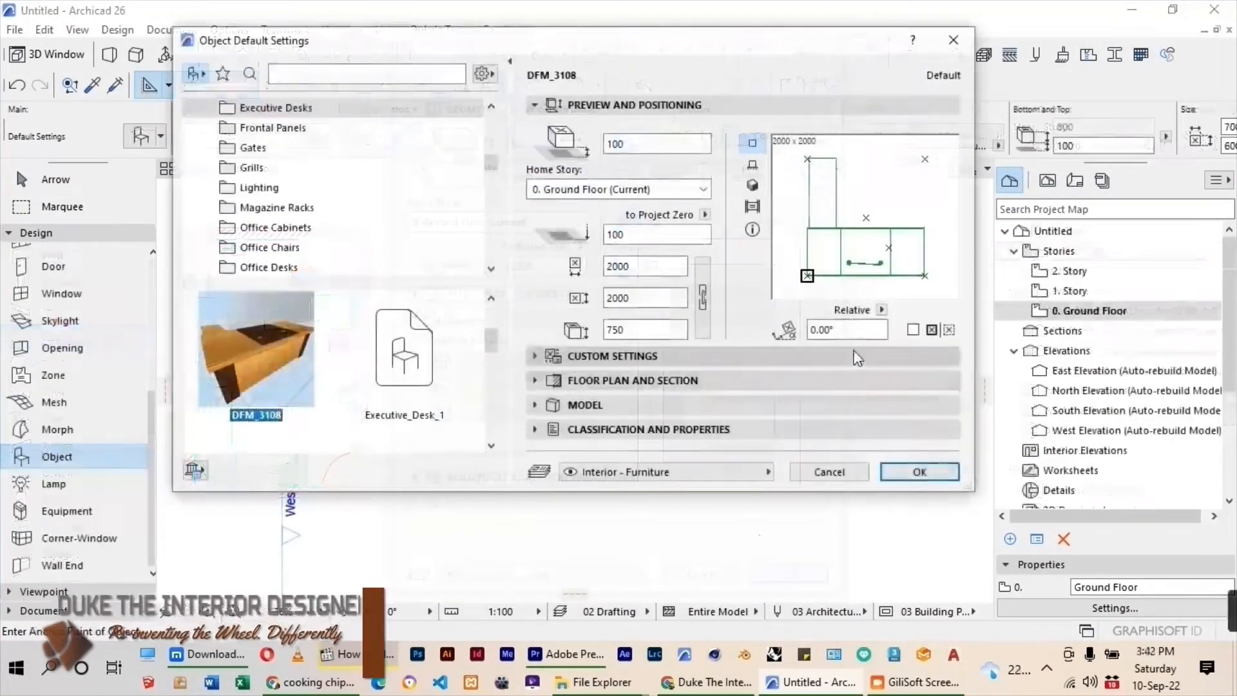
Set the elevation of the DFM_3108 executive desk object to 0.
left_click_drag(628, 144, 598, 154)
type("0")
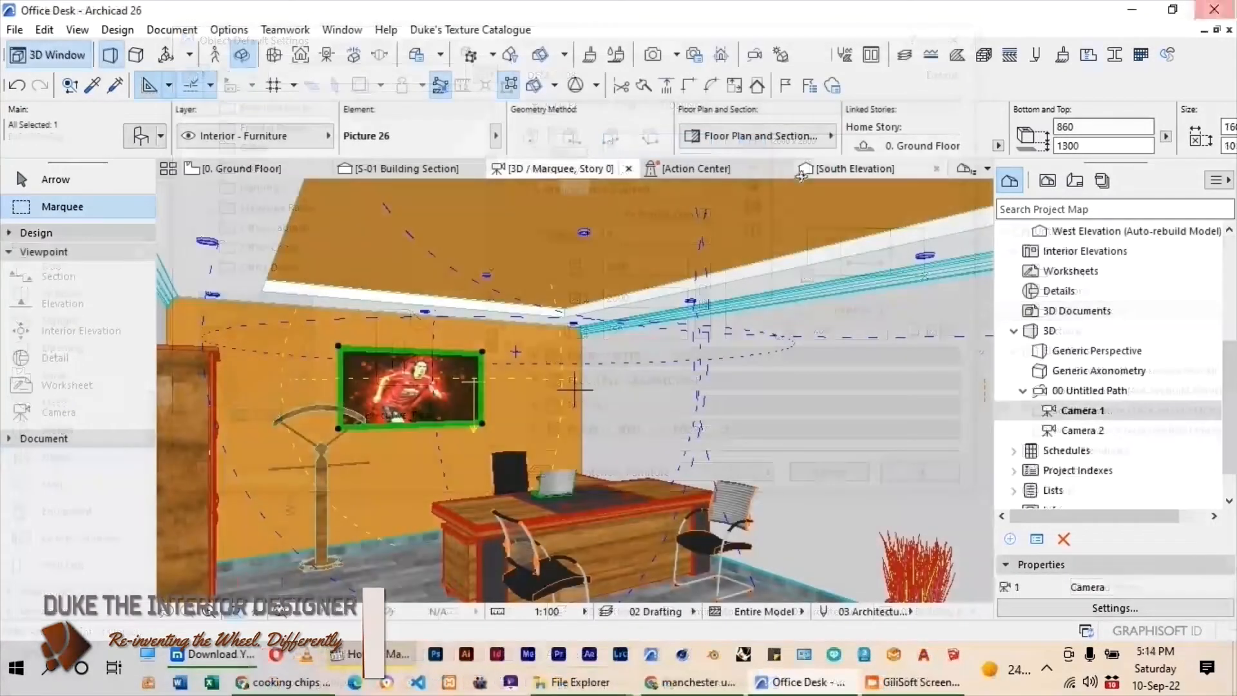
Open the PhotoRendering settings for the office desk camera view and show the available scenes.
left_click(693, 56)
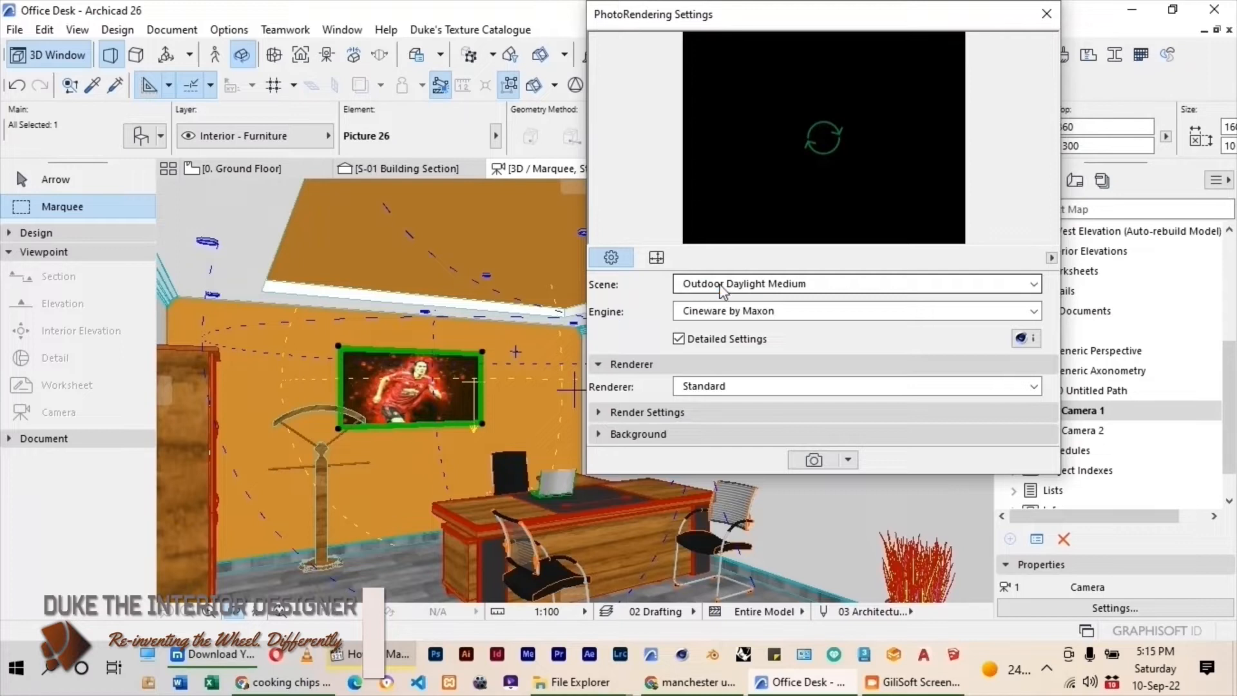
left_click(831, 283)
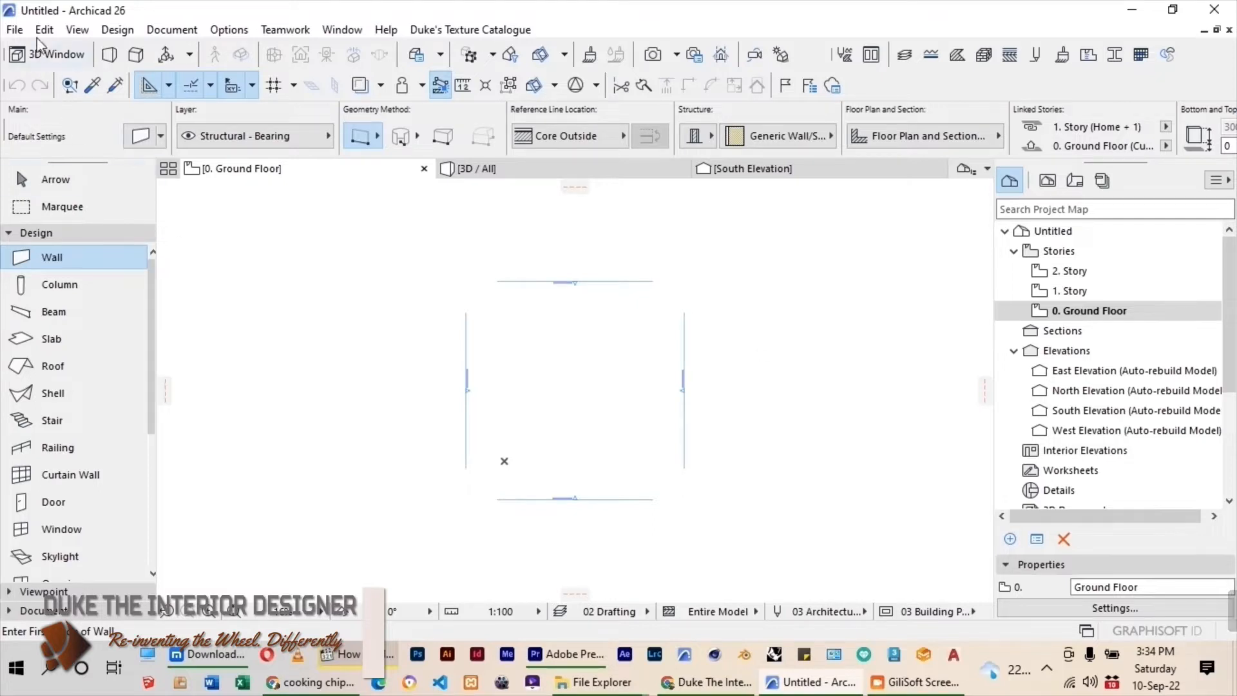
Add the 3DS Max folder from ARCHICAD OBJECTS to the project's libraries in the Library Manager.
left_click(15, 30)
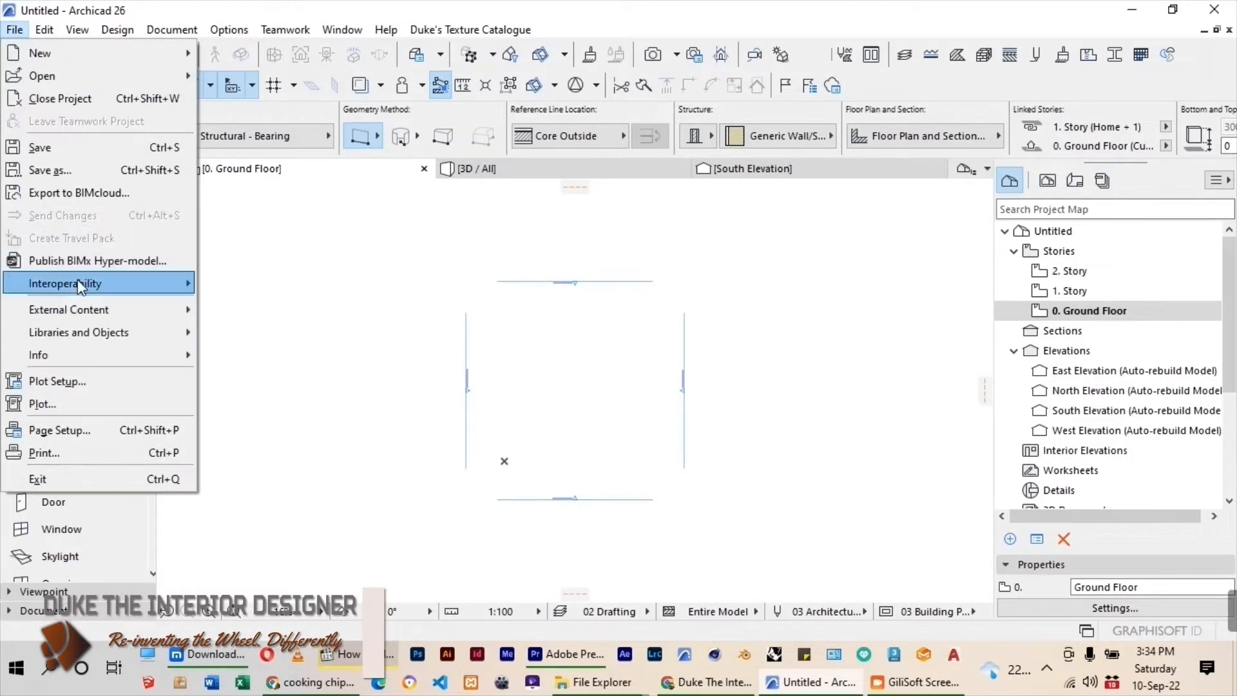
mouse_move(83, 330)
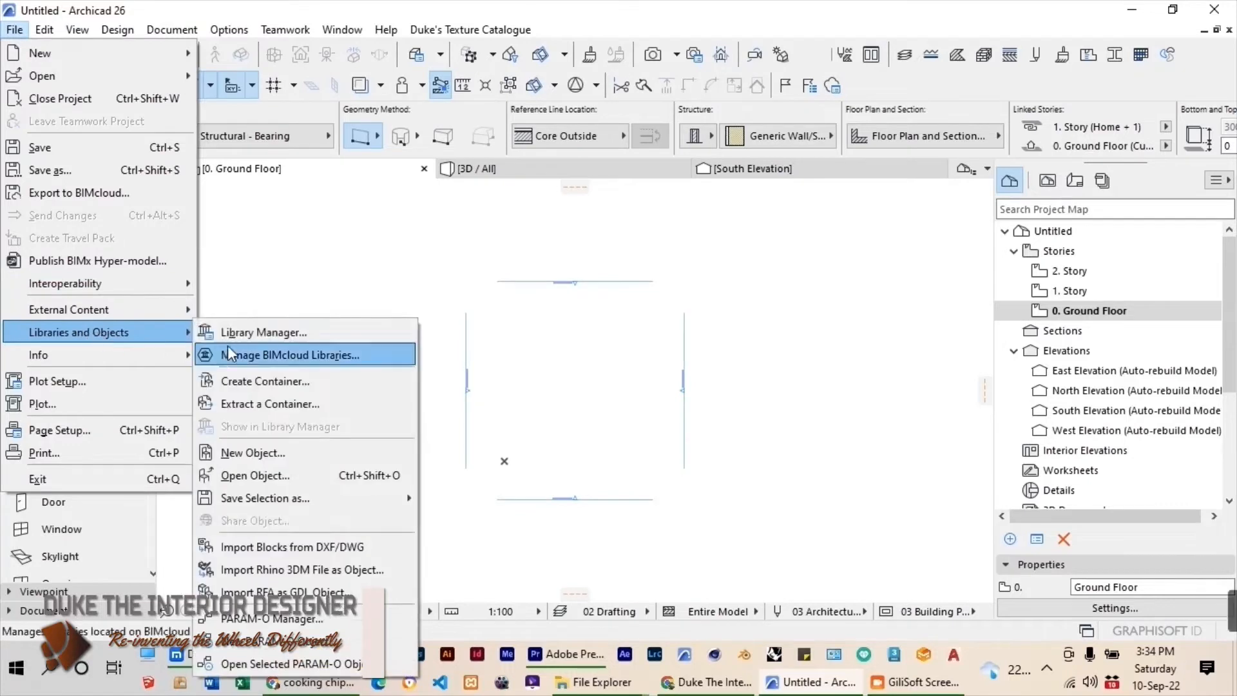
left_click(222, 332)
left_click(369, 468)
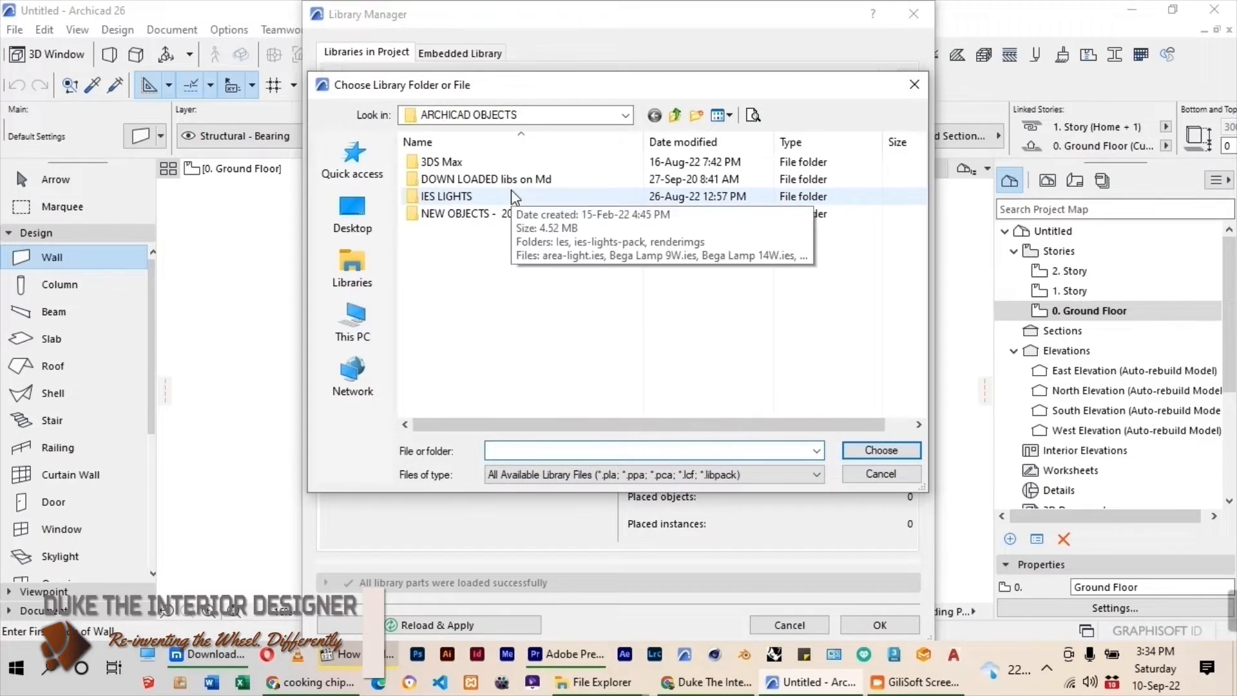
left_click(442, 163)
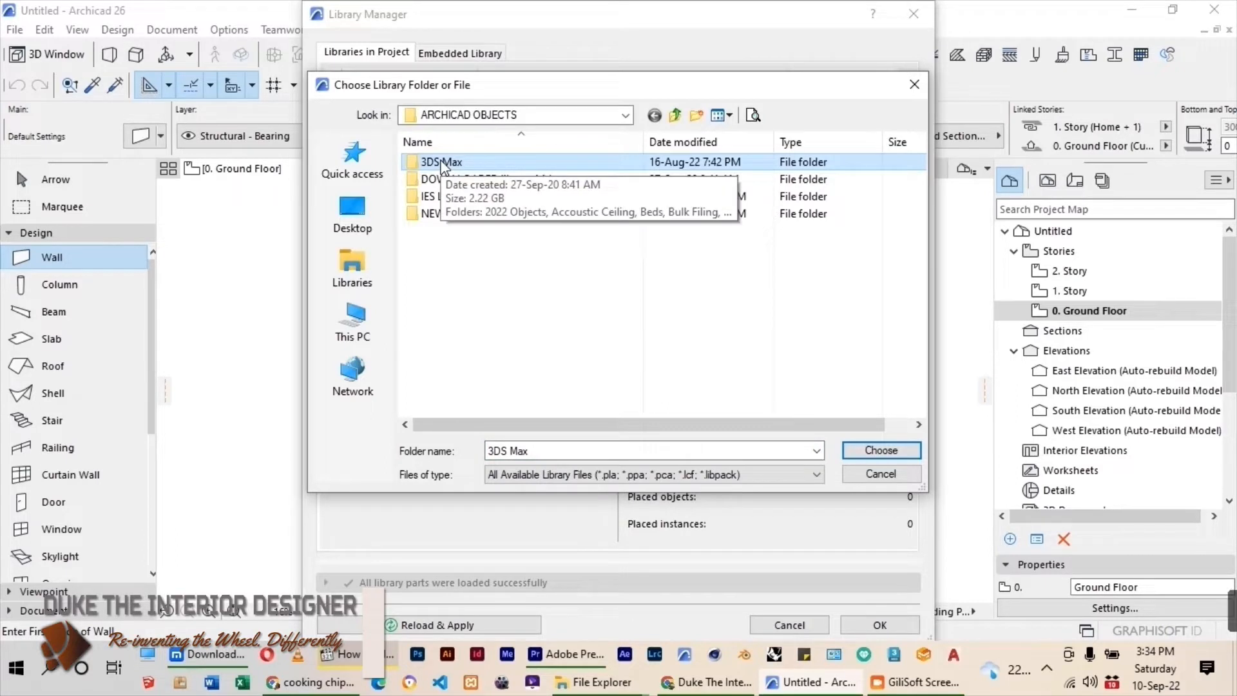
left_click(882, 449)
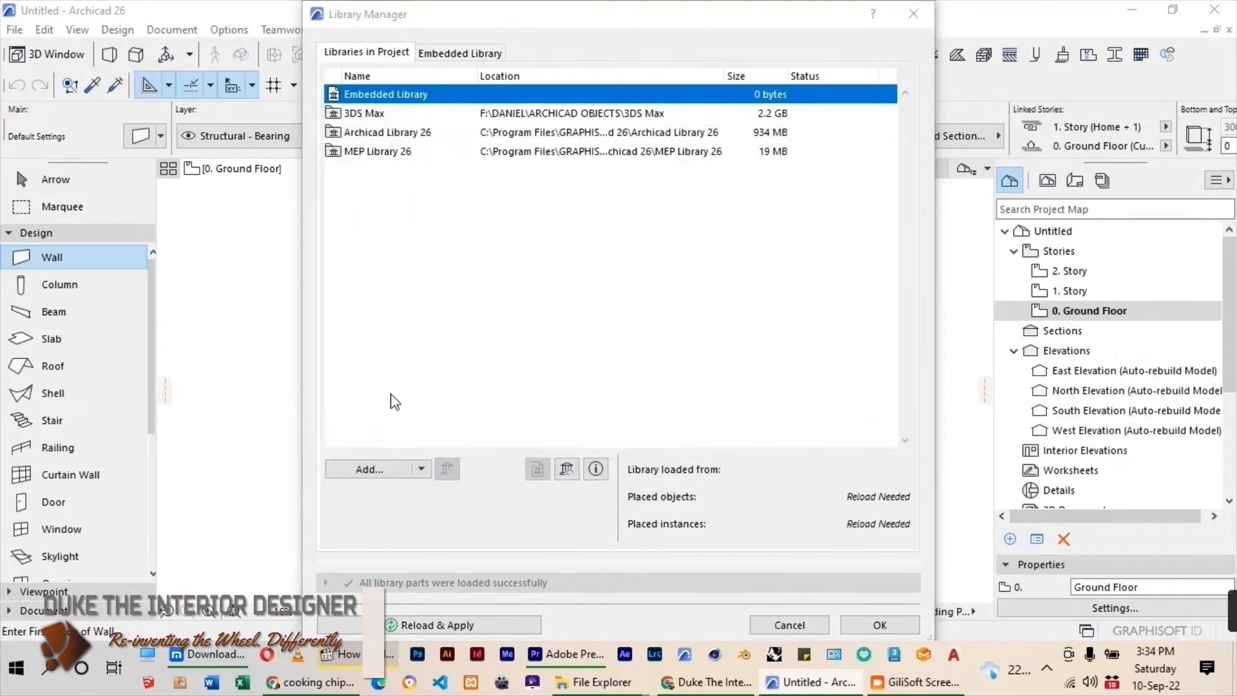
Add the DOWN LOADED libs on Md folder to the project's libraries and apply the library changes.
left_click(364, 462)
left_click(554, 179)
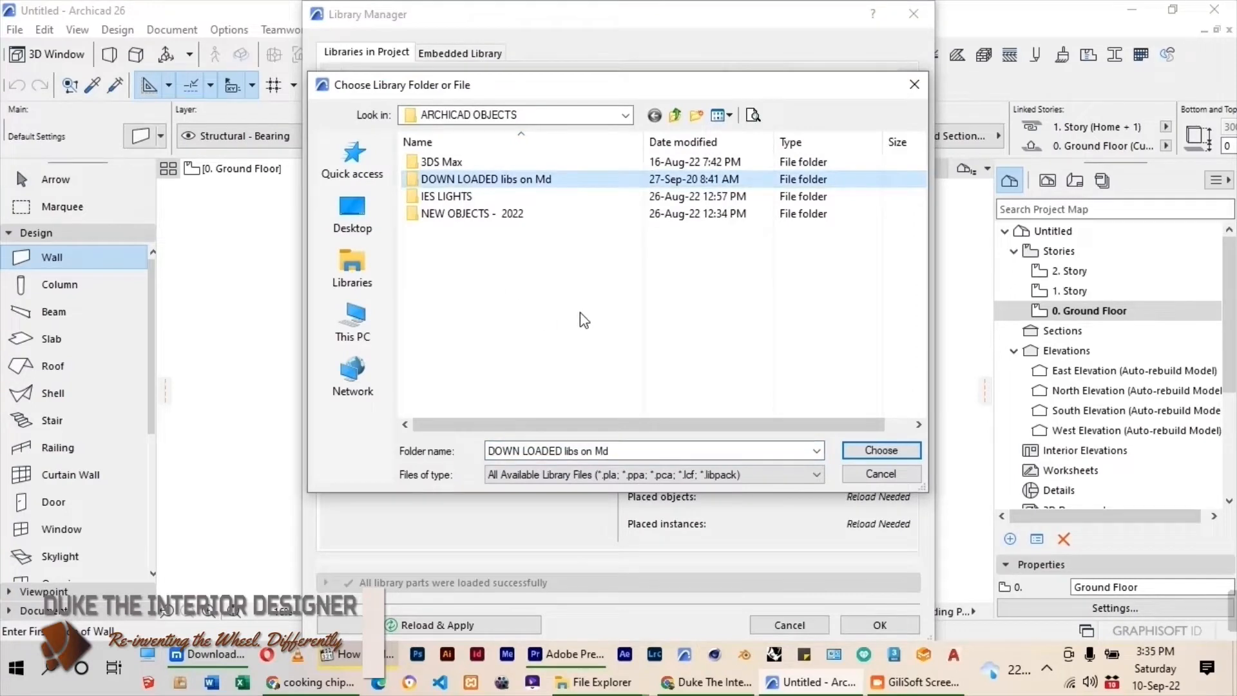
left_click(864, 455)
left_click(883, 626)
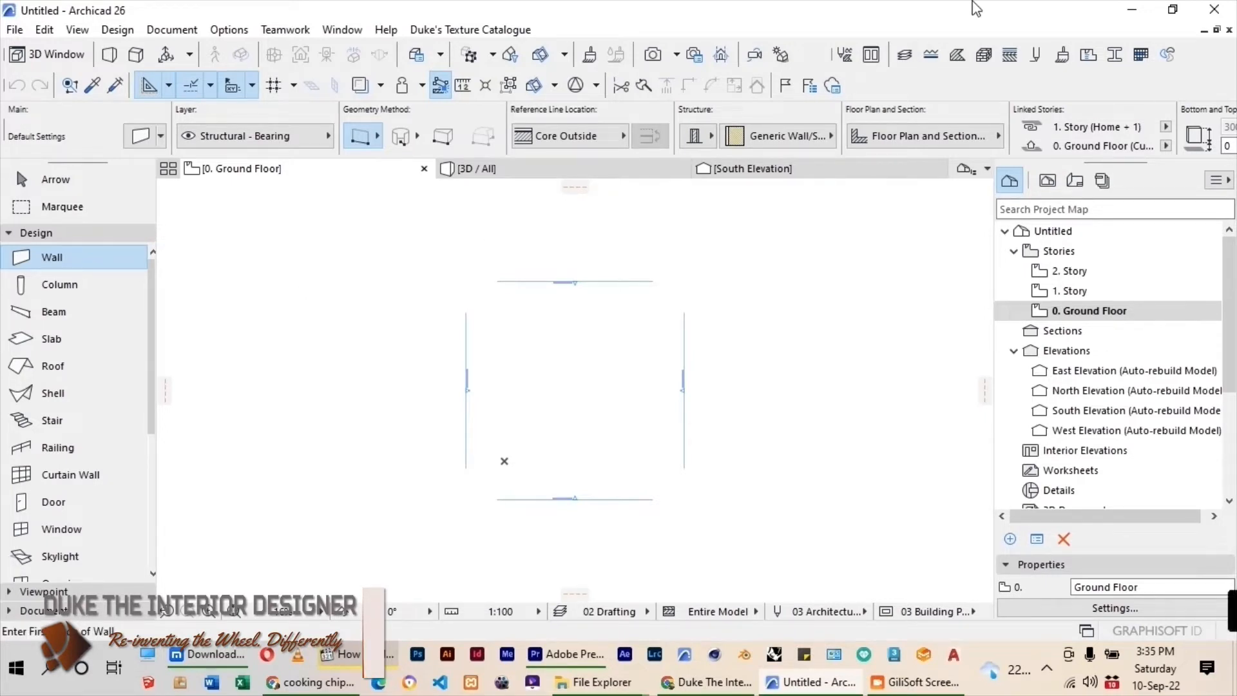
Duplicate the interior composite Brick Single Plastered as a new composite named OFFICE WALL 200MM.
left_click(1010, 54)
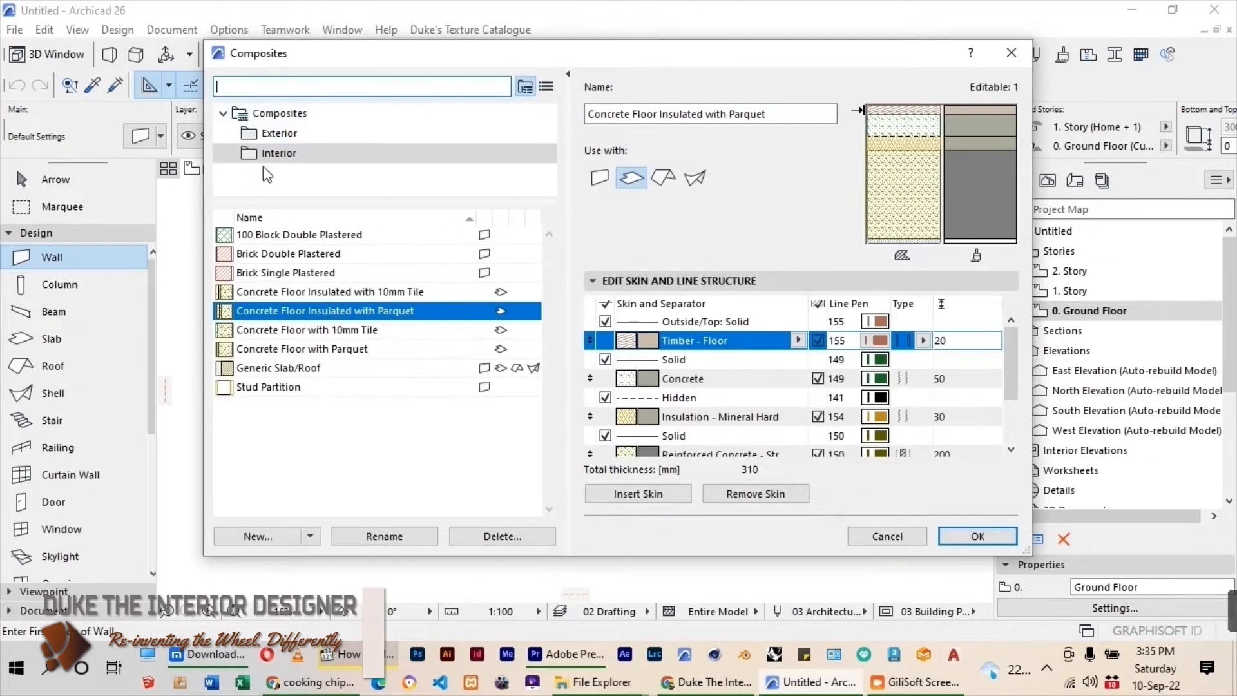
left_click(300, 155)
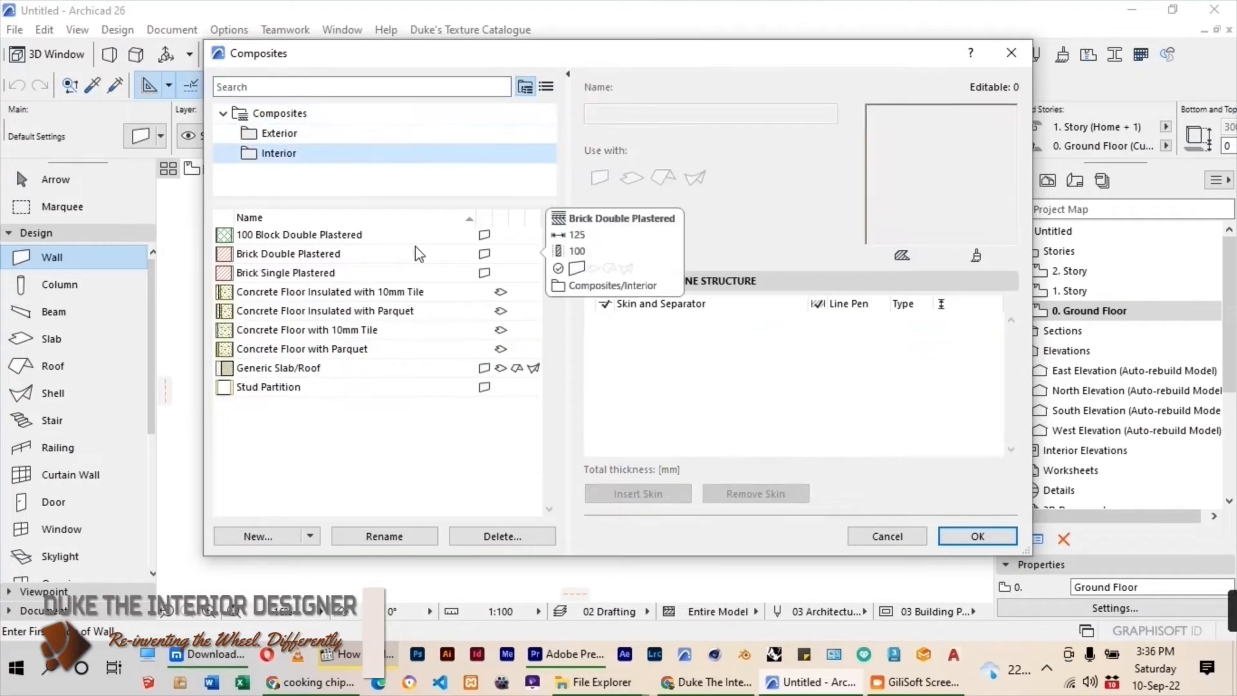
left_click(295, 277)
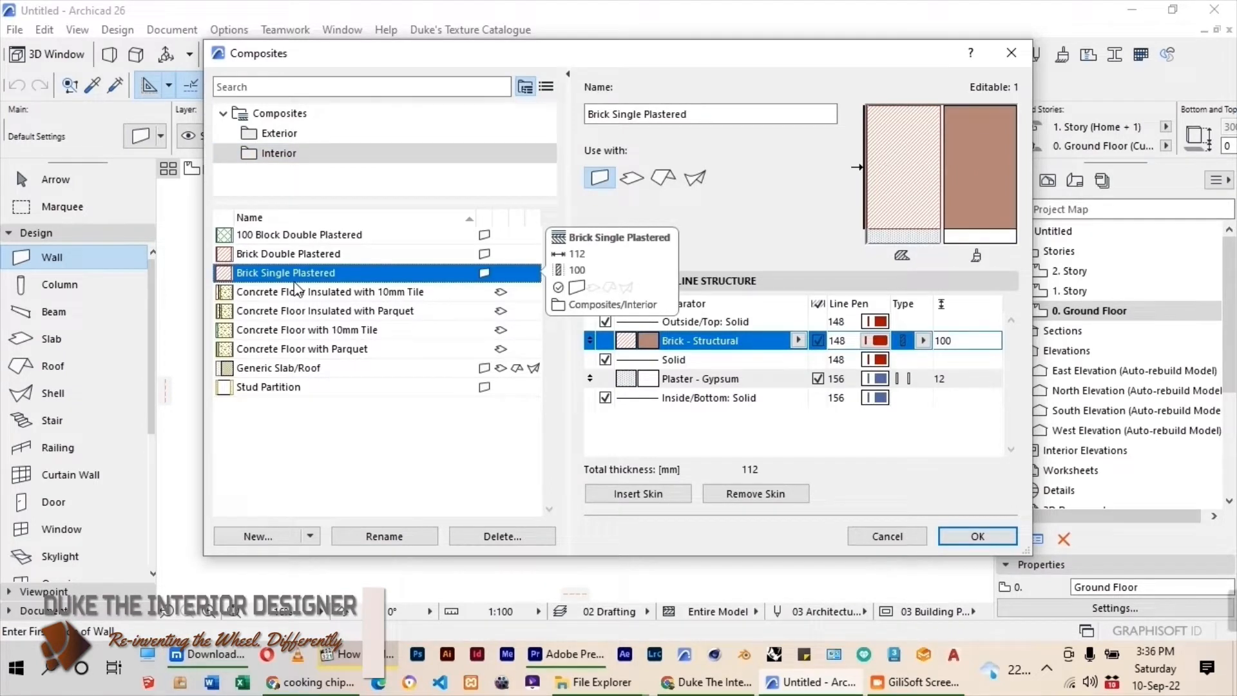
left_click(256, 537)
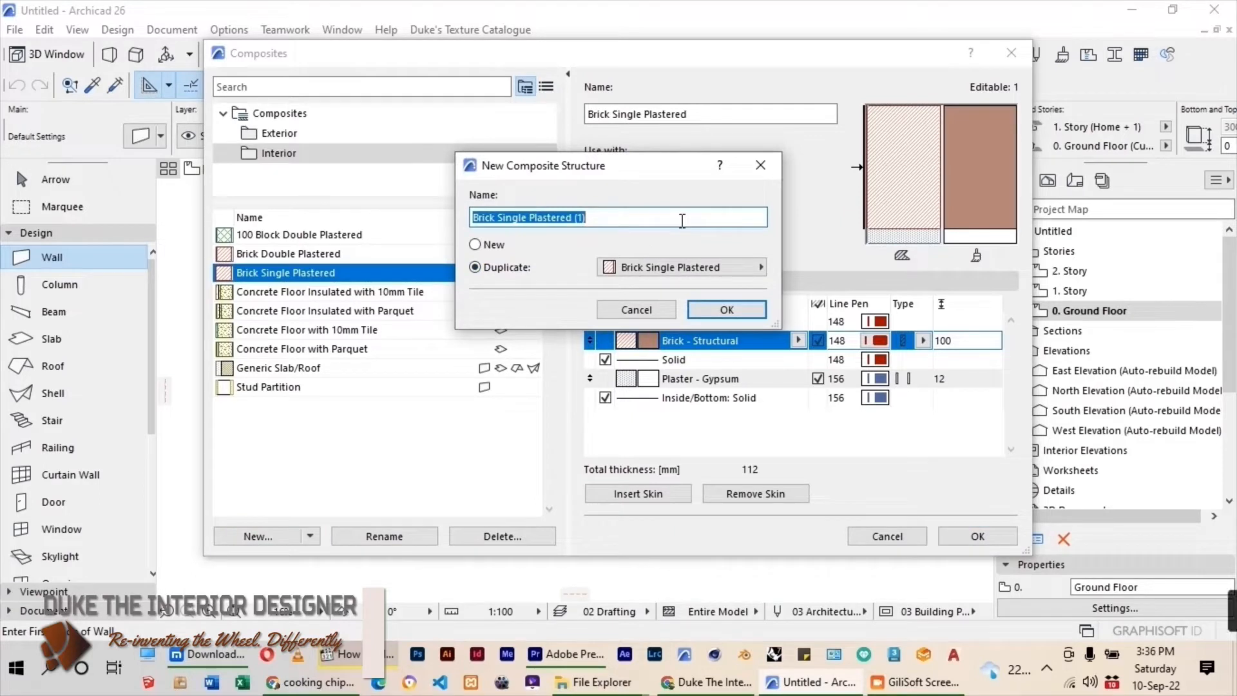
type("OFFICE WALL 200MM")
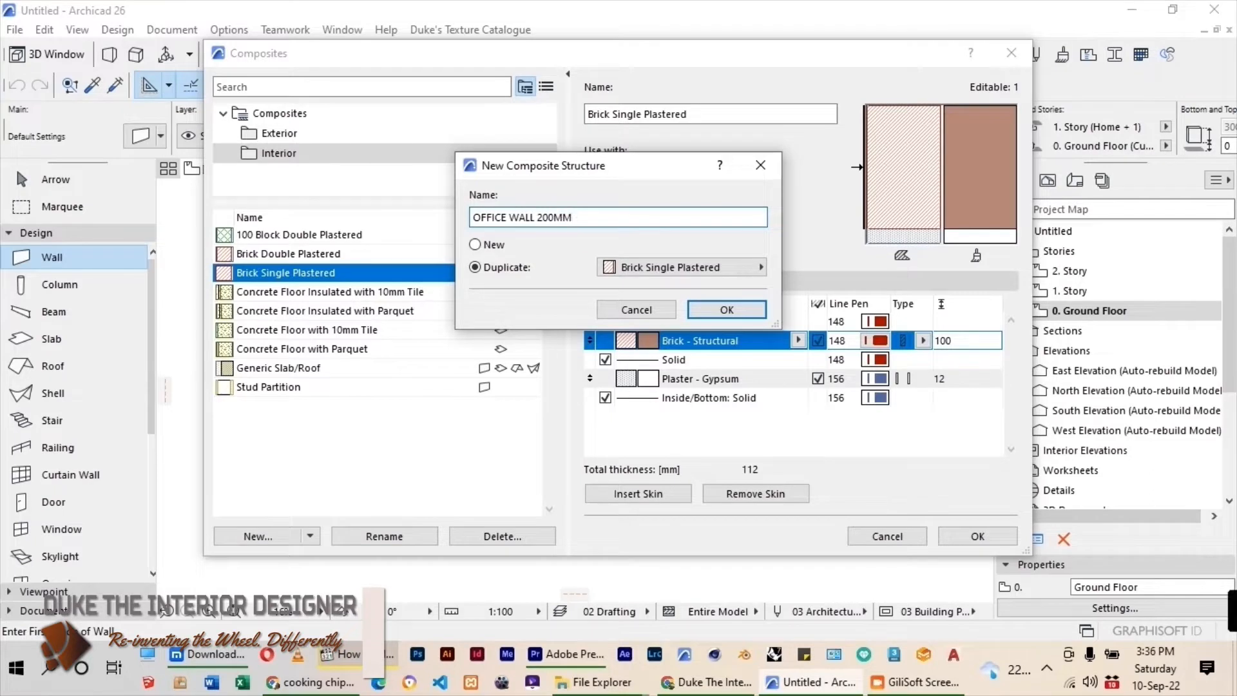
key("Return")
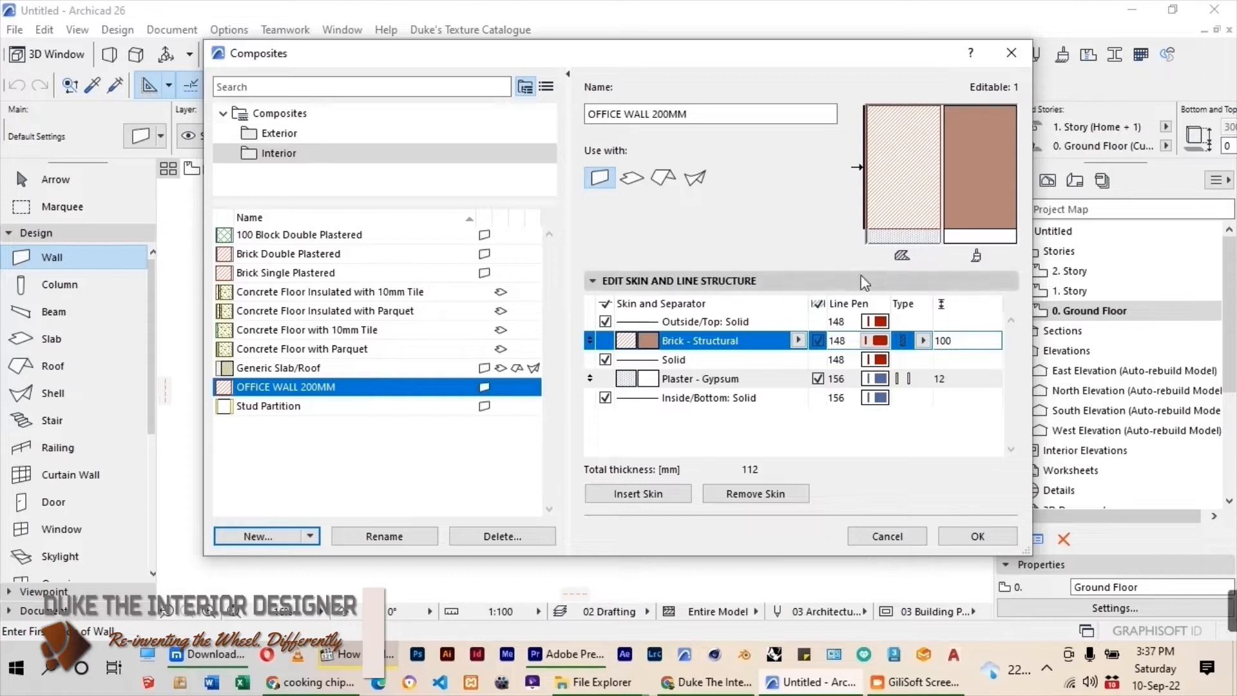
Remove the Plaster - Gypsum skin from OFFICE WALL 200MM and set its Brick - Structural thickness to 300 mm.
left_click(708, 385)
left_click(791, 494)
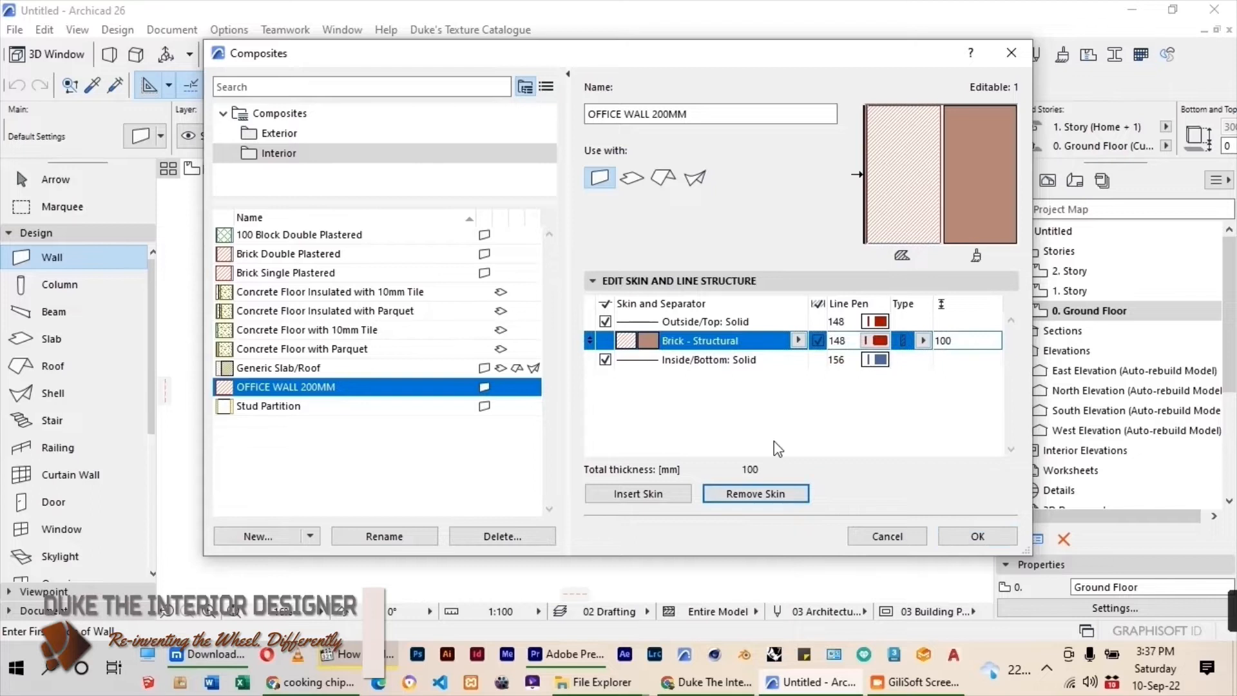
double_click(947, 340)
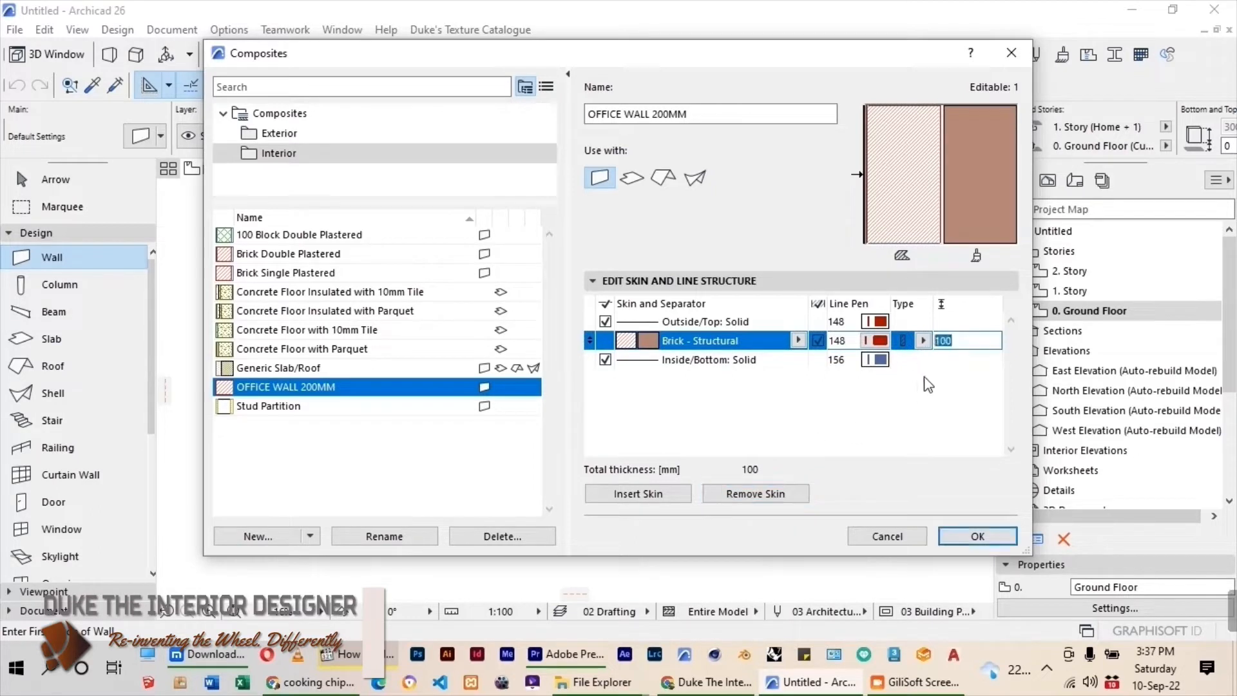
type("300")
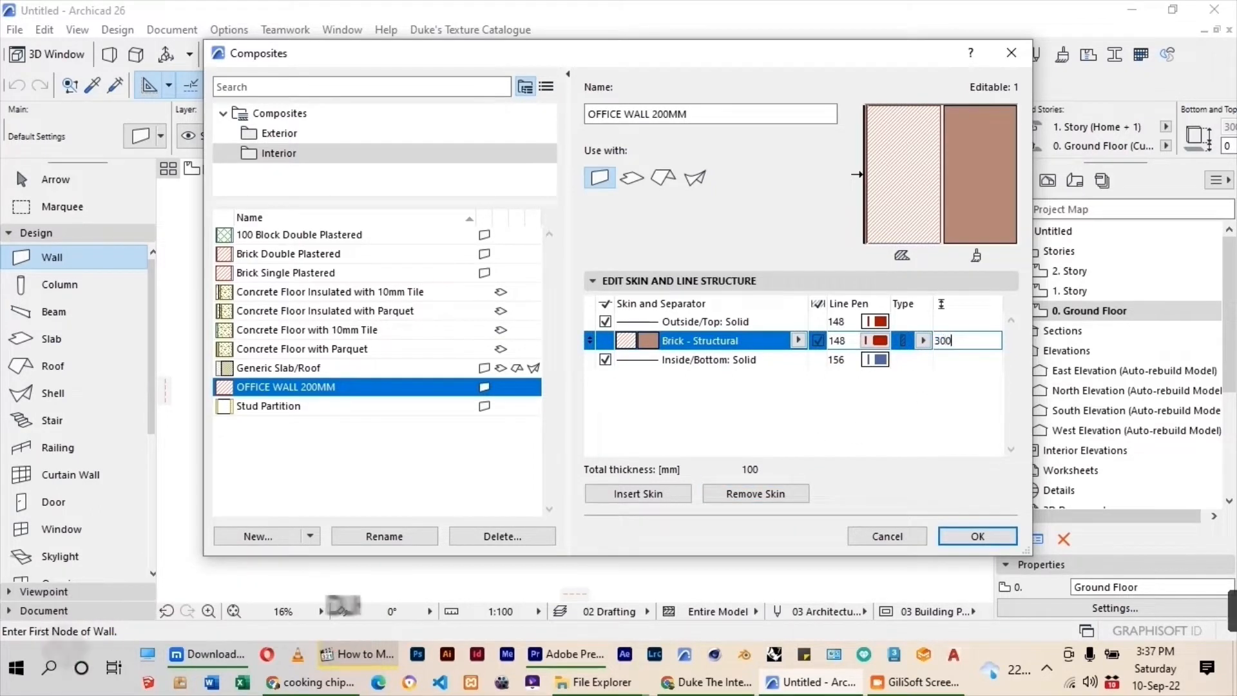
left_click(925, 377)
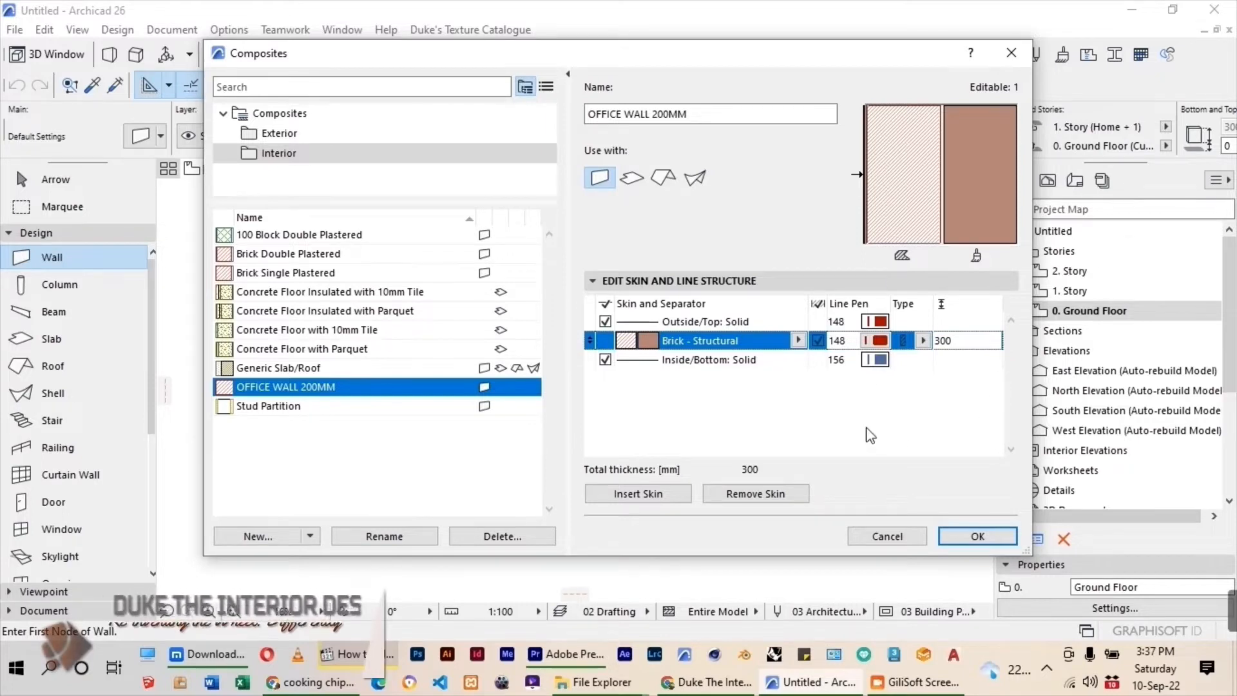
Set the outside and inside contour lines of OFFICE WALL 200MM to black pen 1 and save the composite.
left_click(895, 326)
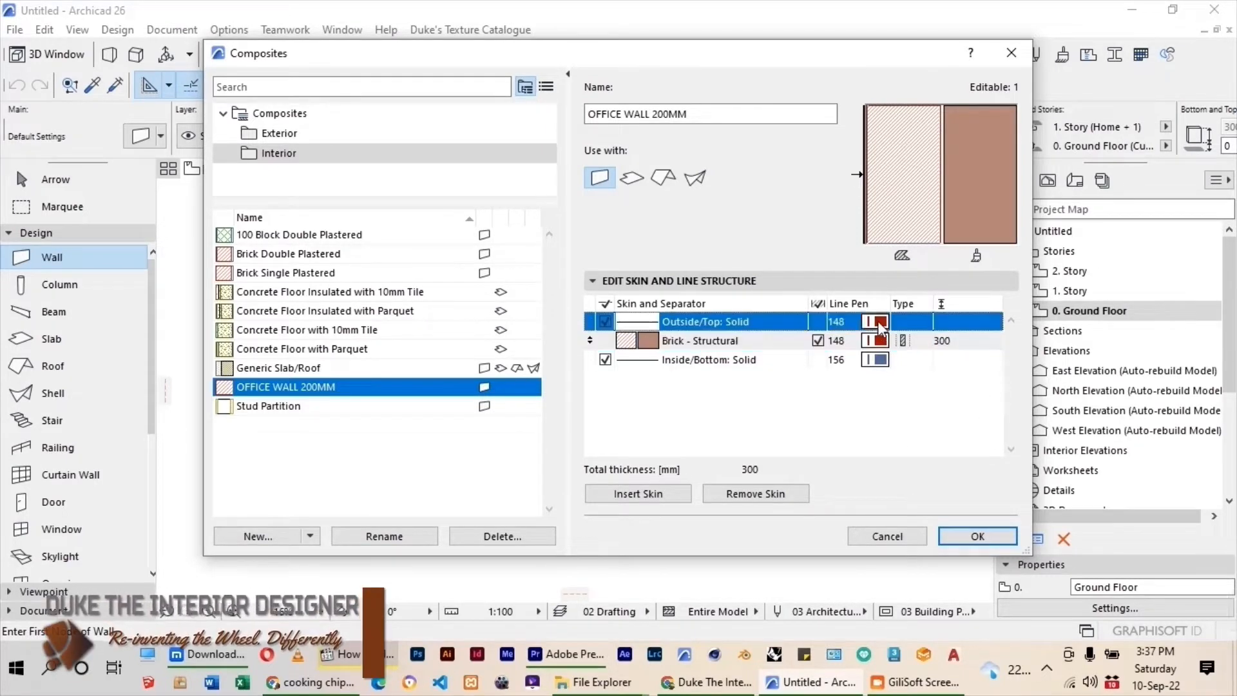
left_click(881, 324)
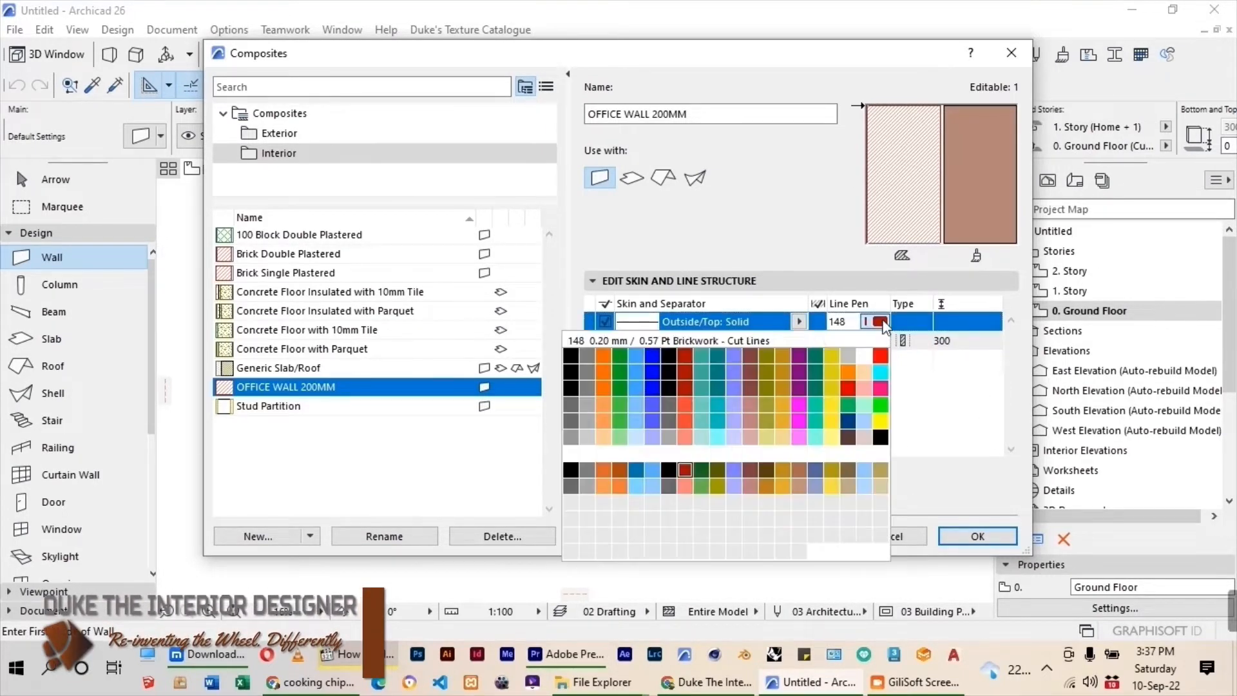
left_click(570, 361)
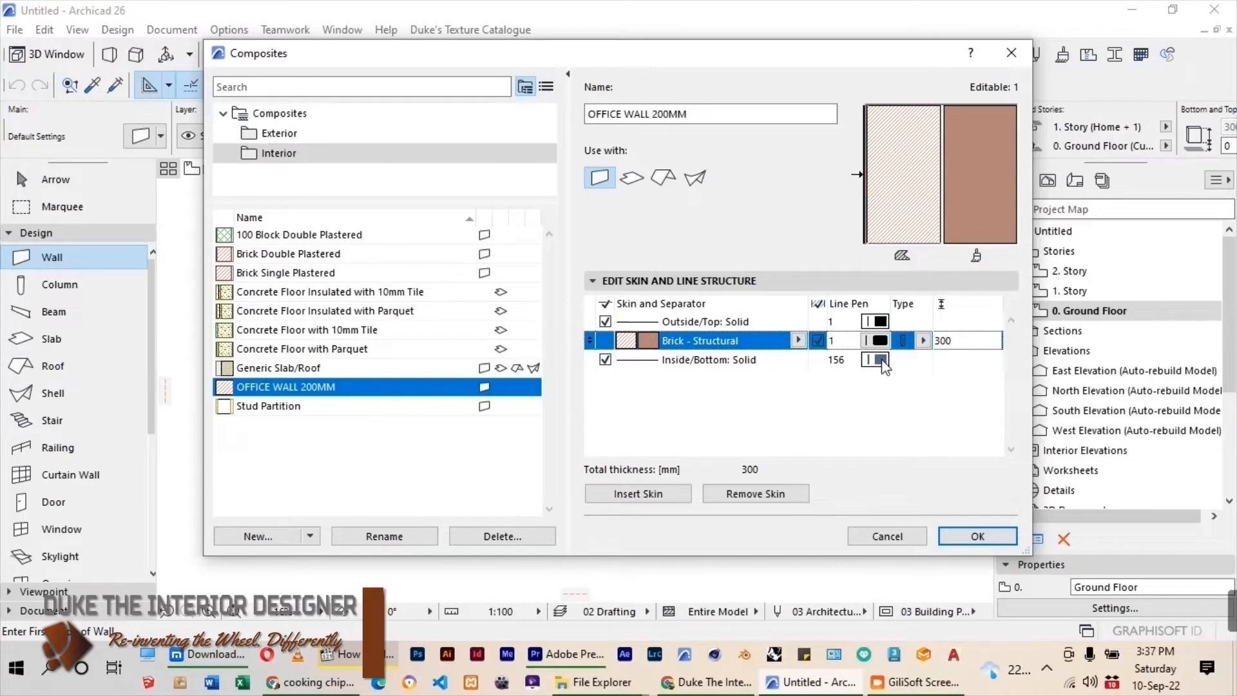
left_click(880, 360)
left_click(878, 360)
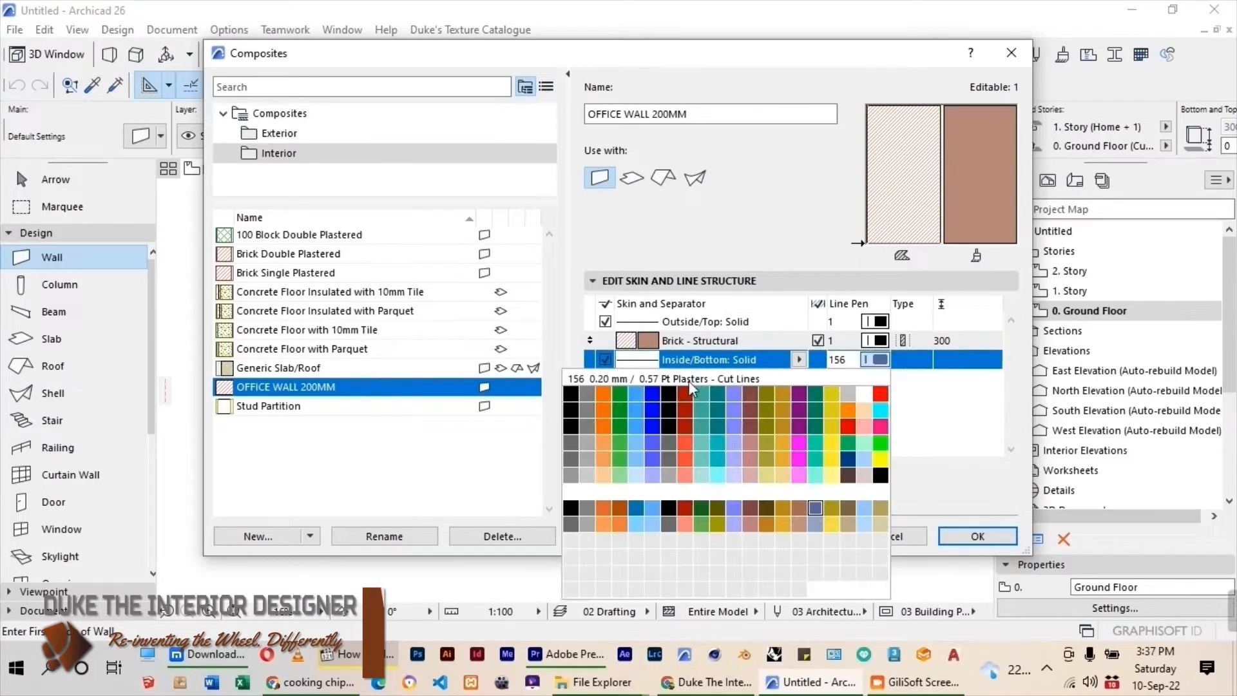
left_click(594, 402)
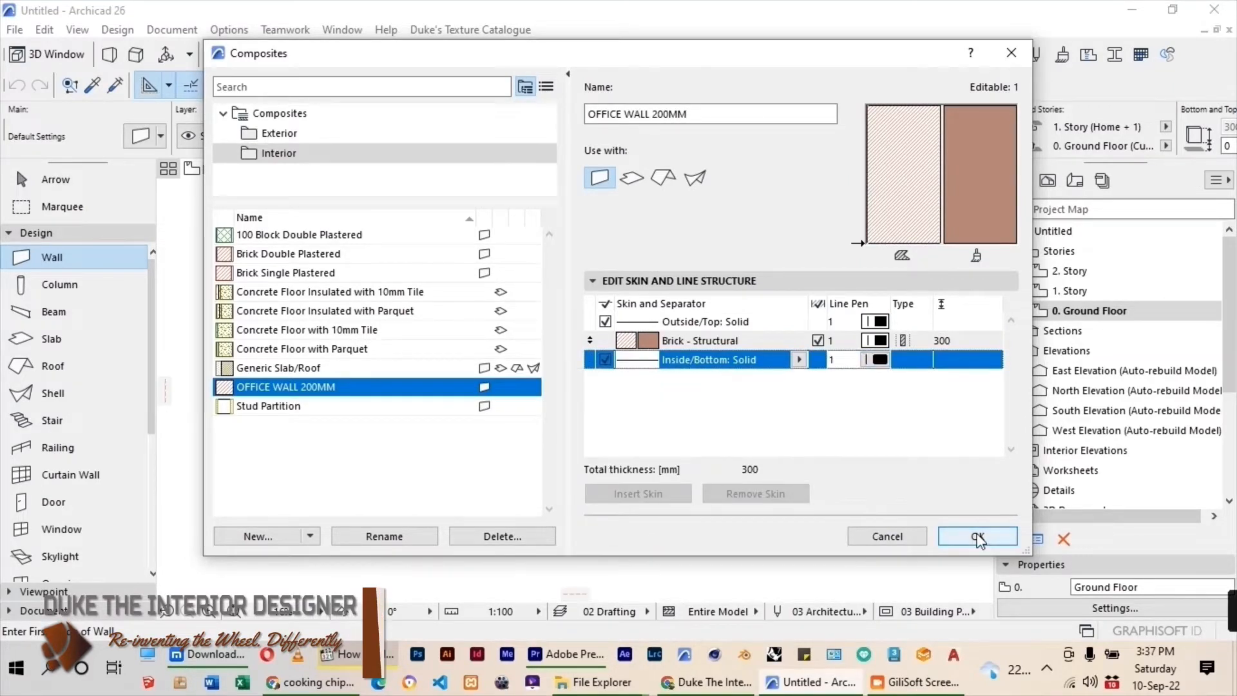
left_click(978, 536)
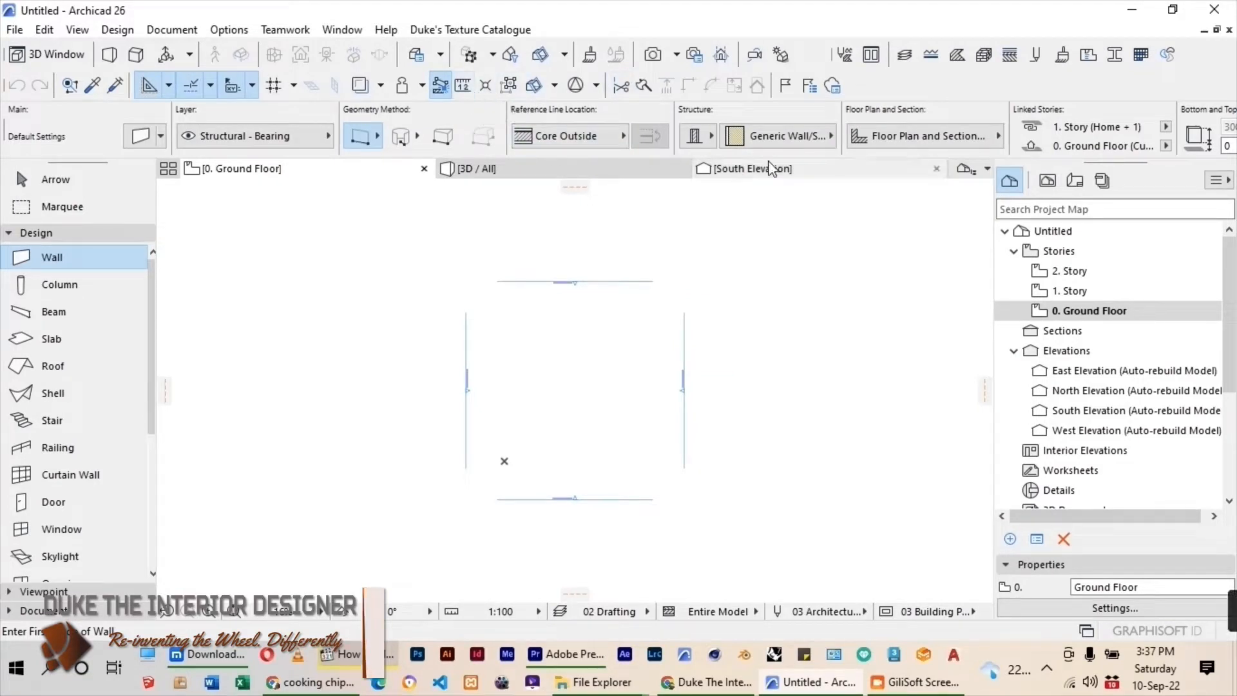
Duplicate the OFFICE WALL 200MM composite as a new composite named OFFICE WALL 100MM.
left_click(1010, 56)
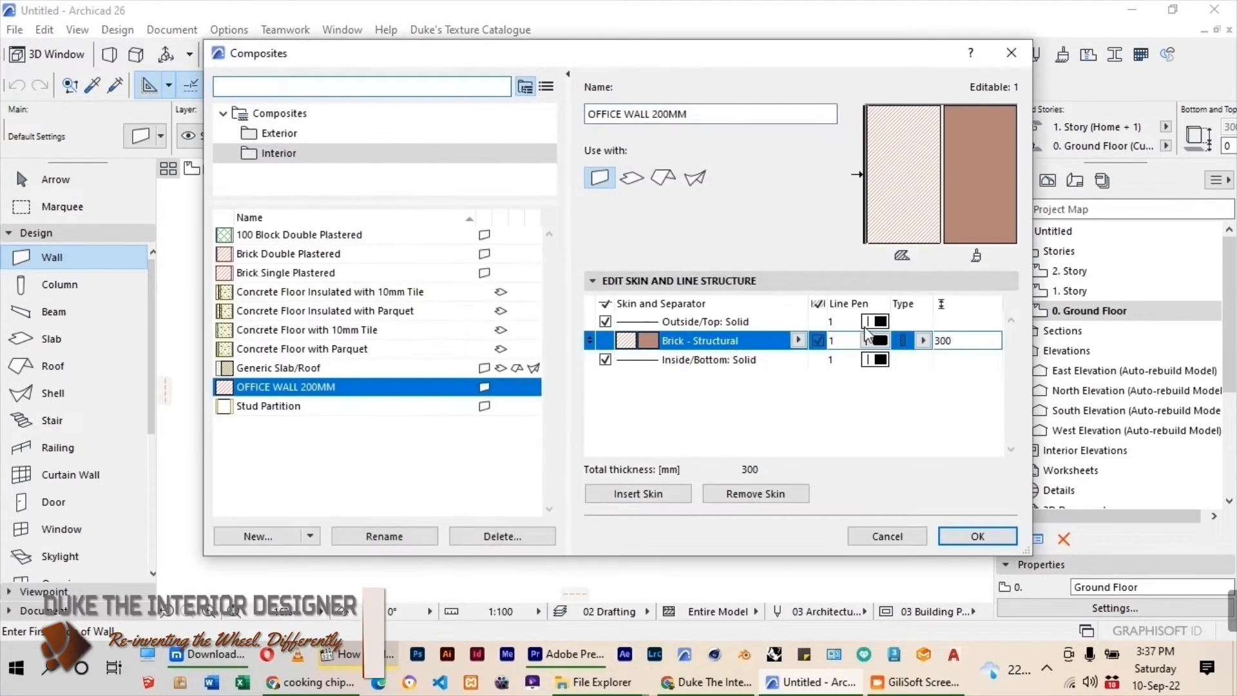
left_click(261, 536)
left_click_drag(595, 219, 538, 221)
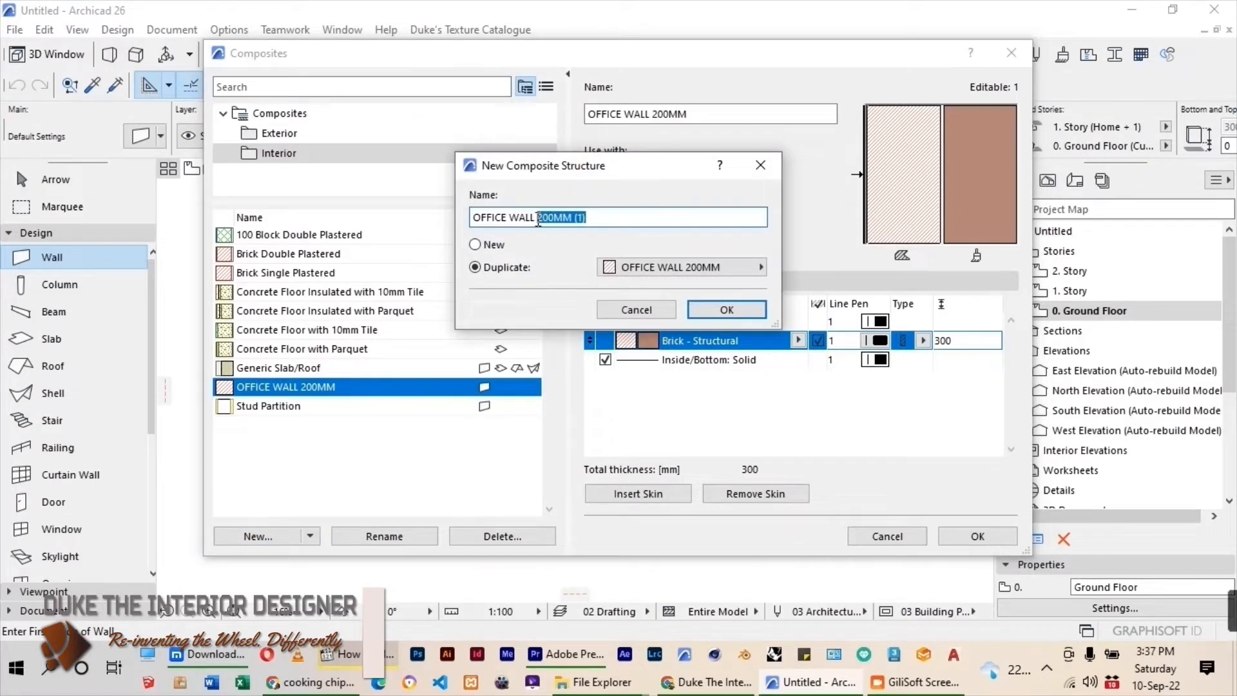
type("100")
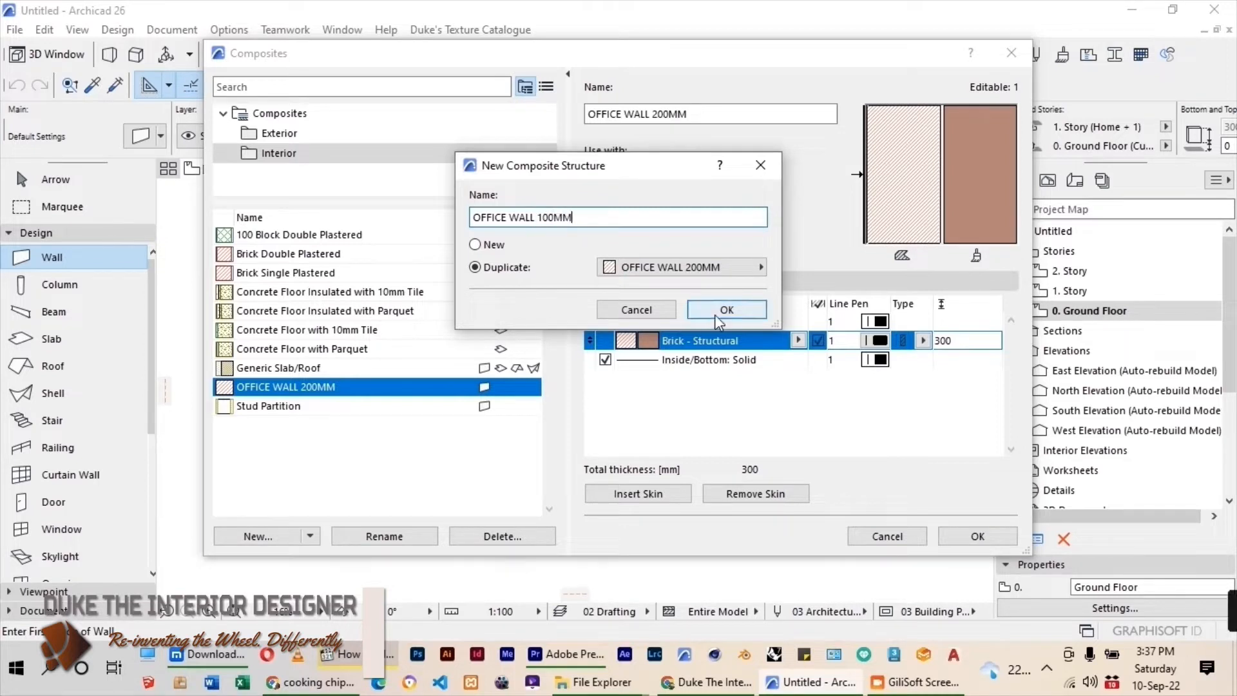
left_click(696, 310)
Set the Brick - Structural skin of OFFICE WALL 100MM to 100 mm thick and save the composite.
left_click(942, 342)
type("100")
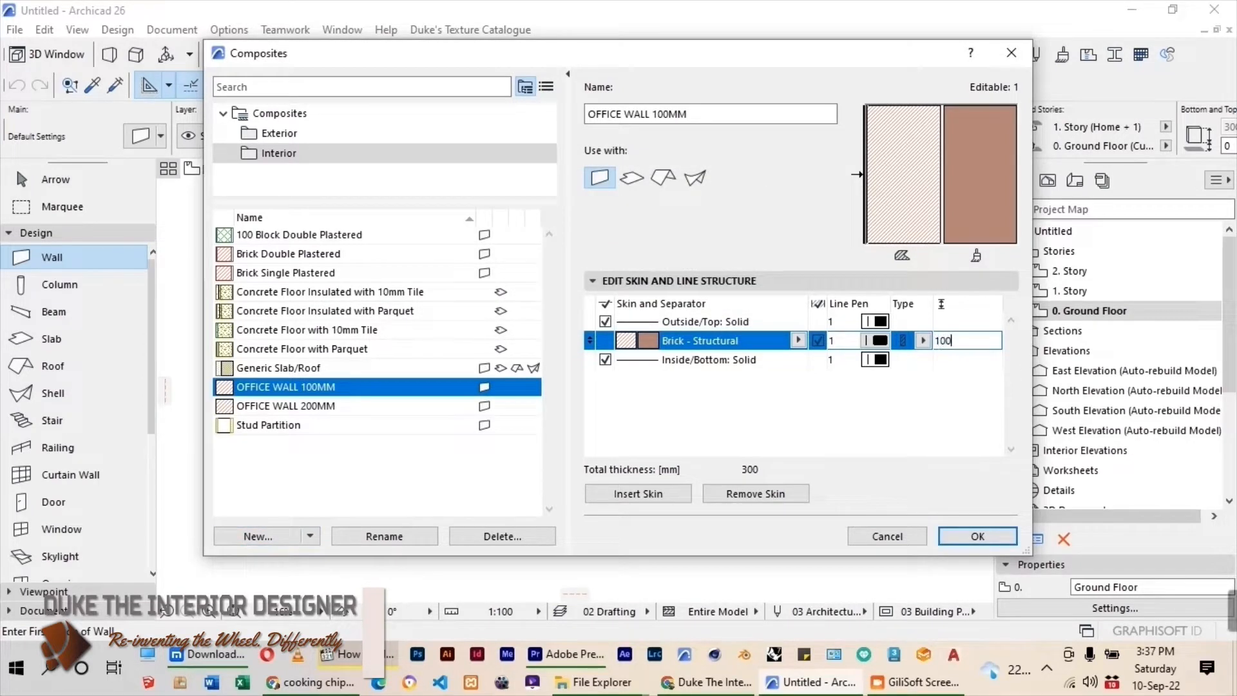
left_click(978, 536)
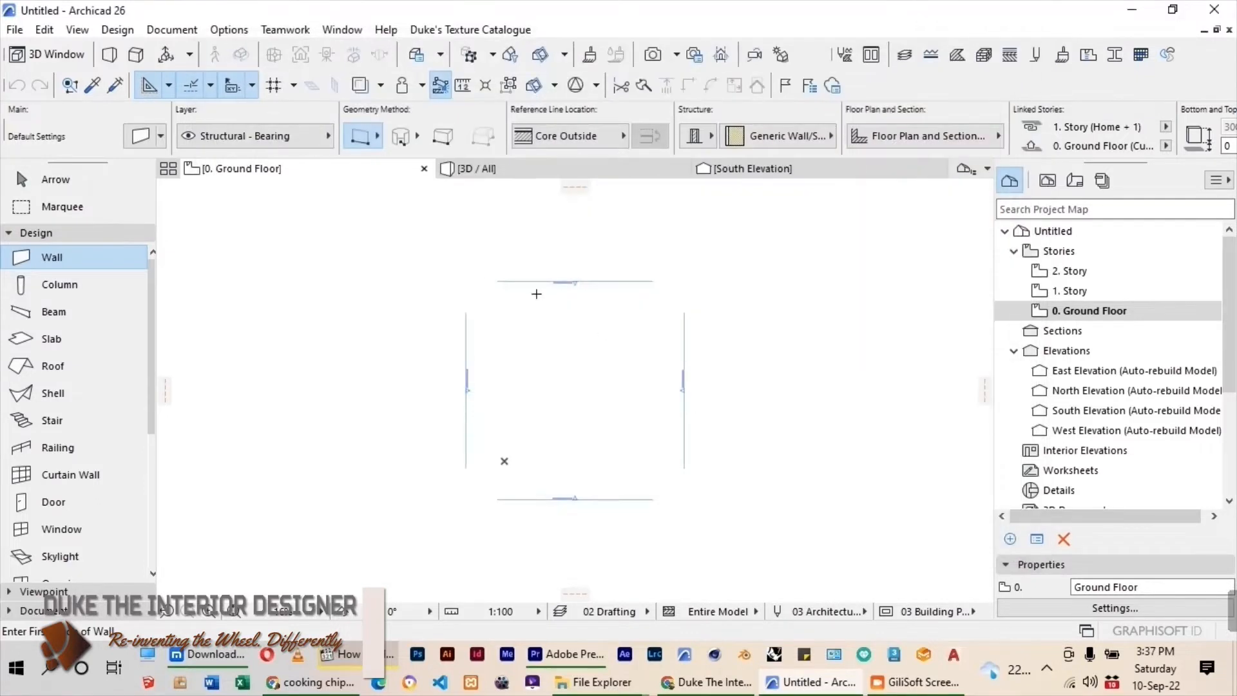
Set the Wall tool's default top link to Not Linked and the wall height to 2700 mm.
scroll(443, 259, "down", 1)
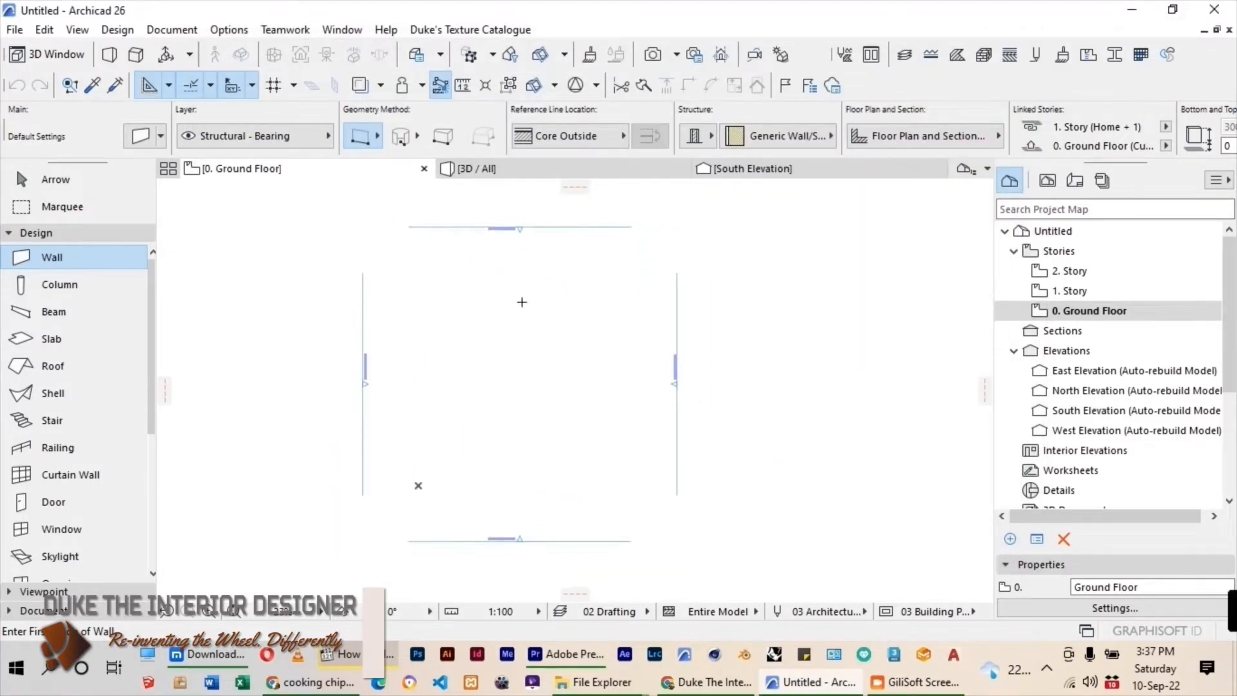
left_click(140, 136)
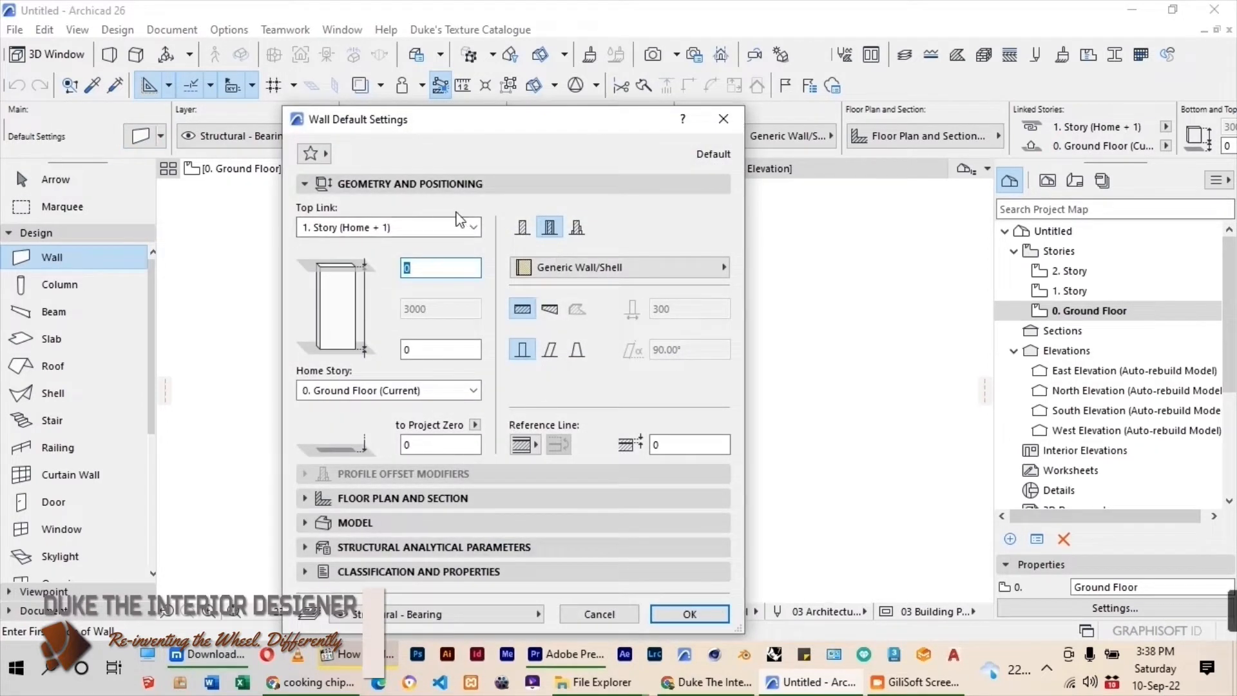
left_click(474, 227)
left_click(327, 308)
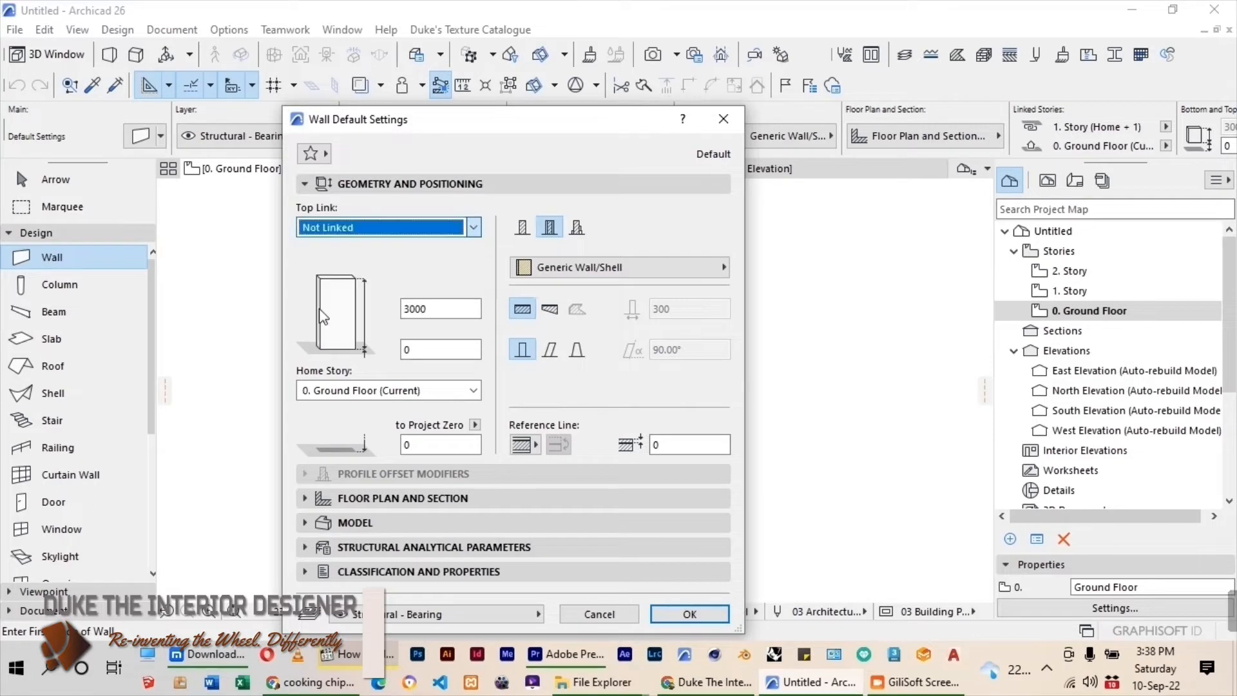
double_click(441, 309)
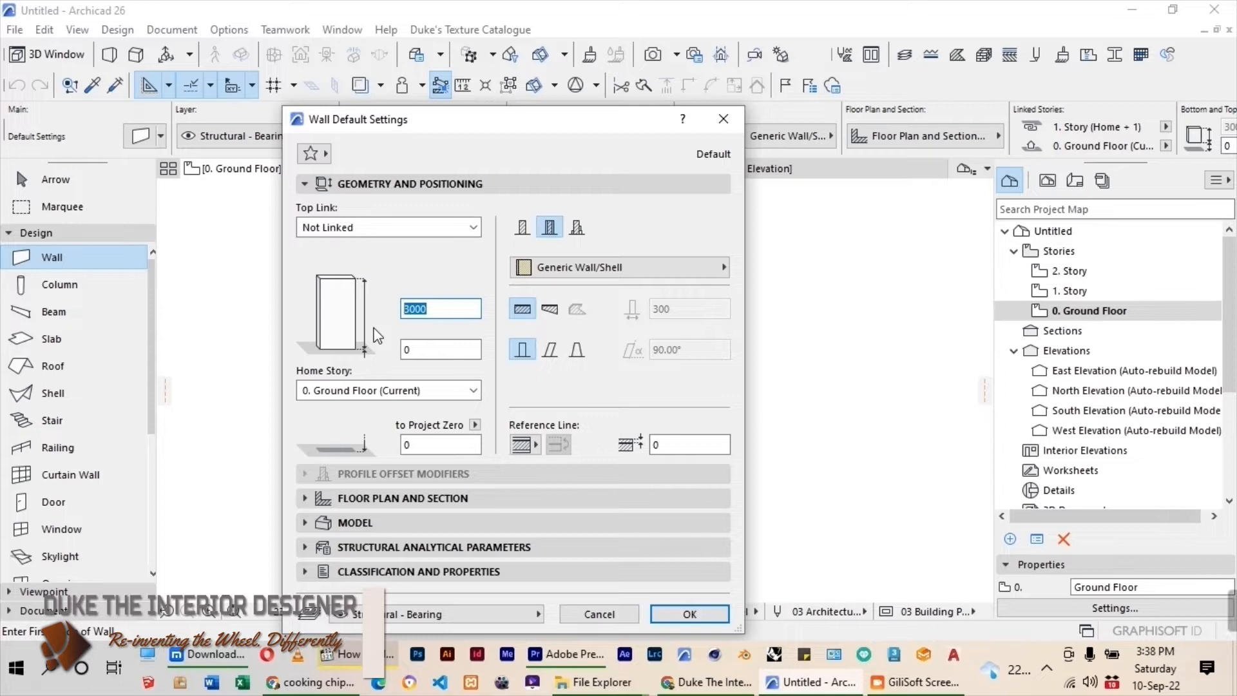
type("27")
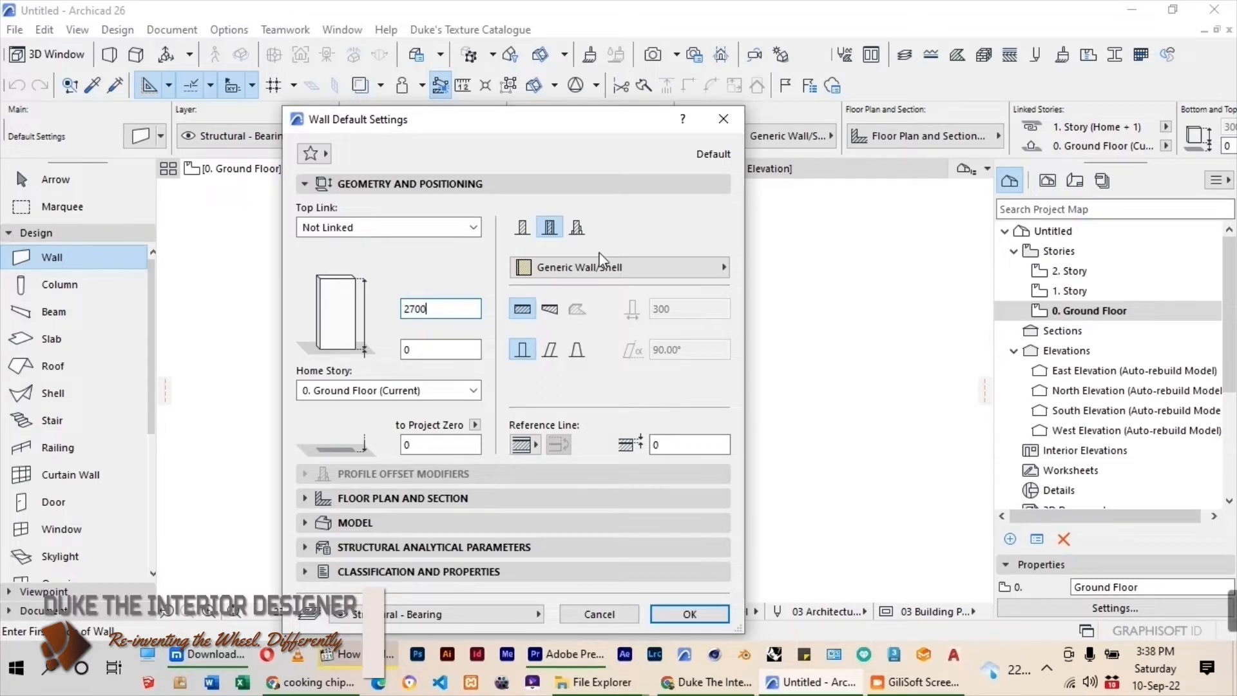
Set the Wall tool's default structure to the OFFICE WALL 200MM composite and confirm the settings.
left_click(619, 266)
left_click(808, 177)
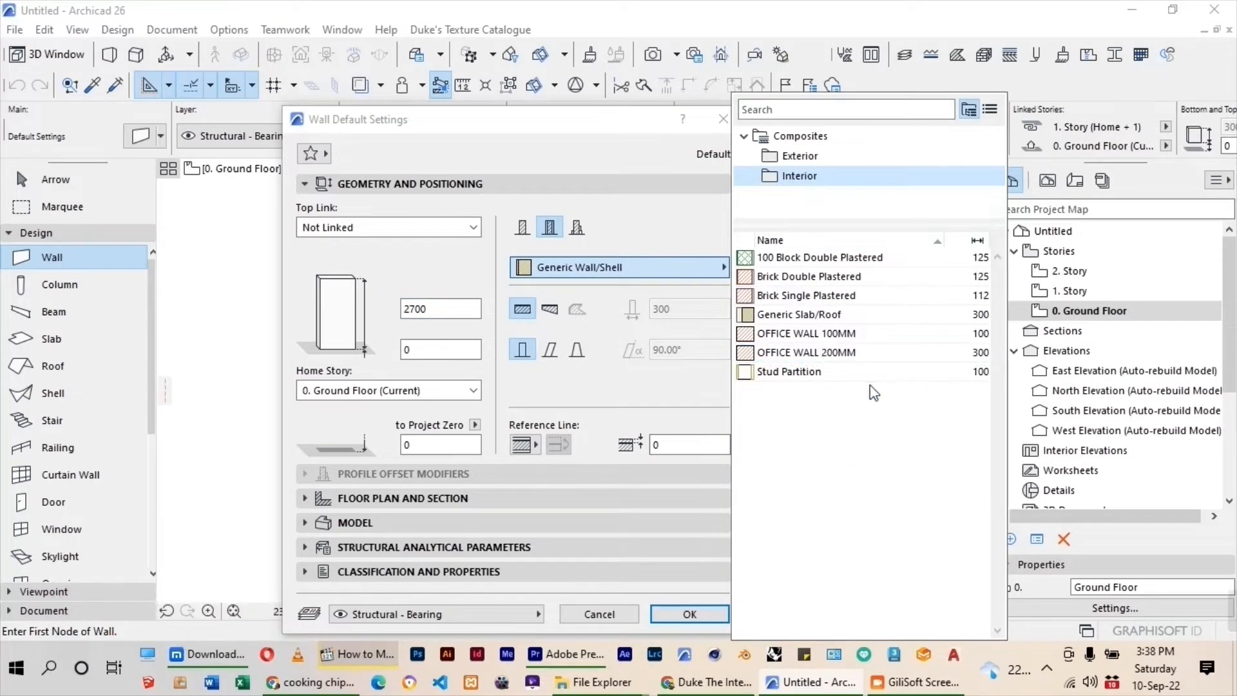
left_click(834, 353)
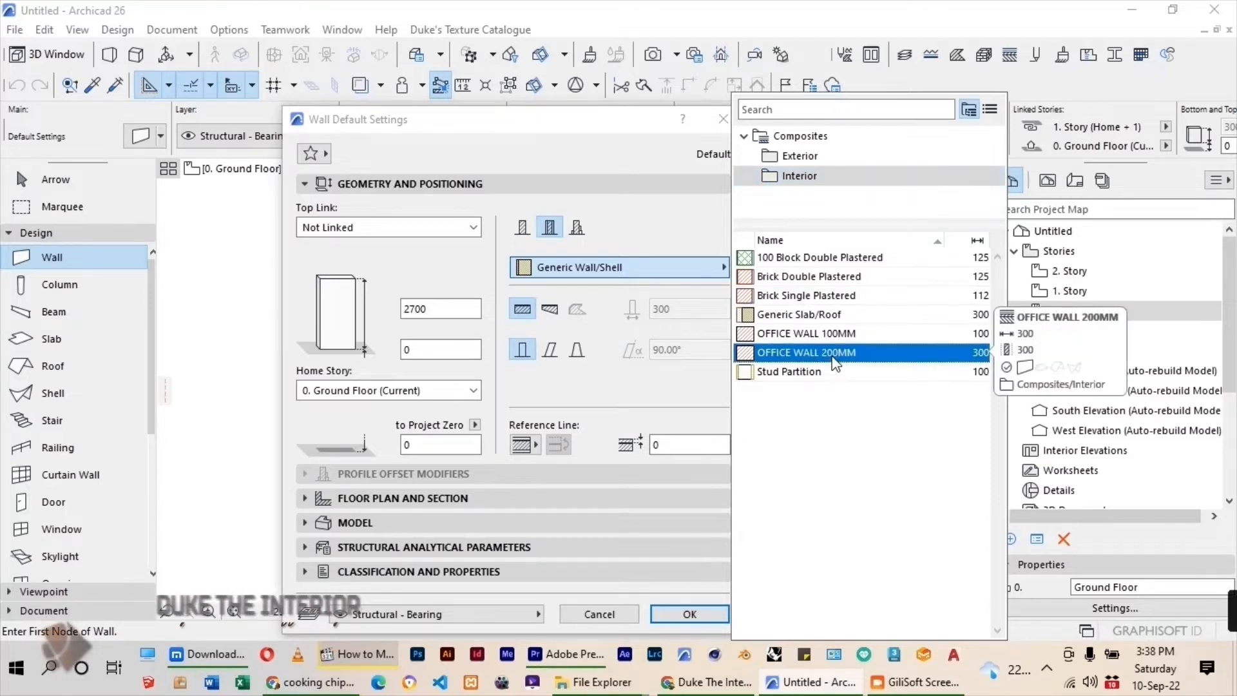
left_click(687, 615)
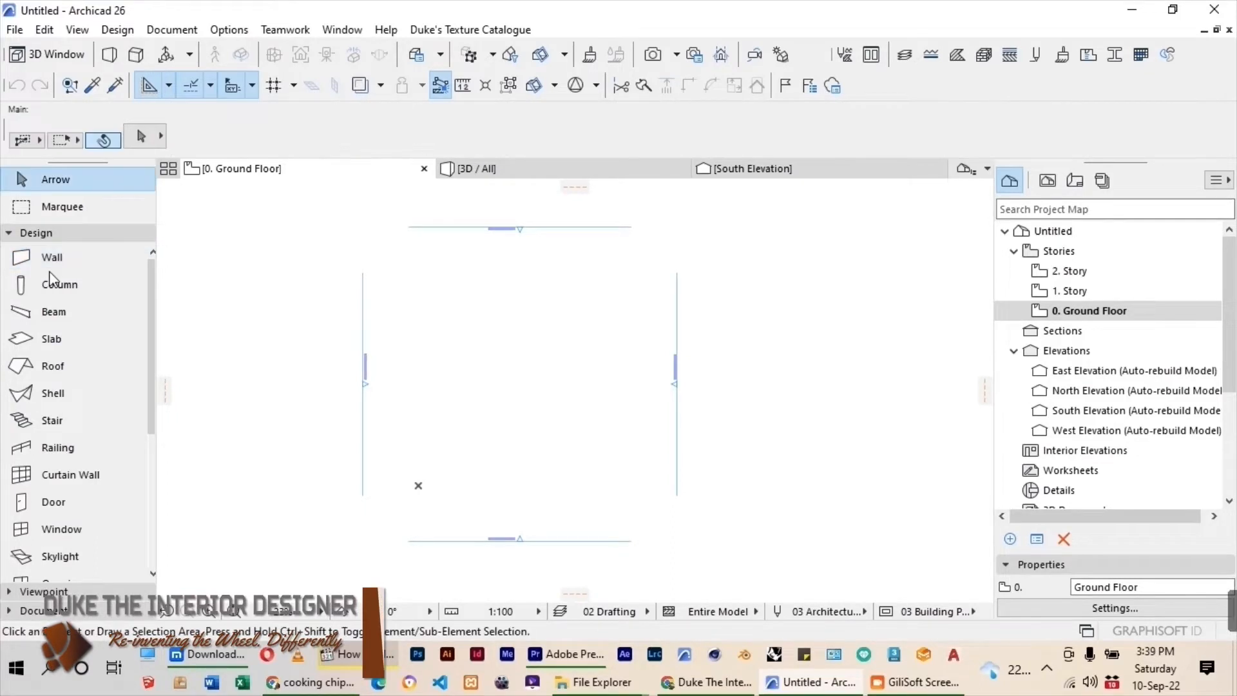
Start a run of chained walls with a horizontal upper wall 4460 mm long inside the elevation markers.
left_click(47, 262)
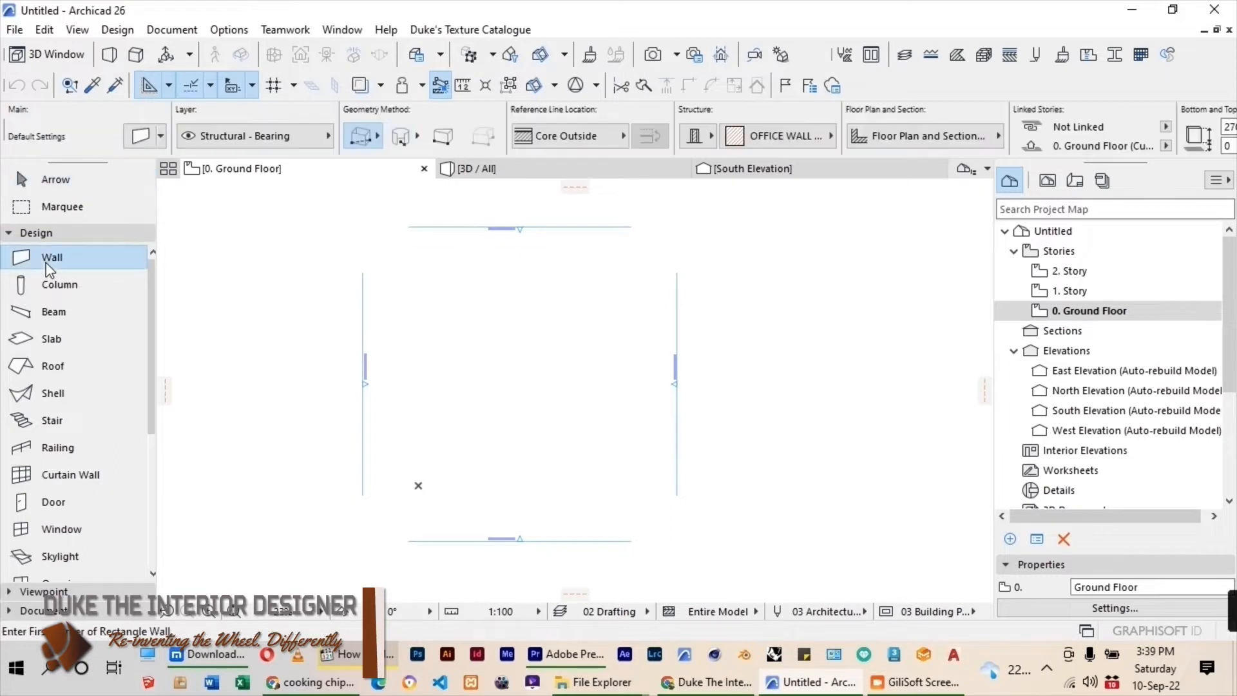
left_click(378, 136)
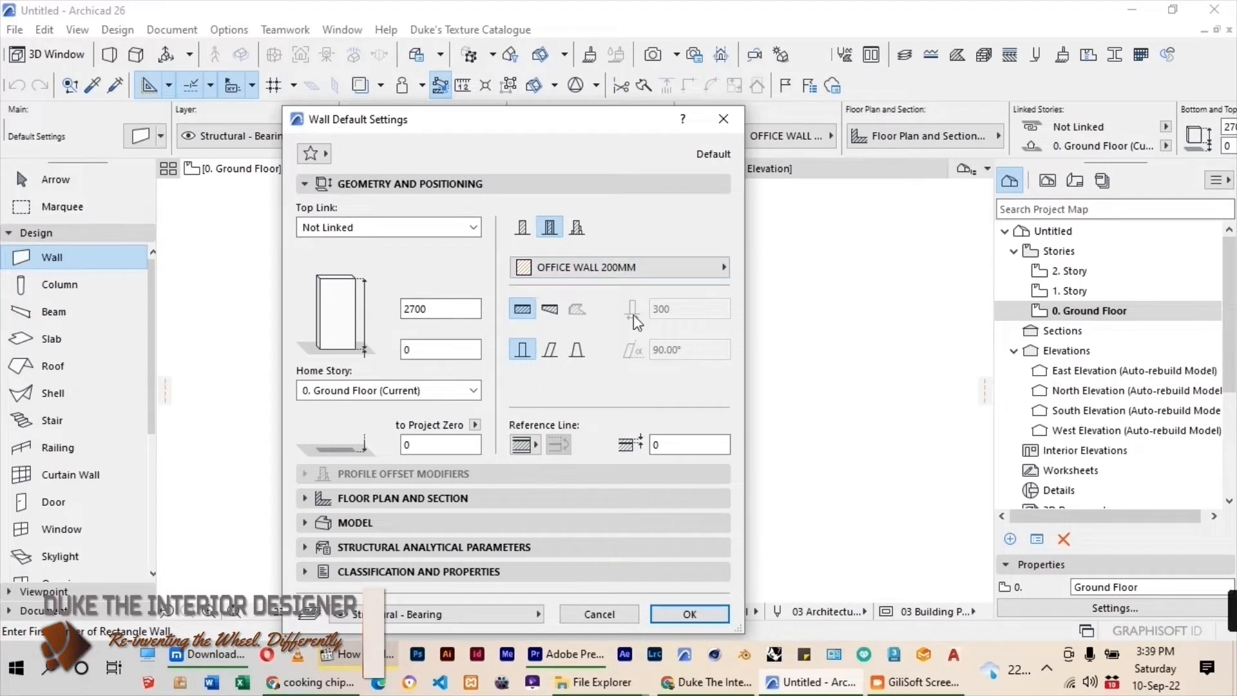
left_click(672, 620)
left_click(378, 137)
left_click(392, 129)
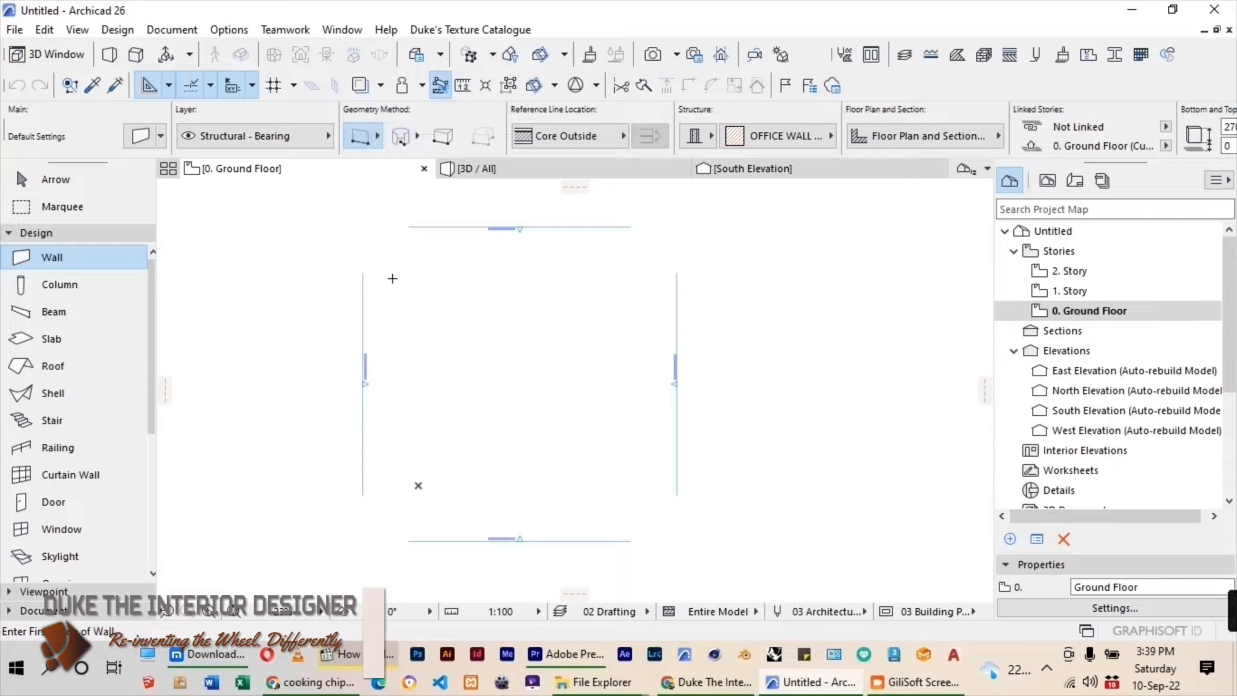
left_click(423, 285)
scroll(480, 281, "up", 2)
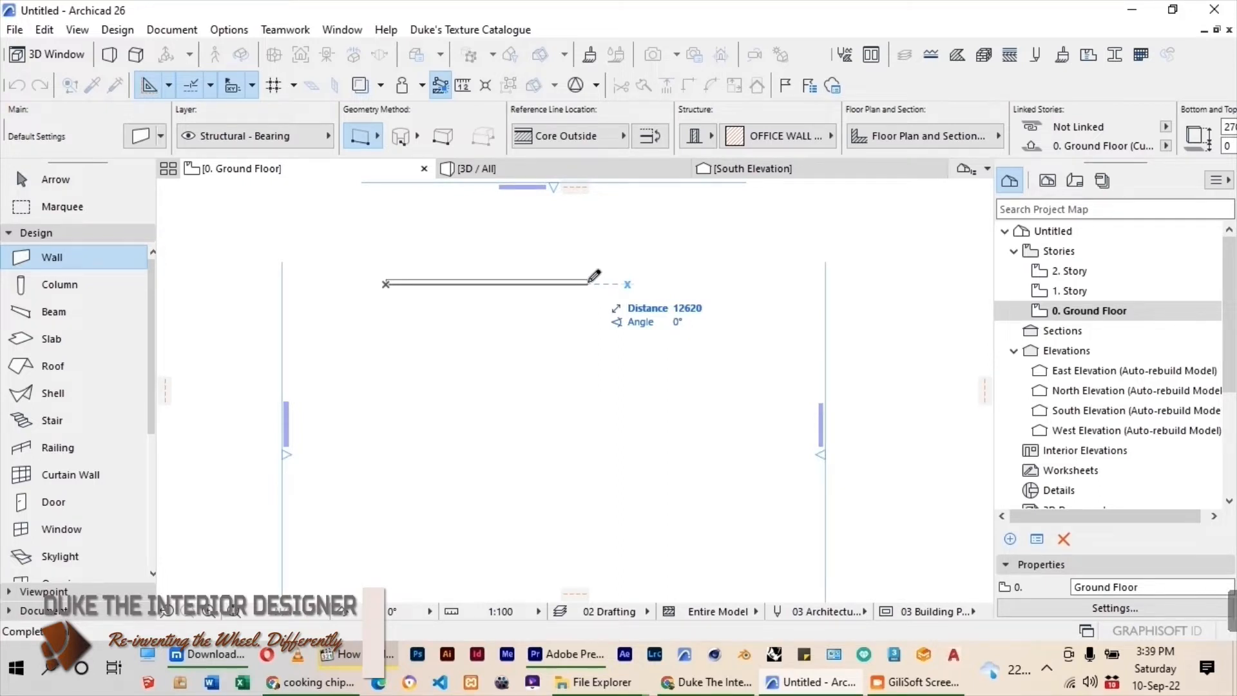
type("4")
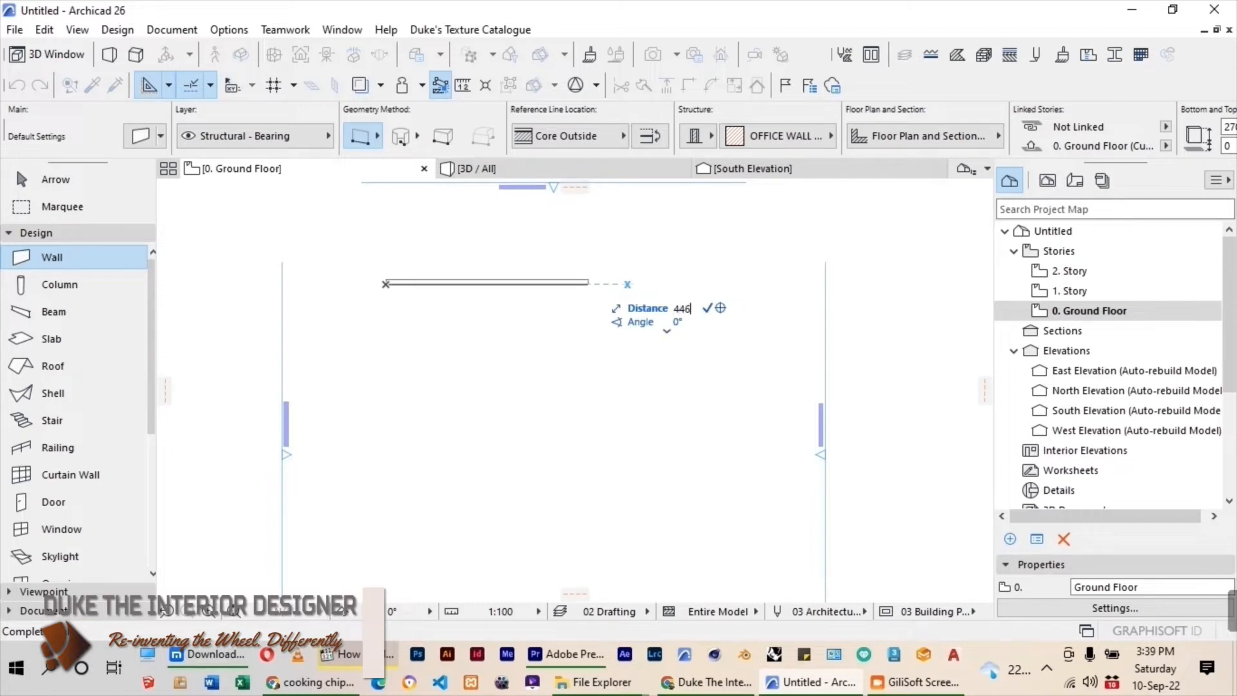
type("46")
key("Return")
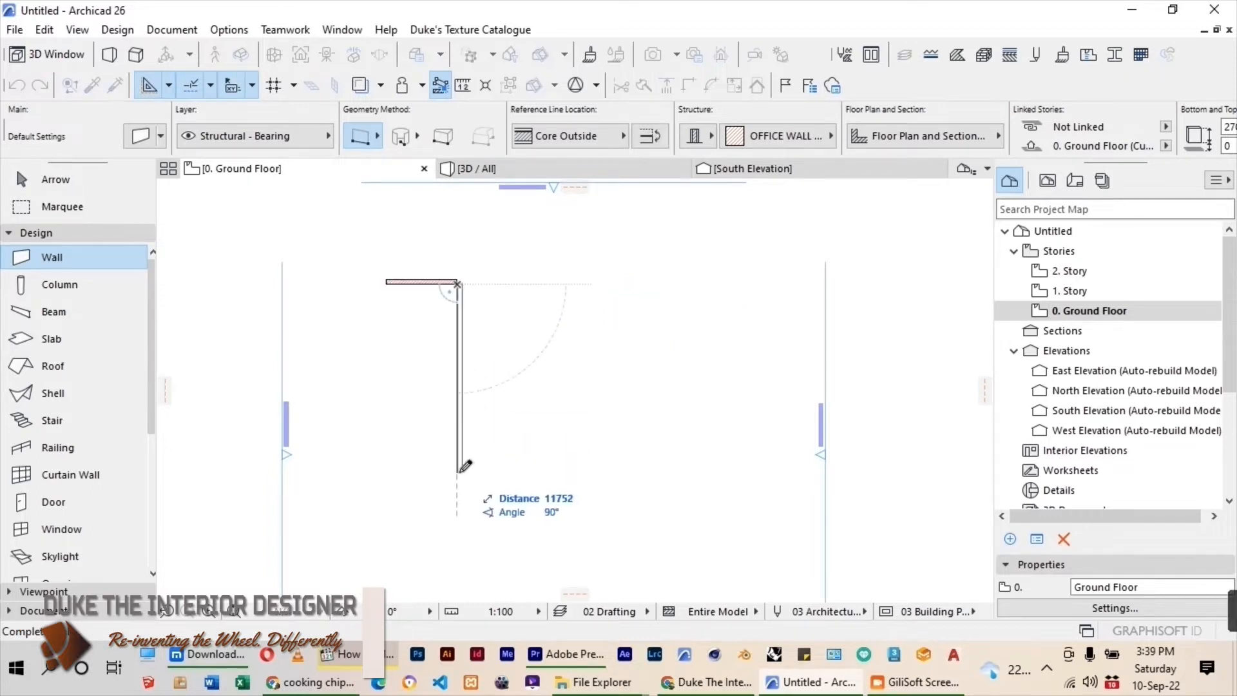
Continue the chain with a 6800 mm wall downward and close the rectangular room with the lower and left walls.
type("6800")
key("Return")
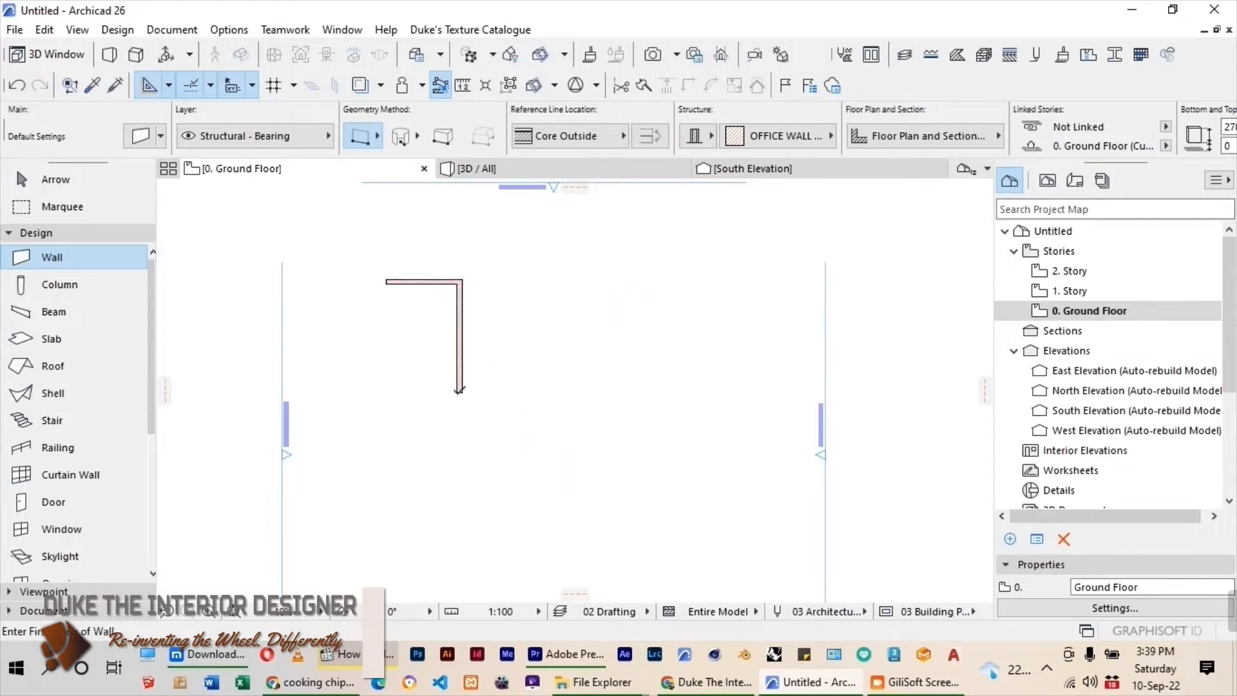
left_click(386, 394)
key("Escape")
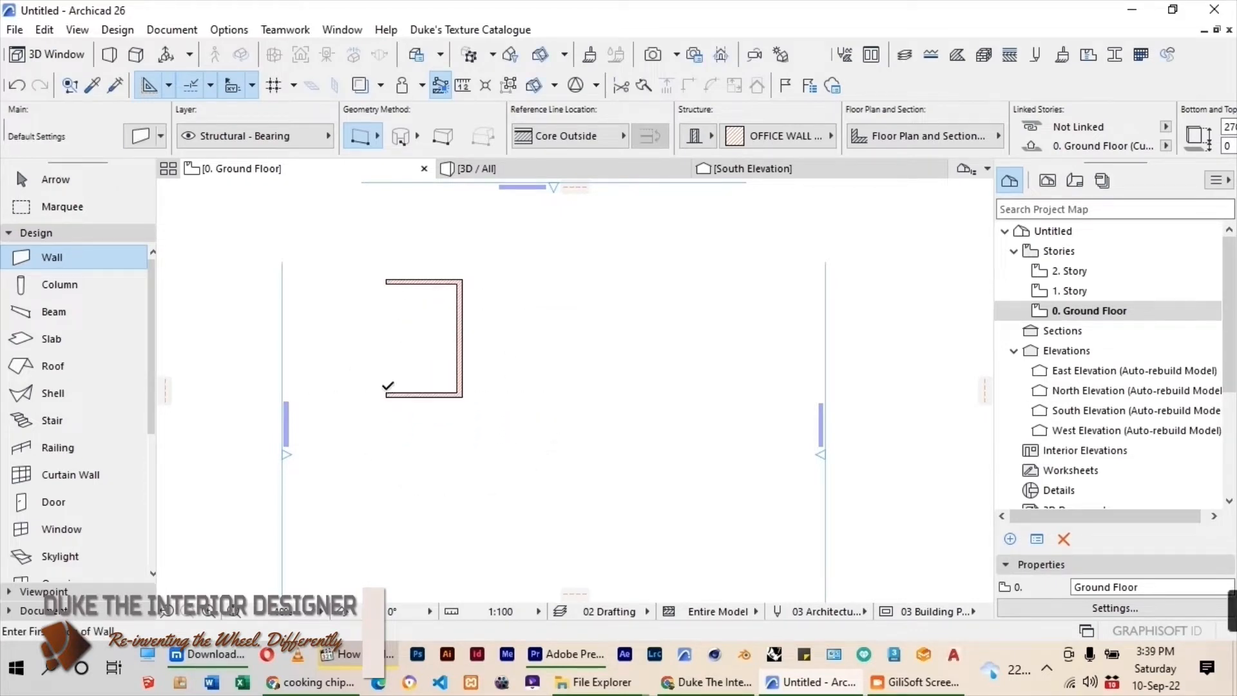
scroll(400, 297, "up", 1)
left_click(380, 263)
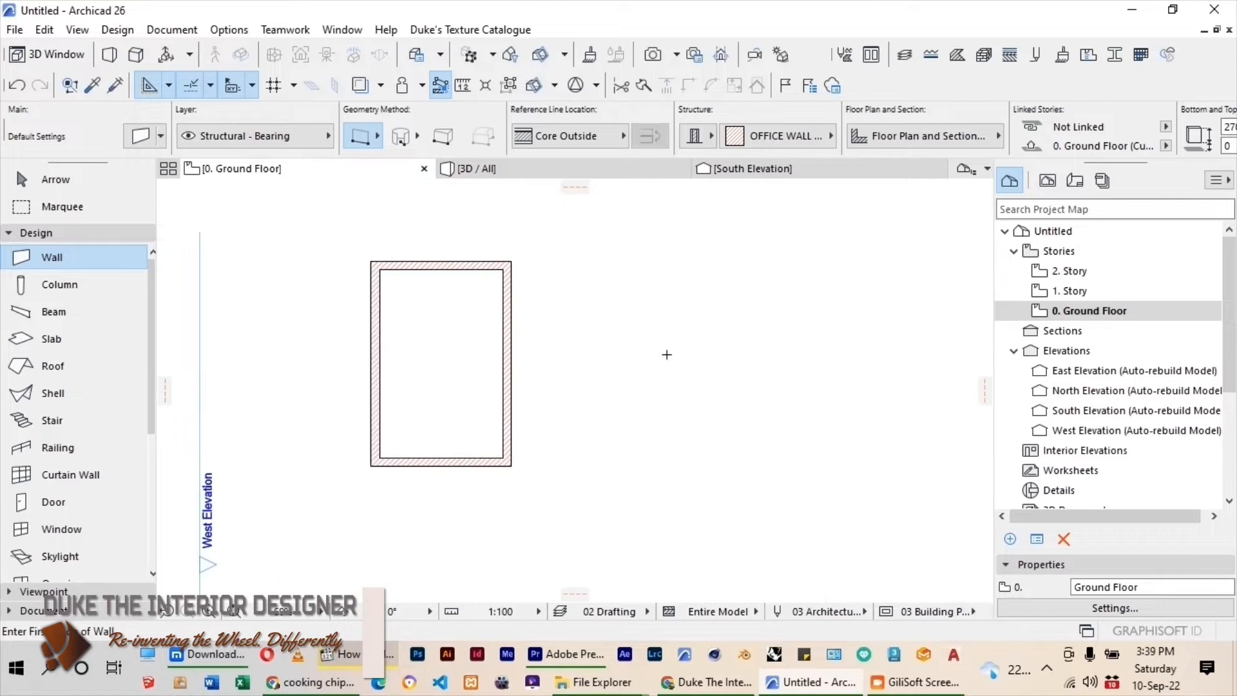
scroll(676, 404, "down", 2)
scroll(596, 343, "up", 3)
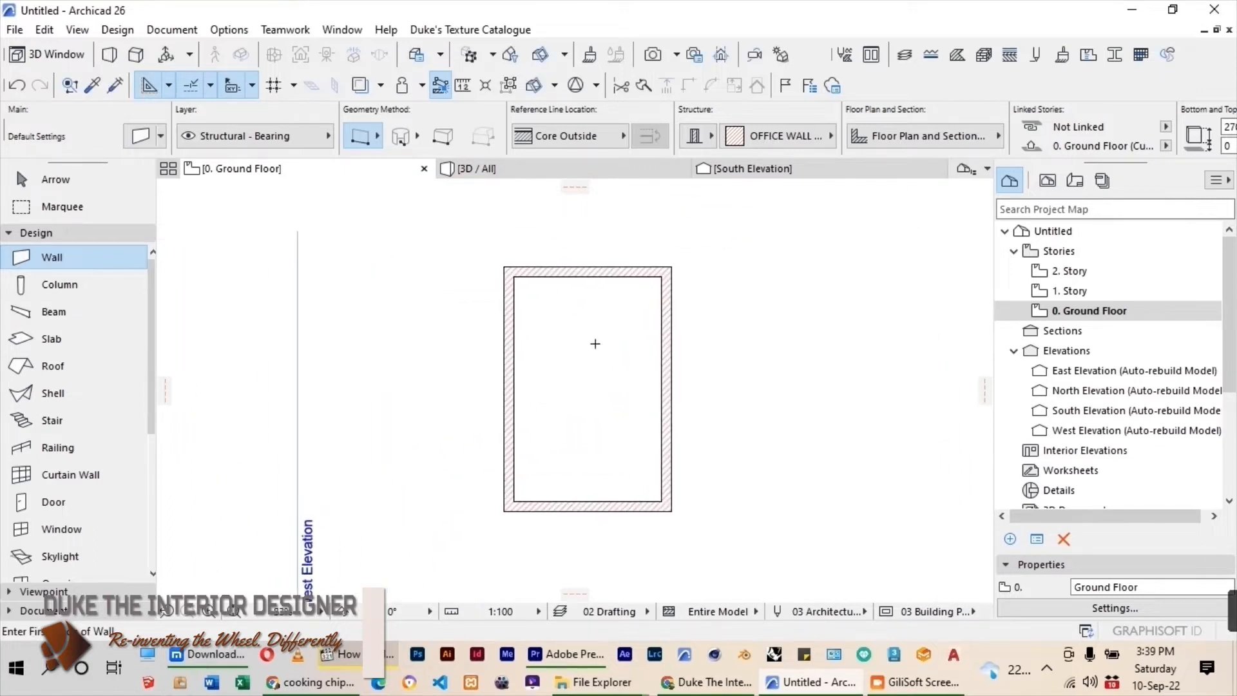
Place a Window 26 in the upper half of the room's left wall.
scroll(58, 477, "down", 1)
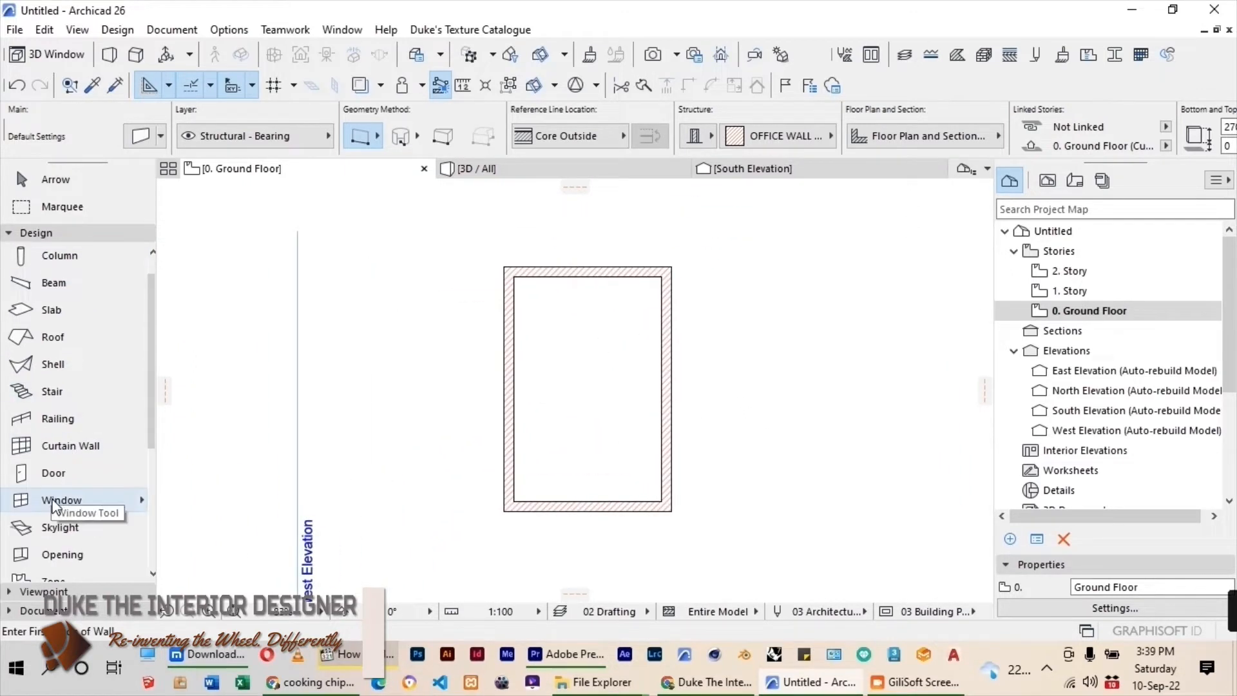
left_click(56, 500)
scroll(492, 457, "up", 2)
left_click(490, 362)
Set the left wall's window to 1400 mm wide and 1300 mm high, with a sill height of 800 mm.
left_click(55, 179)
left_click(493, 351)
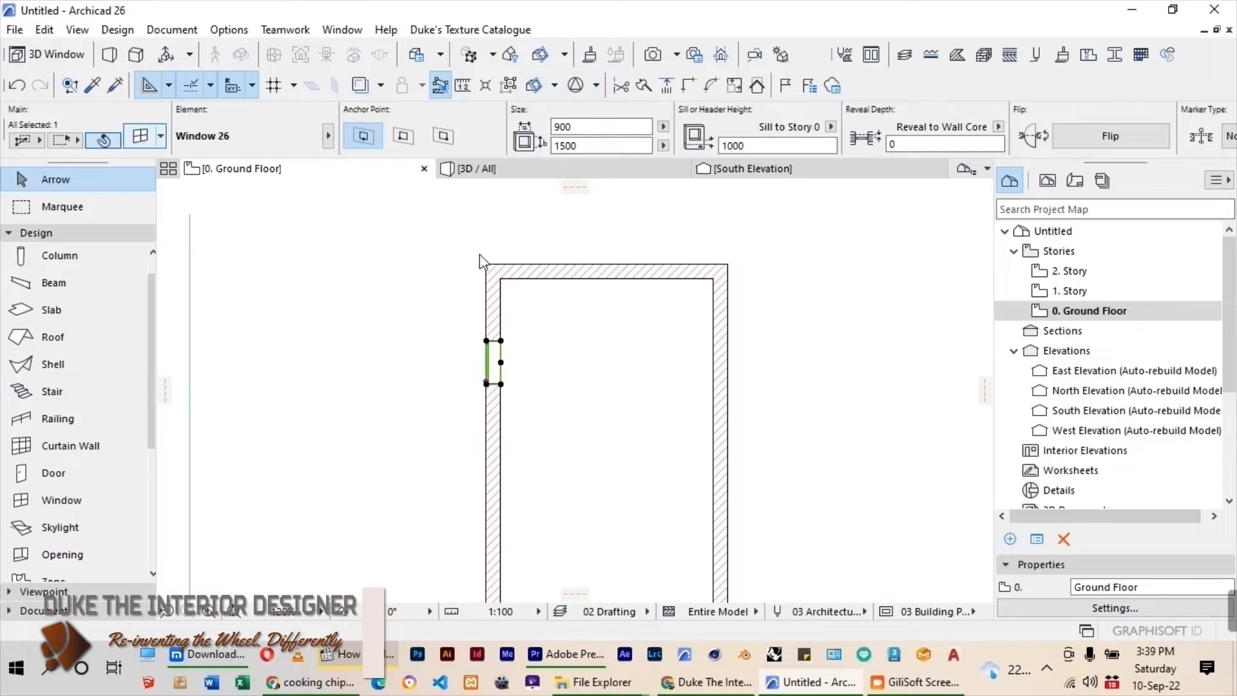
key("ctrl+t")
type("1400")
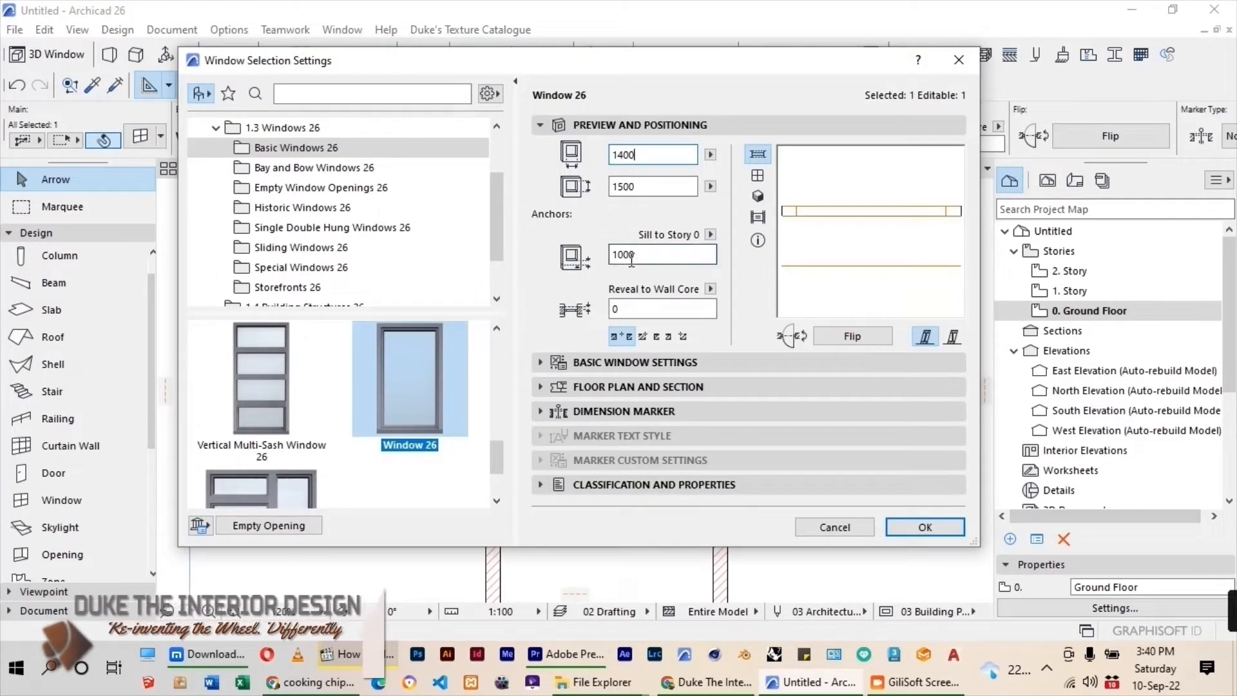
left_click(624, 254)
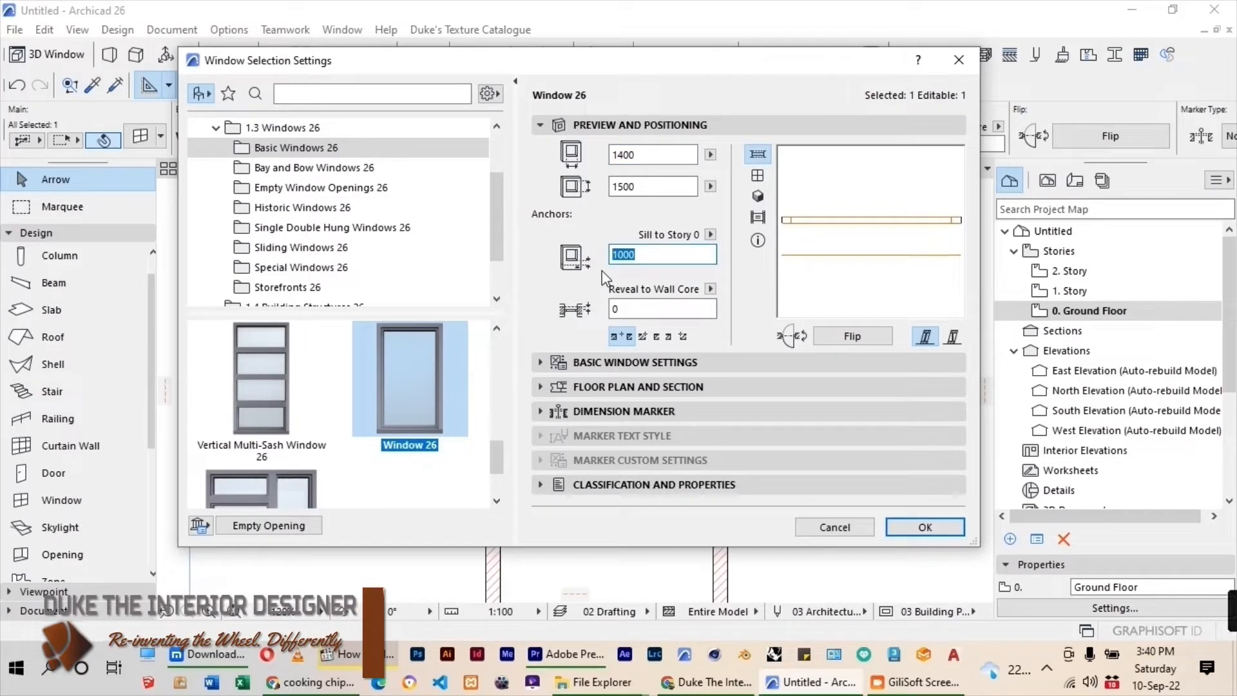
type("800")
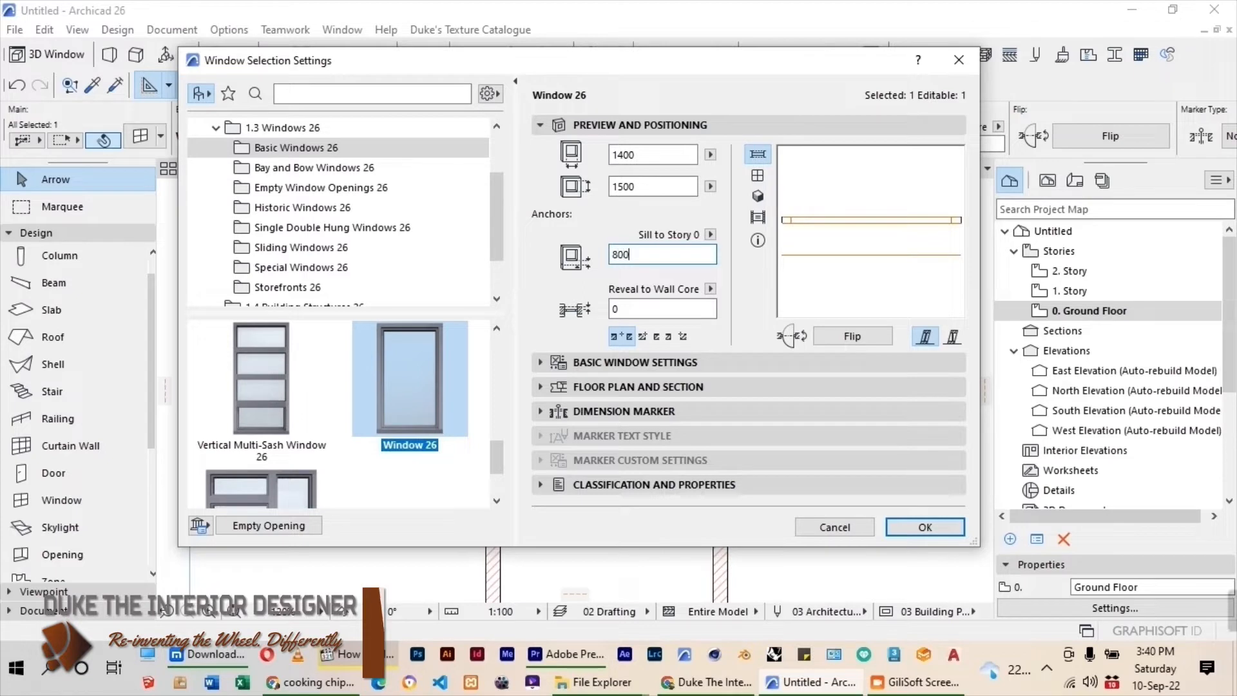
left_click(622, 186)
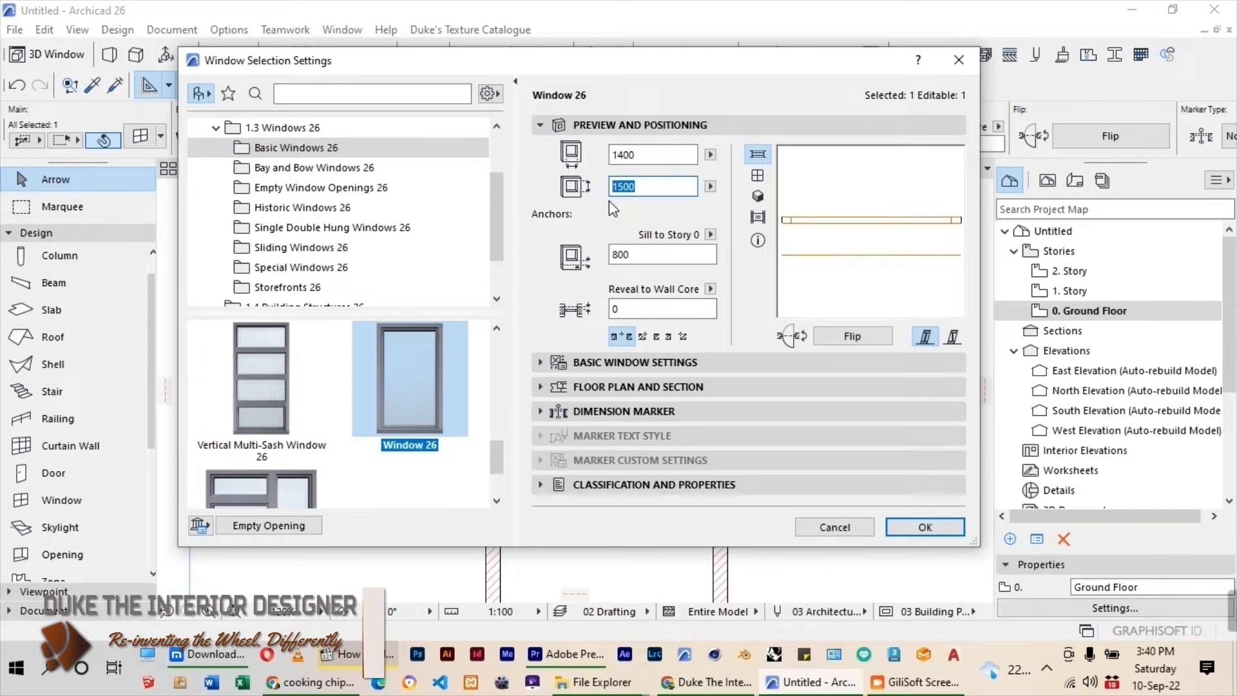
type("1")
left_click(925, 528)
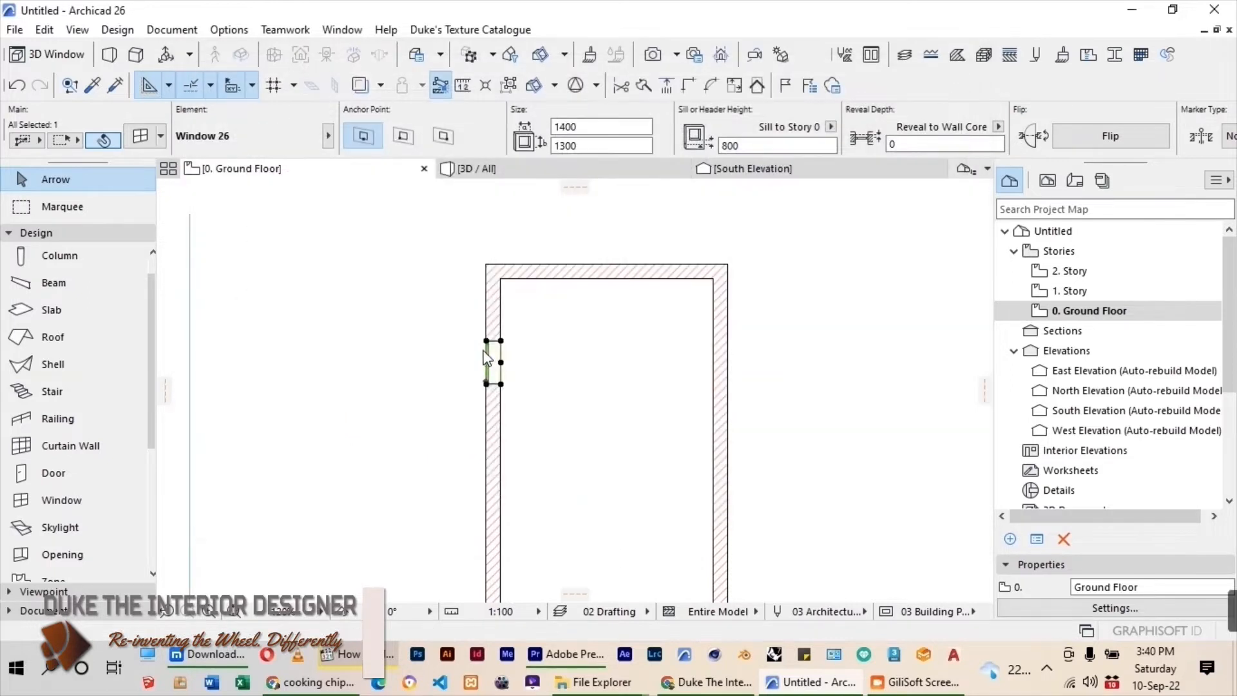
Move the window up along the left wall until its edge meets the room's upper inner corner.
scroll(503, 316, "up", 3)
left_click(502, 329)
left_click(502, 279)
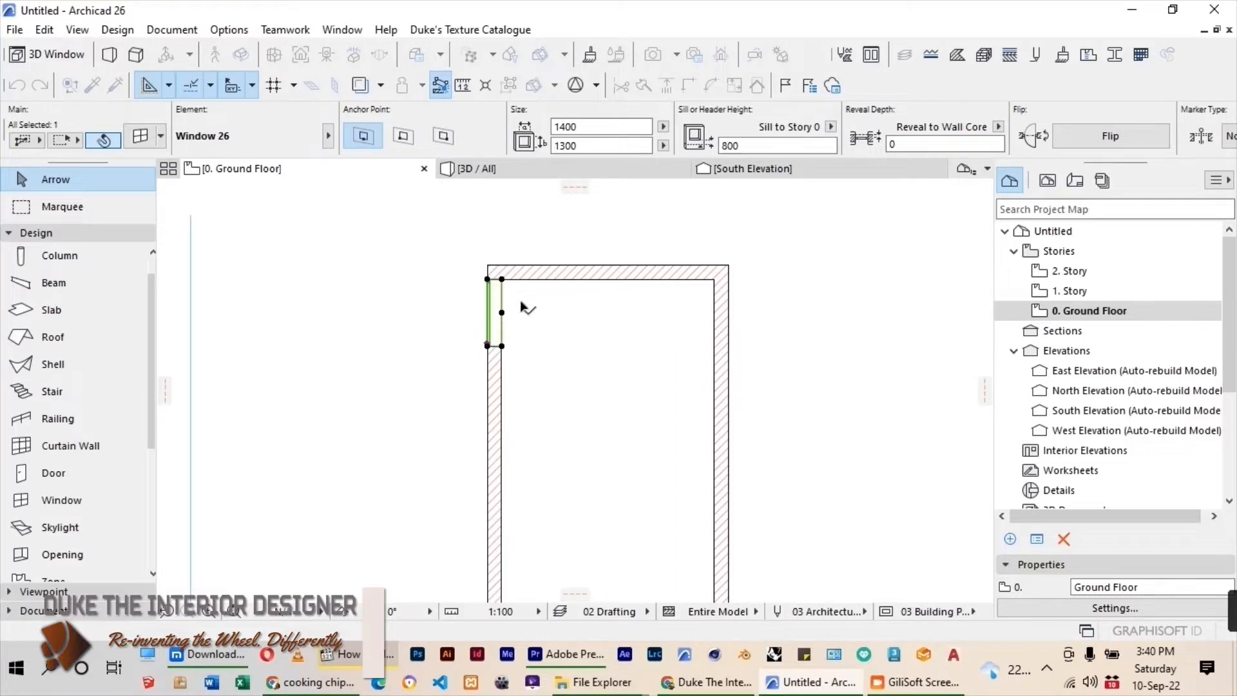
left_click(502, 279)
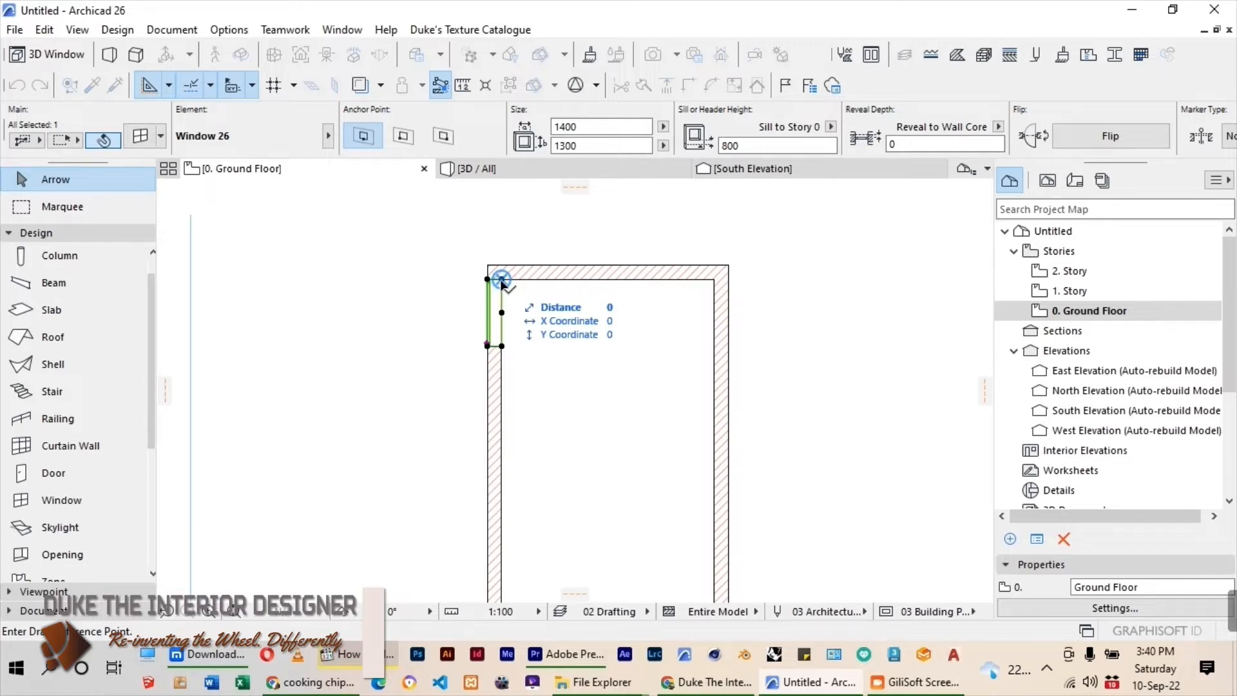
left_click(502, 280)
key("Escape")
key("Escape")
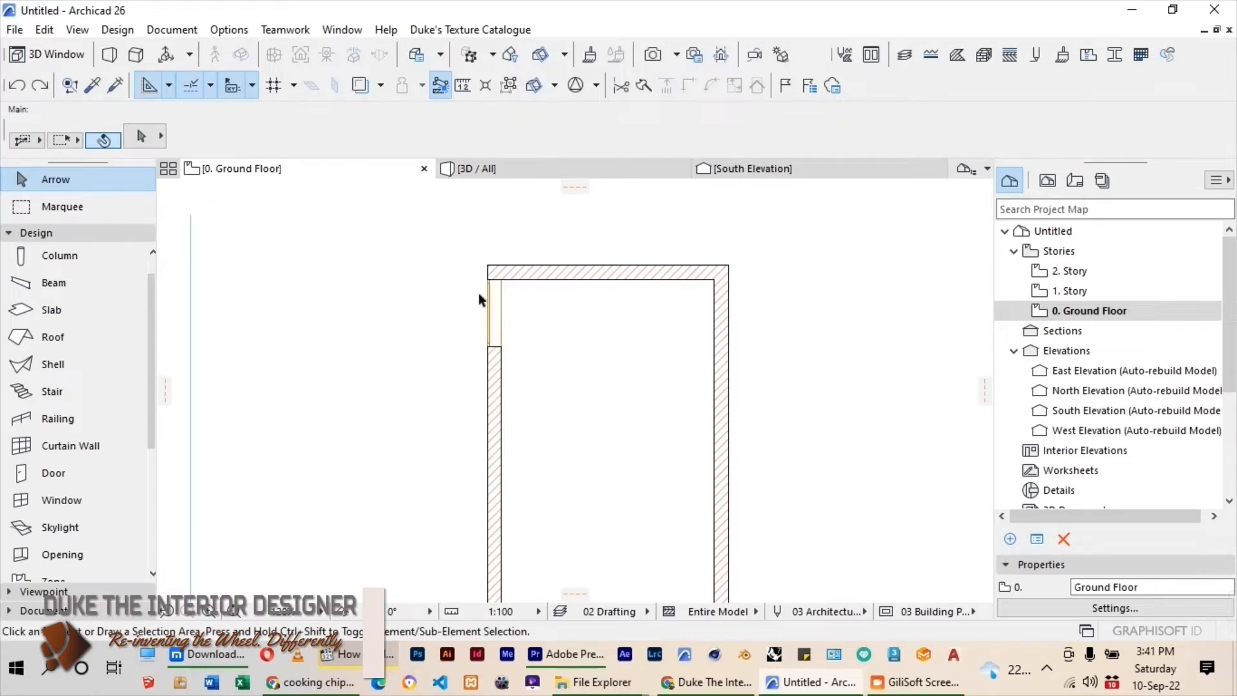
Move the window 1800 mm down the left wall from the room's upper inner corner.
left_click(497, 284)
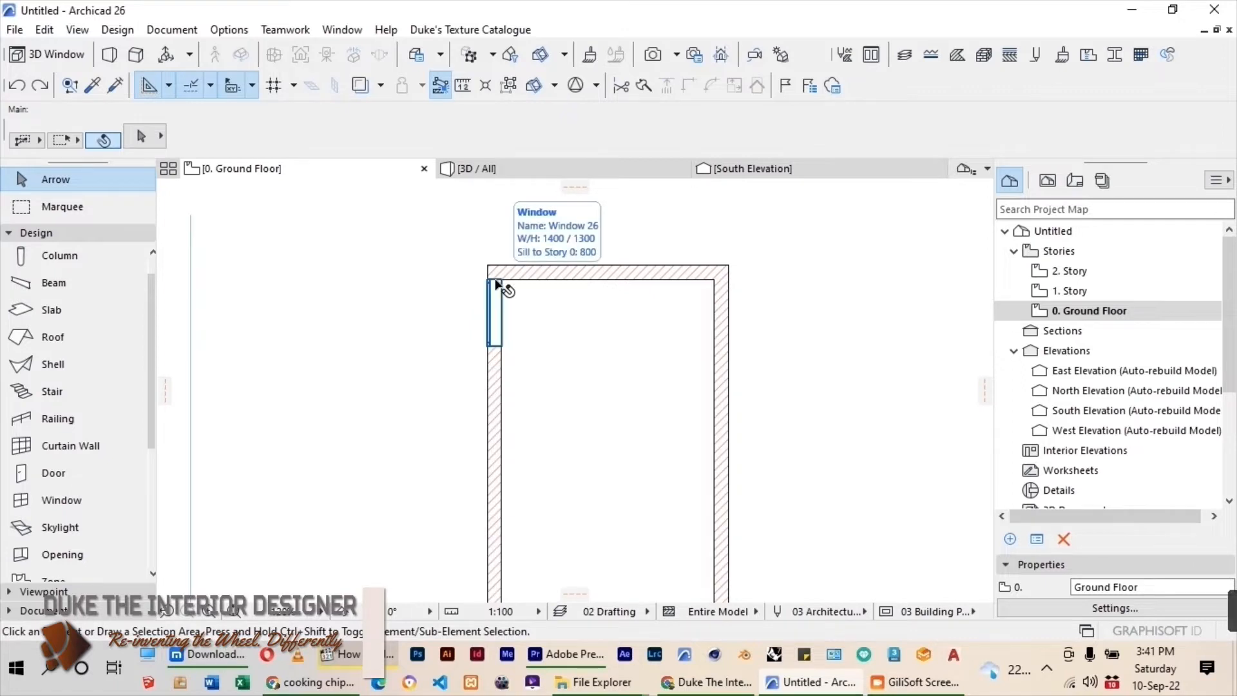
left_click(497, 284)
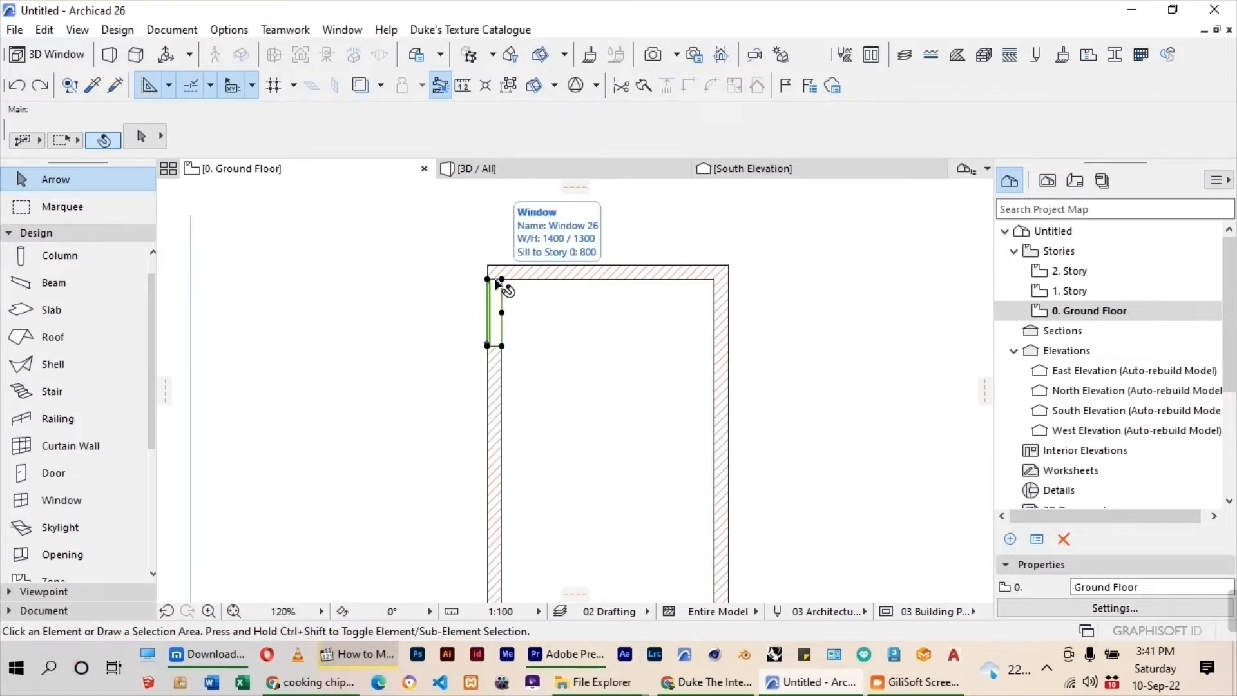
left_click(502, 314)
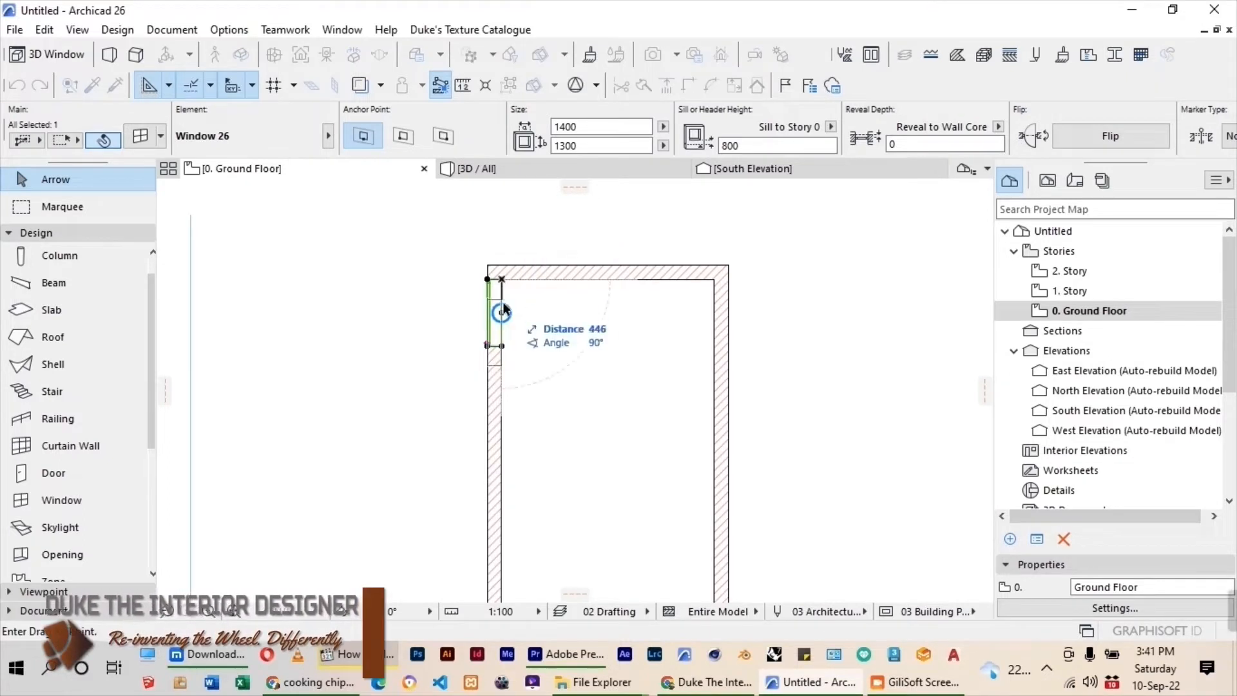
type("1800")
key("Return")
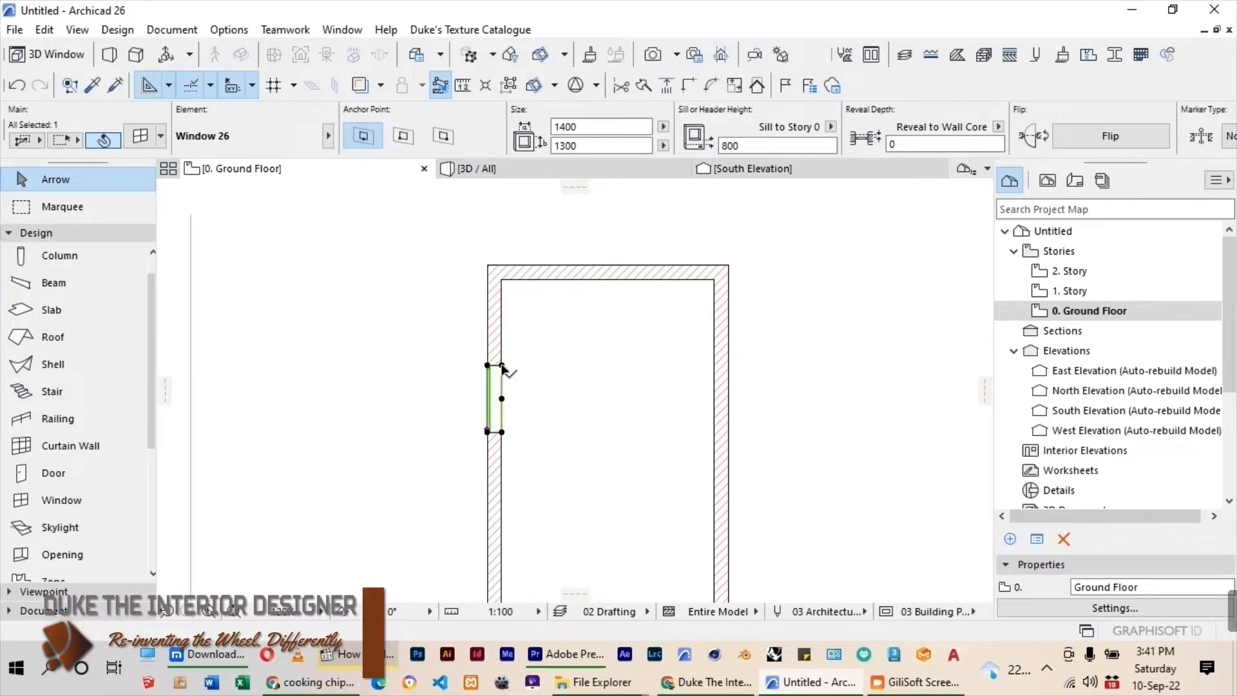
Copy the window directly below the original so that the two windows share an edge.
key("ctrl")
left_click(502, 365)
left_click(501, 431)
Move the copied window 1200 mm further down the left wall and deselect it.
scroll(505, 297, "down", 2)
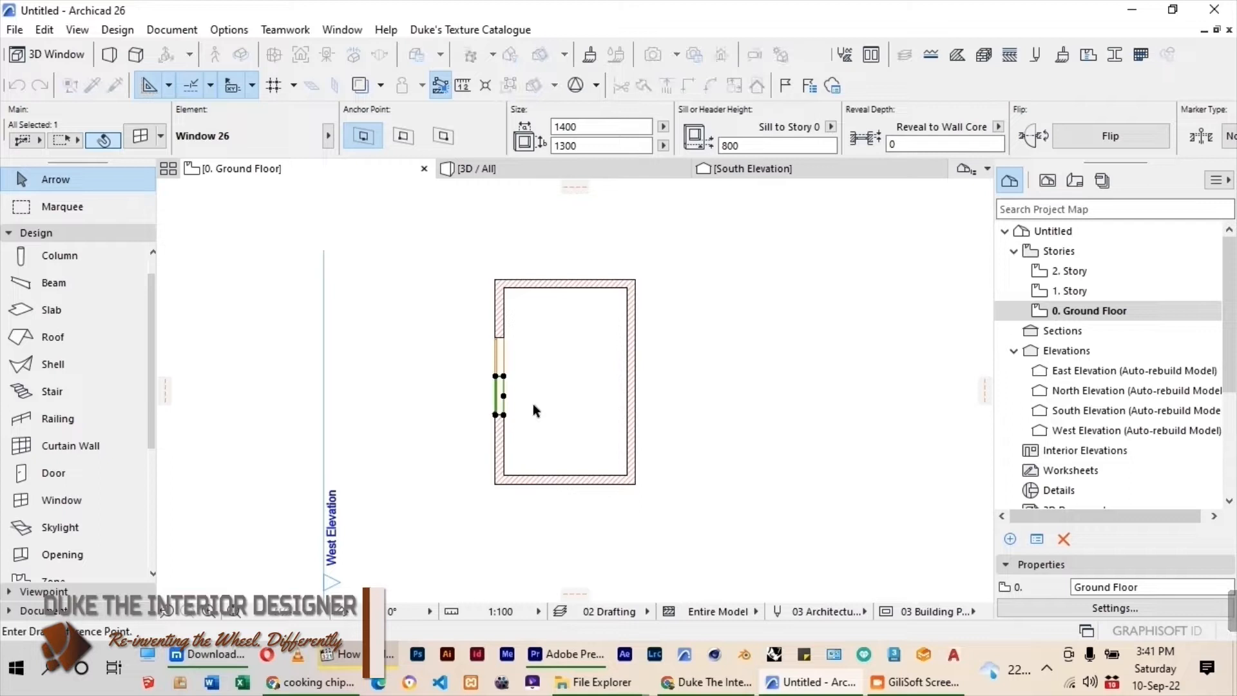
scroll(532, 404, "up", 2)
left_click(491, 365)
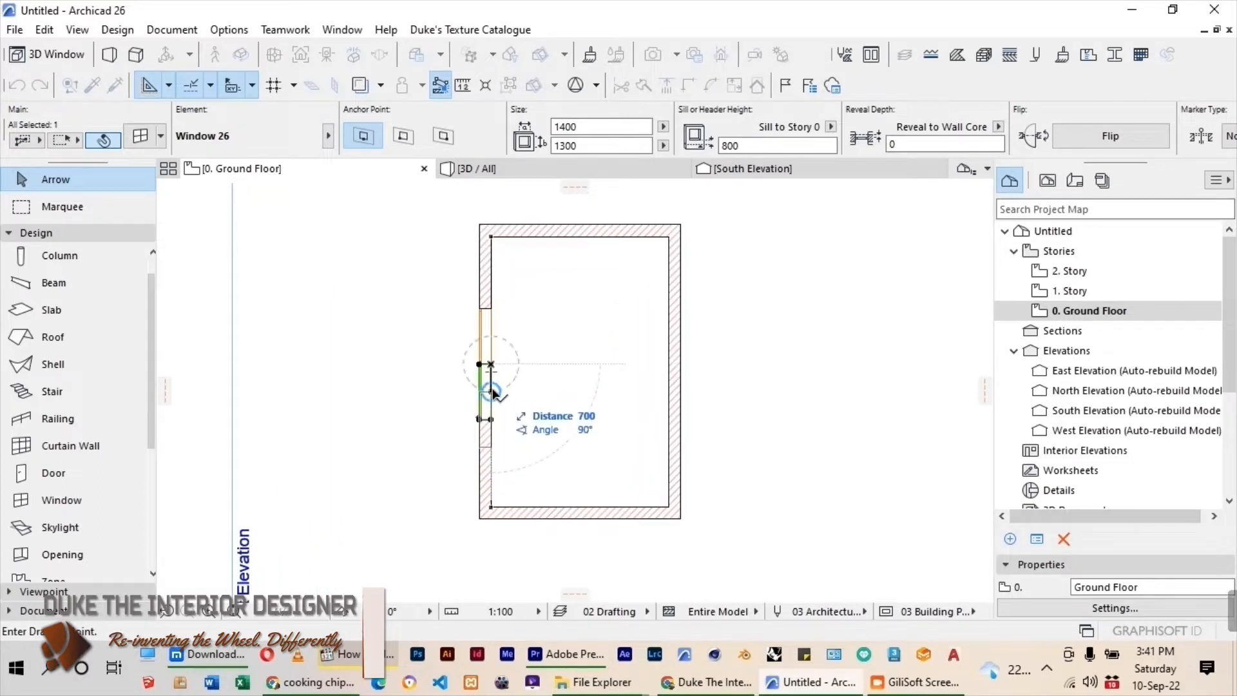
type("1200")
key("Return")
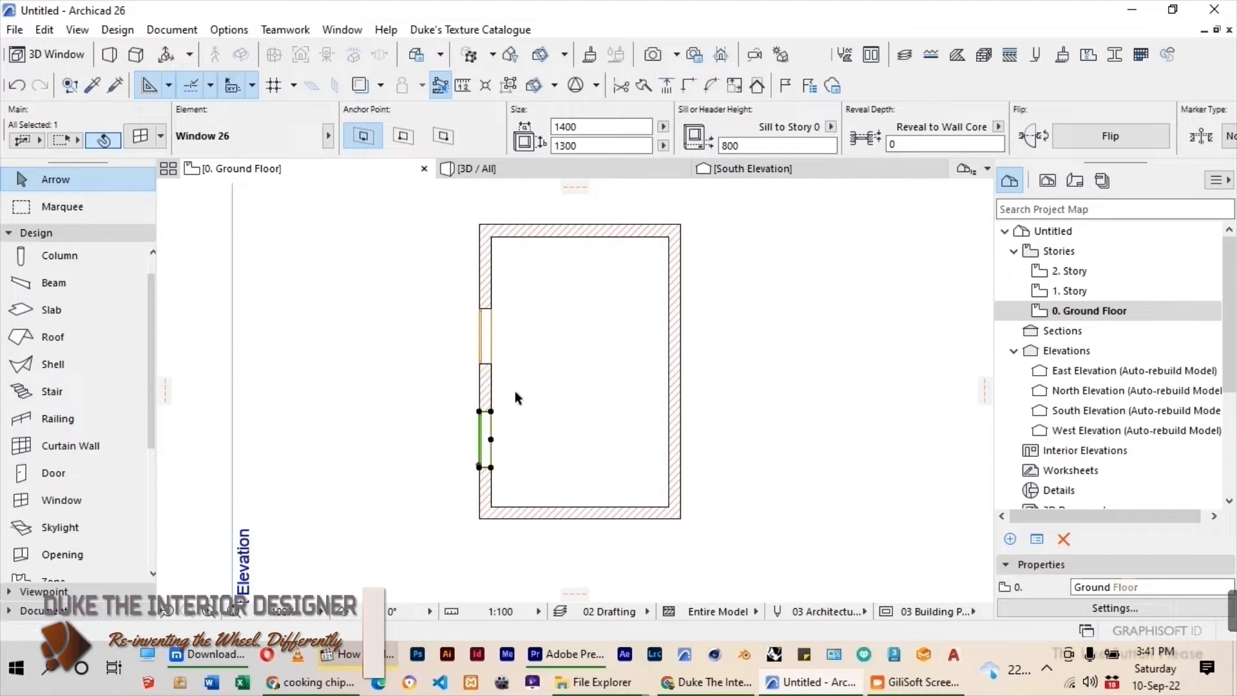
left_click(523, 391)
Place a Door 26 near the lower end of the right wall, swinging into the room.
scroll(522, 326, "down", 2)
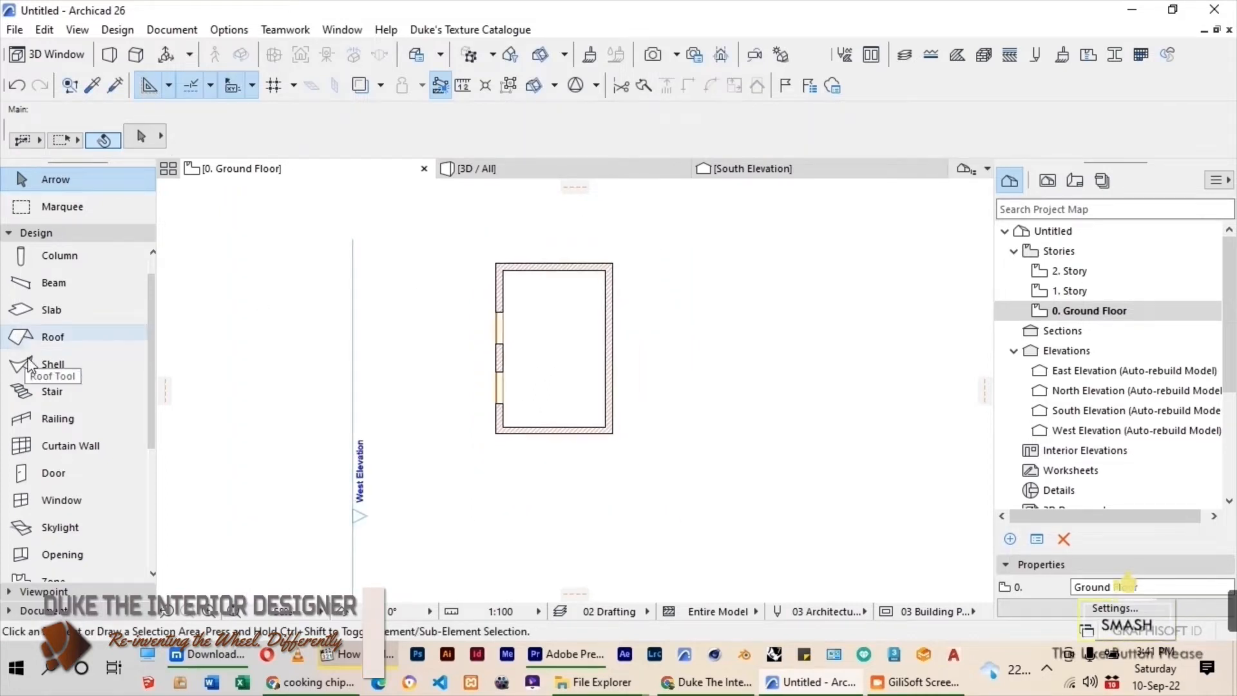
left_click(44, 472)
scroll(600, 434, "up", 2)
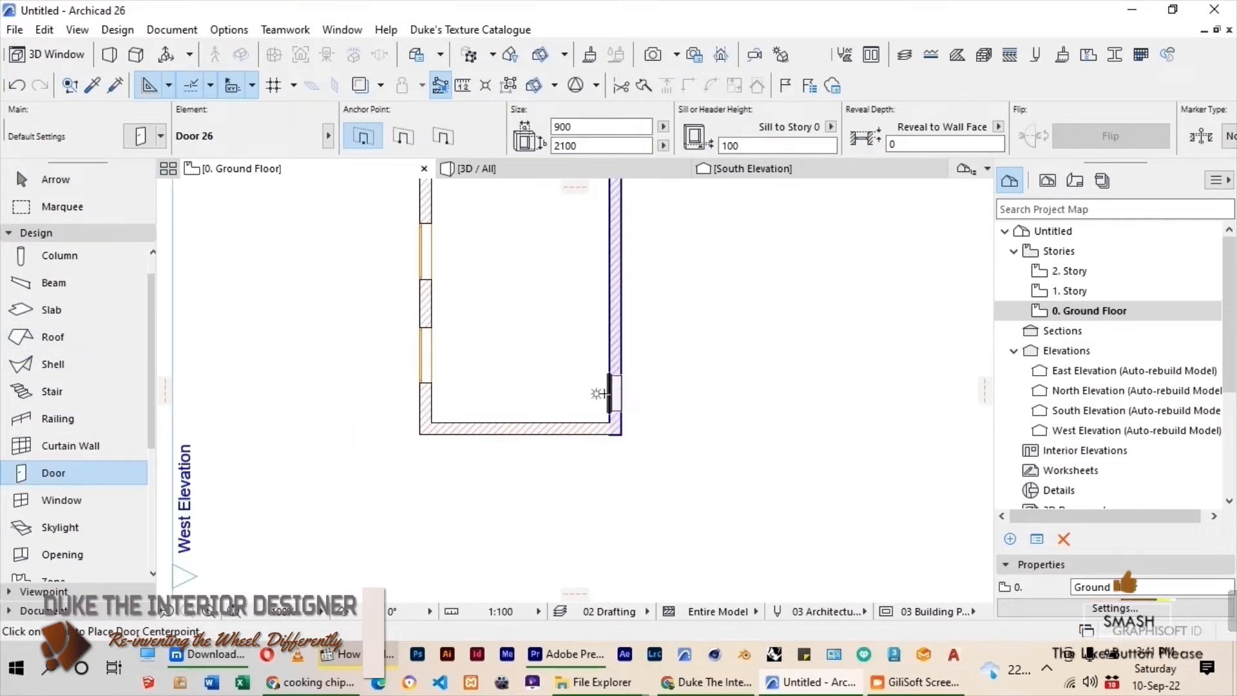
left_click(610, 393)
left_click(594, 406)
Set the width of the door in the right wall to 1000 and its sill height to 0.
left_click(56, 180)
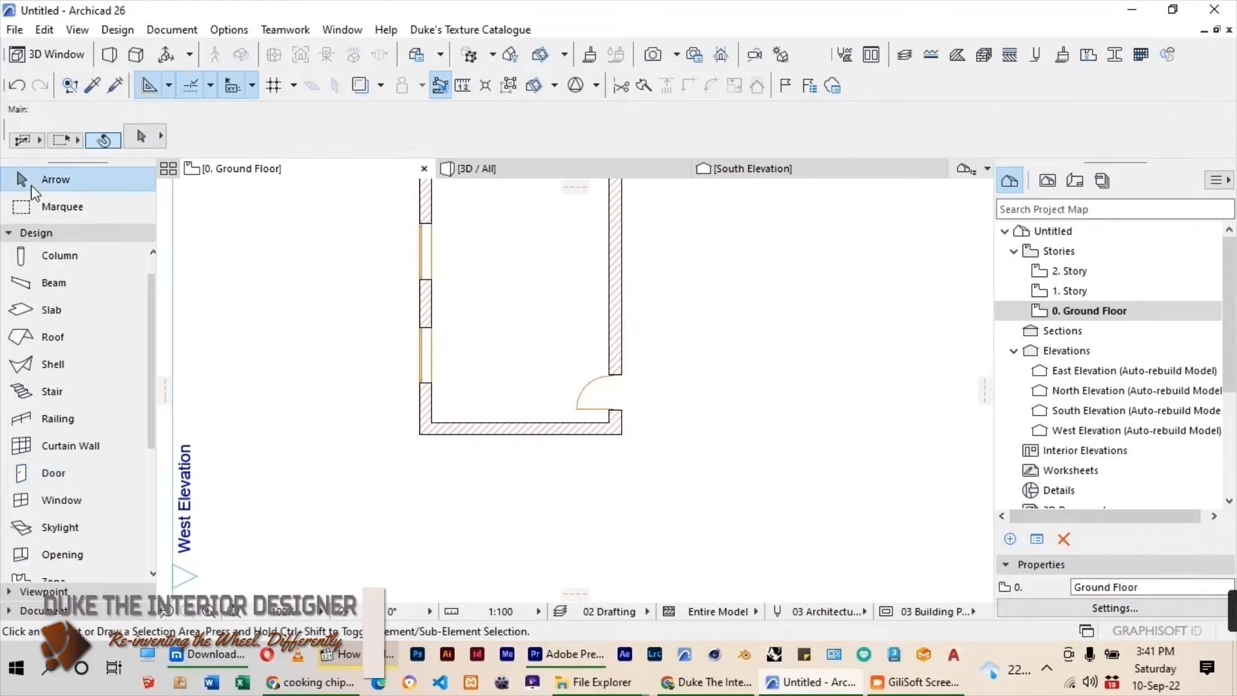
left_click(584, 413)
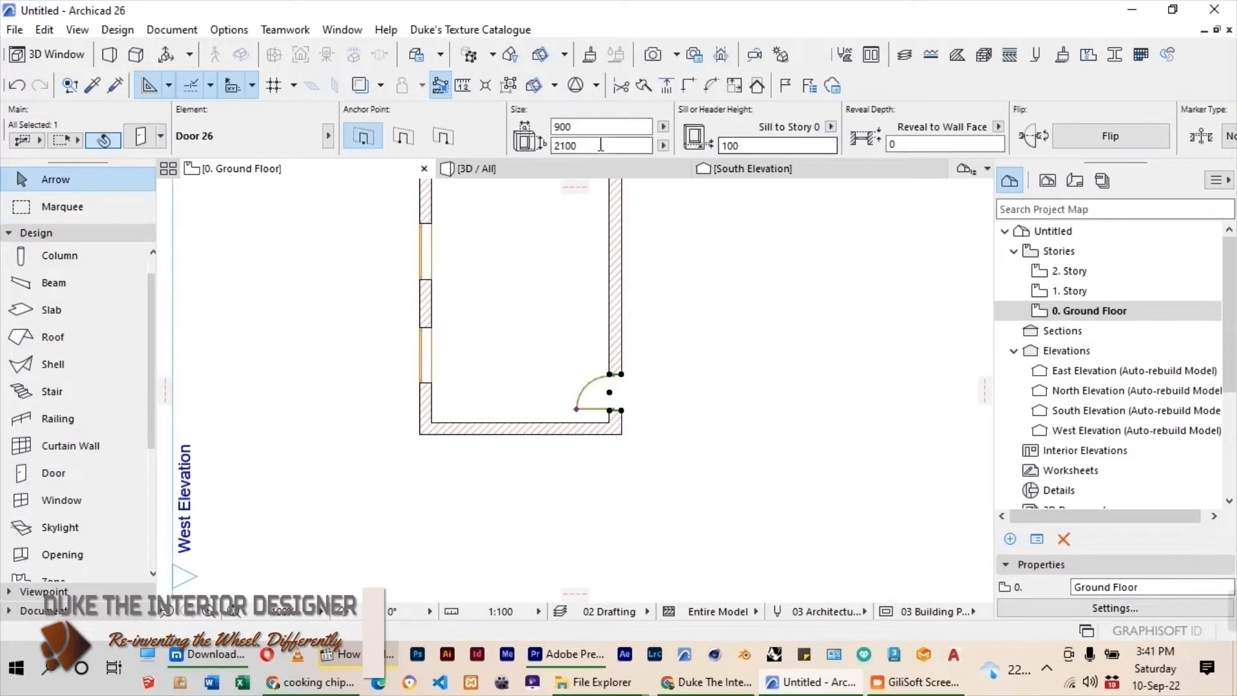
type("1000")
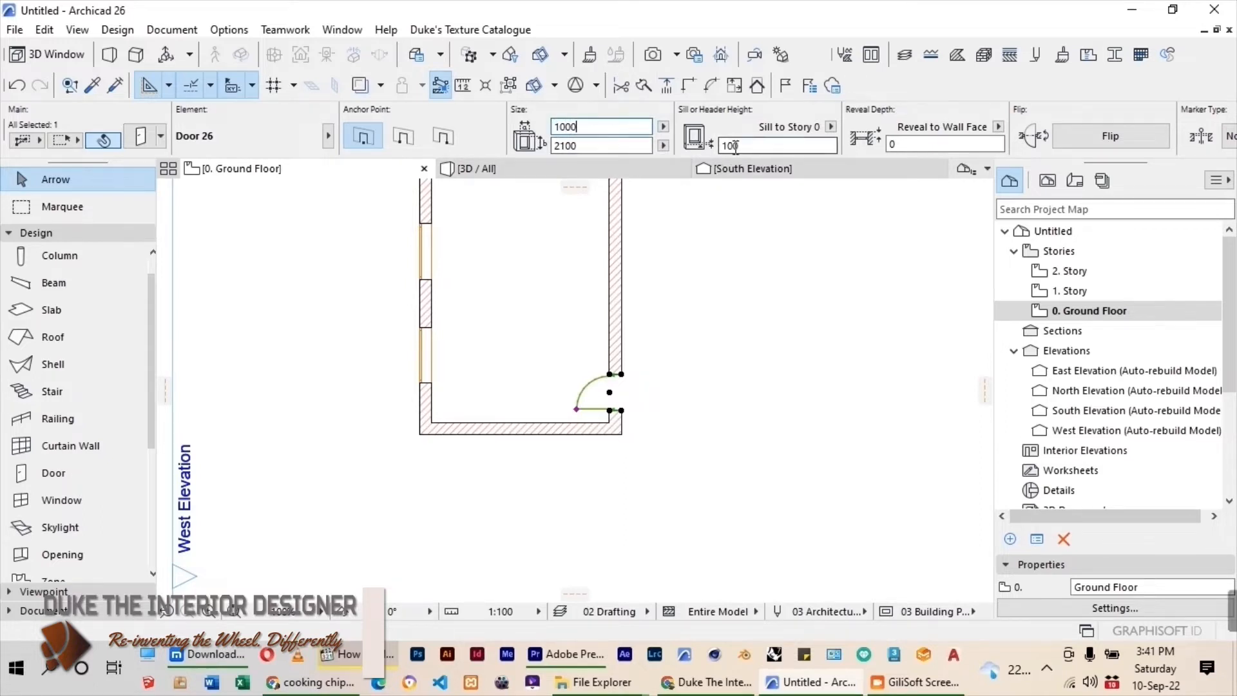
left_click_drag(739, 147, 711, 153)
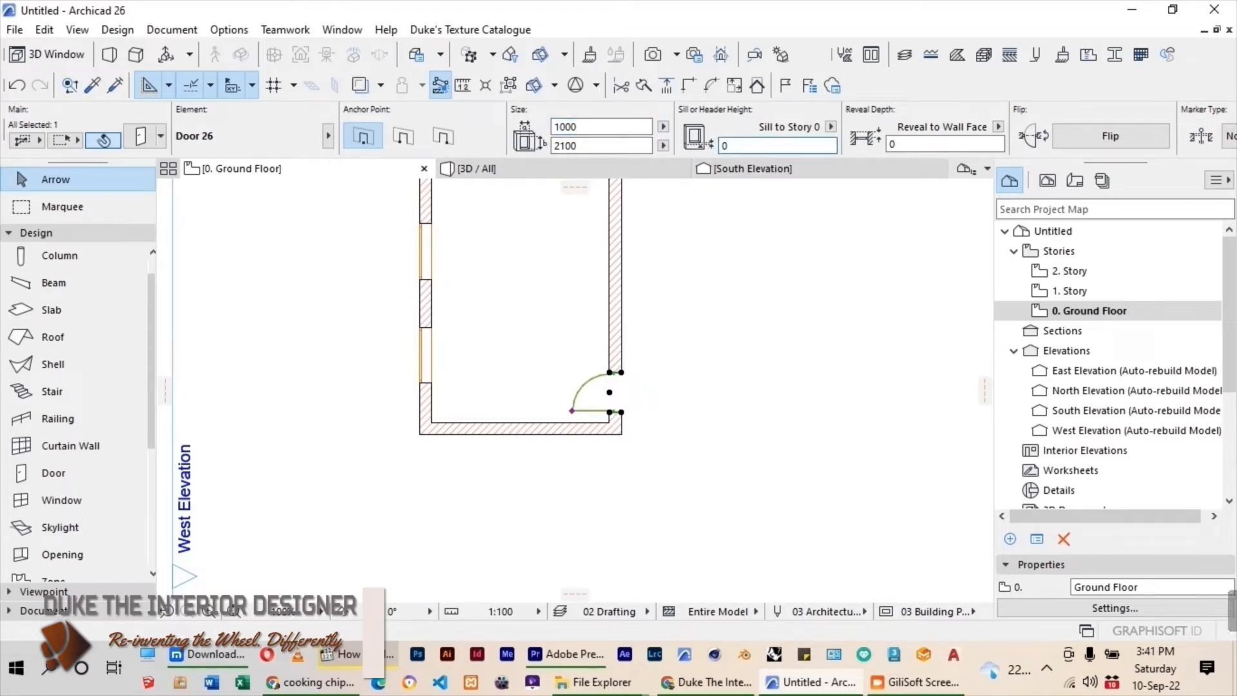
Move the door down the right wall so its lower edge meets the room's lower inner corner, and deselect it.
scroll(554, 450, "up", 5)
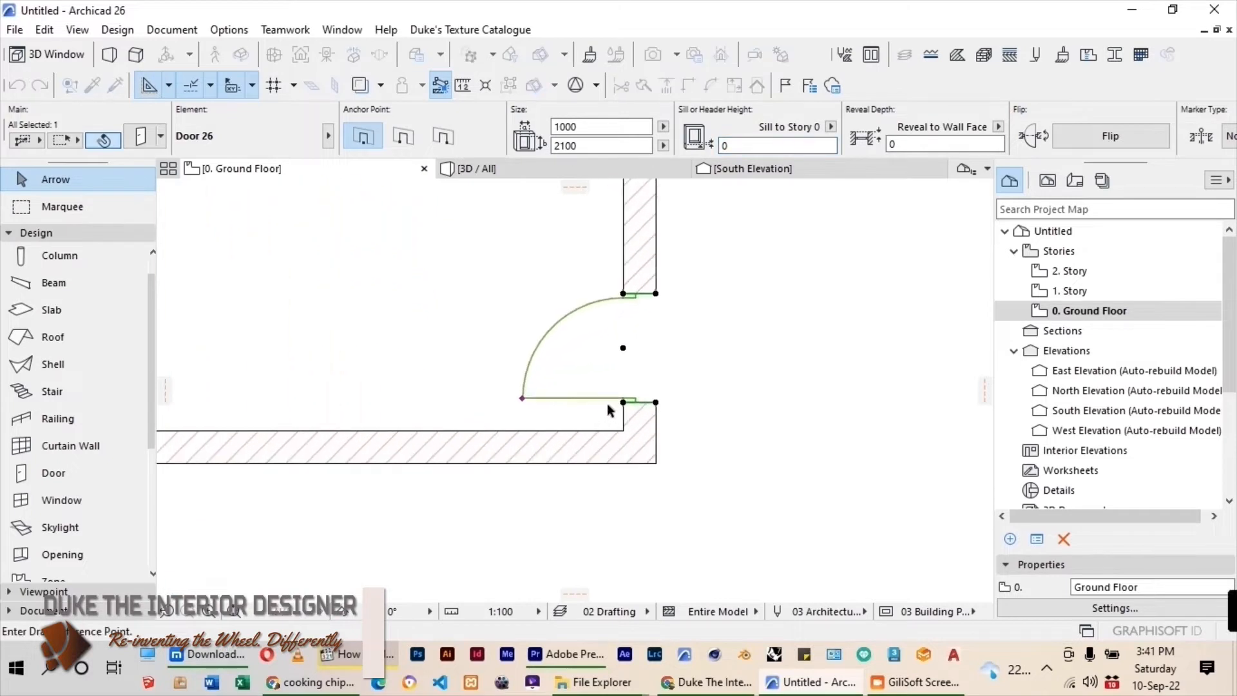
left_click_drag(622, 407, 623, 432)
left_click(737, 338)
scroll(672, 447, "down", 6)
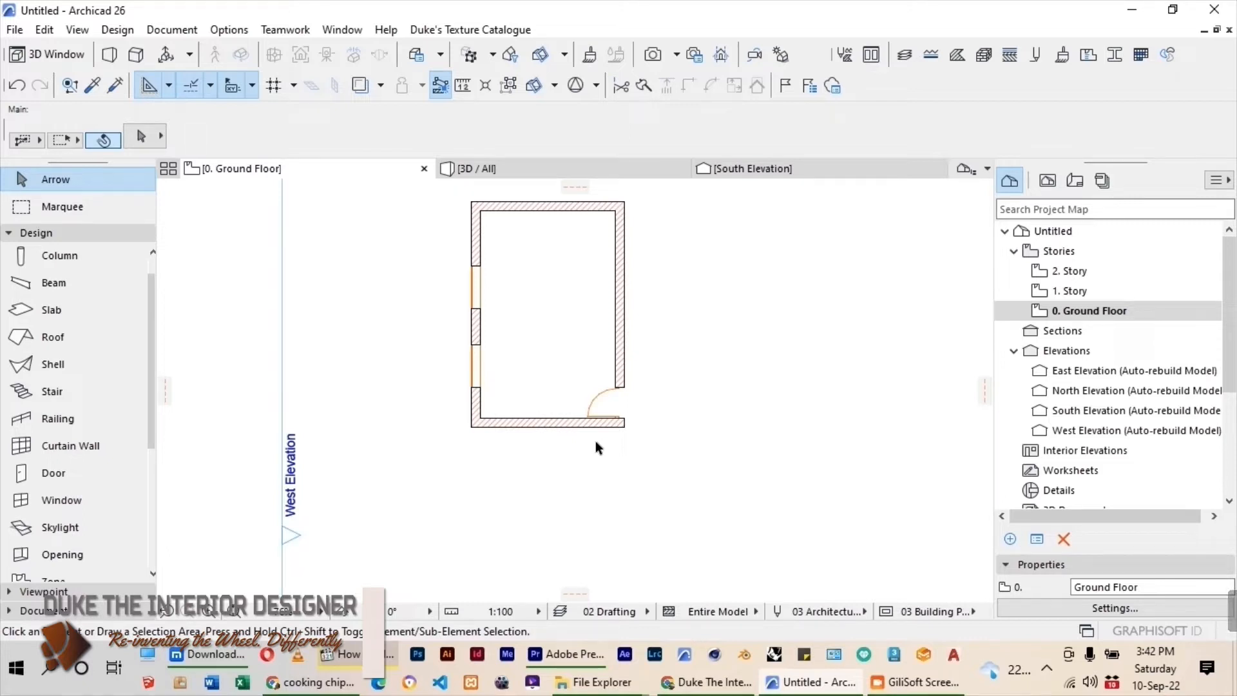
Choose the DFM_3108 desk from the Executive Desks folder of the 3DS Max library as the object to place.
scroll(96, 348, "down", 4)
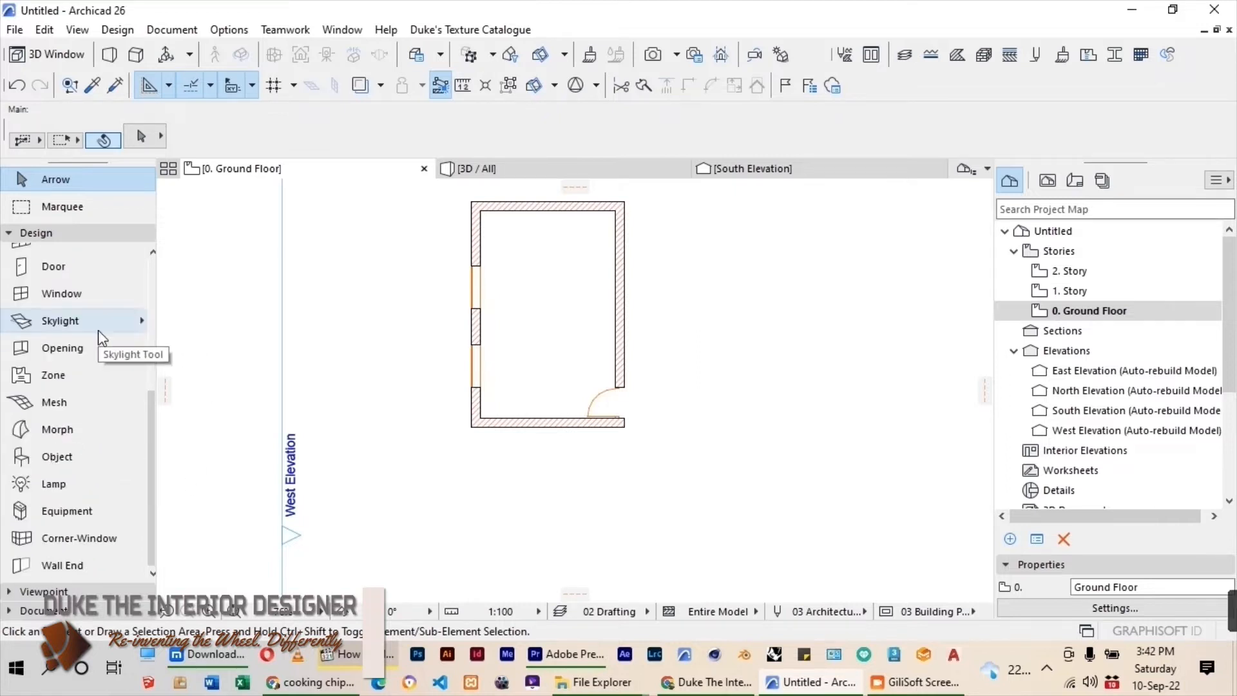
left_click(35, 460)
double_click(34, 461)
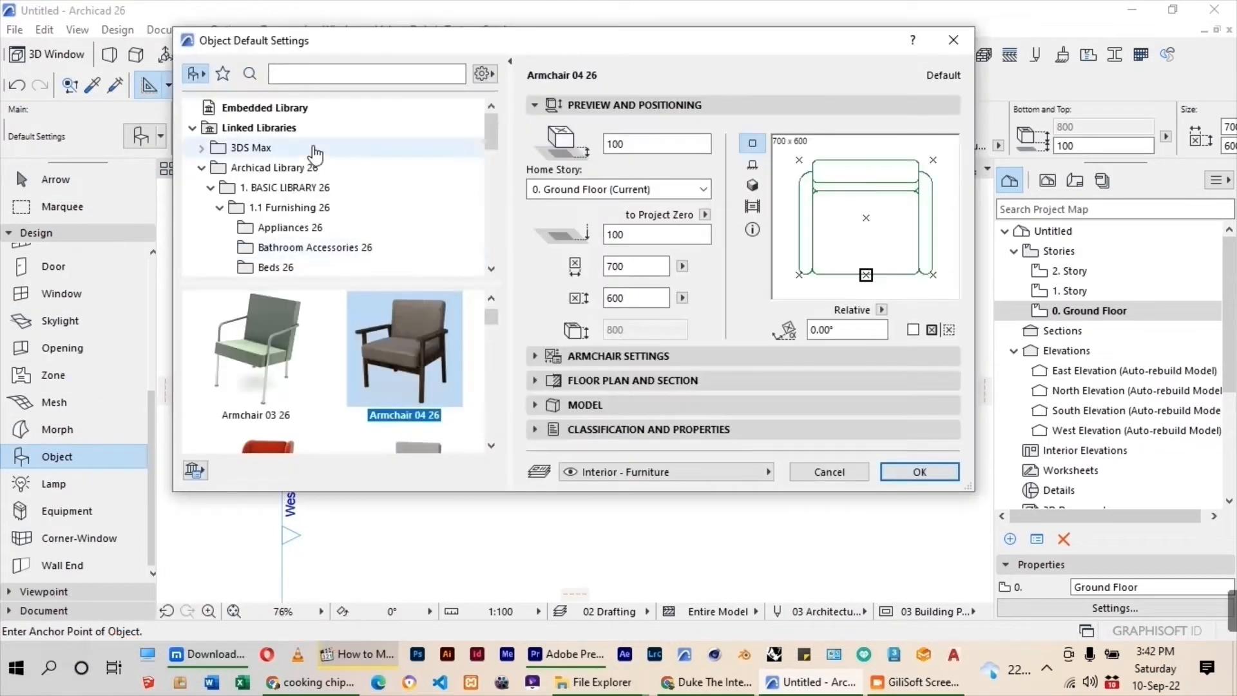
left_click(234, 112)
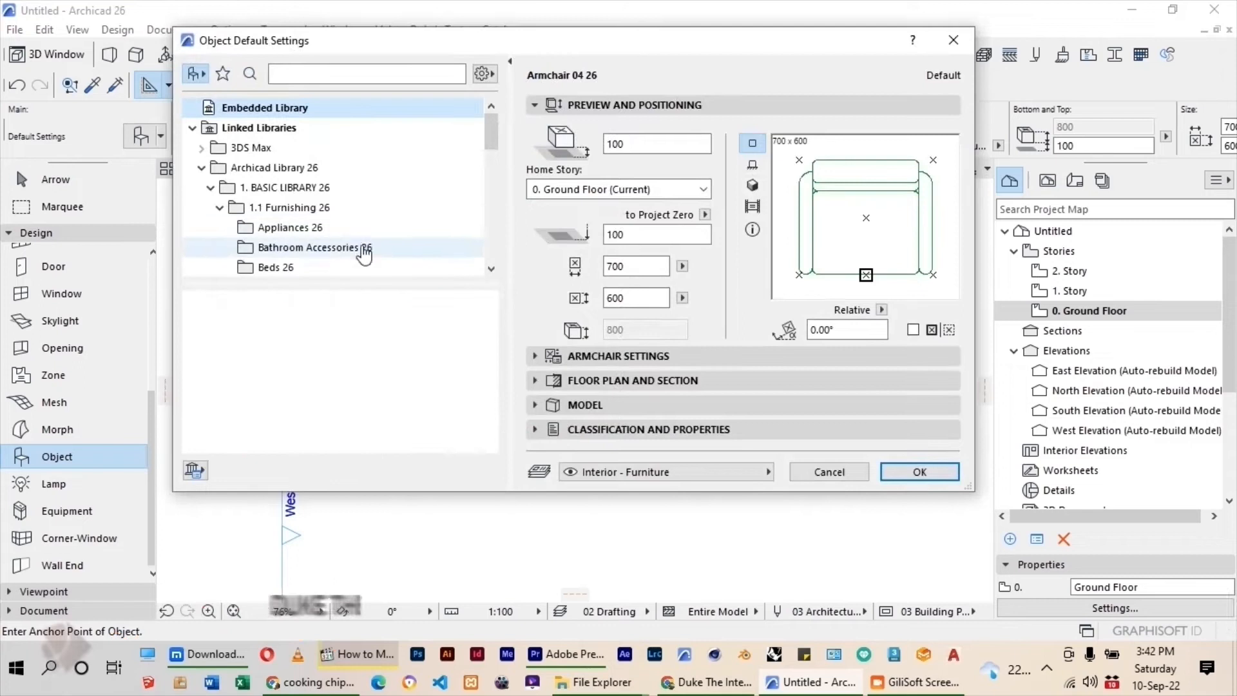
double_click(221, 151)
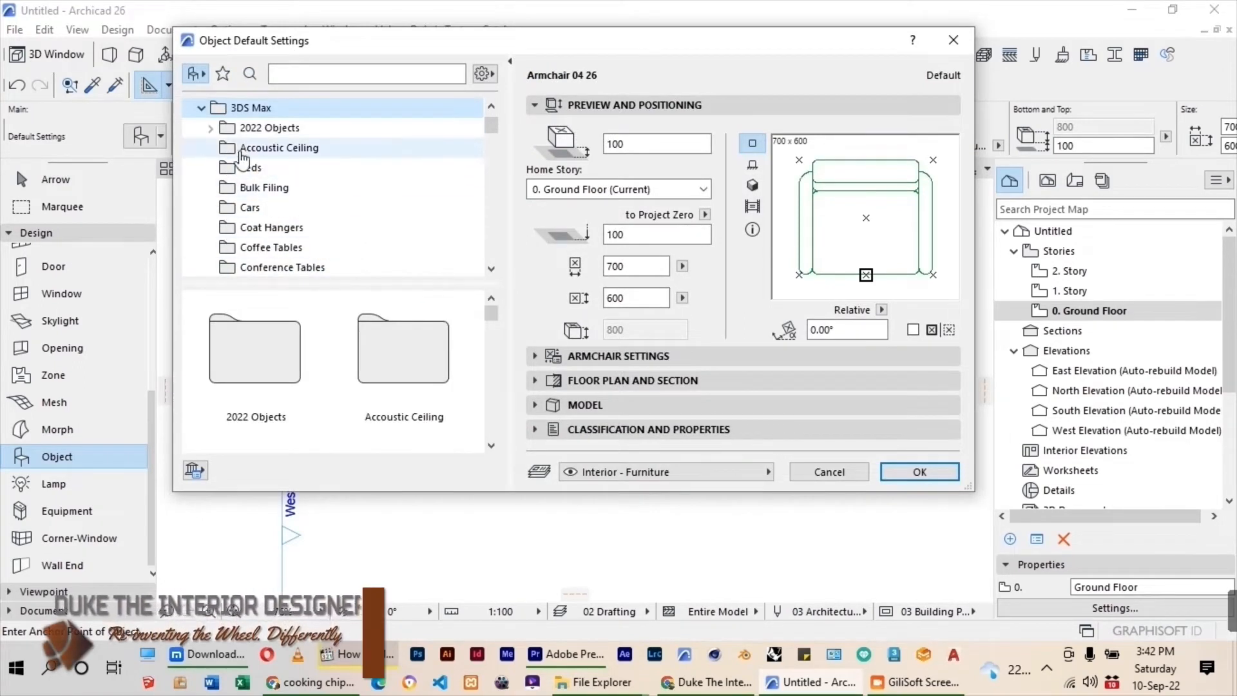
scroll(286, 213, "down", 4)
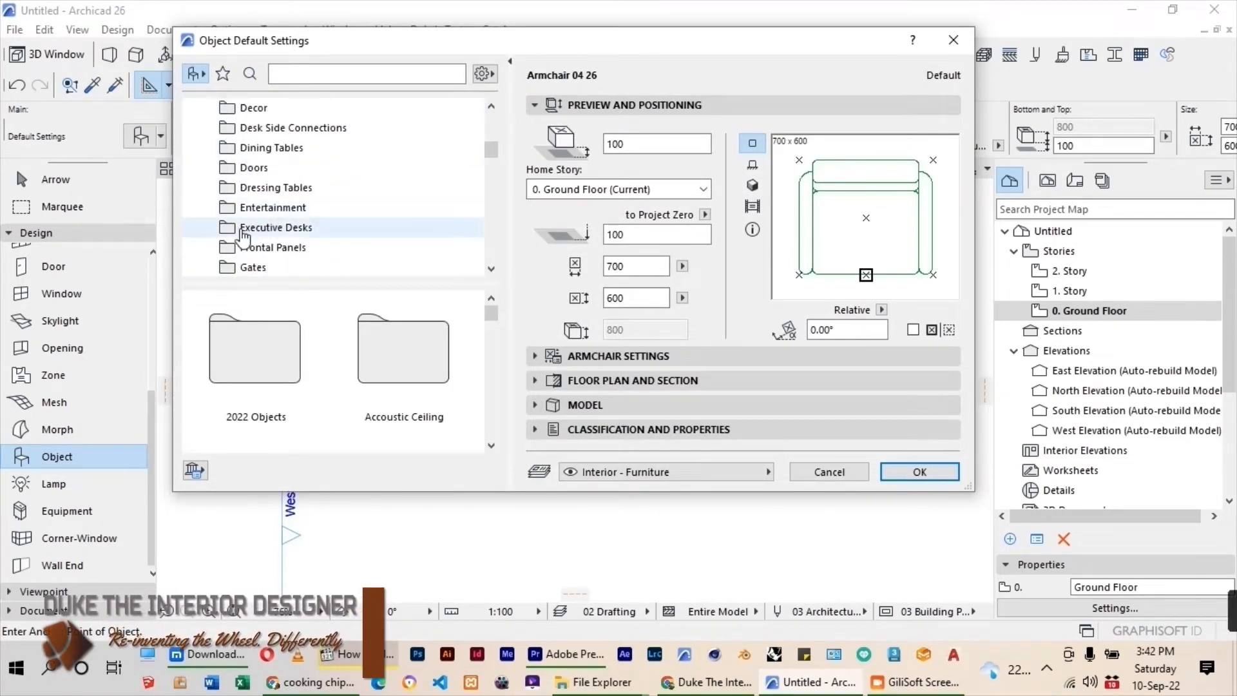
left_click(284, 228)
scroll(322, 230, "down", 2)
scroll(413, 348, "down", 2)
left_click(258, 351)
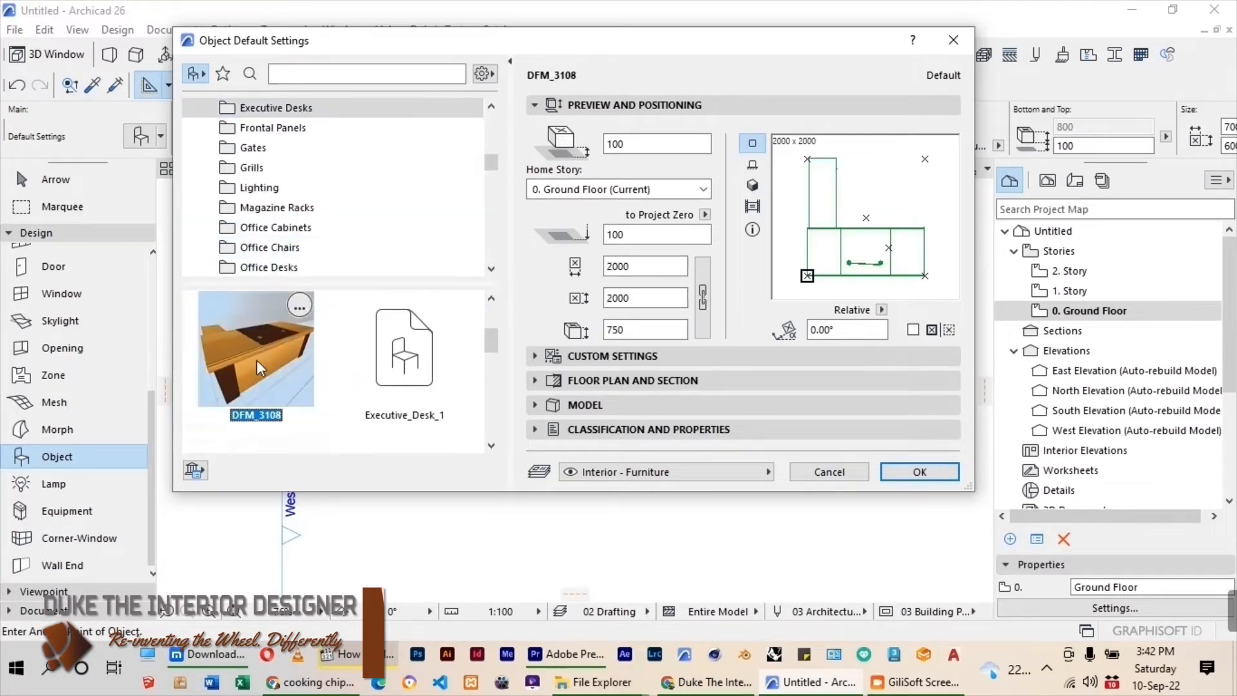
Set the desk's elevation to 0 and its size to 2400 by 2400, and place it in the upper part of the room.
left_click(651, 143)
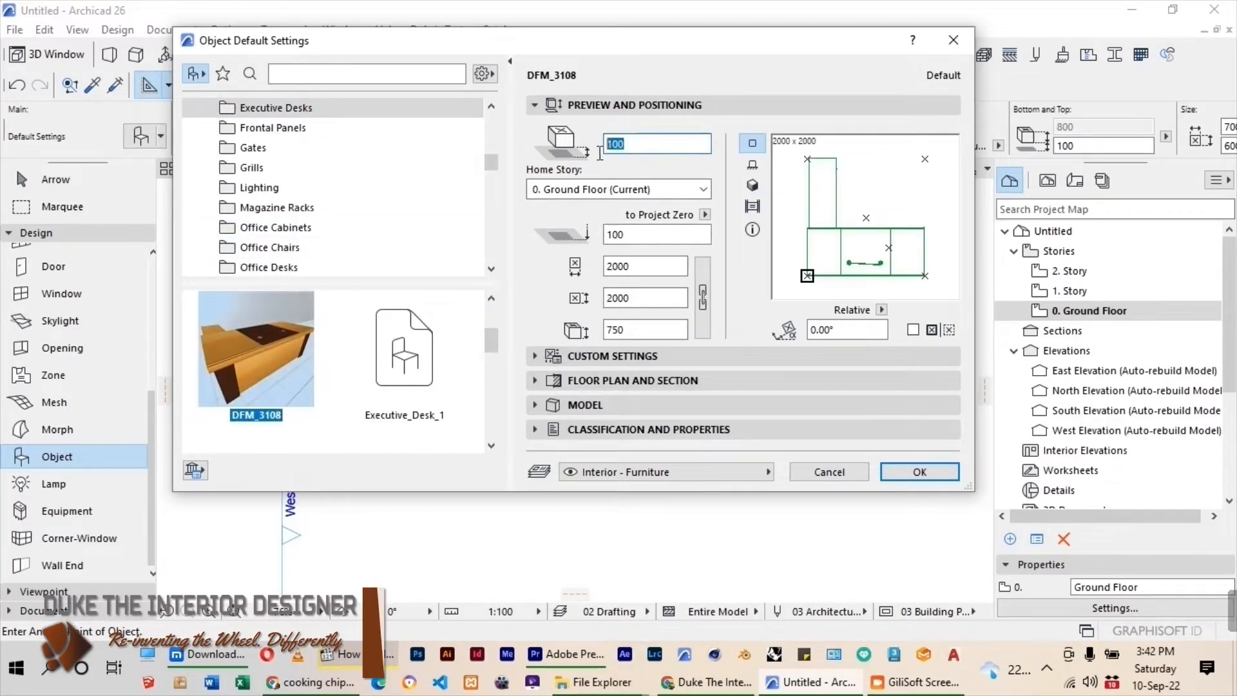
type("0")
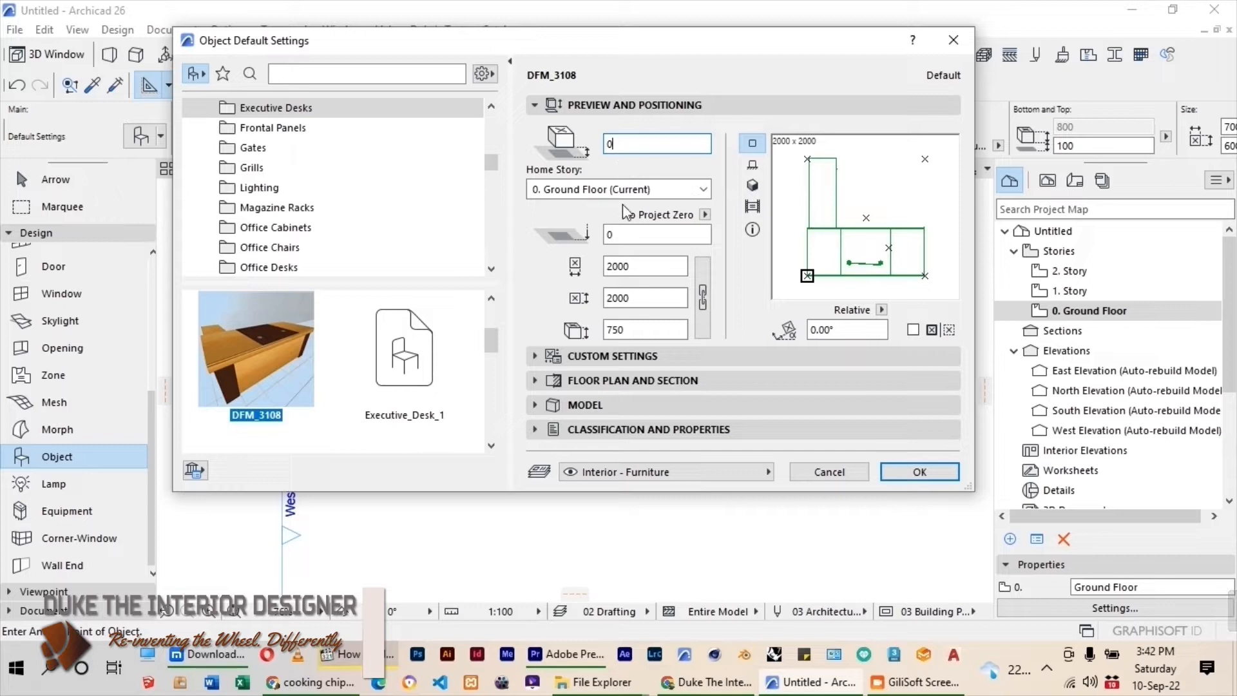
left_click_drag(631, 266, 616, 265)
type("40")
left_click_drag(648, 296, 619, 306)
left_click(631, 302)
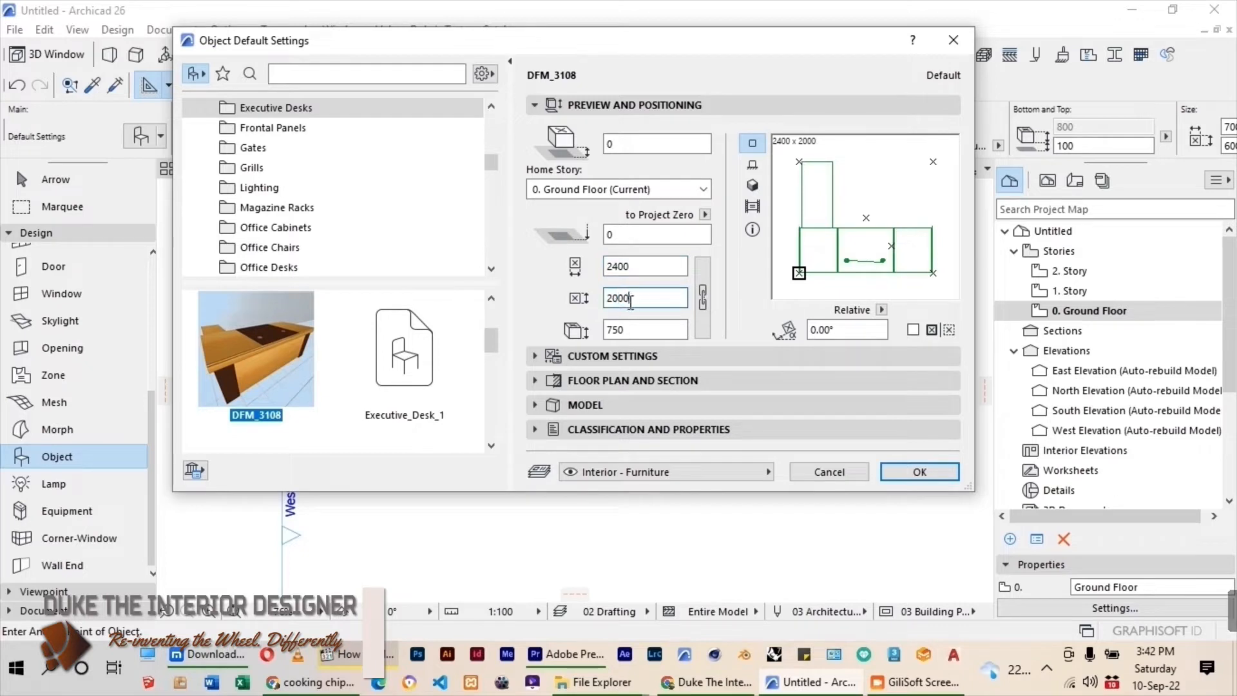
key("Tab")
left_click(920, 472)
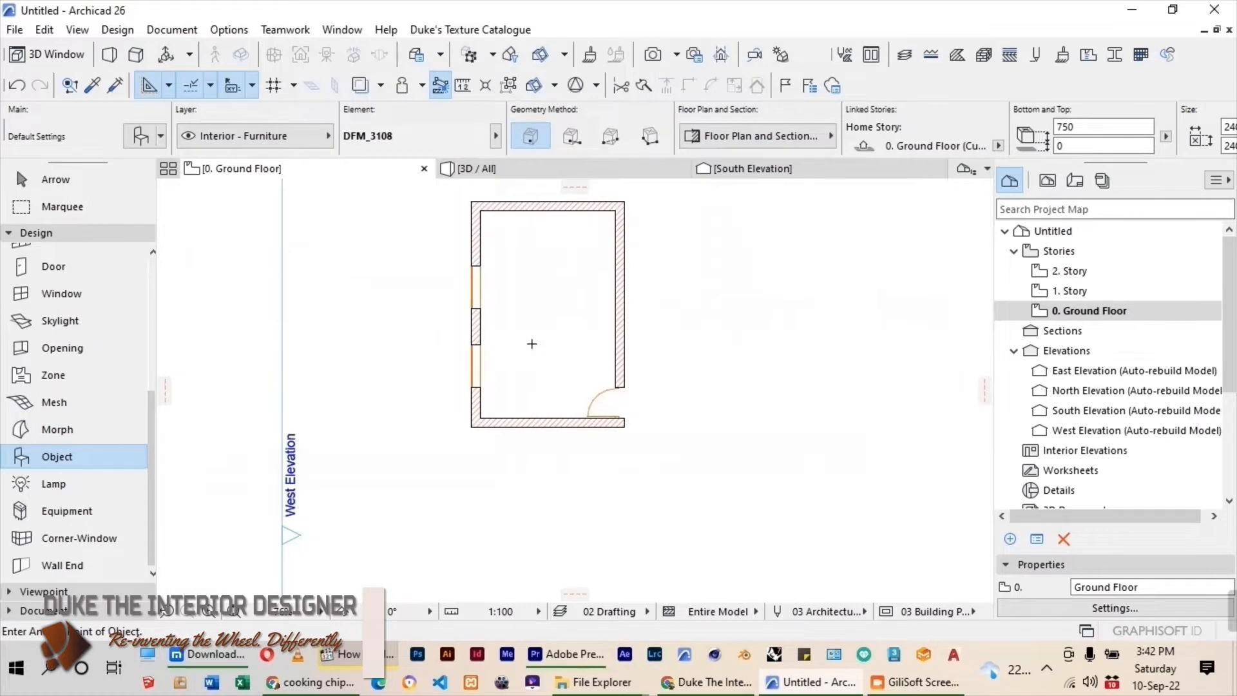
left_click(530, 287)
left_click(56, 180)
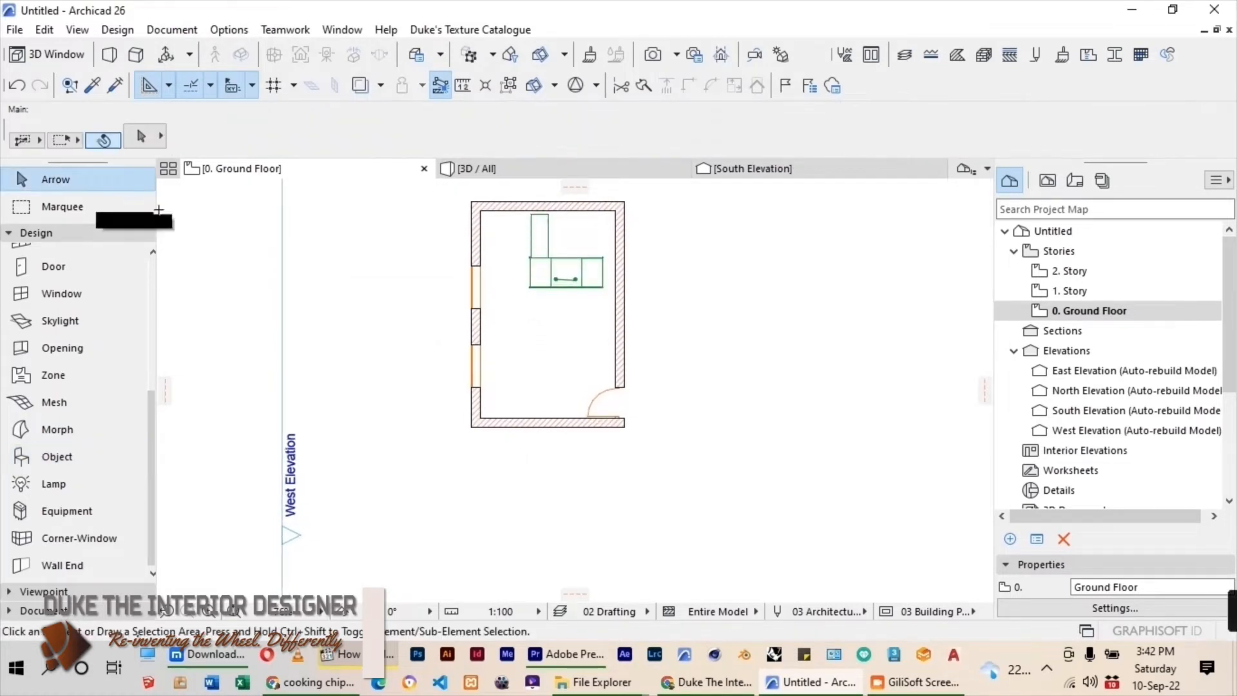
Mirror the desk about a vertical axis through its centre so the side return faces the right wall.
scroll(534, 212, "up", 3)
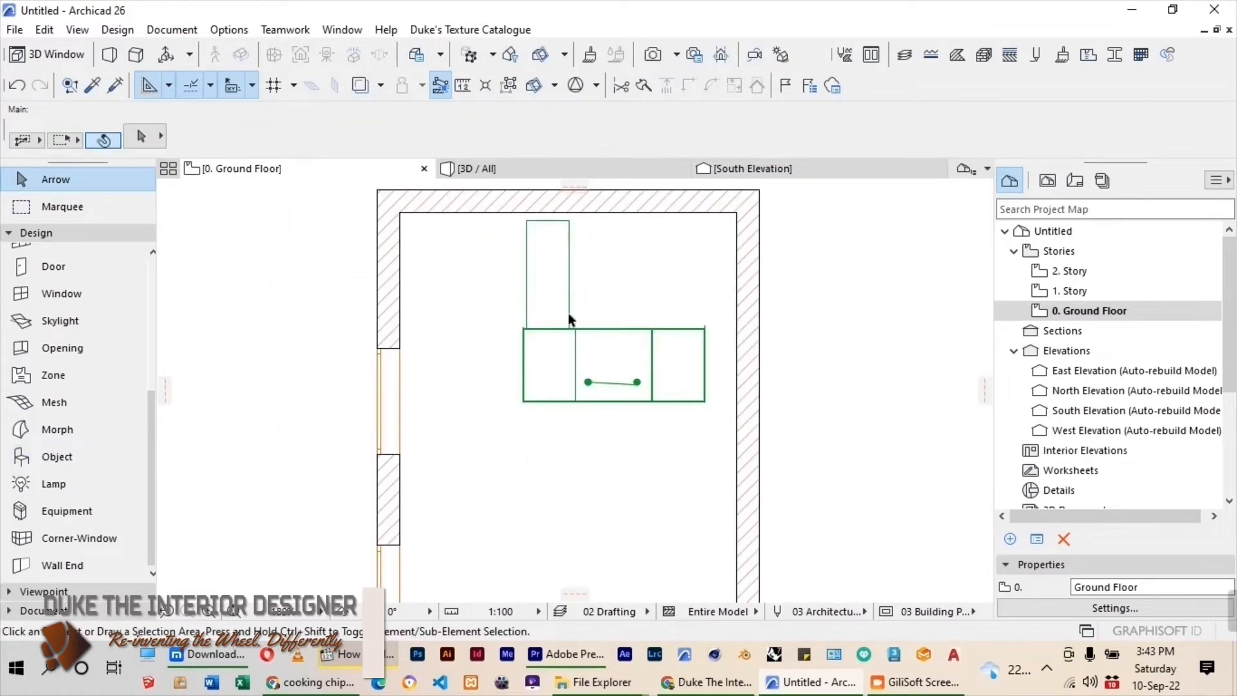
left_click(524, 401)
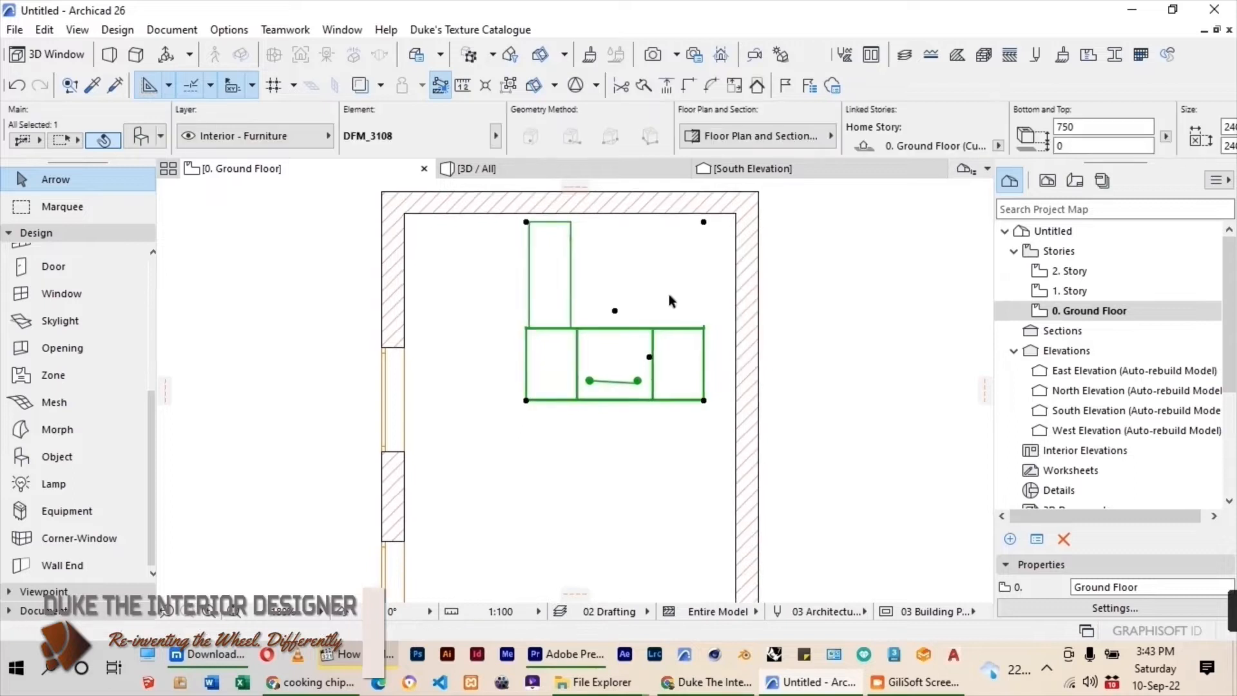
scroll(670, 297, "down", 3)
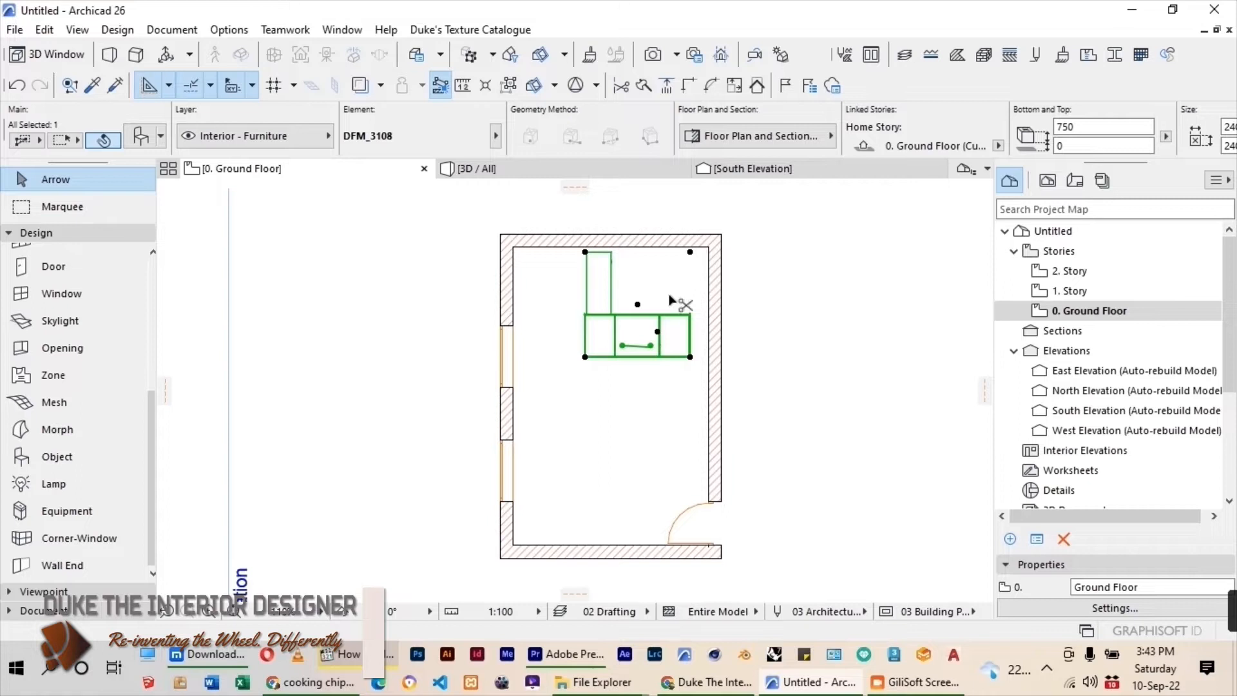
key("ctrl+m")
left_click(638, 304)
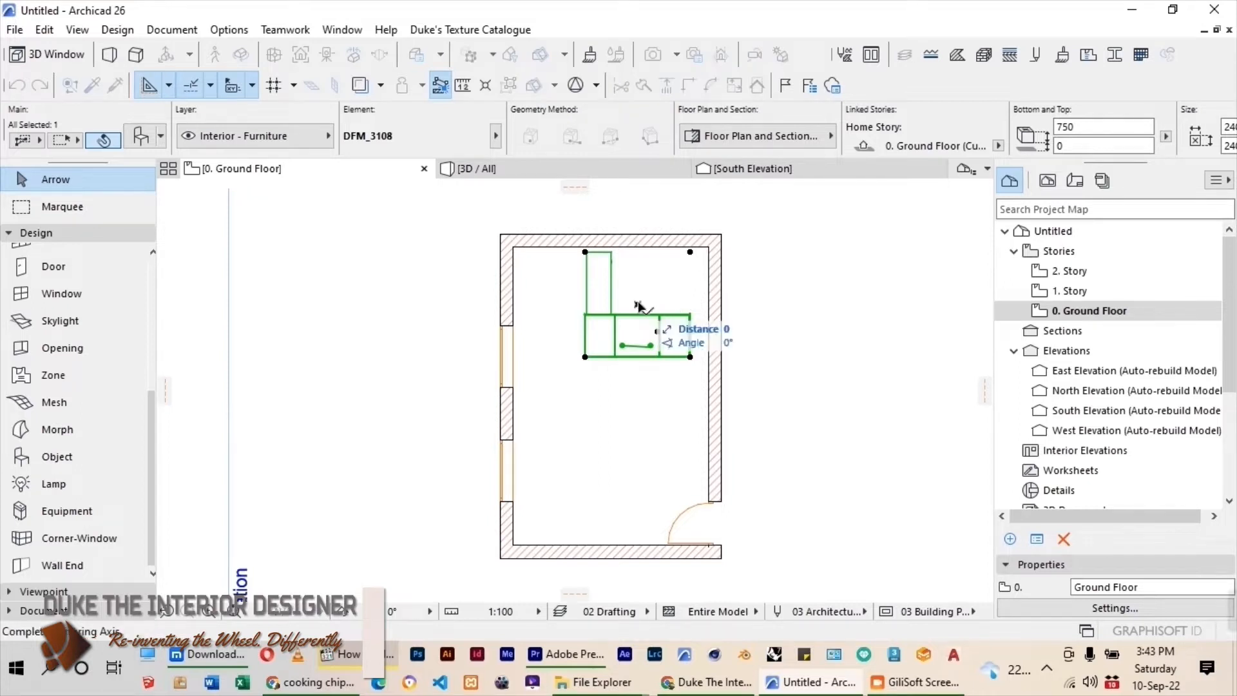
left_click(648, 400)
Move the desk horizontally closer to the right wall, leaving a narrow gap.
key("ctrl+d")
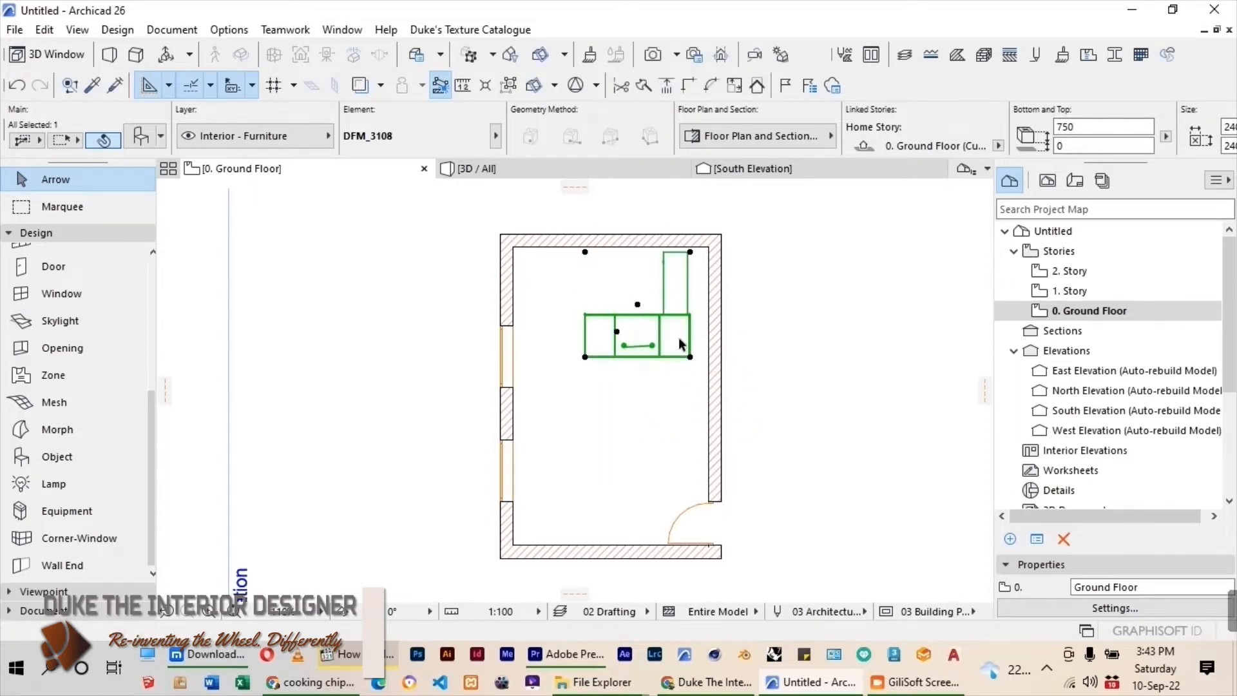
scroll(687, 338, "up", 3)
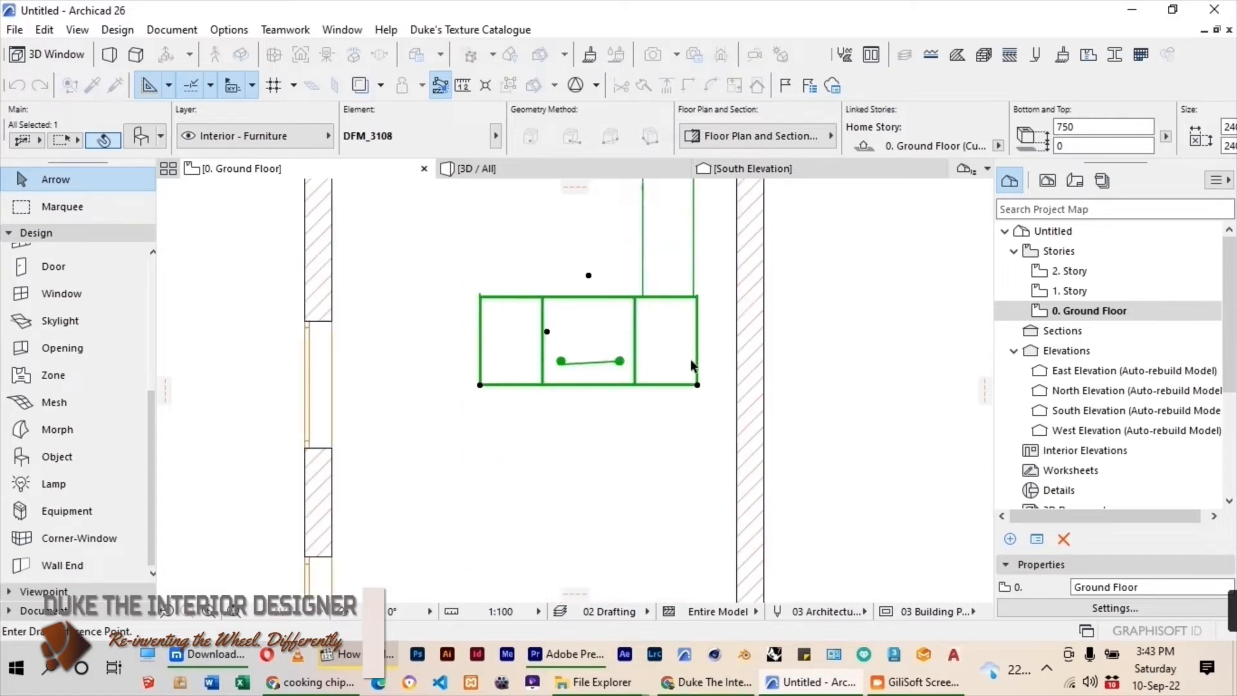
scroll(694, 384, "down", 2)
left_click(696, 385)
left_click(714, 384)
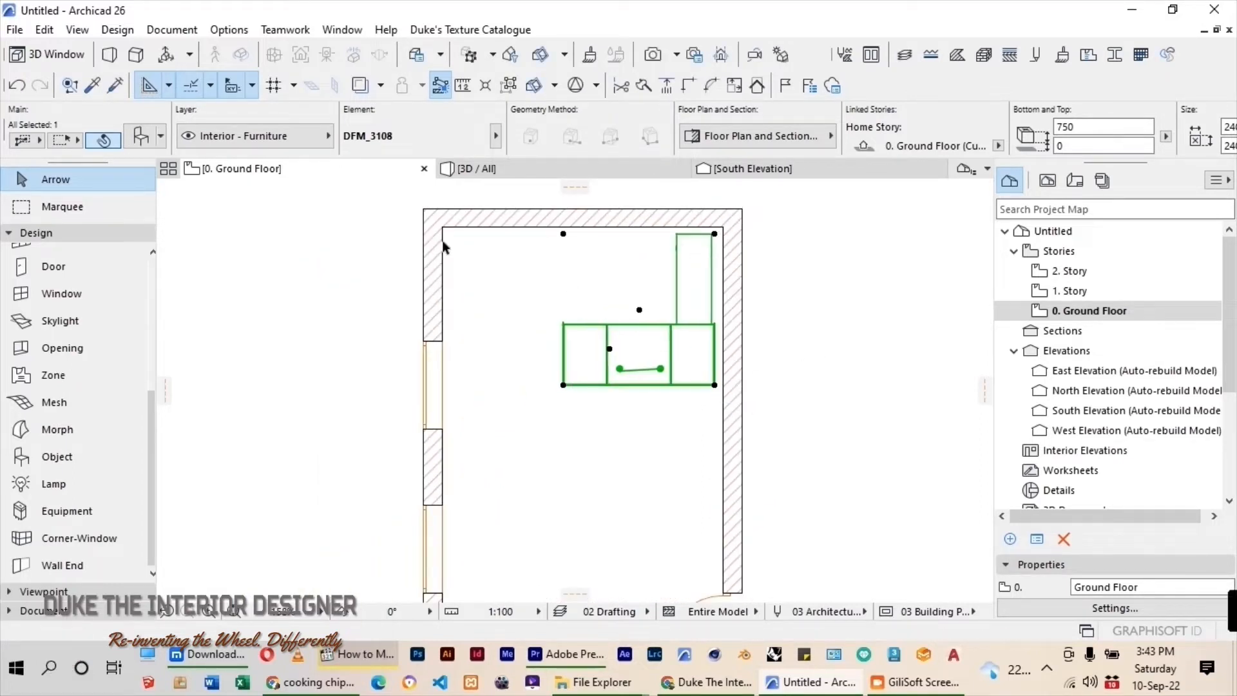
Choose Point_Swivel_Chair_wh from the Point folder under Office Seating as the object to place.
double_click(51, 457)
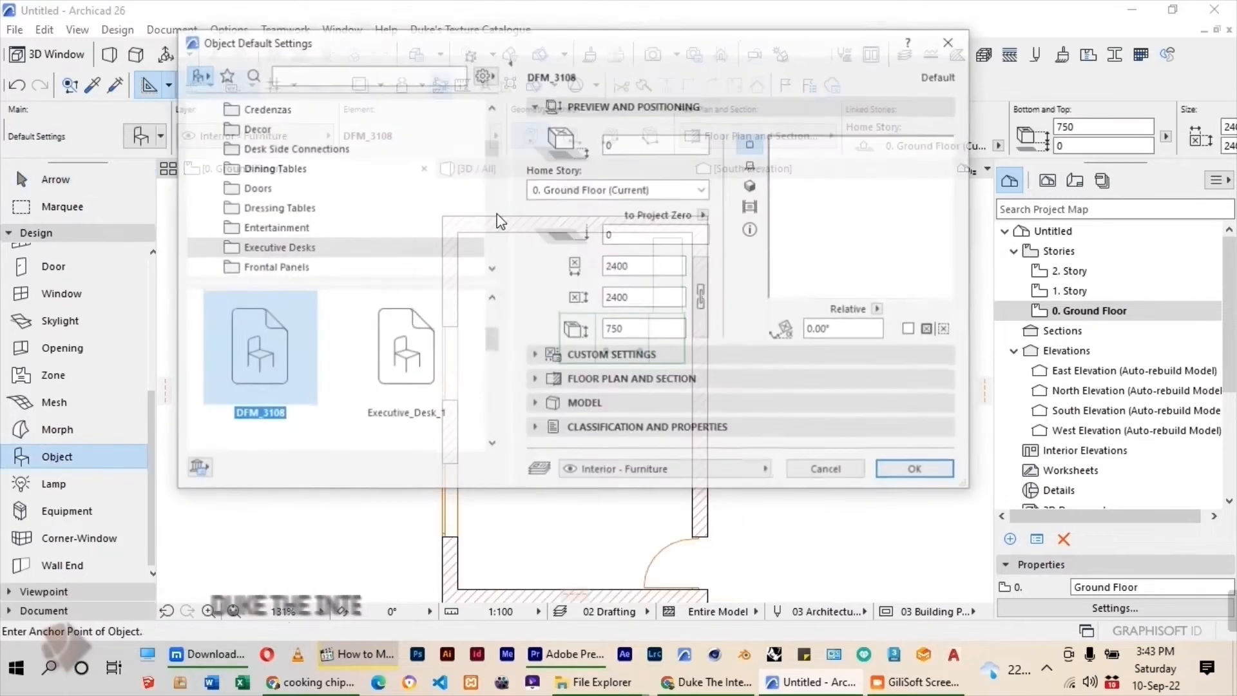
scroll(291, 185, "up", 5)
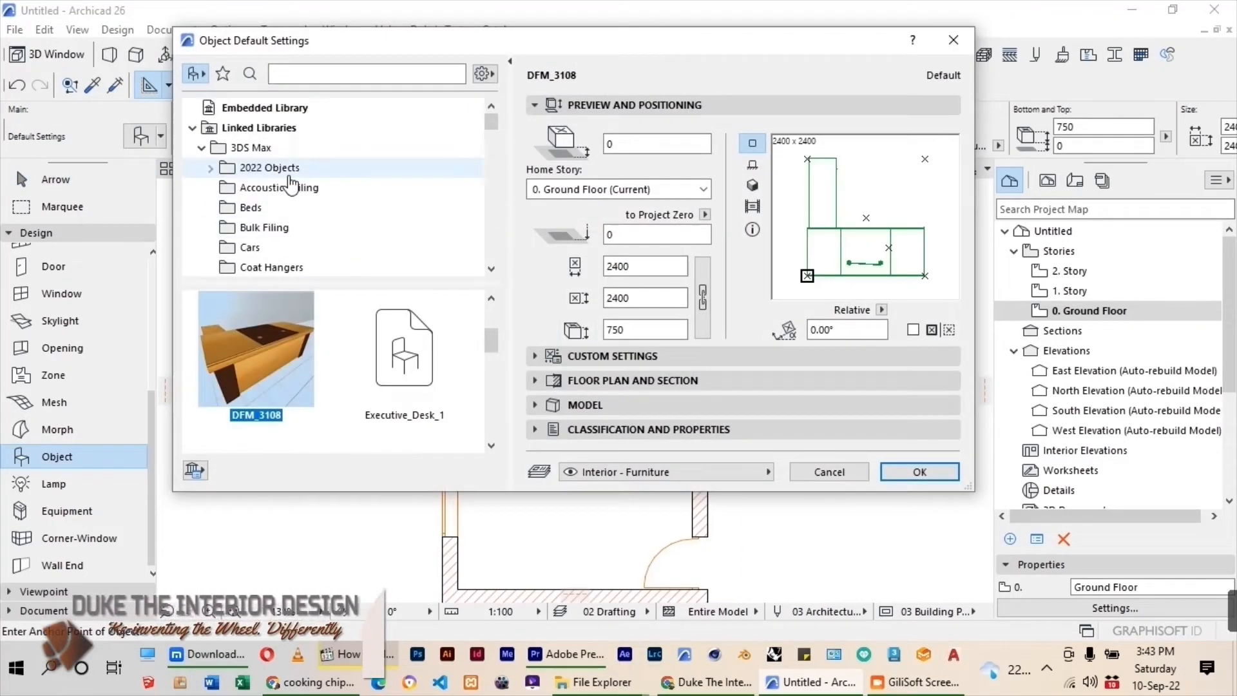
scroll(342, 229, "down", 7)
scroll(340, 234, "down", 10)
left_click(223, 228)
left_click(202, 229)
scroll(309, 193, "down", 2)
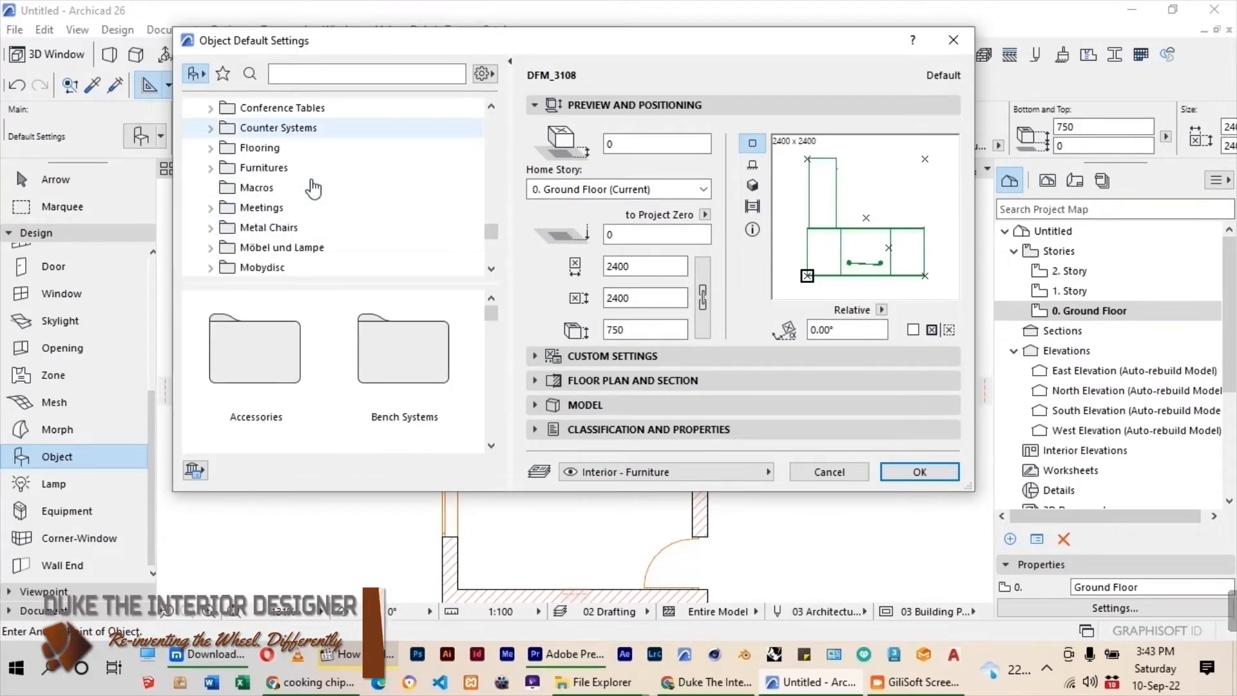
scroll(314, 189, "down", 3)
left_click(273, 148)
double_click(261, 307)
left_click(361, 323)
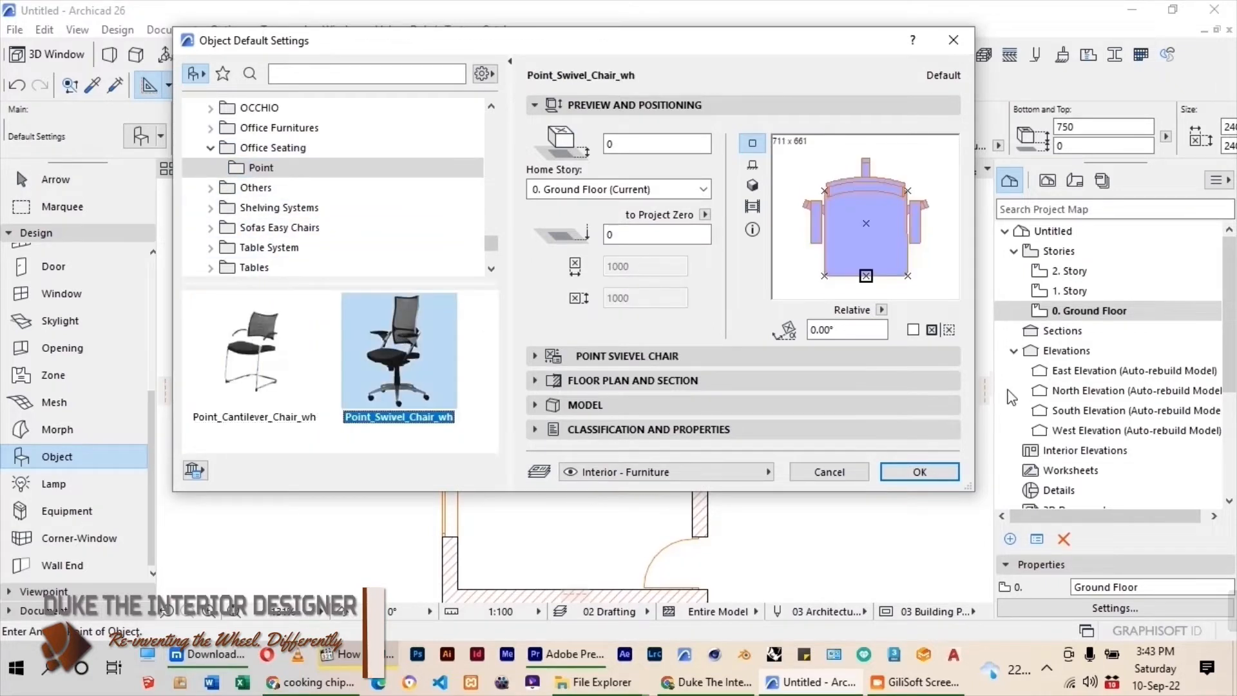
left_click(918, 471)
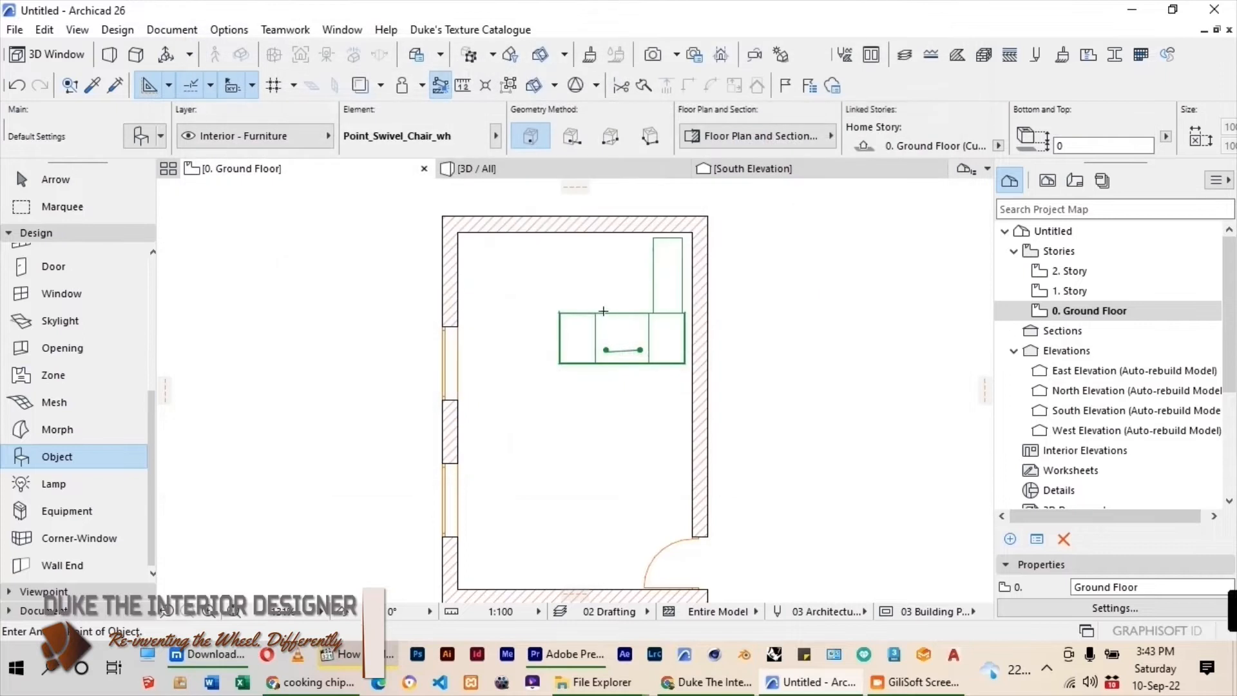
Place the swivel chair behind the desk, between the desk and the room's upper wall.
left_click(604, 288)
scroll(606, 285, "up", 2)
key("Escape")
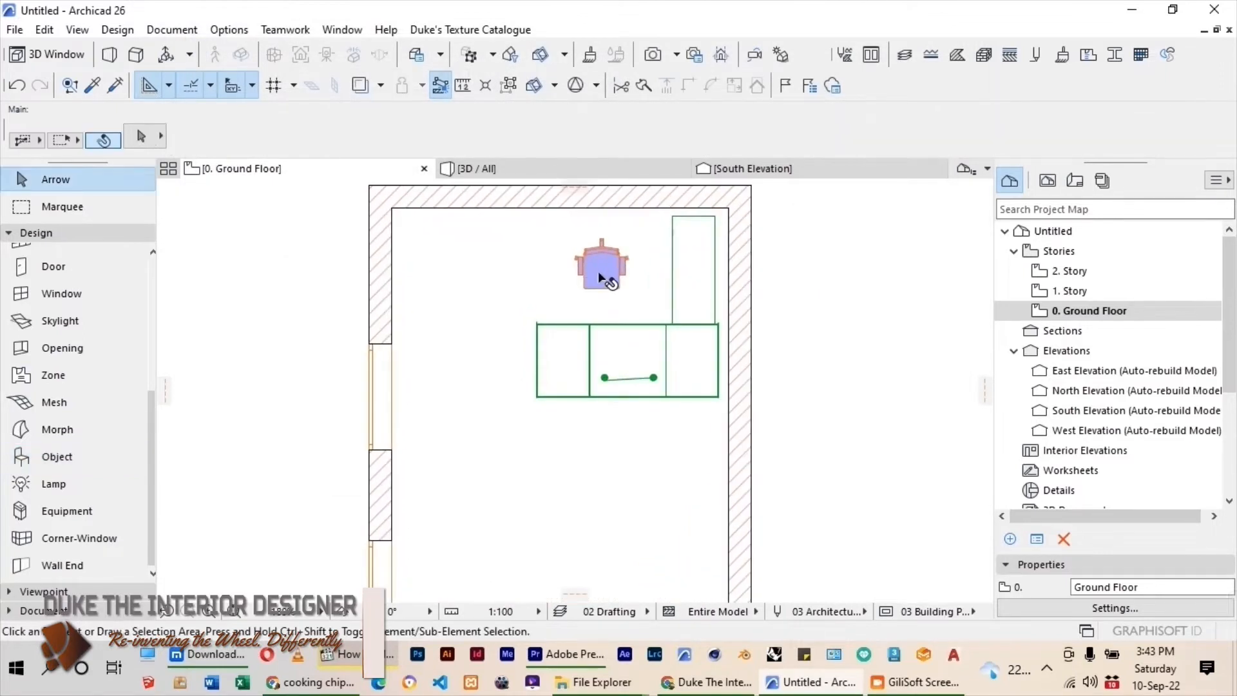
Move the swivel chair closer to the desk and nearer the middle of its length.
left_click(599, 273)
key("ctrl+d")
left_click(596, 274)
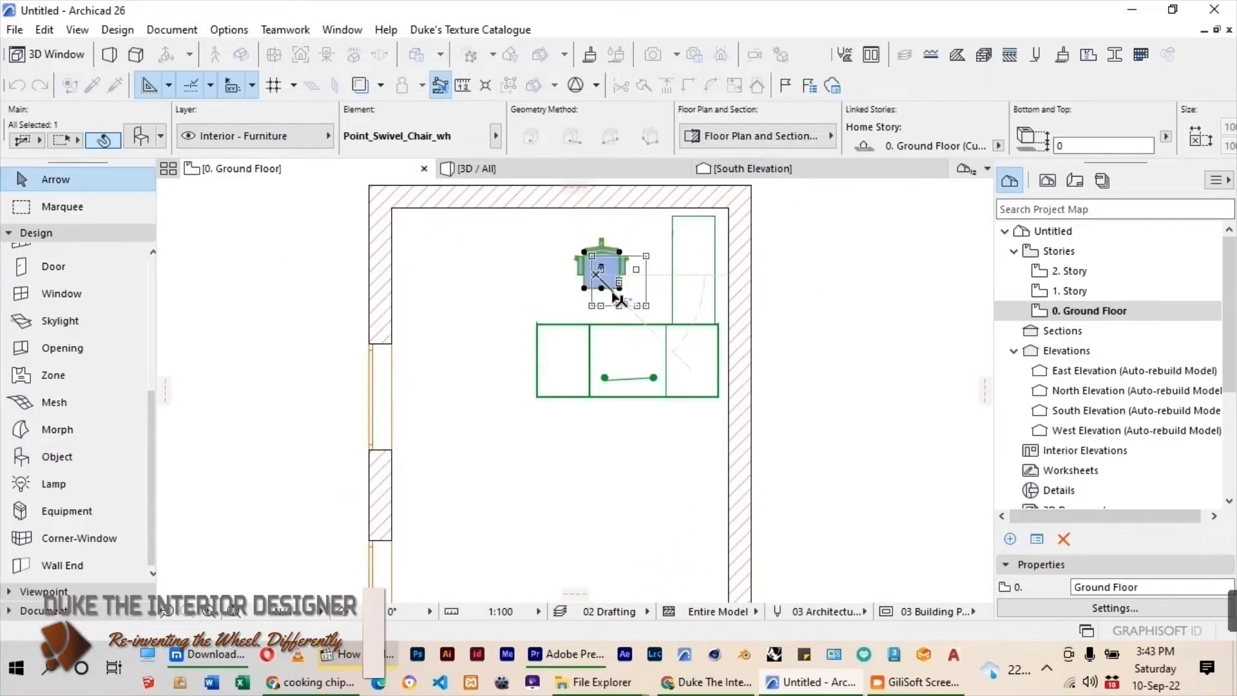
key("Escape")
Place a Point_Cantilever_Chair_wh visitor chair in front of the desk, on the side away from the swivel chair.
scroll(536, 265, "down", 2)
left_click(41, 458)
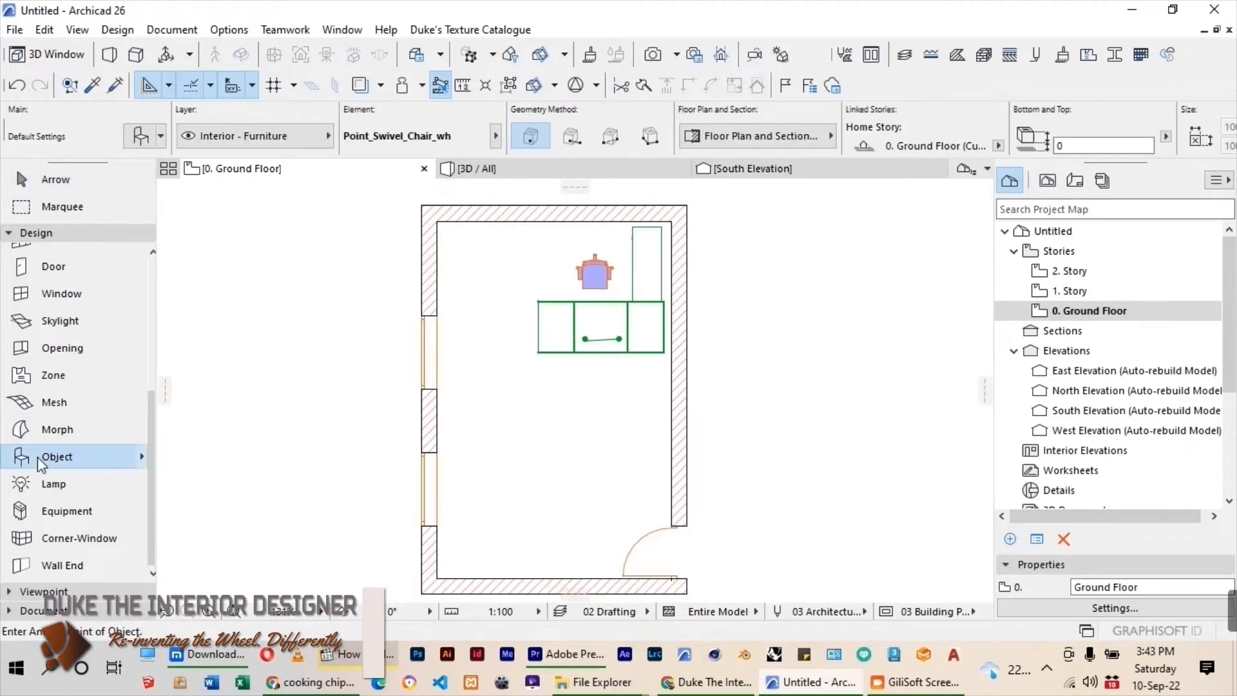
double_click(41, 459)
left_click(254, 351)
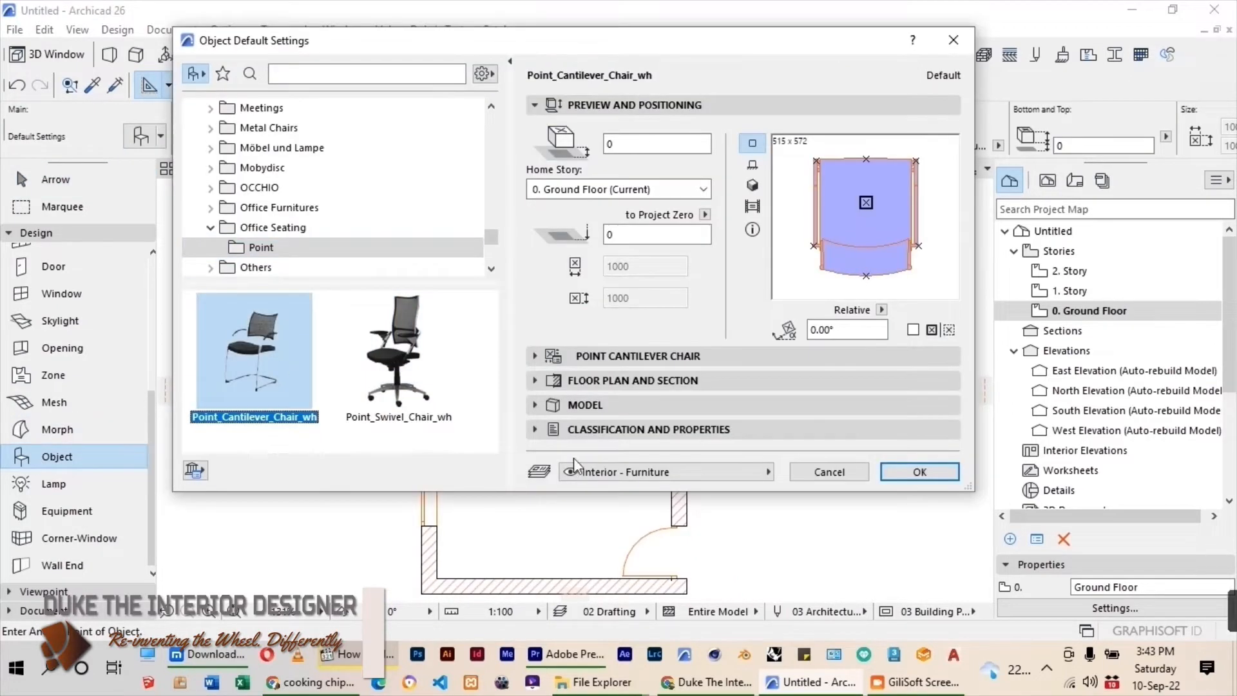
left_click(920, 474)
scroll(645, 403, "up", 4)
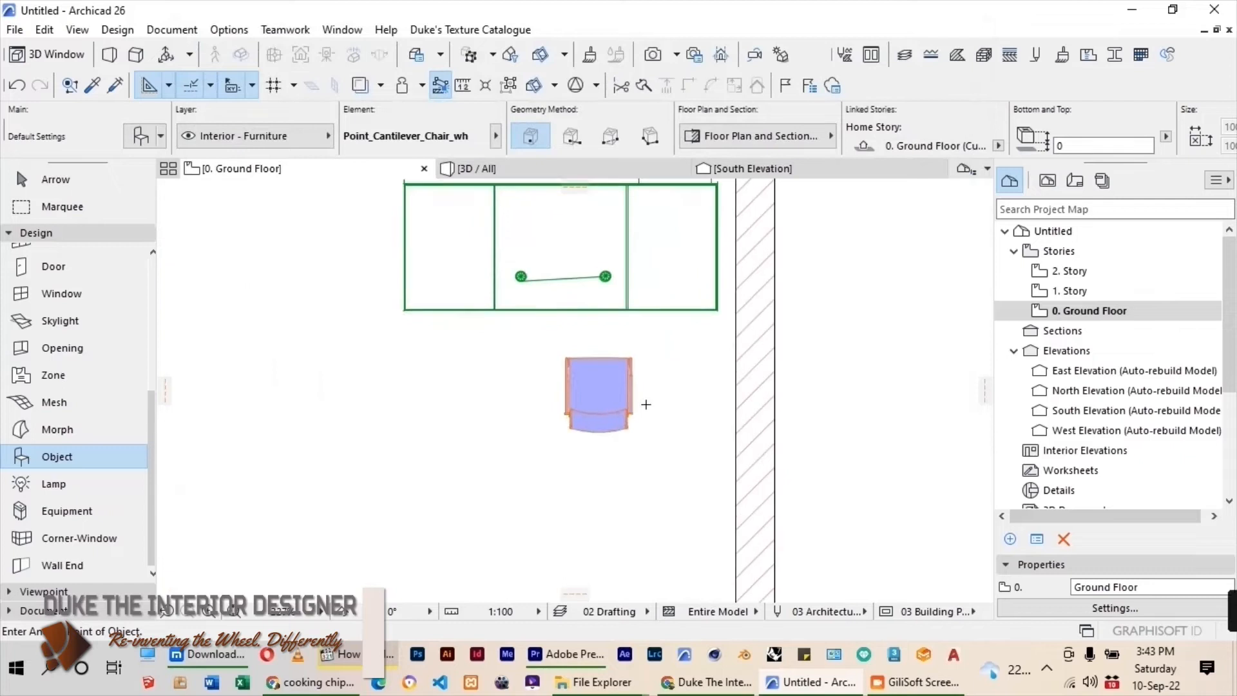
key("Escape")
Rotate the visitor chair a quarter turn so its back faces the right-hand wall, and move it beside the desk's right end.
left_click(604, 397)
key("ctrl+e")
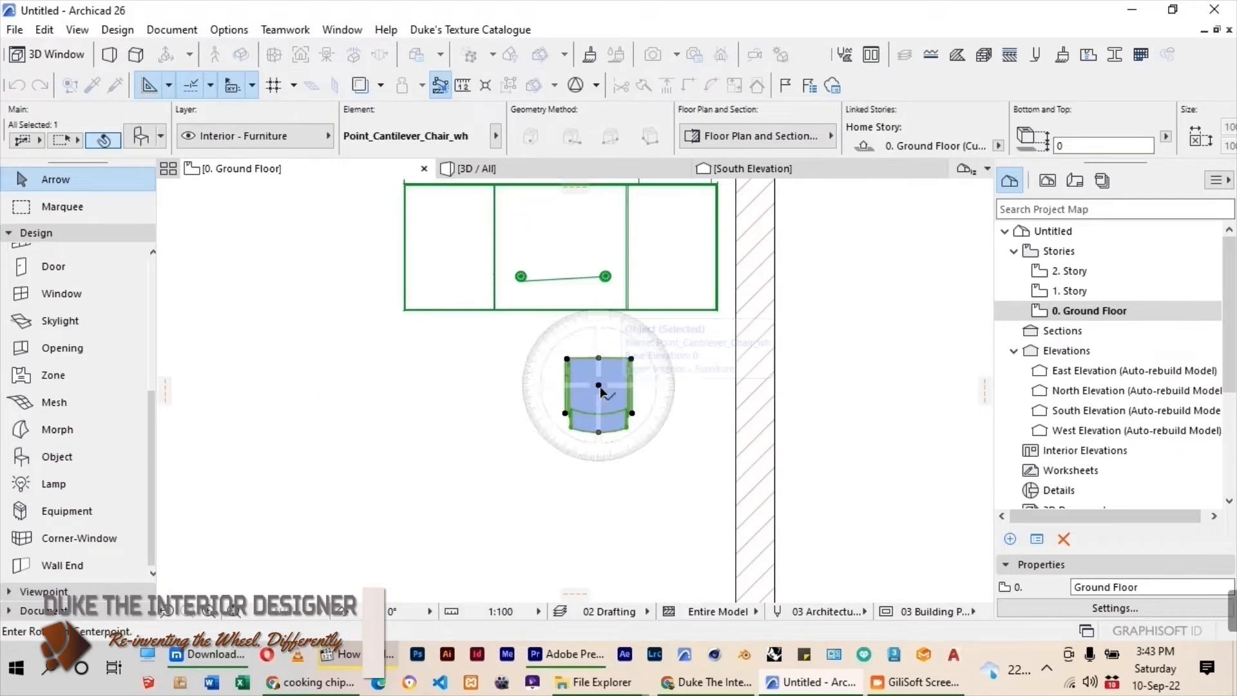
left_click(600, 386)
left_click(610, 439)
left_click(687, 383)
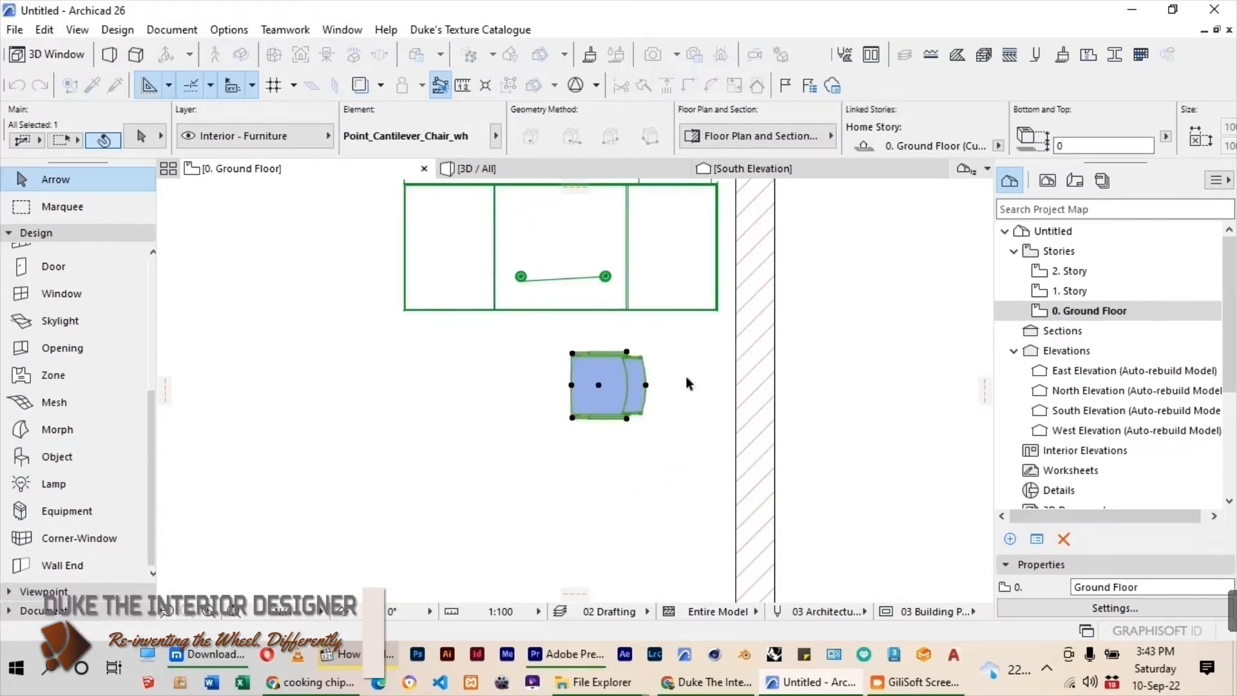
key("ctrl+d")
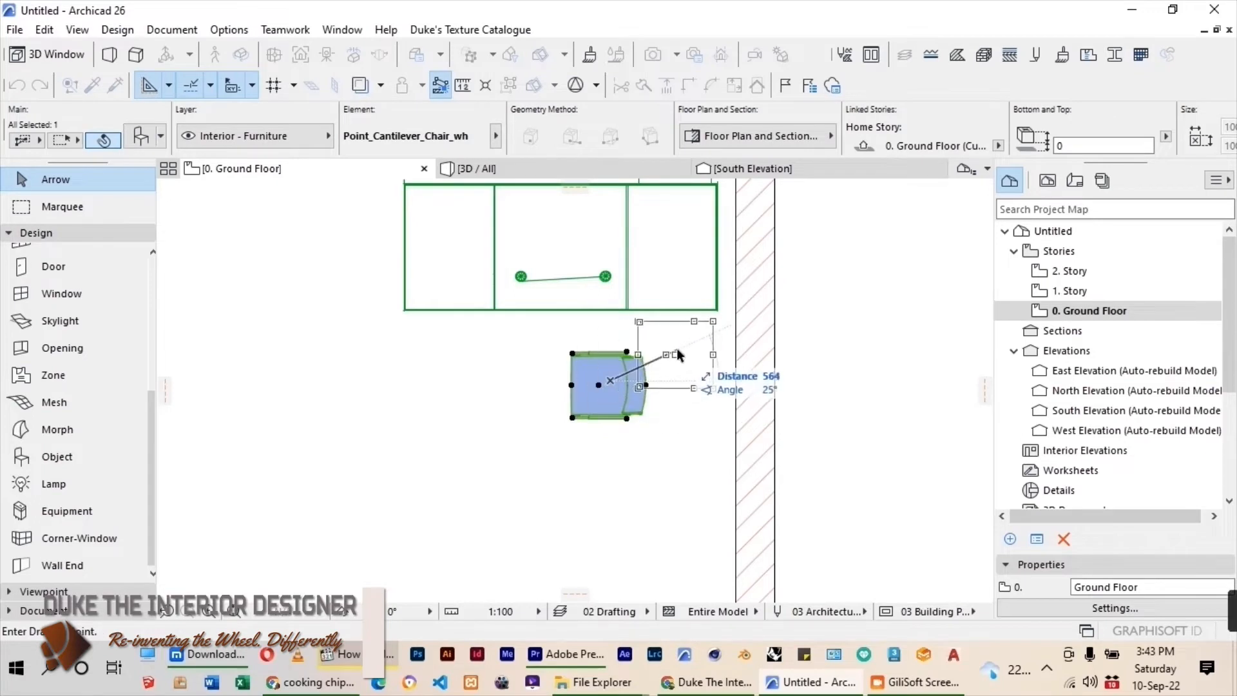
left_click(677, 349)
Mirror a copy of the visitor chair about a vertical axis through the middle of the desk's front edge.
scroll(643, 352, "down", 2)
key("ctrl+shift+m")
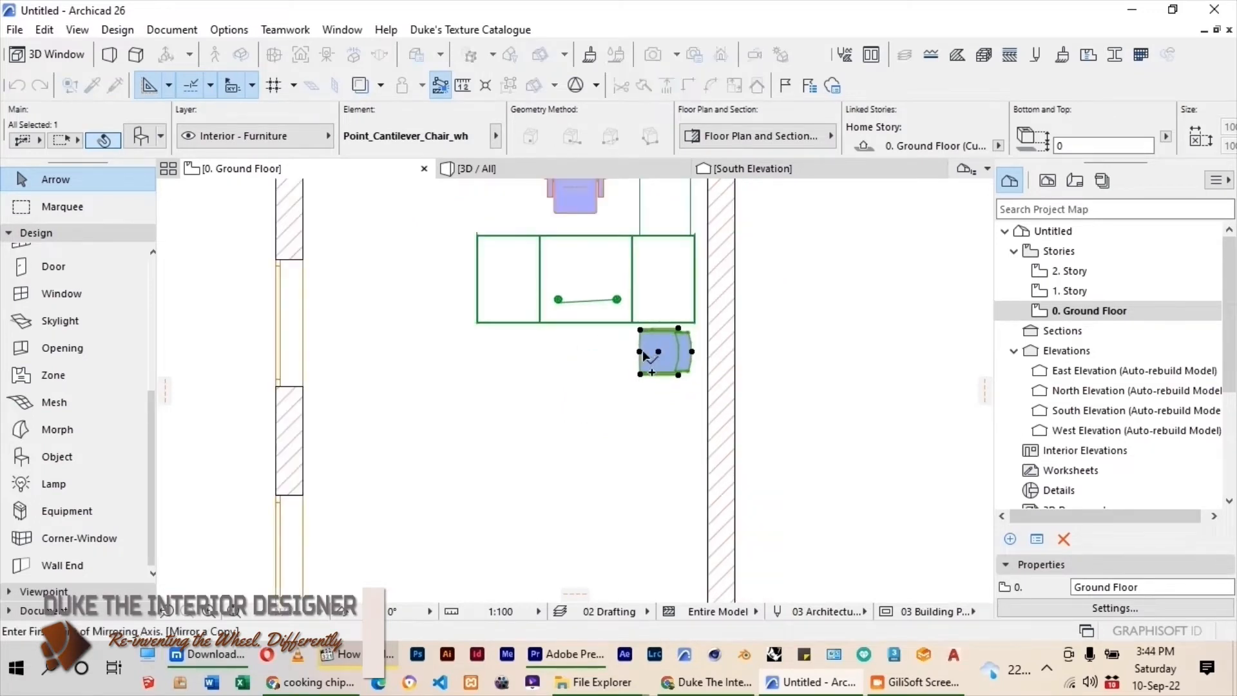
scroll(594, 351, "down", 2)
left_click(583, 333)
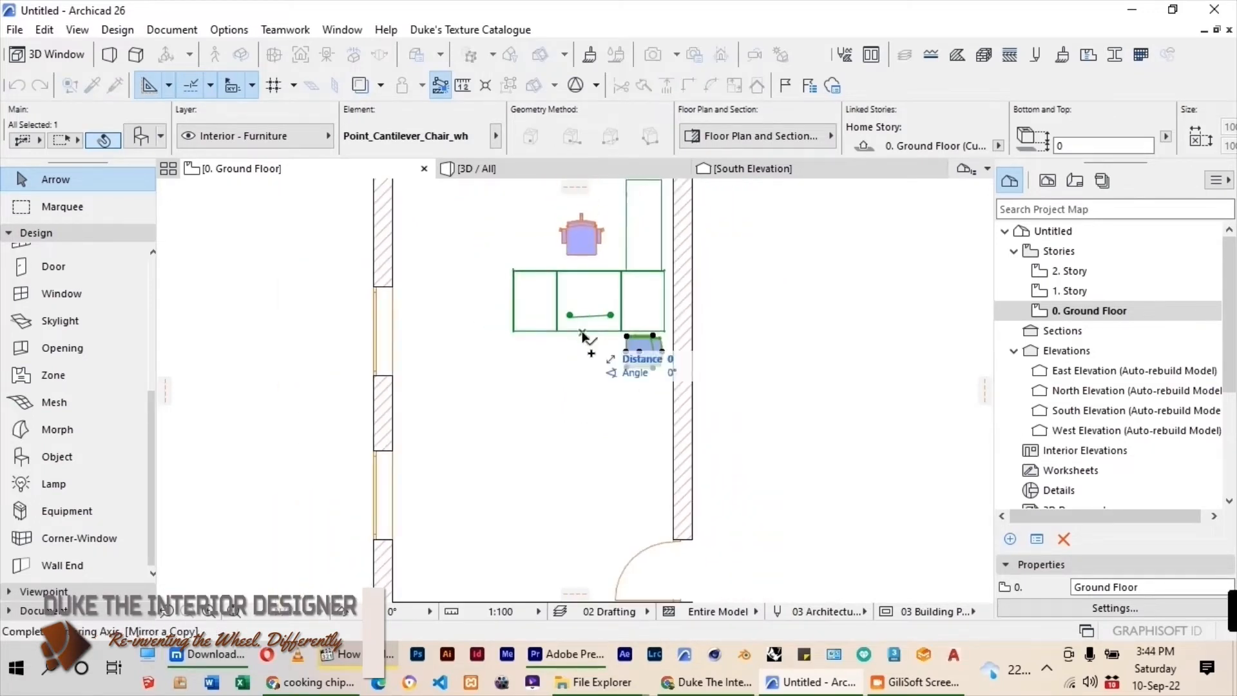
left_click(580, 400)
scroll(522, 316, "up", 2)
scroll(522, 315, "down", 4)
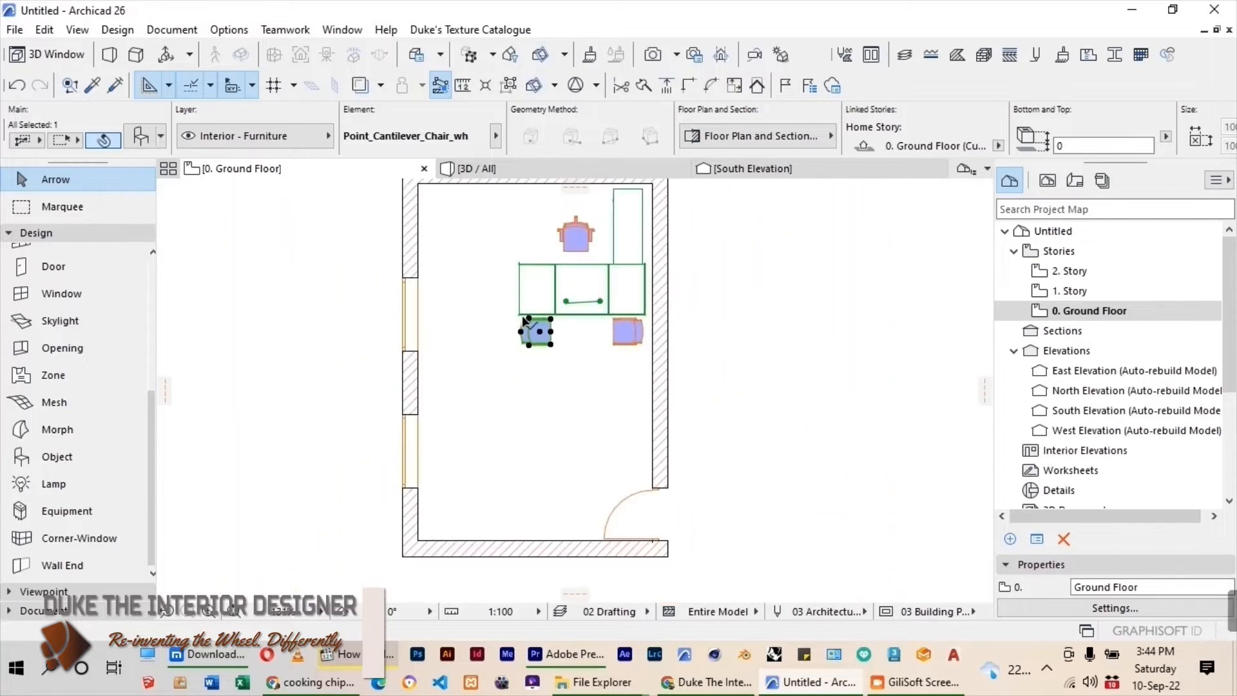
left_click(372, 298)
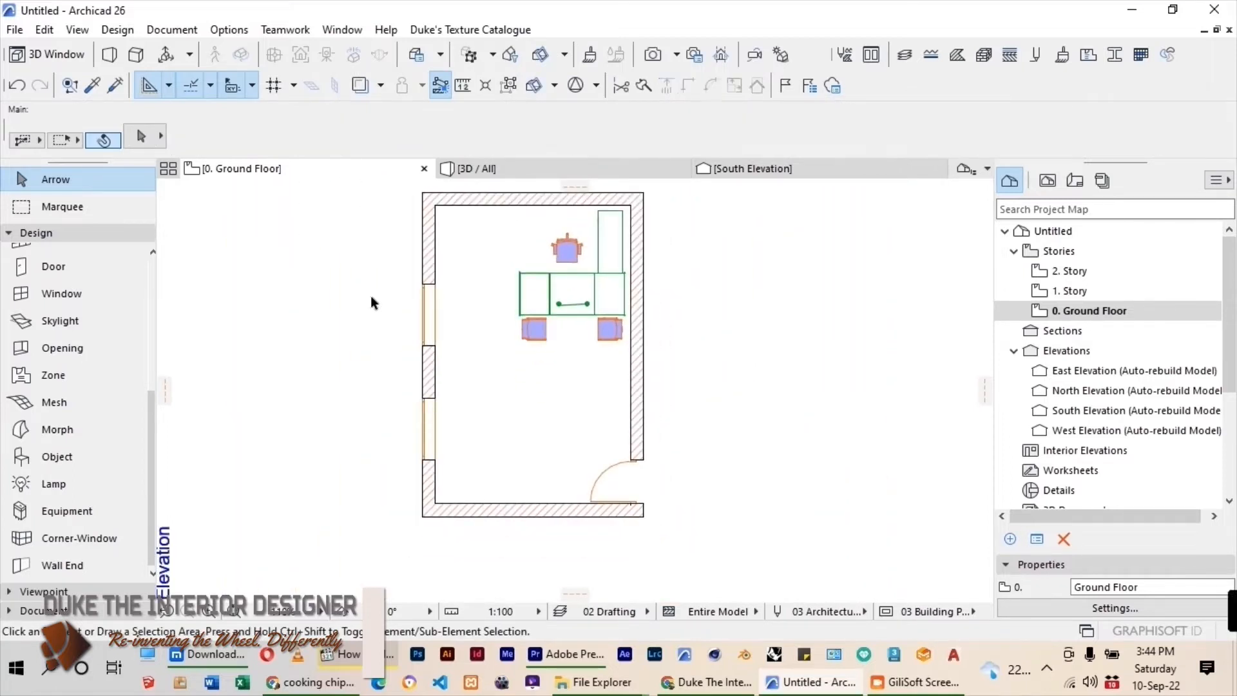
Choose High_Level_Glass_Door_Cabinet from the Office Cabinets folder as the object to place.
left_click(48, 457)
double_click(49, 458)
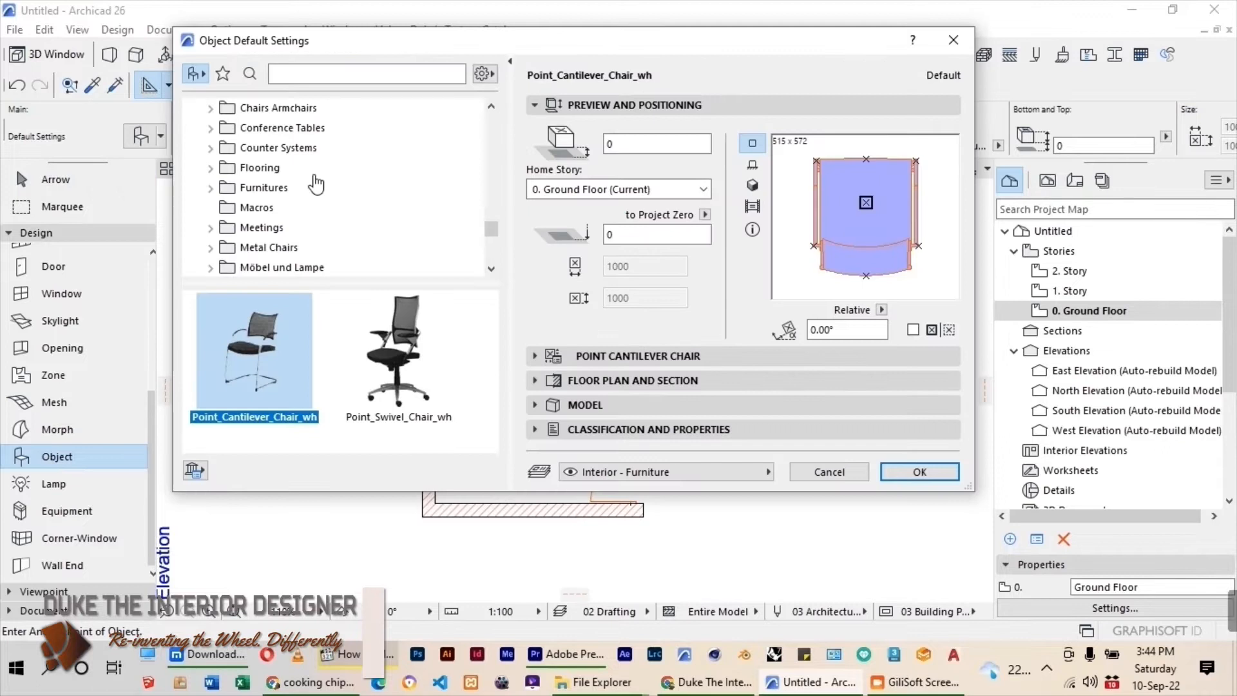
scroll(315, 184, "down", 1)
scroll(316, 185, "up", 10)
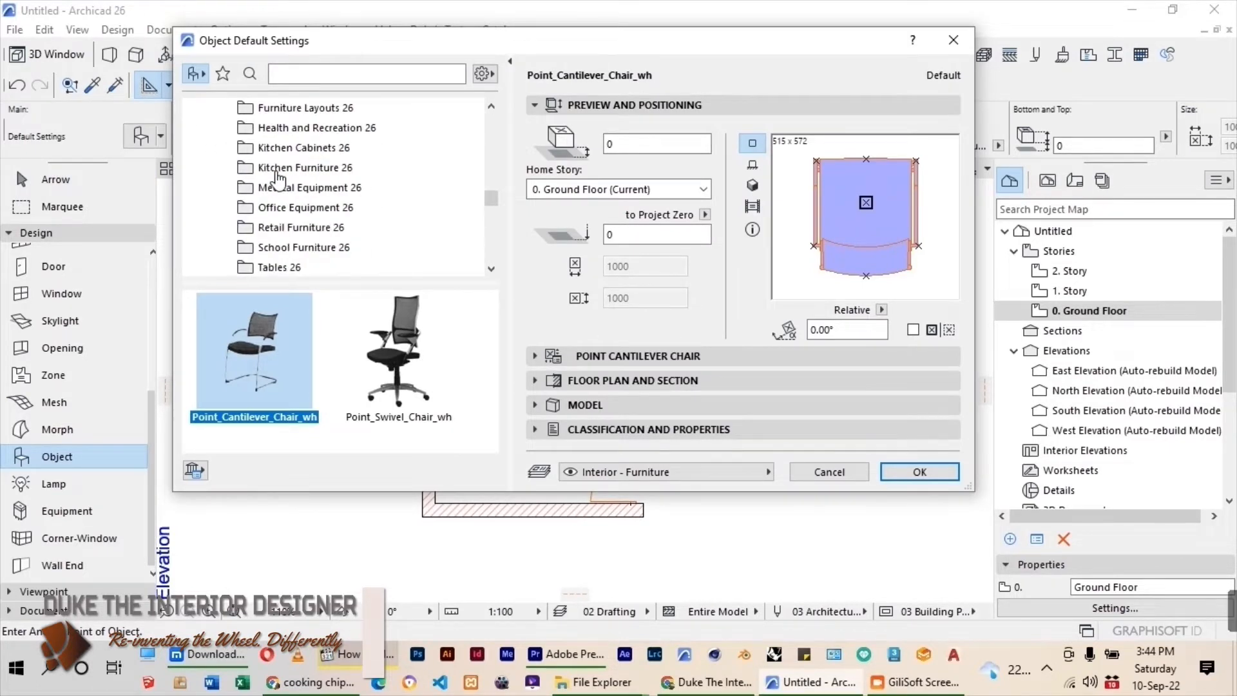
scroll(294, 173, "down", 2)
scroll(293, 173, "down", 3)
scroll(293, 173, "up", 5)
scroll(295, 172, "down", 1)
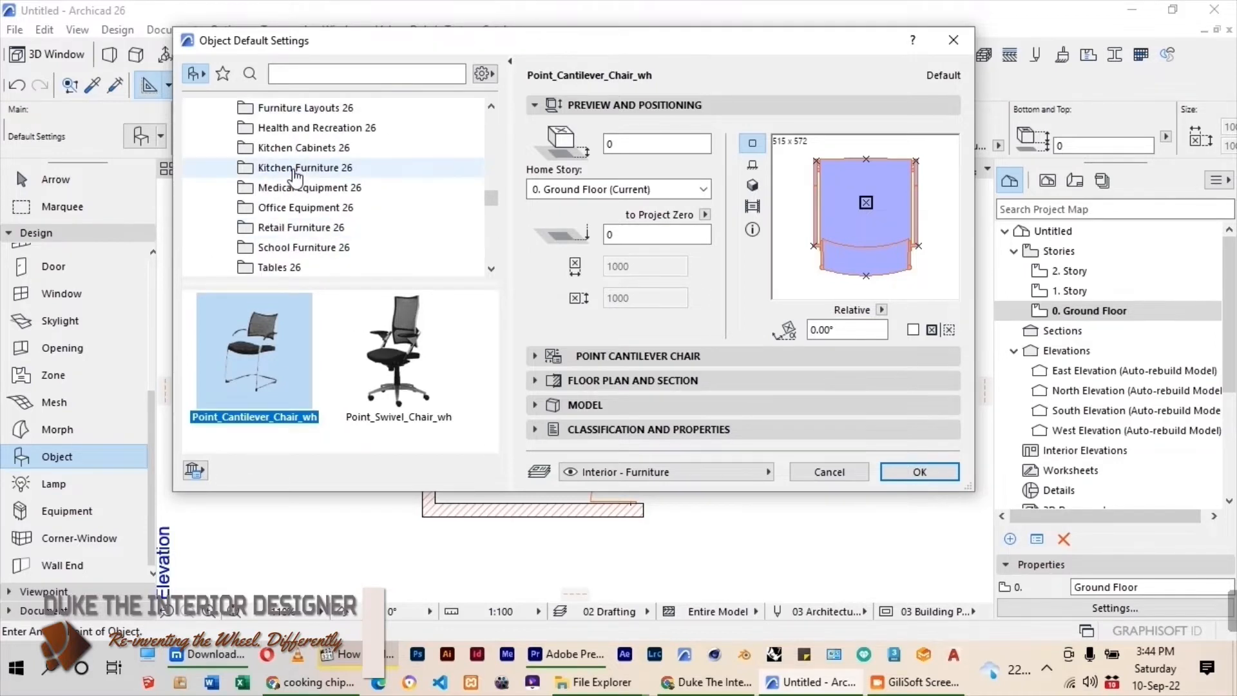
scroll(295, 174, "up", 2)
scroll(293, 178, "down", 6)
scroll(284, 184, "up", 1)
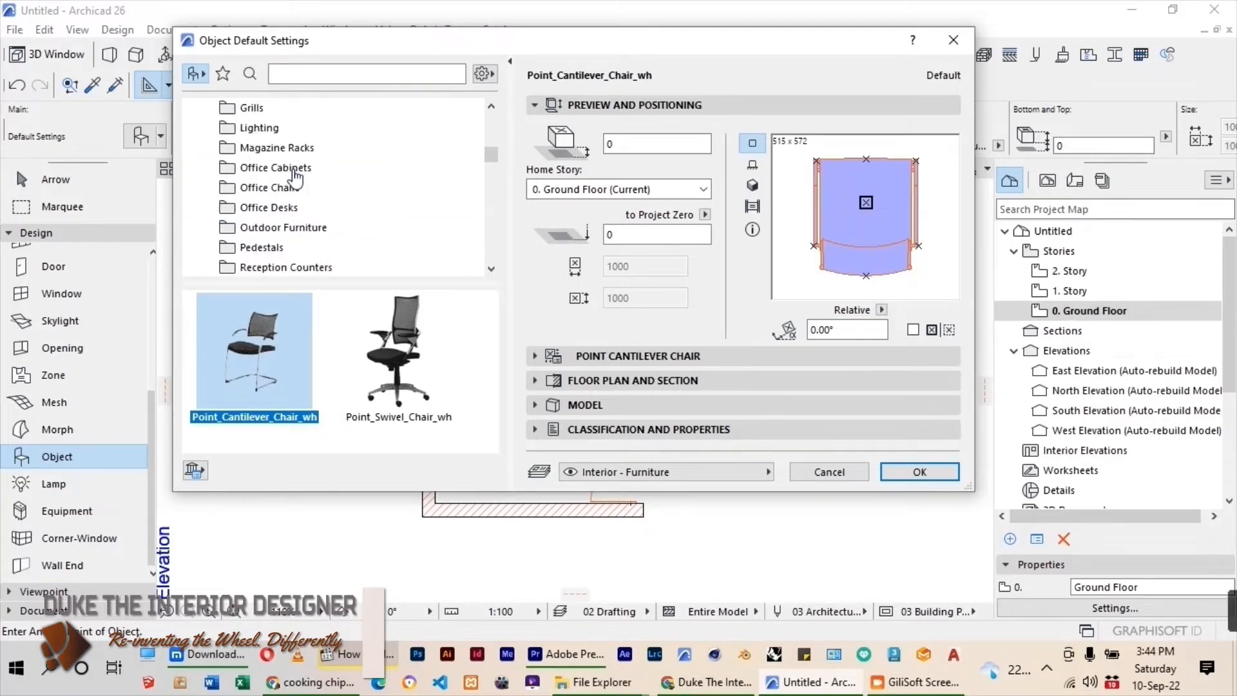
left_click(276, 167)
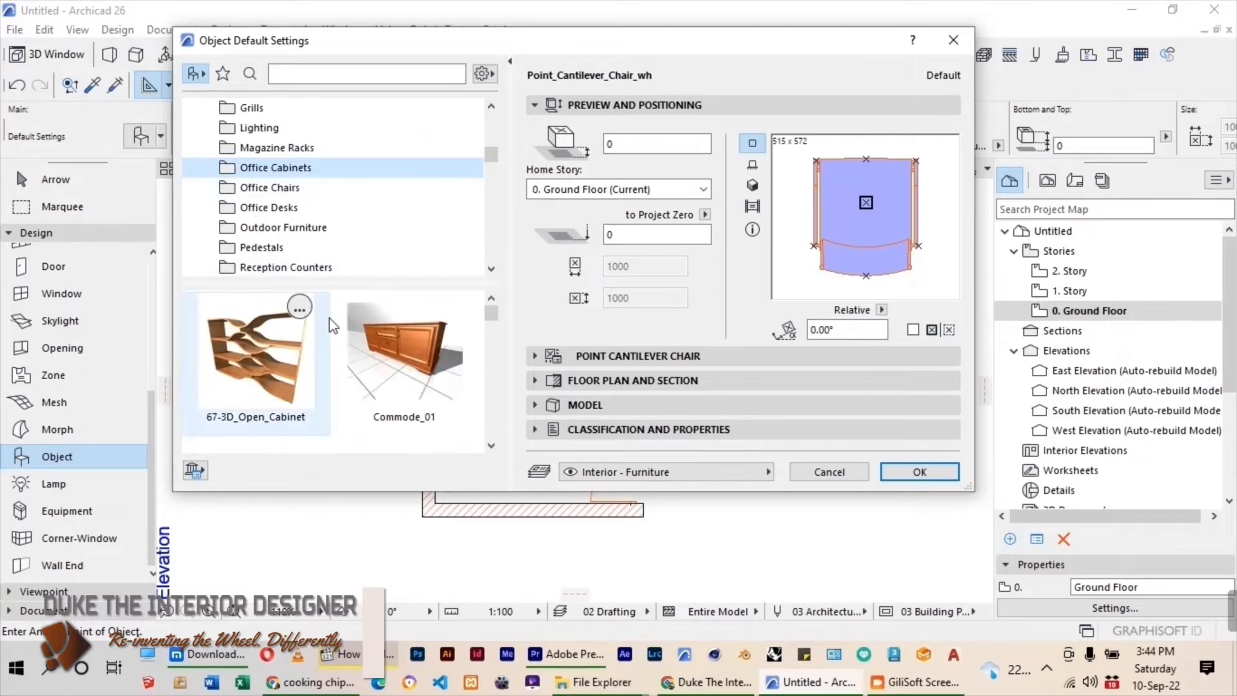
scroll(388, 379, "down", 3)
left_click(389, 379)
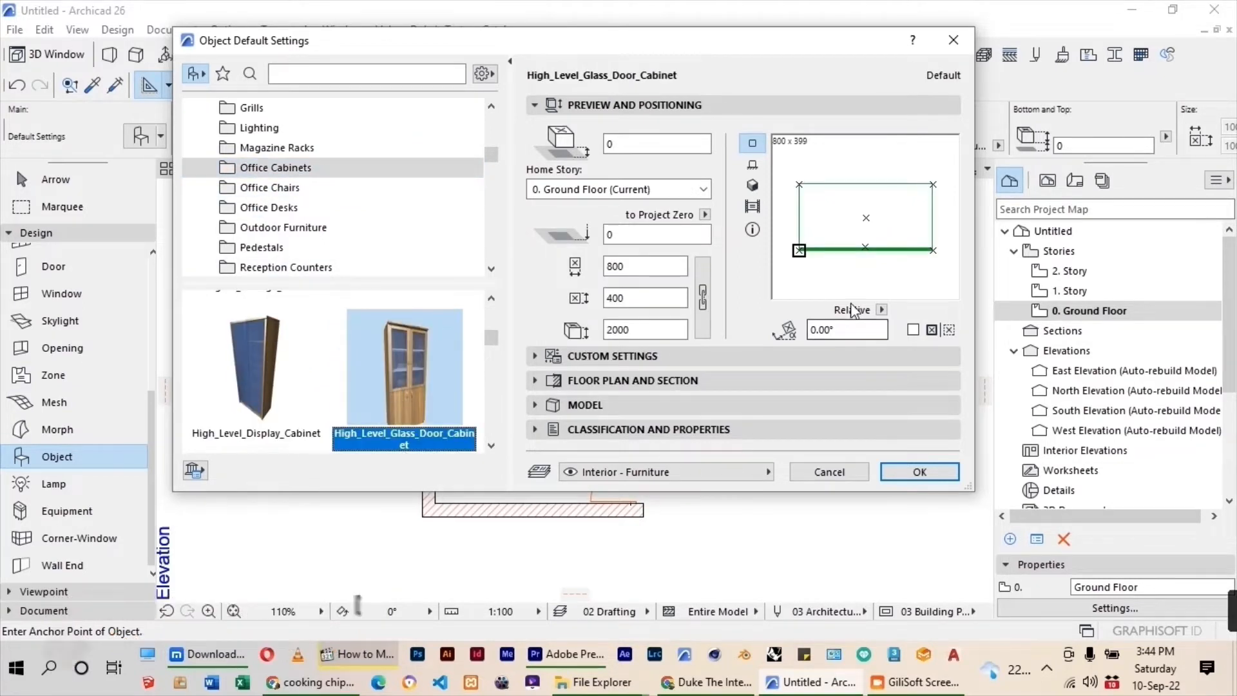
left_click(920, 472)
Place the glass door cabinet near the room's upper-left corner and rotate it 90° so its front faces into the room.
key("Escape")
scroll(491, 210, "up", 4)
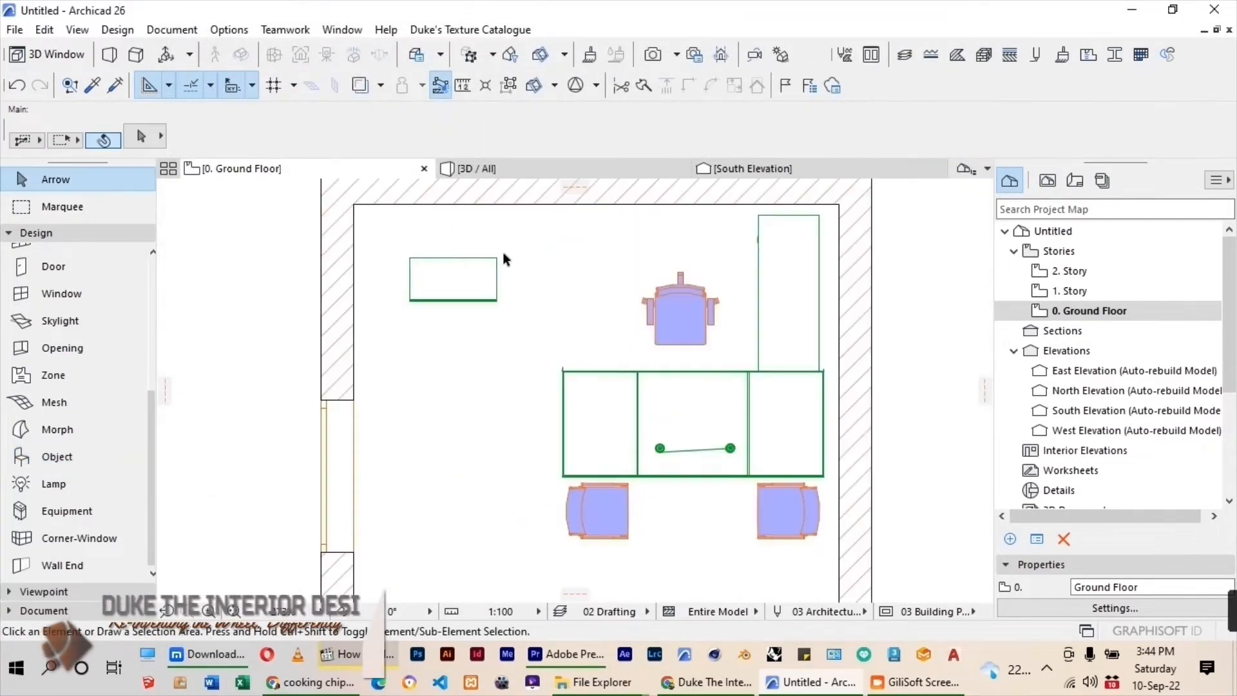
left_click(496, 258)
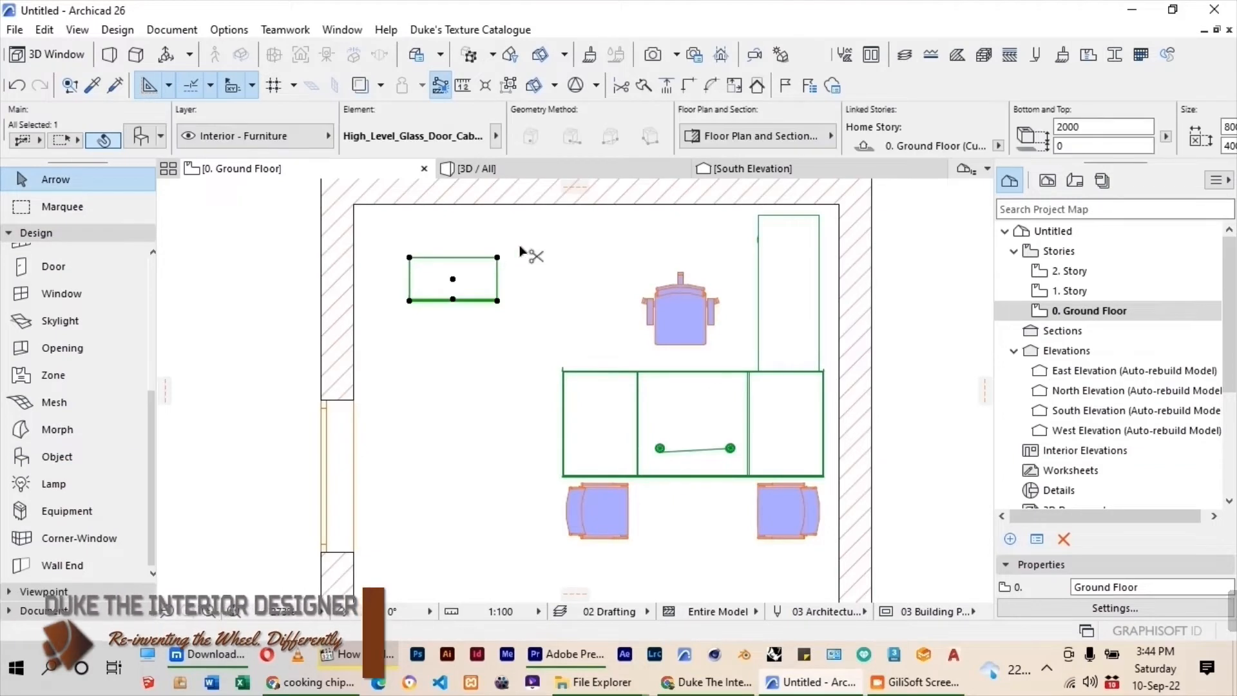
key("ctrl+e")
left_click(471, 273)
left_click(512, 278)
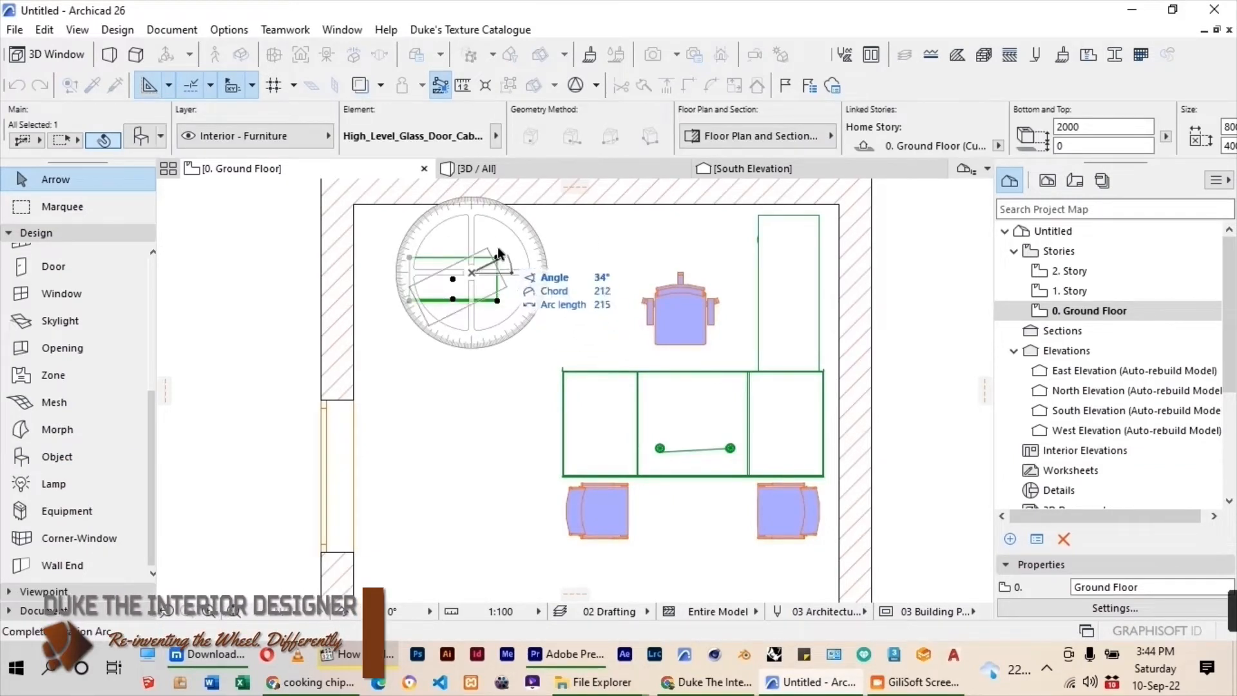
left_click(469, 248)
Move the cabinet into the room's upper-left corner and place a copy directly below it against the left wall.
left_click(457, 247)
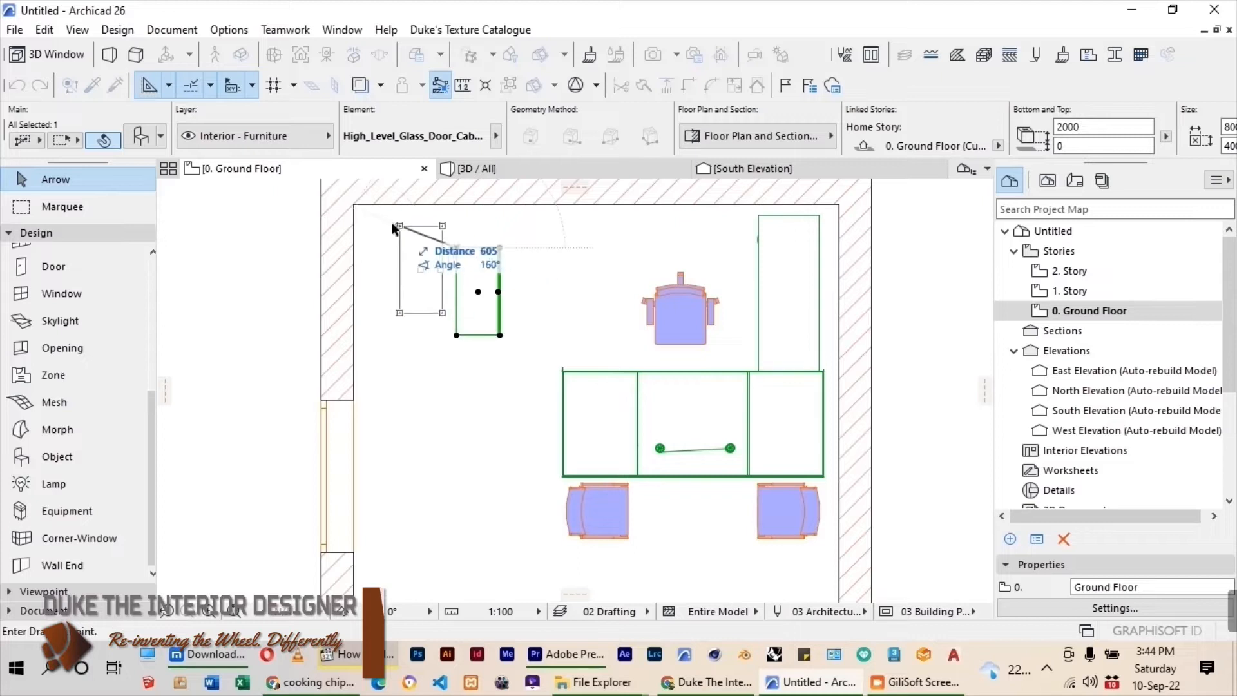
left_click(353, 204)
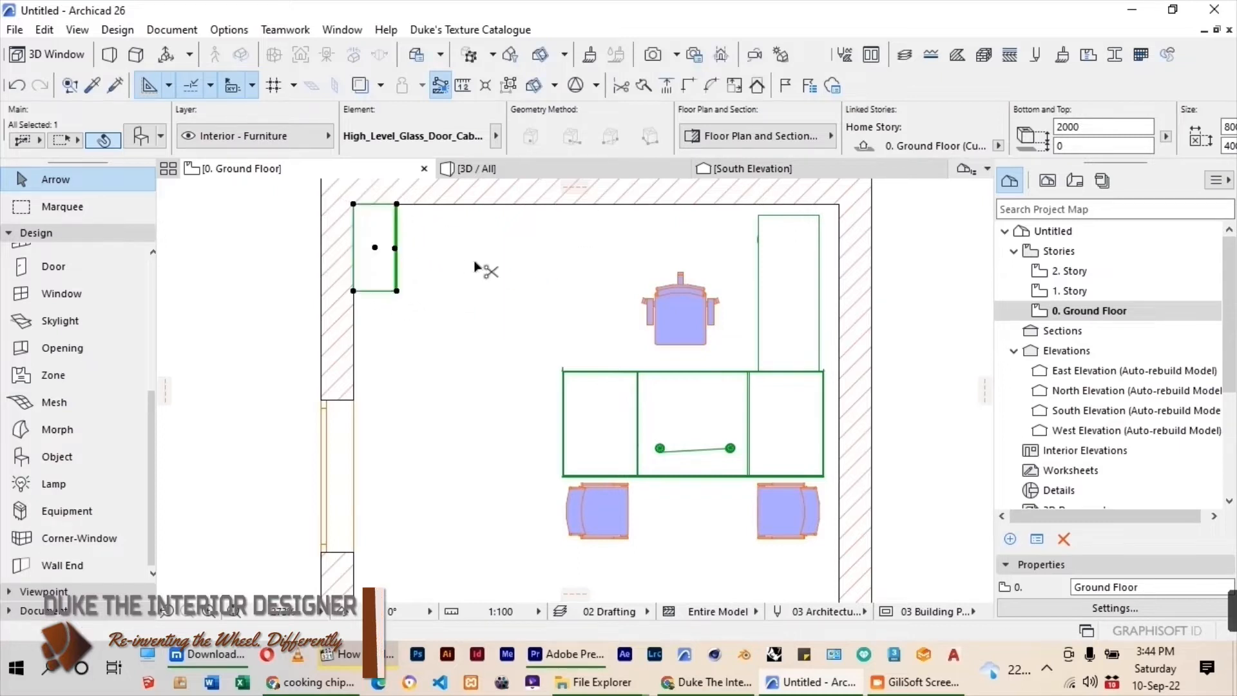
key("ctrl+d")
left_click(353, 204)
left_click(353, 291)
left_click(446, 287)
Choose L-Shaped_Sofa from the Sofas folder as the object to place.
scroll(495, 258, "down", 3)
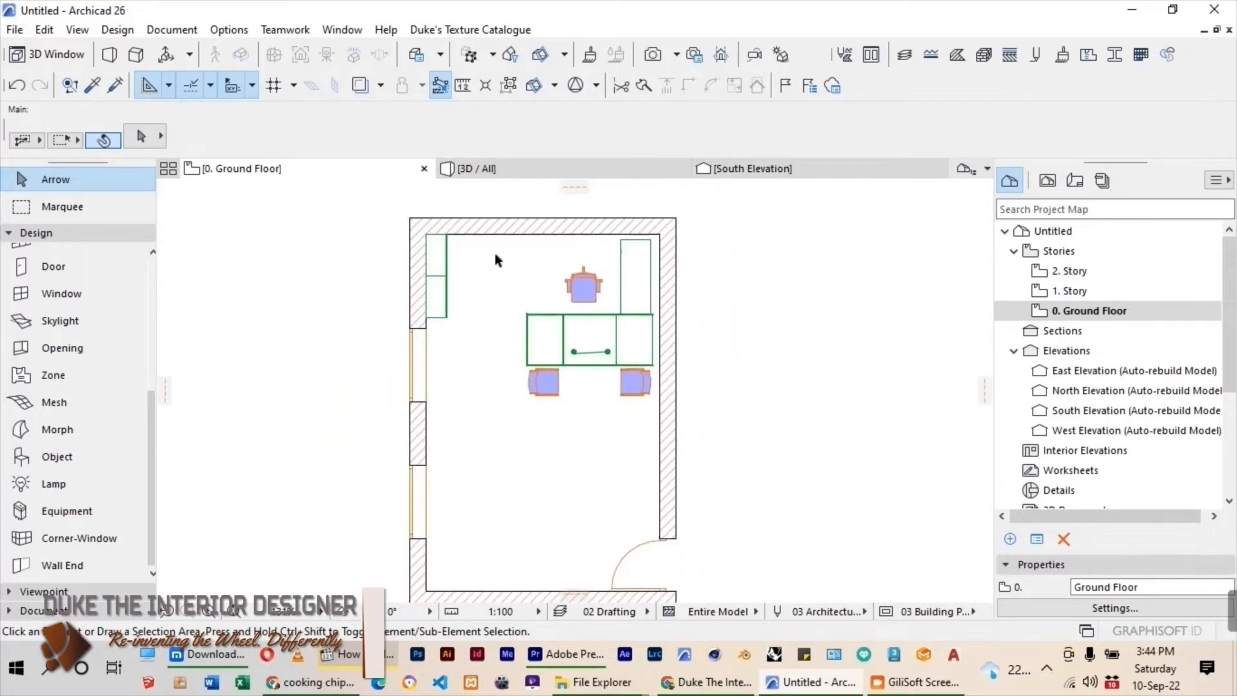
scroll(495, 258, "down", 2)
left_click(22, 457)
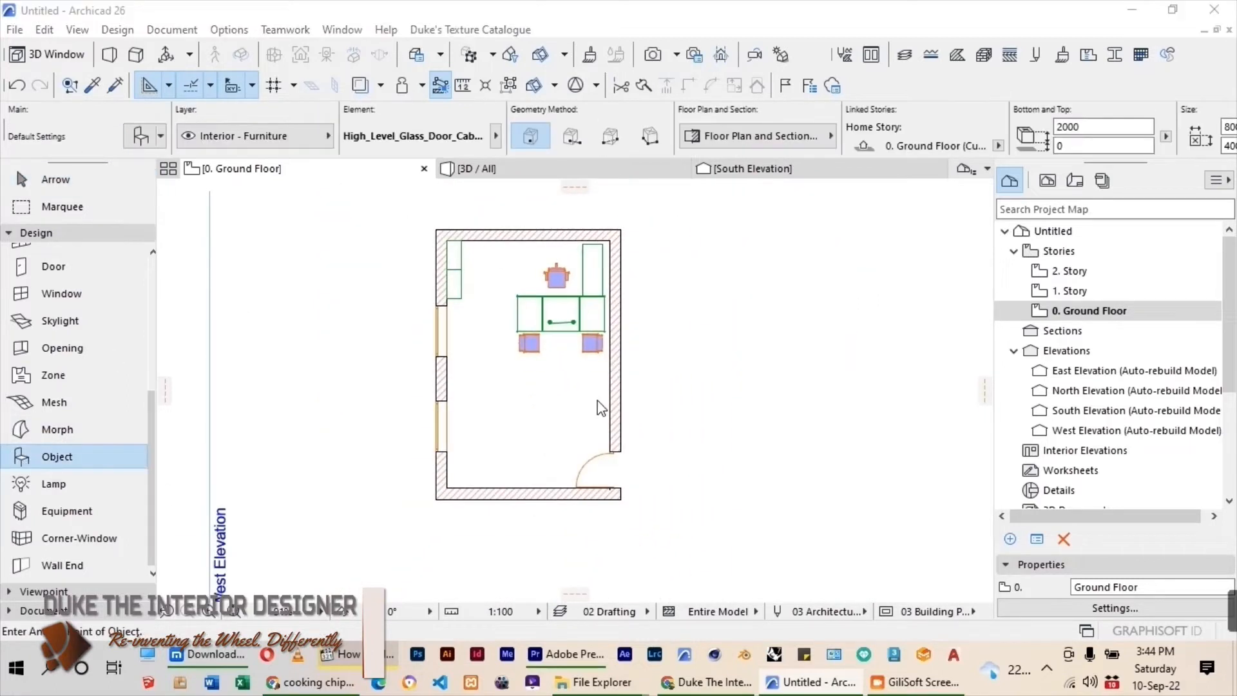
key("ctrl+t")
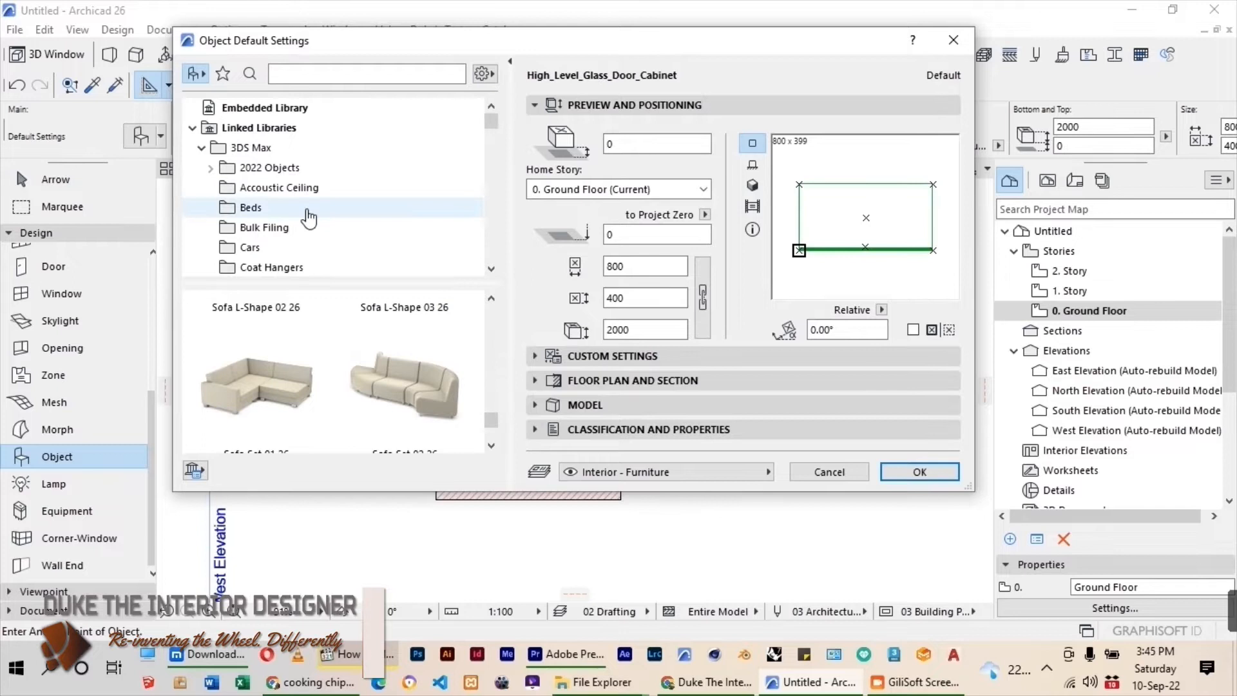
scroll(309, 196, "down", 3)
scroll(310, 200, "down", 7)
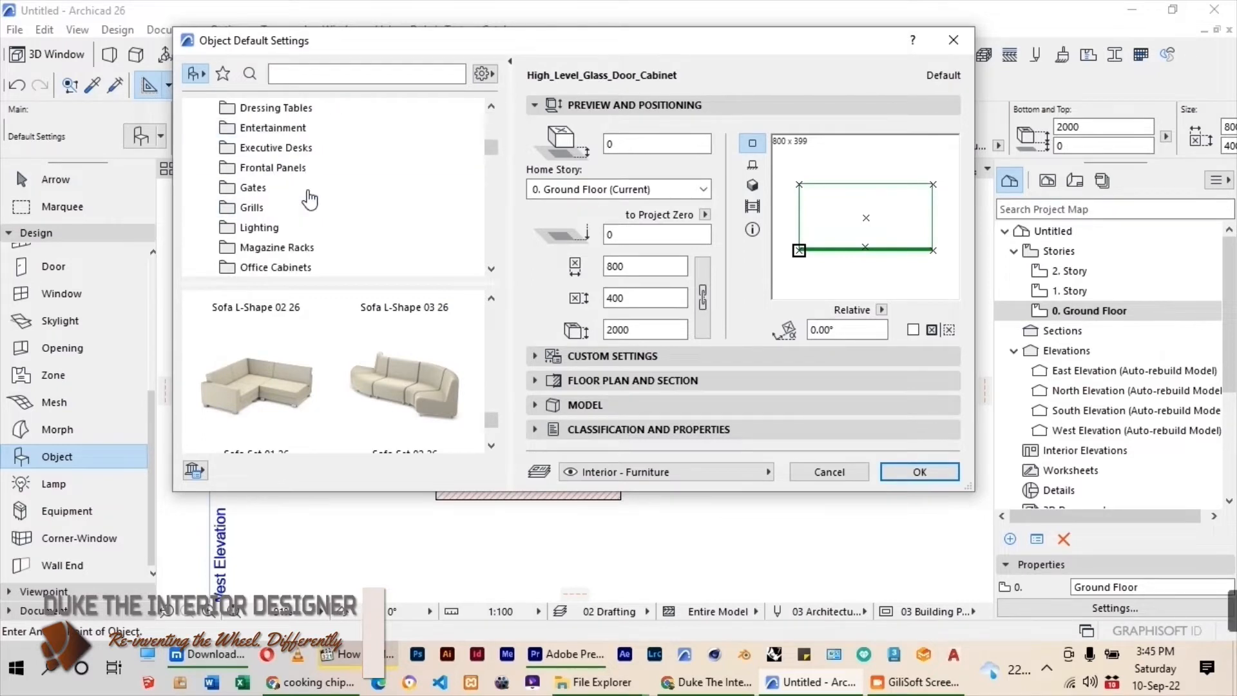
left_click(271, 247)
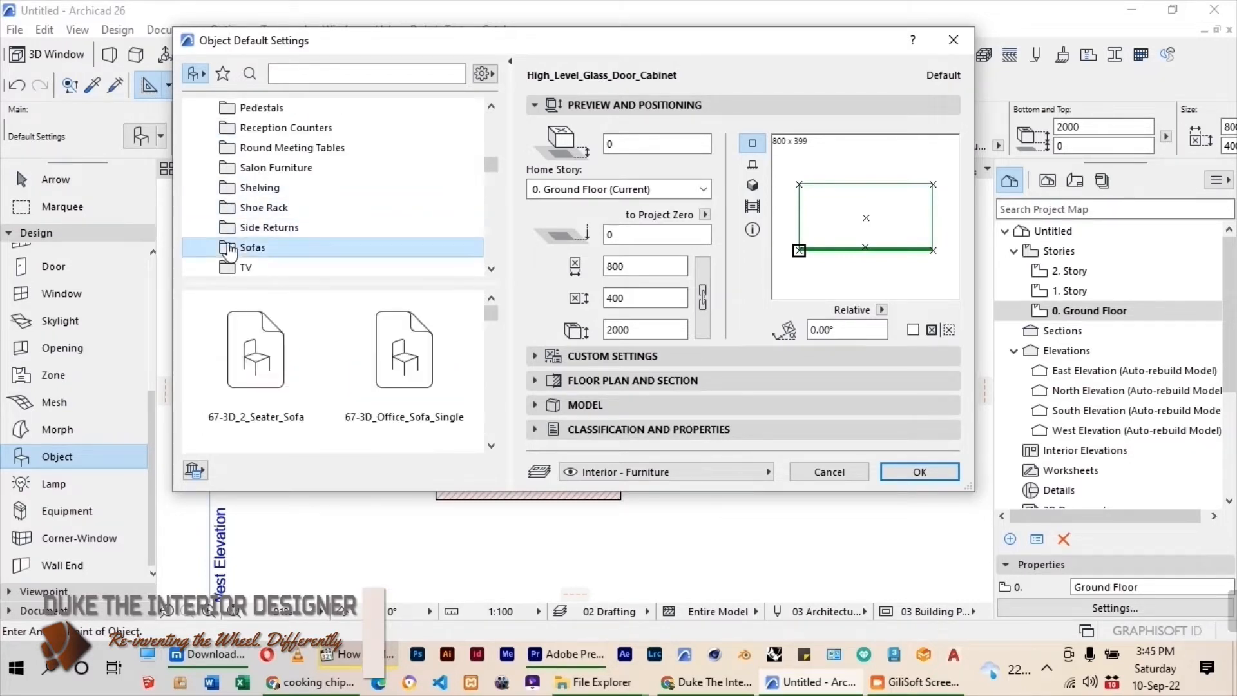
scroll(337, 204, "down", 2)
scroll(348, 321, "down", 8)
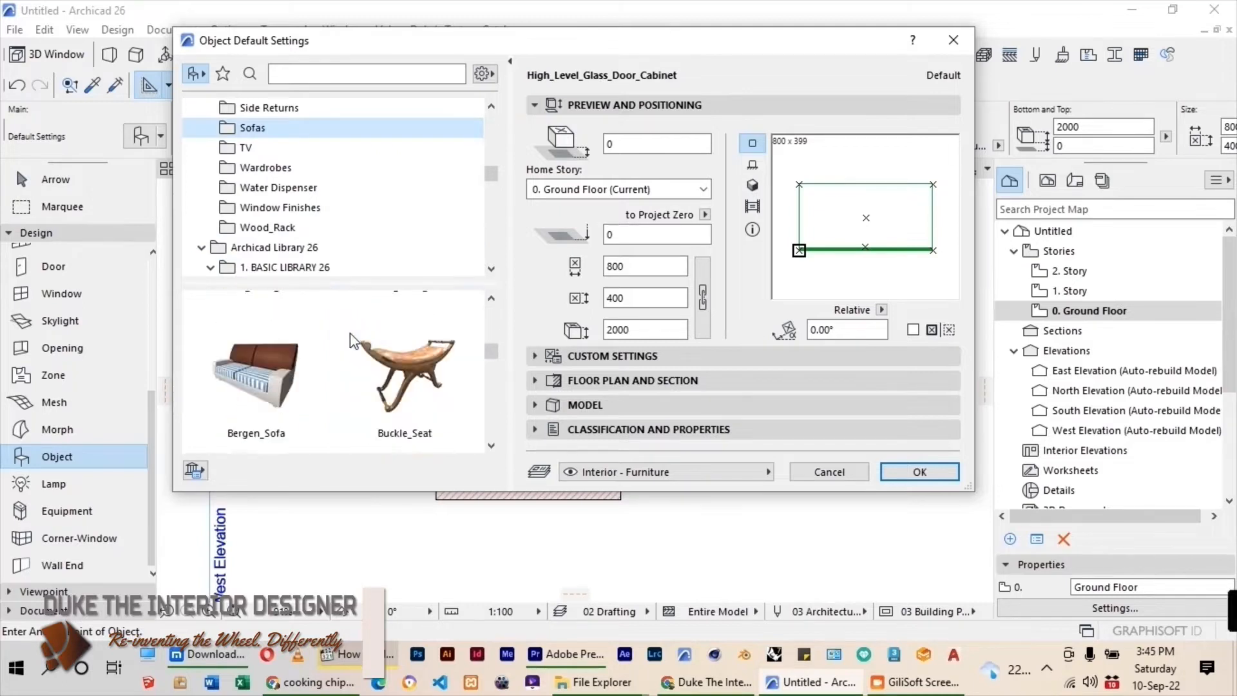
scroll(350, 334, "down", 2)
left_click(406, 380)
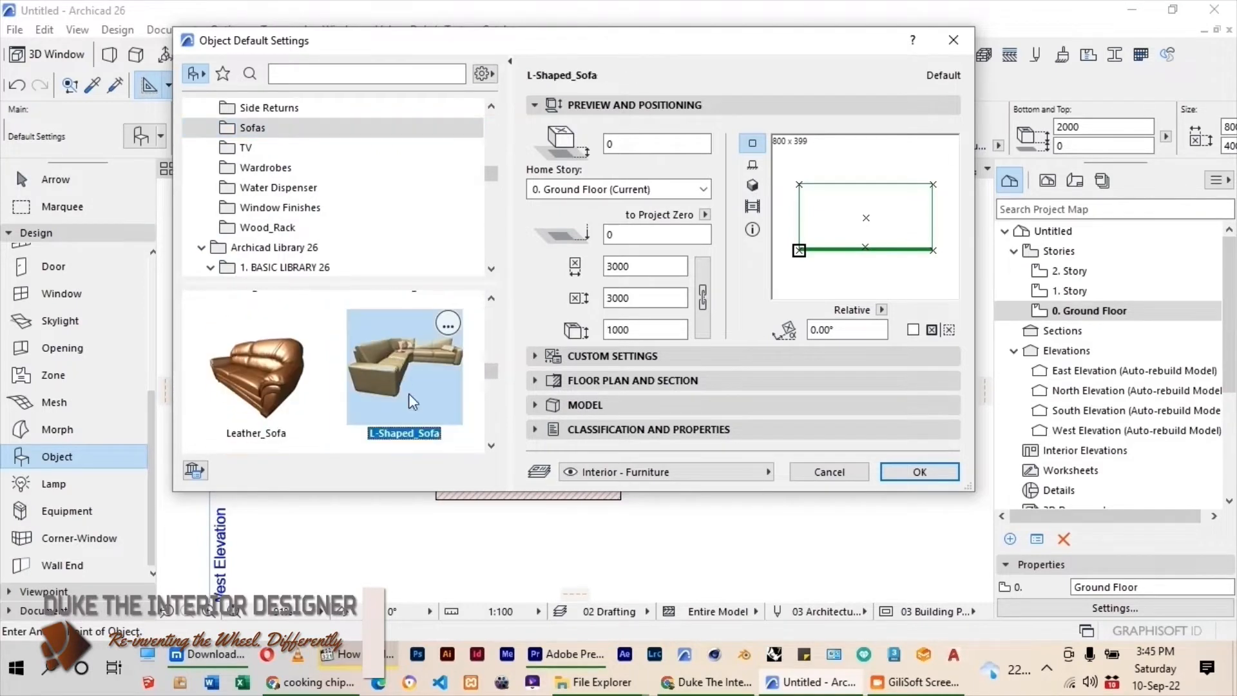
left_click(919, 472)
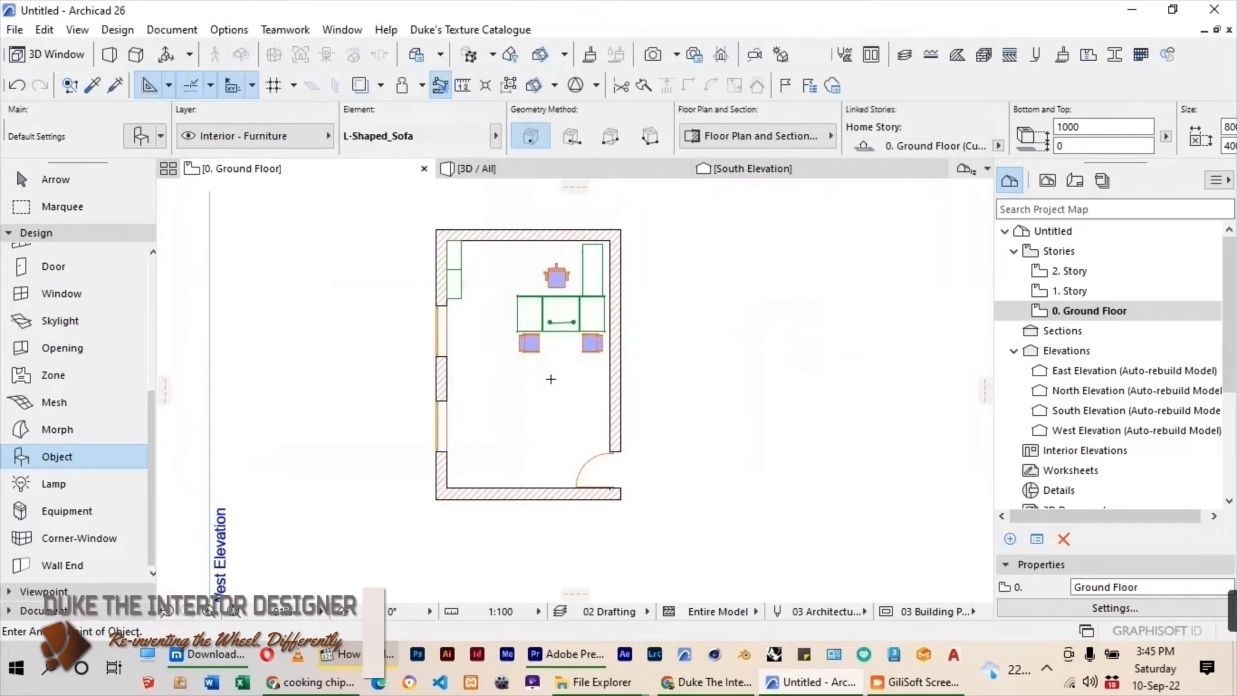
Place the L-shaped sofa in the room and move it into the lower-left corner, against both walls.
left_click(507, 412)
key("Escape")
mouse_move(509, 379)
left_mouse_down()
mouse_move(473, 412)
mouse_move(503, 396)
mouse_move(531, 414)
left_mouse_up()
key("ctrl+d")
left_click(507, 413)
left_click(448, 488)
key("Escape")
Choose Brooklyn_Coffee_Table from the Coffee Tables folder as the object to place.
scroll(482, 382, "down", 3)
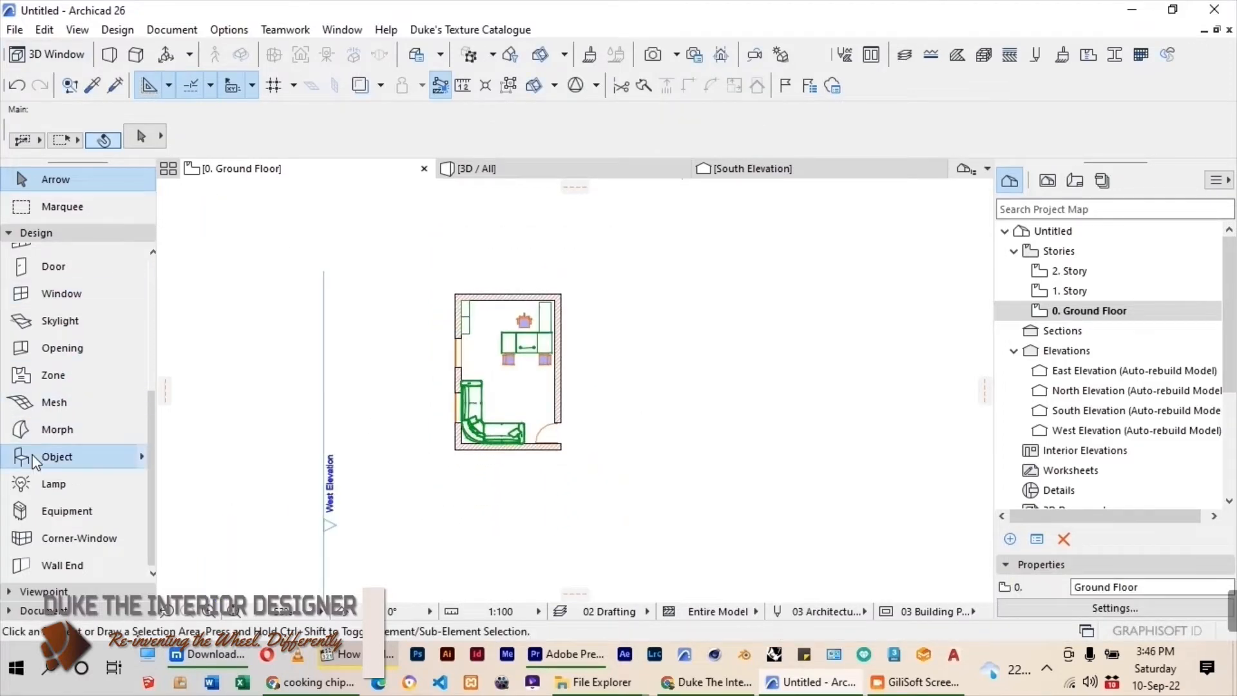
left_click(58, 456)
key("ctrl+t")
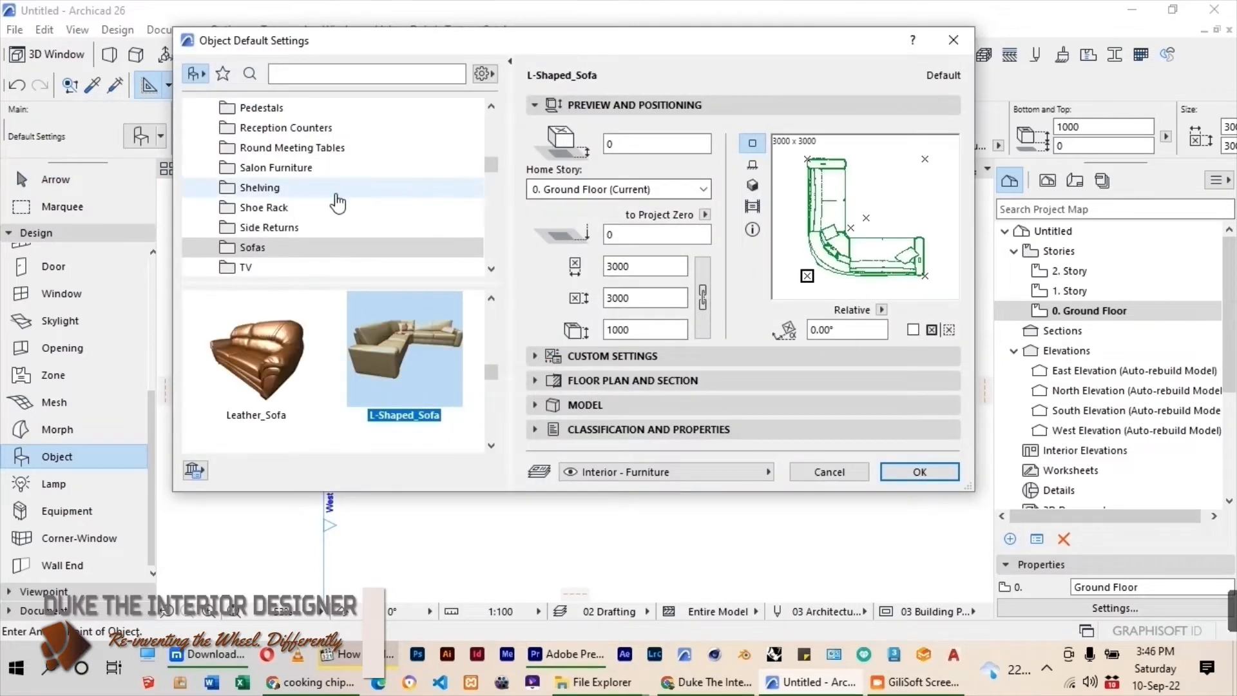
scroll(331, 226, "up", 3)
scroll(279, 183, "up", 4)
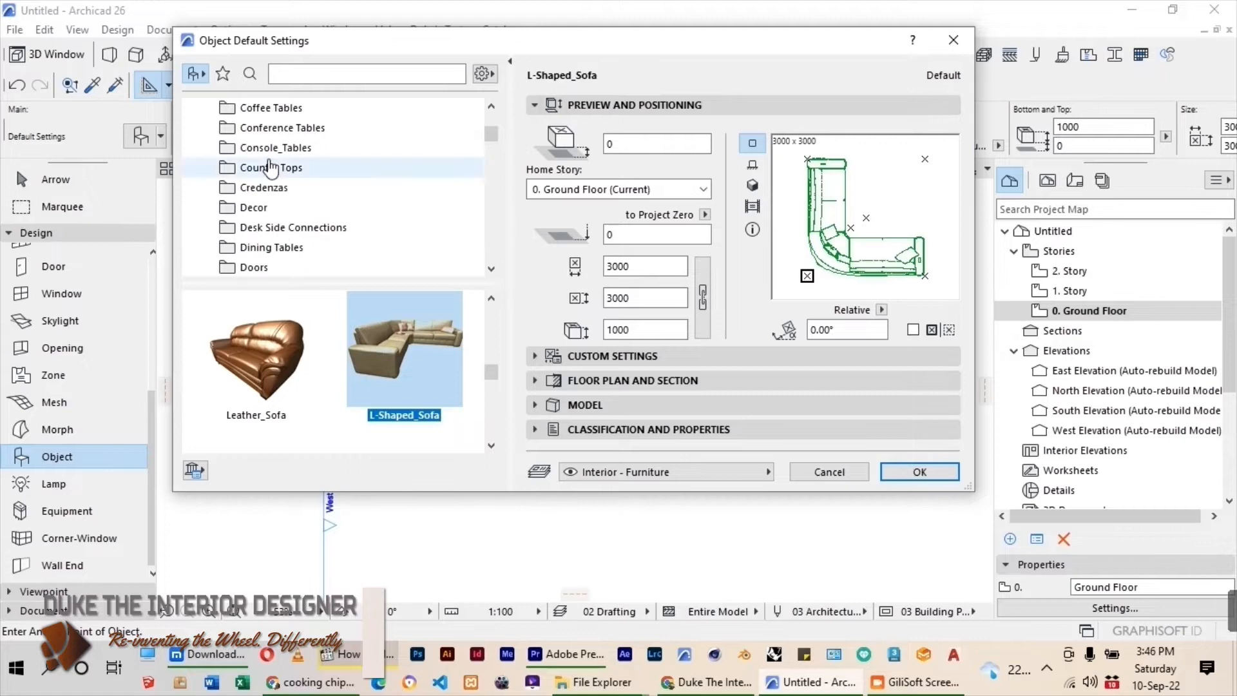
left_click(257, 108)
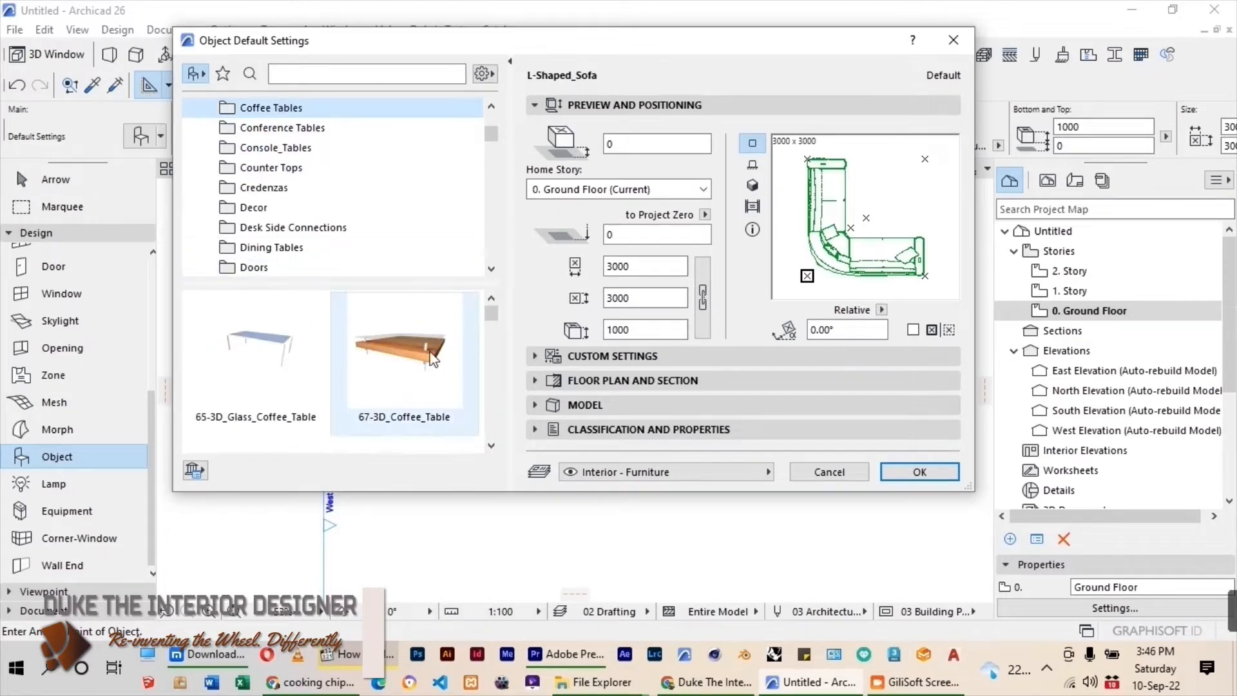
scroll(432, 358, "down", 2)
scroll(432, 364, "down", 4)
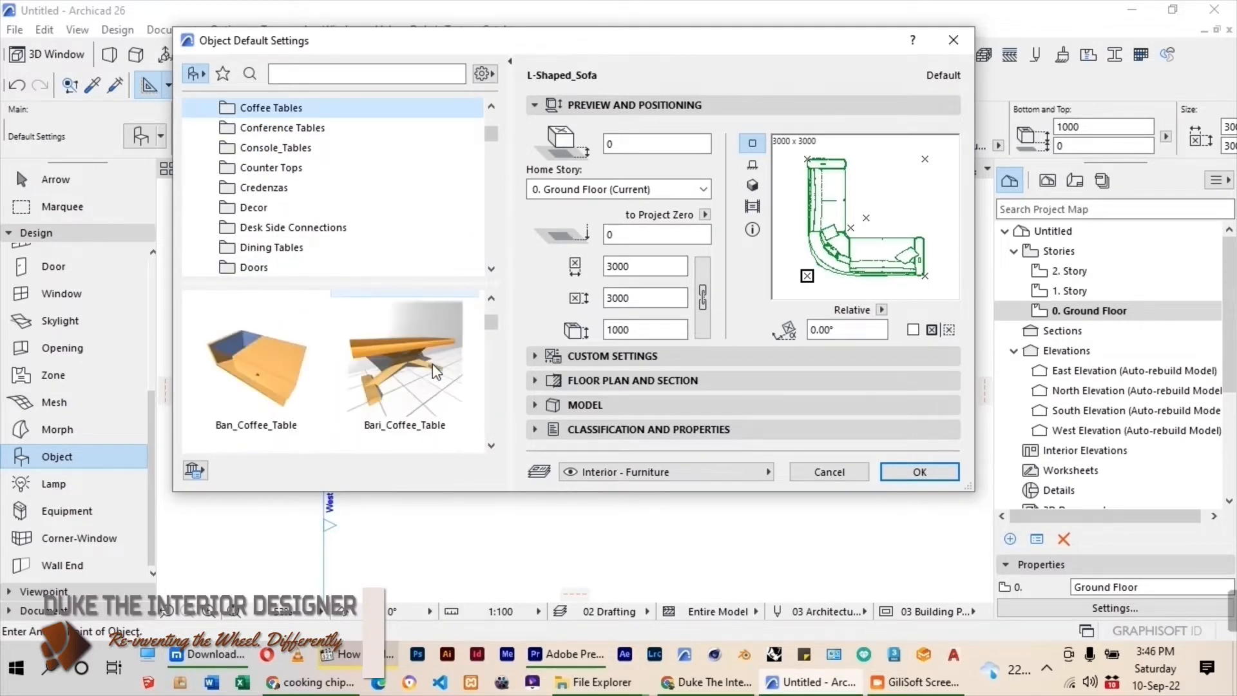
scroll(432, 364, "down", 3)
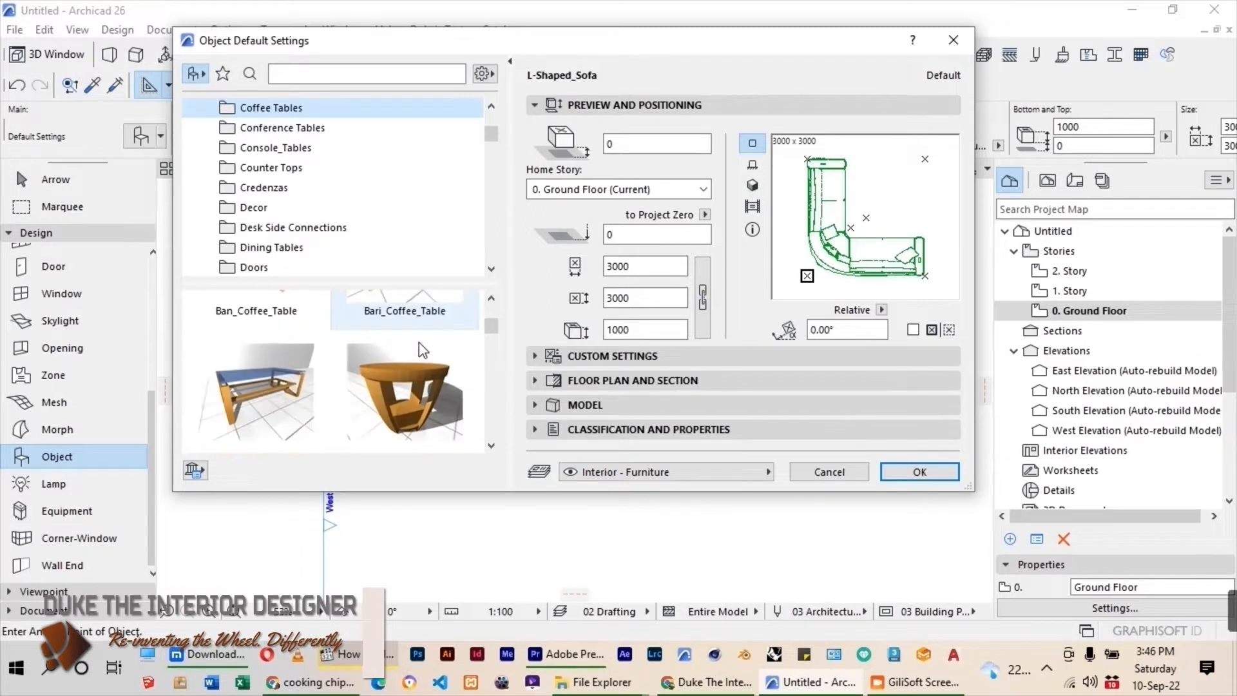
left_click(292, 365)
left_click(922, 471)
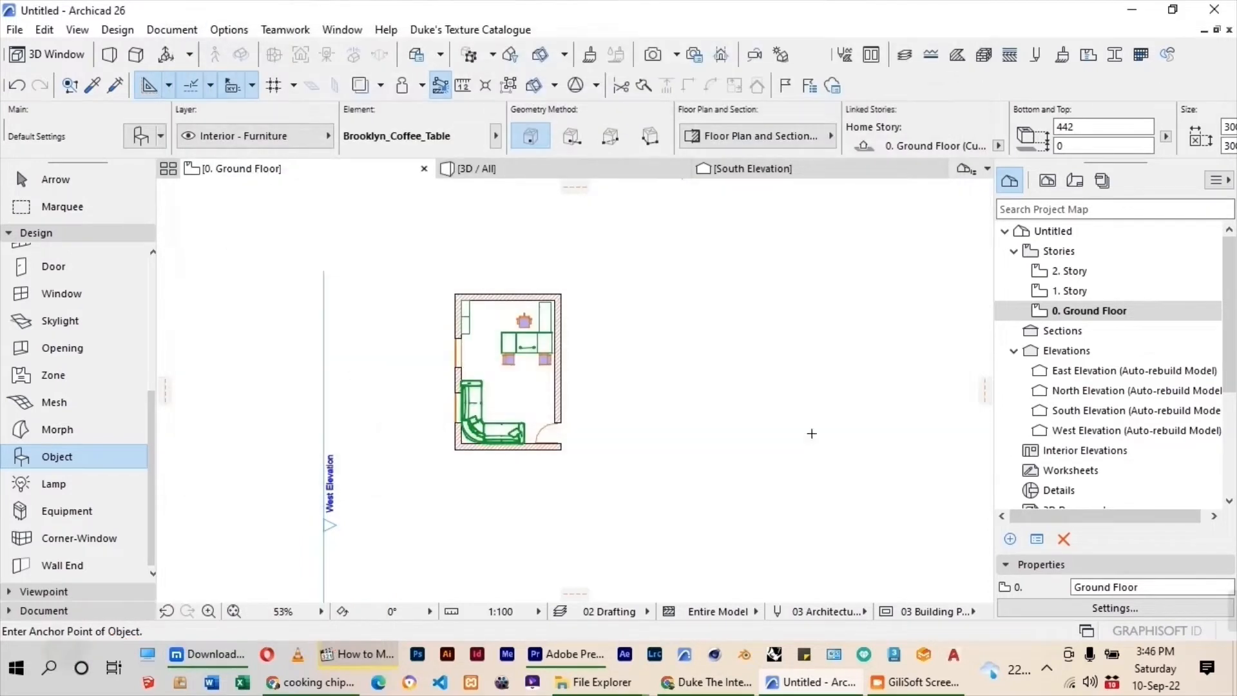
Place the coffee table on the open floor between the visitor chairs and the L-shaped sofa, and select it.
left_click(507, 391)
scroll(518, 403, "up", 6)
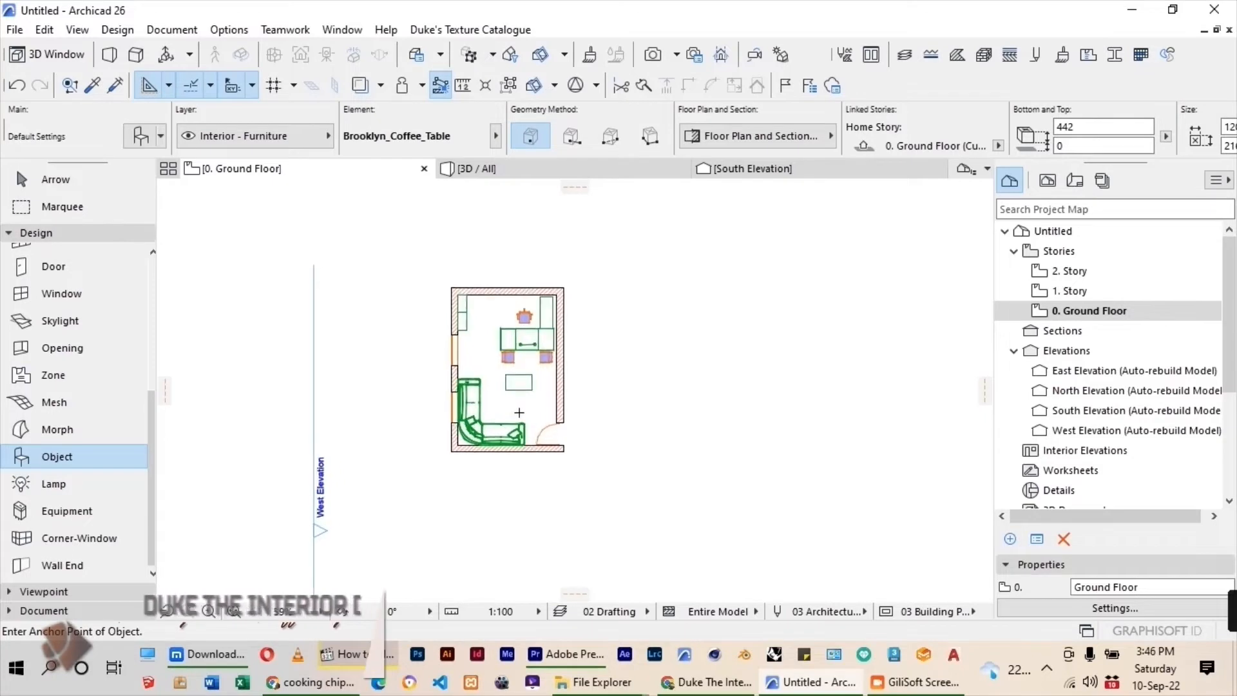
key("Escape")
left_click(520, 370)
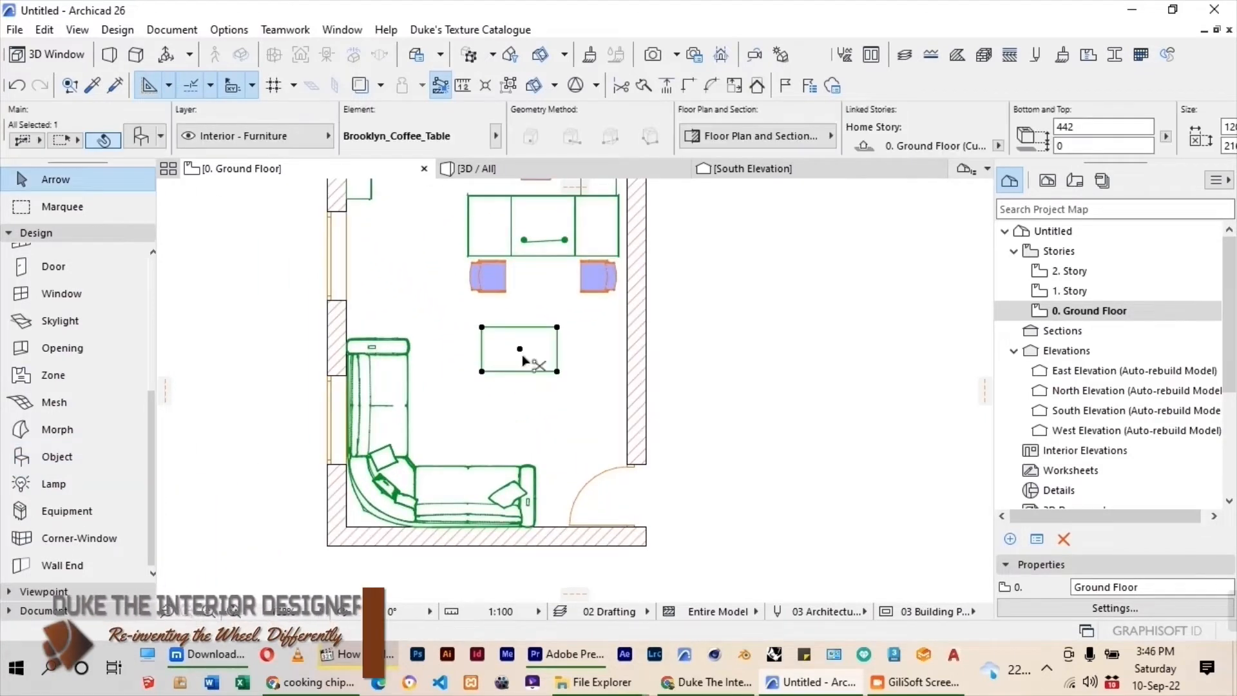
Move the coffee table down and left so it sits in the corner space formed by the L-shaped sofa.
left_click_drag(520, 349, 477, 390)
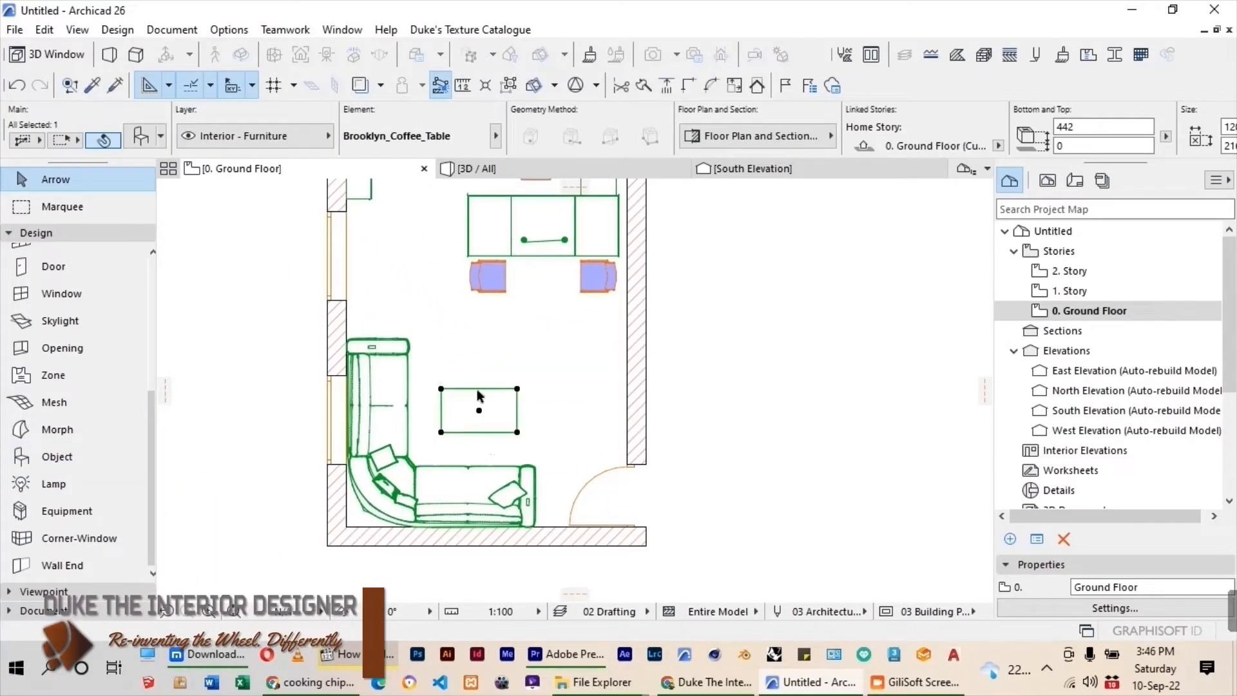
left_click(482, 380)
scroll(485, 398, "down", 3)
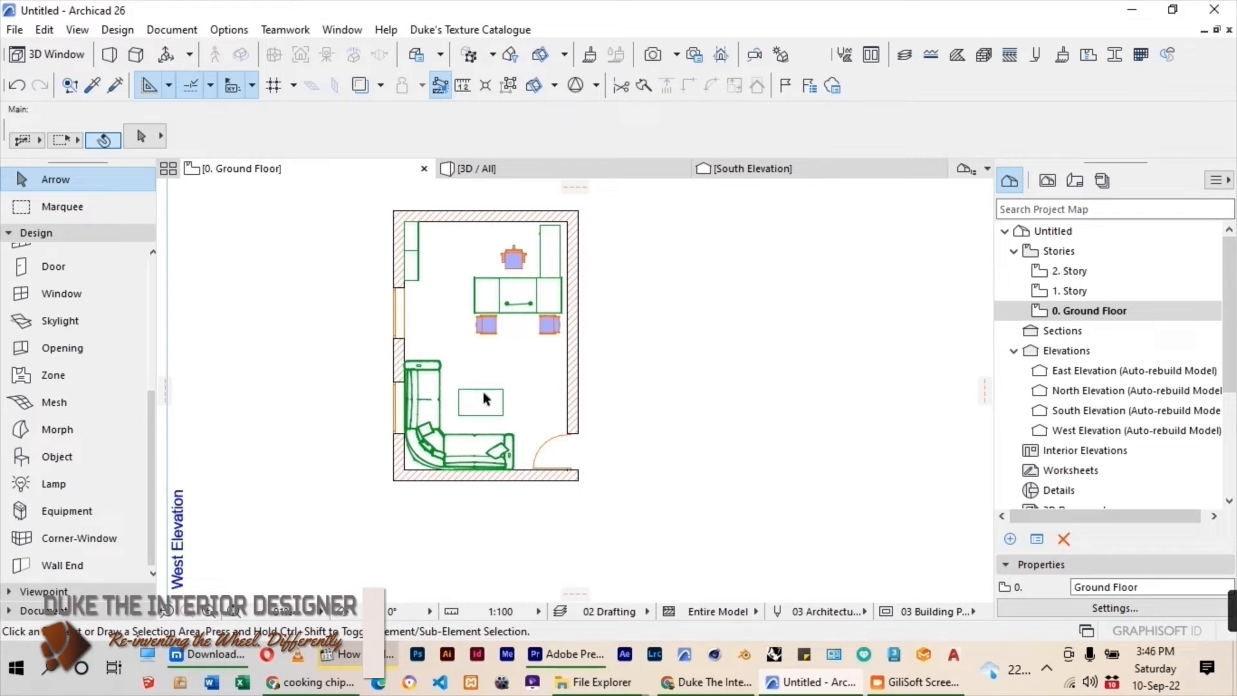
Choose Laptop 26 from the Office Equipment 26 folder as the object to place, with its elevation set to 750.
left_click(61, 458)
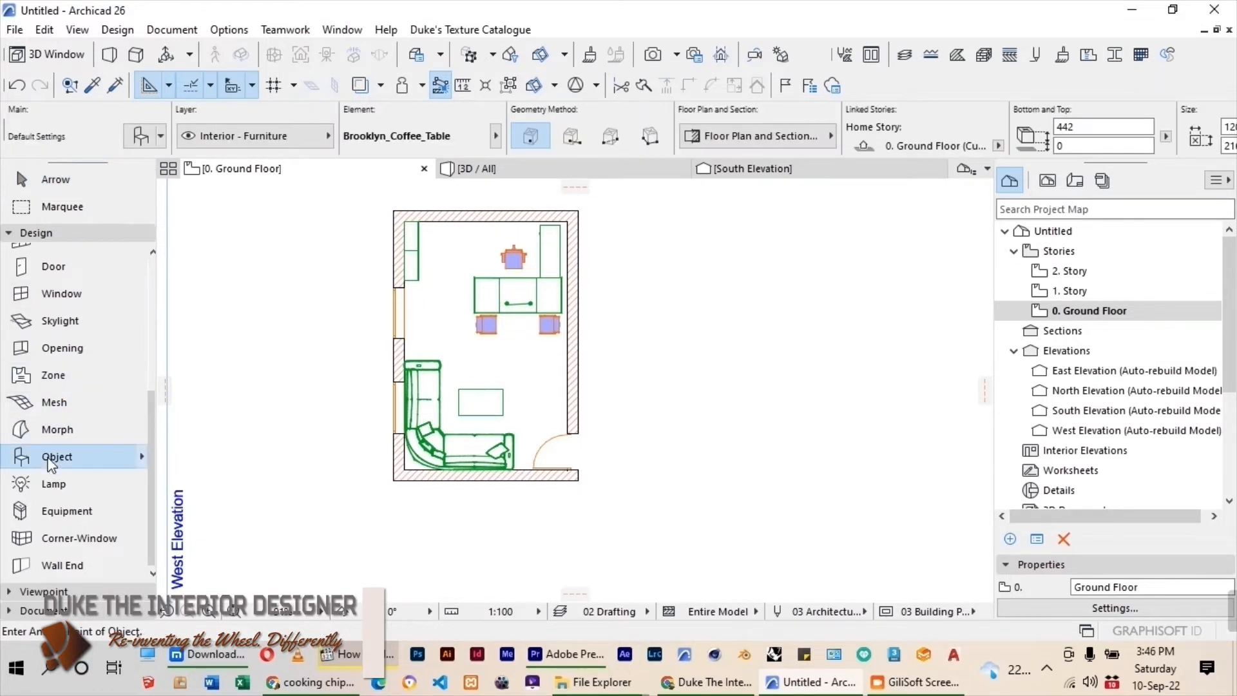
key("ctrl+t")
scroll(312, 171, "down", 10)
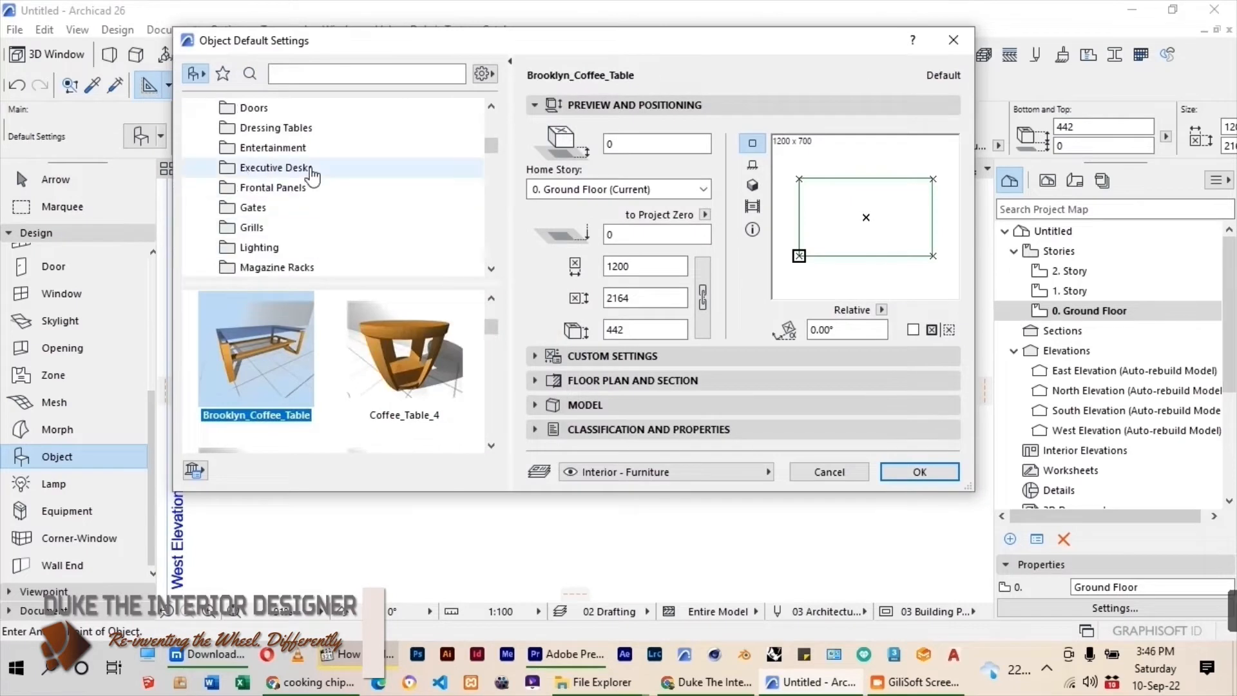
scroll(346, 177, "up", 10)
scroll(302, 206, "down", 2)
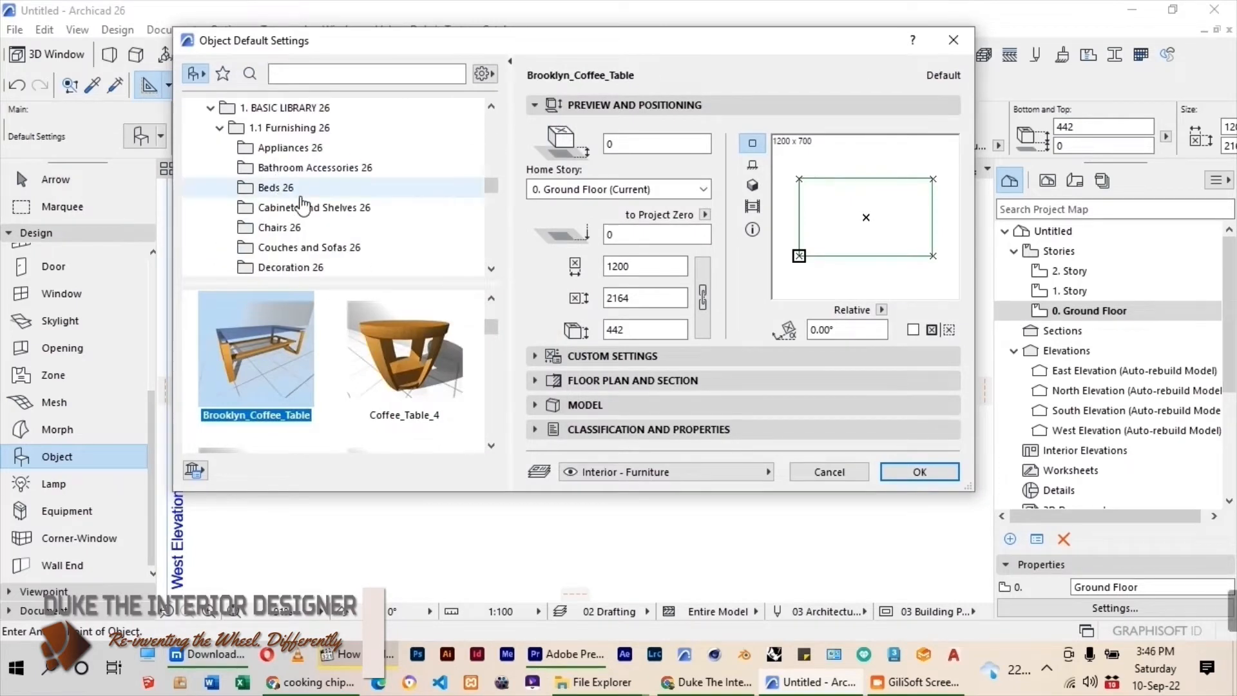
scroll(303, 207, "down", 3)
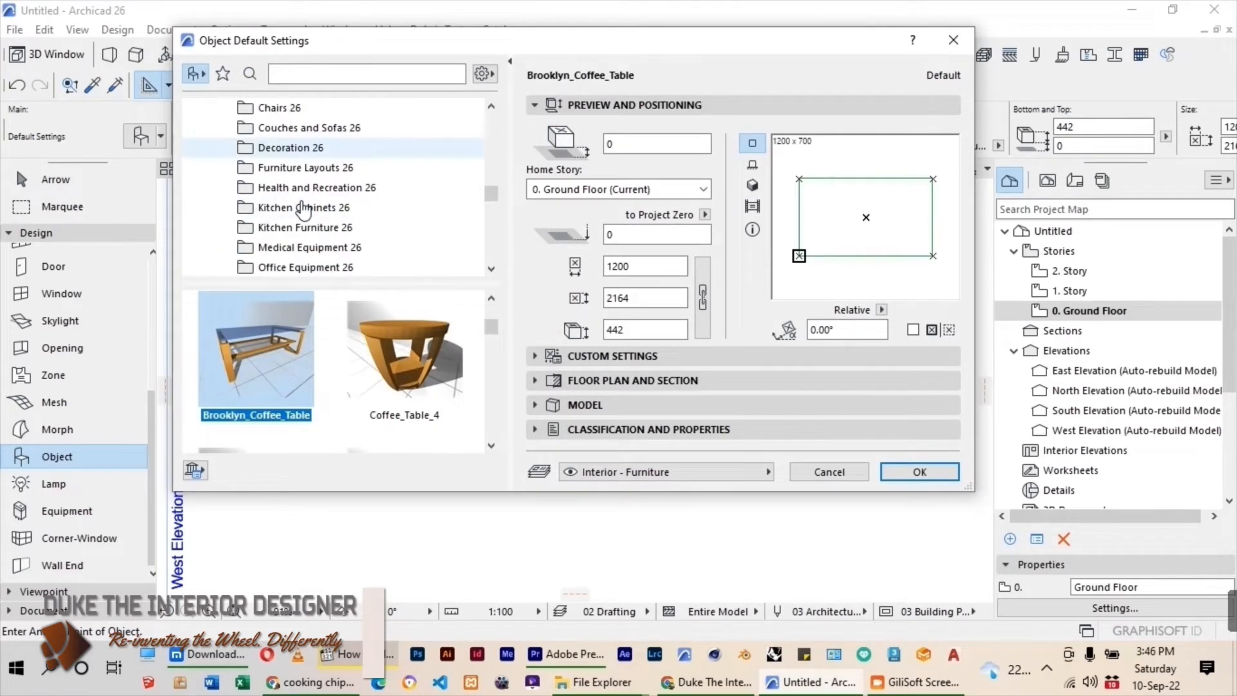
scroll(304, 208, "down", 3)
left_click(306, 208)
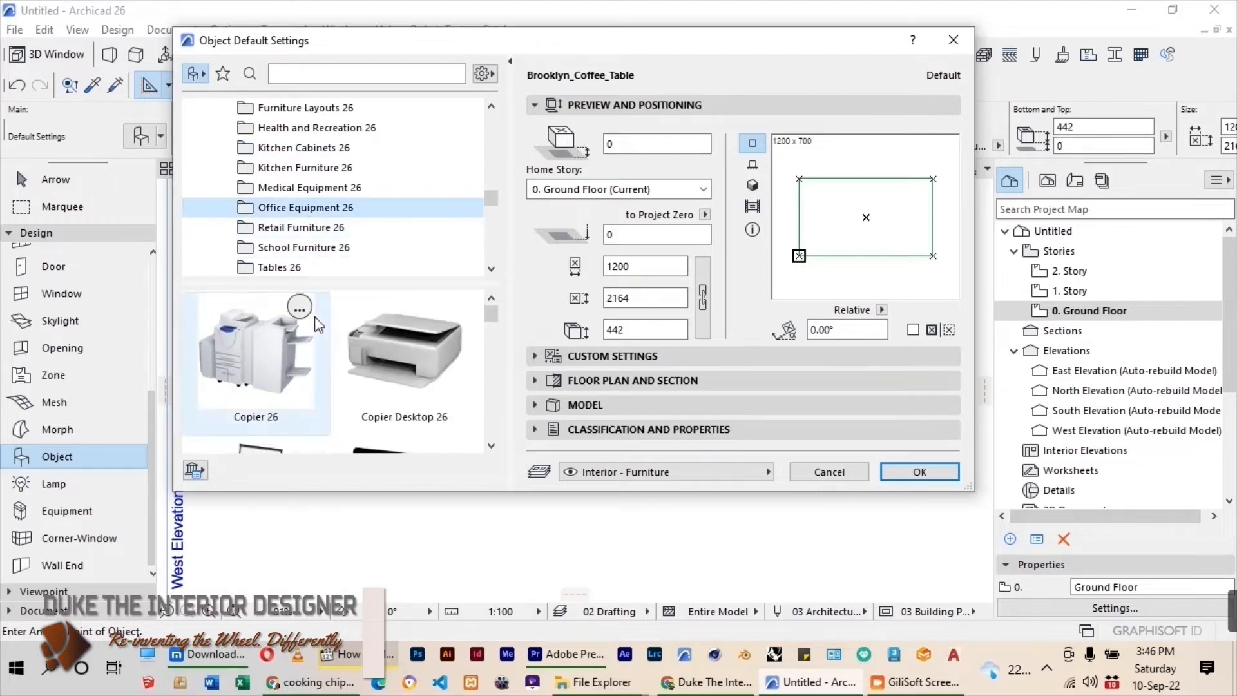
scroll(384, 338, "down", 2)
scroll(392, 338, "down", 3)
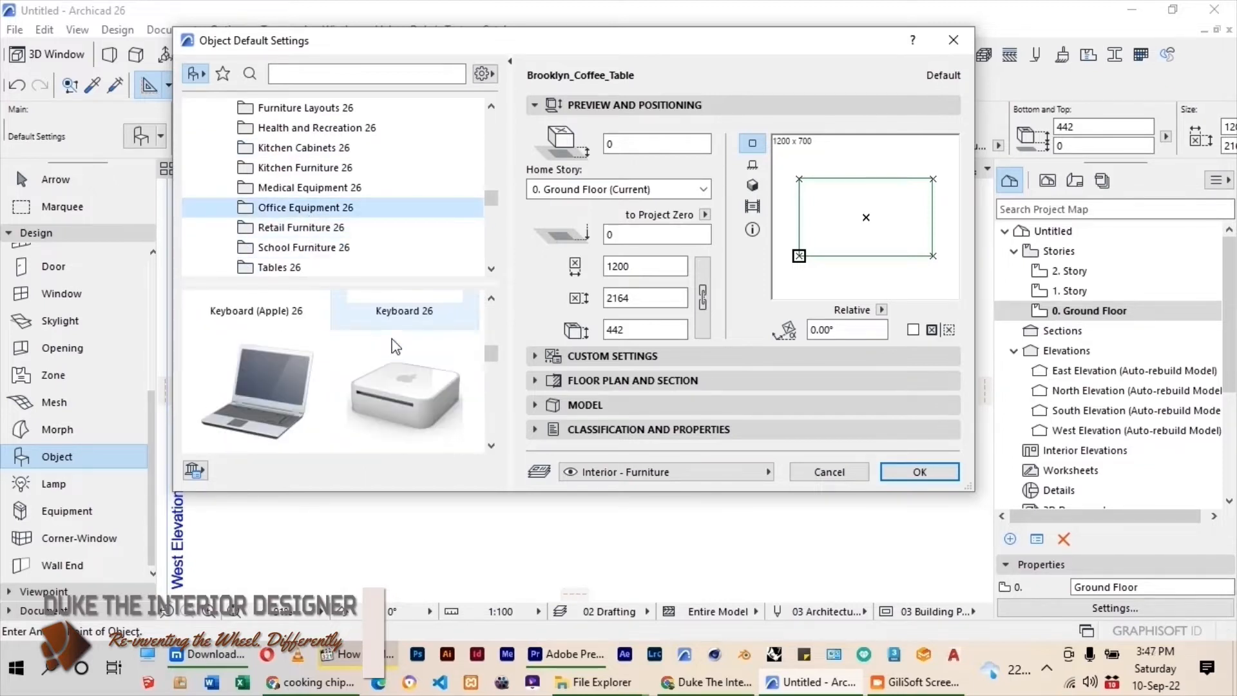
left_click(292, 377)
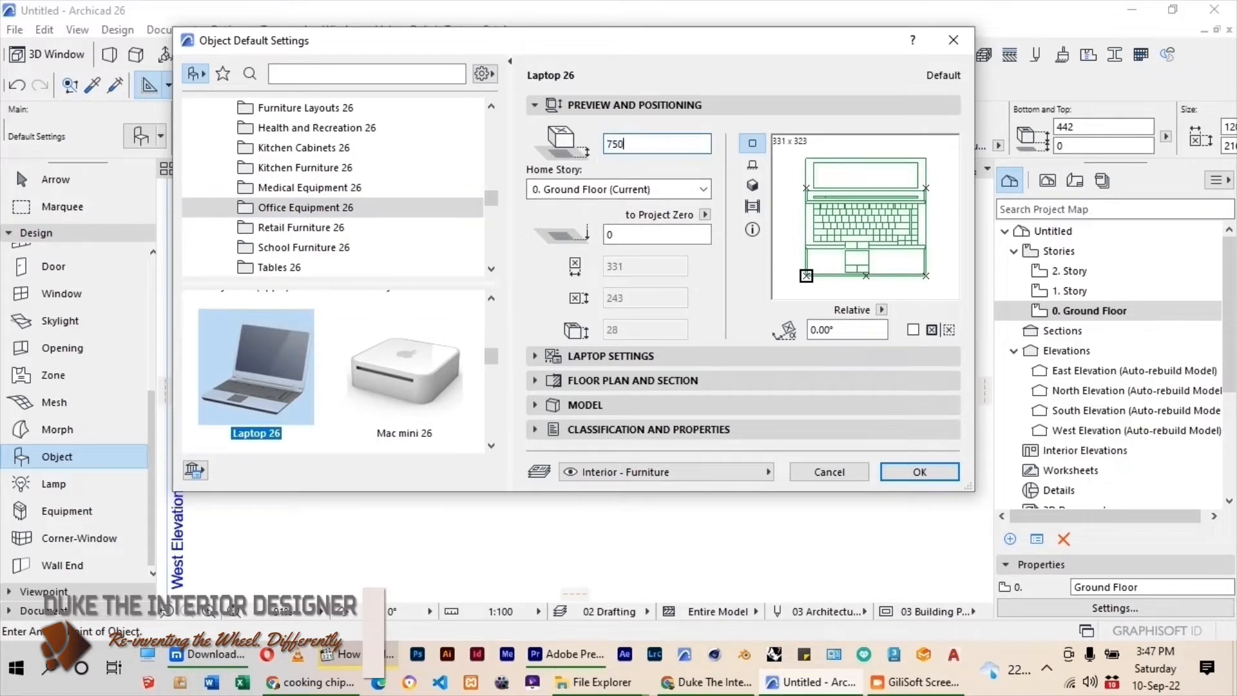
type("750")
key("Return")
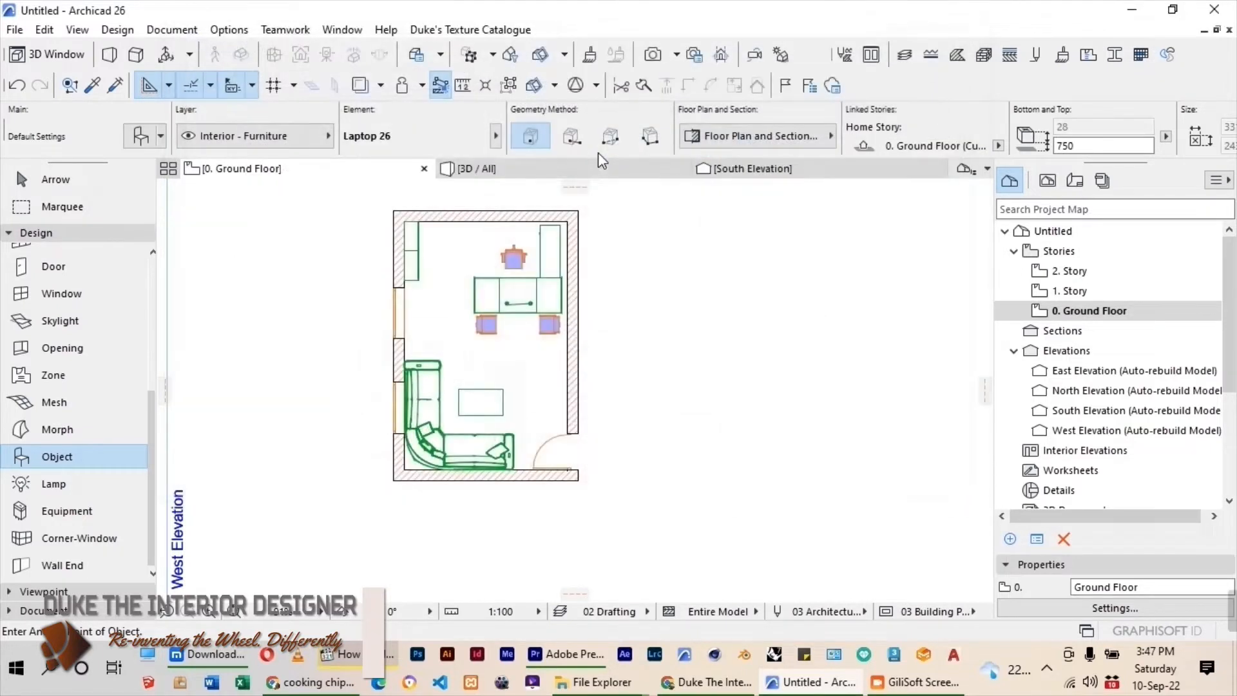
Place the laptop on the middle section of the office desk and select it.
left_click(515, 301)
scroll(515, 301, "up", 4)
left_click(51, 179)
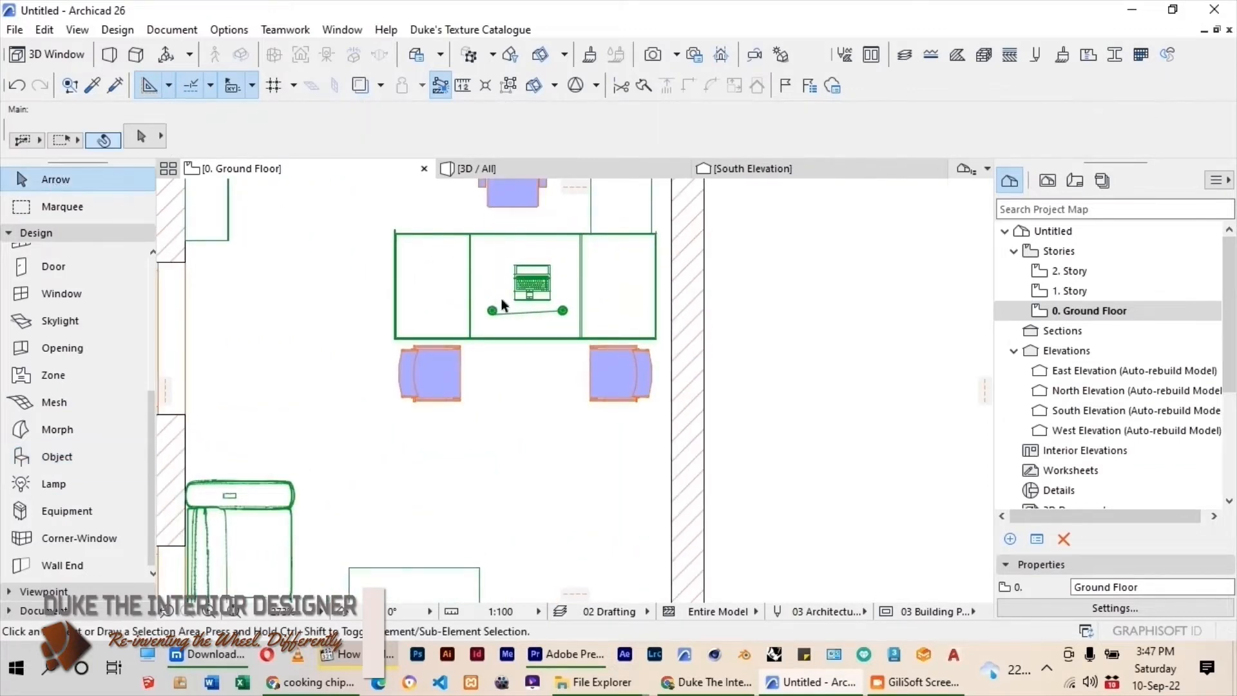
scroll(504, 304, "up", 3)
left_click(555, 265)
scroll(516, 342, "up", 2)
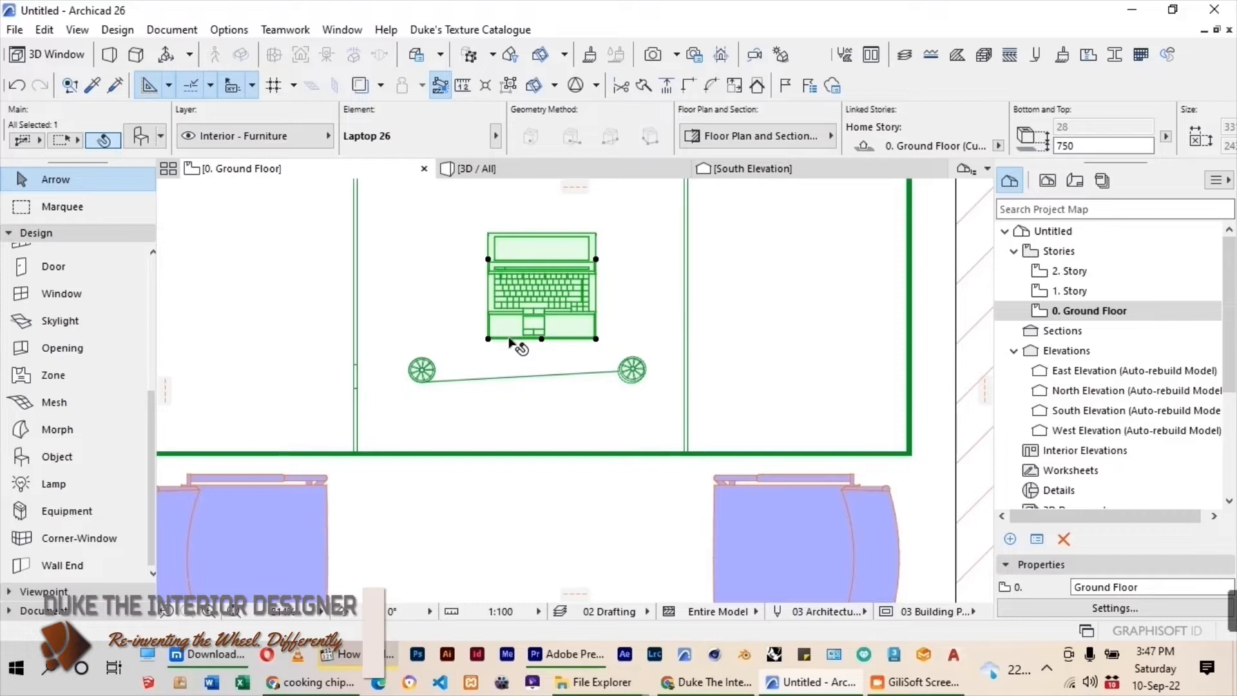
Rotate the laptop to face the desk chair at a slight angle and move it toward the chair's side of the desk.
key("ctrl+e")
left_click(544, 293)
left_click(555, 293)
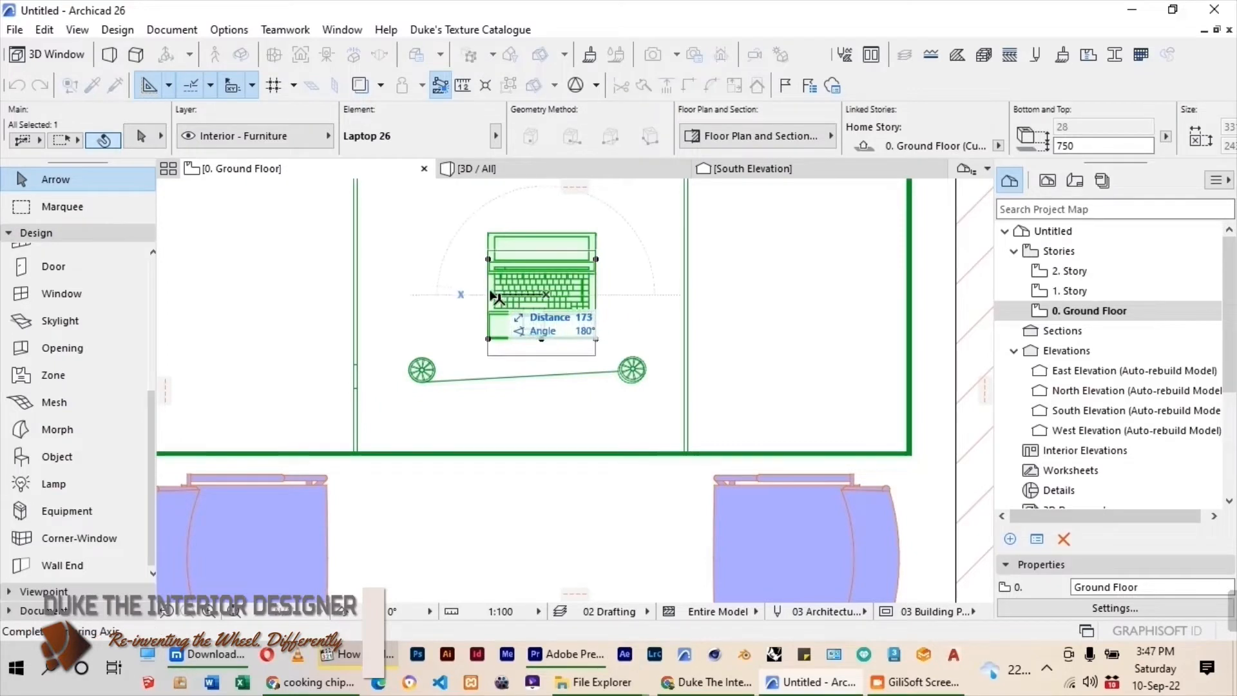
left_click(469, 296)
scroll(494, 407, "down", 3)
key("ctrl+d")
left_click(514, 355)
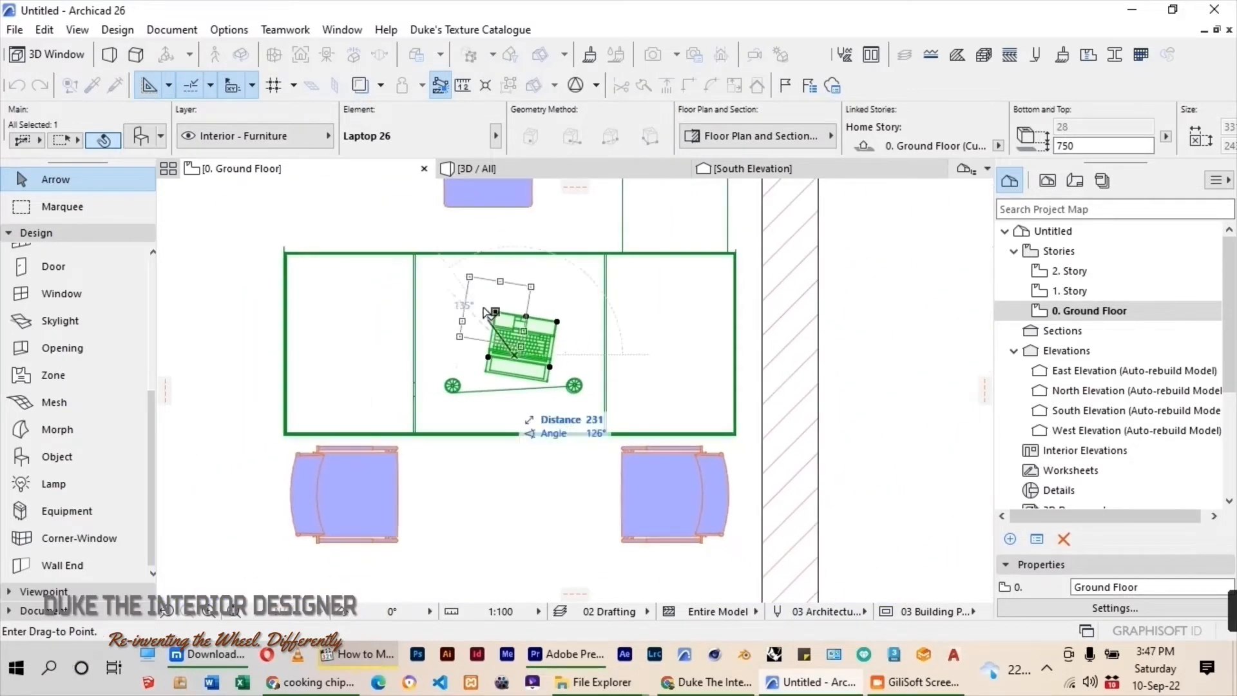
left_click(470, 308)
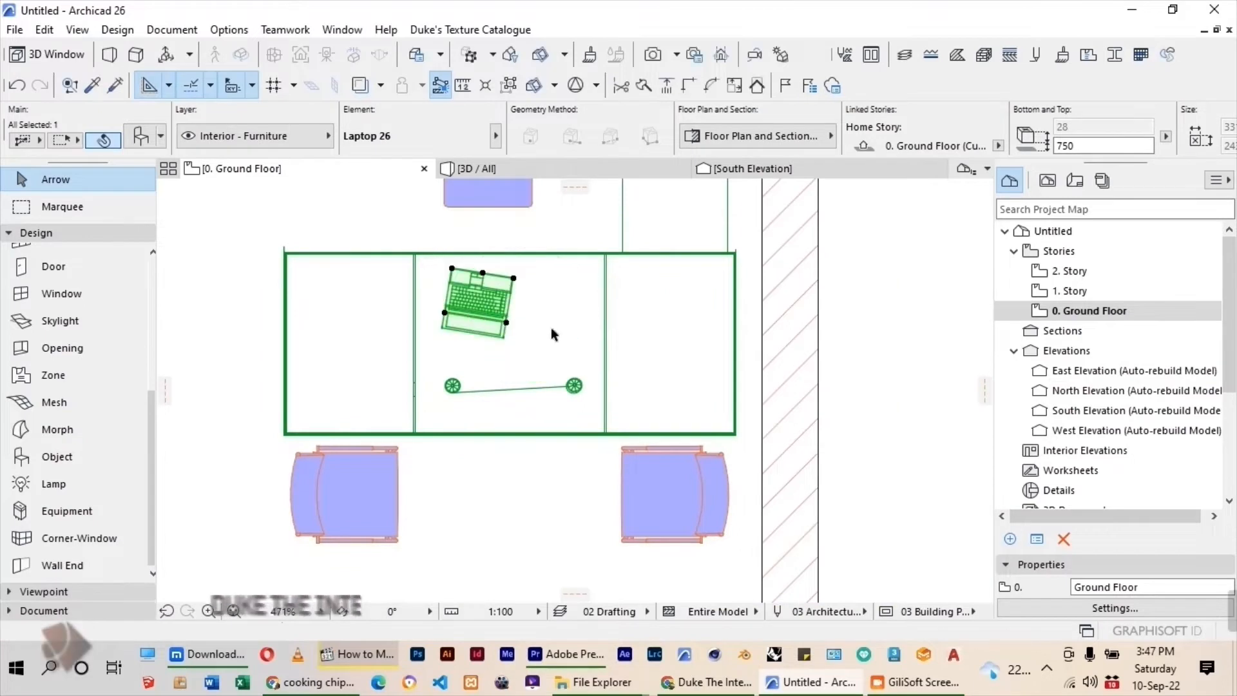
Choose Coat Stand from the Coat Hangers folder as the object to place, with its elevation set to 0.
scroll(615, 357, "down", 4)
scroll(640, 361, "down", 2)
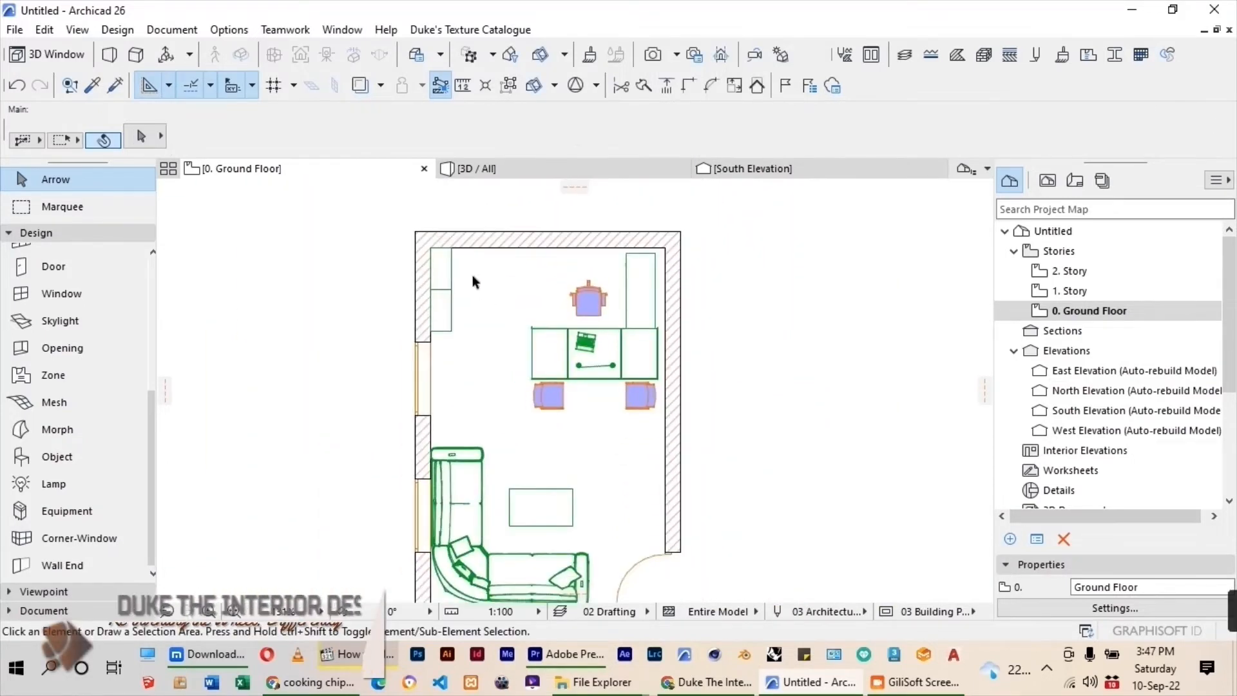
left_click(26, 458)
double_click(25, 462)
scroll(306, 216, "up", 6)
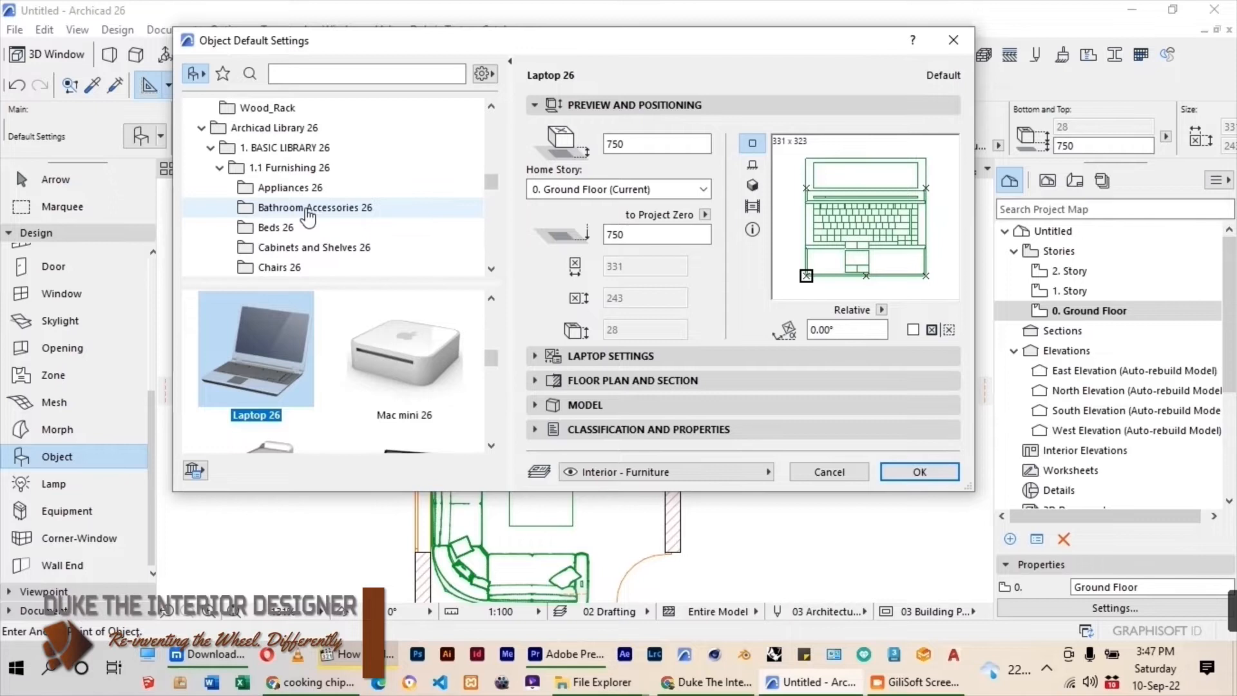
scroll(308, 217, "up", 3)
scroll(308, 219, "up", 3)
scroll(310, 206, "down", 5)
scroll(310, 185, "up", 6)
scroll(310, 185, "up", 1)
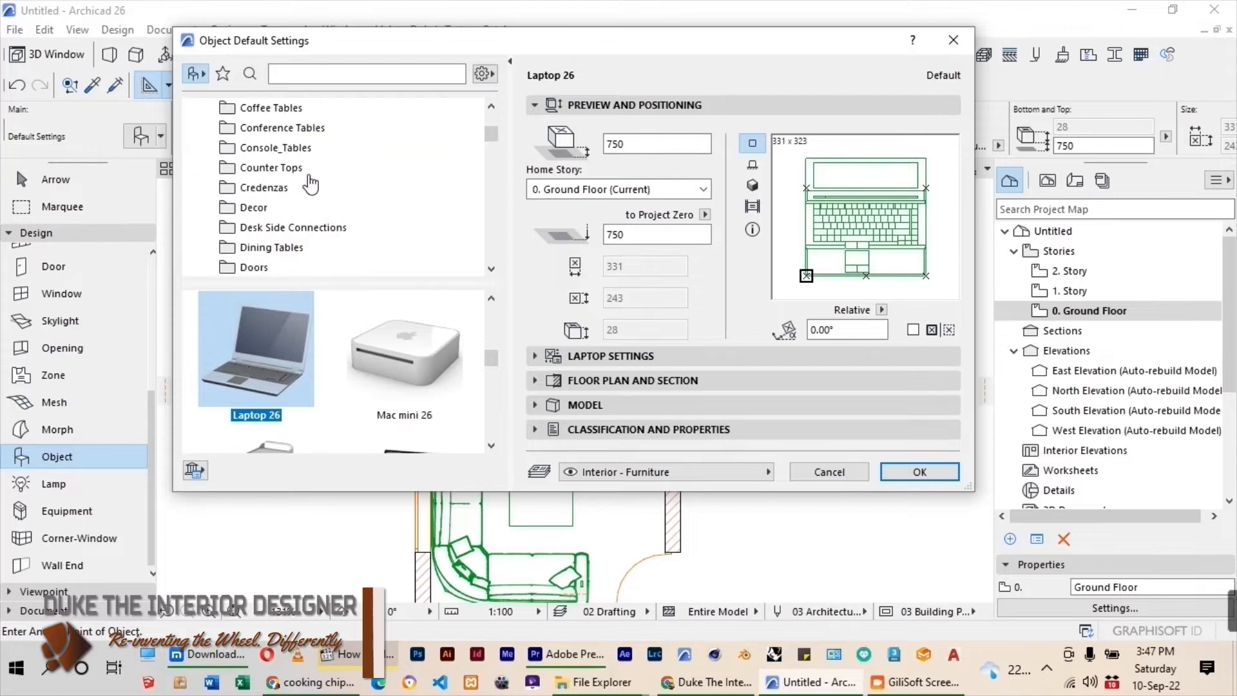
scroll(312, 185, "up", 2)
scroll(311, 185, "down", 1)
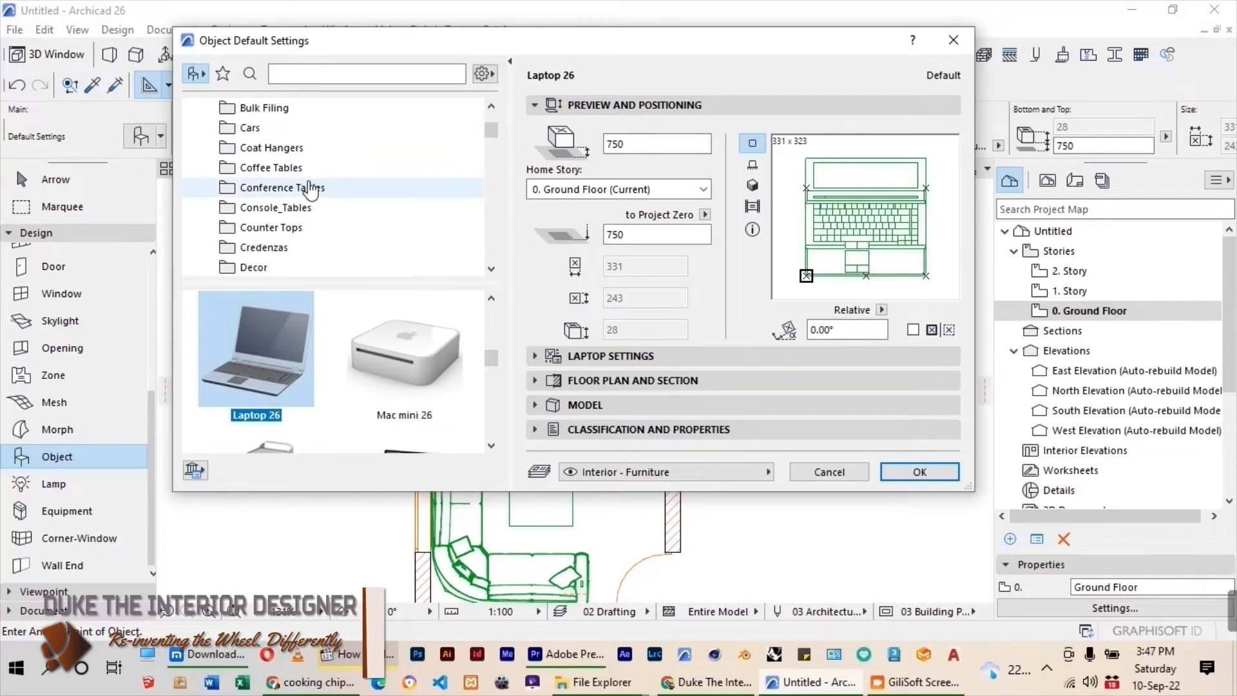
left_click(316, 146)
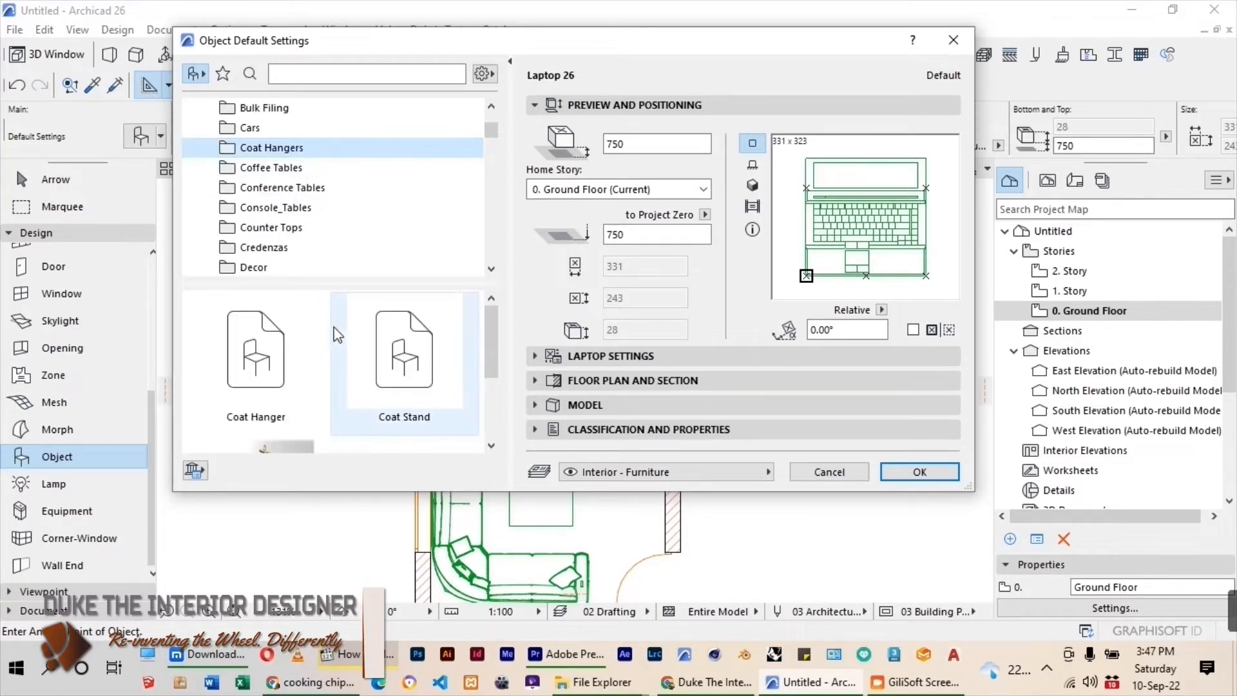
left_click(381, 373)
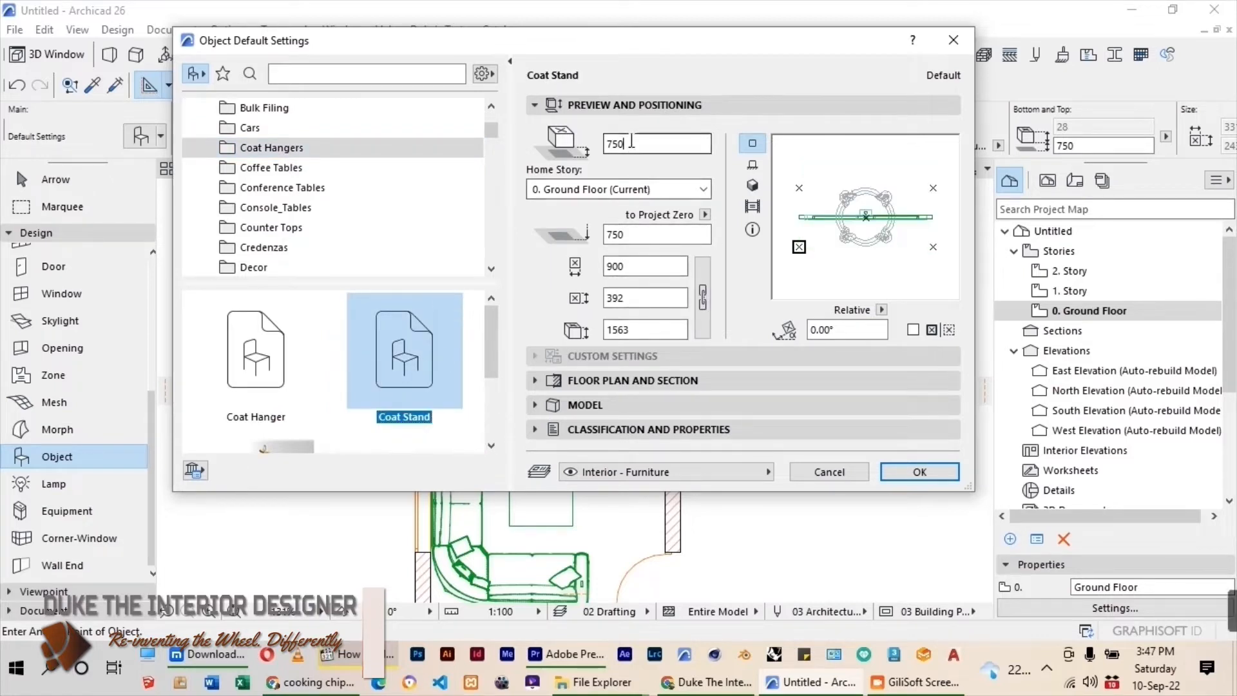
type("0")
key("Return")
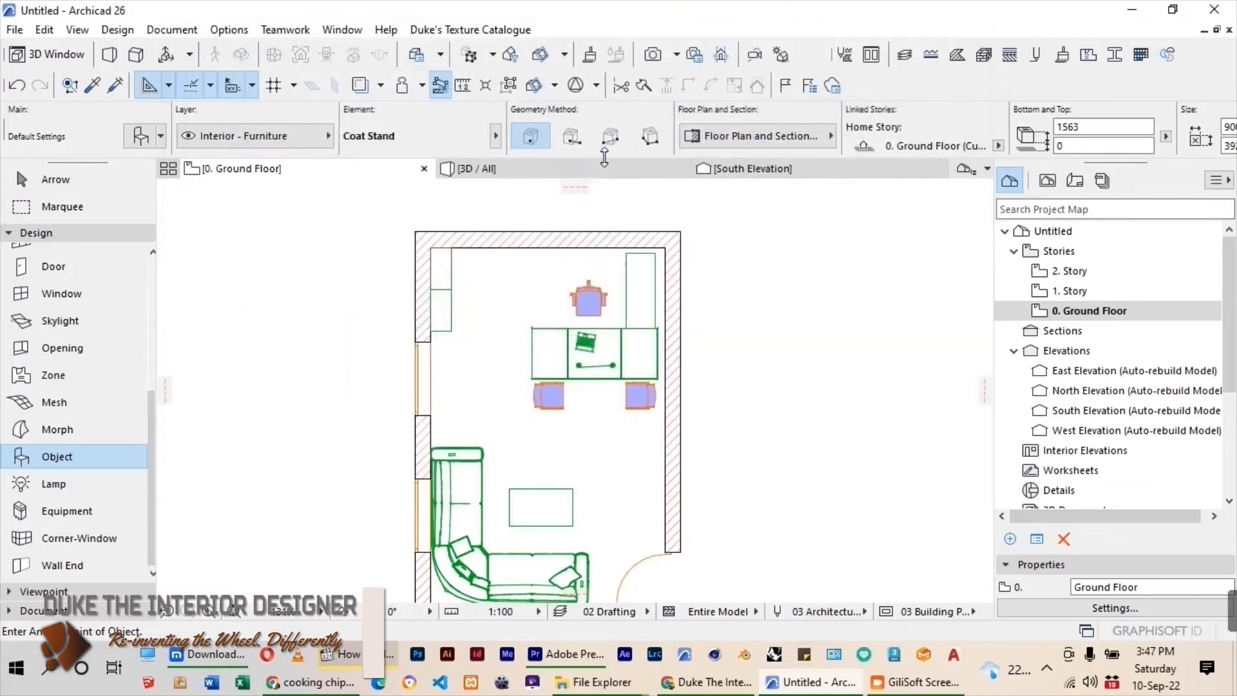
Place the coat stand near the upper wall between the cabinets and desk chair, and shift it slightly away from the wall.
left_click(502, 264)
scroll(501, 263, "up", 3)
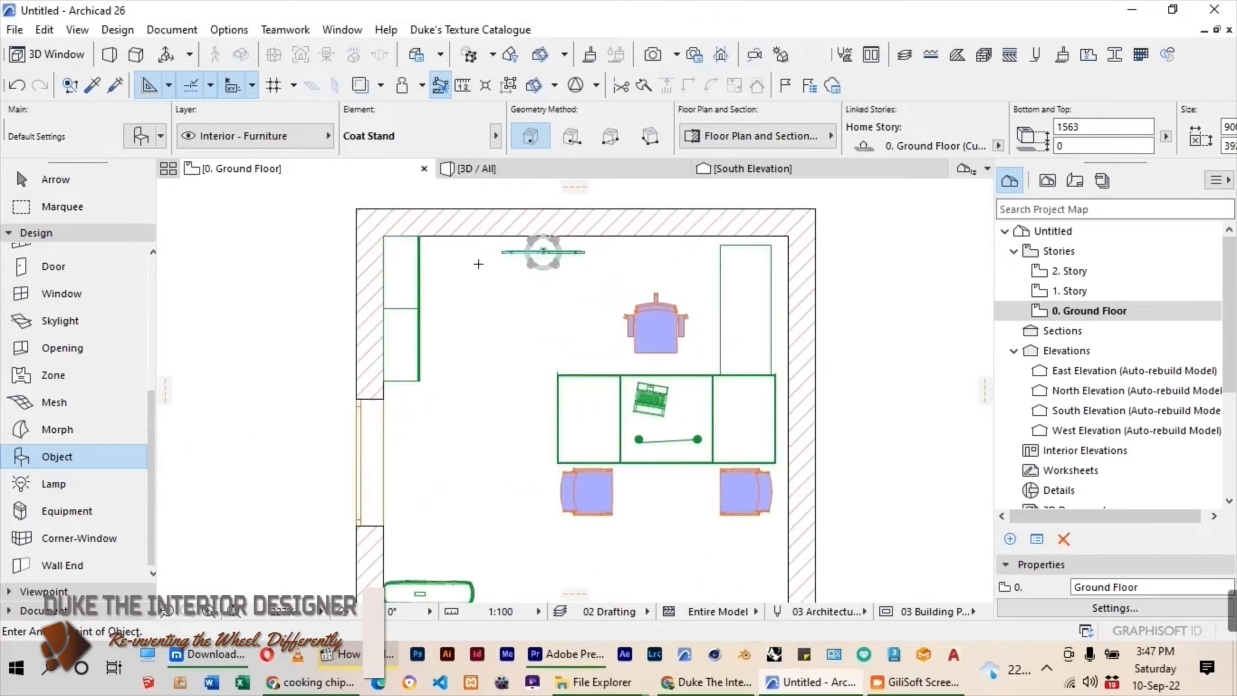
key("Escape")
left_click(544, 256)
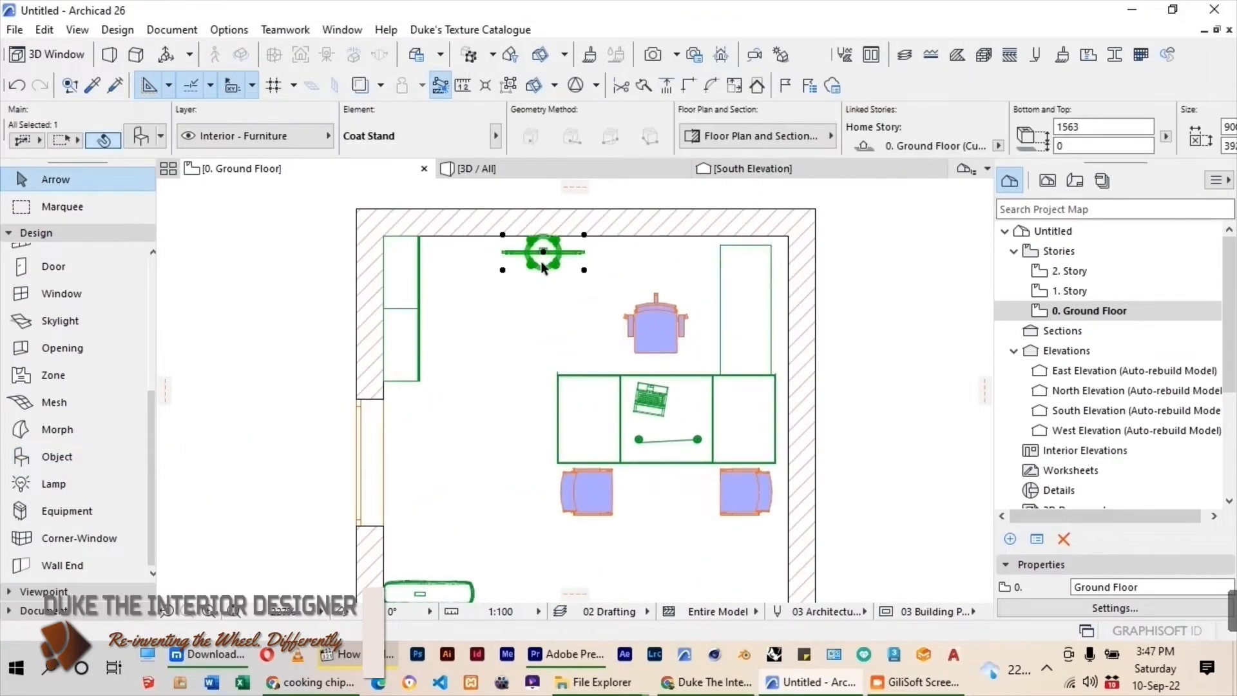
left_click(543, 255)
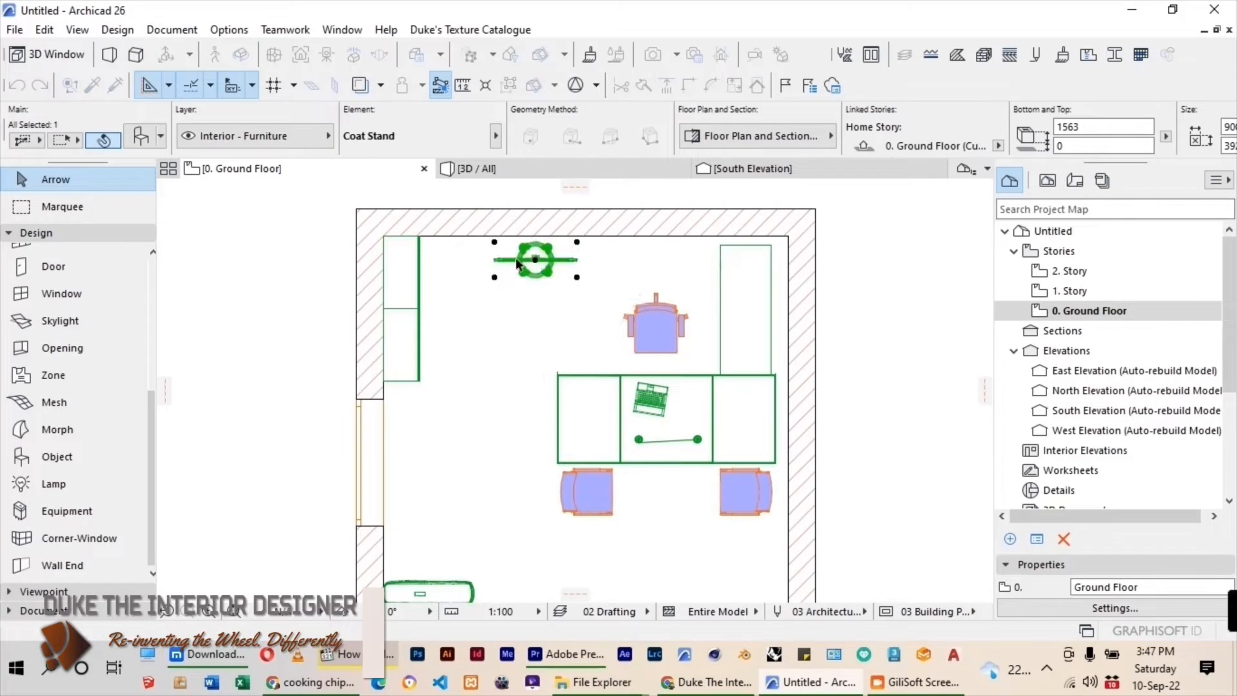
left_click(305, 269)
Choose Bucket_O_Flowers from the Decor folder as the object to place.
scroll(529, 234, "down", 8)
scroll(534, 369, "up", 2)
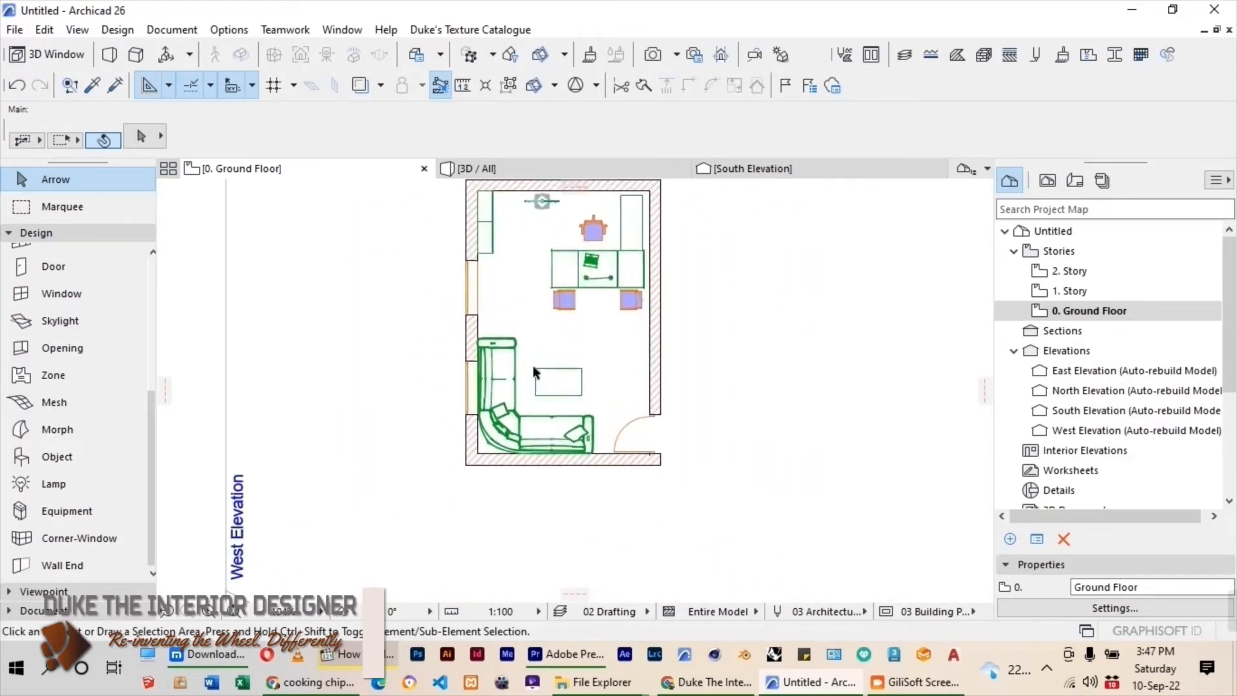
double_click(65, 454)
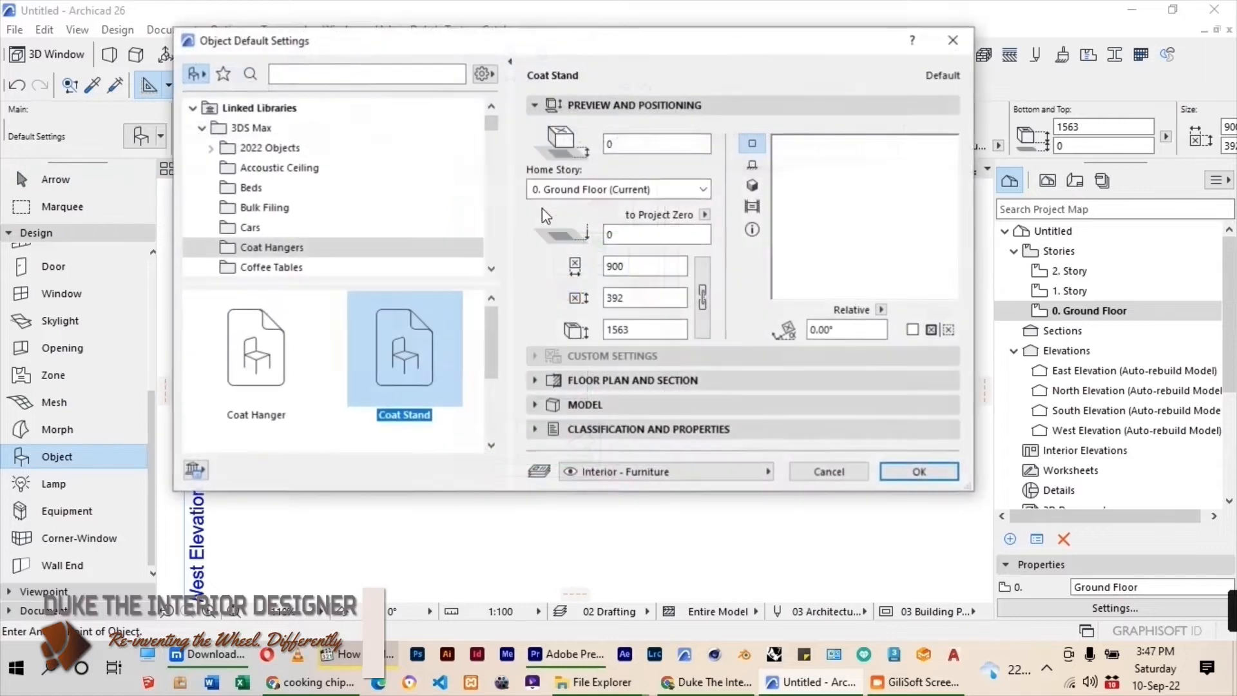
scroll(316, 208, "down", 2)
scroll(316, 208, "down", 1)
left_click(270, 188)
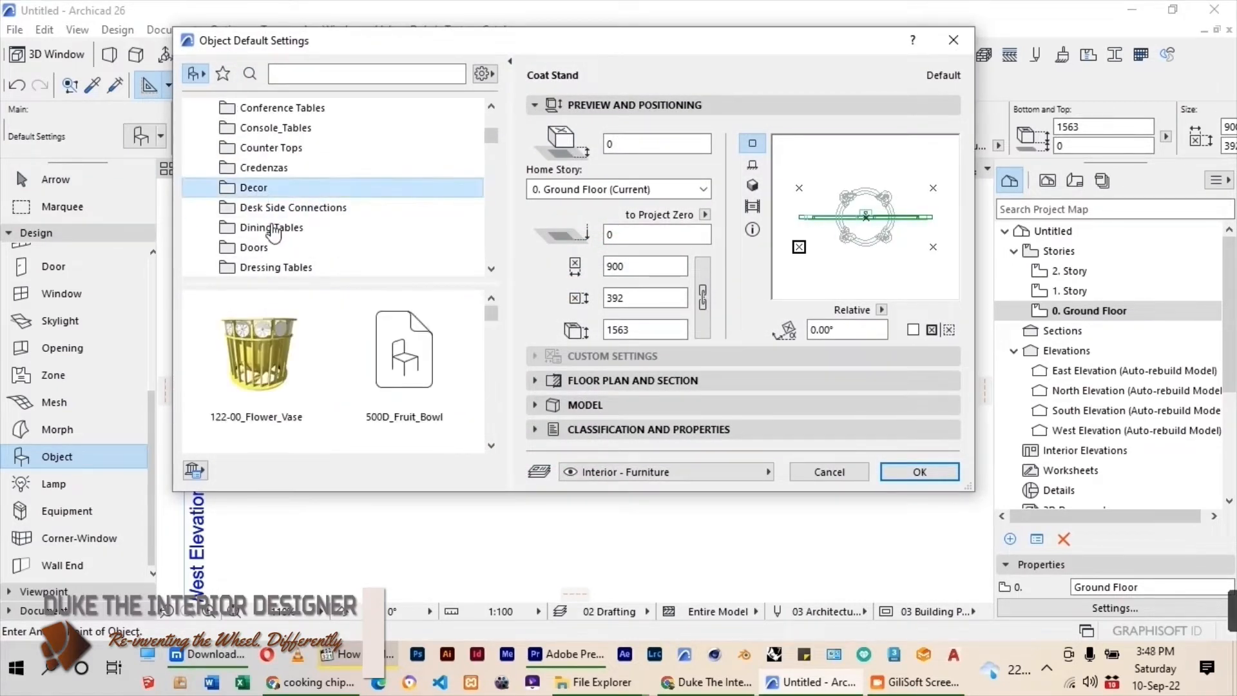
scroll(326, 372, "down", 2)
scroll(325, 372, "down", 2)
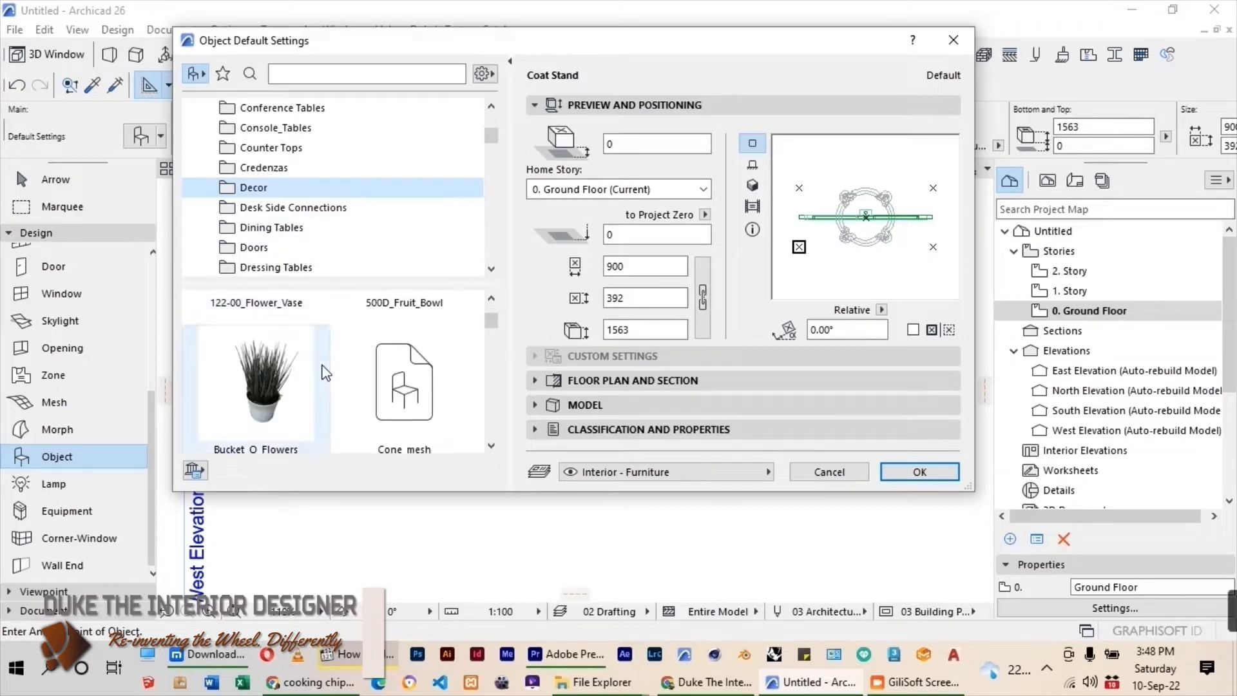
left_click(284, 384)
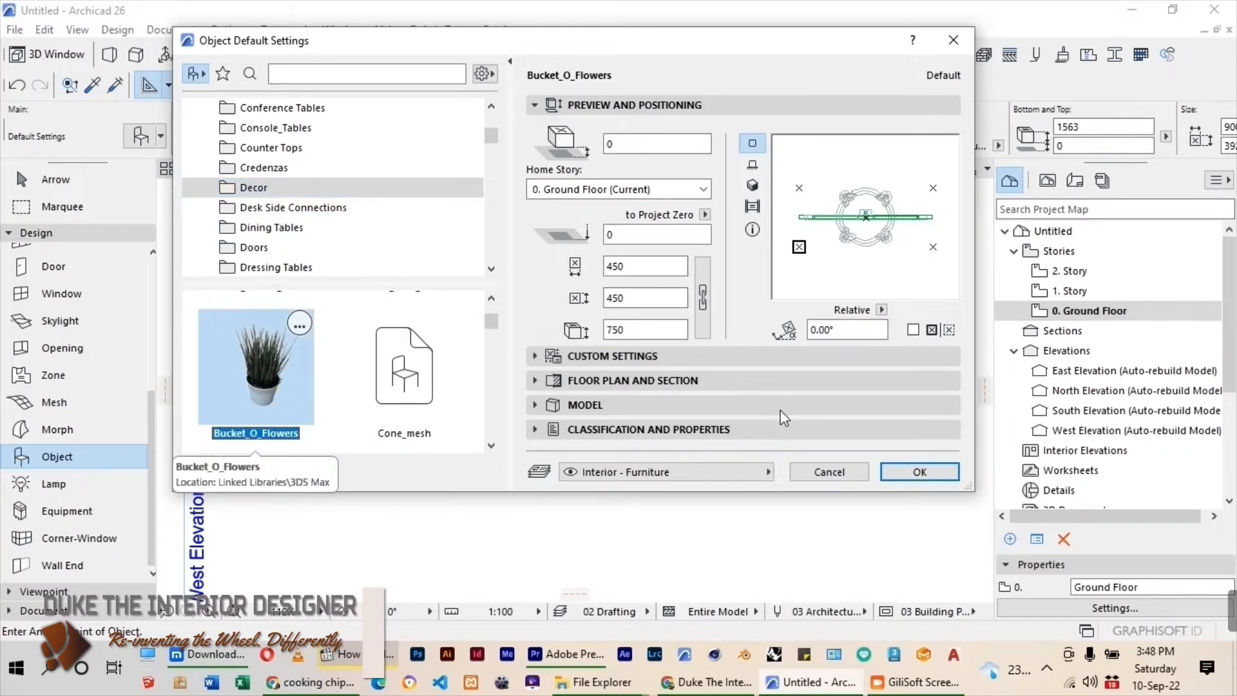
left_click(909, 471)
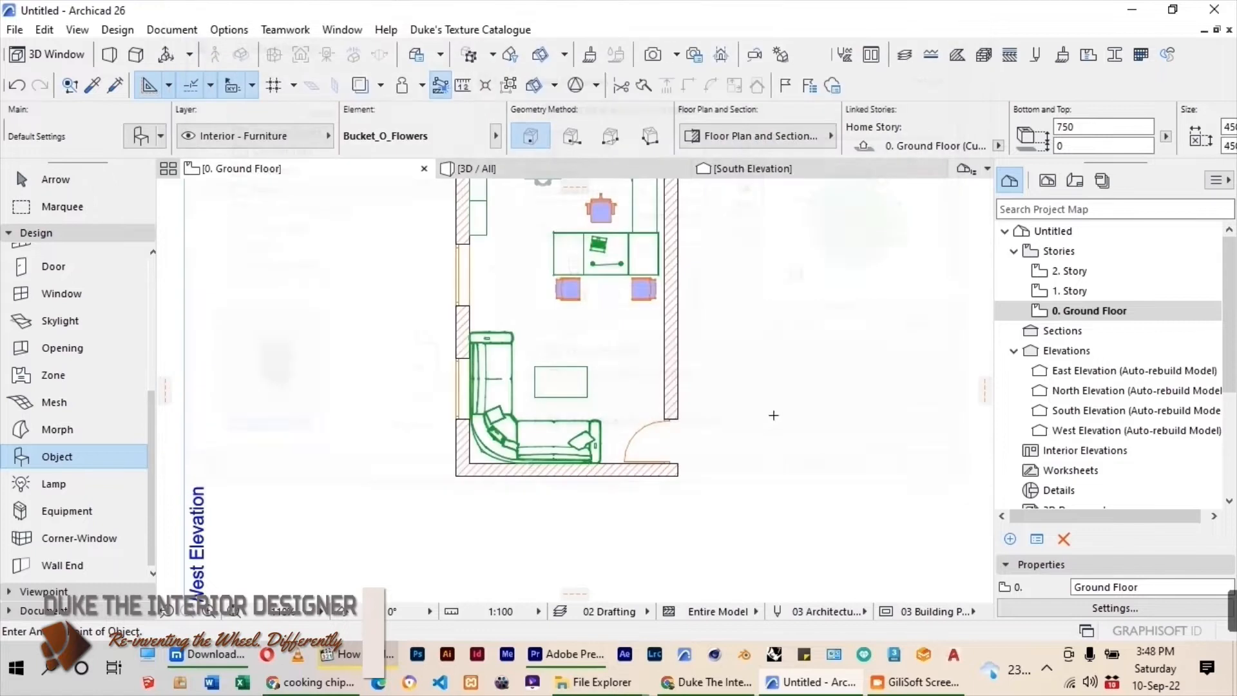
Place the potted plant beside the window wall, just above the sofa's upper armrest, and select it.
scroll(493, 403, "down", 2)
scroll(548, 272, "up", 2)
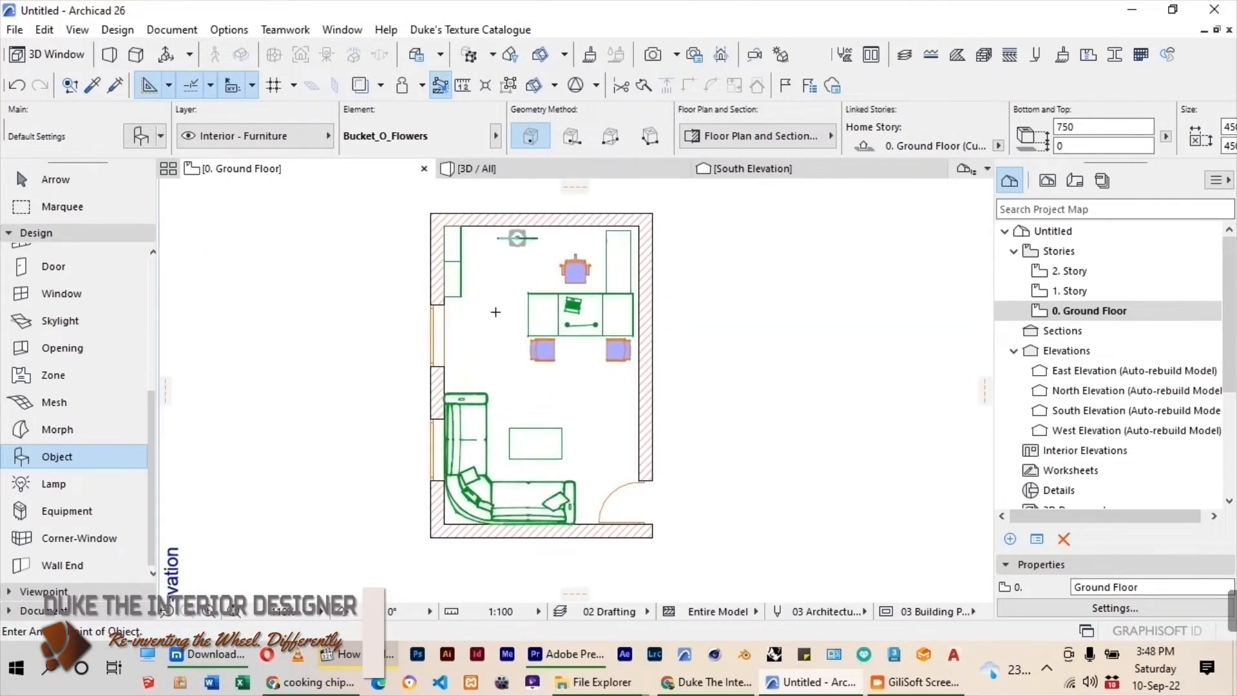
scroll(453, 383, "up", 2)
left_click(470, 379)
scroll(470, 381, "up", 3)
key("Escape")
left_click(473, 354)
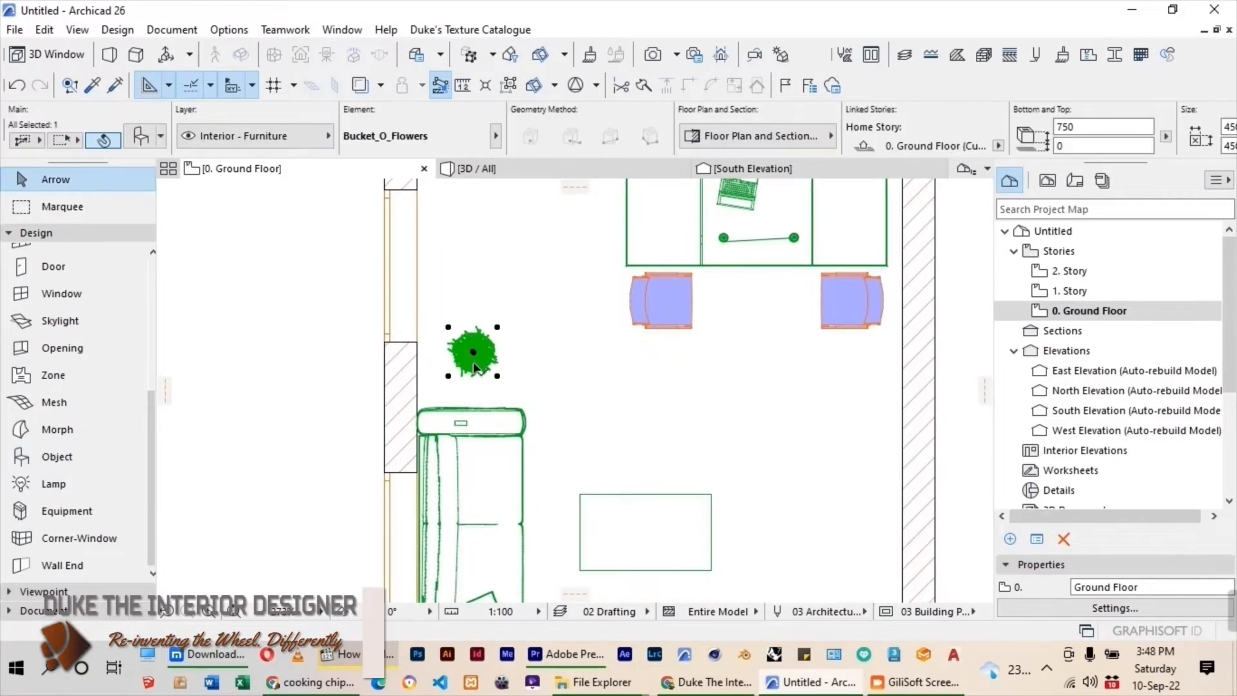
Move the potted plant down and slightly left, close against the sofa's upper armrest.
key("ctrl+d")
left_click(473, 354)
left_click(474, 377)
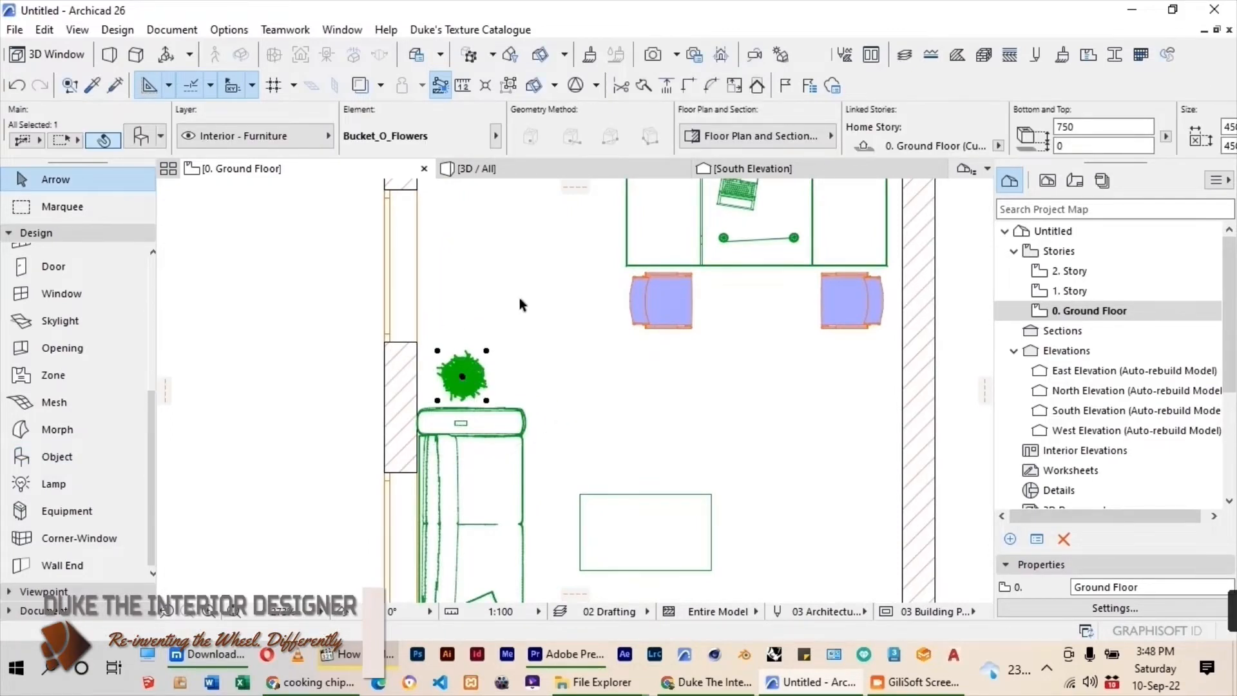
scroll(519, 298, "down", 2)
scroll(520, 298, "down", 2)
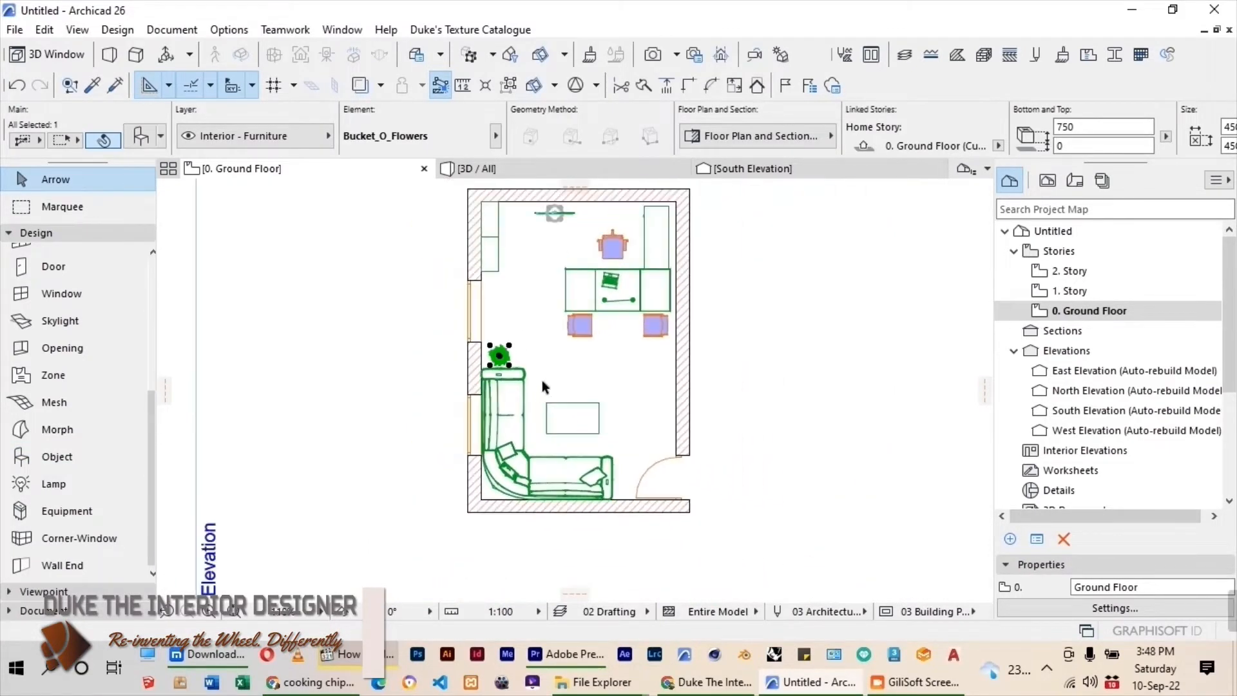
Choose Magazine_Rack_6 from the Magazine Racks folder as the object to place.
left_click(389, 298)
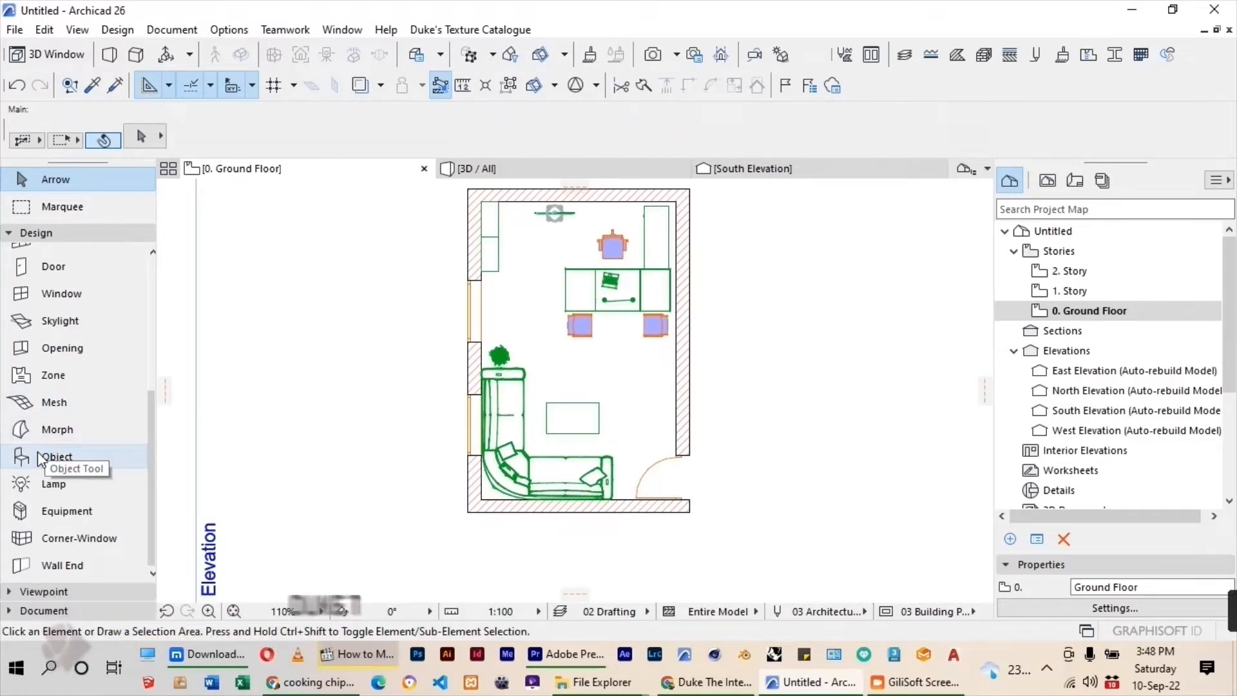
double_click(103, 457)
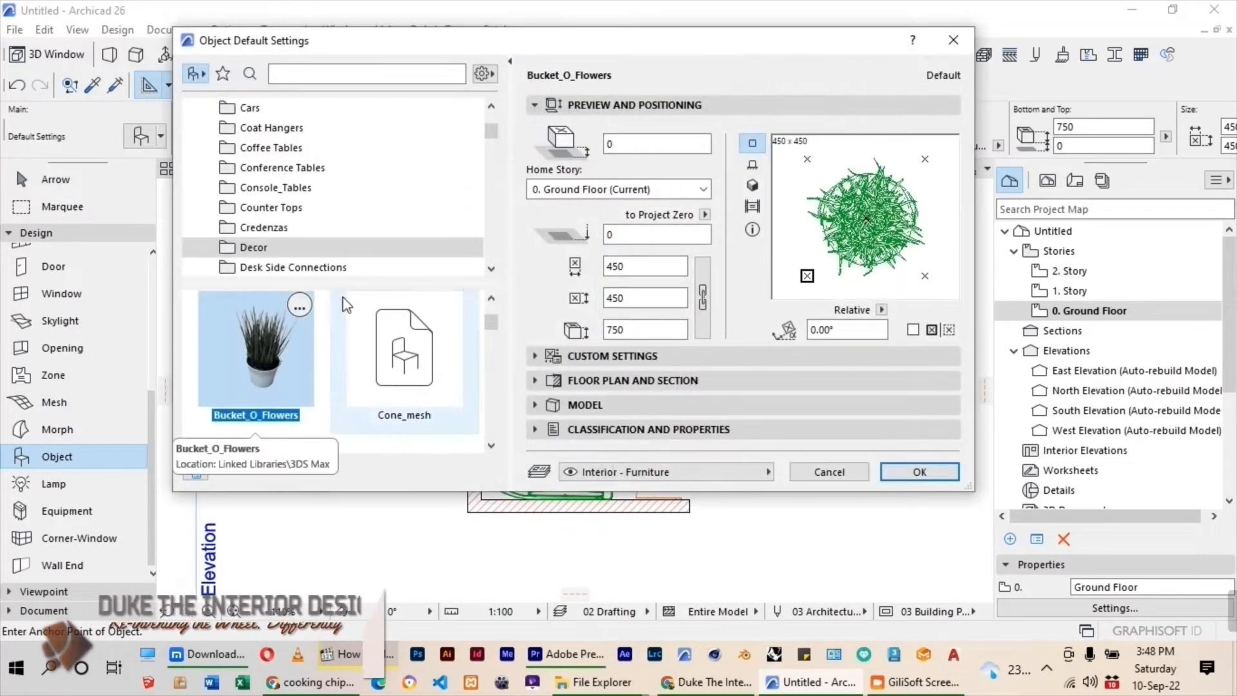
scroll(306, 208, "down", 1)
scroll(306, 208, "down", 5)
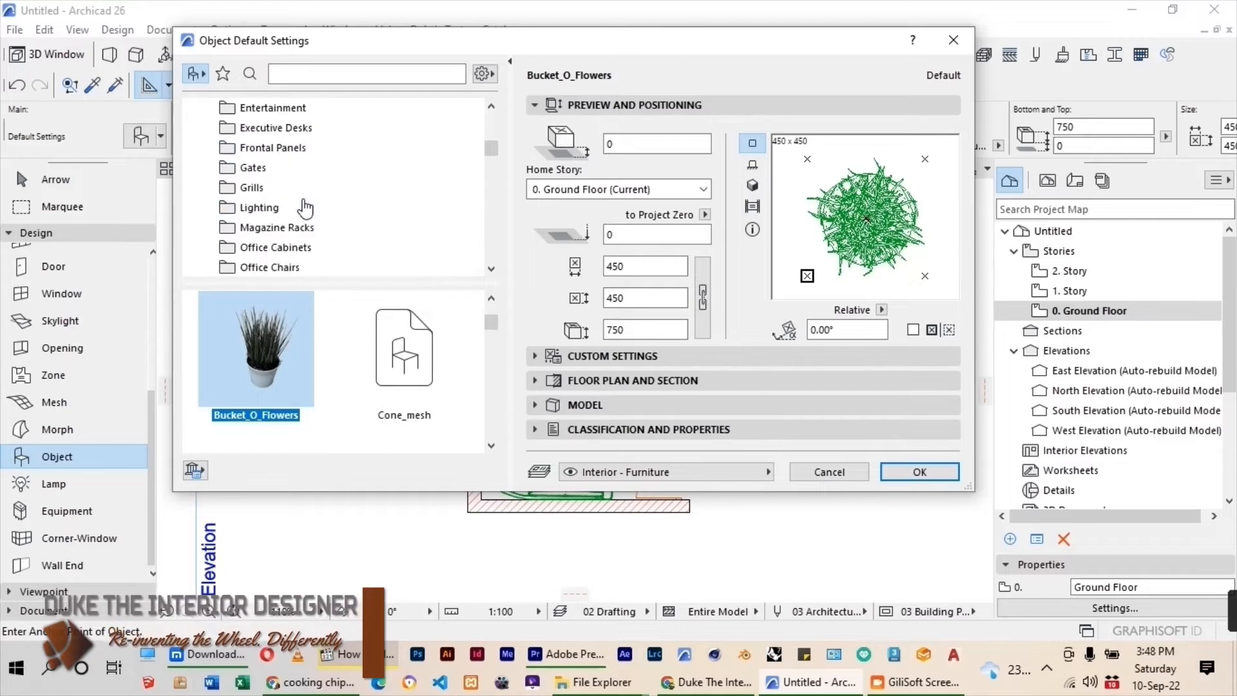
left_click(294, 108)
scroll(348, 386, "down", 2)
scroll(335, 381, "down", 2)
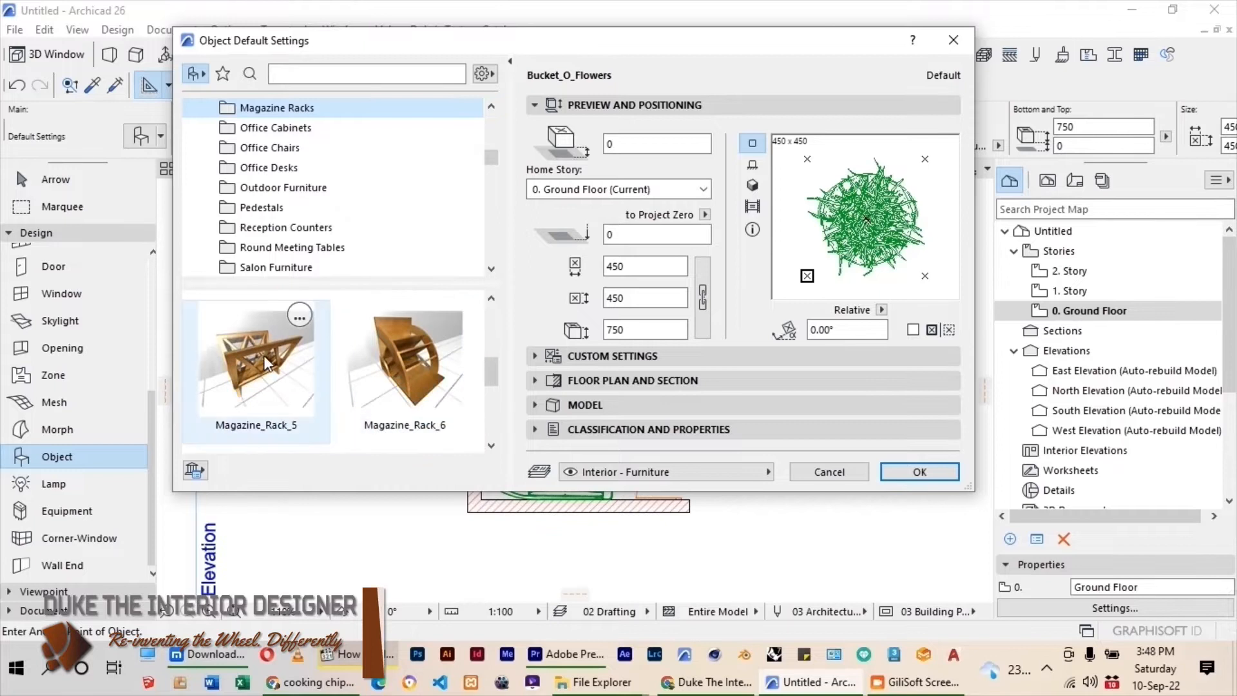
left_click(401, 357)
left_click(913, 474)
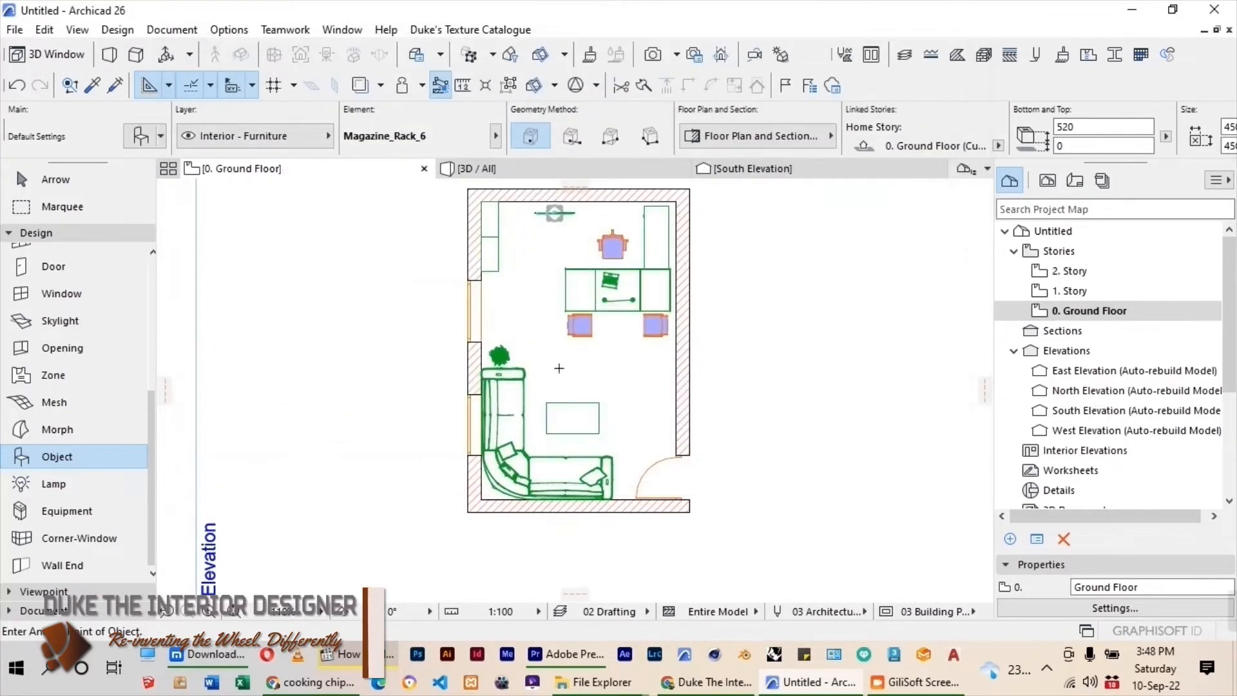
Place the magazine rack in the open floor between the left visitor chair and the coffee table, and rotate it a quarter turn.
scroll(578, 355, "up", 2)
key("Escape")
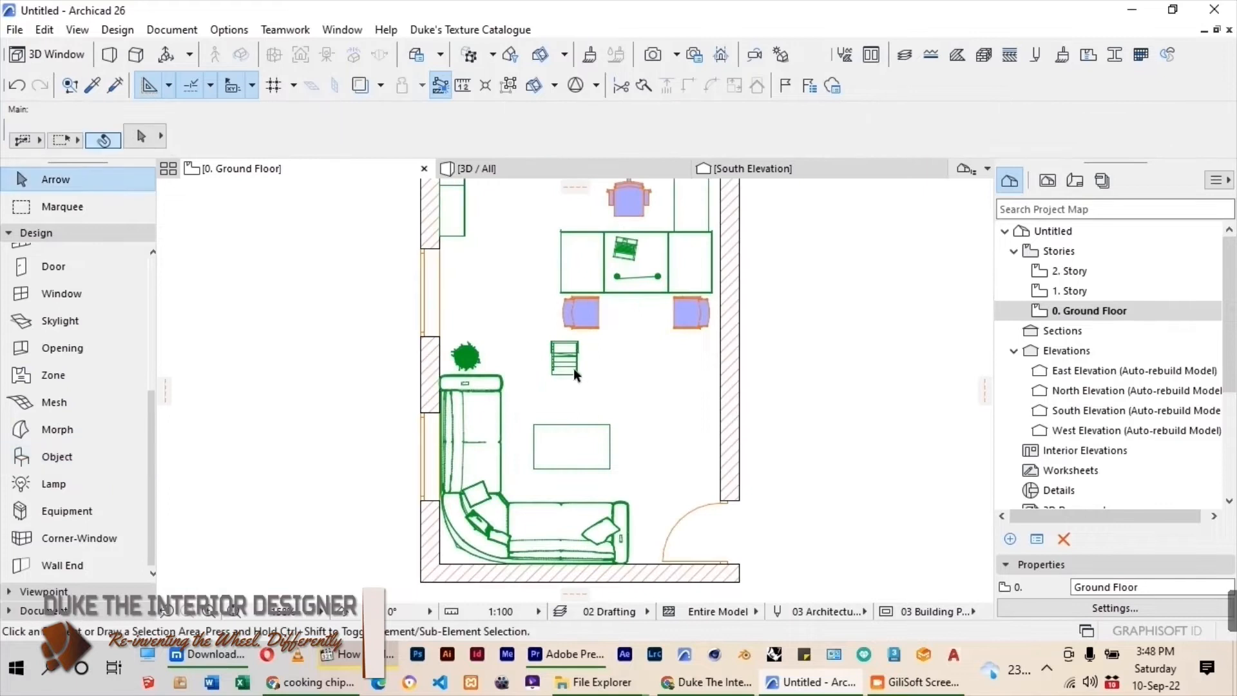
key("ctrl+e")
left_click(580, 391)
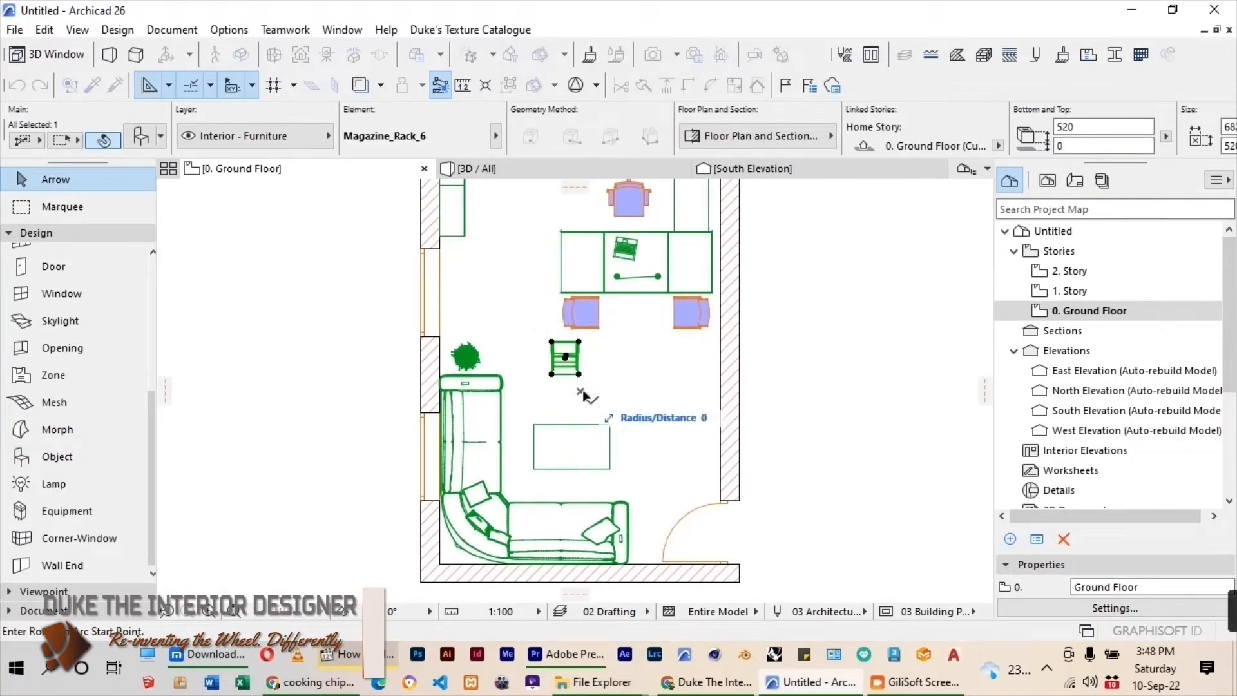
left_click(586, 435)
Move the magazine rack directly beside the potted plant, above the sofa's upper armrest.
key("ctrl+d")
left_click(616, 377)
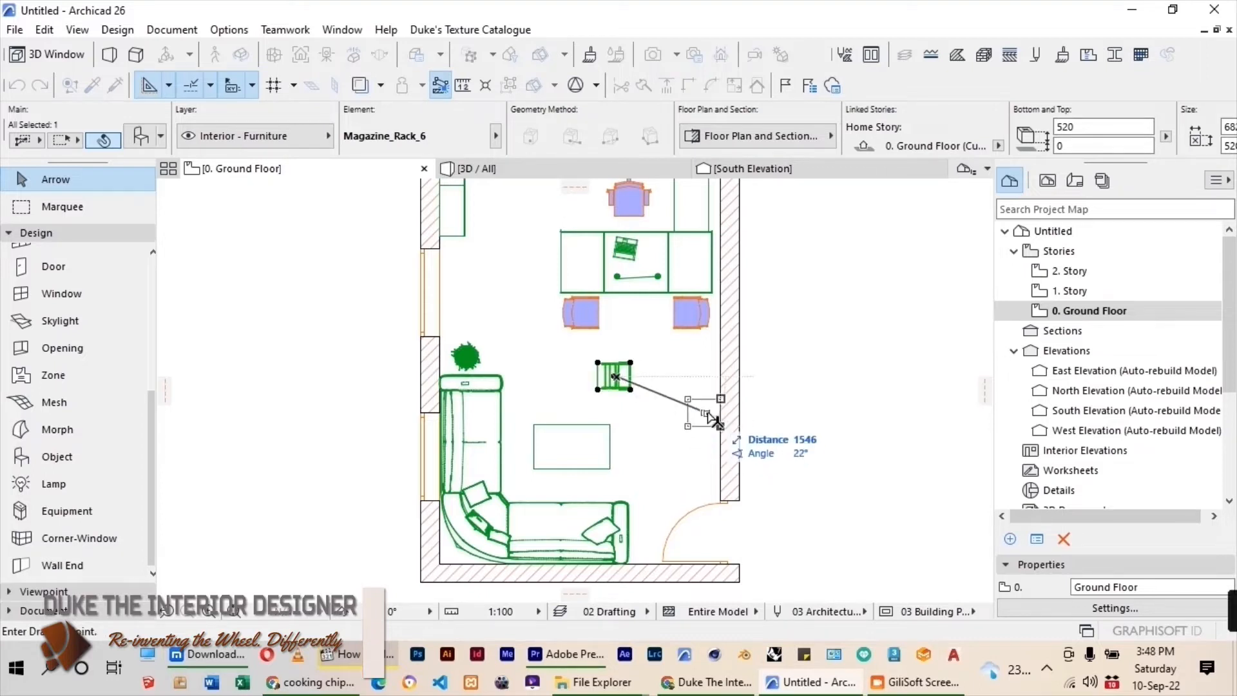
scroll(652, 536, "up", 2)
scroll(638, 537, "down", 2)
scroll(510, 356, "up", 2)
left_click(477, 369)
Move the potted plant across the room against the wall opposite the sofa, between the desk chairs and the door.
left_click(434, 370)
key("ctrl+d")
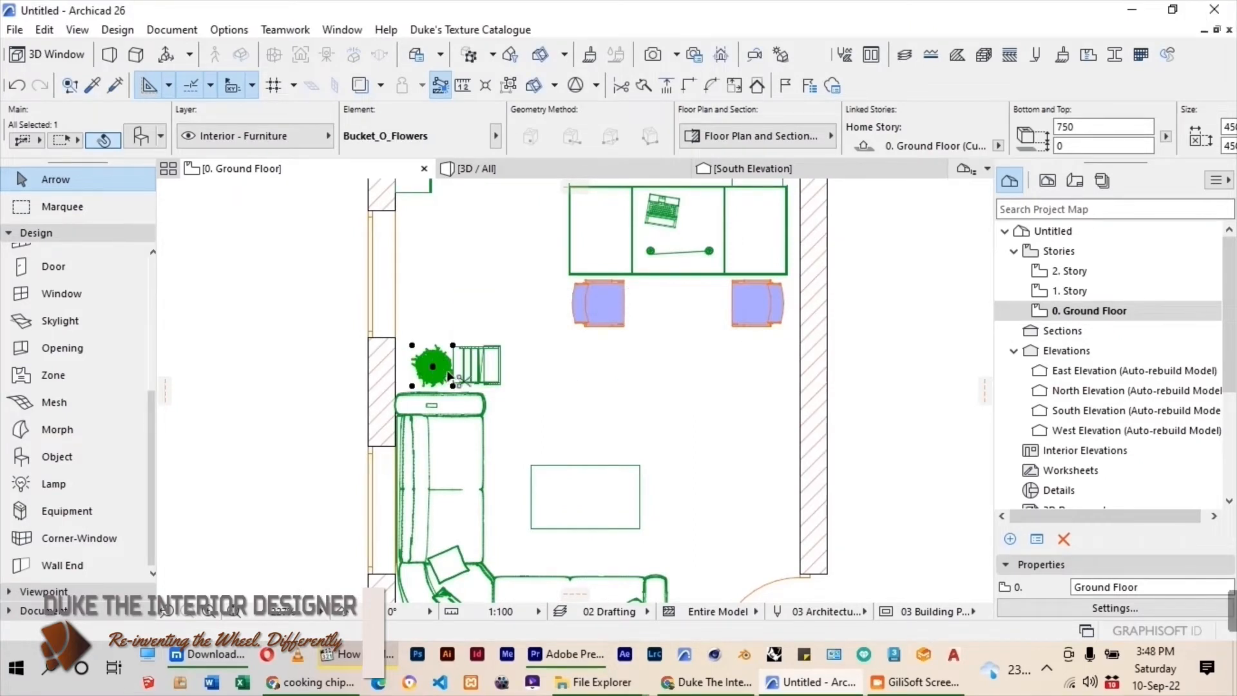
left_click(432, 367)
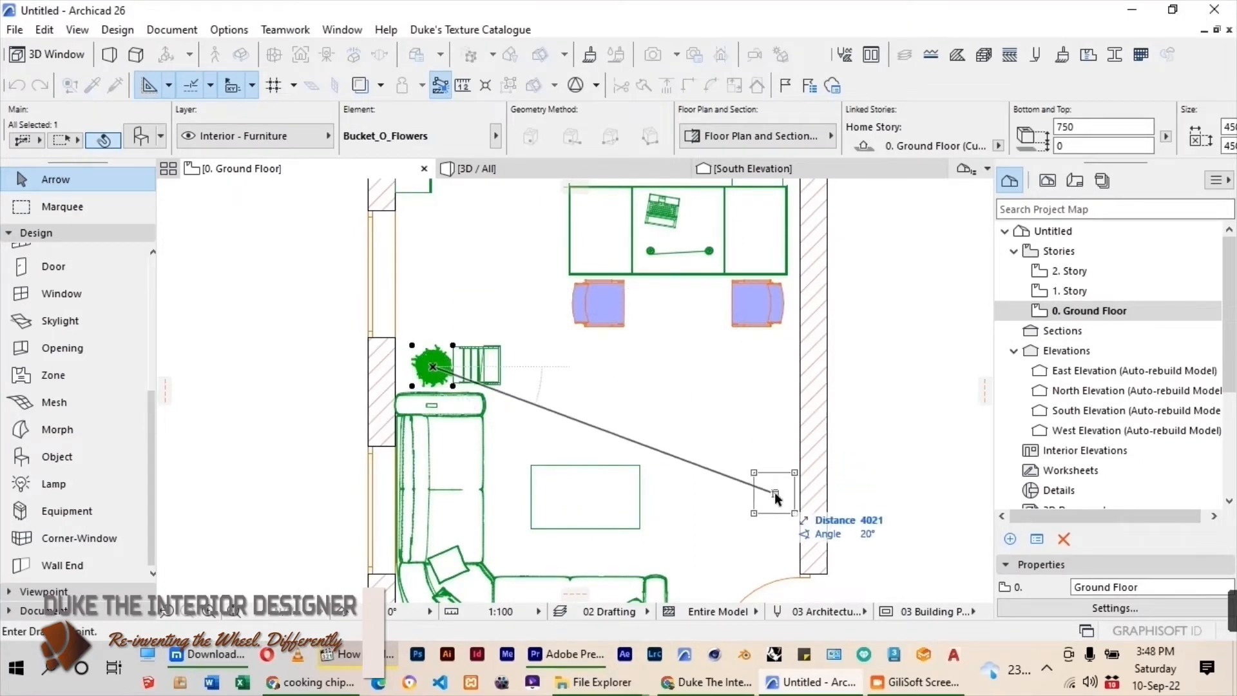
left_click(780, 438)
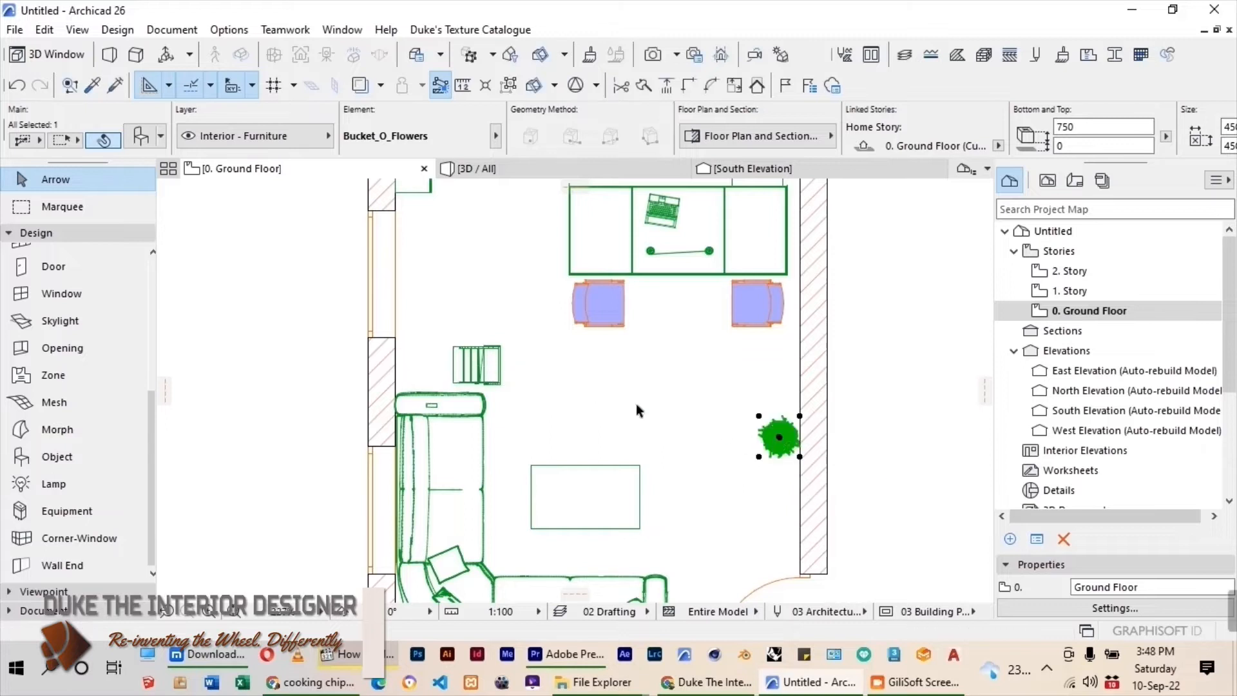
left_click(636, 404)
Mirror the magazine rack about a vertical axis and move it against the window wall above the sofa's upper armrest.
left_click(475, 365)
scroll(477, 369, "up", 5)
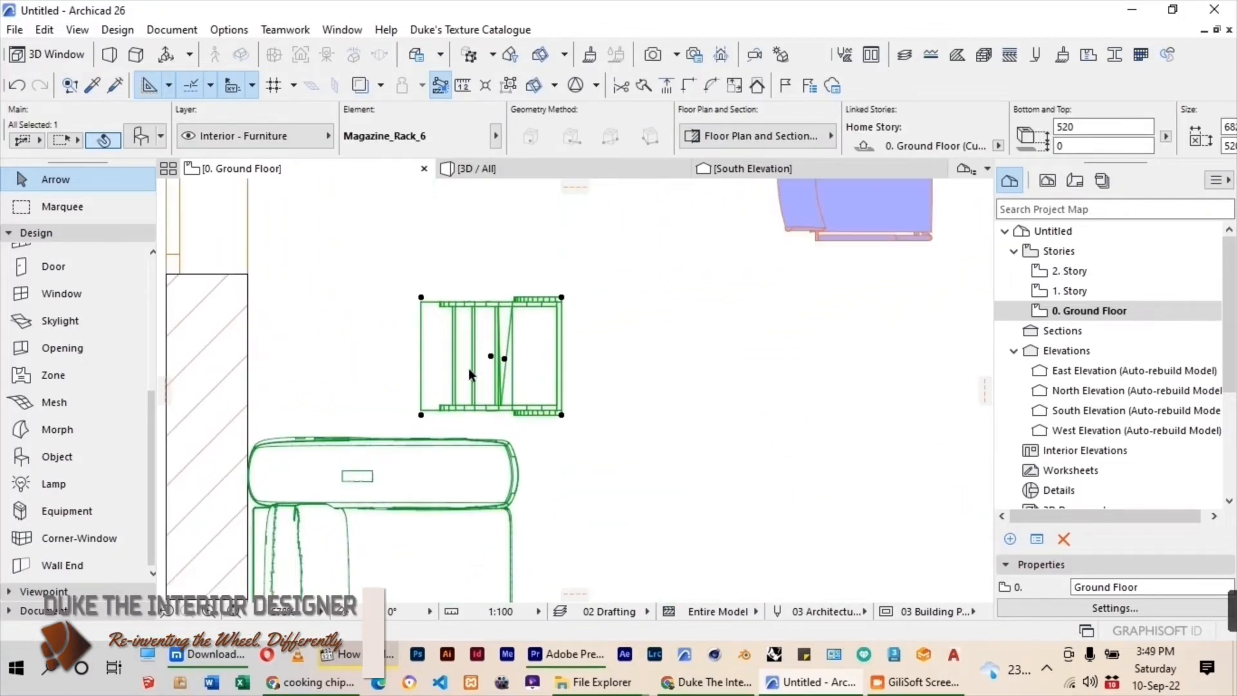
key("ctrl+m")
left_click(480, 360)
left_click(480, 391)
key("ctrl+d")
left_click(471, 356)
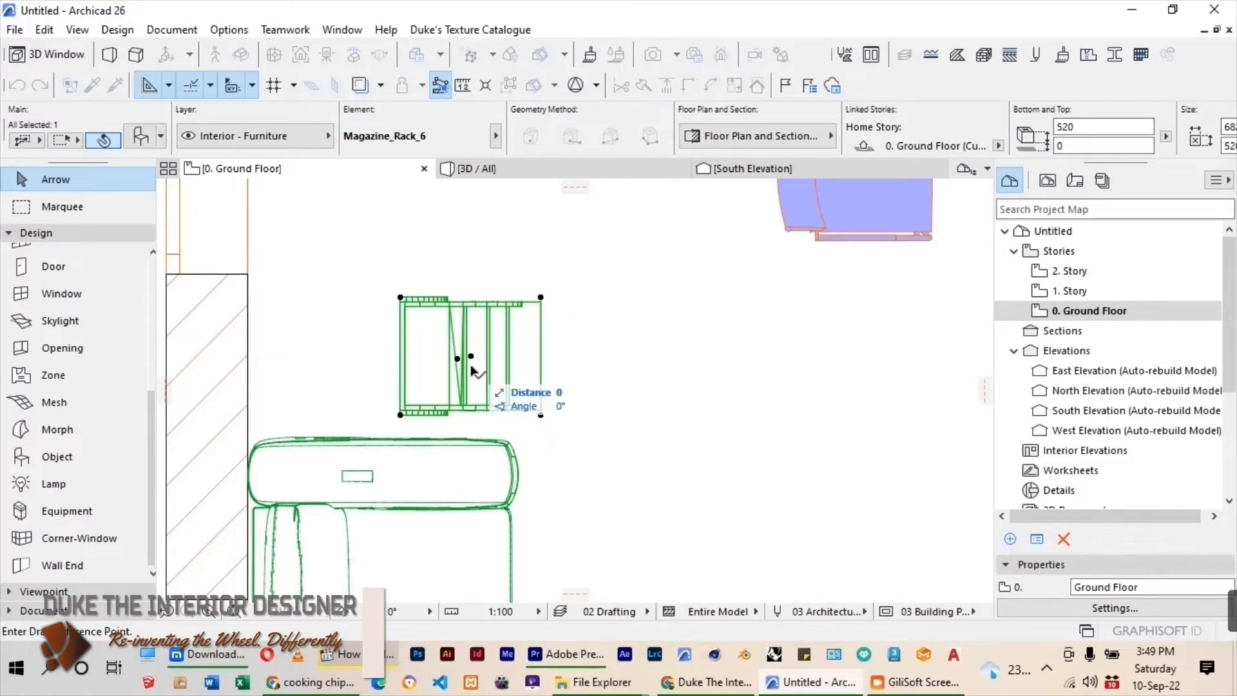
left_click(328, 369)
scroll(515, 348, "down", 7)
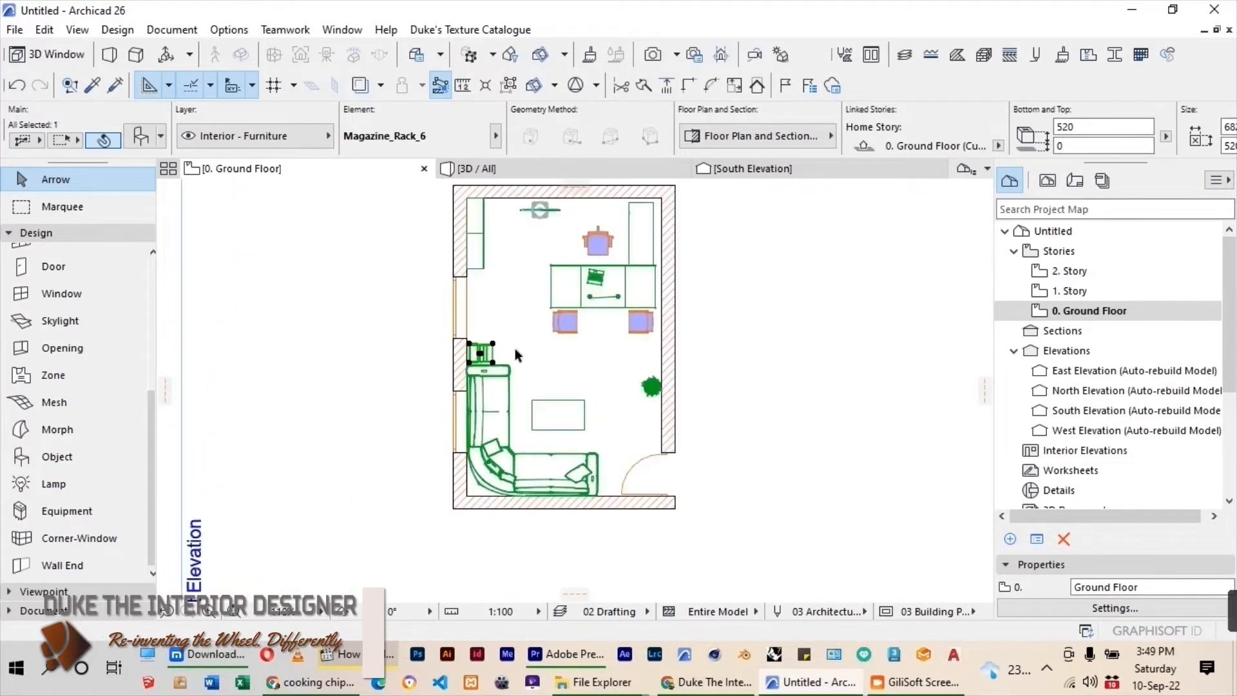
Replace the selected magazine rack with Venetian Blind 26 from the Decoration 26 folder.
double_click(45, 455)
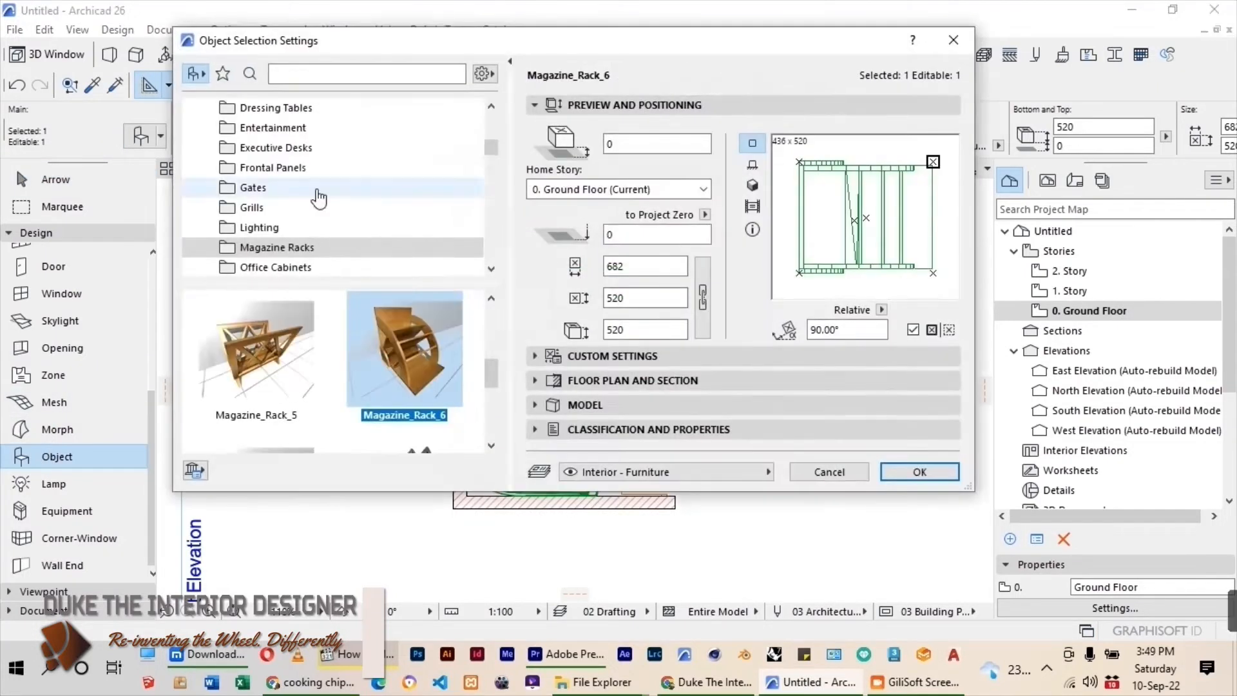
scroll(317, 194, "up", 3)
scroll(315, 205, "down", 15)
scroll(316, 205, "down", 8)
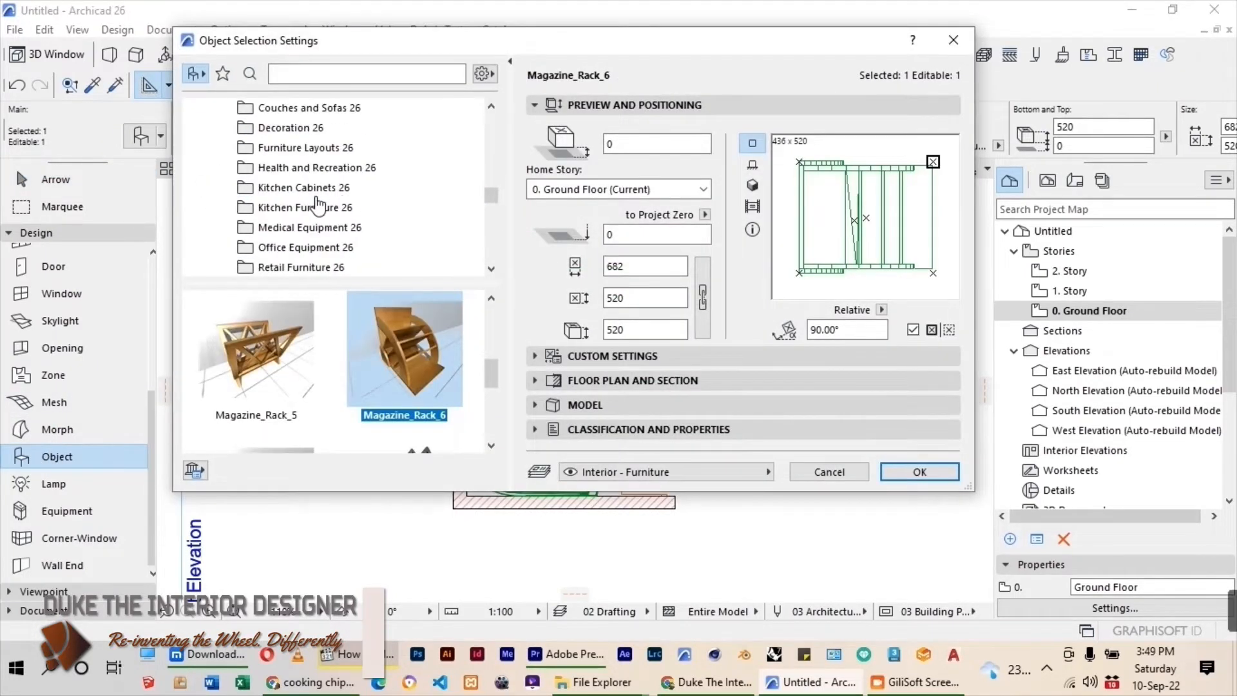
scroll(316, 205, "up", 6)
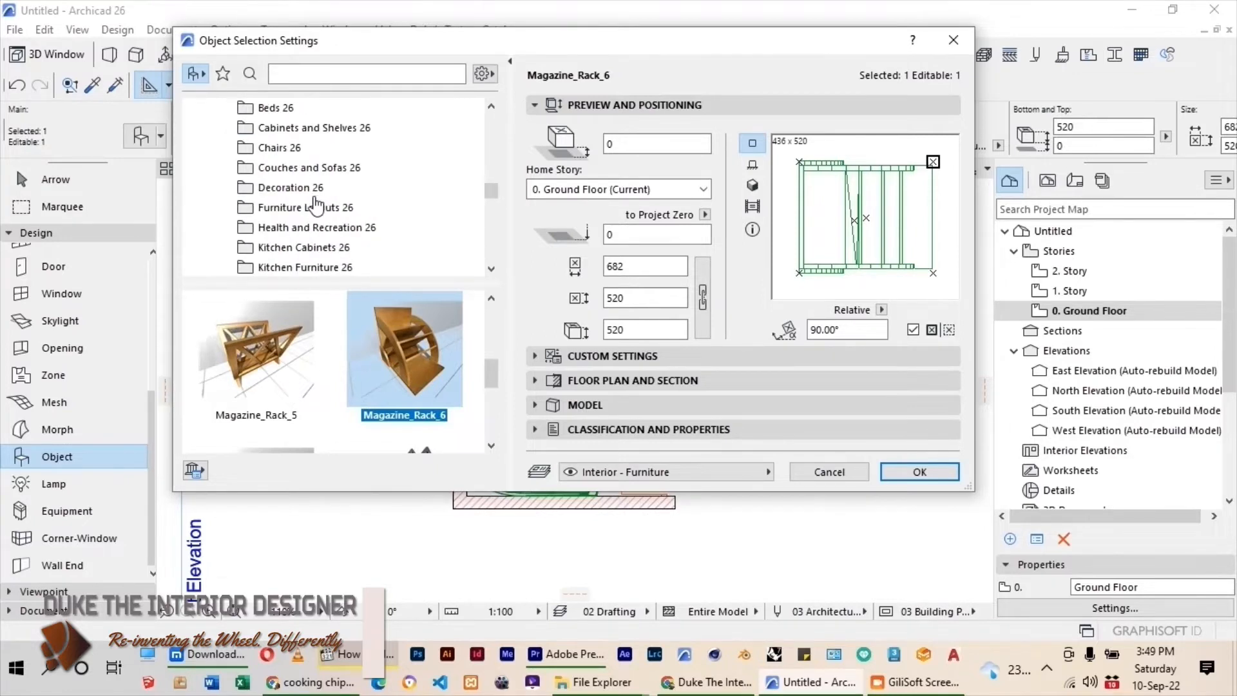
scroll(312, 190, "up", 3)
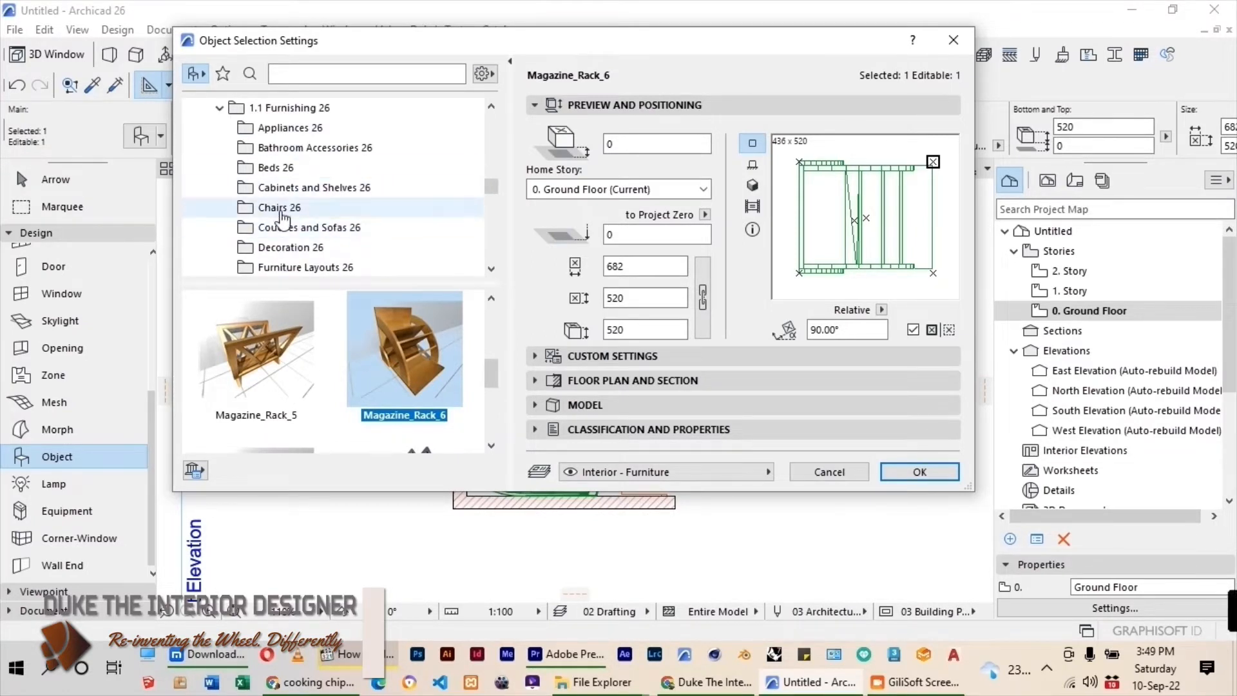
left_click(288, 247)
scroll(326, 371, "down", 1)
scroll(324, 383, "down", 3)
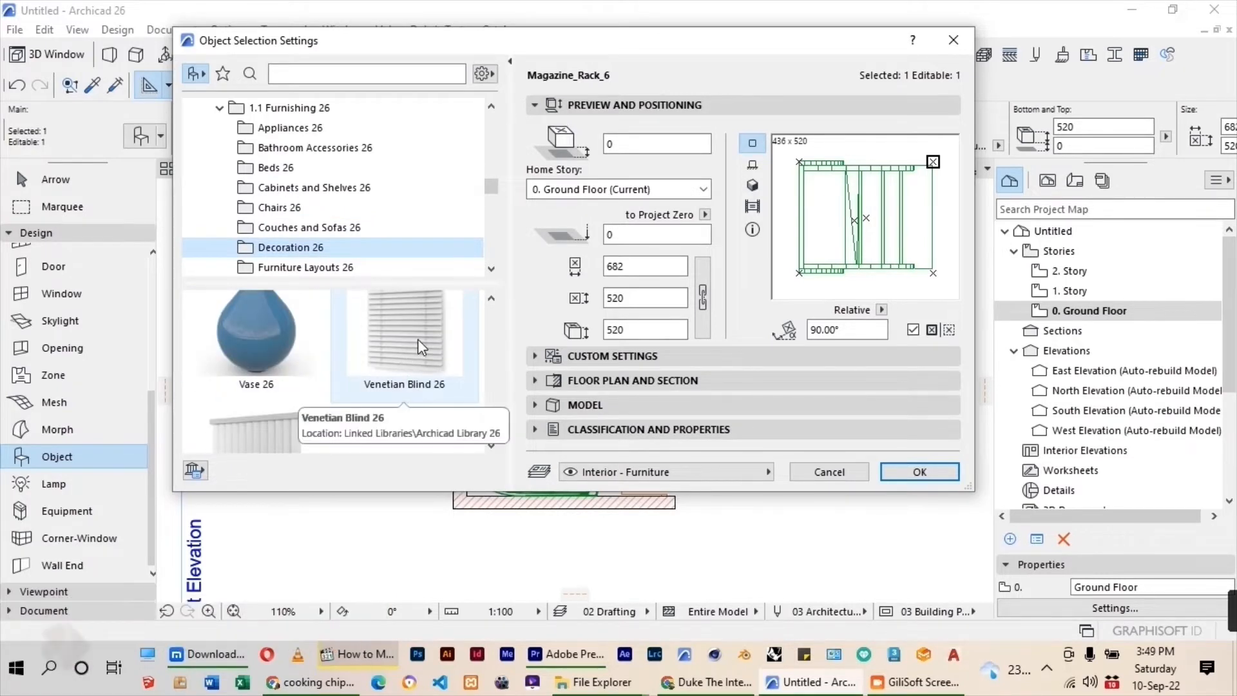
left_click(418, 339)
left_click(896, 475)
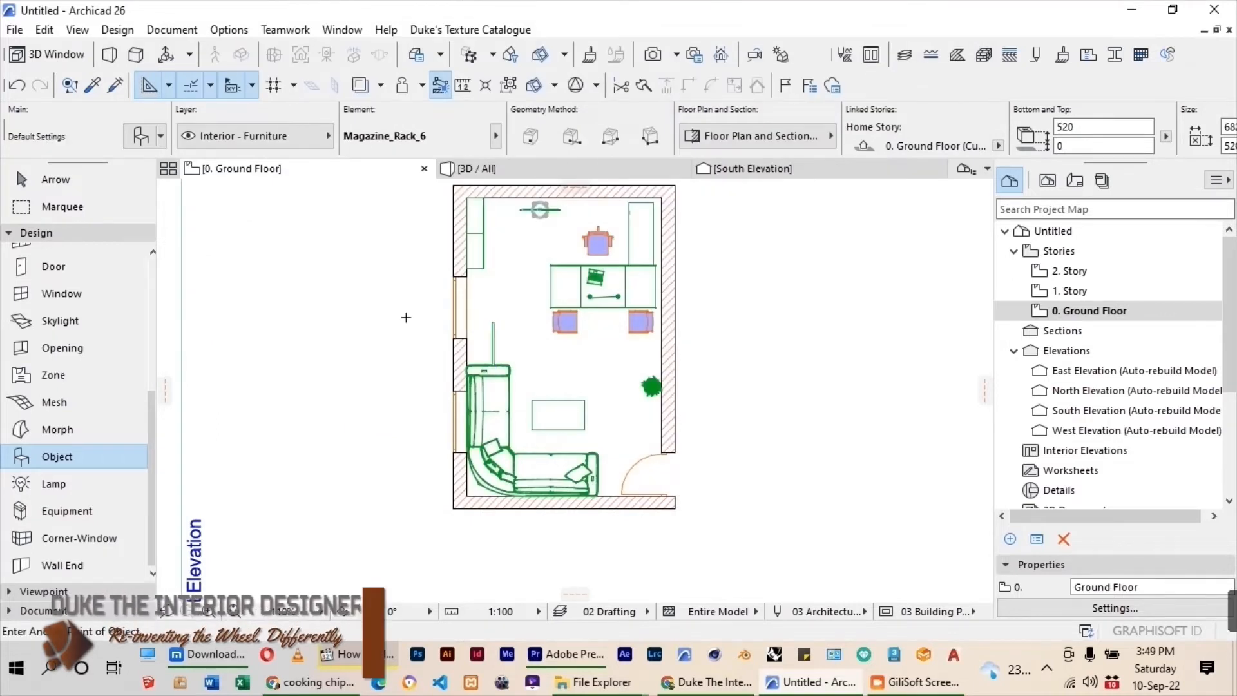
Move the Venetian blind in front of the upper window, slightly inside the room.
left_click(62, 185)
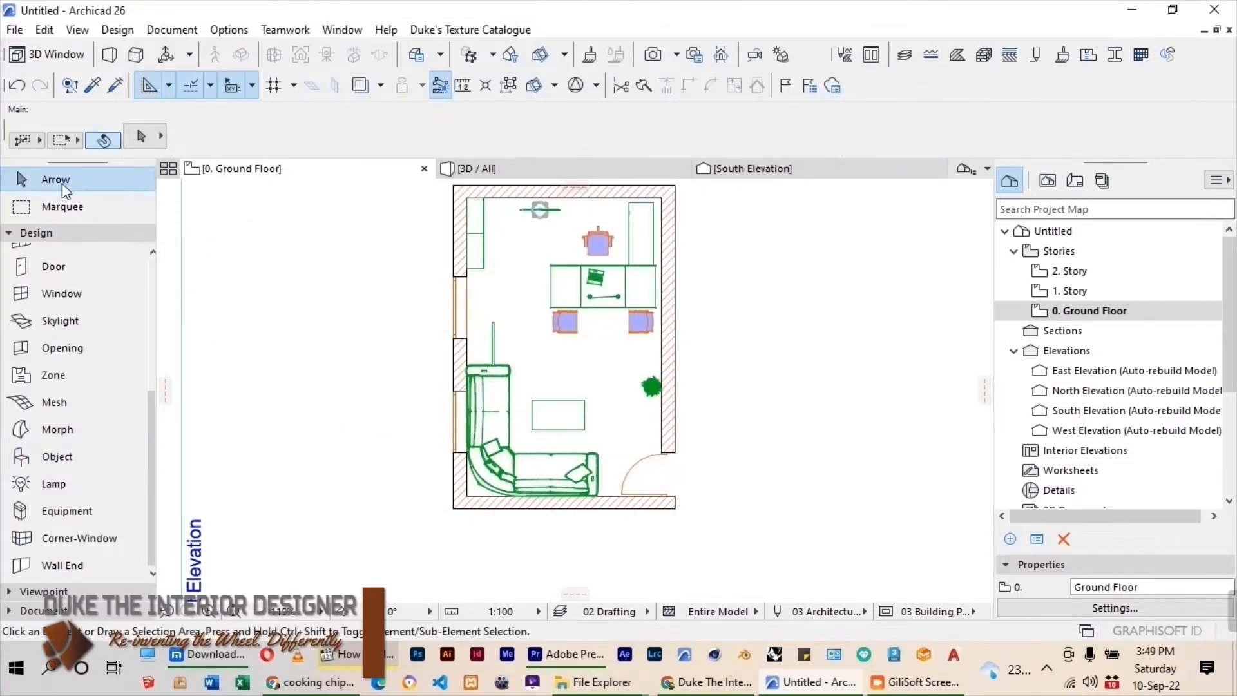
left_click(493, 330)
scroll(497, 335, "up", 3)
left_click_drag(491, 341, 454, 282)
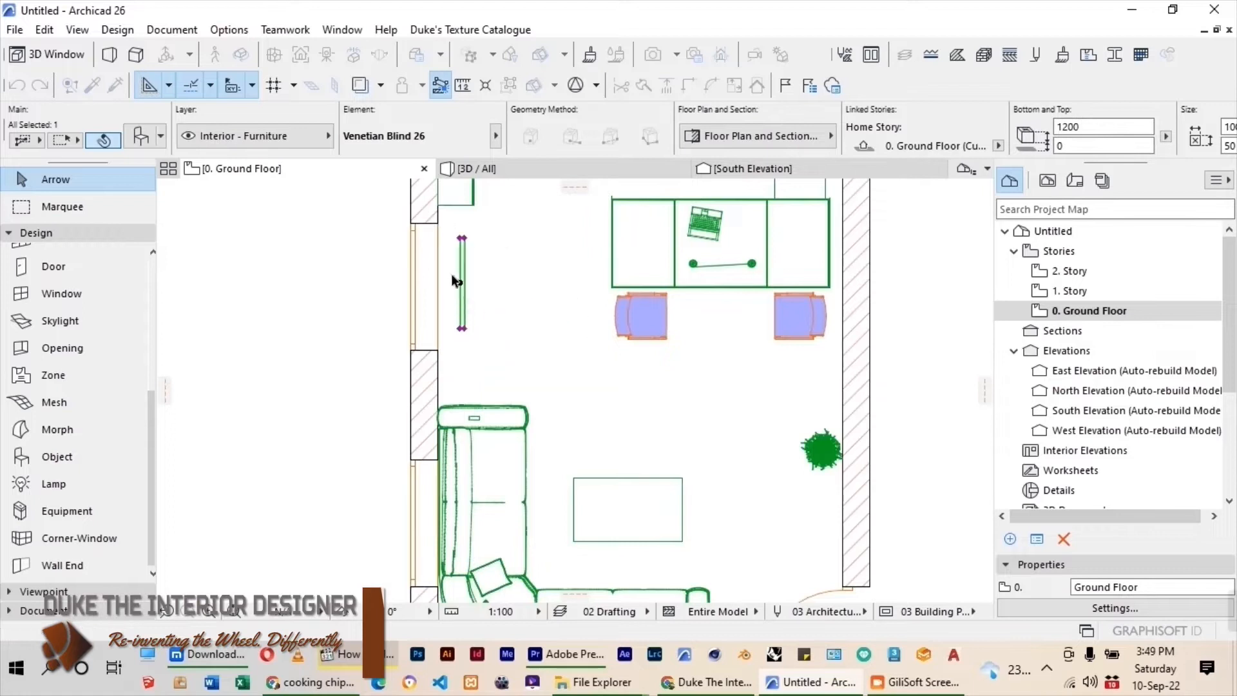
Set the Venetian blind's width to 1700, its height to 1500 and its elevation to 600 above the ground floor.
key("ctrl+t")
double_click(645, 266)
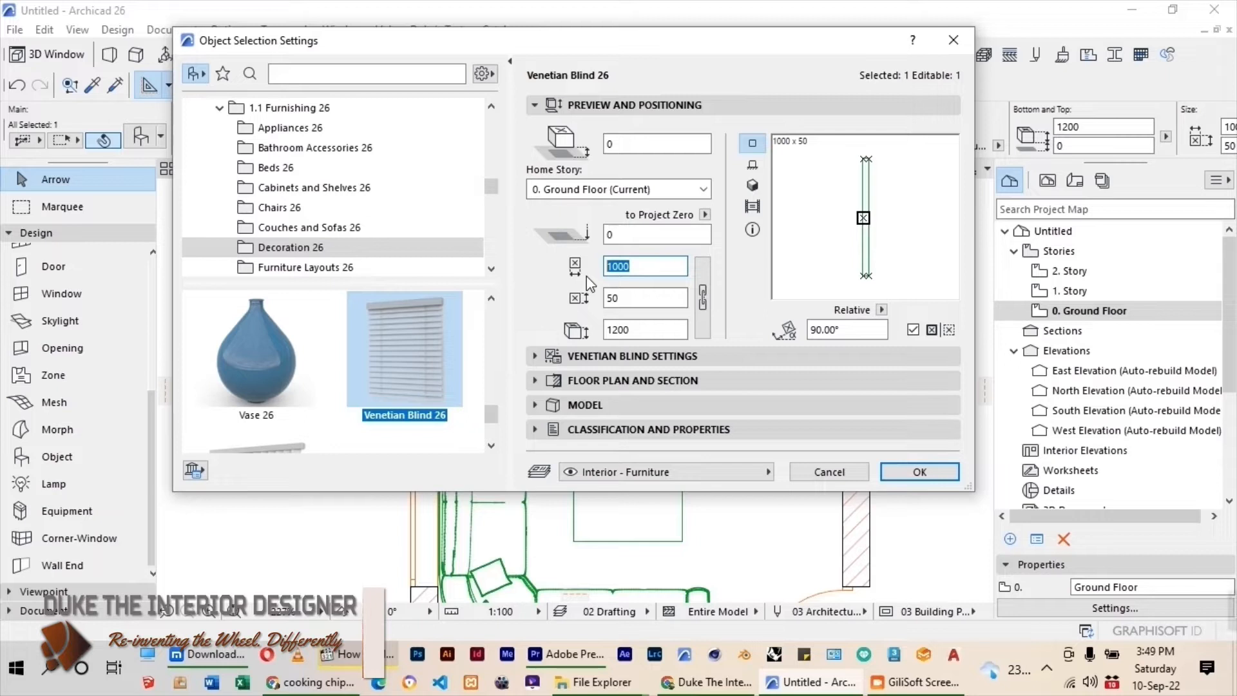
type("1700")
left_click(636, 330)
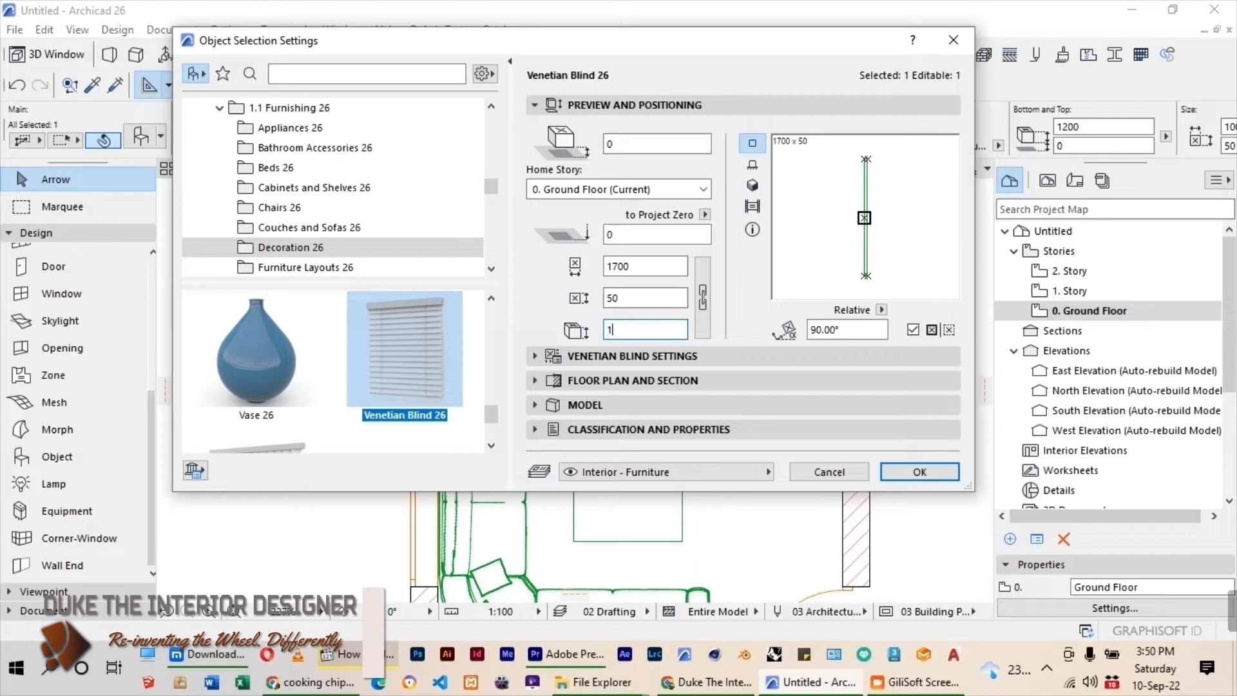
left_click_drag(617, 143, 601, 149)
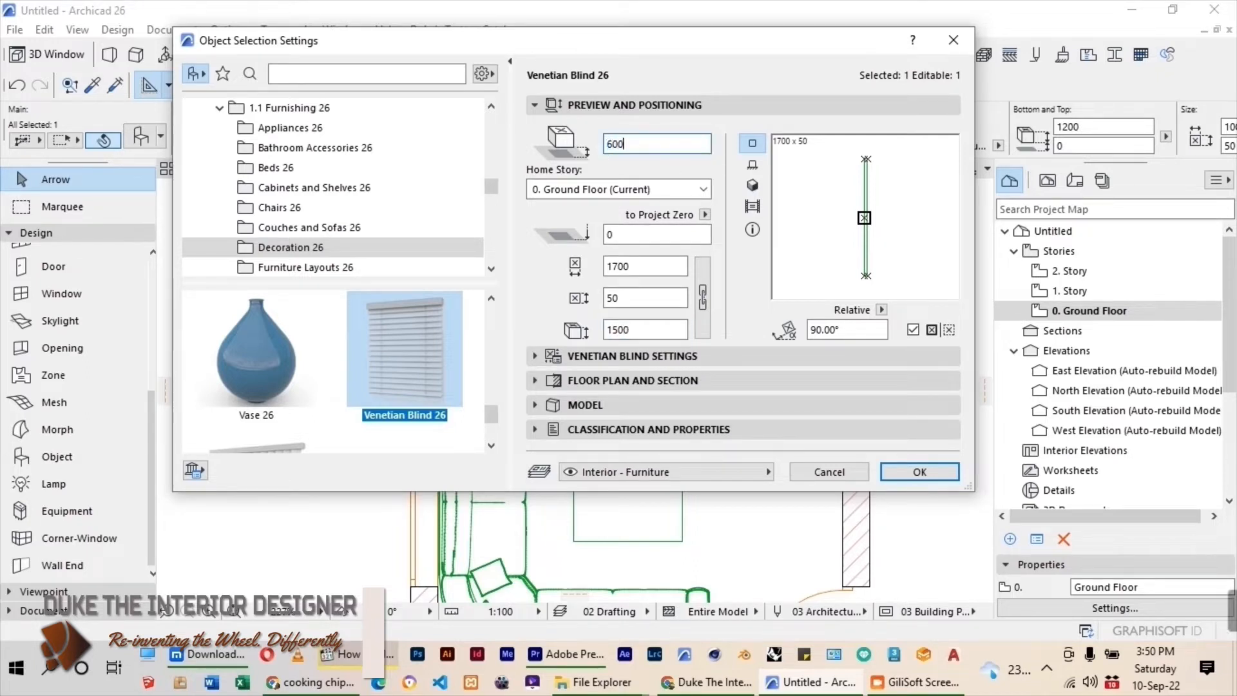
type("600")
key("Return")
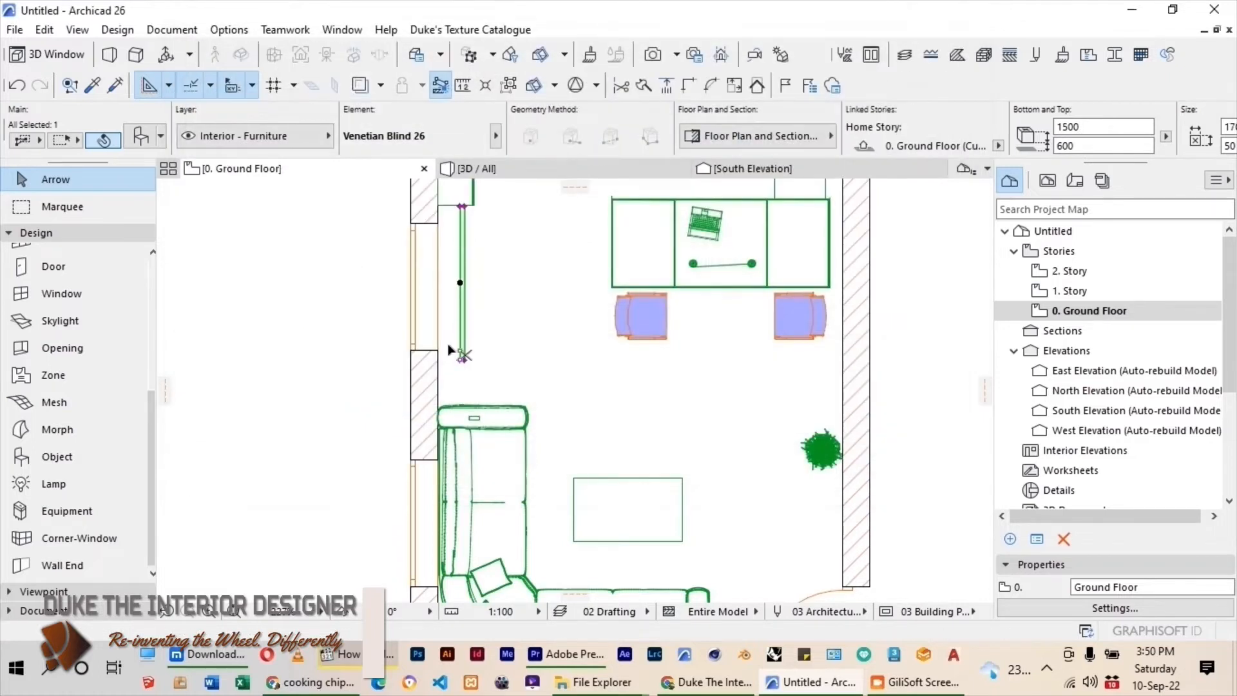
Move the Venetian blind flush against the inner wall face, centred on the upper window.
scroll(460, 288, "up", 3)
scroll(460, 287, "up", 2)
left_click_drag(454, 314, 415, 345)
scroll(493, 295, "down", 2)
Copy the Venetian blind down along the wall onto the lower window behind the sofa.
key("ctrl+d")
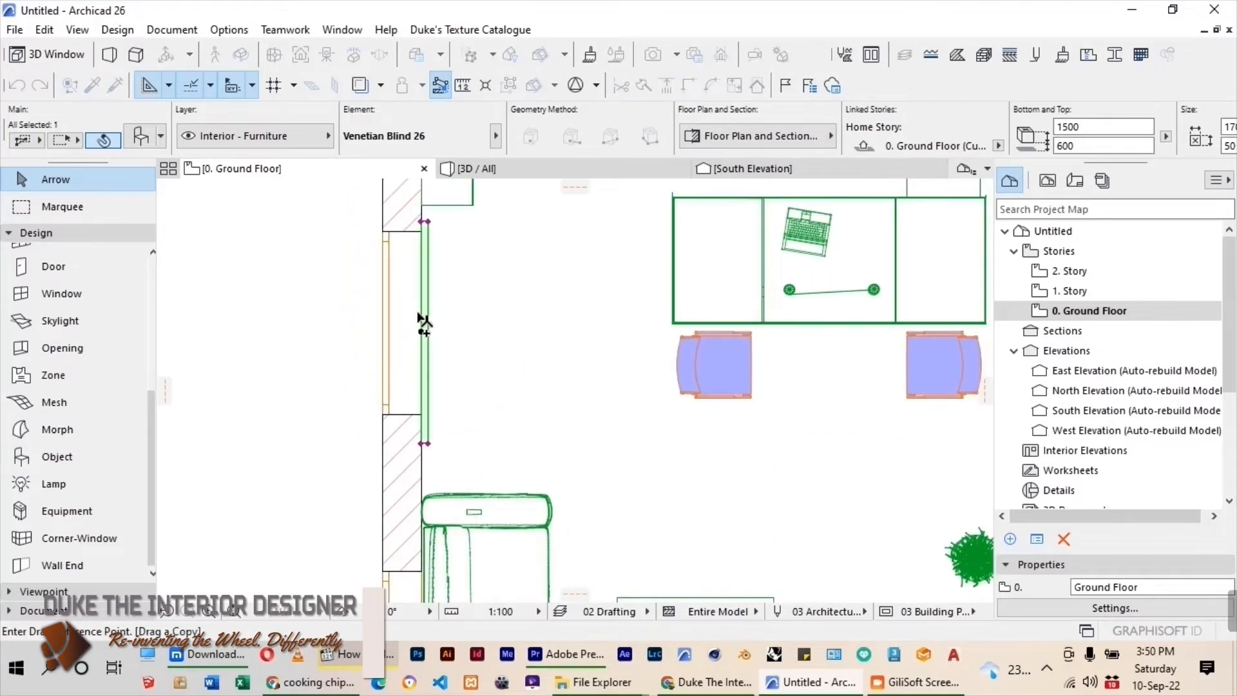
left_click(422, 336)
scroll(428, 348, "down", 2)
scroll(445, 451, "up", 2)
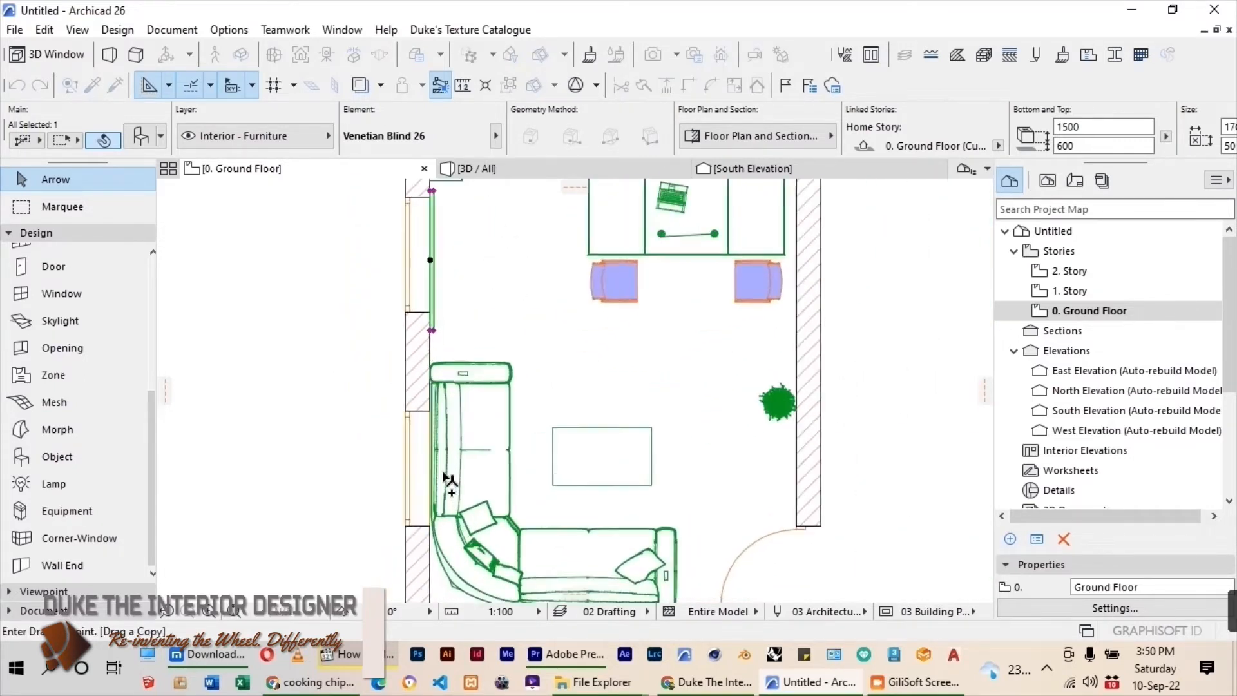
scroll(446, 452, "up", 2)
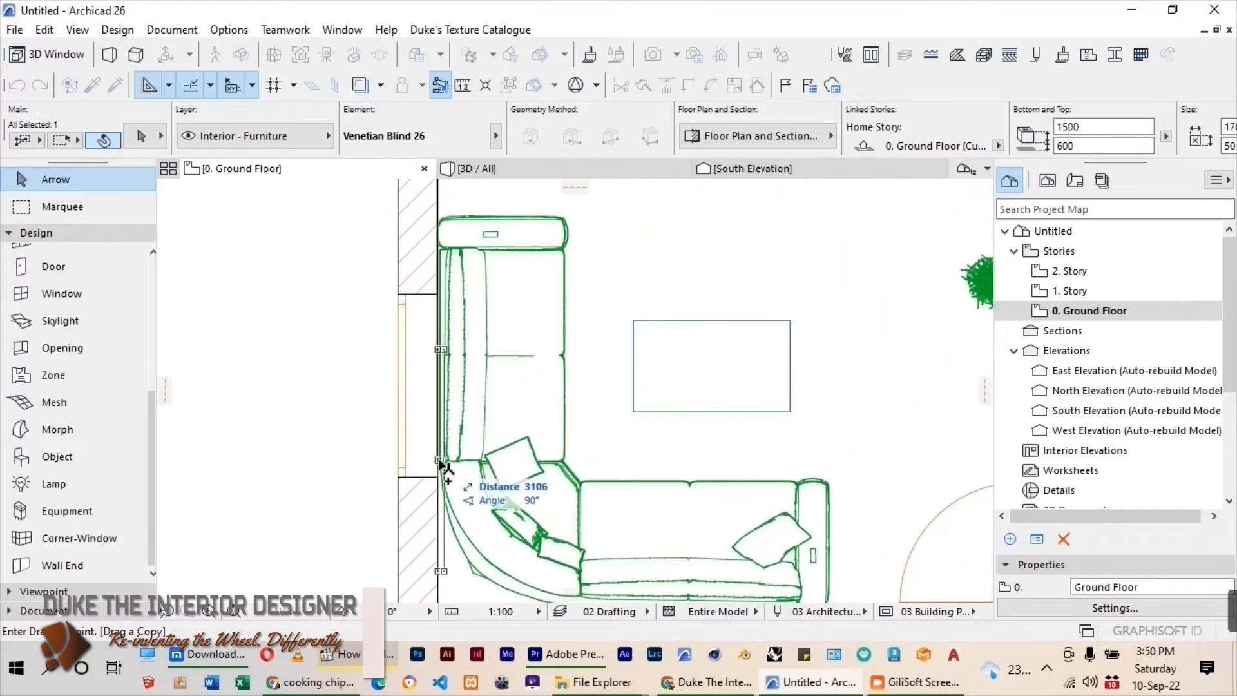
left_click(437, 397)
key("Escape")
scroll(504, 379, "down", 2)
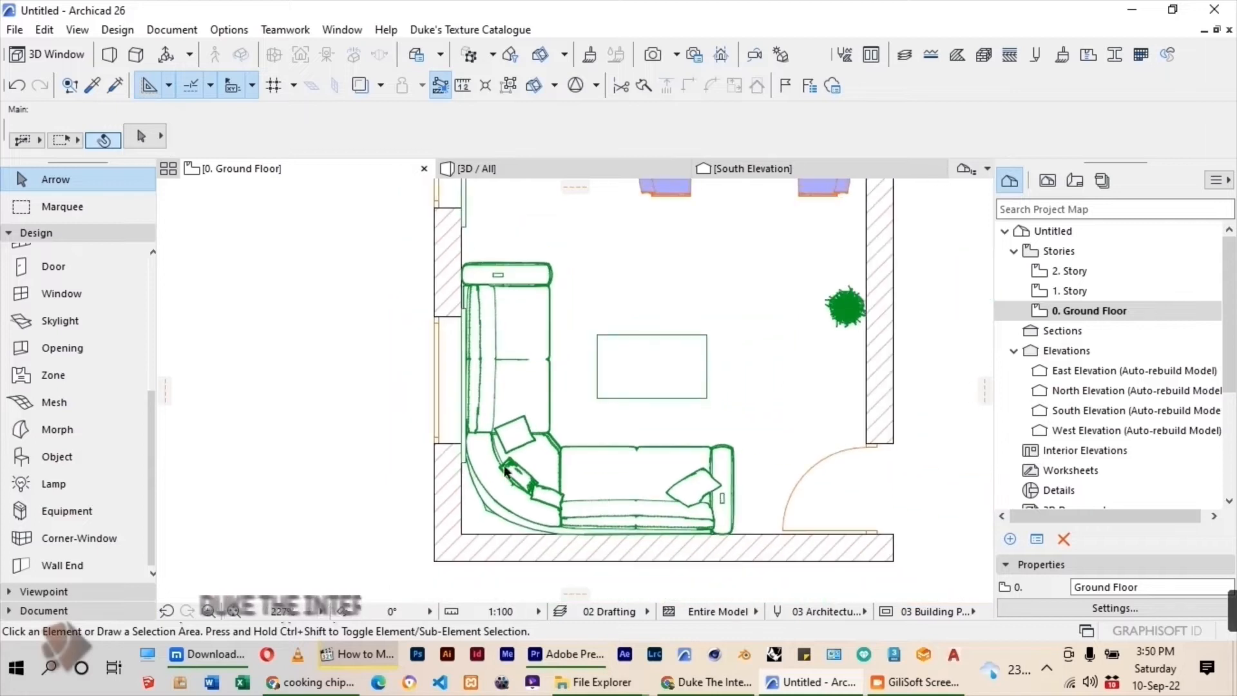
Move the L-shaped sofa about 50 mm horizontally away from the window wall to clear the blind.
left_click(614, 301)
key("ctrl+d")
scroll(472, 452, "up", 1)
left_click(471, 440)
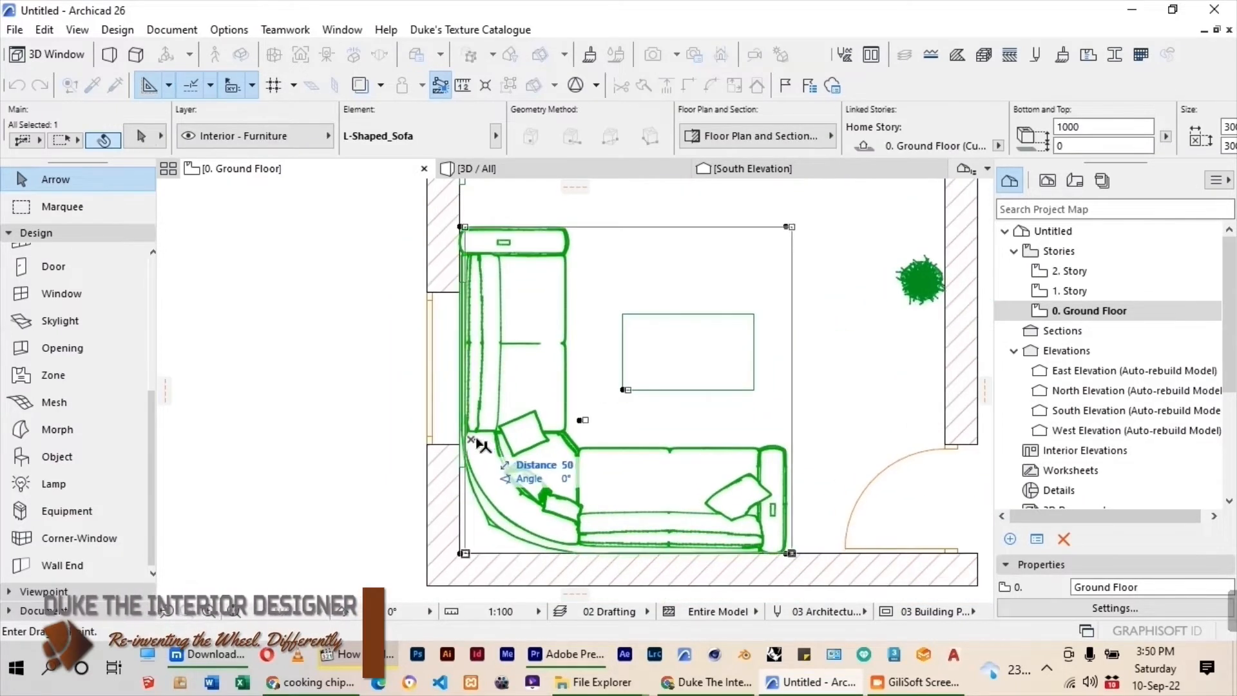
left_click(479, 441)
left_click(369, 399)
scroll(468, 401, "down", 3)
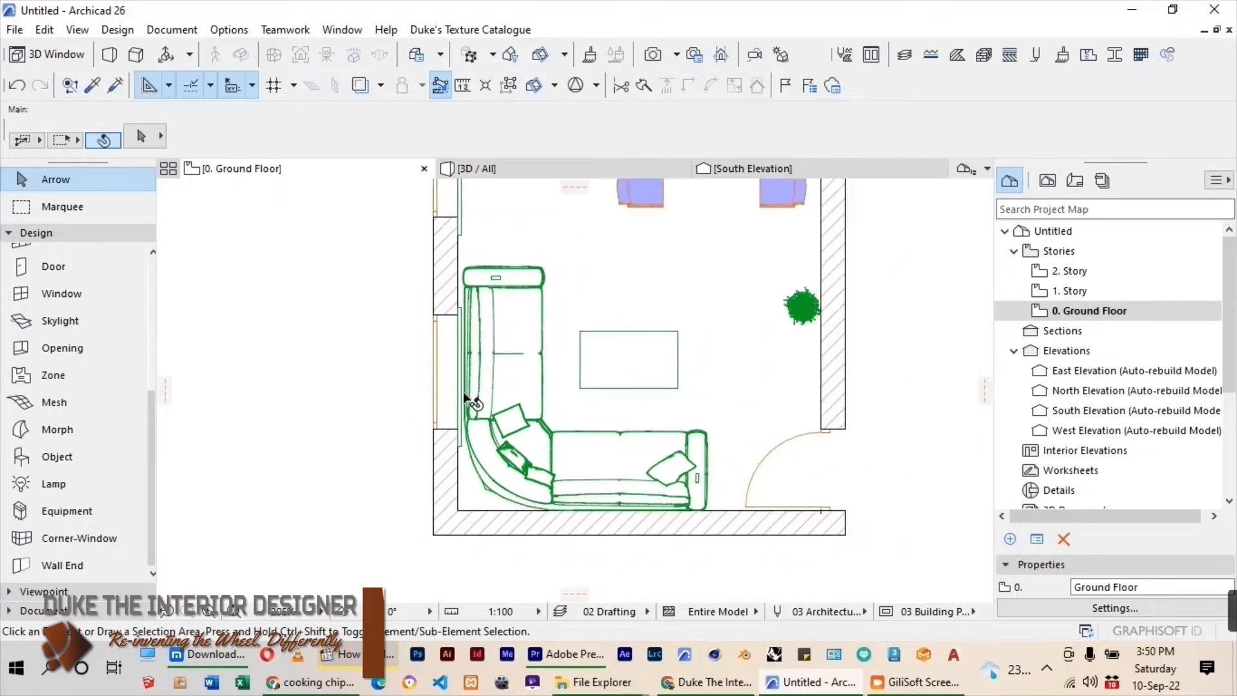
scroll(565, 317, "down", 1)
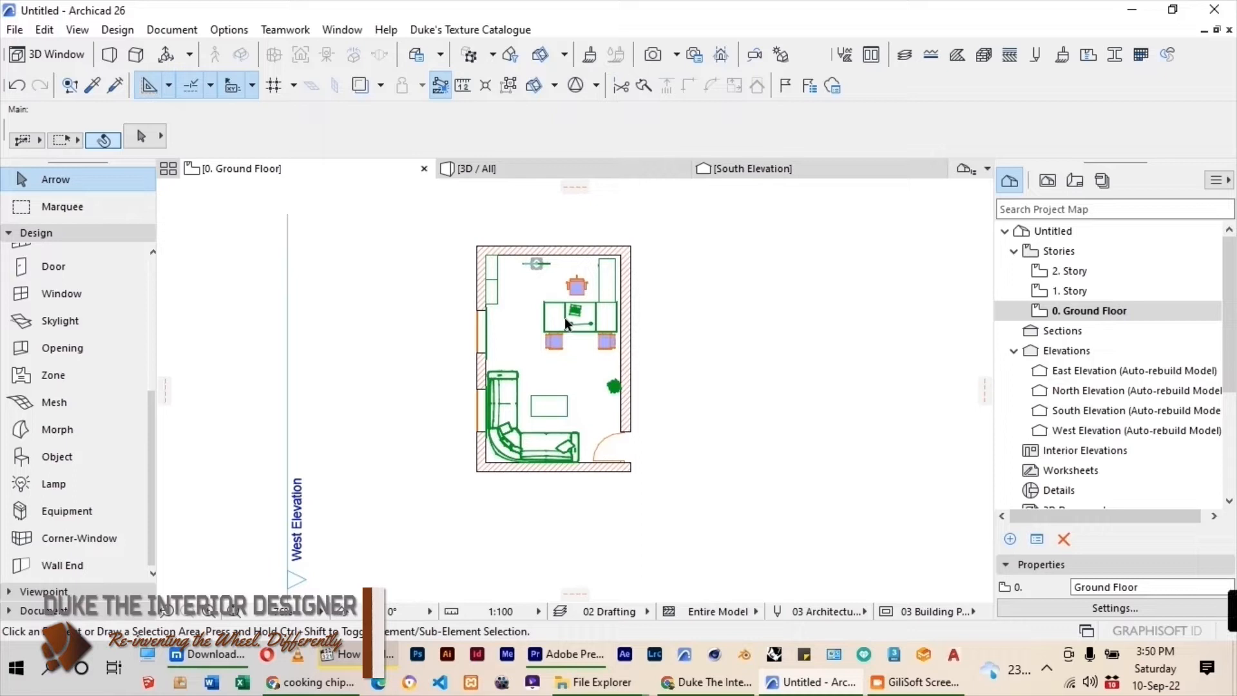
scroll(574, 413, "up", 3)
scroll(570, 412, "down", 2)
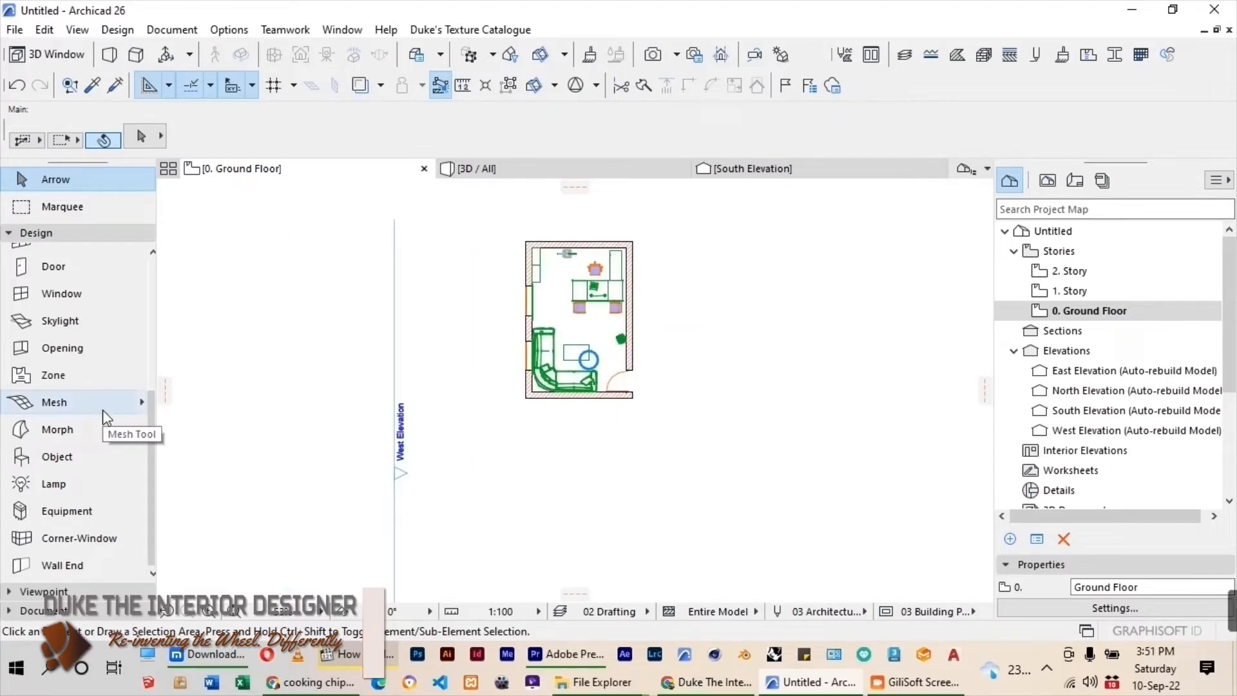
scroll(86, 421, "up", 2)
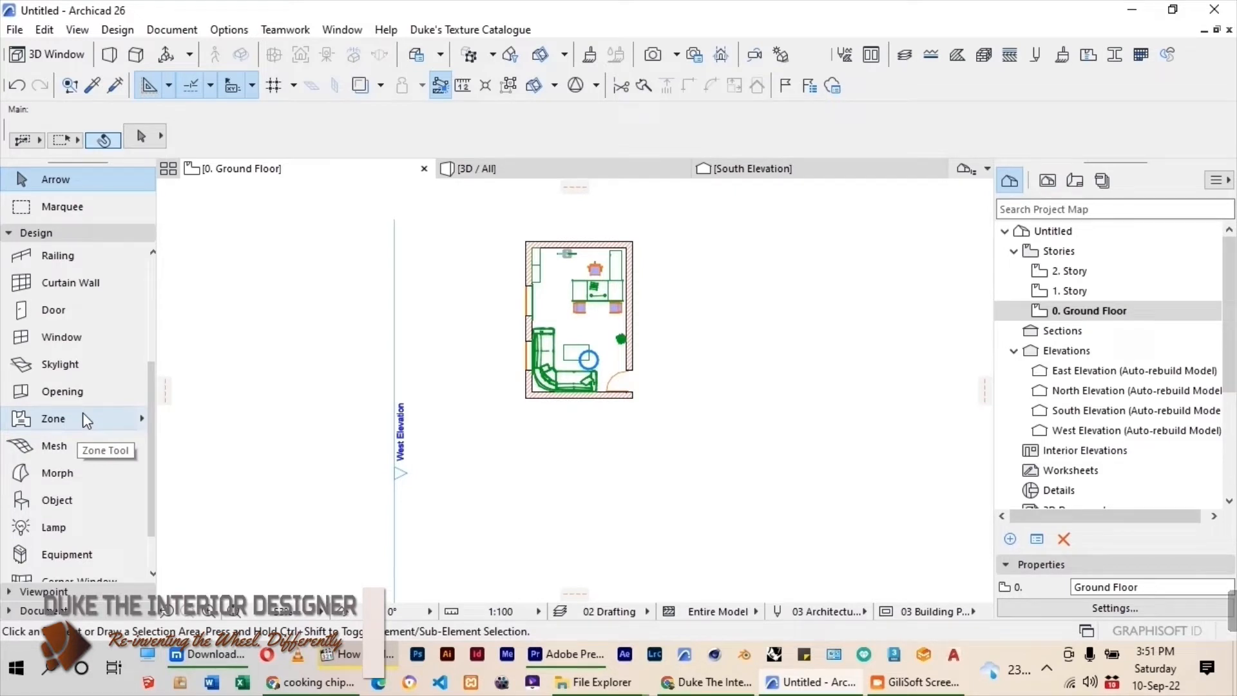
Set the Slab tool's default thickness to 150.
scroll(82, 361, "down", 2)
scroll(77, 335, "up", 5)
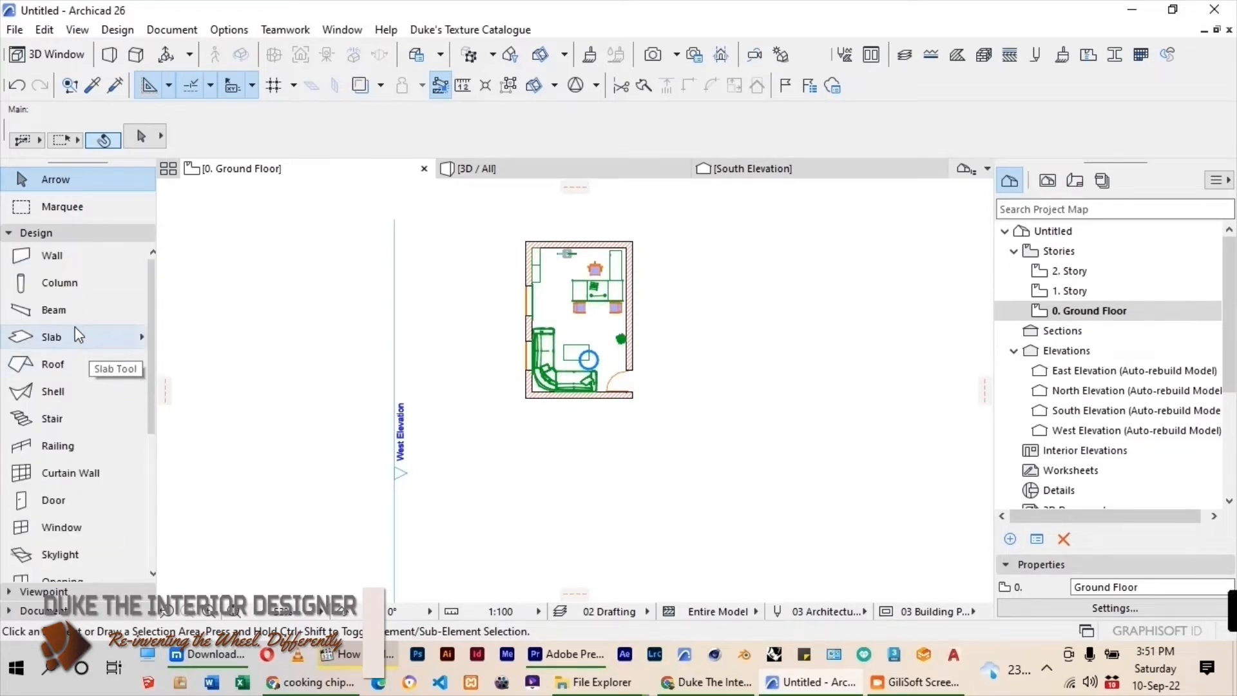
double_click(75, 330)
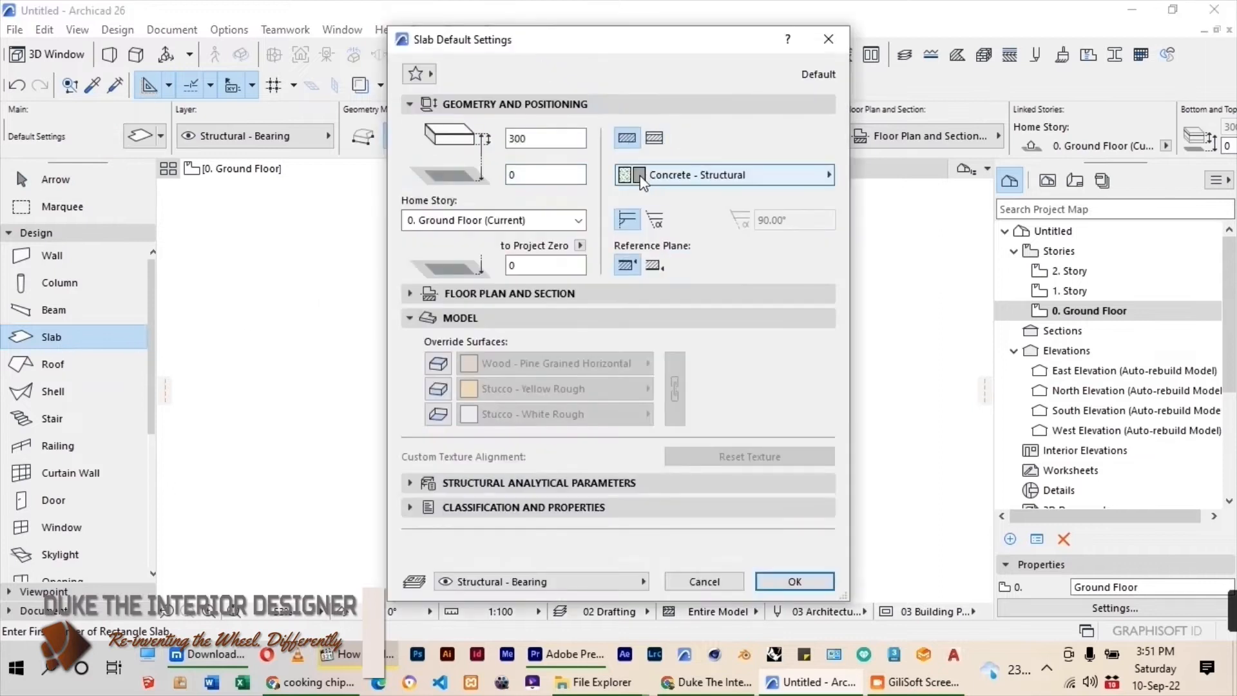
left_click_drag(540, 136, 503, 155)
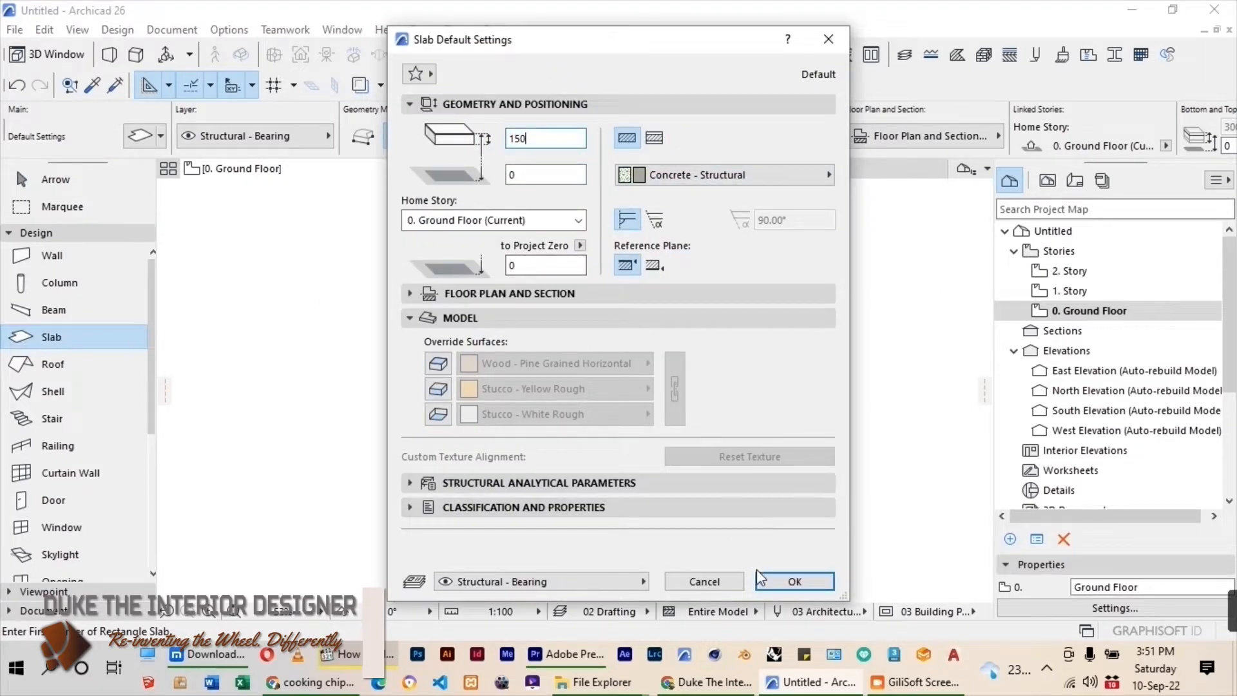
left_click(794, 582)
Draw a rectangular floor slab between opposite outer wall corners of the room and check it in the 3D view.
scroll(561, 263, "up", 2)
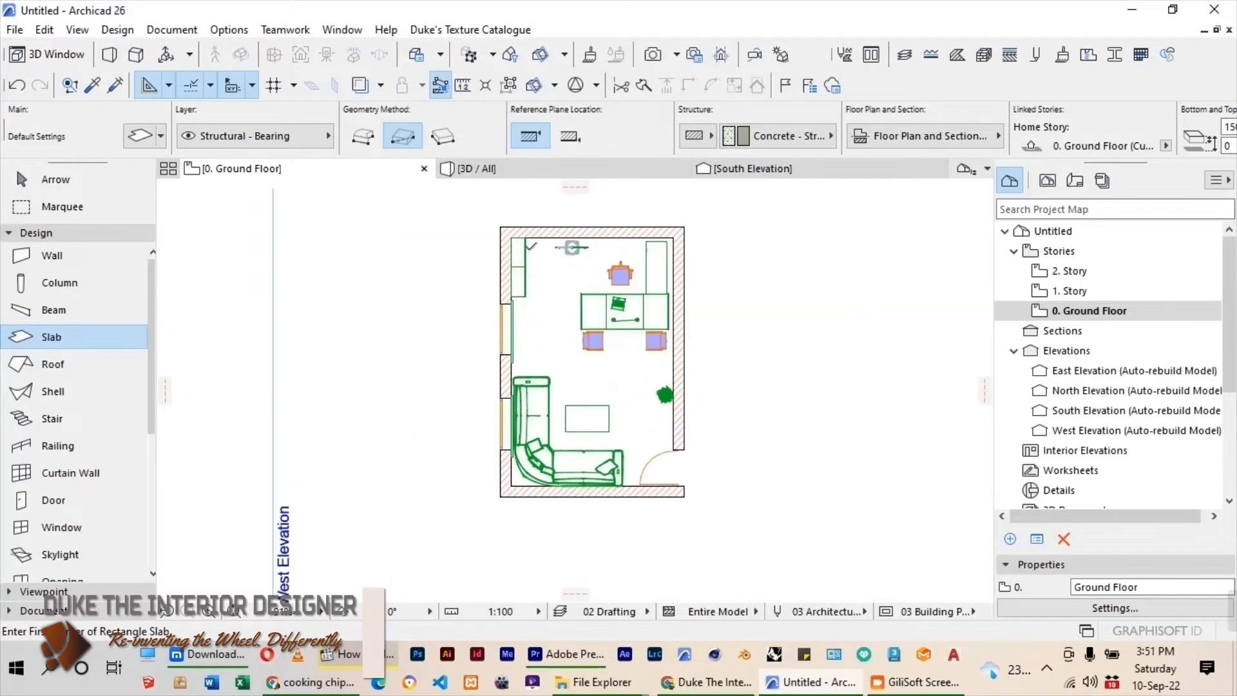
left_click(501, 227)
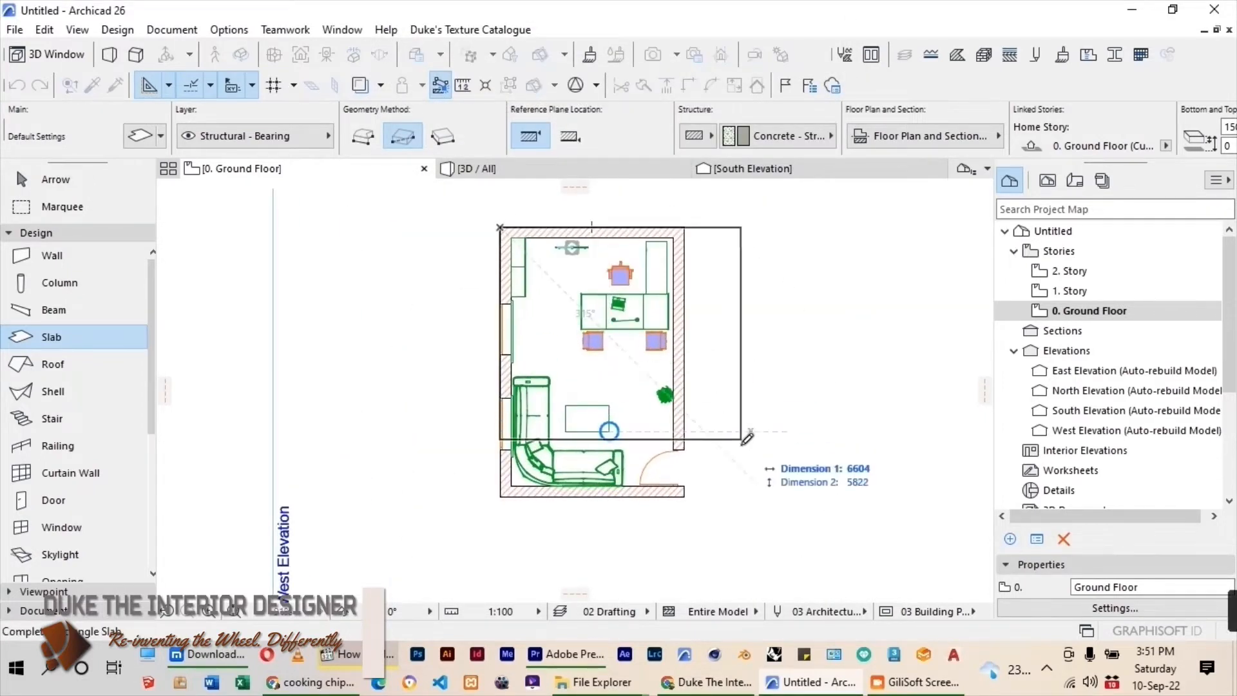
left_click(685, 496)
key("F3")
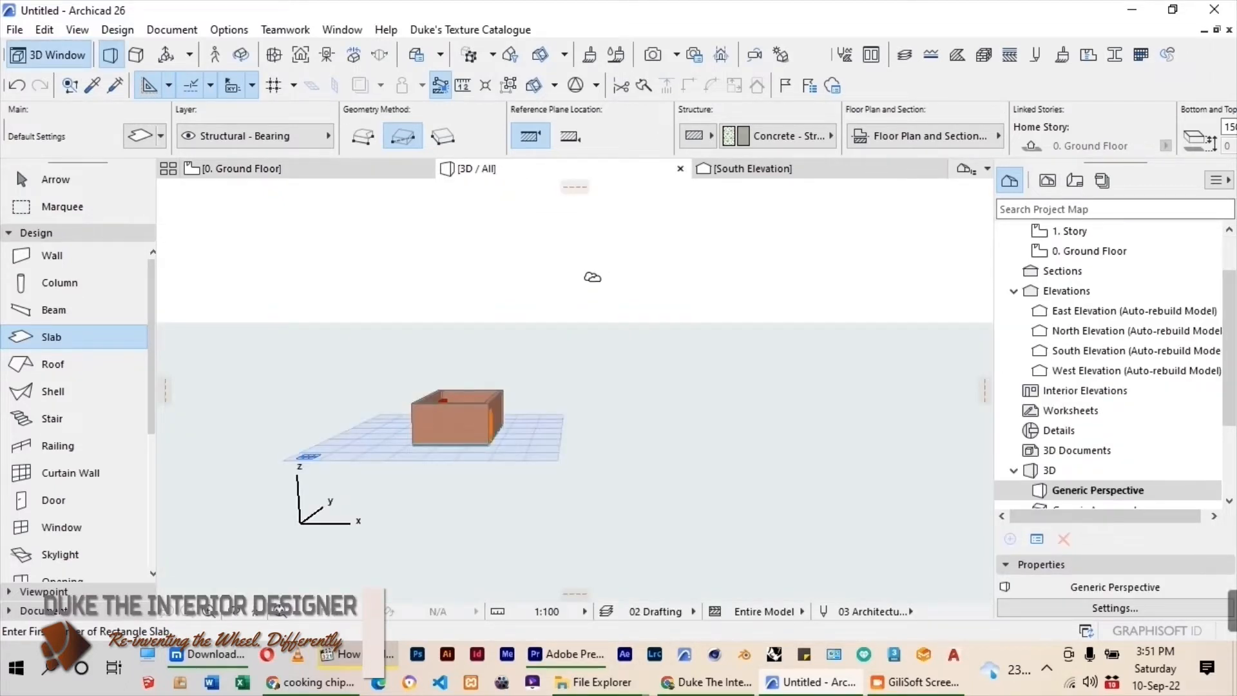
middle_click_drag(460, 459, 414, 413, "shift")
scroll(430, 419, "up", 4)
left_click_drag(459, 440, 299, 435)
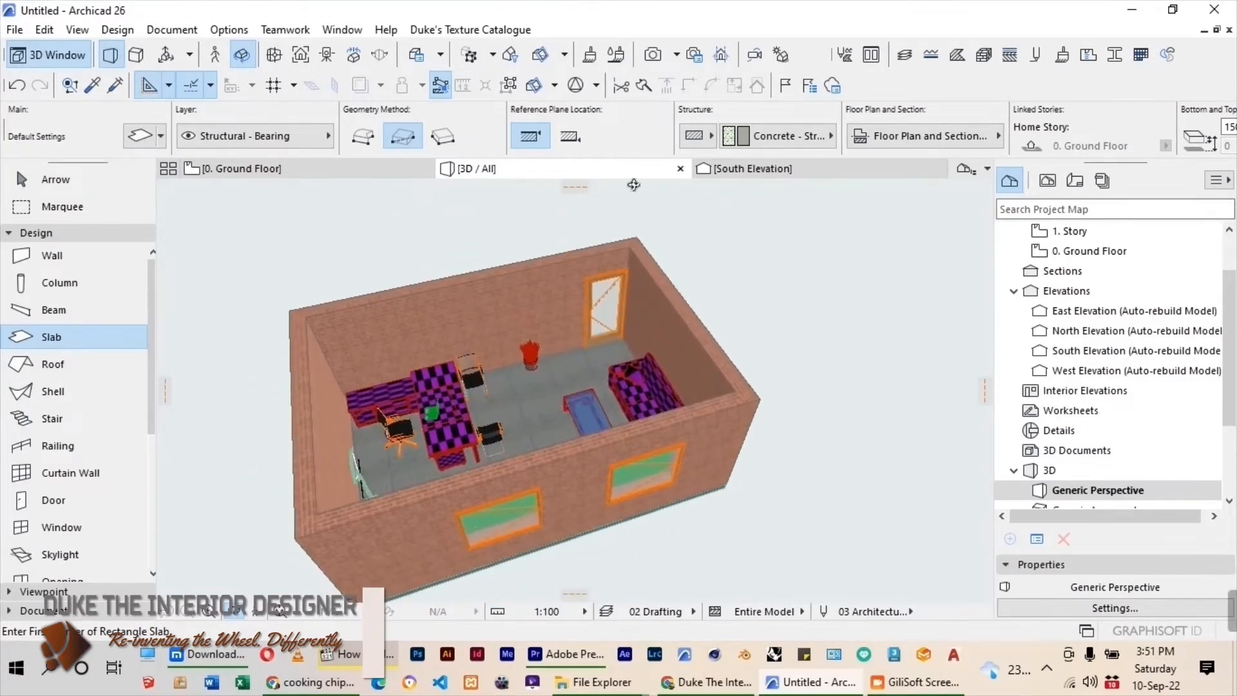
left_click(226, 166)
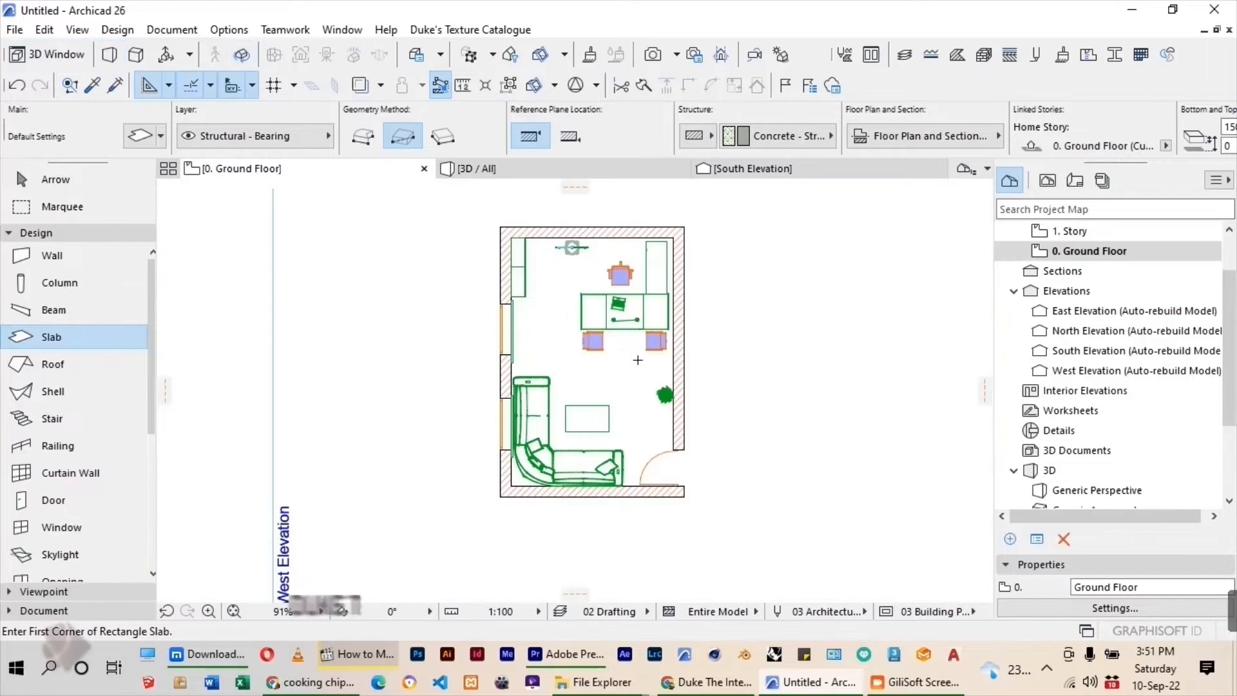
key("Escape")
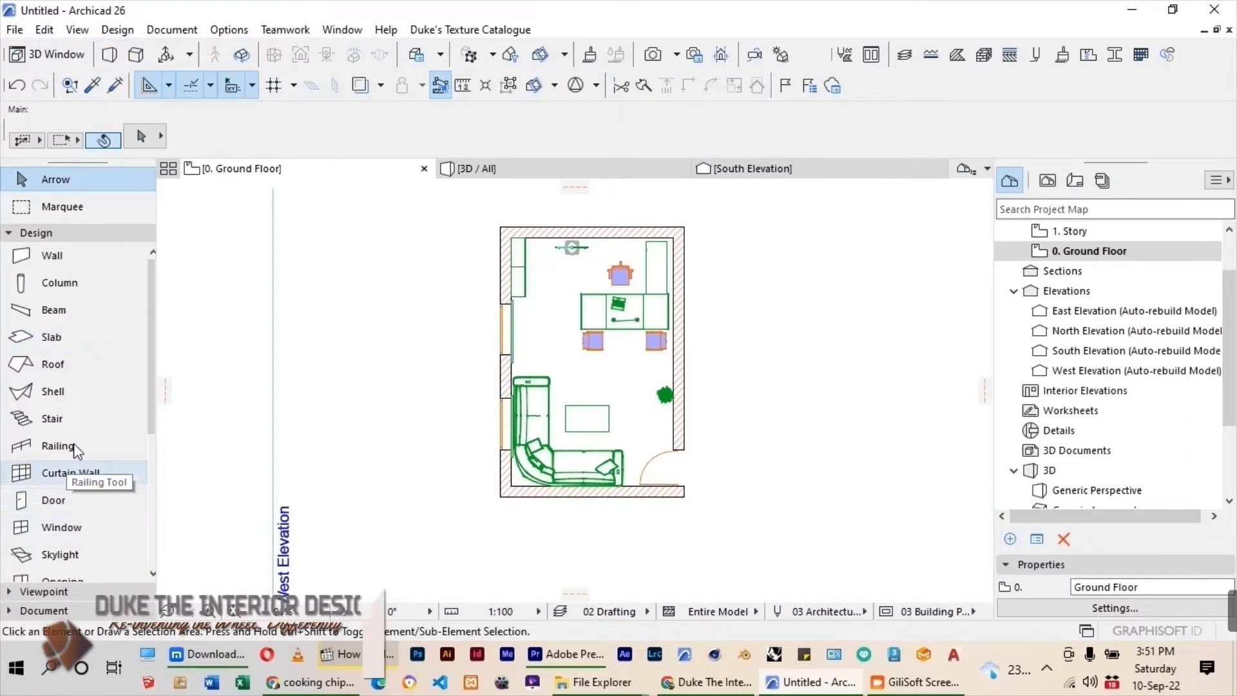
Choose the Picture 26 object from the Decoration 26 library folder for placement.
scroll(62, 457, "down", 3)
double_click(57, 458)
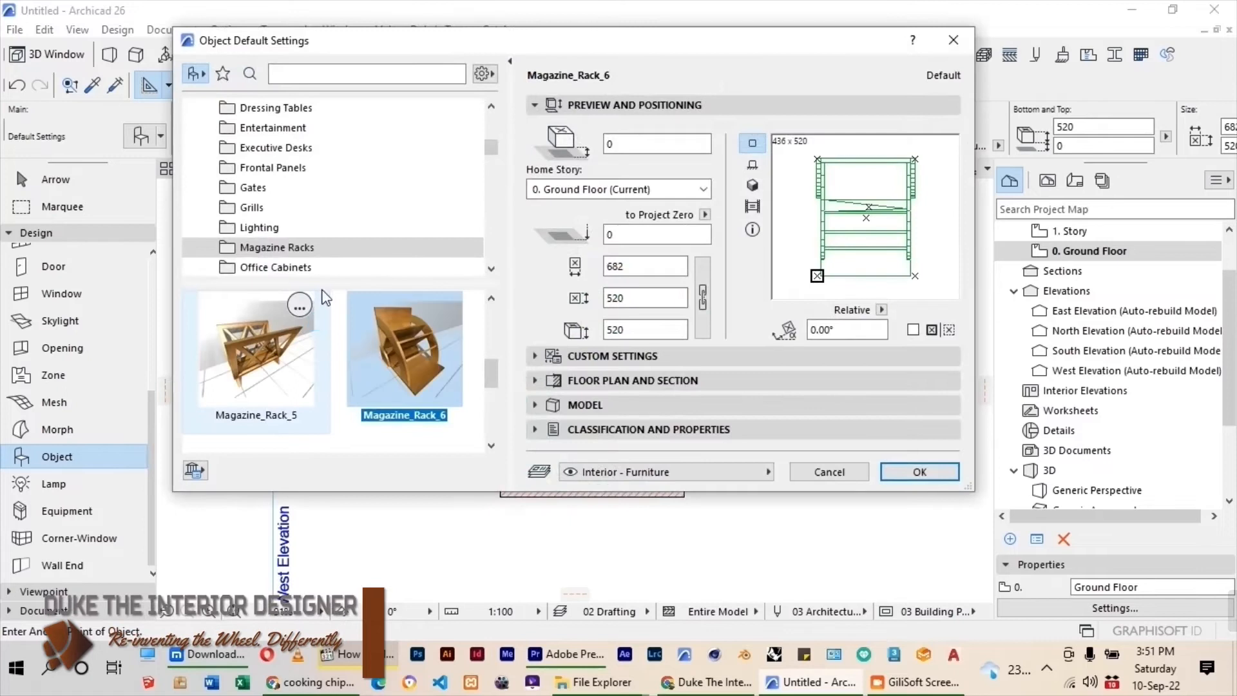
scroll(346, 147, "down", 10)
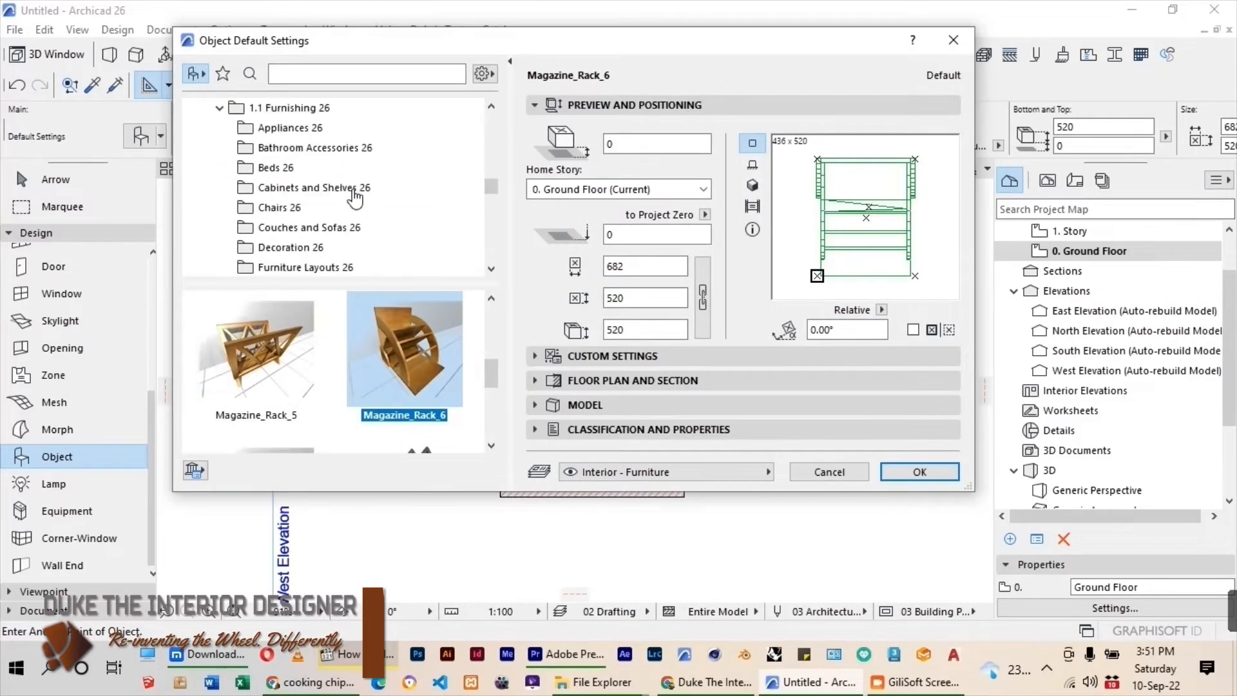
scroll(354, 193, "up", 3)
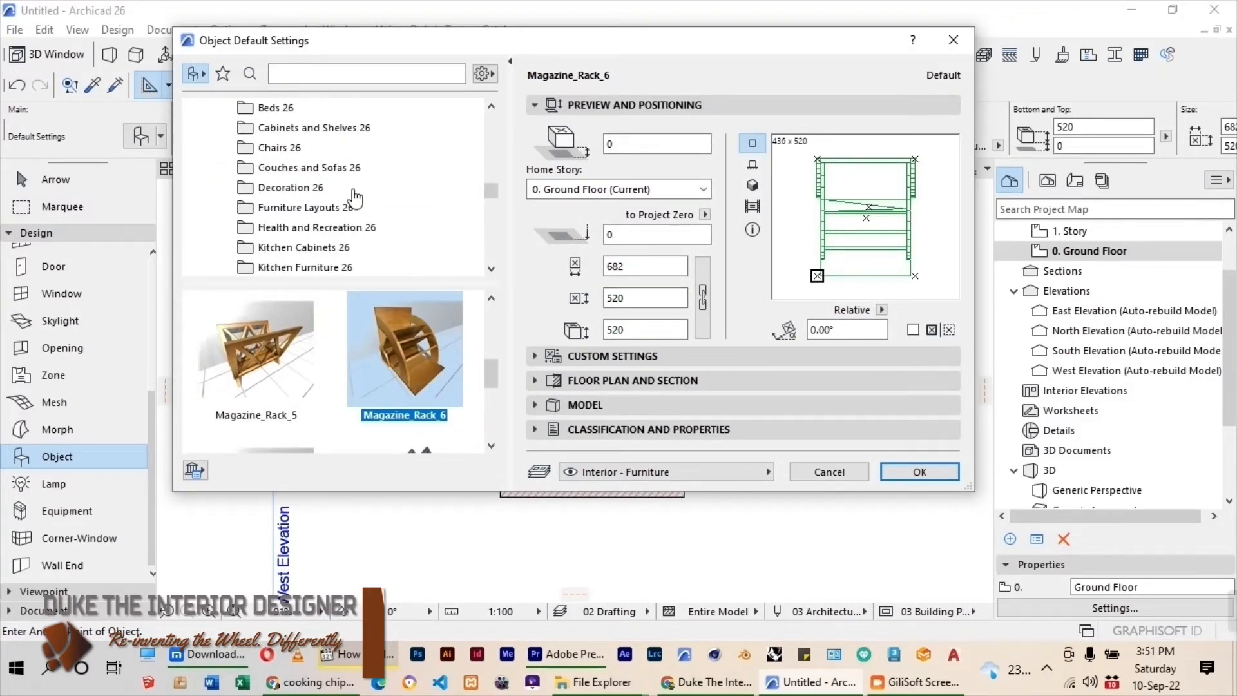
left_click(291, 187)
scroll(412, 346, "down", 5)
left_click(256, 368)
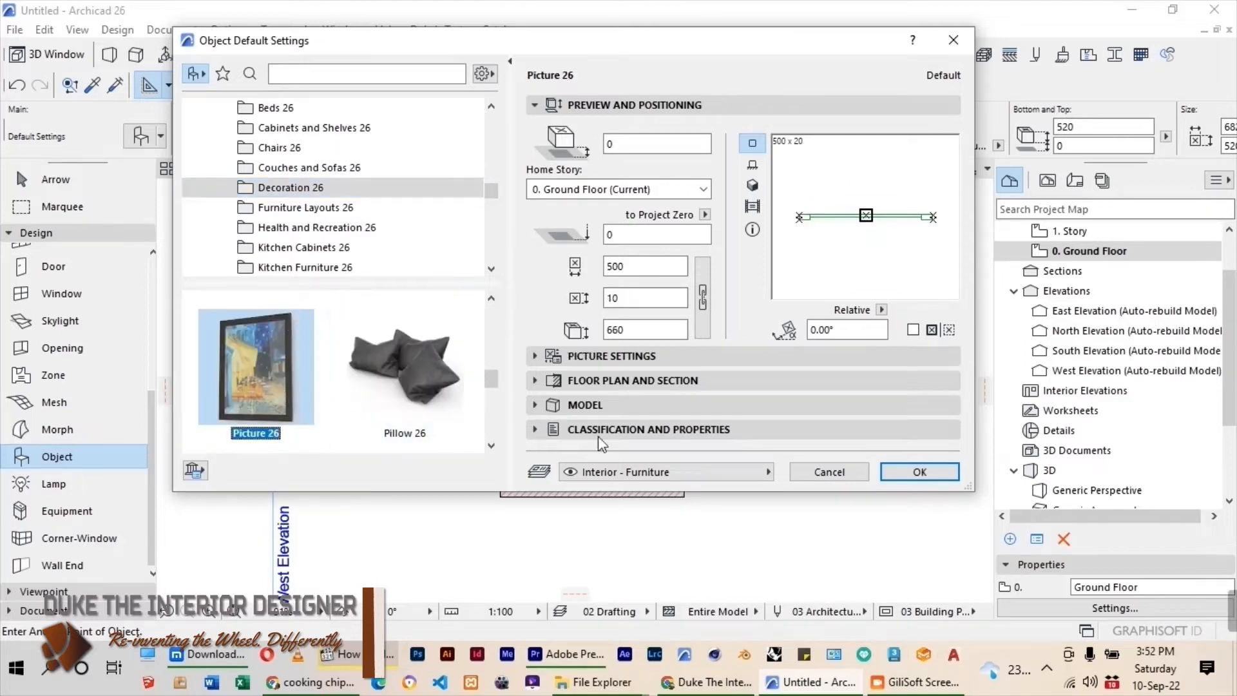
Set the picture's width to 1400 and its base height to Project Zero to 1300.
left_click(624, 270)
left_click_drag(624, 270, 604, 273)
type("1400")
left_click(642, 330)
left_click_drag(642, 330, 601, 331)
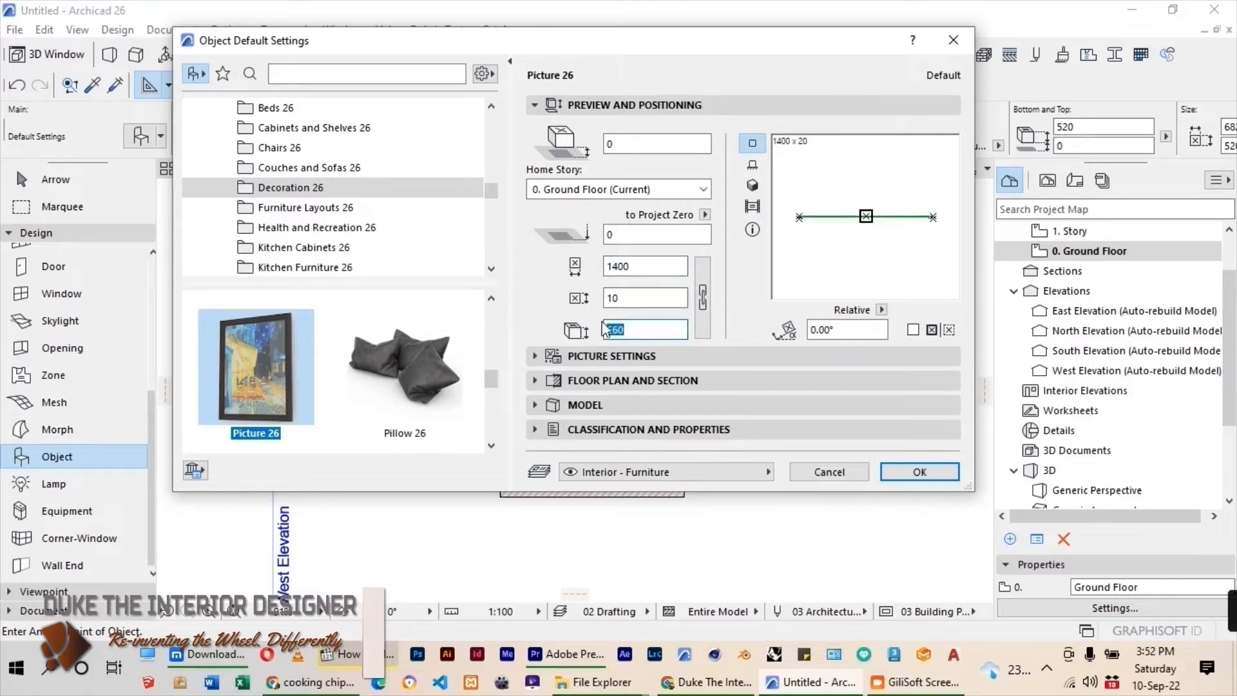
left_click_drag(617, 238, 593, 248)
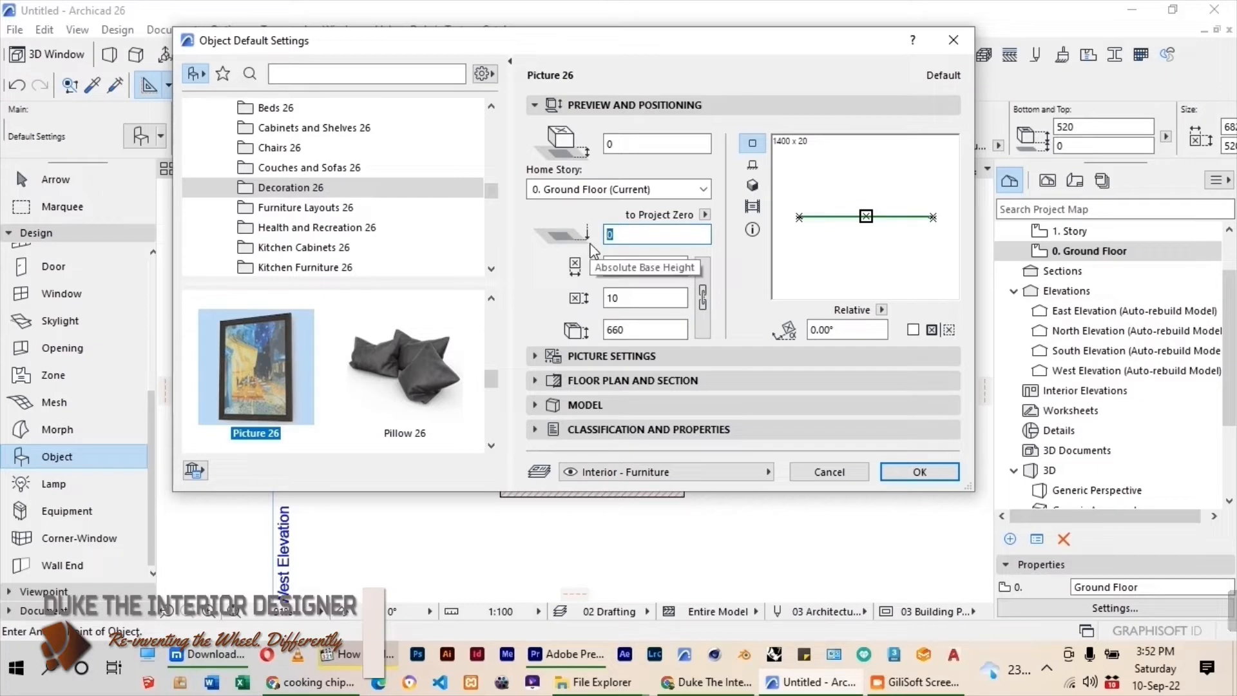
type("1300")
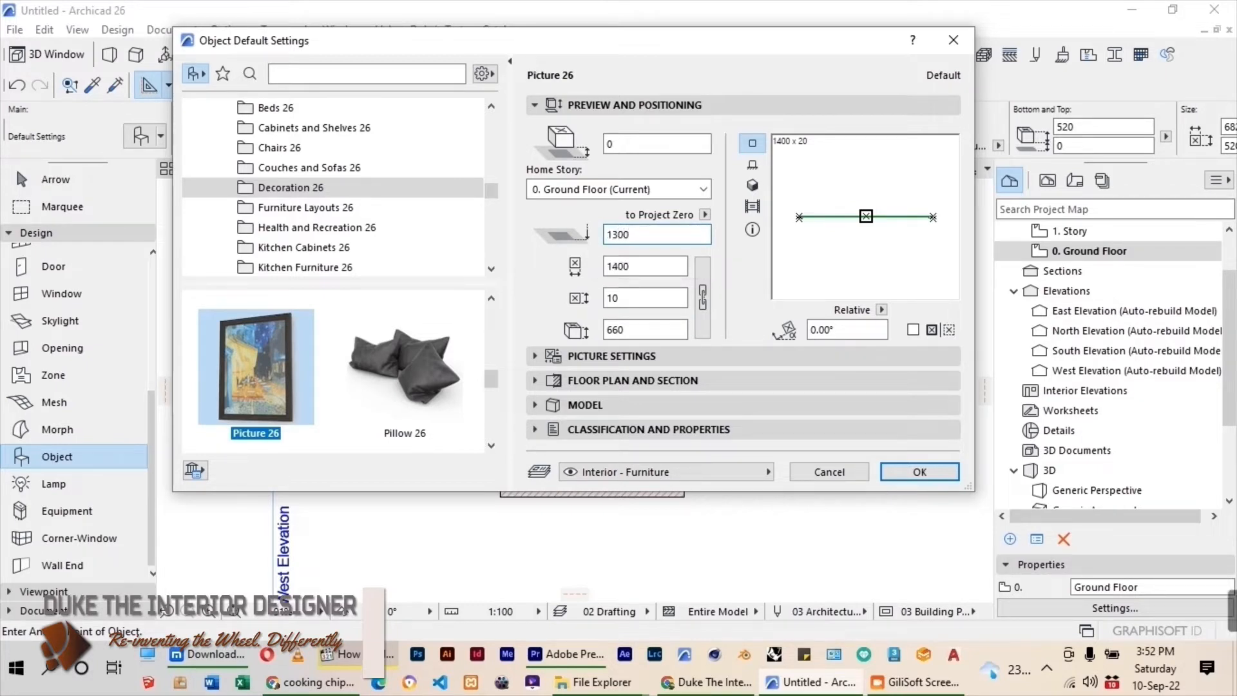
key("Return")
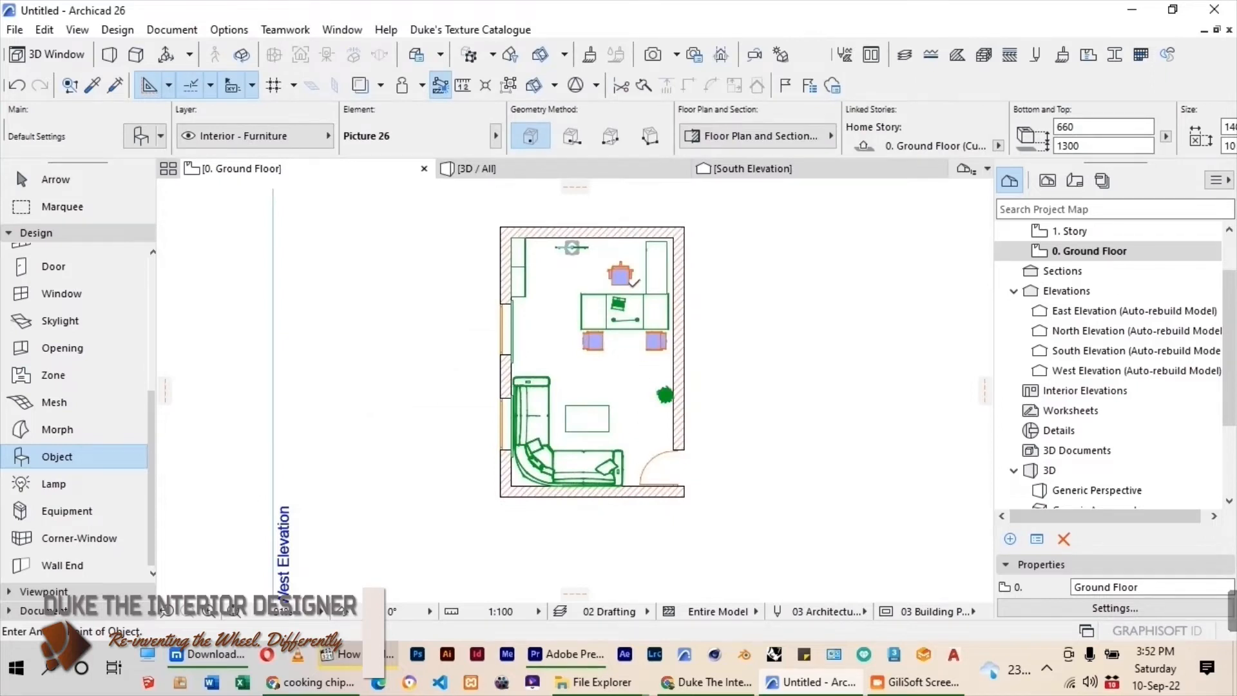
Place the picture behind the desk chair and move it flush against the upper wall's inner face, centred on the wall.
scroll(620, 222, "up", 5)
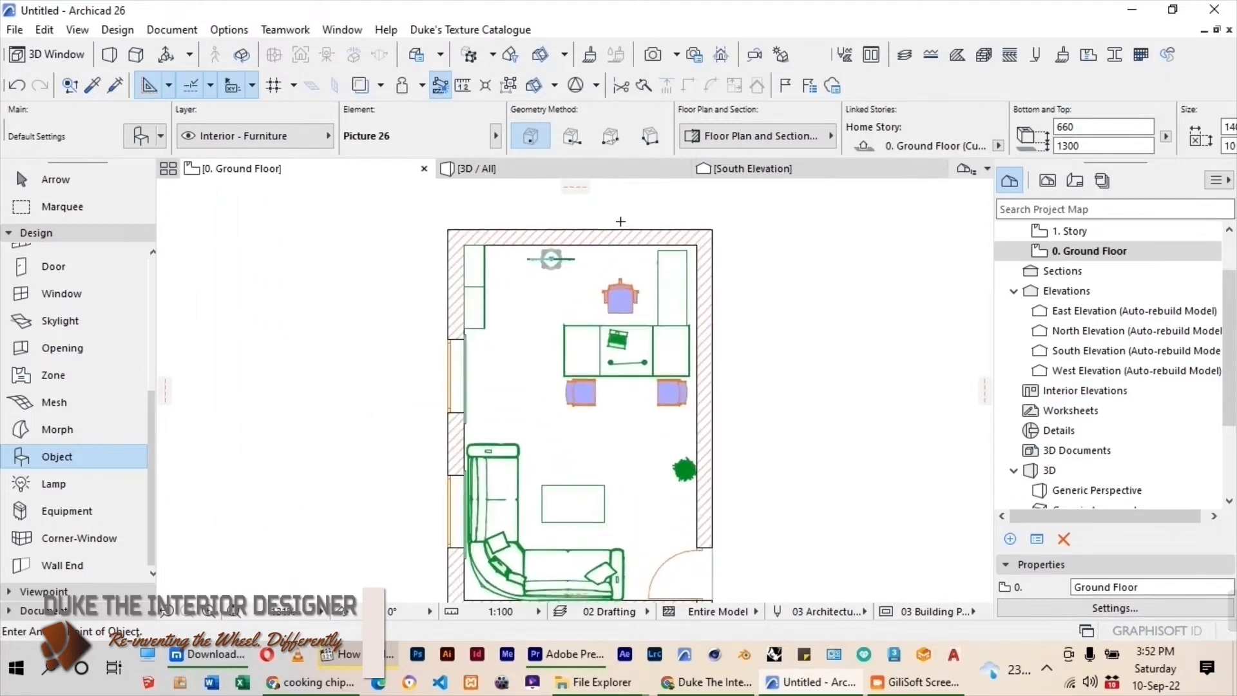
left_click(63, 185)
left_click(643, 300)
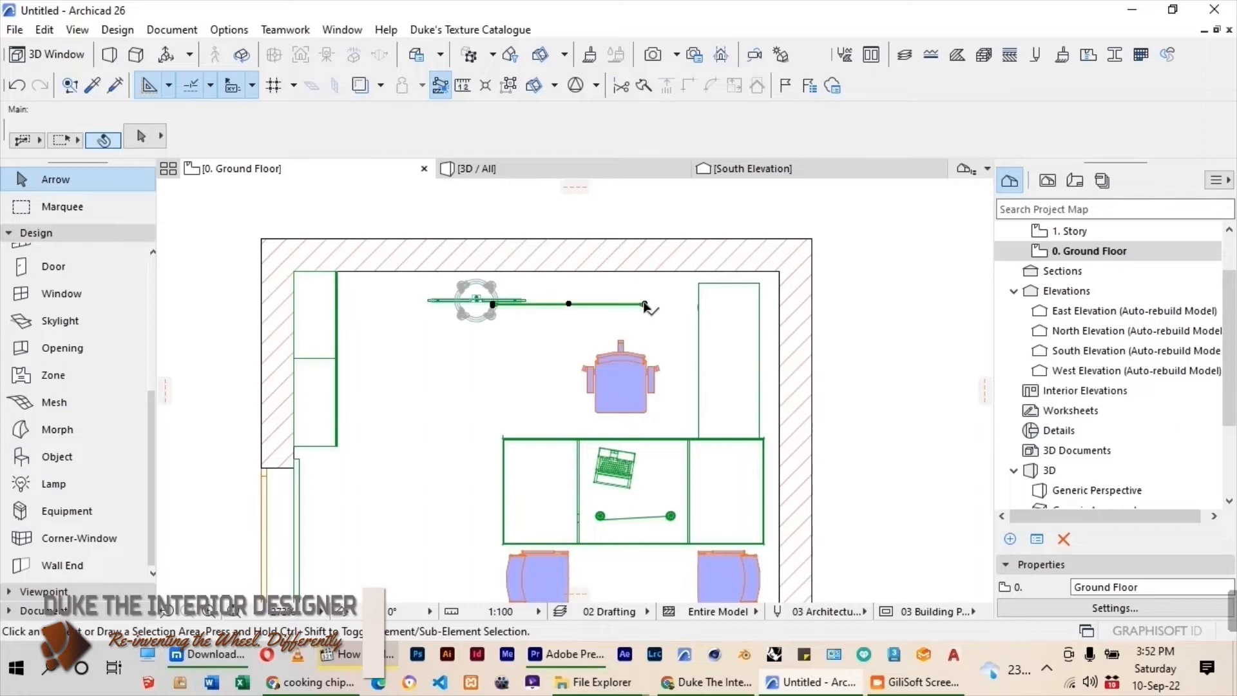
scroll(574, 299, "up", 4)
left_click(557, 301)
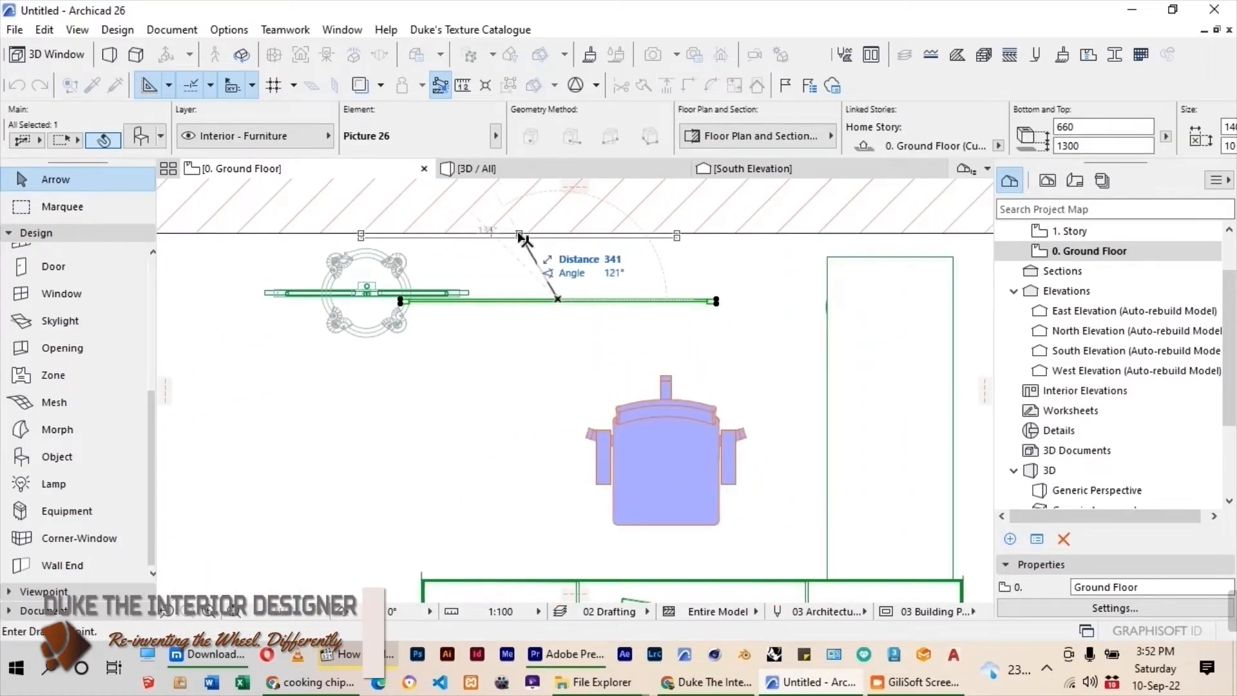
left_click(491, 233)
scroll(773, 352, "down", 3)
scroll(773, 351, "down", 2)
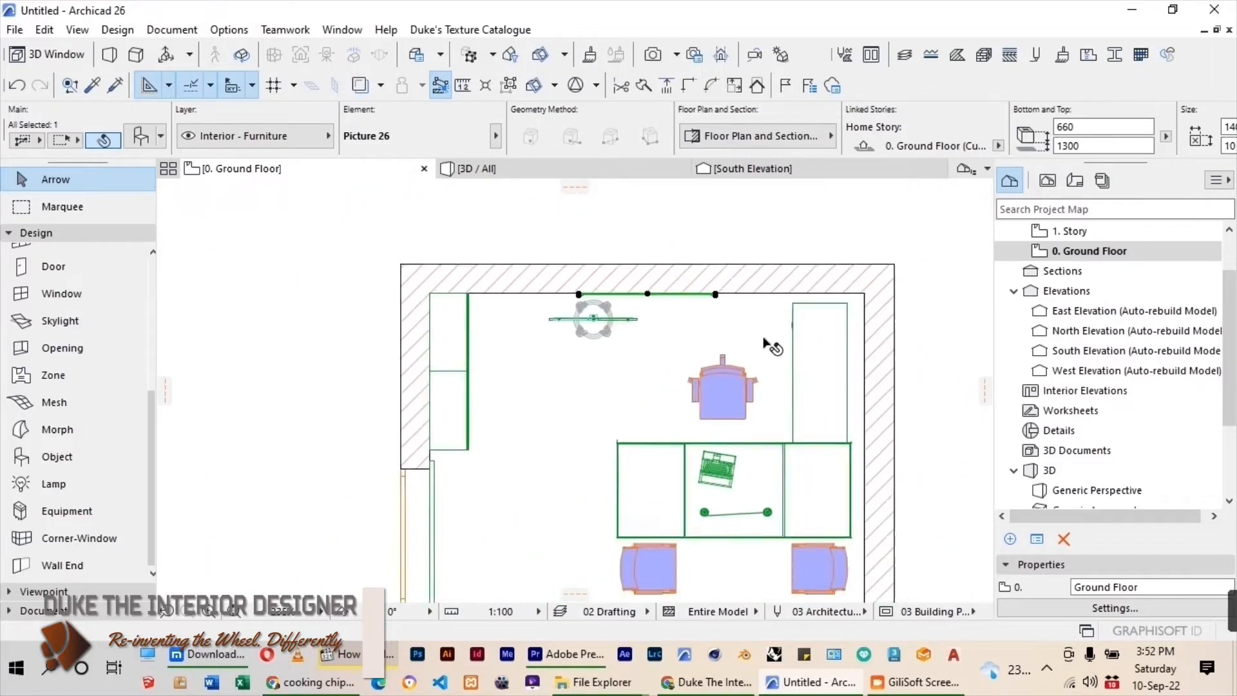
Move the coat stand about 450 mm horizontally towards the corner cabinet, away from the front of the picture.
left_click(611, 325)
left_click(608, 323)
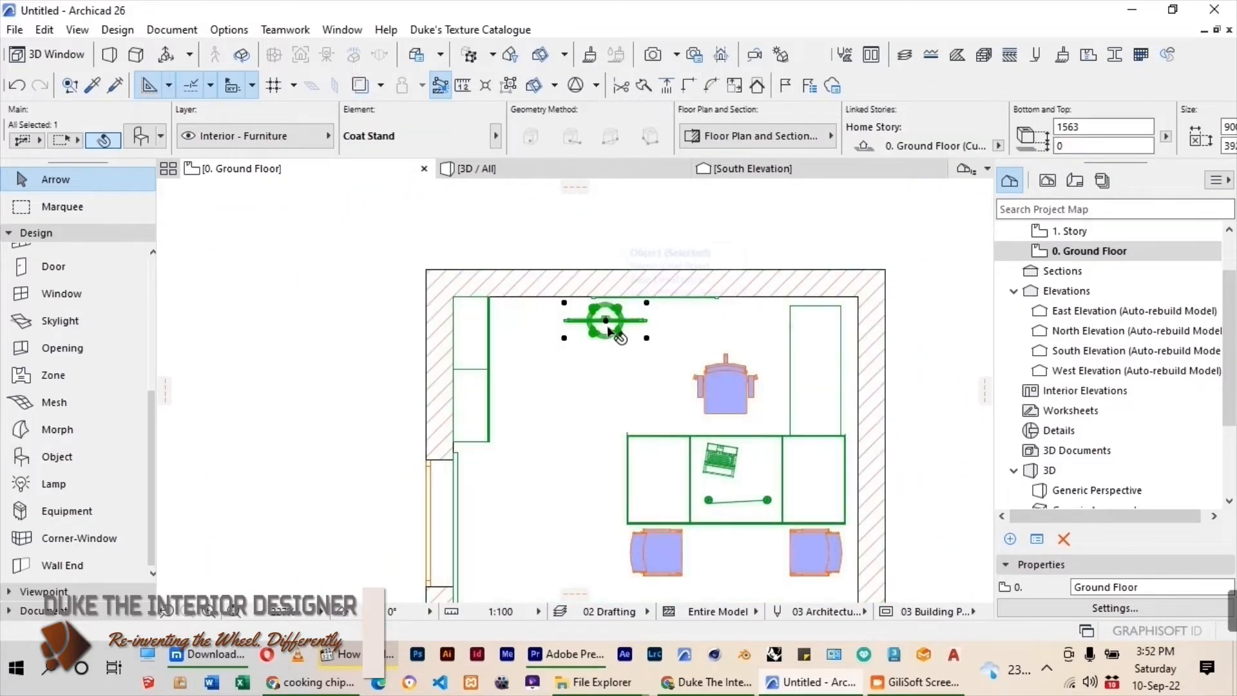
key("ctrl+d")
left_click(601, 318)
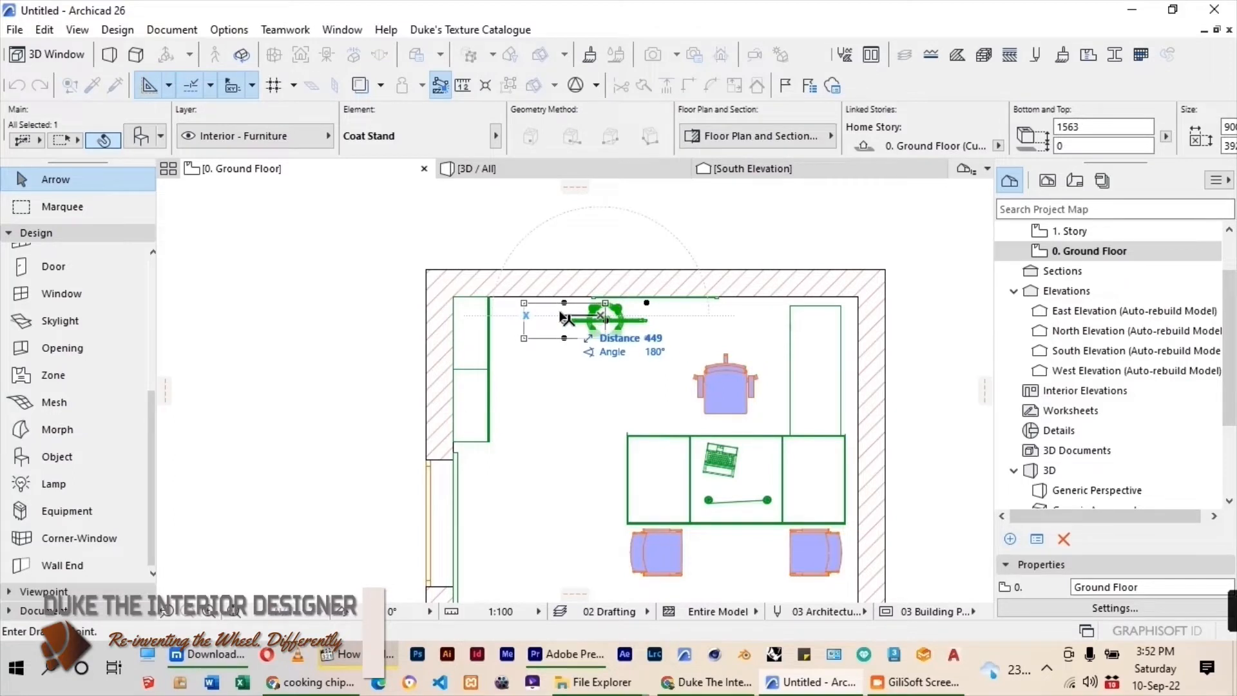
left_click(560, 316)
scroll(606, 252, "down", 2)
scroll(605, 252, "down", 2)
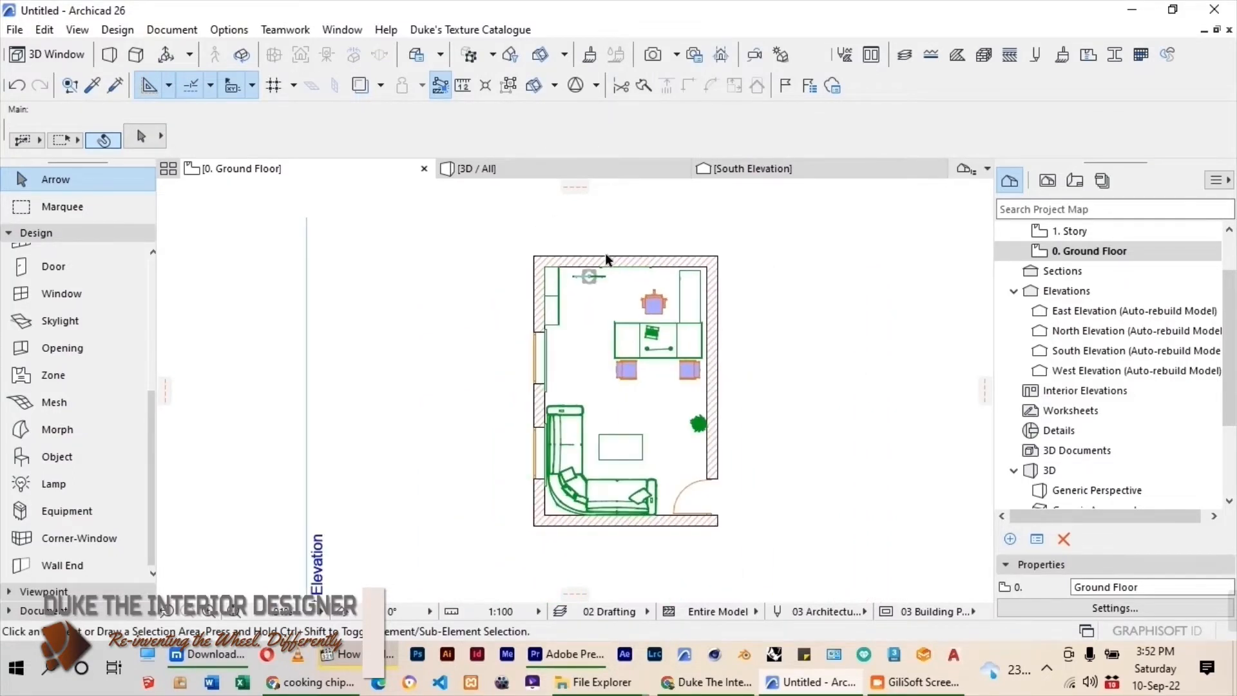
left_click(475, 252)
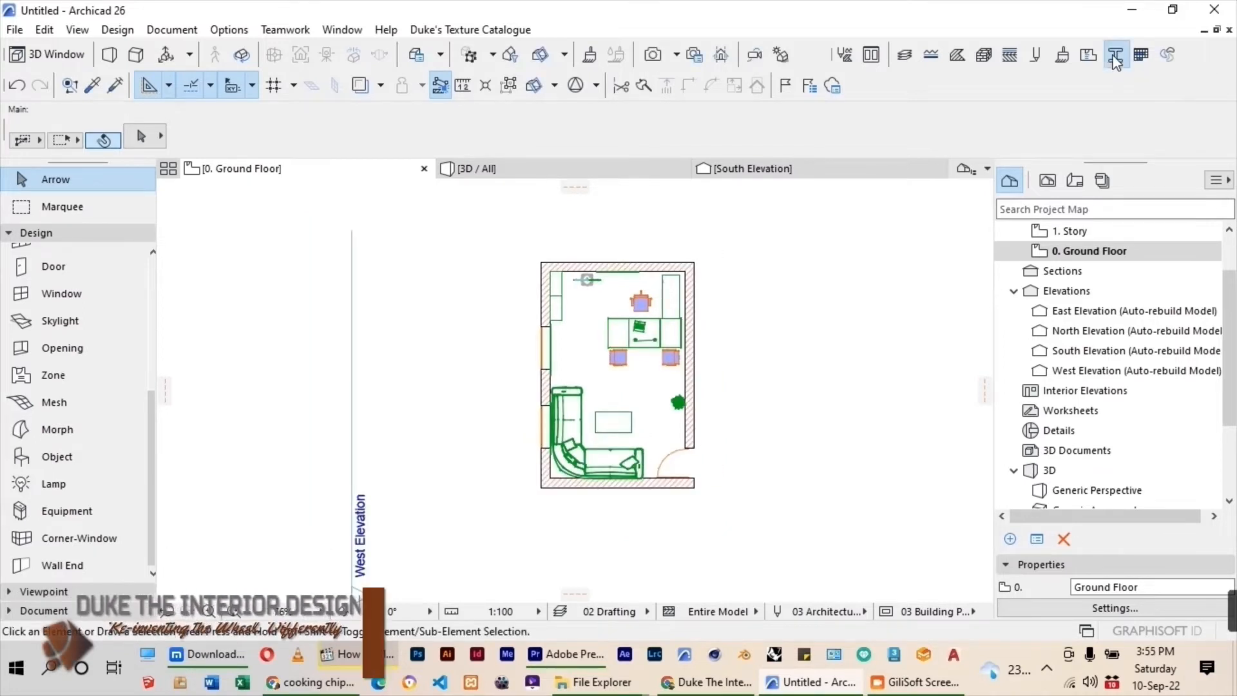
Open the Profile Manager and start creating a new profile.
left_click(1167, 55)
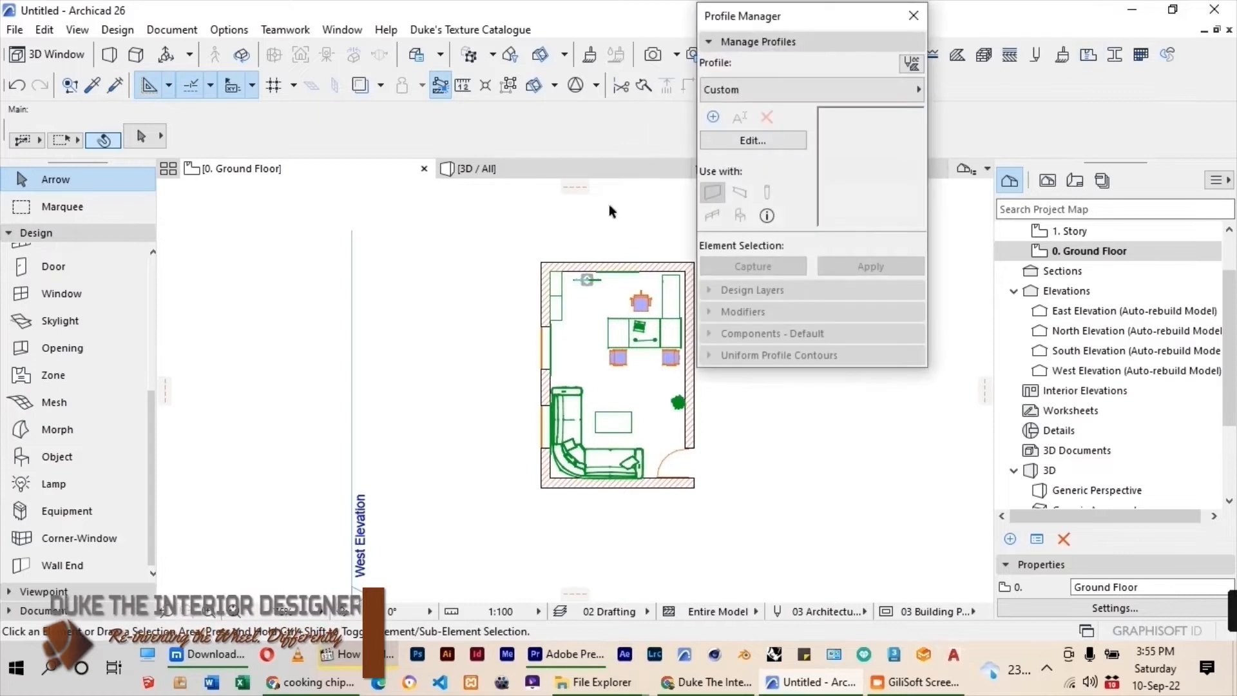
left_click(714, 116)
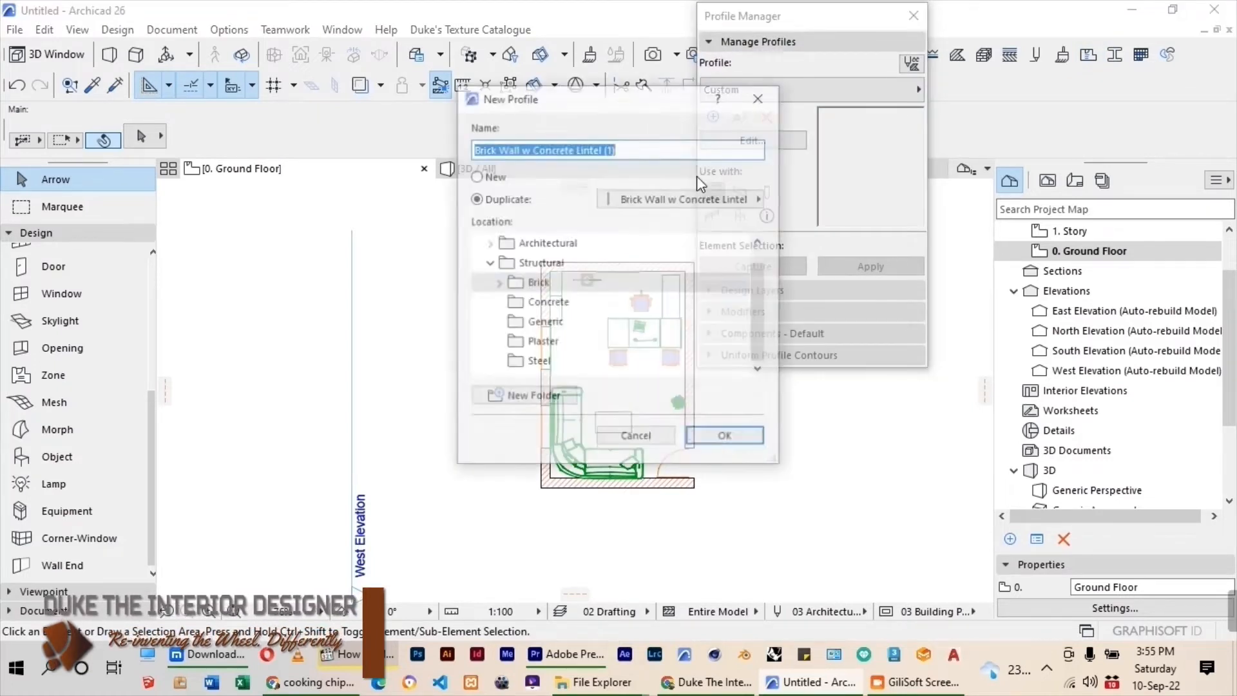
left_click(539, 323)
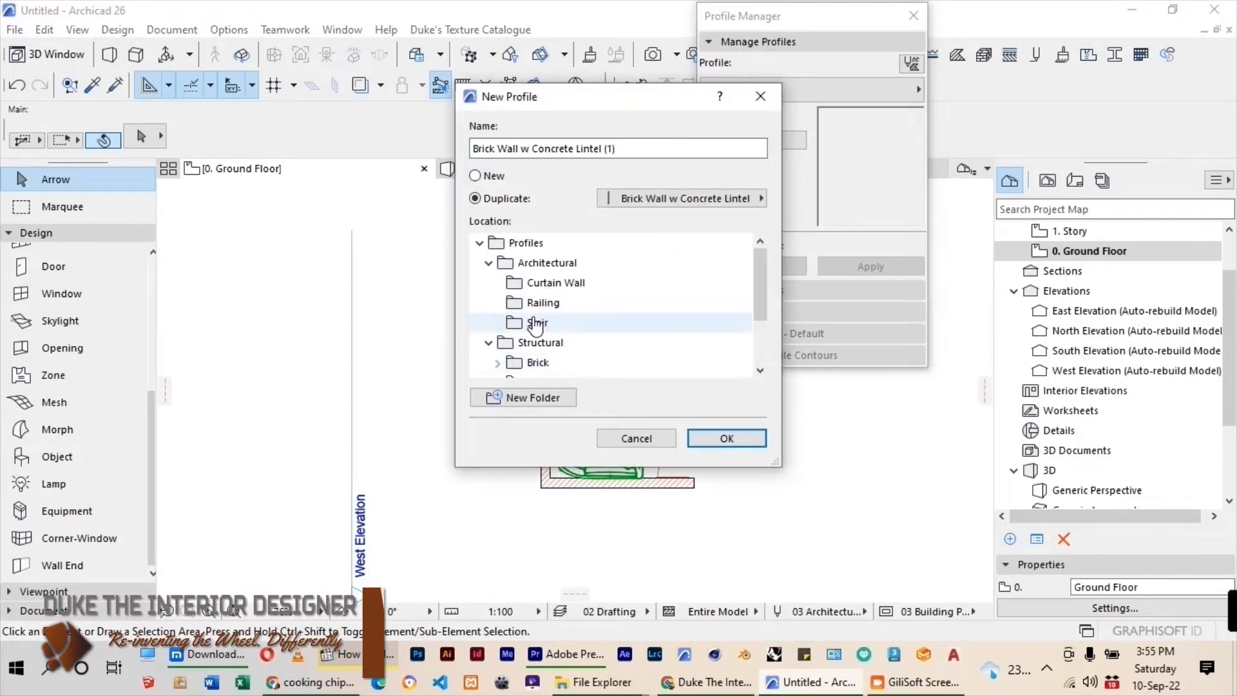
left_click(520, 265)
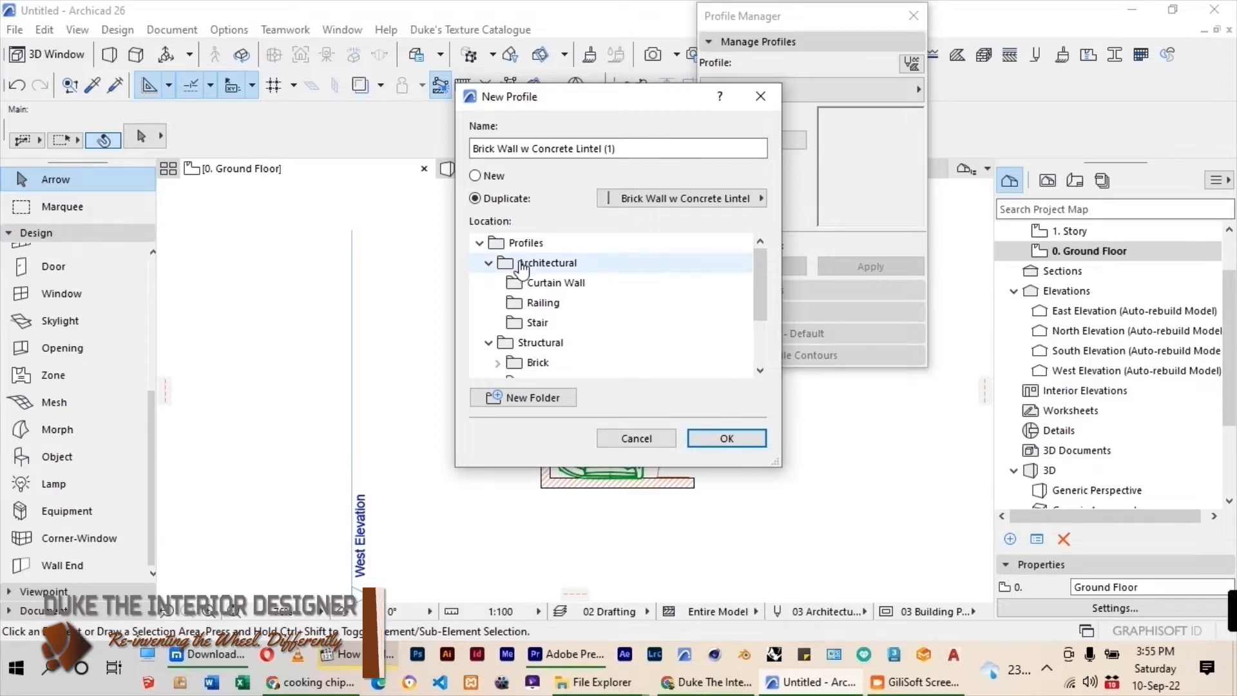
Make the profile a new one instead of a duplicate and name it Office Skirting.
left_click_drag(615, 149, 470, 150)
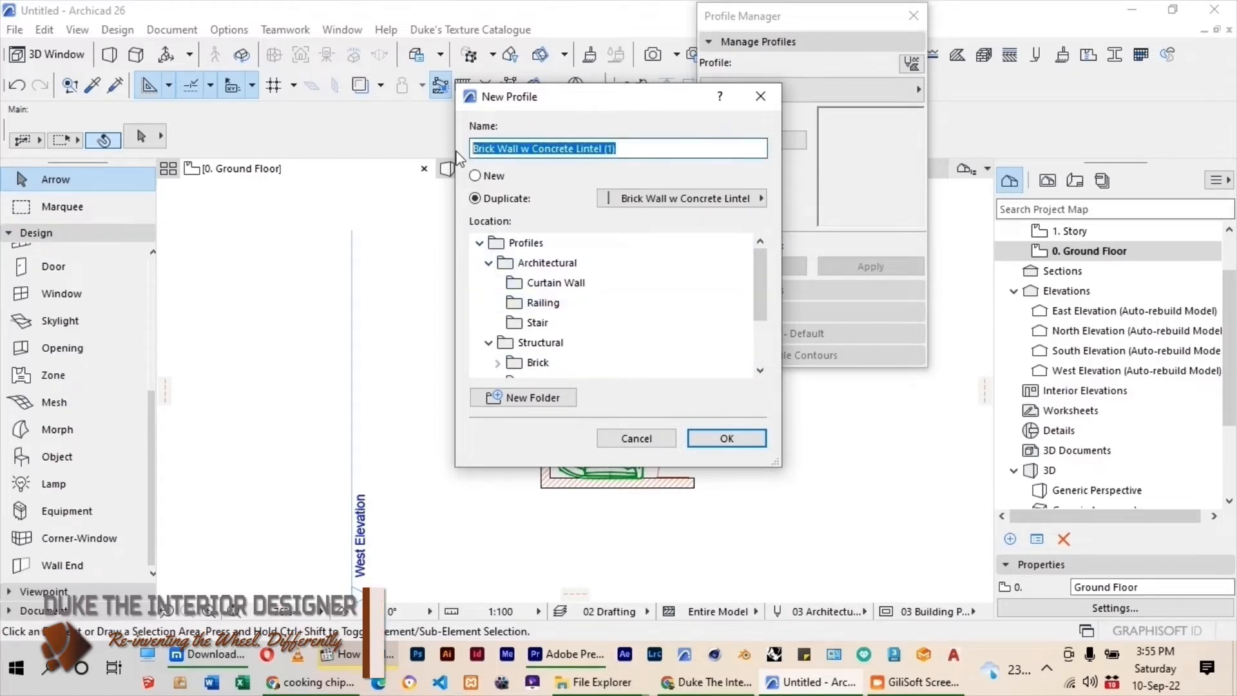
type("OFFICE SKIRTING")
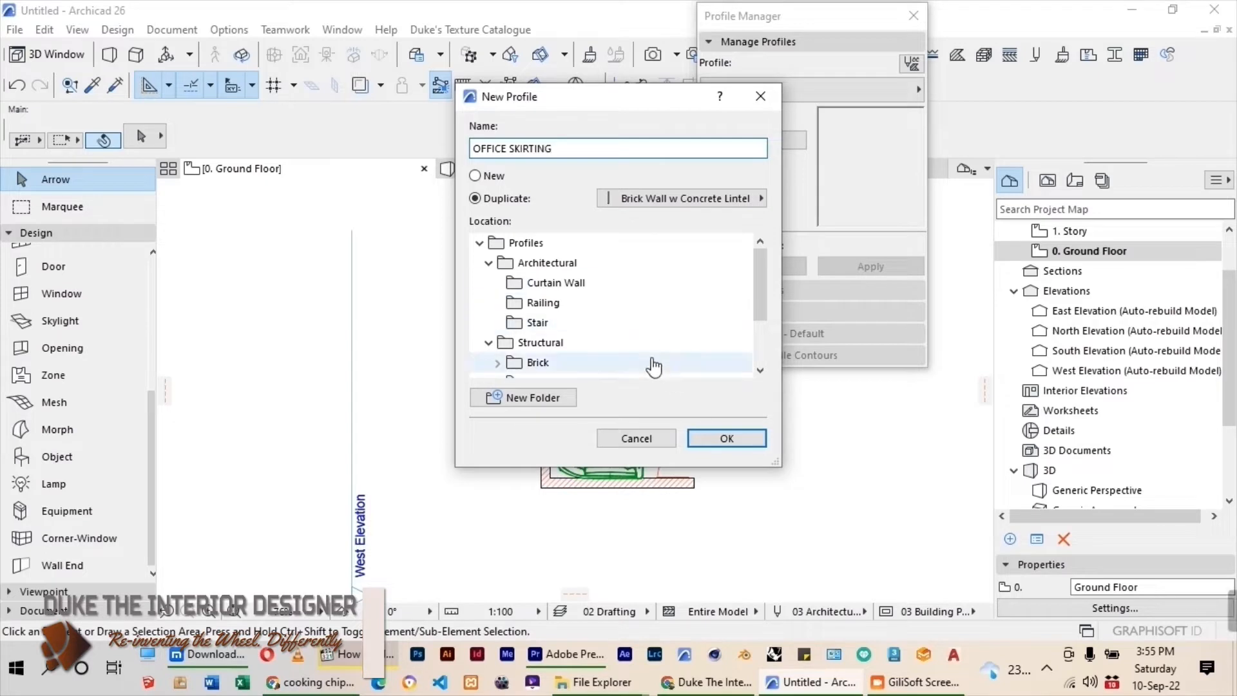
left_click(477, 176)
left_click_drag(542, 149, 462, 151)
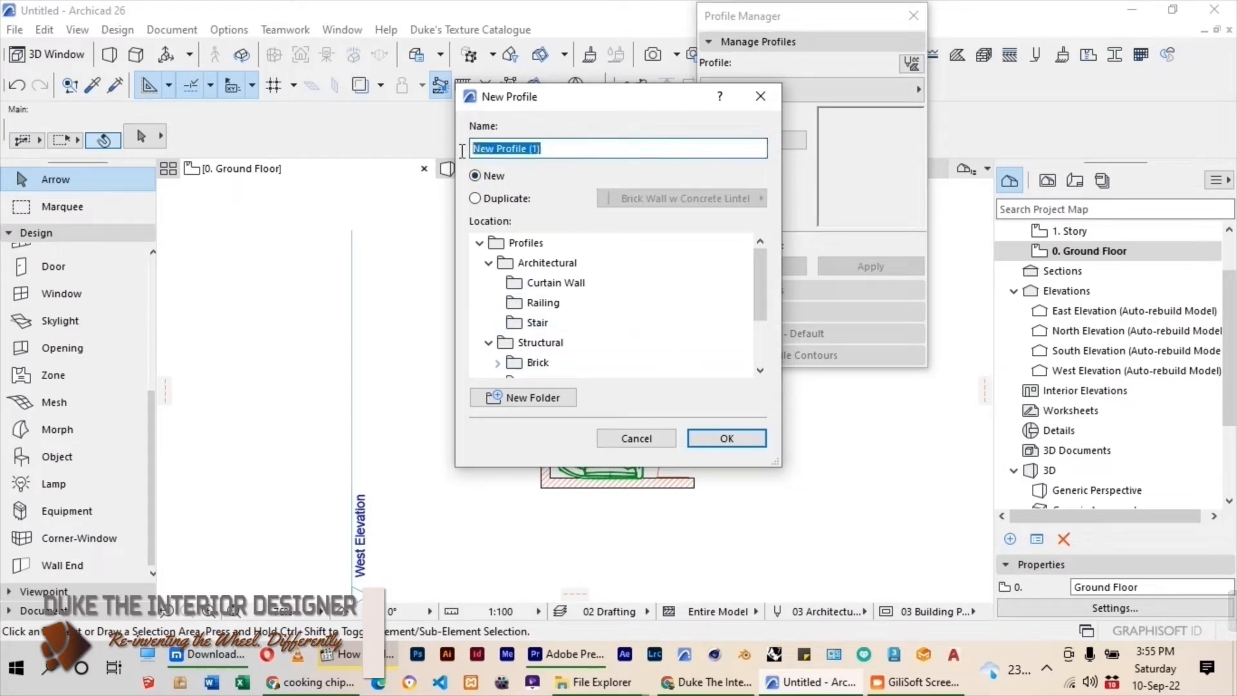
type("oFFICE")
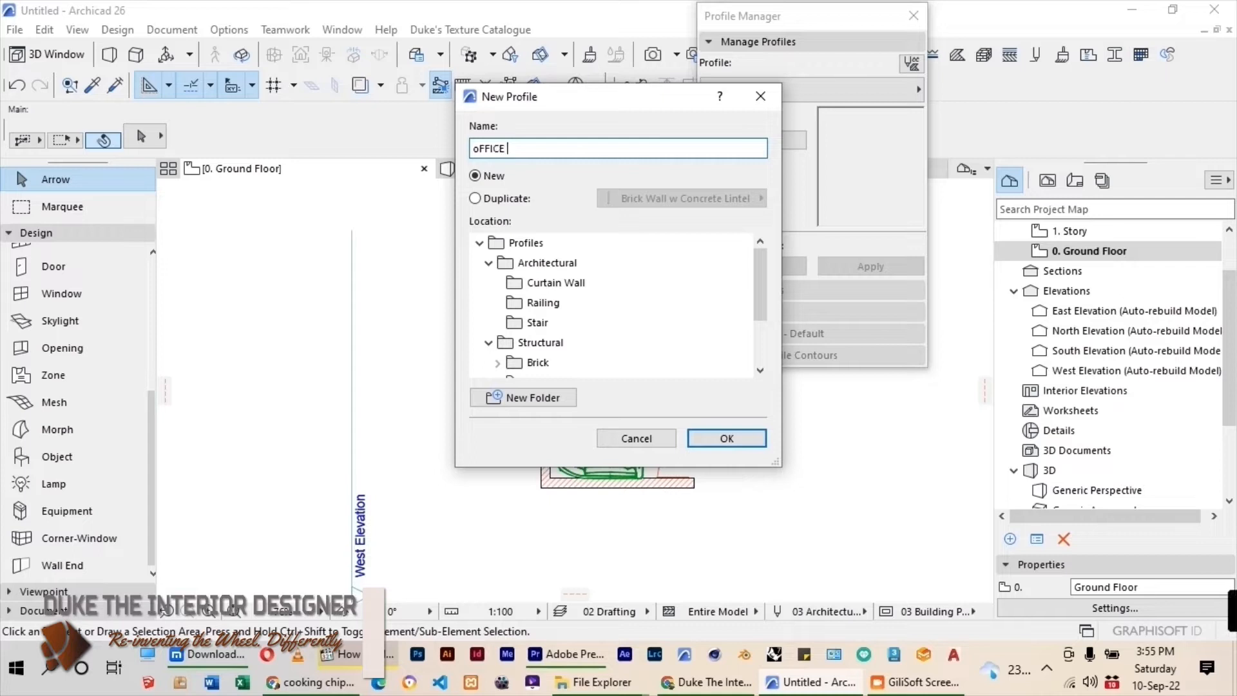
key("BackSpace")
key("BackSpace")
key("BackSpace")
key("BackSpace")
key("BackSpace")
type("O")
key("BackSpace")
type("Office Skirting")
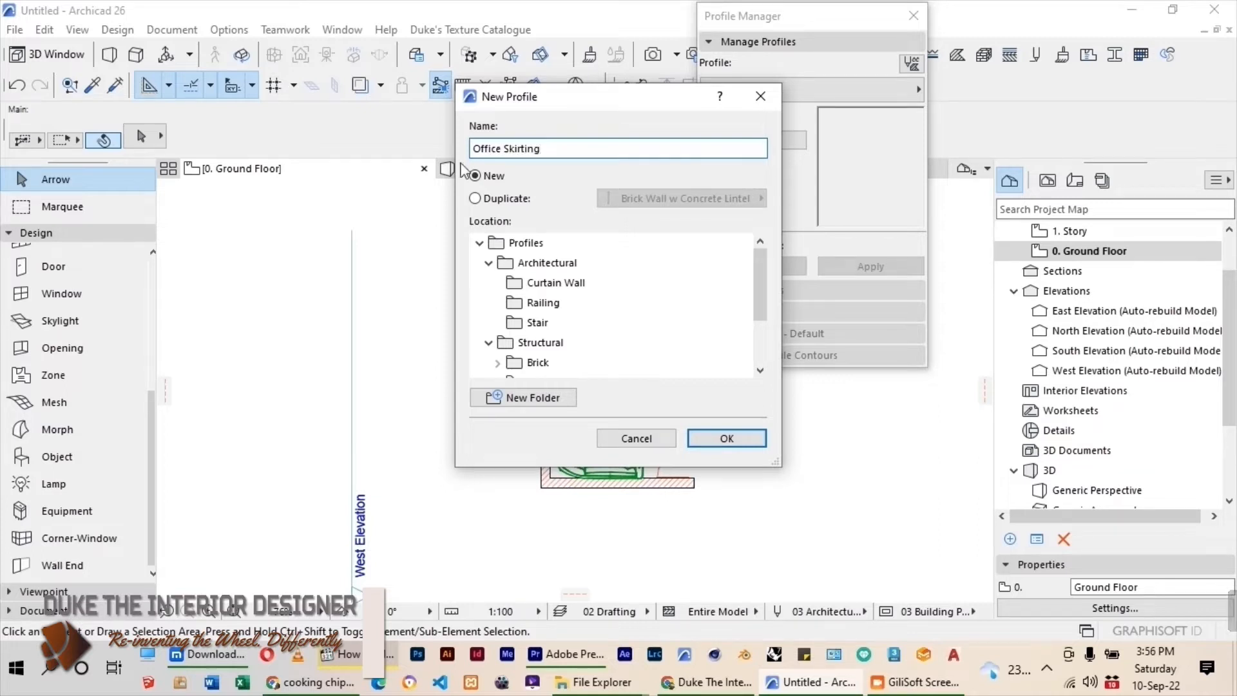
Add a folder named Duke under Architectural and create the Office Skirting profile in it.
left_click(530, 266)
left_click(547, 399)
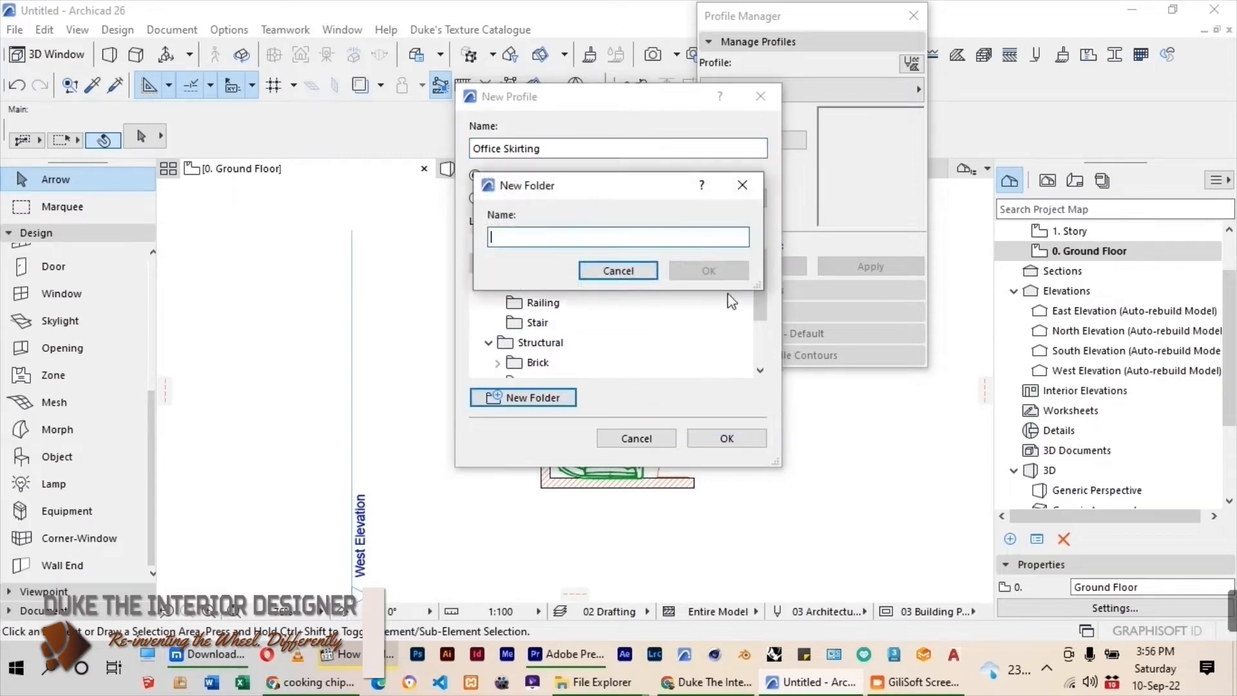
type("Duke")
left_click(673, 271)
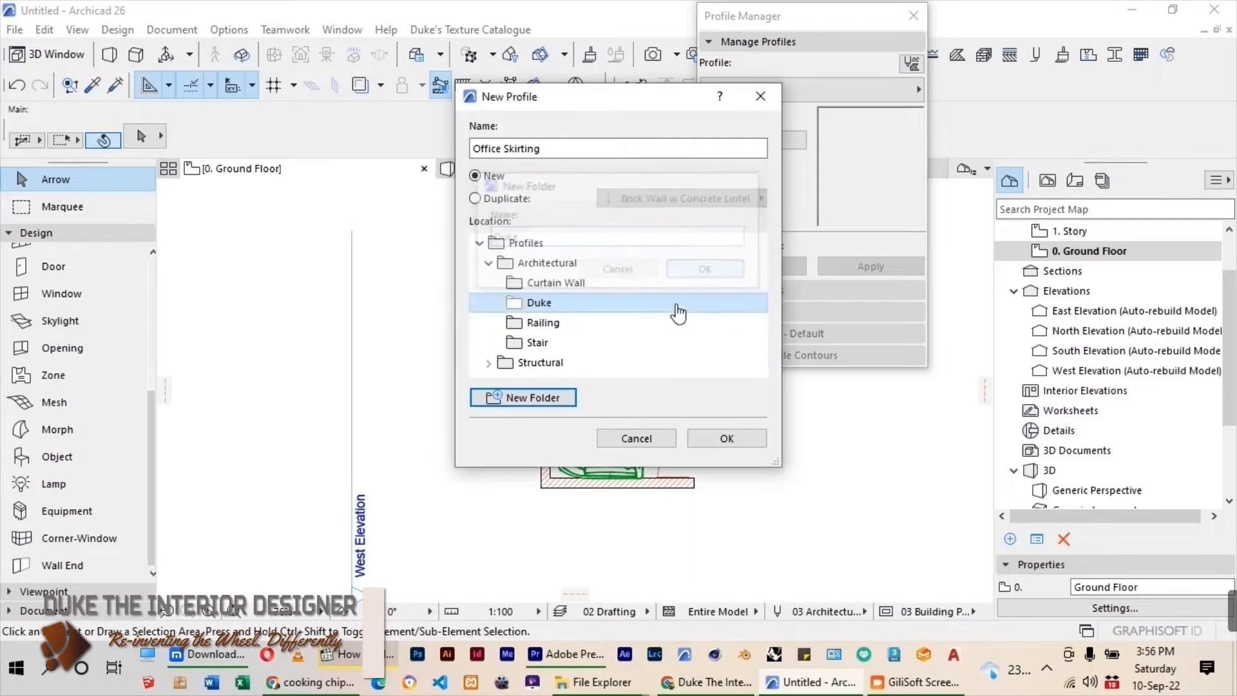
left_click(725, 437)
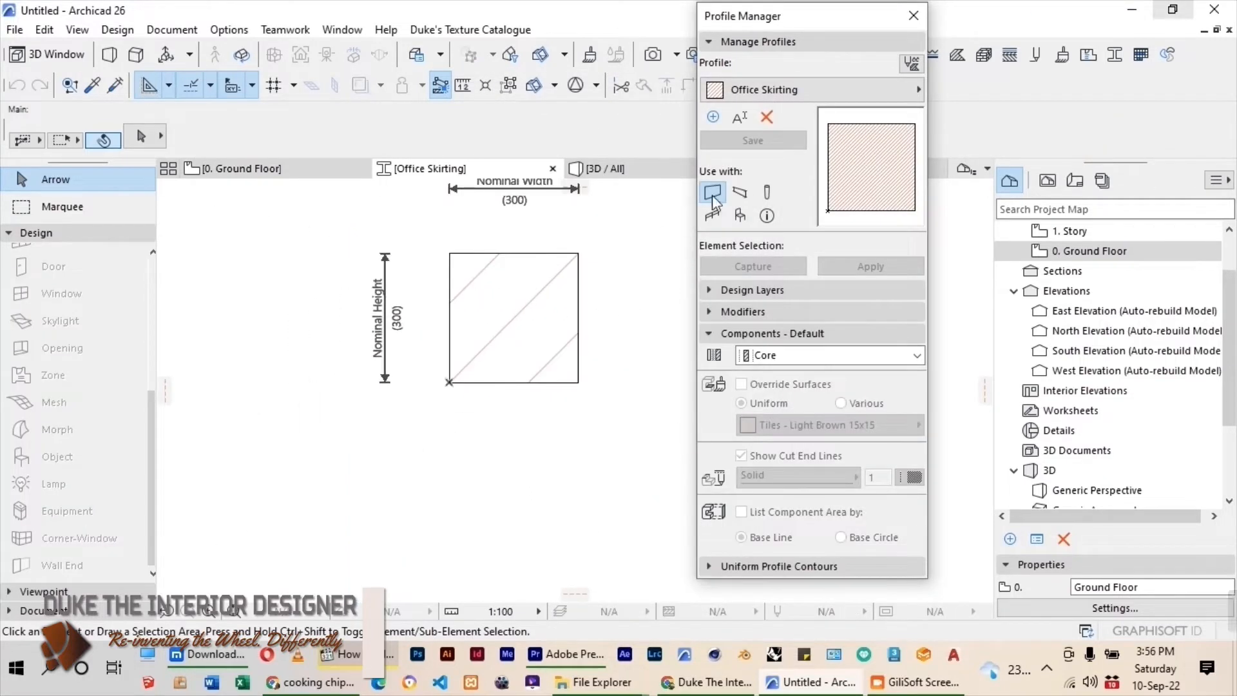
Delete the default square fill from the Office Skirting profile.
scroll(430, 428, "down", 5)
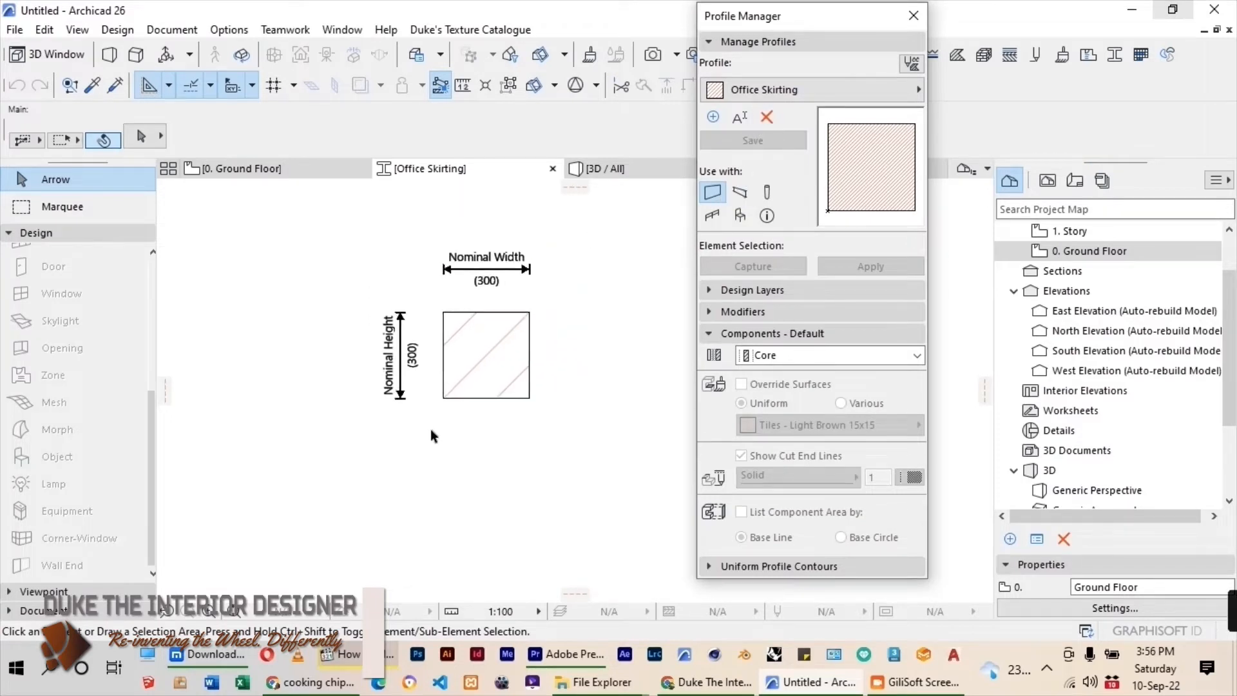
left_click(461, 411)
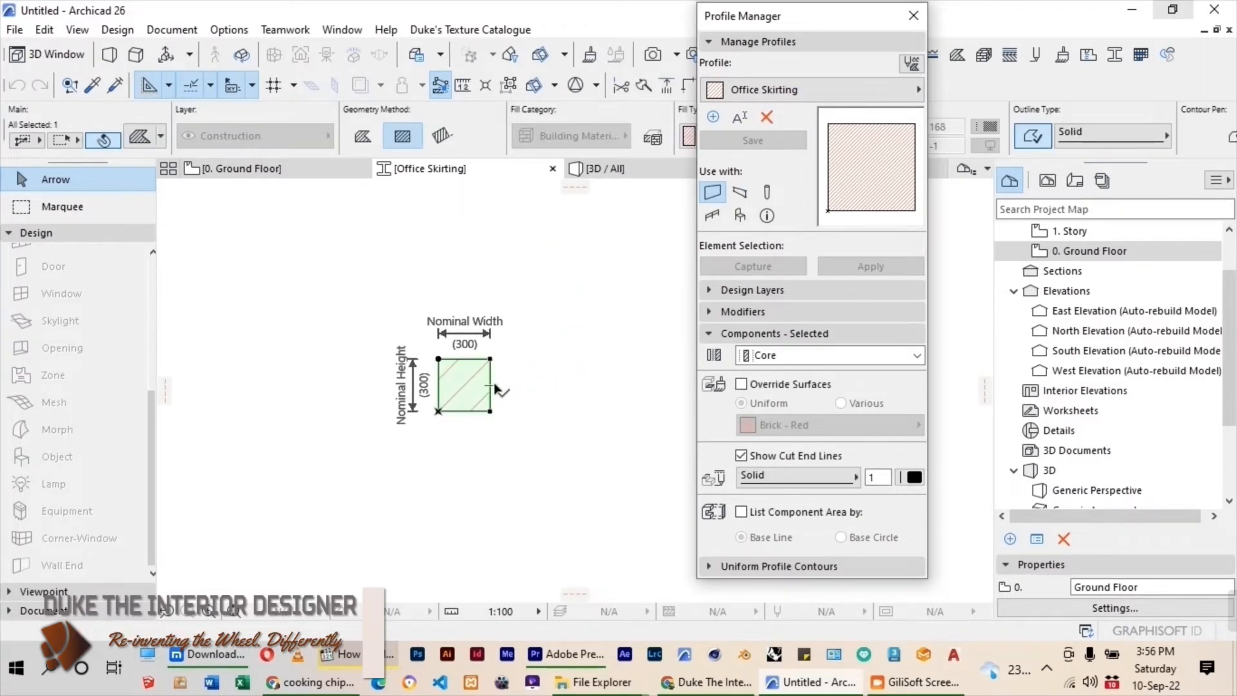
key("Delete")
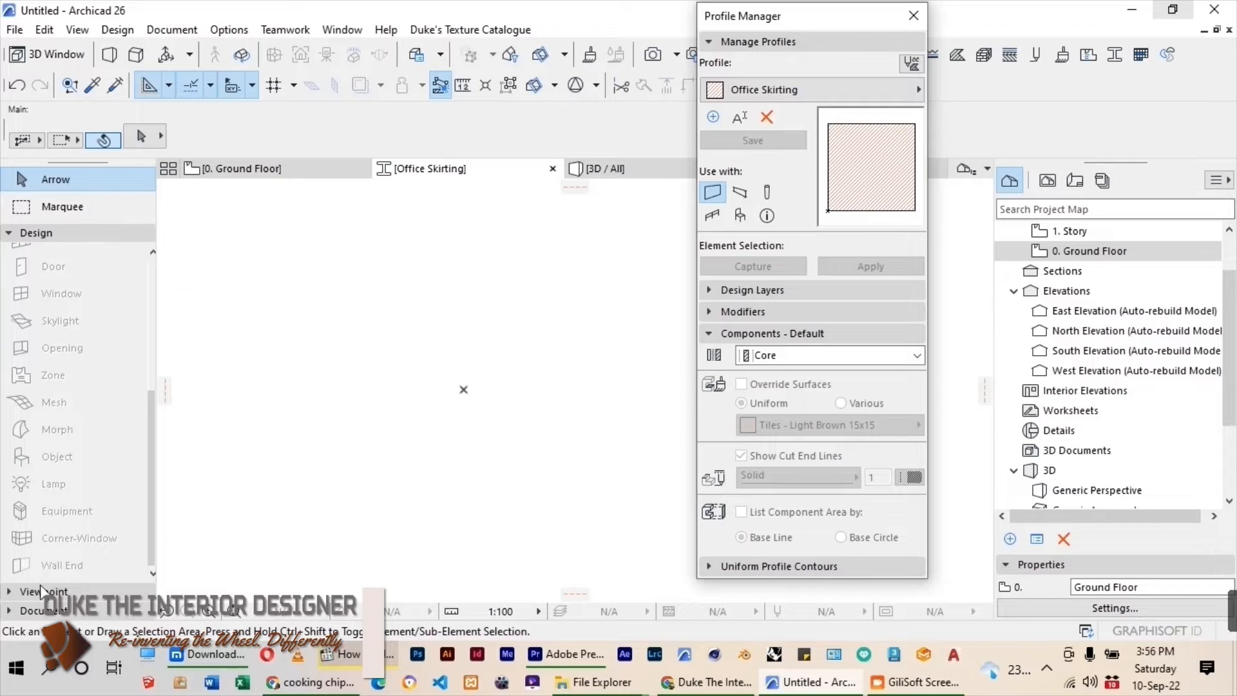
Draw a single vertical line 100 mm long upward from the profile origin.
left_click(32, 610)
left_click(49, 540)
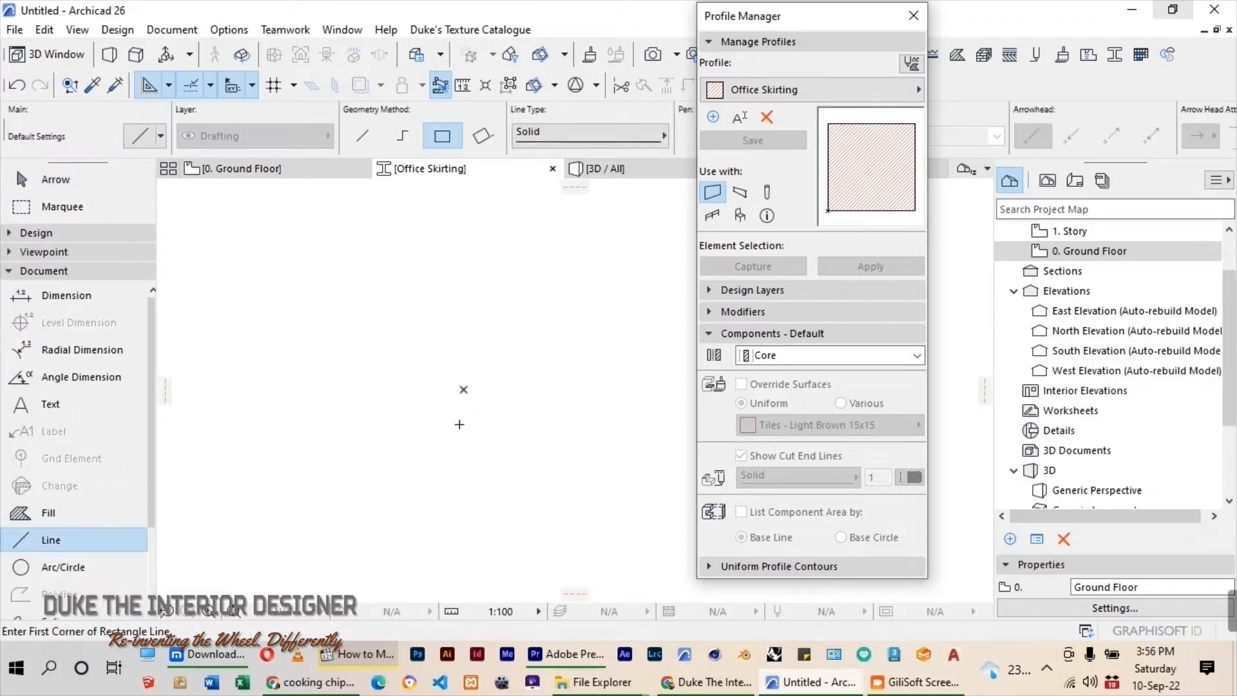
left_click(457, 390)
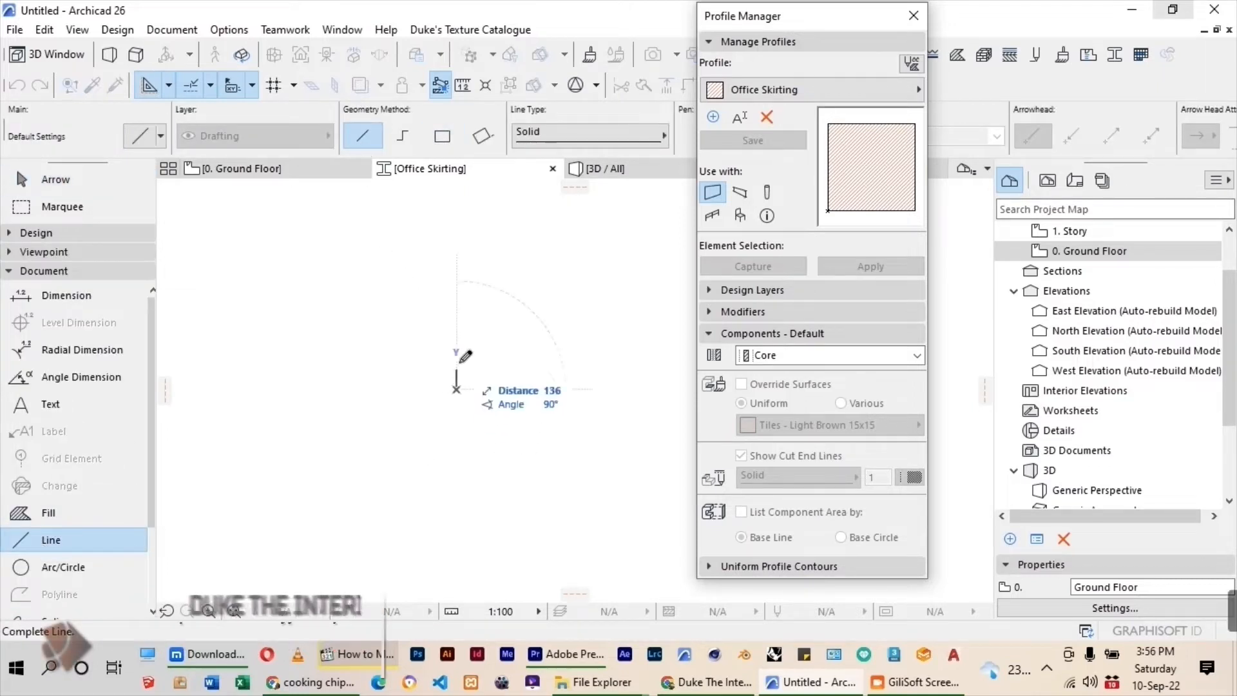
type("100")
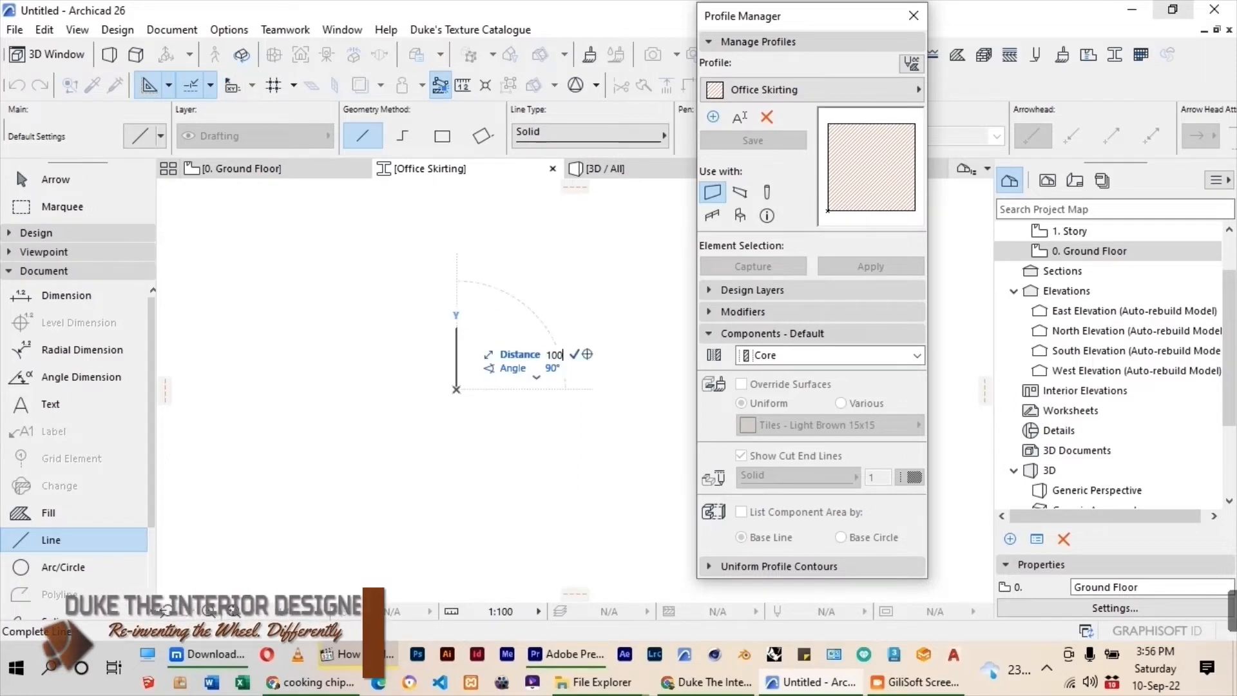
key("Return")
left_click(456, 372)
Draw a 25 mm horizontal line from the vertical line's upper end, and close the rectangle with its right side and base.
scroll(477, 376, "up", 3)
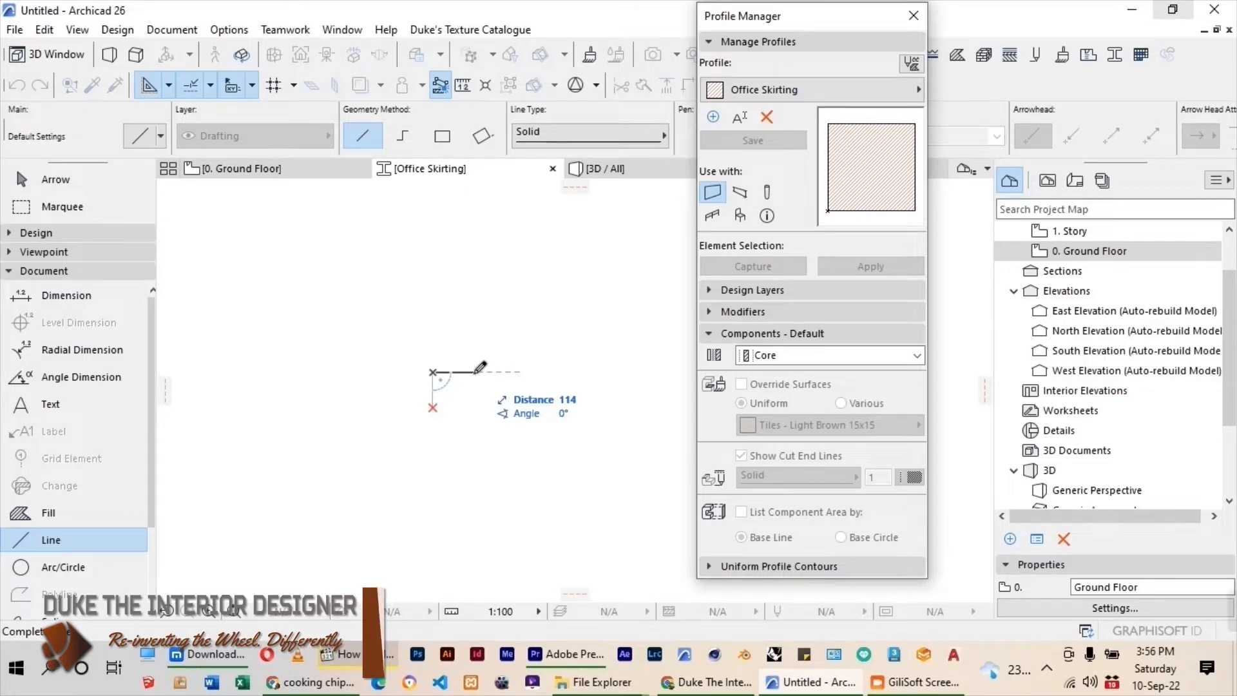
type("25")
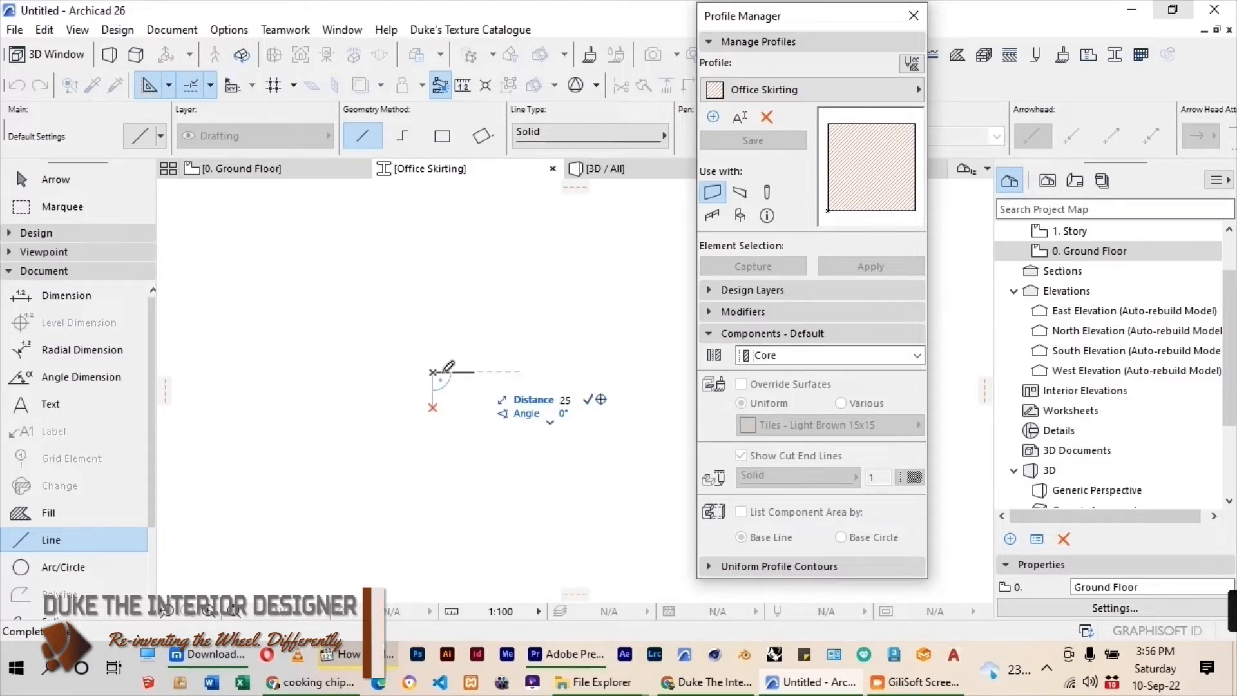
key("Return")
left_click(442, 371)
scroll(435, 409, "up", 3)
left_click(429, 404, "shift")
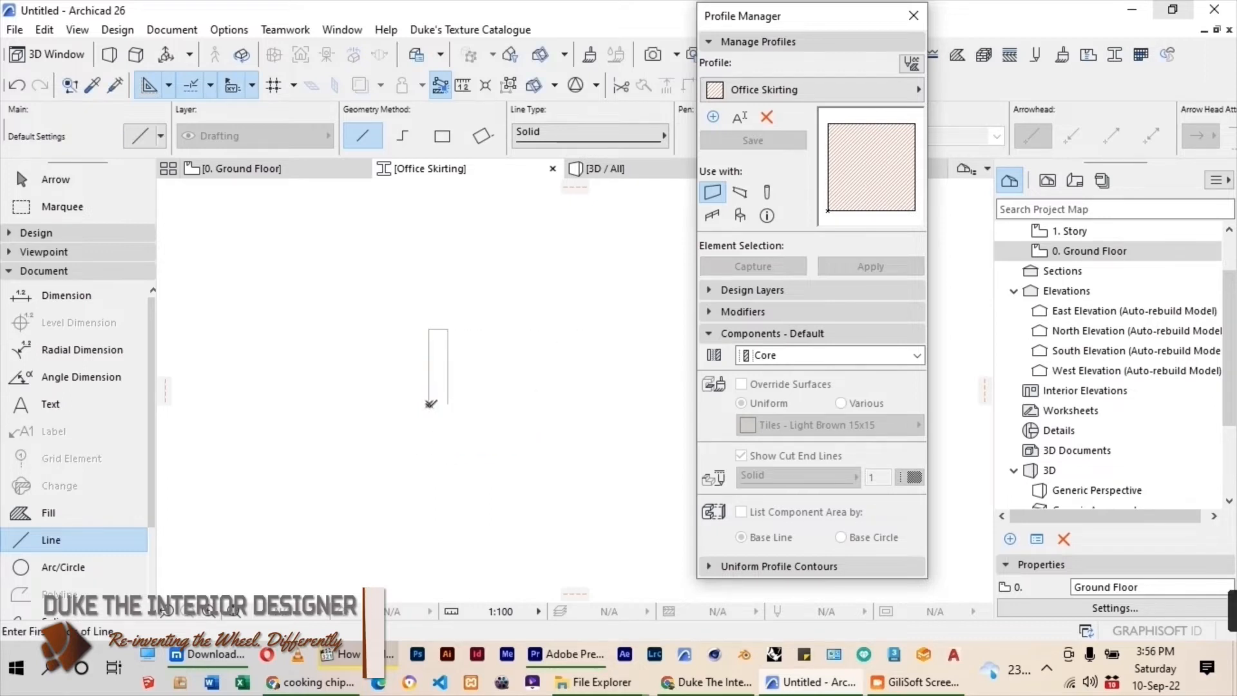
left_click(430, 404)
left_click(448, 404)
Fillet the upper right corner of the skirting outline with a 10 mm radius.
scroll(443, 348, "up", 2)
scroll(435, 349, "up", 1)
scroll(547, 382, "down", 1)
scroll(457, 346, "up", 1)
left_click(58, 184)
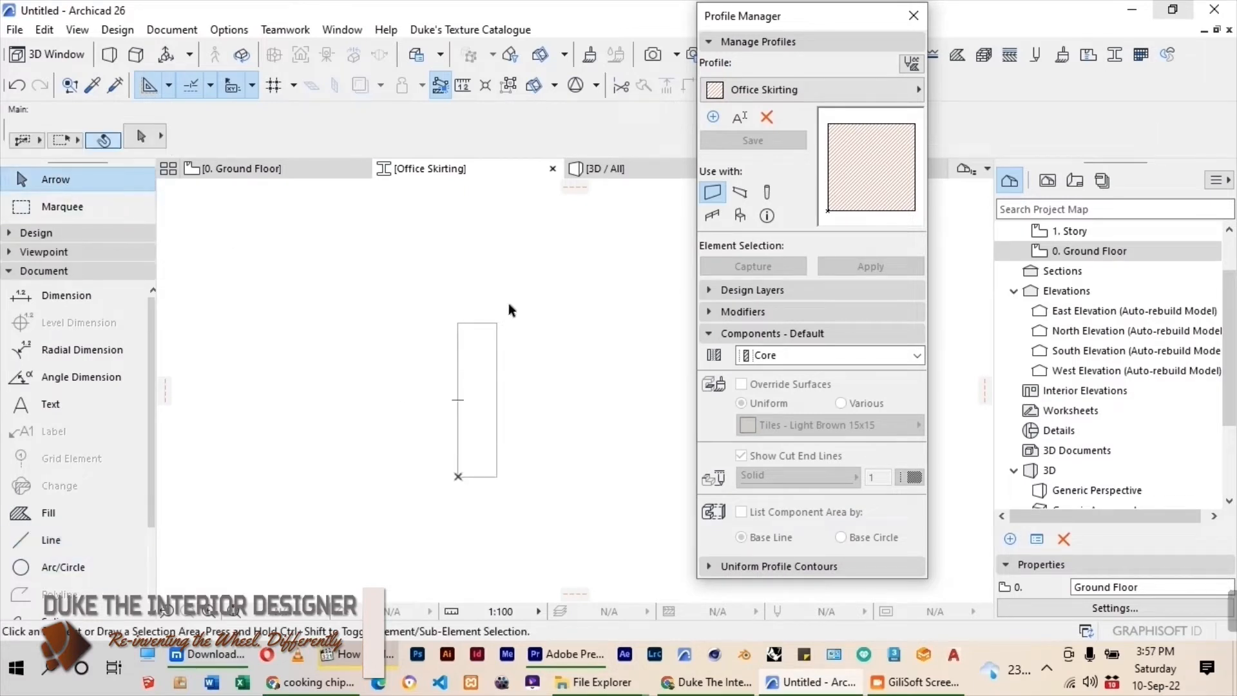
left_click_drag(508, 304, 485, 354)
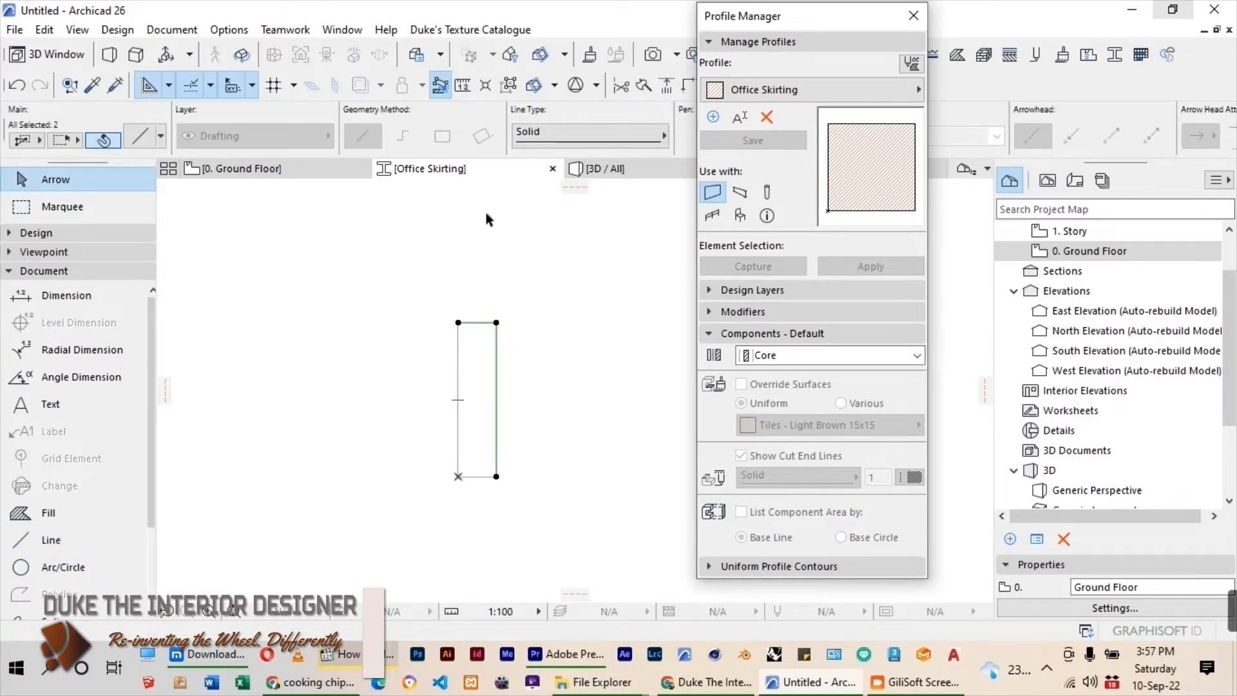
left_click_drag(782, 15, 917, 104)
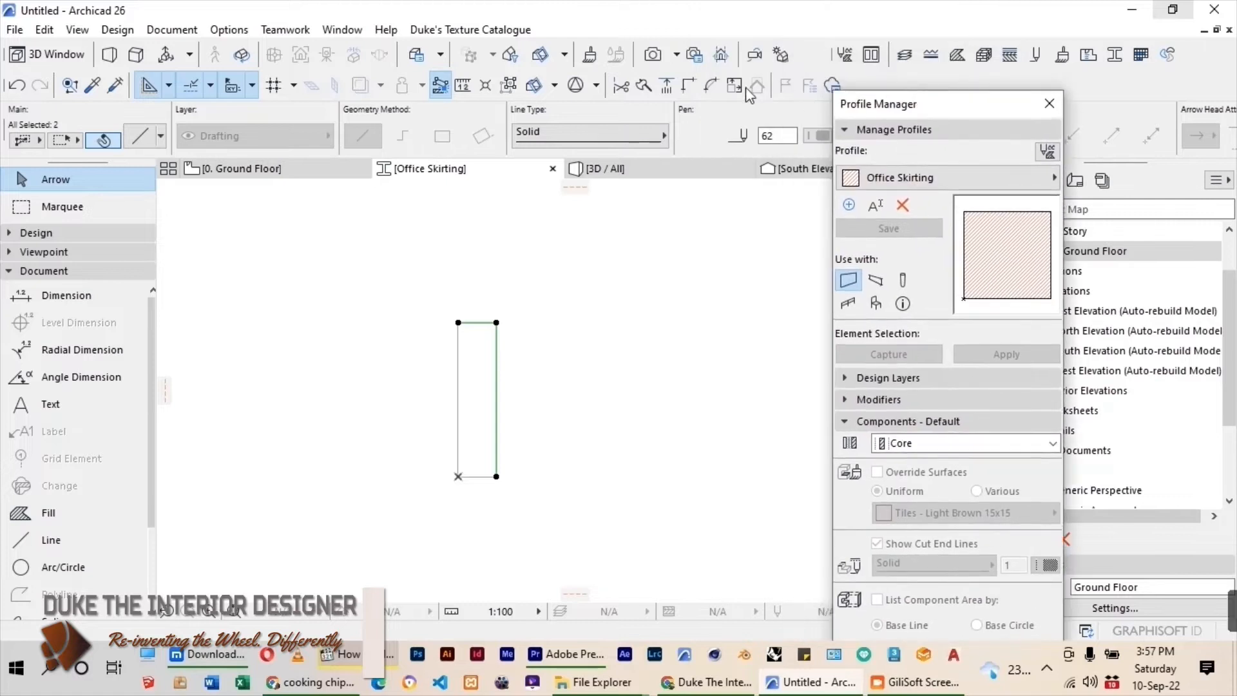
left_click(713, 86)
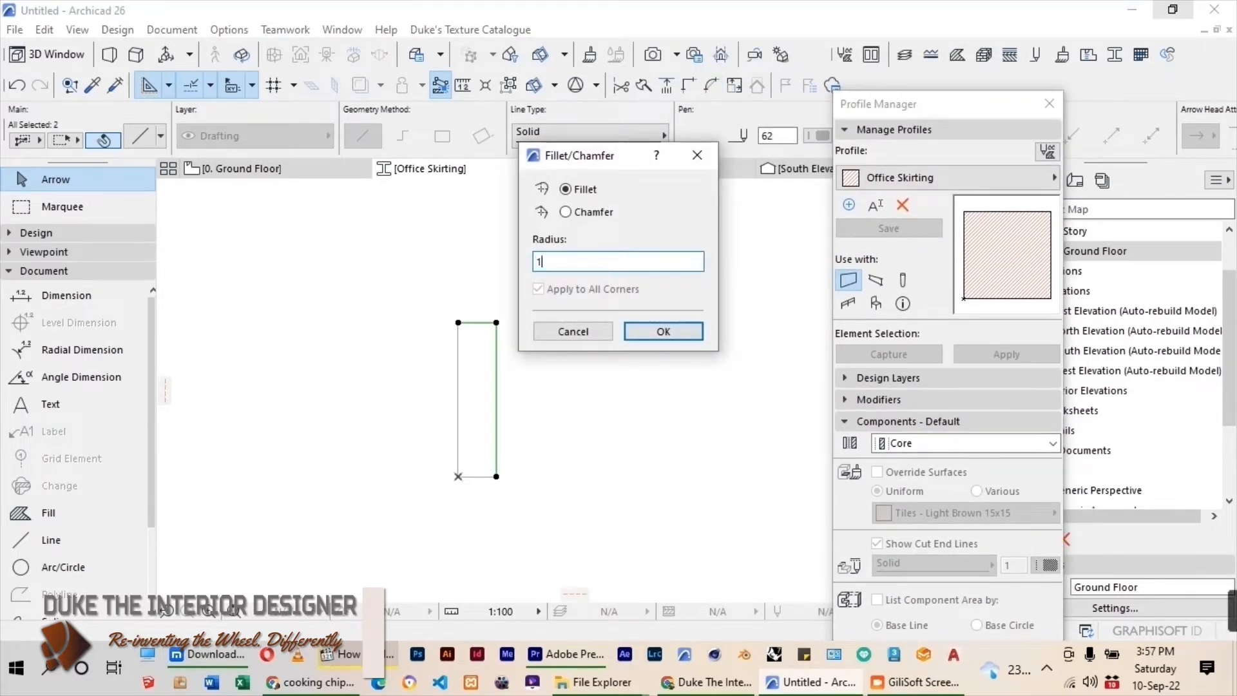
type("10")
key("Return")
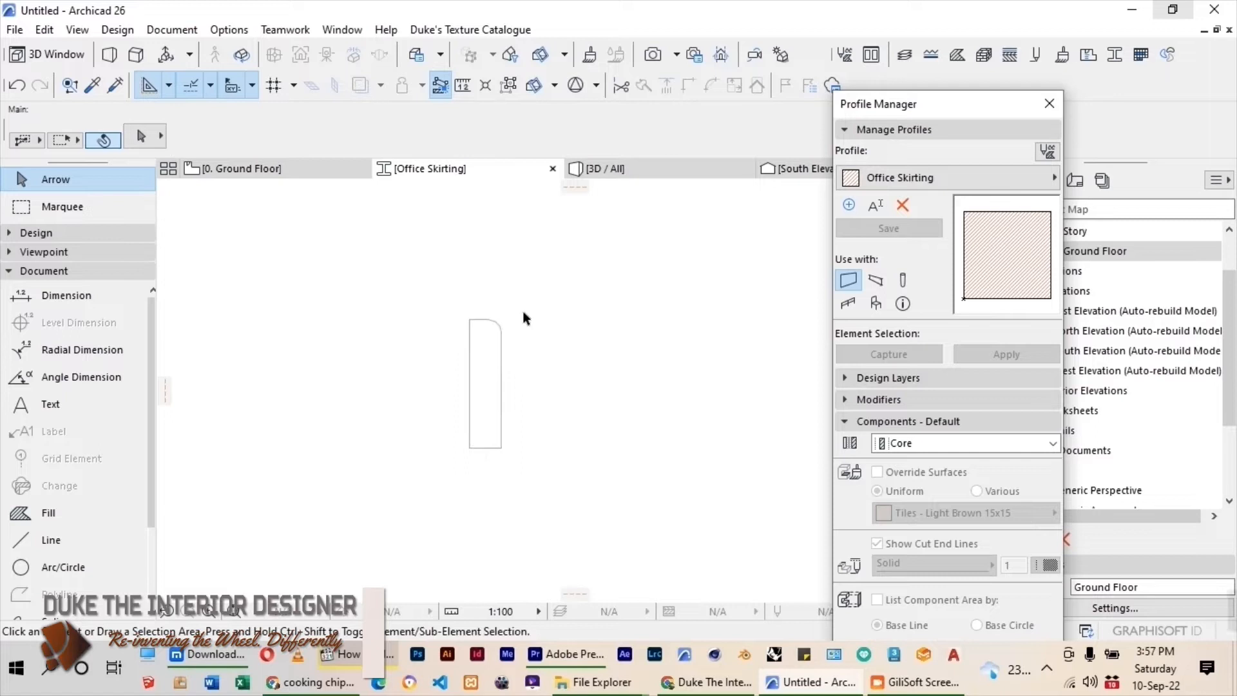
Fill the closed skirting outline with the Tile - Floor material by tracing its boundary.
left_click(40, 512)
scroll(477, 425, "up", 1)
left_click(494, 408)
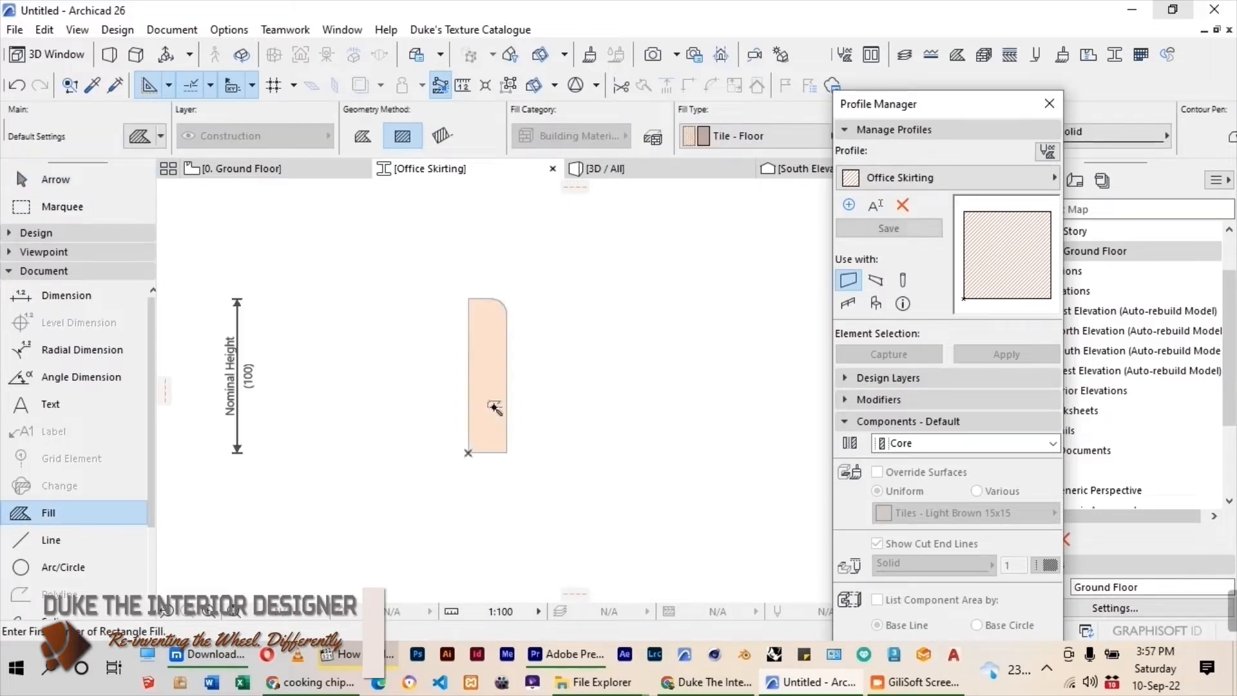
scroll(480, 406, "down", 2)
Override the skirting fill's surface uniformly with Wood - Mahogany Vertical and save the profile.
left_click(55, 181)
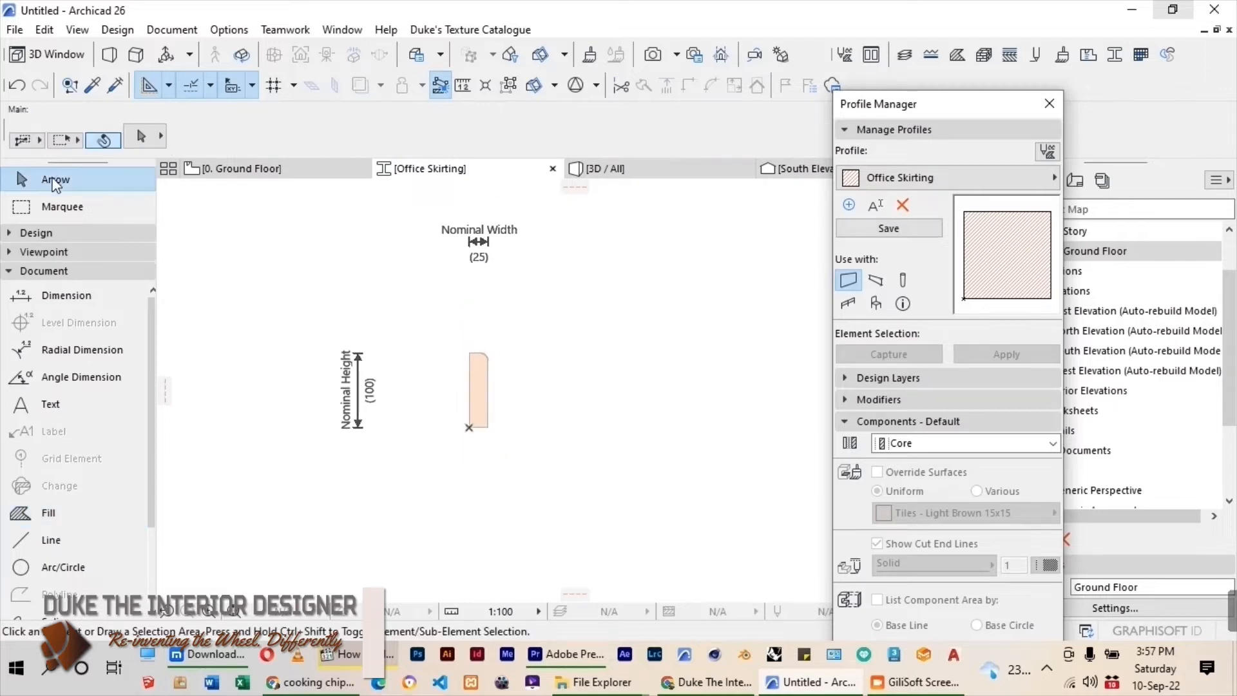
left_click(478, 389)
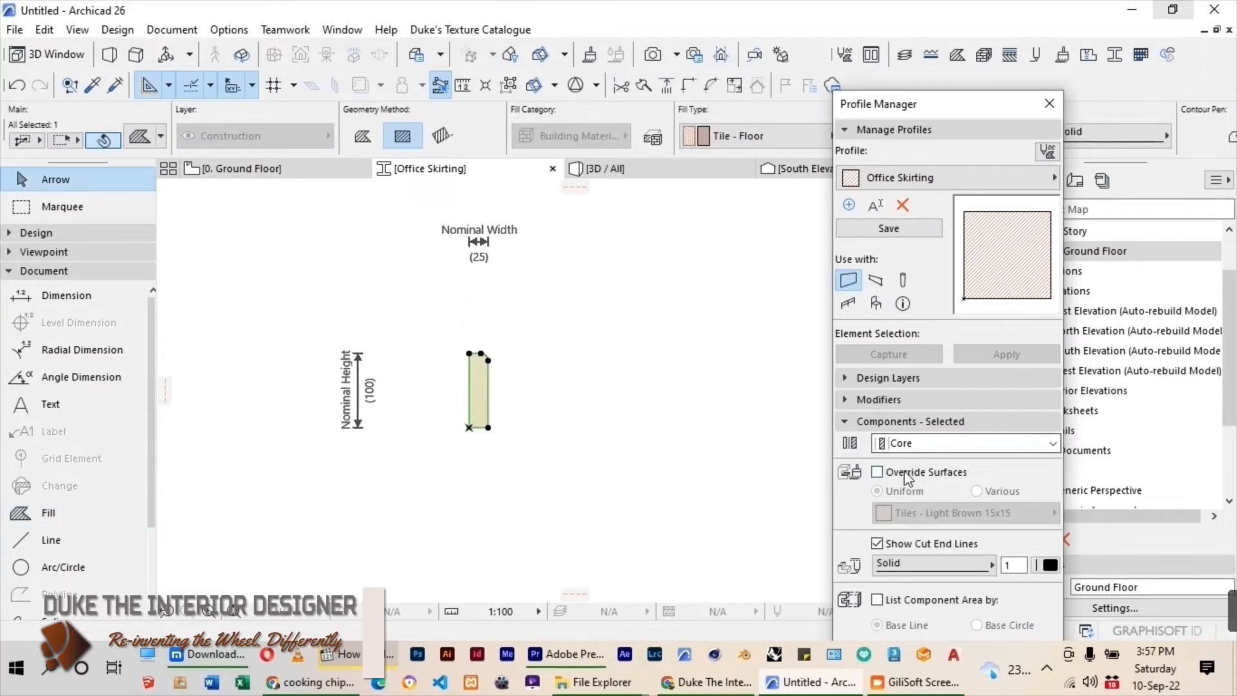
left_click(878, 473)
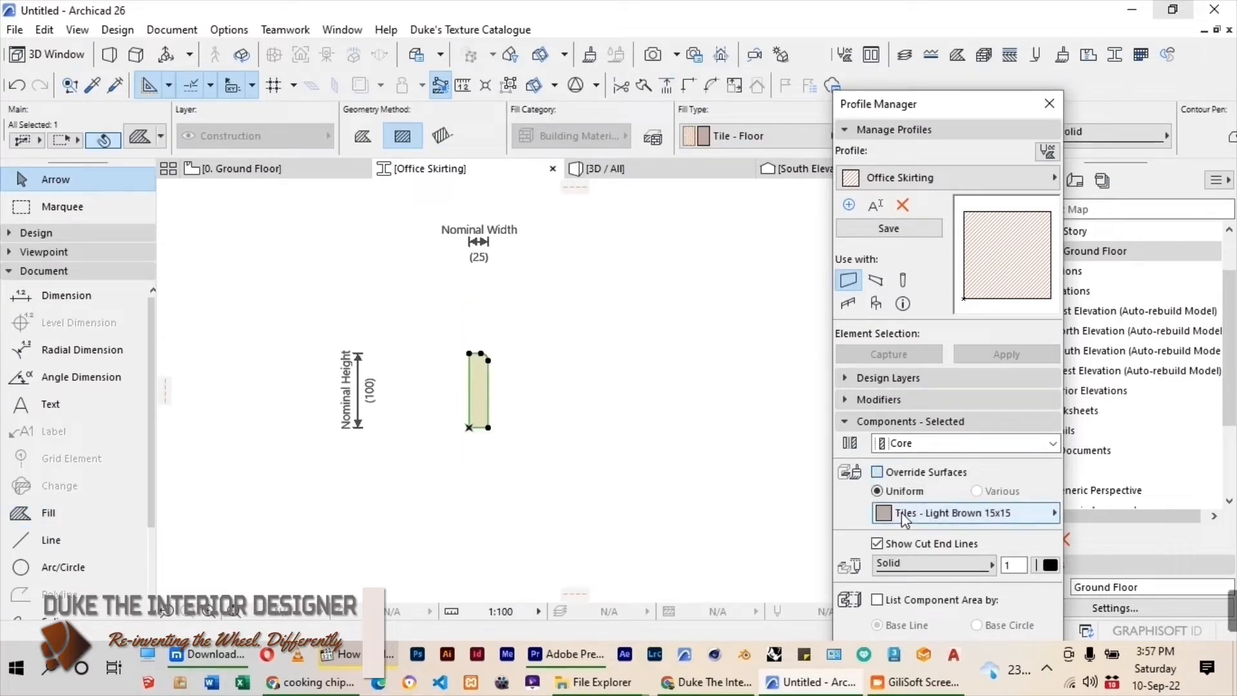
left_click(909, 519)
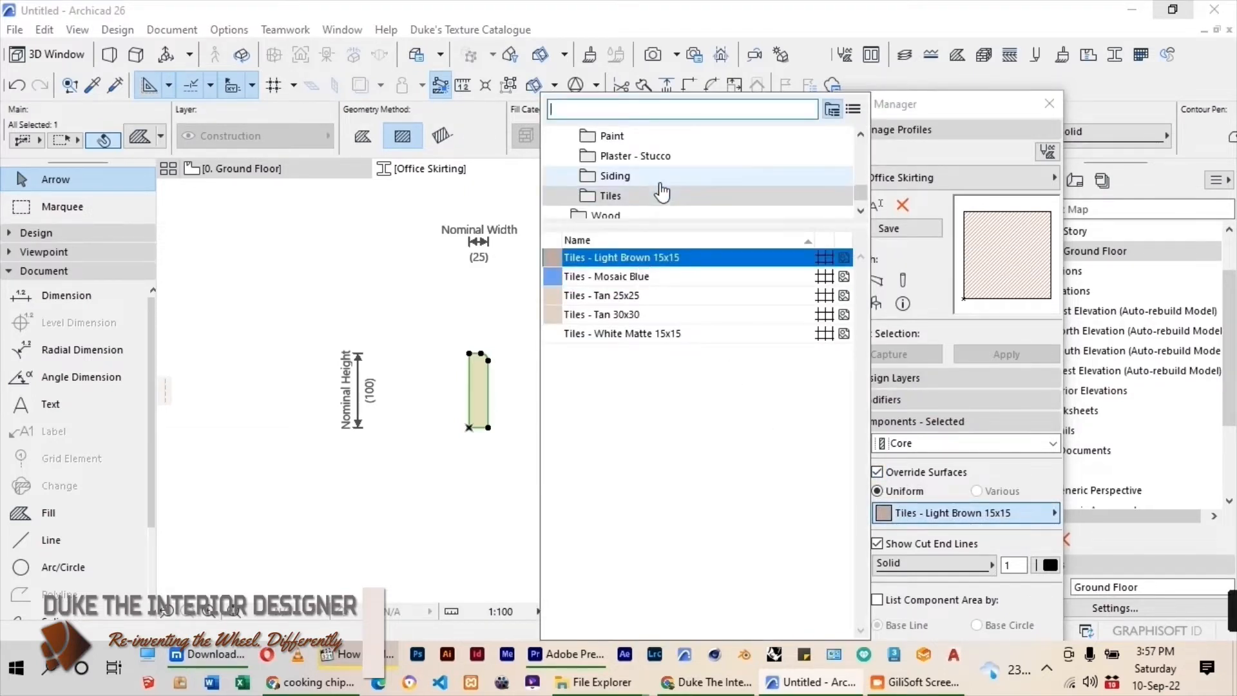
scroll(663, 191, "down", 1)
left_click(622, 196)
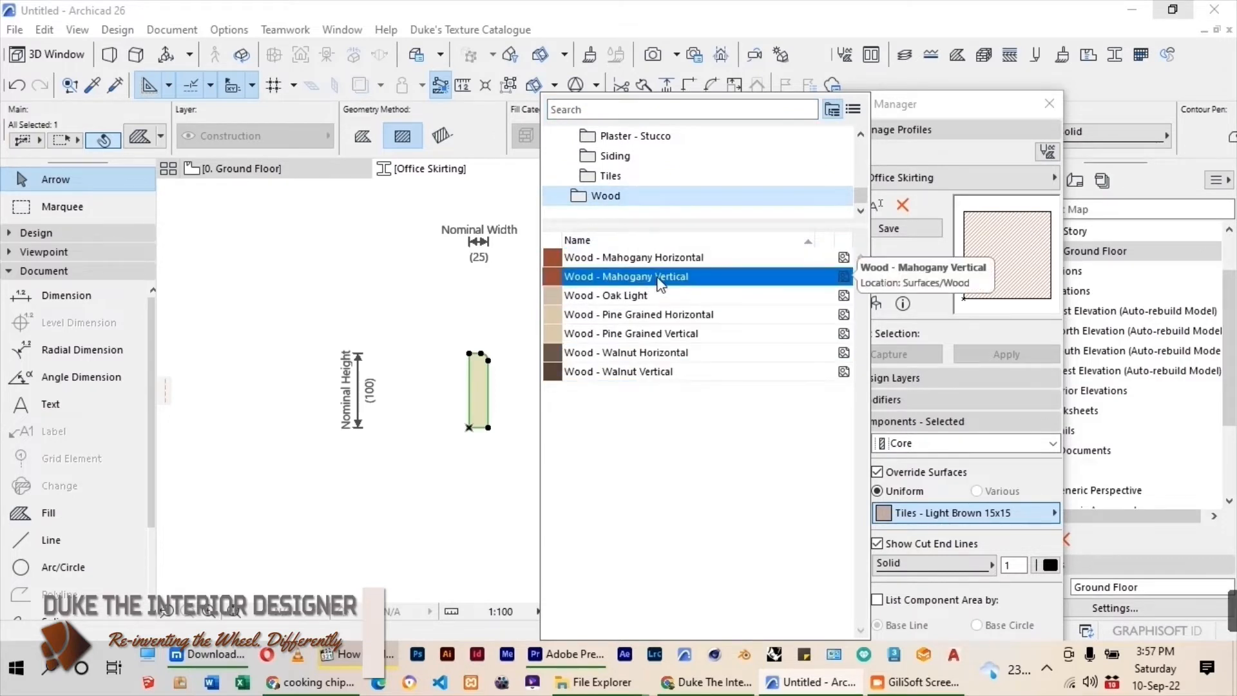
left_click(660, 283)
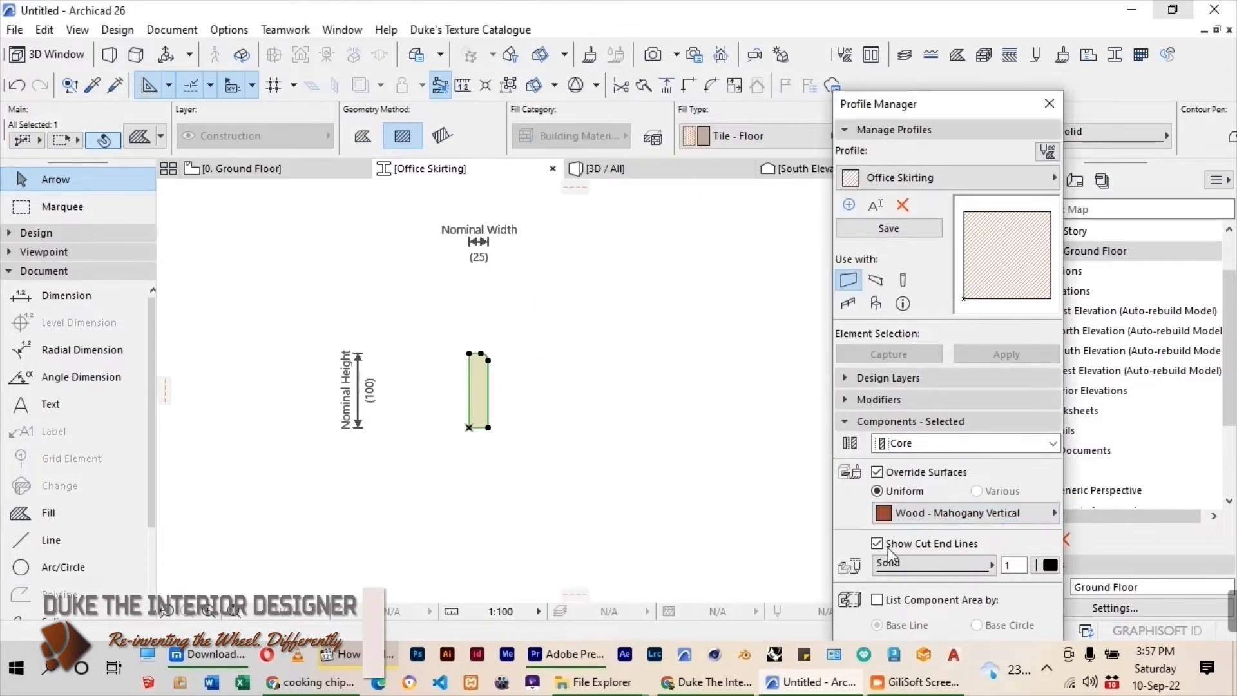
left_click(890, 229)
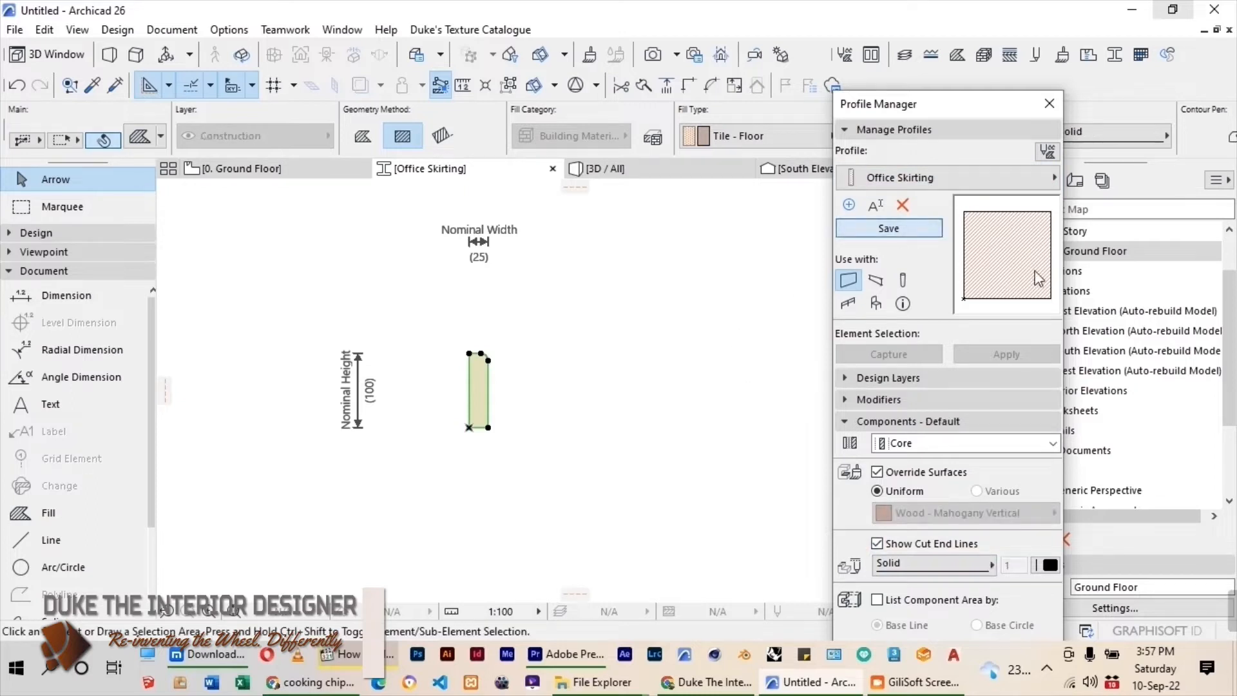
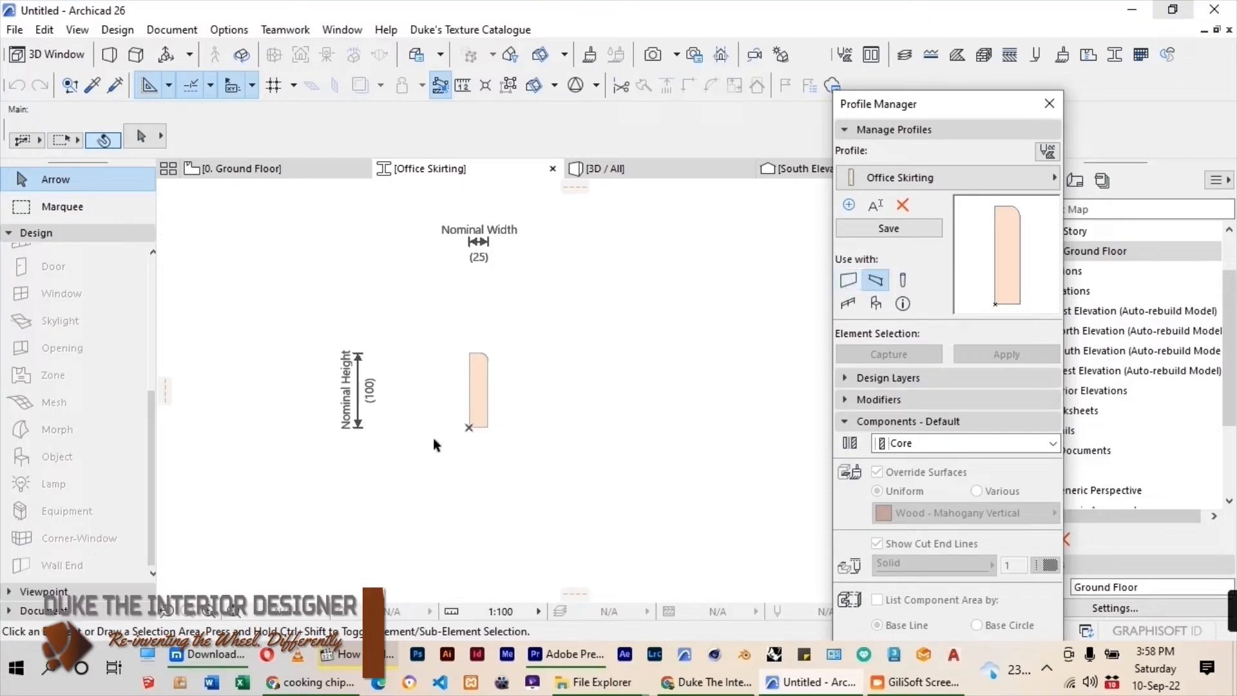
Save the Office Skirting profile and close its editing window to return to the Ground Floor plan.
left_click(922, 227)
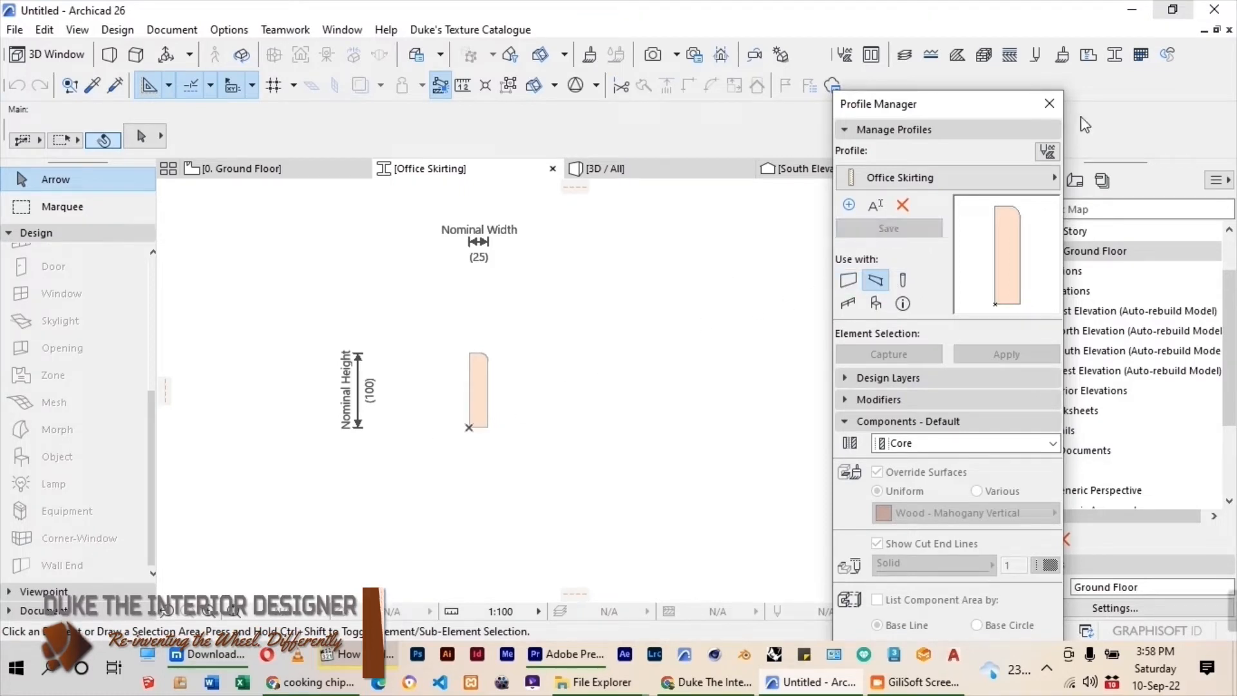
left_click(552, 168)
scroll(696, 296, "down", 3)
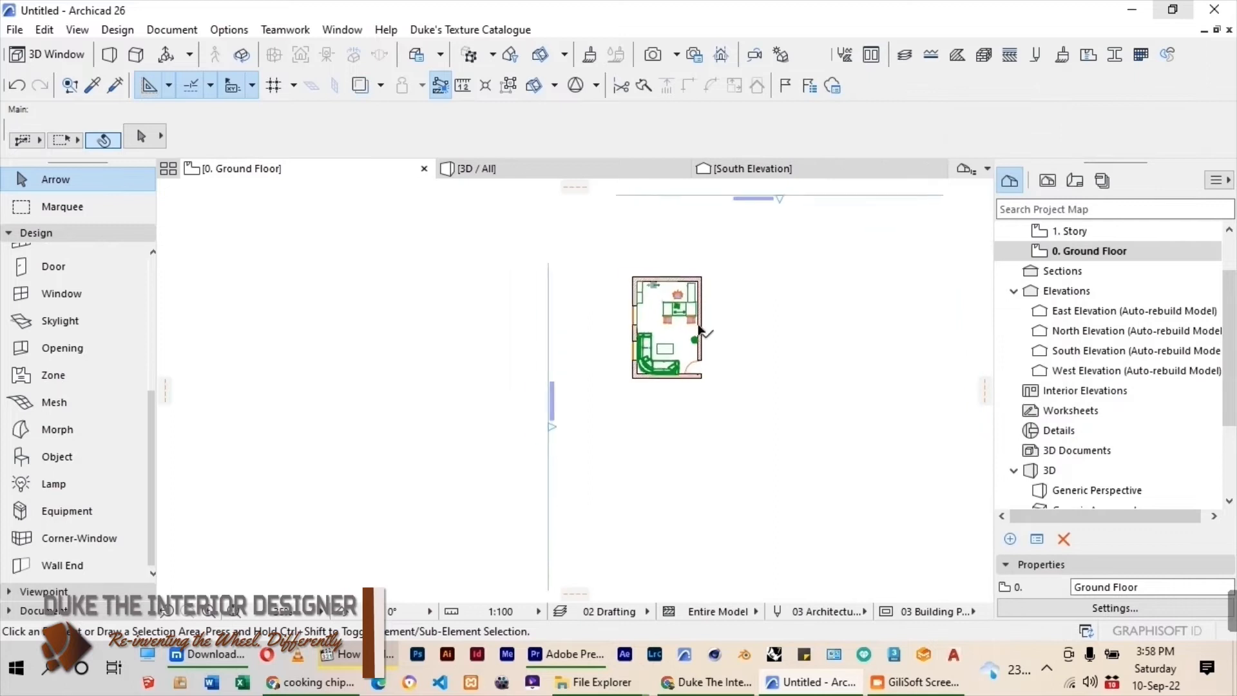
scroll(45, 486, "up", 3)
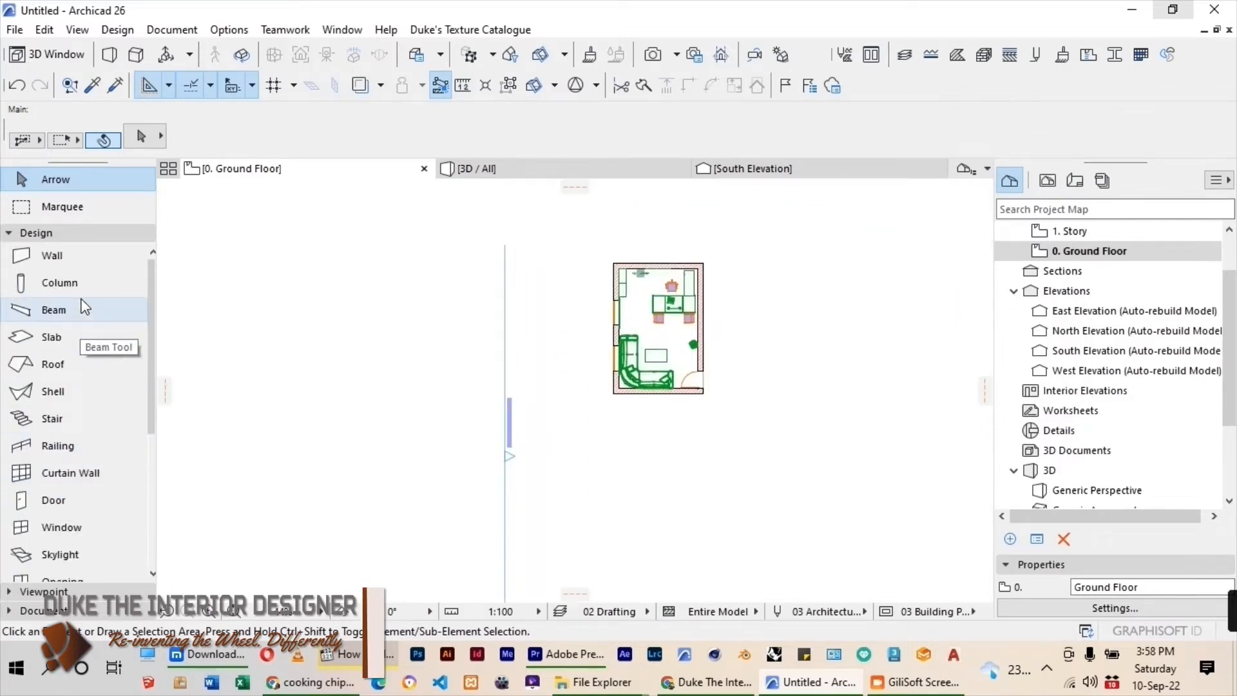
Set up the Beam tool as a complex profile using Office Skirting from the Duke profile folder.
left_click(79, 316)
left_click(545, 137)
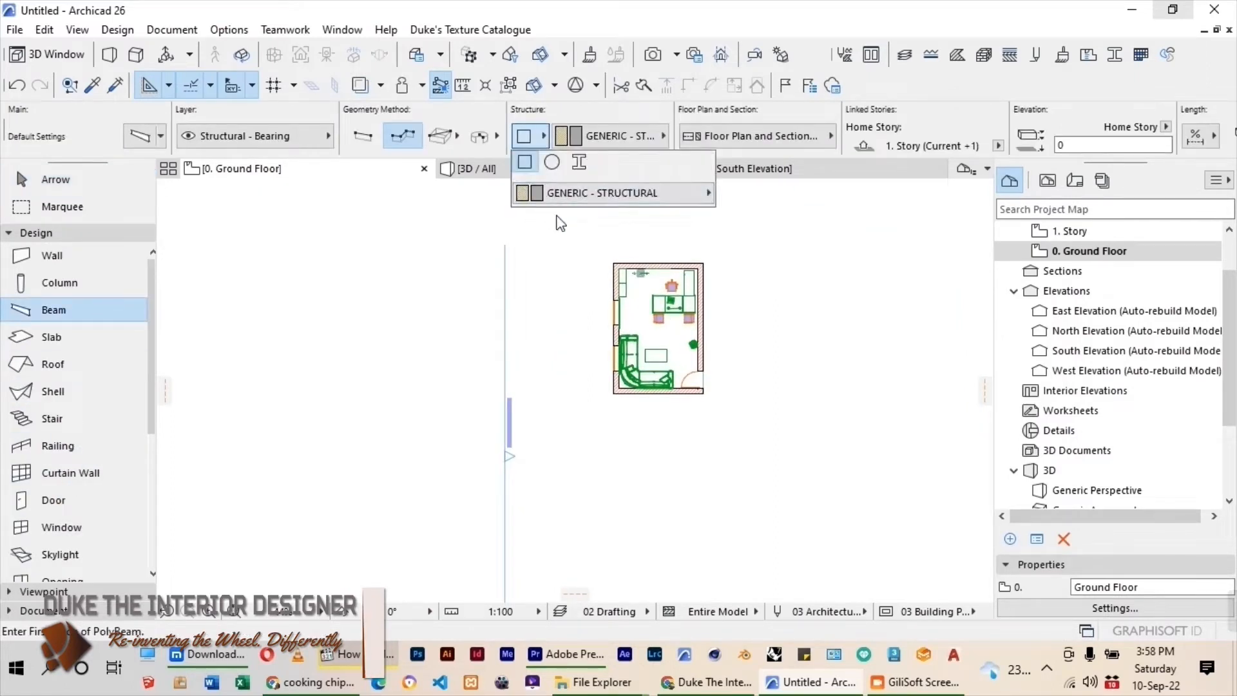
left_click(579, 165)
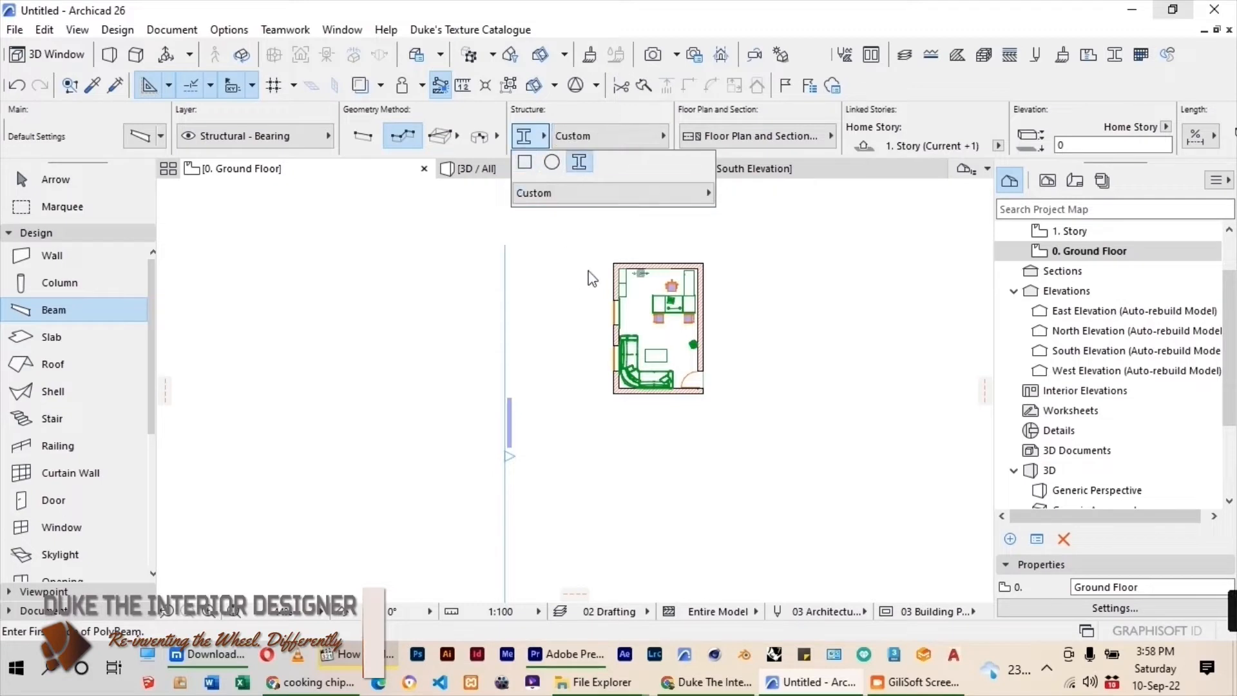
left_click(612, 193)
left_click(787, 196)
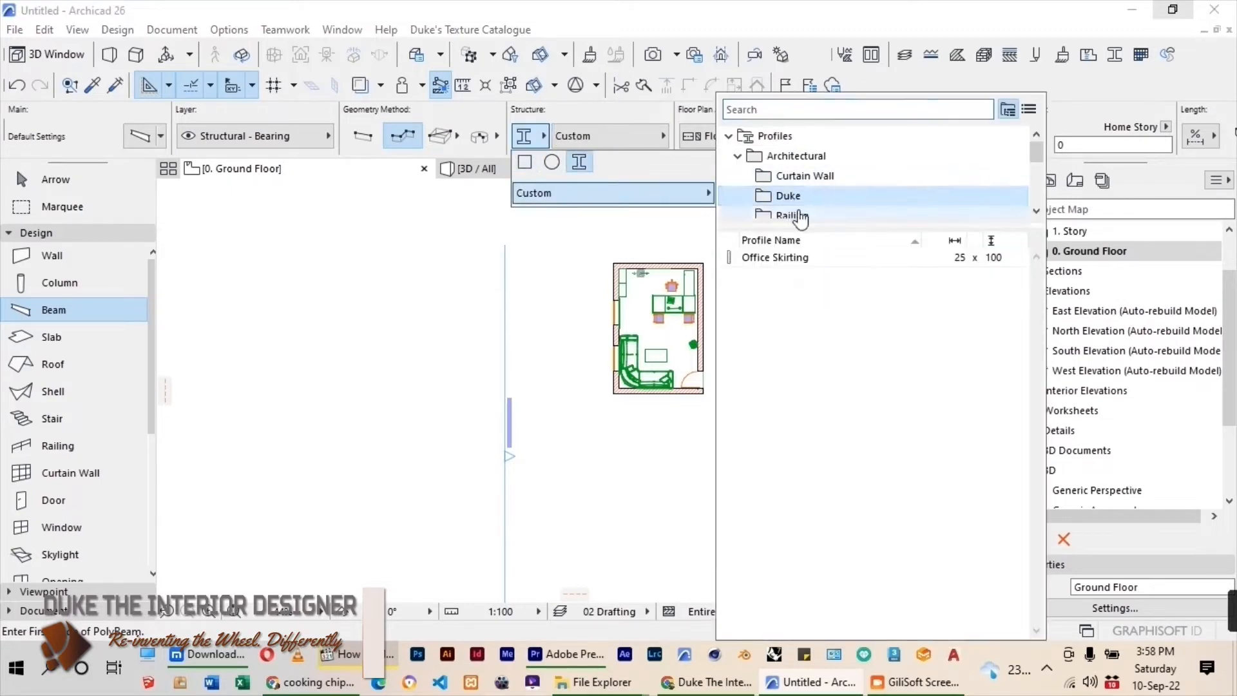
left_click(790, 258)
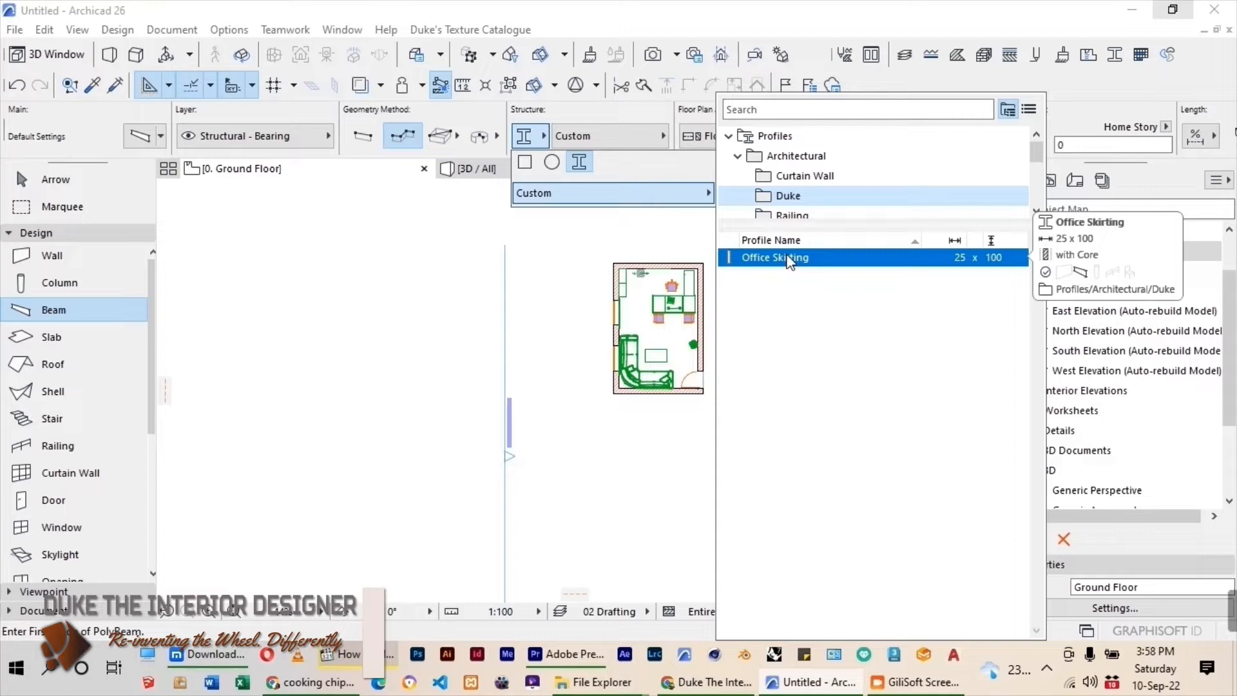
double_click(790, 258)
Set the beam's default home story to 0. Ground Floor (Current) and accept the settings.
left_click(143, 148)
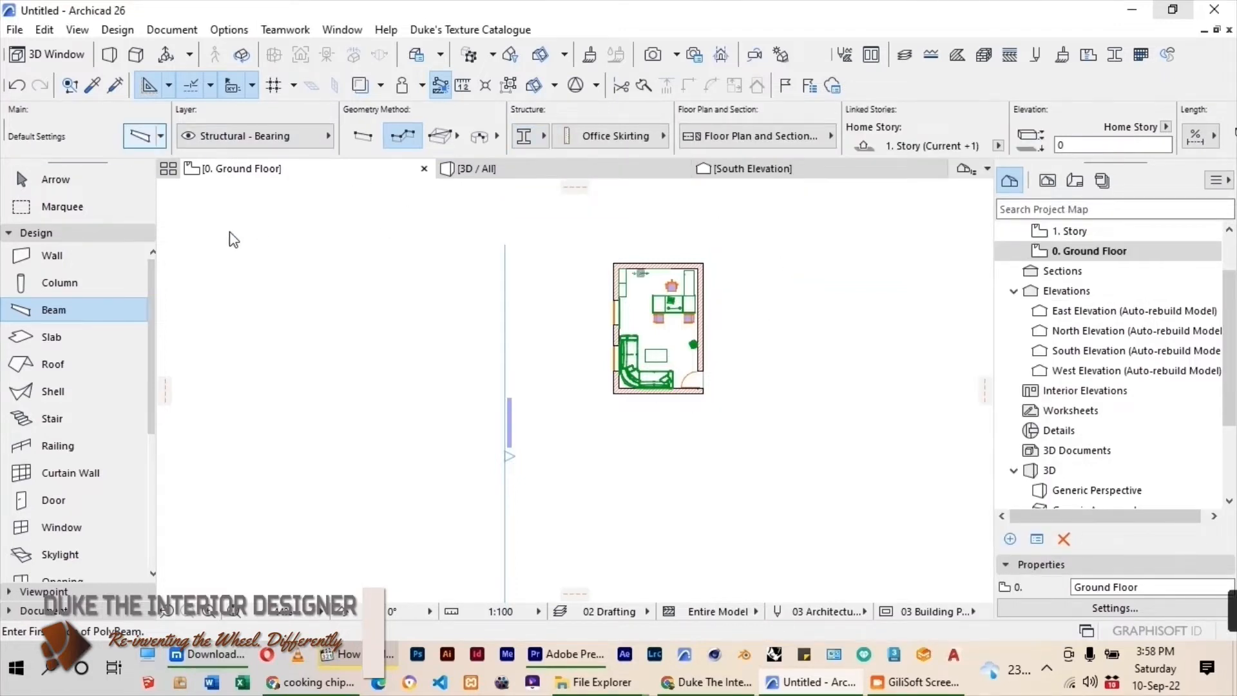
key("ctrl+t")
left_click(567, 333)
left_click(539, 387)
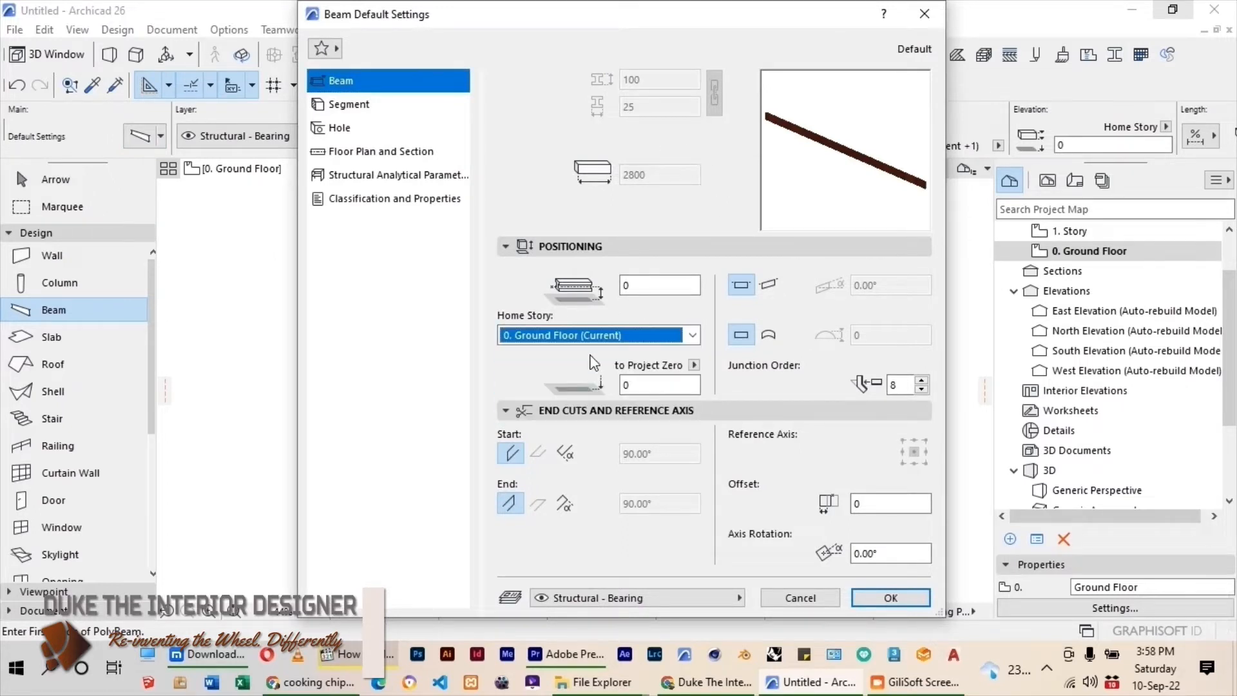
left_click(891, 598)
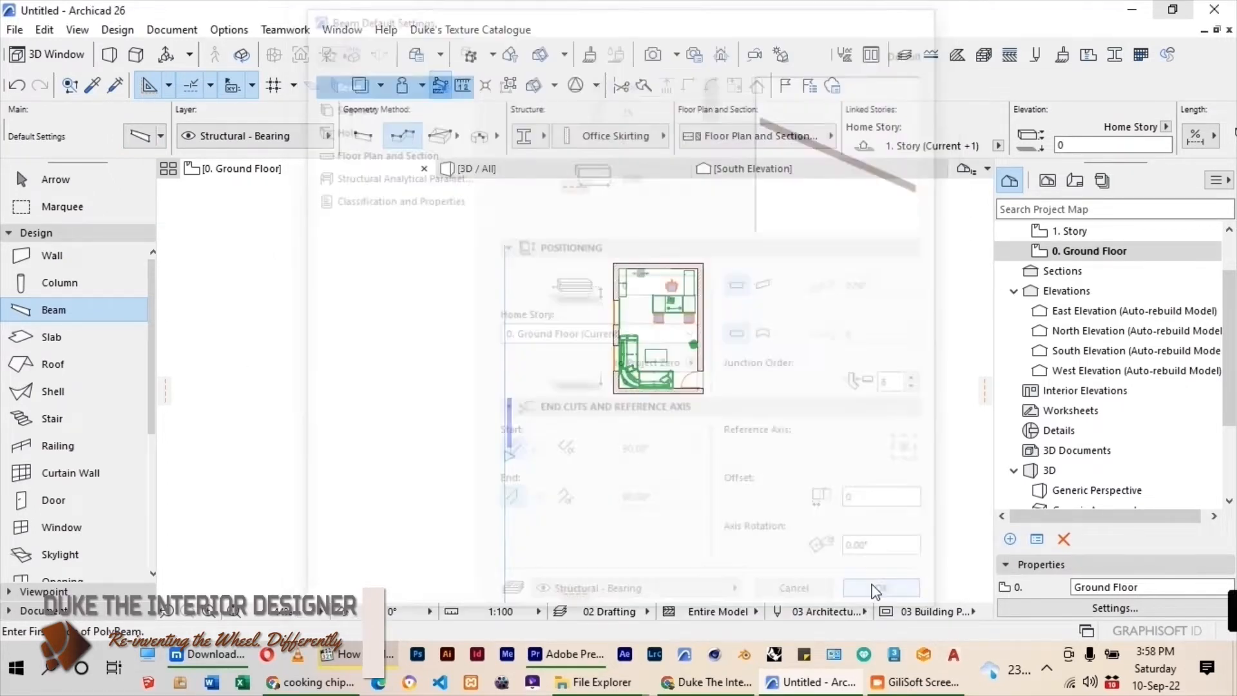
Trace a continuous Office Skirting beam along the room's inner wall faces, from the lower door jamb round all corners to the upper door jamb.
scroll(706, 325, "up", 2)
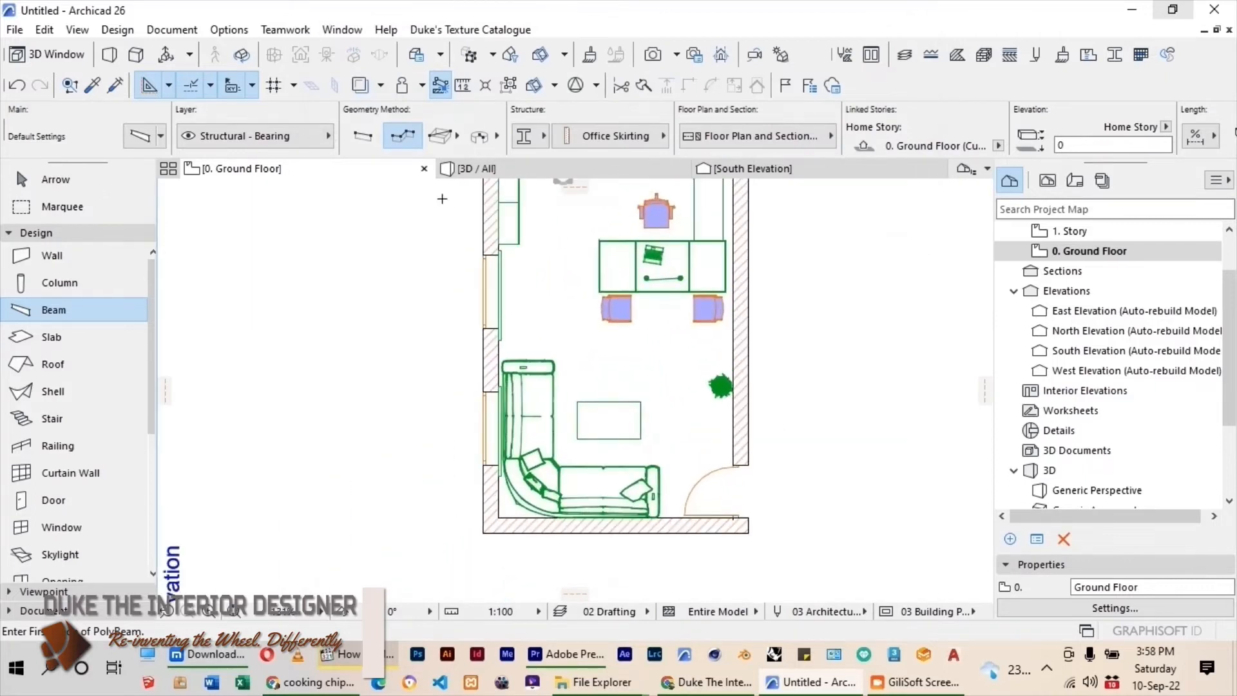
scroll(701, 495, "up", 5)
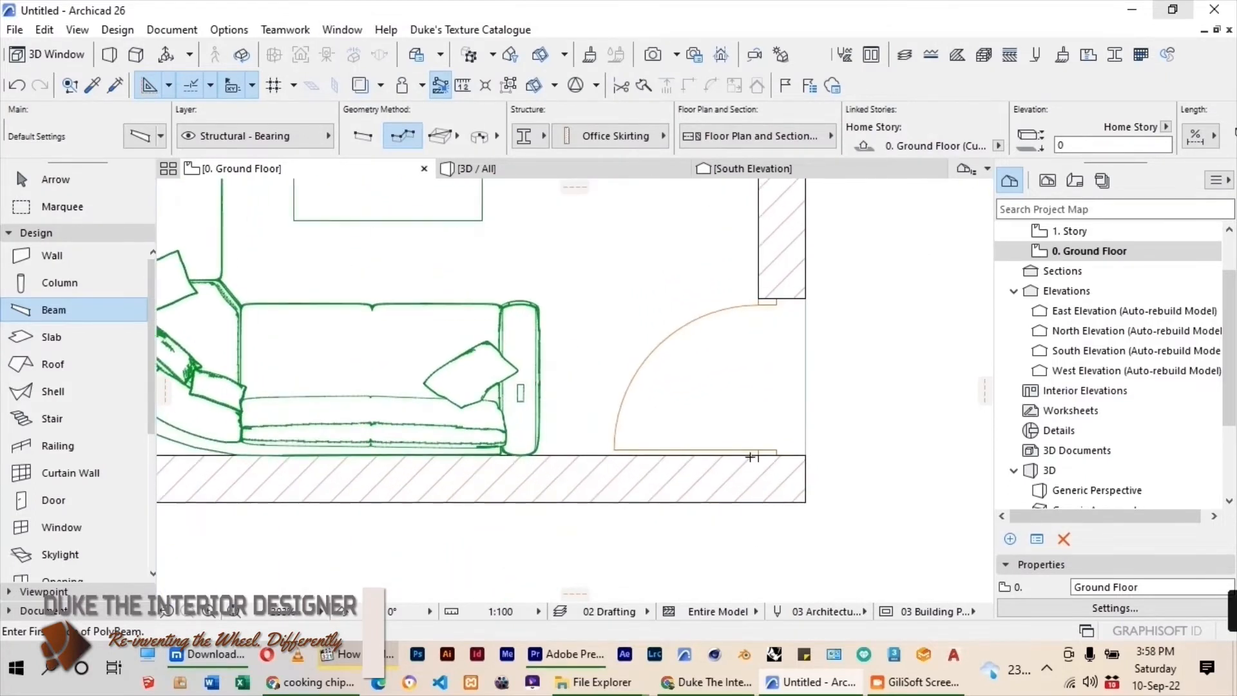
scroll(714, 493, "up", 1)
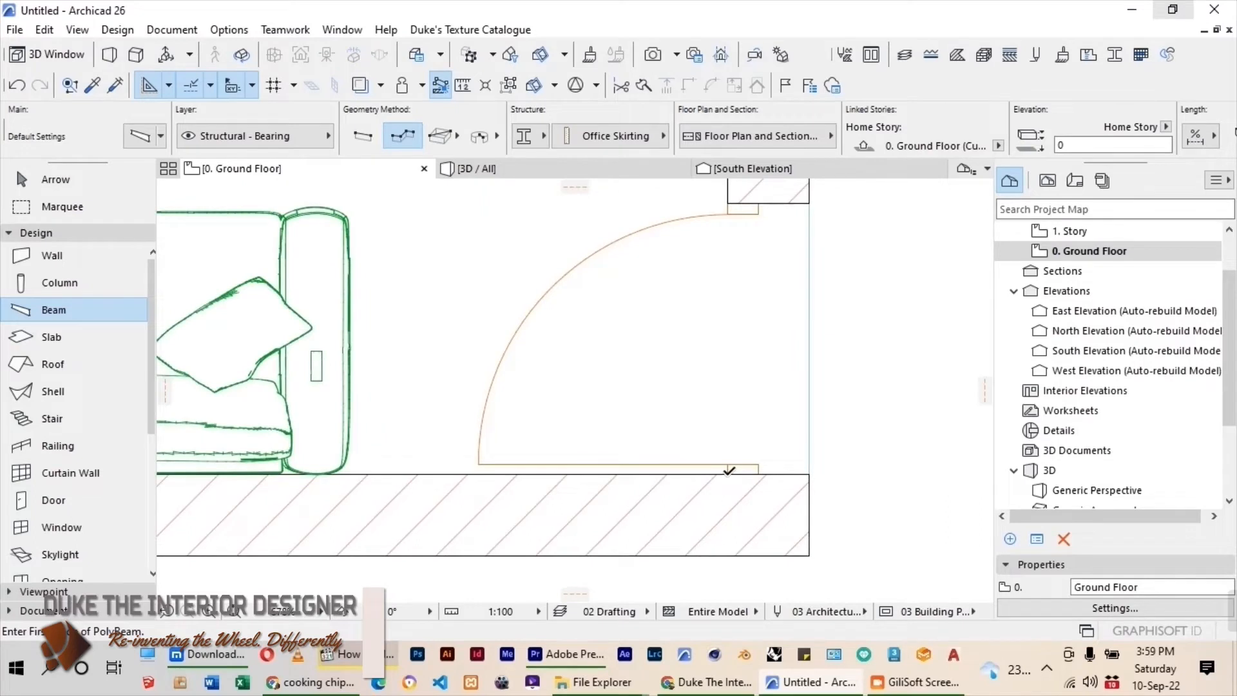
left_click(728, 473)
scroll(877, 424, "down", 3)
scroll(367, 435, "up", 2)
left_click(298, 452)
scroll(358, 519, "down", 5)
scroll(374, 211, "up", 3)
left_click(335, 241)
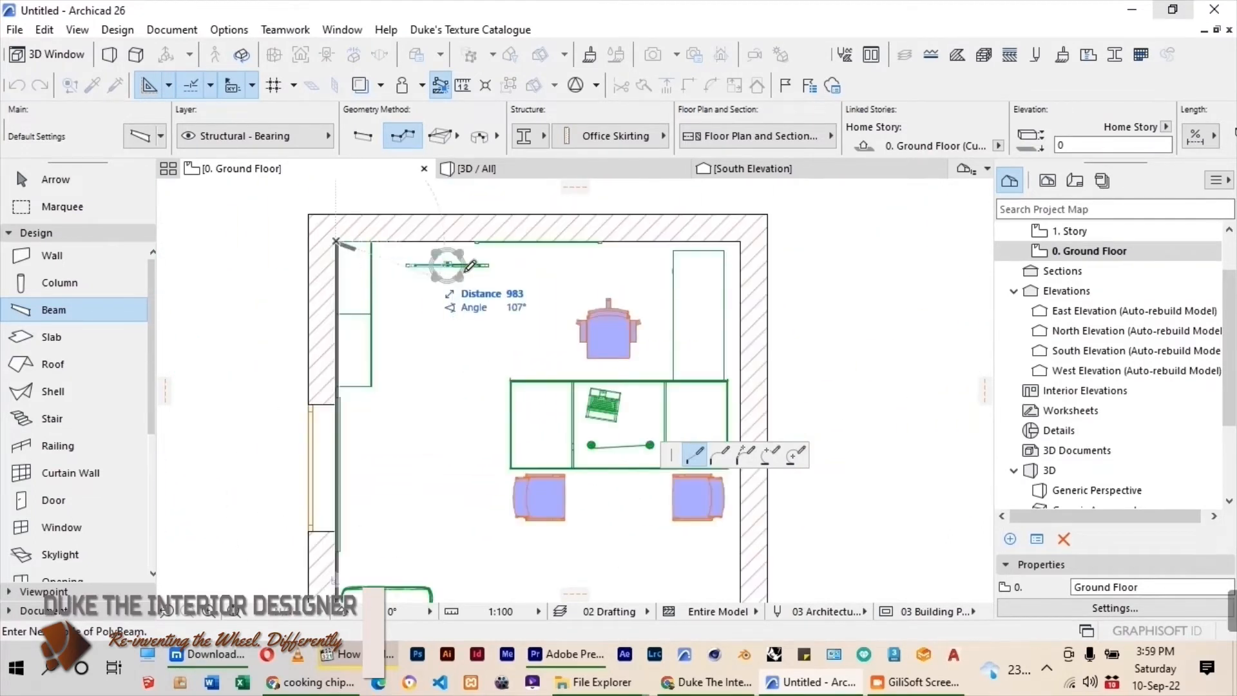
left_click(740, 242)
scroll(700, 228, "down", 3)
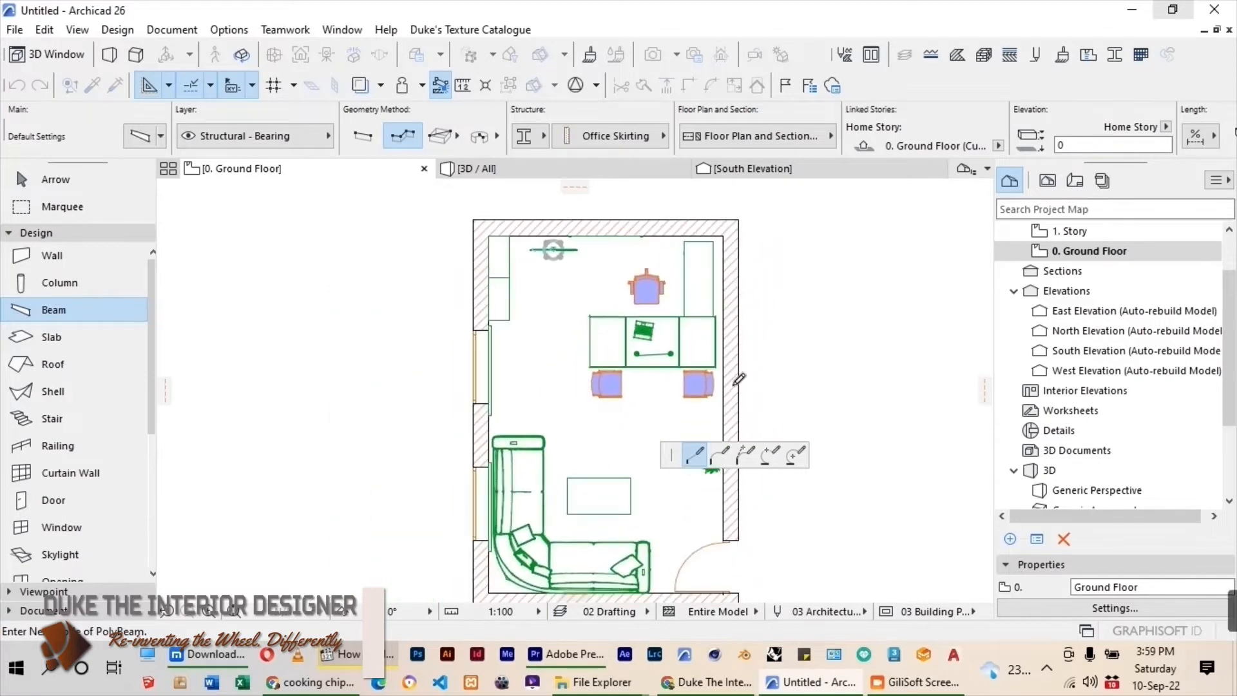
scroll(639, 393, "up", 3)
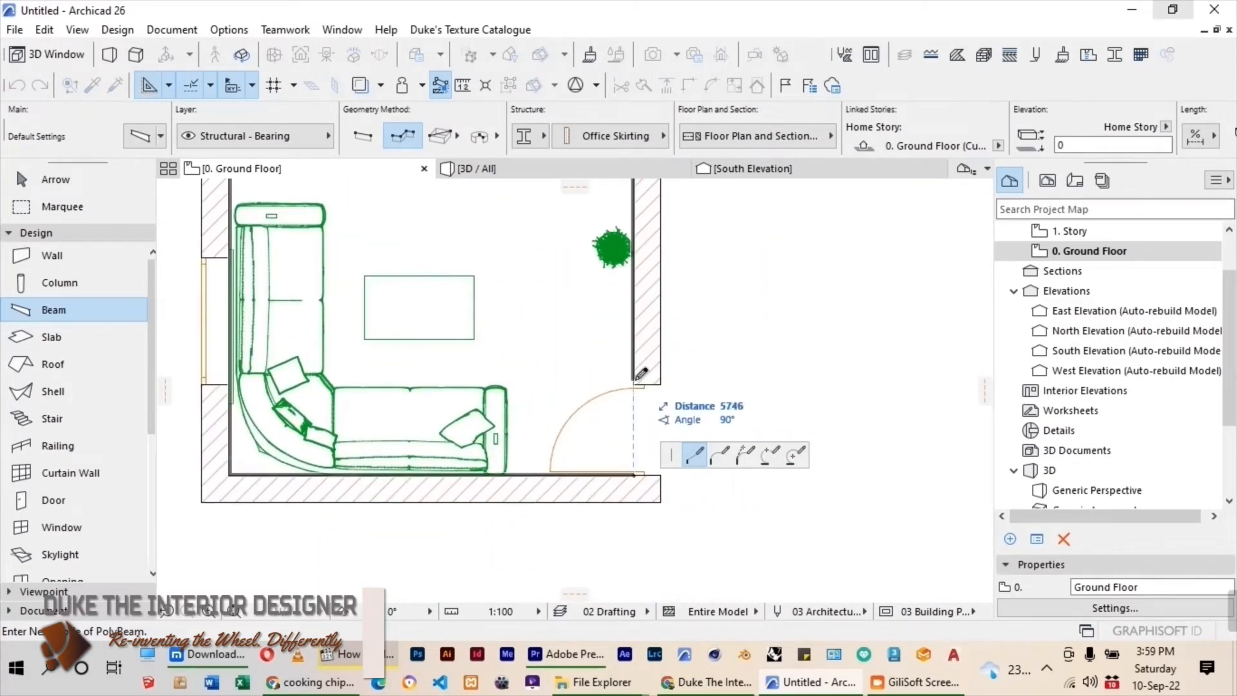
double_click(640, 381)
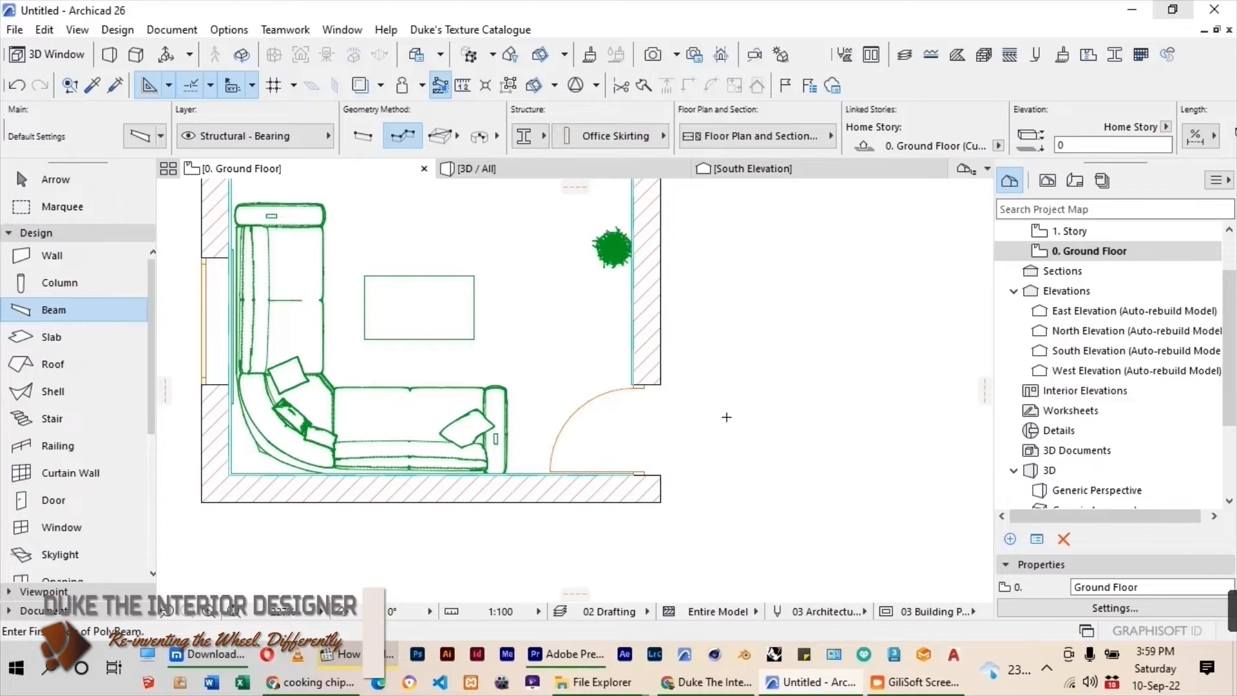
Enclose the sofa half of the room, including the door, in a marquee and show only that area in 3D.
scroll(803, 417, "down", 3)
left_click(62, 206)
scroll(619, 320, "down", 2)
left_click(545, 358)
left_click(730, 462)
right_click(508, 317)
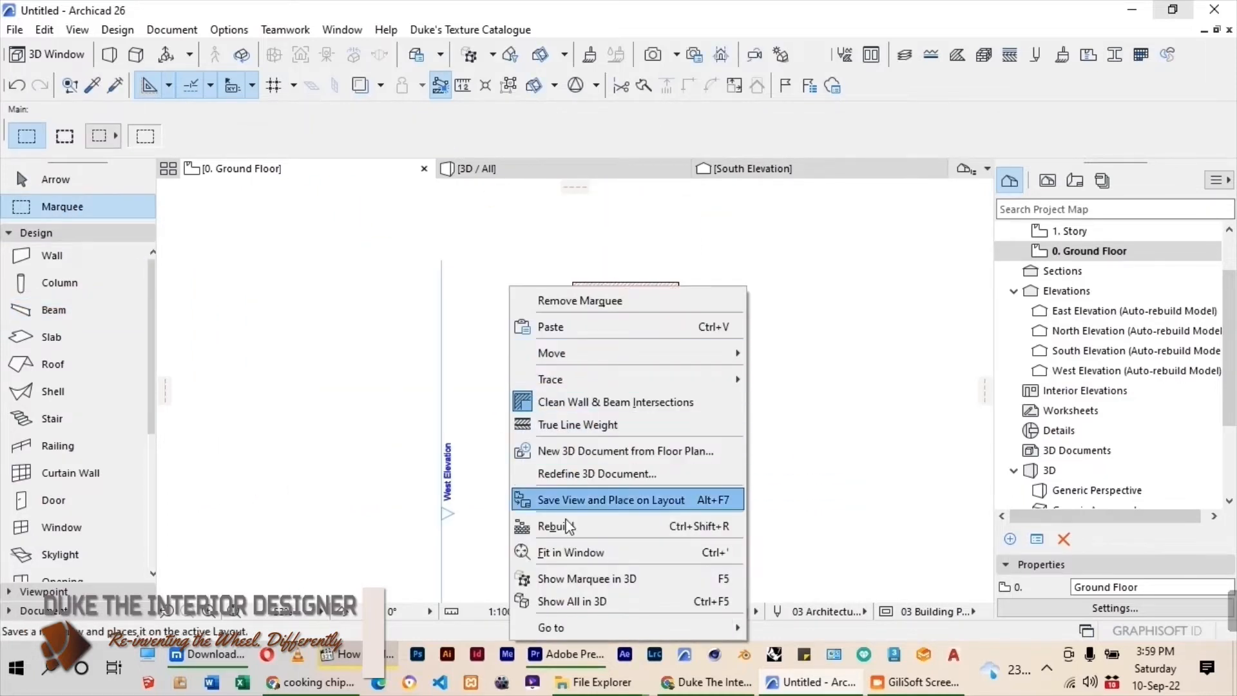
left_click(561, 577)
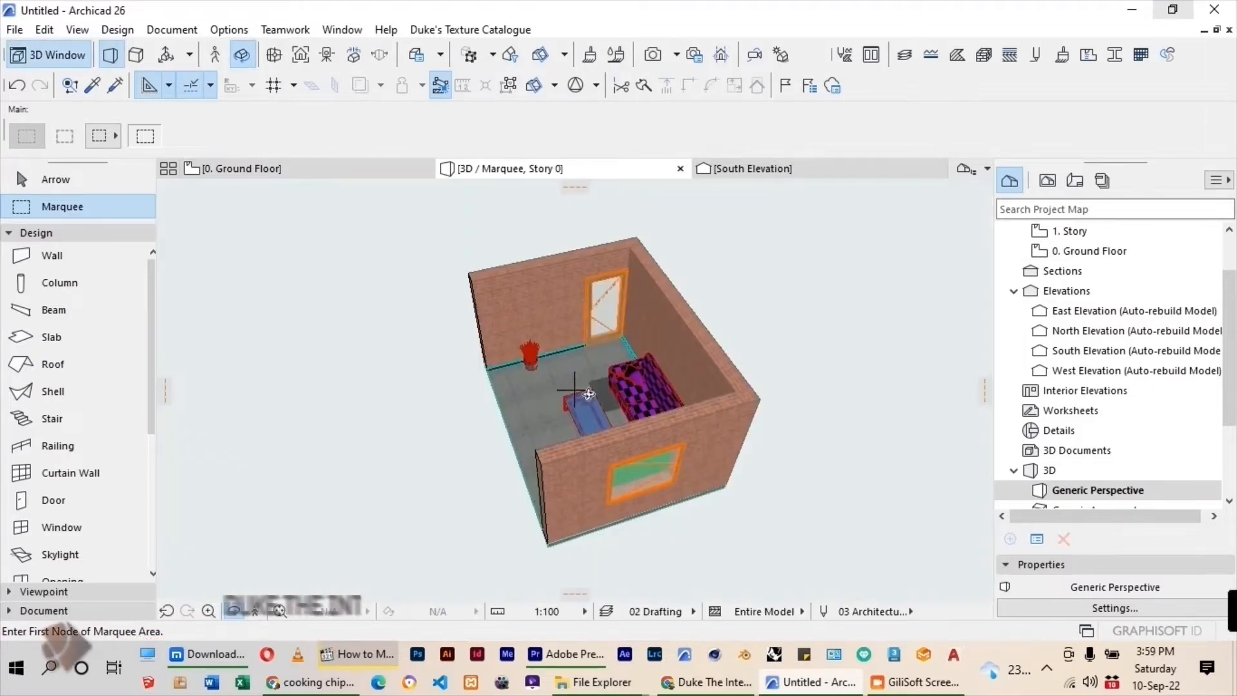
Examine the skirting at the base of the walls in 3D and return to the Ground Floor plan.
middle_click_drag(589, 395, 515, 432, "shift")
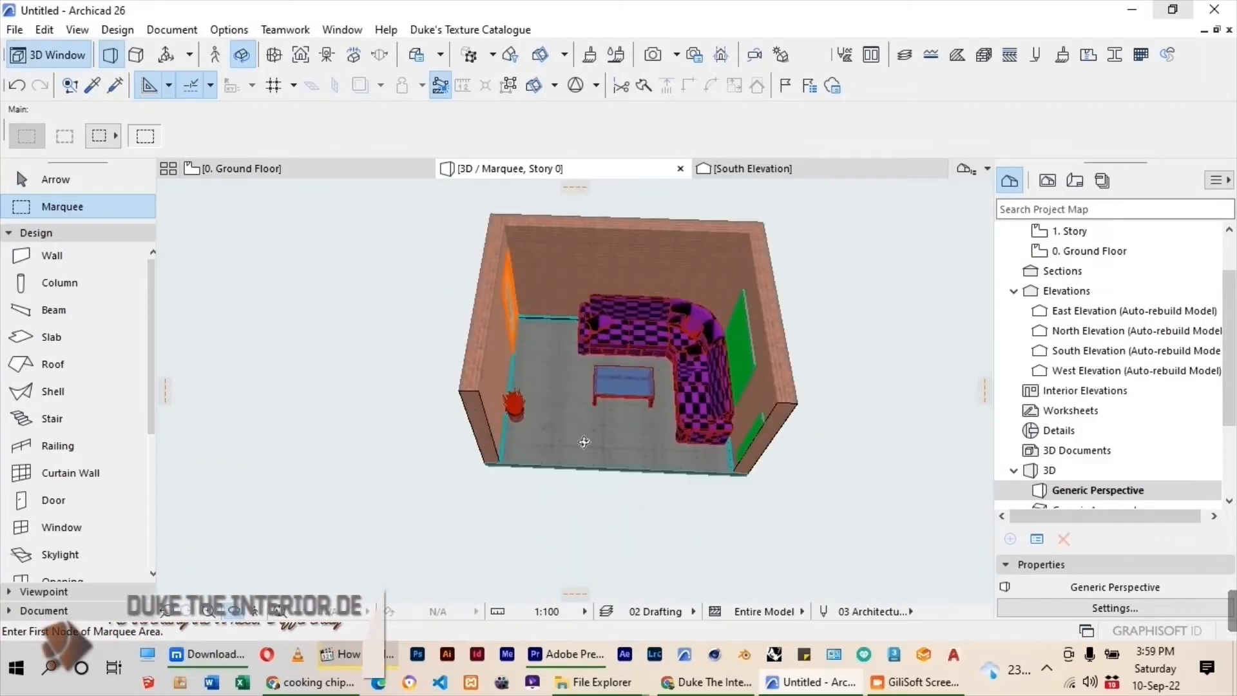
scroll(521, 439, "up", 5)
scroll(520, 439, "up", 8)
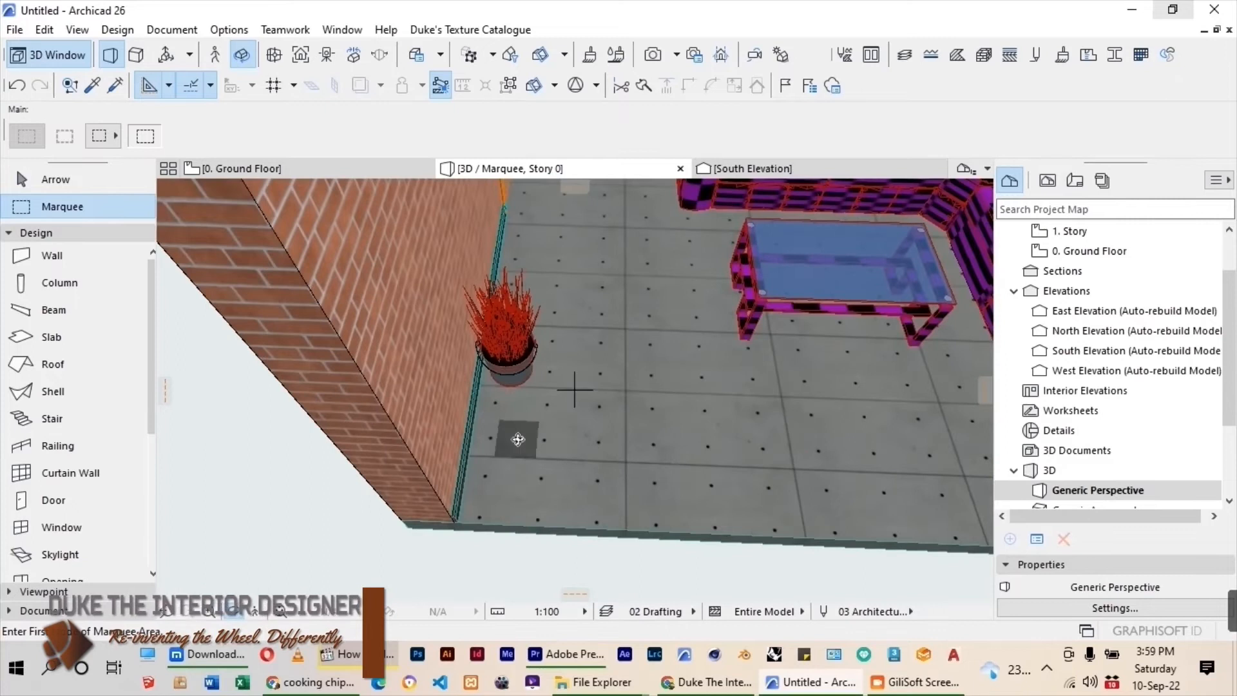
middle_click_drag(442, 476, 326, 214, "shift")
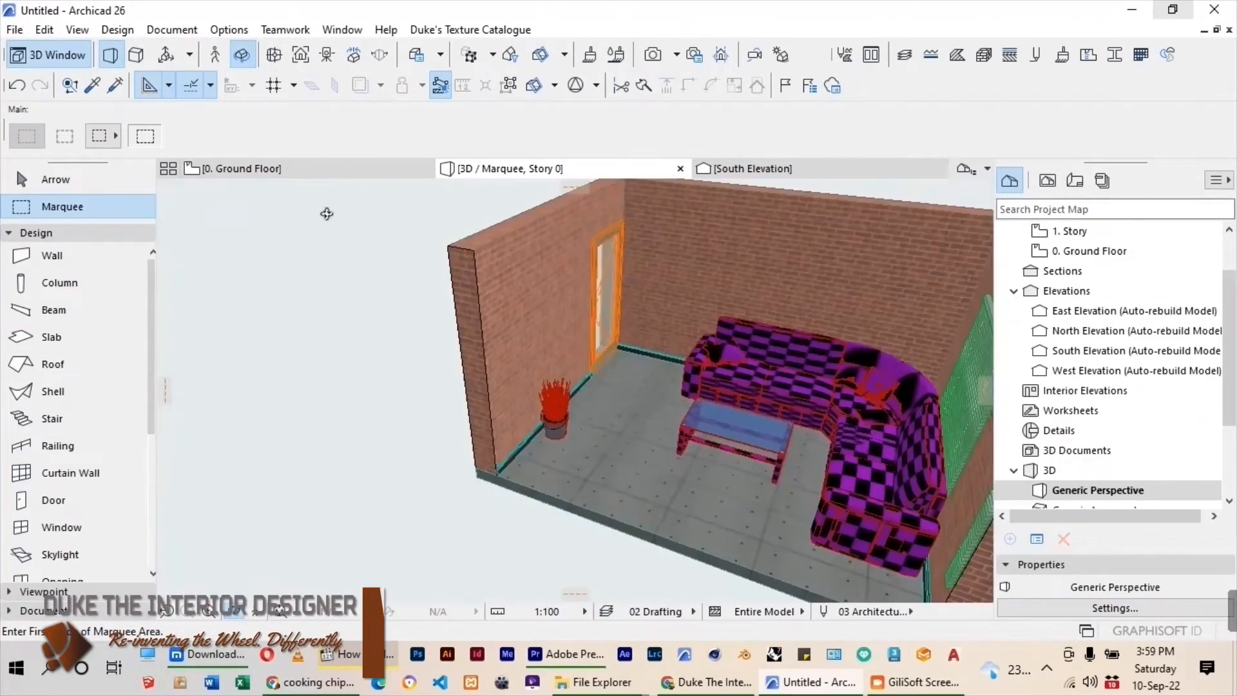
left_click(206, 171)
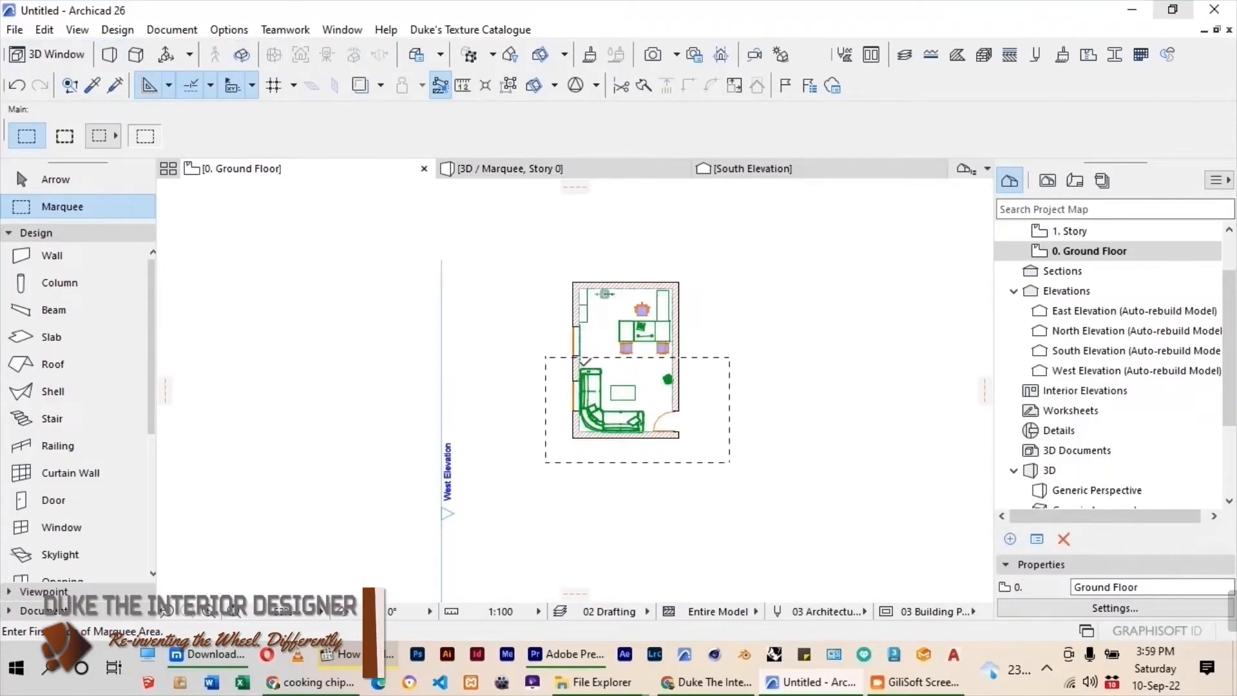
Draw a rectangle with the Line tool from the room's upper-left inner corner to the inner corner beside the door.
scroll(670, 355, "up", 2)
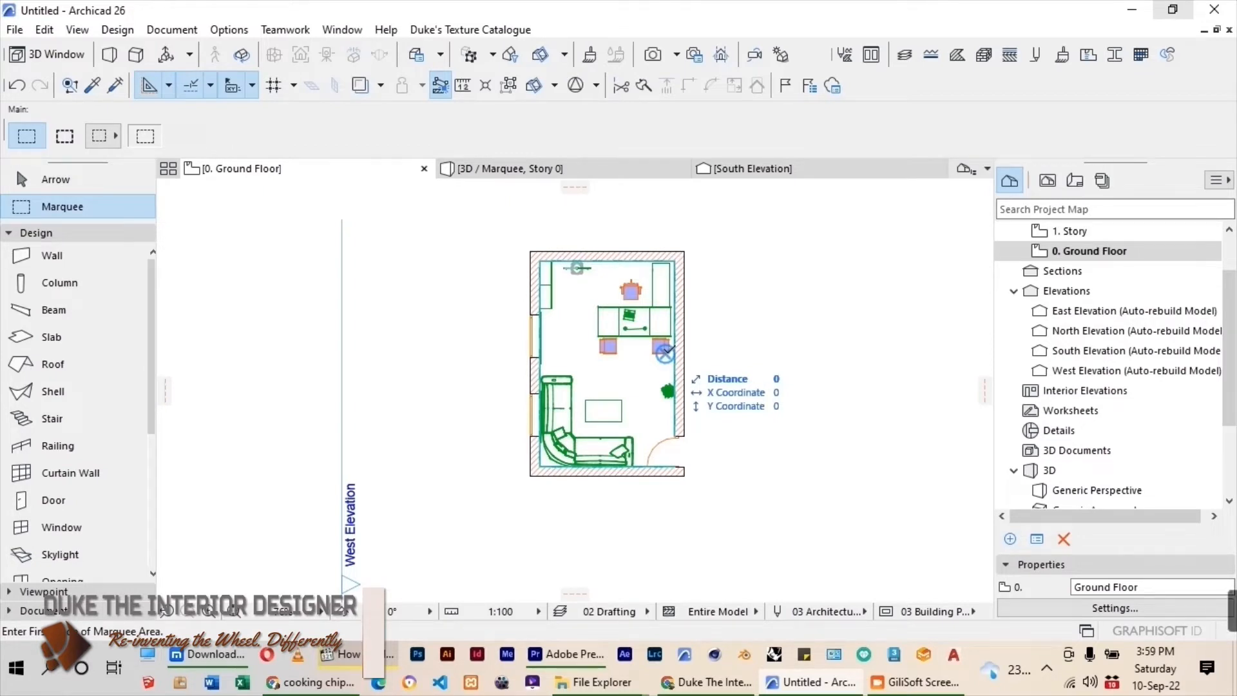
left_click_drag(154, 333, 156, 475)
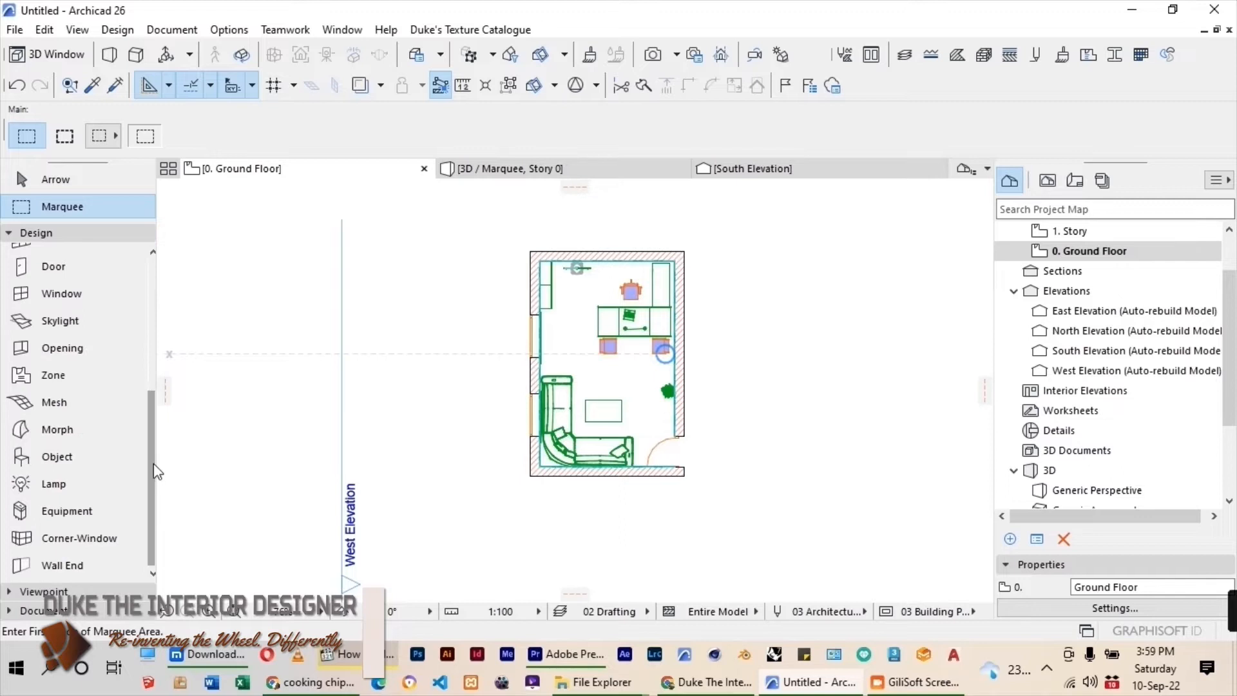
left_click(32, 608)
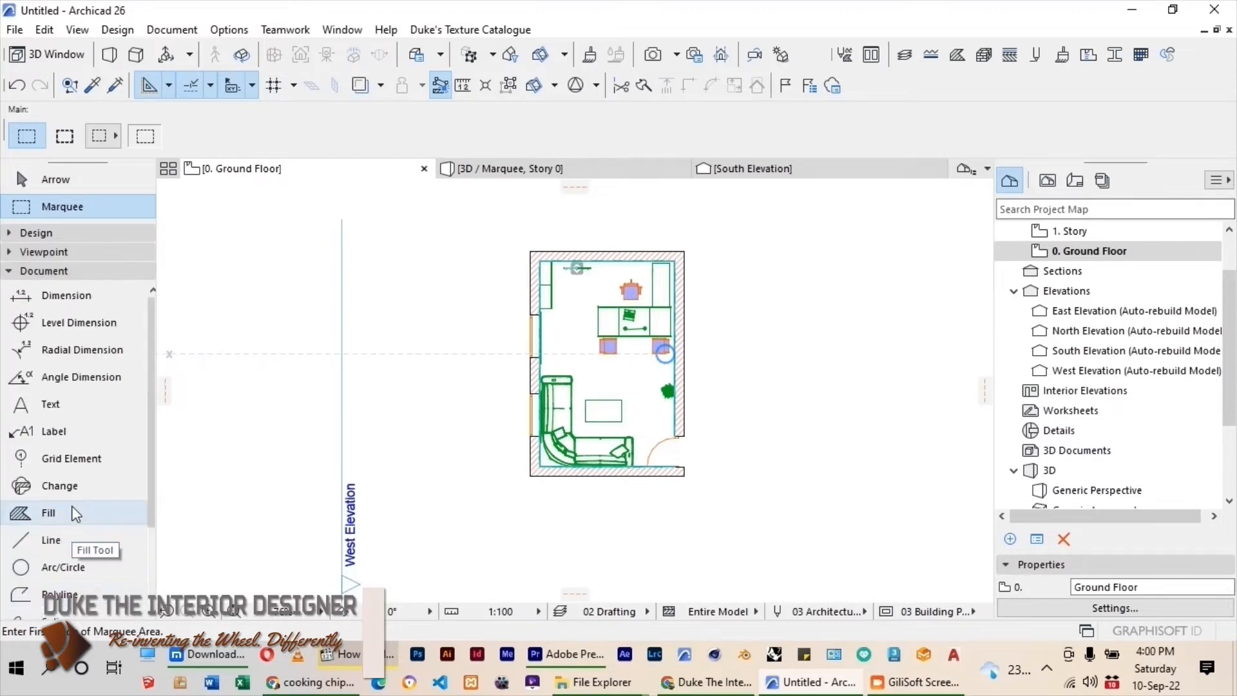
left_click(45, 540)
scroll(555, 261, "up", 2)
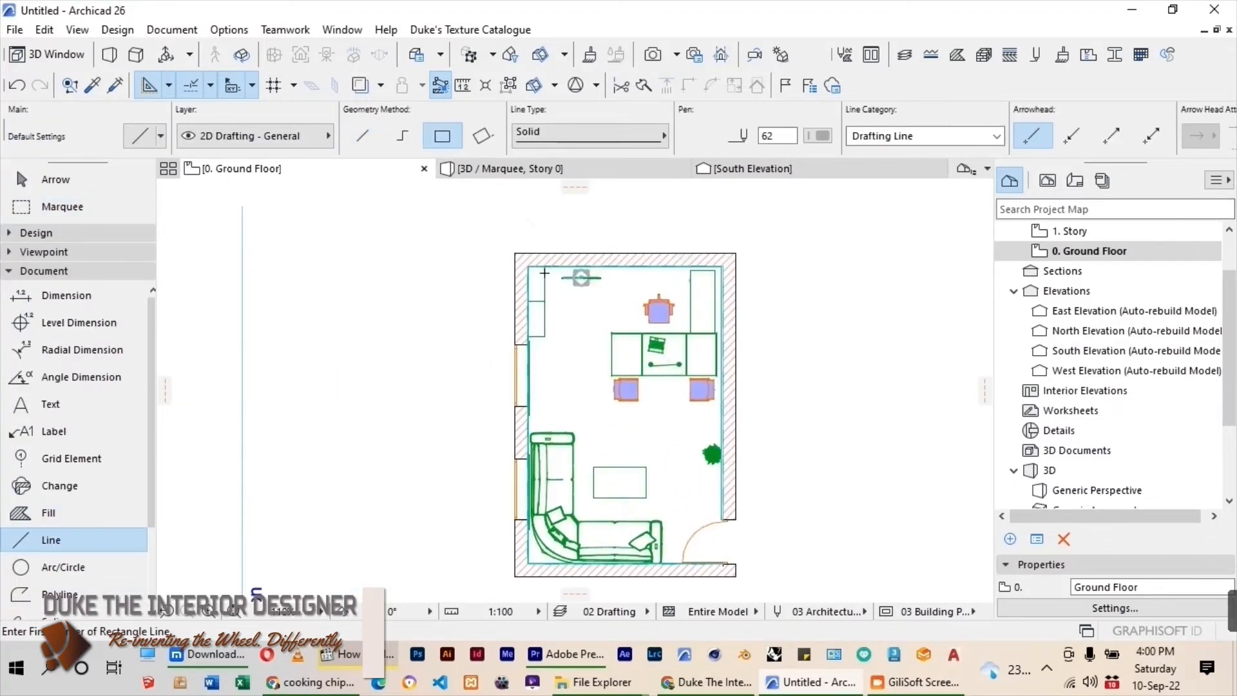
left_click(532, 261)
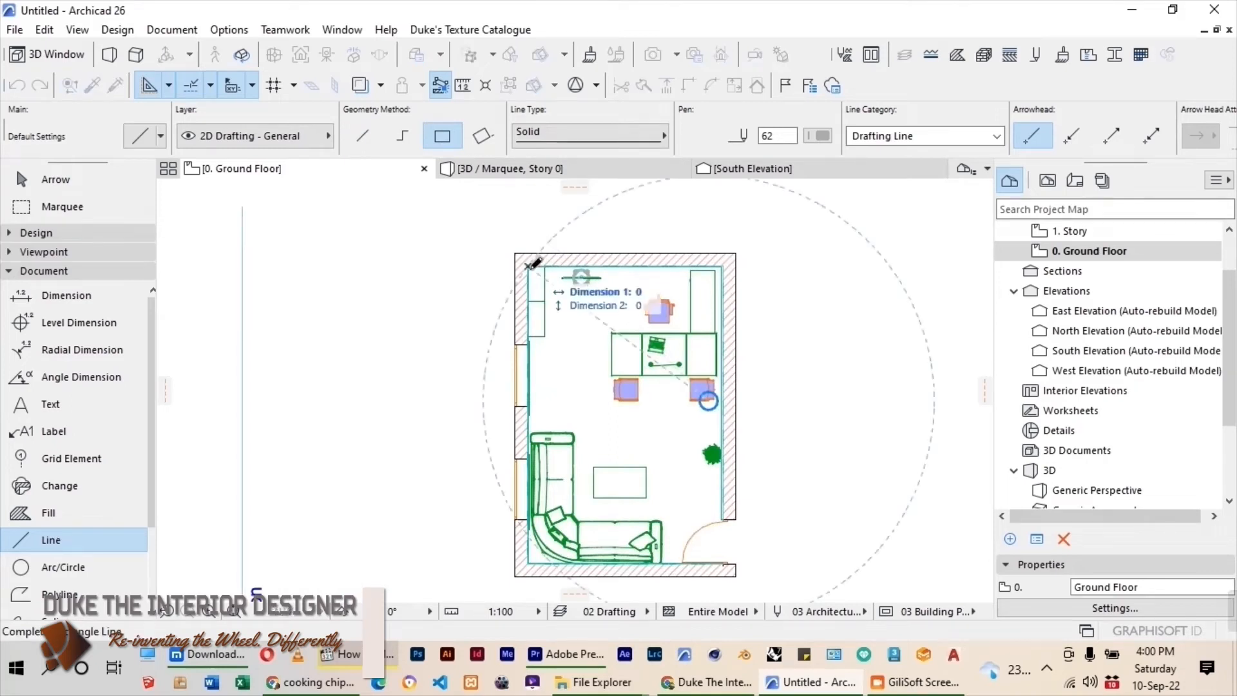
left_click(723, 560)
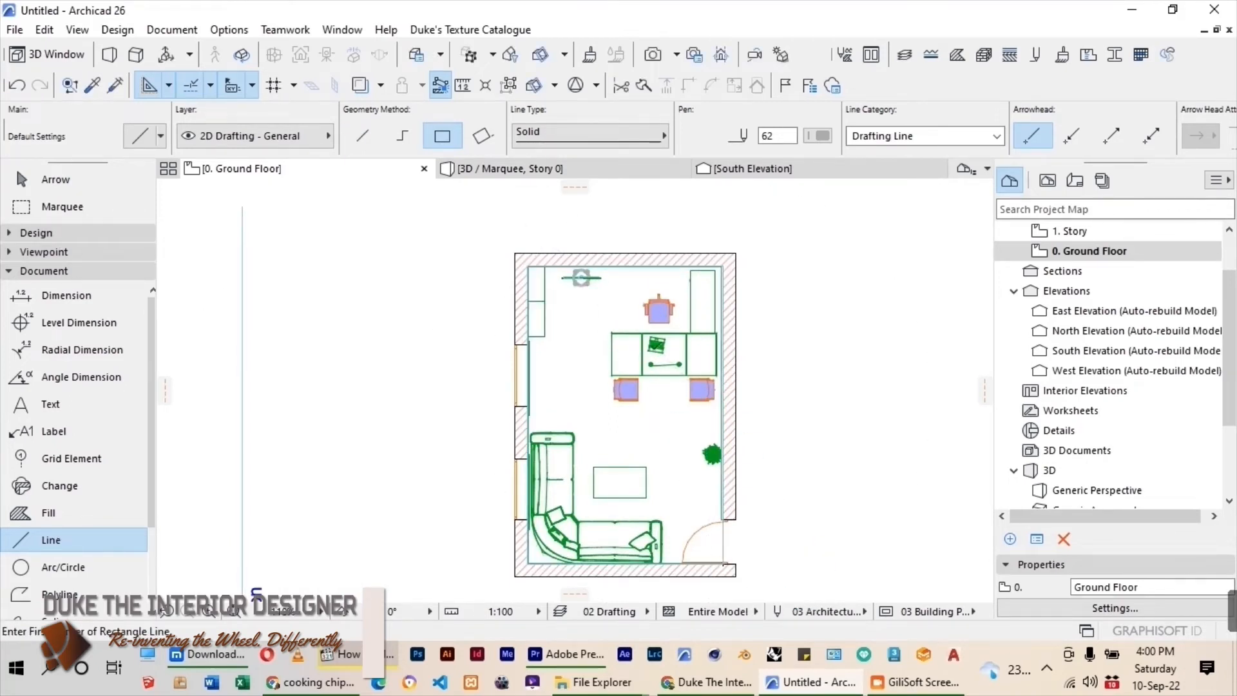
Set the line pen to 8 and redraw the rectangle from the exact upper-left inner wall corner to the wall corner at the lower door jamb.
scroll(689, 300, "up", 3)
scroll(170, 205, "up", 2)
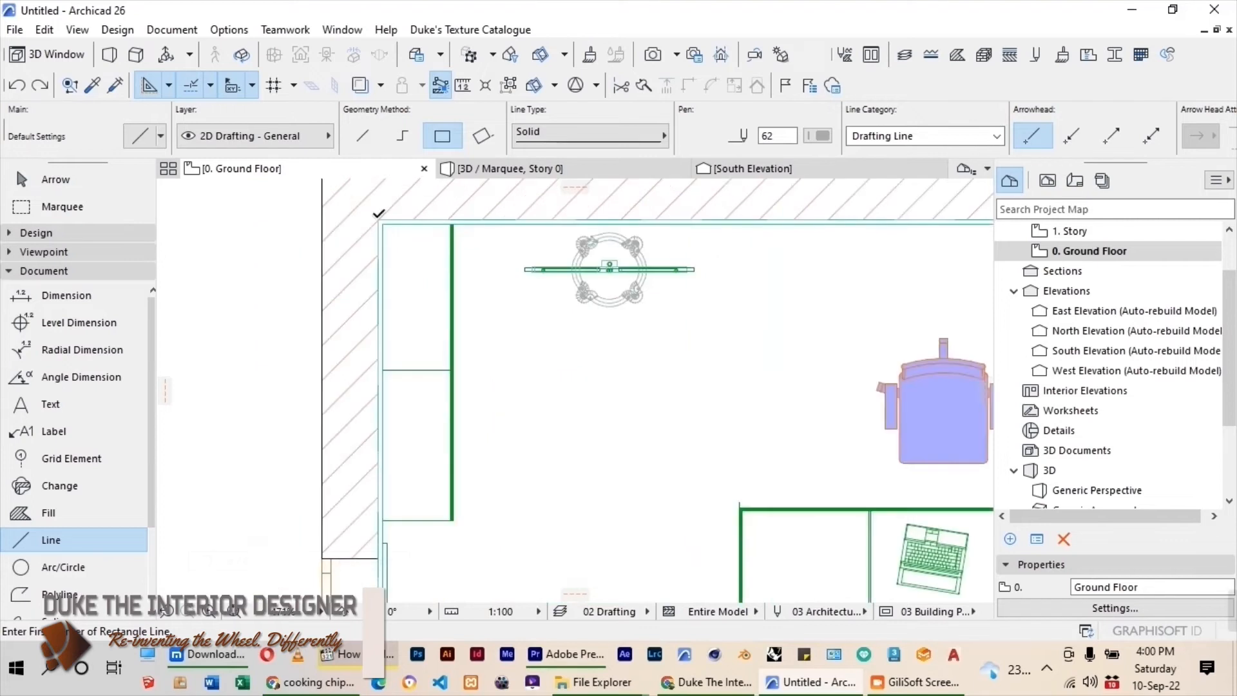
left_click(380, 220)
scroll(690, 226, "down", 2)
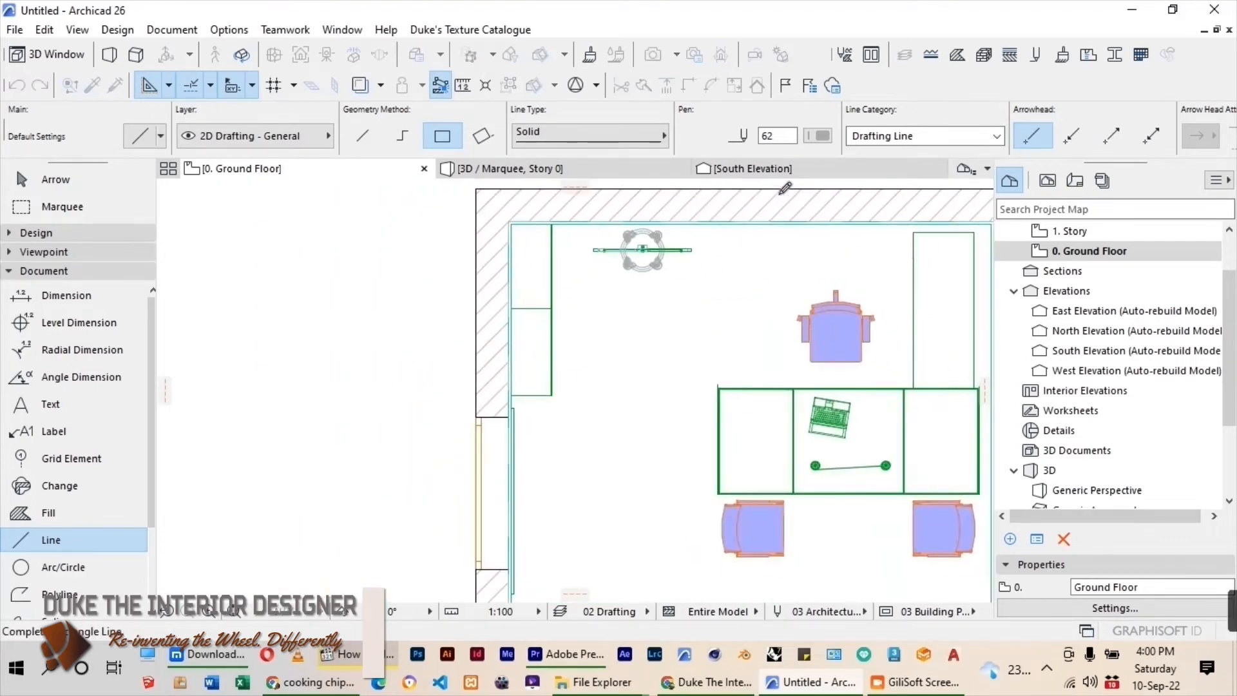
left_click(820, 136)
left_click(958, 134)
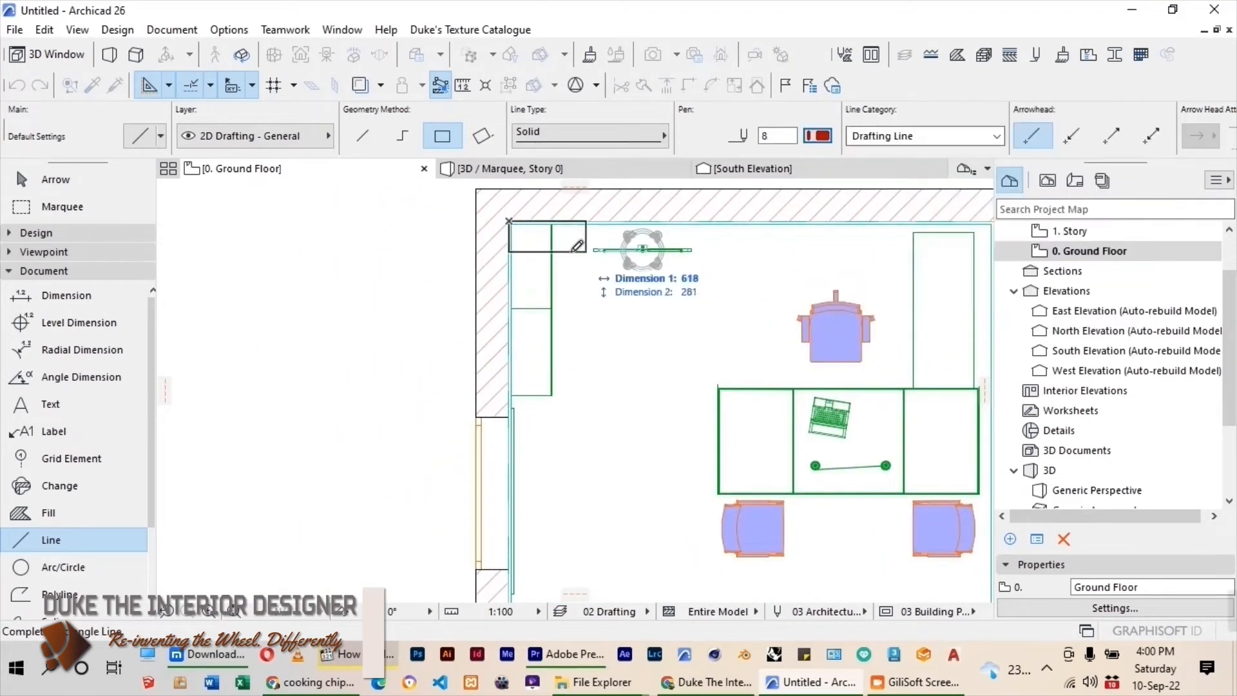
scroll(645, 277, "down", 2)
scroll(707, 546, "up", 1)
scroll(707, 541, "up", 6)
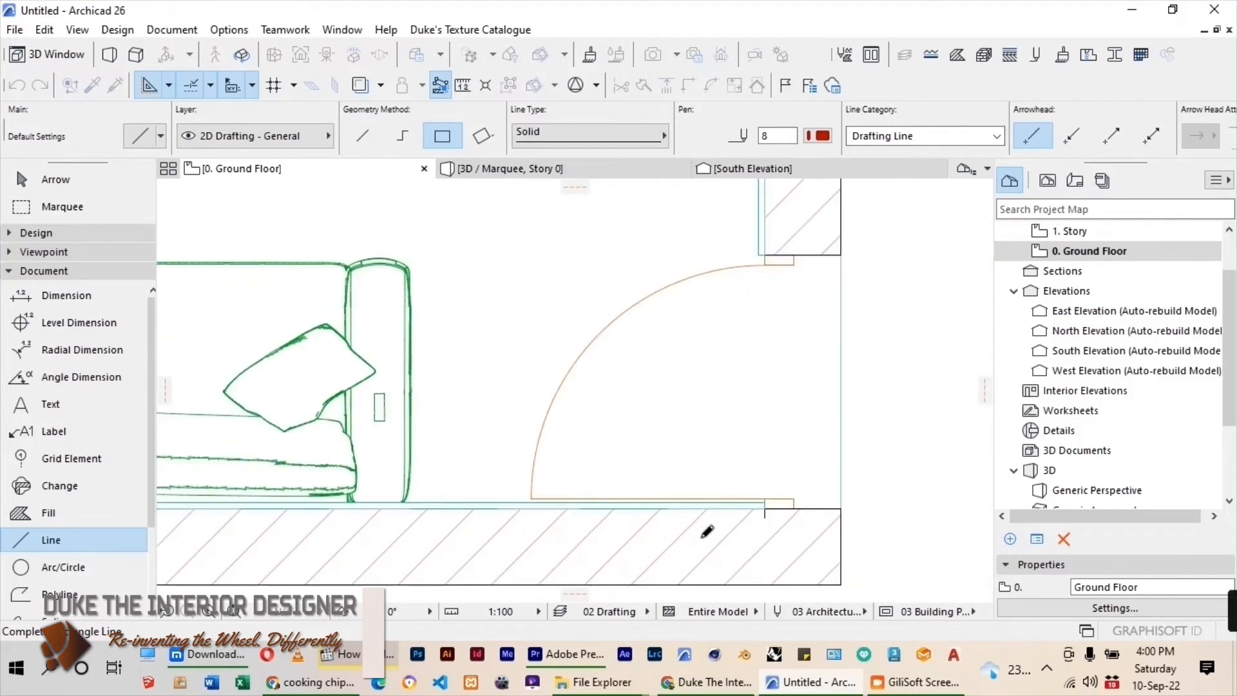
left_click(790, 496)
scroll(708, 490, "down", 5)
scroll(694, 501, "down", 1)
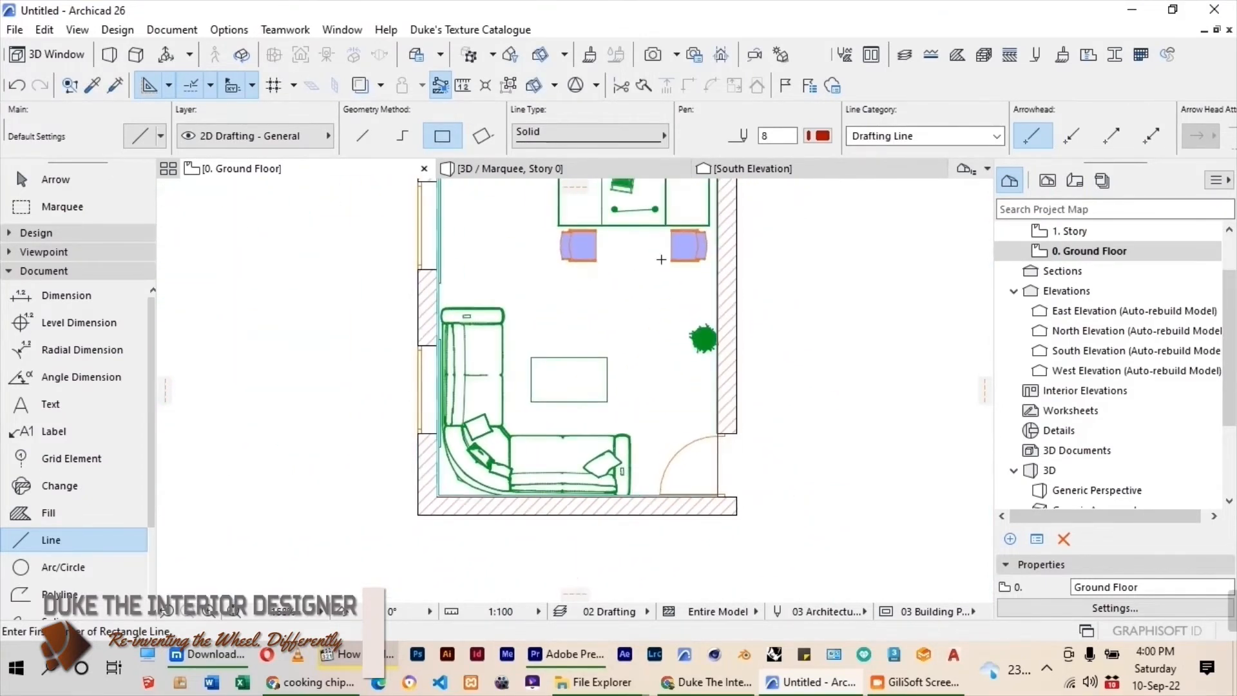
left_click(56, 180)
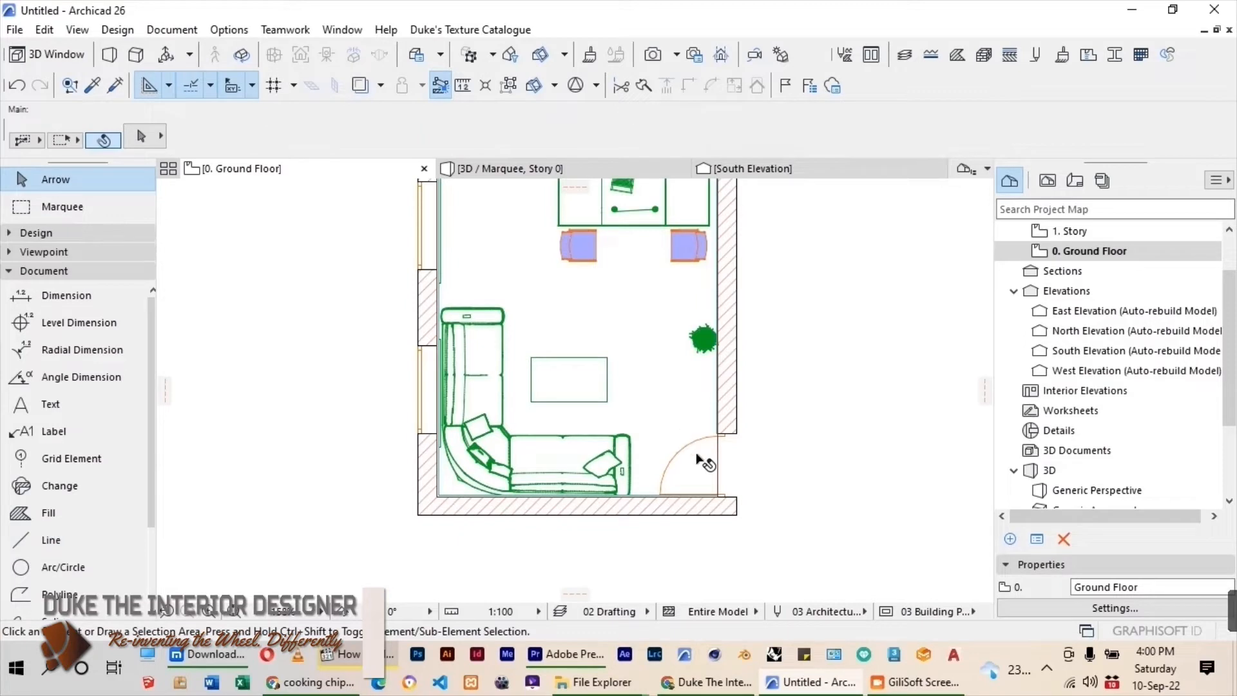
Select all four lines of the red rectangle and move them out of the room to empty space beside the plan.
left_click(722, 472)
left_click(386, 382)
left_click(19, 542)
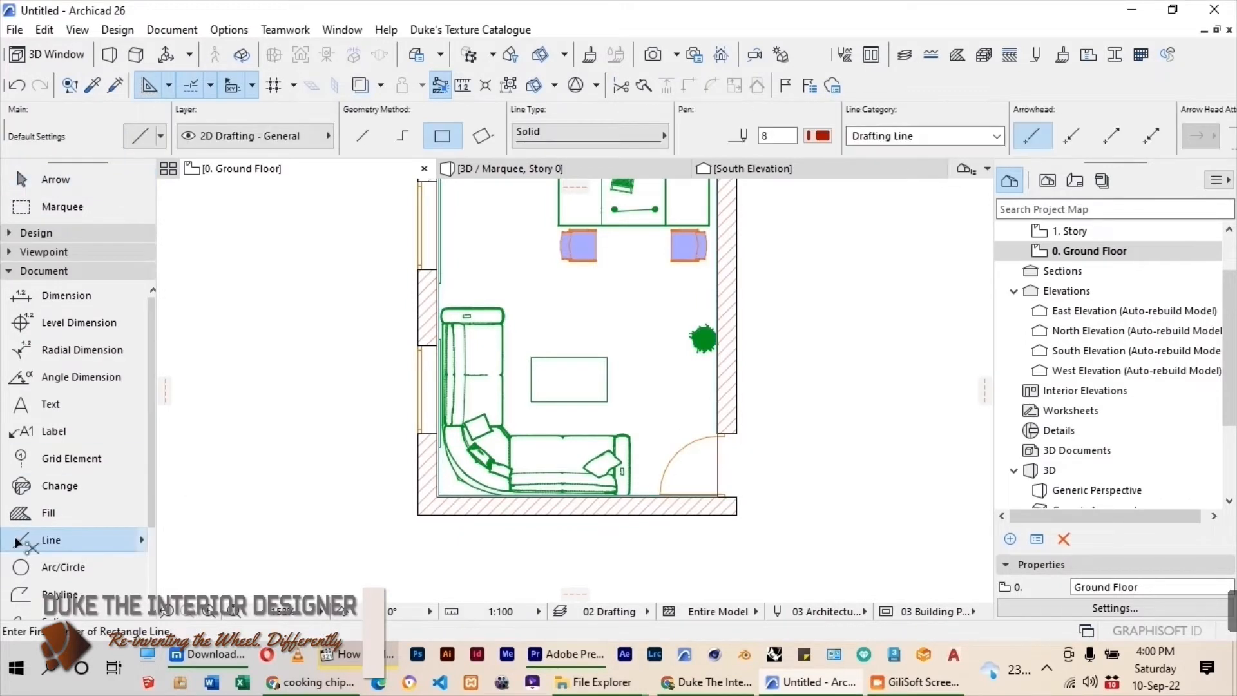
key("ctrl+a")
scroll(467, 410, "down", 4)
key("ctrl+d")
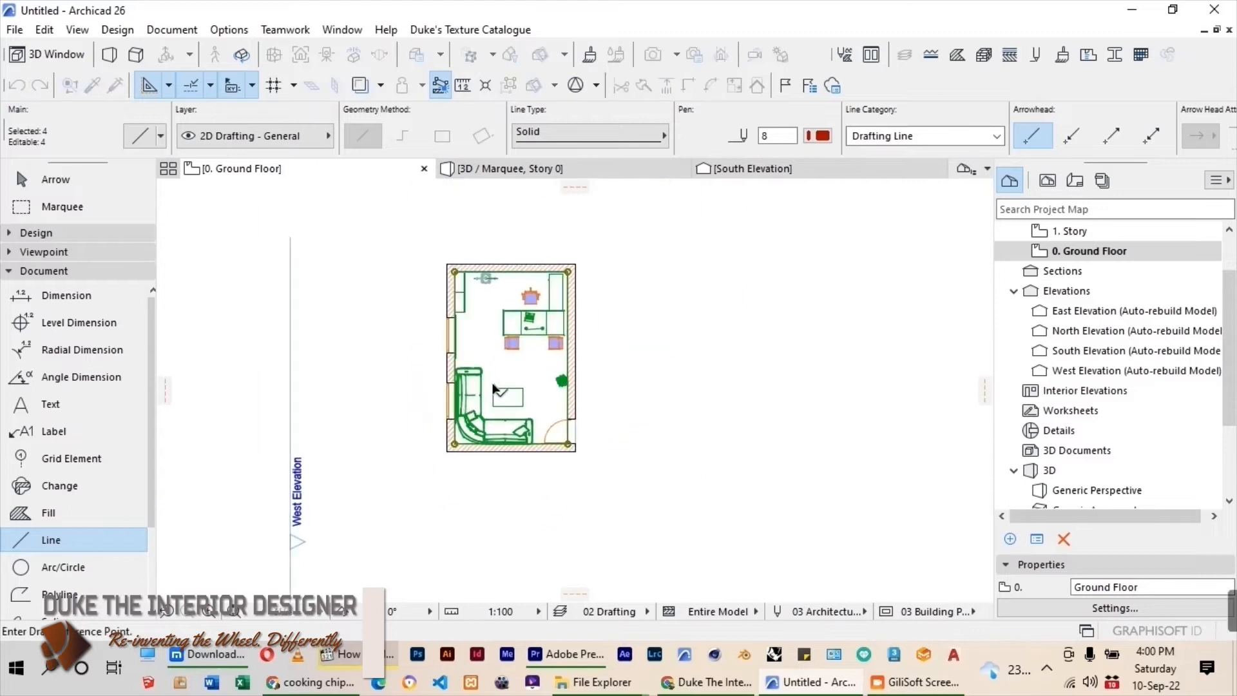
left_click(493, 386)
scroll(531, 404, "down", 5)
left_click(623, 402)
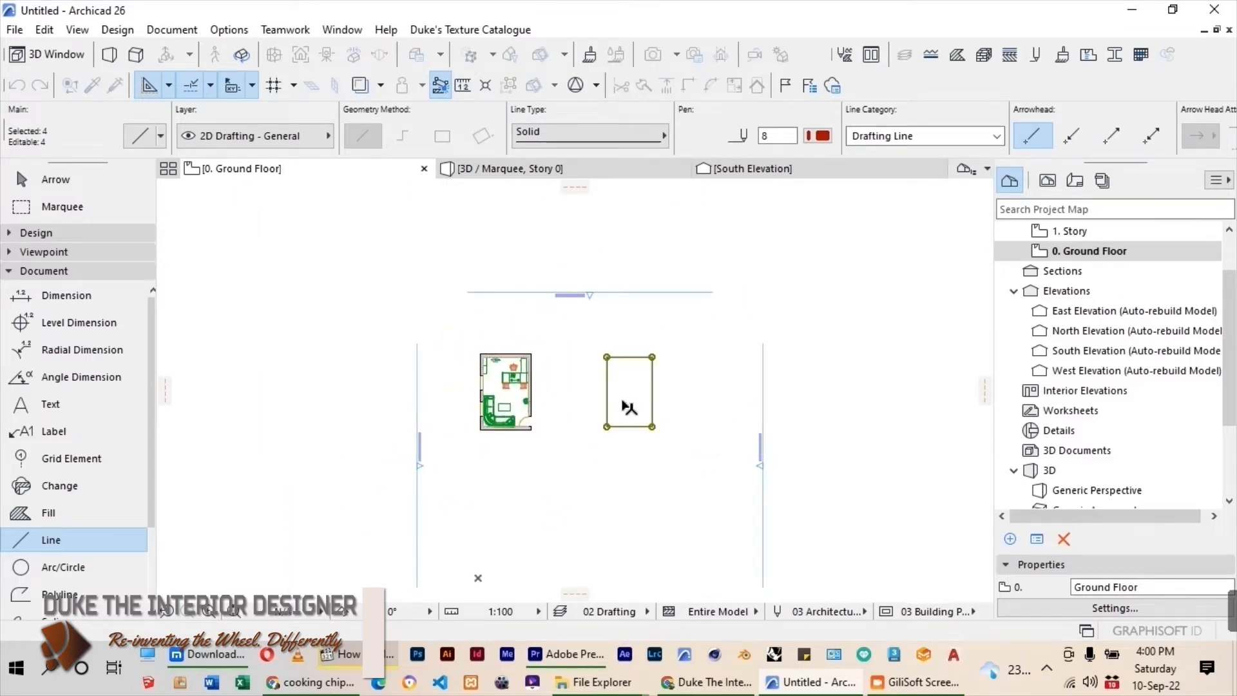
key("Escape")
scroll(598, 403, "up", 5)
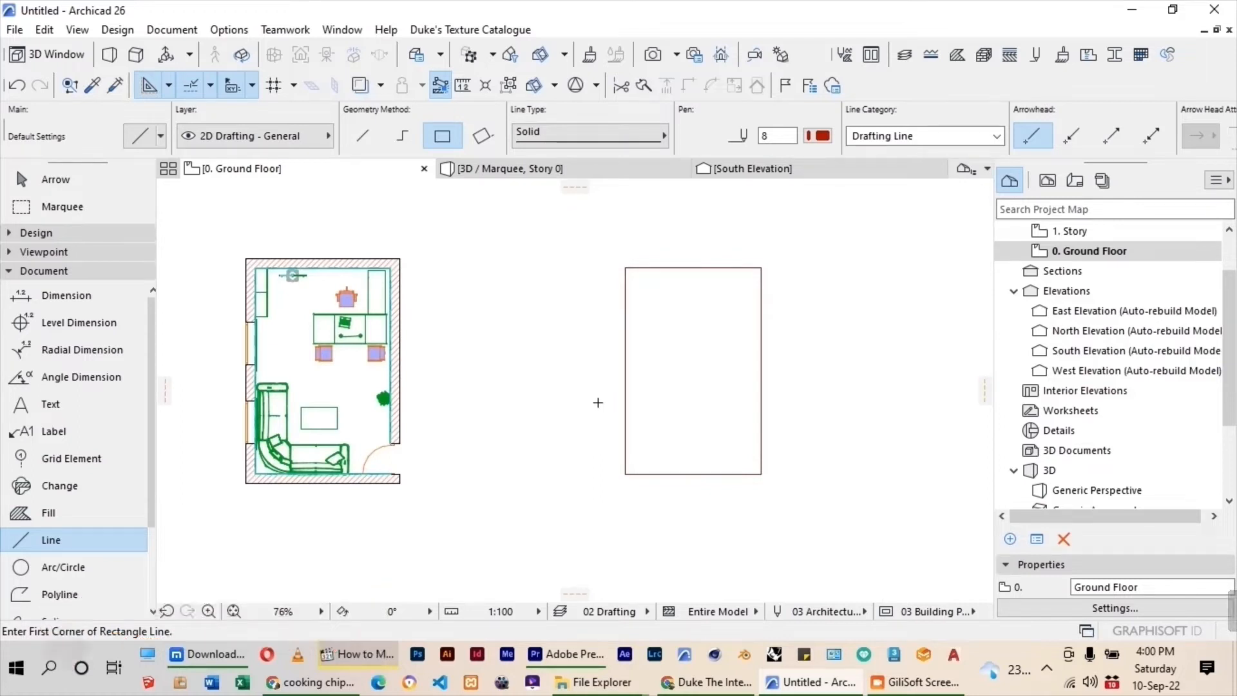
Select the moved rectangle's four lines and offset a copy inward to form a smaller inner rectangle.
left_click(53, 179)
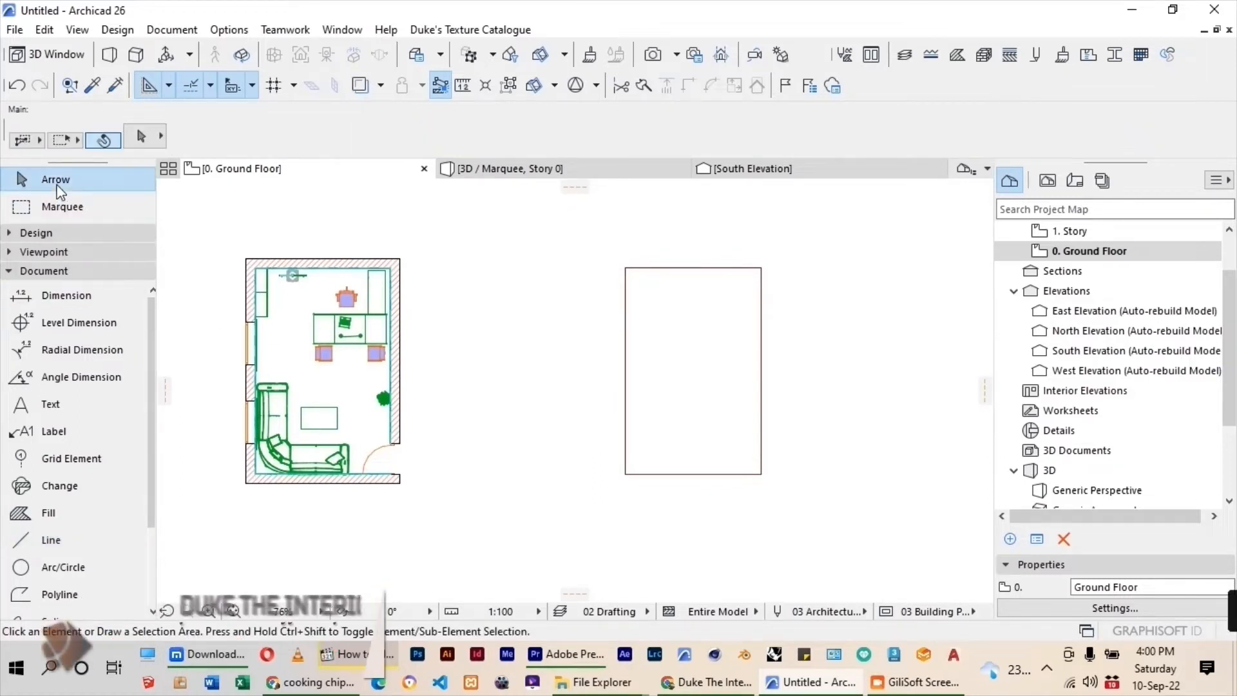
left_click_drag(814, 244, 535, 523)
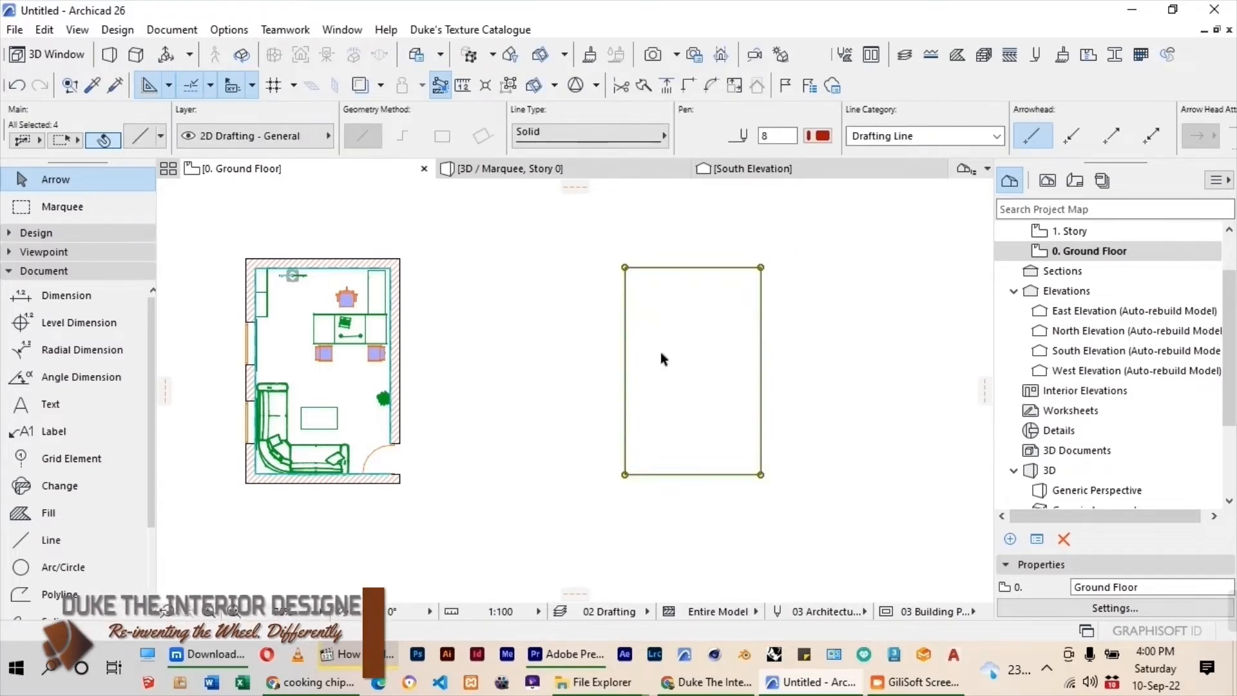
left_click(507, 90)
left_click(761, 267)
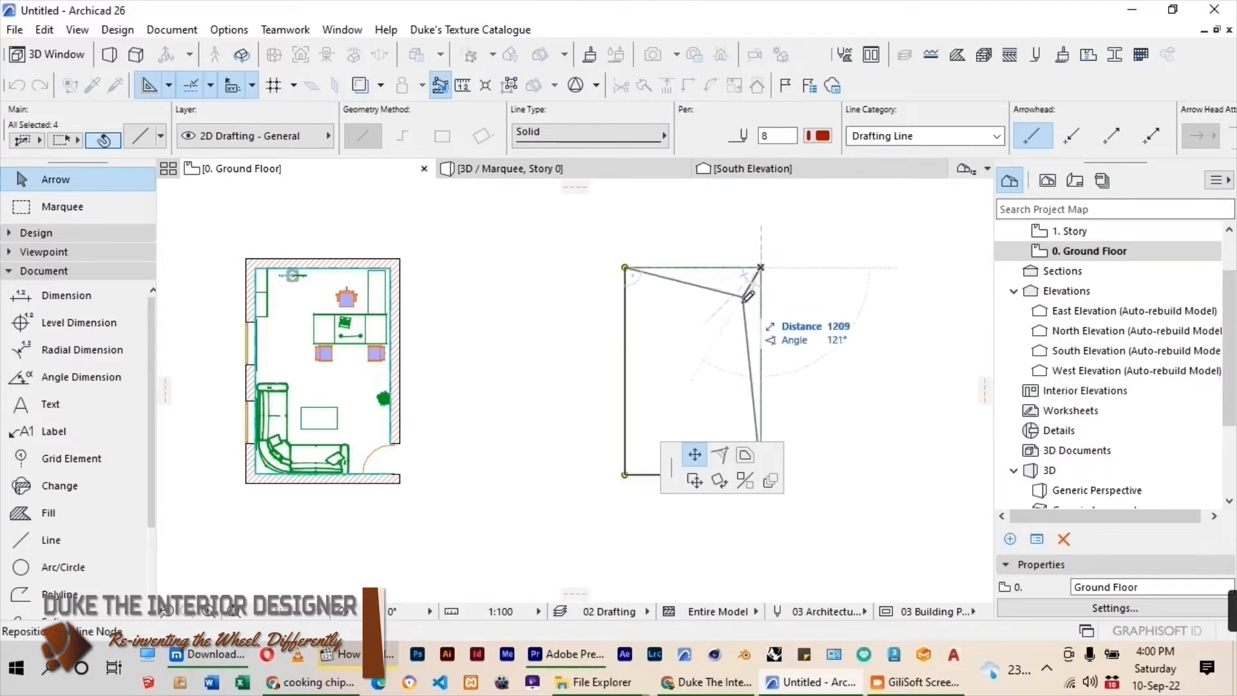
left_click(745, 455)
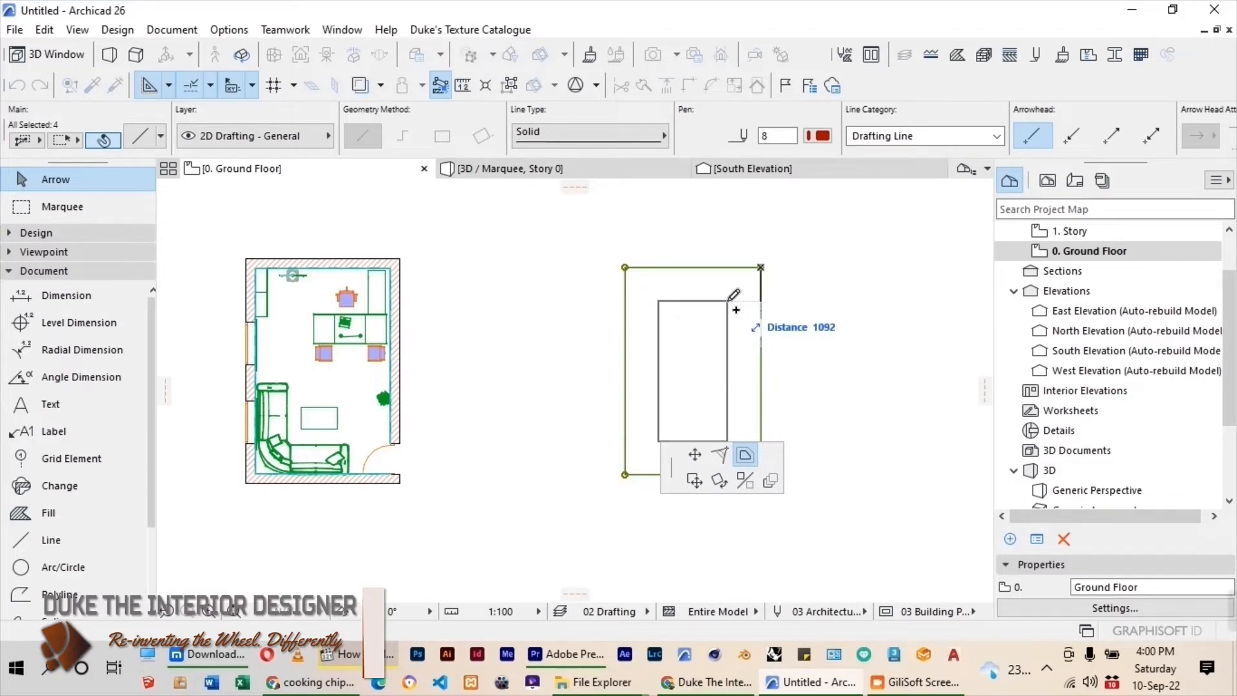
type("6700")
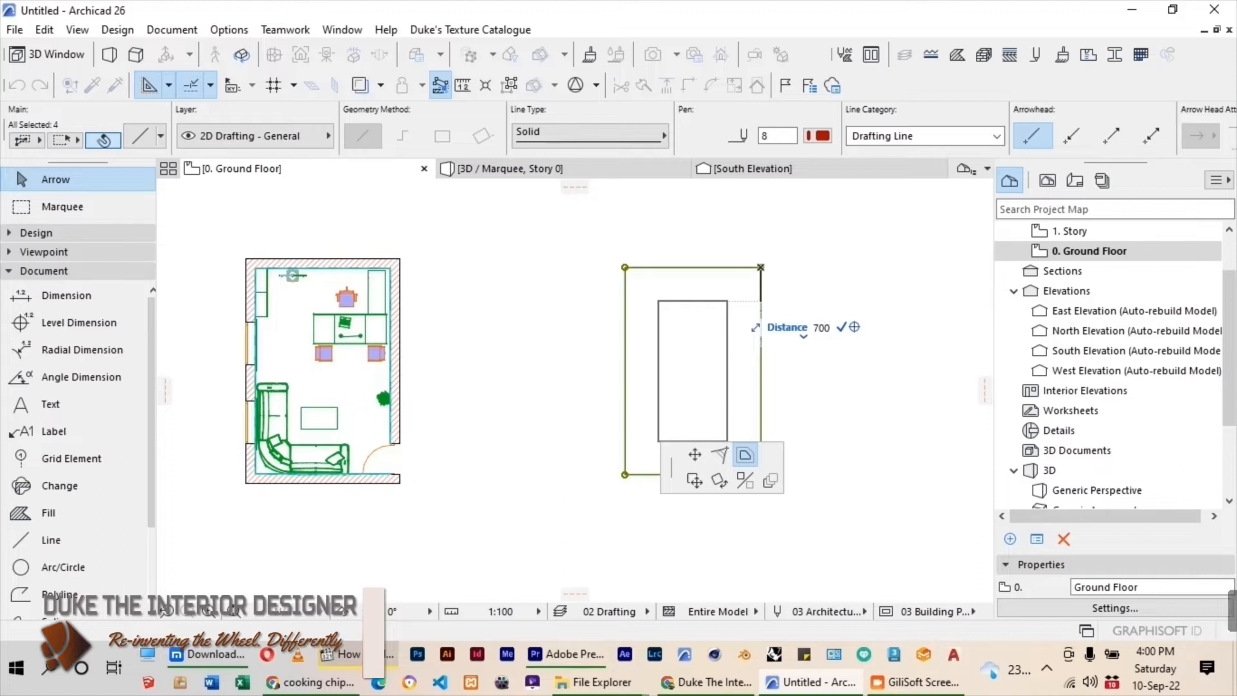
key("Return")
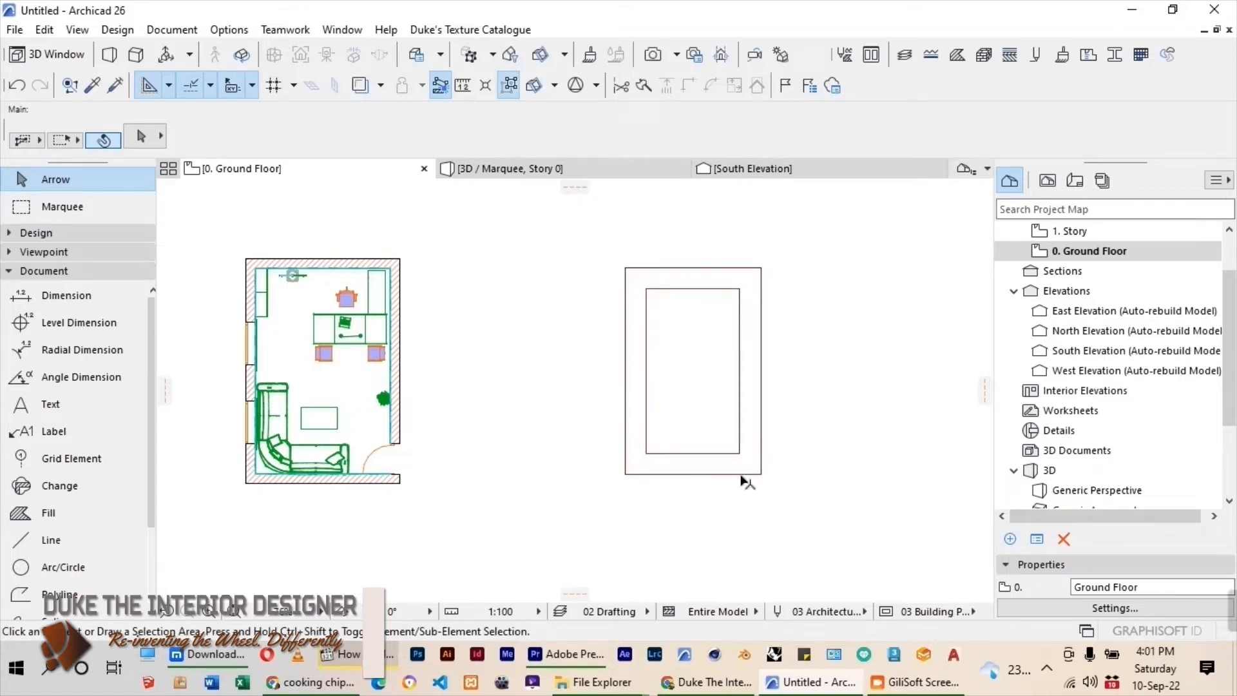
scroll(685, 413, "up", 2)
scroll(698, 406, "down", 2)
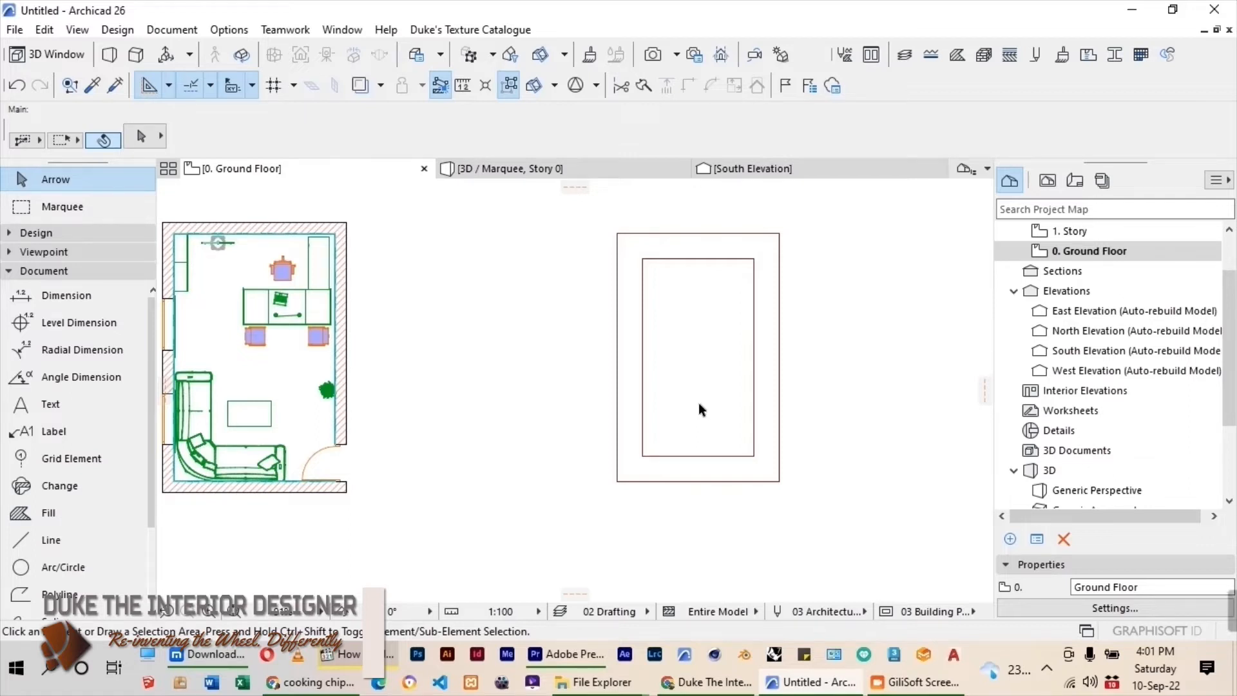
Fill the inner rectangle with a 25 % cut fill, using its lines as the boundary.
scroll(667, 341, "down", 2)
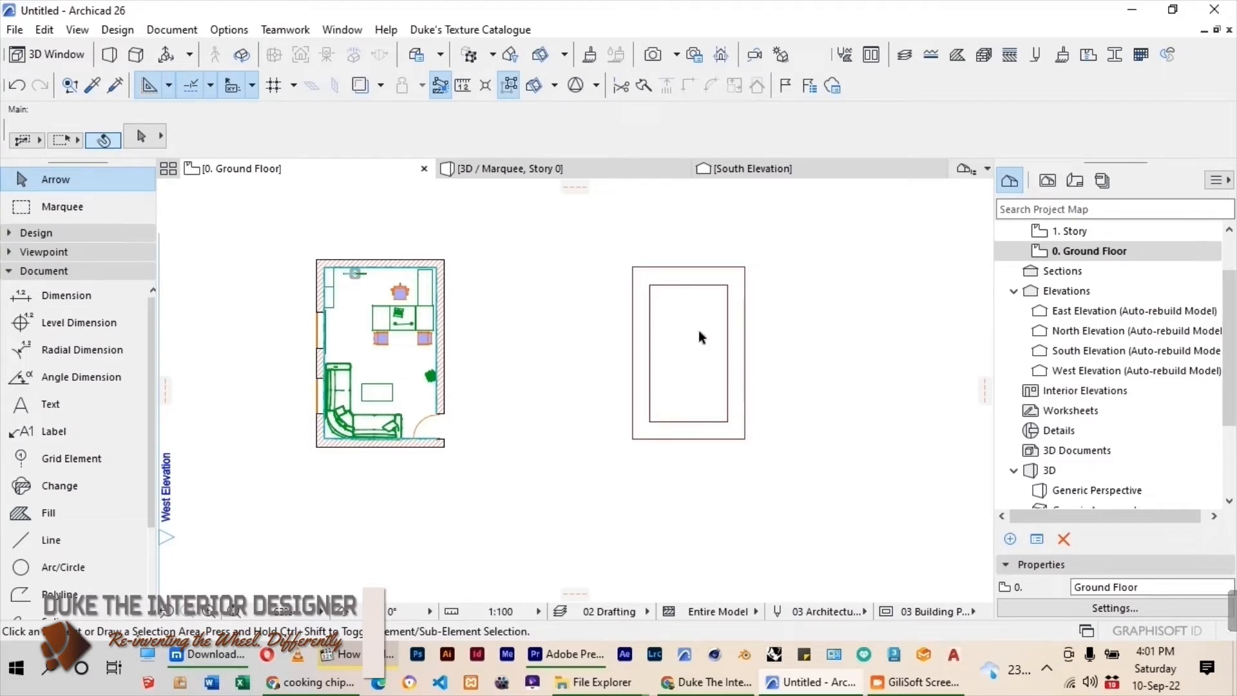
left_click(49, 513)
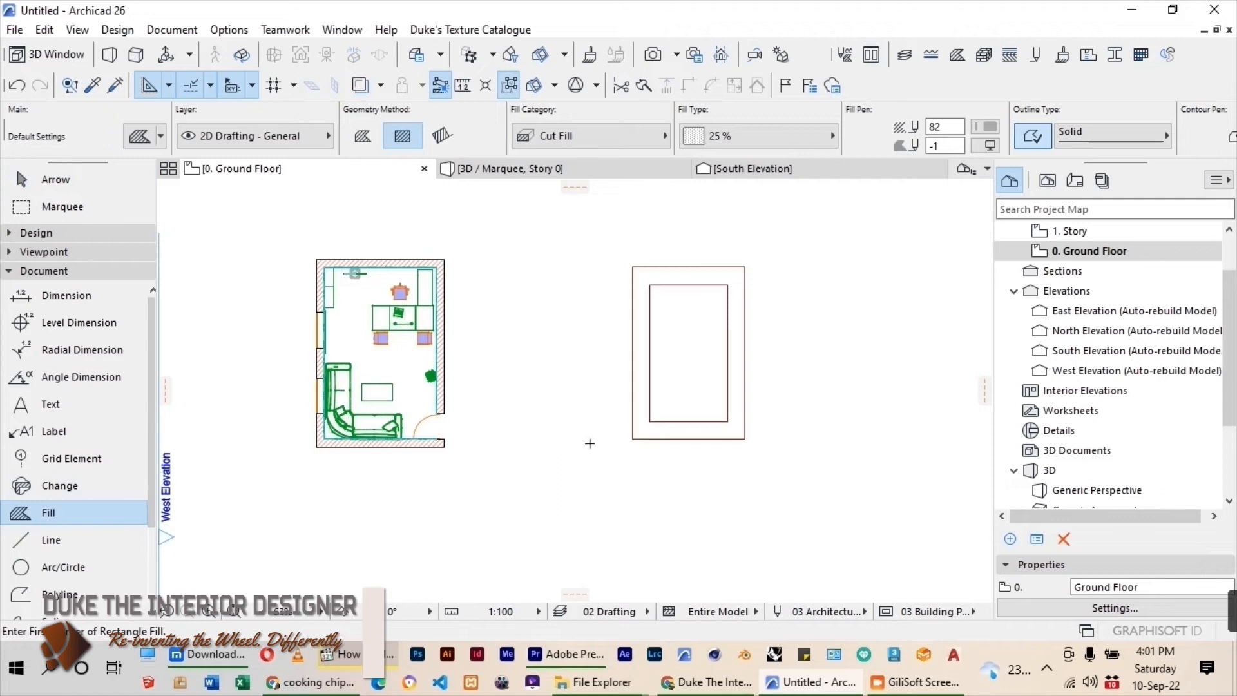
left_click(696, 365)
left_click(58, 180)
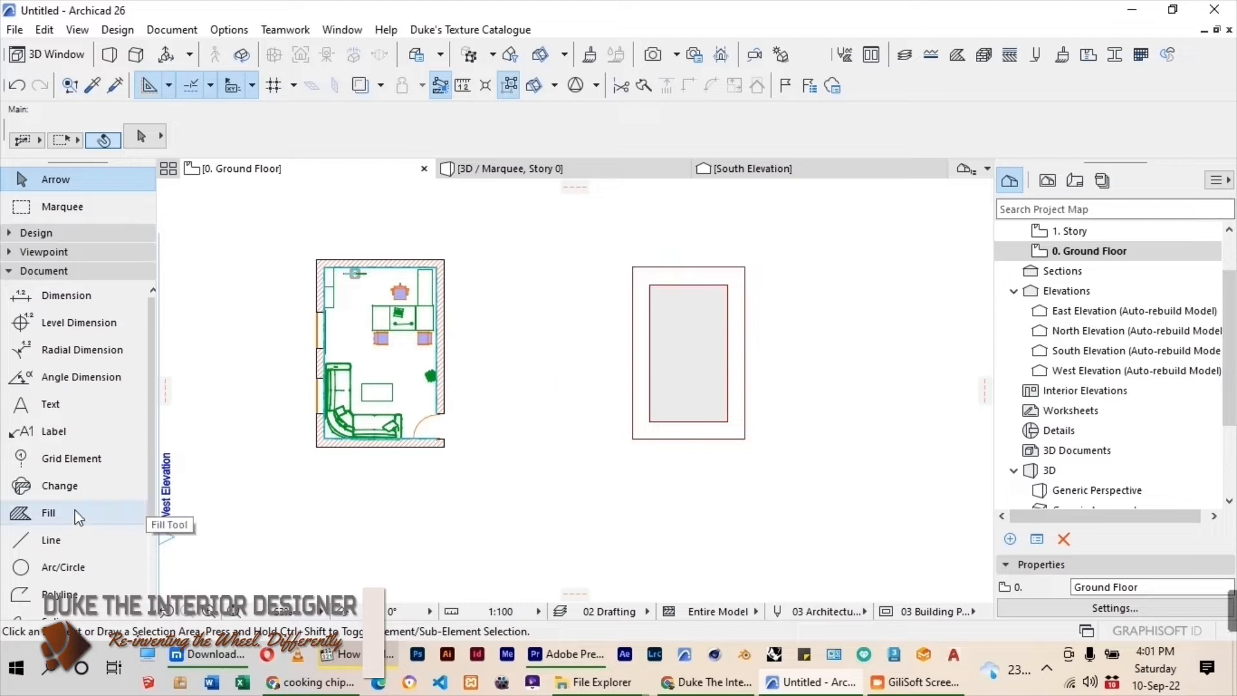
left_click(48, 512)
scroll(647, 321, "up", 2)
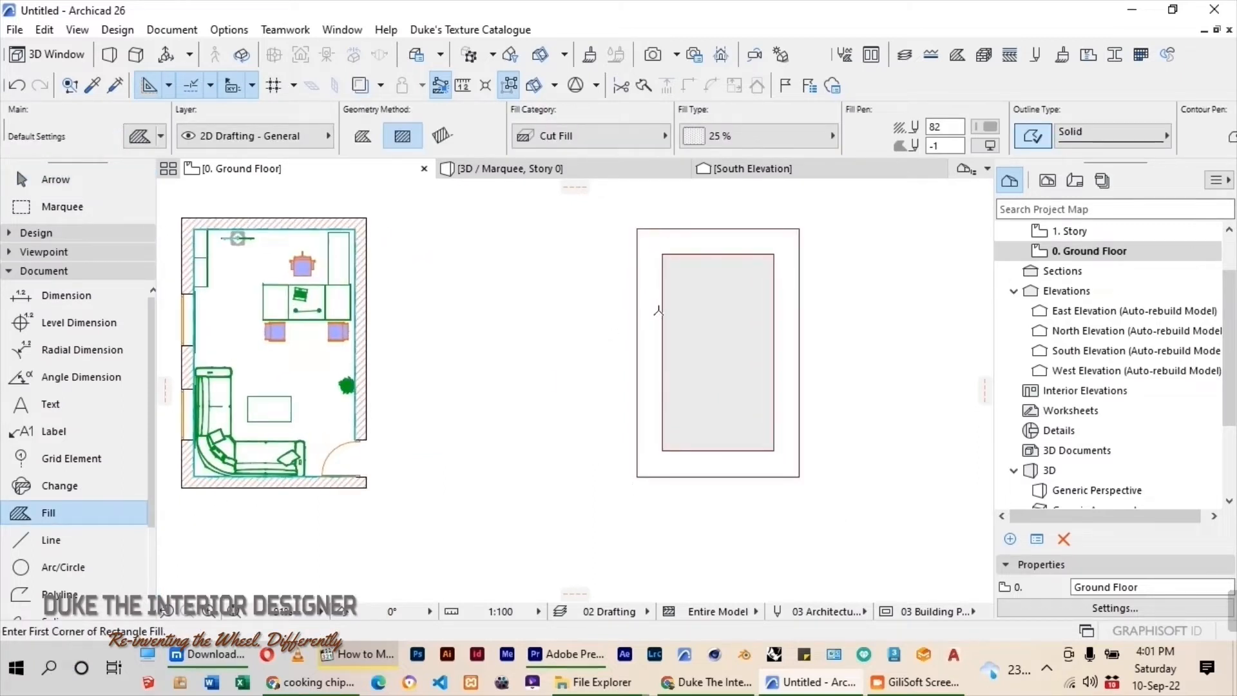
scroll(664, 306, "down", 1)
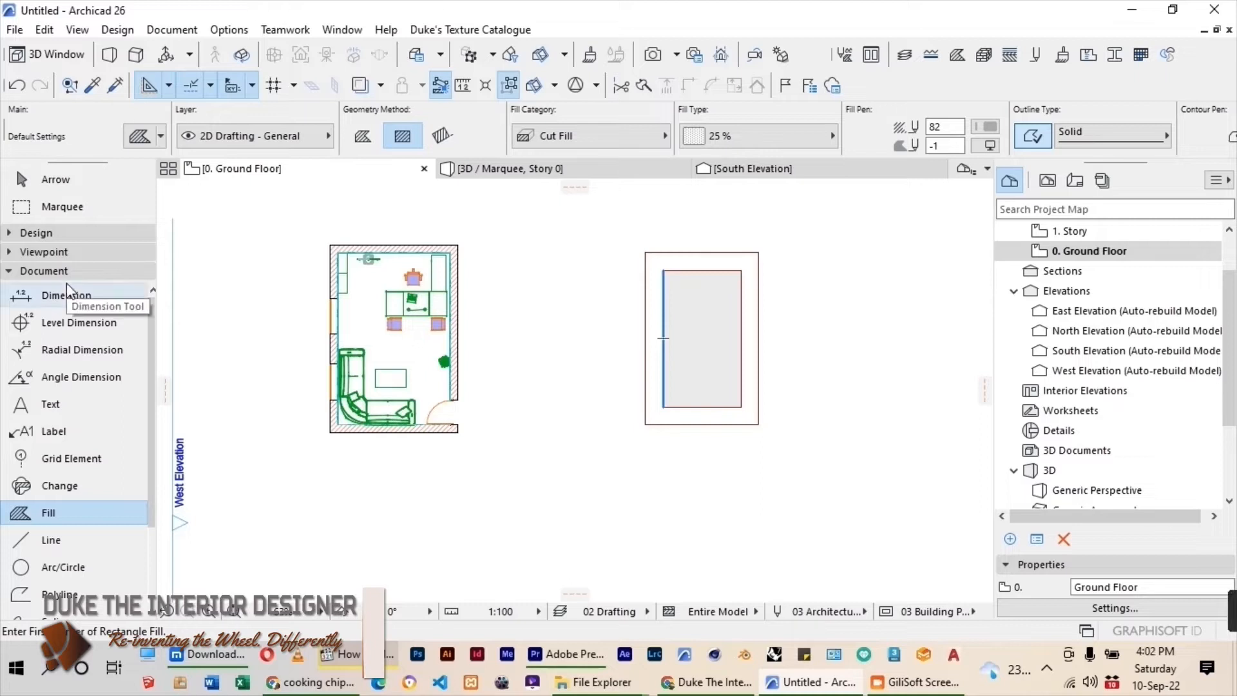
Draw a rectangular Concrete - Structural slab at elevation 2700, corner to corner over the outer rectangle.
left_click(78, 232)
scroll(98, 291, "up", 3)
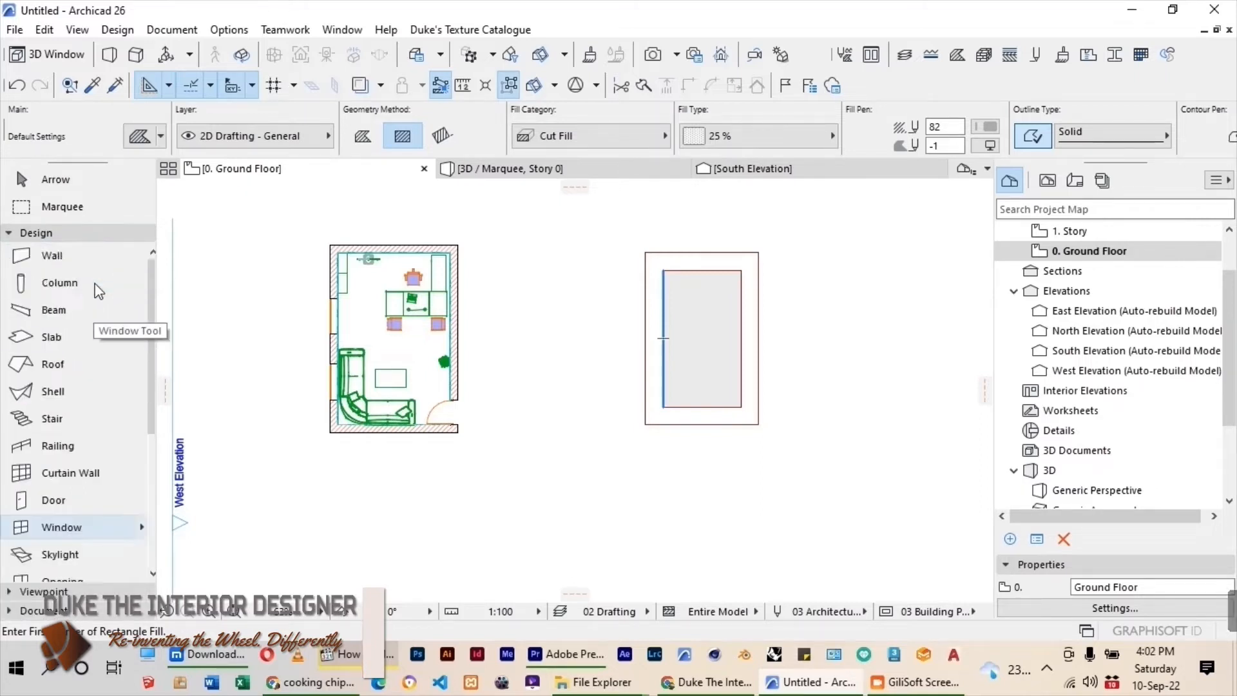
left_click(50, 336)
double_click(60, 346)
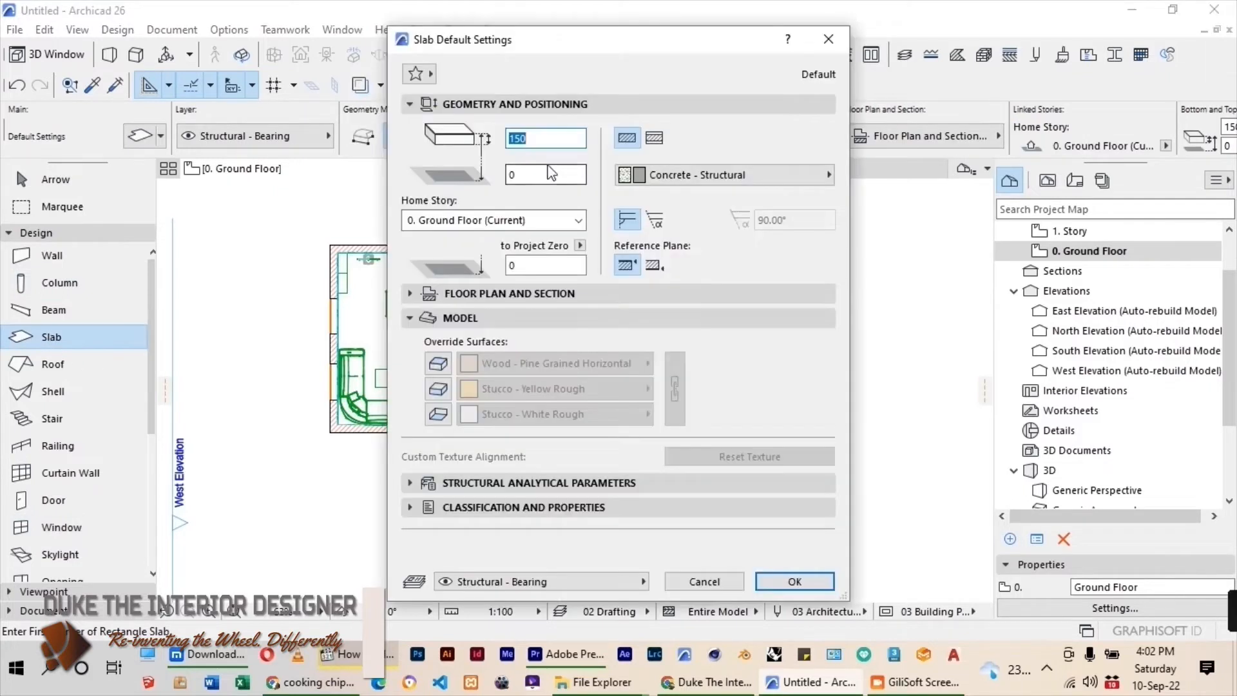
left_click_drag(543, 140, 518, 146)
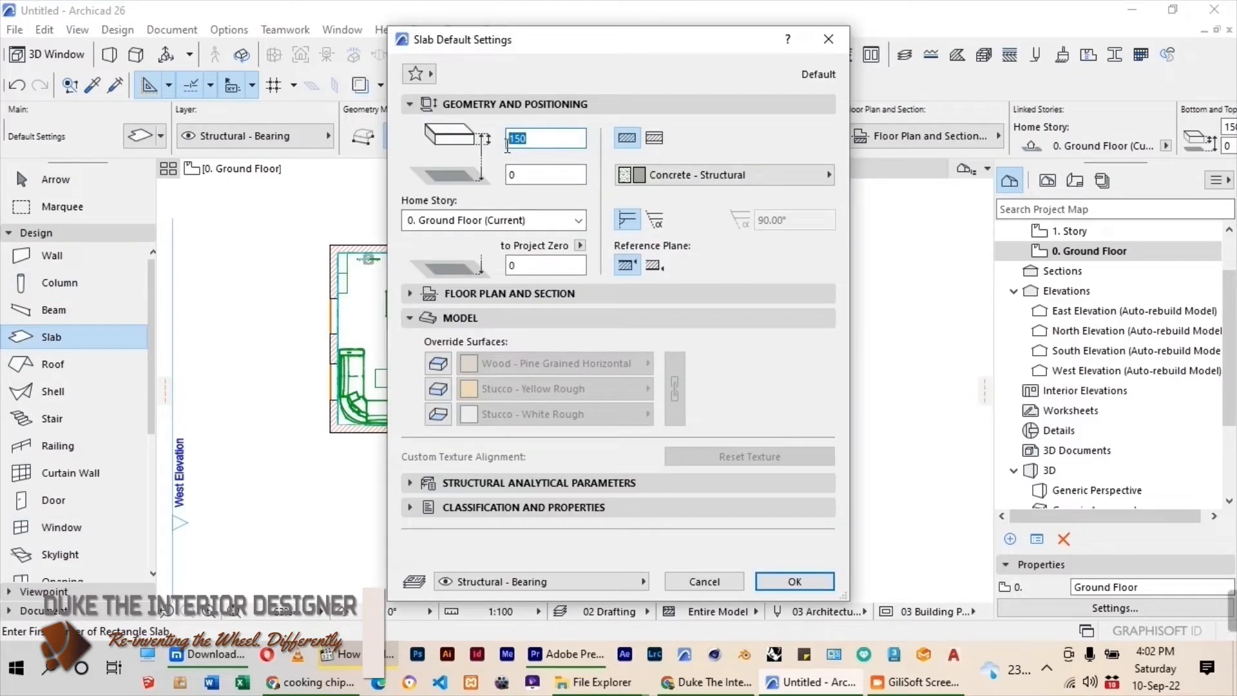
left_click(519, 175)
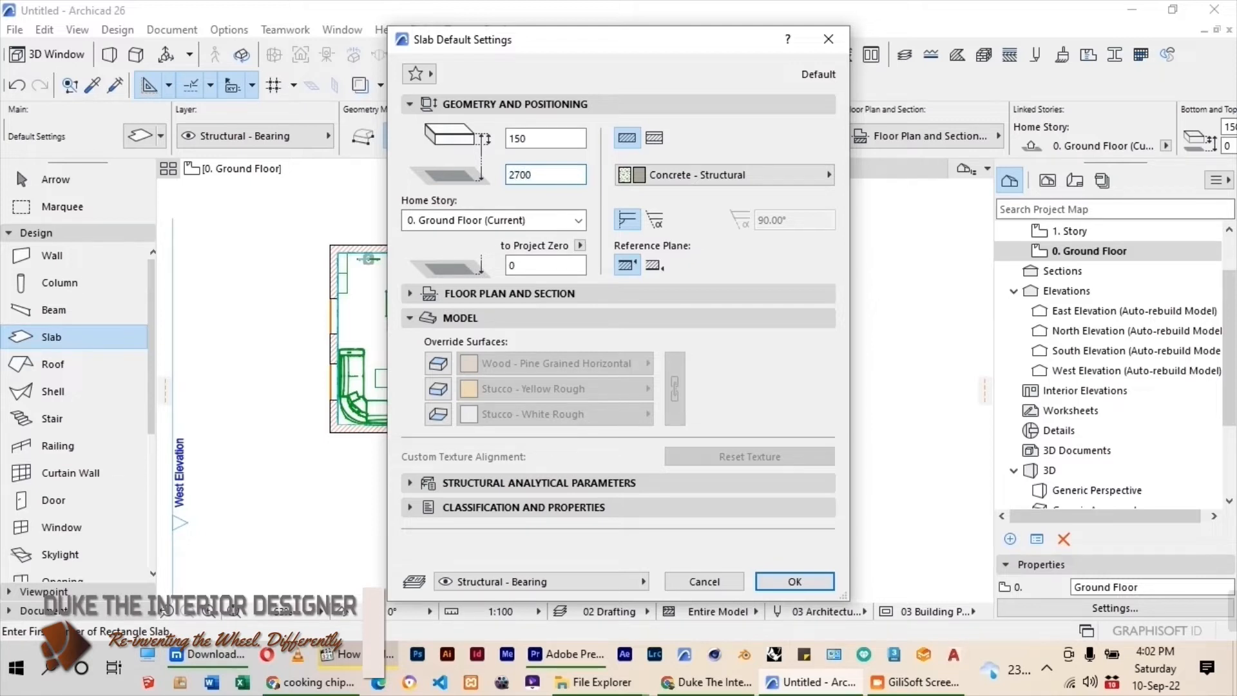
key("Return")
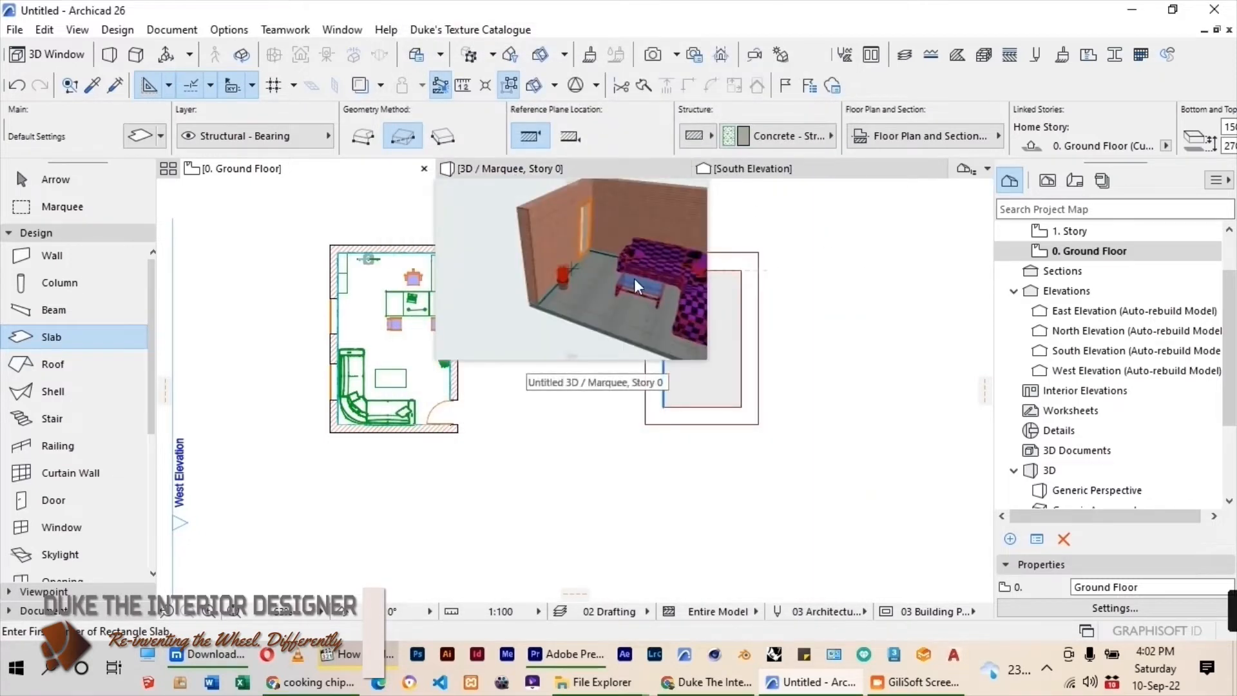
left_click(637, 238)
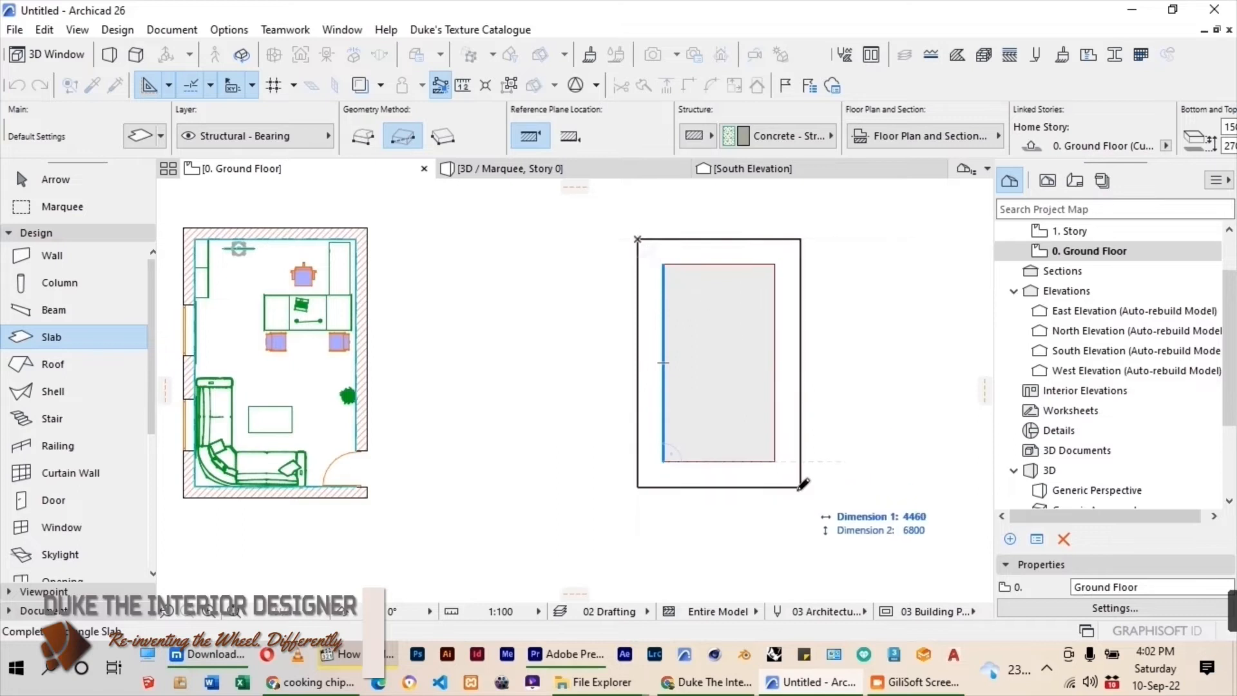
left_click(802, 487)
Select the new slab and cut an opening in it along the inner rectangle.
left_click(38, 181)
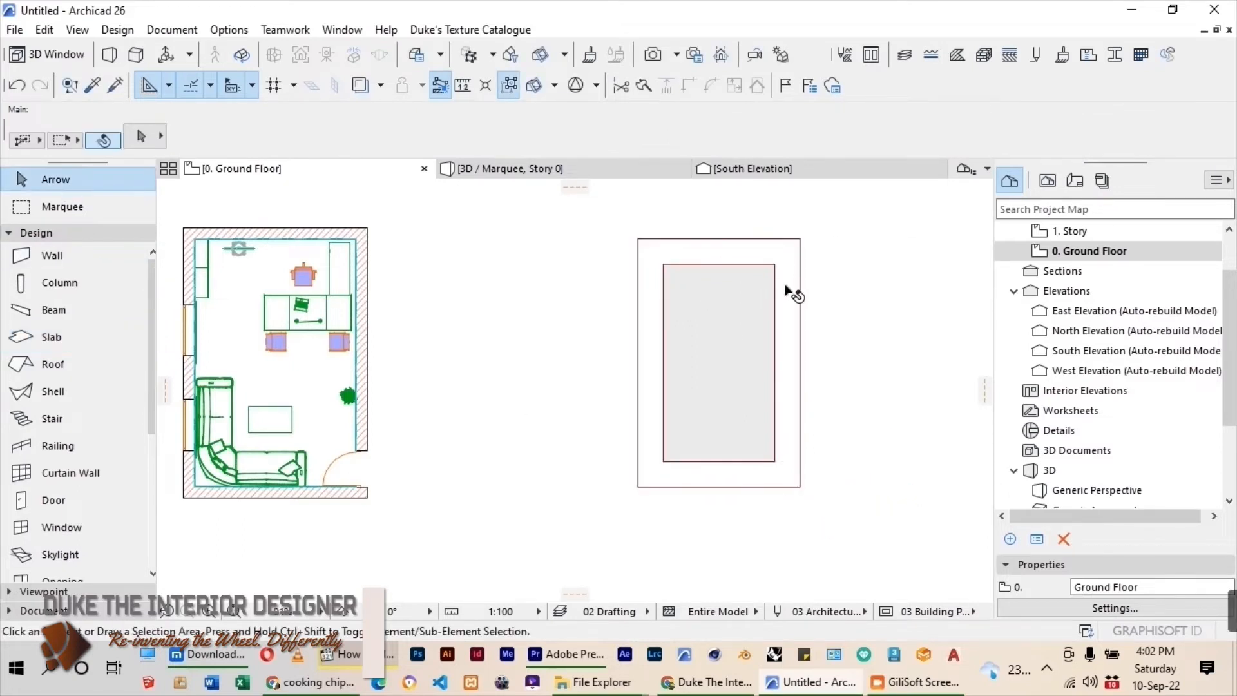
left_click(787, 347)
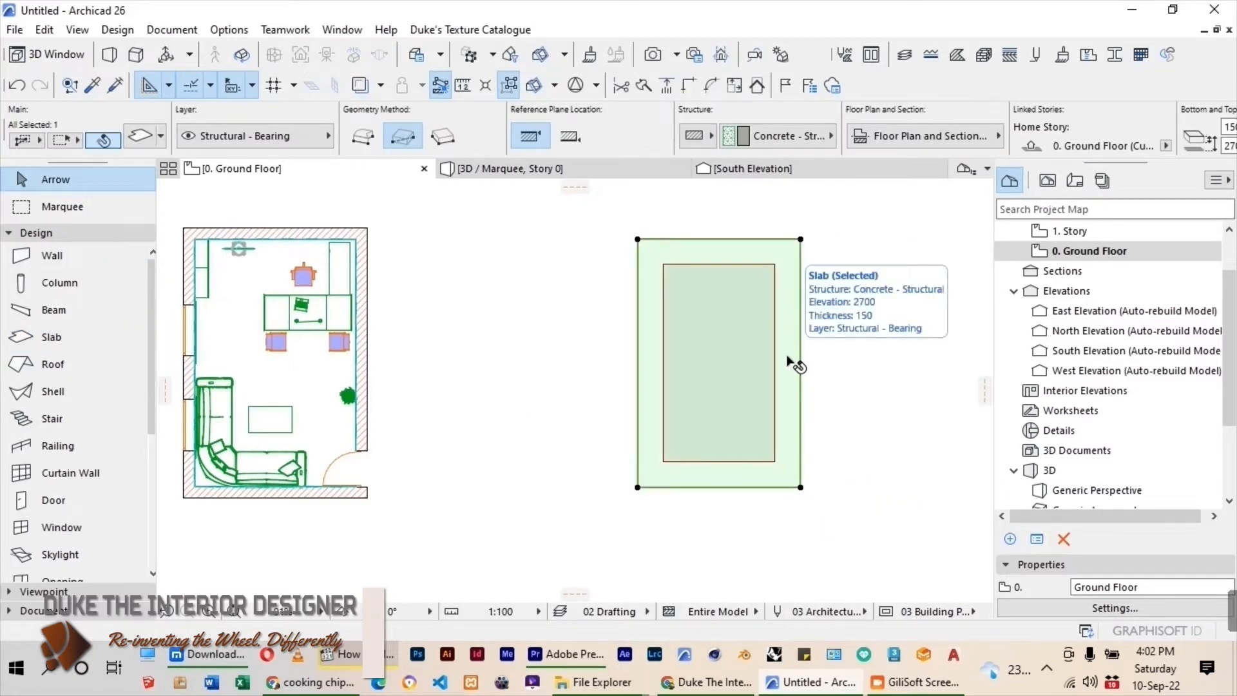
left_click(42, 342)
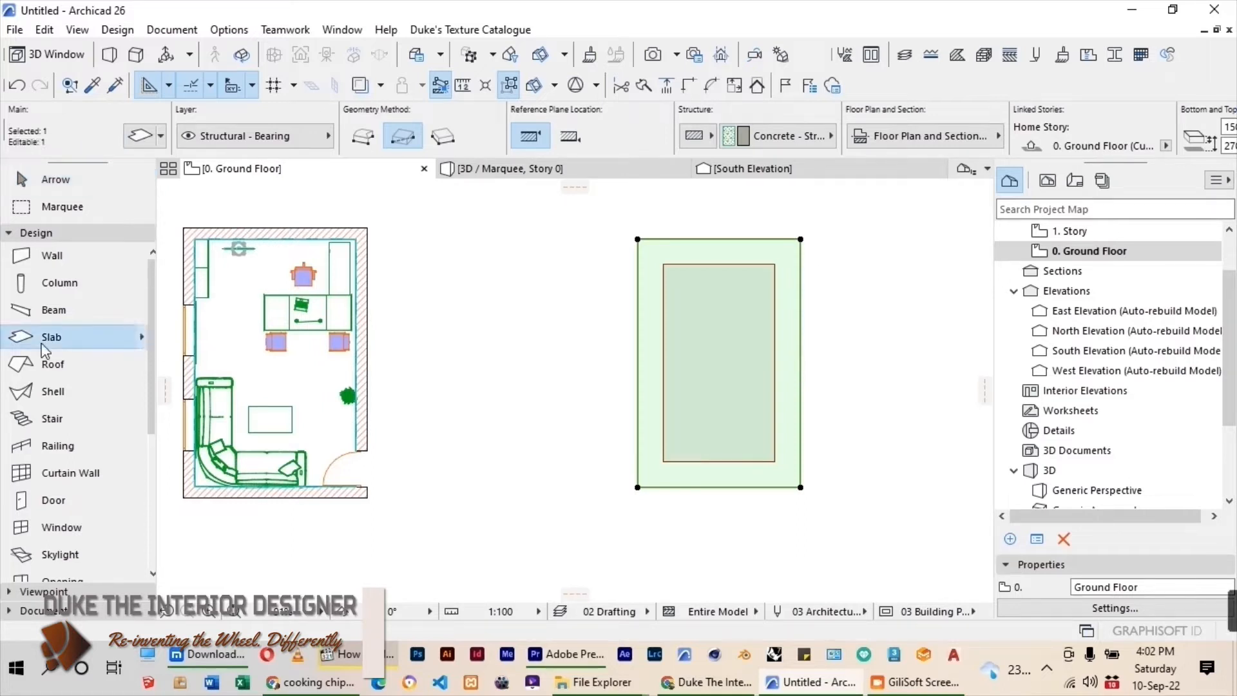
left_click(700, 381)
left_click(52, 181)
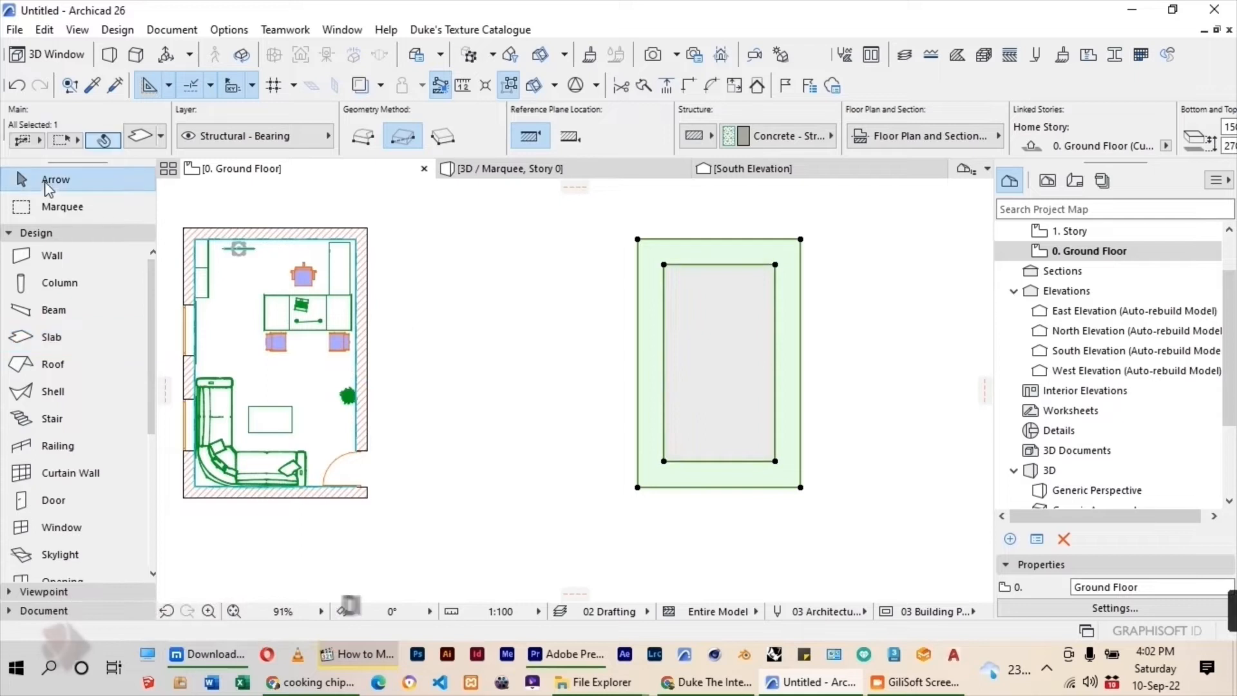
left_click(575, 313)
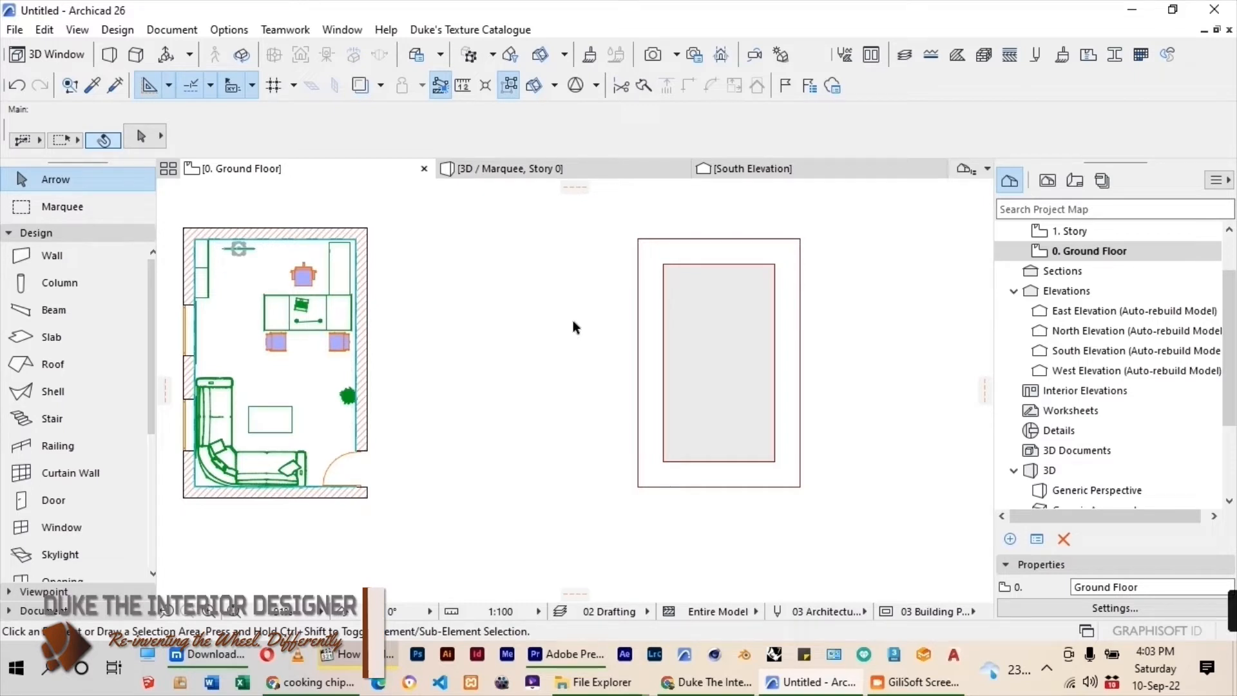
Set the slab thickness to 50 and place a second slab inside the opening.
double_click(84, 337)
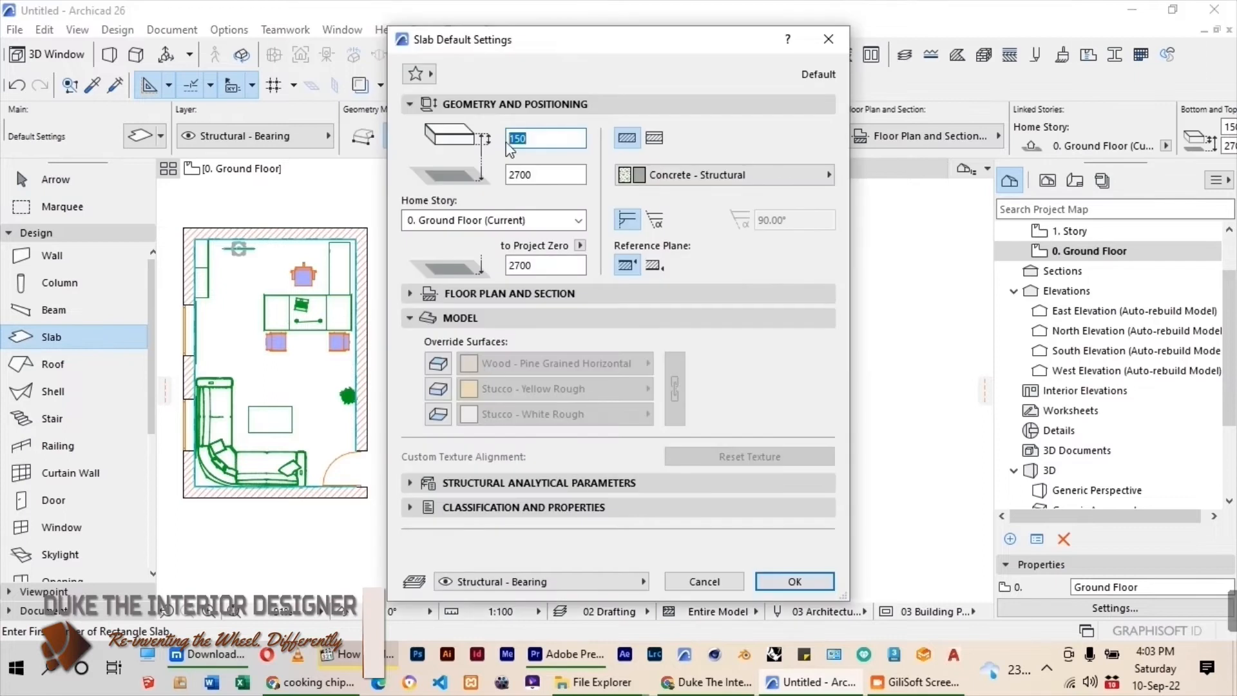
type("50")
left_click_drag(532, 174, 501, 183)
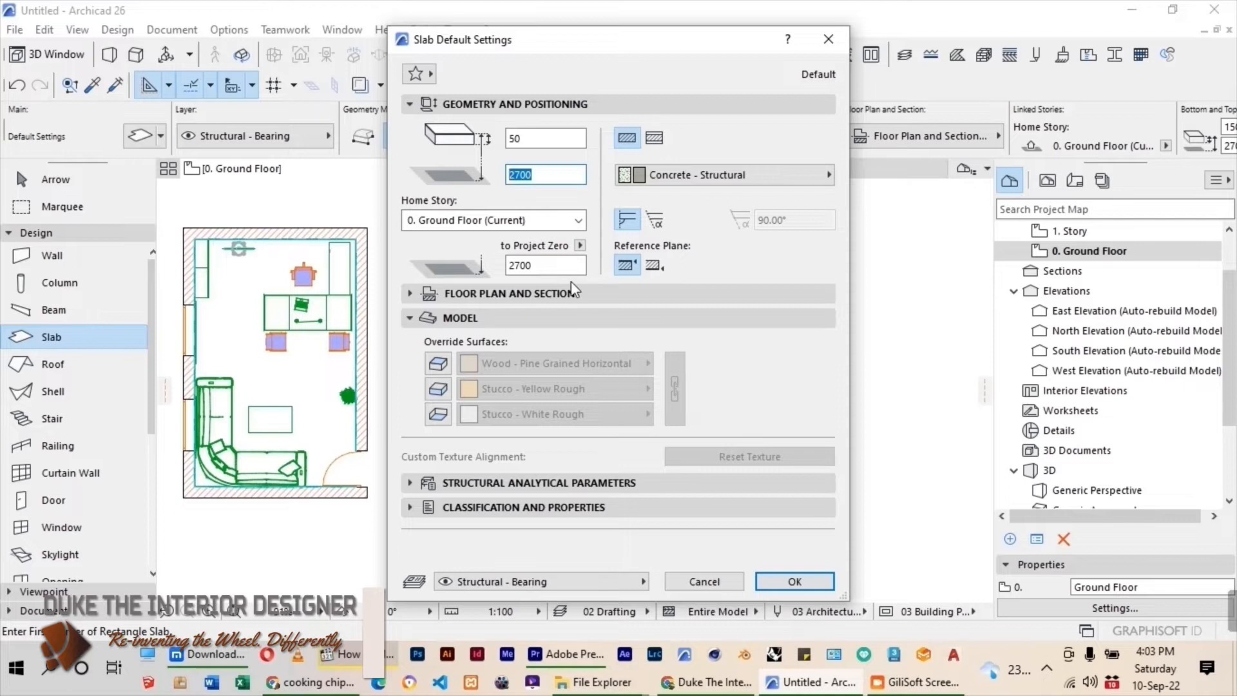
left_click(781, 578)
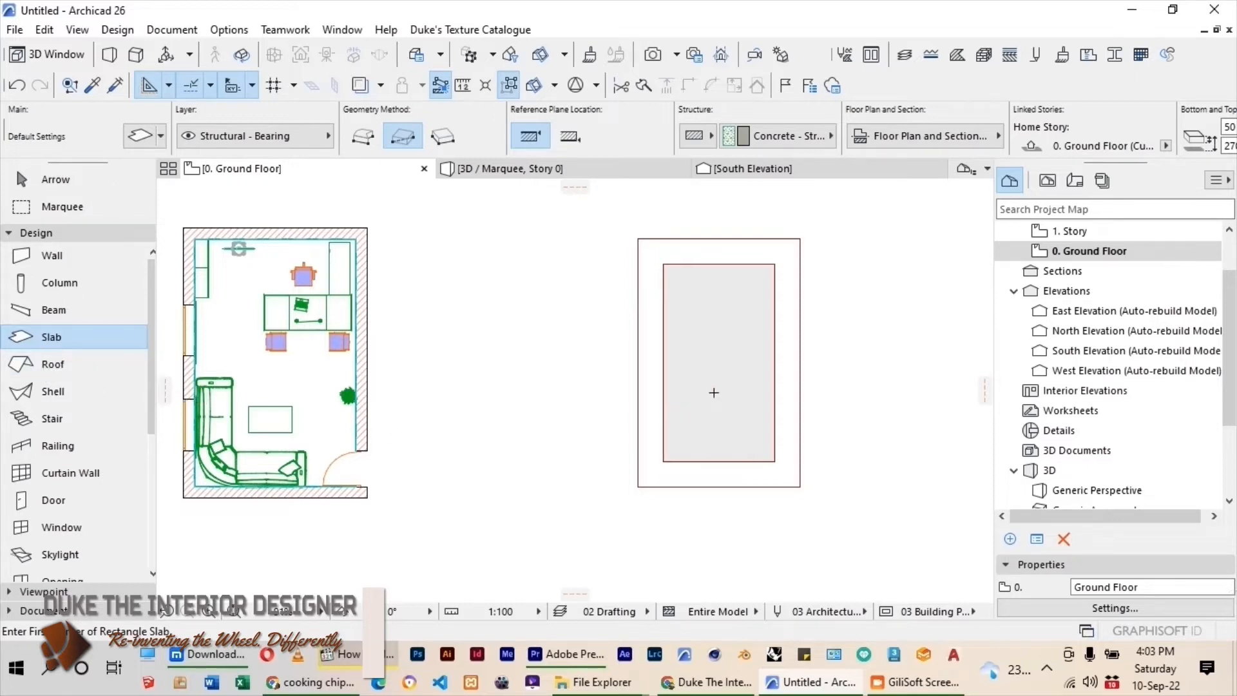
Enclose the upper half of the ceiling slabs in a marquee, show it in 3D and examine the recess from below.
key("m")
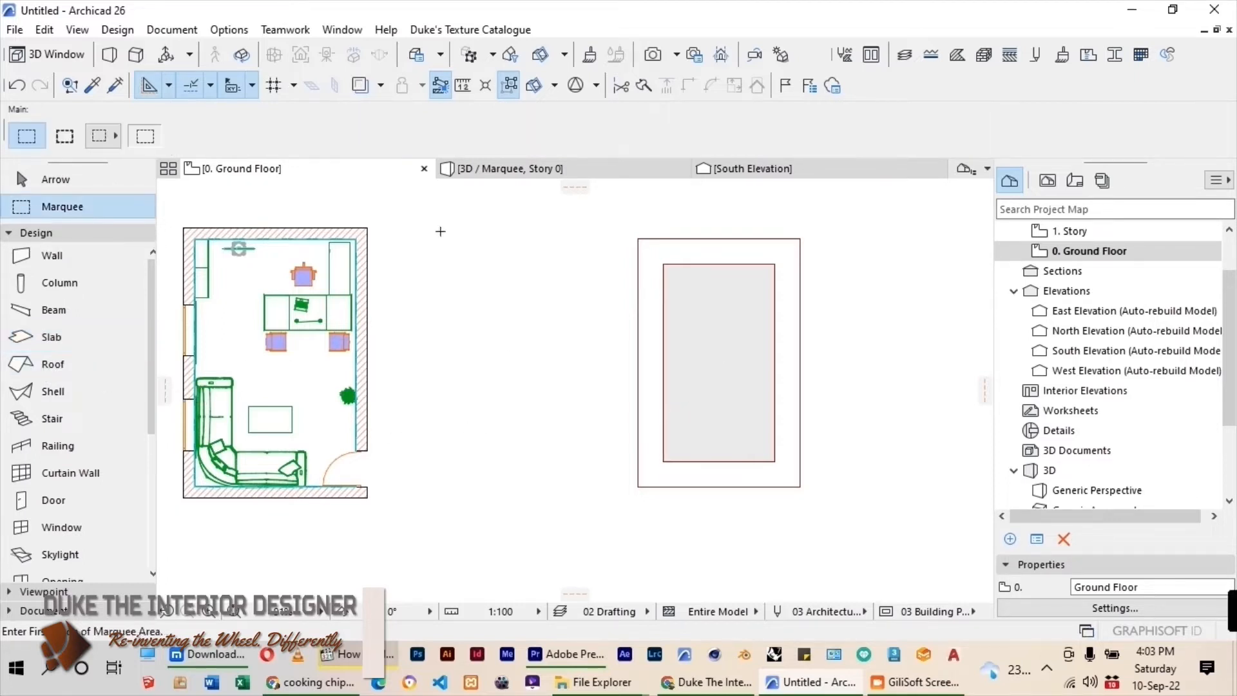
left_click(600, 233)
left_click(816, 368)
right_click(533, 317)
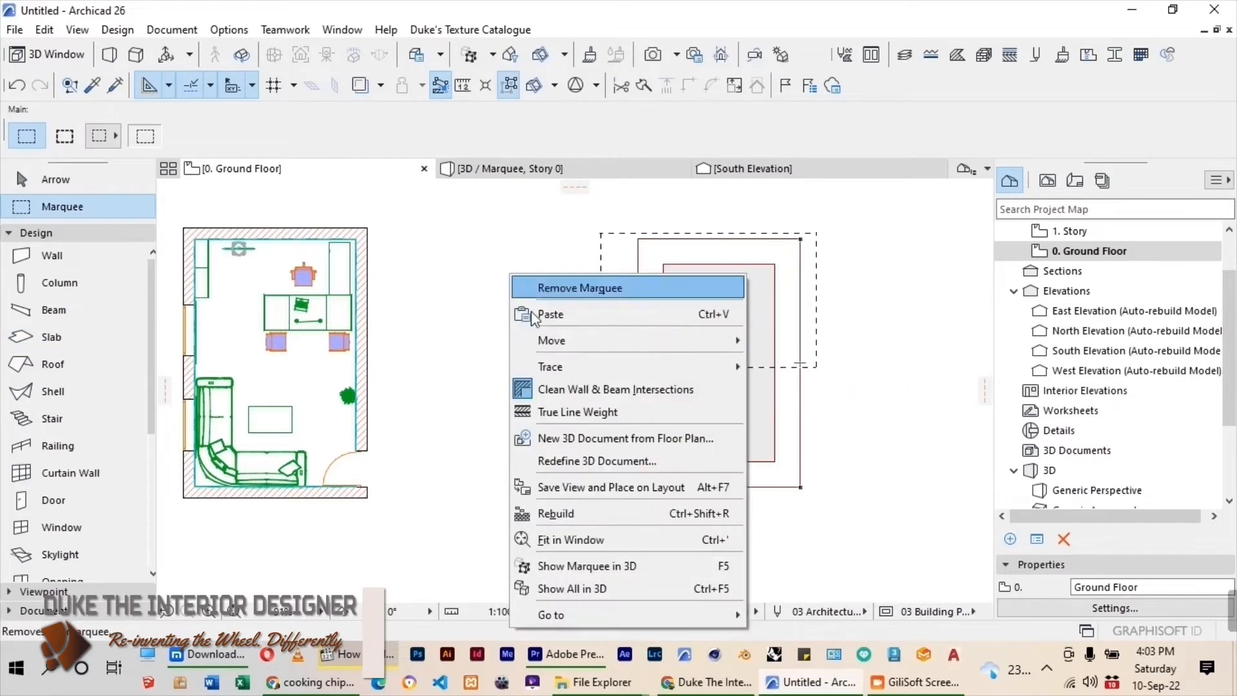
left_click(588, 565)
left_click_drag(594, 423, 654, 321)
scroll(617, 436, "up", 5)
scroll(616, 437, "up", 2)
left_click_drag(605, 437, 528, 462)
scroll(592, 413, "down", 3)
left_click_drag(592, 413, 782, 454)
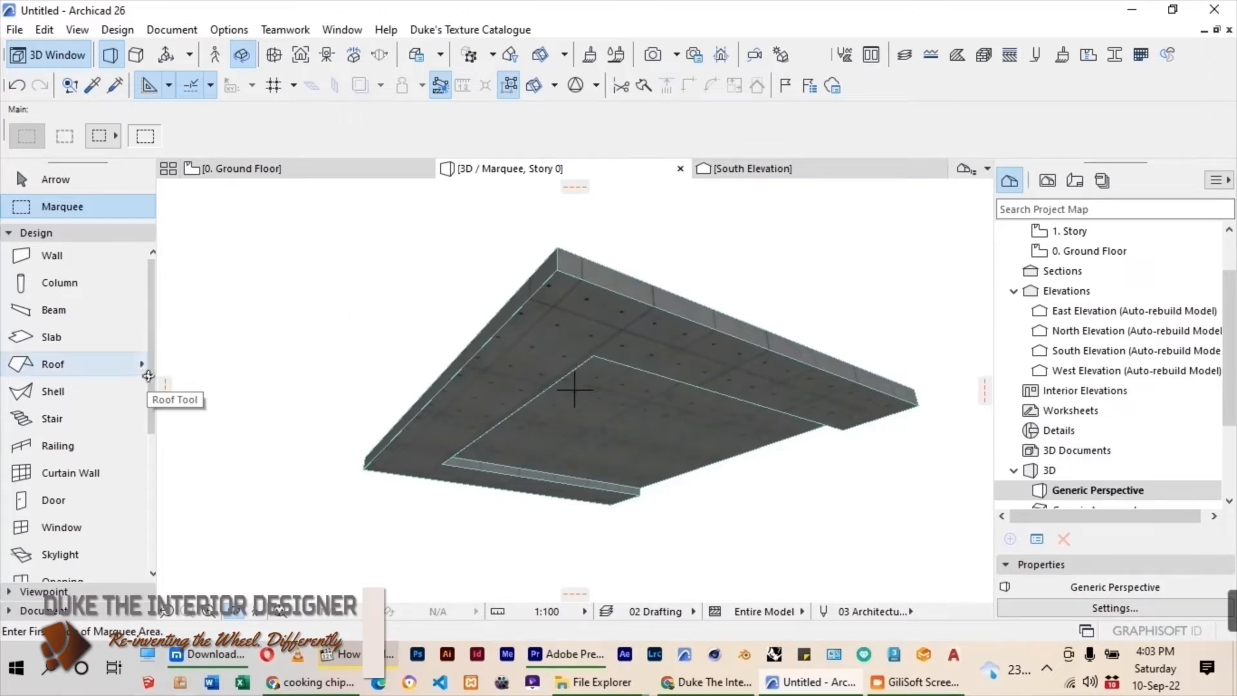
Choose Recessed Spot 26 from the Interior Lamps 26 library folder as the default lamp and show its preview and positioning settings.
scroll(149, 376, "down", 5)
double_click(53, 483)
scroll(381, 376, "down", 5)
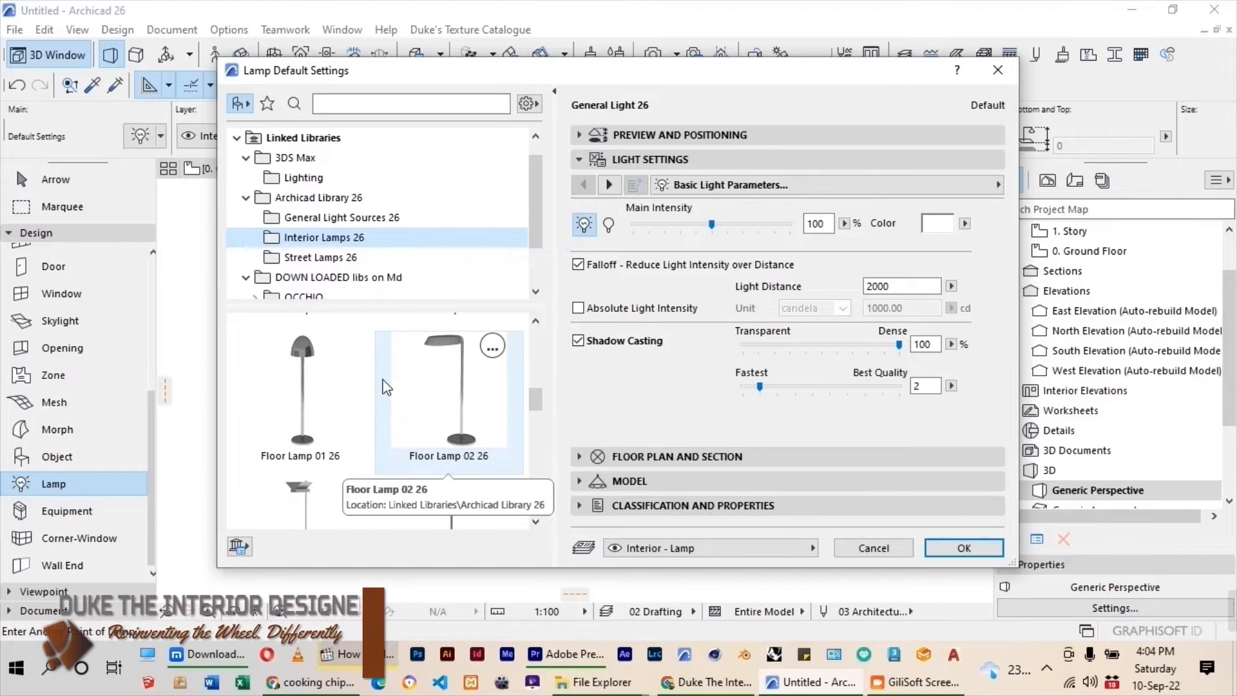
scroll(458, 389, "down", 10)
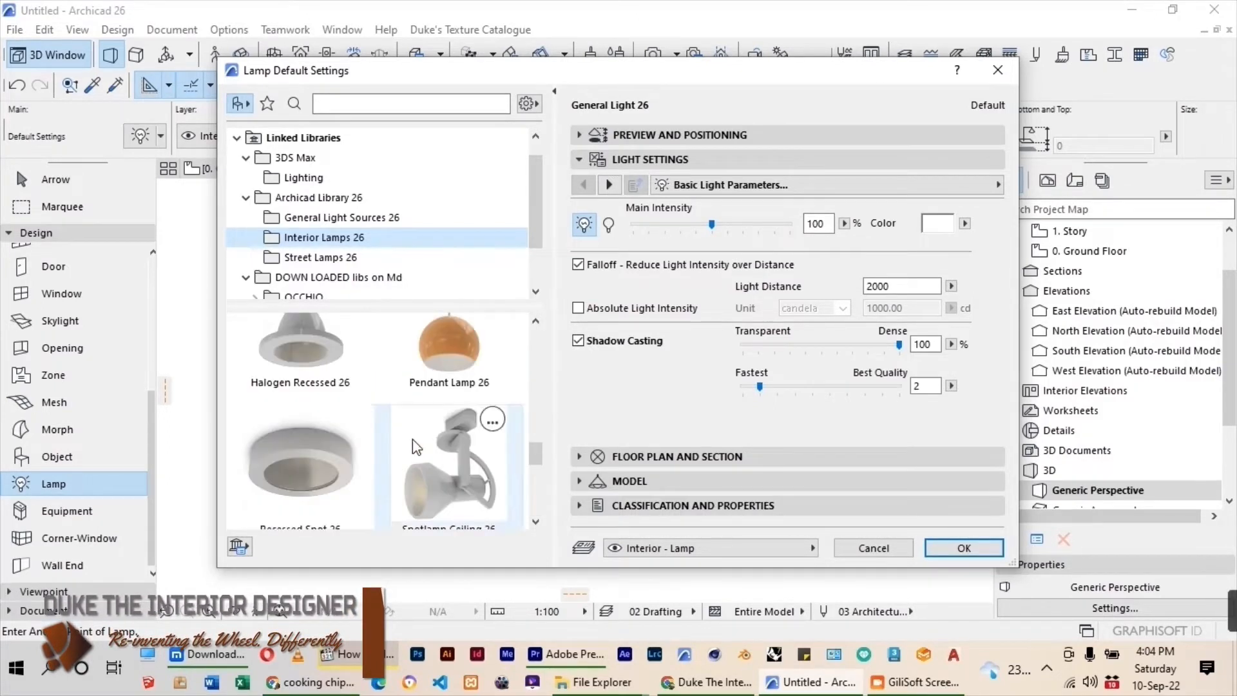
left_click(298, 464)
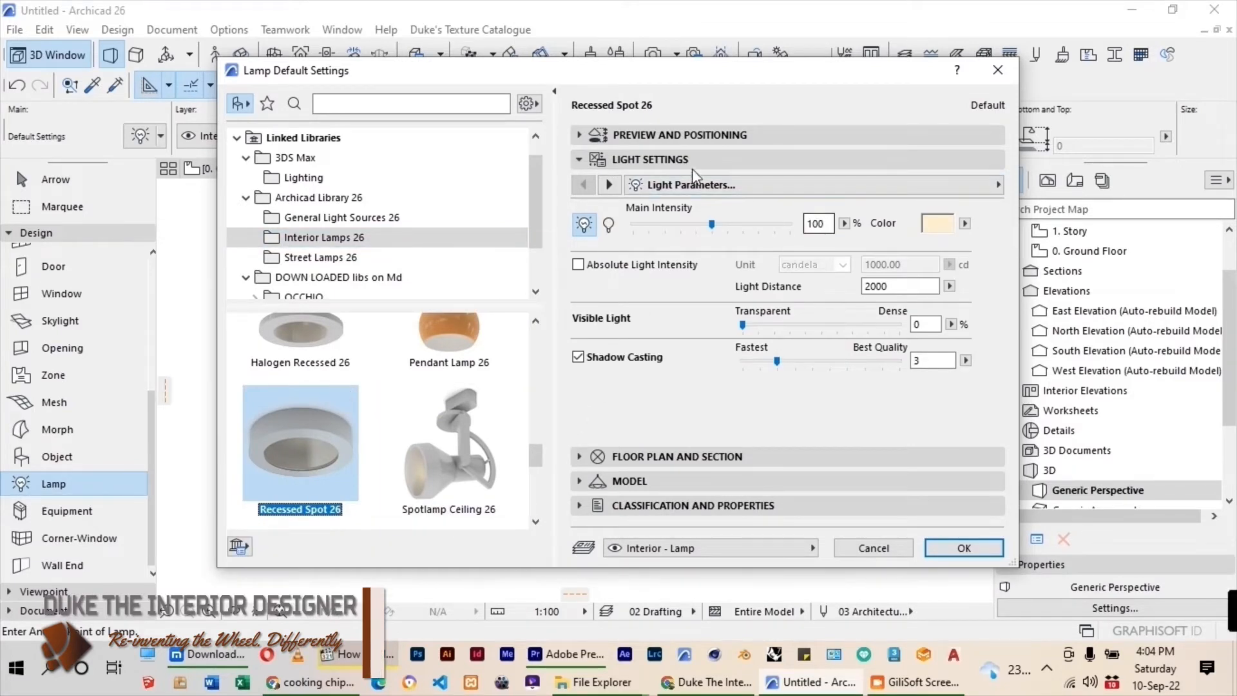
left_click(682, 135)
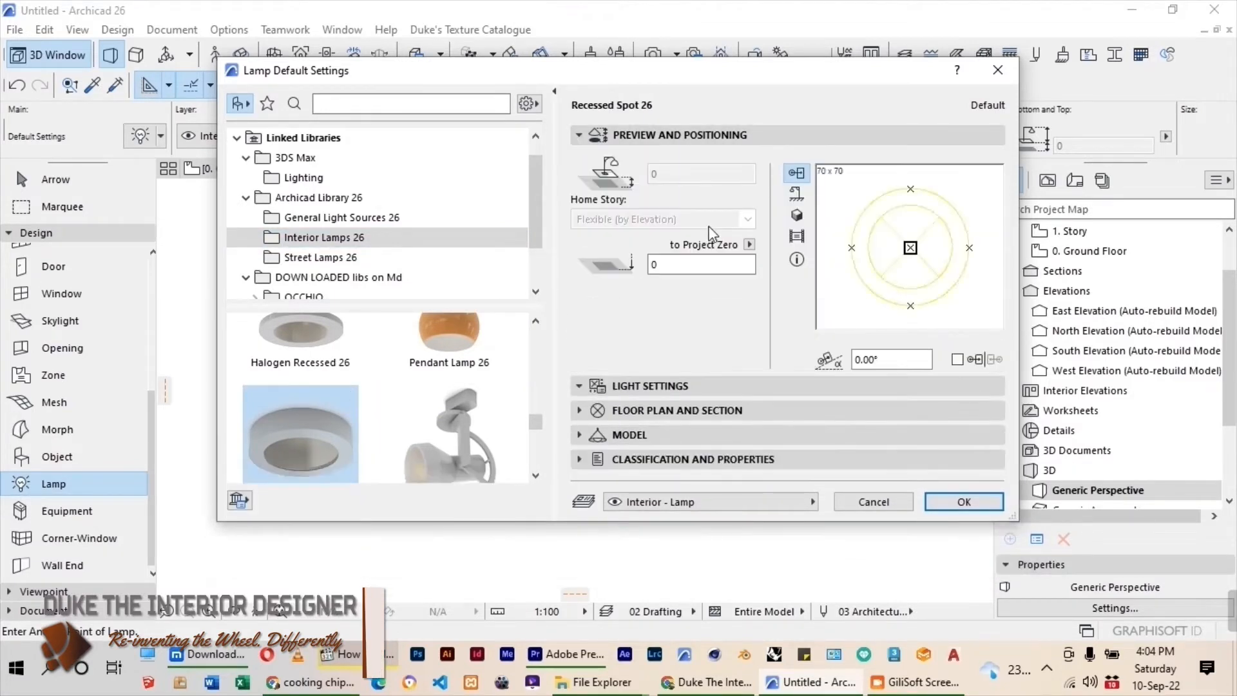
Set the recessed spot's main light intensity to 10% and its light color to white.
left_click(663, 386)
double_click(816, 224)
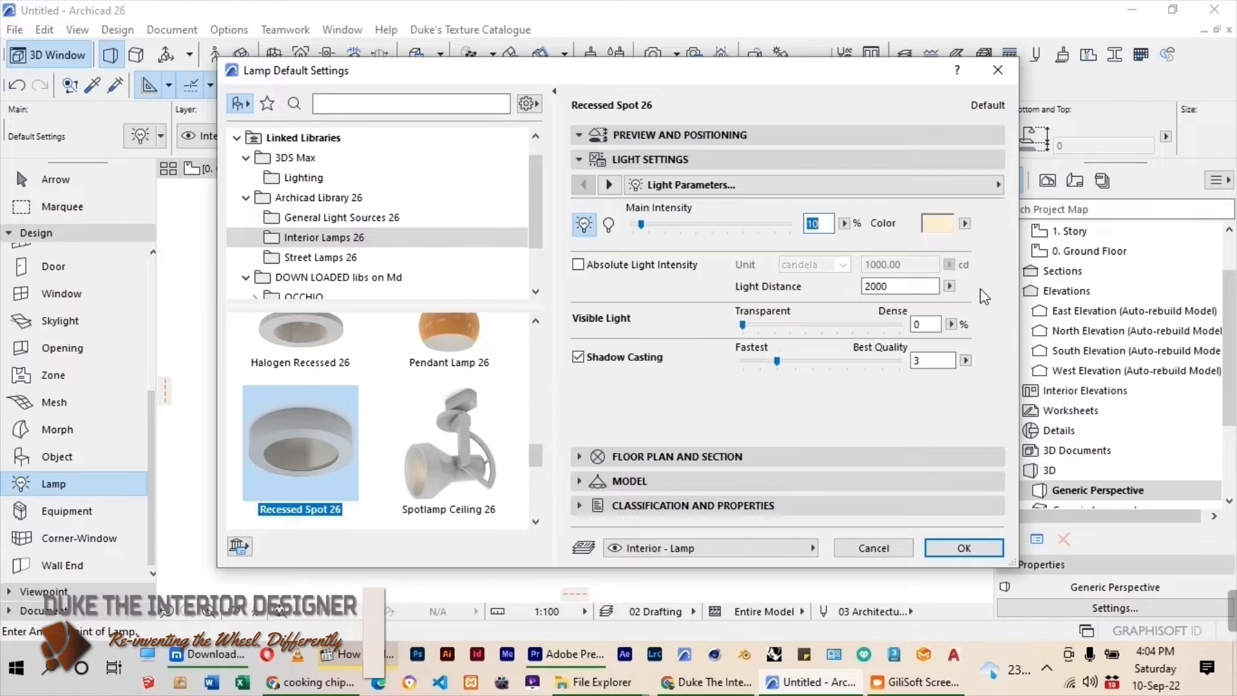
left_click(938, 224)
left_click(598, 270)
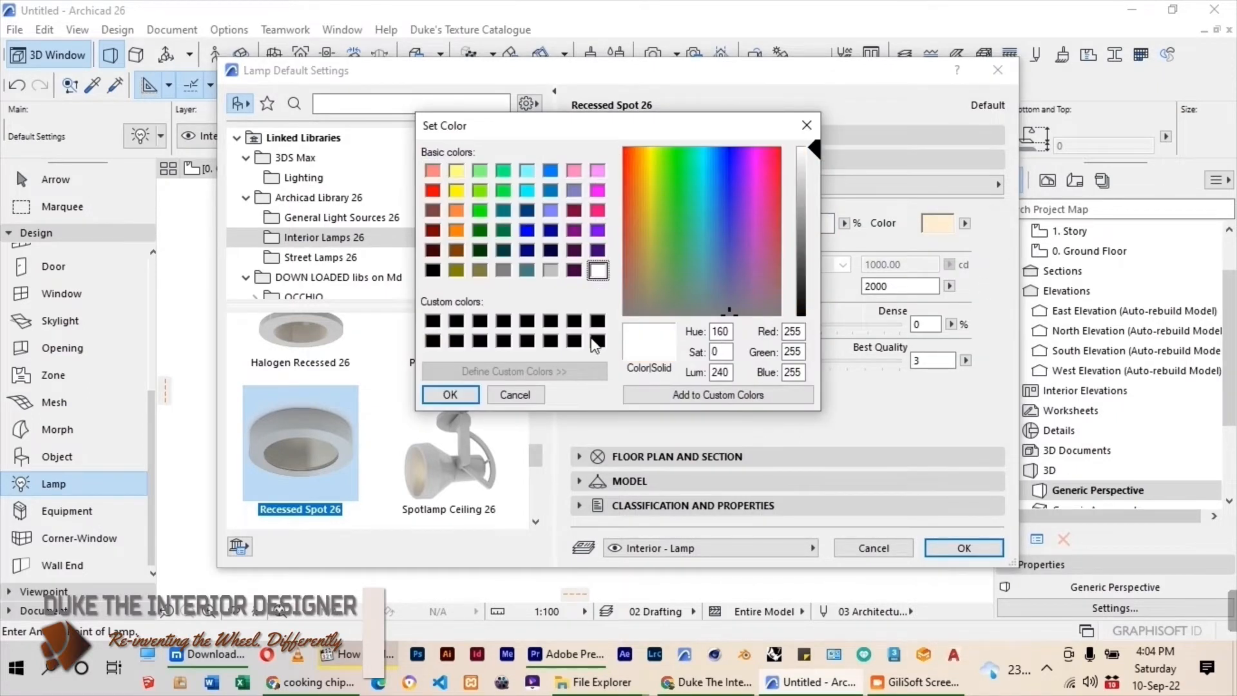
left_click(450, 396)
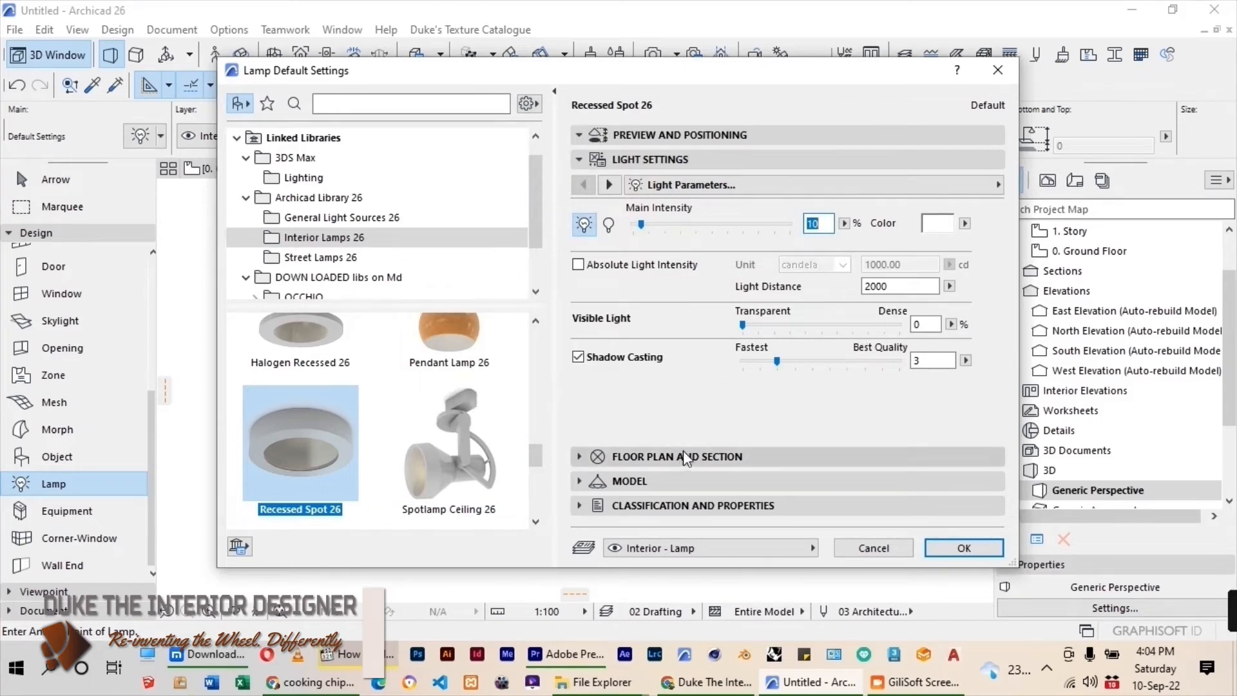
Set the overall width of the recessed spot to 100 in its lamp geometry settings.
left_click(999, 186)
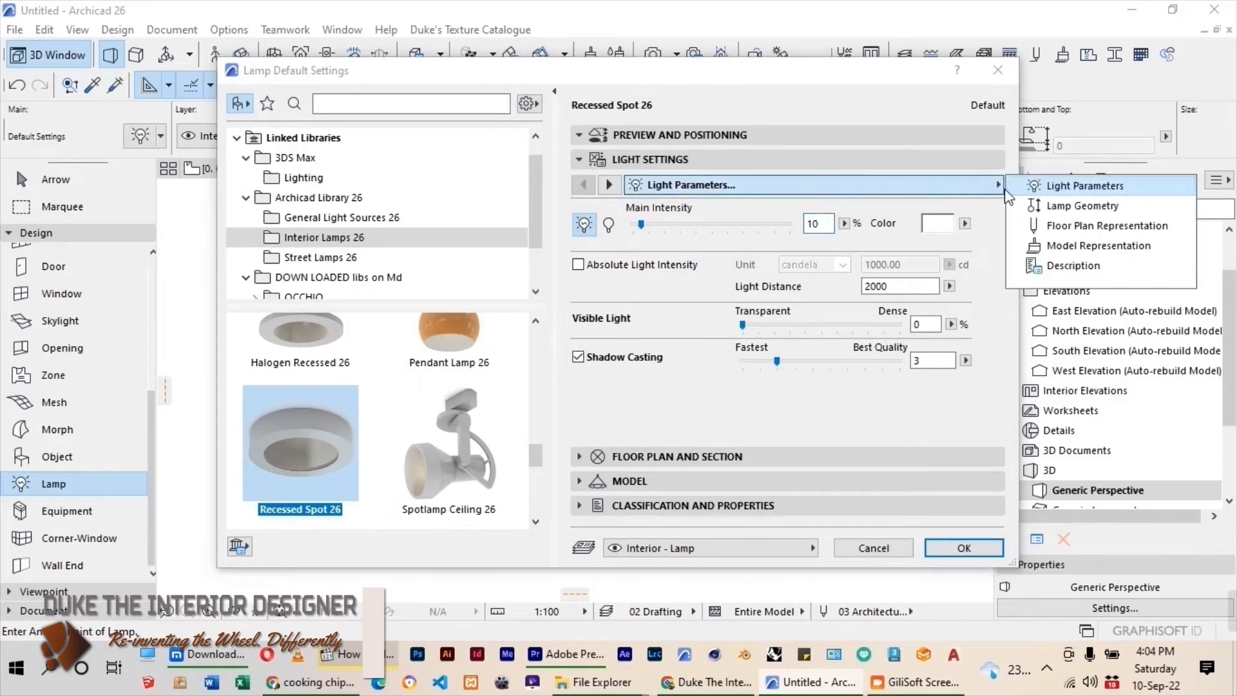
left_click(1006, 189)
left_click(609, 185)
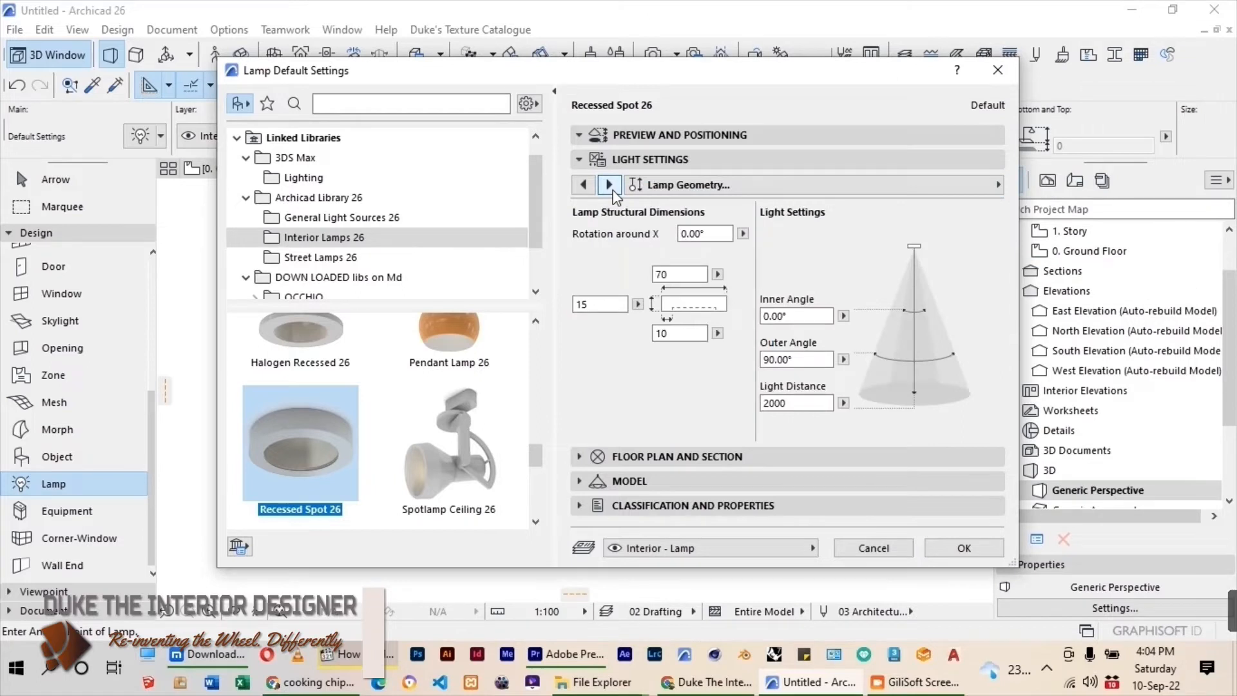
left_click_drag(671, 277, 638, 284)
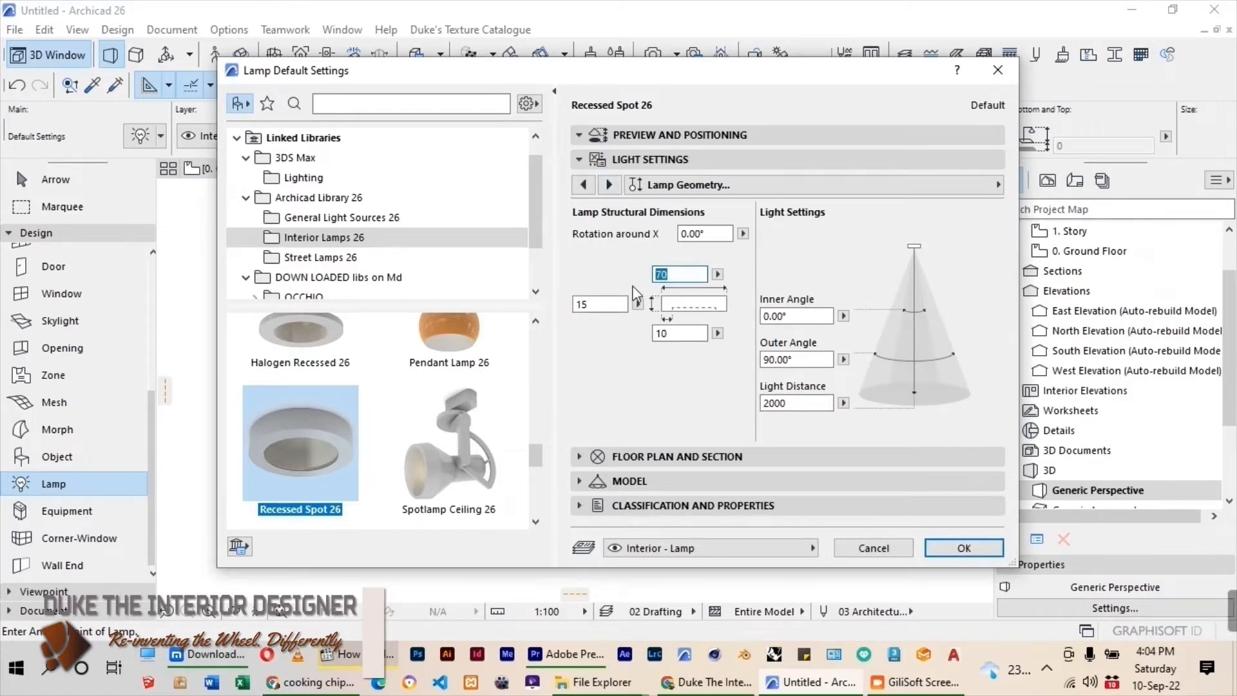
type("100")
left_click(693, 333)
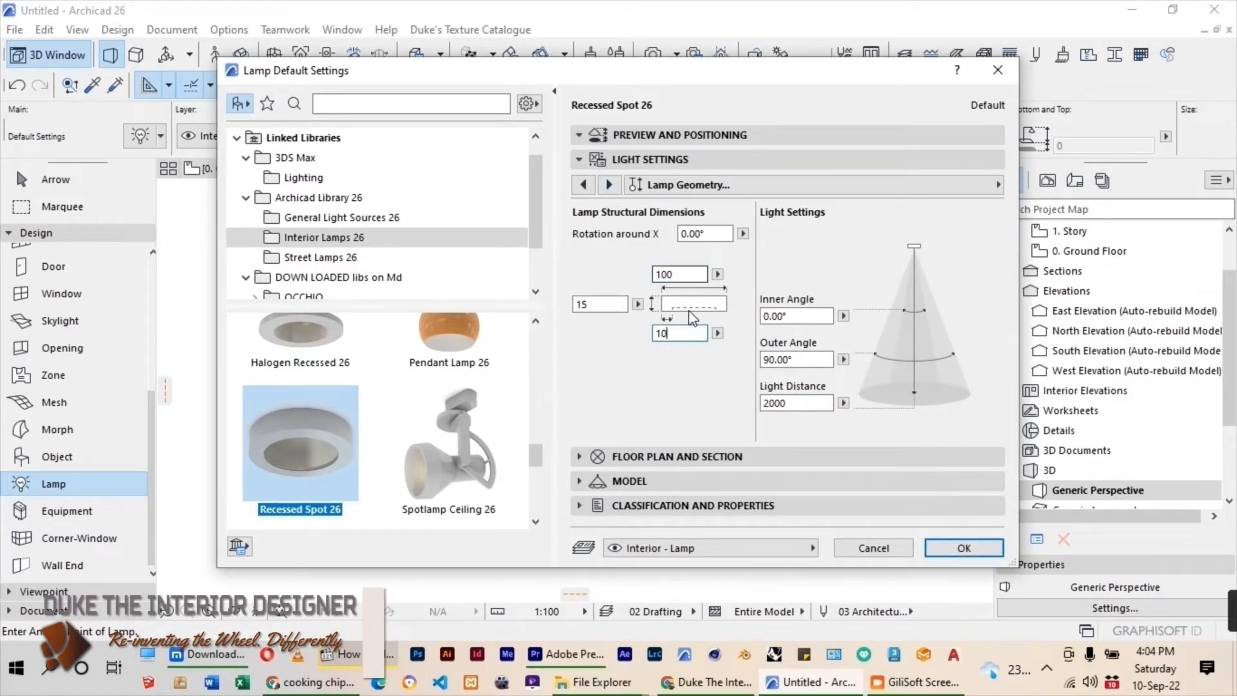
Set the lamp's floor plan contour pen to blue and accept the lamp settings.
left_click(609, 184)
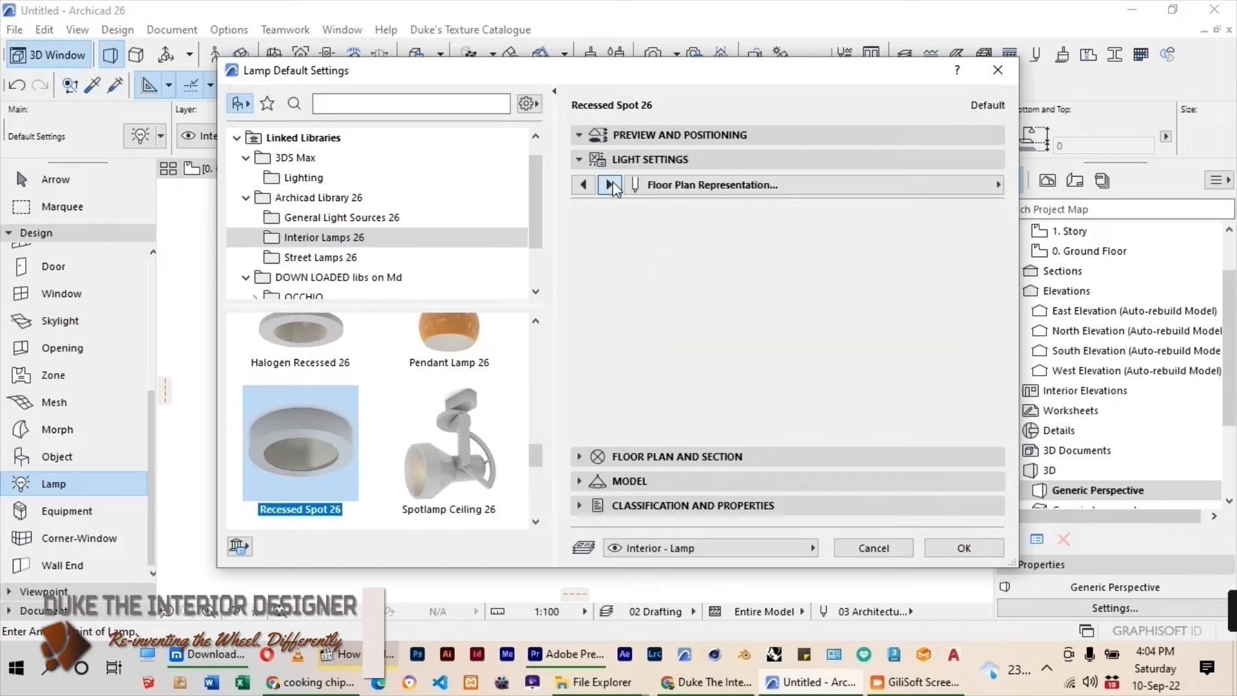
left_click(819, 219)
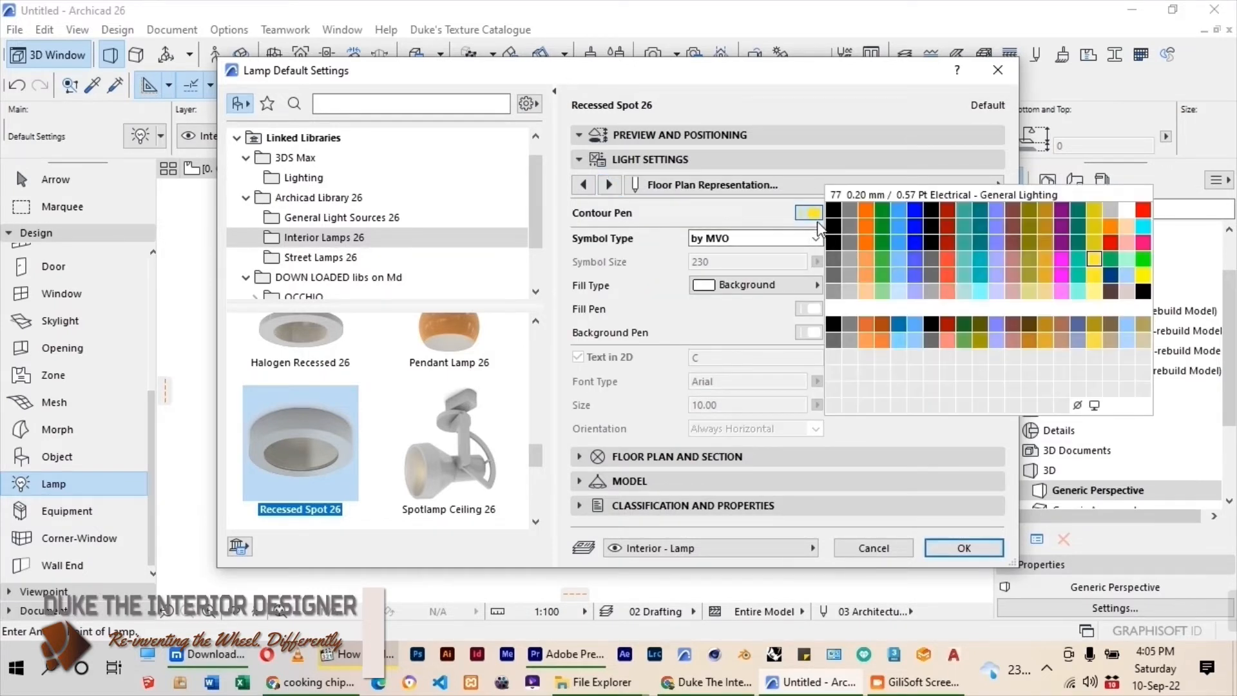
left_click(915, 211)
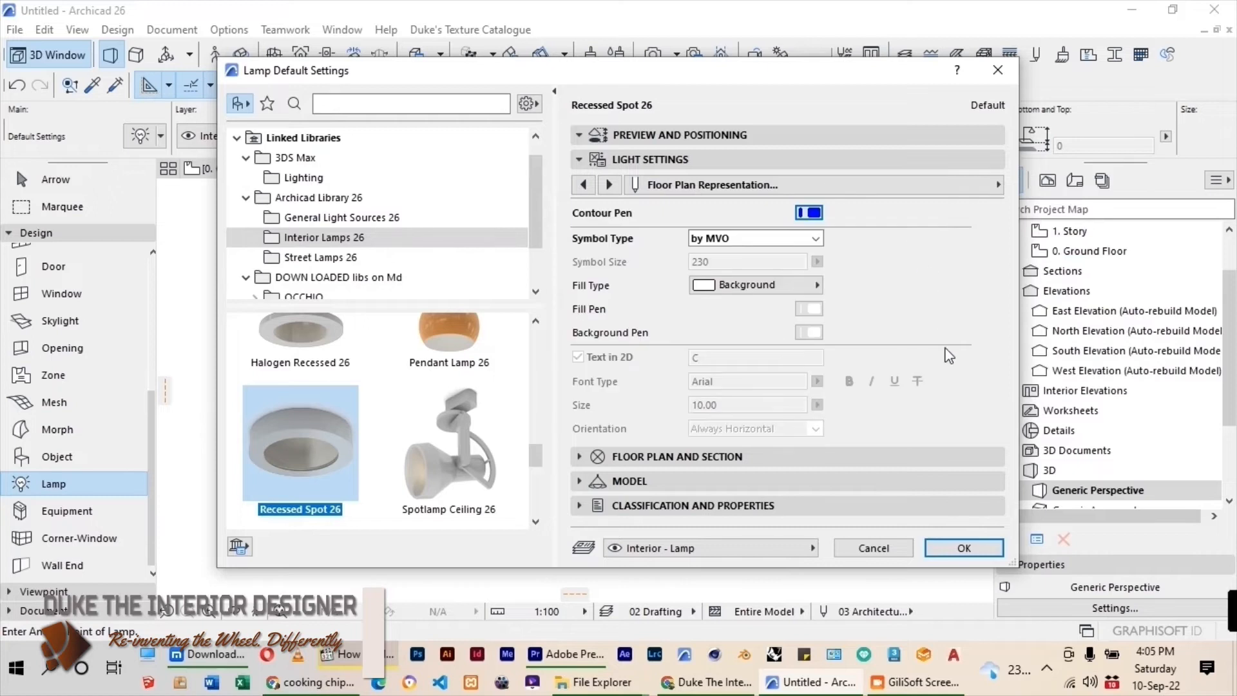
left_click(965, 546)
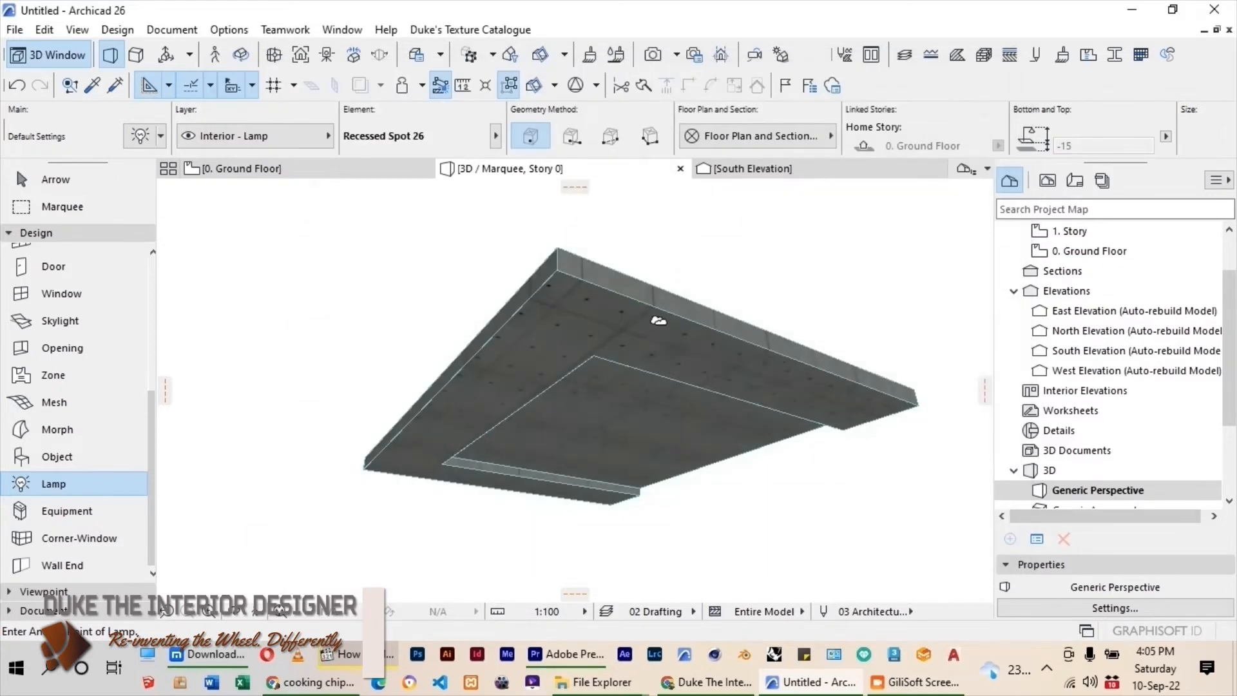
Place one recessed spot under the ceiling border near its corner and one in the central recess, and show the ground floor plan.
left_click(585, 327)
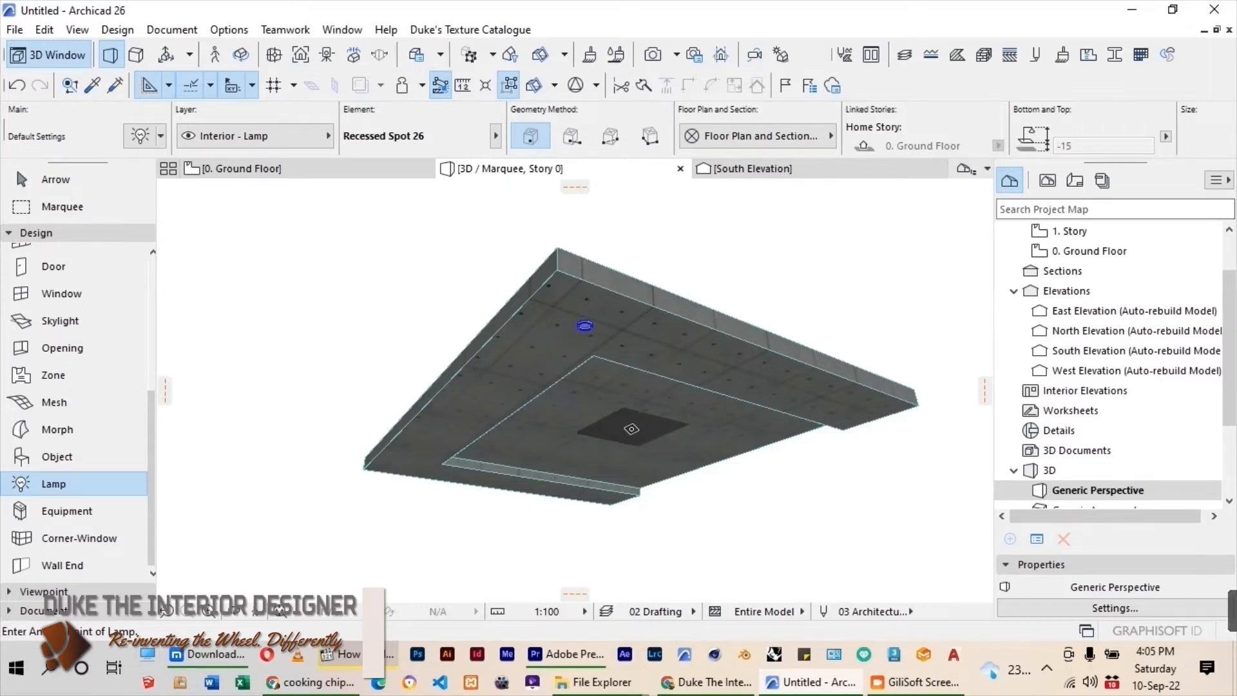
left_click(632, 429)
left_click(290, 169)
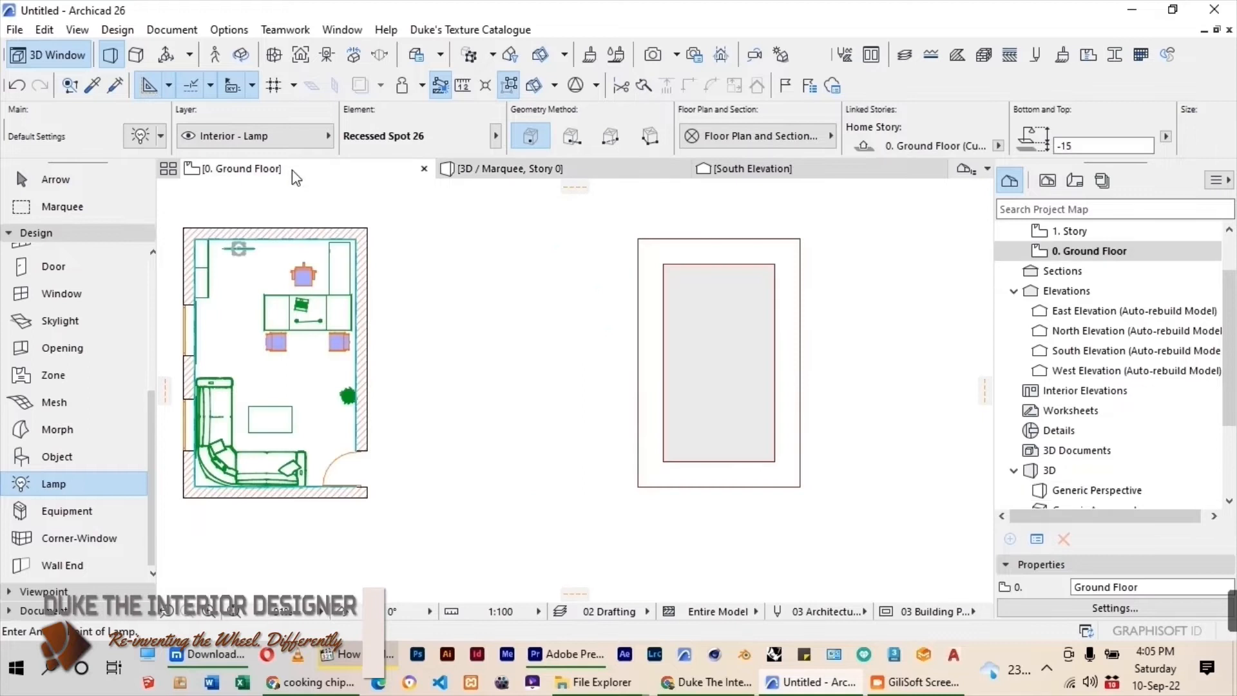
key("Escape")
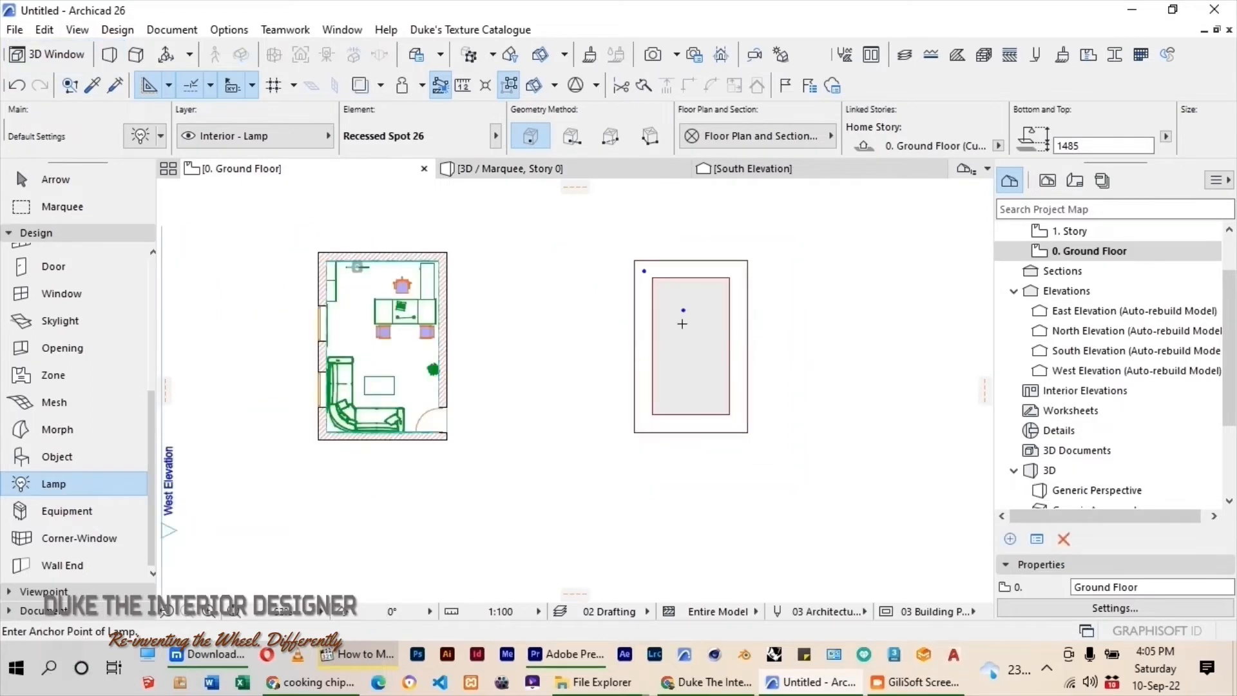
key("Escape")
Draw a diagonal line from the ceiling's upper-left outer corner to the matching corner of the inner rectangle.
scroll(685, 276, "up", 2)
middle_click_drag(685, 275, 595, 285)
scroll(594, 285, "up", 4)
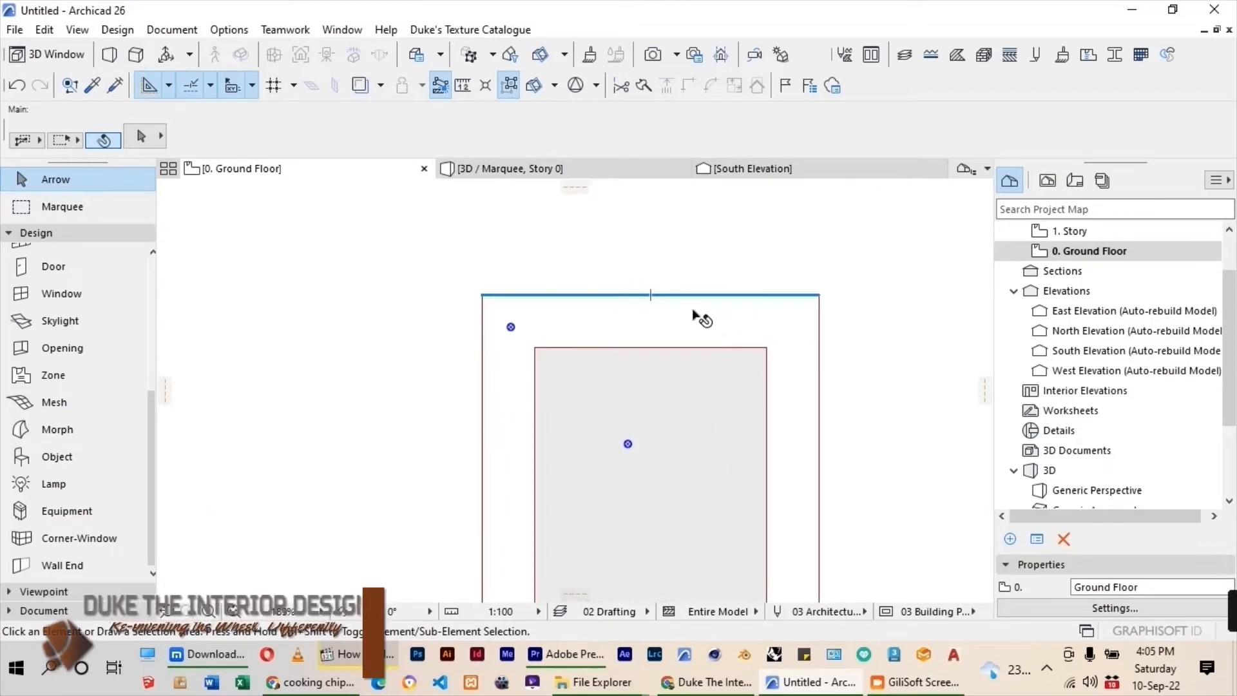
scroll(672, 260, "down", 3)
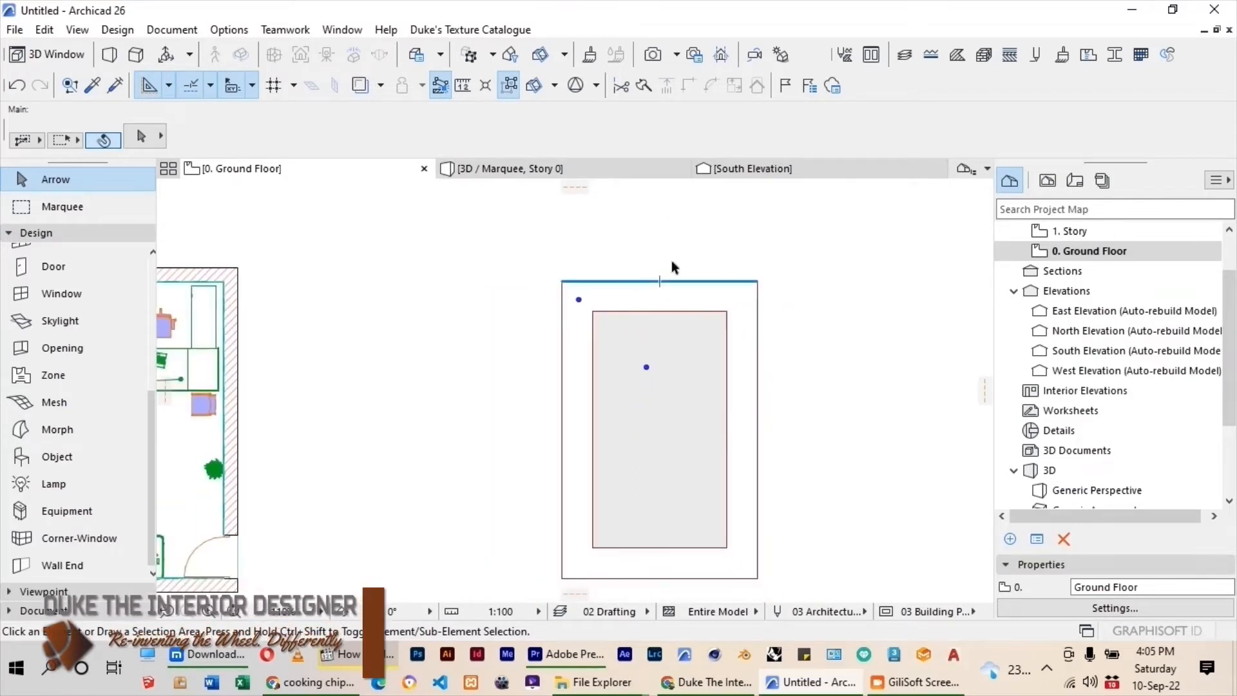
scroll(585, 300, "up", 3)
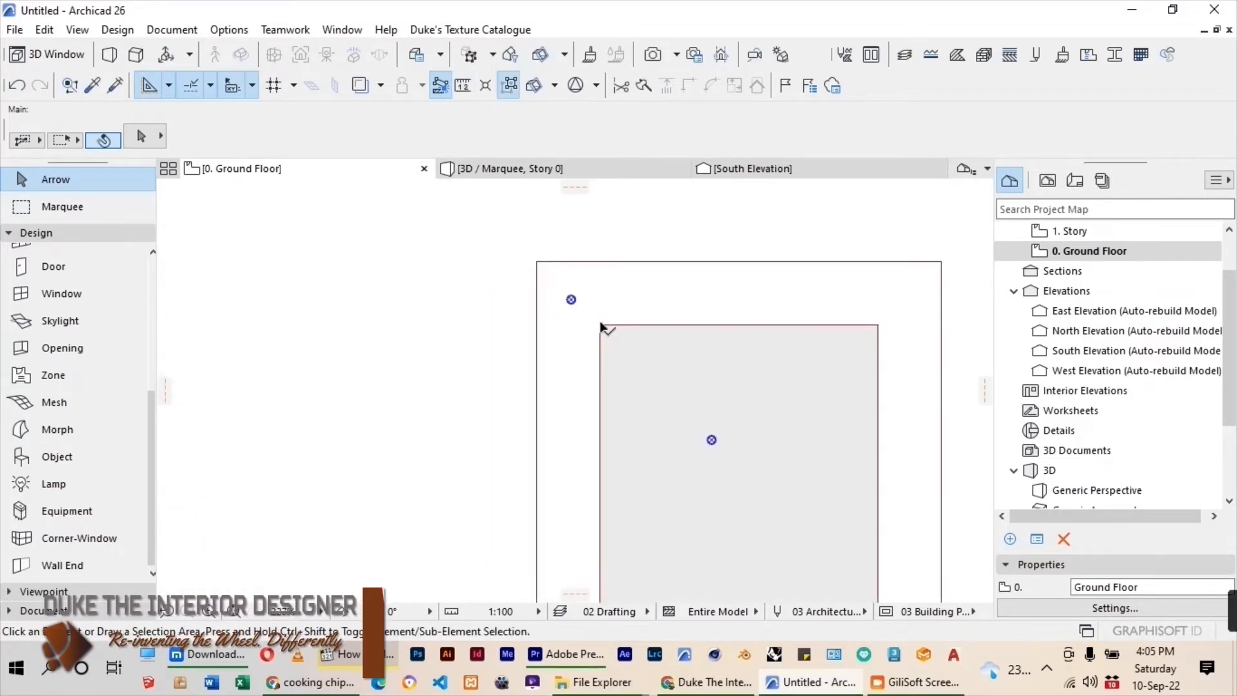
scroll(600, 307, "down", 1)
left_click(65, 611)
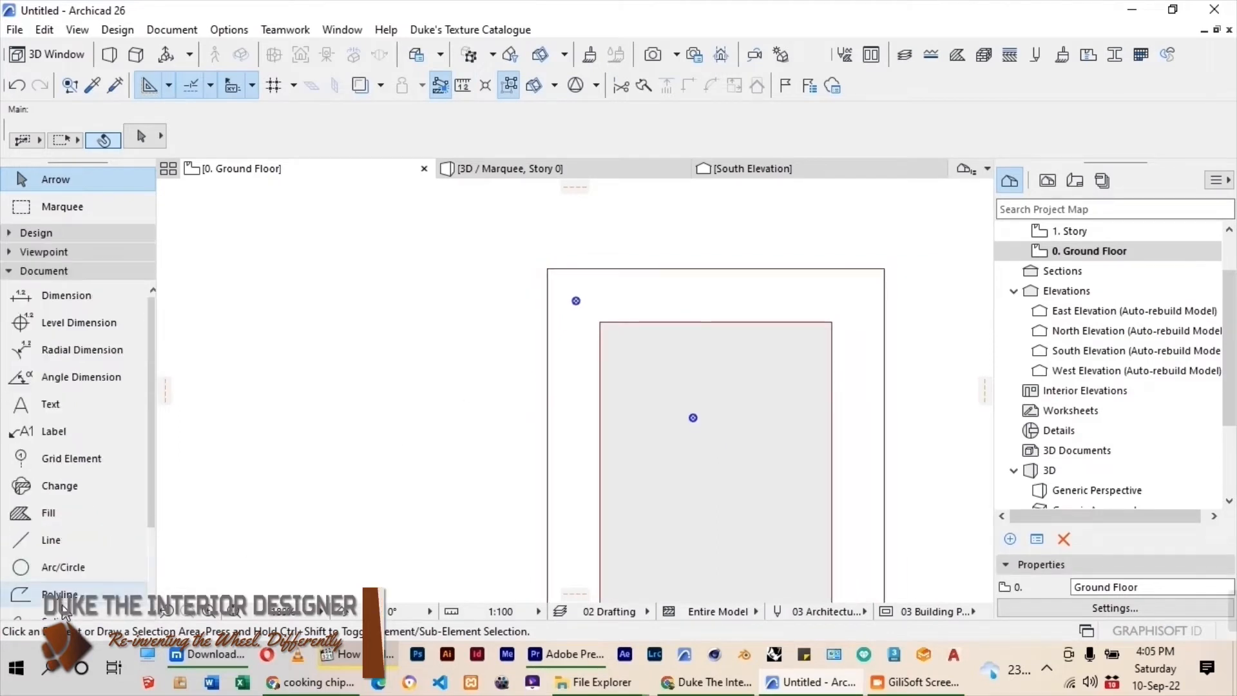
left_click(58, 540)
scroll(520, 296, "up", 1)
left_click(547, 269)
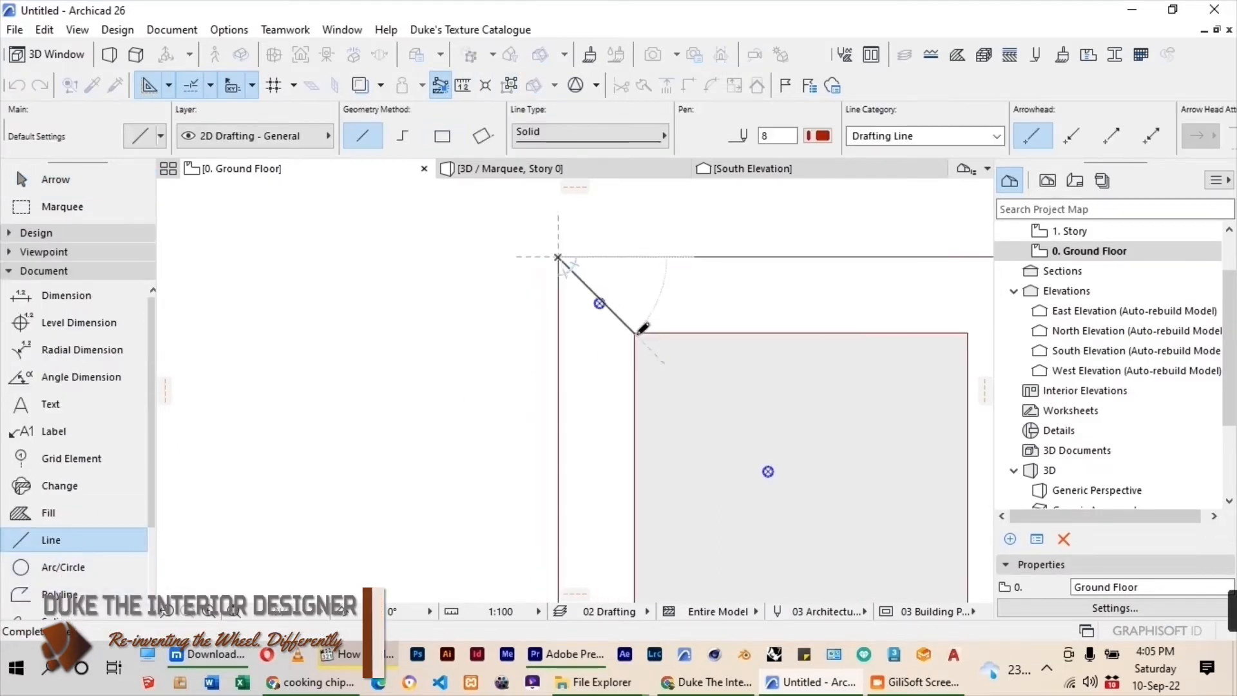
left_click(637, 332)
left_click(64, 178)
Move the corner recessed spot so that it is centred on the midpoint of the diagonal line.
scroll(560, 280, "up", 3)
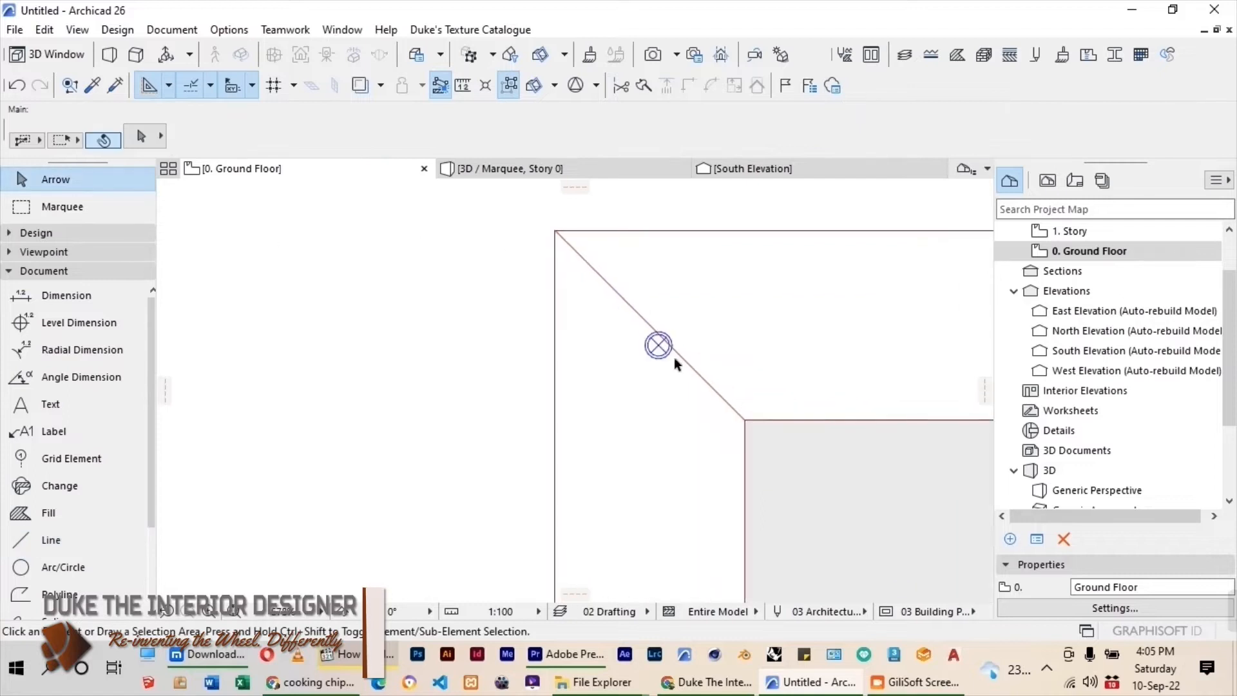
left_click(660, 348)
scroll(657, 351, "up", 2)
left_click_drag(644, 352, 660, 313)
scroll(664, 309, "down", 2)
left_click(661, 313)
scroll(458, 317, "down", 6)
key("Escape")
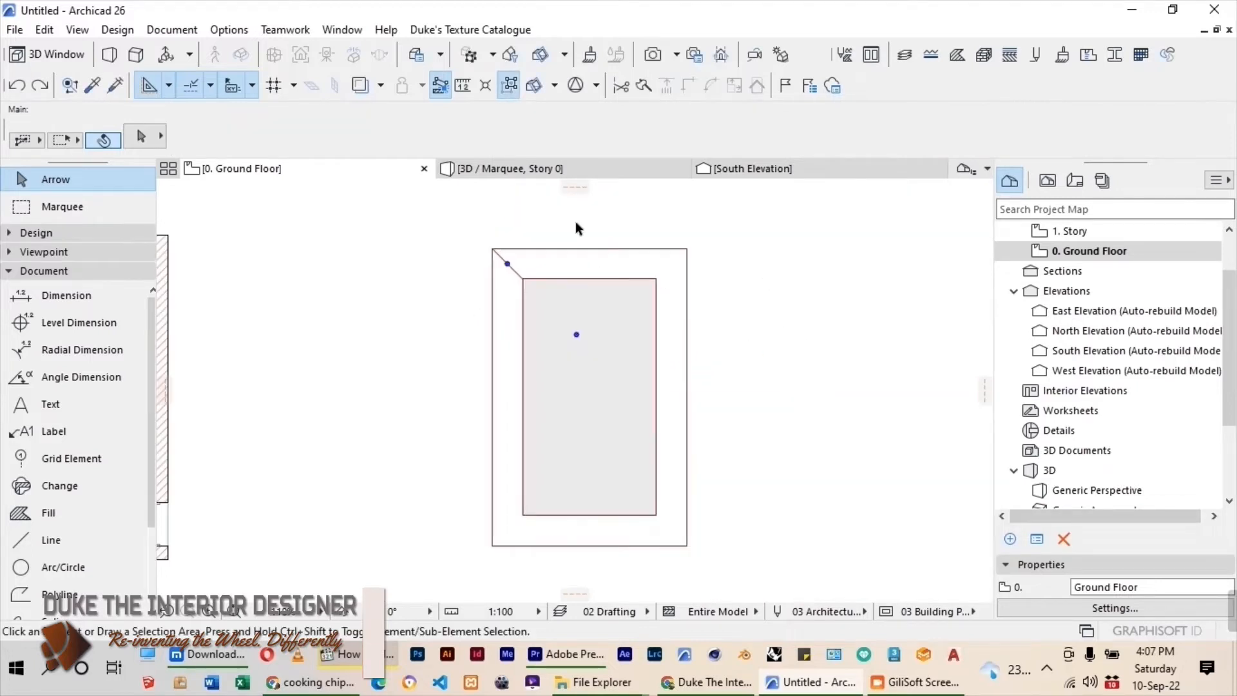
Measure the length of the ceiling's upper outer edge from corner to corner.
key("m")
scroll(519, 252, "up", 2)
left_click(480, 248)
left_click(762, 248)
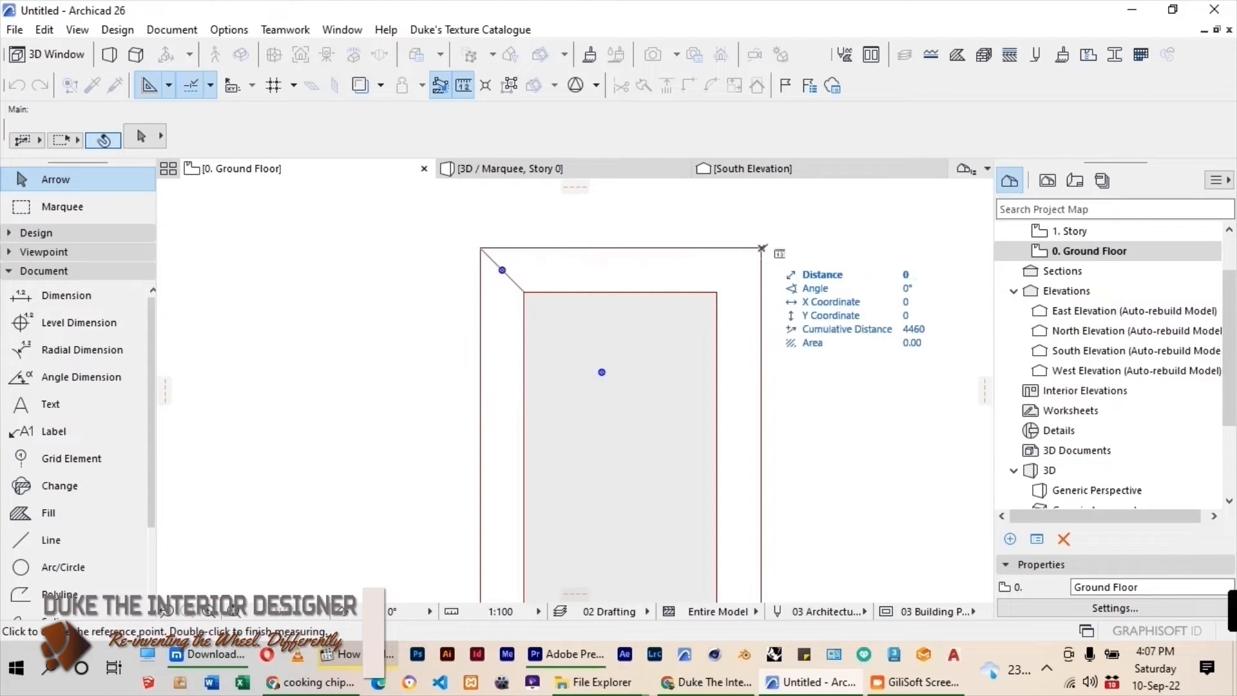
key("Escape")
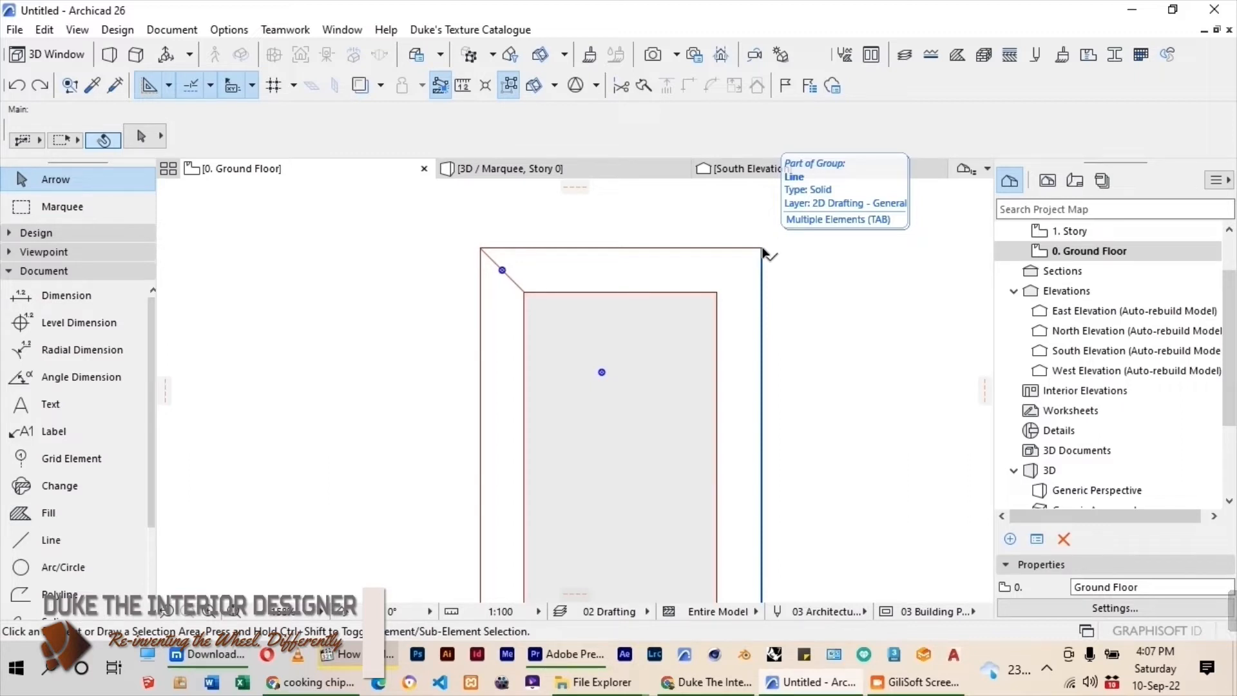
Mirror a copy of the corner lamp about a vertical axis through the midpoint of the ceiling's upper edge.
scroll(530, 270, "up", 3)
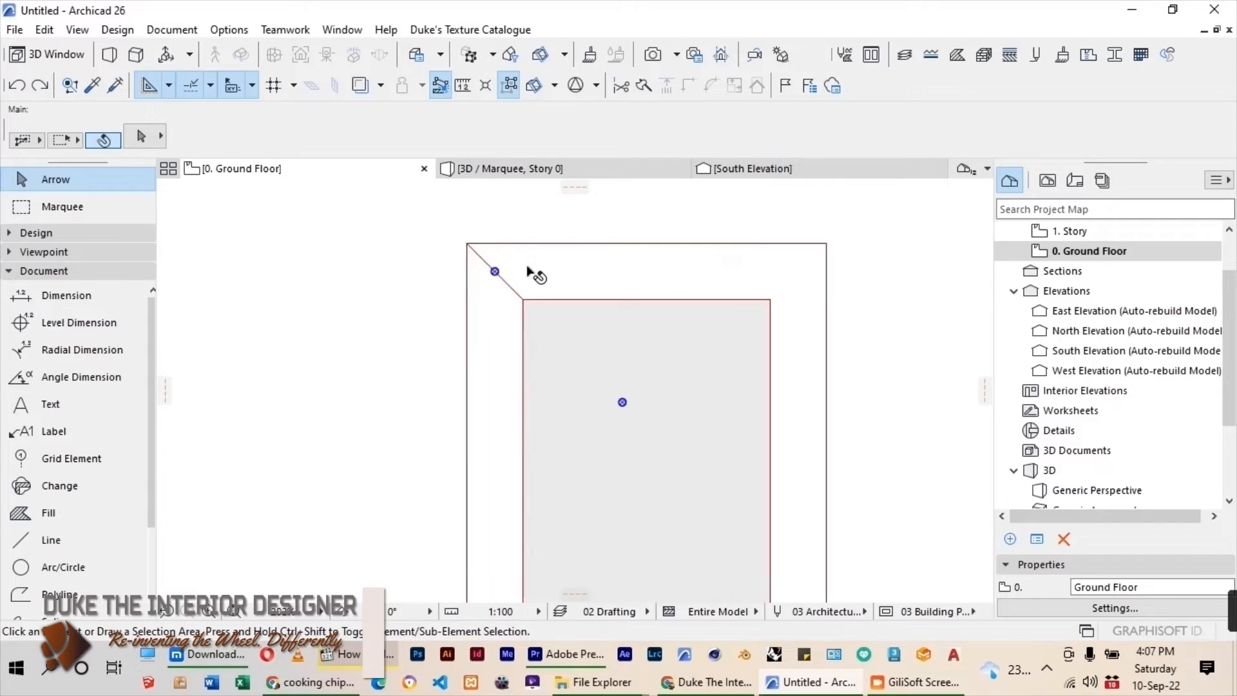
left_click(483, 275)
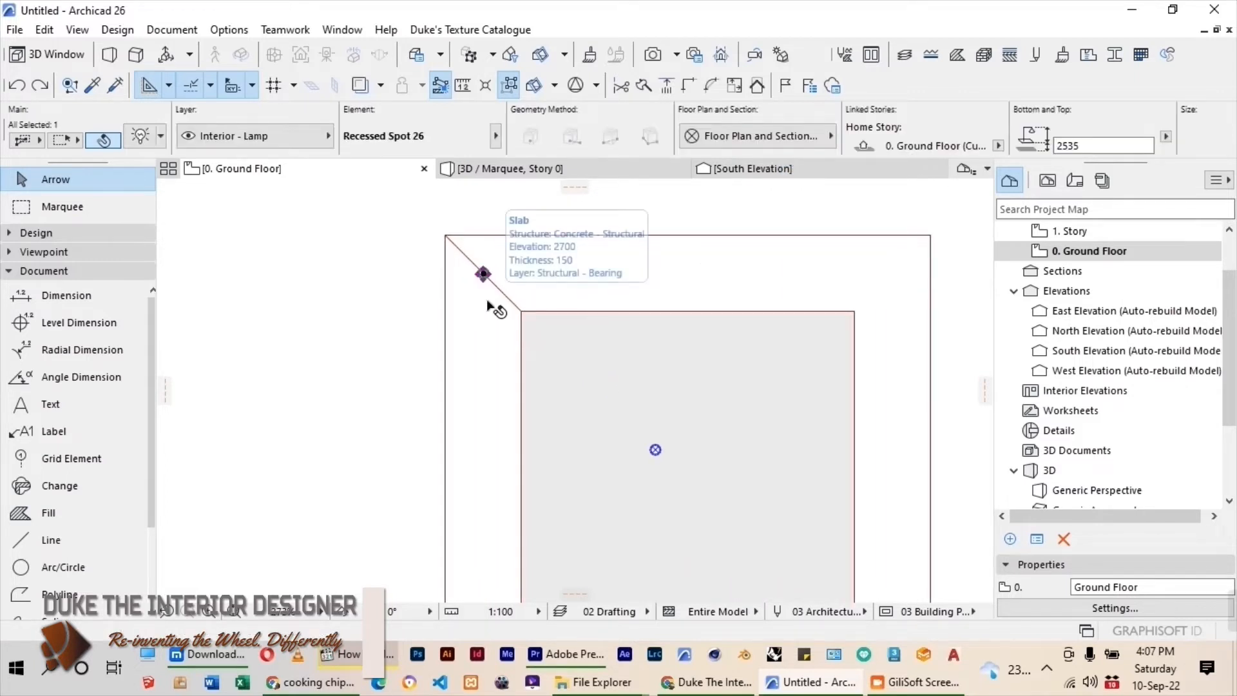
key("ctrl+alt+m")
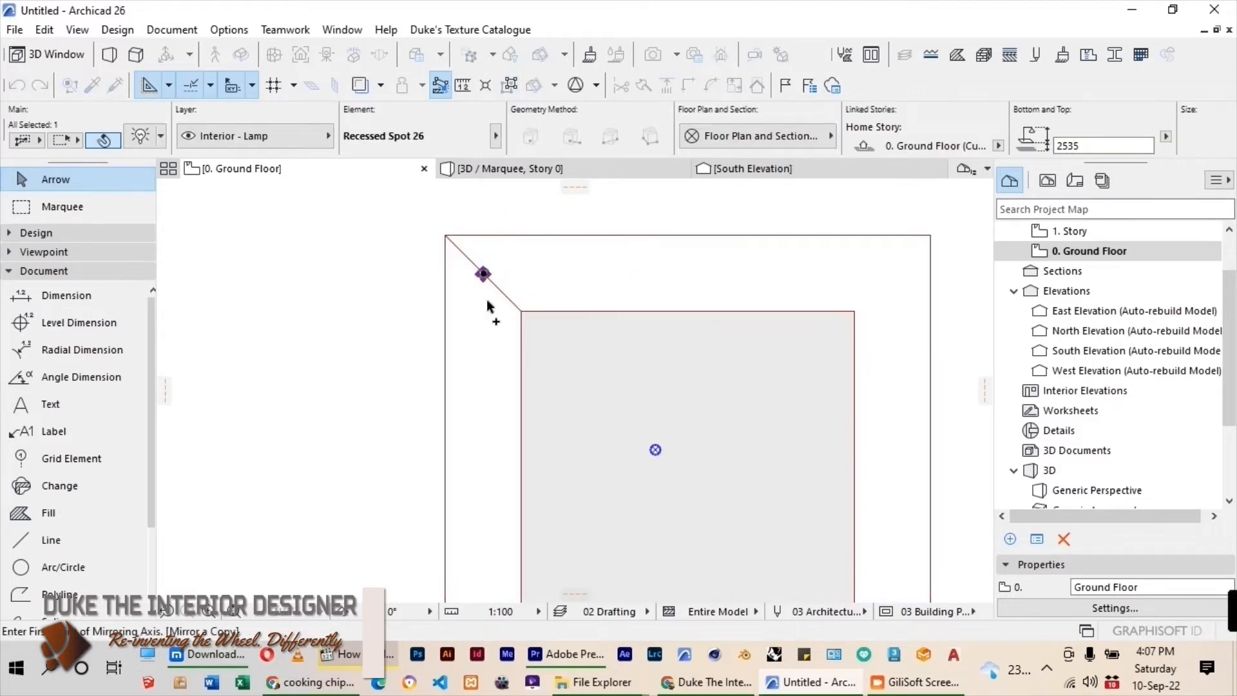
scroll(356, 327, "down", 2)
left_click(586, 263)
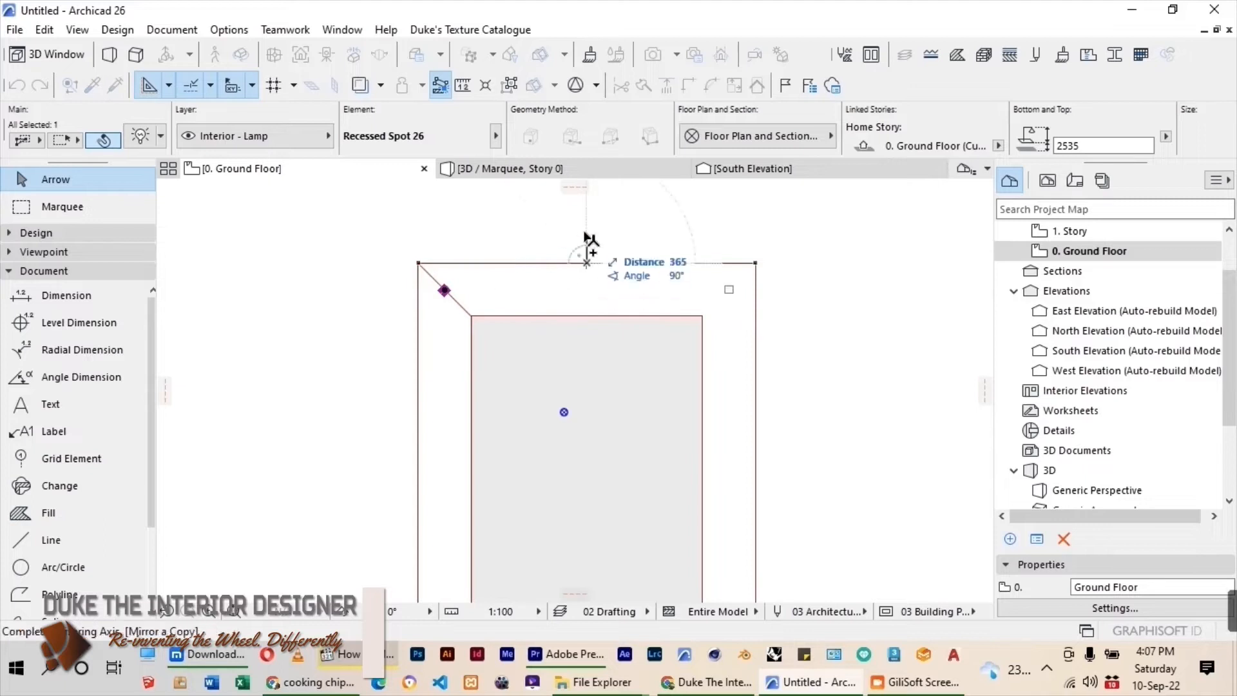
left_click(587, 217)
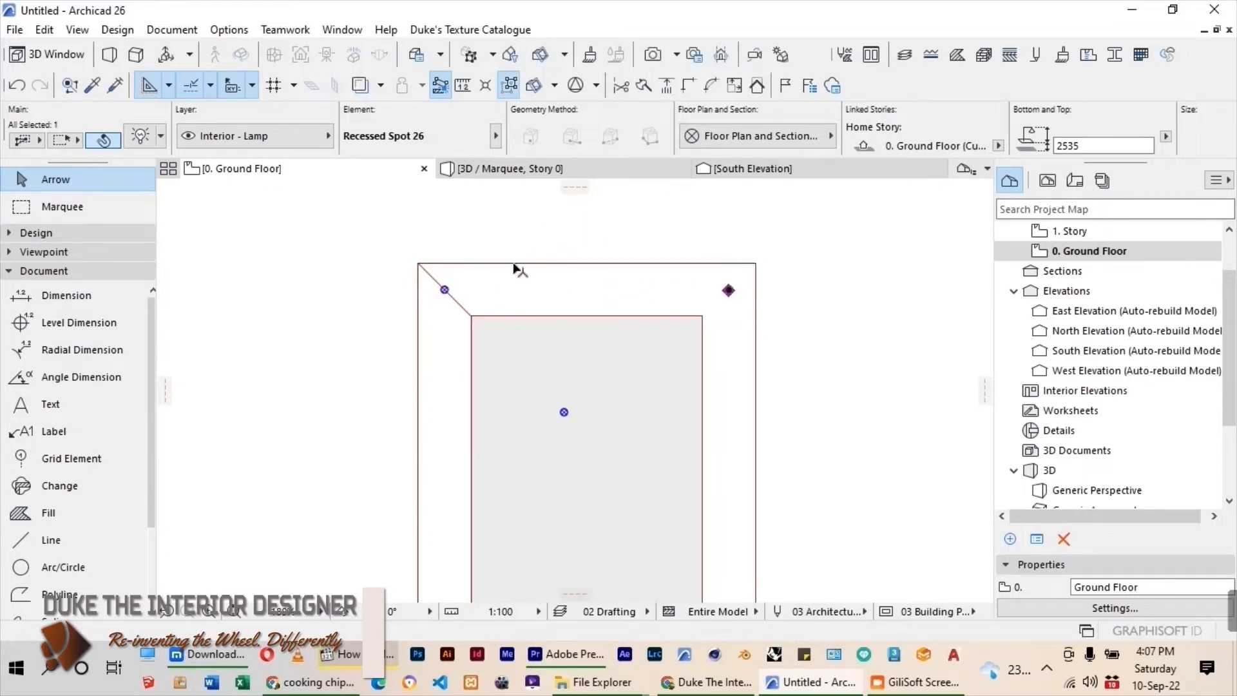
Multiply the upper-left corner lamp with Distribute, placing 1 copy evenly between it and the upper-right corner lamp.
left_click(387, 263)
scroll(444, 292, "up", 3)
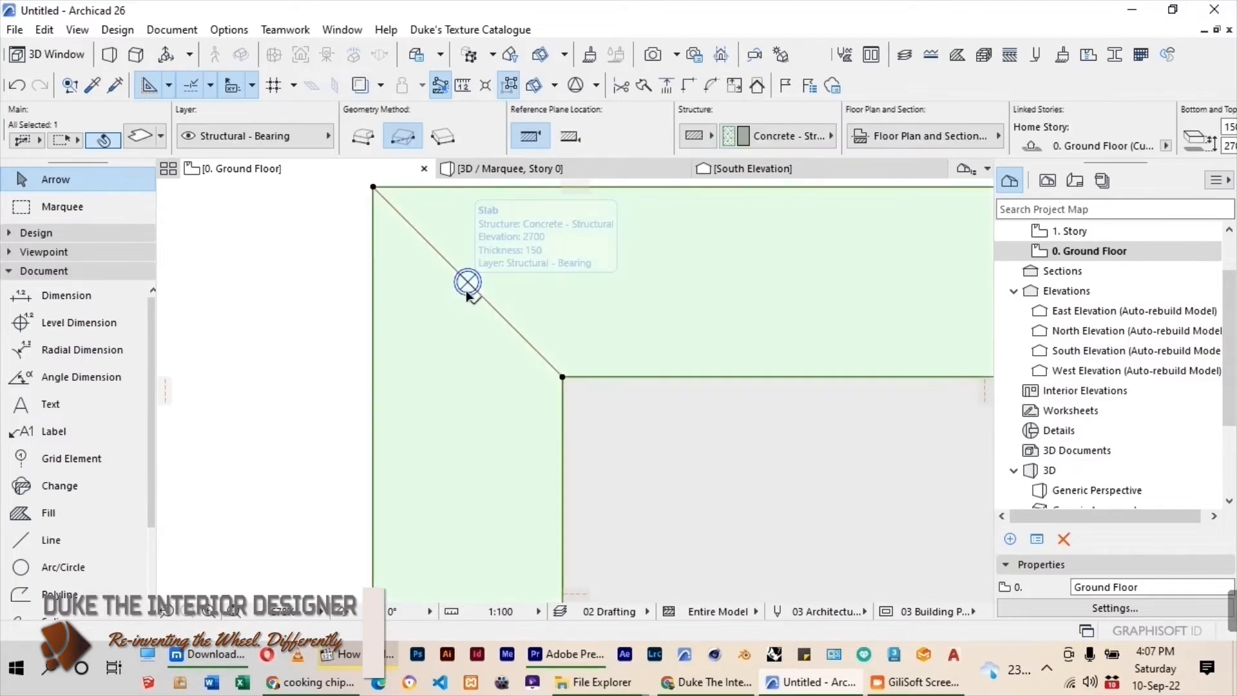
left_click(472, 297)
key("ctrl+u")
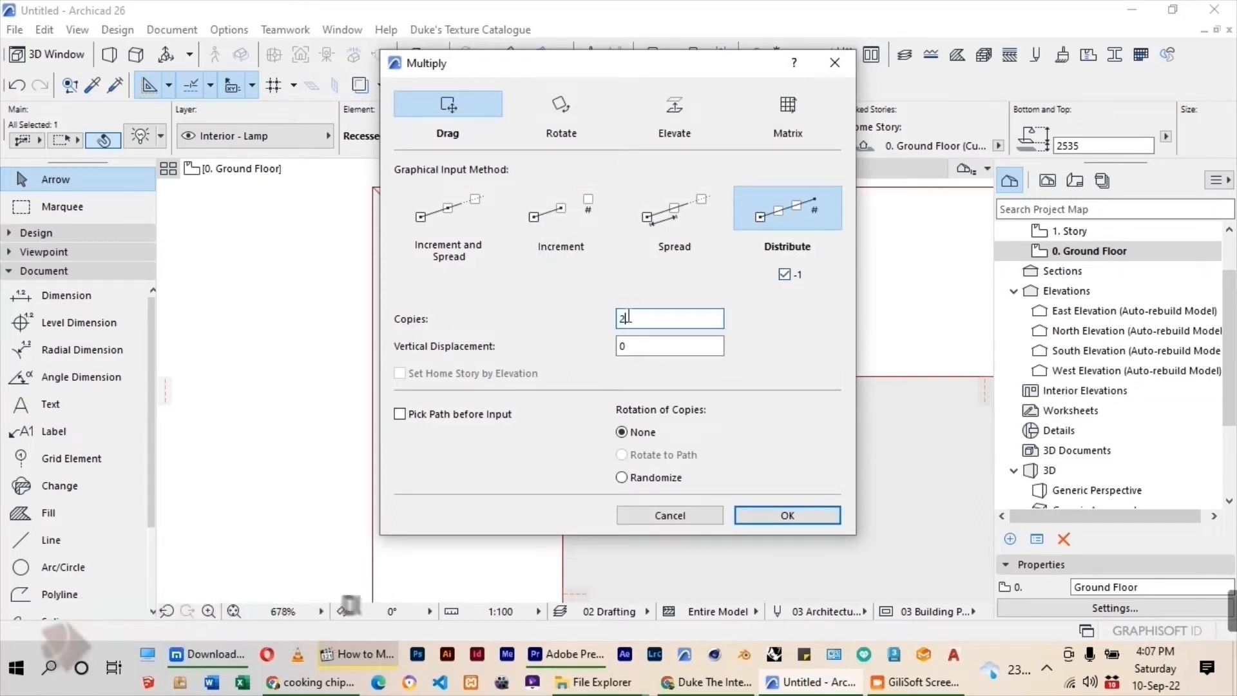
left_click(766, 516)
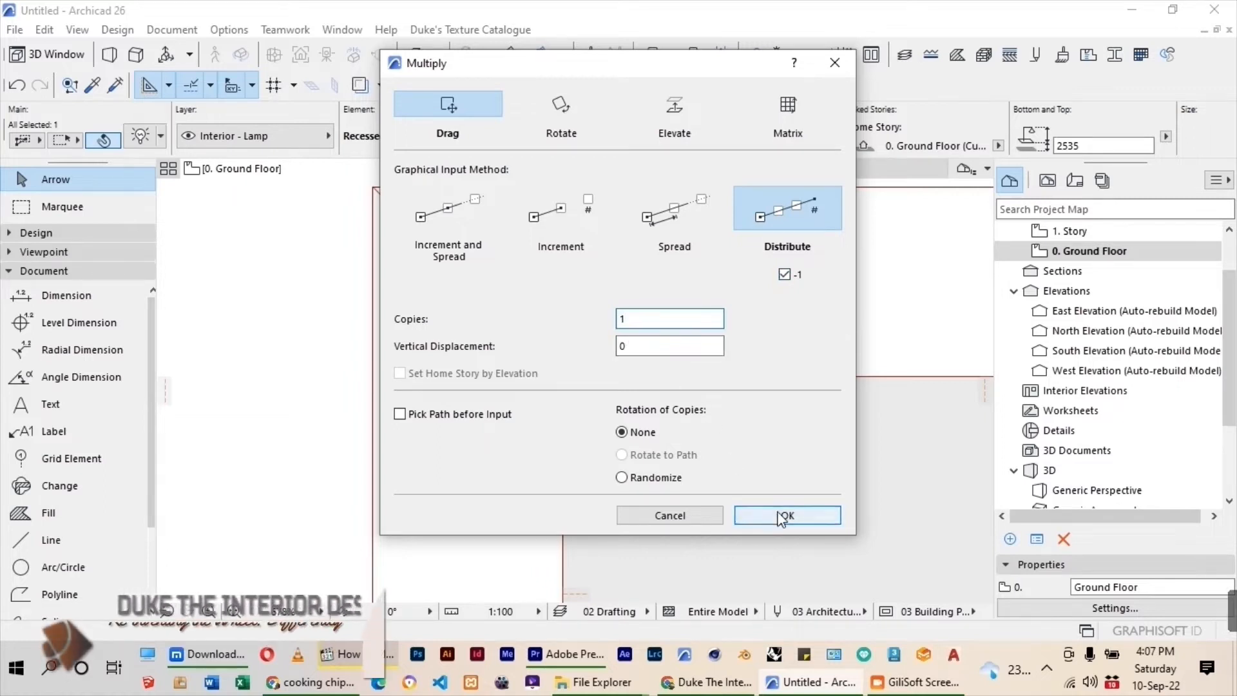
left_click(429, 290)
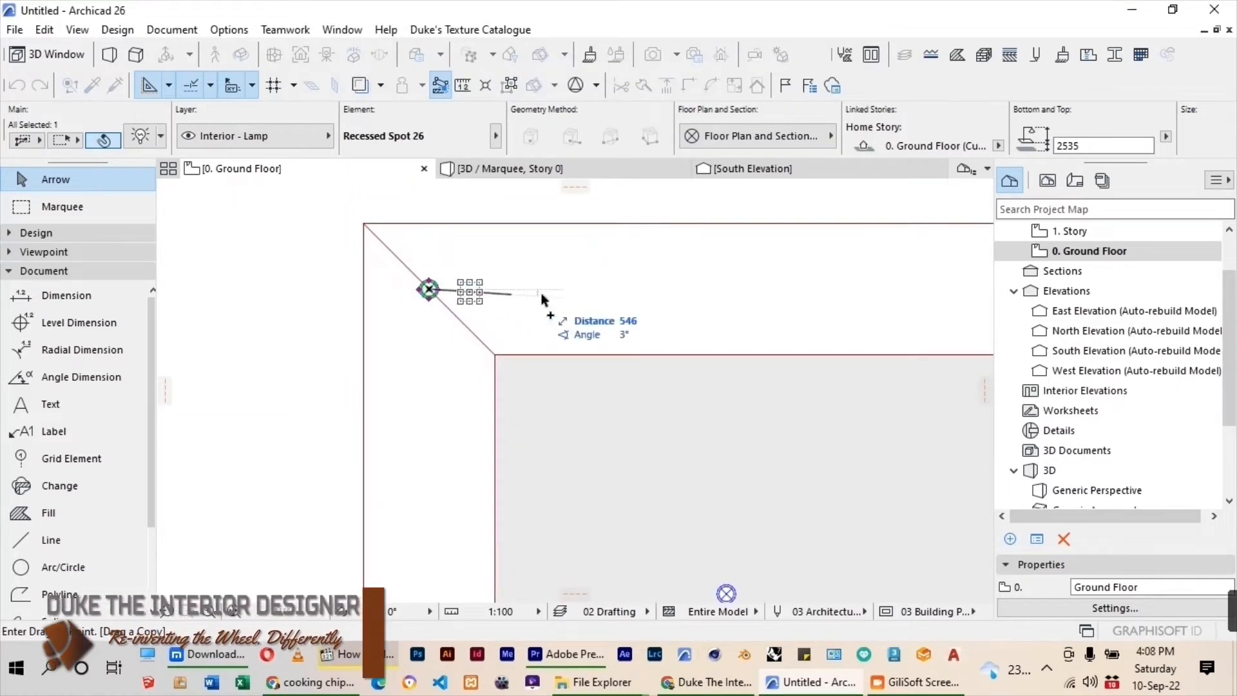
scroll(414, 323, "down", 4)
left_click(683, 304)
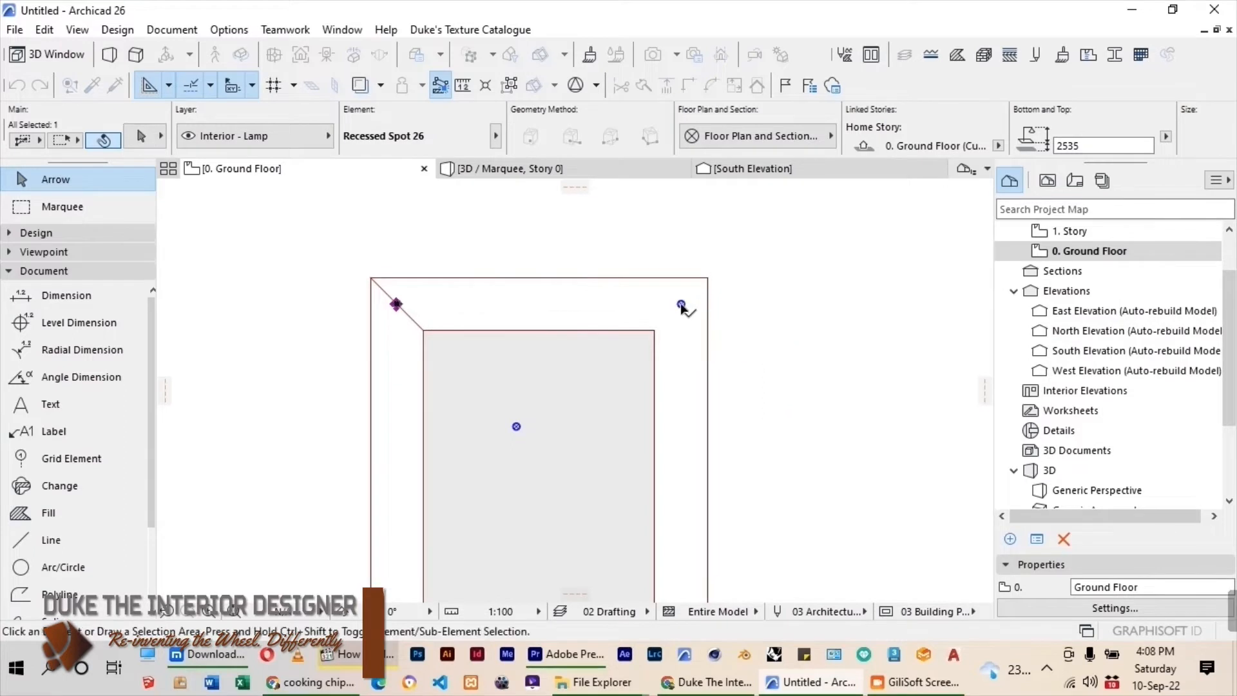
left_click(609, 218)
Mirror a copy of the three upper lamps about a horizontal axis through the midpoint of the ceiling's right outer edge.
scroll(633, 192, "down", 3)
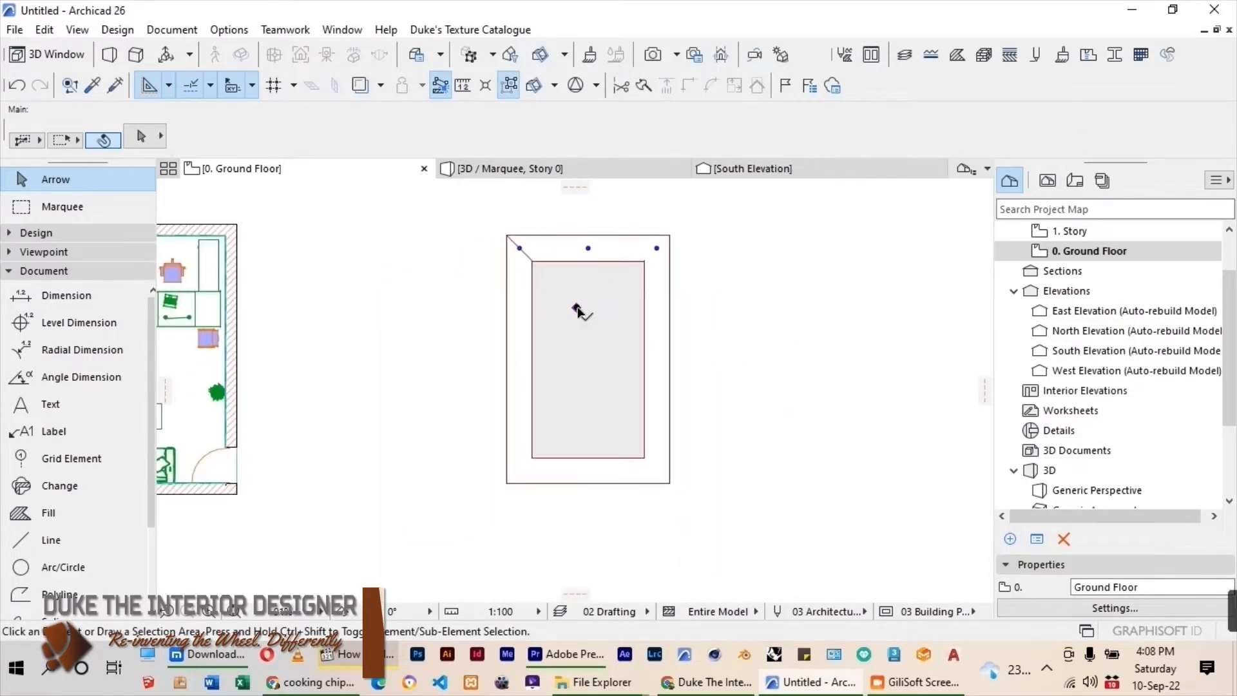
left_click(577, 310)
scroll(593, 271, "up", 2)
left_click(586, 238, "shift")
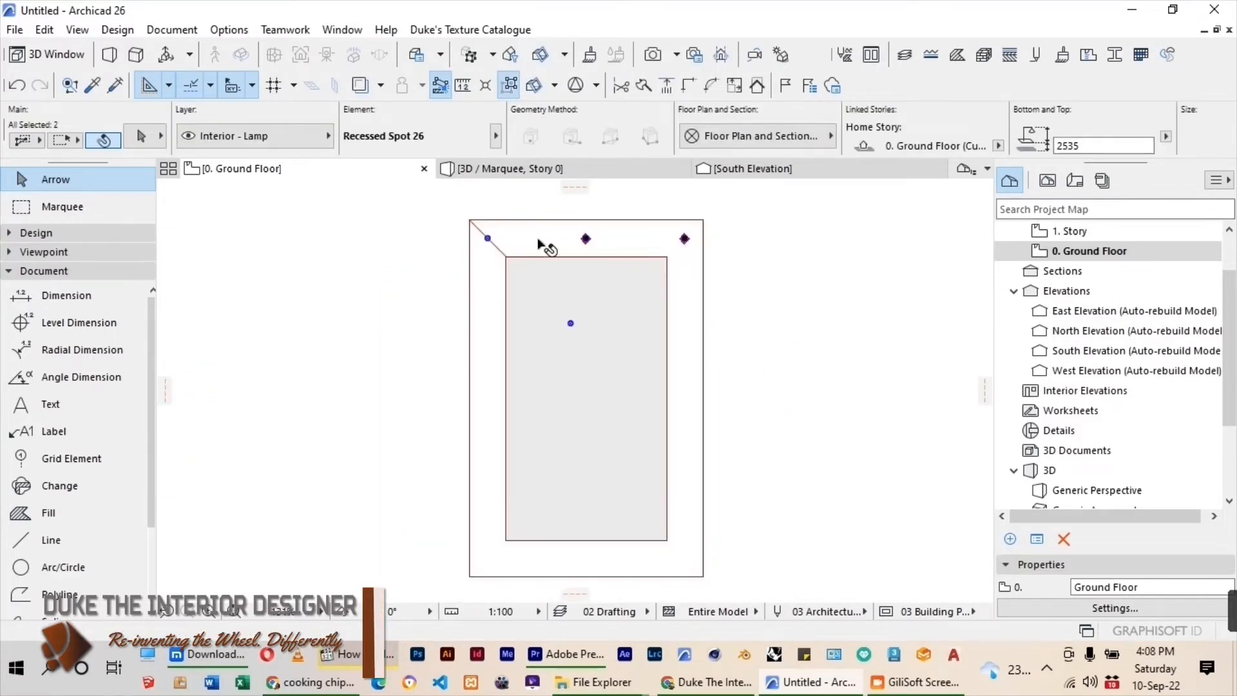
left_click(487, 238, "shift")
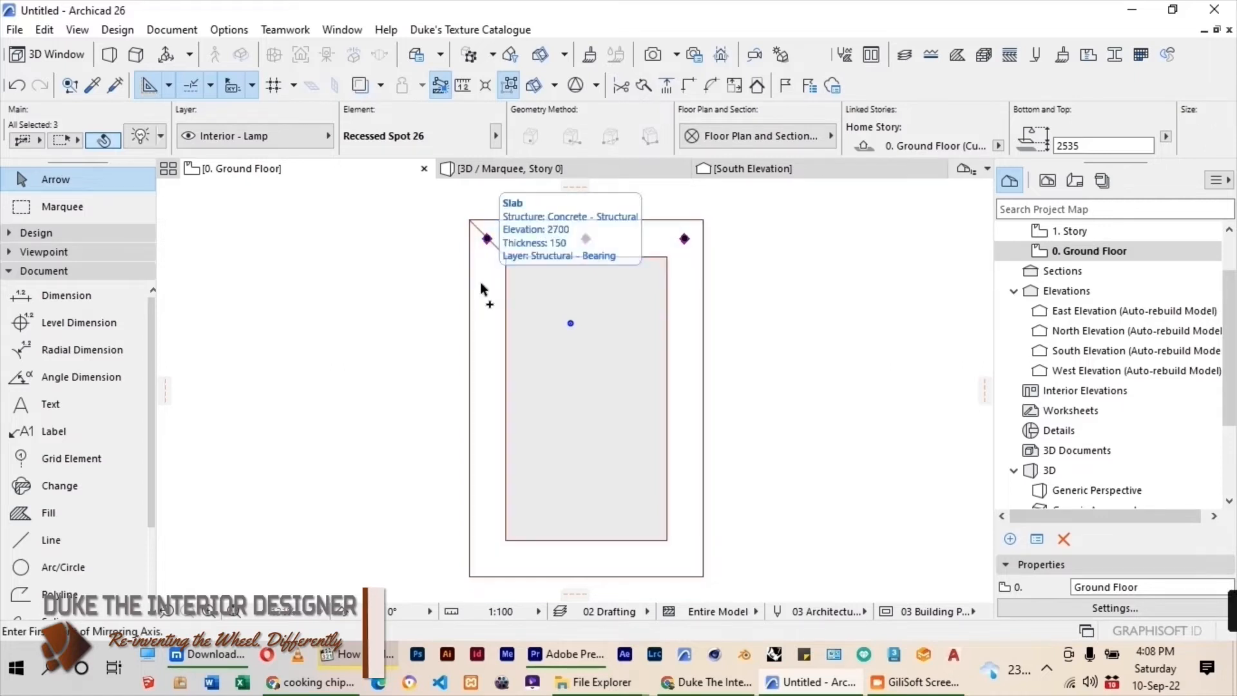
key("ctrl+shift+m")
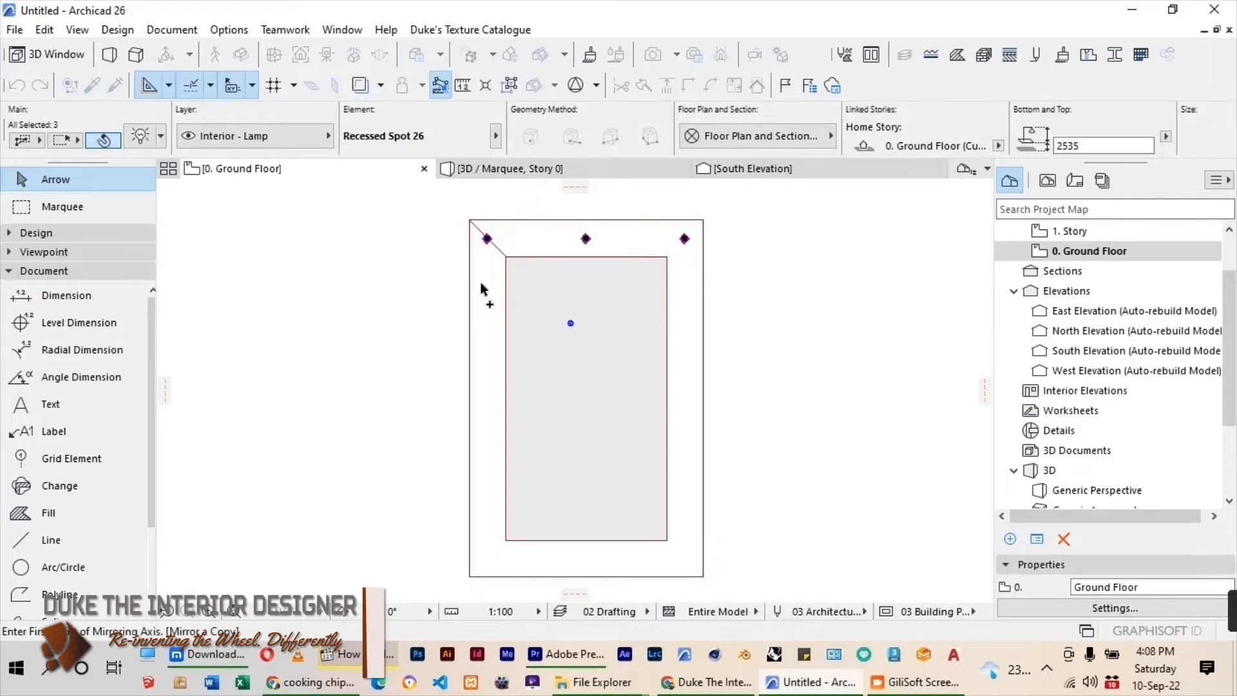
left_click(707, 400)
left_click(773, 400)
left_click(606, 306)
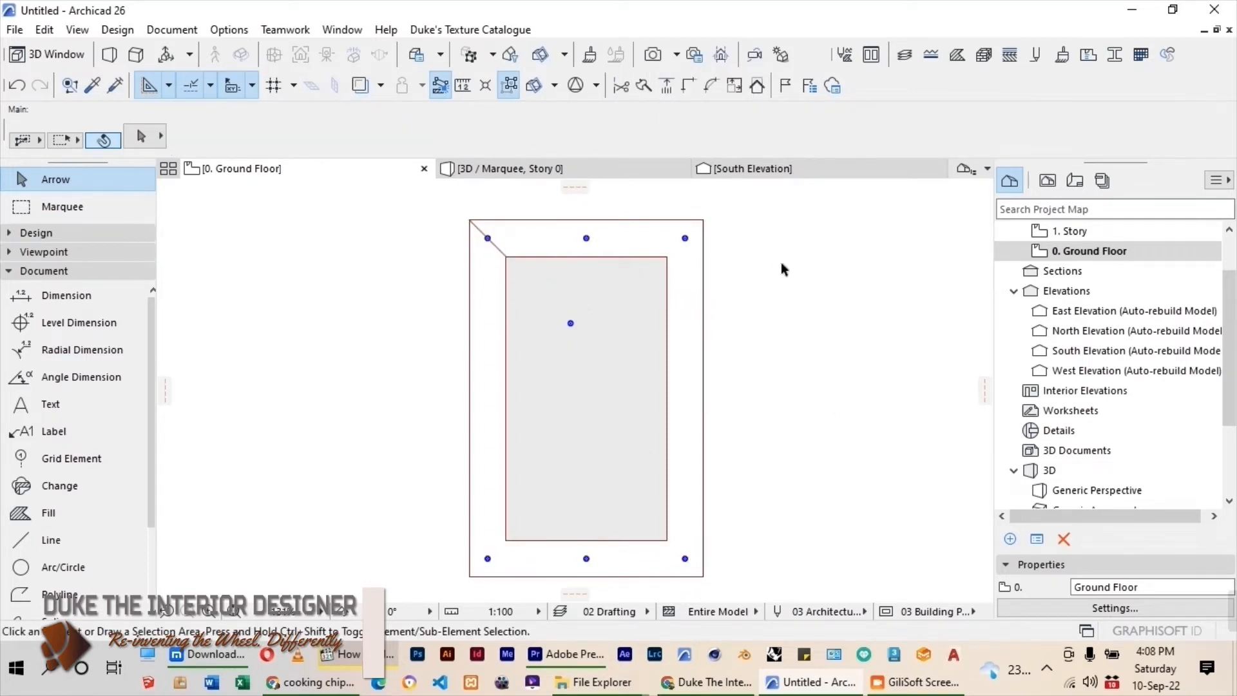
Measure the length of the ceiling's right outer edge from corner to corner.
key("m")
left_click(704, 219)
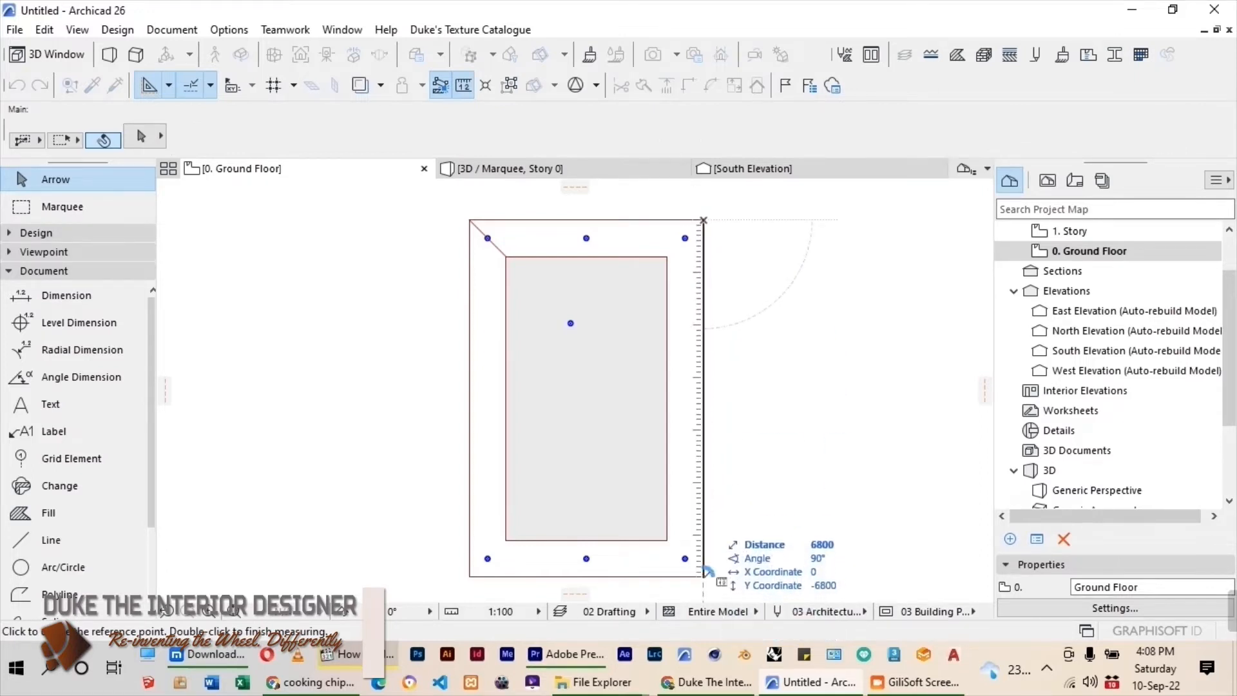
key("Escape")
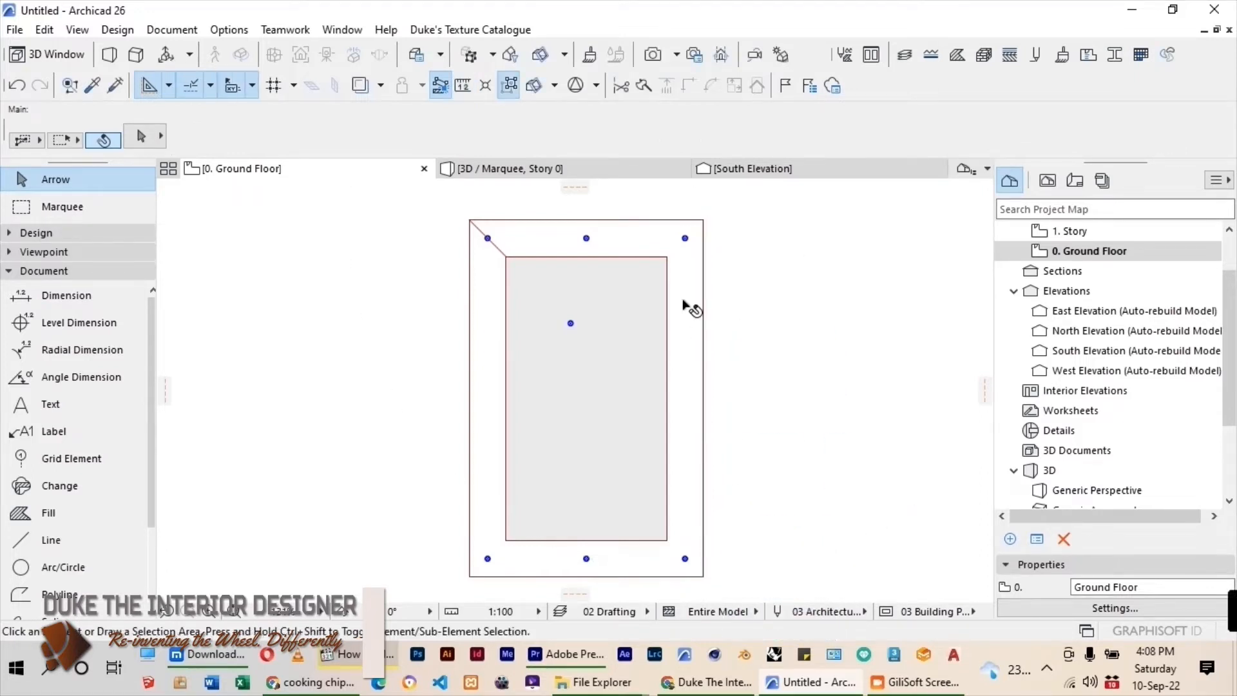
Distribute 2 copies of each upper corner lamp evenly down the ceiling's long sides to the lower corner lamps.
left_click(685, 239)
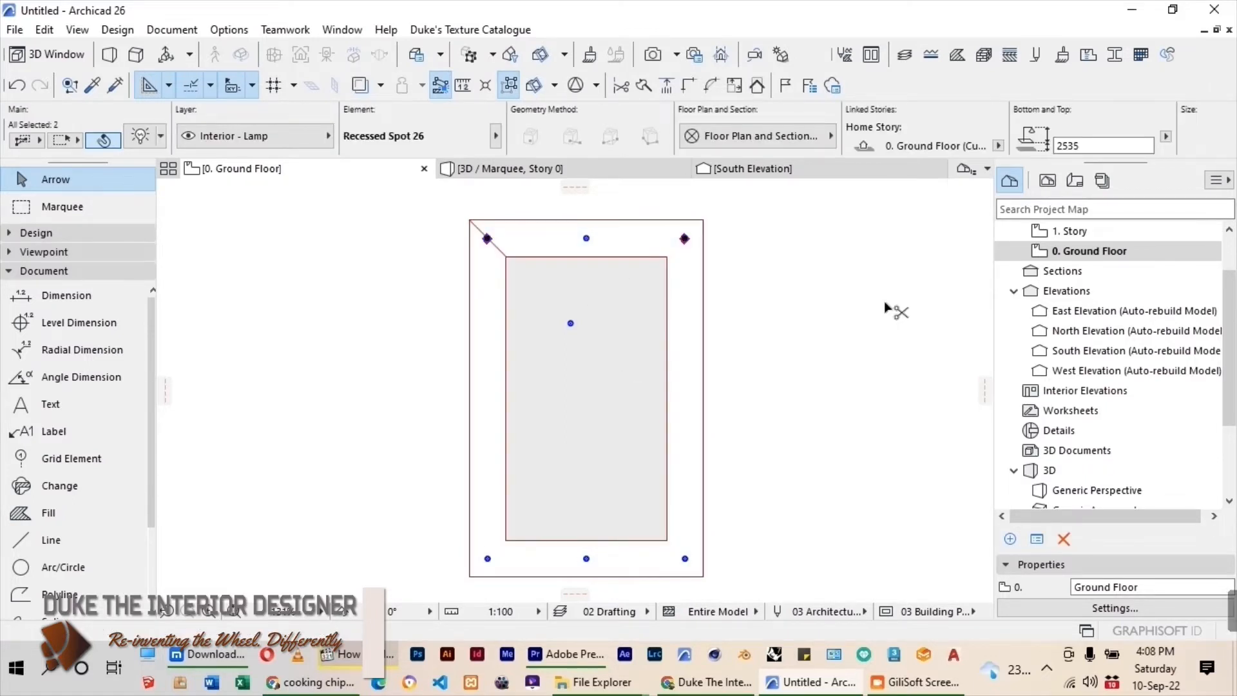
key("ctrl+u")
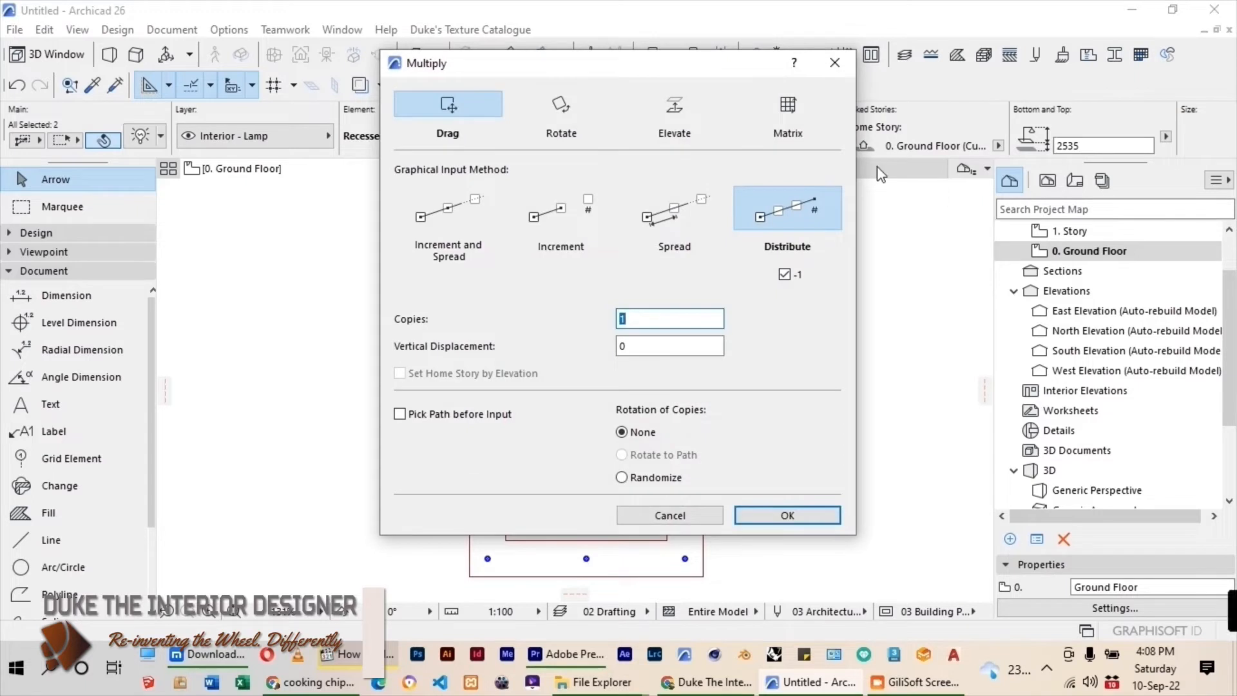
key("Return")
left_click(684, 239)
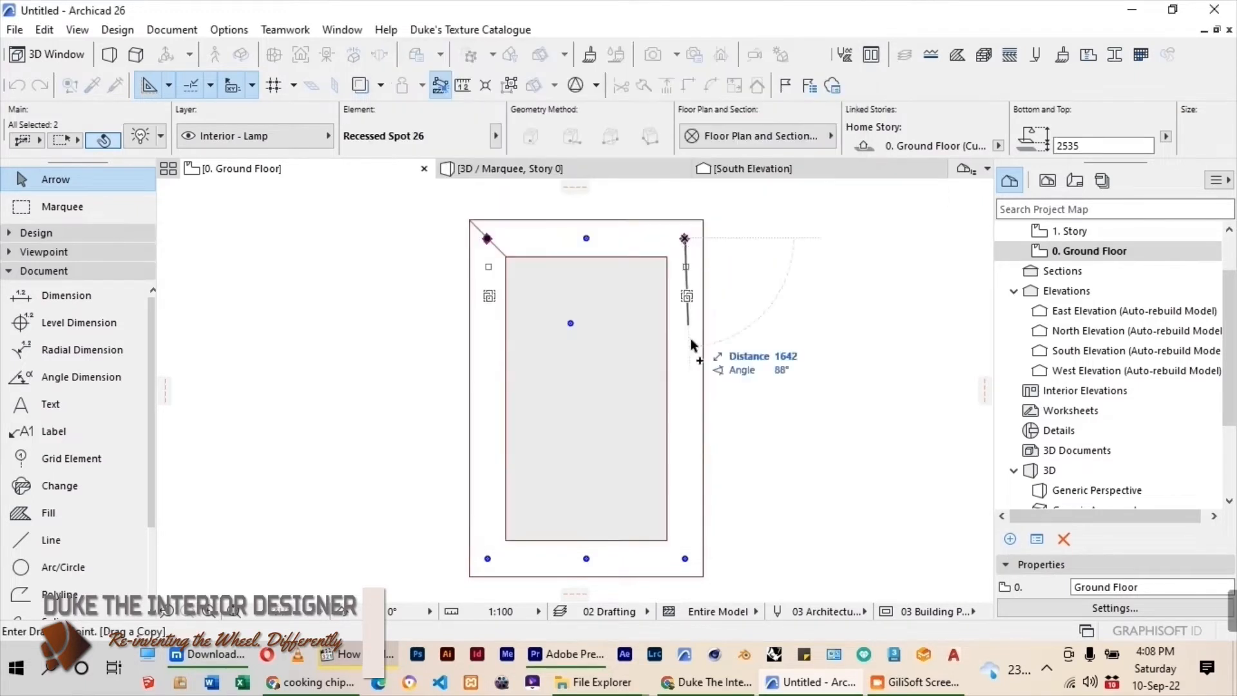
left_click(685, 559)
left_click(777, 441)
Enclose the ceiling in a marquee, inspect its lamps from below in 3D, and return to the ground floor plan without the marquee.
scroll(535, 281, "down", 2)
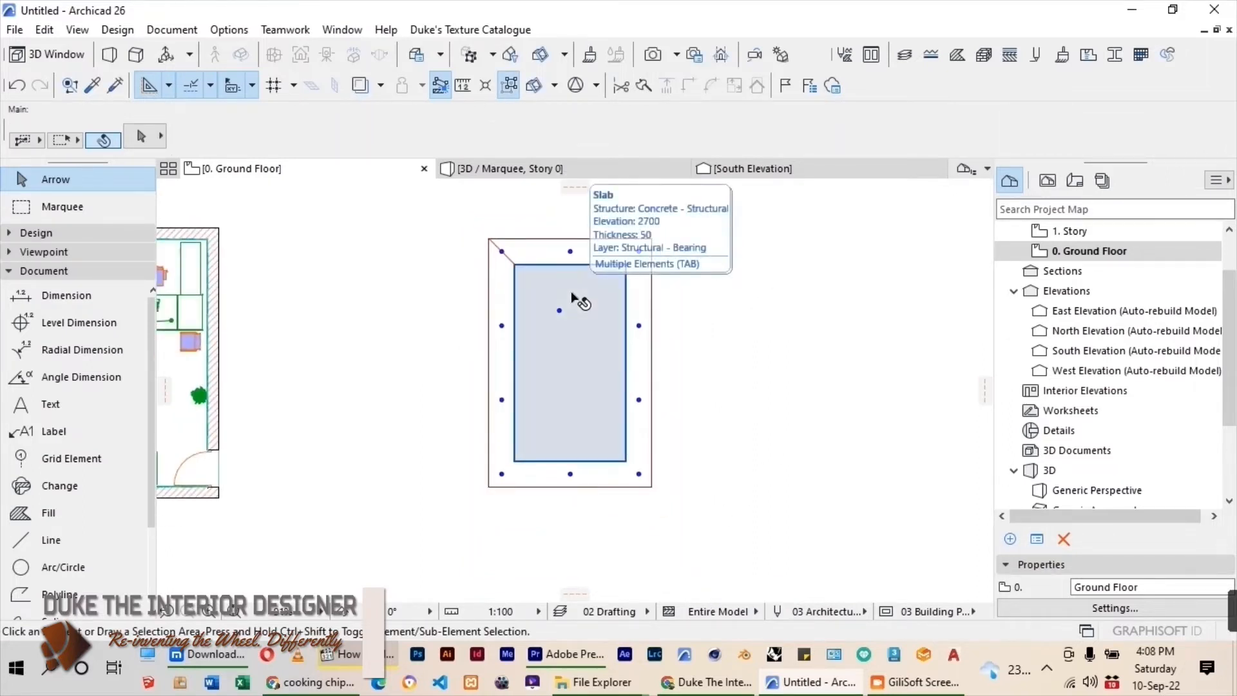
left_click(19, 207)
left_click(469, 217)
left_click(714, 539)
right_click(813, 482)
left_click(892, 579)
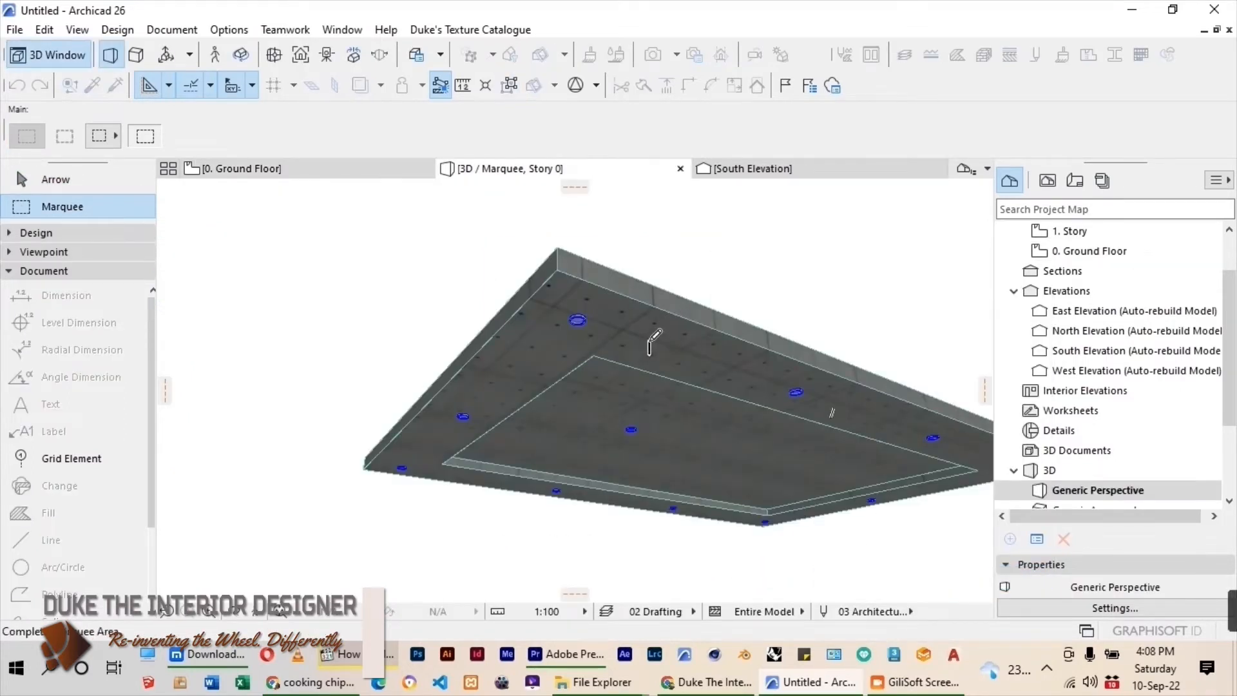
middle_click_drag(649, 360, 800, 399, "shift")
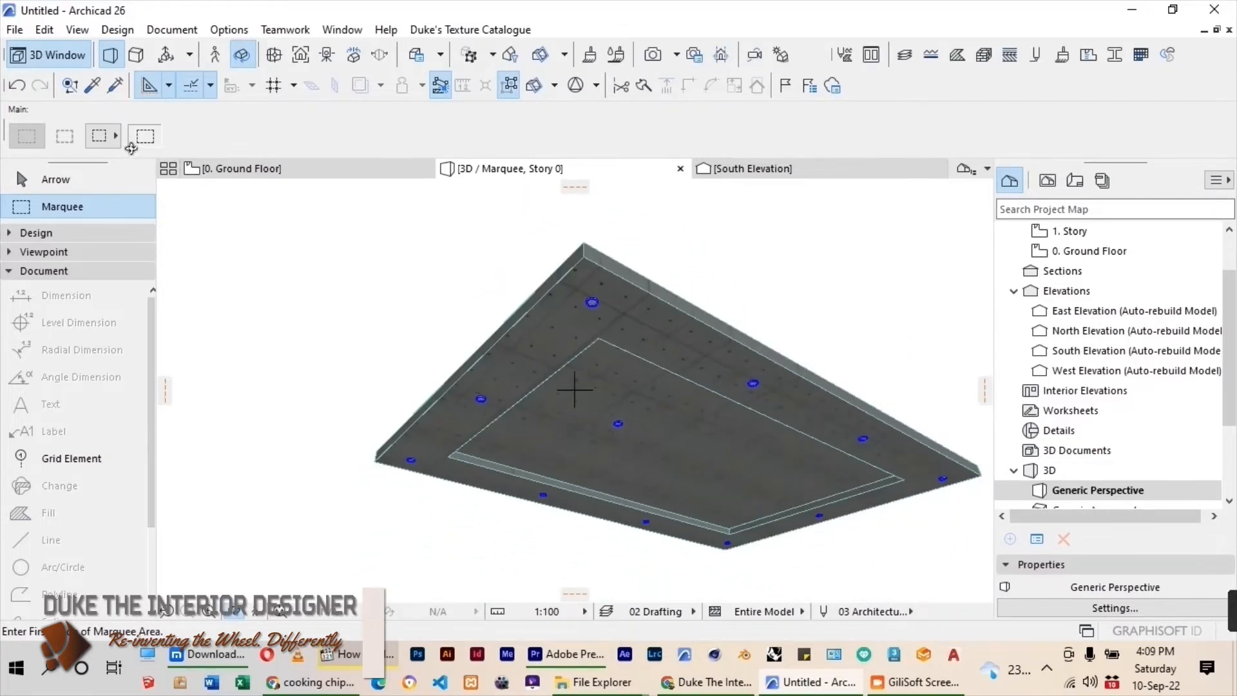
left_click(223, 173)
double_click(505, 343)
key("Escape")
Move the lamp inside the inner rectangle horizontally so that it lines up with the upper middle lamp.
scroll(565, 311, "up", 2)
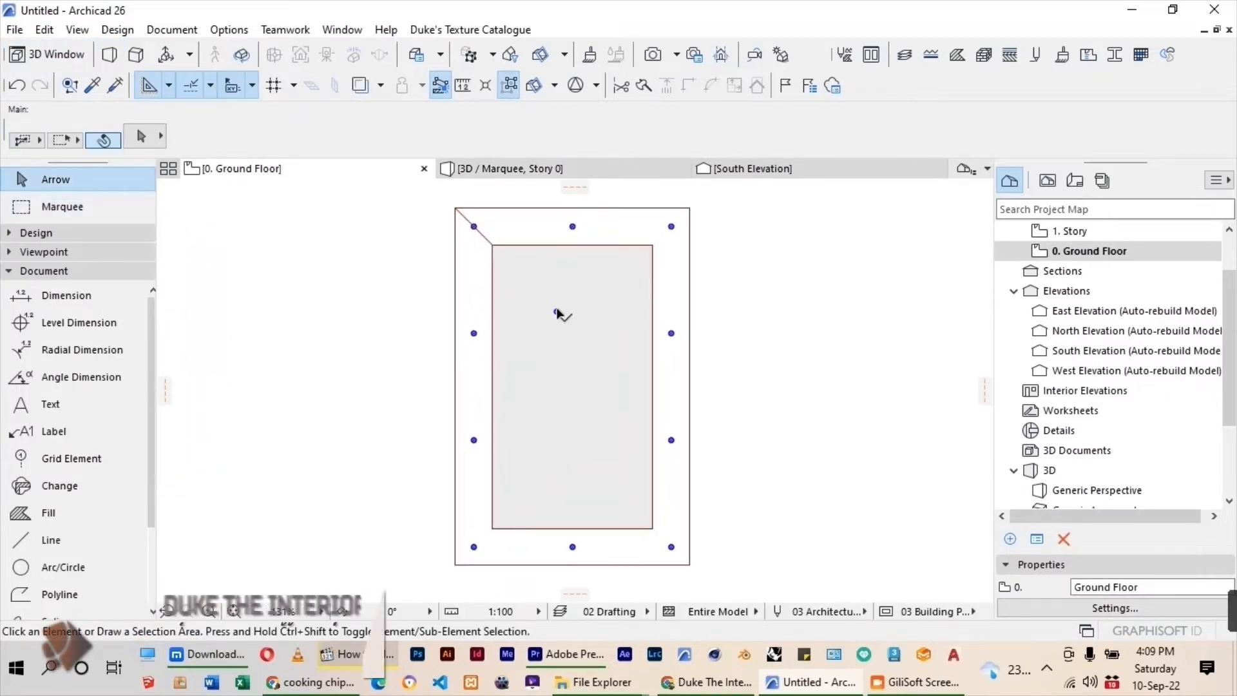
scroll(555, 319, "up", 1)
left_click(555, 314)
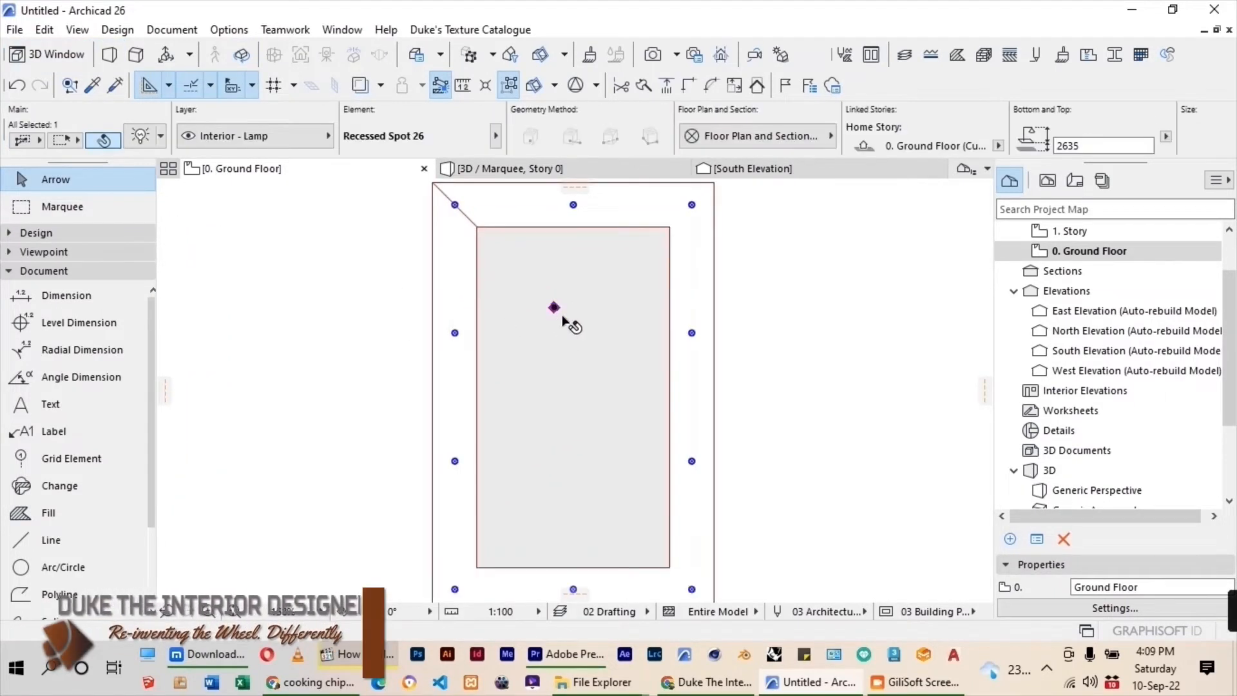
scroll(547, 280, "up", 2)
scroll(475, 404, "down", 2)
left_click(531, 346)
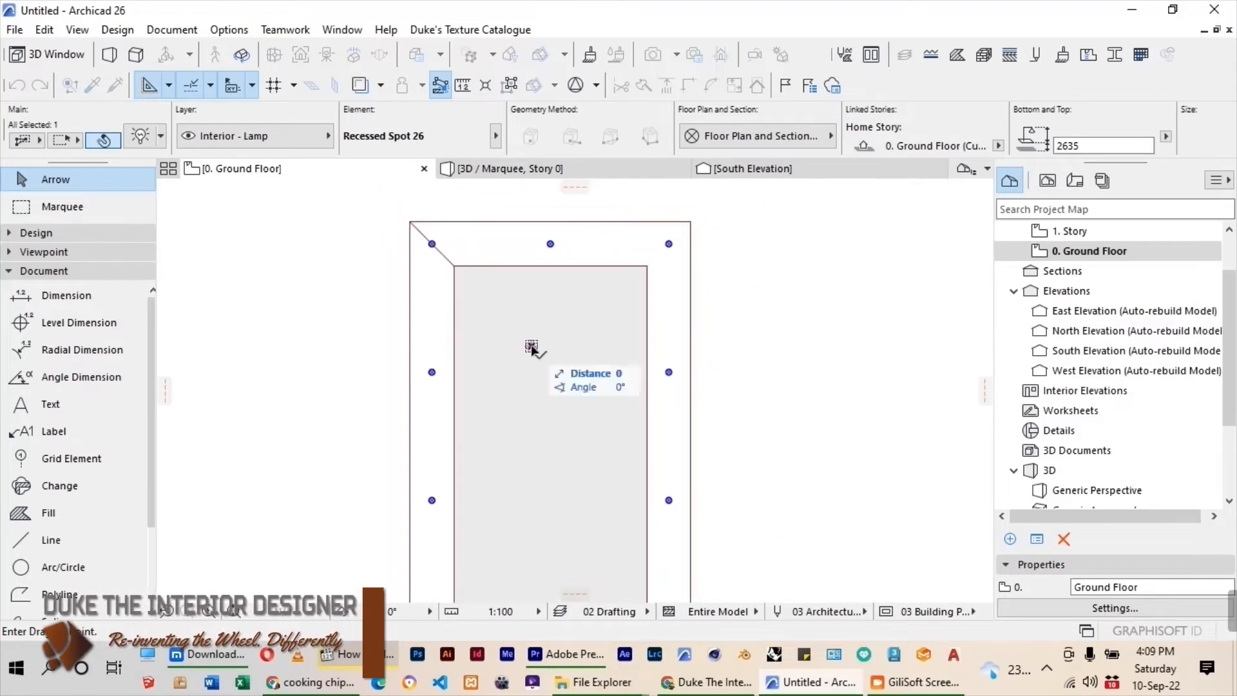
left_click(550, 244)
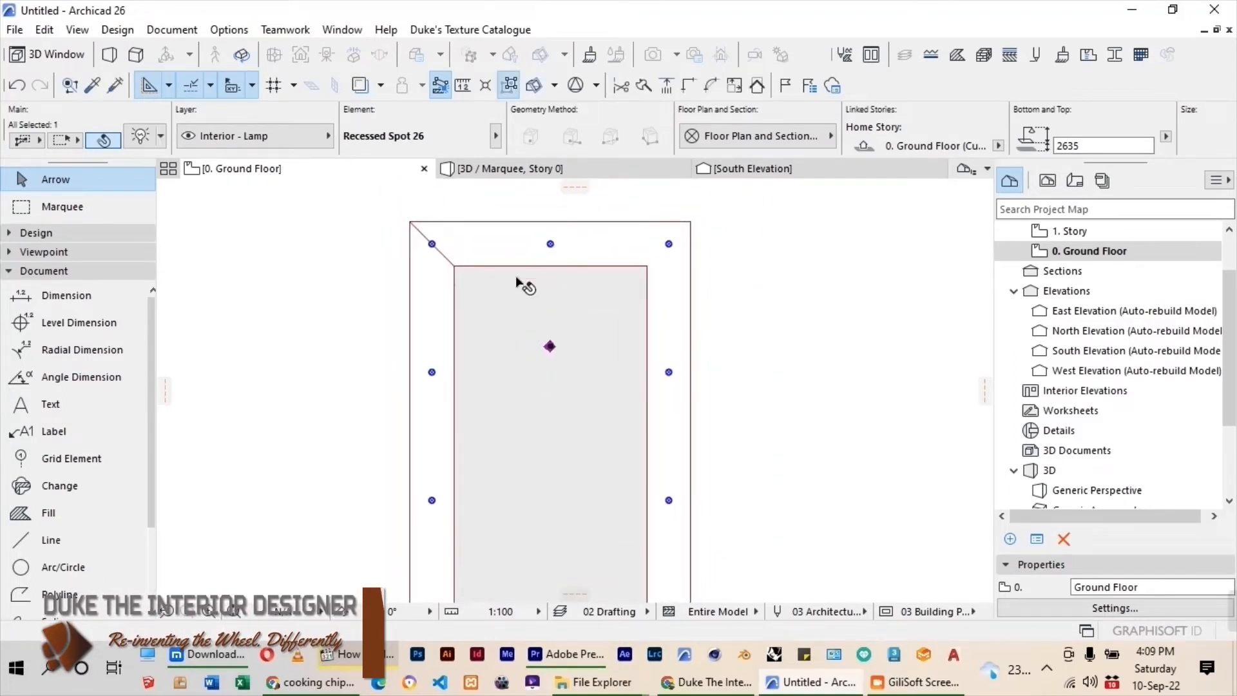
key("Escape")
Set the inner lamp's structural width to 70 and its light color to pale yellow (255, 255, 145).
scroll(568, 284, "down", 2)
scroll(578, 326, "up", 1)
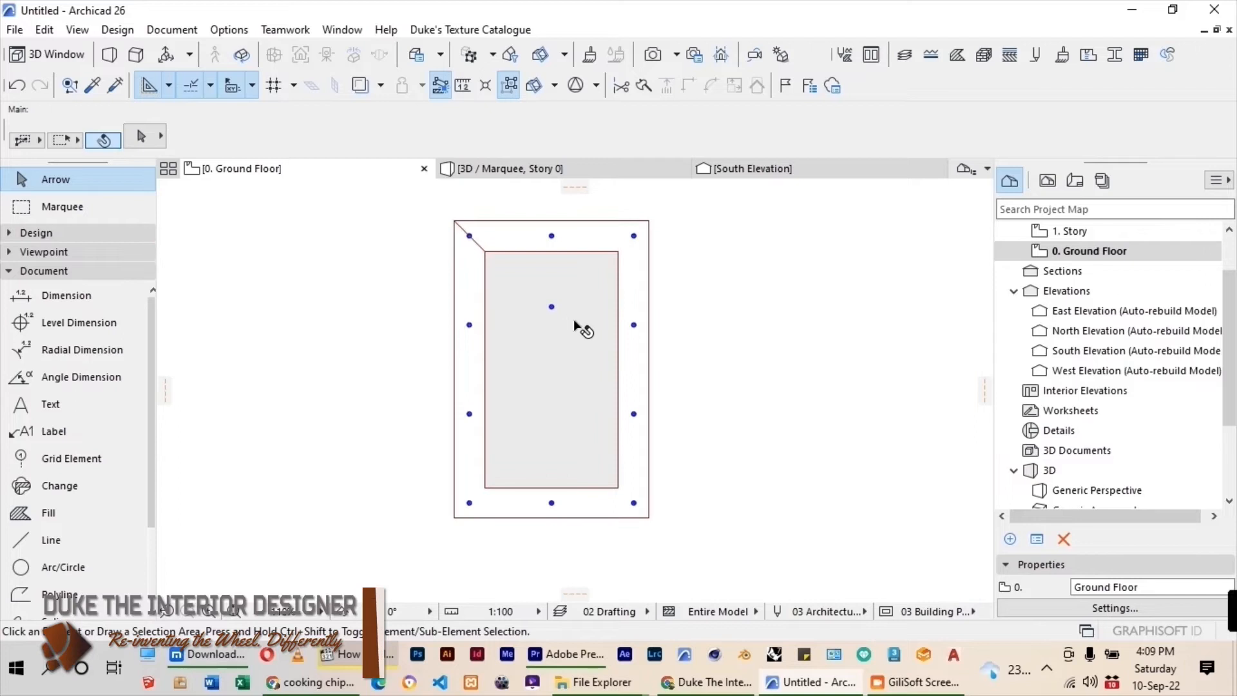
left_click(551, 307)
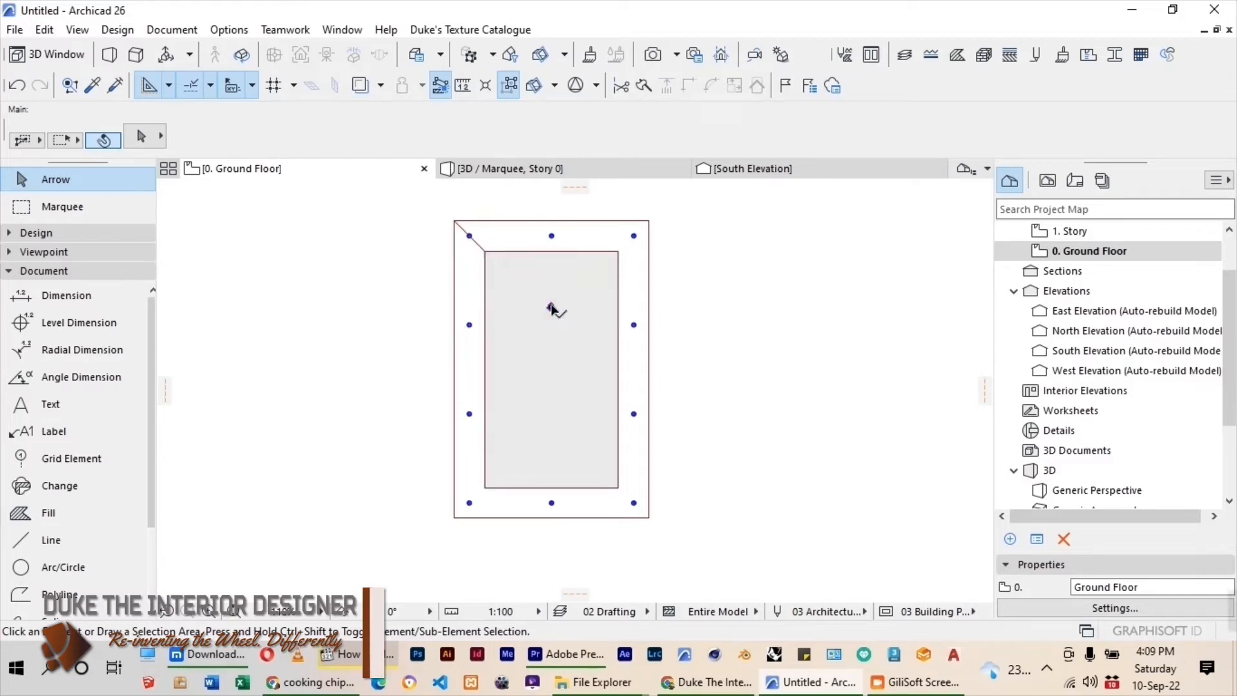
left_click(141, 137)
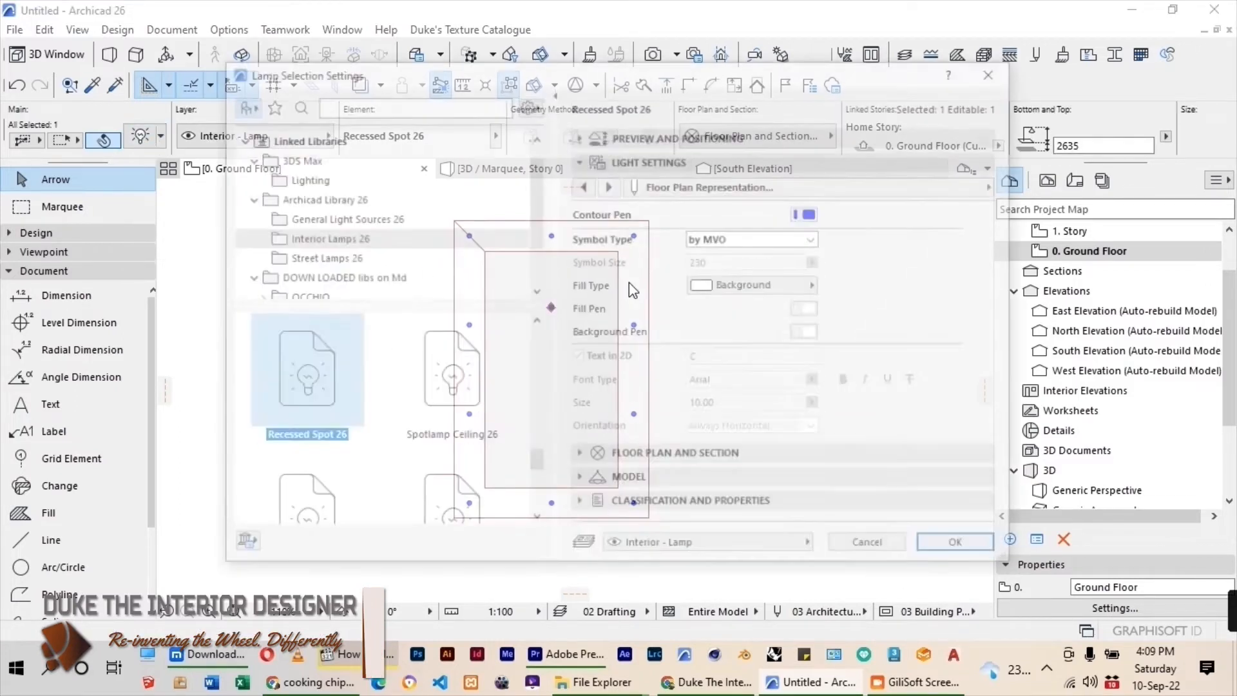
left_click(659, 138)
left_click(652, 386)
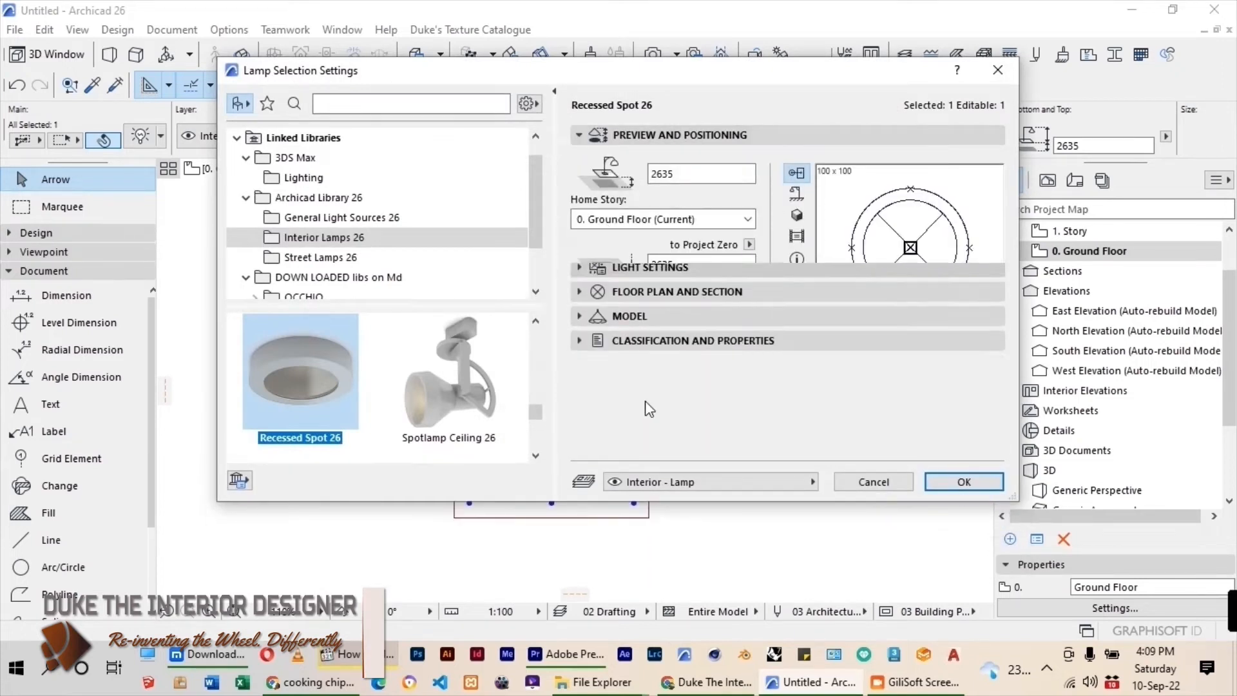
double_click(658, 276)
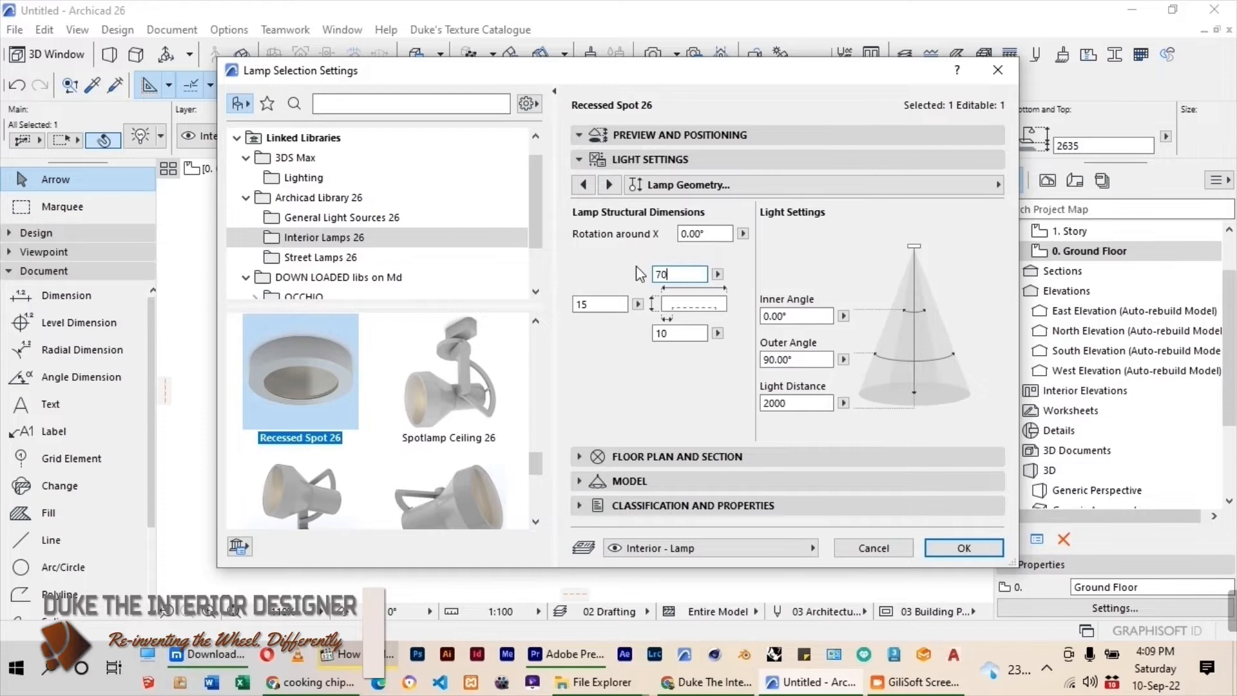
left_click(609, 185)
left_click(940, 223)
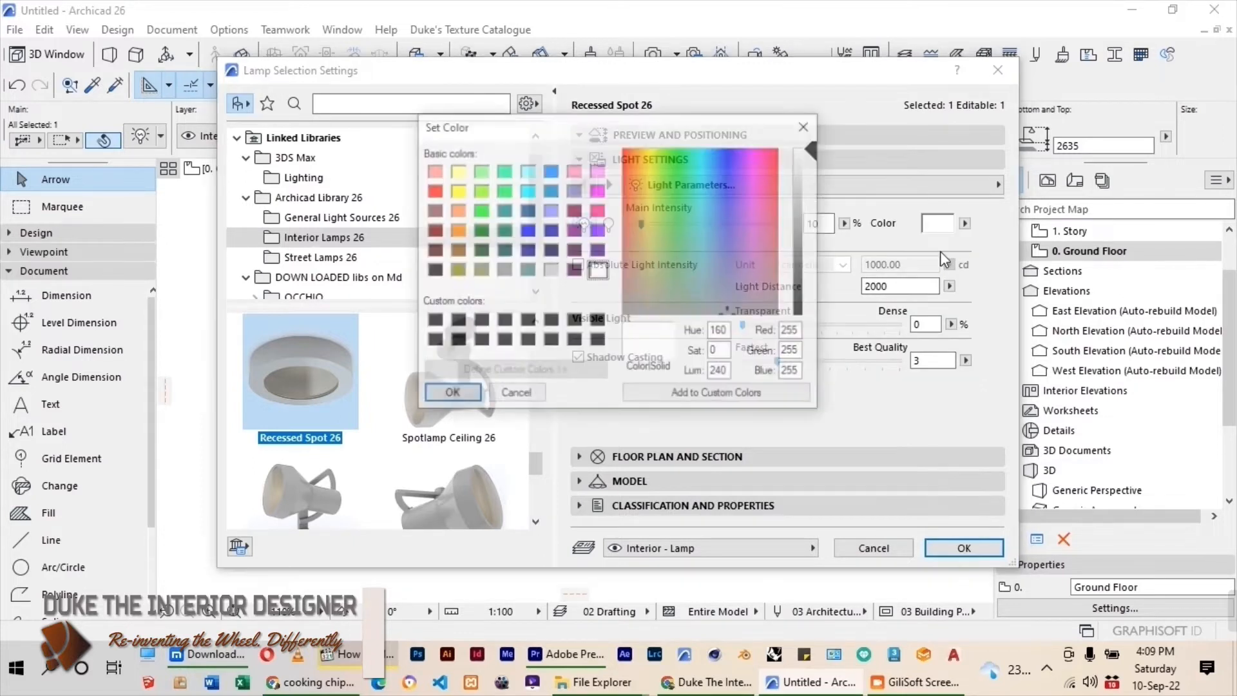
left_click(457, 171)
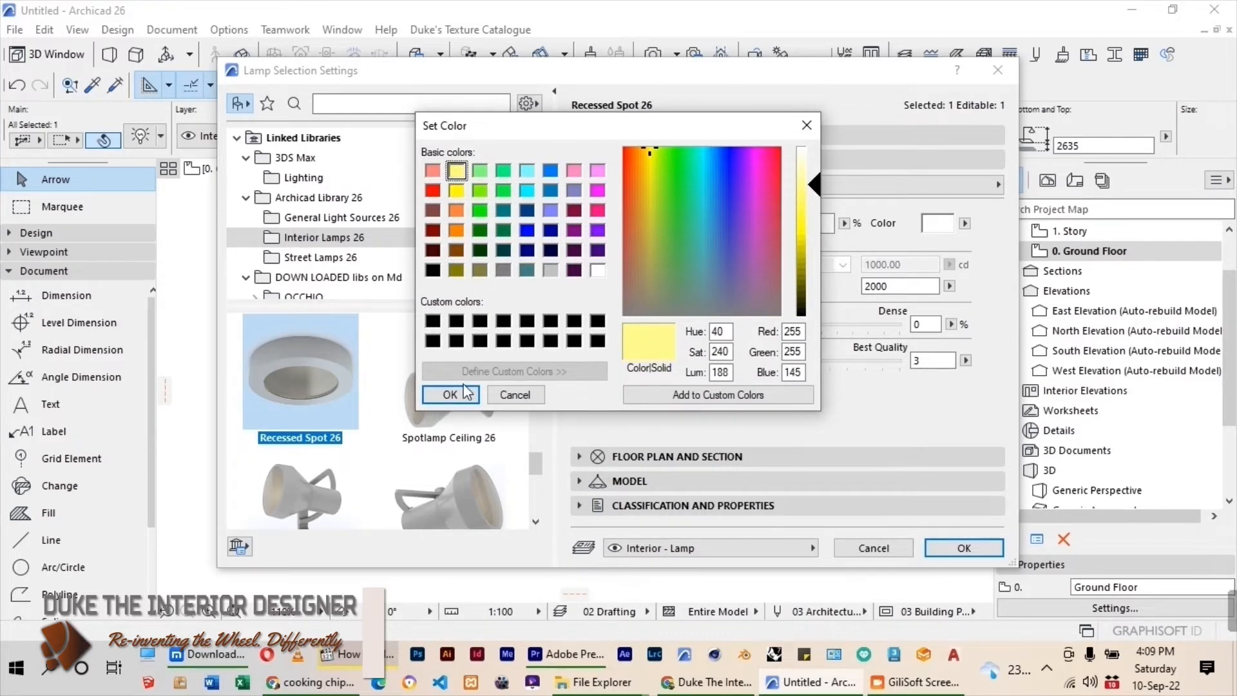
left_click(451, 394)
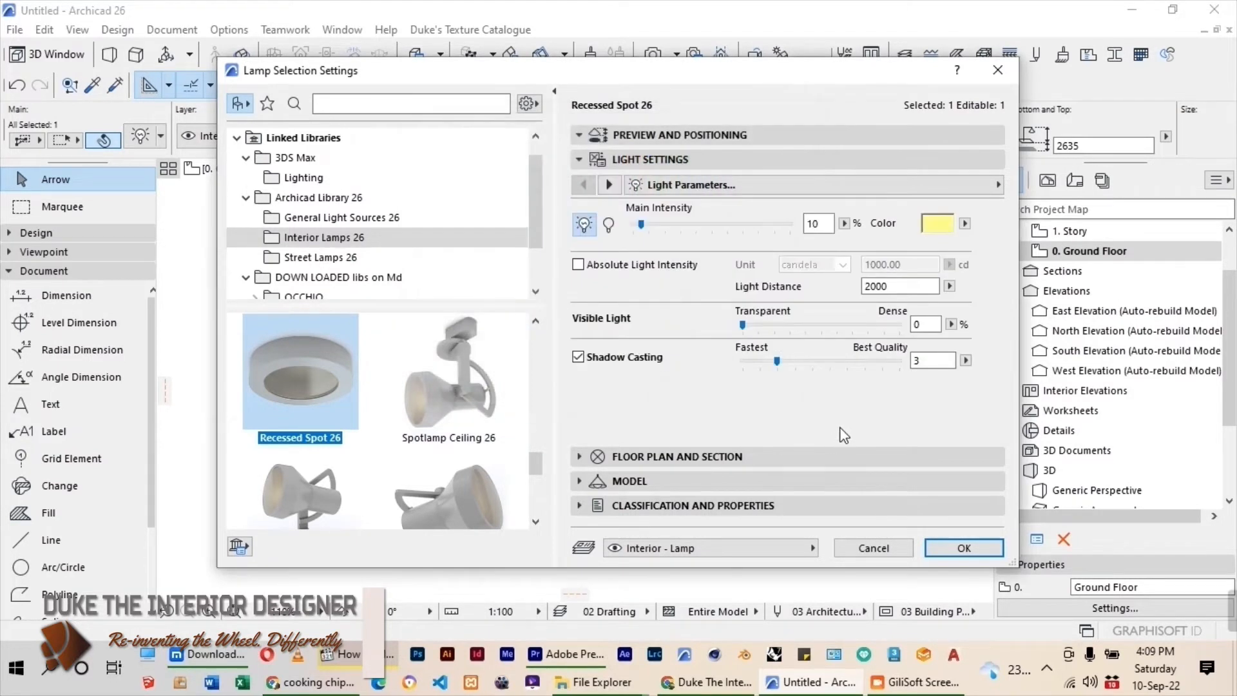
left_click(957, 549)
Mirror a copy of the inner lamp about a horizontal axis through the midpoint of the inner rectangle's left edge.
scroll(543, 338, "up", 2)
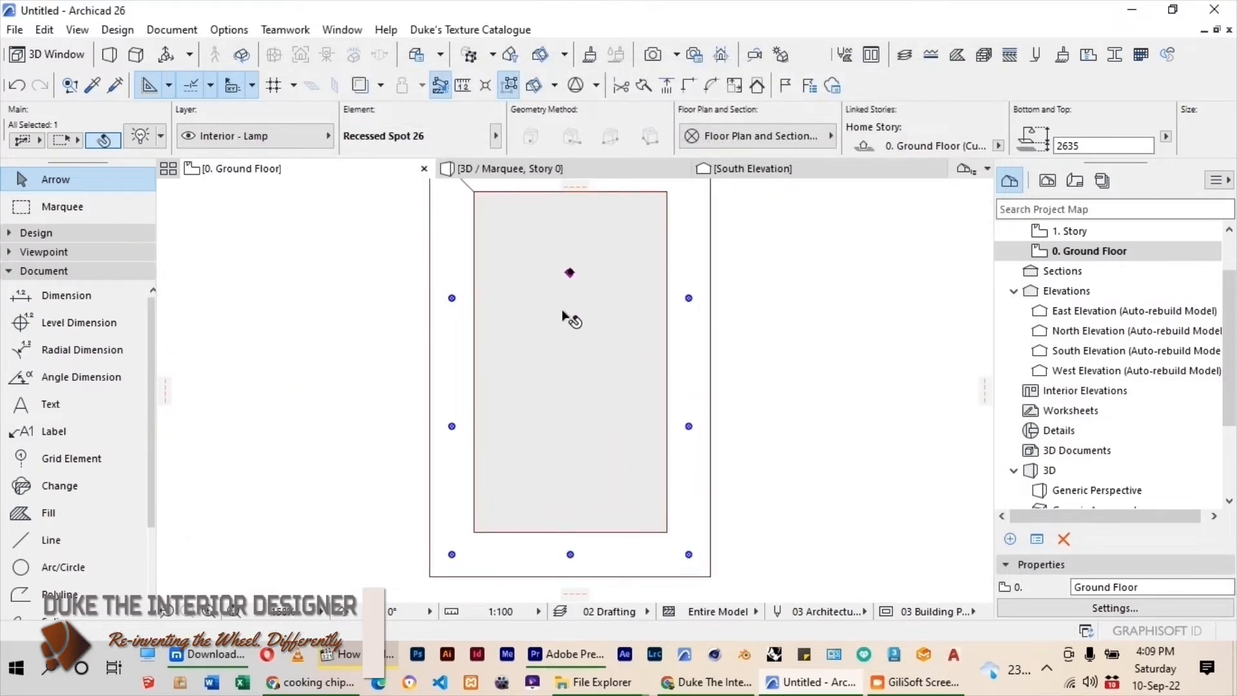
key("ctrl+shift+m")
left_click(477, 361)
left_click(294, 382)
Multiply the upper inner lamp with Distribute, placing 1 copy midway between it and the lower inner lamp.
key("ctrl+u")
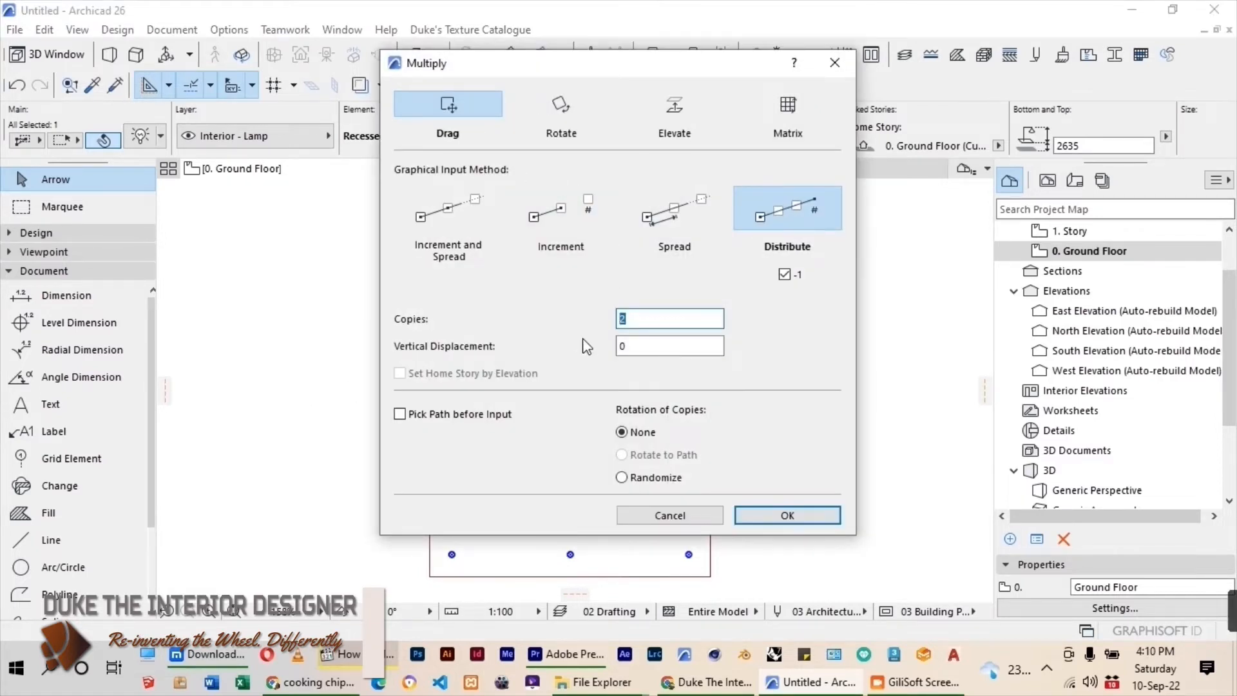
left_click(787, 515)
left_click(570, 272)
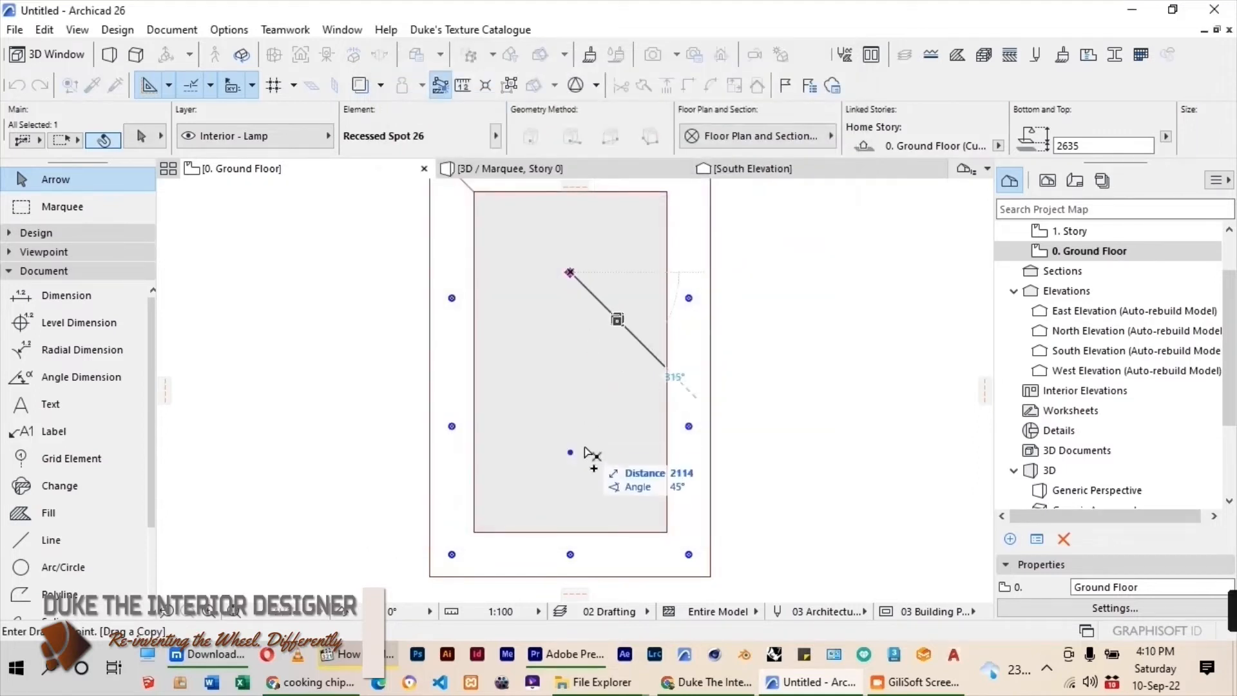
left_click(571, 453)
Move the whole slab ceiling with its lamps into the room, matching its lower-right corner to the room's inner lower-right corner.
scroll(567, 317, "down", 3)
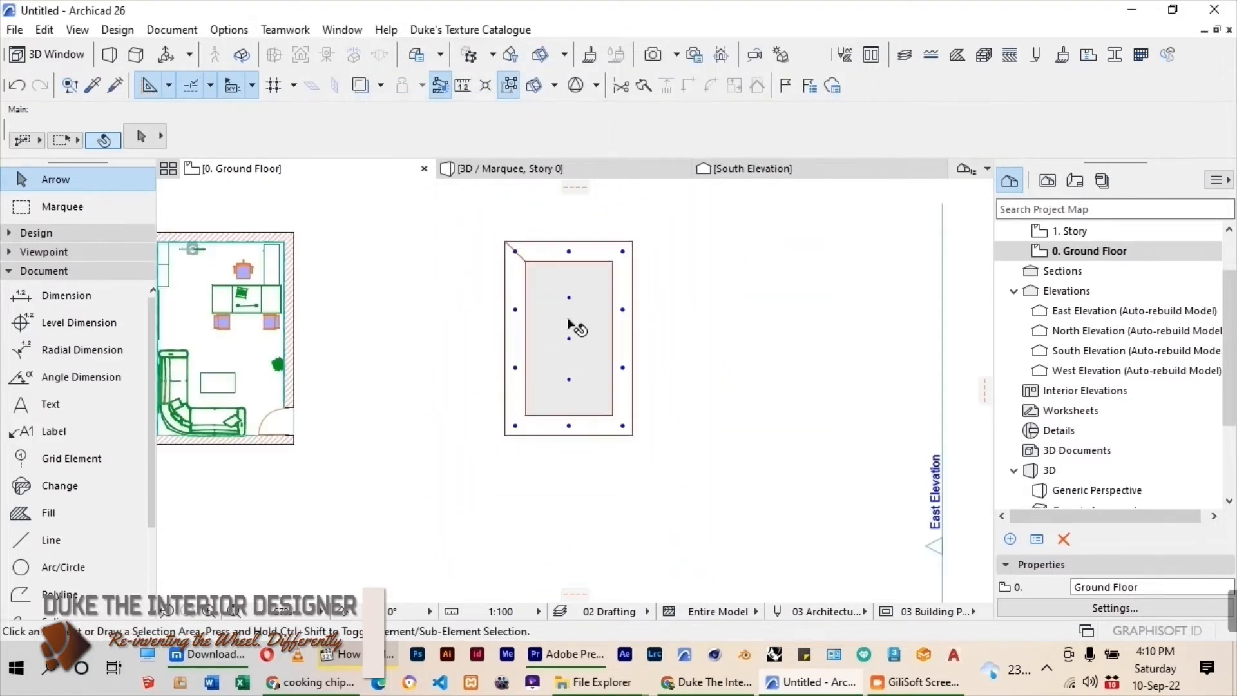
left_click_drag(466, 214, 741, 487)
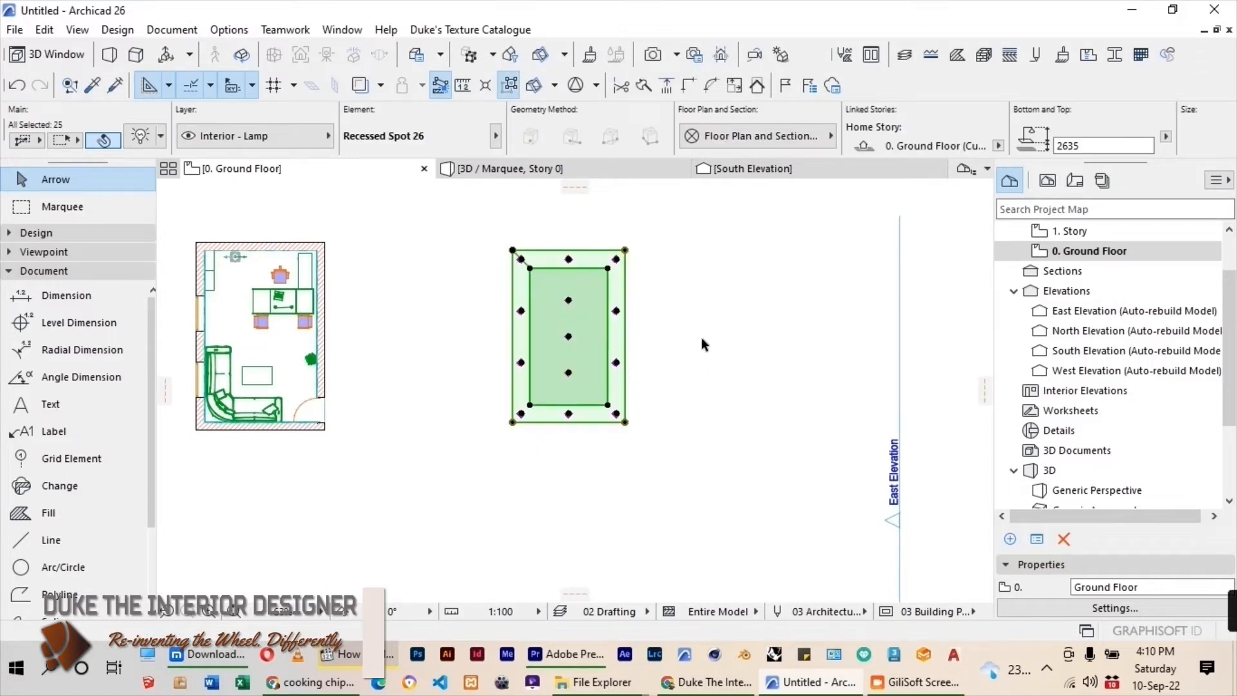
key("ctrl+d")
left_click(624, 425)
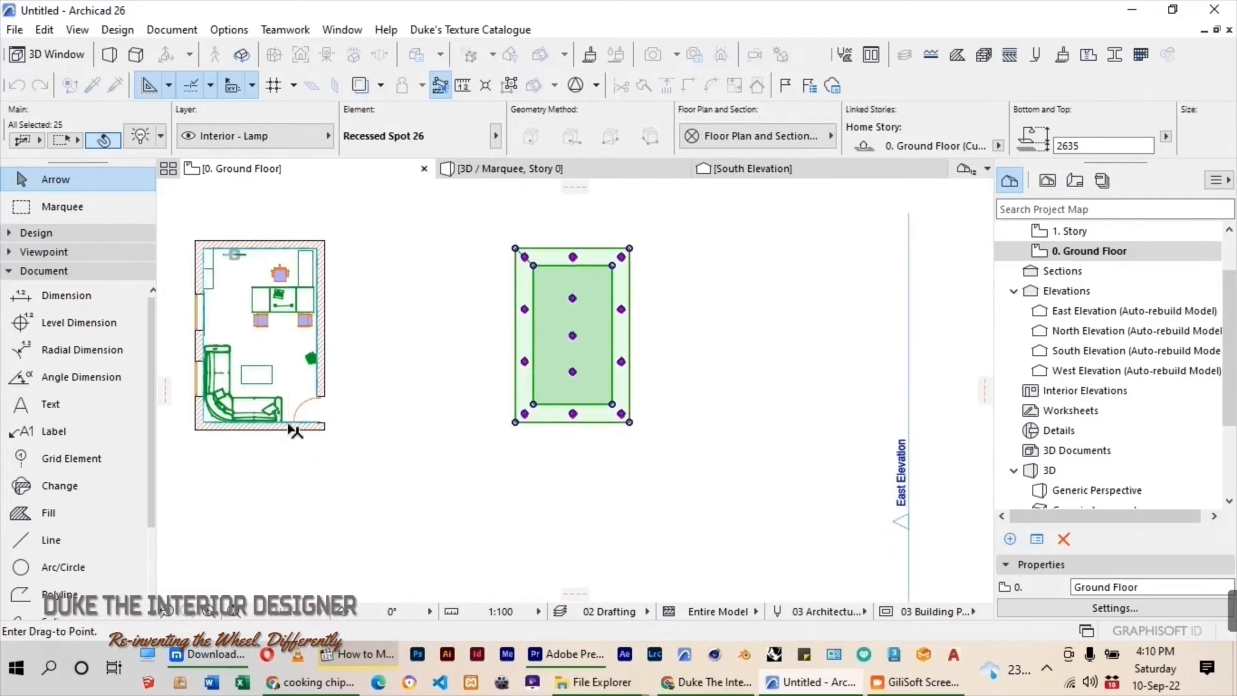
scroll(316, 423, "up", 5)
left_click(400, 423)
scroll(652, 424, "down", 5)
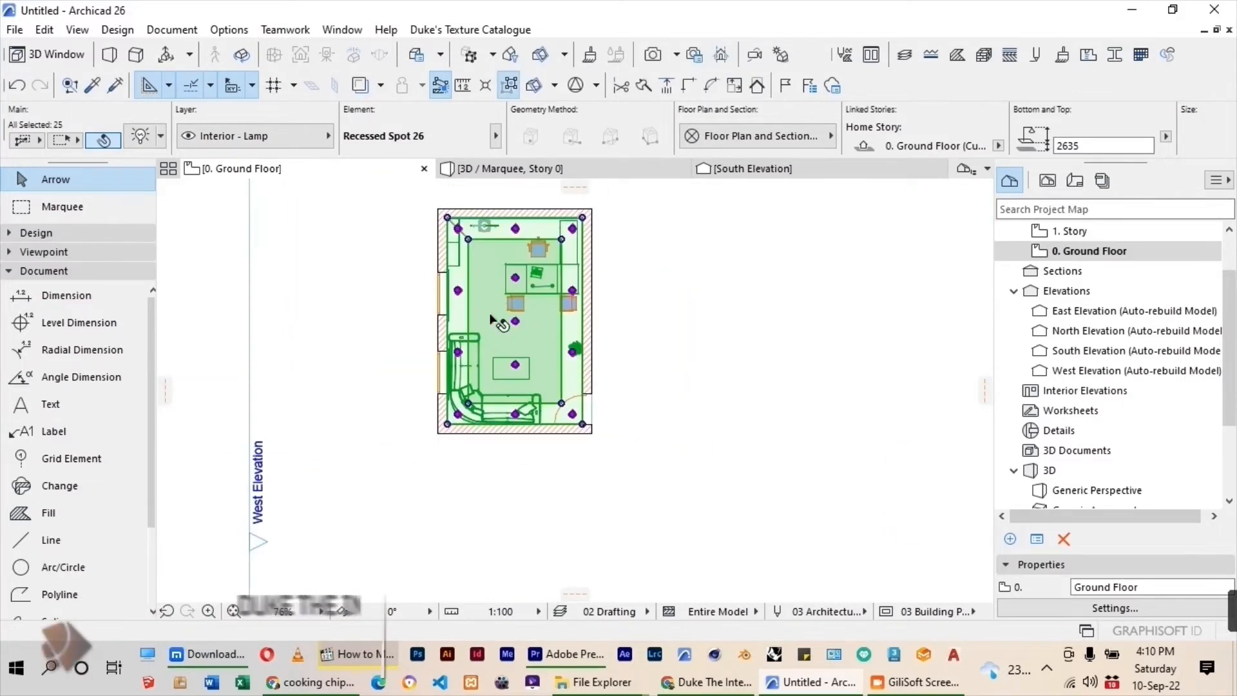
left_click(409, 299)
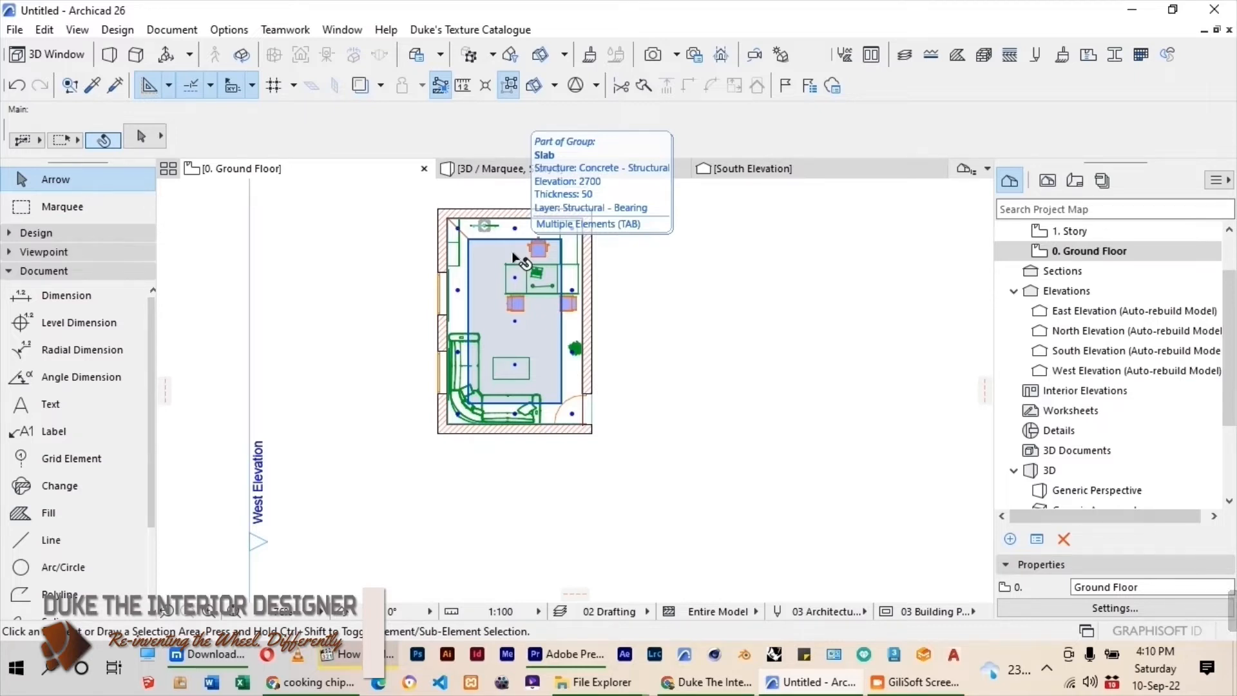
Create a new blank profile named OFFICE CORNICE in a new CORNICES folder under Structural.
left_click(721, 55)
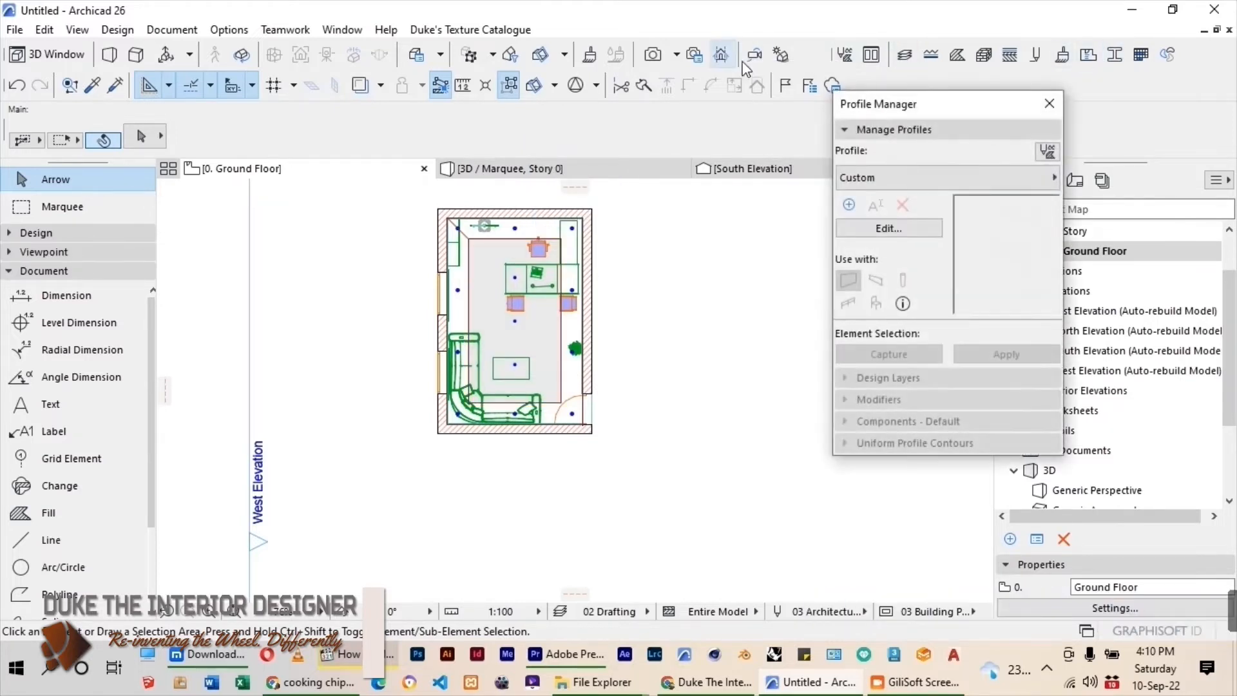
left_click(849, 205)
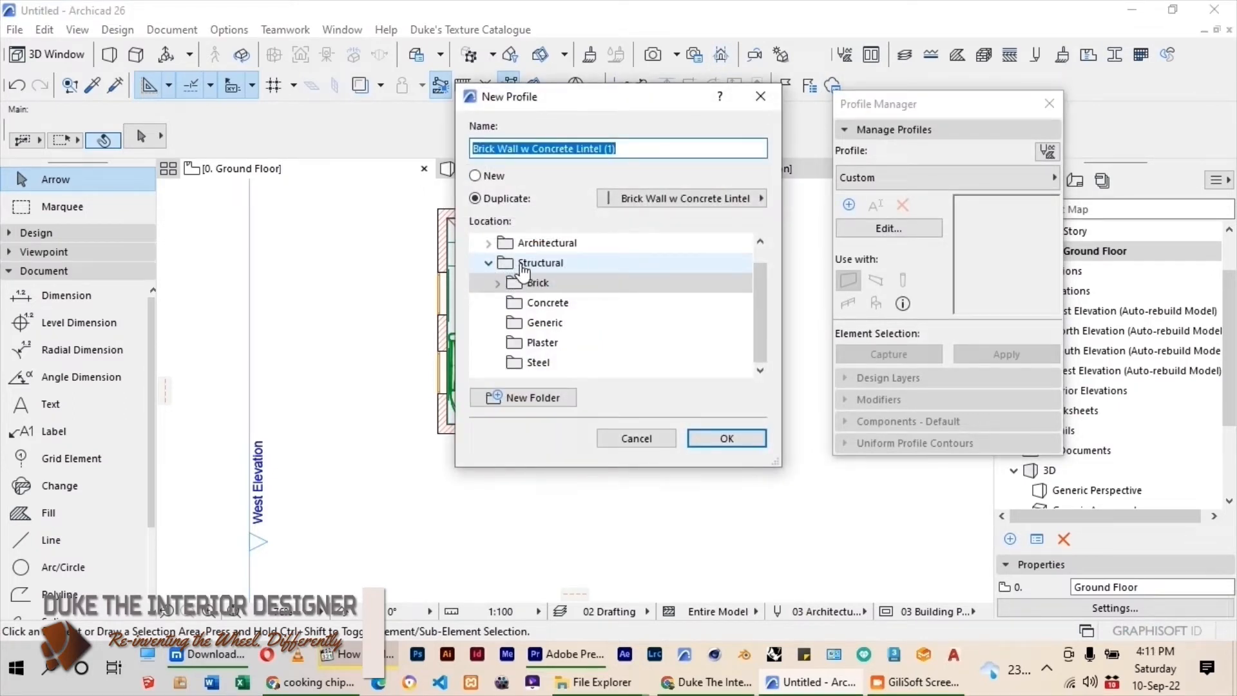
left_click(480, 177)
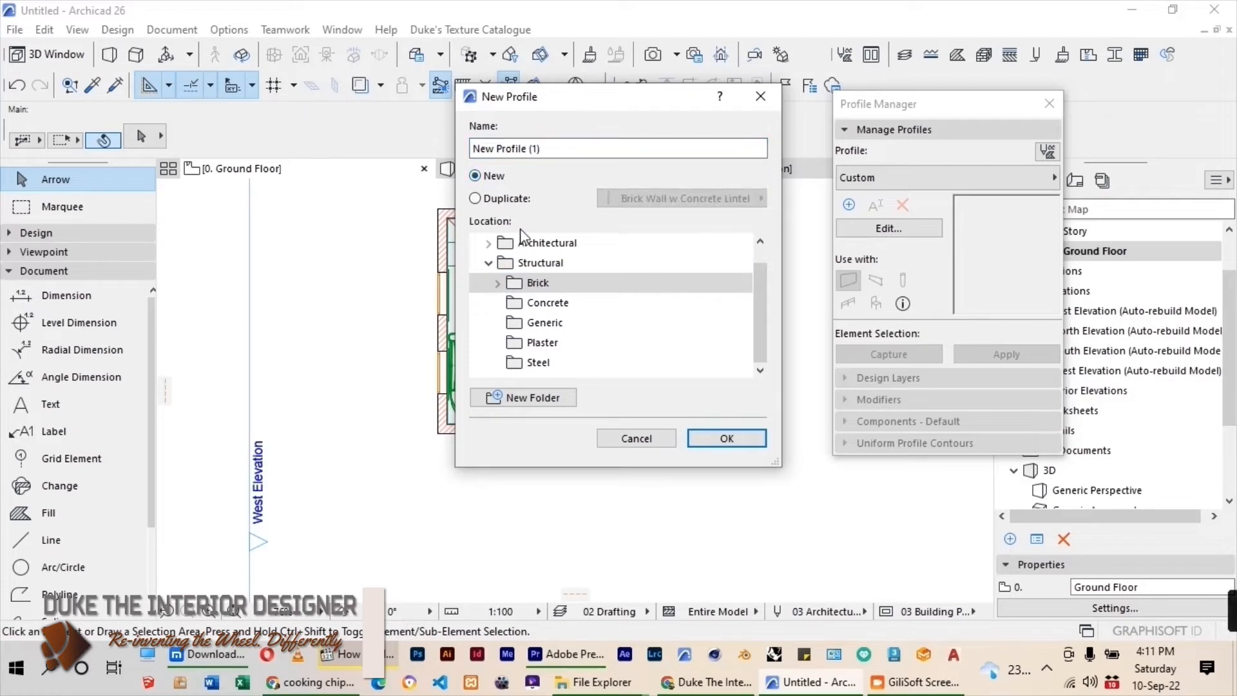
left_click_drag(541, 149, 518, 154)
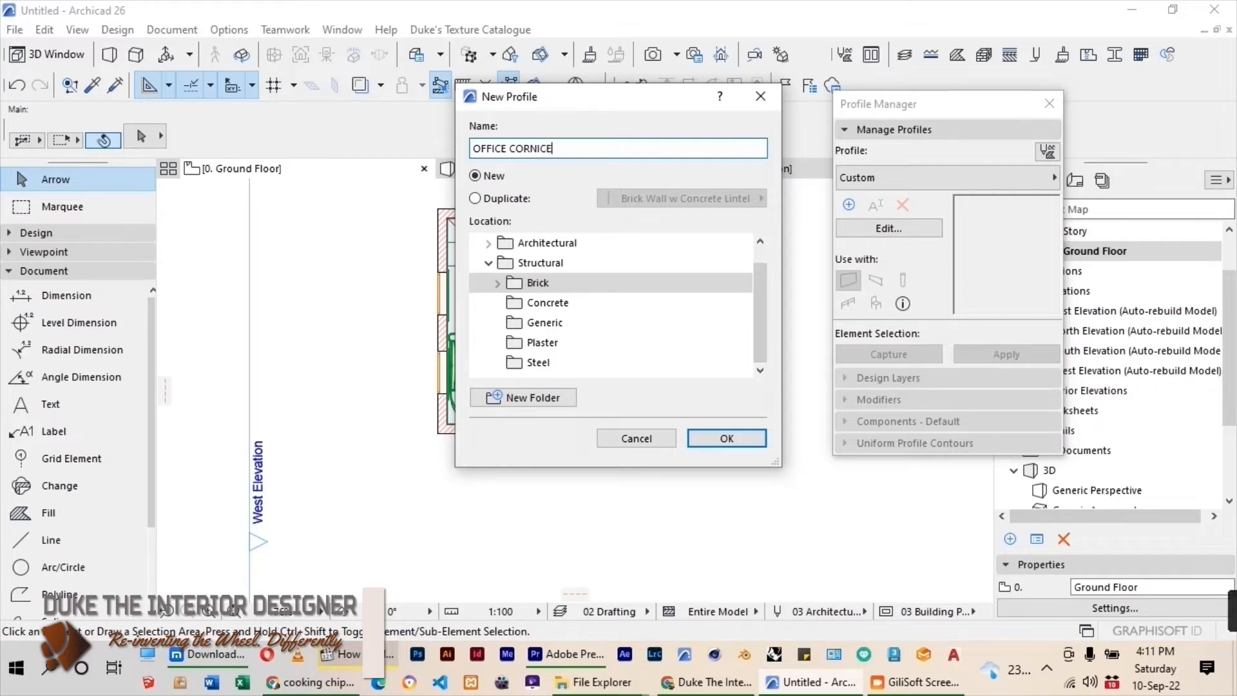
left_click(535, 263)
left_click(531, 400)
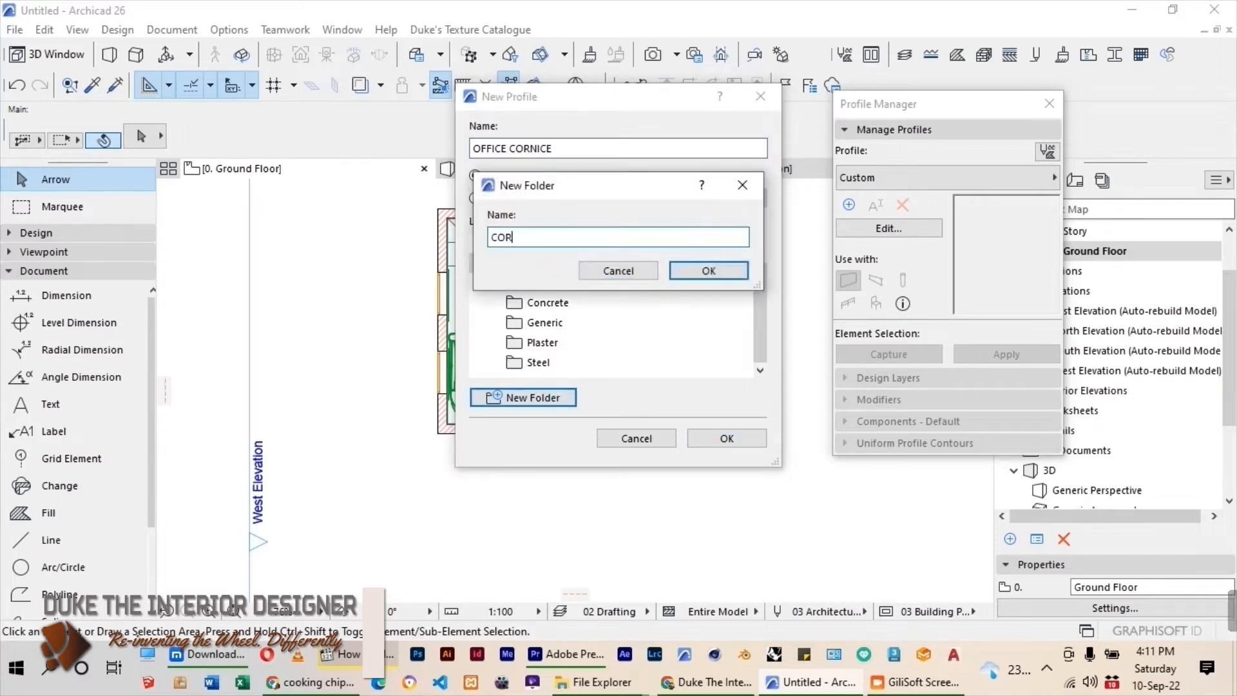
left_click(709, 271)
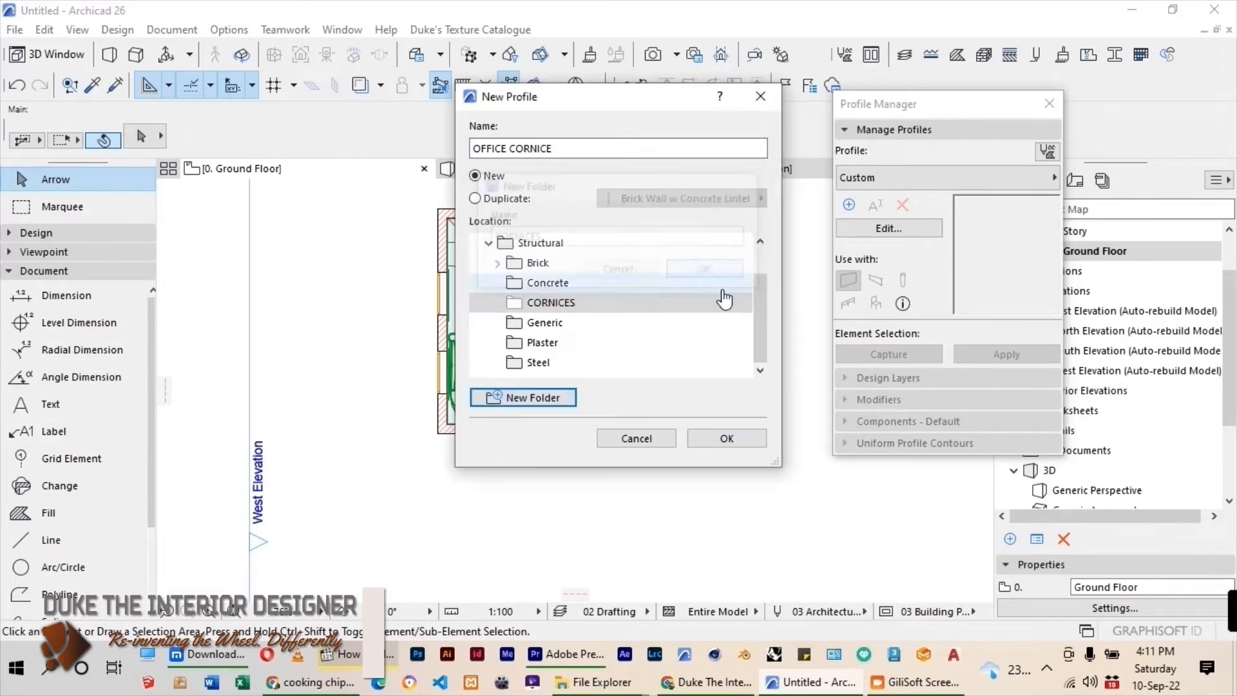
left_click(723, 439)
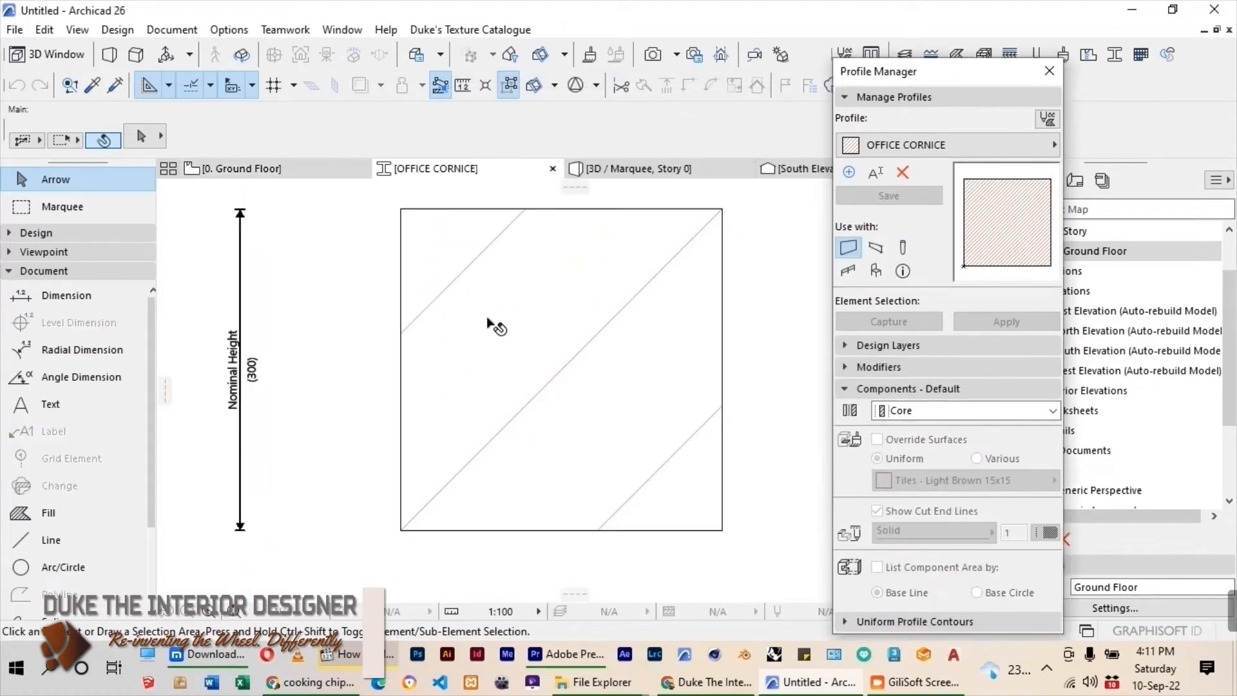
Delete the profile's default square fill and draw a vertical line 100 mm long up from the origin.
left_click(523, 408)
key("Delete")
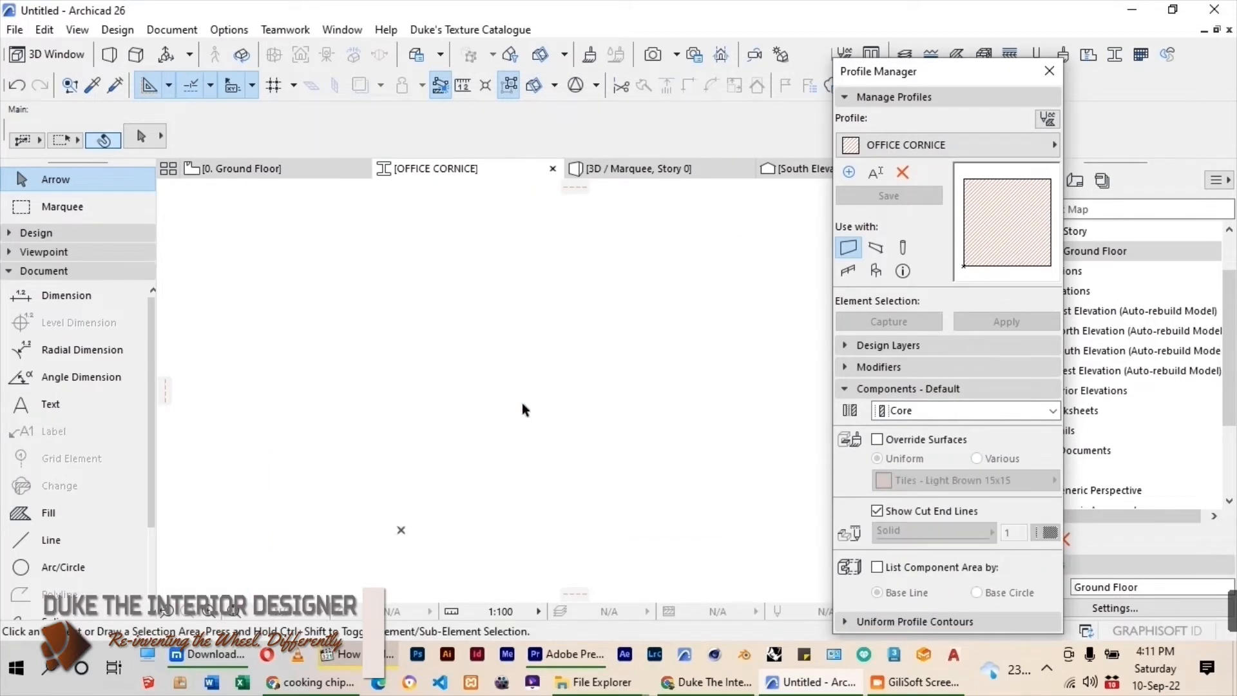
left_click(138, 539)
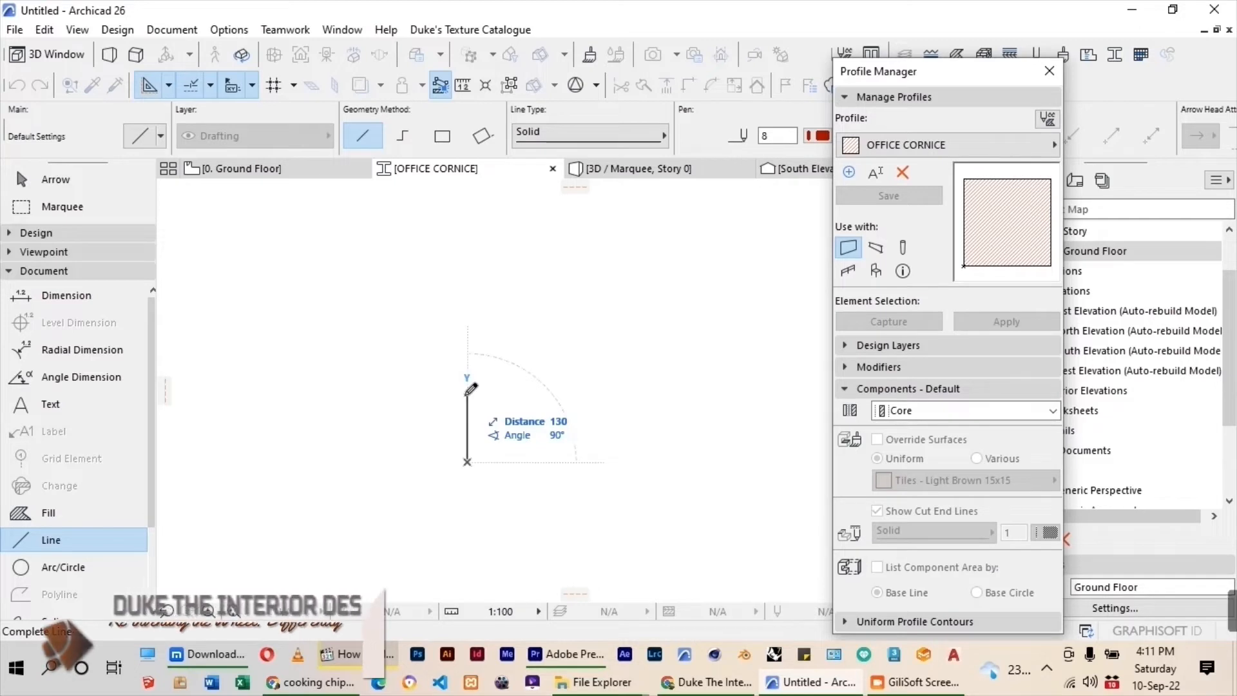
type("10")
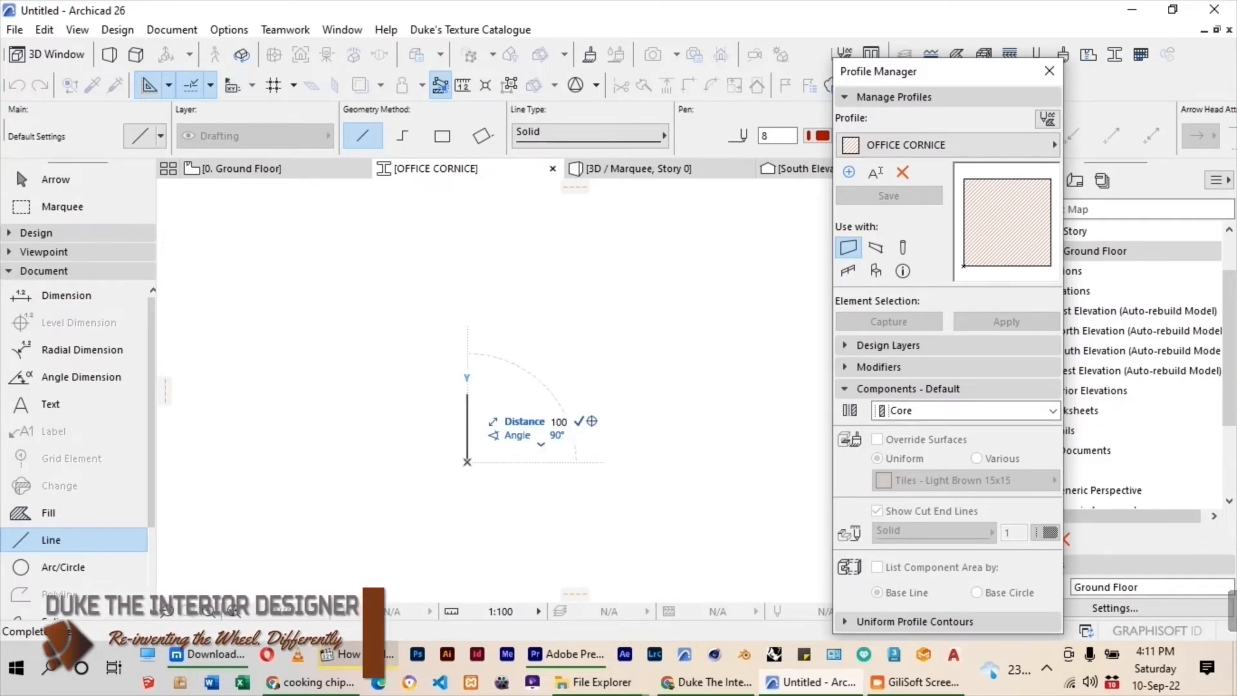
key("Return")
Draw the profile's horizontal top edge from the vertical line's upper end and a short vertical lip down from its outer end.
left_click(468, 409)
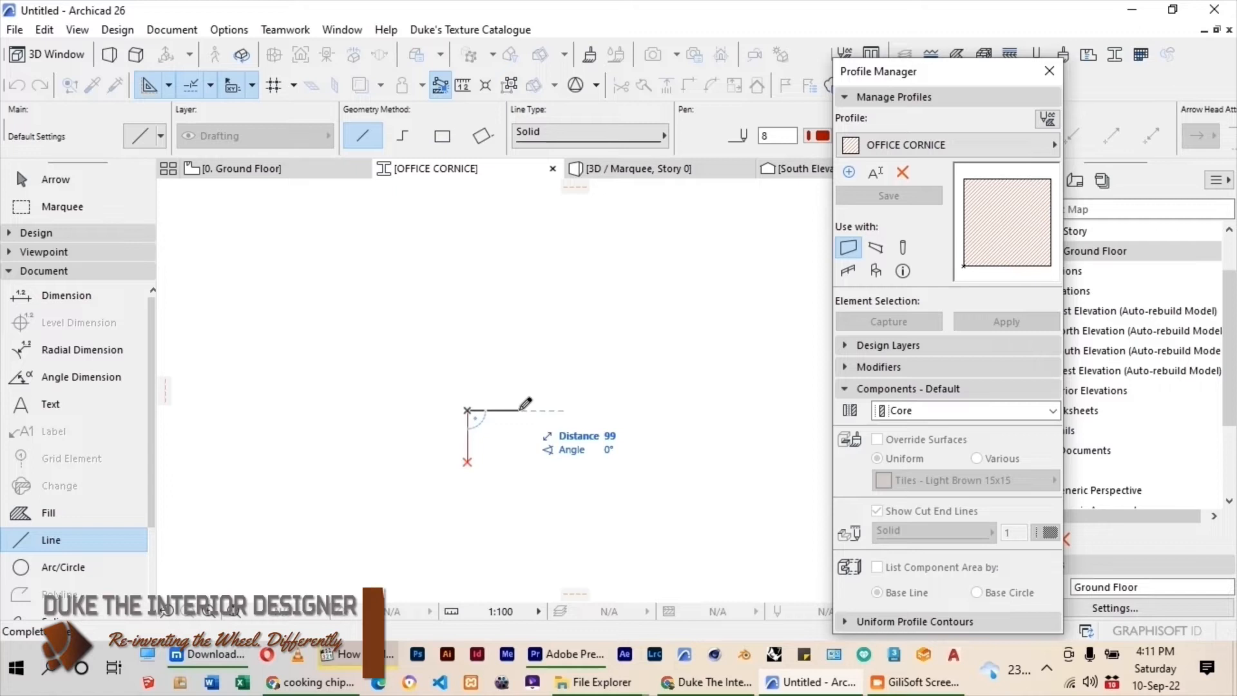
left_click(497, 409)
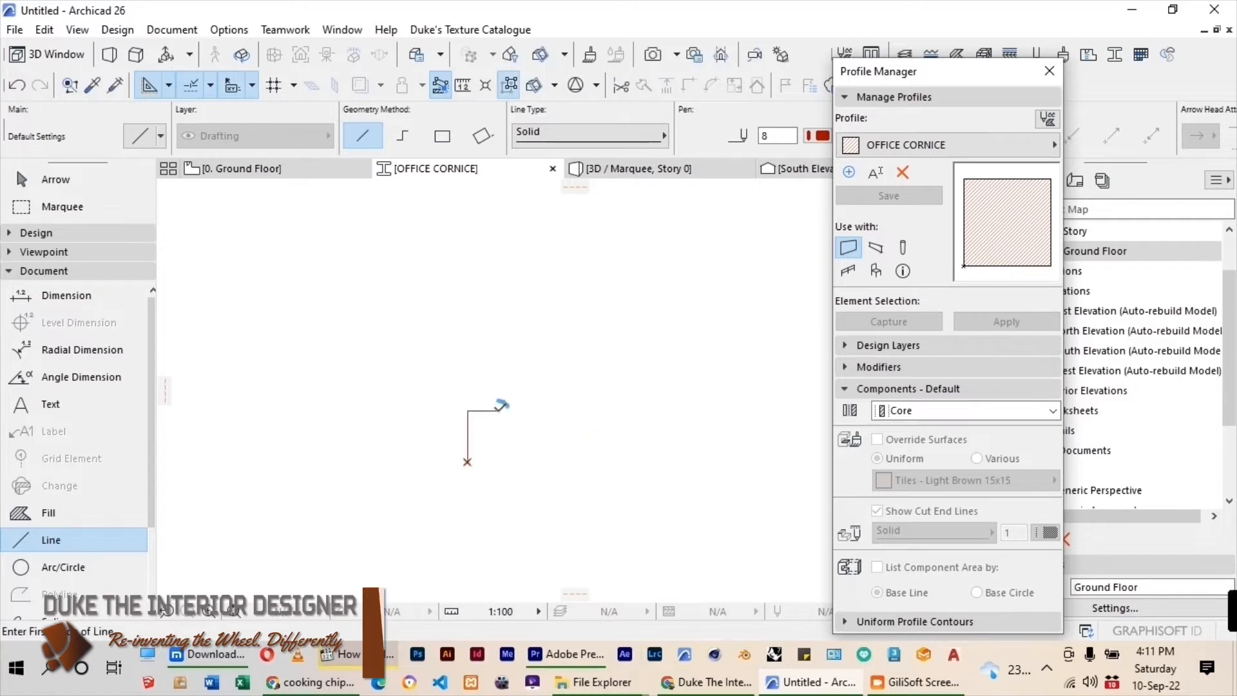
scroll(497, 407, "up", 4)
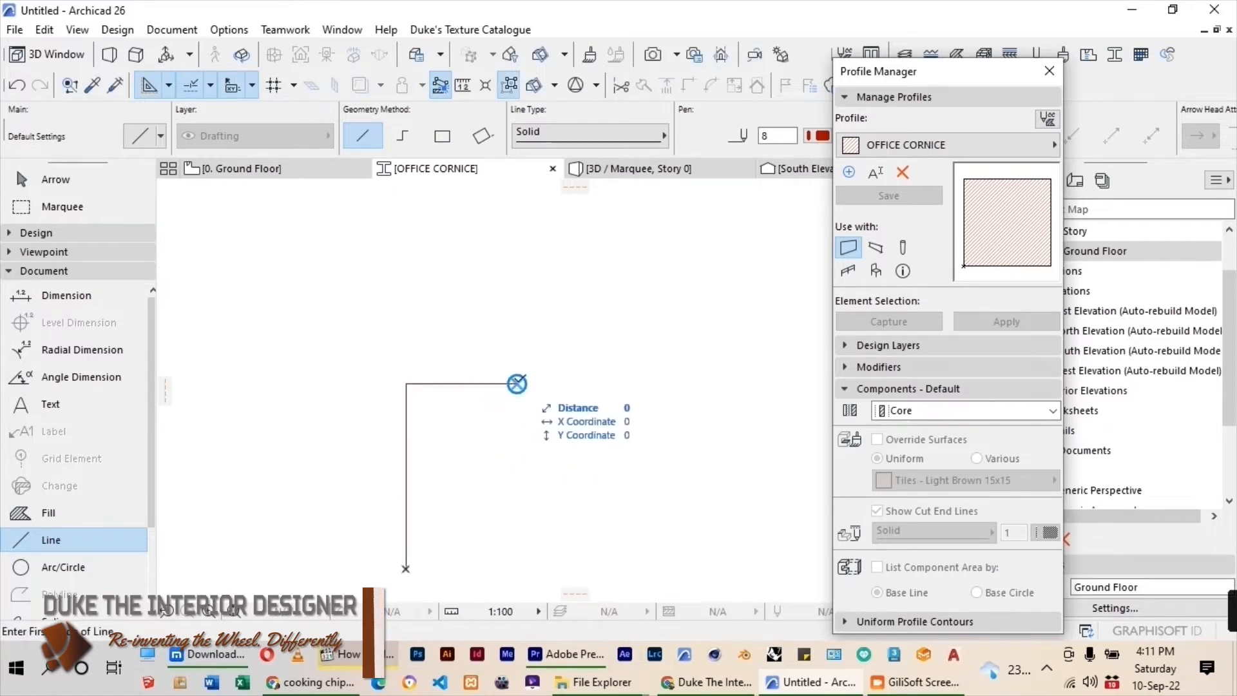
left_click(517, 384)
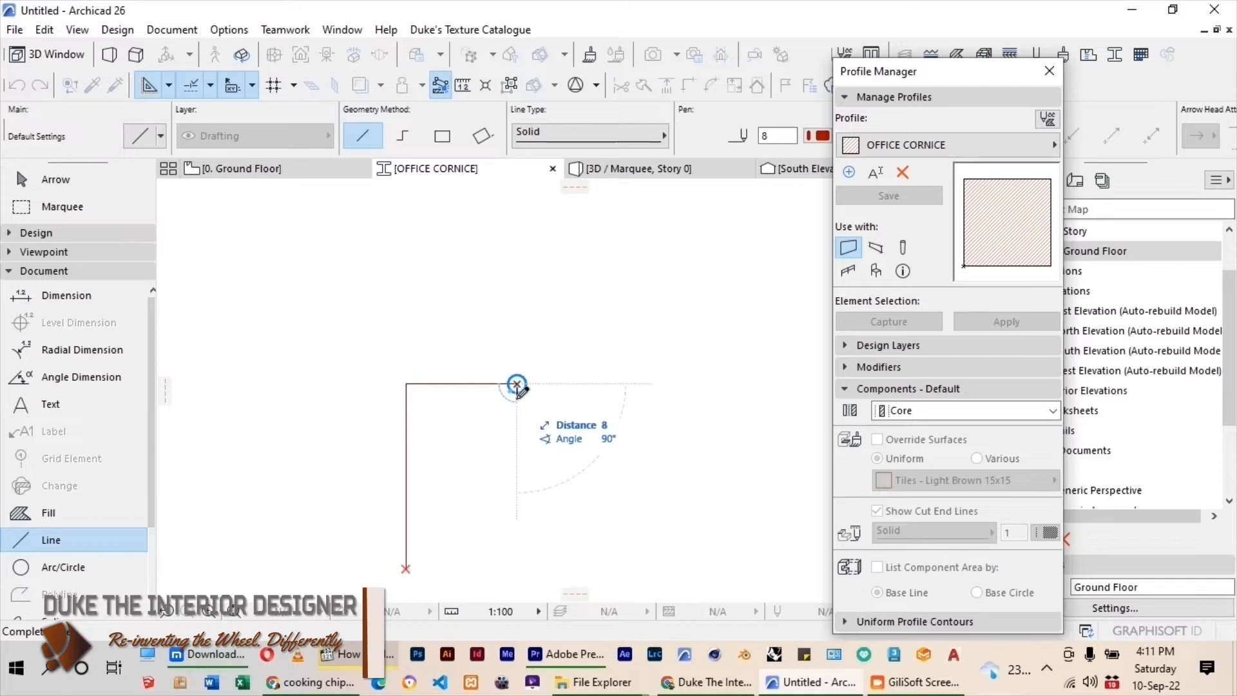
Draw the stepped front edge below the lip as alternating slanted and vertical lines descending towards the base.
left_click(493, 414)
left_click(493, 436)
left_click(459, 466)
left_click(454, 513)
left_click(432, 552)
scroll(416, 565, "up", 3)
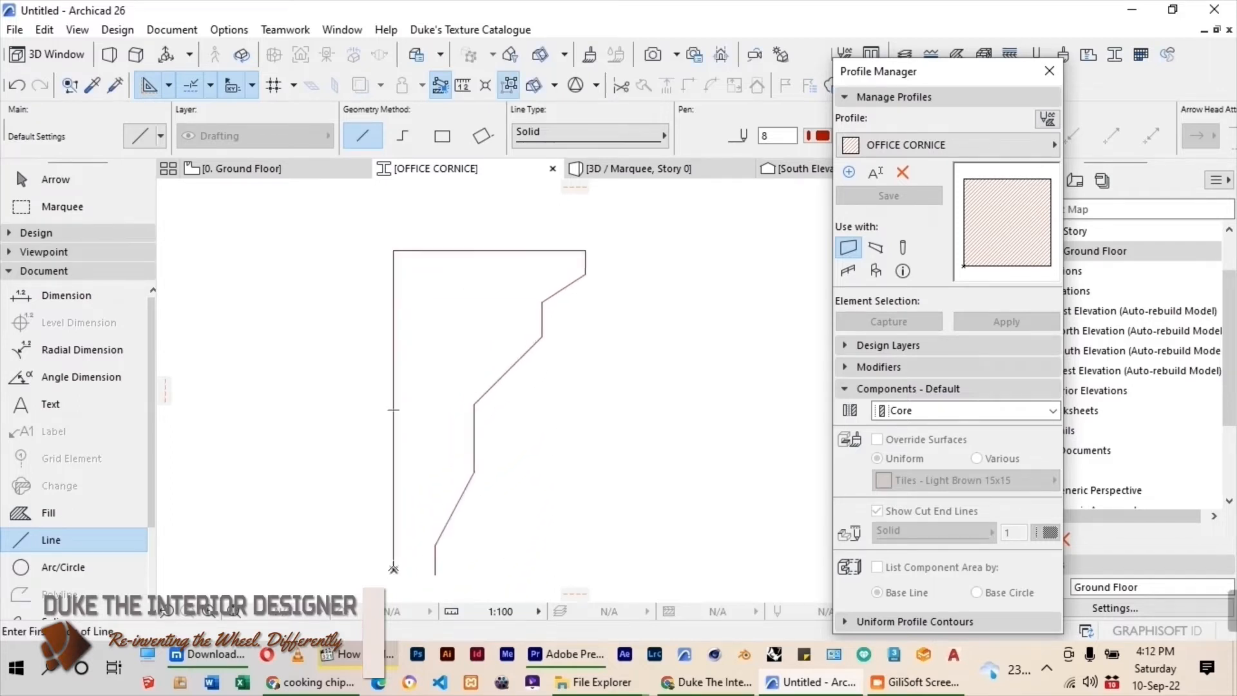
Close the outline's bottom with a horizontal line to the back edge and trim the overhanging end of the front line.
left_click(435, 565)
left_click(393, 567)
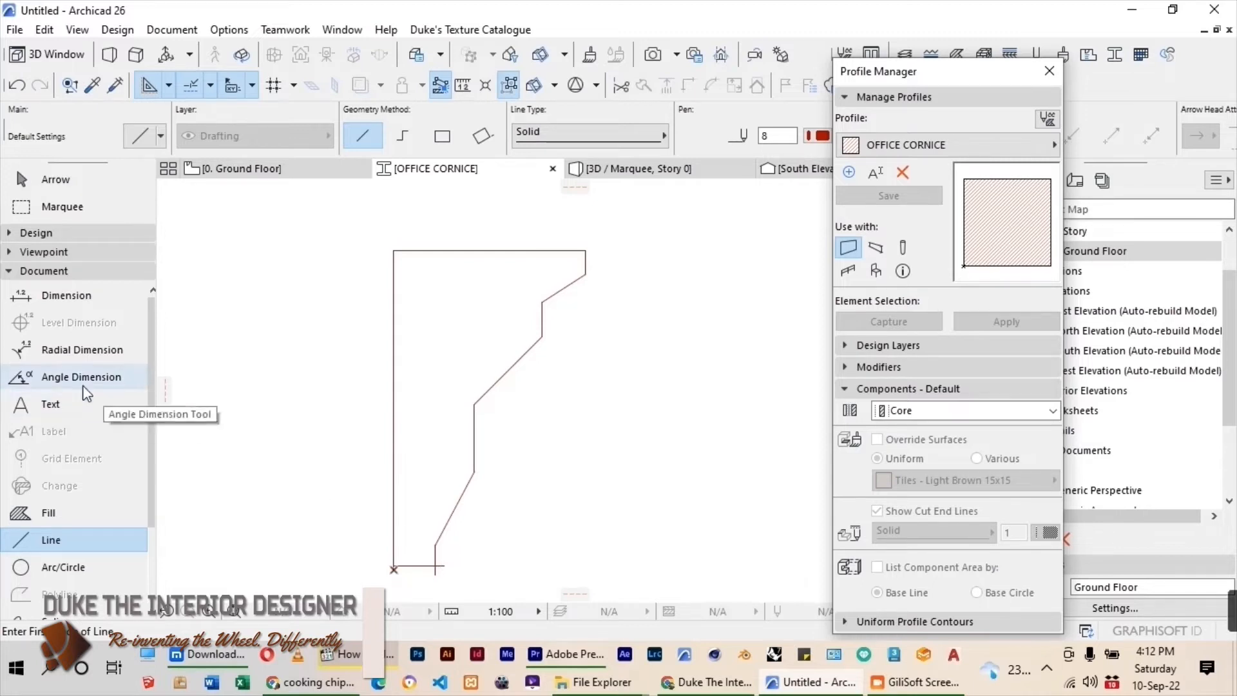
scroll(472, 368, "down", 3)
scroll(444, 450, "up", 7)
left_click(446, 395, "ctrl")
scroll(455, 459, "down", 7)
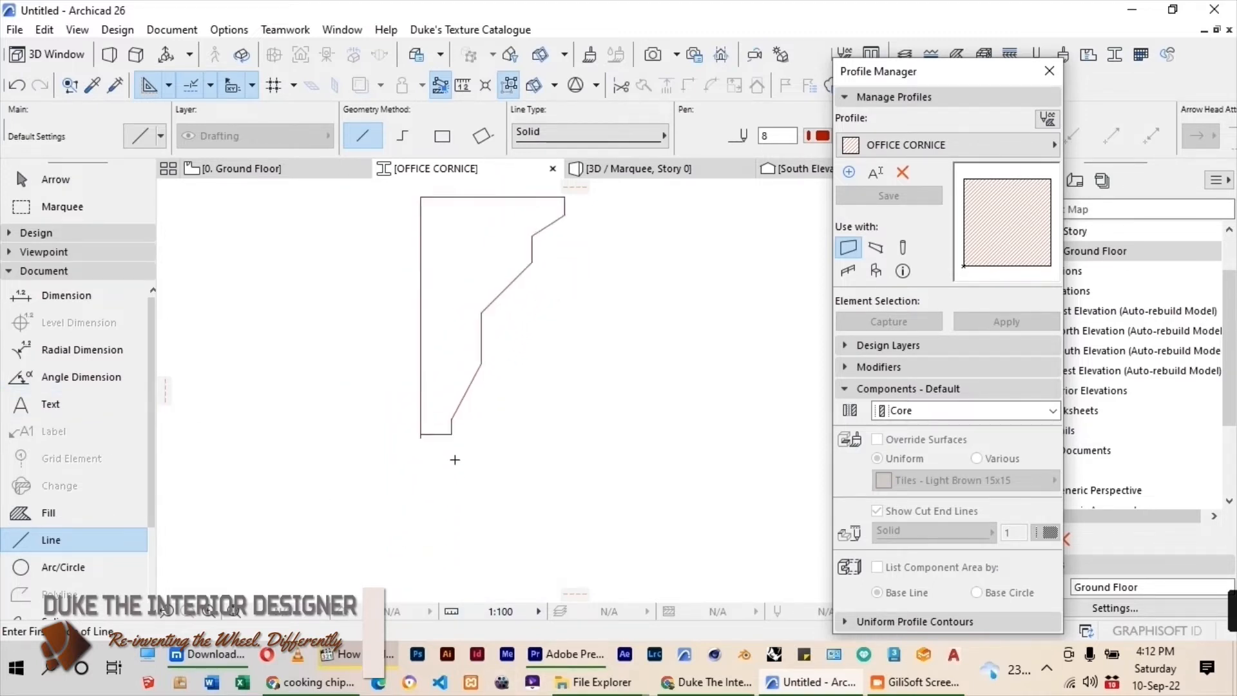
key("Escape")
Curve the middle and lower slanted lines of the front edge into concave arcs.
scroll(519, 469, "up", 2)
scroll(455, 376, "up", 3)
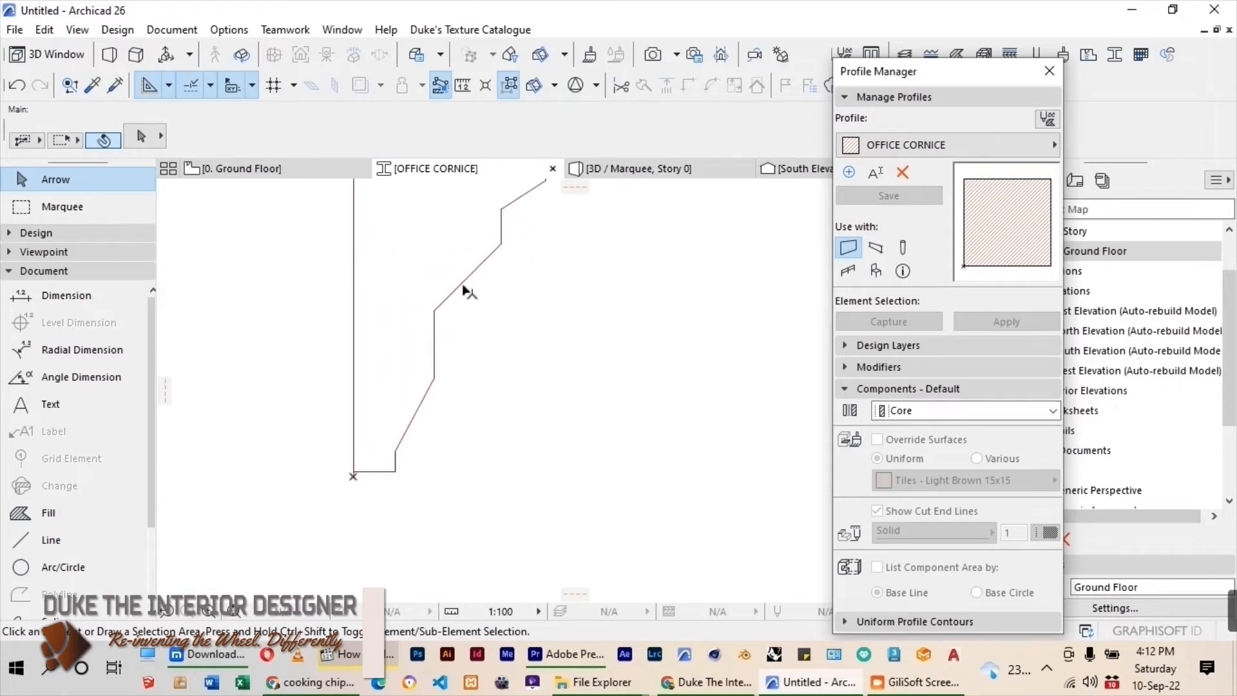
left_click(464, 286)
scroll(443, 385, "down", 2)
left_click(466, 311)
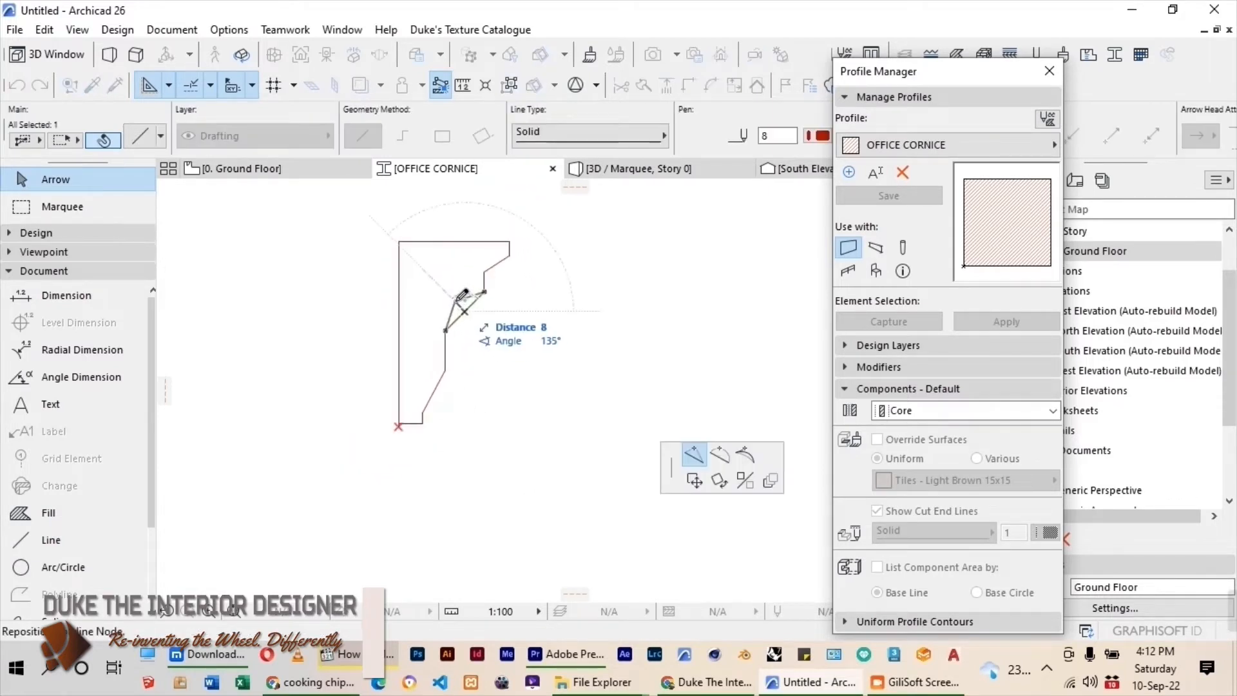
left_click(720, 455)
left_click(455, 306)
left_click(436, 385)
left_click(436, 380)
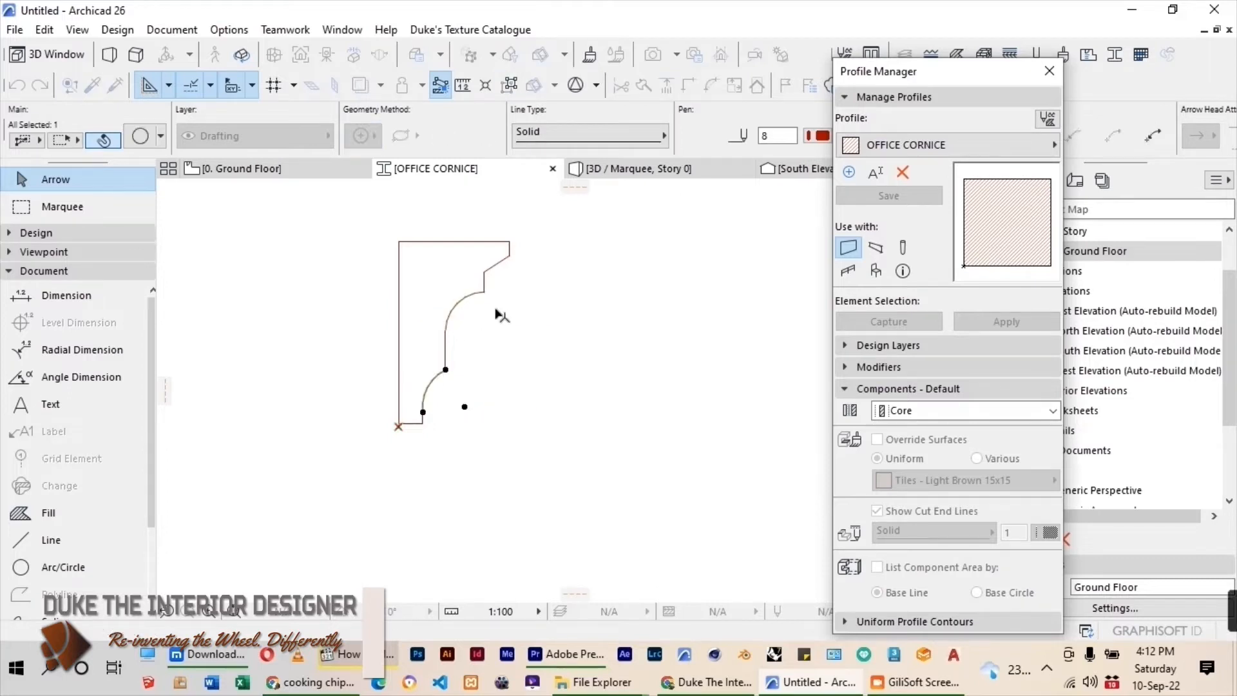
scroll(507, 277, "up", 2)
scroll(504, 369, "down", 2)
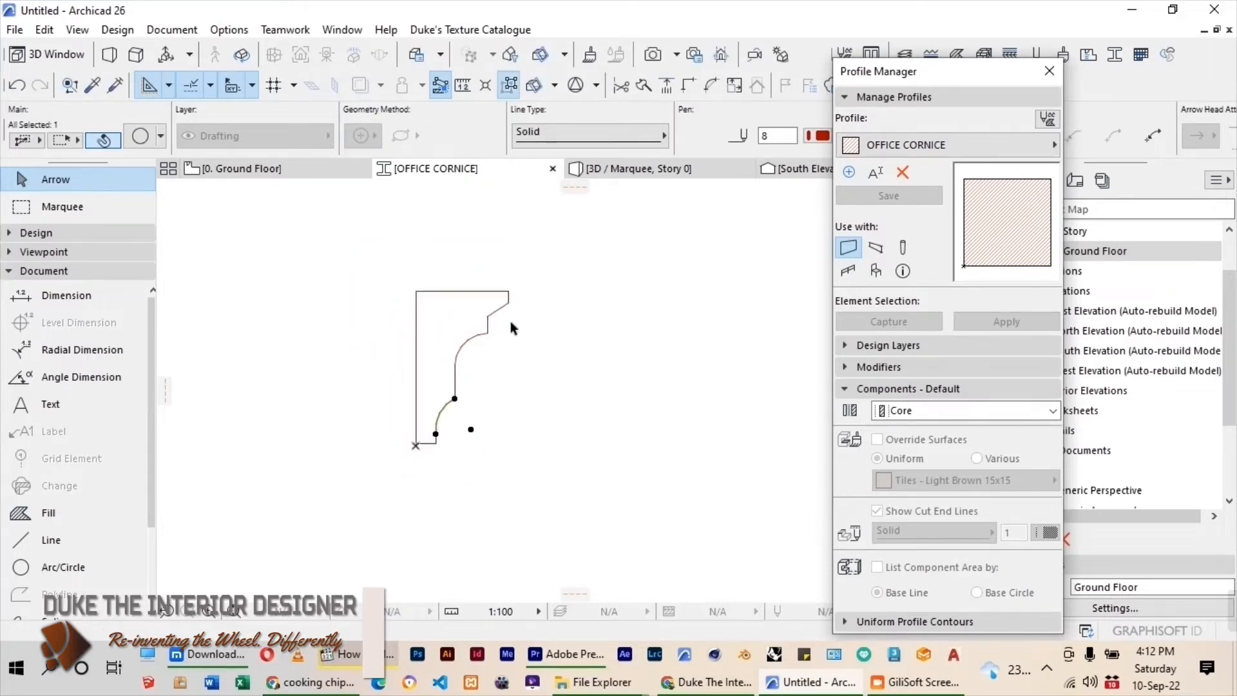
left_click(527, 317)
scroll(514, 239, "down", 3)
Stretch the horizontal top edge of the cornice outline to a length of 80 mm.
scroll(514, 248, "up", 4)
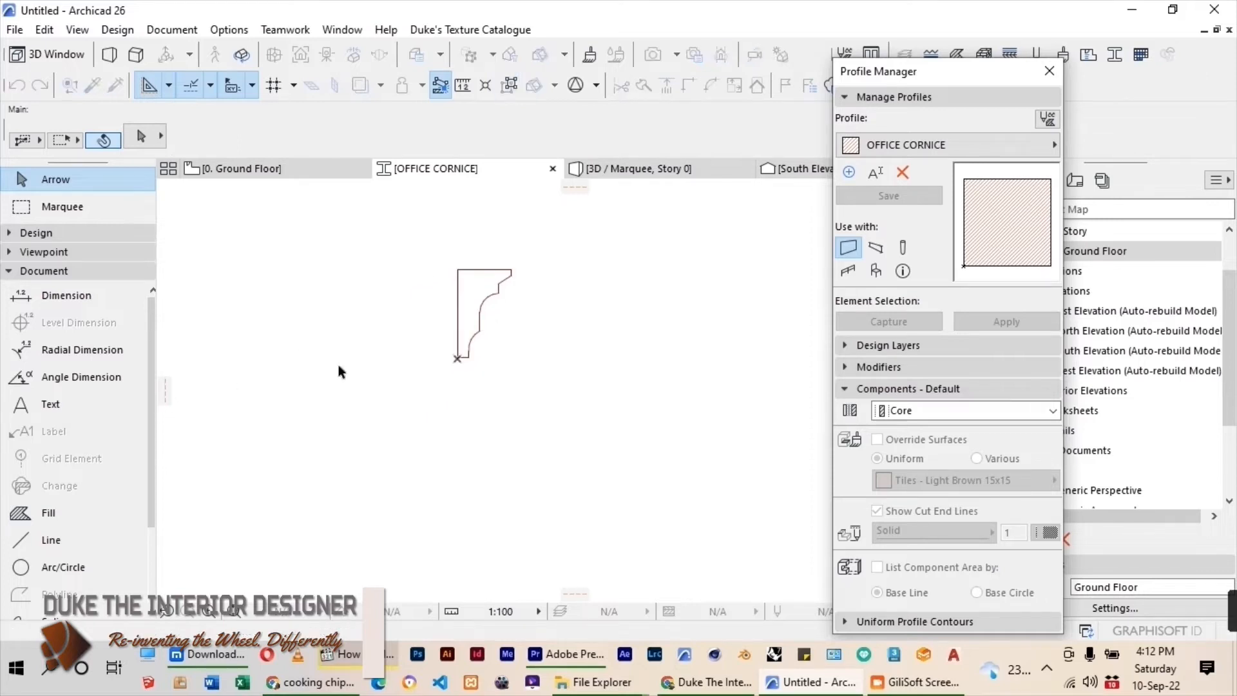
left_click(509, 299)
left_click(510, 299)
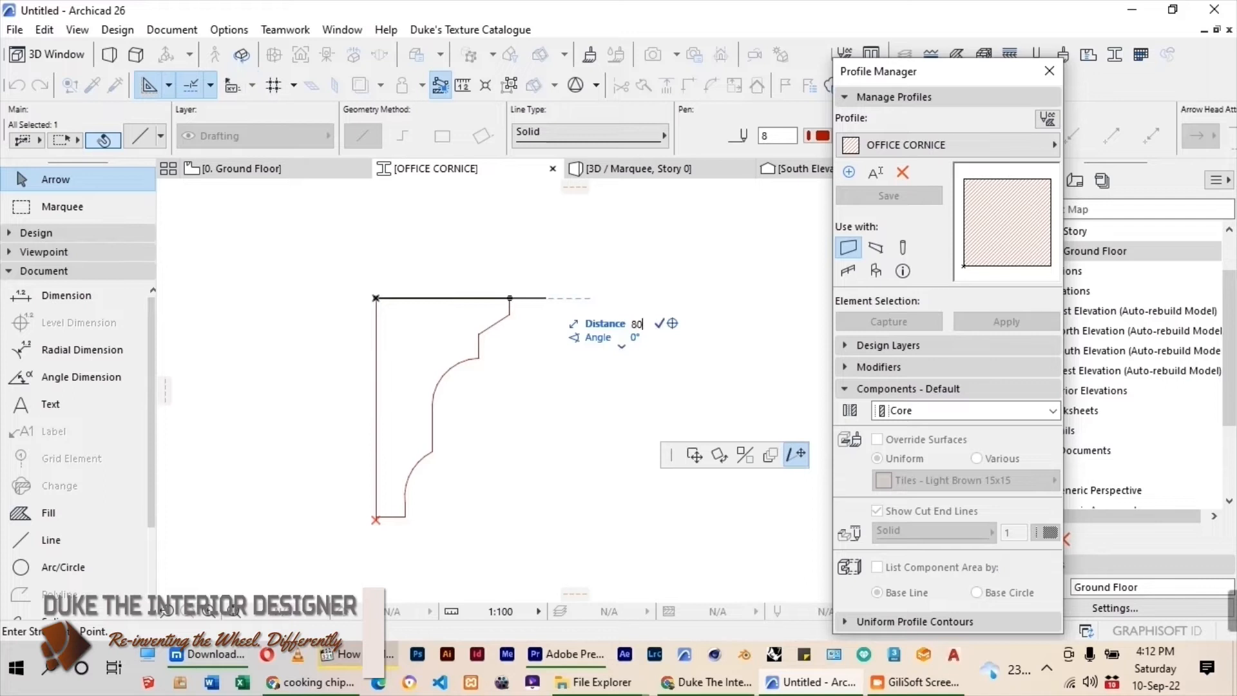
key("Return")
left_click(533, 323)
Move the short vertical lip and the upper slanted line horizontally outward by 20 mm.
left_click_drag(518, 308, 501, 323)
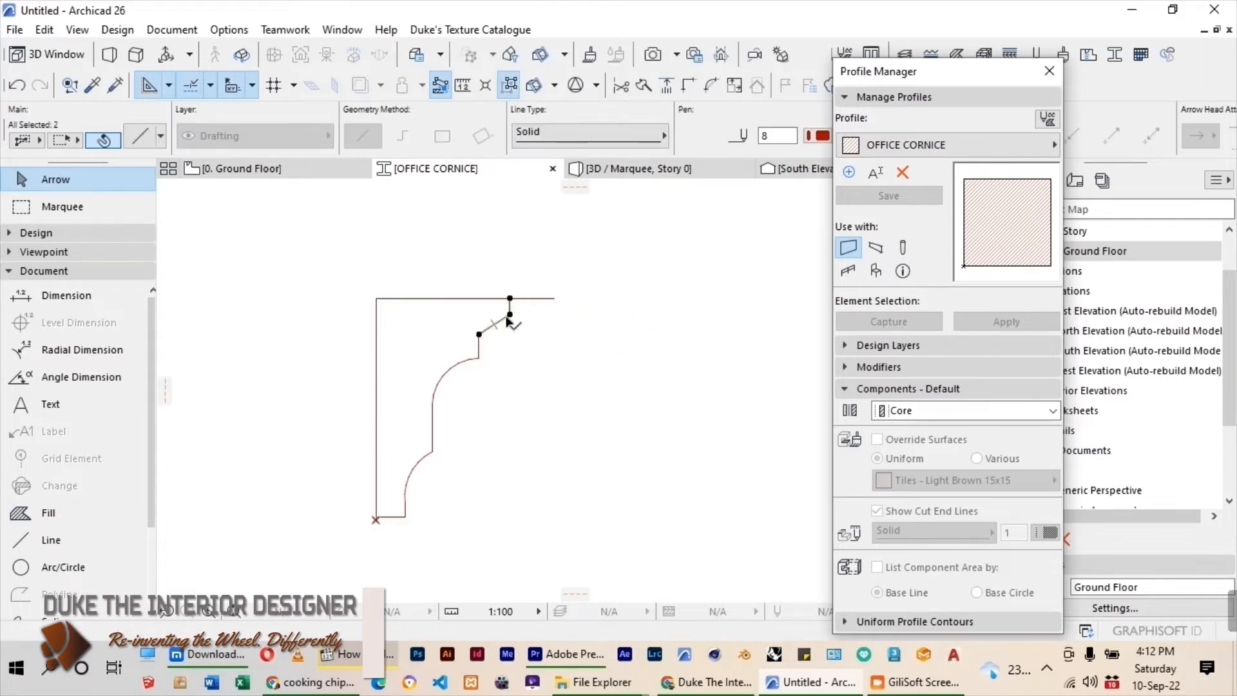
key("ctrl+d")
type("2")
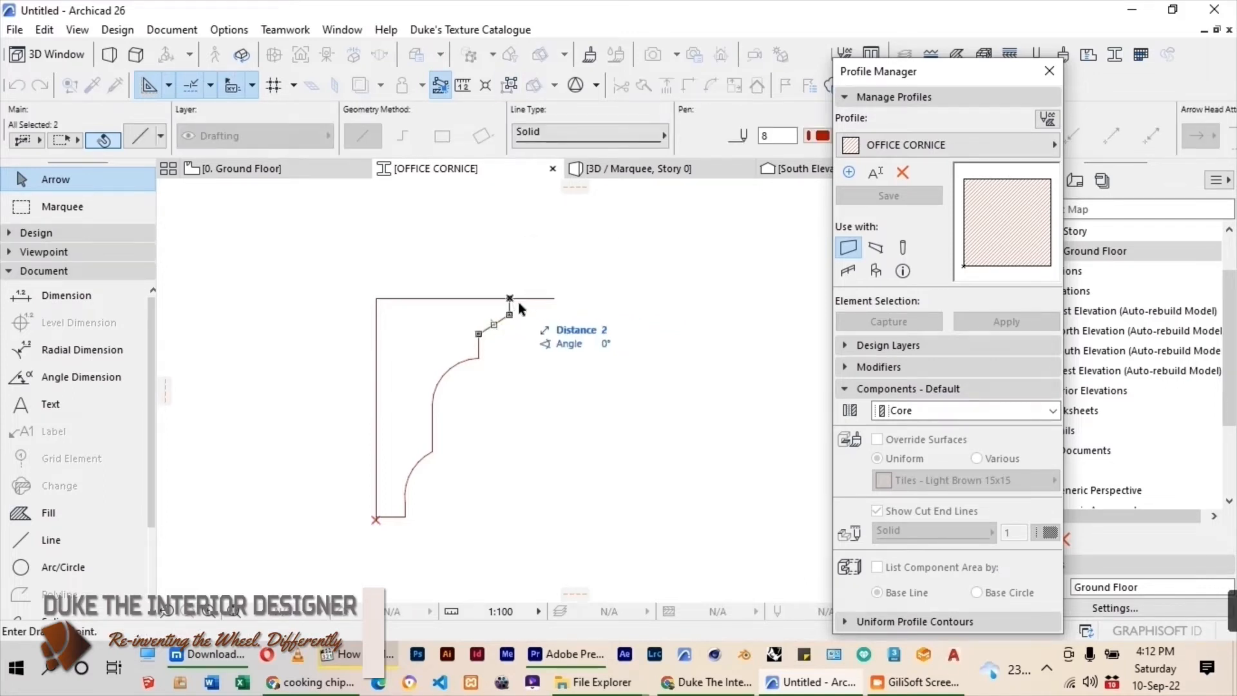
type("0")
key("Return")
left_click(533, 334)
Draw a line connecting the top of the upper step to the moved lip's lower end, and delete the leftover slanted line.
left_click(25, 538)
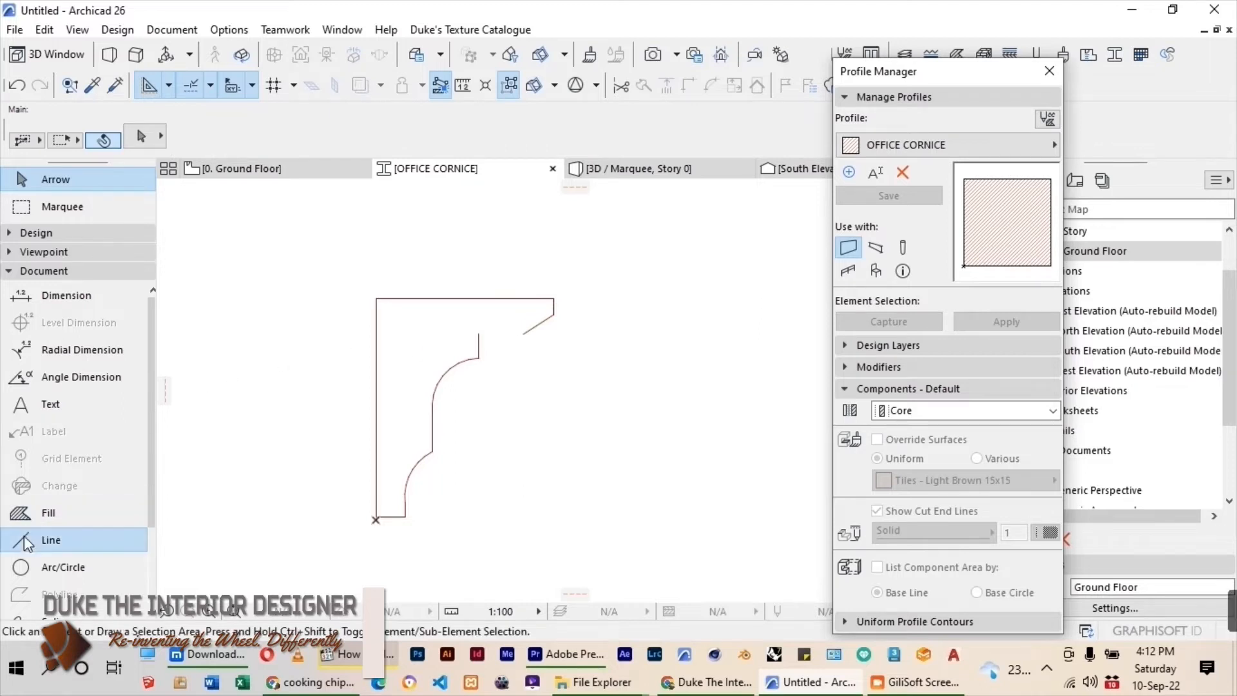
left_click(554, 314)
left_click(55, 179)
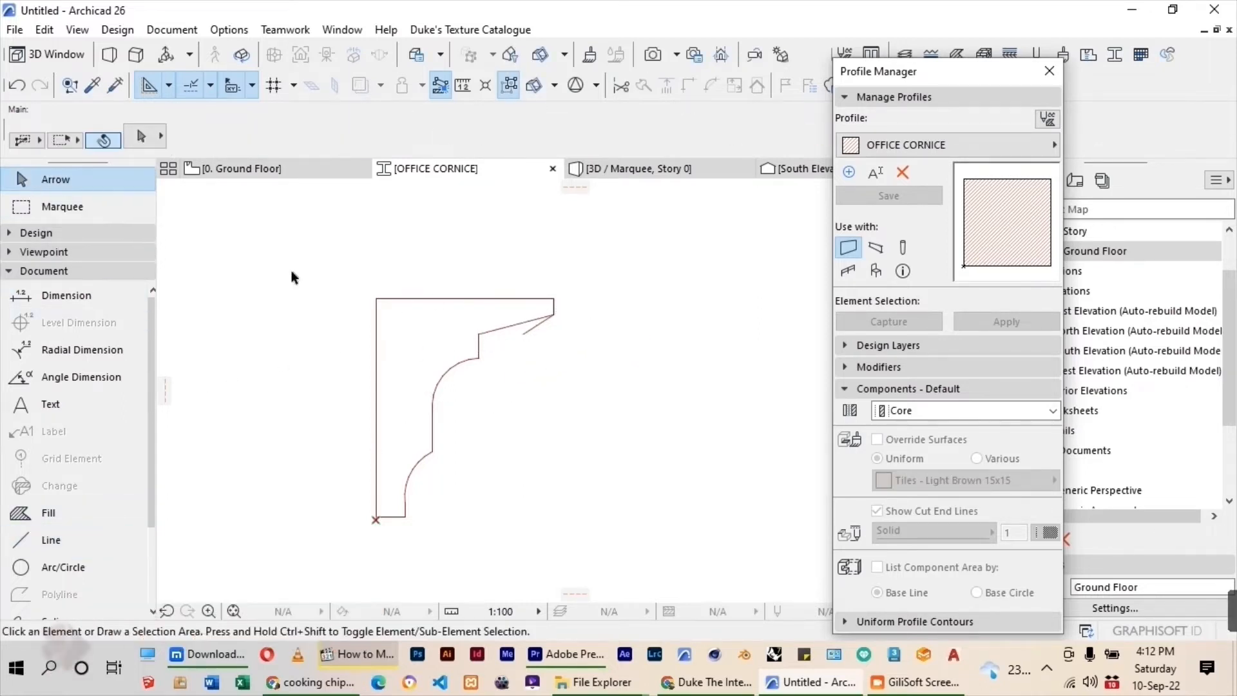
left_click(529, 332)
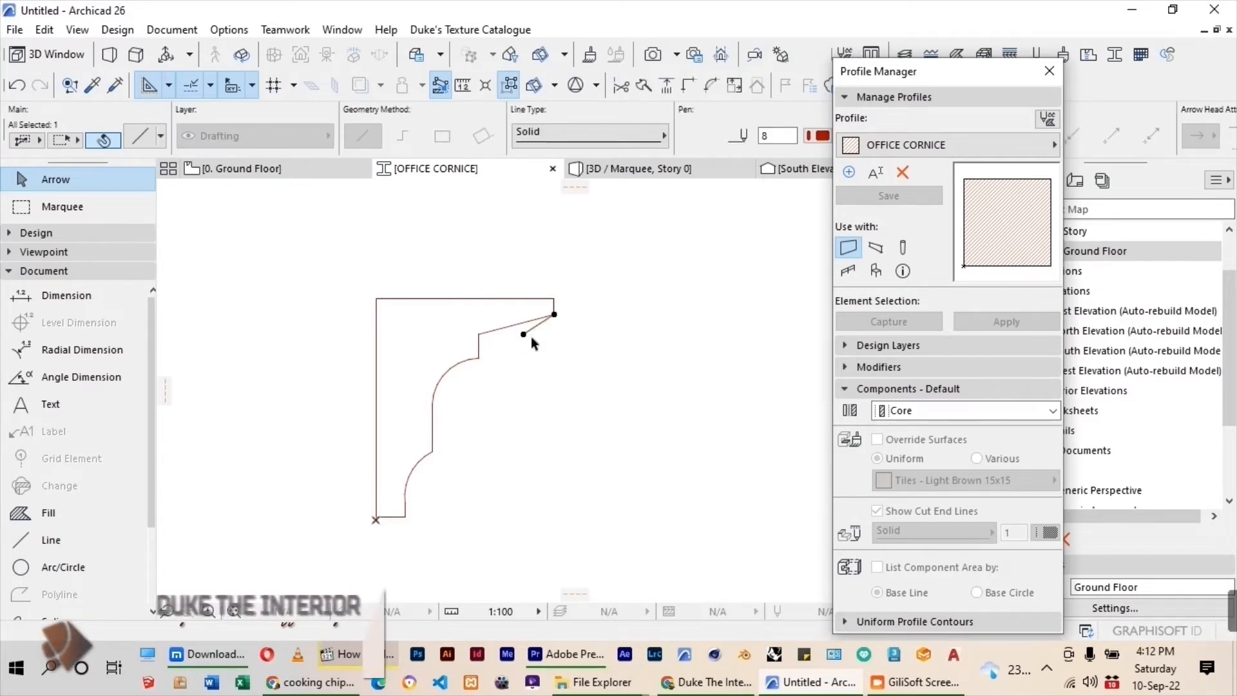
key("Delete")
Fill the closed cornice outline with the Fill tool's Magic Wand.
scroll(505, 328, "down", 2)
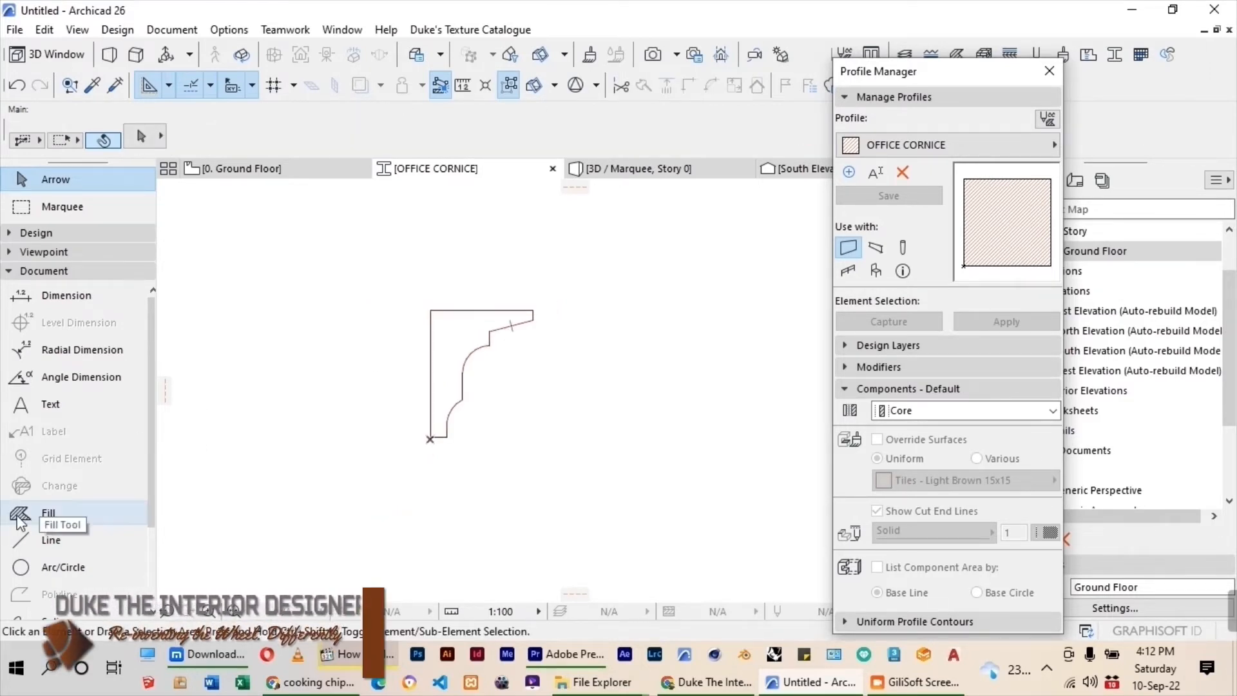
left_click(27, 519)
scroll(486, 338, "up", 2)
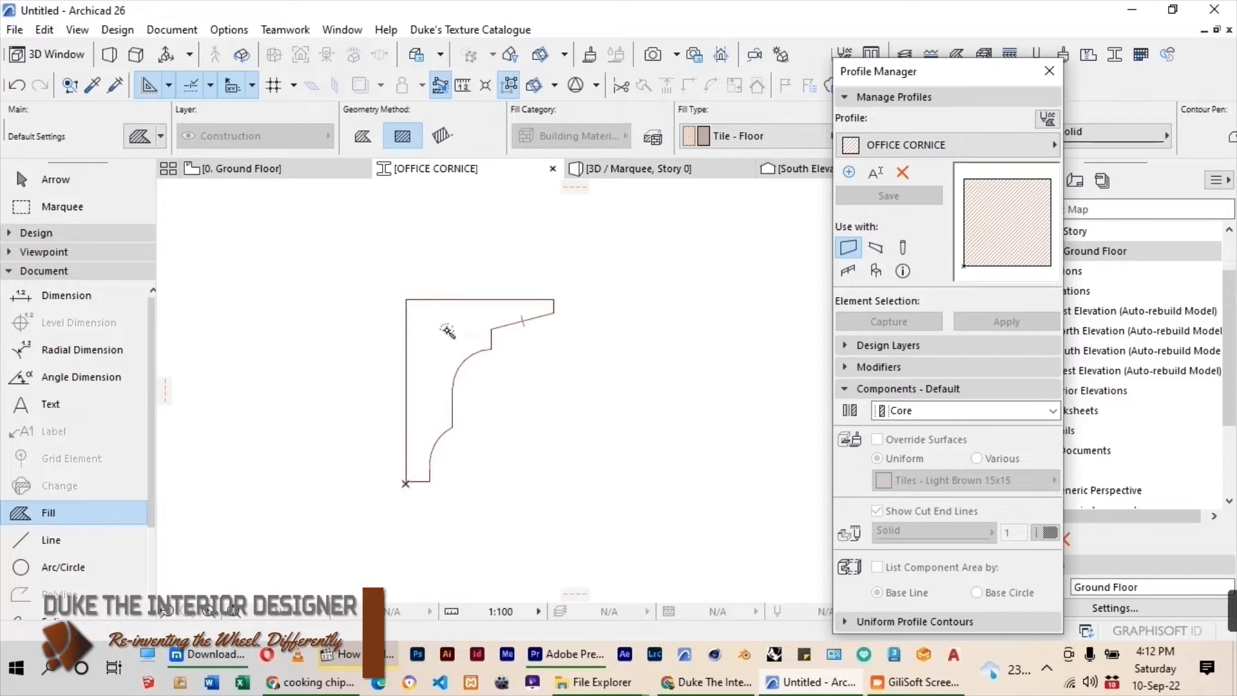
left_click(447, 331)
scroll(444, 332, "down", 2)
Override the cornice fill's surface with a uniform Paint - Glossy White.
left_click(40, 179)
left_click(441, 337)
scroll(476, 287, "down", 2)
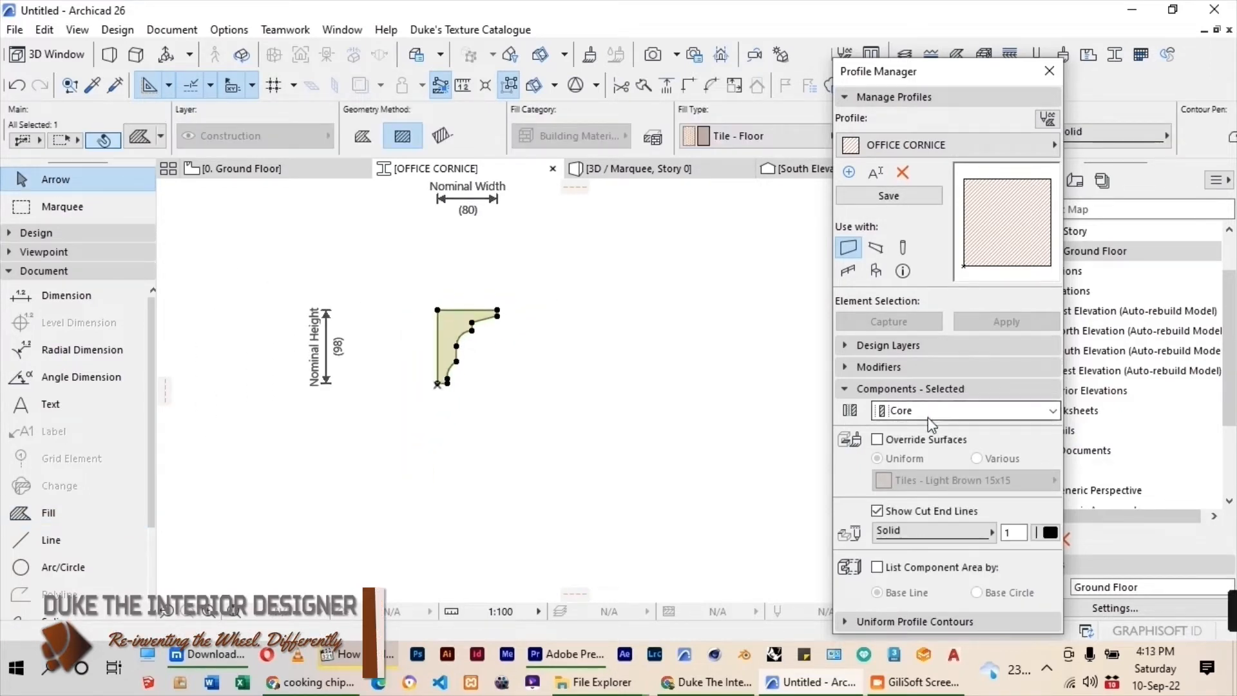
left_click(878, 440)
left_click(947, 480)
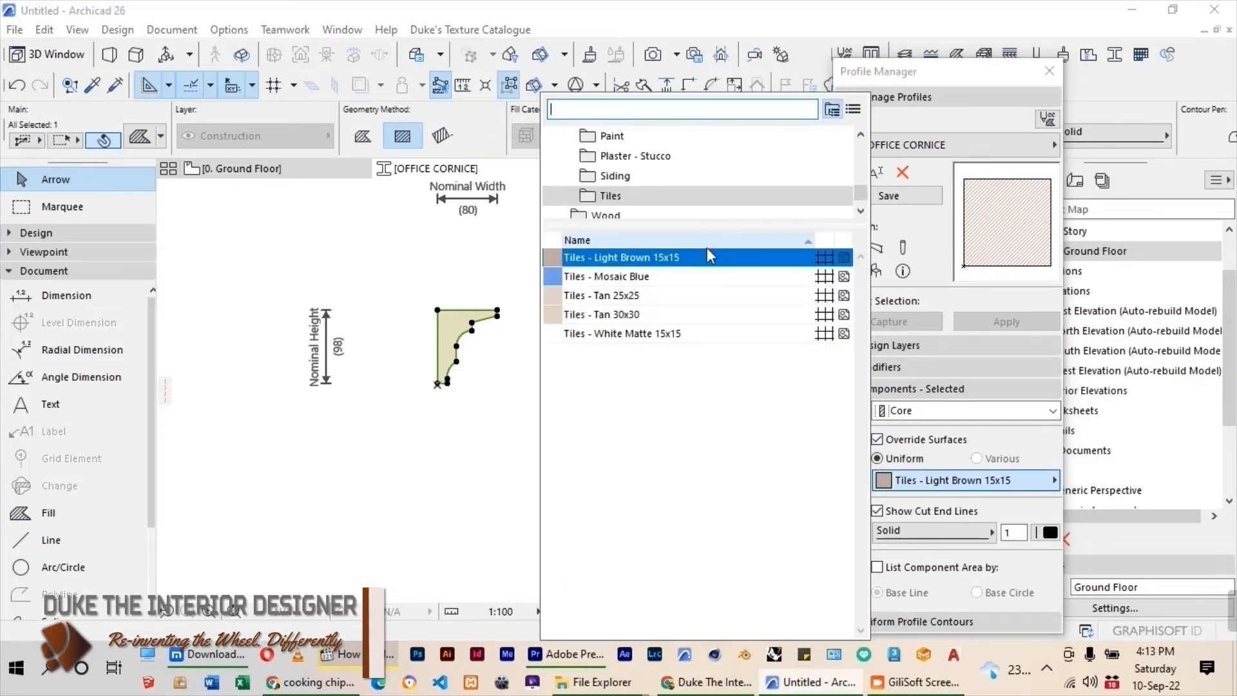
scroll(654, 188, "down", 1)
scroll(656, 189, "up", 3)
left_click(635, 175)
left_click(638, 407)
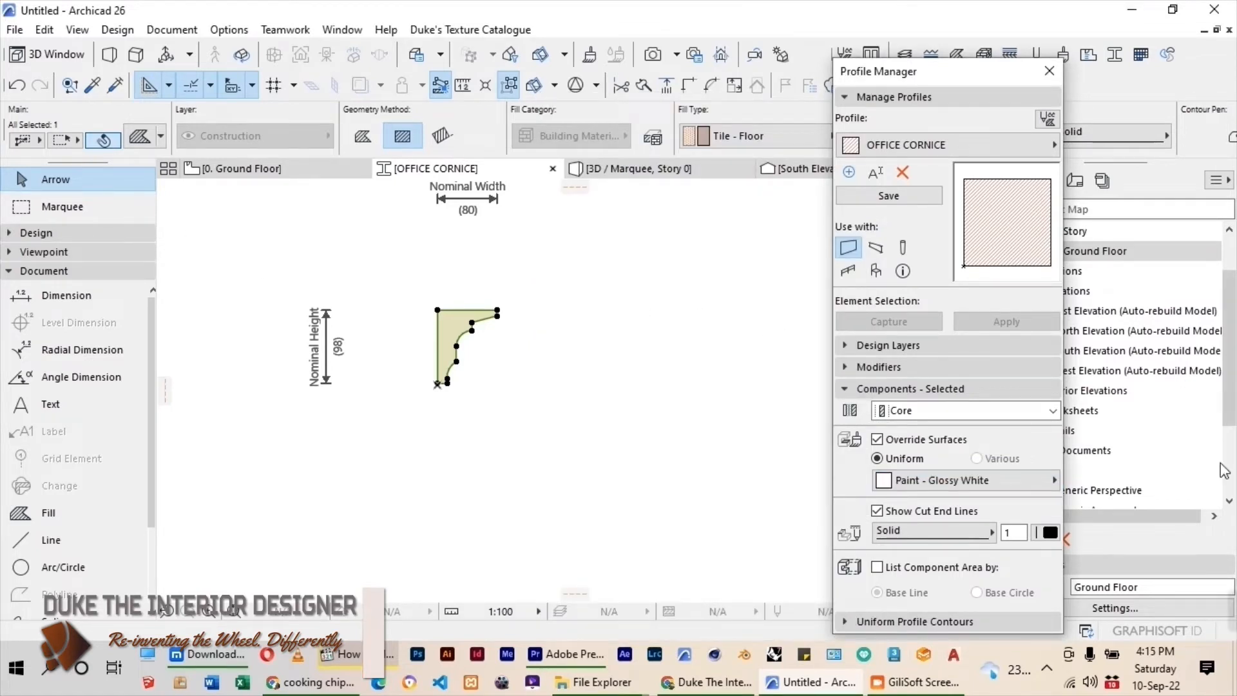
Save the OFFICE CORNICE profile for use with beams only and close the Profile Manager.
left_click(888, 195)
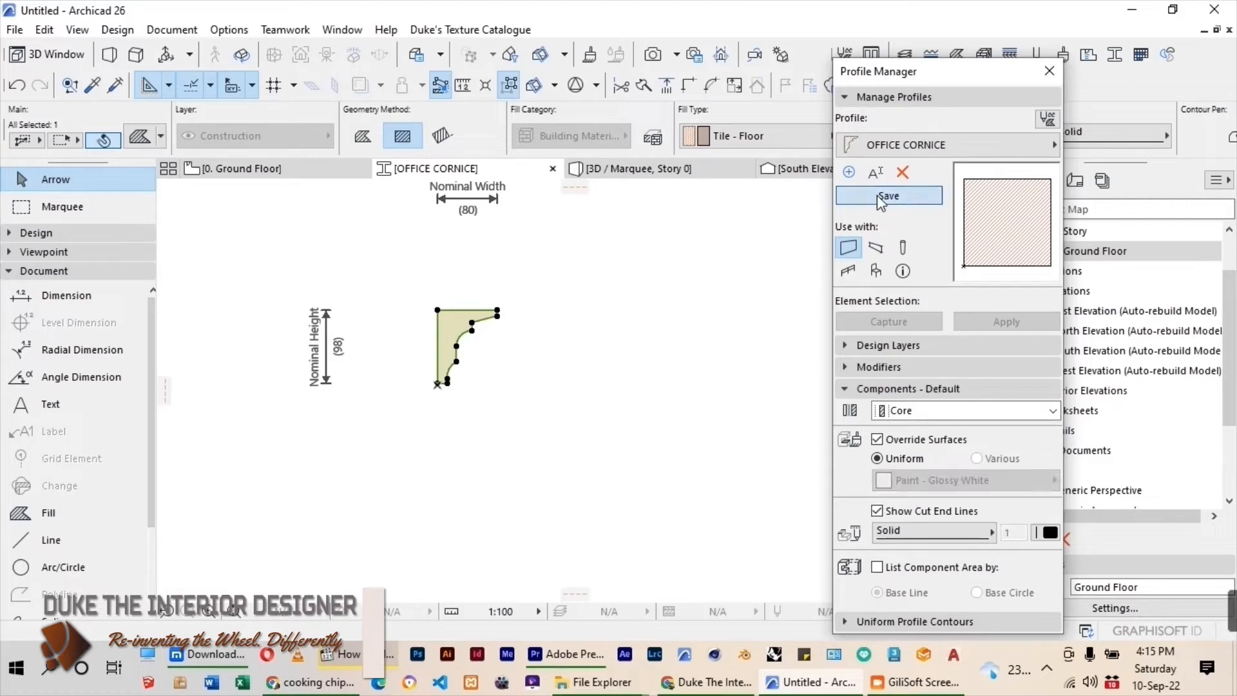
left_click(880, 250)
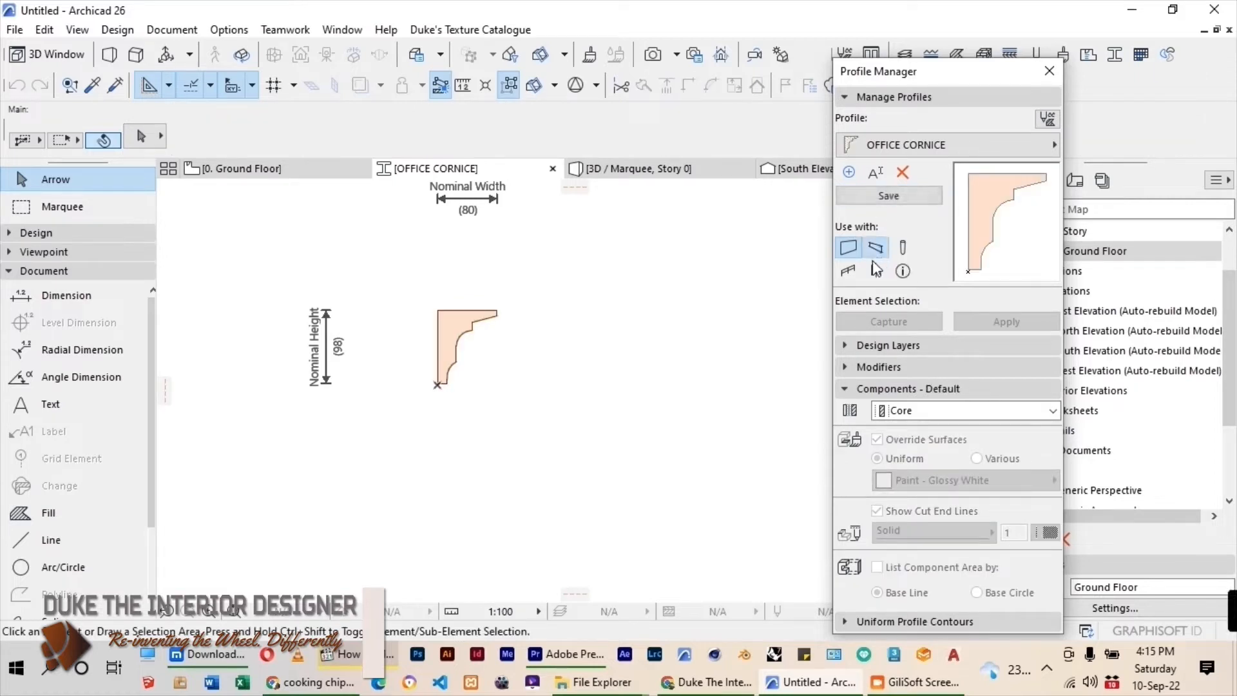
left_click(888, 196)
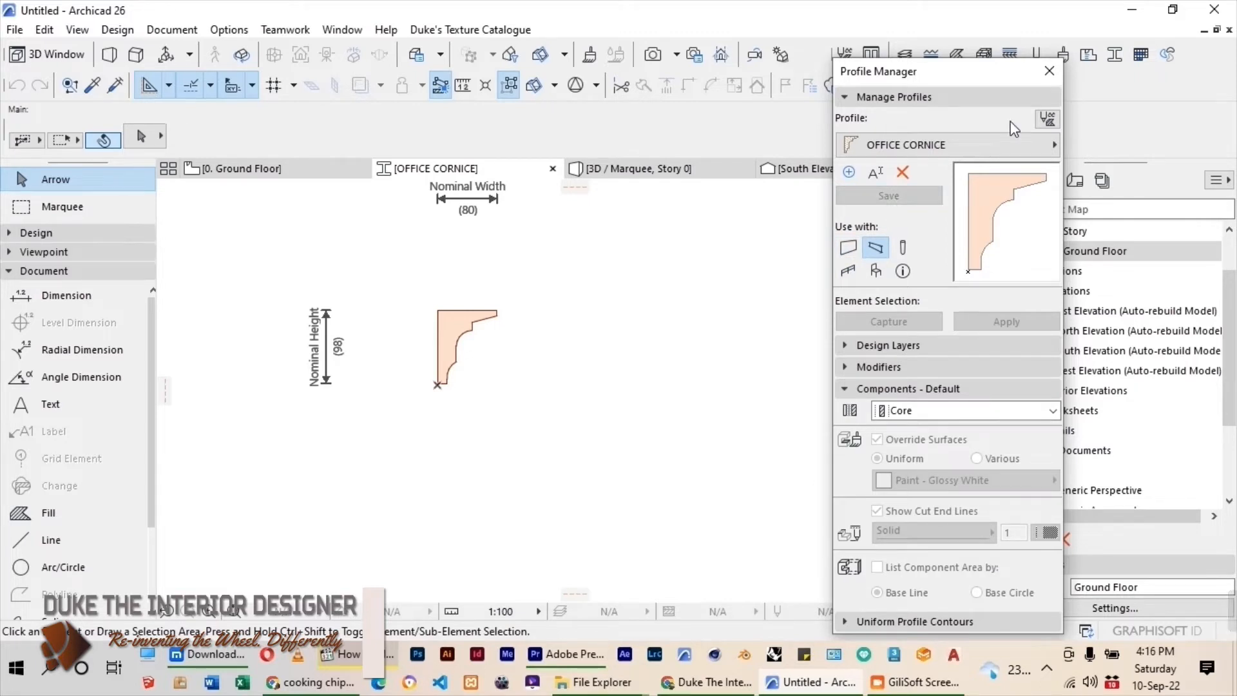
left_click(1049, 71)
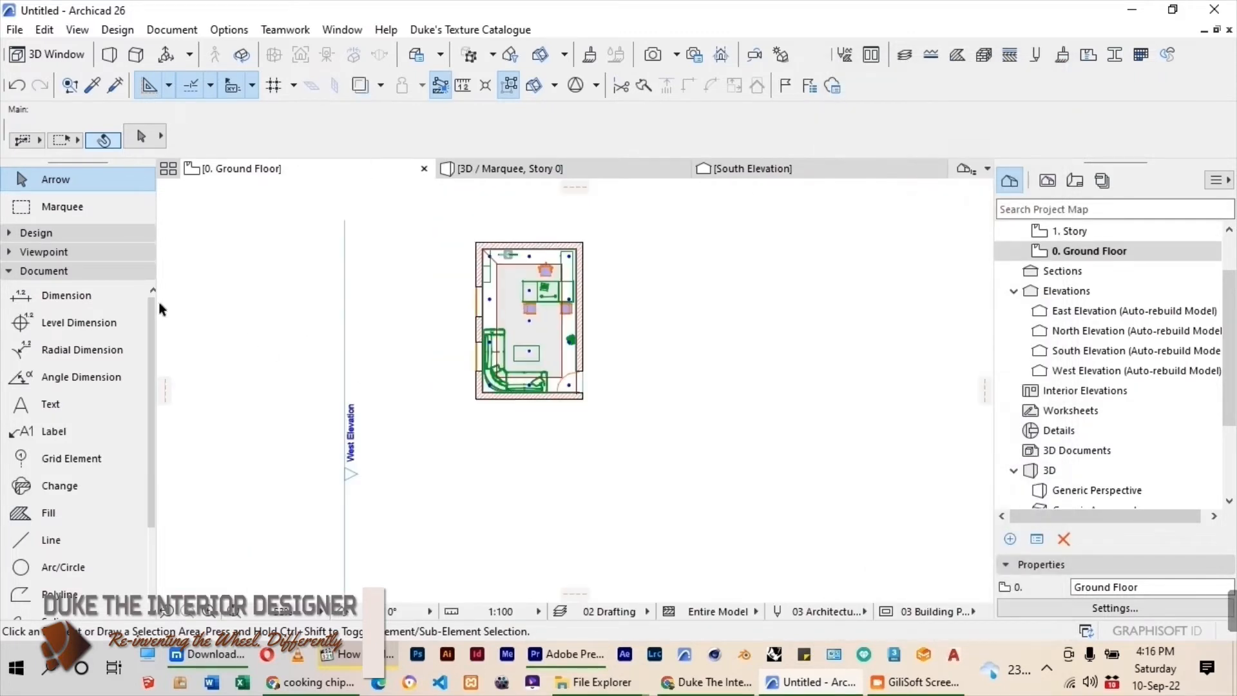
Set the Beam tool to use the OFFICE CORNICE profile from the CORNICES folder.
left_click(26, 235)
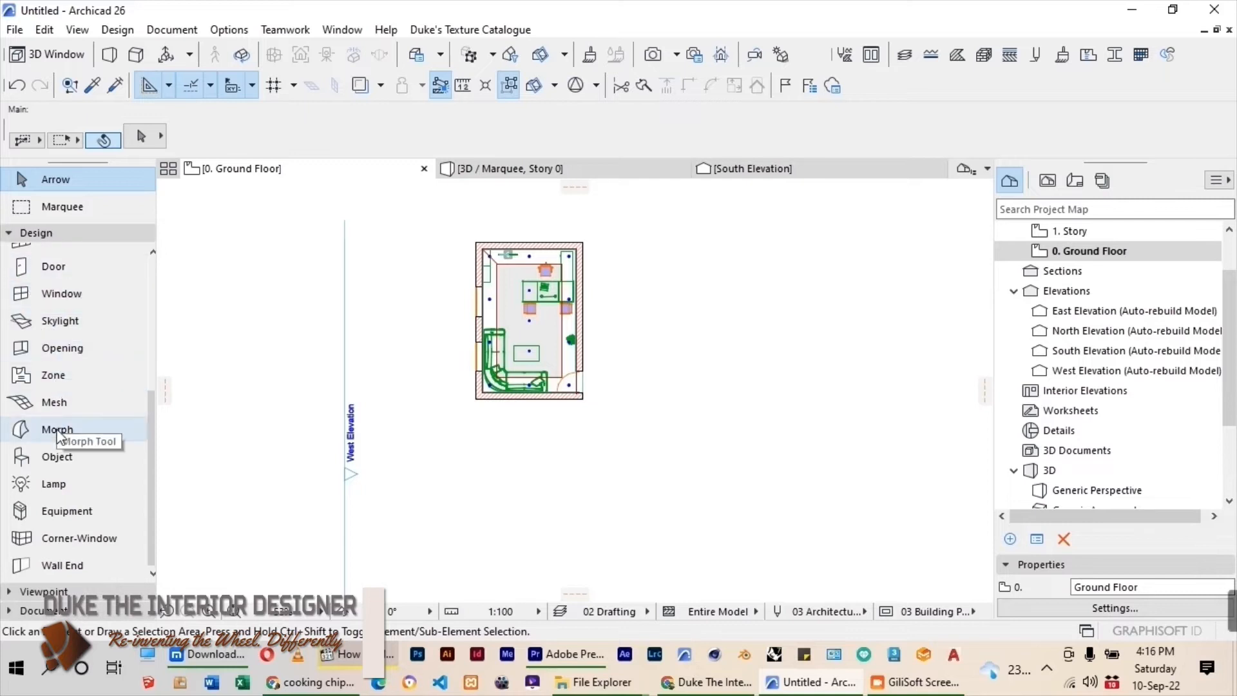
scroll(61, 438, "up", 5)
left_click(129, 310)
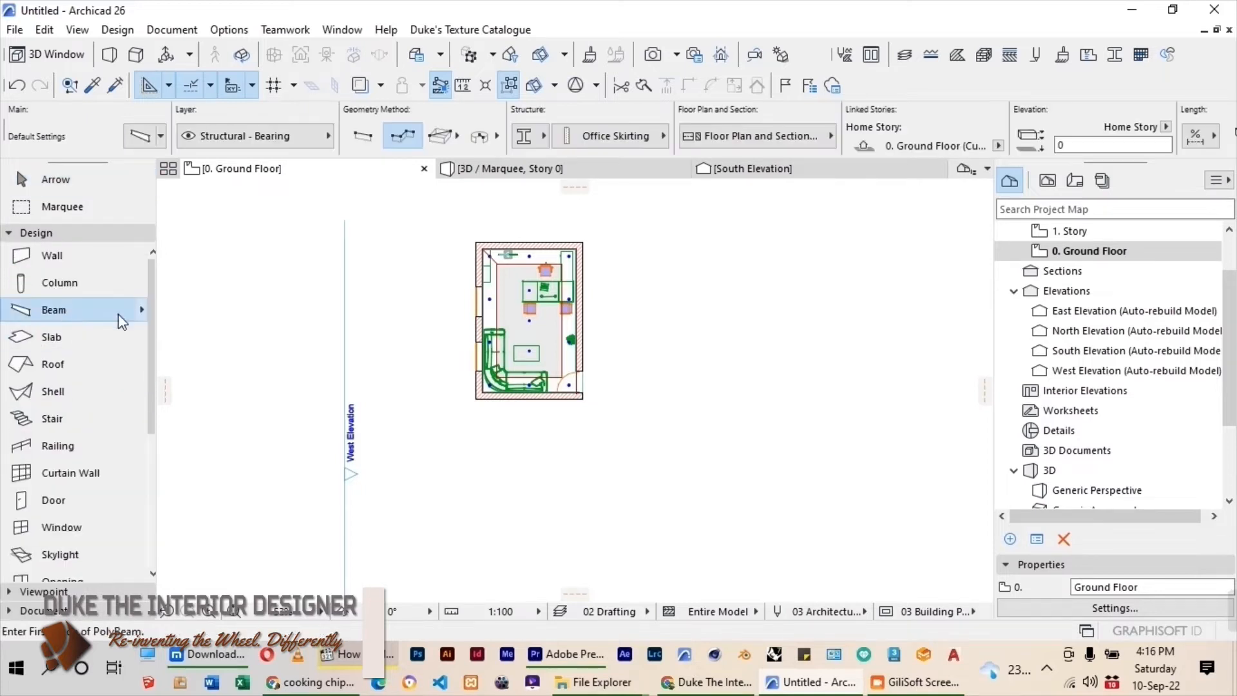
left_click(545, 137)
mouse_move(646, 194)
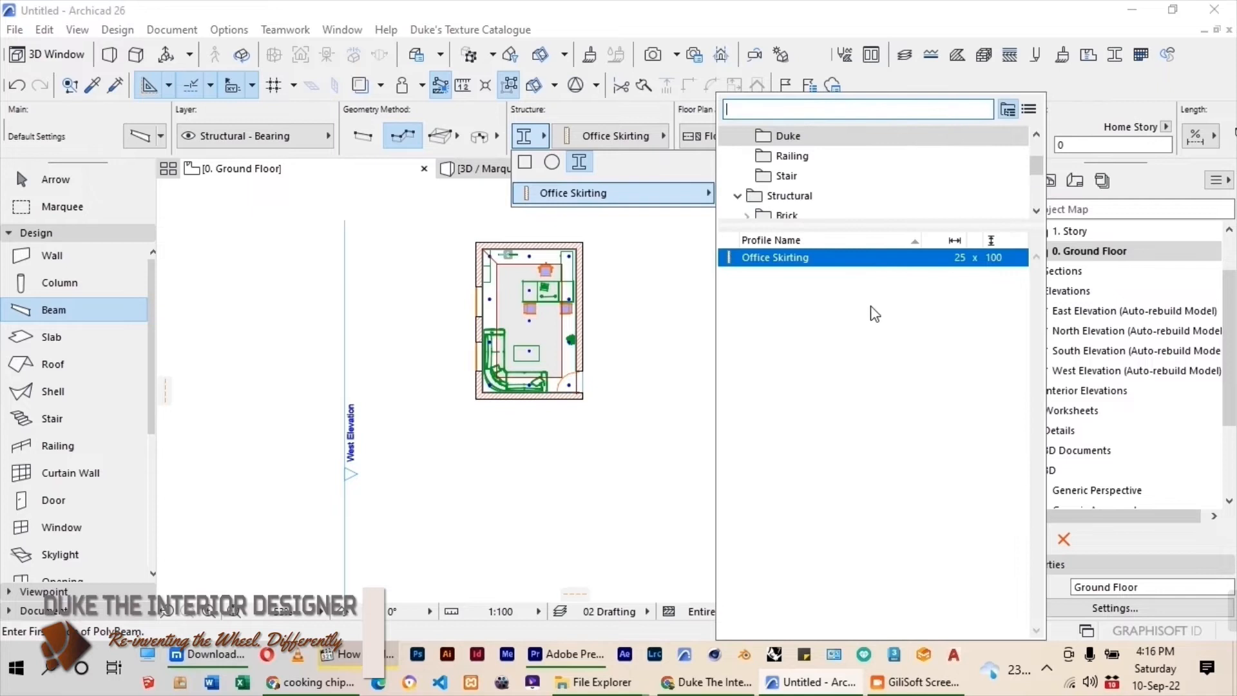
scroll(822, 171, "down", 2)
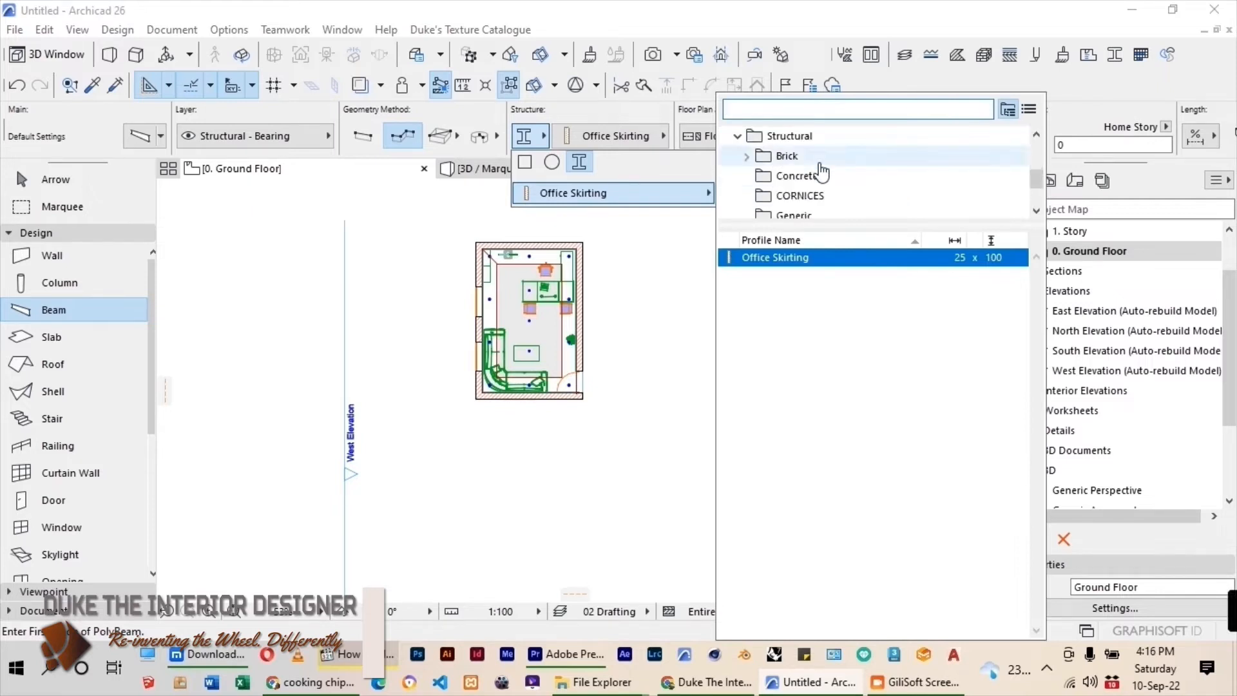
left_click(797, 205)
left_click(791, 258)
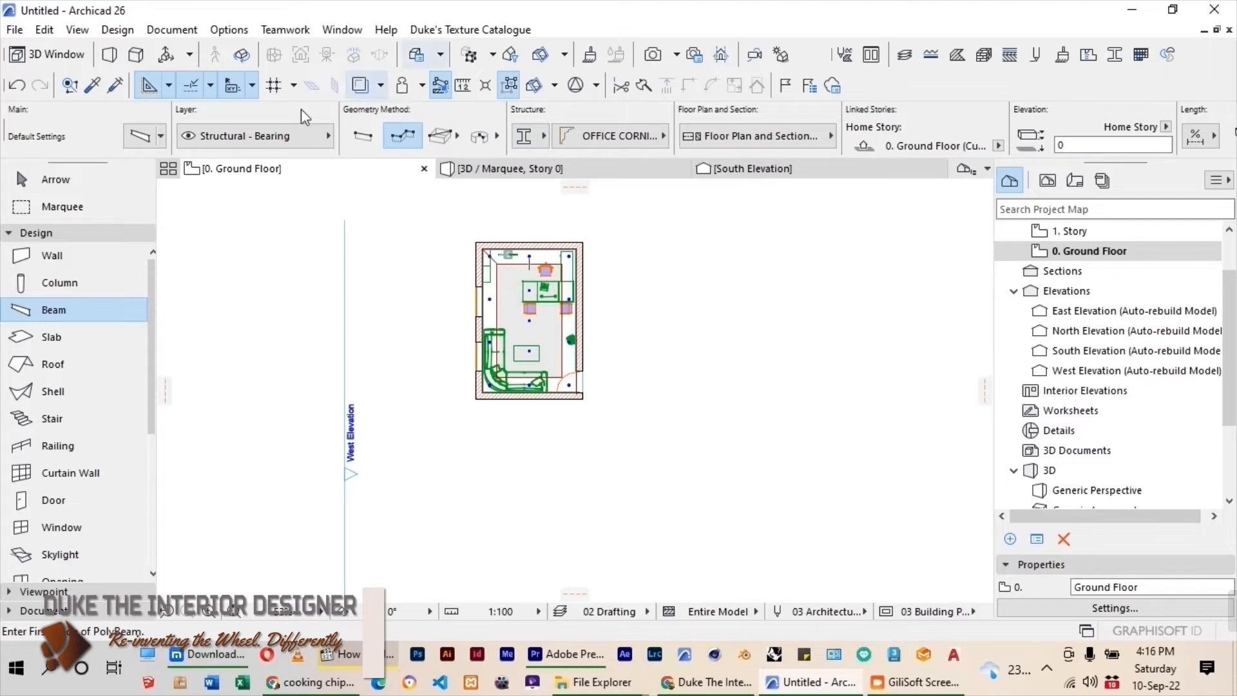
Set the beam default elevation to 2550 mm above the Ground Floor.
left_click(141, 136)
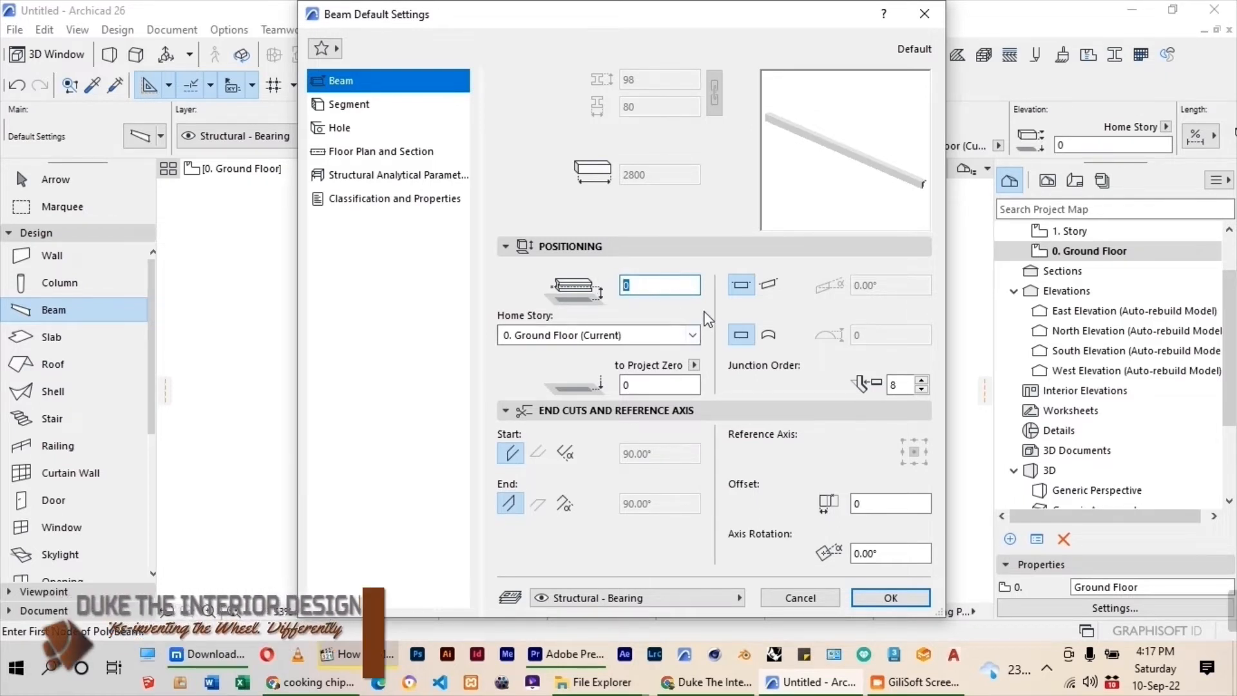
type("2550")
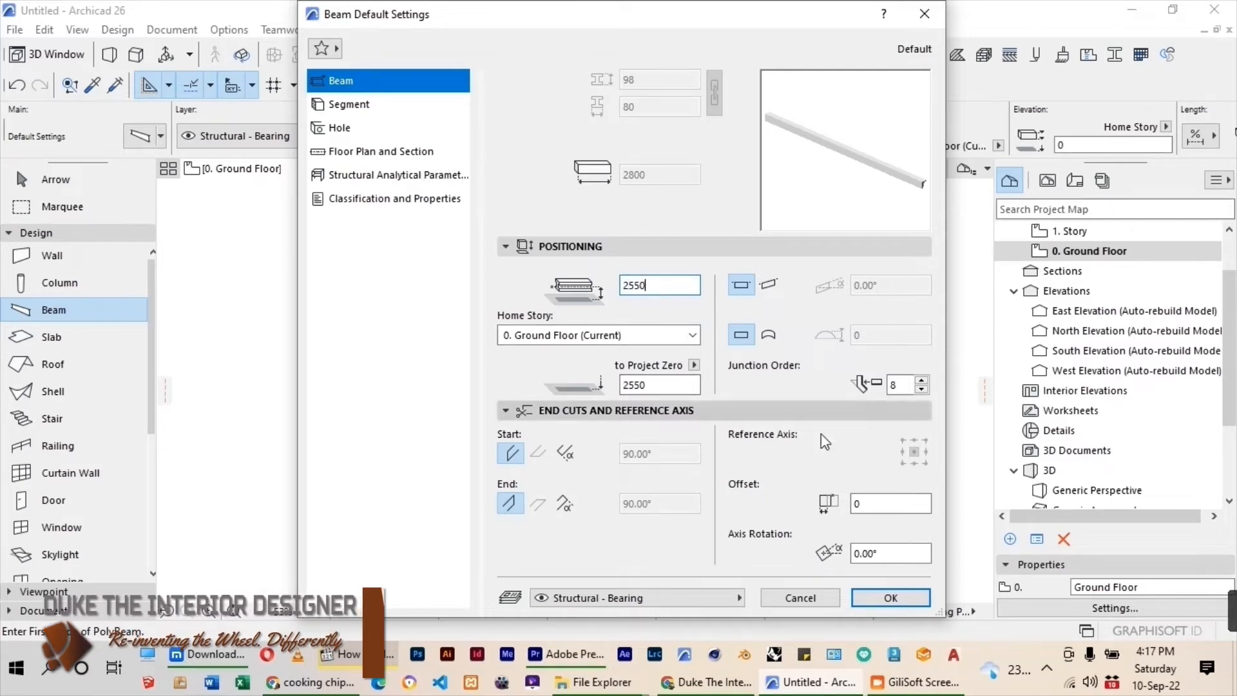
left_click(890, 599)
Draw a chained cornice beam from the room's inner corner by the door along the inner faces of the lower, left and upper walls.
scroll(523, 326, "up", 5)
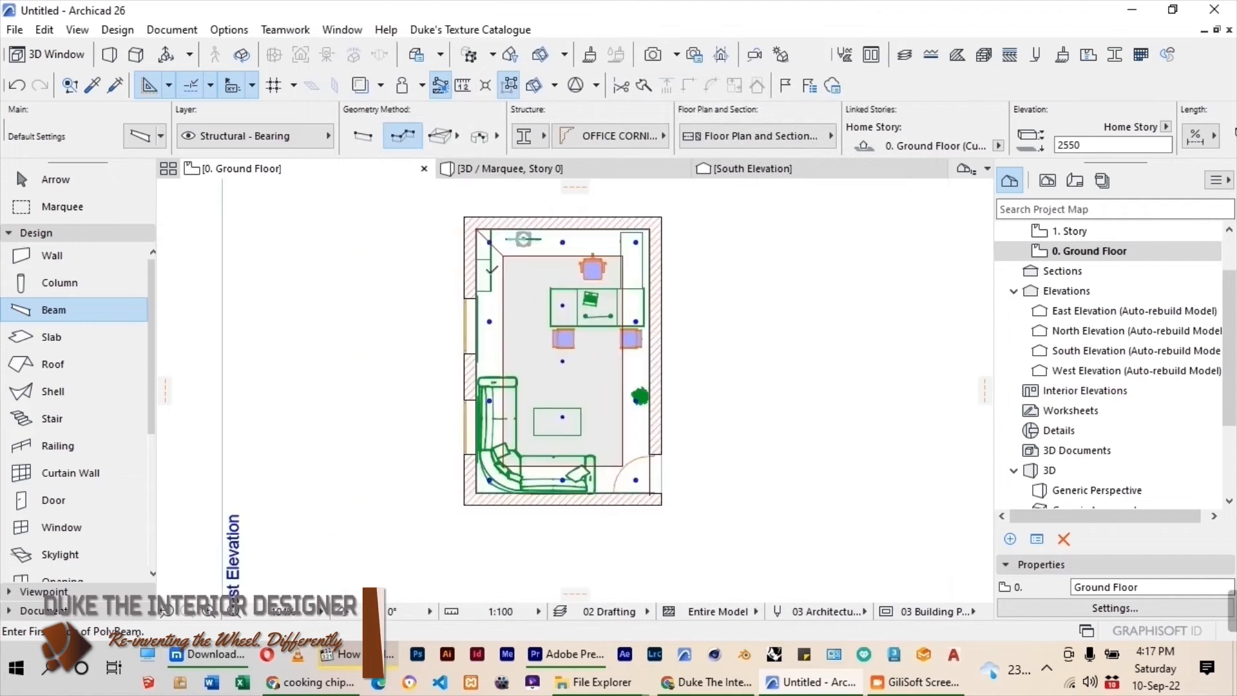
scroll(707, 595, "up", 4)
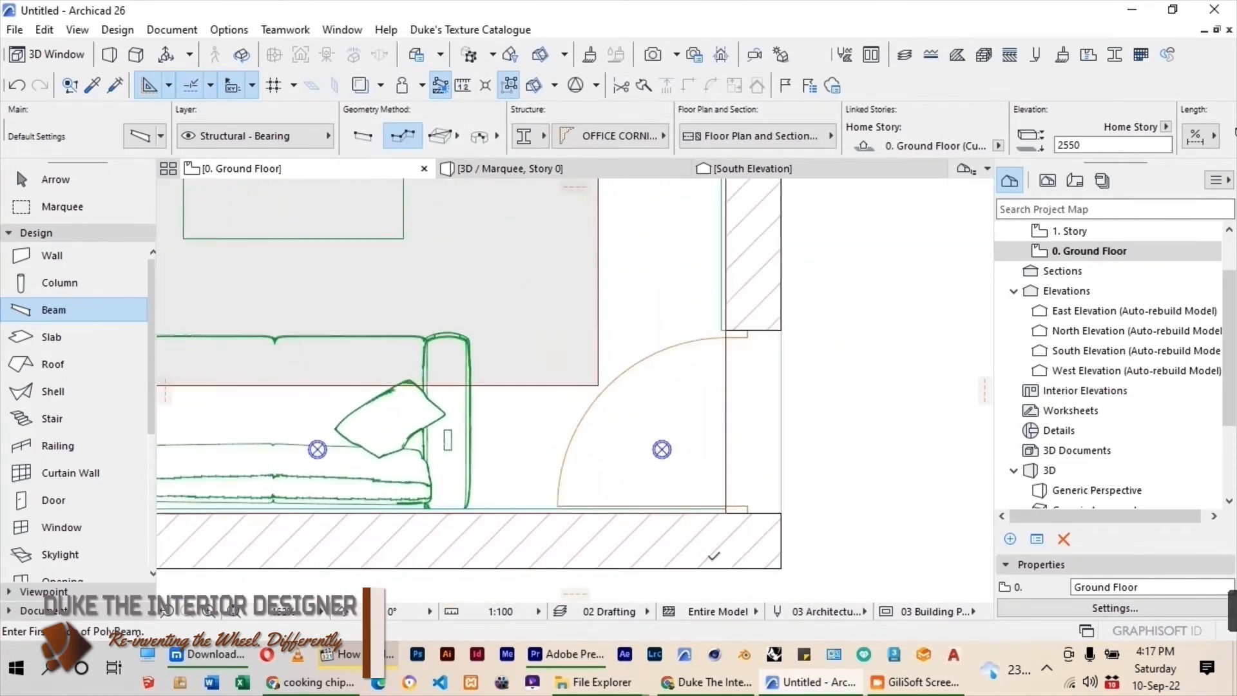
left_click(727, 509)
scroll(706, 477, "down", 3)
scroll(248, 488, "up", 2)
left_click(222, 493)
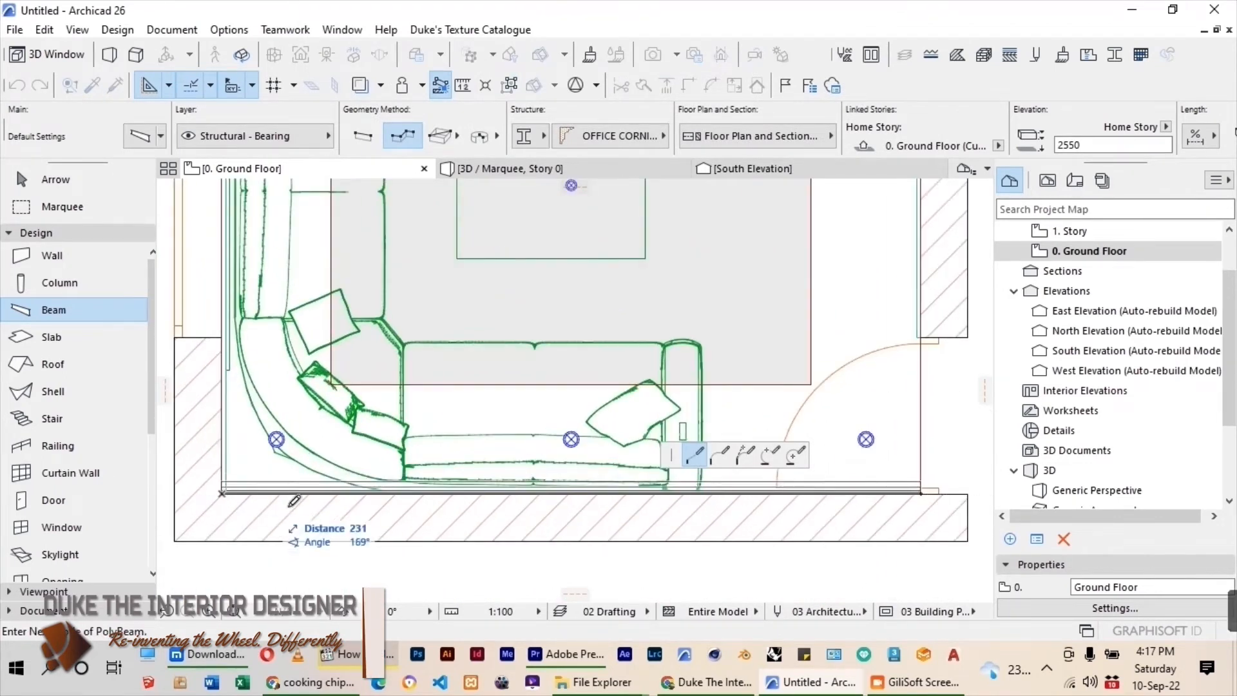
scroll(303, 500, "down", 6)
middle_click_drag(469, 414, 473, 529)
scroll(439, 290, "up", 2)
left_click(417, 295)
left_click(754, 296)
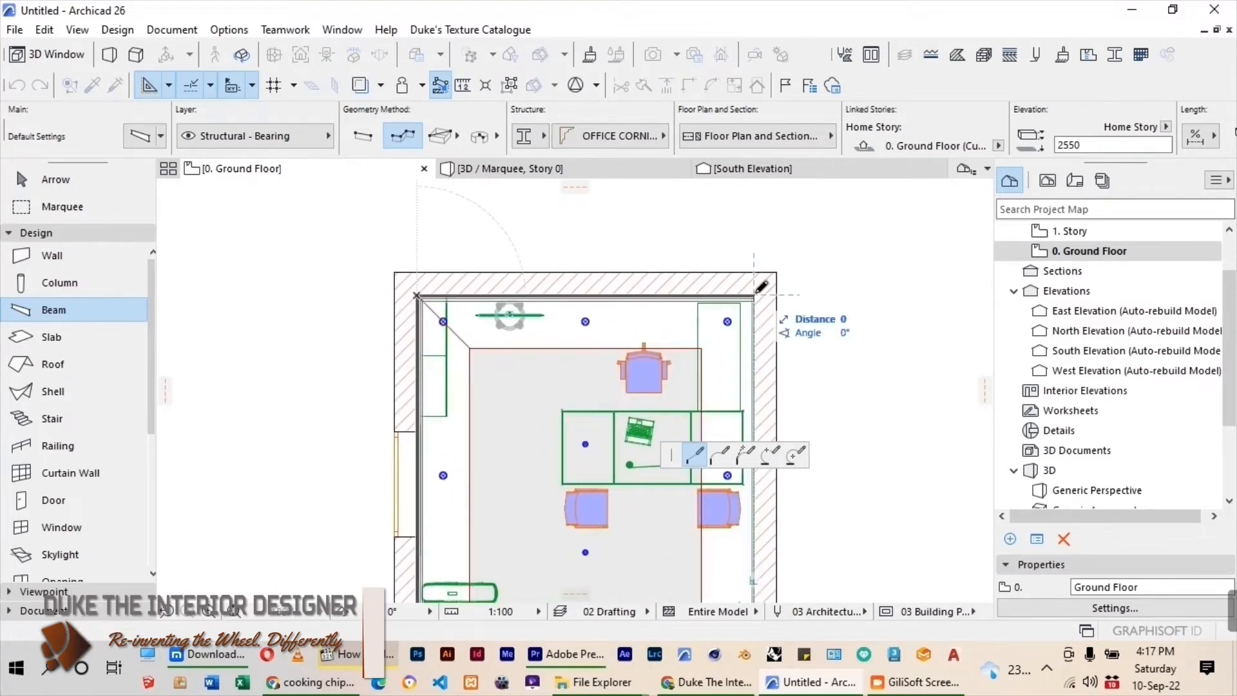
Continue the cornice beam along the inner face of the wall with the door and finish the run.
scroll(708, 387, "down", 2)
middle_click_drag(709, 387, 647, 190)
scroll(682, 372, "up", 6)
scroll(611, 323, "down", 4)
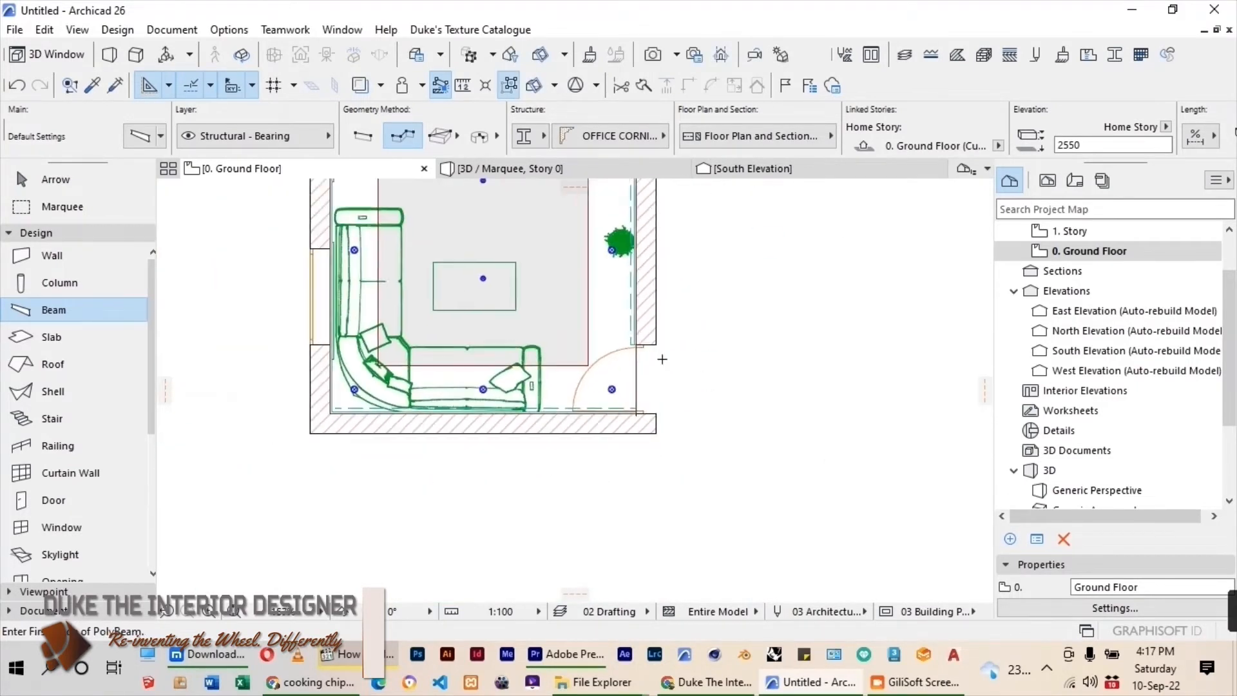
scroll(451, 374, "down", 2)
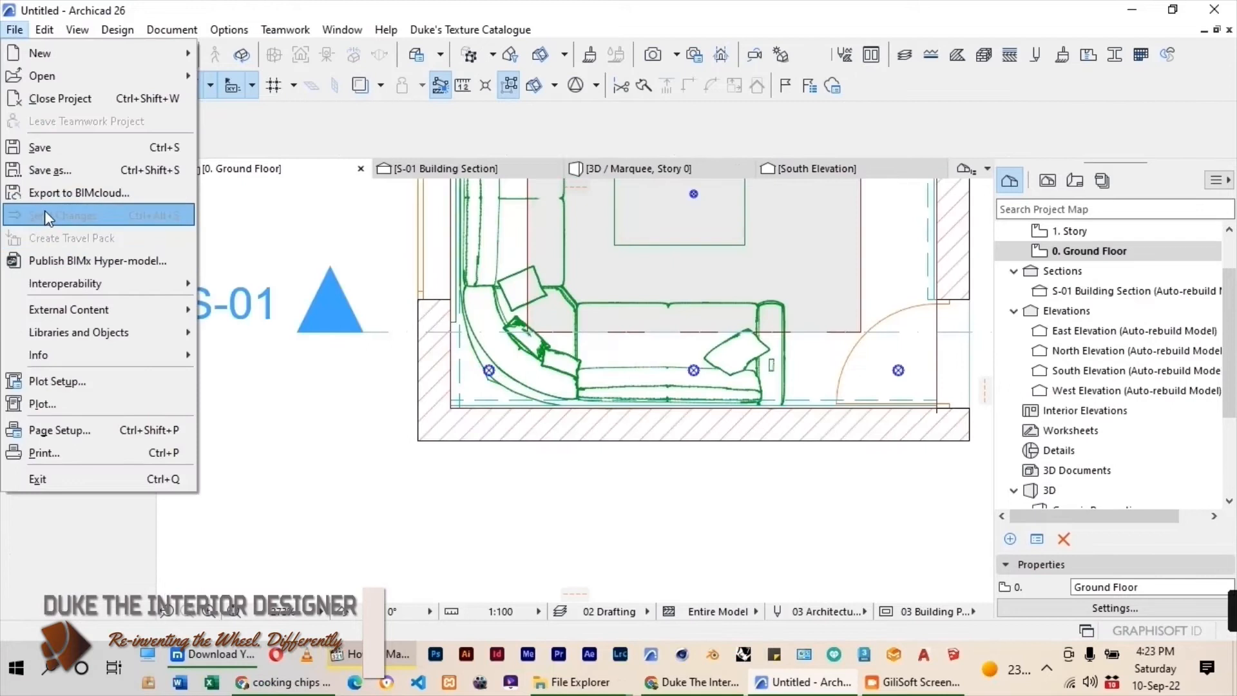
Save the project to the Desktop as an Archicad Solo Project (.pln) named Office Desk.
left_click(58, 172)
left_click(353, 212)
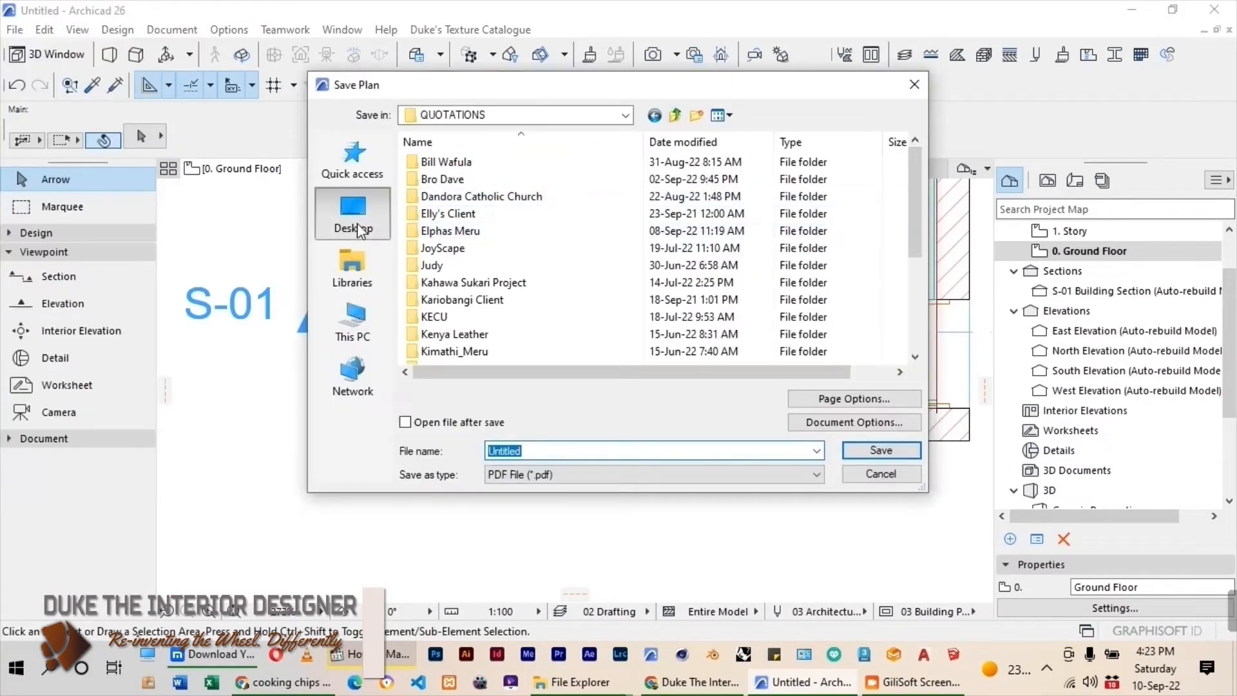
left_click(590, 475)
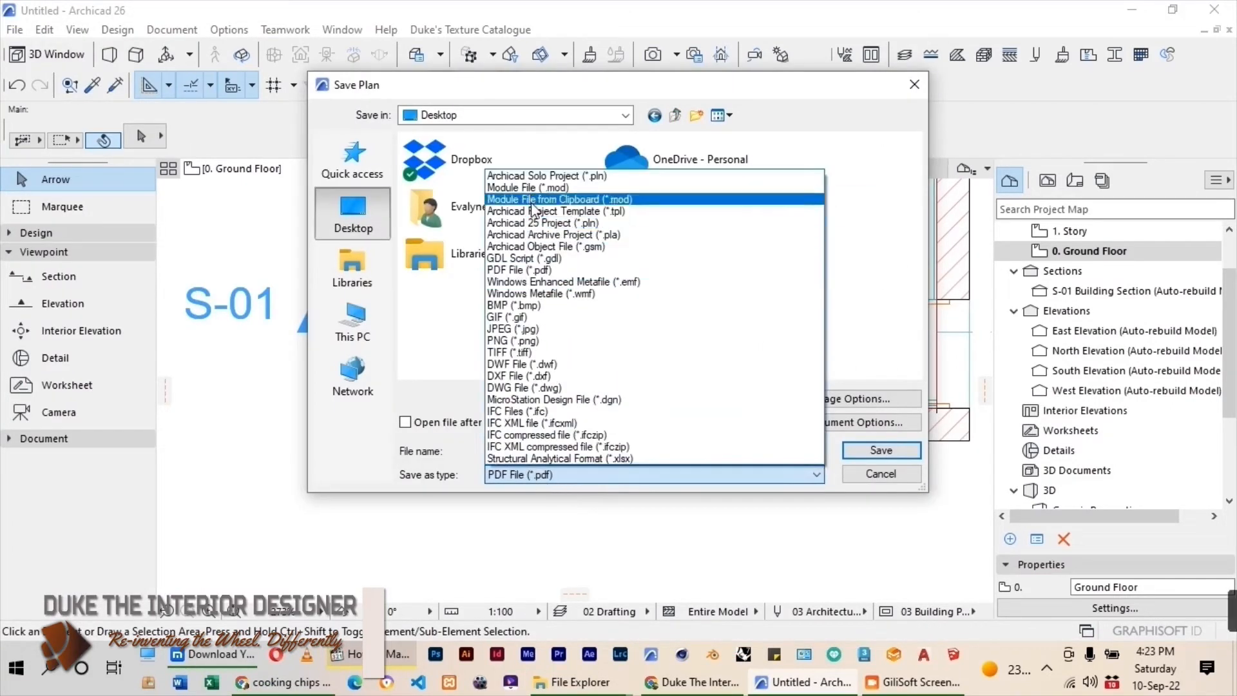
left_click(554, 172)
left_click(540, 451)
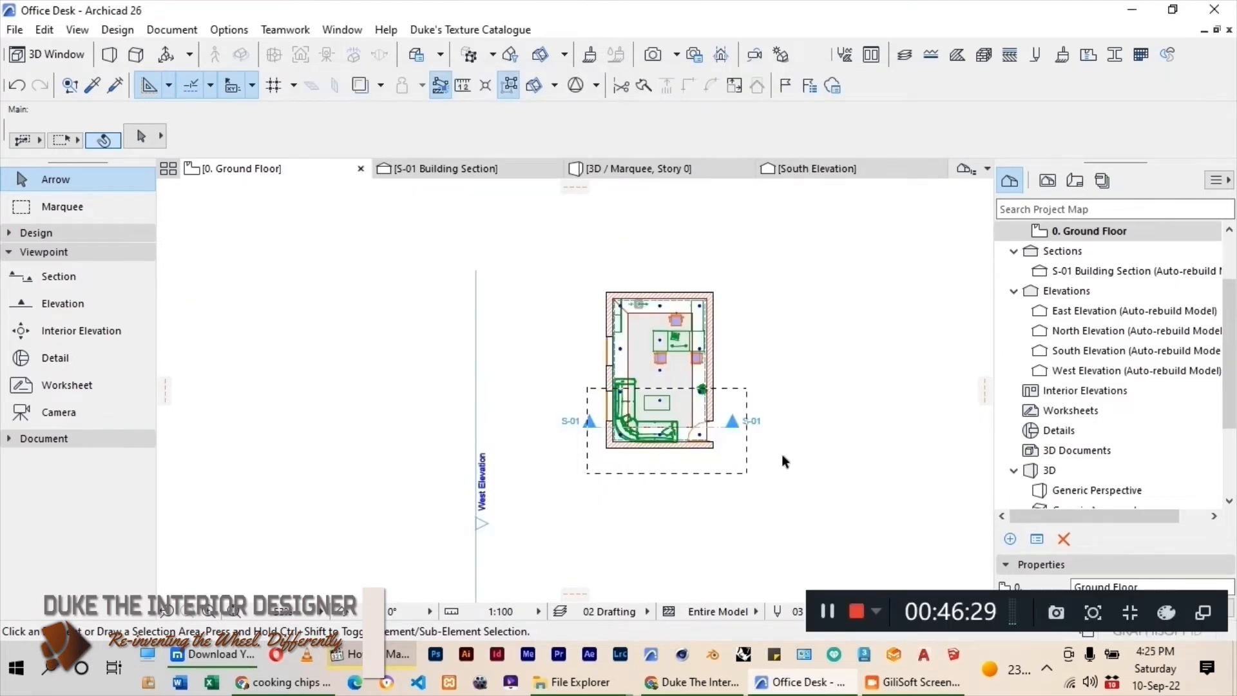
scroll(696, 390, "up", 3)
scroll(564, 302, "down", 1)
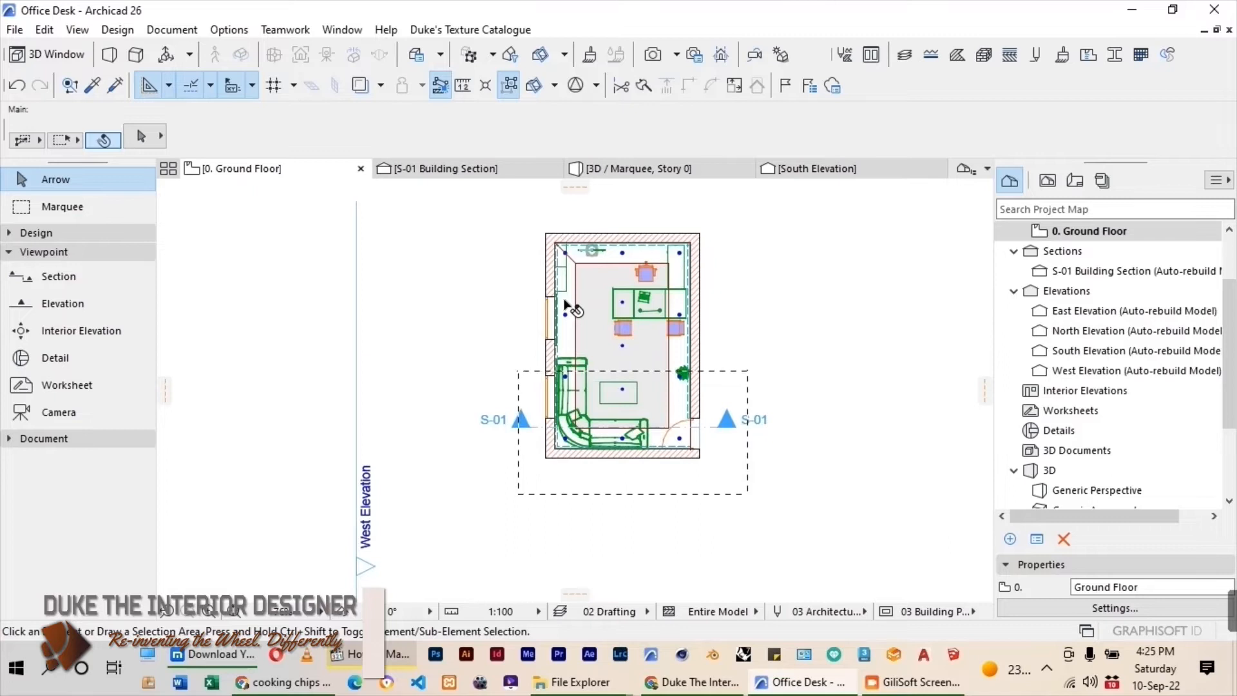
left_click(564, 303)
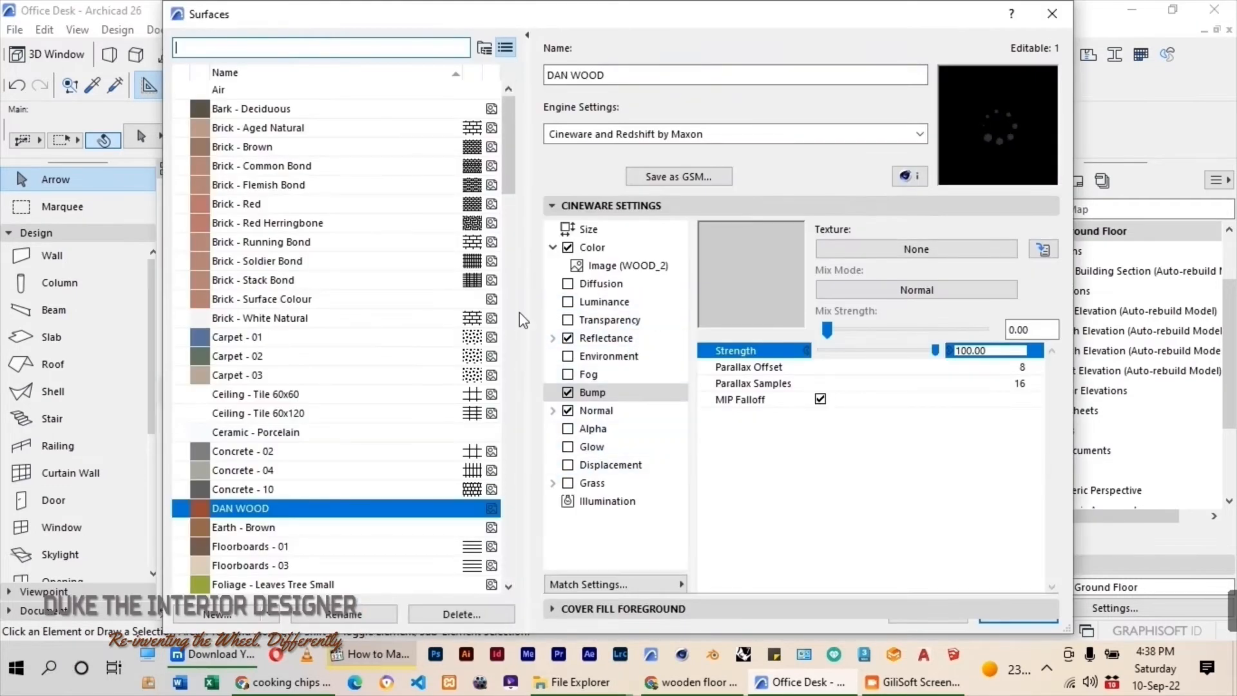
Duplicate the Wood - Mahogany Horizontal surface as a new surface named OFFICE WOOD.
left_click_drag(517, 125, 500, 532)
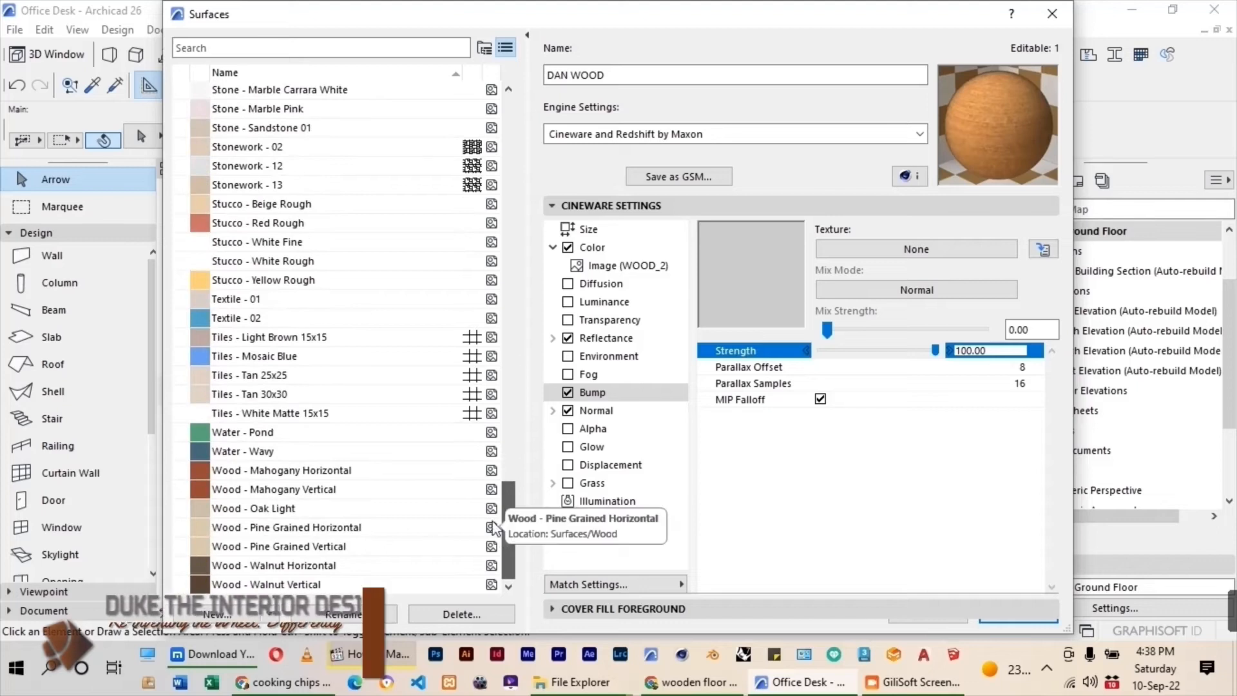
left_click(286, 474)
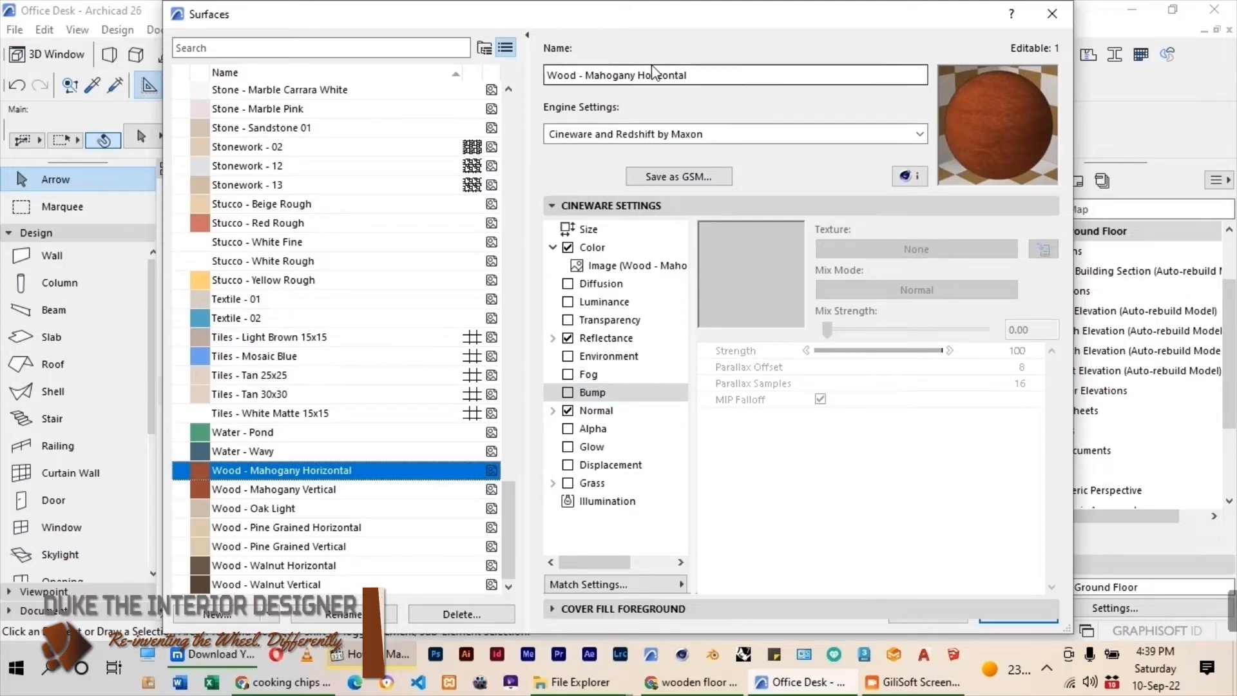
left_click(236, 617)
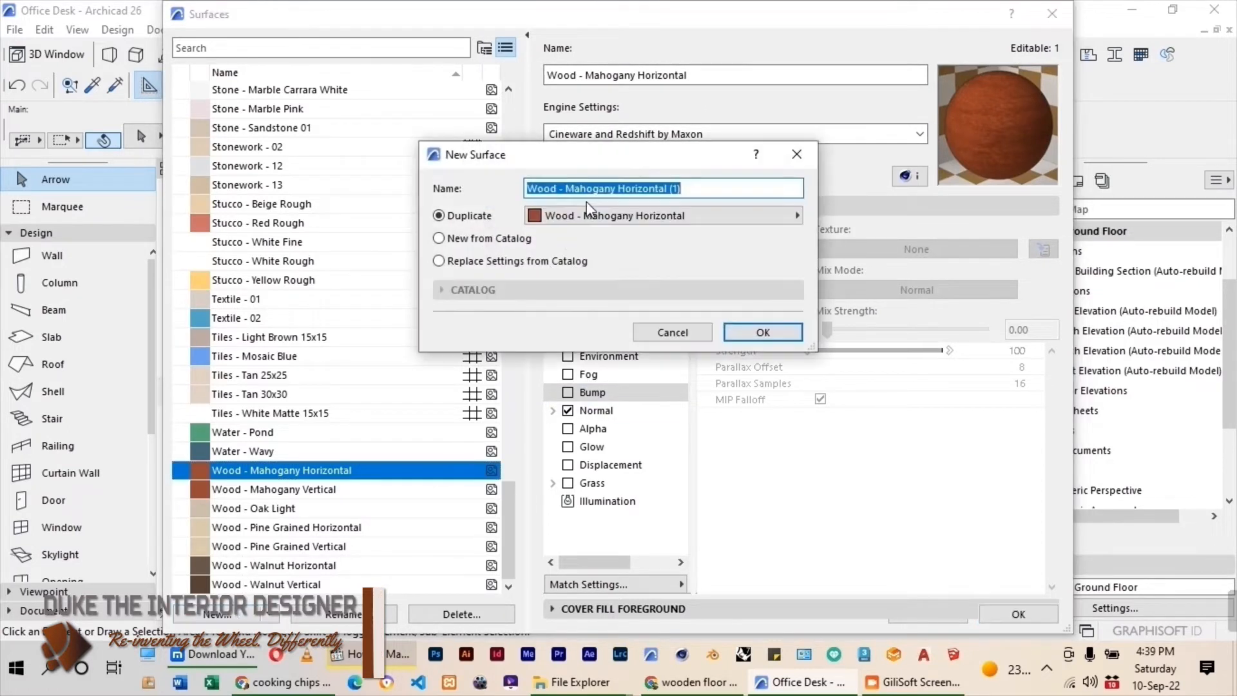
type("OFFICE WOOD")
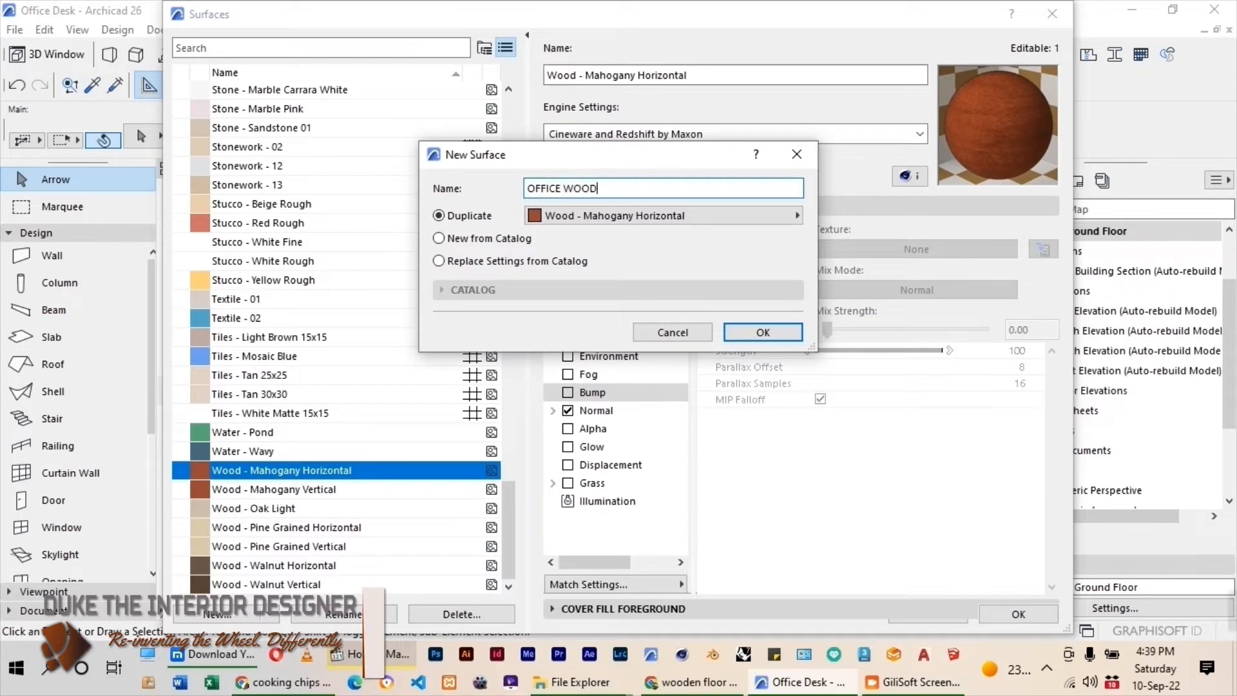
left_click(794, 337)
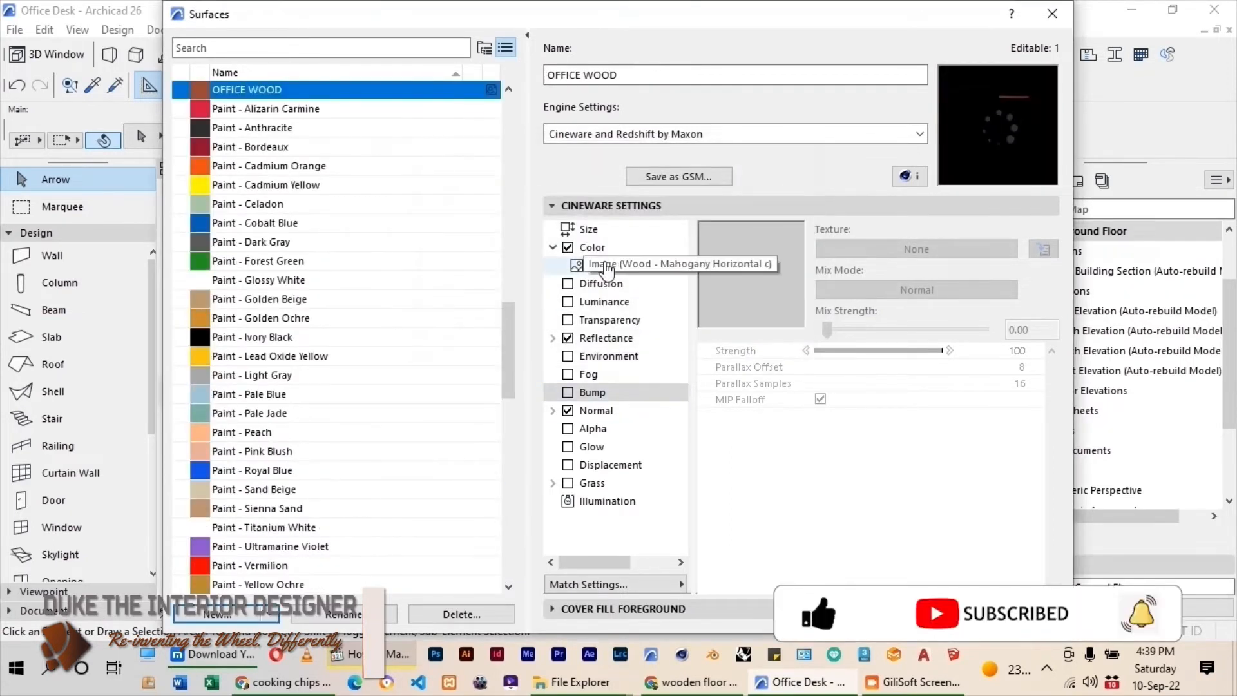
Switch the OFFICE WOOD surface to the Basic Engine settings and replace its texture with WOOD_4 from the WOOD textures folder.
left_click(826, 134)
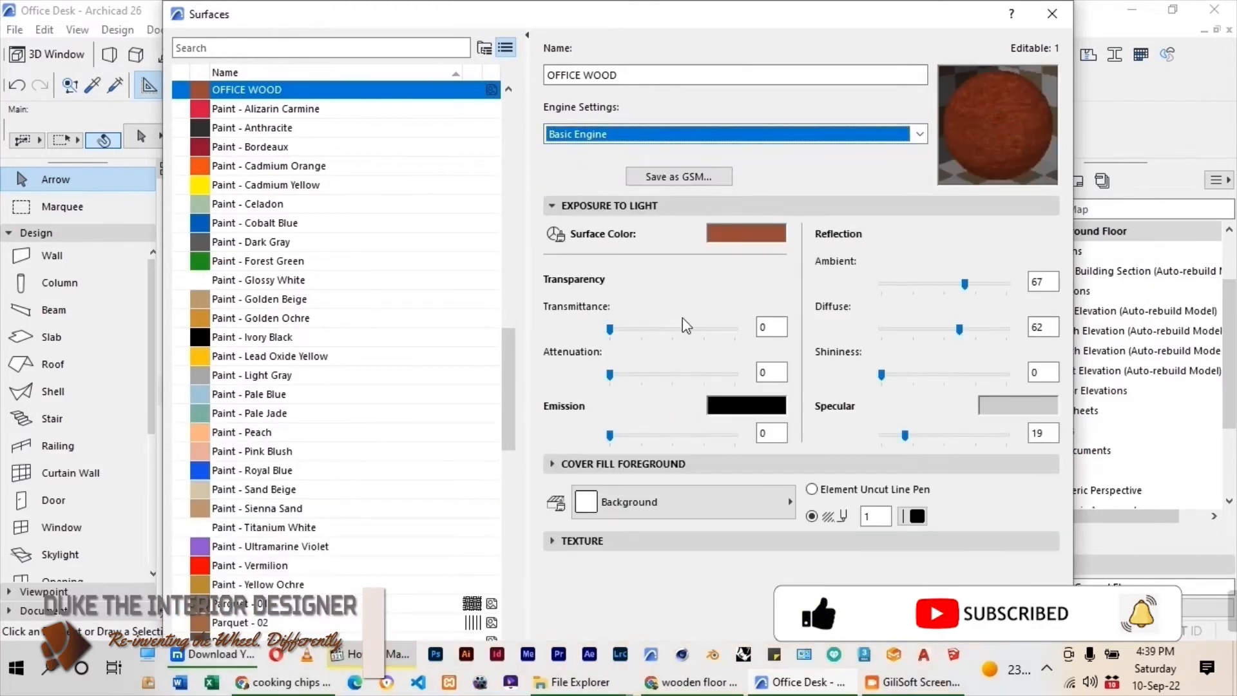
left_click(631, 541)
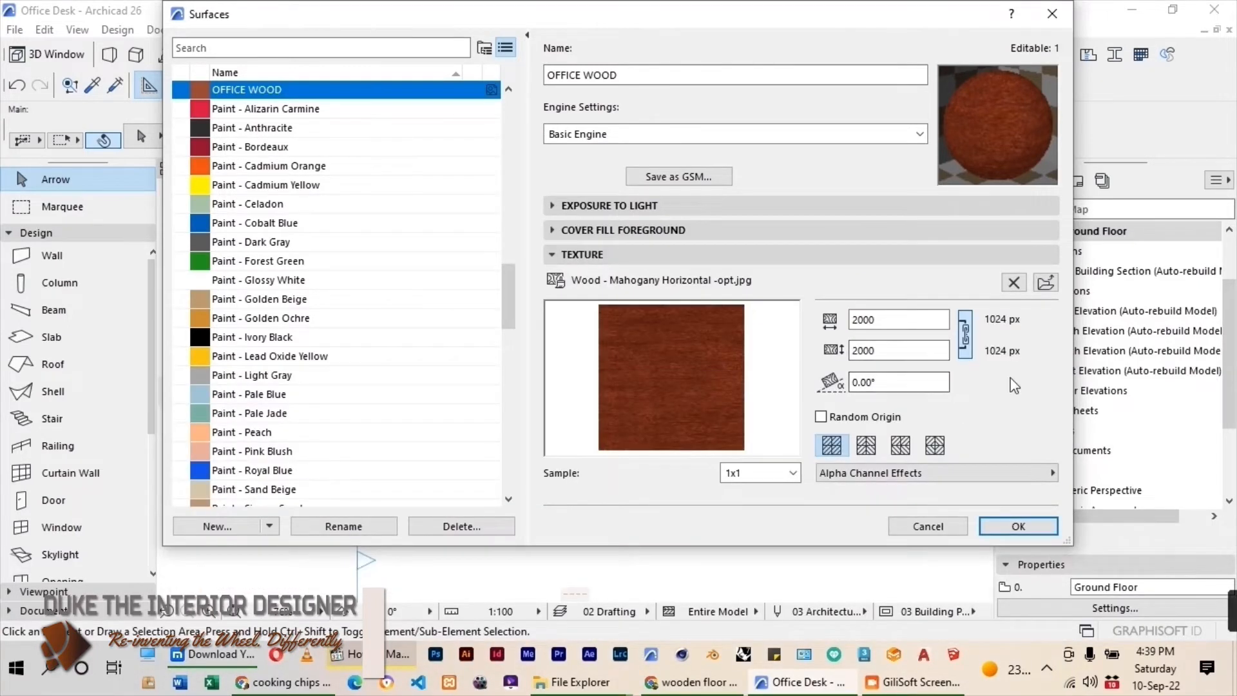
left_click(1047, 283)
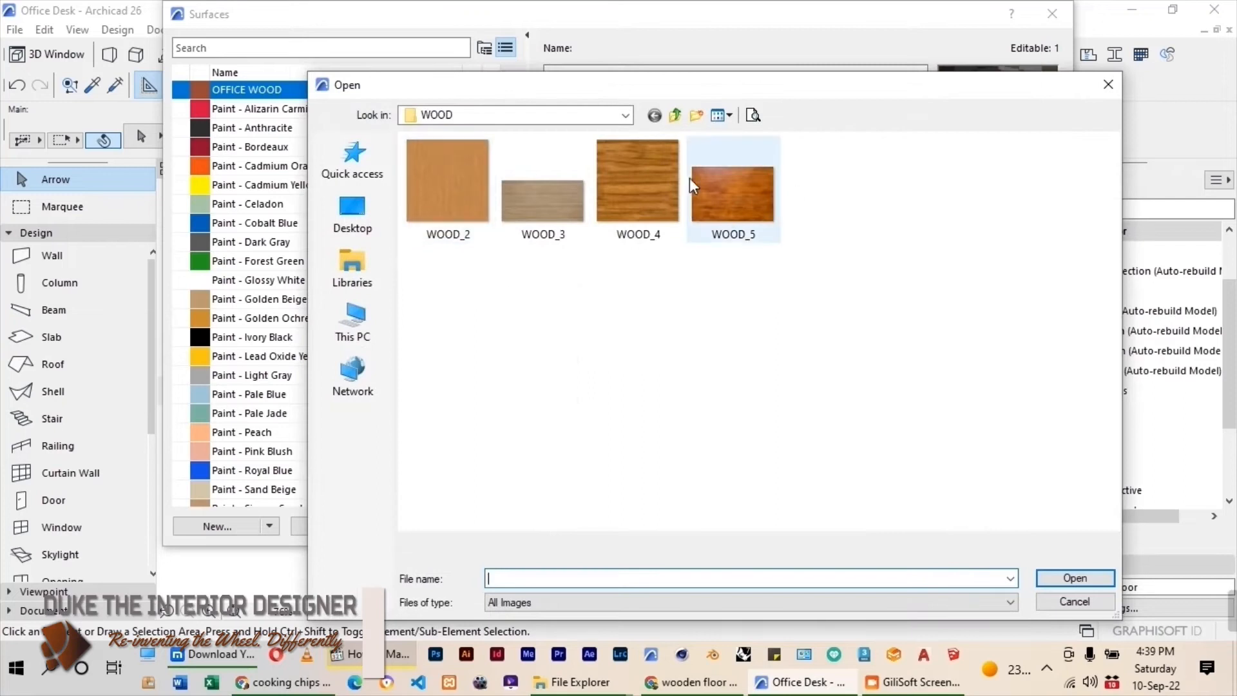
left_click(675, 115)
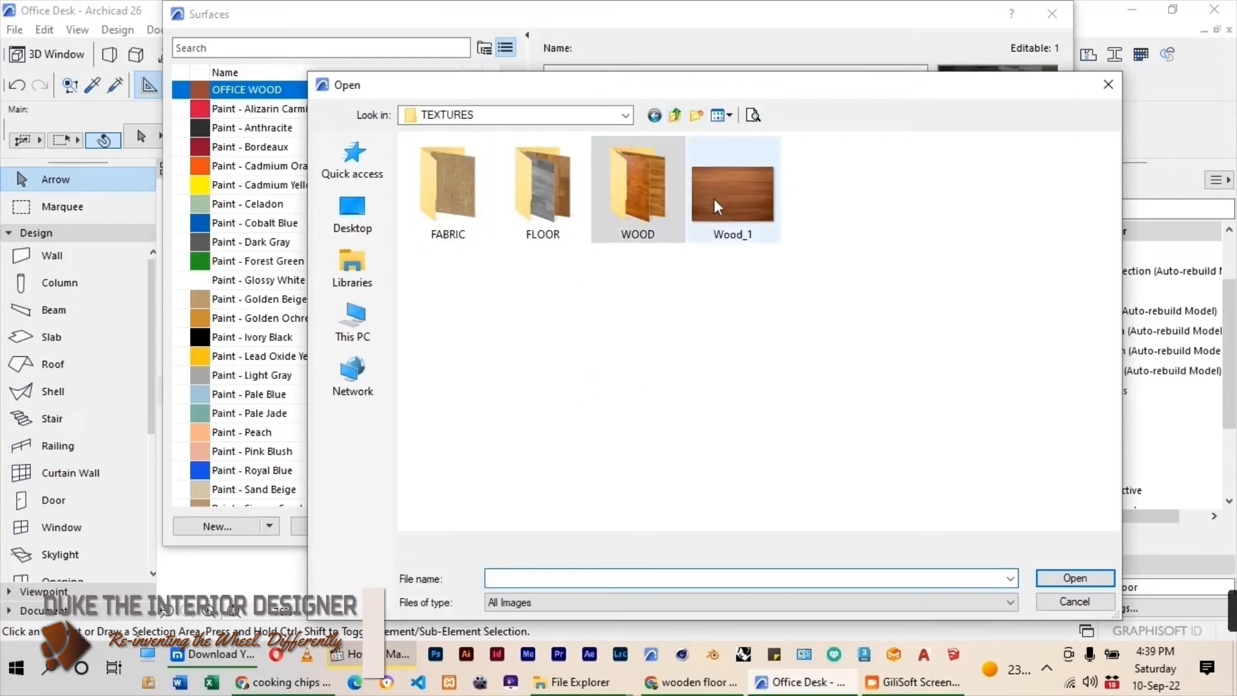
double_click(638, 187)
left_click(469, 187)
left_click(651, 202)
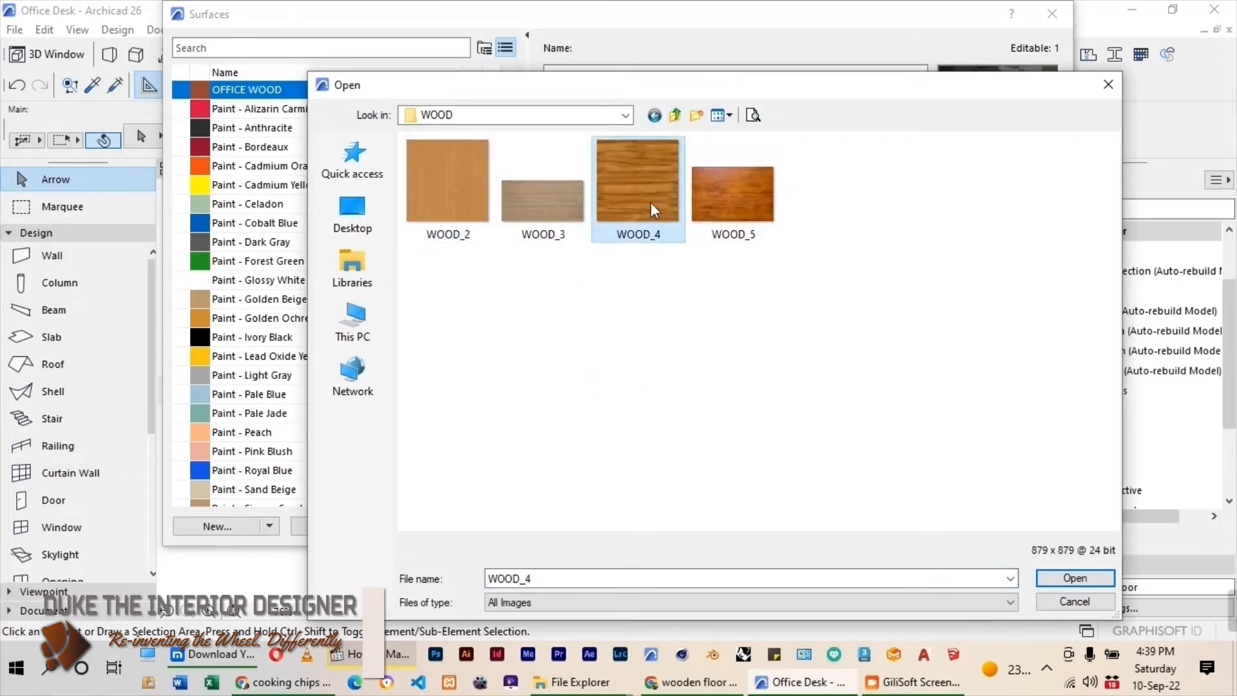
left_click(1041, 580)
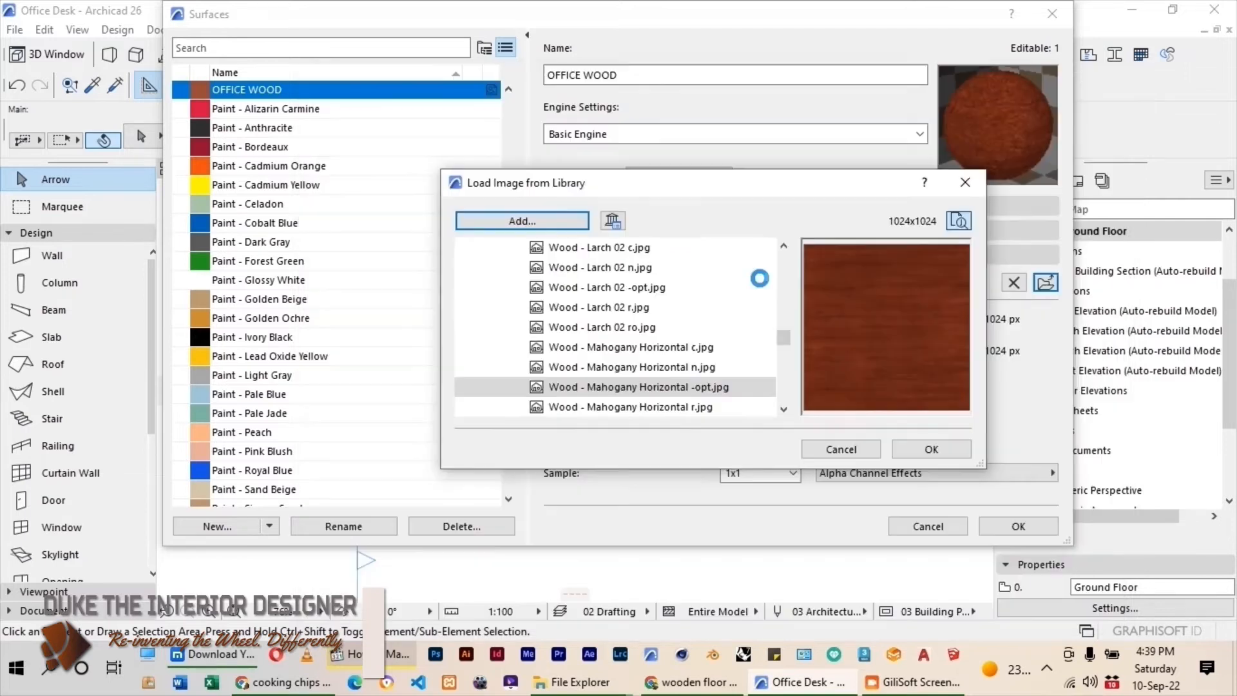
left_click(931, 447)
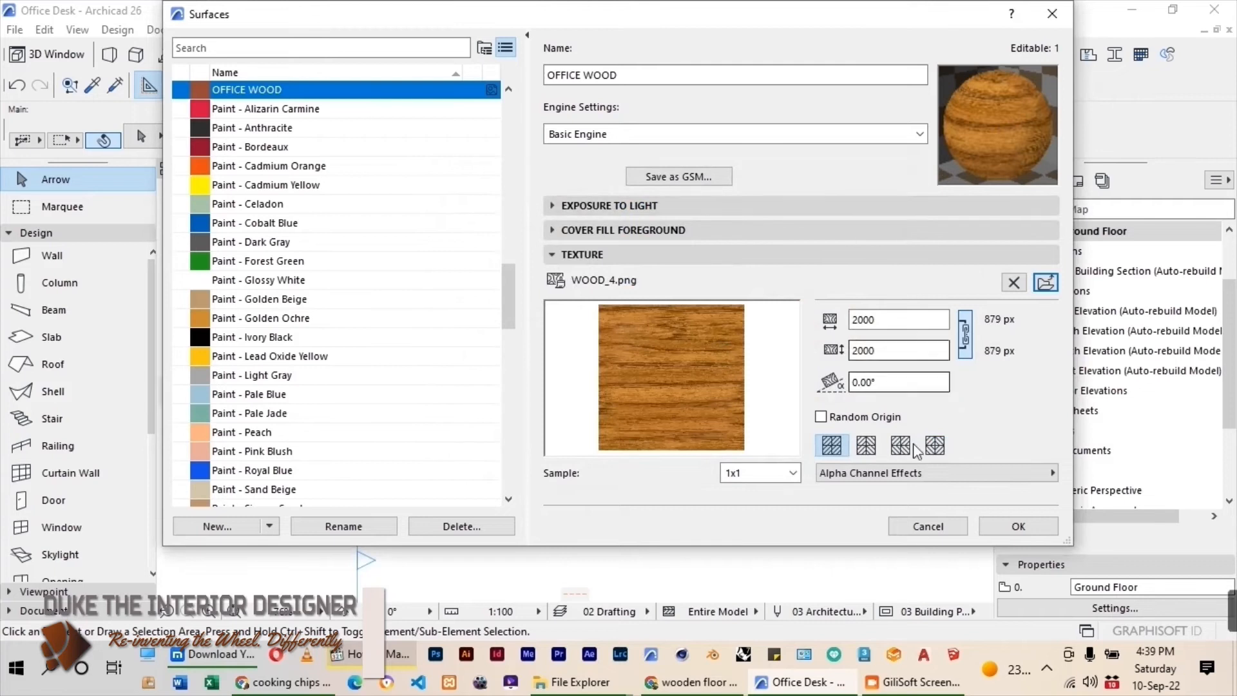
Set the OFFICE WOOD surface color to an orange-brown with red 179, green 84 and blue 28.
left_click(644, 205)
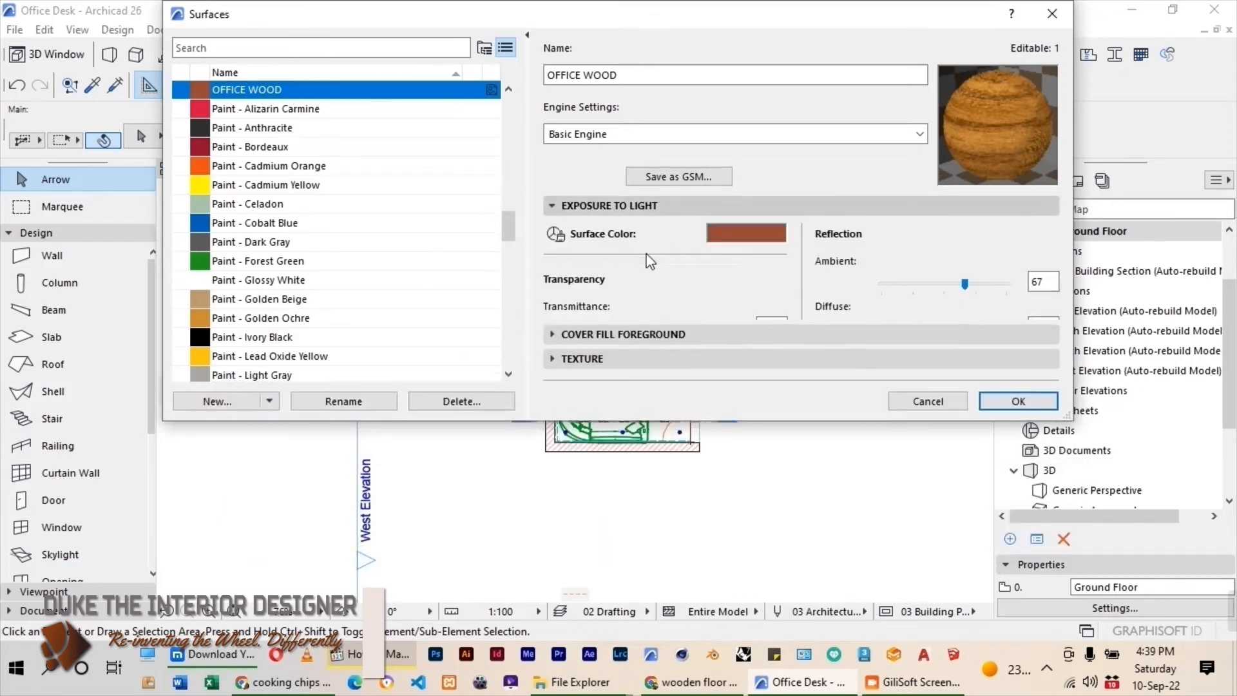
left_click(746, 234)
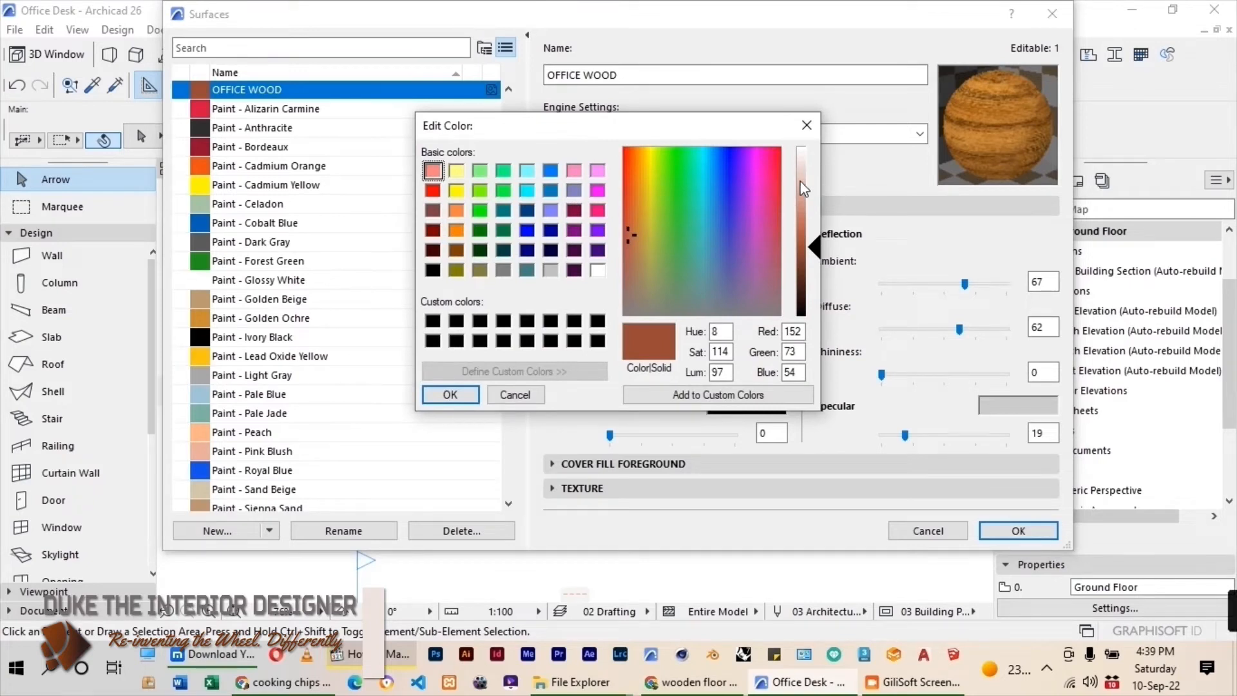
left_click_drag(644, 192, 634, 194)
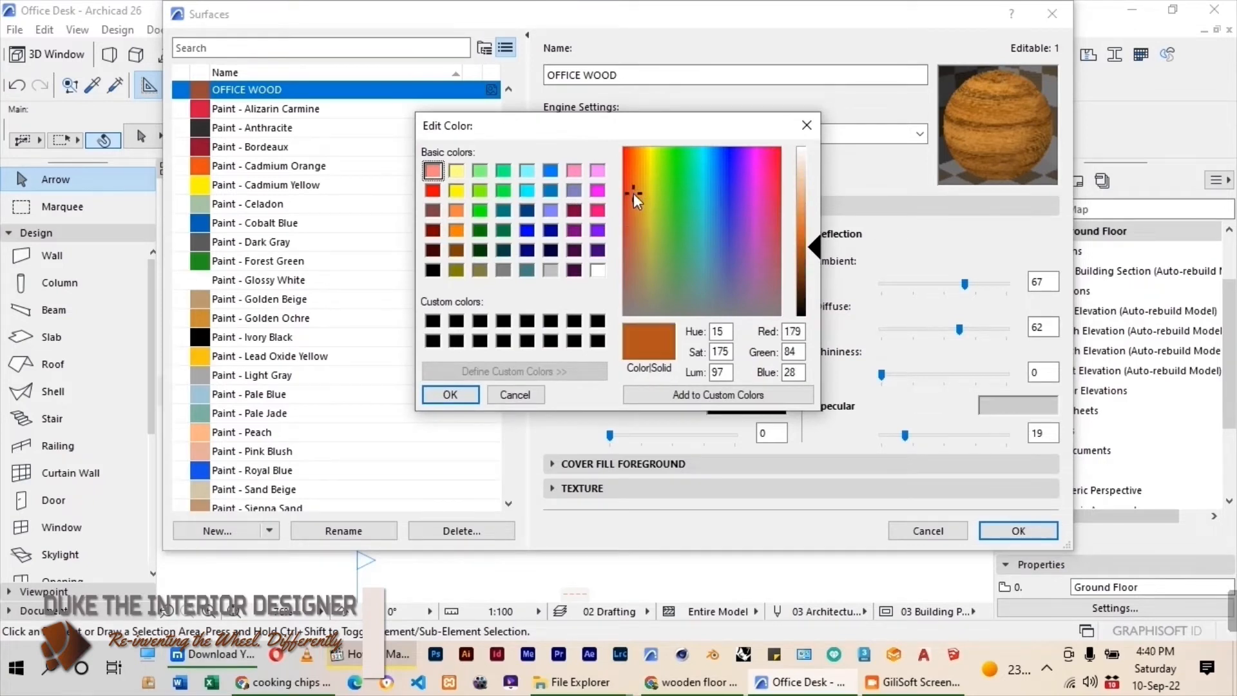
left_click(469, 395)
left_click(649, 488)
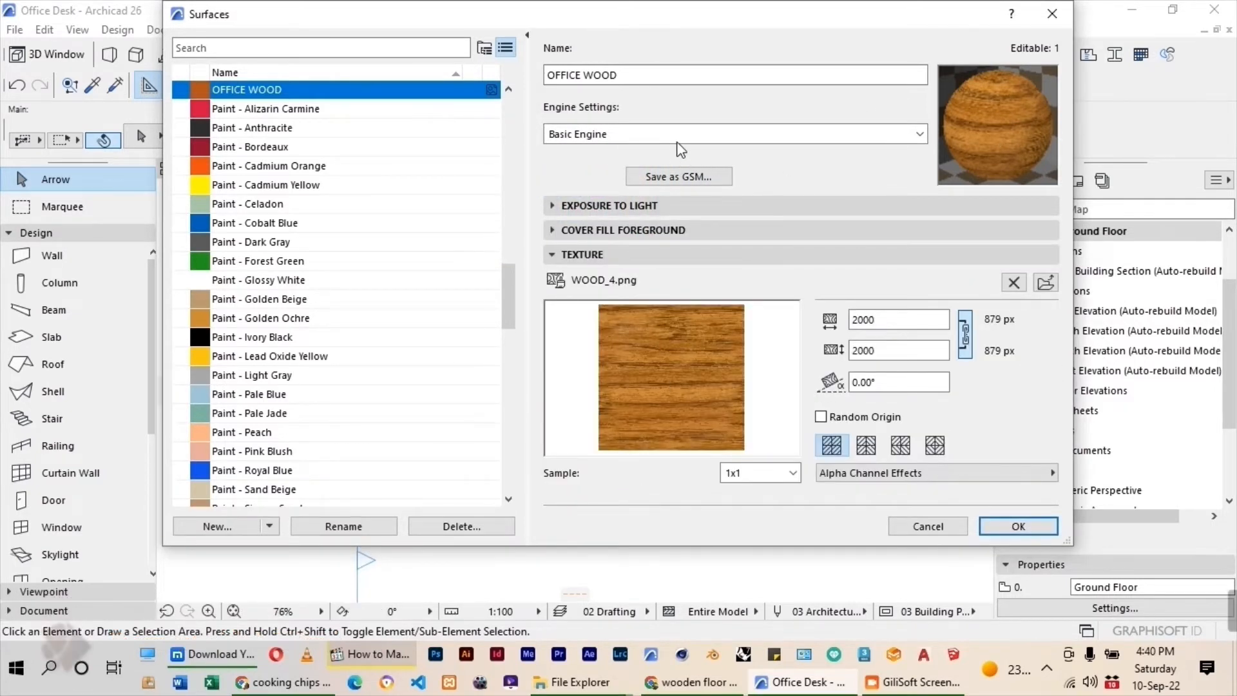
Update OFFICE WOOD's Cineware and Redshift settings from the Basic Engine settings and accept the surface changes.
left_click(760, 137)
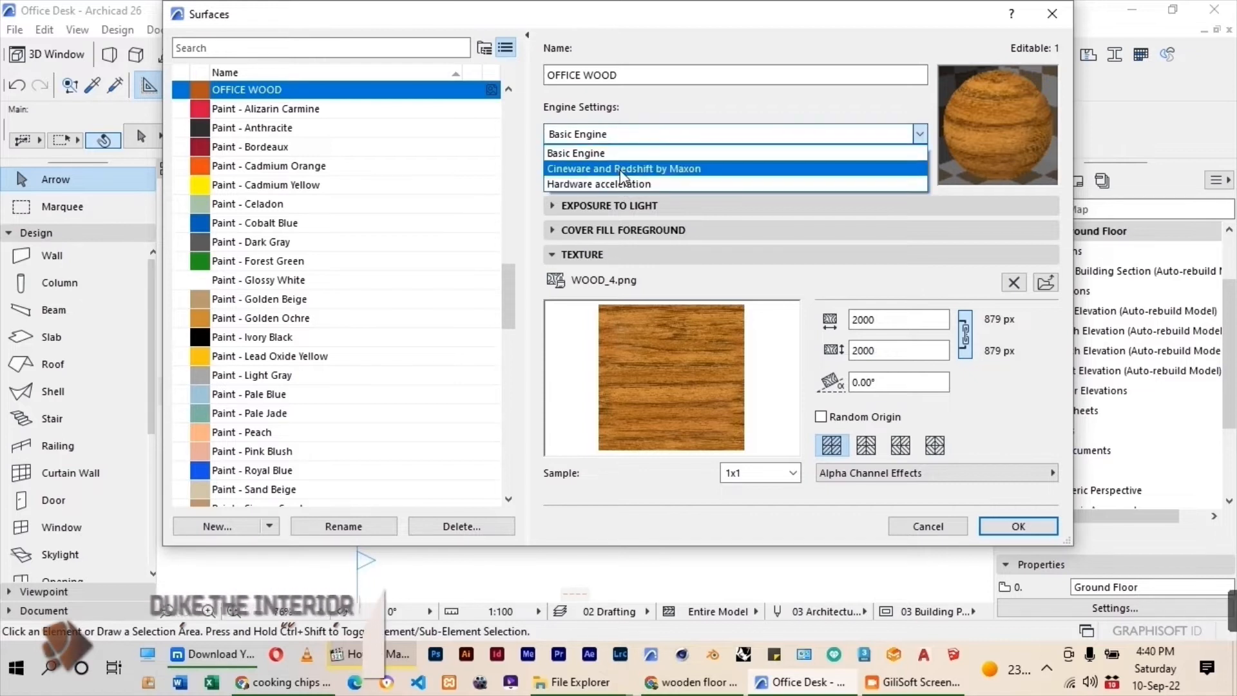
left_click(622, 169)
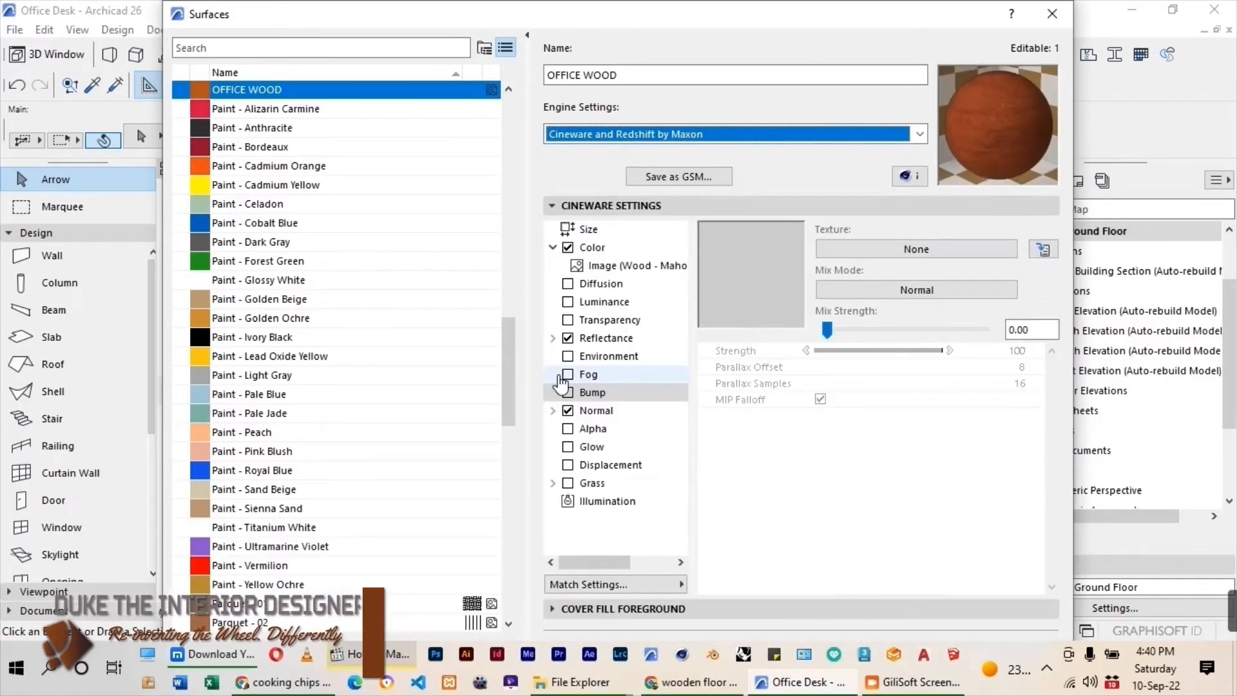
left_click(682, 584)
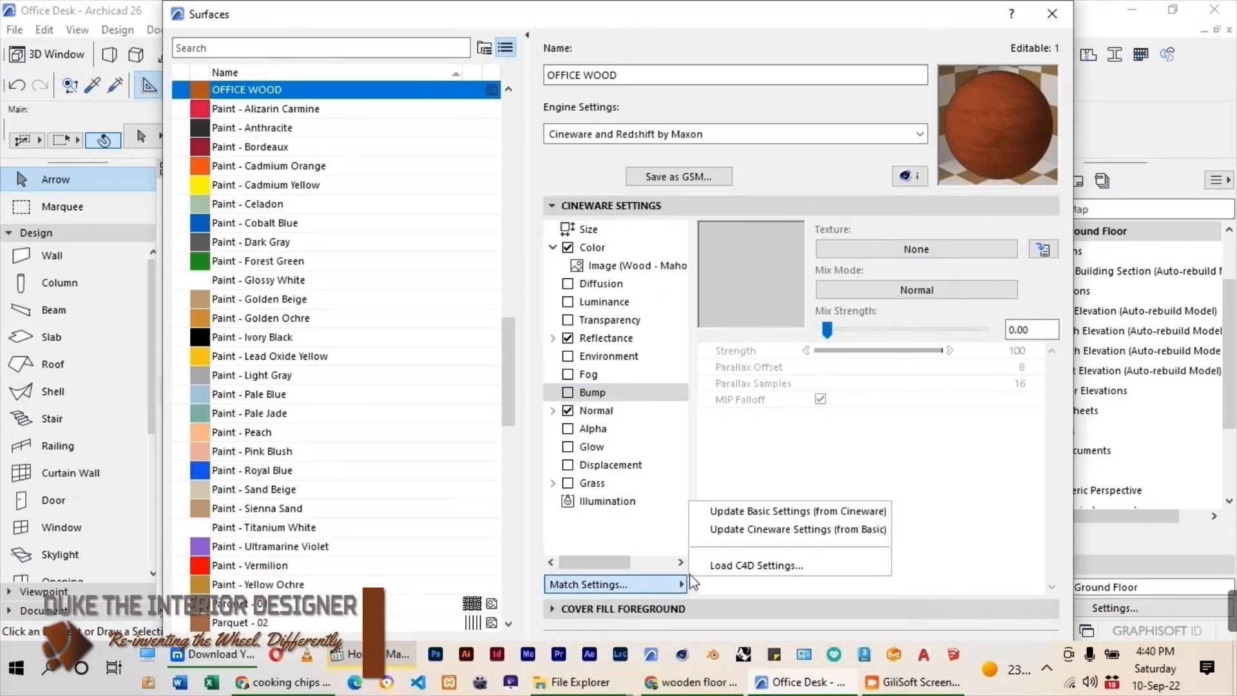
left_click(783, 532)
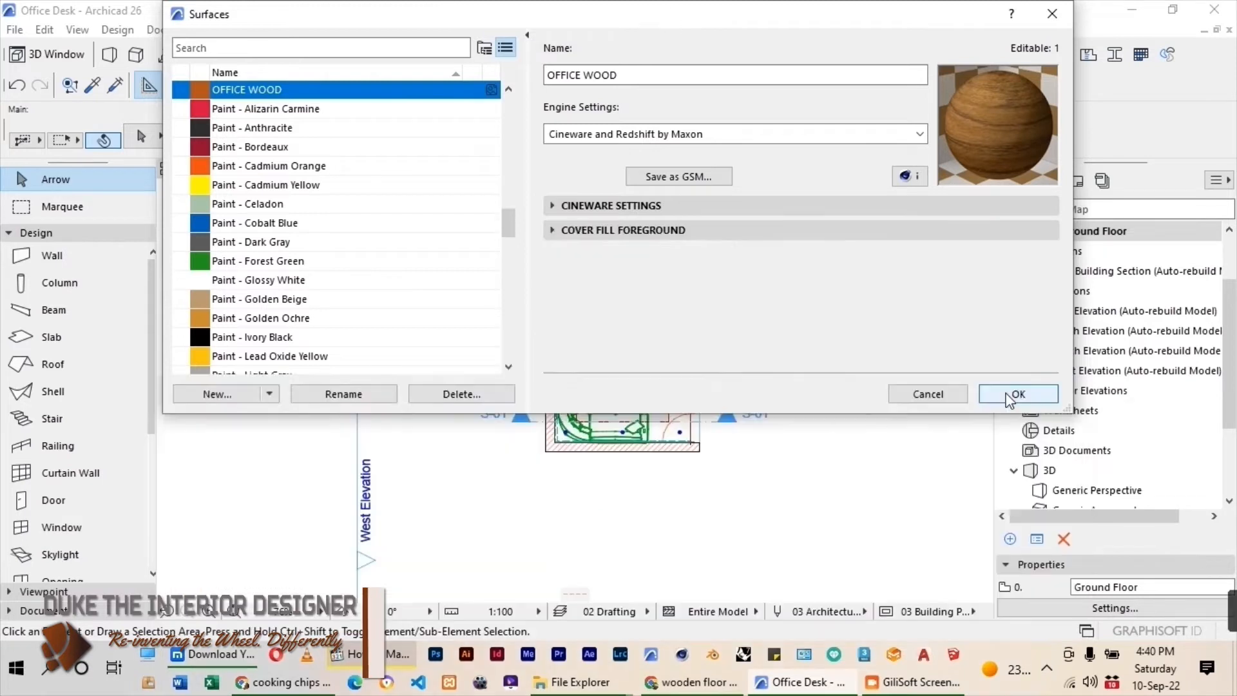
left_click(1025, 395)
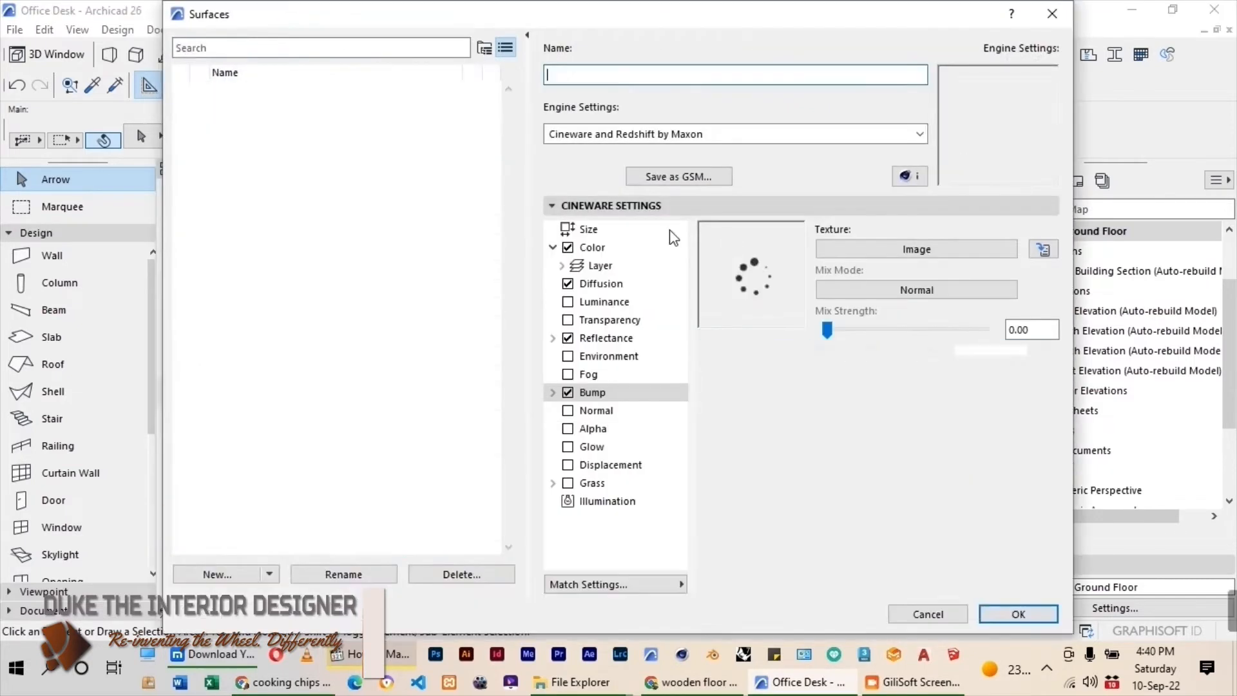
Duplicate the Textile - 01 surface as a new surface named OFFICE FABRIC.
scroll(392, 323, "down", 15)
scroll(396, 330, "down", 5)
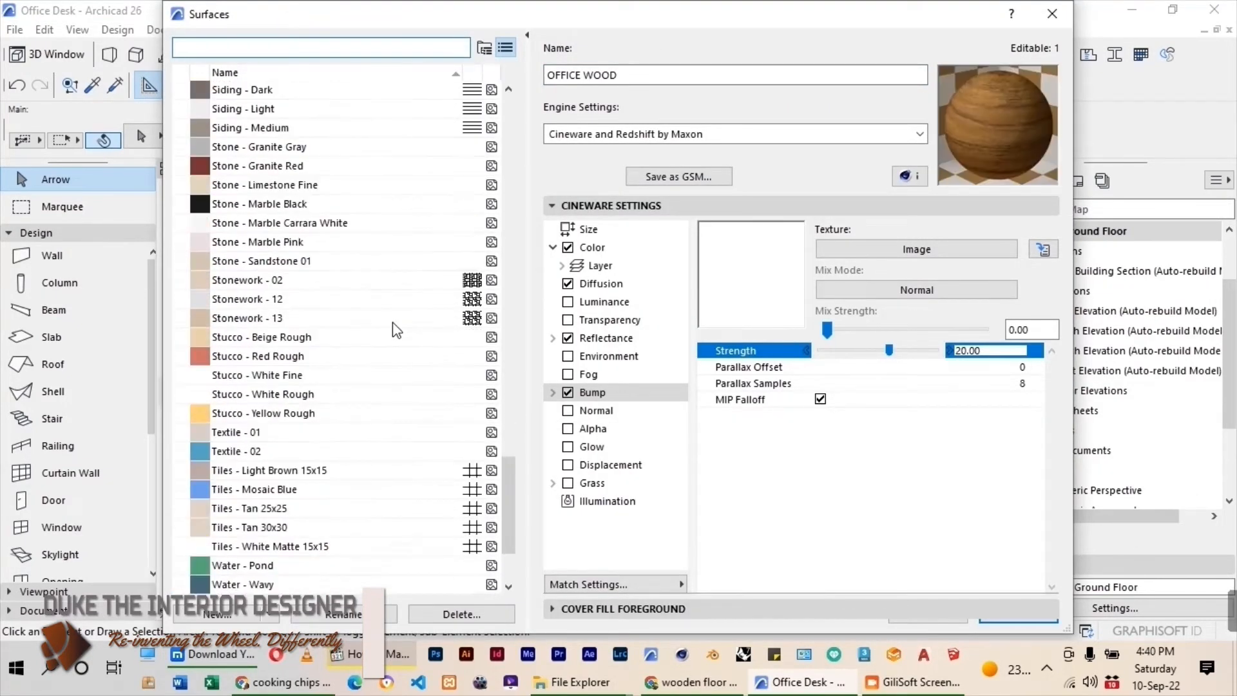
left_click(257, 434)
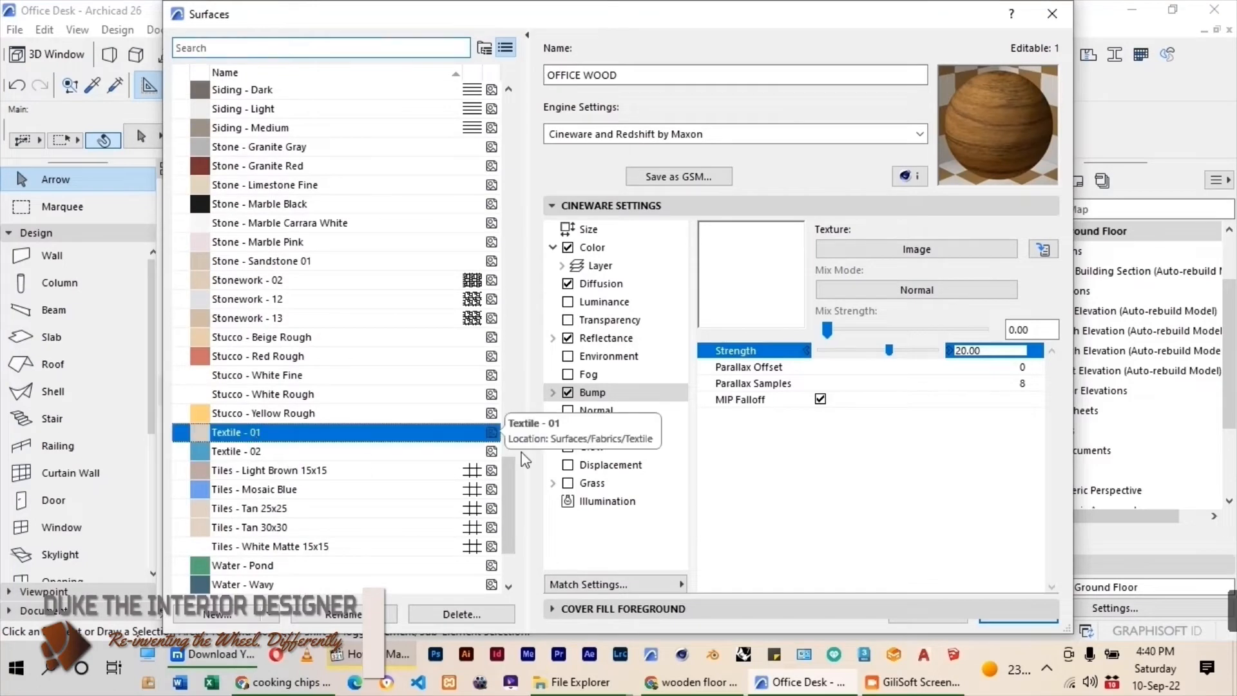
left_click(217, 615)
type("O")
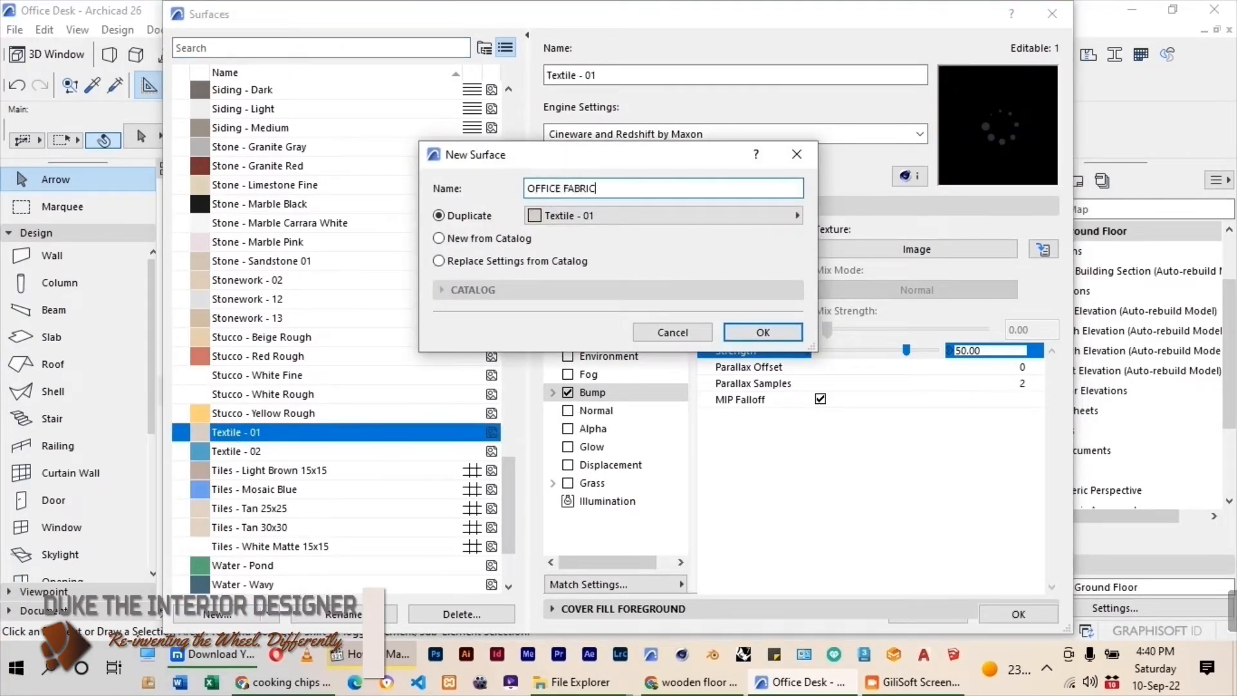
type("FFICE FABRIC")
left_click(780, 334)
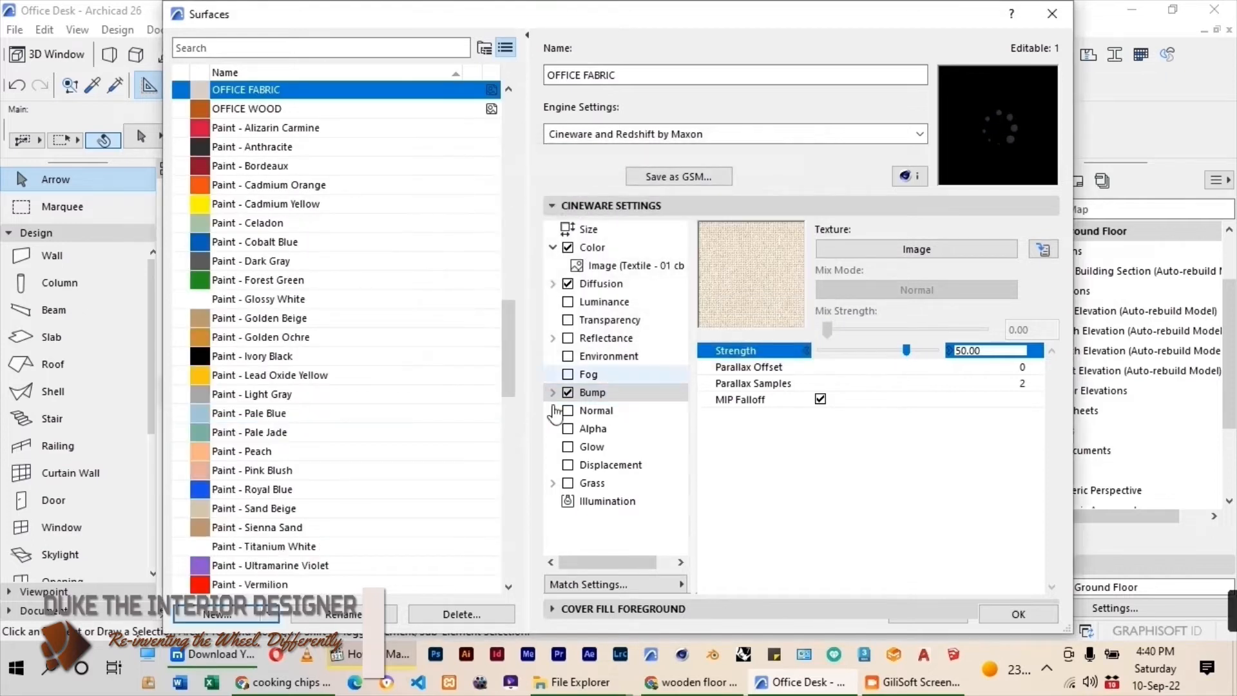
In OFFICE FABRIC's Basic Engine settings, load Fabric1.jpg from the FABRIC textures folder and set the texture size to 500 by 500.
left_click(919, 133)
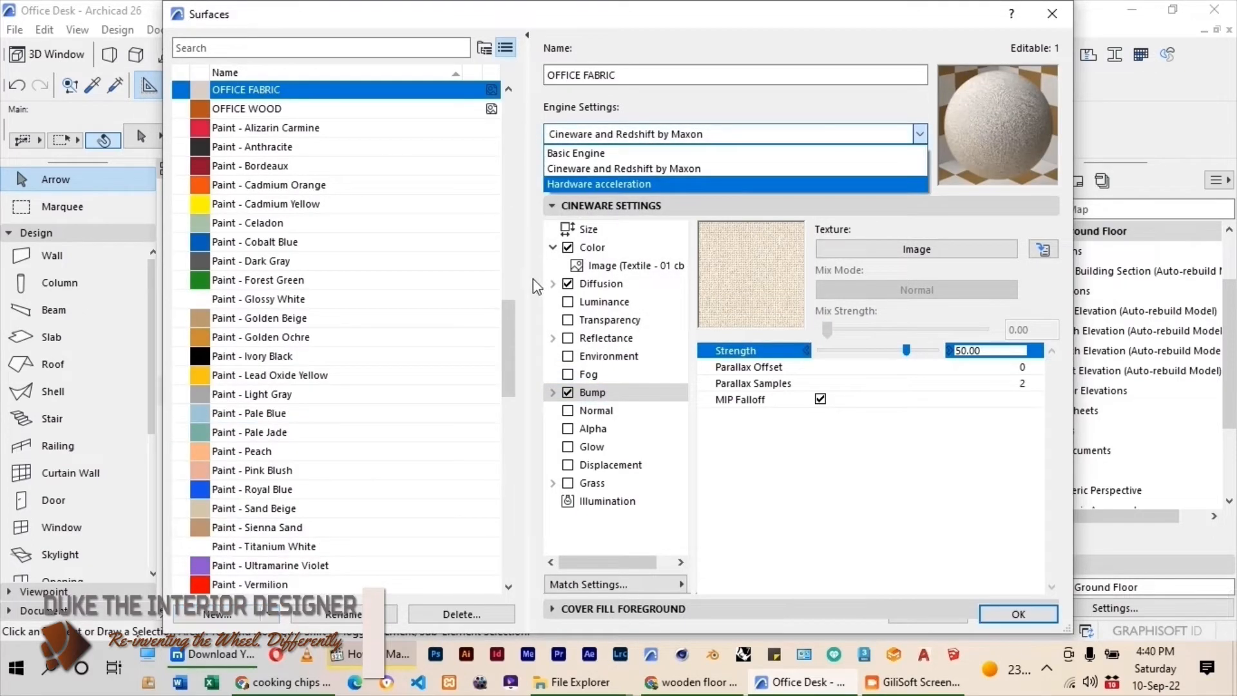
left_click(570, 150)
left_click(582, 488)
left_click(1046, 284)
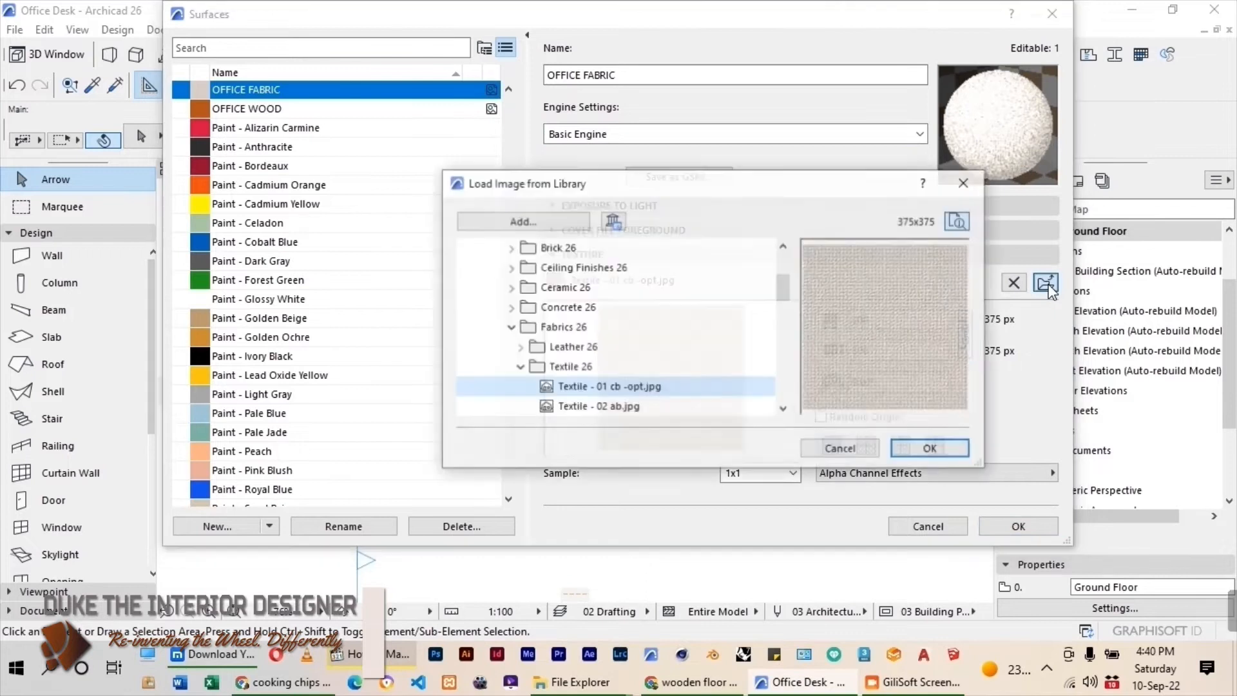
left_click(580, 221)
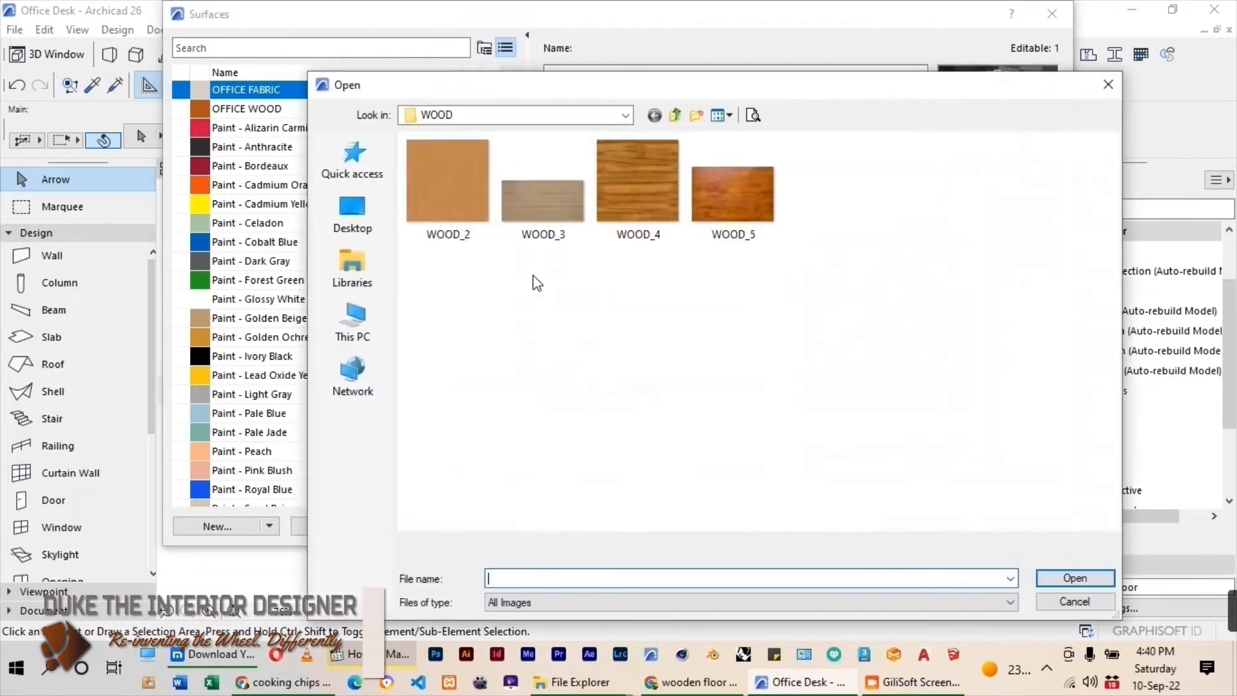
left_click(676, 115)
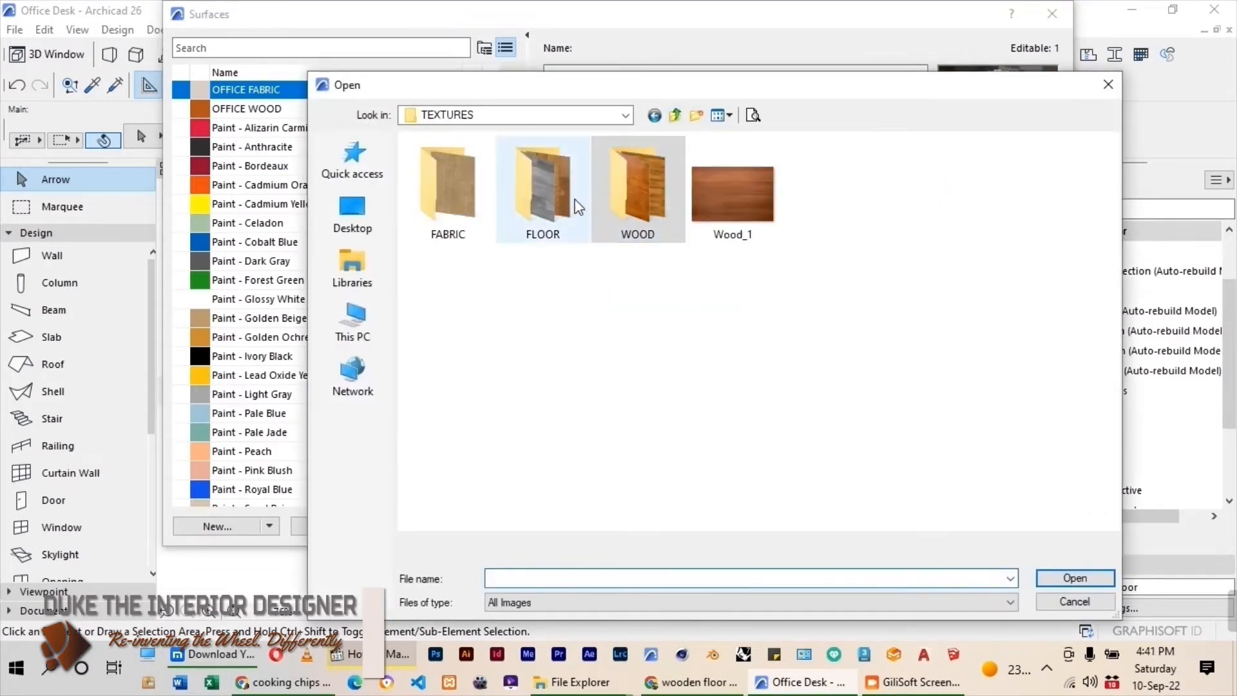
double_click(452, 204)
left_click(449, 194)
left_click(1075, 578)
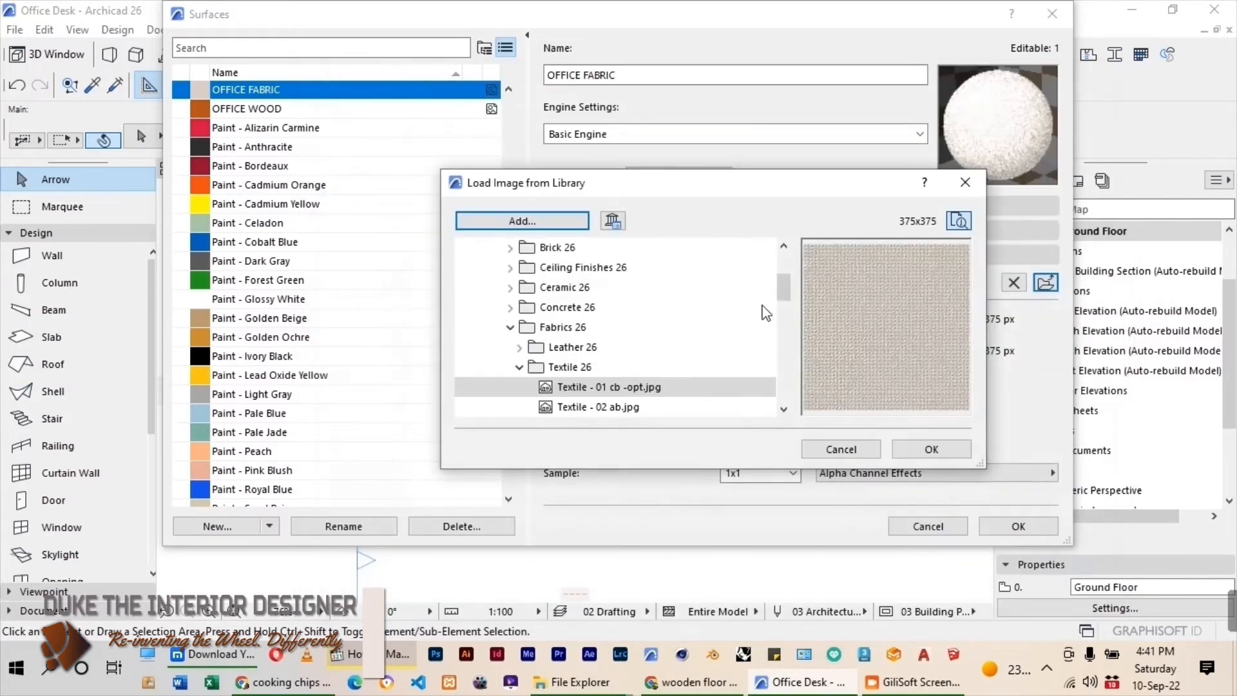
left_click(933, 450)
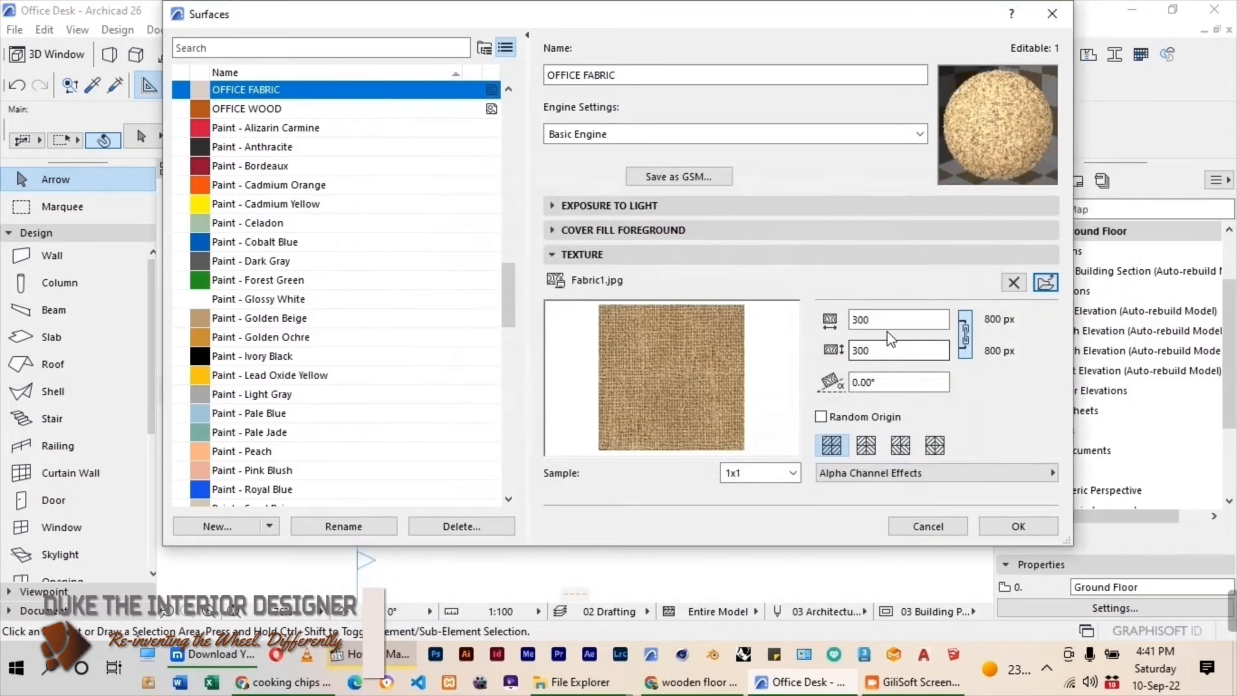
left_click_drag(873, 319, 853, 320)
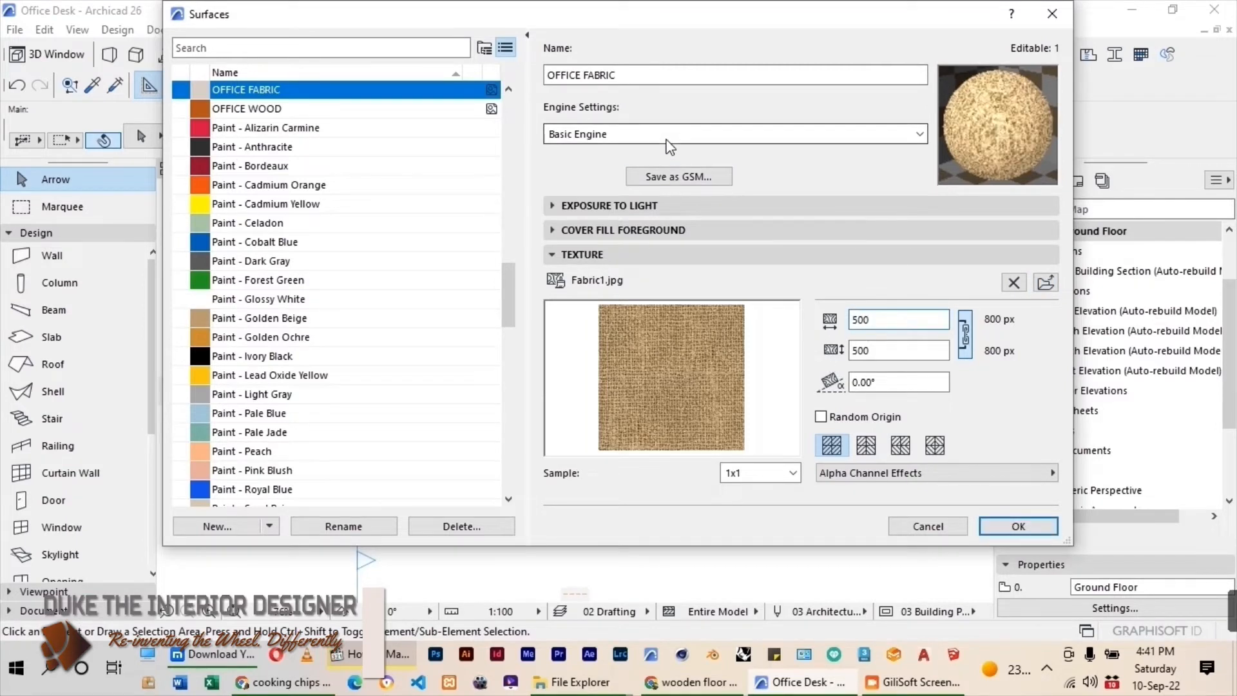
Update OFFICE FABRIC's Cineware and Redshift settings from the Basic Engine settings and accept the surface changes.
left_click(622, 134)
left_click(611, 169)
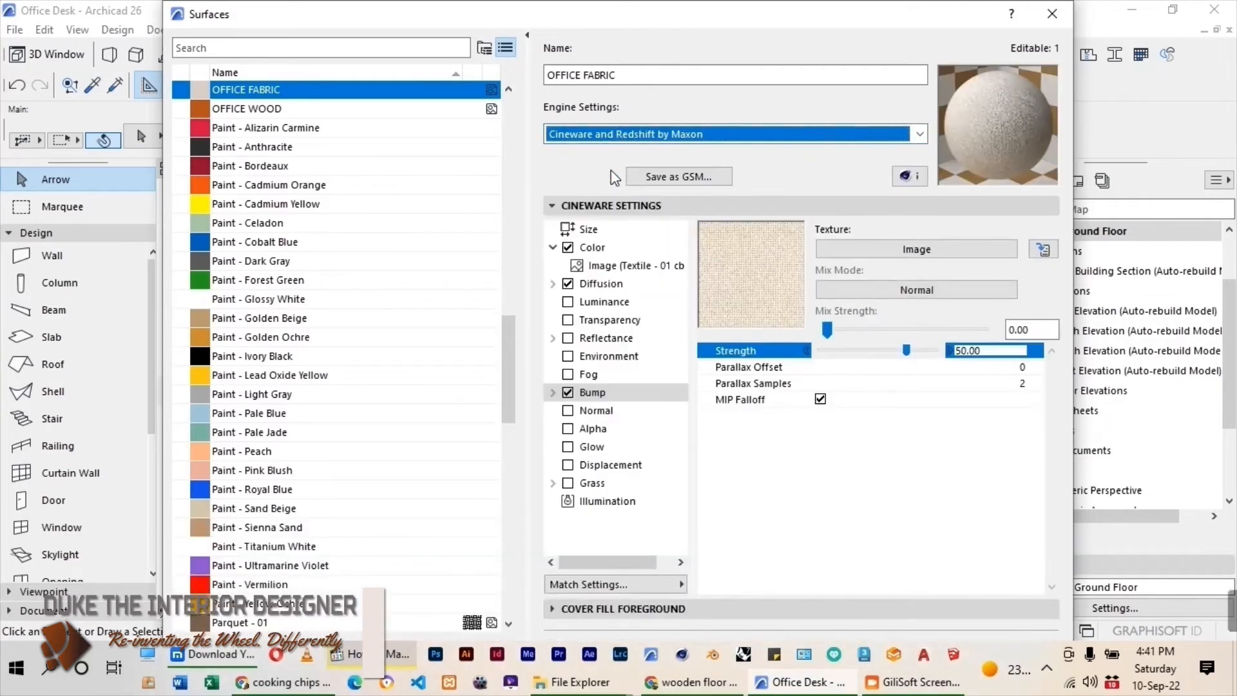
left_click(608, 585)
left_click(798, 529)
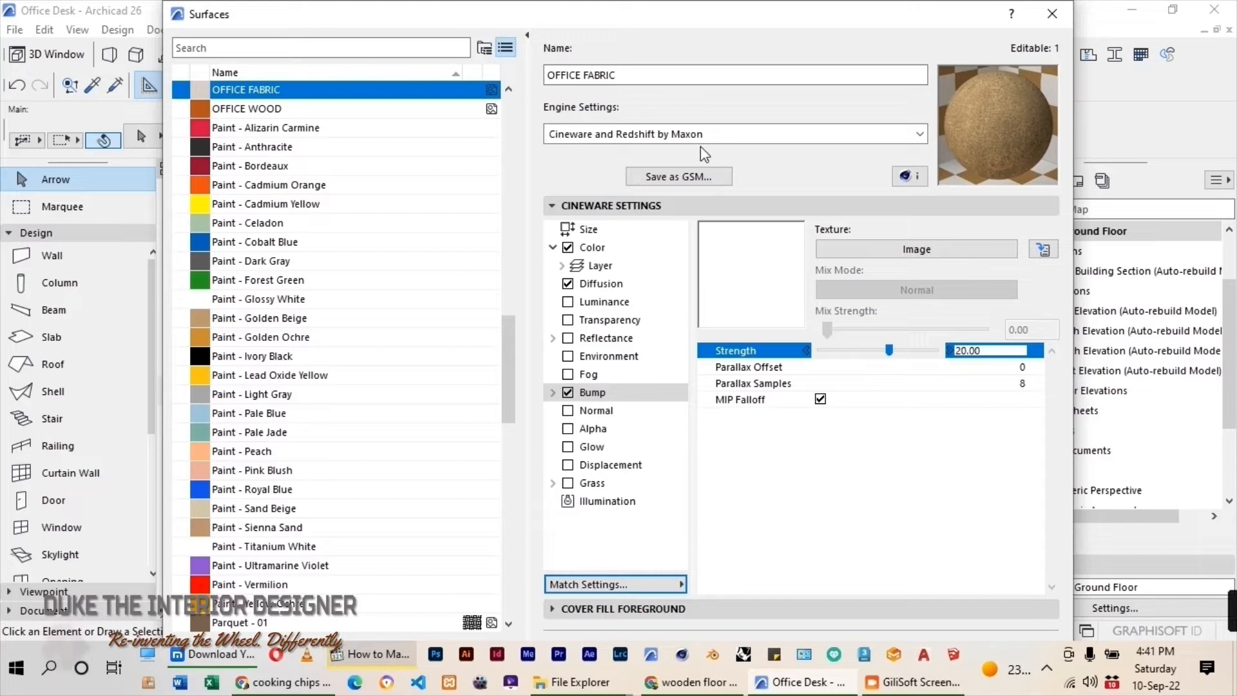
left_click(552, 207)
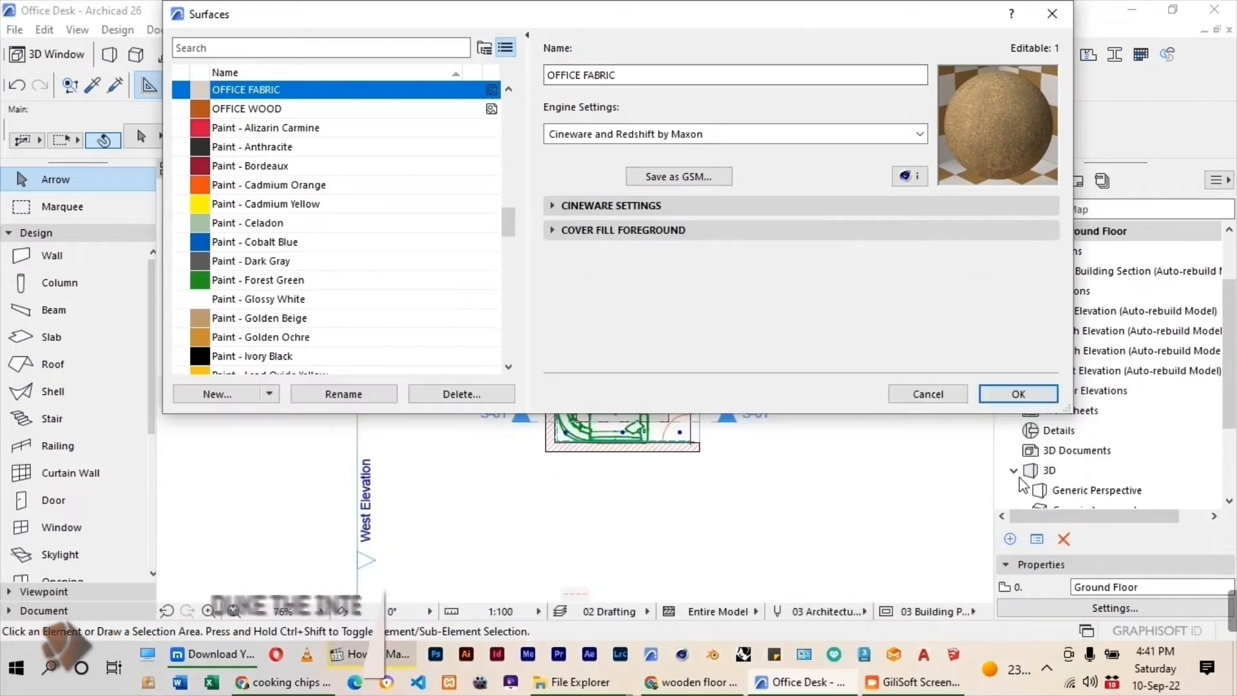
left_click(1018, 395)
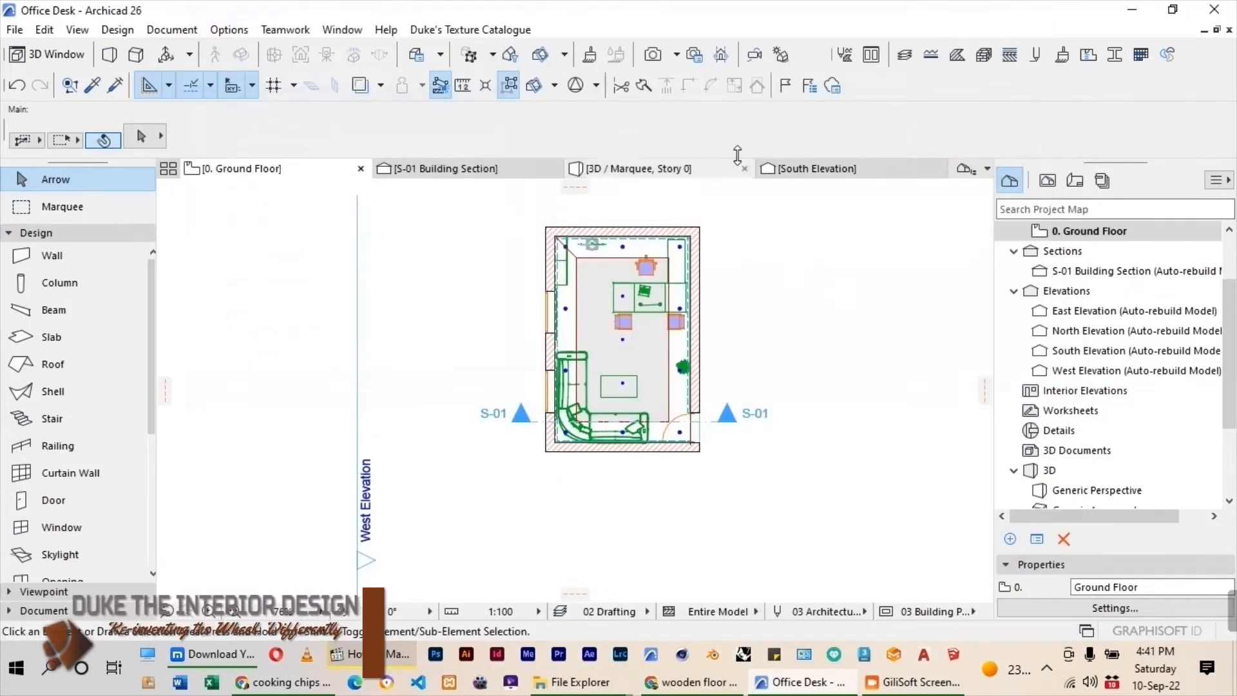
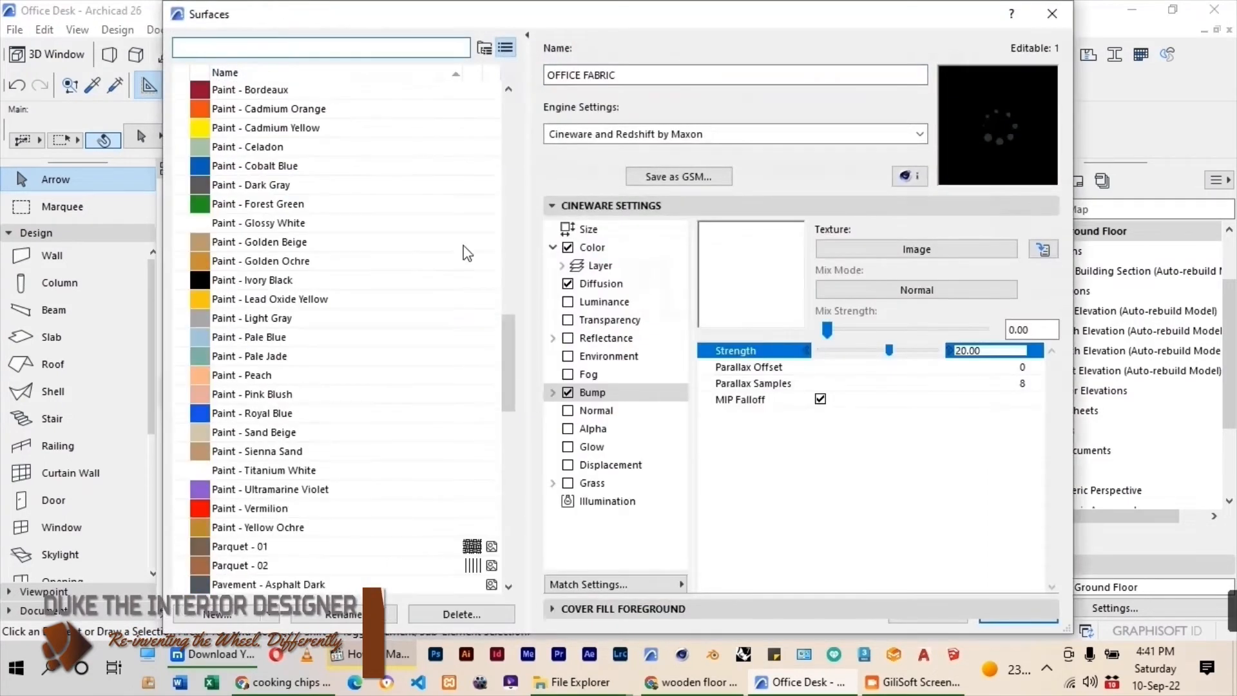
Duplicate the Floorboards - 01 surface as a new surface named OFFICE FLOOR.
left_click_drag(509, 373, 508, 192)
left_click(261, 356)
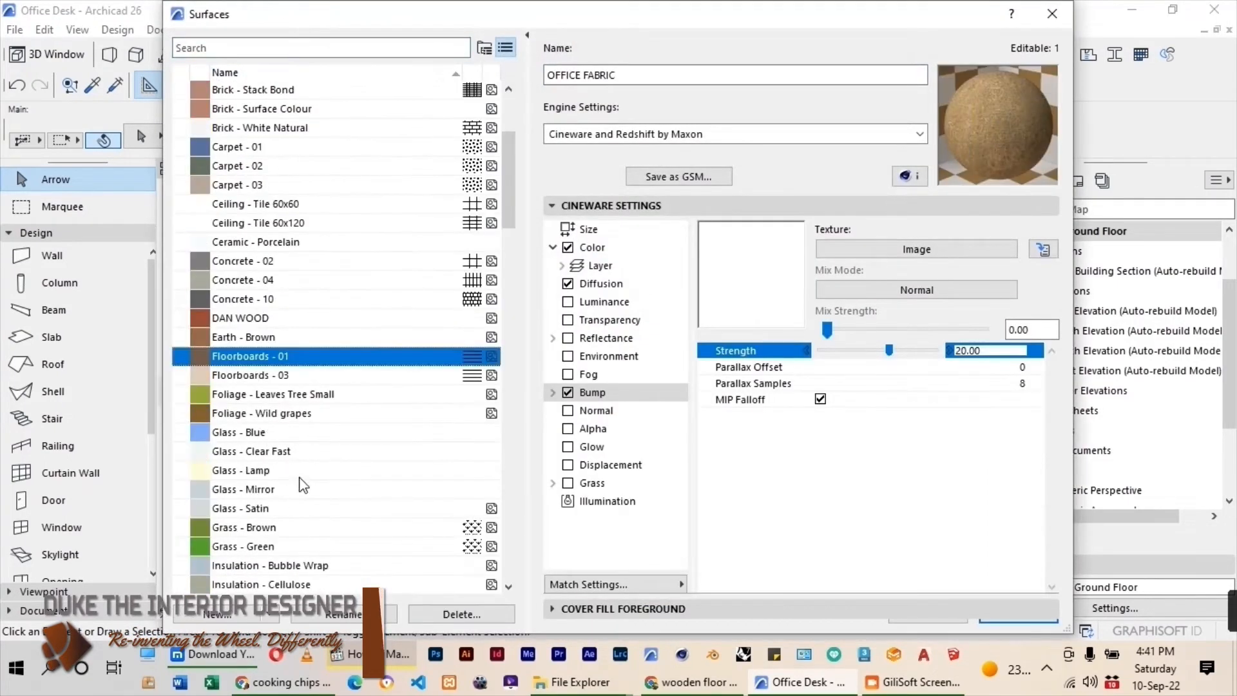
left_click(219, 614)
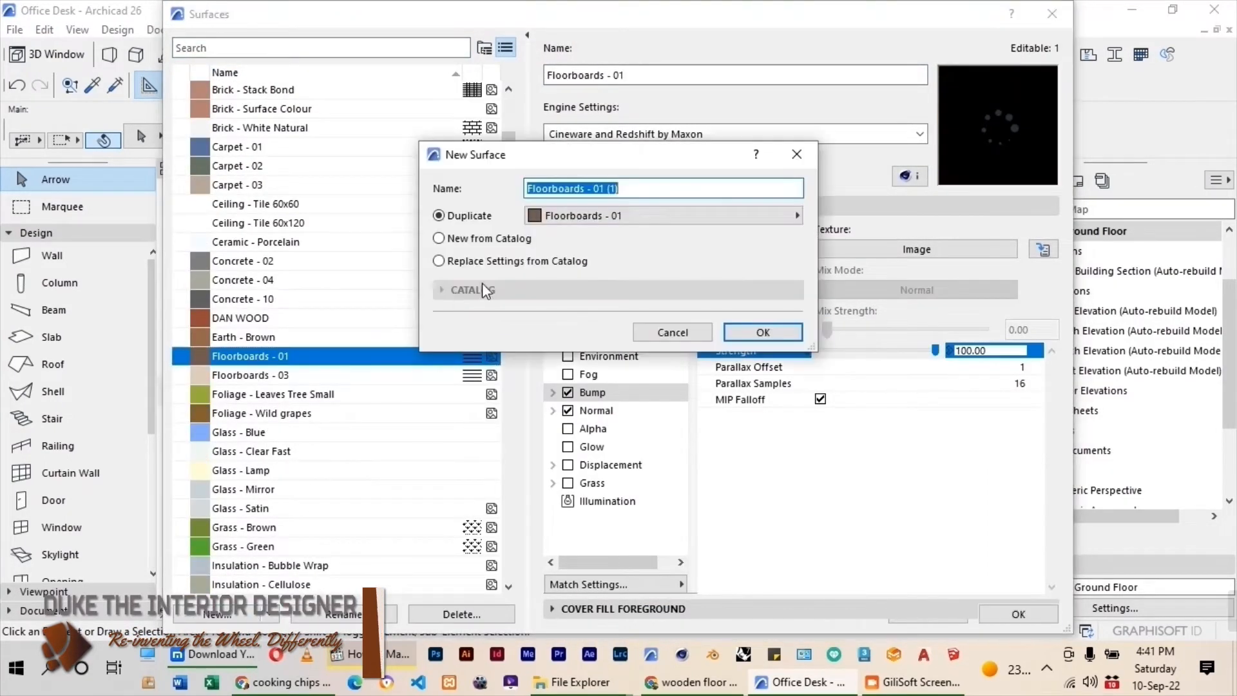
type("OFFICE FLOOR")
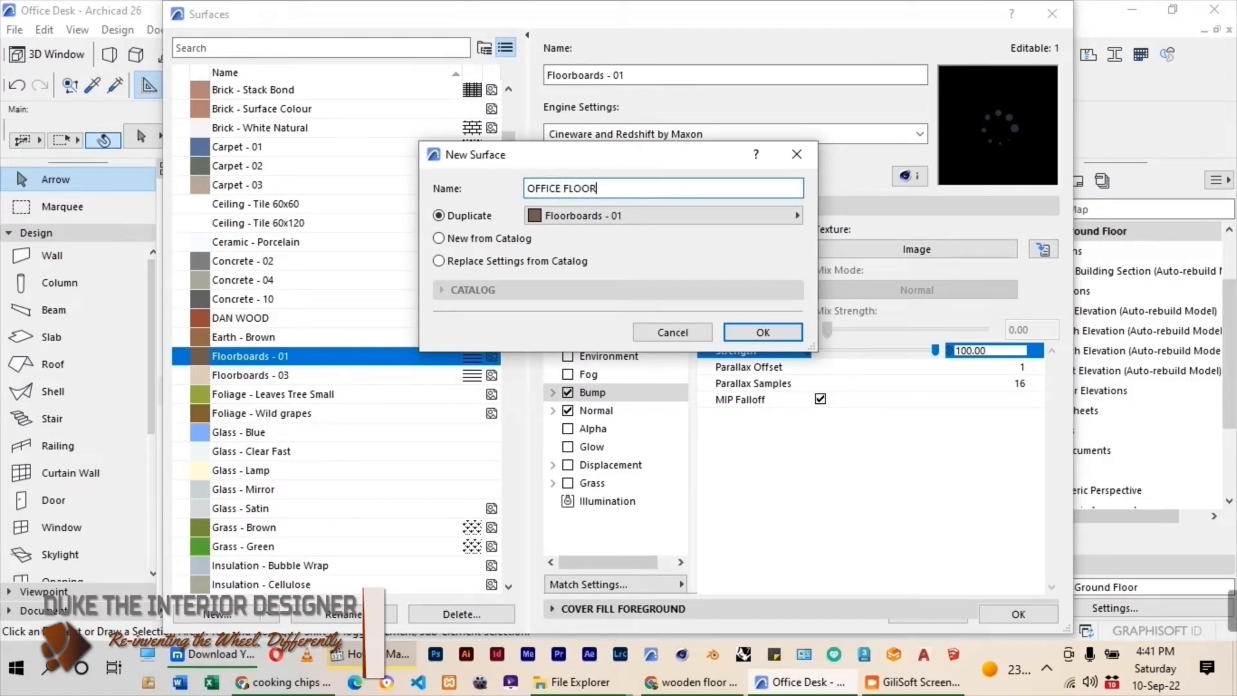
left_click(763, 332)
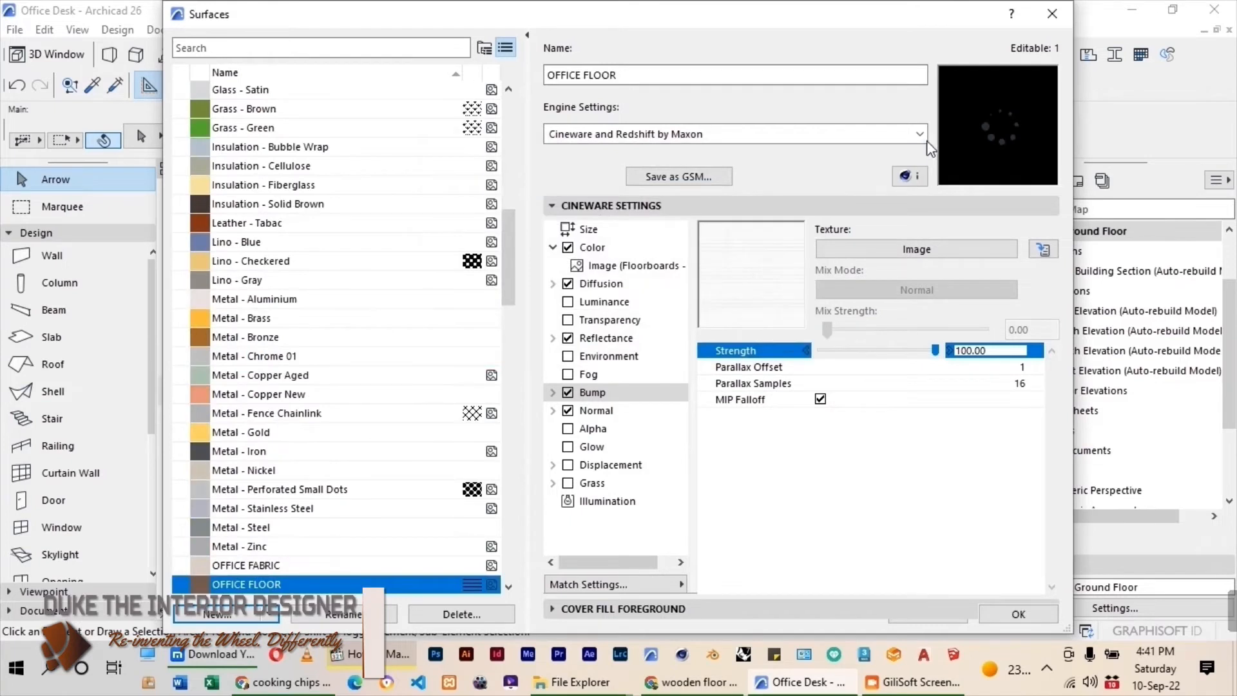
In OFFICE FLOOR's Basic Engine settings, load the Wooden Floor image from the FLOOR textures folder as the texture.
left_click(921, 134)
left_click(890, 153)
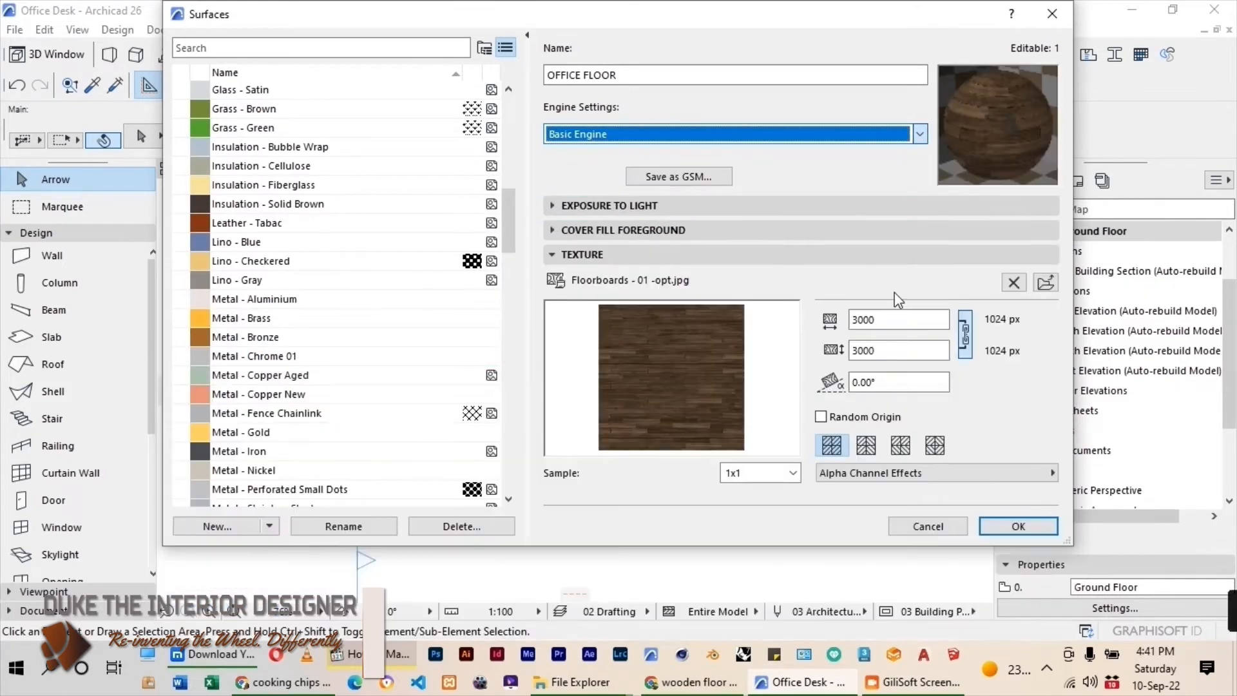
left_click(1046, 283)
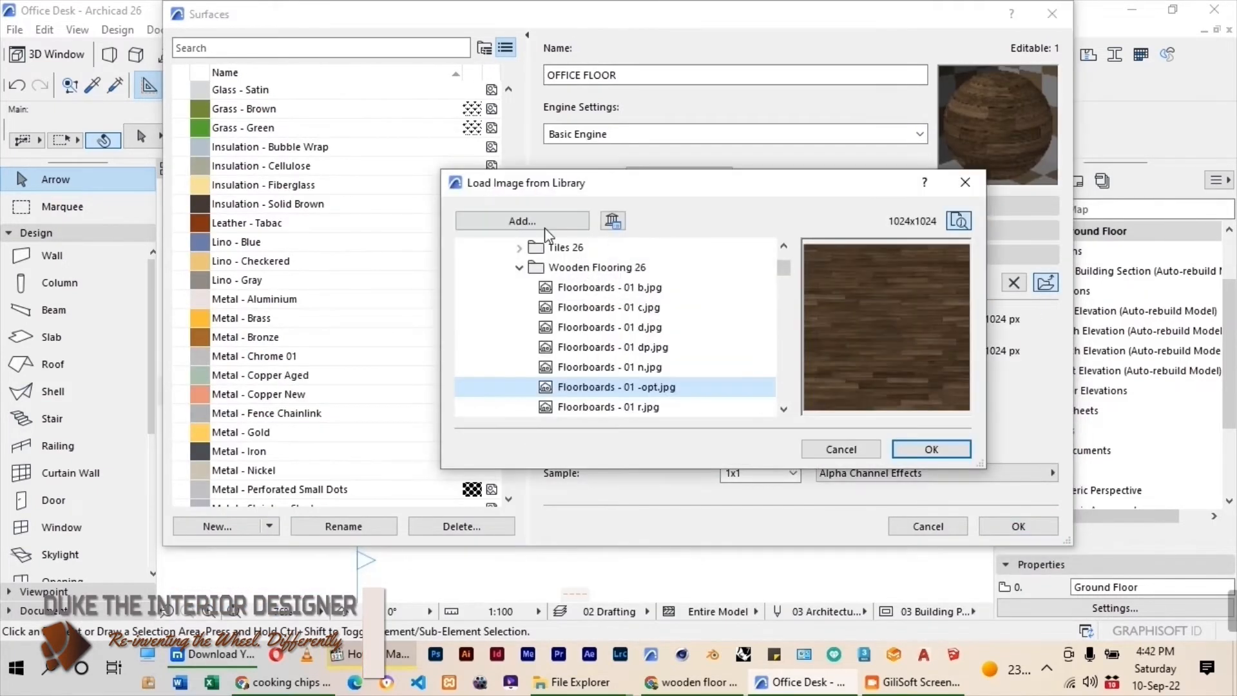
left_click(522, 220)
left_click(677, 114)
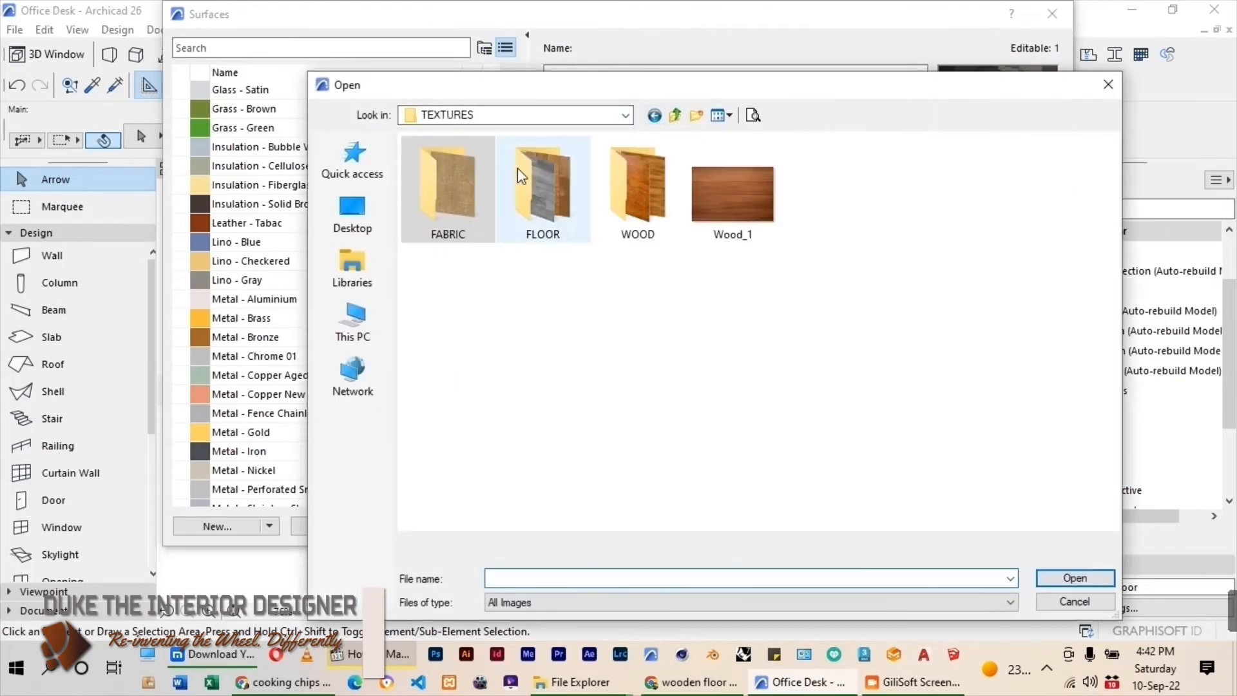
double_click(541, 187)
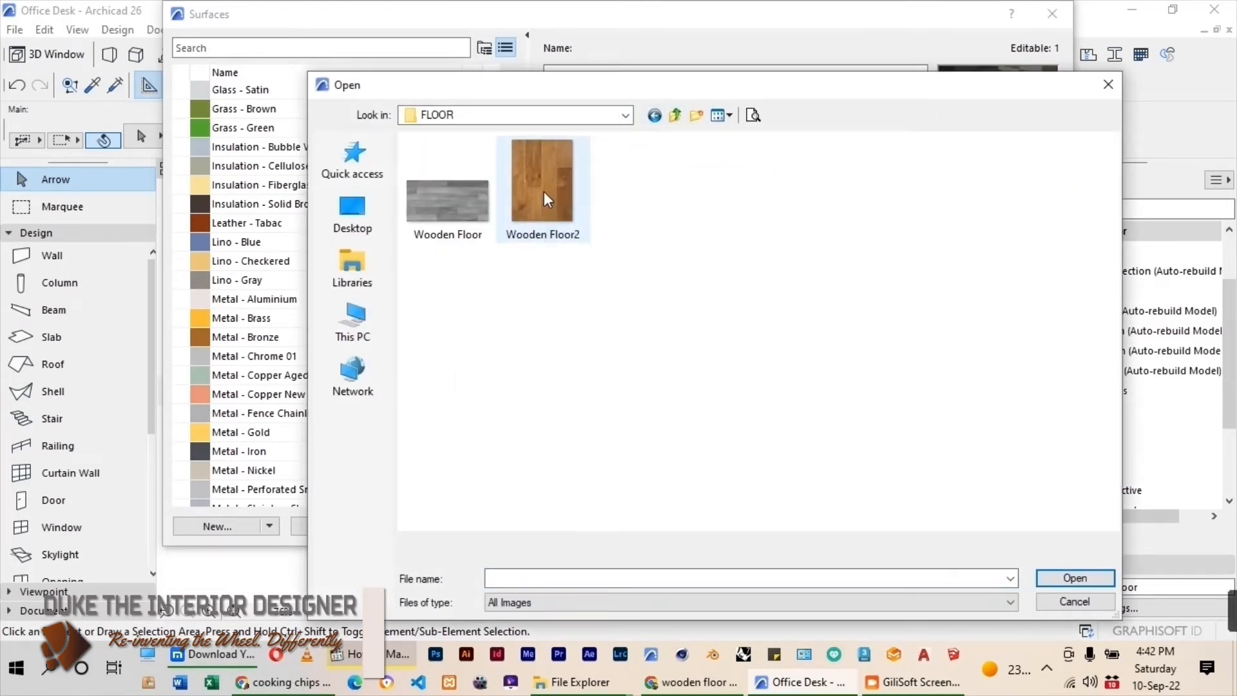
left_click(544, 191)
left_click(448, 204)
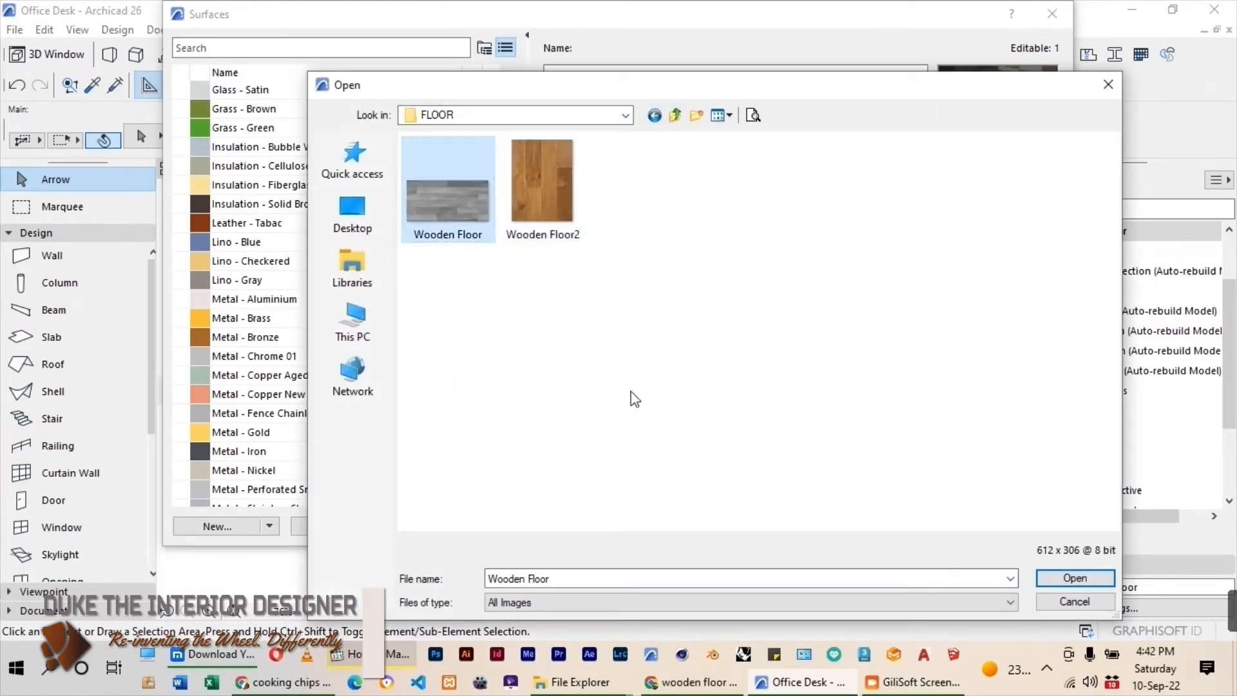
left_click(1086, 578)
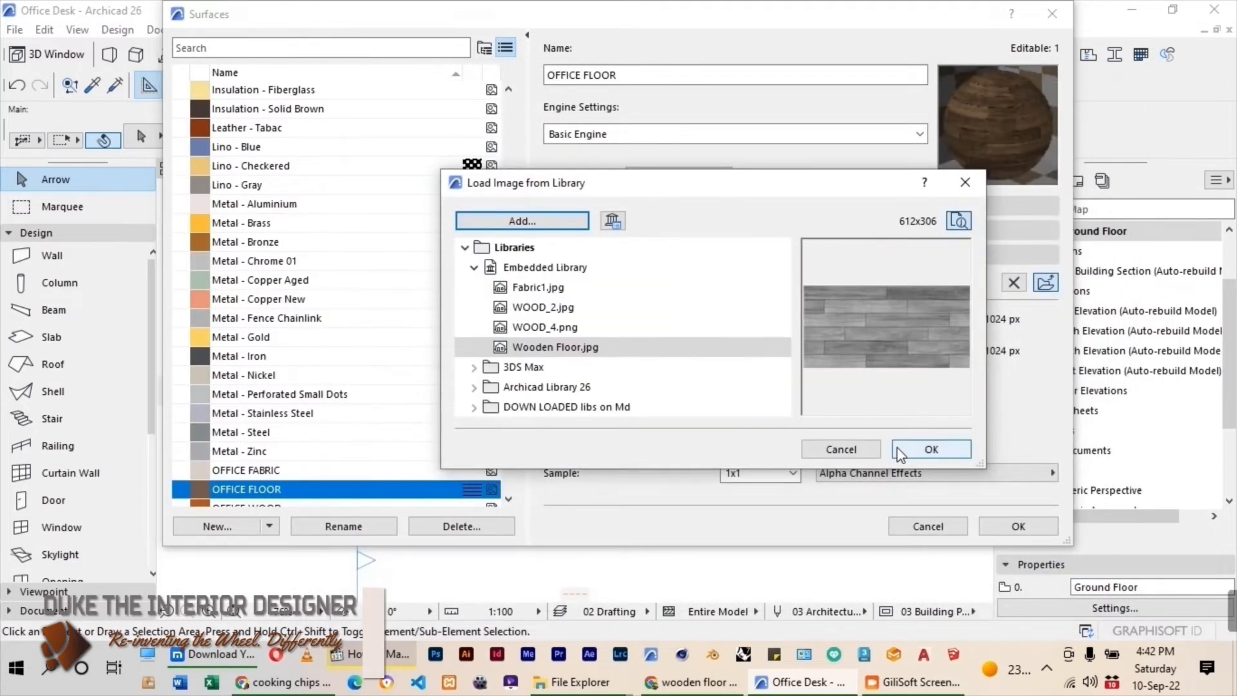
left_click(931, 449)
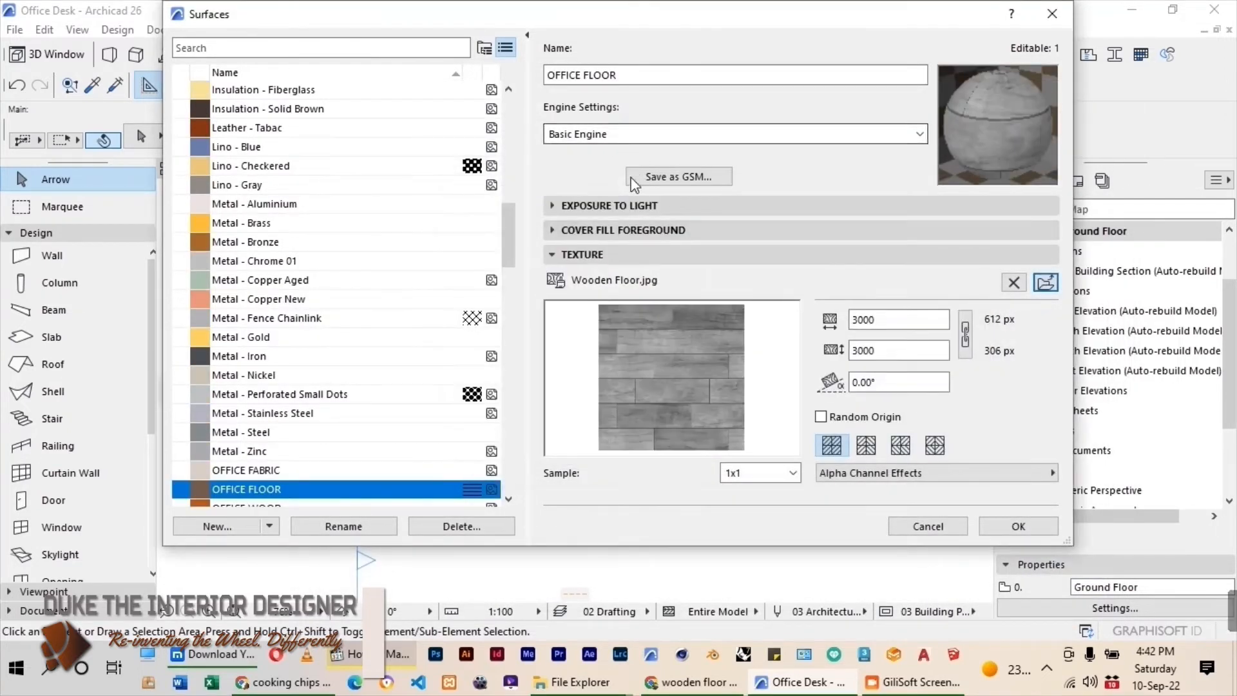
Update OFFICE FLOOR's Cineware and Redshift settings from the Basic Engine settings and accept the surface changes.
left_click(773, 134)
left_click(578, 167)
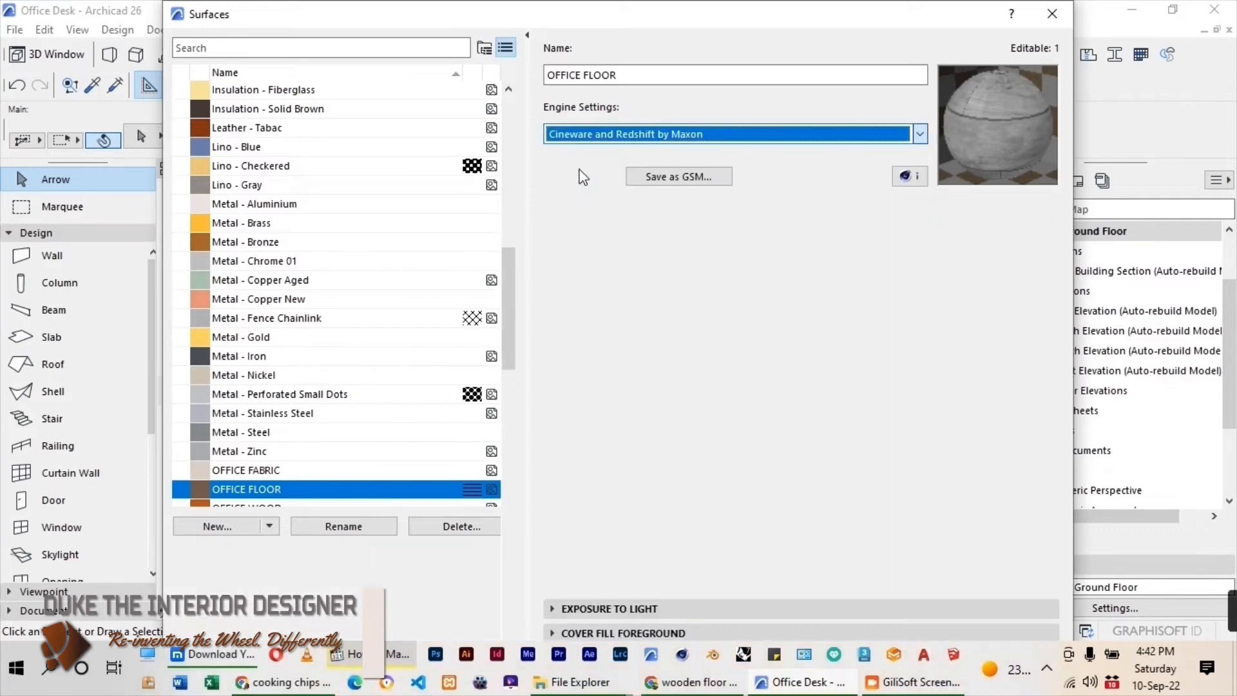
left_click(616, 584)
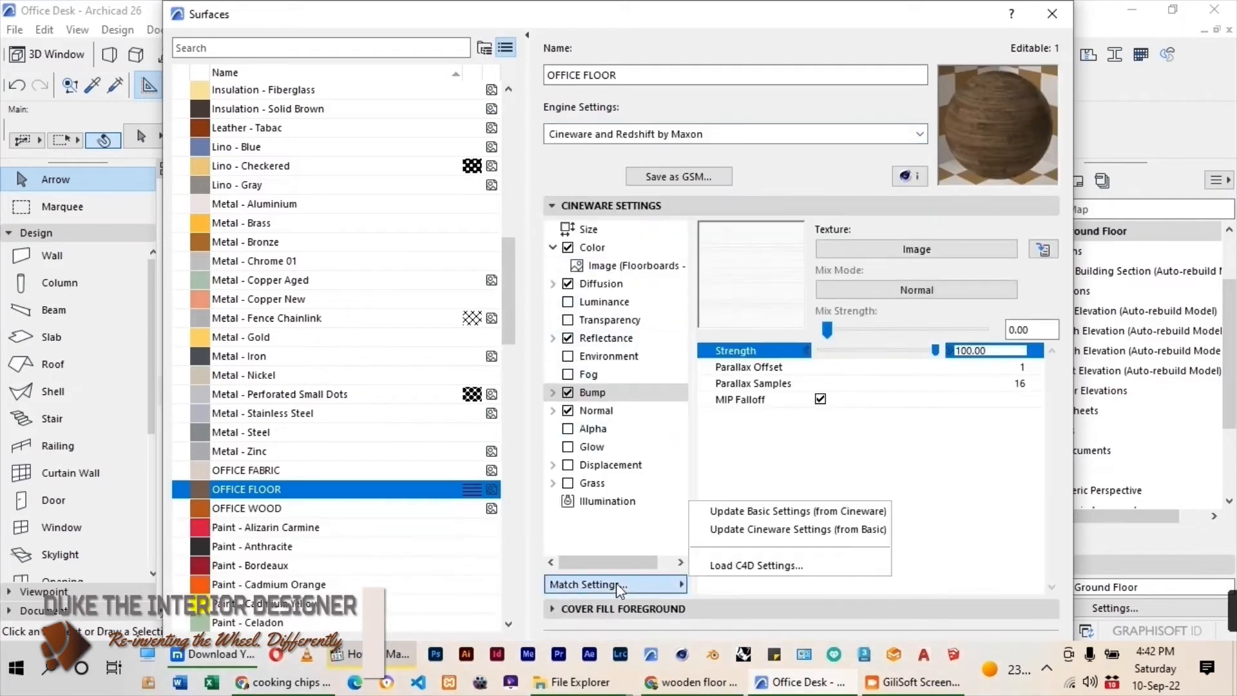
left_click(764, 531)
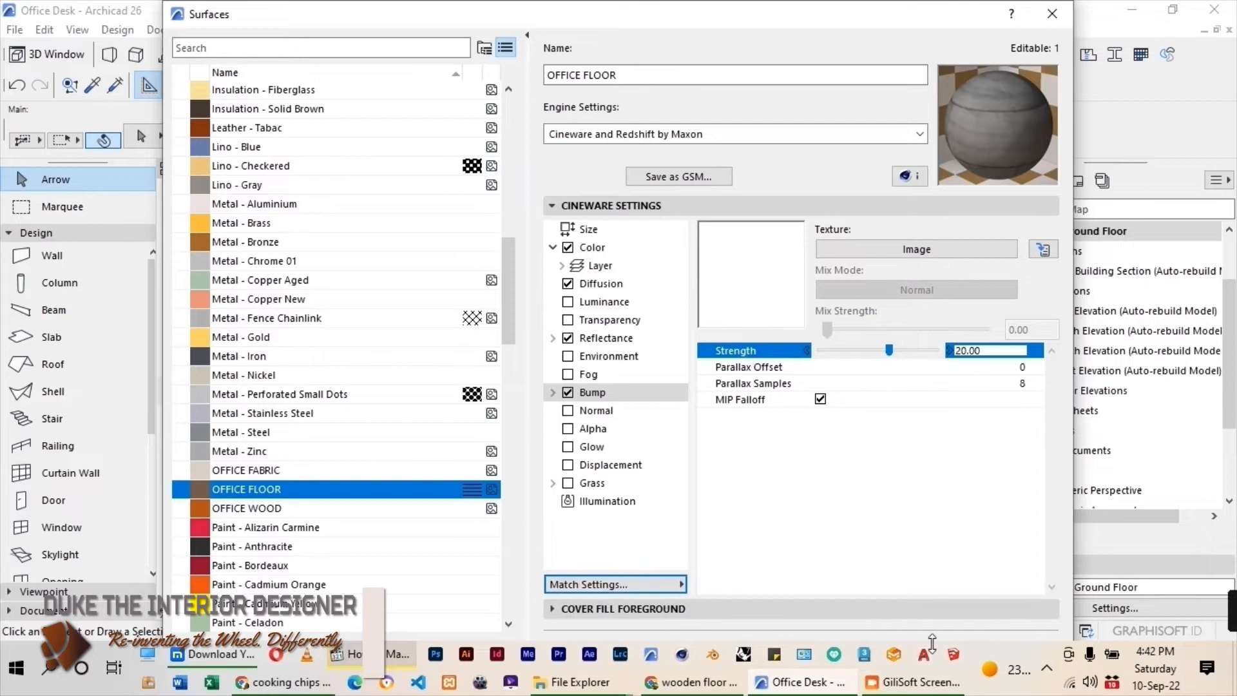
left_click(774, 205)
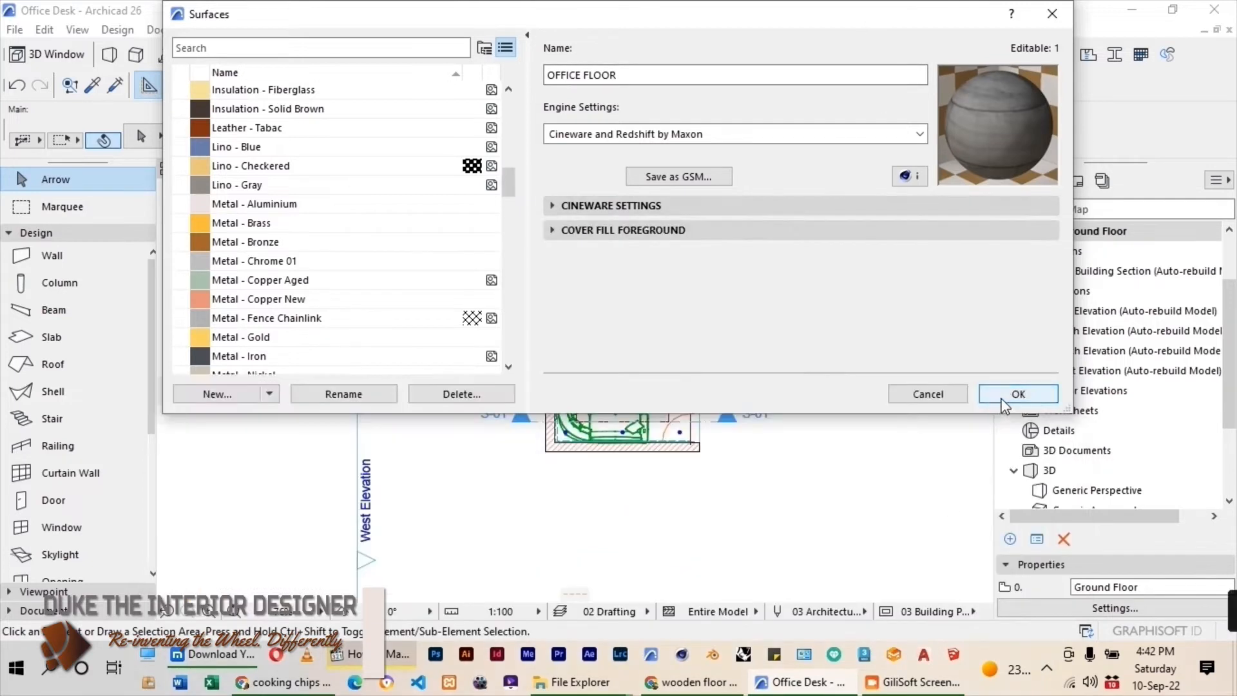
left_click(1004, 401)
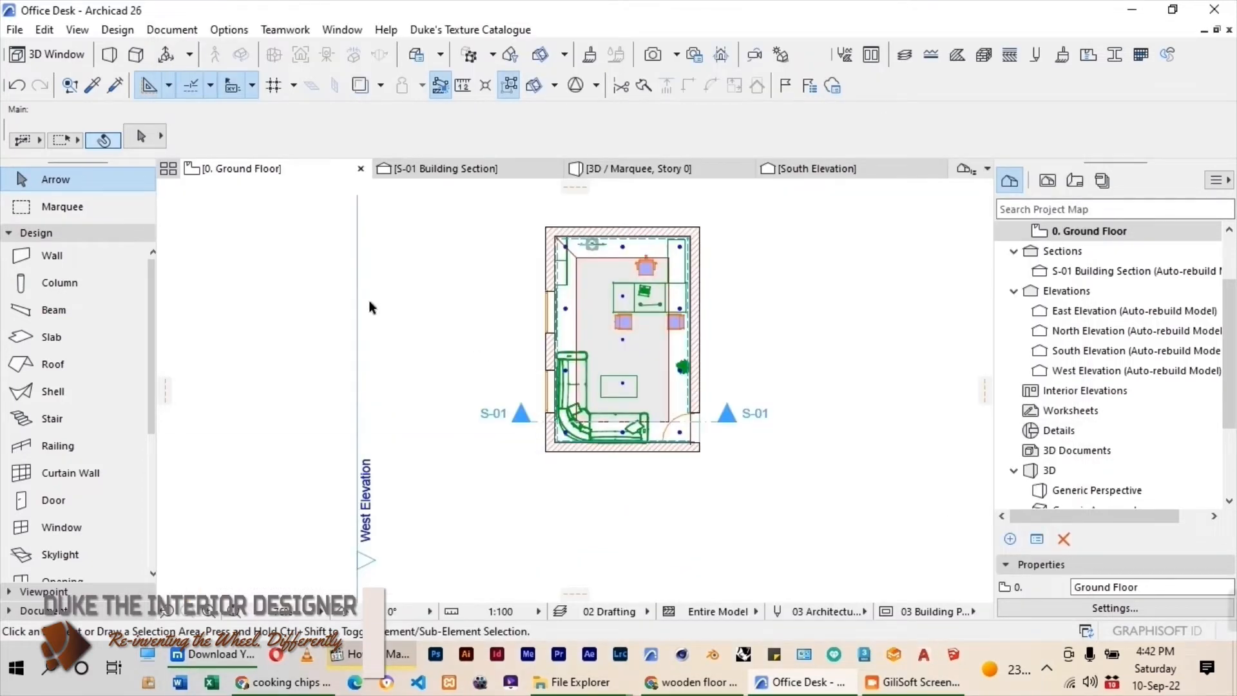
Draw a marquee around the desk end of the office floor plan and show the marquee area in 3D.
scroll(699, 312, "up", 4)
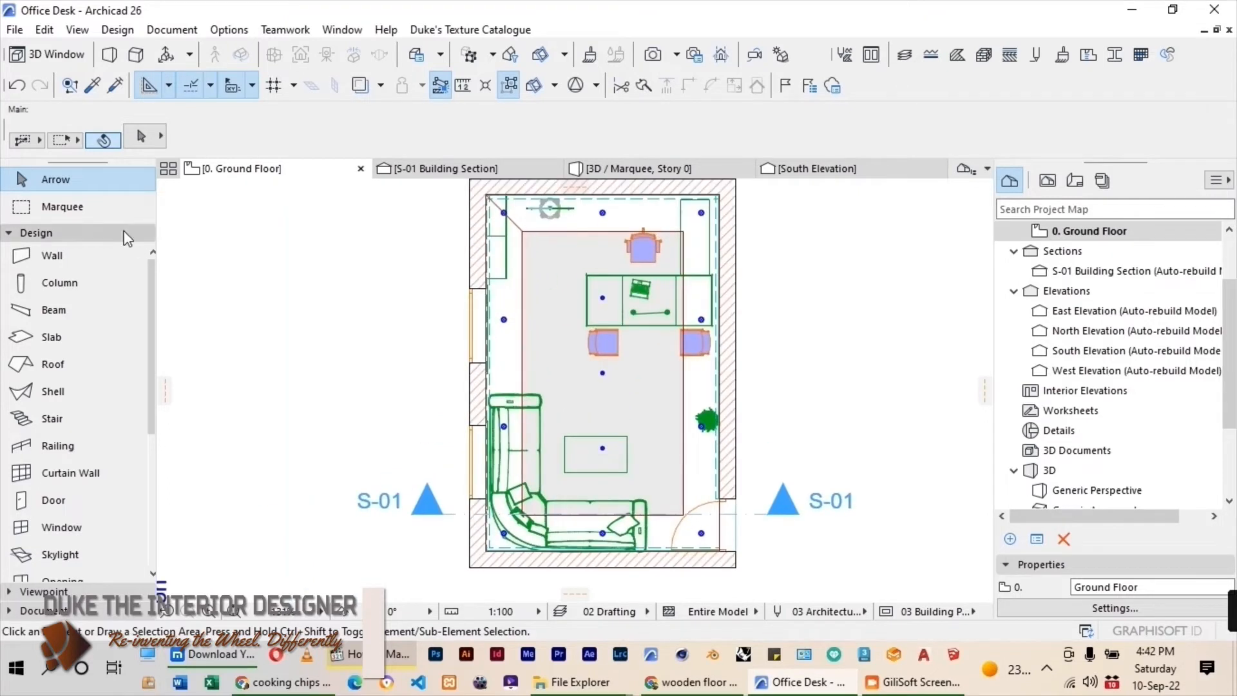
left_click(62, 206)
scroll(495, 275, "down", 2)
left_click(466, 194)
left_click(806, 393)
right_click(400, 290)
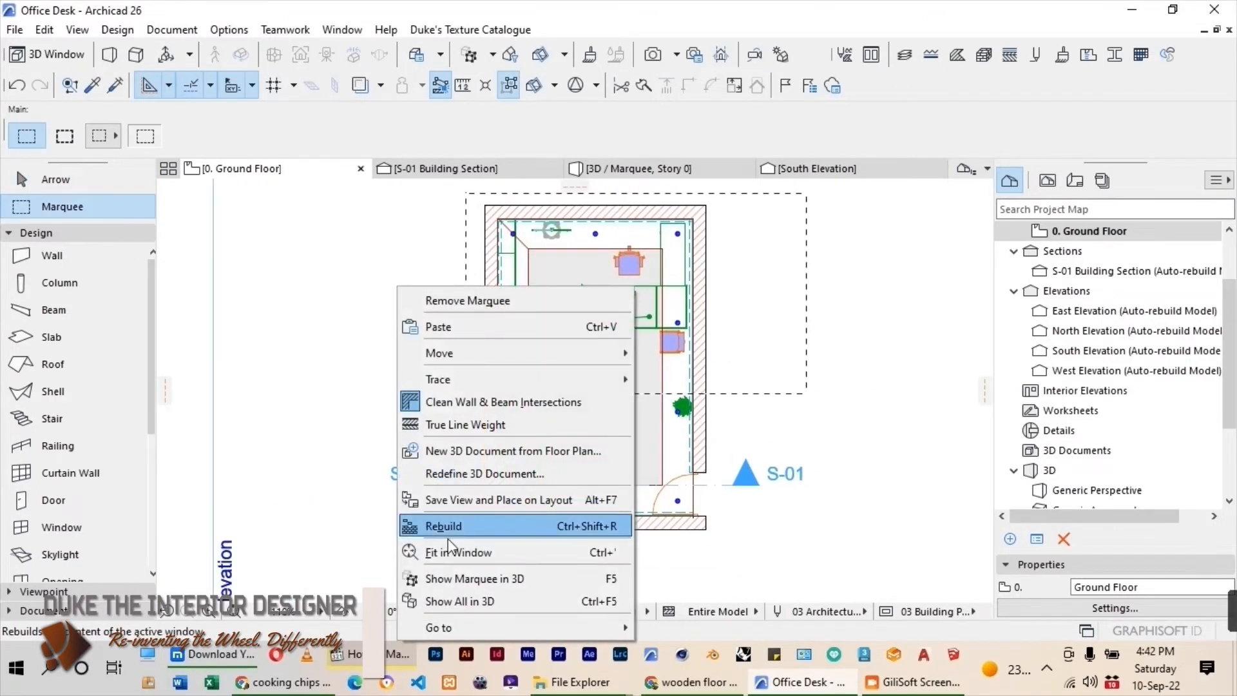
left_click(462, 579)
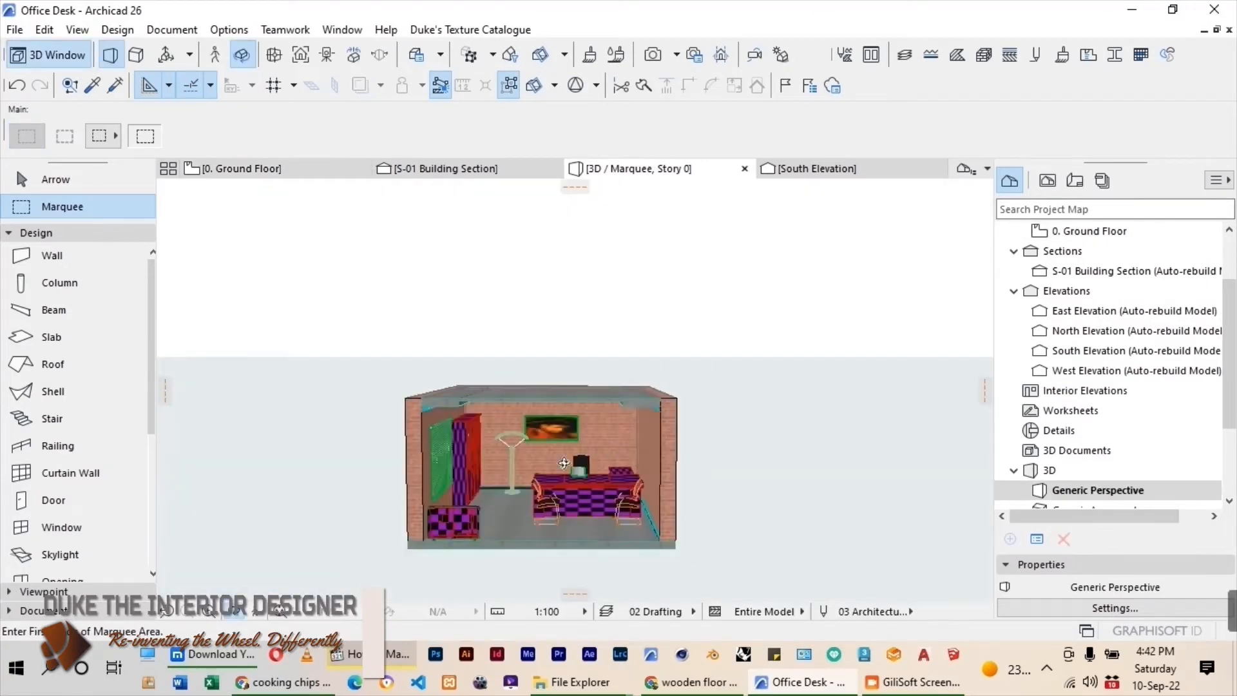
Enable USE AC MWOOD for the executive desk DFM_3108 and set its mWood surface to OFFICE WOOD.
scroll(564, 463, "up", 5)
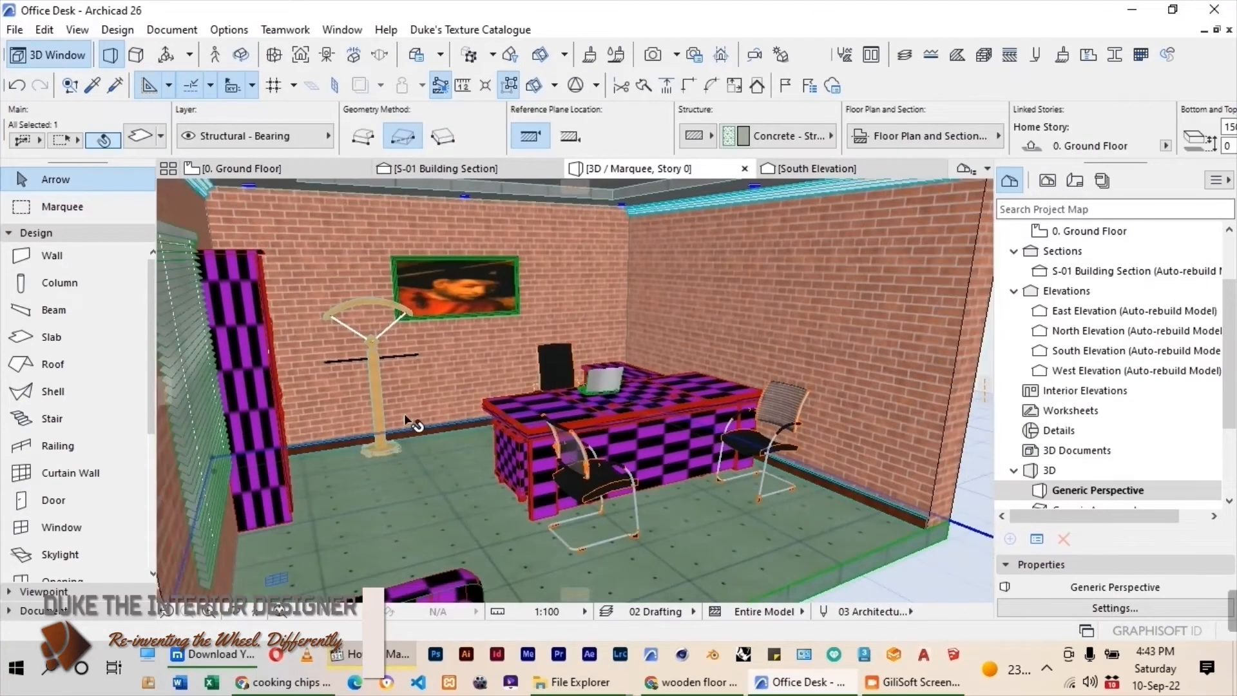
left_click(524, 433)
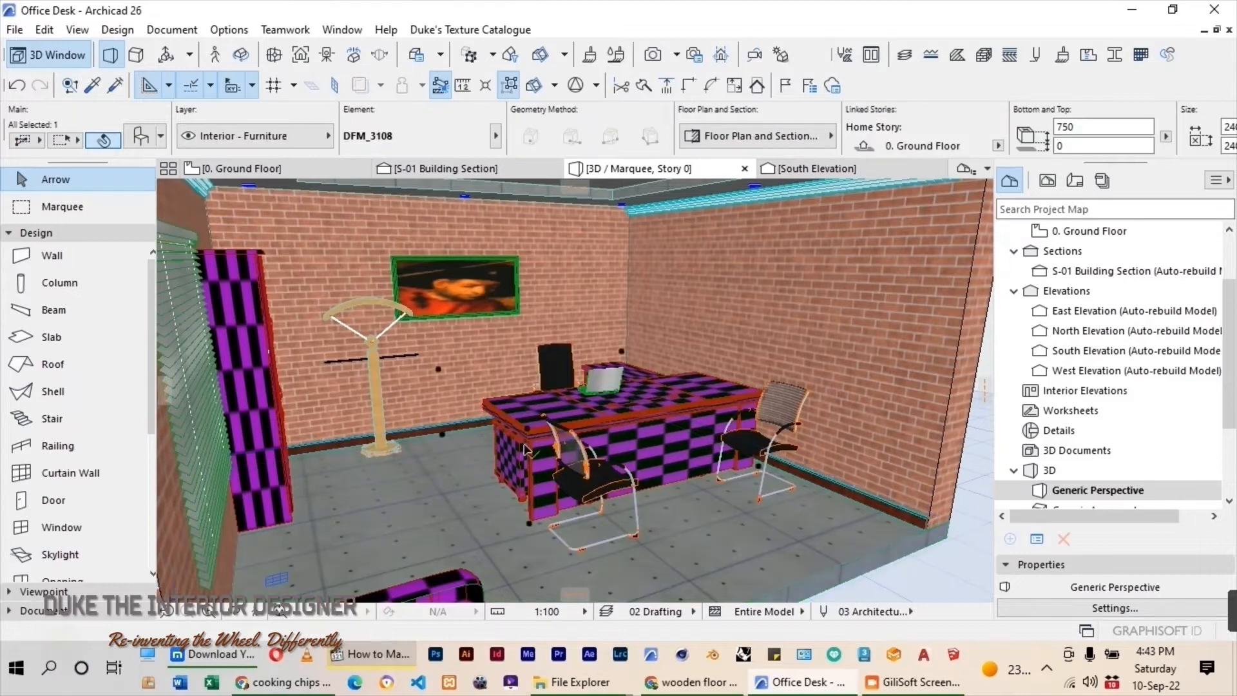
key("ctrl+t")
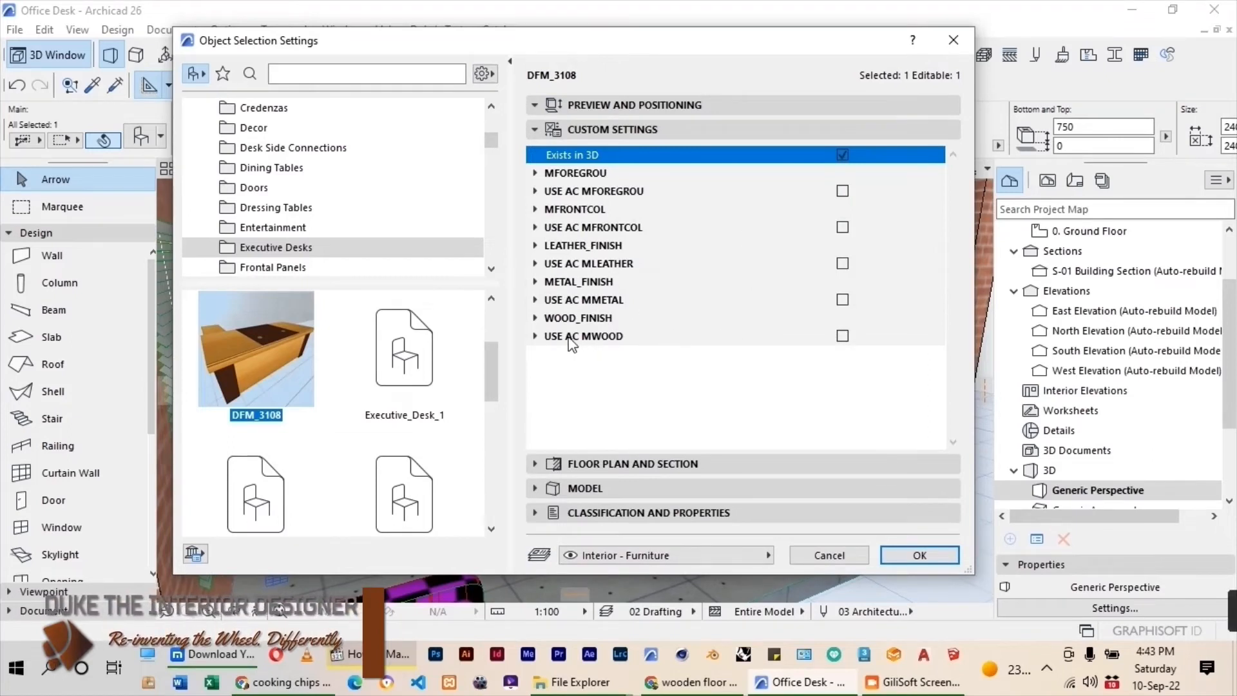
left_click(842, 336)
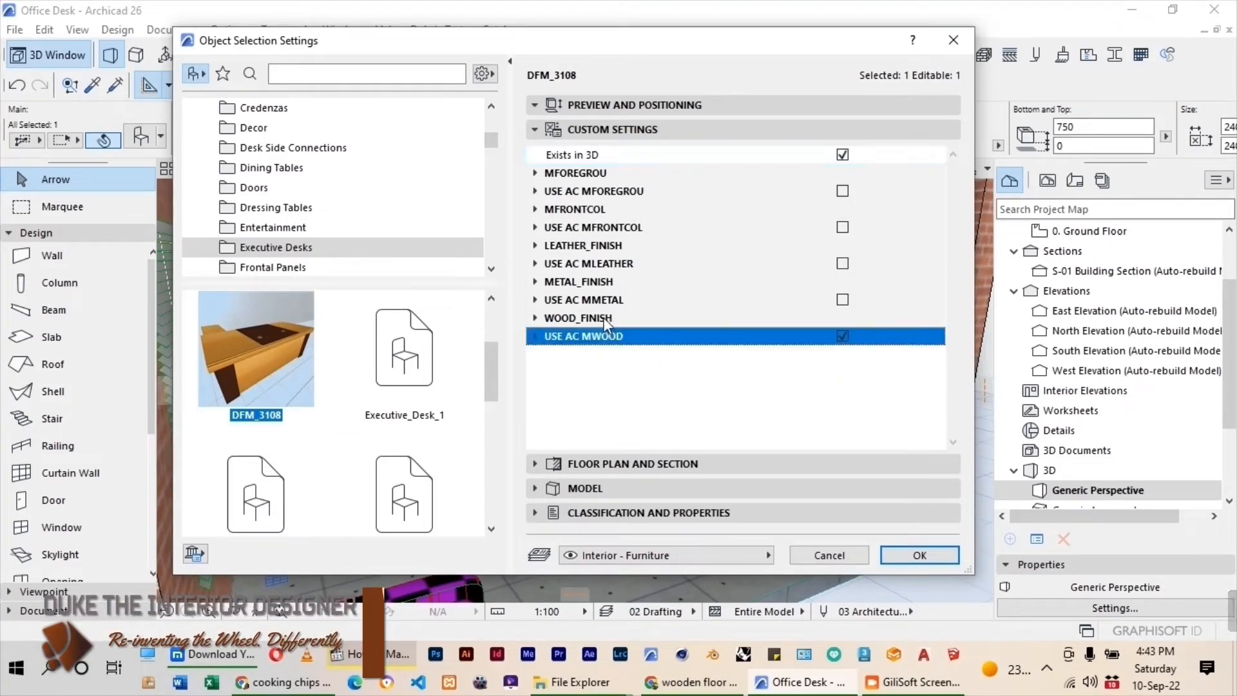
left_click(743, 354)
left_click(936, 354)
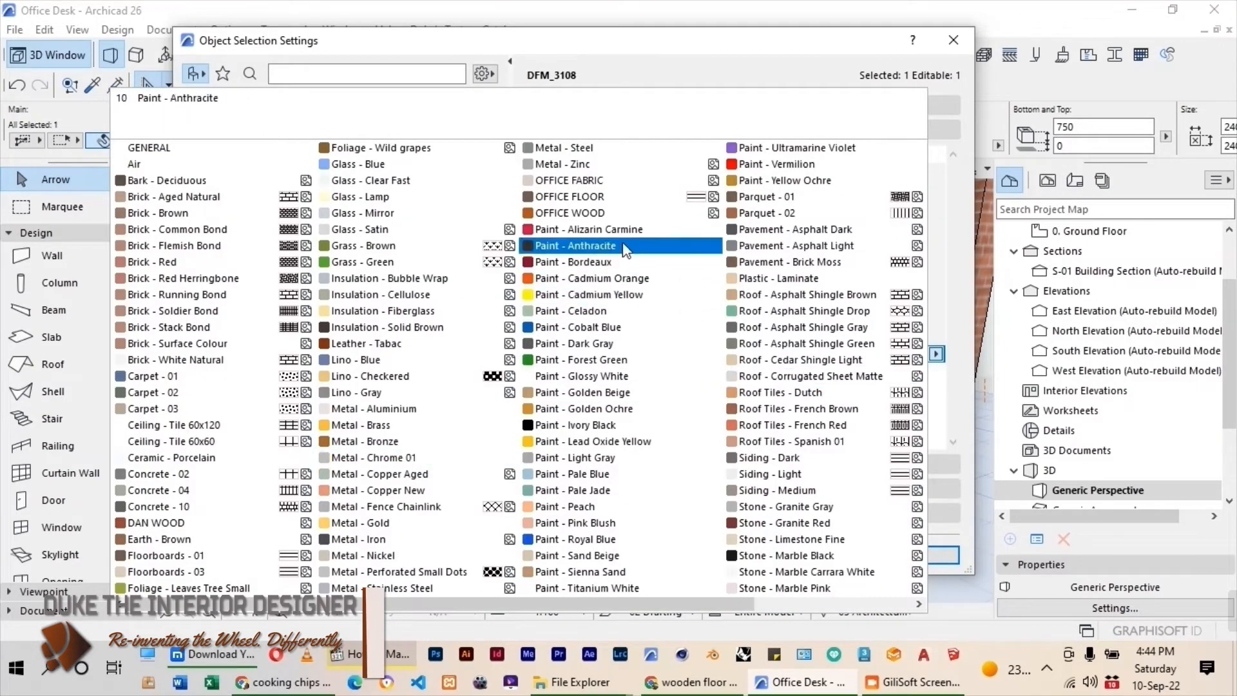
left_click(601, 213)
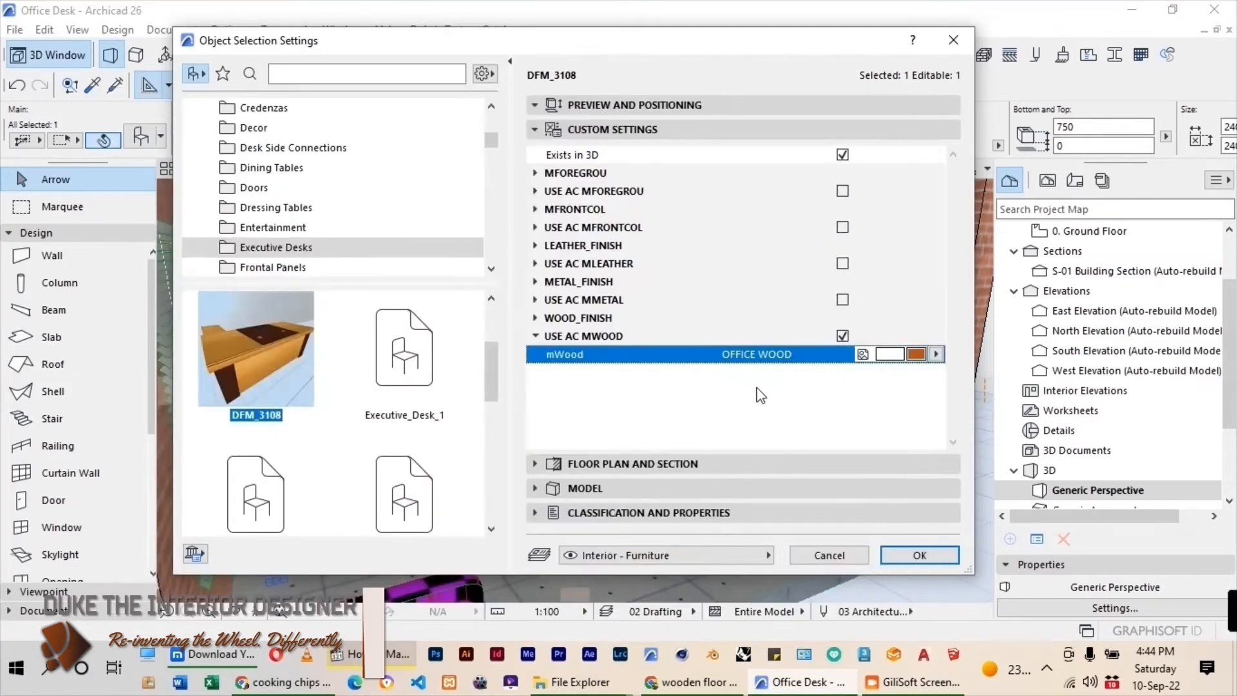
left_click(944, 556)
Enable USE AC MLEATHER for the executive desk and set its mLeather surface to Paint - Anthracite.
scroll(567, 445, "up", 3)
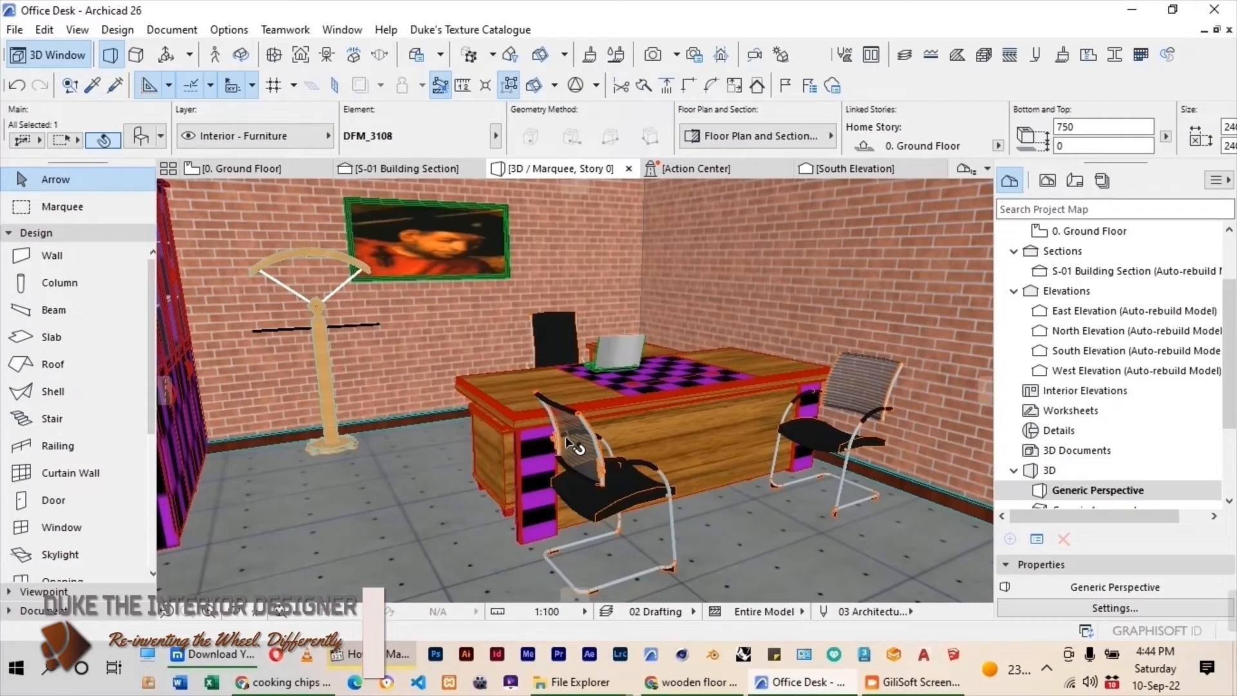
key("ctrl+t")
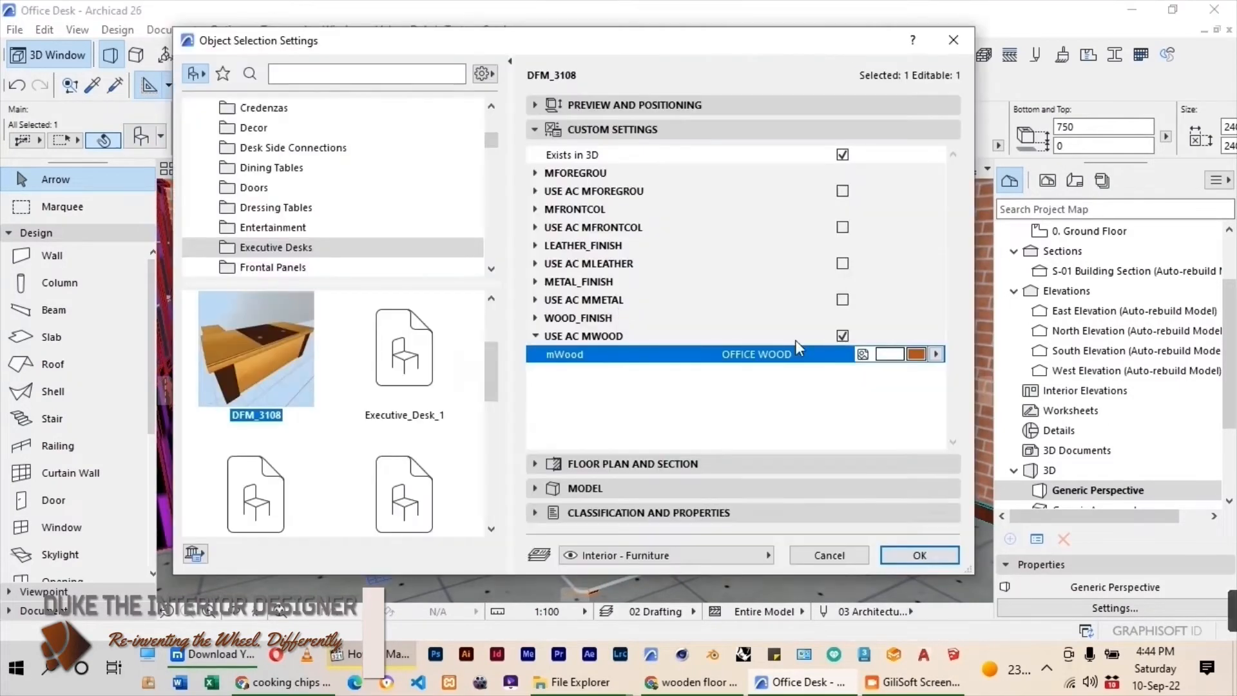
left_click(843, 266)
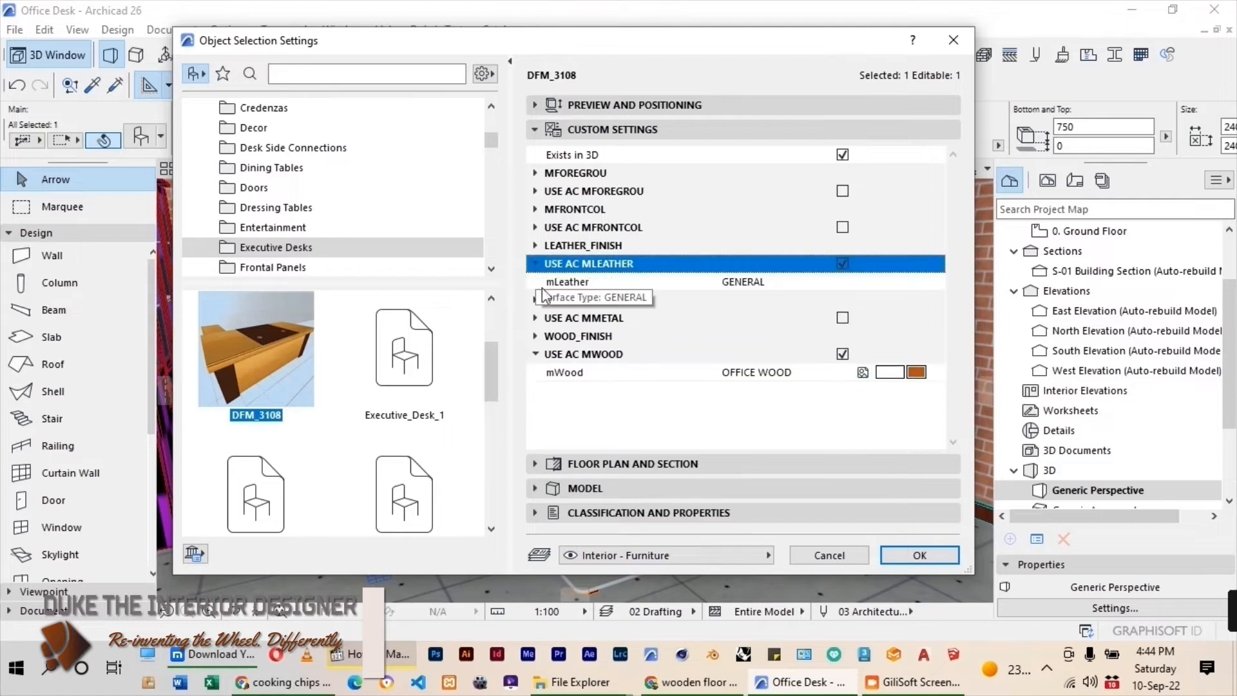
left_click(931, 284)
left_click(935, 281)
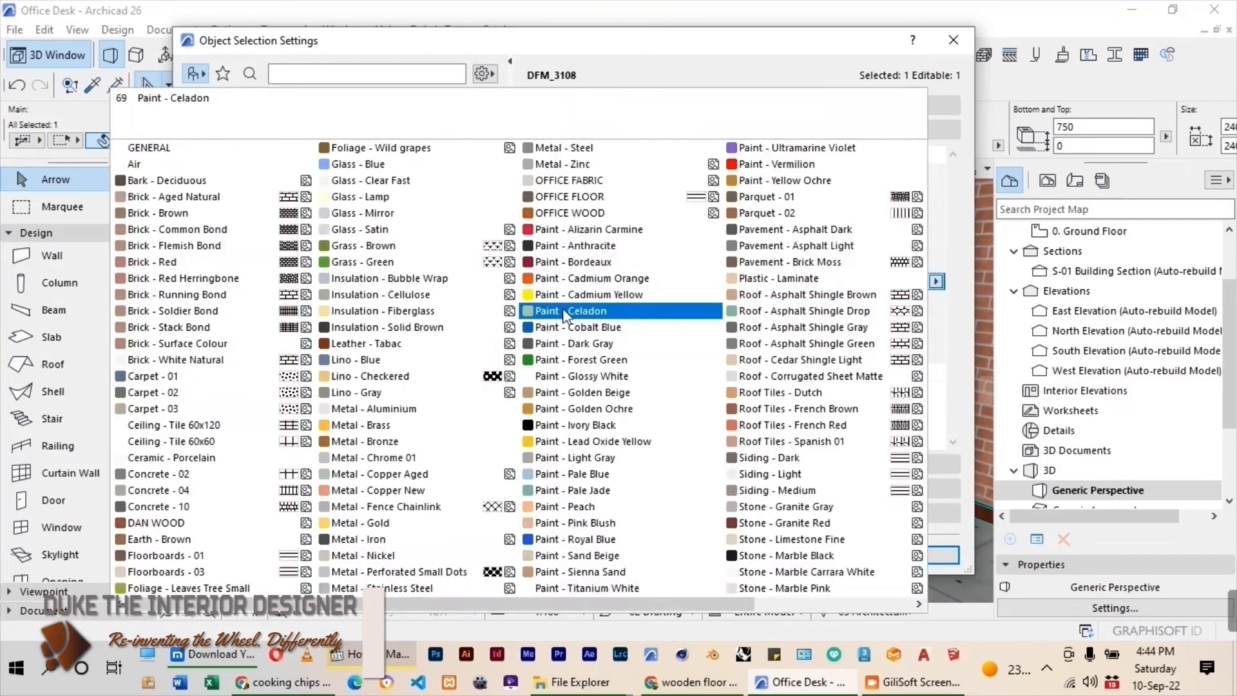
left_click(580, 245)
key("Return")
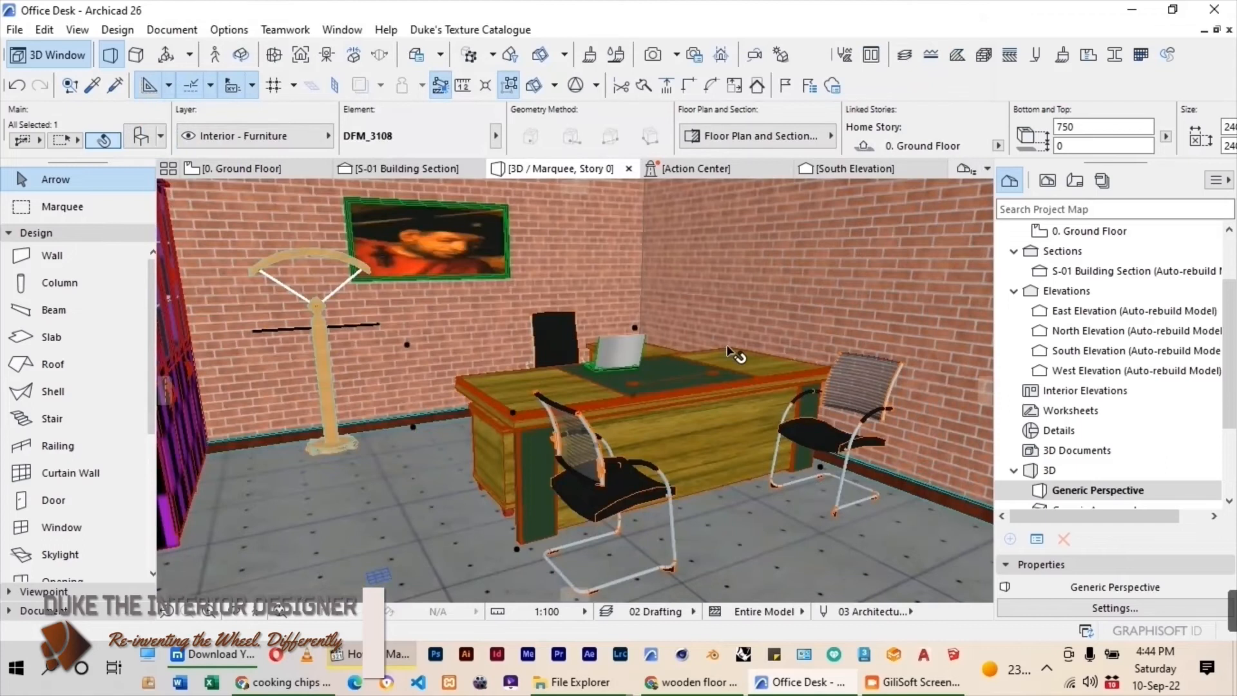
Enable USE AC MSIDE_WOOD for the rear High_Level_Glass_Door_Cabinet and set its mSide_Wood surface to OFFICE WOOD.
left_click_drag(735, 361, 374, 373)
left_click(374, 372)
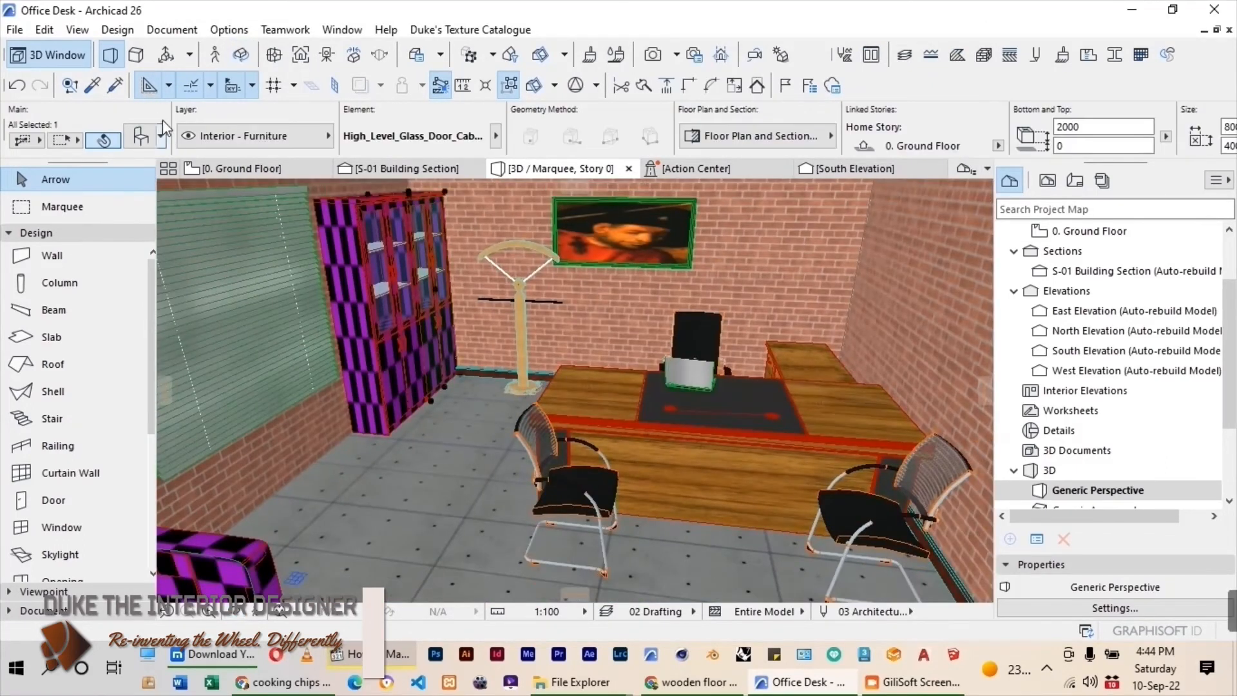
left_click(141, 136)
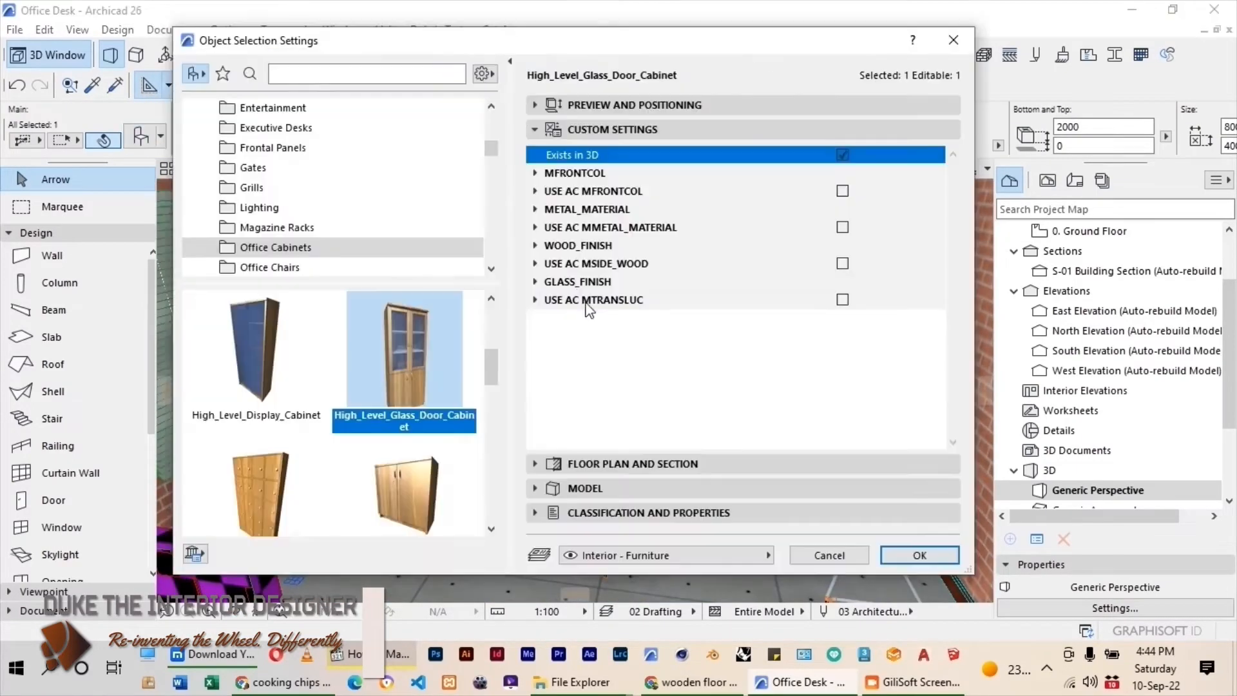
left_click(844, 265)
left_click(535, 264)
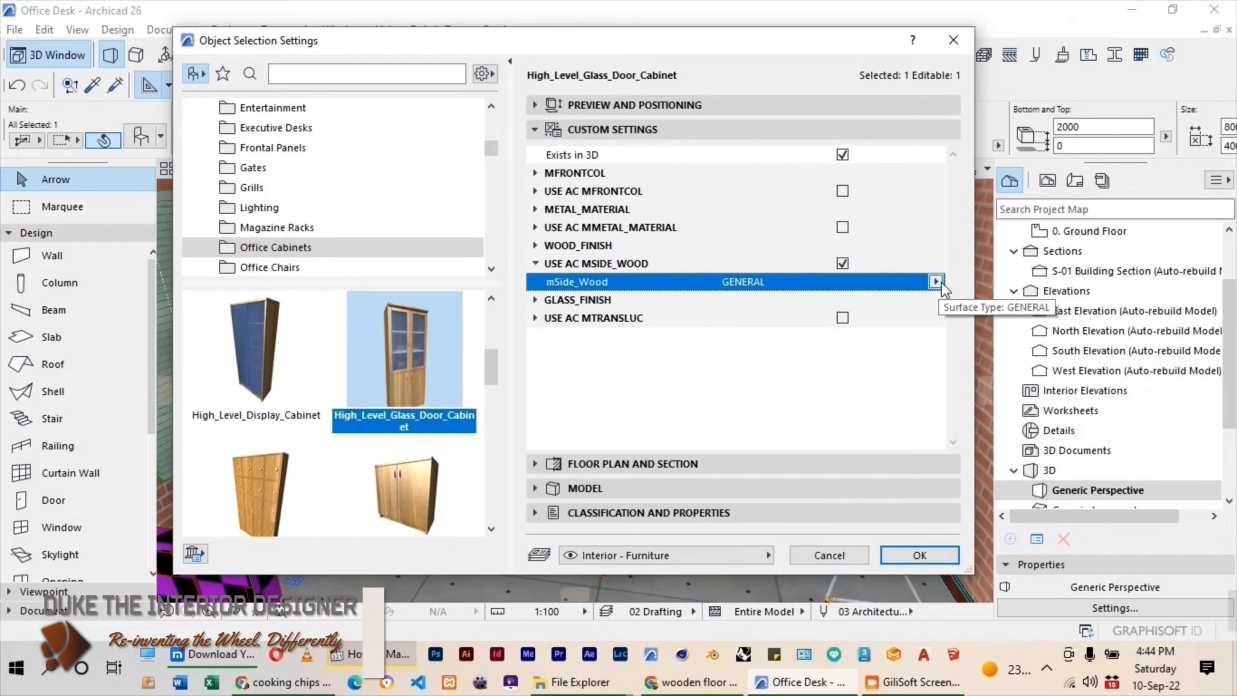
left_click(936, 281)
left_click(567, 212)
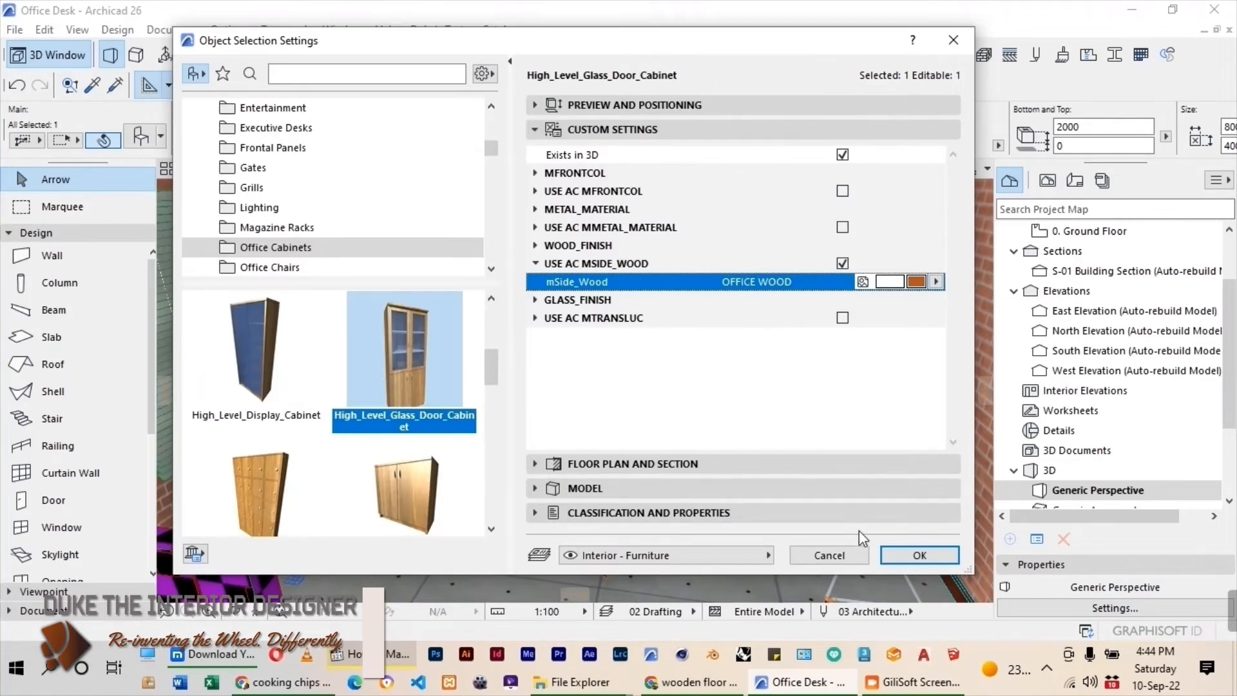
left_click(911, 556)
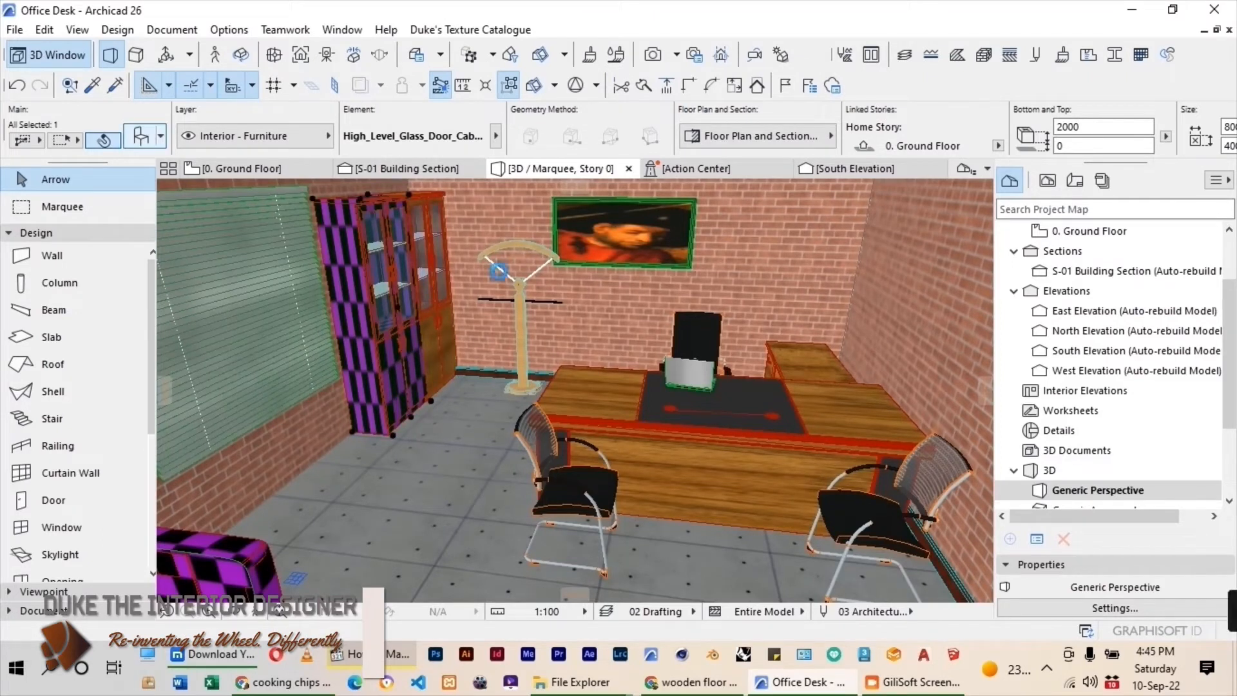
Set the mSide_Wood surface of the front High_Level_Glass_Door_Cabinet to OFFICE WOOD.
key("ctrl+t")
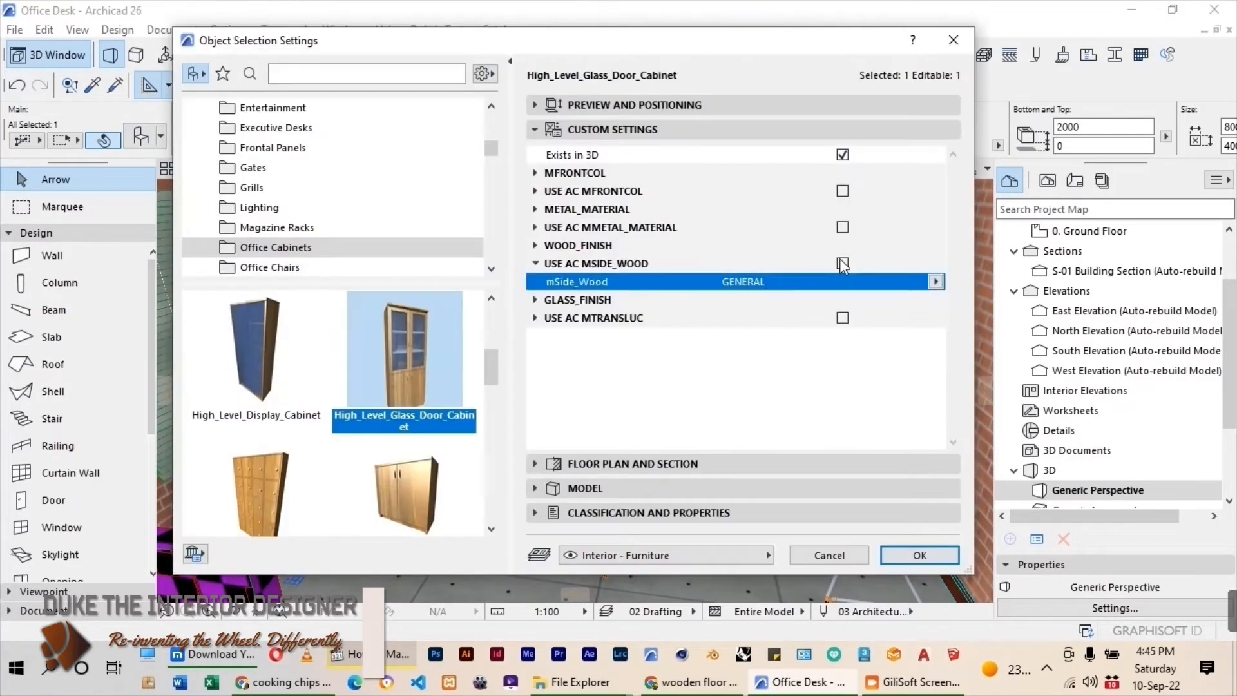
left_click(938, 282)
left_click(586, 215)
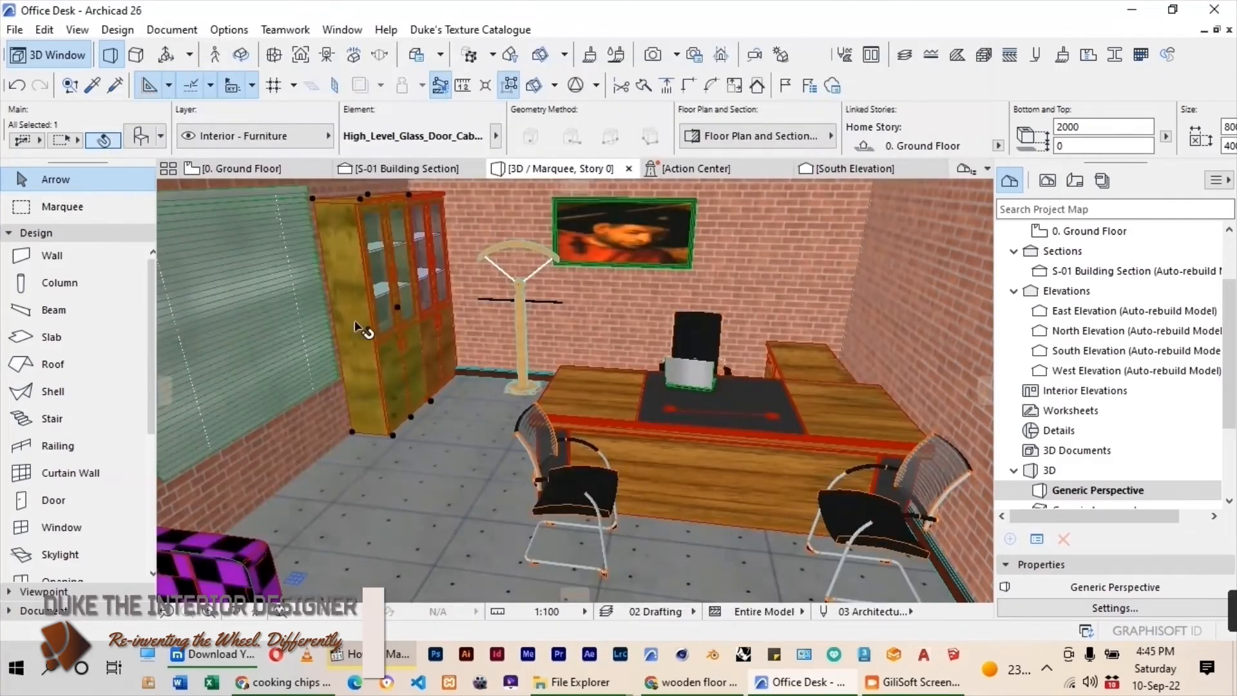
scroll(356, 322, "down", 10)
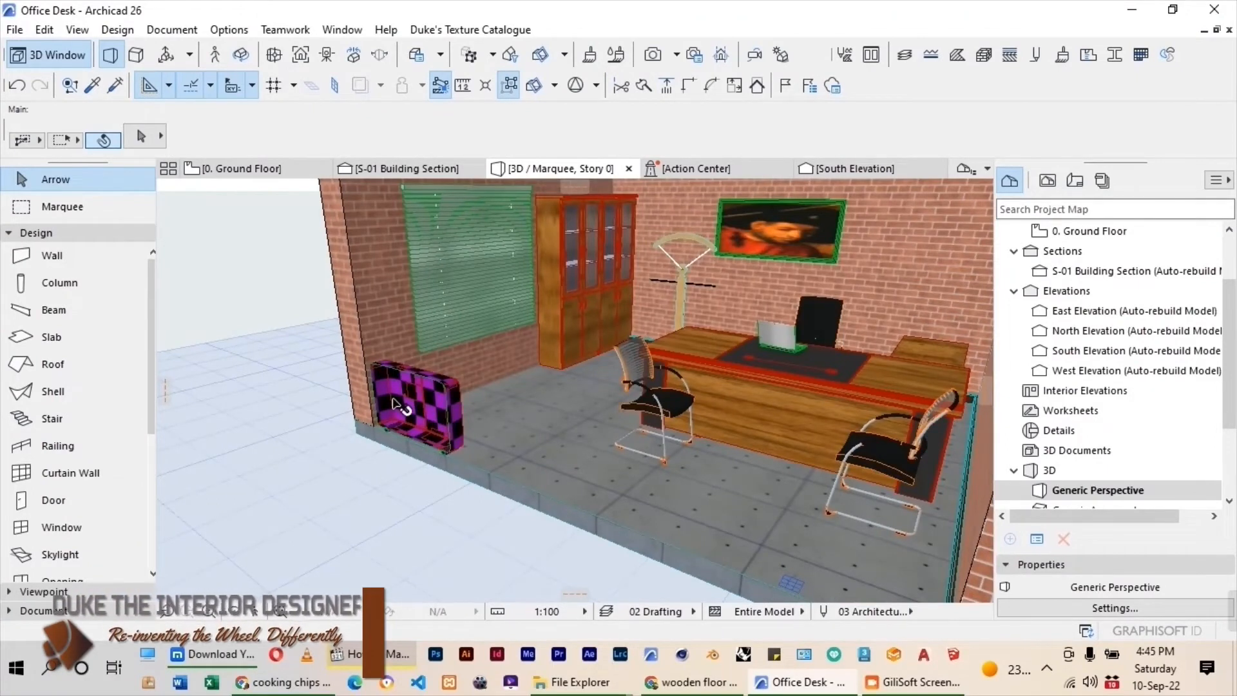
Enable USE AC MBODY_FABRIC for the L-Shaped_Sofa and set its mBody_Fabric surface to OFFICE FABRIC.
double_click(396, 406)
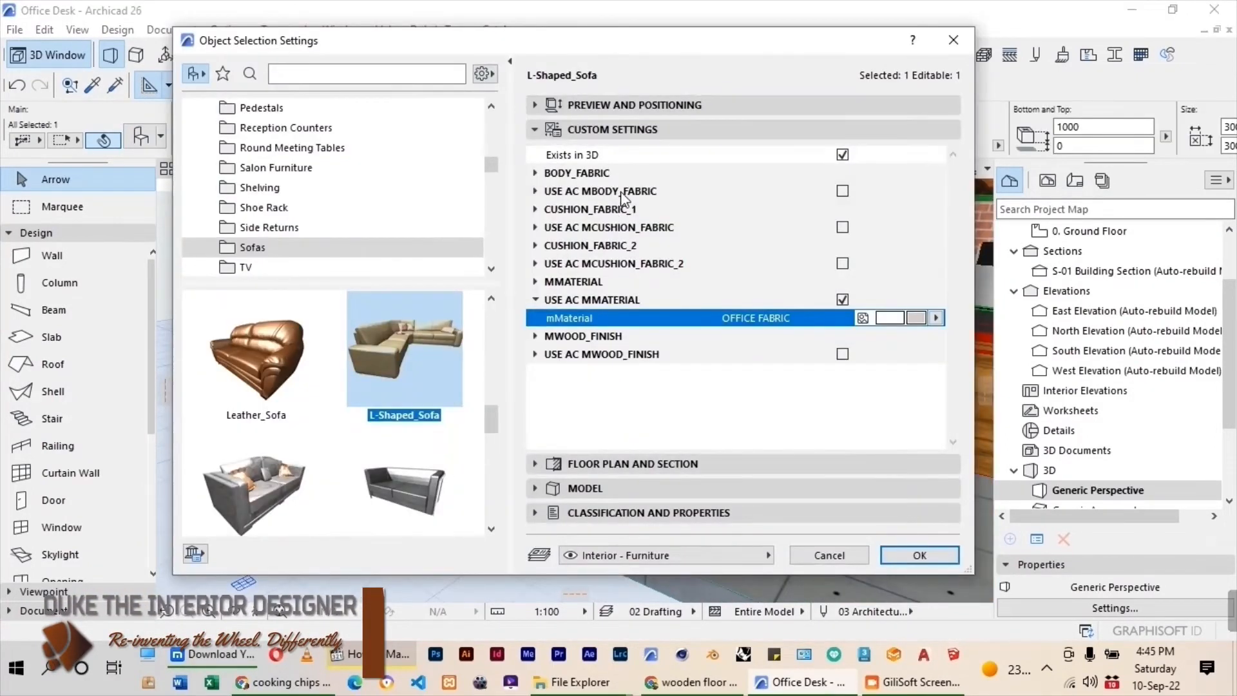
left_click(767, 192)
left_click(747, 213)
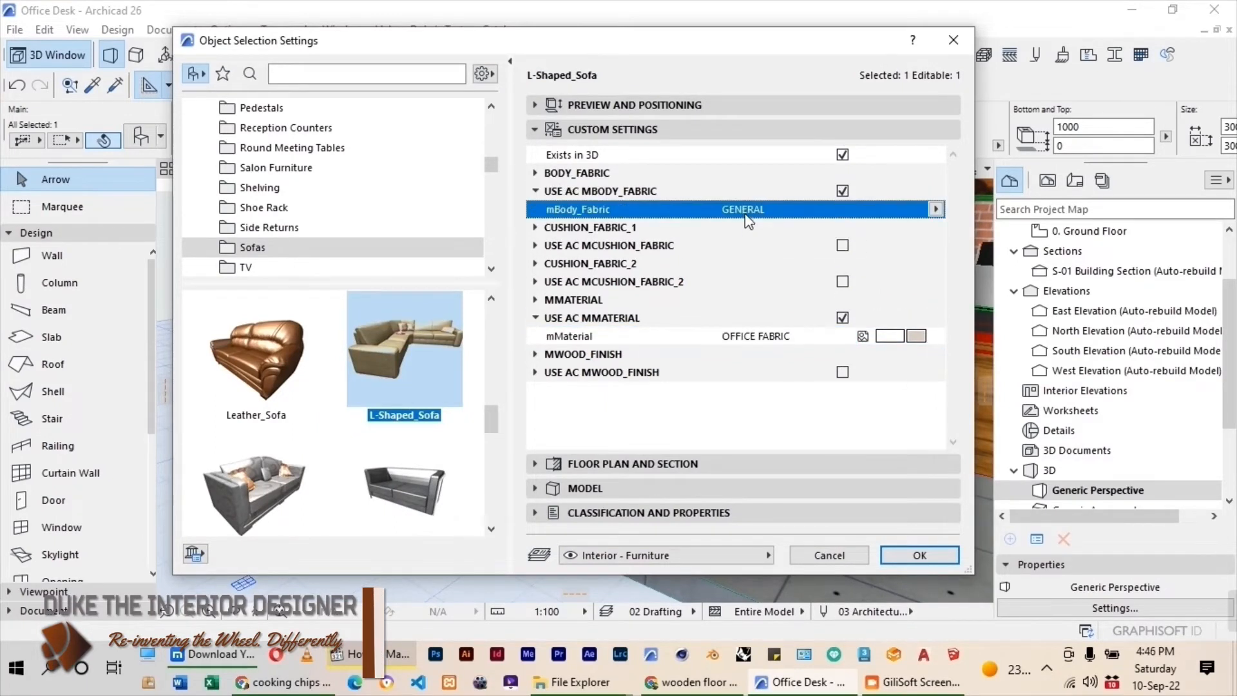
left_click(936, 210)
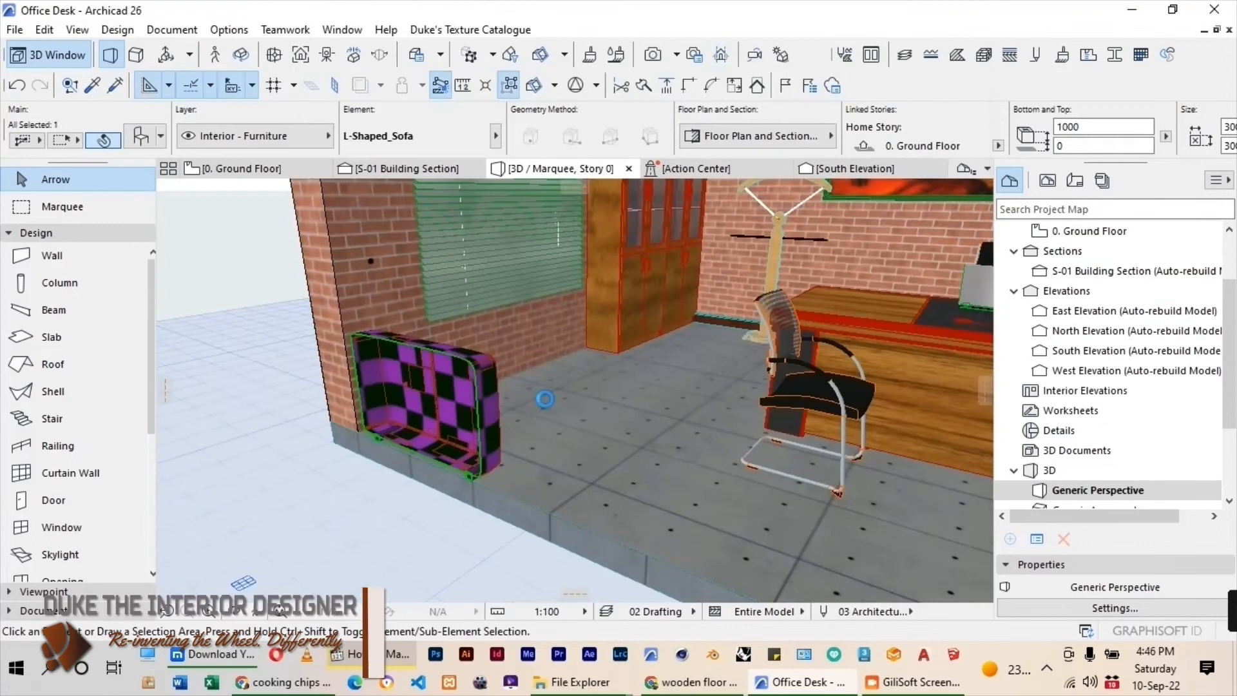
scroll(544, 397, "up", 5)
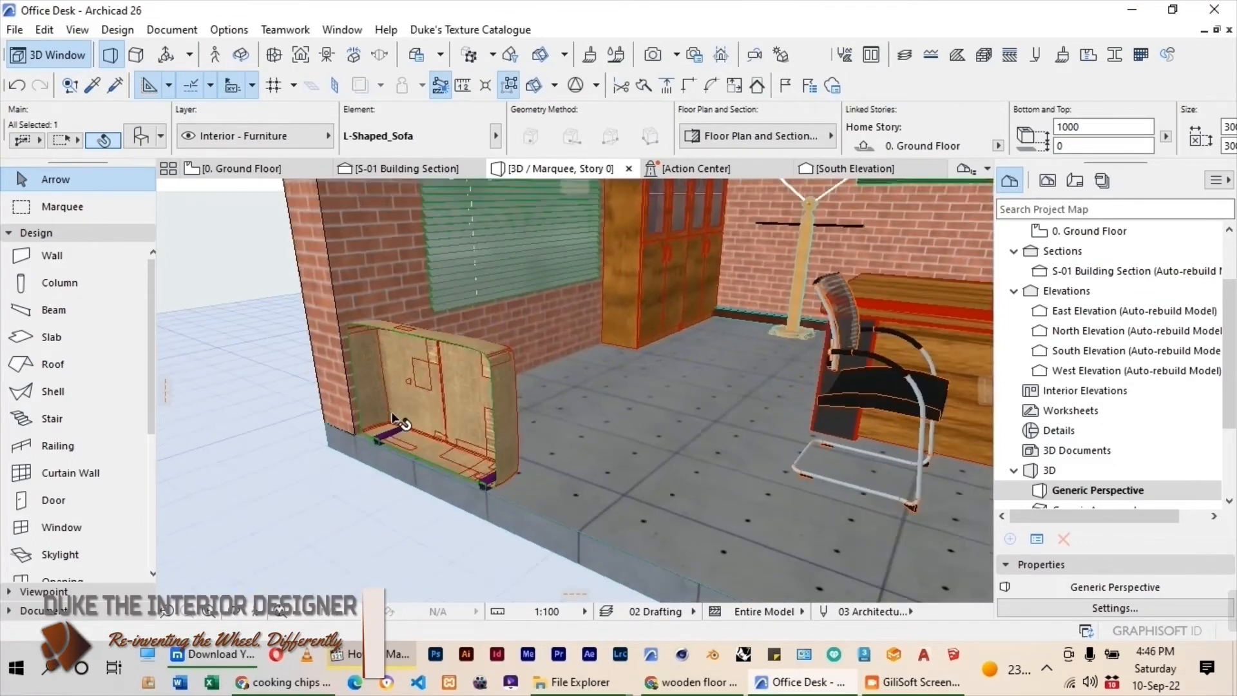
scroll(360, 425, "down", 10)
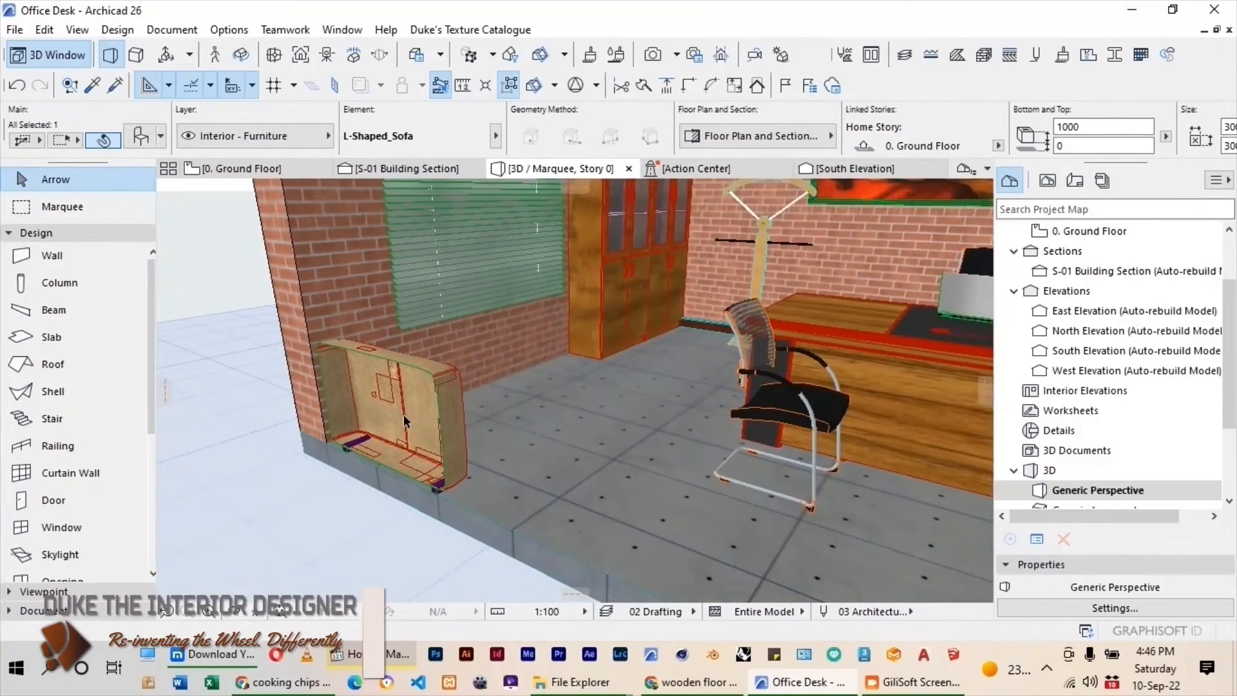
Override the top, edge and bottom surfaces of the office floor slab with OFFICE FLOOR, keeping the three surfaces linked.
middle_click_drag(405, 421, 569, 297, "shift")
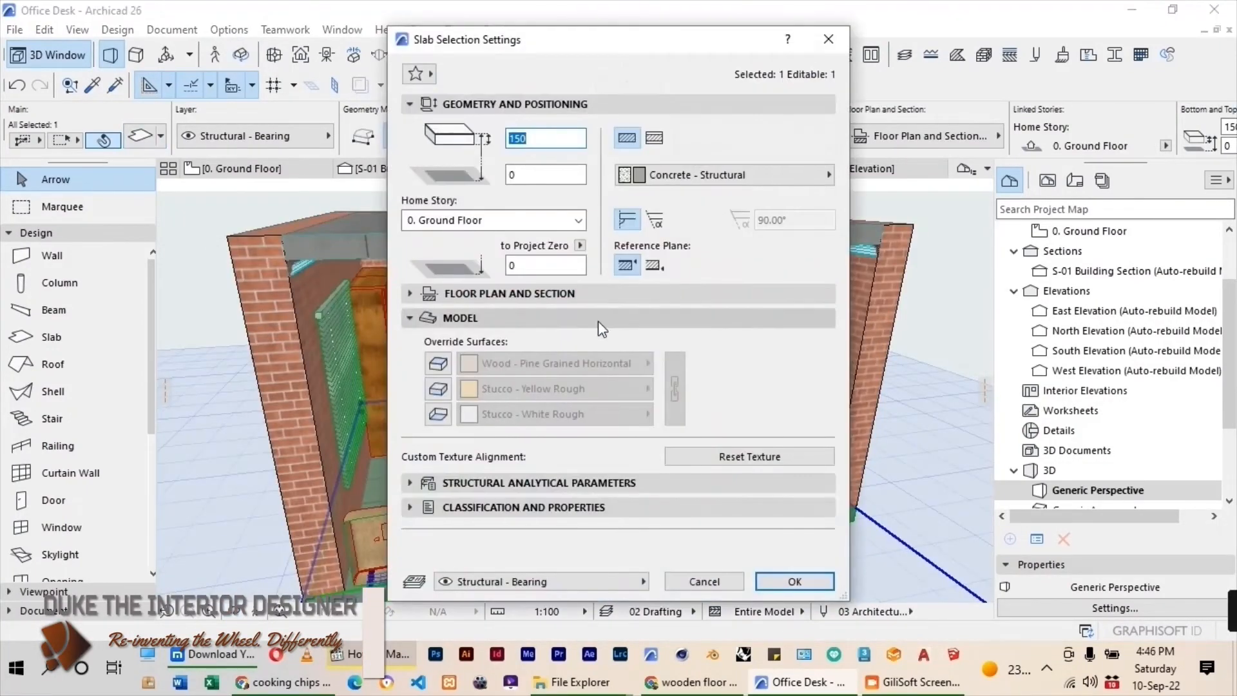
left_click(554, 363)
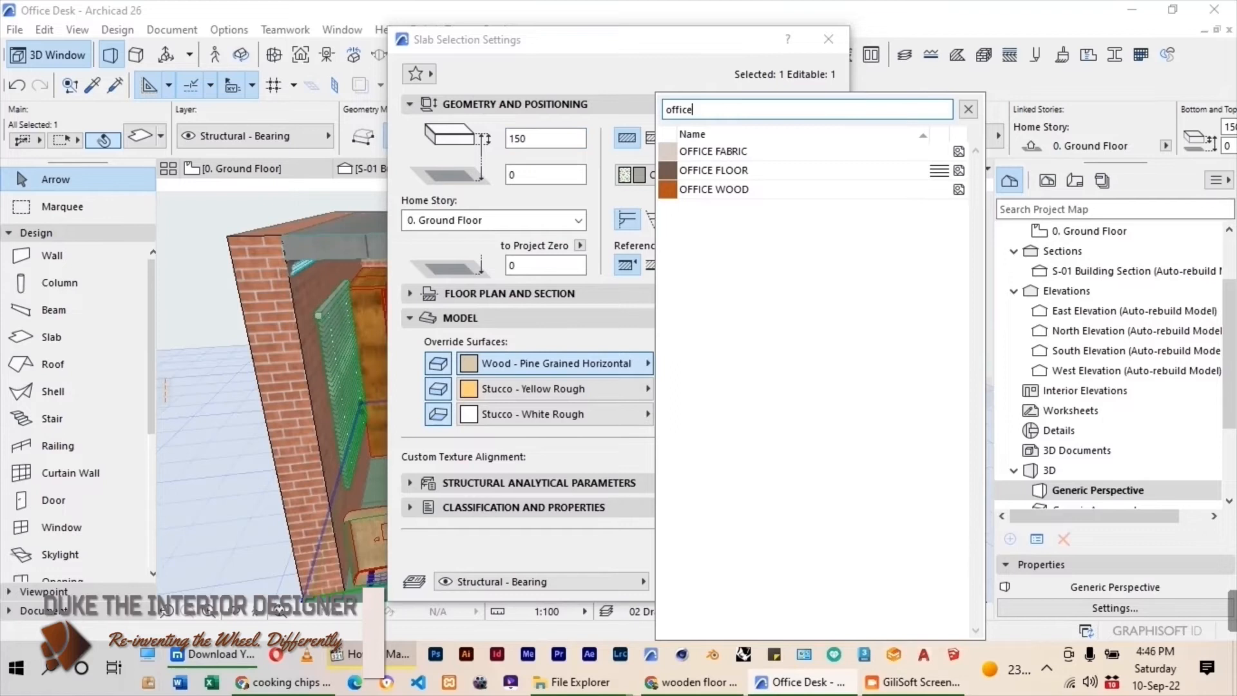
left_click(730, 169)
left_click(675, 389)
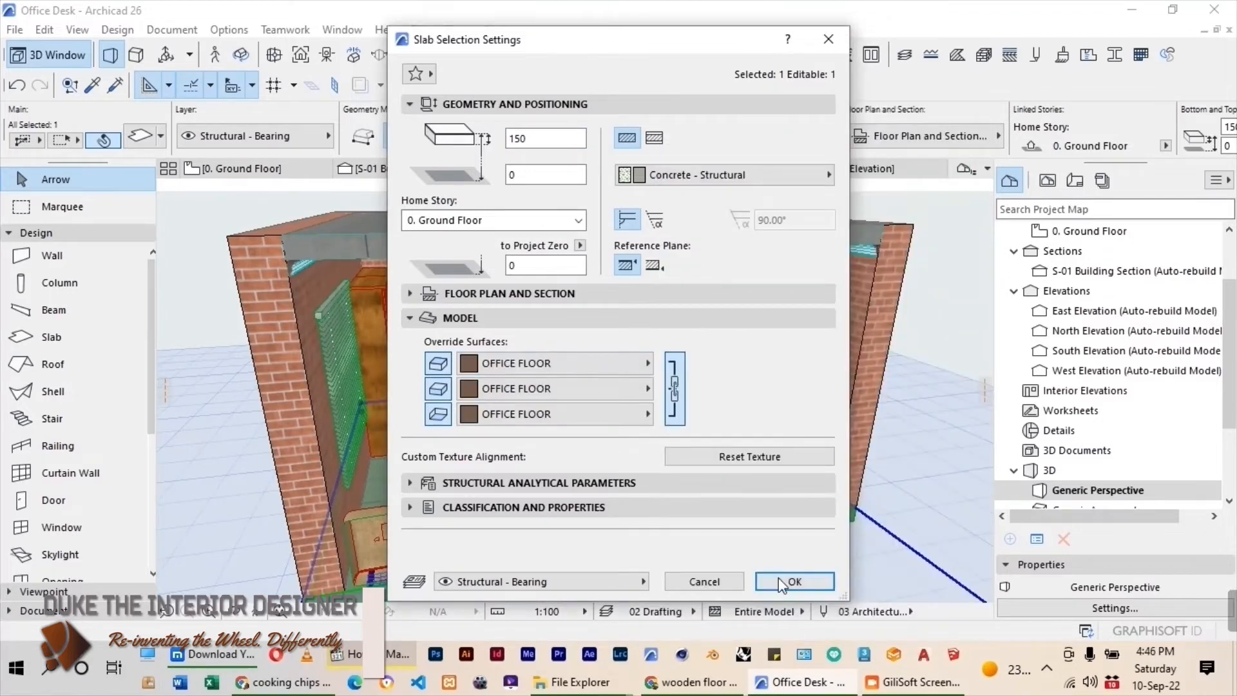
left_click(781, 582)
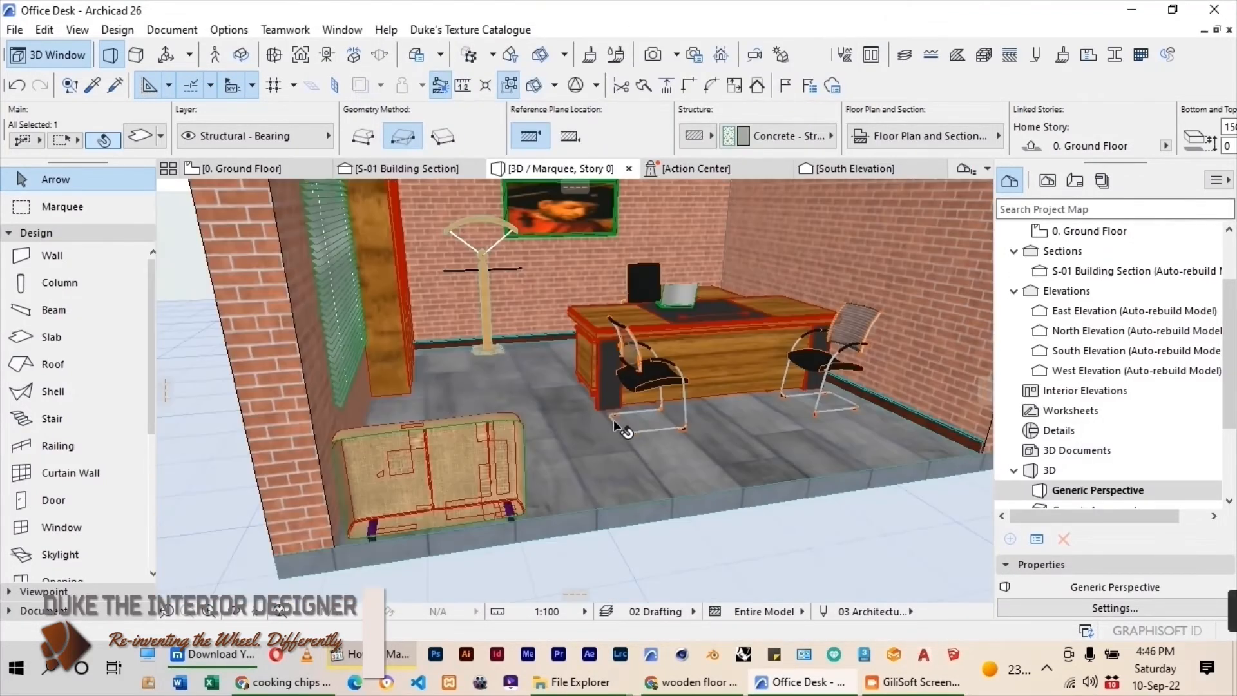
Open the OFFICE FLOOR surface for editing and switch its engine settings to Basic Engine.
middle_click_drag(614, 419, 707, 469, "shift")
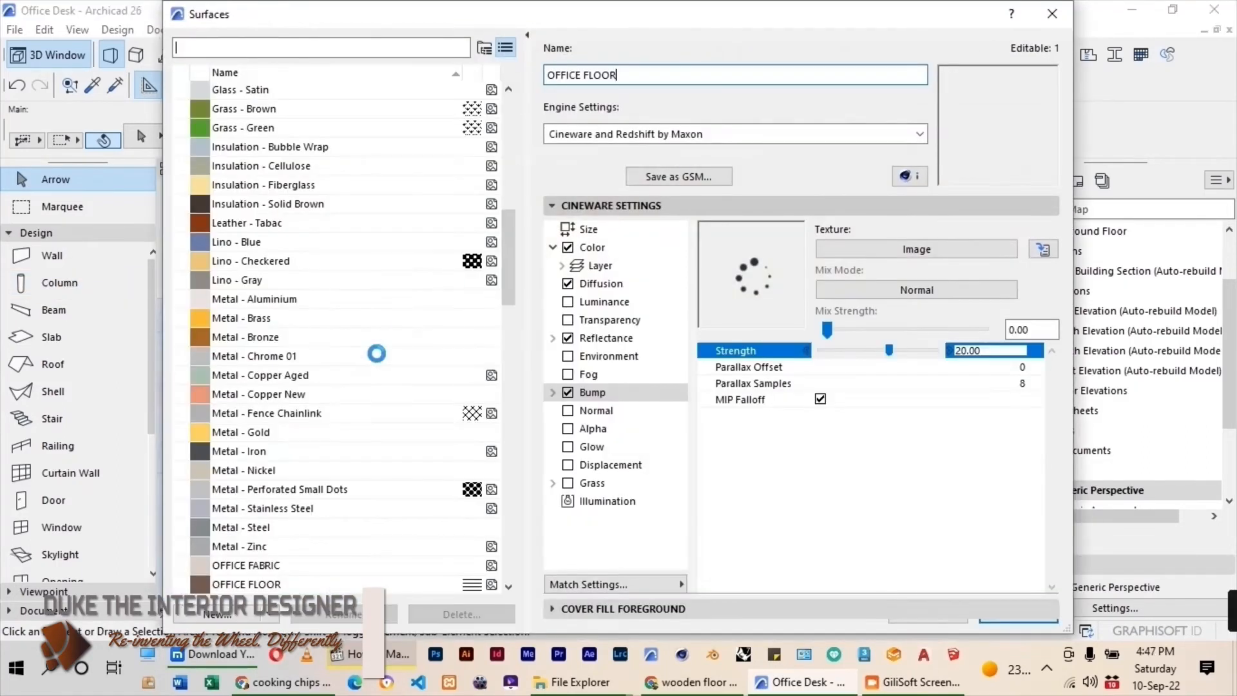
scroll(377, 354, "down", 9)
scroll(268, 243, "up", 2)
left_click(259, 185)
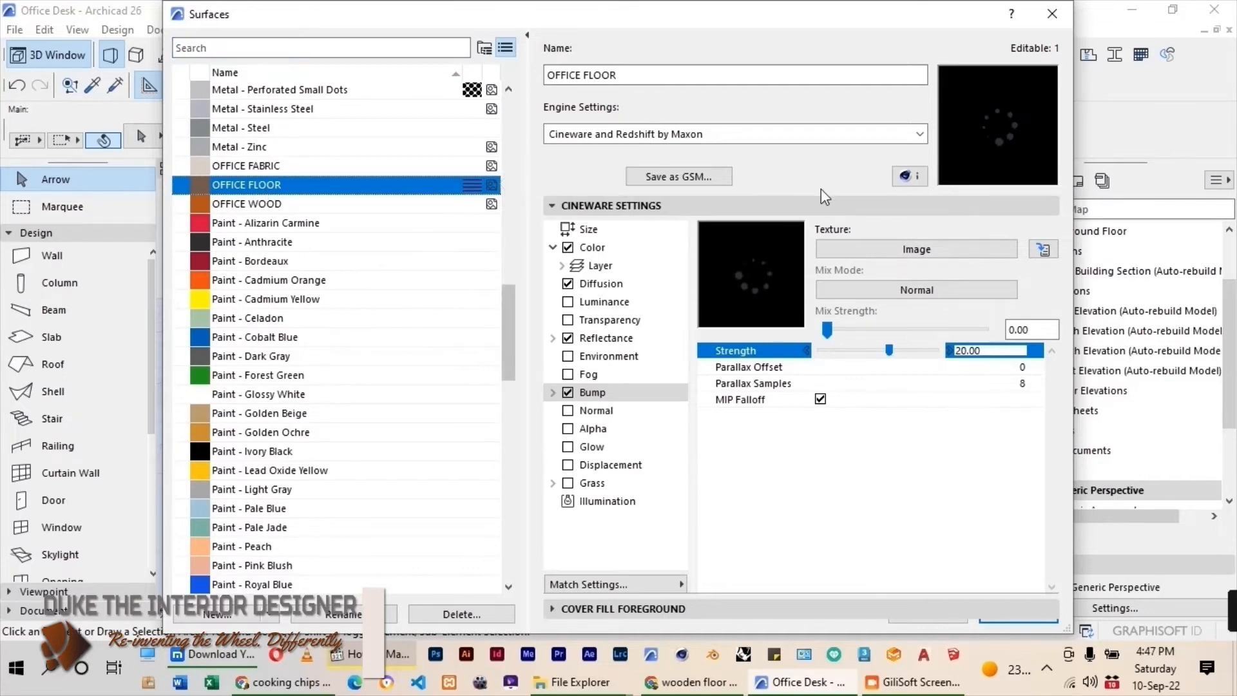
left_click(749, 137)
left_click(645, 148)
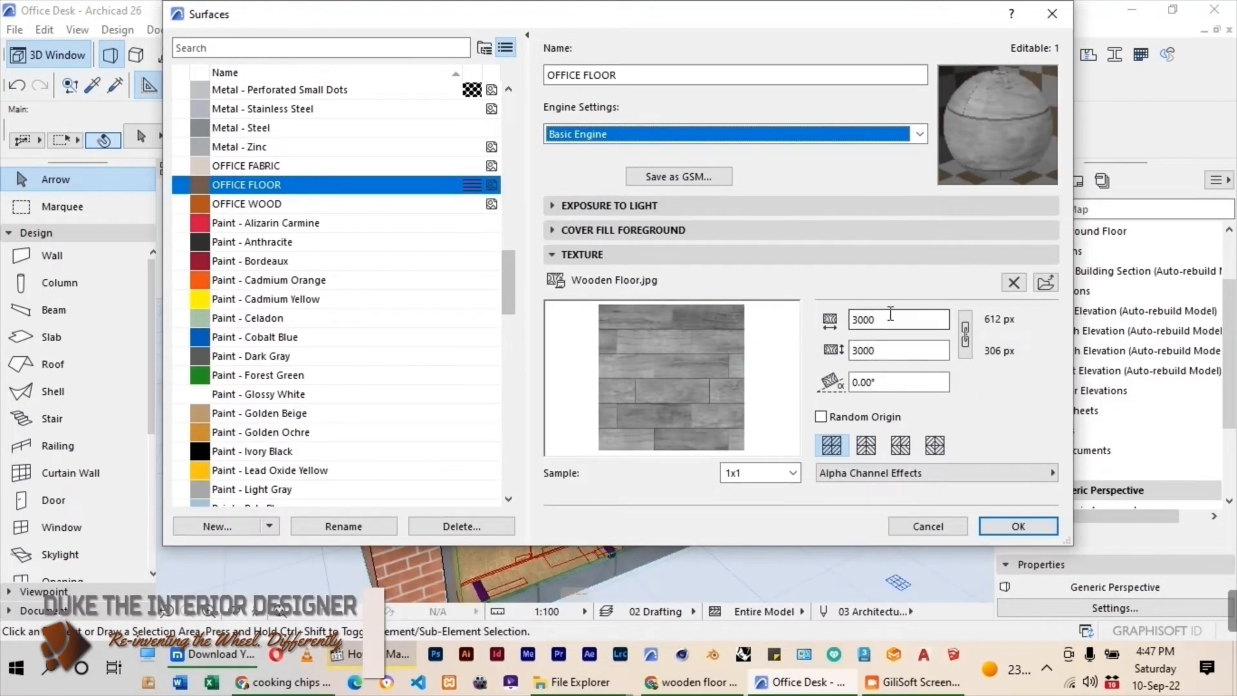
Set the OFFICE FLOOR texture to 1000 wide and 1000 high, with a rotation angle of 90°.
left_click(866, 325)
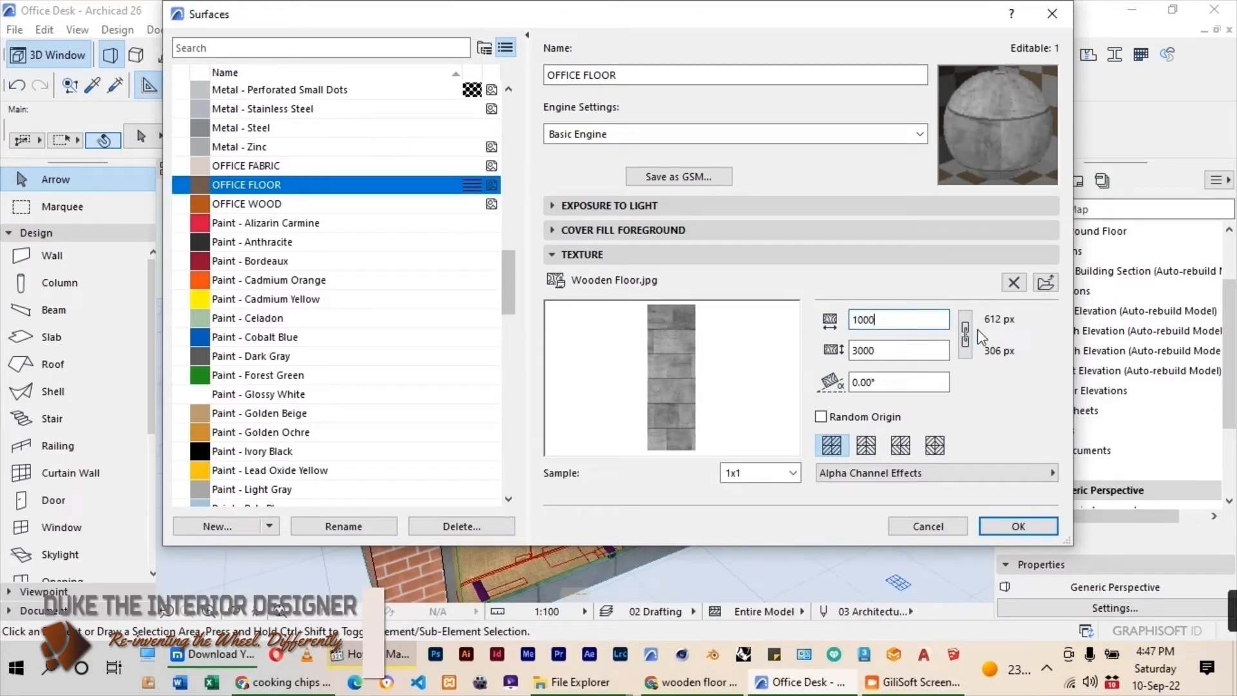
left_click(878, 384)
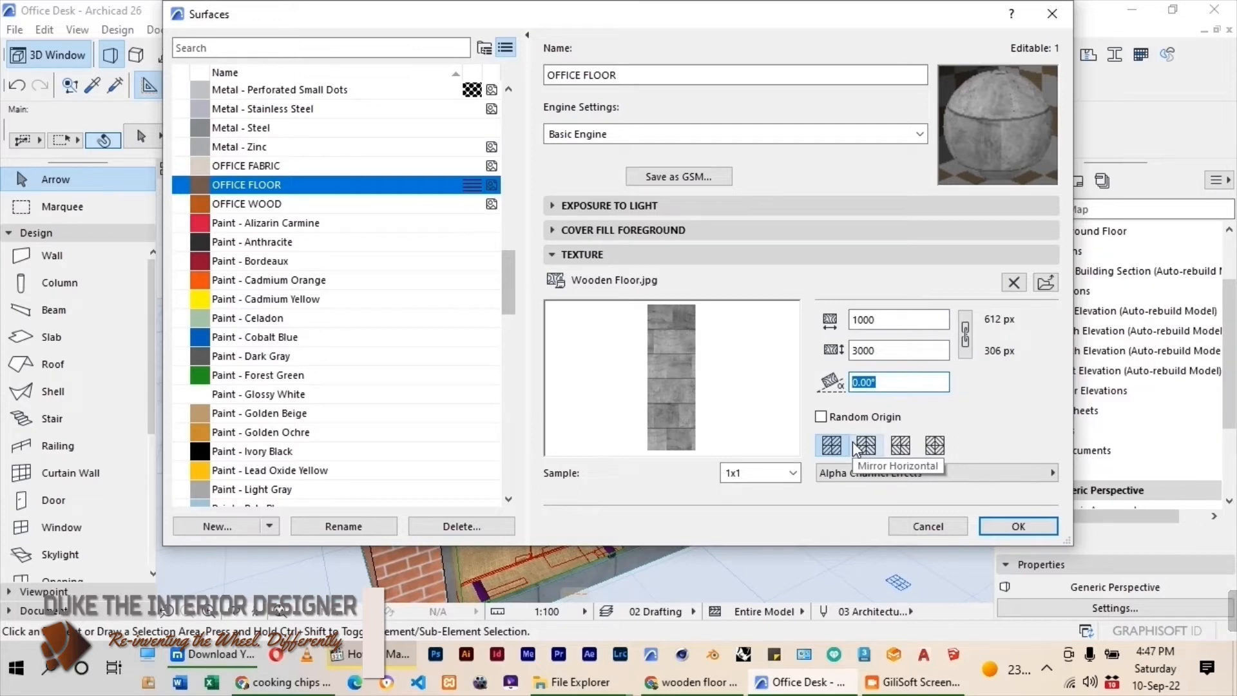
type("90")
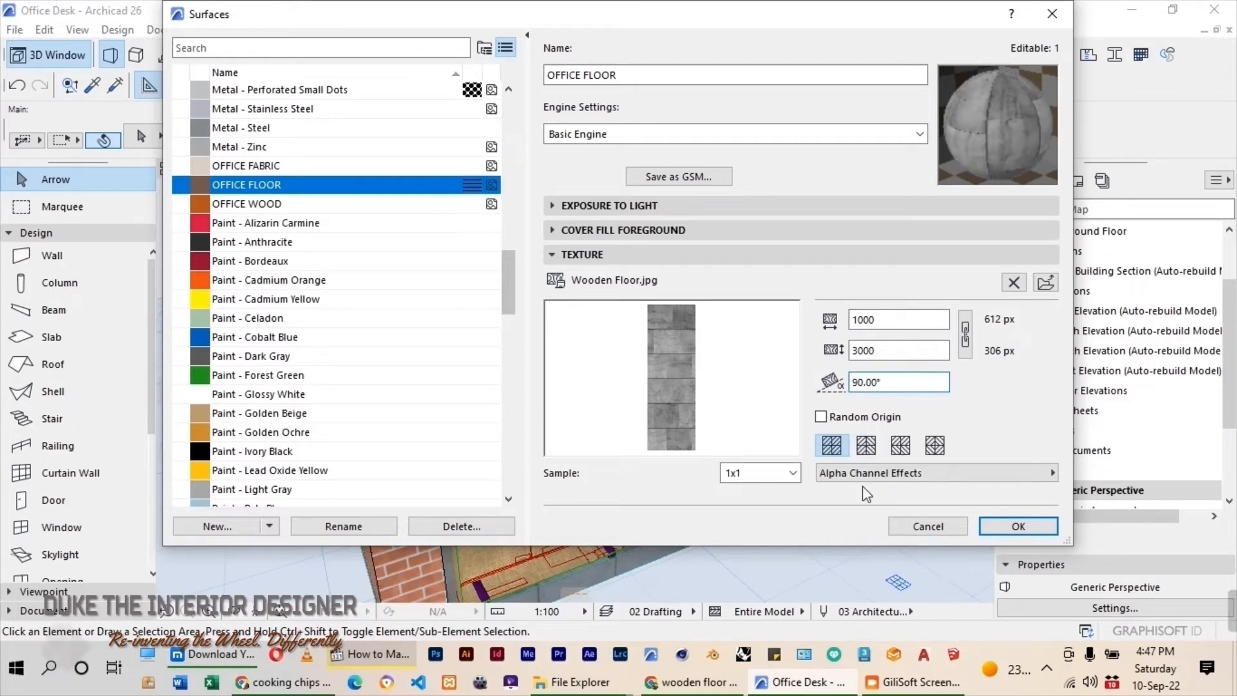
double_click(877, 349)
type("1000")
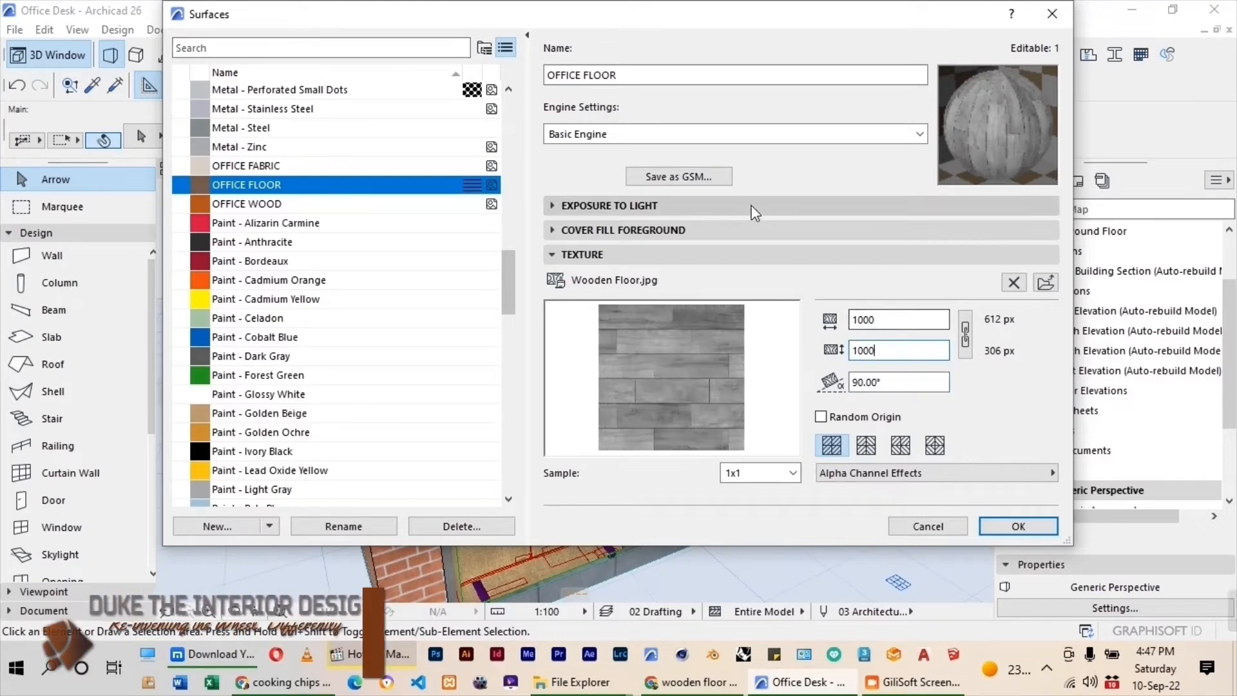
Switch OFFICE FLOOR to the Cineware and Redshift by Maxon engine, update its Cineware settings from Basic and apply the surface changes.
left_click(790, 135)
left_click(725, 166)
left_click(578, 588)
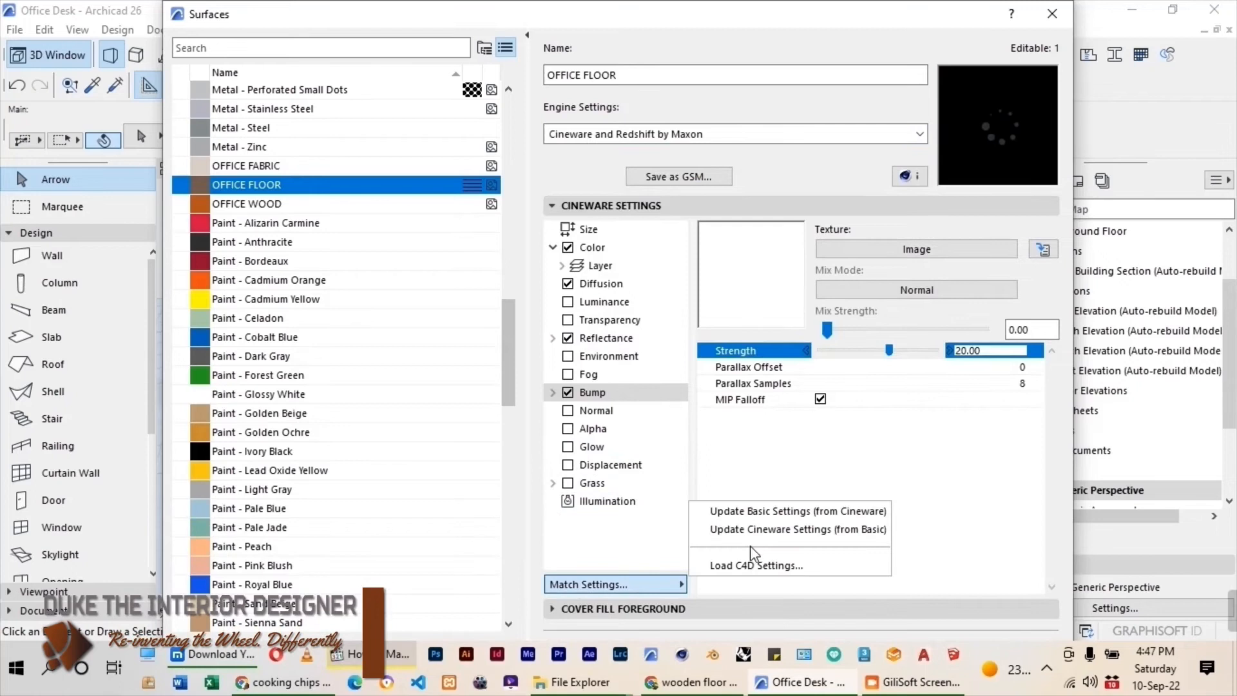
left_click(761, 529)
left_click(553, 207)
left_click(1018, 394)
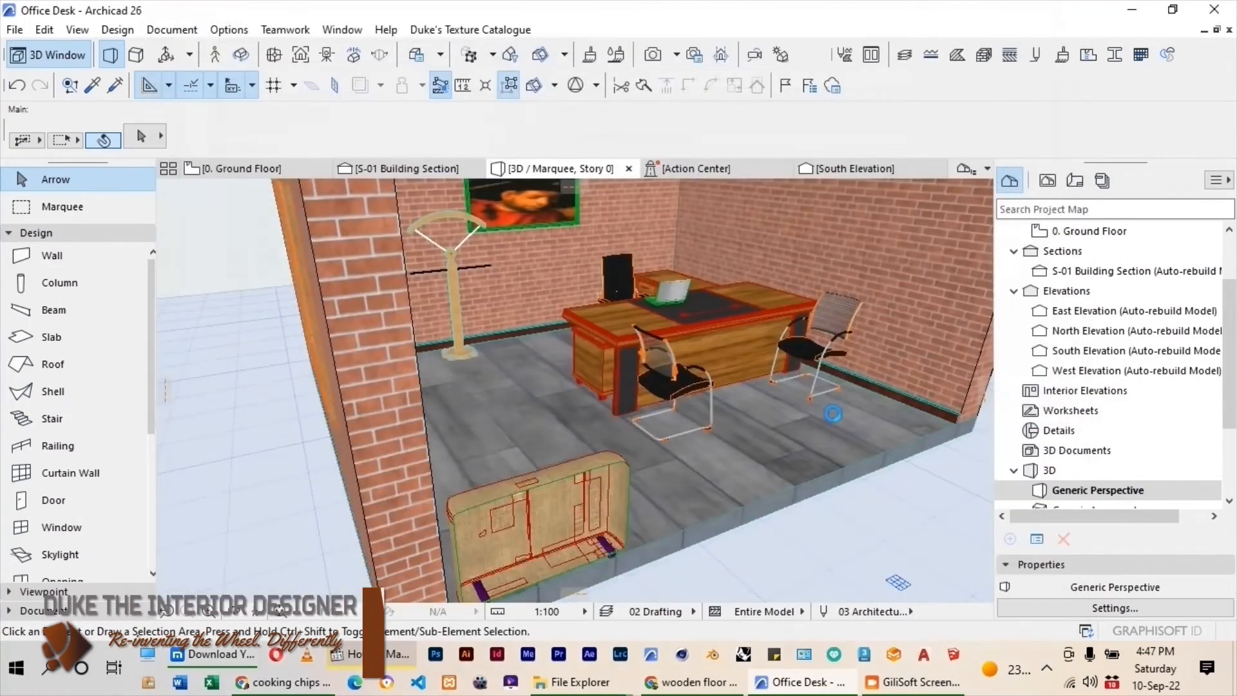
Select the three grouped Office Skirting beams by turning off Suspend Groups and open their segment model settings.
scroll(714, 470, "up", 10)
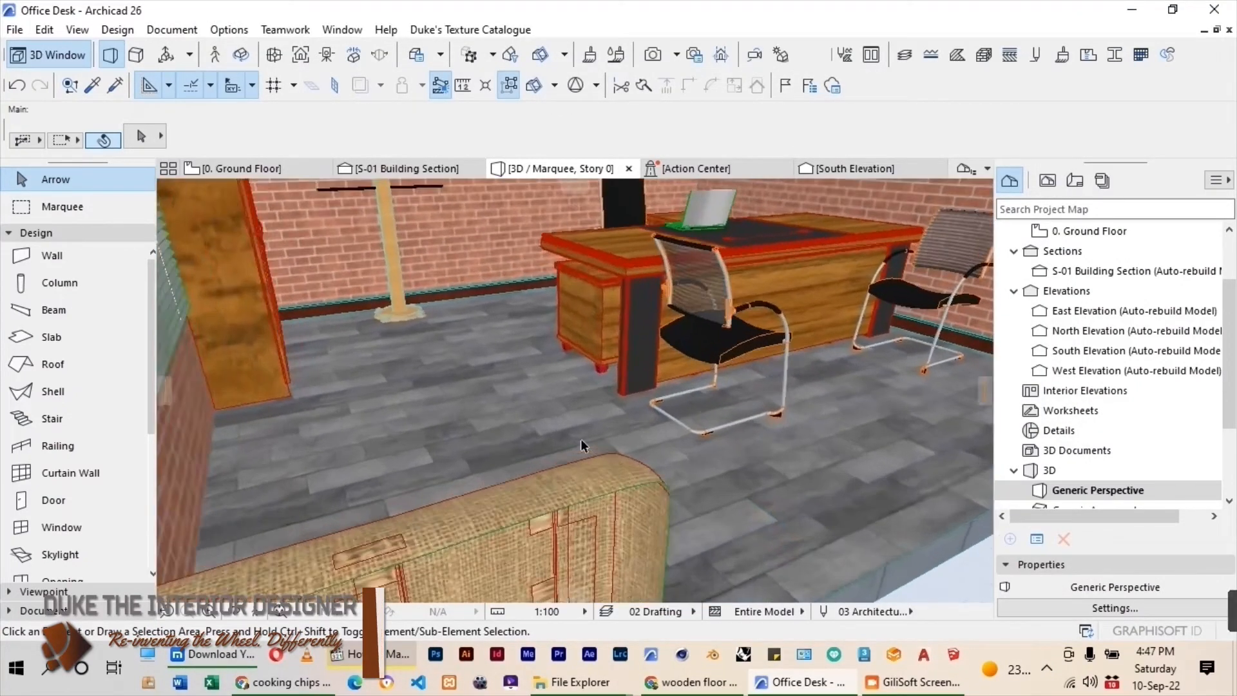
middle_click_drag(865, 472, 502, 366, "shift")
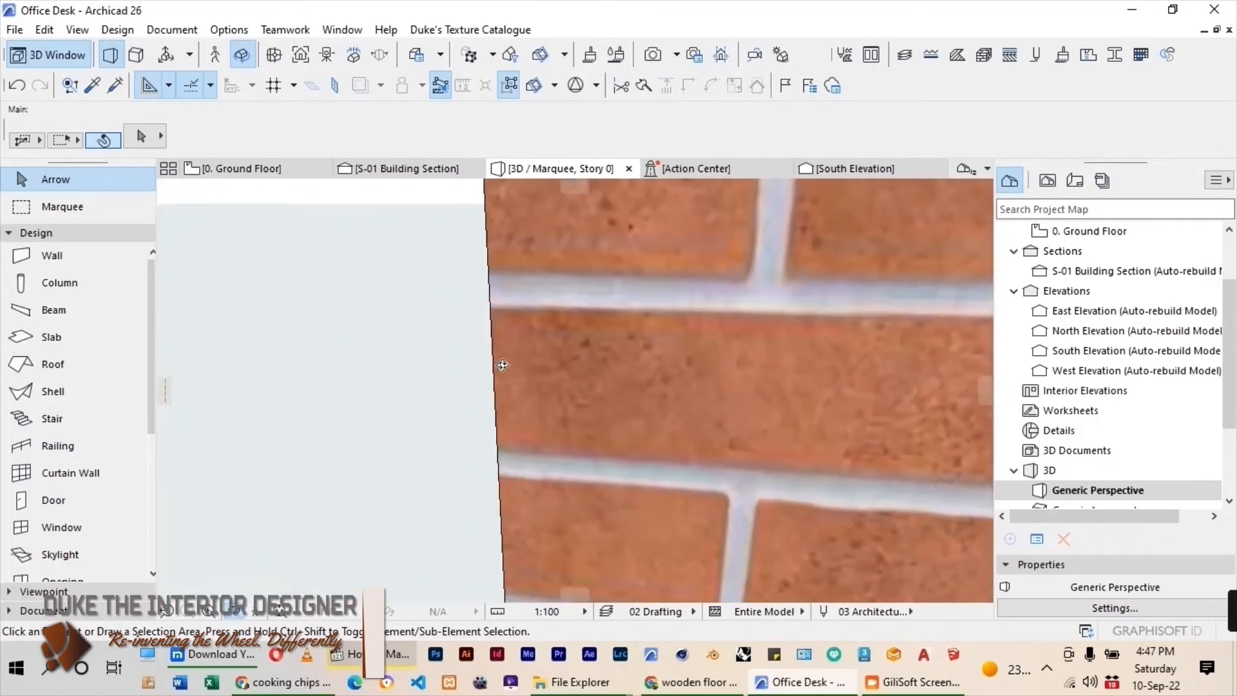
scroll(393, 433, "down", 10)
scroll(393, 434, "up", 2)
scroll(567, 433, "up", 7)
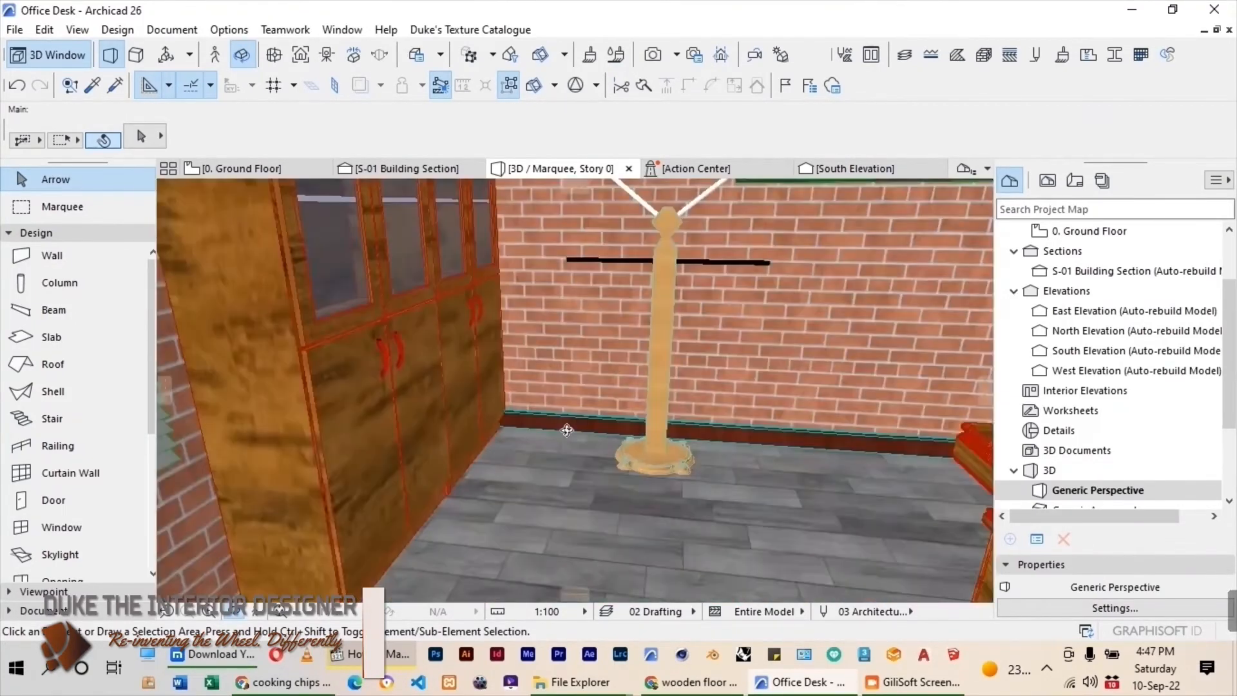
left_click(567, 433)
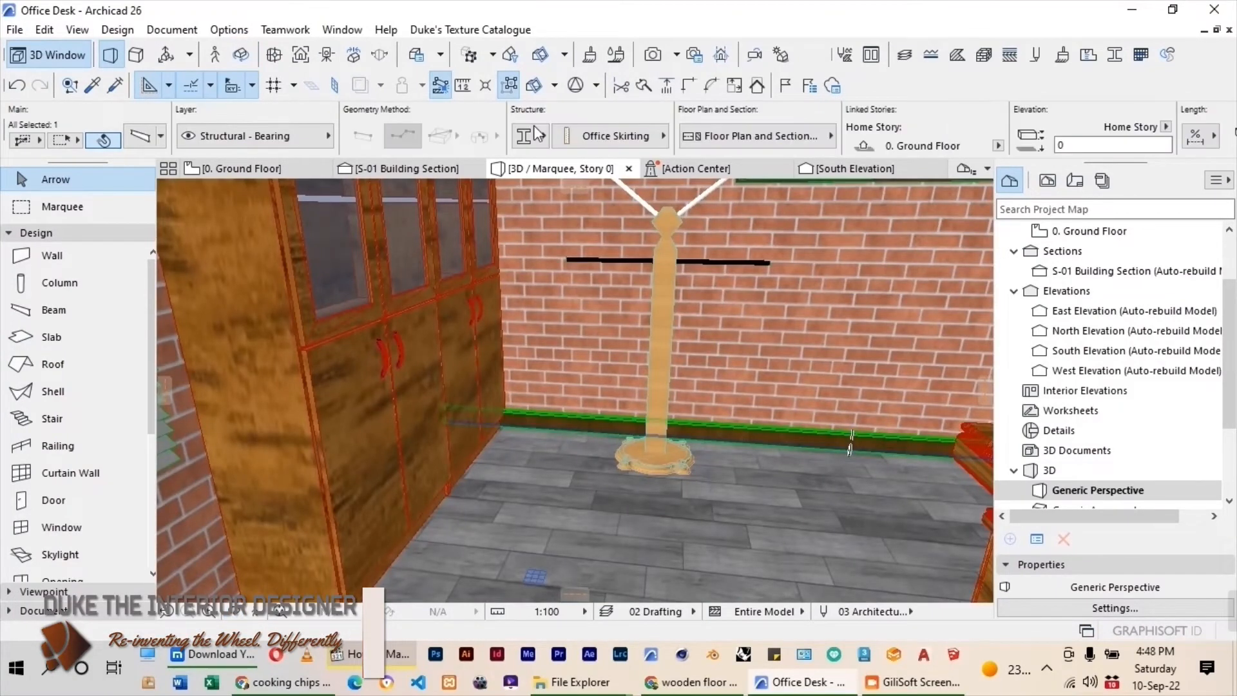
left_click(512, 90)
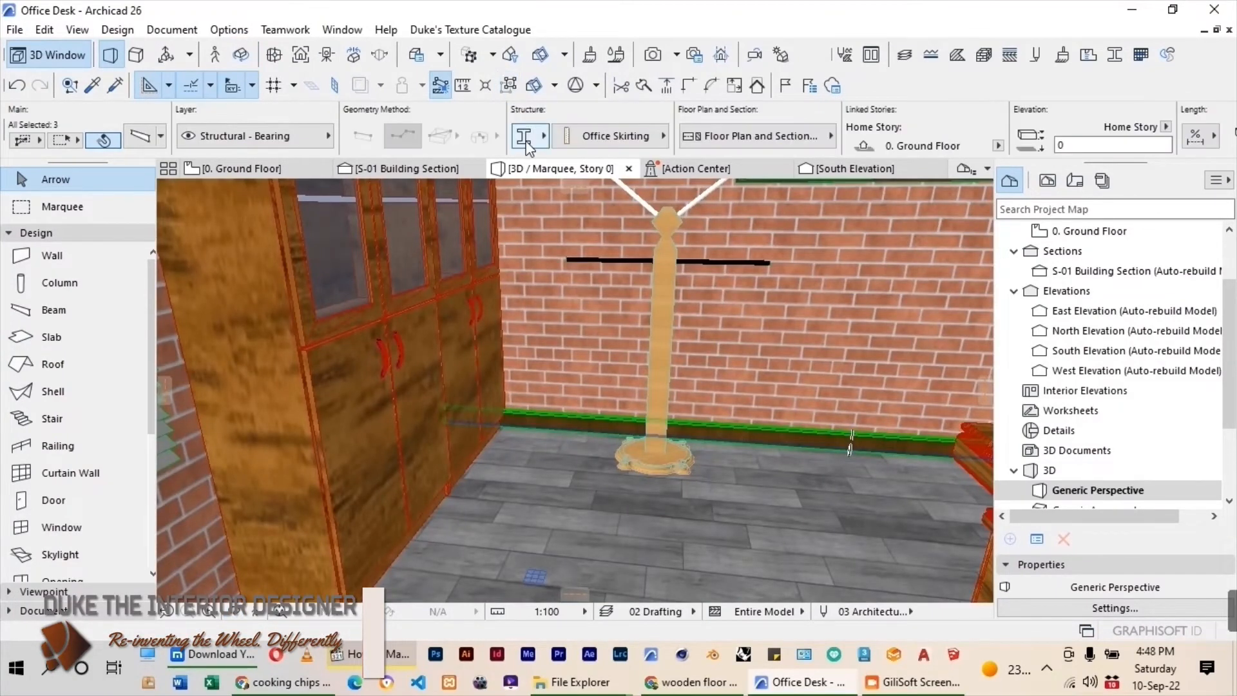
left_click(142, 133)
left_click(579, 312)
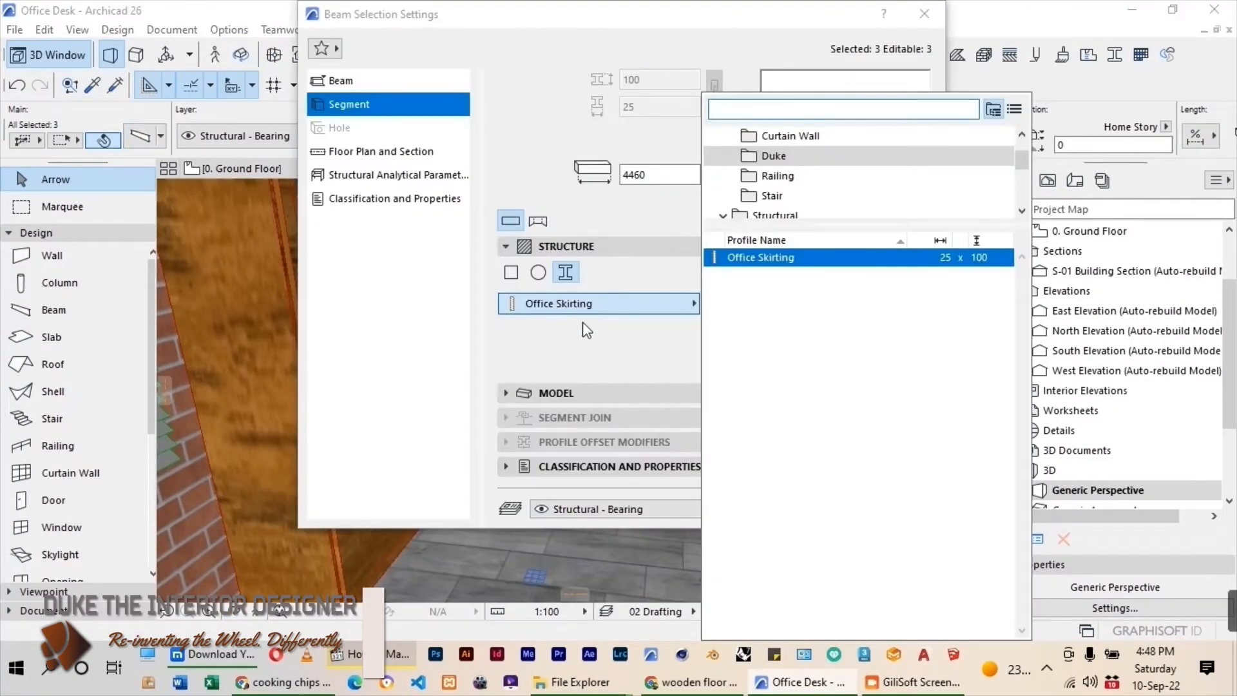
left_click(583, 327)
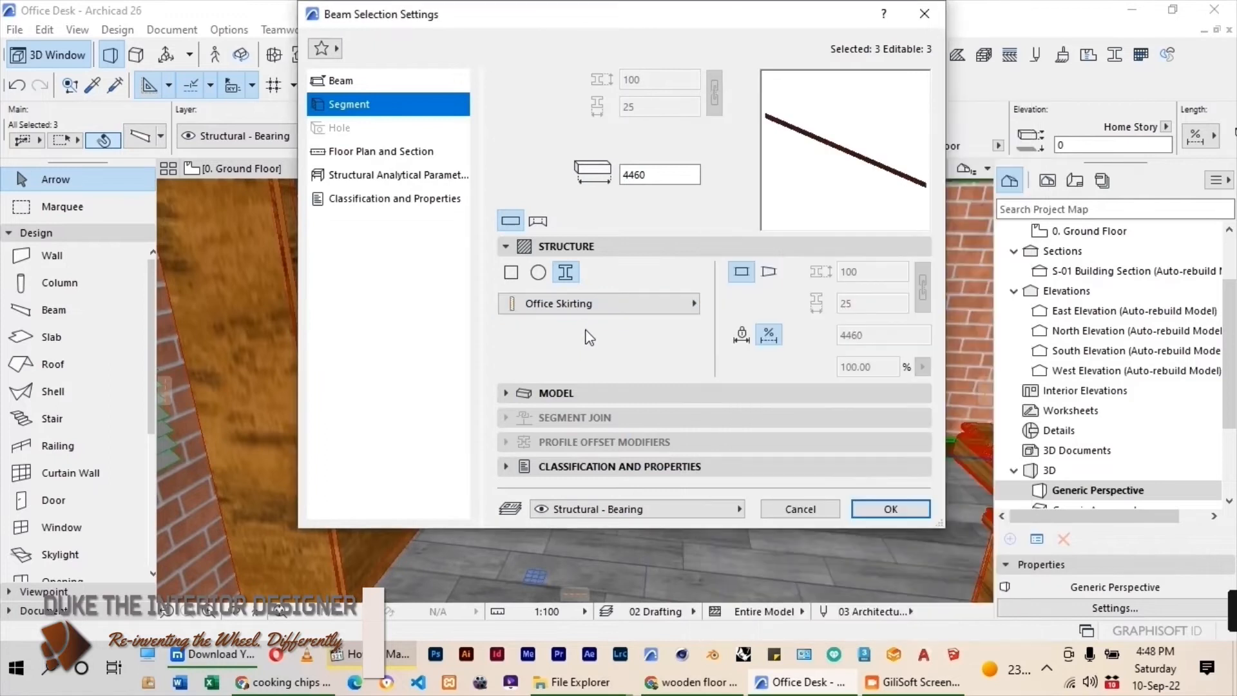
left_click(616, 270)
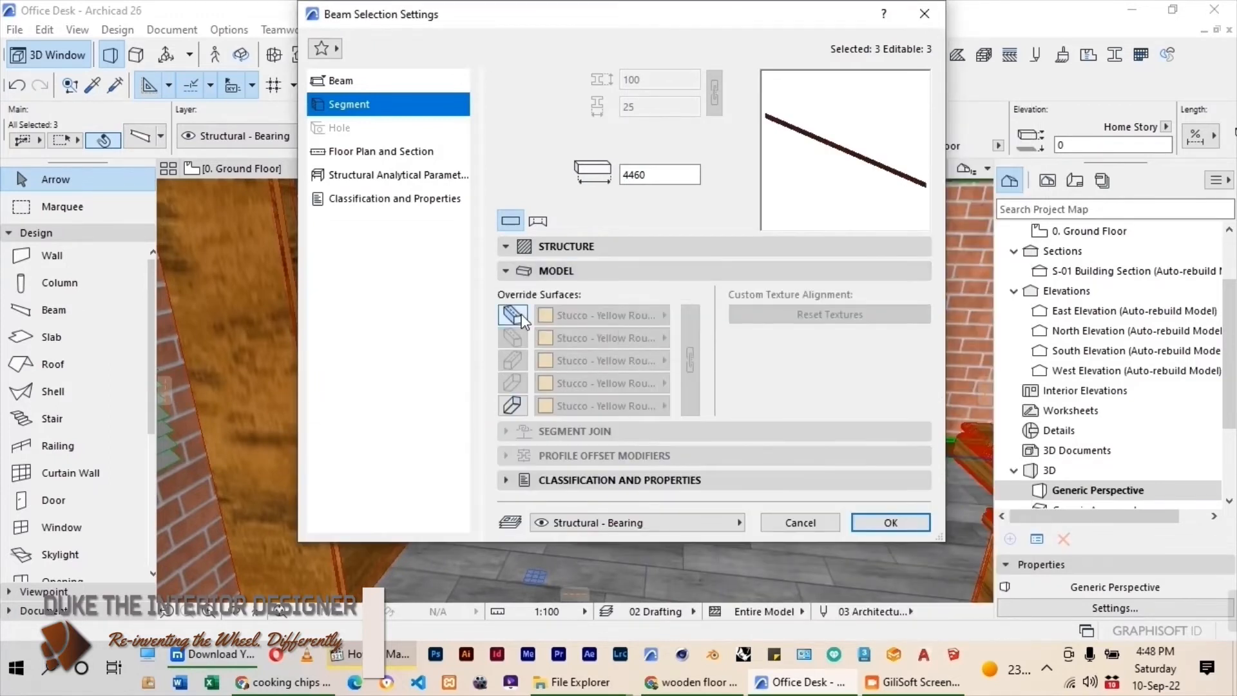
Enable the surface overrides for the skirting beams' sides and ends and apply OFFICE FLOOR to them.
left_click(513, 315)
left_click(513, 405)
left_click(602, 315)
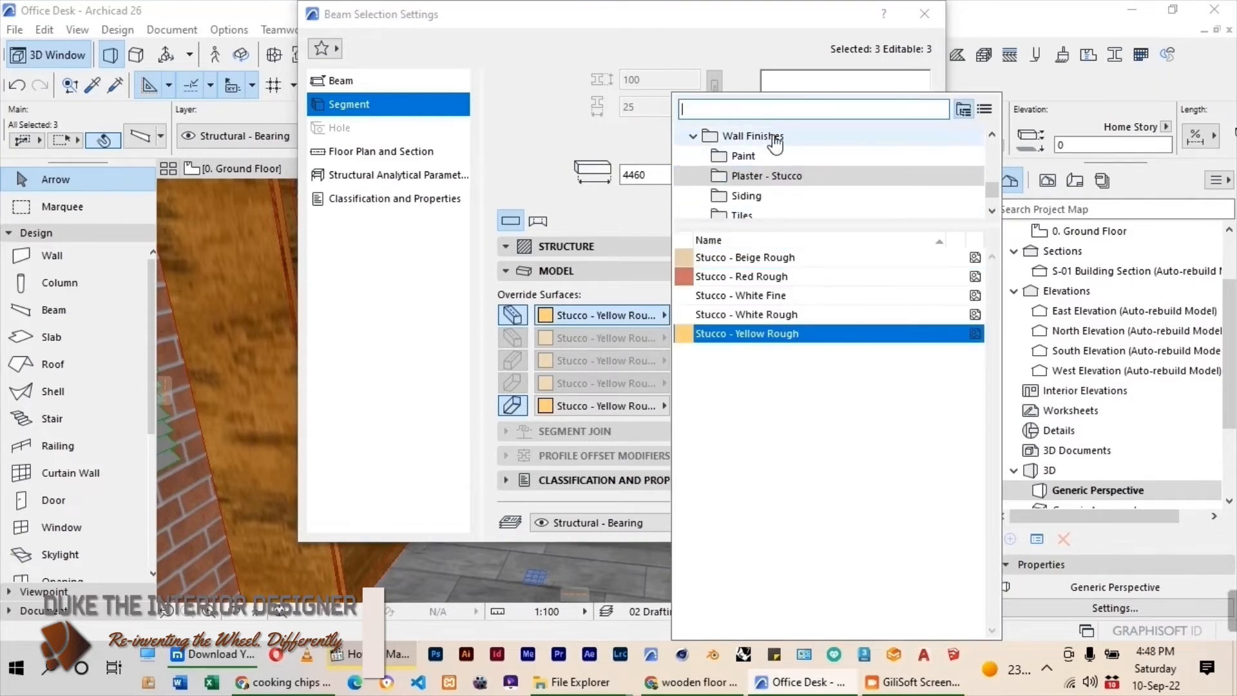
type("off")
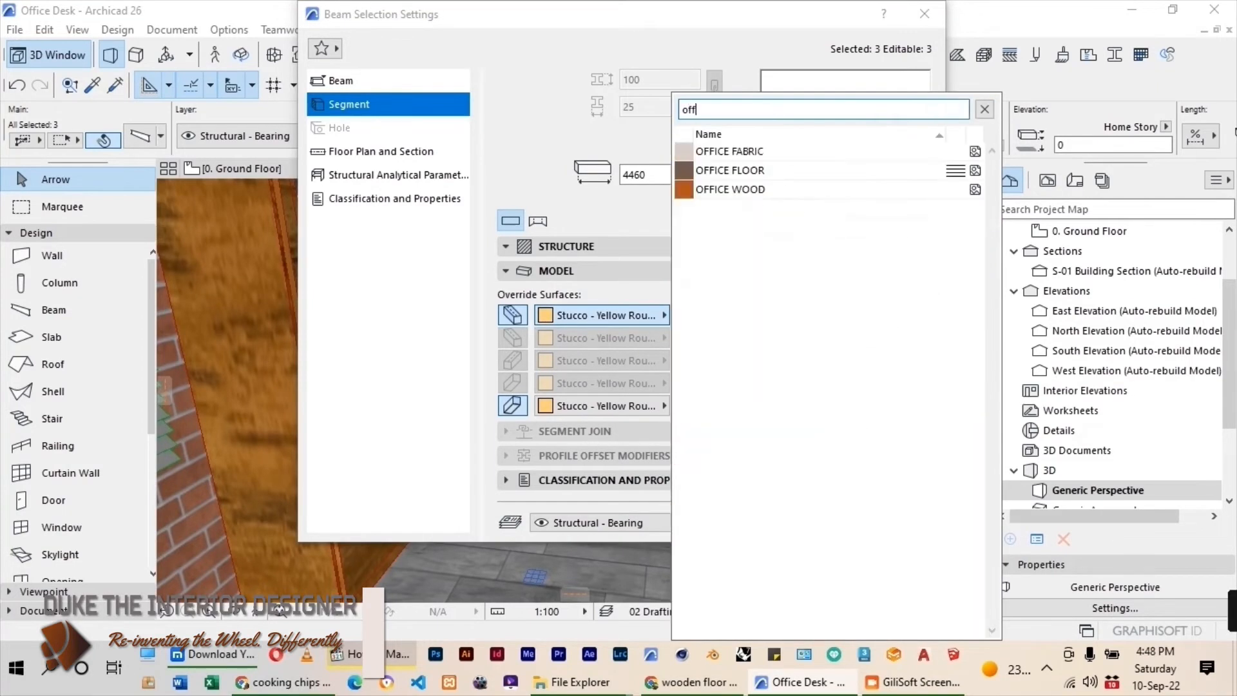
left_click(749, 173)
left_click(851, 518)
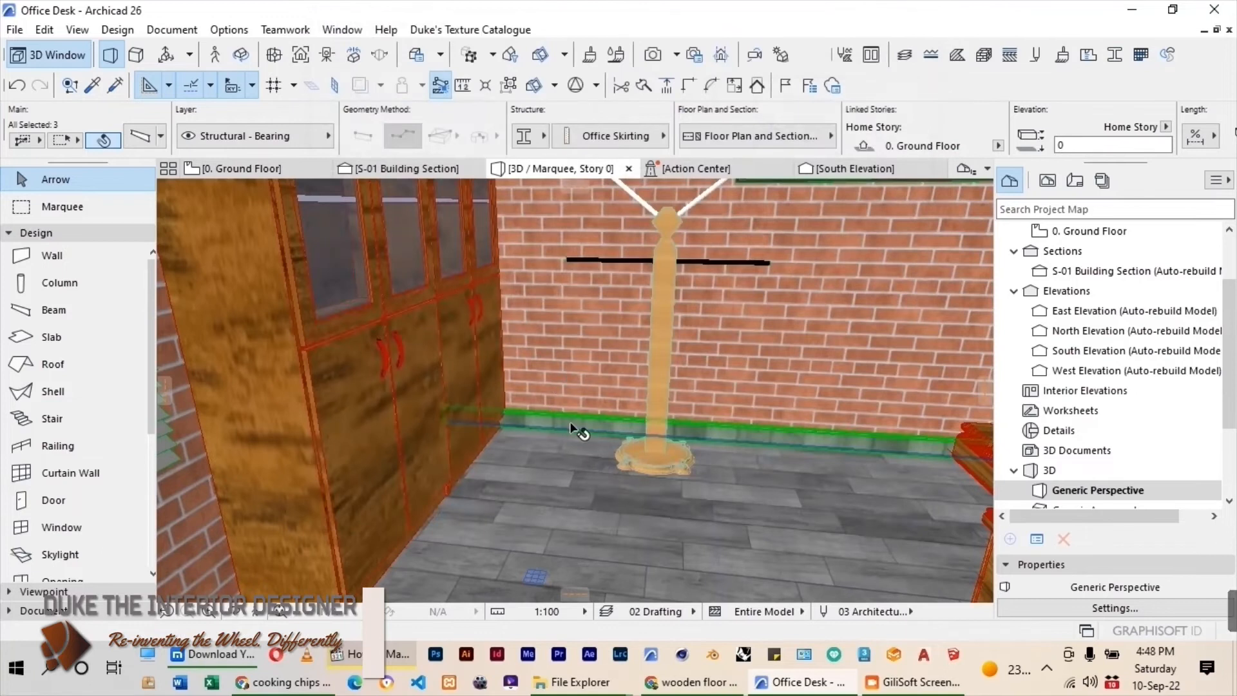
Examine the applied skirting and floor surfaces around the whole office room and clear the skirting beam selection.
scroll(619, 421, "down", 6)
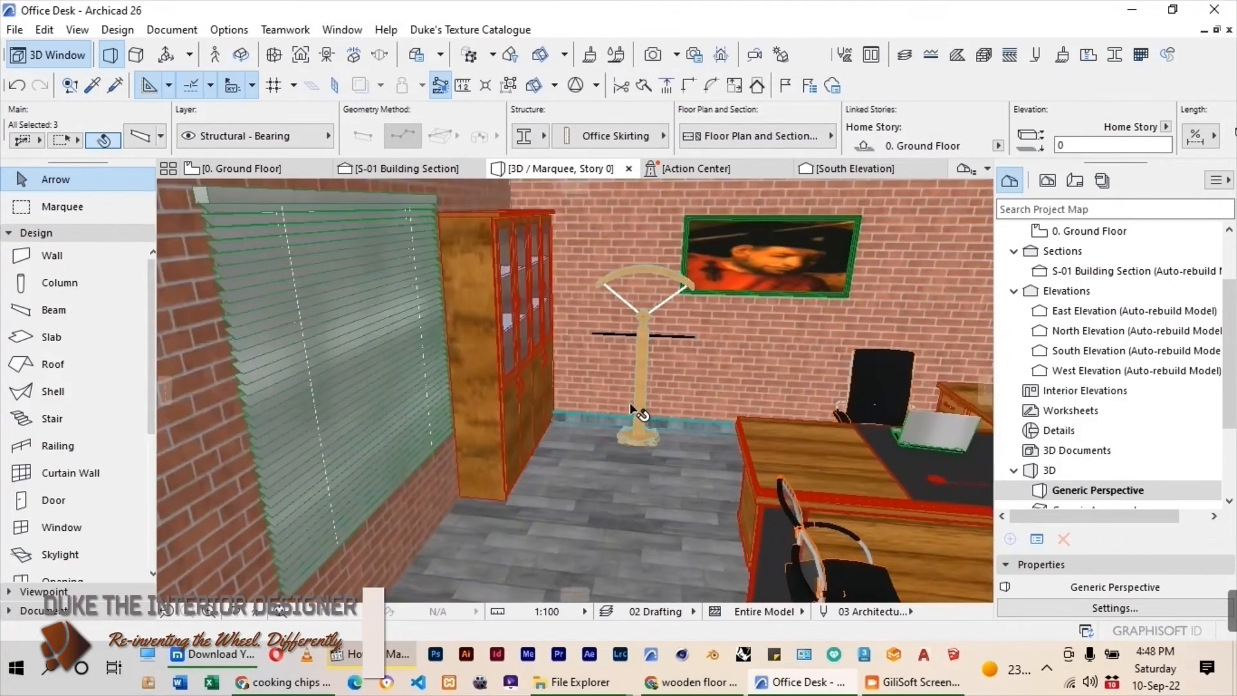
scroll(630, 405, "down", 5)
middle_click_drag(630, 405, 700, 348, "shift")
scroll(469, 303, "down", 2)
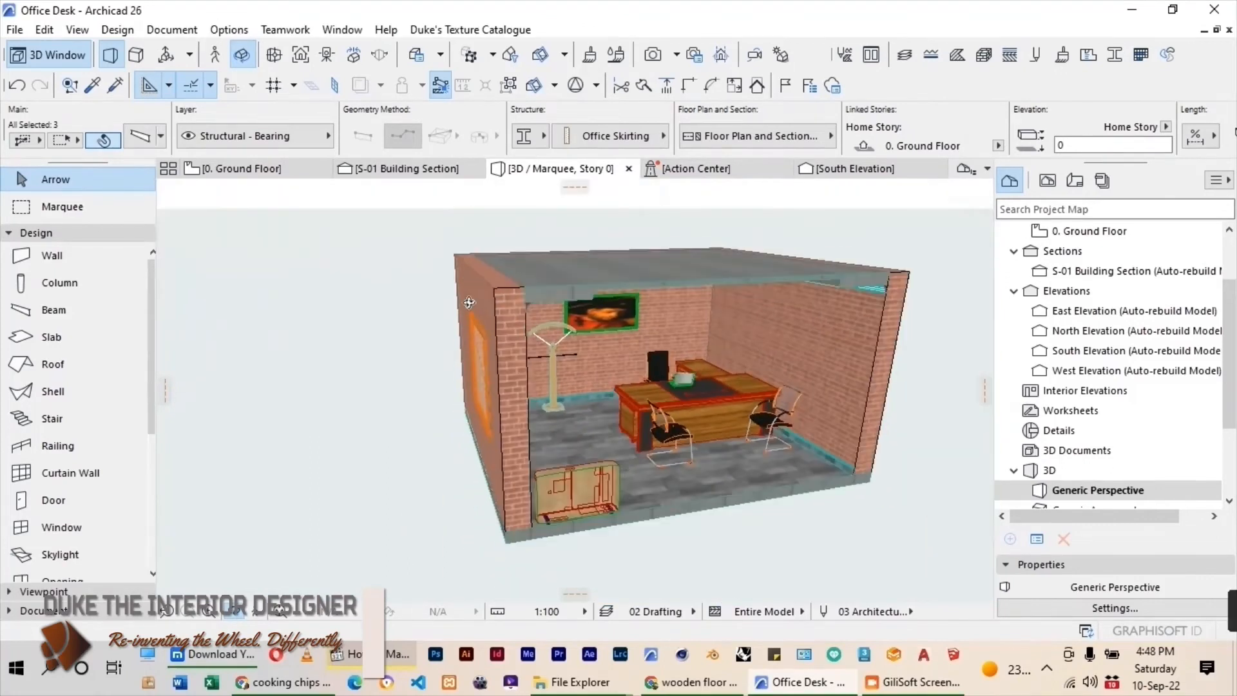
scroll(675, 402, "up", 5)
mouse_move(691, 365)
middle_mouse_down("shift")
mouse_move(697, 353)
mouse_move(618, 364)
mouse_move(677, 381)
middle_mouse_up("shift")
scroll(686, 359, "down", 2)
key("Escape")
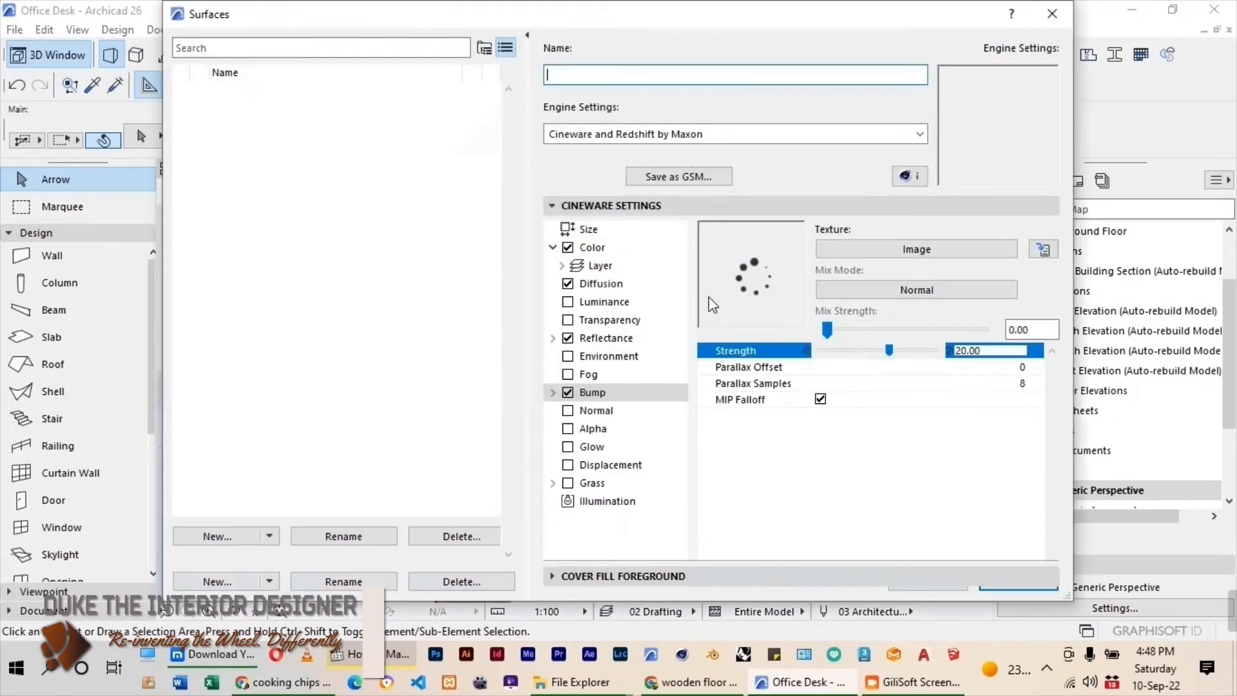
Create a new surface named OFFICE MAIN PAINT by duplicating Paint - Light Gray.
scroll(273, 354, "down", 12)
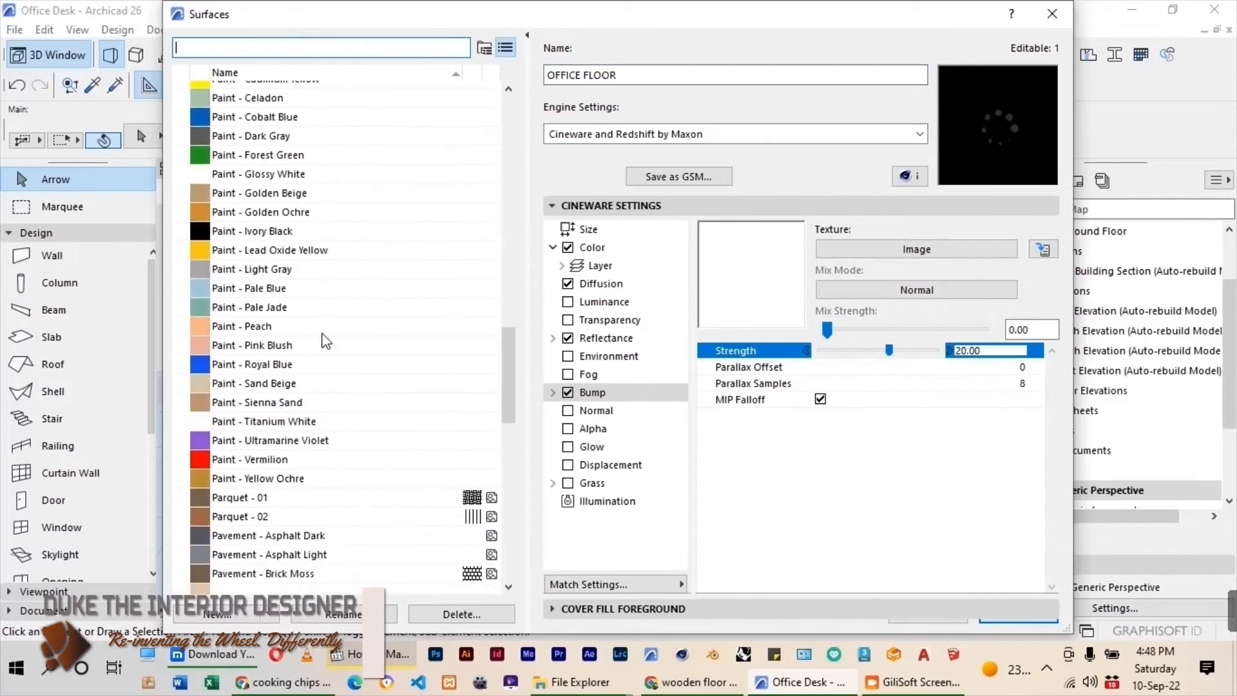
scroll(290, 345, "up", 5)
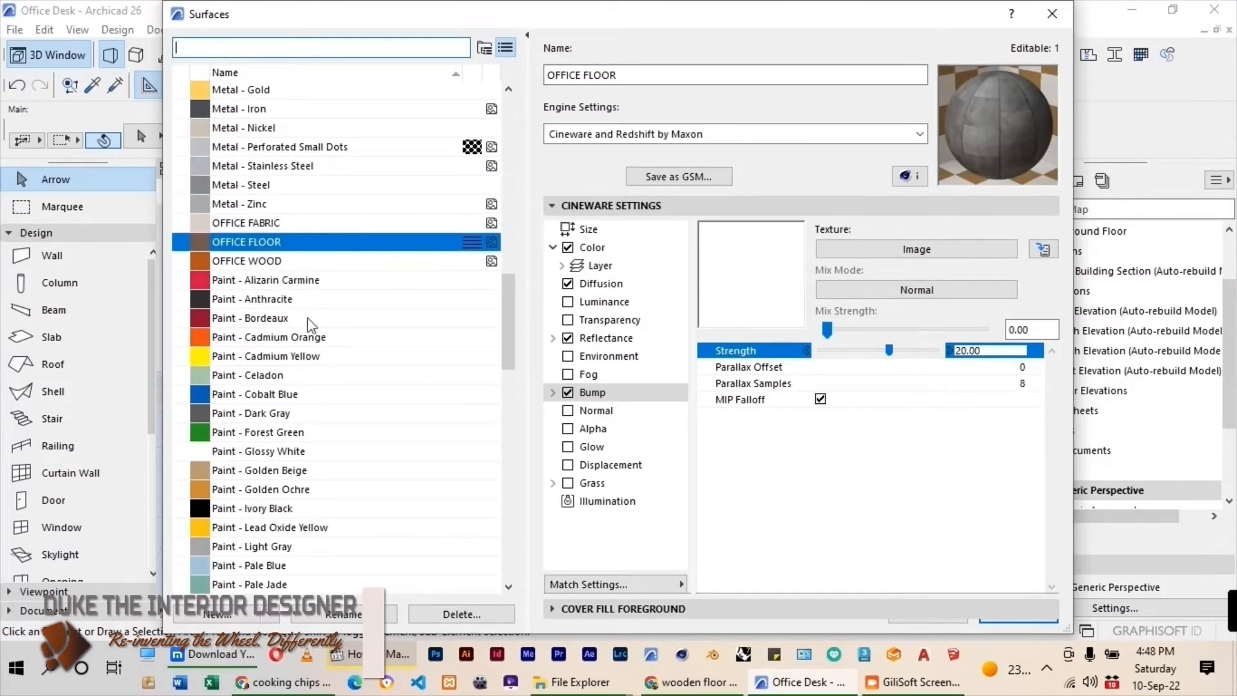
scroll(315, 362, "down", 2)
scroll(314, 362, "down", 2)
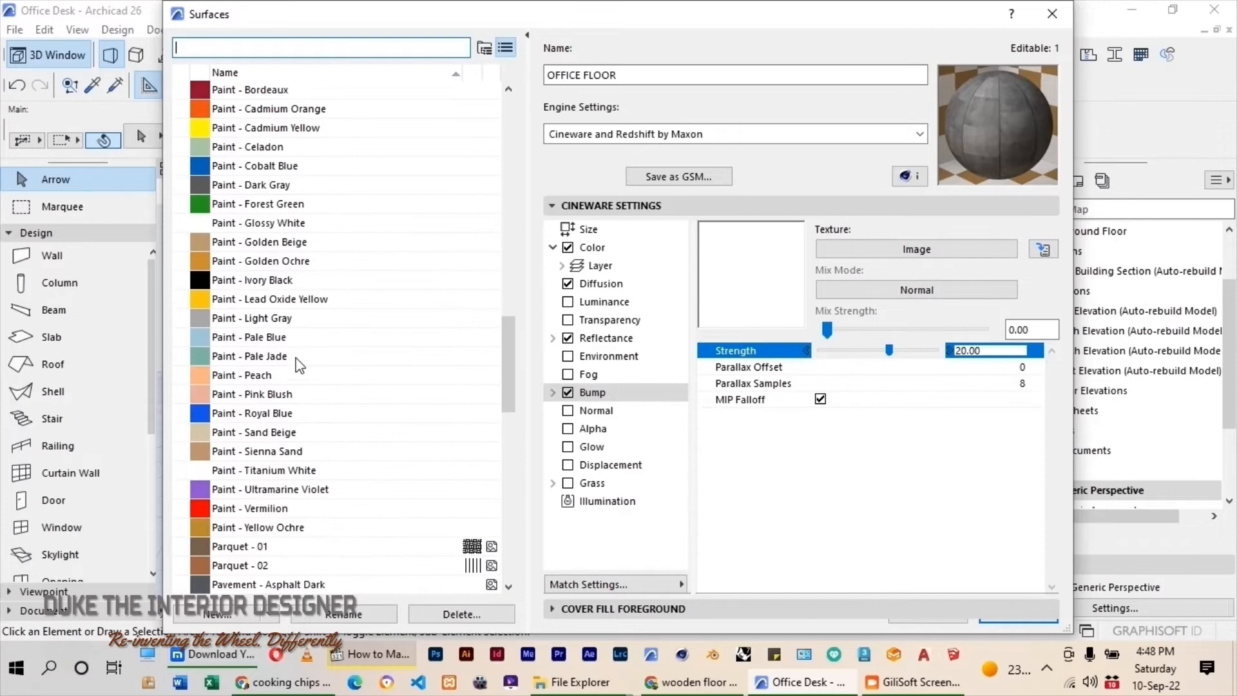
left_click(261, 318)
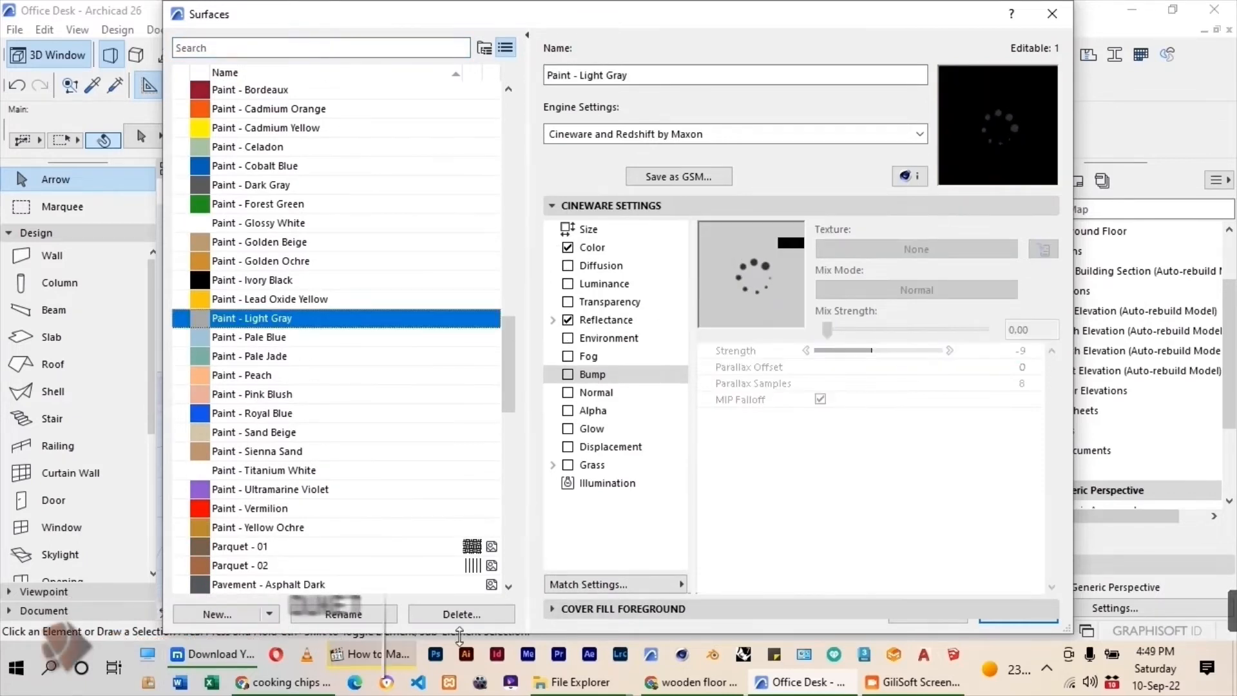
left_click(257, 619)
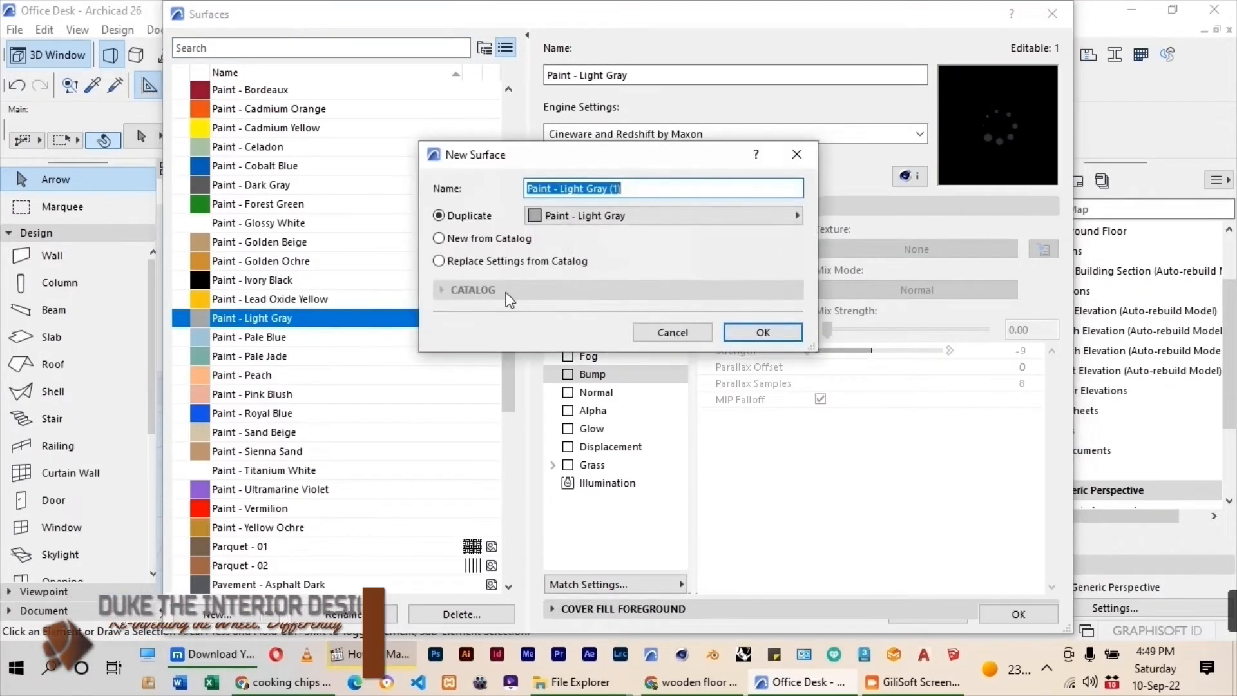
type("OFFICE MAIN PAINT")
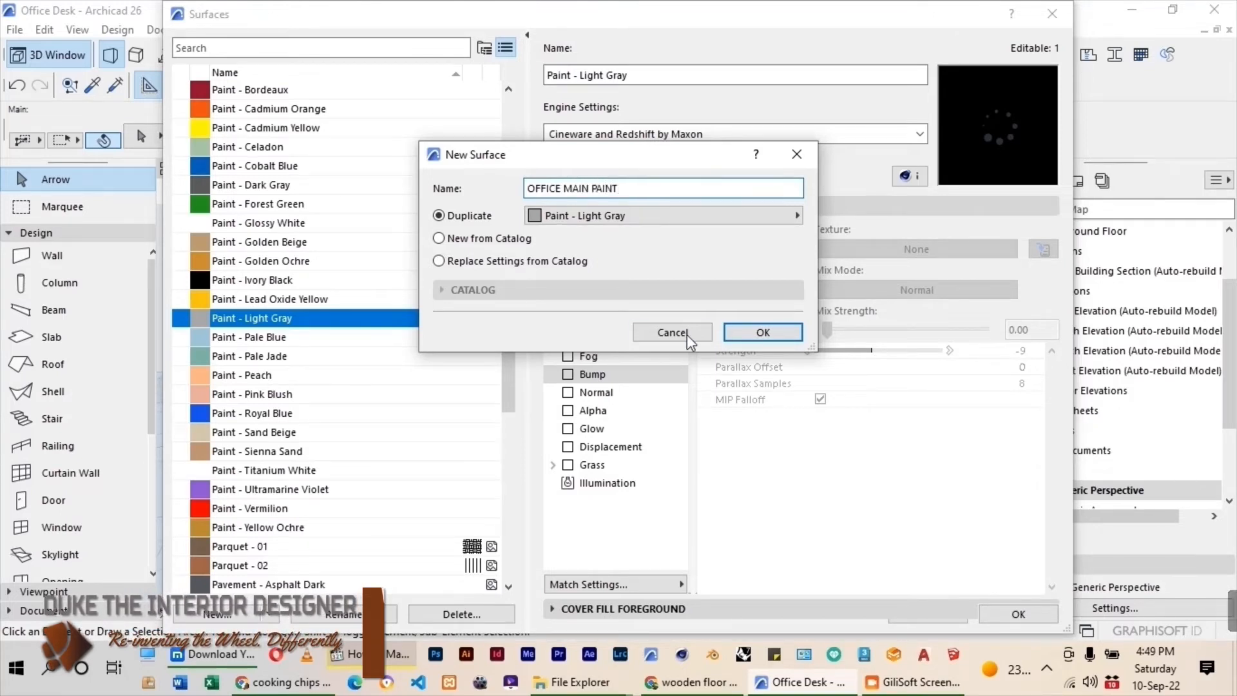
left_click(763, 332)
Switch OFFICE MAIN PAINT to the Basic Engine and set its surface color to a lighter gray.
left_click(716, 143)
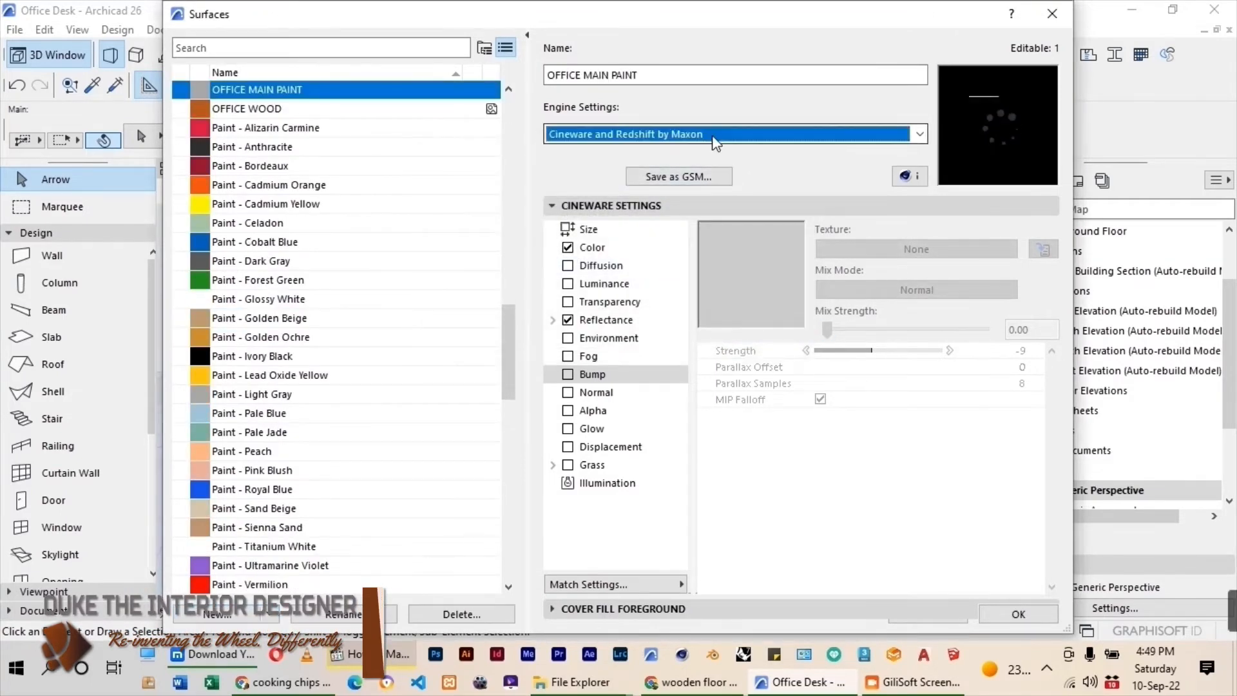
left_click(694, 153)
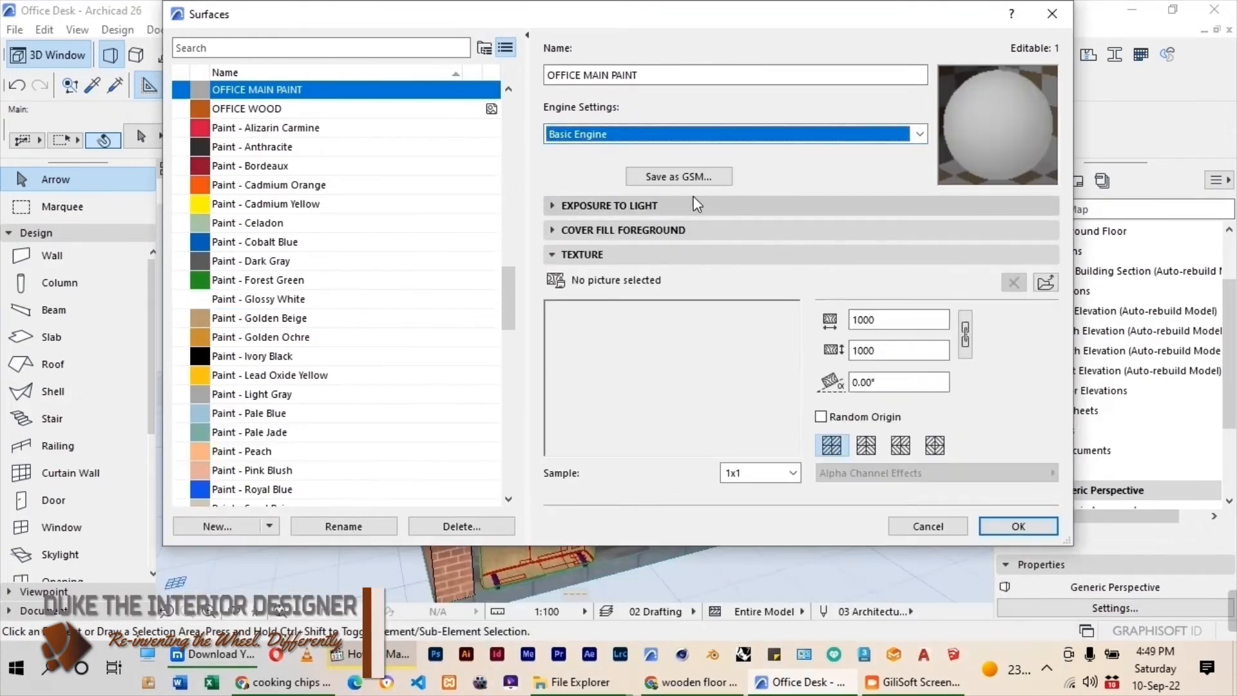
left_click(650, 205)
left_click(744, 235)
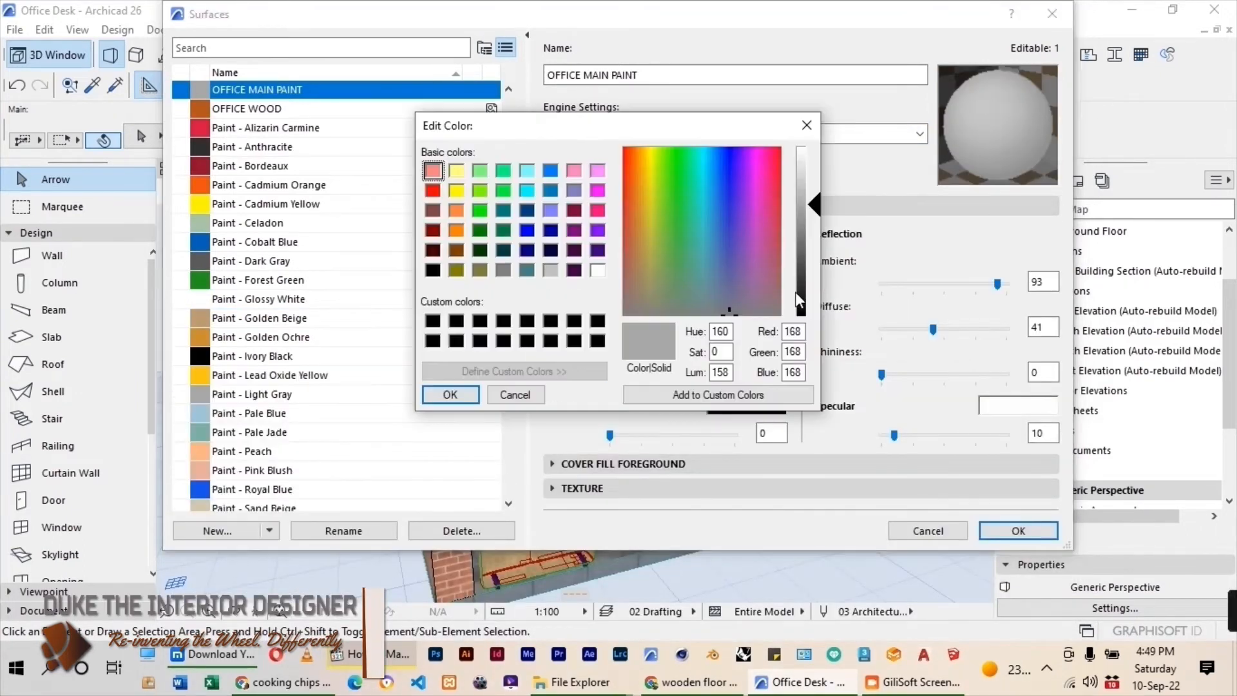
left_click_drag(816, 200, 814, 179)
key("Return")
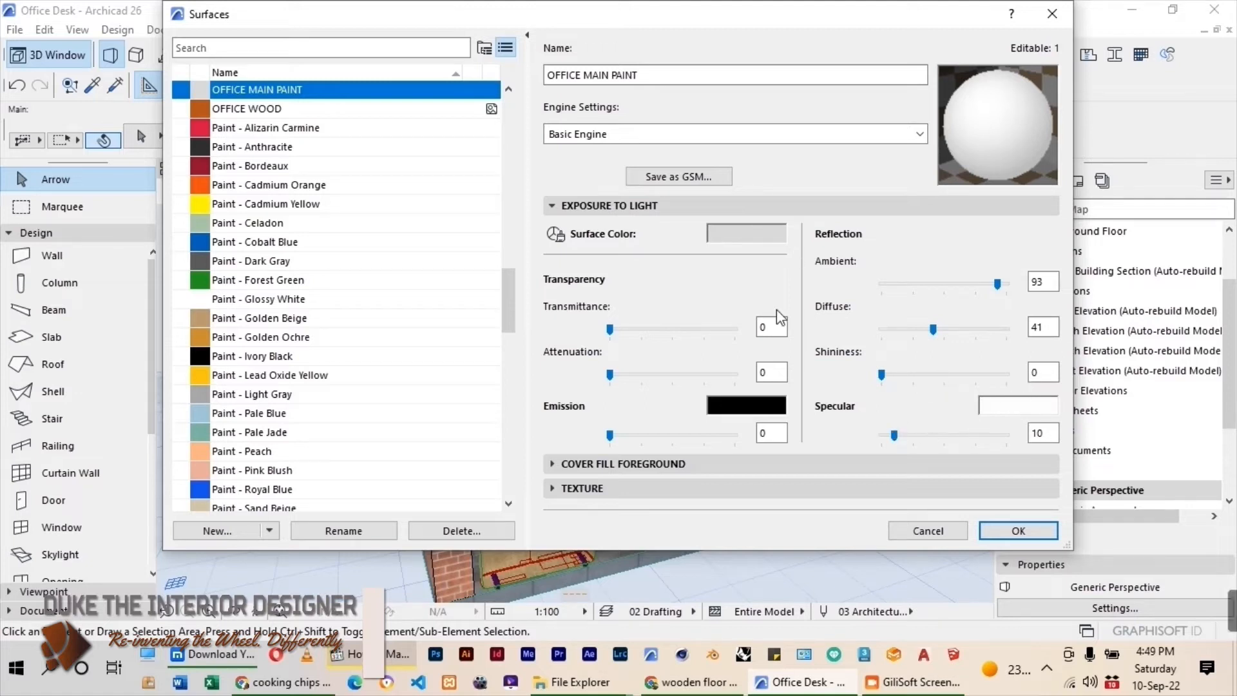
Return OFFICE MAIN PAINT to the Cineware and Redshift by Maxon engine, update its Cineware settings from Basic and apply the surface changes.
left_click(640, 487)
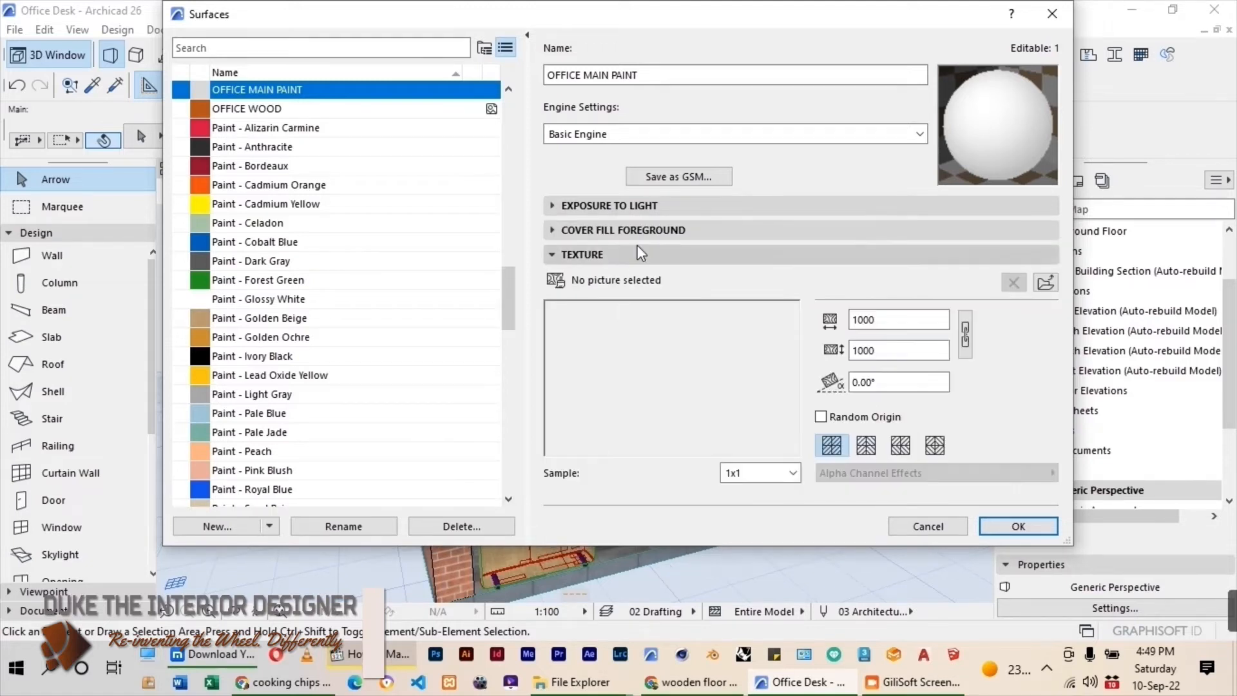
left_click(654, 133)
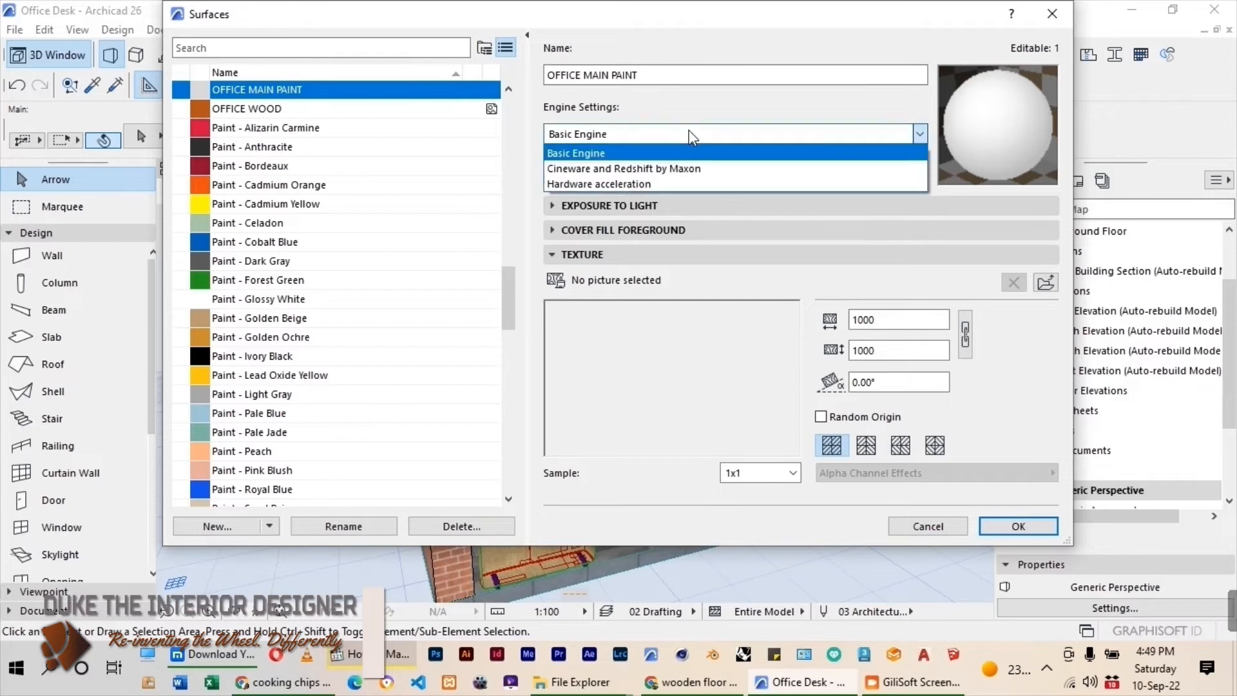
left_click(601, 169)
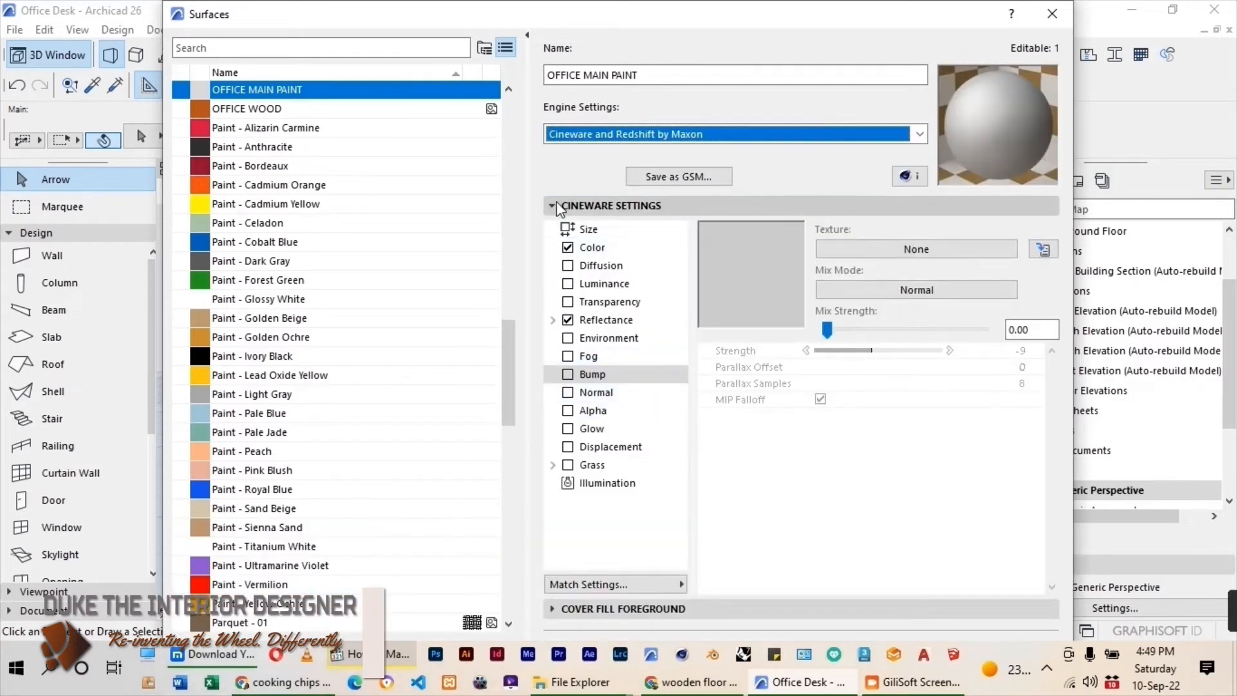
left_click(562, 205)
left_click(567, 205)
left_click(612, 584)
left_click(792, 529)
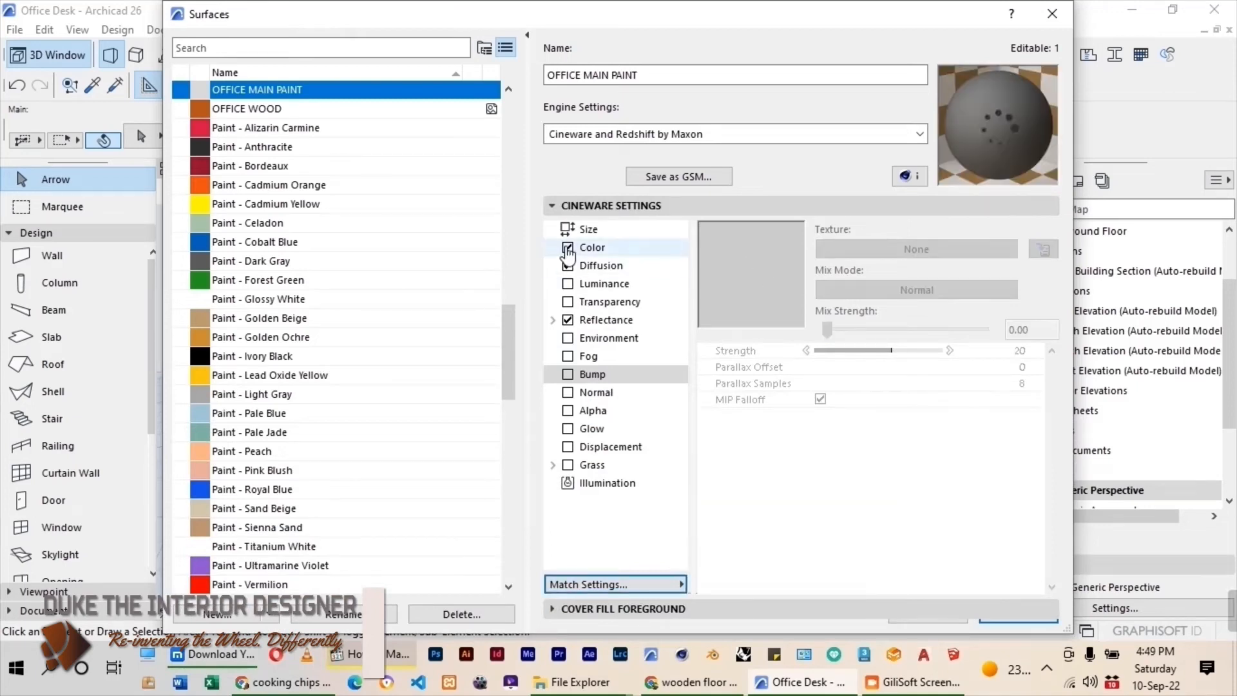
left_click(553, 205)
left_click(1018, 394)
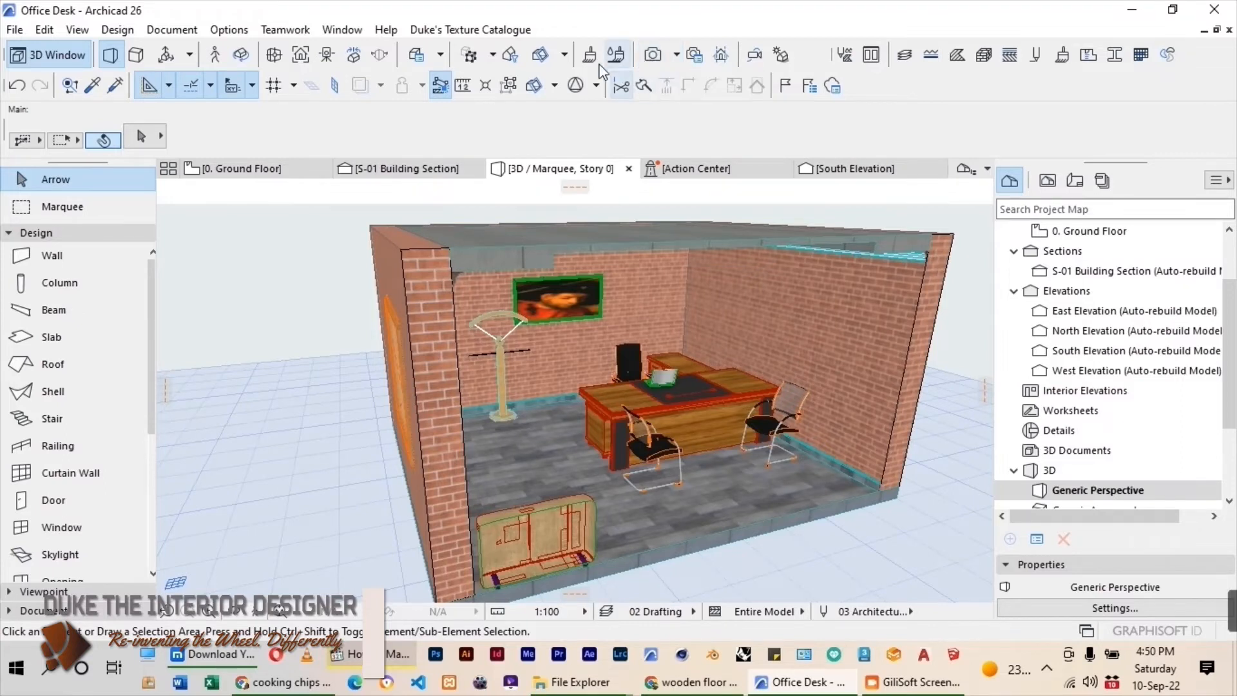
Preview the Paint - Cadmium Orange and Paint - Golden Ochre surfaces, and close the surface settings without changes.
left_click(616, 55)
scroll(348, 355, "down", 6)
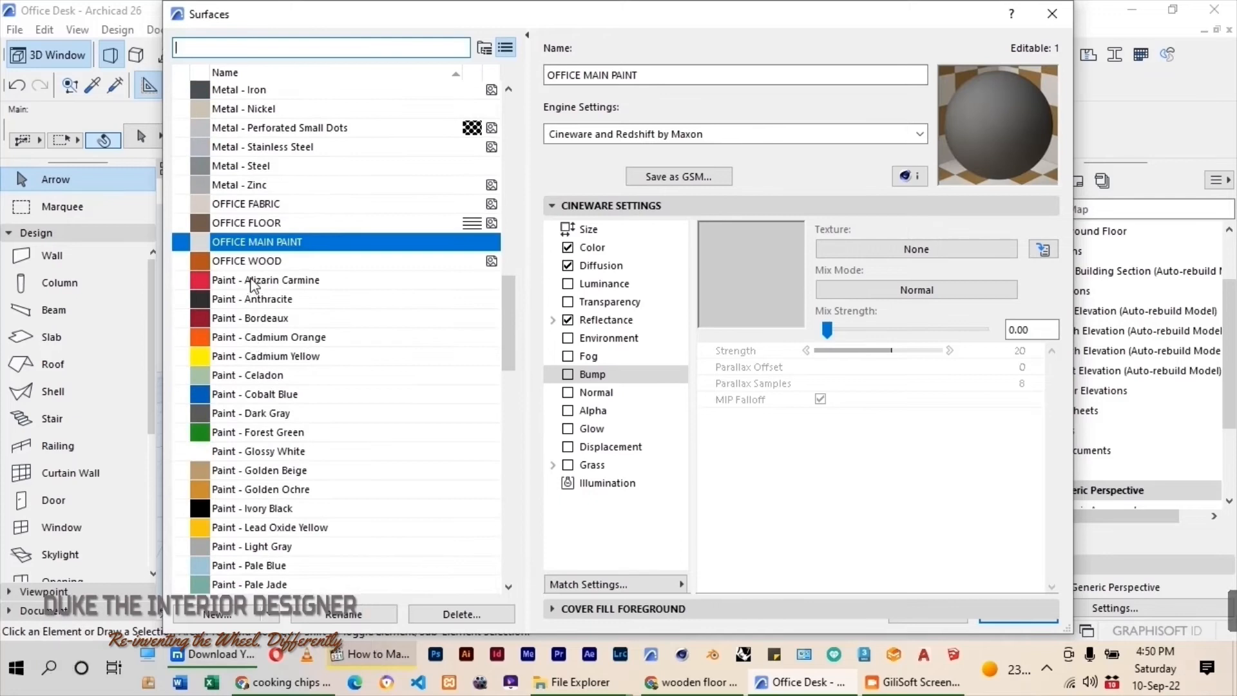
left_click(253, 338)
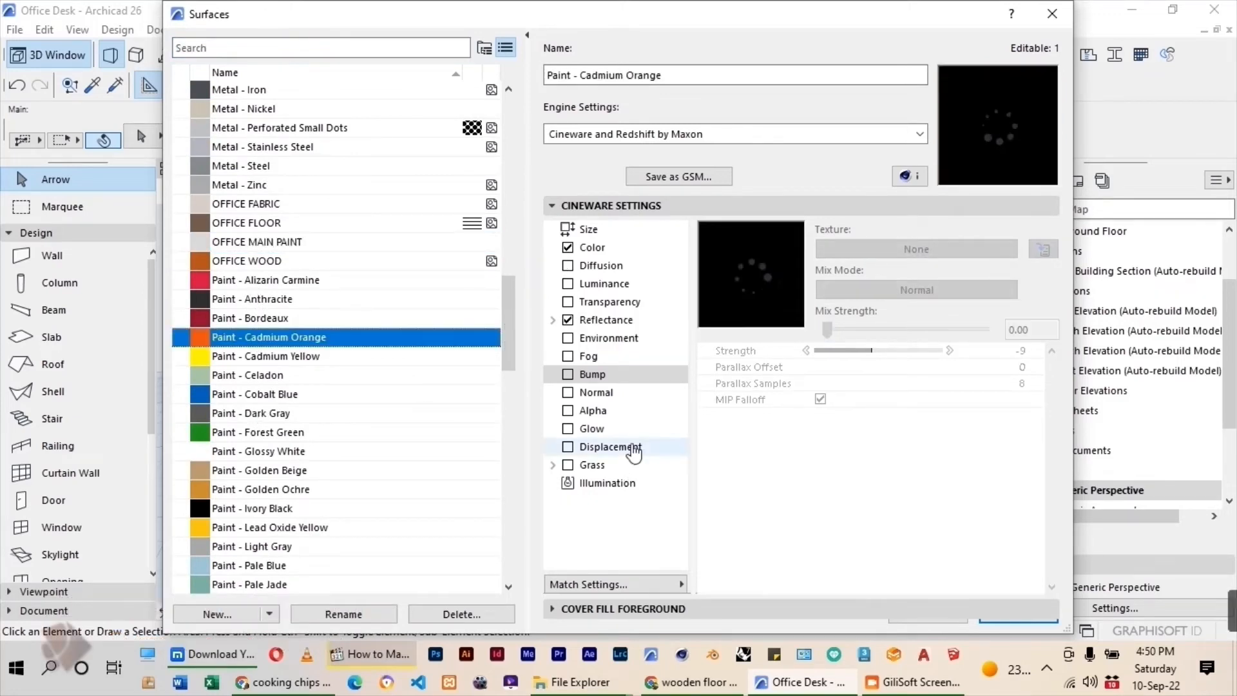
left_click(290, 490)
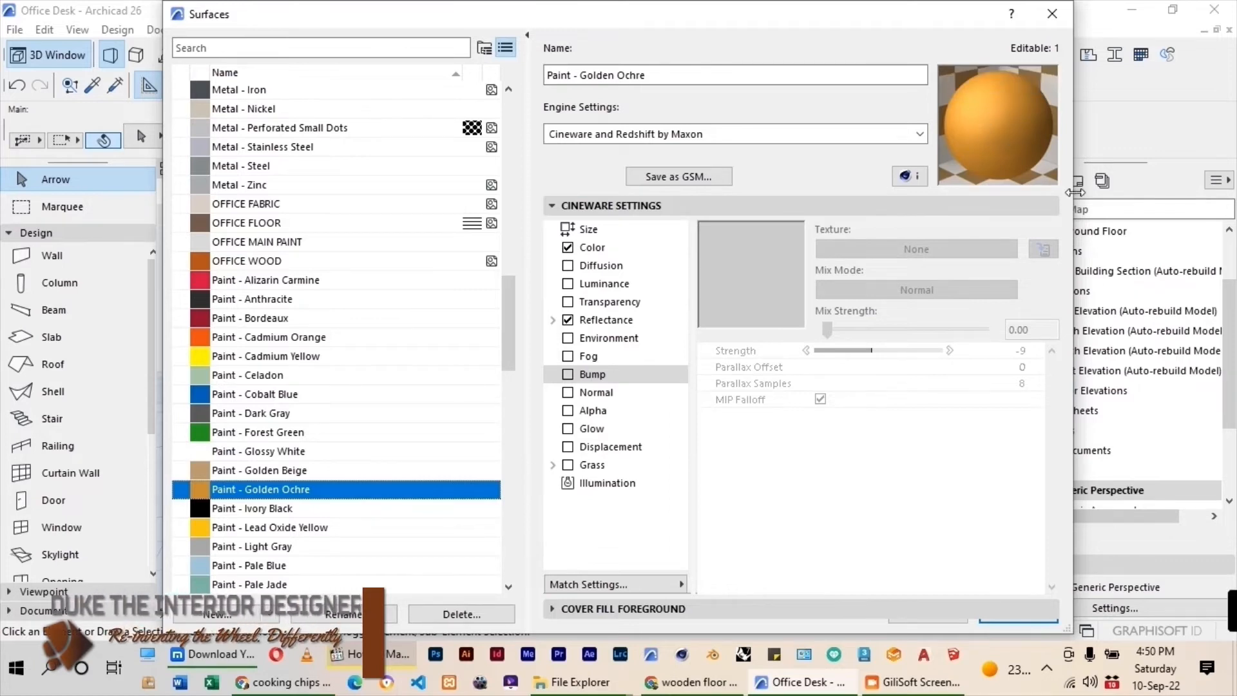
left_click(1048, 15)
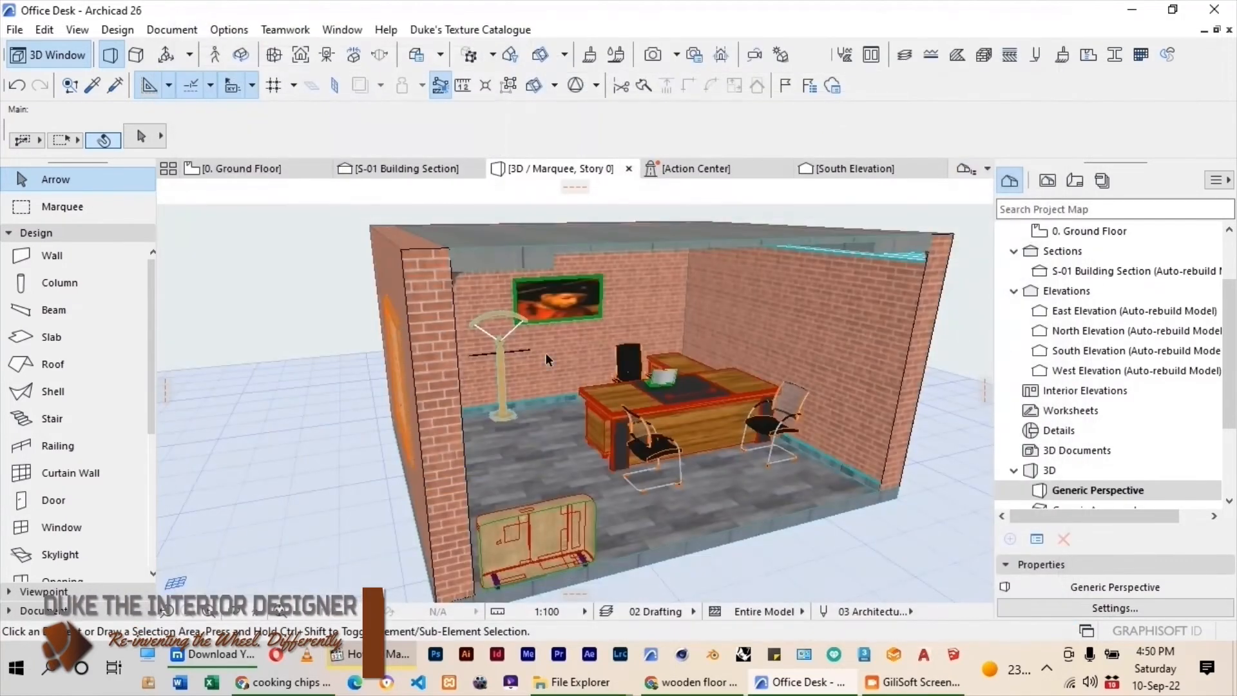
Select the back wall behind the desk and enable and link its three surface overrides.
left_click(618, 307)
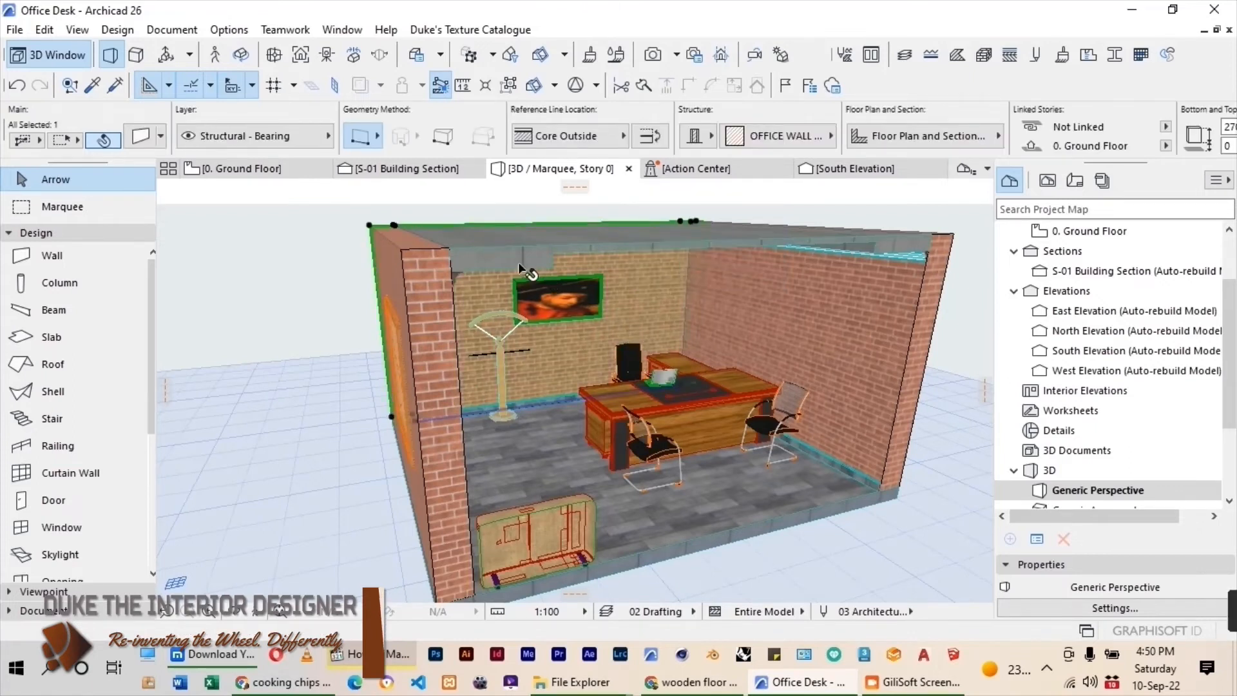
left_click(140, 136)
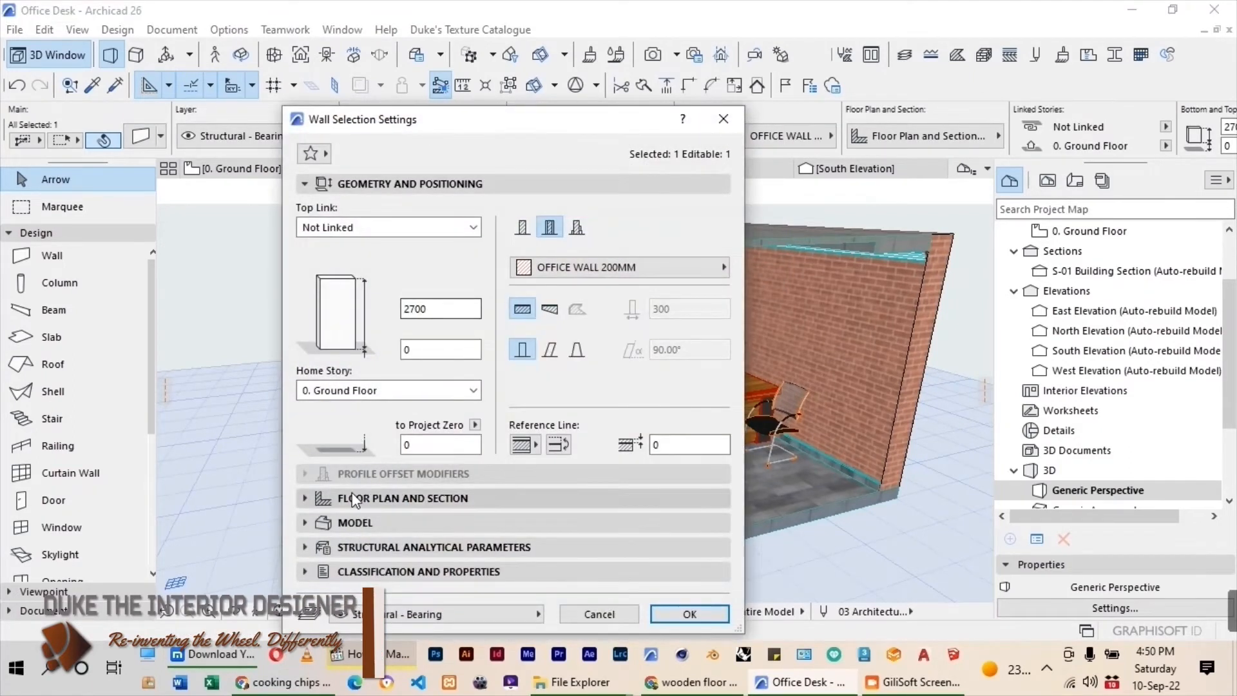
left_click(464, 501)
left_click(311, 302)
left_click(543, 327)
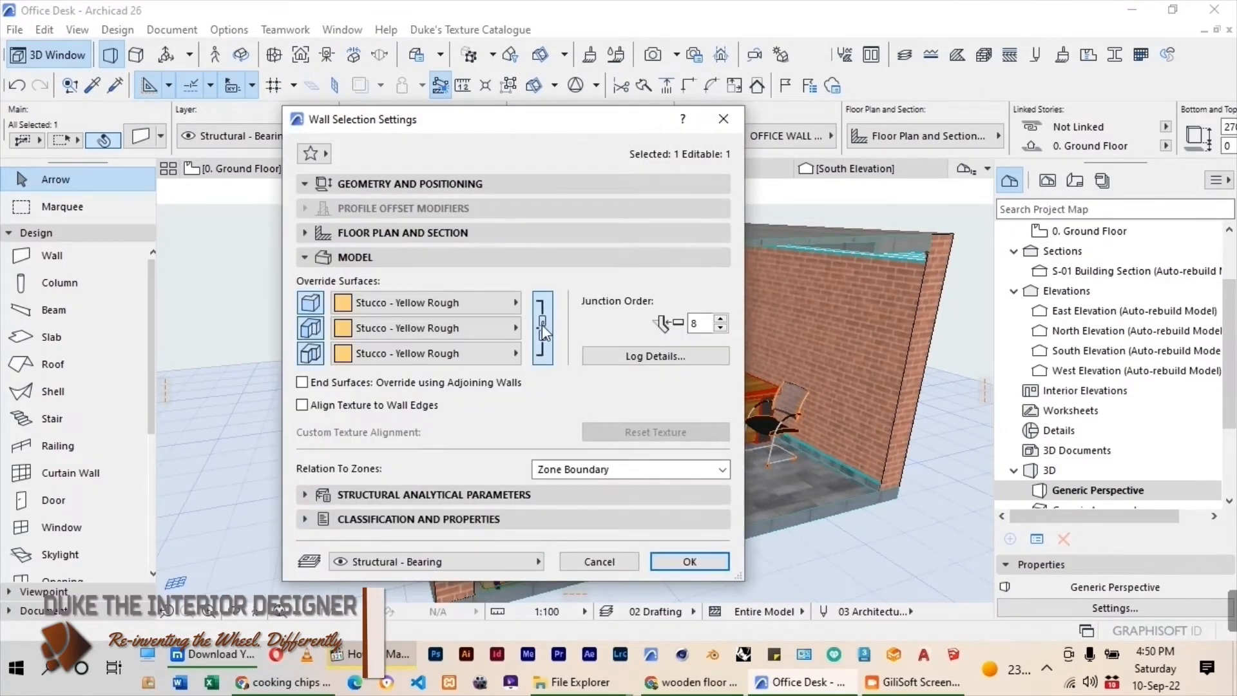
Apply Paint - Golden Ochre to all three surfaces of the back wall and deselect it.
left_click(509, 353)
type("GOL")
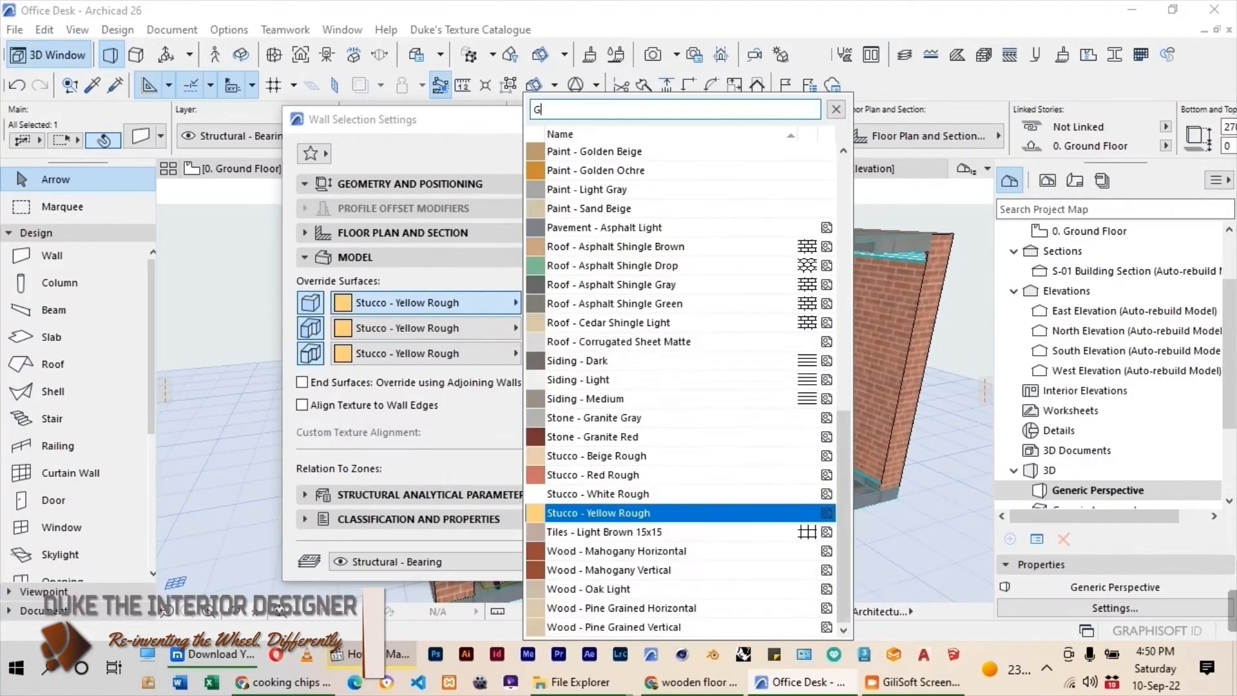
left_click(596, 189)
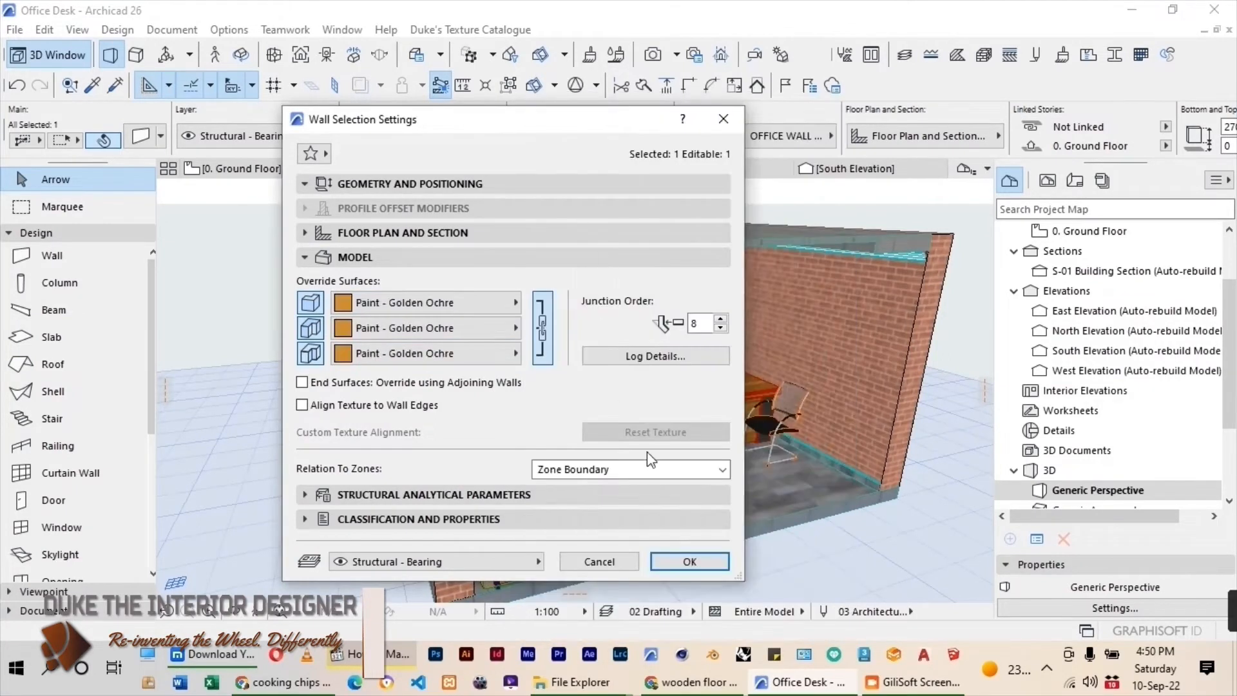
left_click(686, 563)
key("Escape")
scroll(717, 328, "up", 3)
scroll(637, 302, "down", 3)
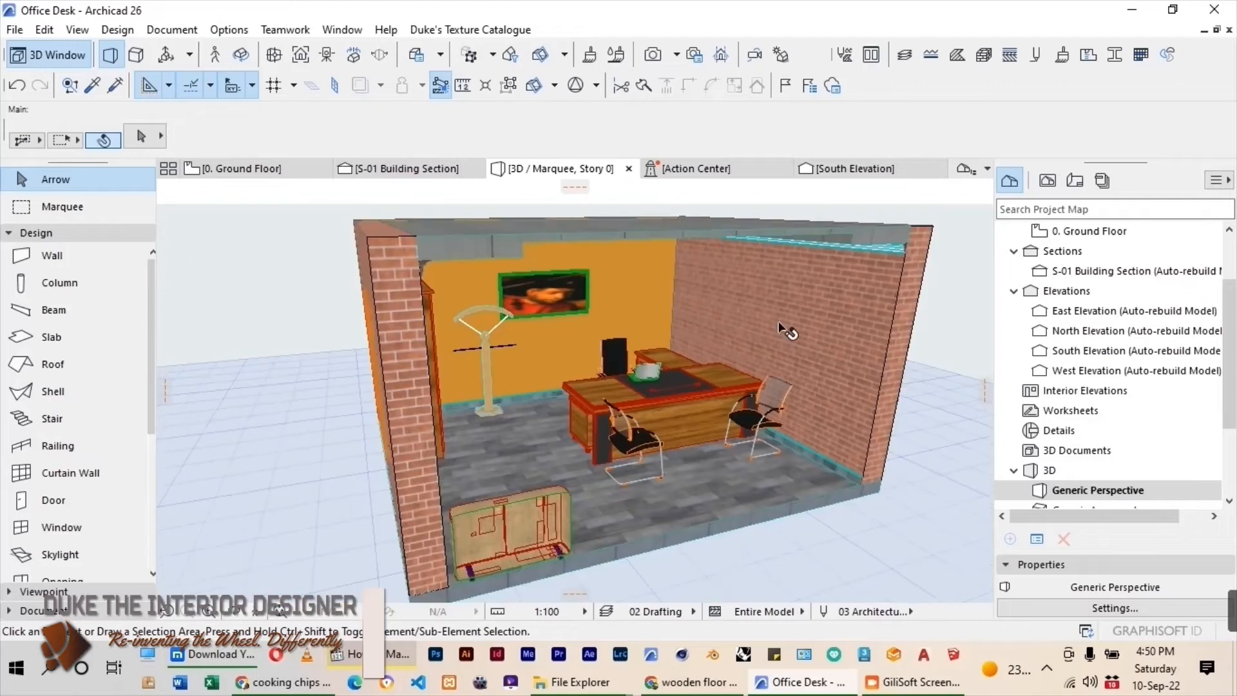
Select the two brick side walls and enable and link their three surface overrides.
left_click(781, 329)
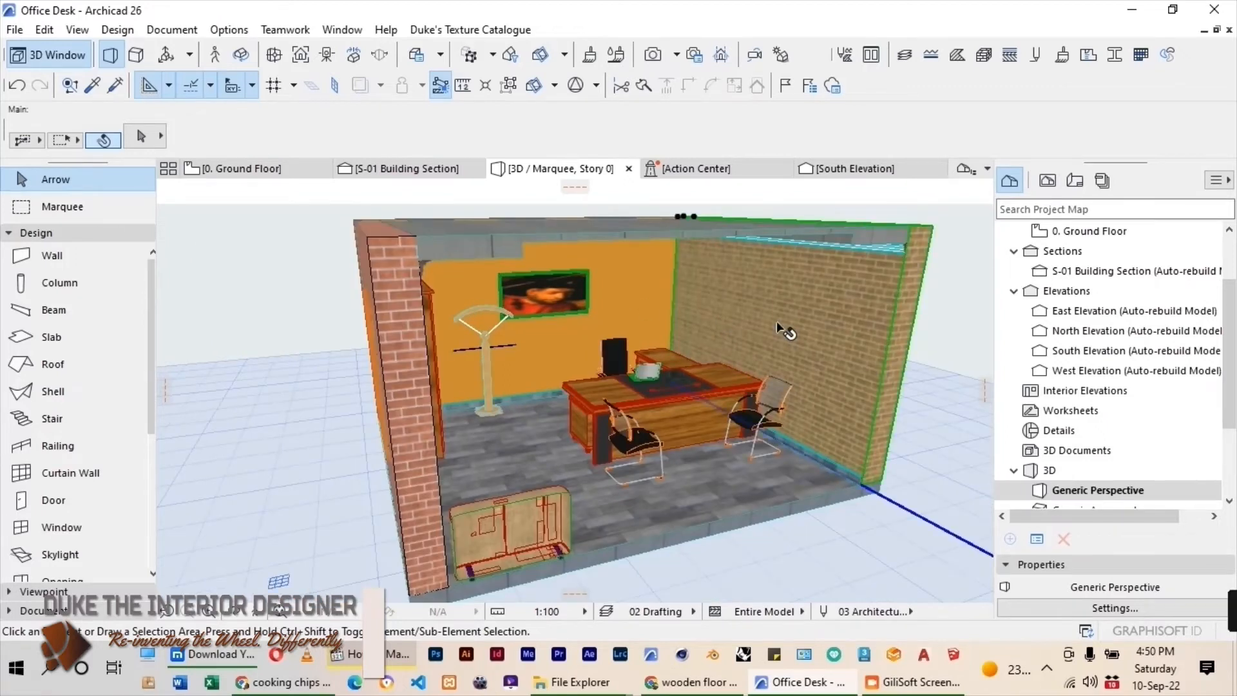
key("ctrl+t")
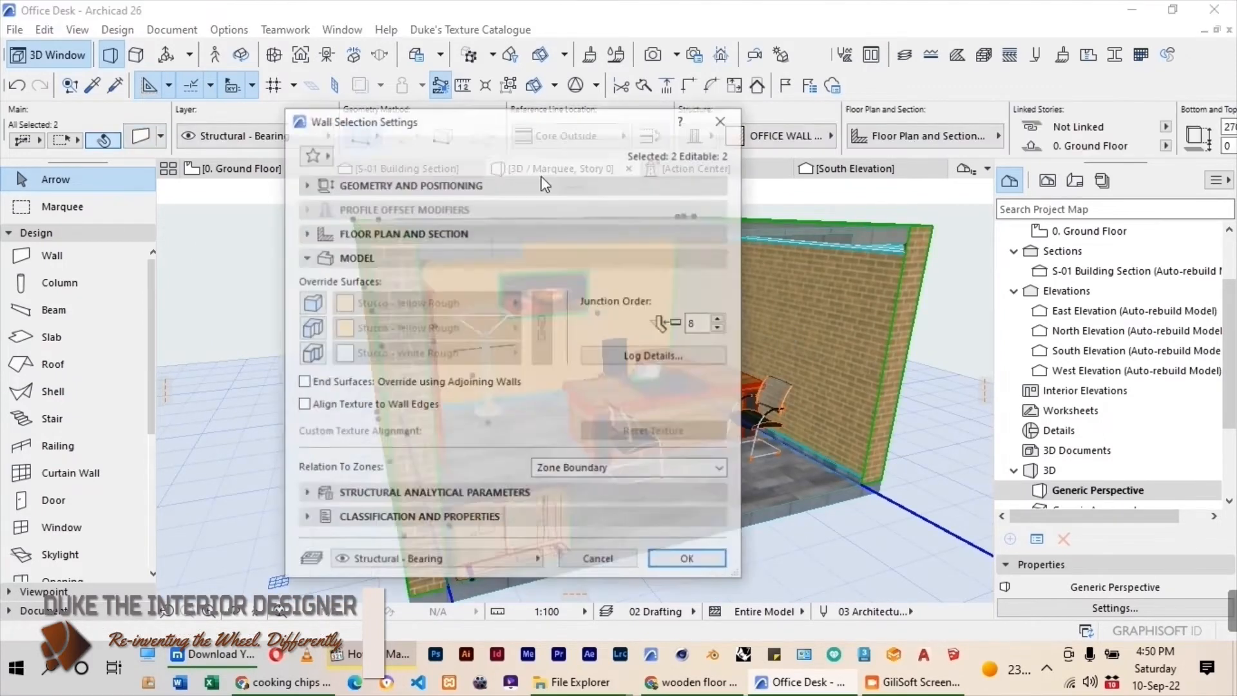
left_click(319, 302)
left_click(316, 328)
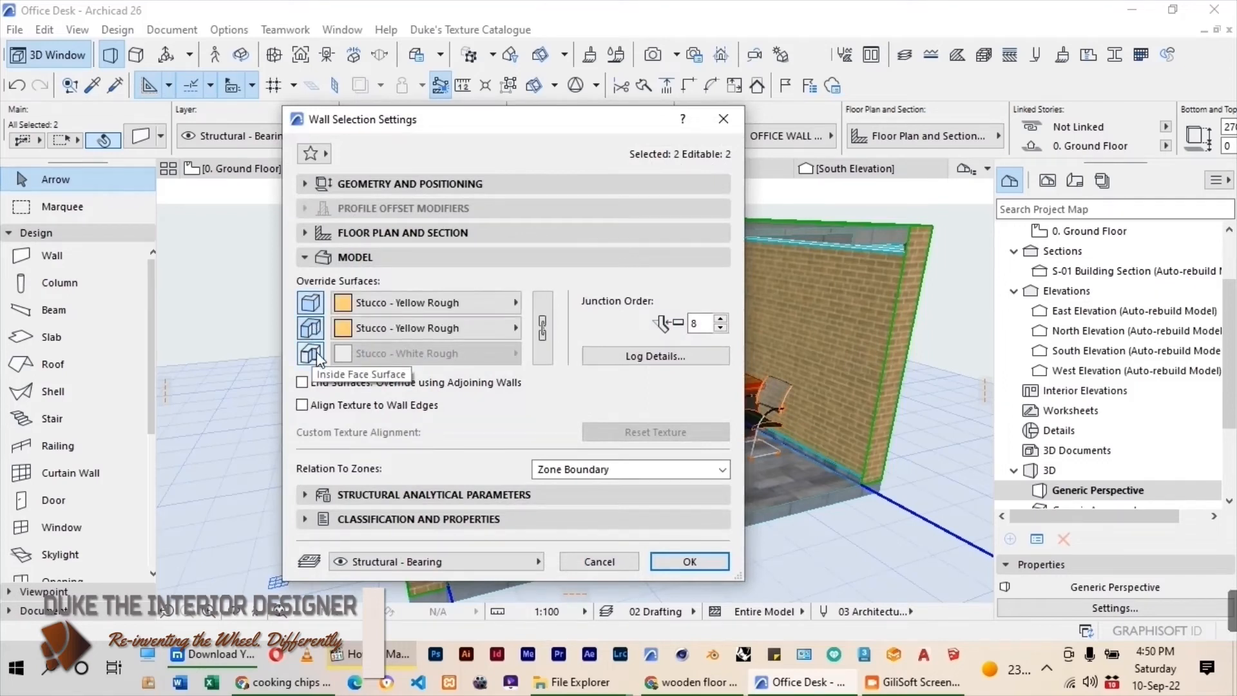
left_click(317, 354)
left_click(543, 330)
Apply OFFICE MAIN PAINT to all linked surfaces of the two side walls.
left_click(514, 303)
left_click(701, 111)
type("OF")
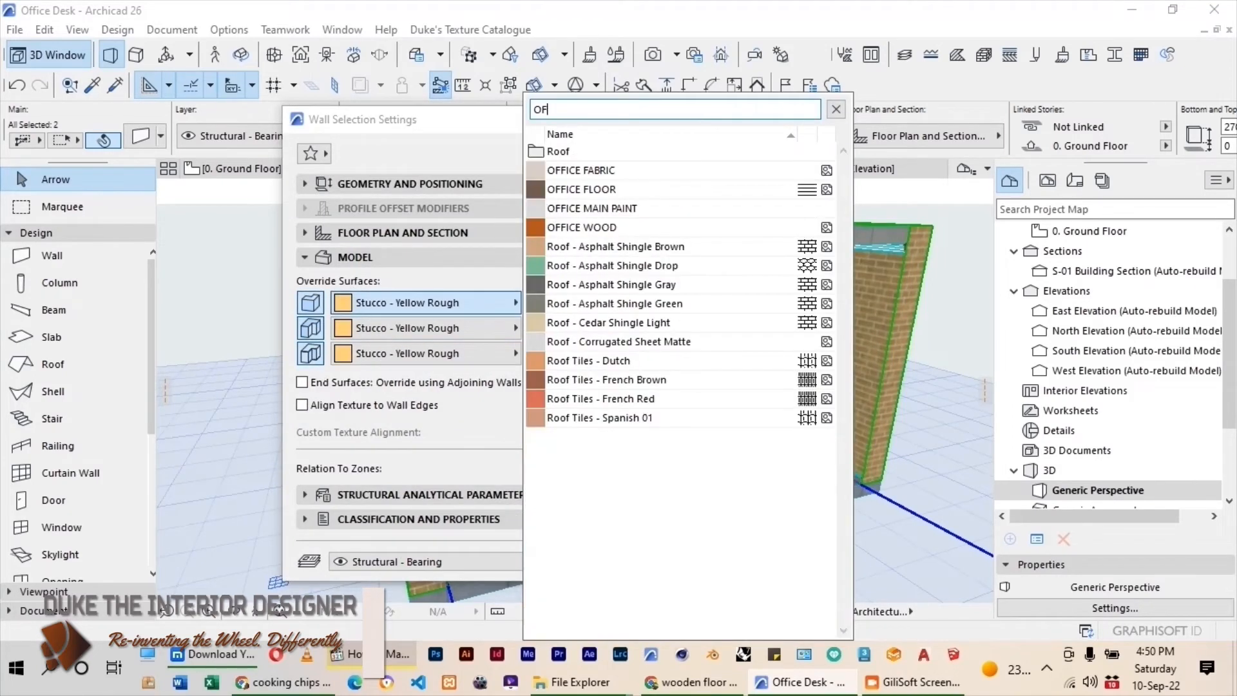
left_click(691, 209)
left_click(691, 565)
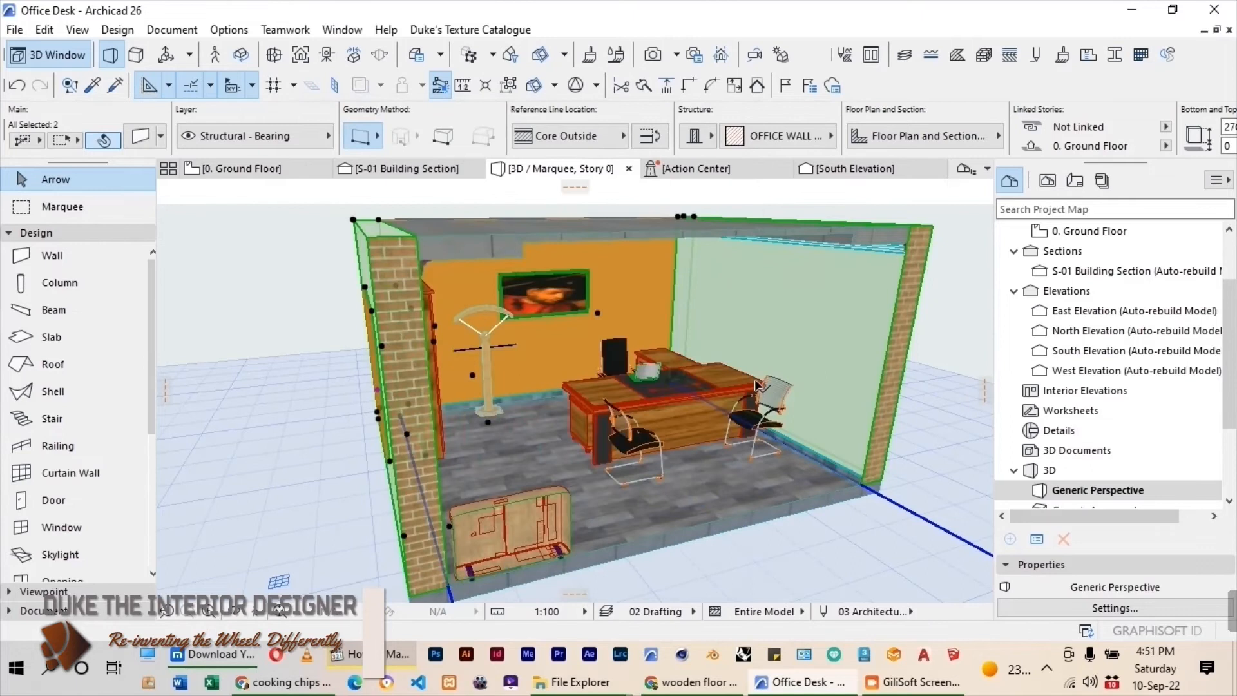
Select the outer ceiling slab and enable and link its three surface overrides.
key("shift+F3")
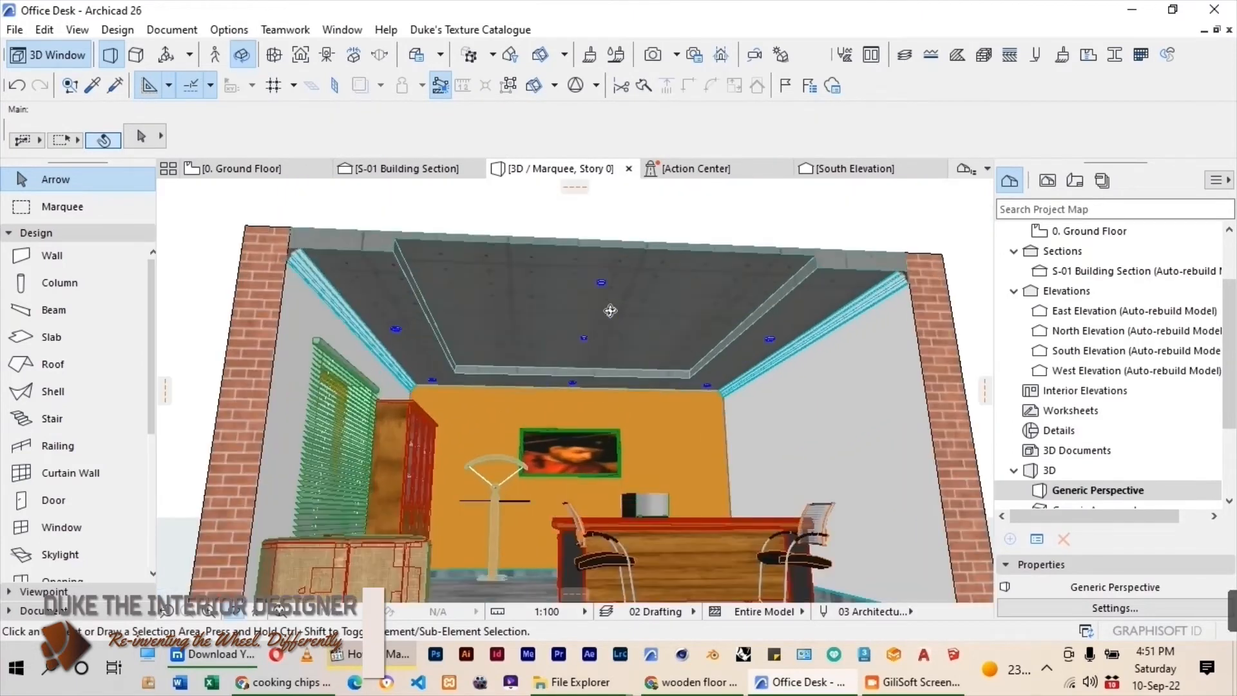
left_click(617, 306)
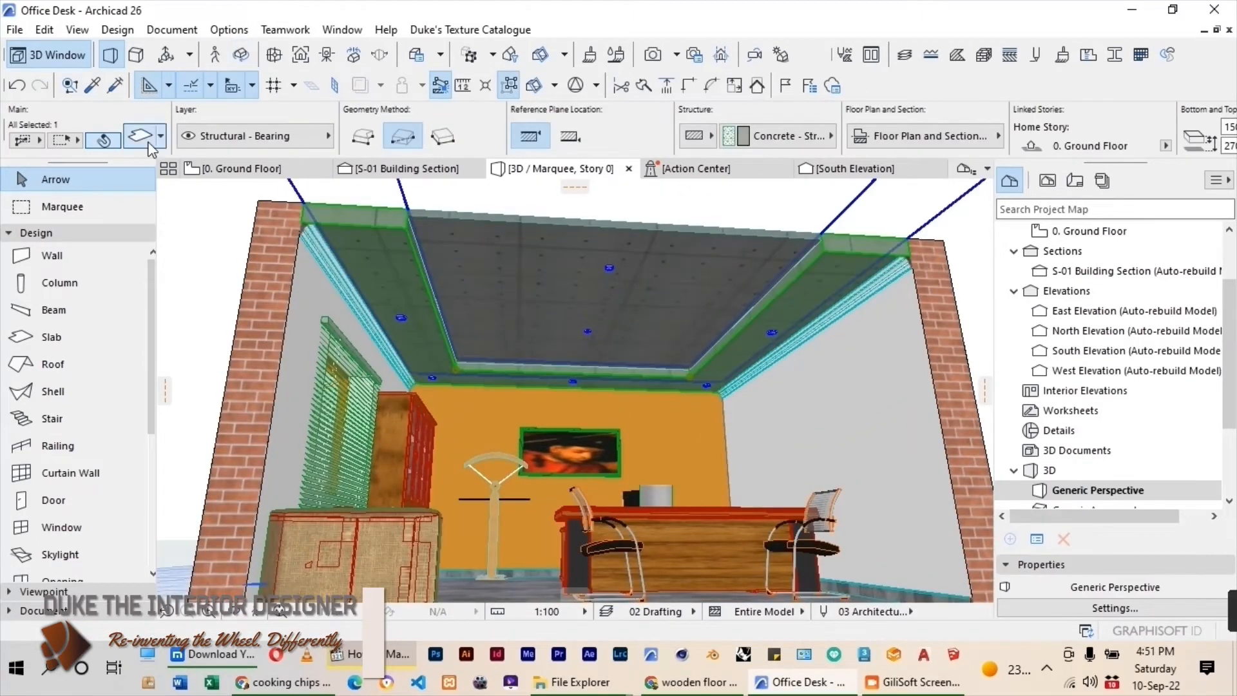
left_click(148, 143)
left_click(439, 386)
left_click(676, 388)
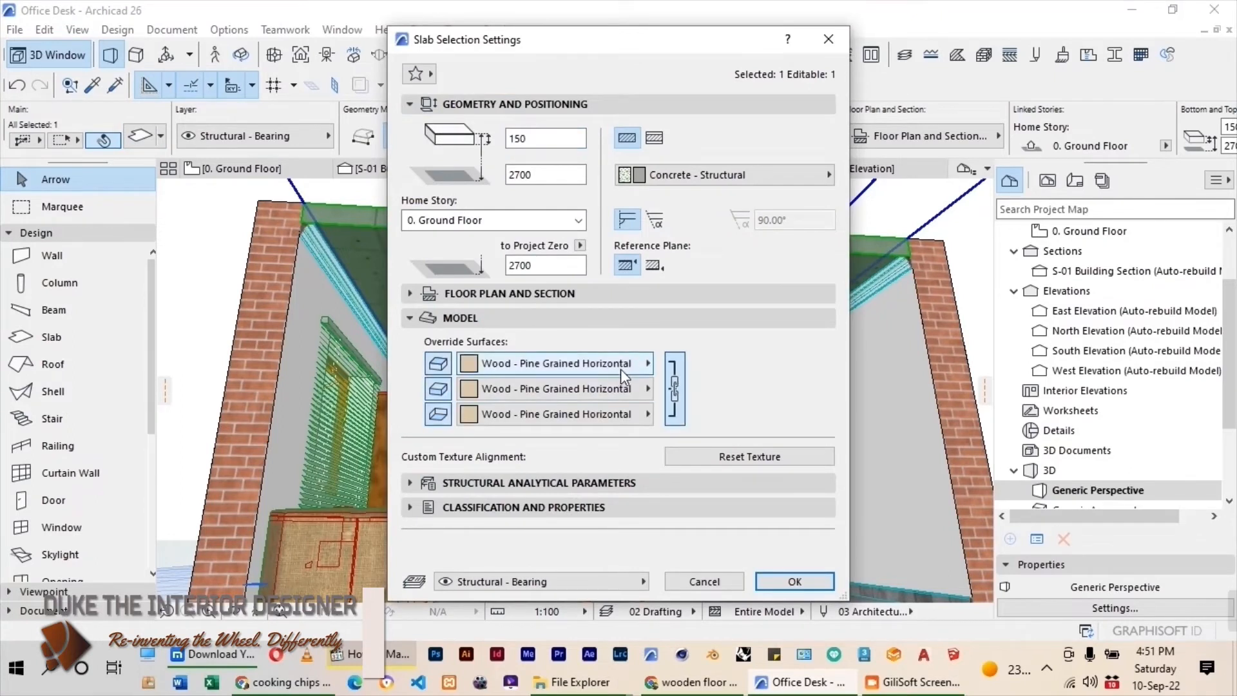
Apply Paint - Titanium White to all linked surfaces of the outer ceiling slab and deselect it.
left_click(620, 369)
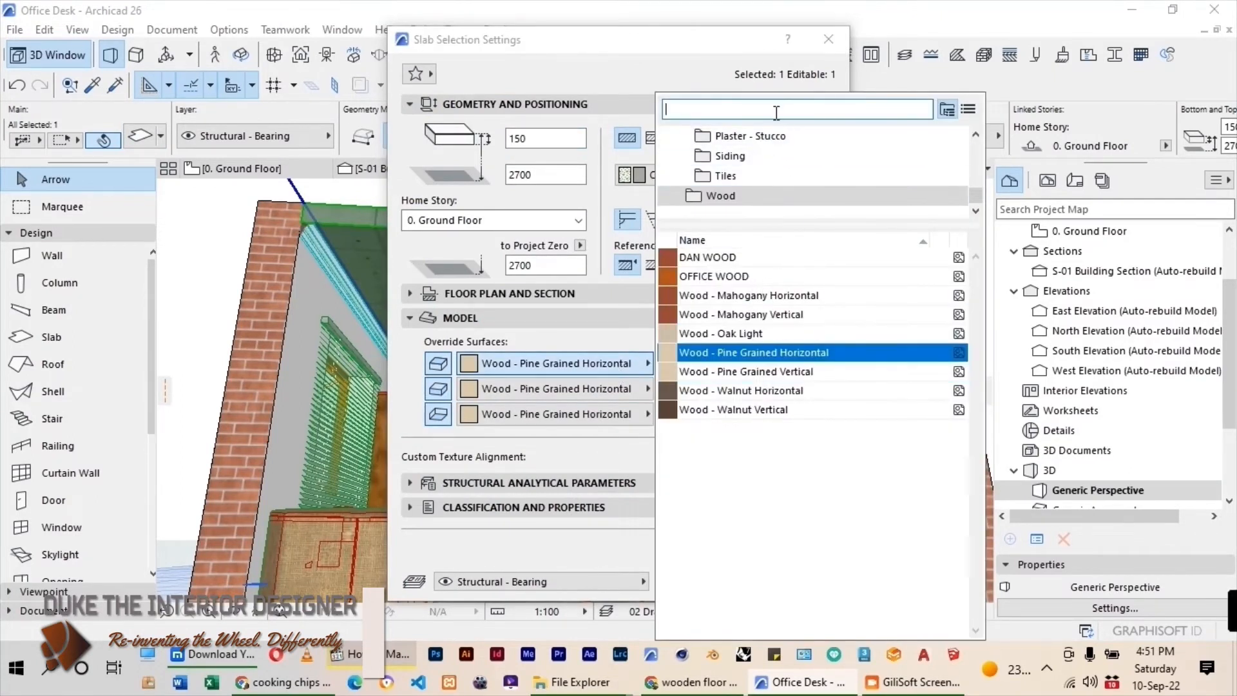
type("WHITE")
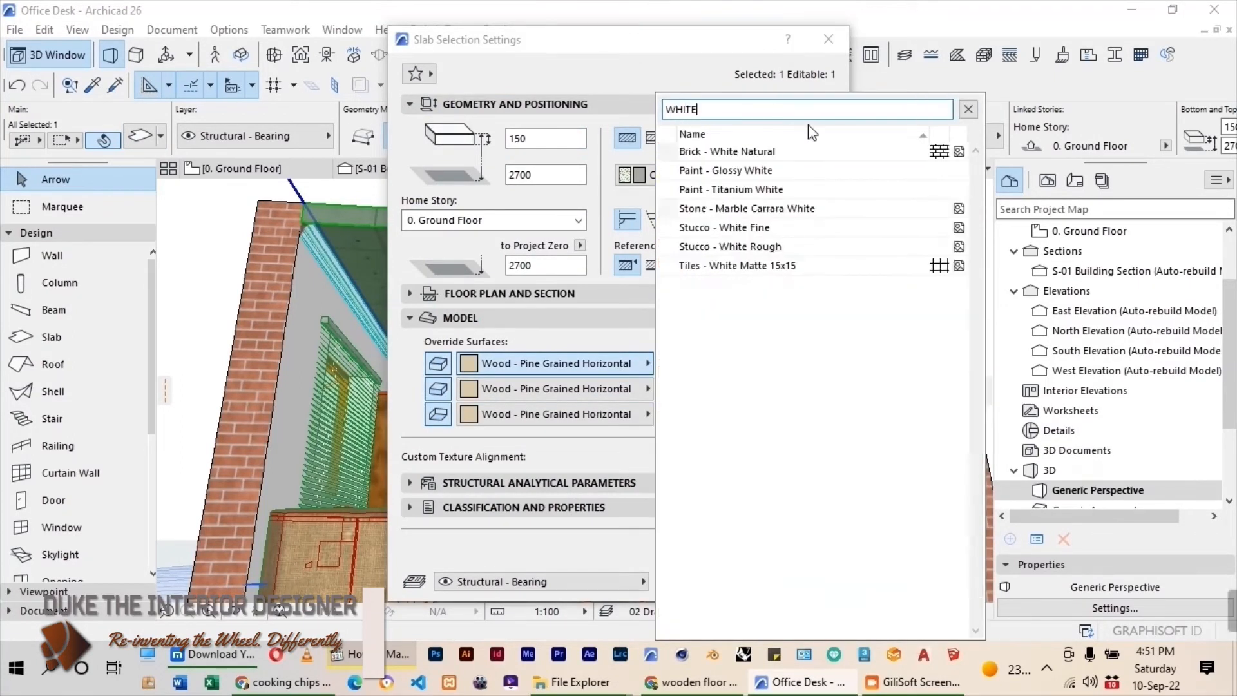
left_click(741, 189)
left_click(772, 586)
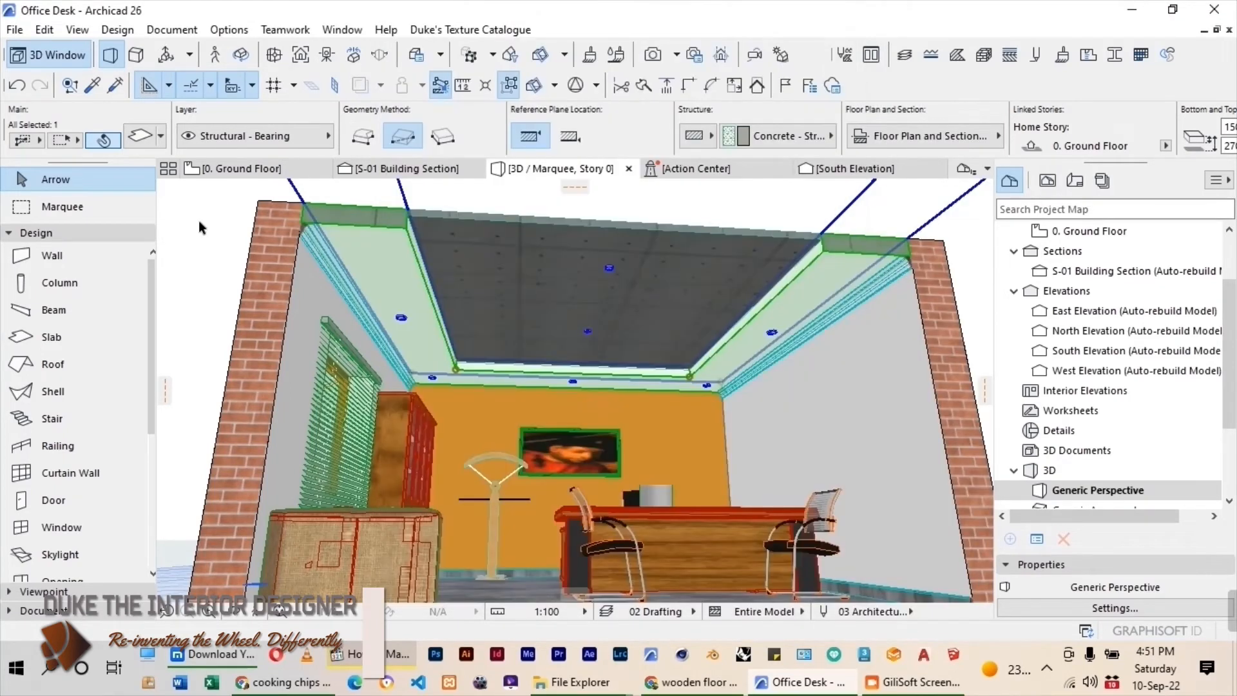
left_click(199, 227)
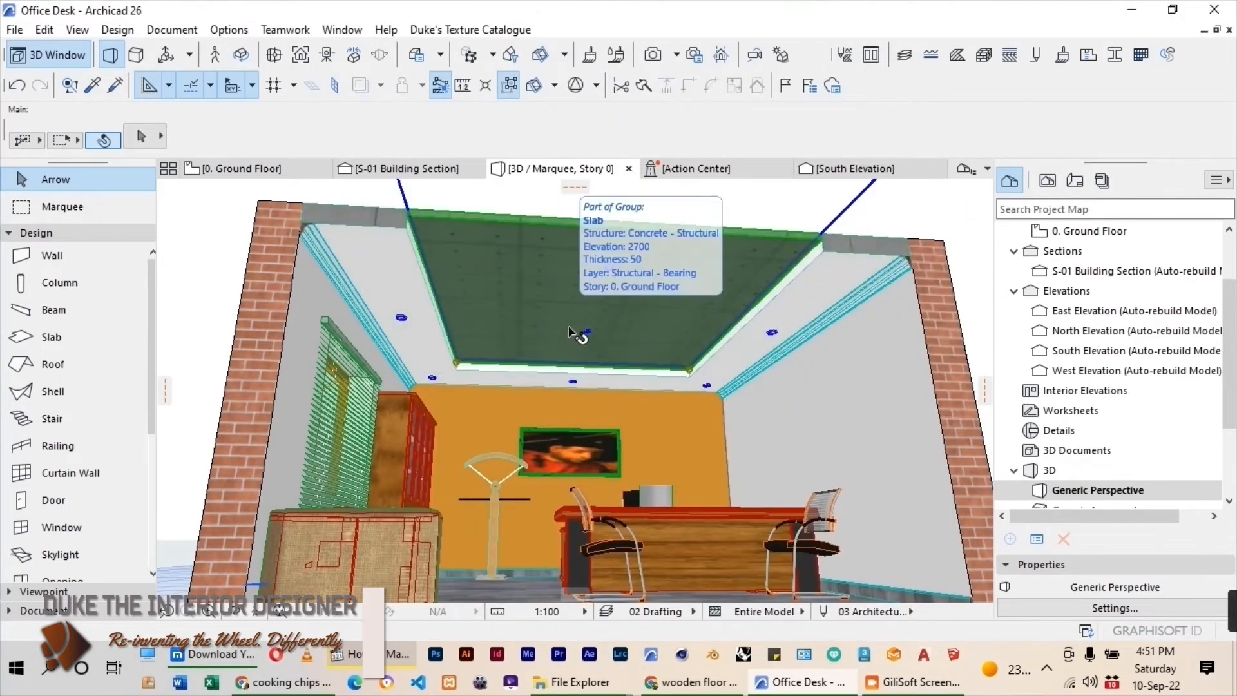
Select the central ceiling slab and enable and link its three surface overrides.
left_click(569, 331)
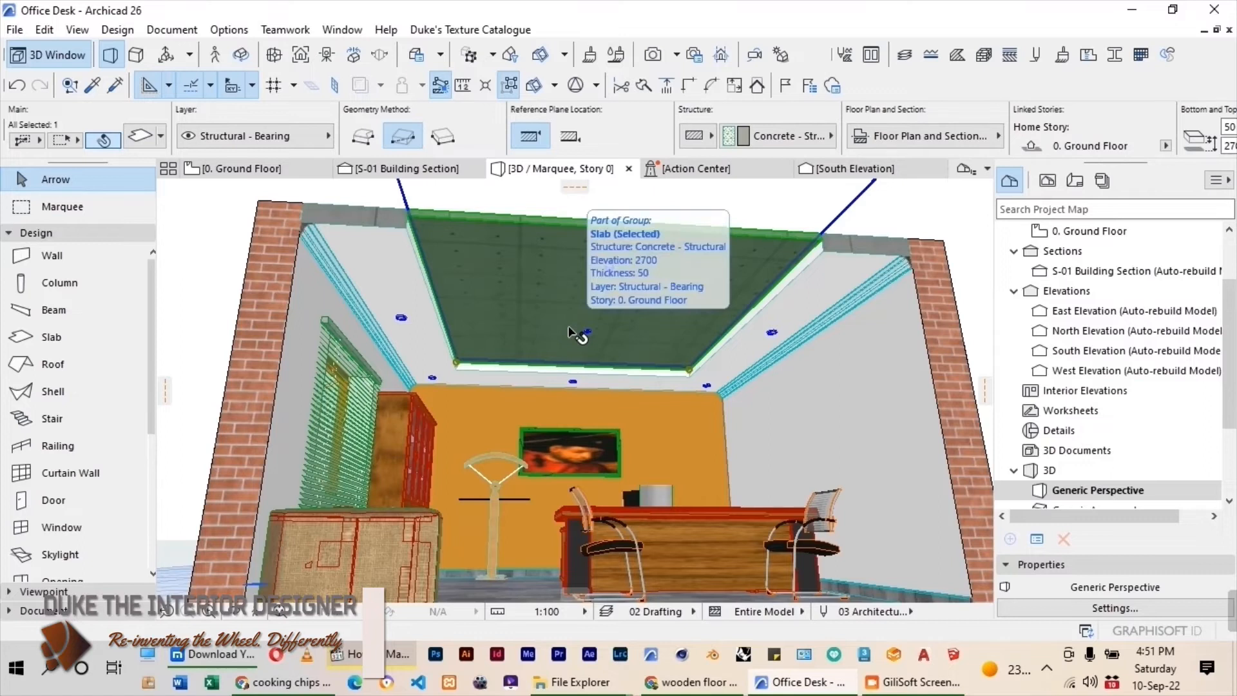
left_click(142, 138)
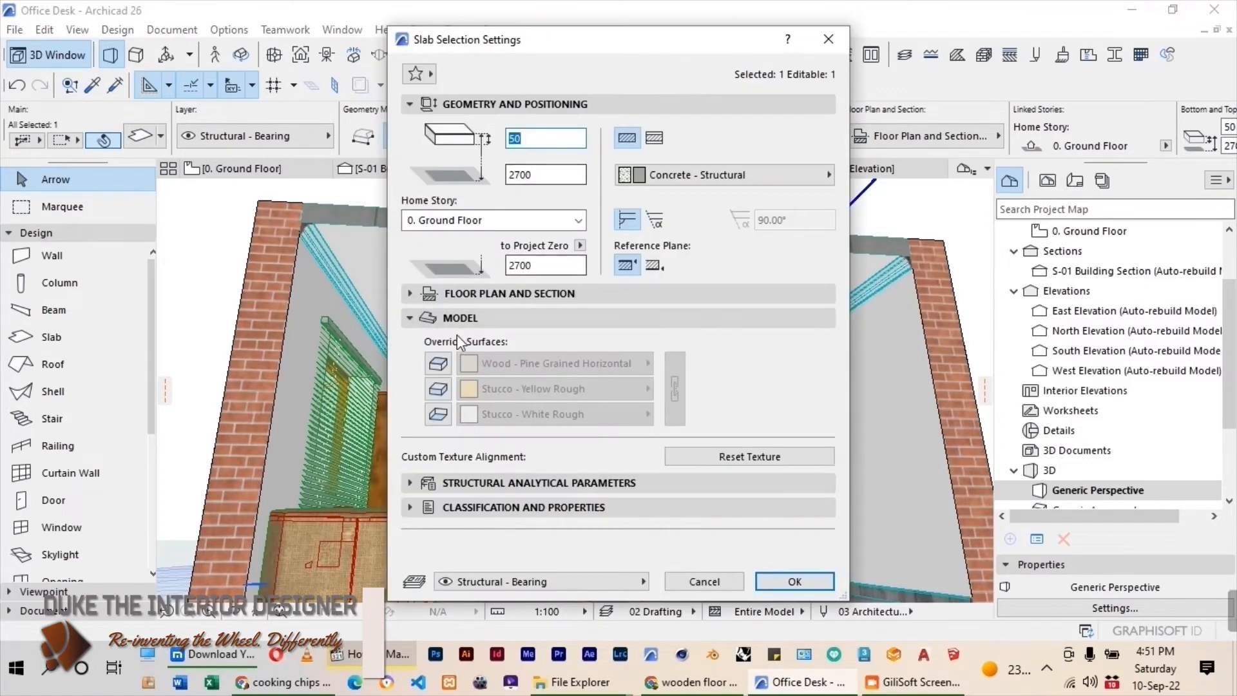
left_click(438, 363)
left_click(439, 388)
left_click(438, 415)
left_click(675, 389)
Apply OFFICE MAIN PAINT to all linked surfaces of the central ceiling slab.
left_click(647, 363)
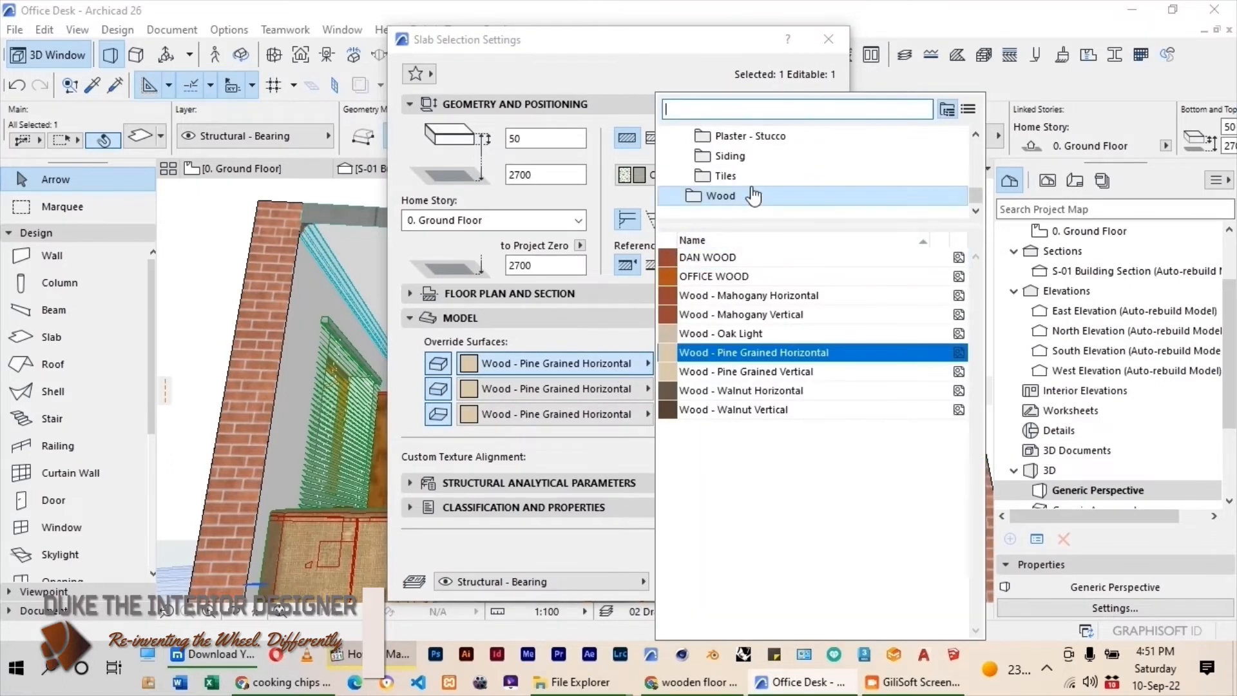
type("DA")
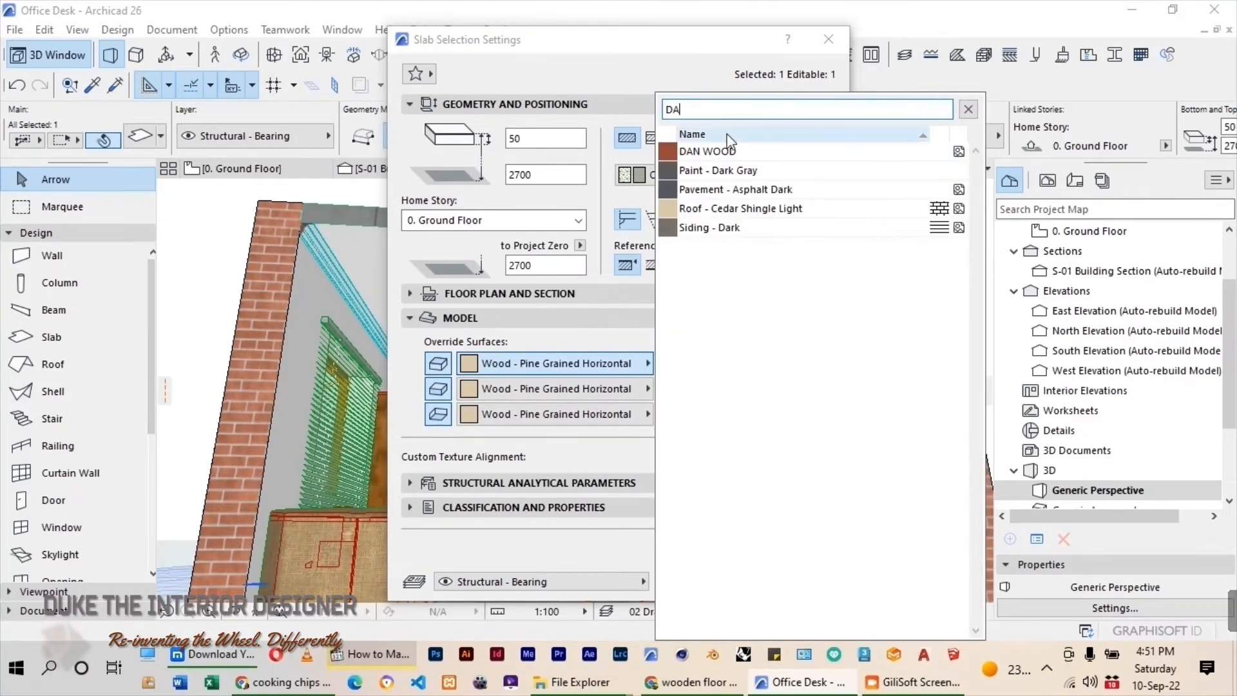
key("BackSpace")
key("BackSpace")
type("OFF")
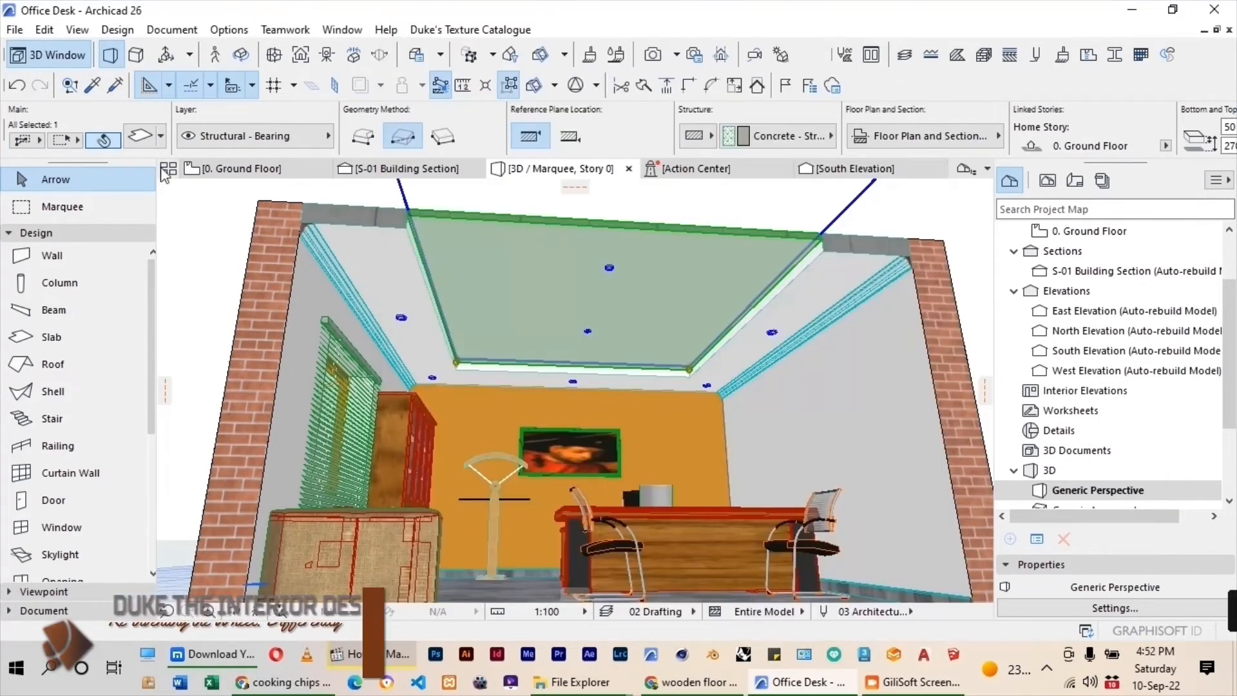
Change the central ceiling slab's three linked surfaces to Paint - Golden Ochre and deselect it.
left_click(140, 136)
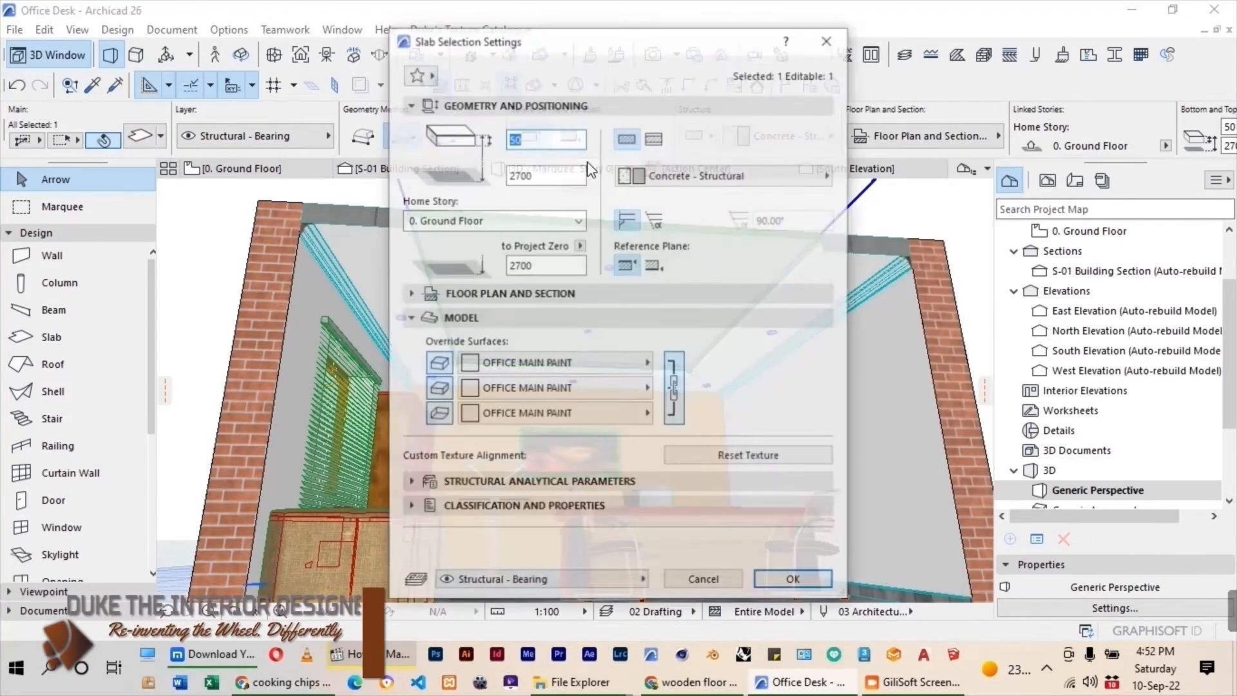
left_click(551, 362)
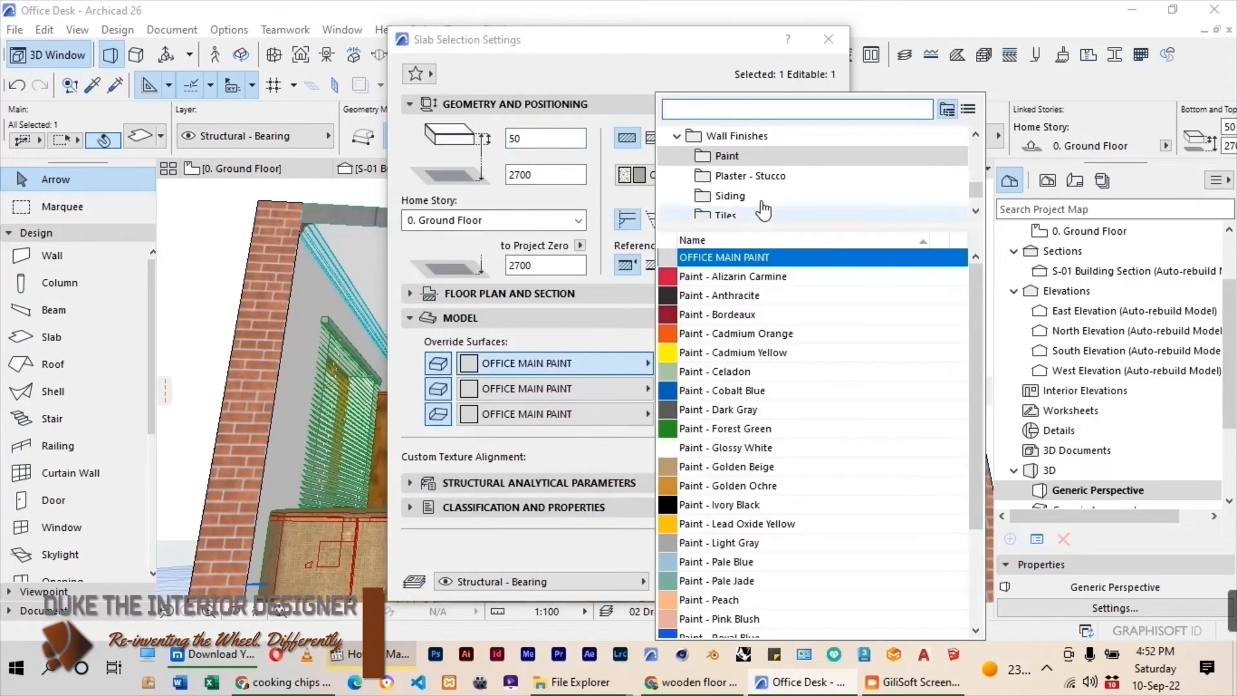
left_click(745, 485)
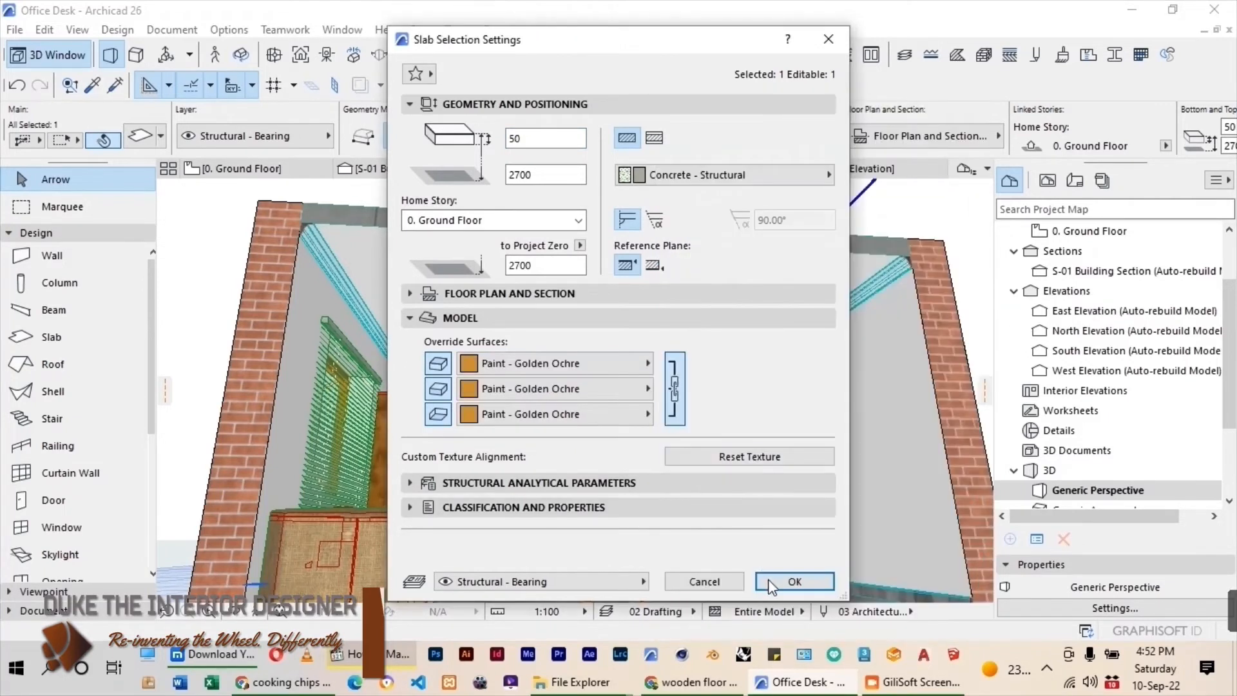
left_click(794, 582)
left_click(195, 261)
Select the coat stand beside the bookcase and override its surface with a finish from the Wood category.
middle_click_drag(615, 322, 500, 483, "shift")
scroll(485, 452, "up", 4)
left_click(547, 377)
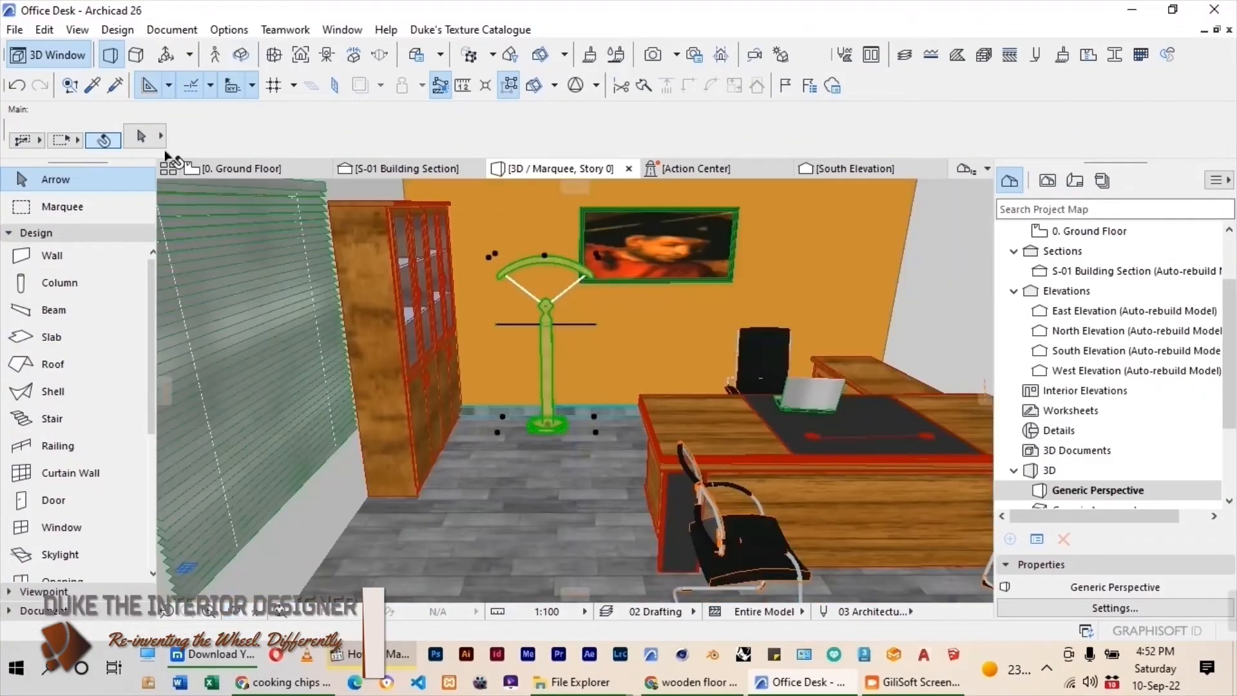
left_click(152, 138)
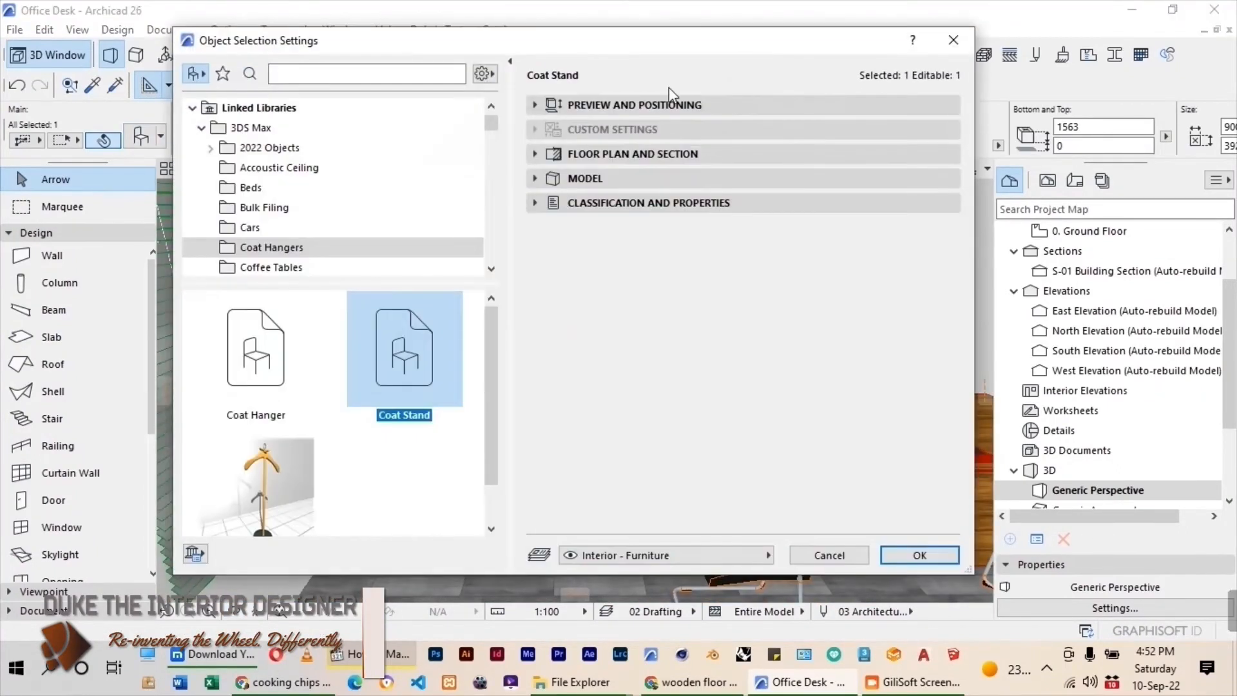
left_click(623, 178)
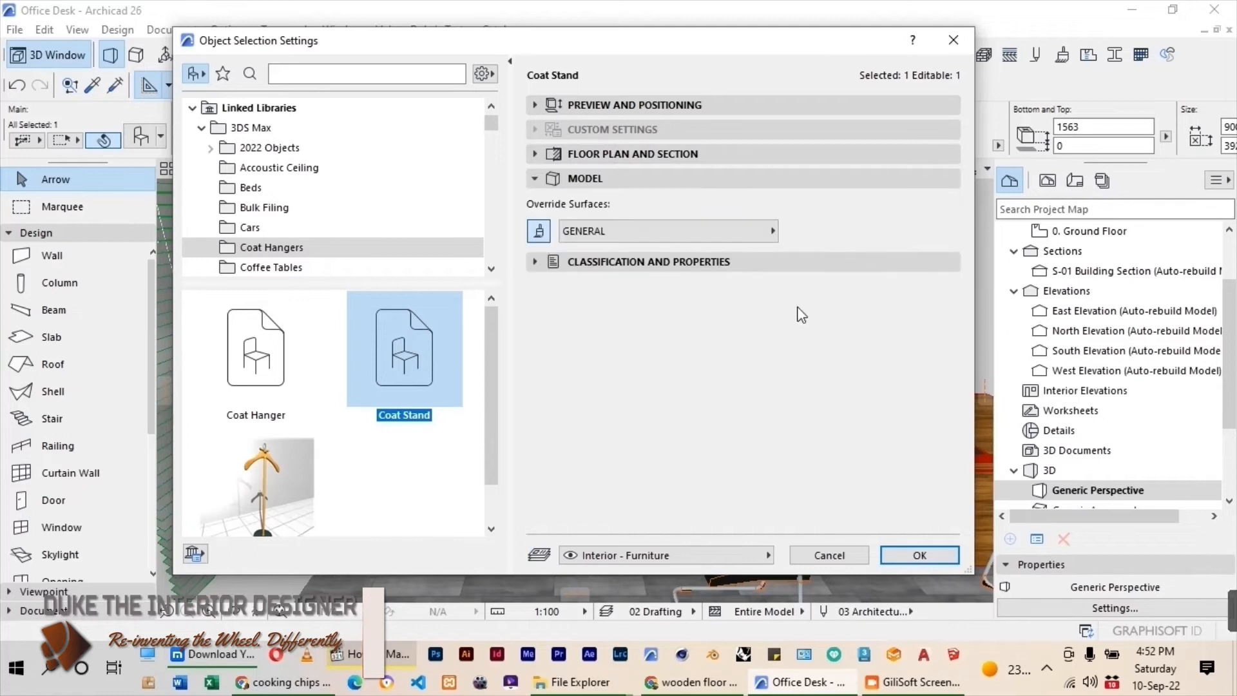
left_click(548, 235)
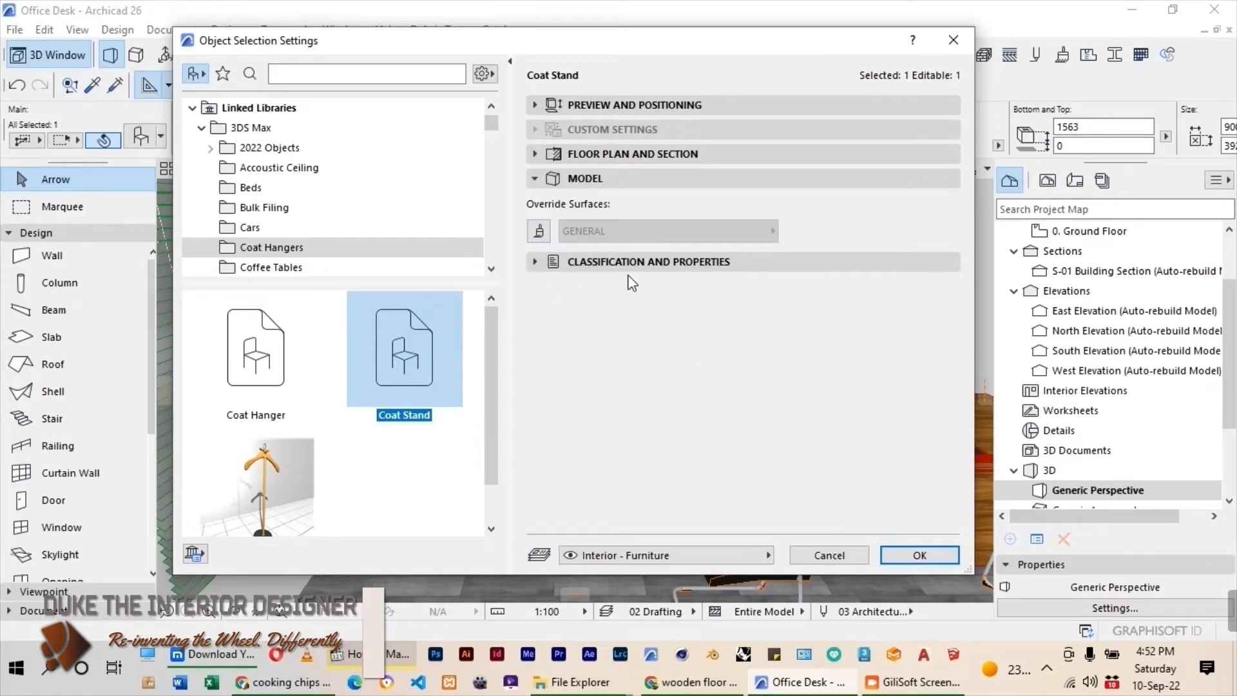
left_click(548, 234)
left_click(580, 231)
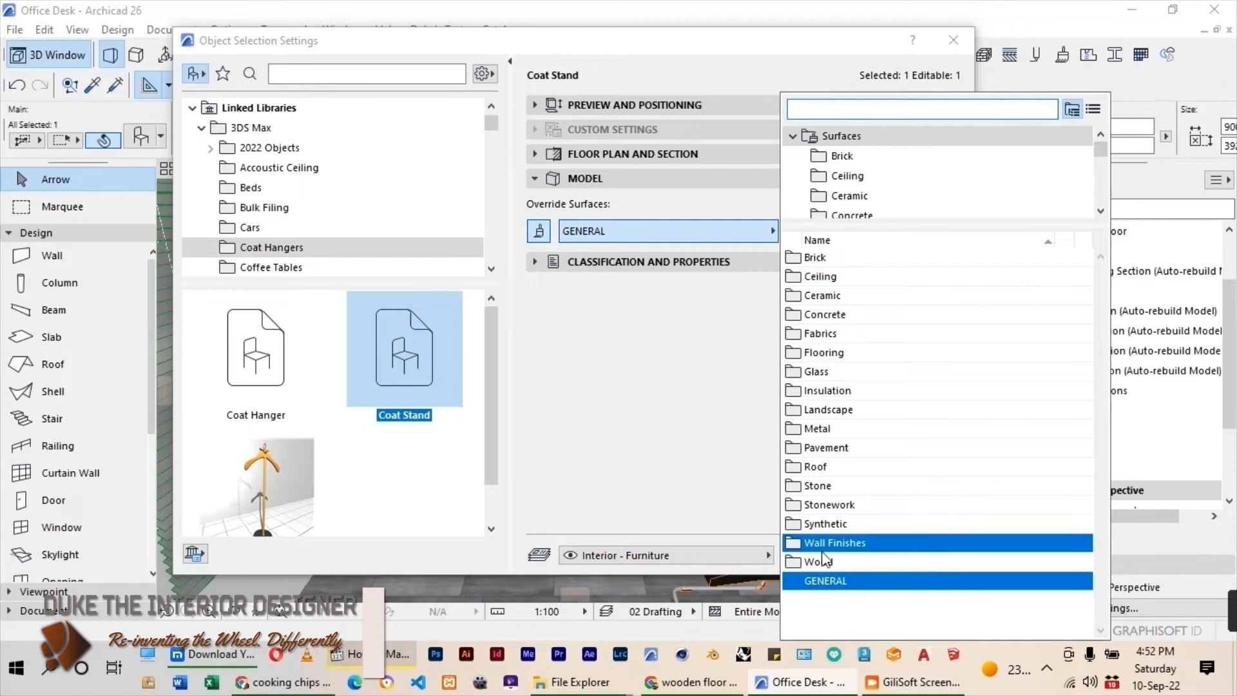
left_click(819, 562)
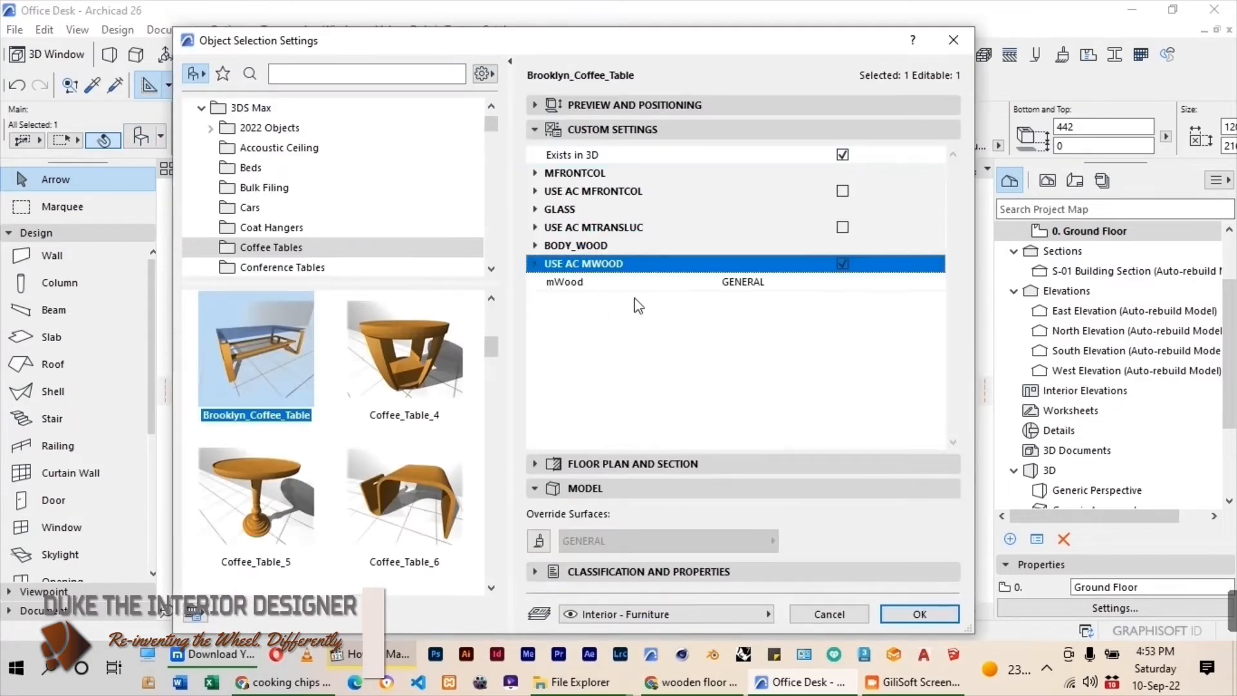
Set the mWood surface of the Brooklyn coffee table to OFFICE WOOD and deselect the table.
left_click(777, 284)
left_click(938, 282)
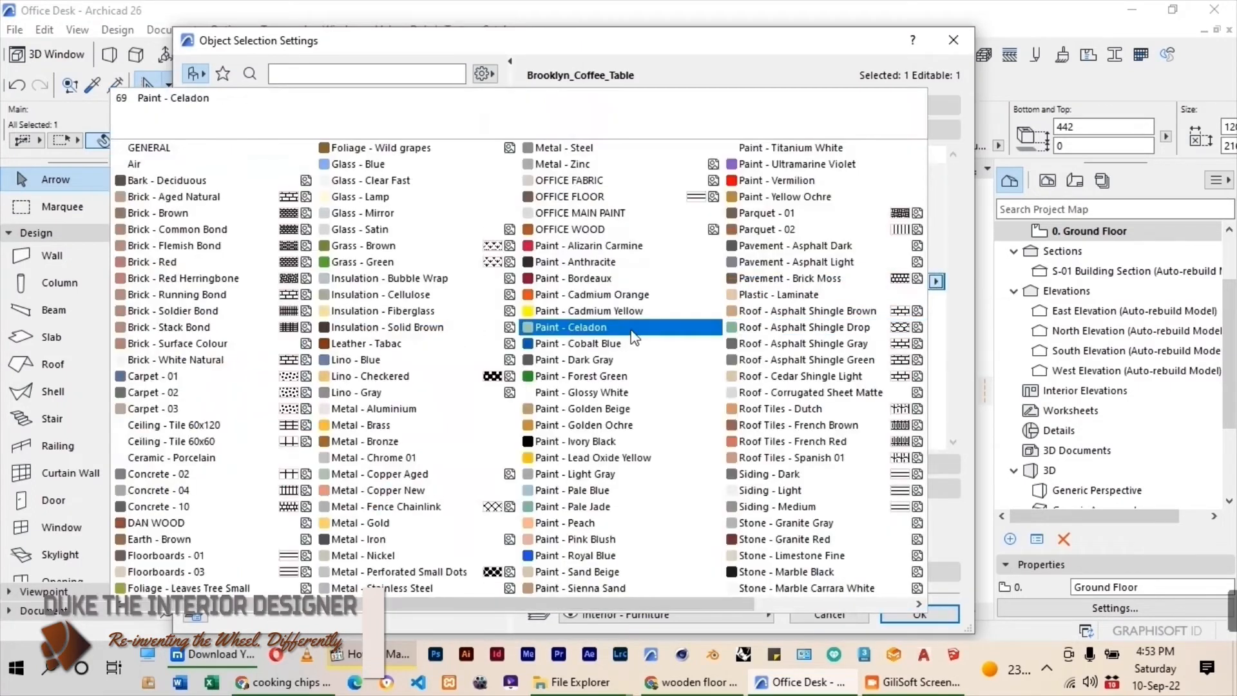
left_click(571, 229)
key("Return")
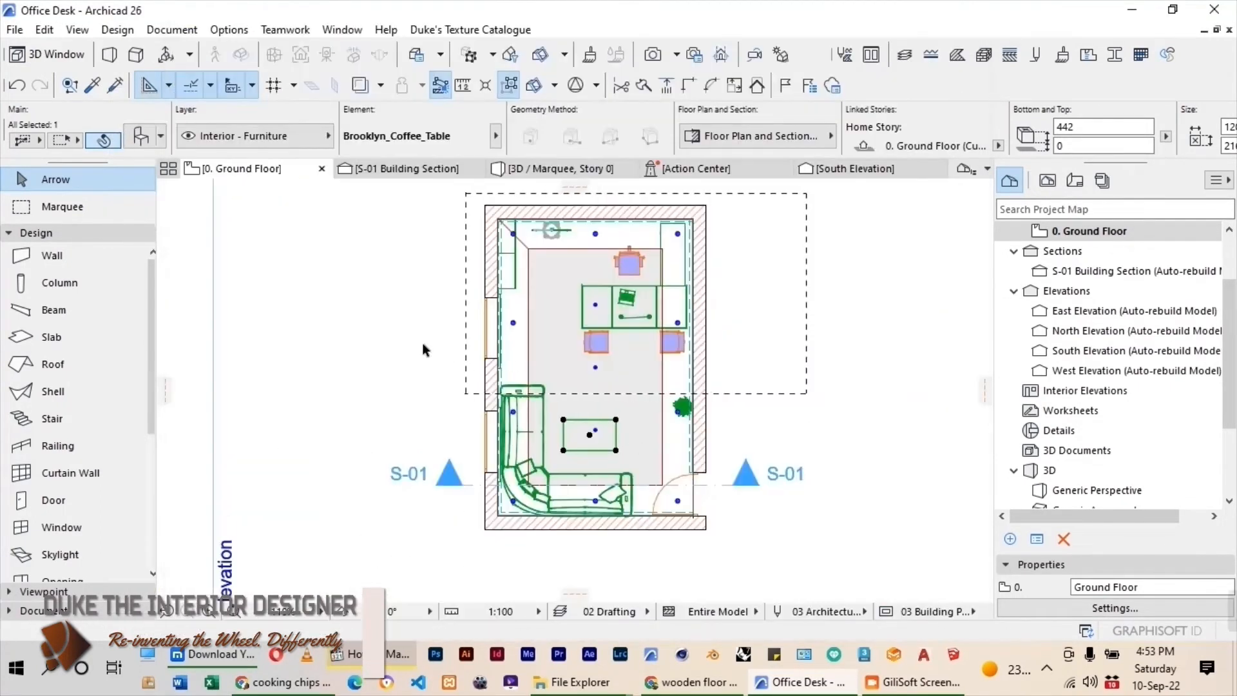
left_click(391, 337)
Select both Venetian blinds on the window wall and set their blade surface to Paint - Cadmium Orange.
scroll(495, 389, "up", 5)
left_click(505, 445)
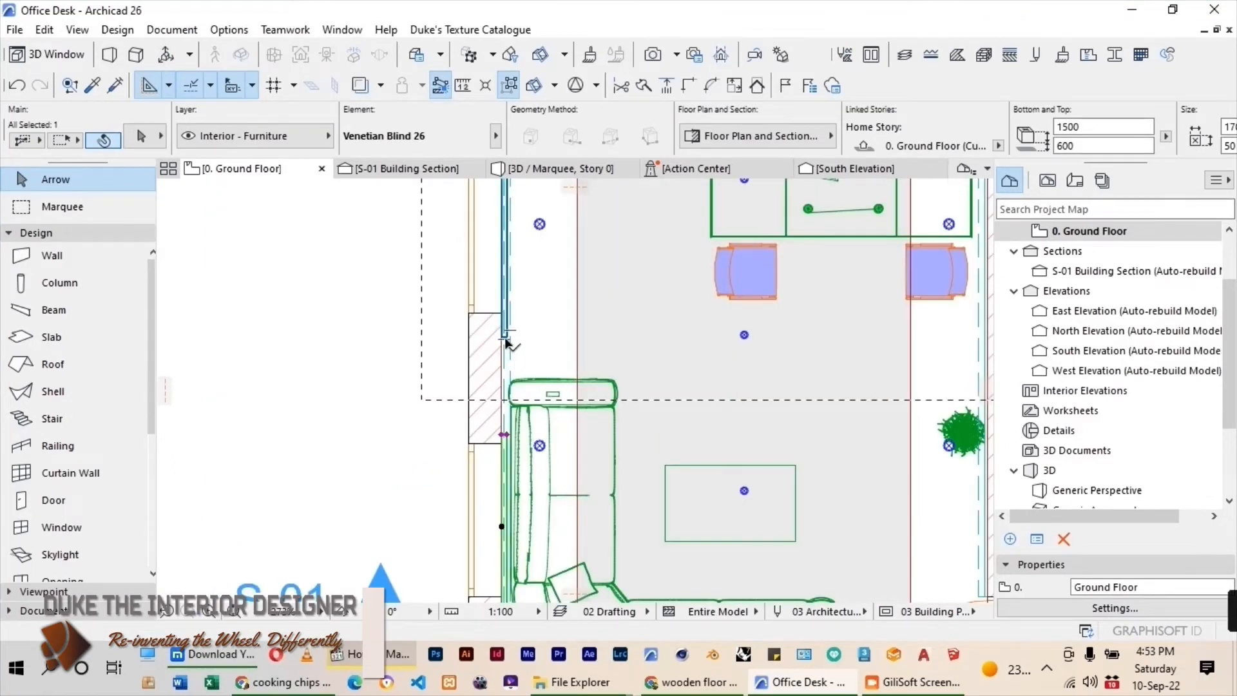
left_click(506, 341, "shift")
key("ctrl+t")
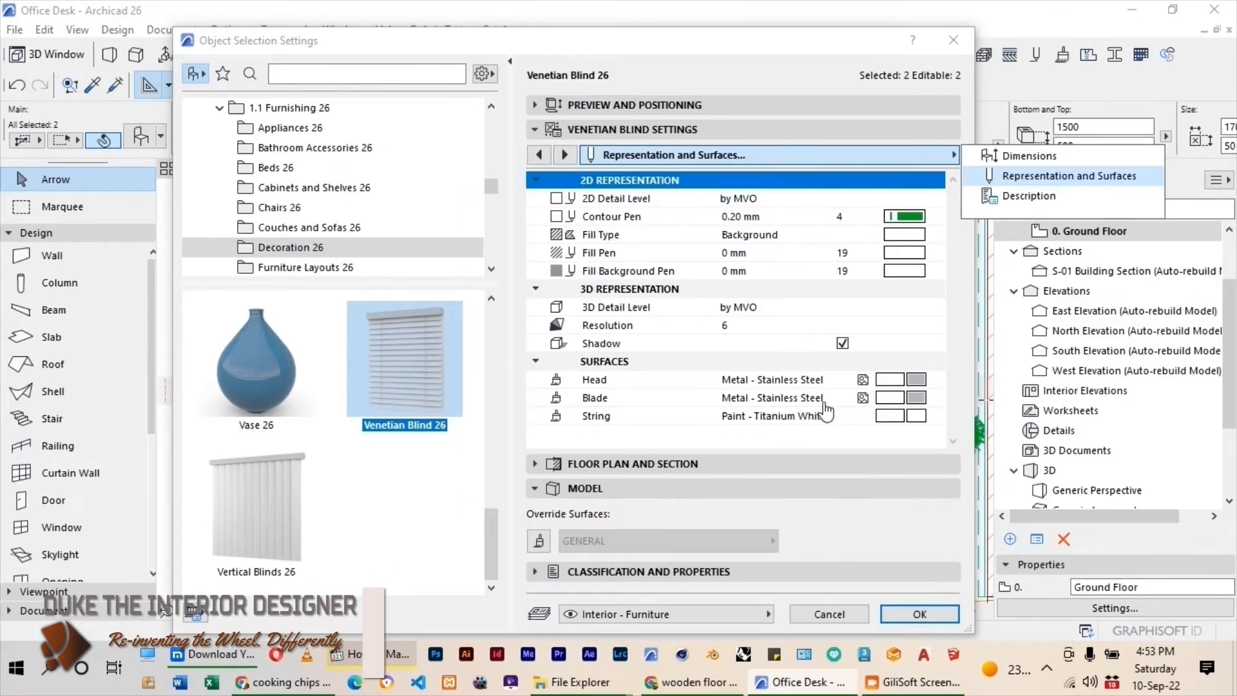
left_click(914, 400)
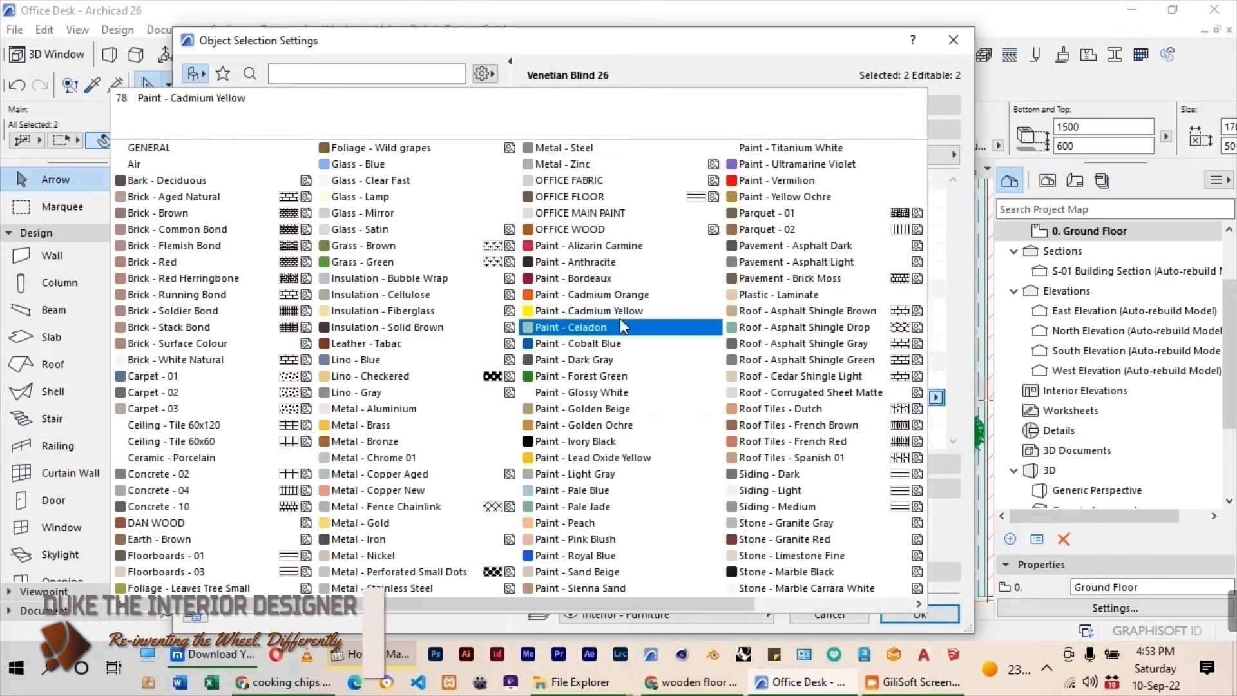
left_click(609, 295)
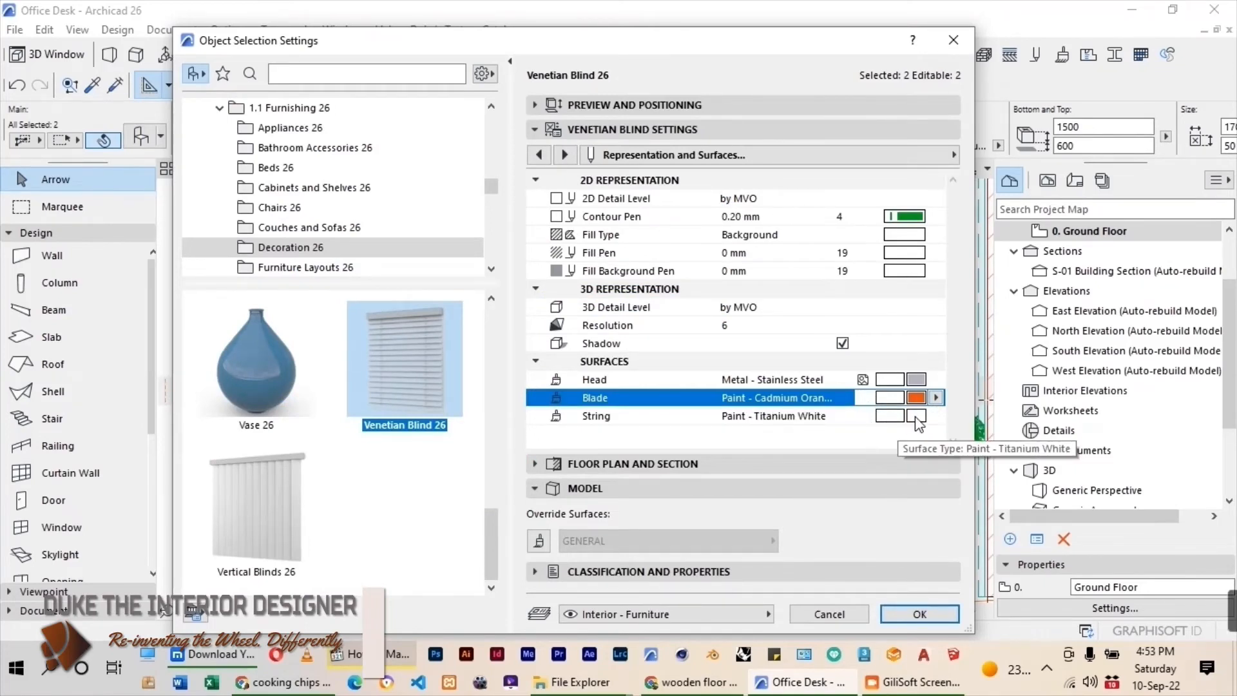
Set the head surface of both Venetian blinds to Paint - Glossy White and apply the settings.
left_click(916, 417)
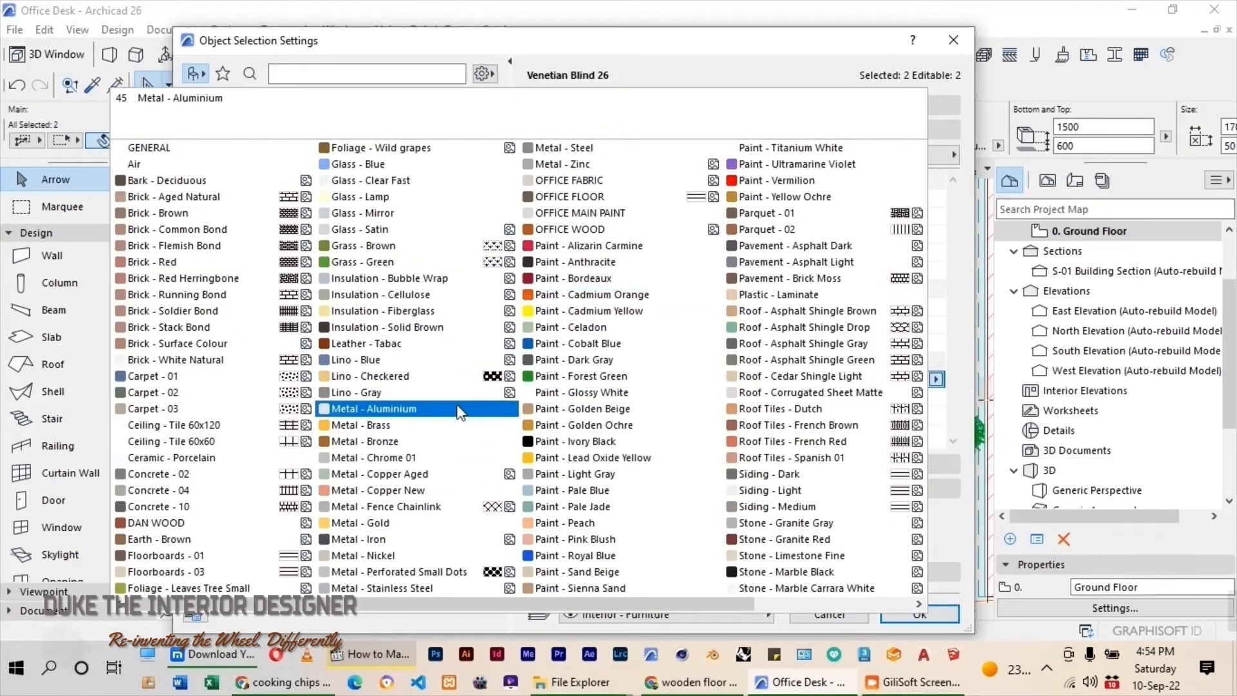
left_click(615, 397)
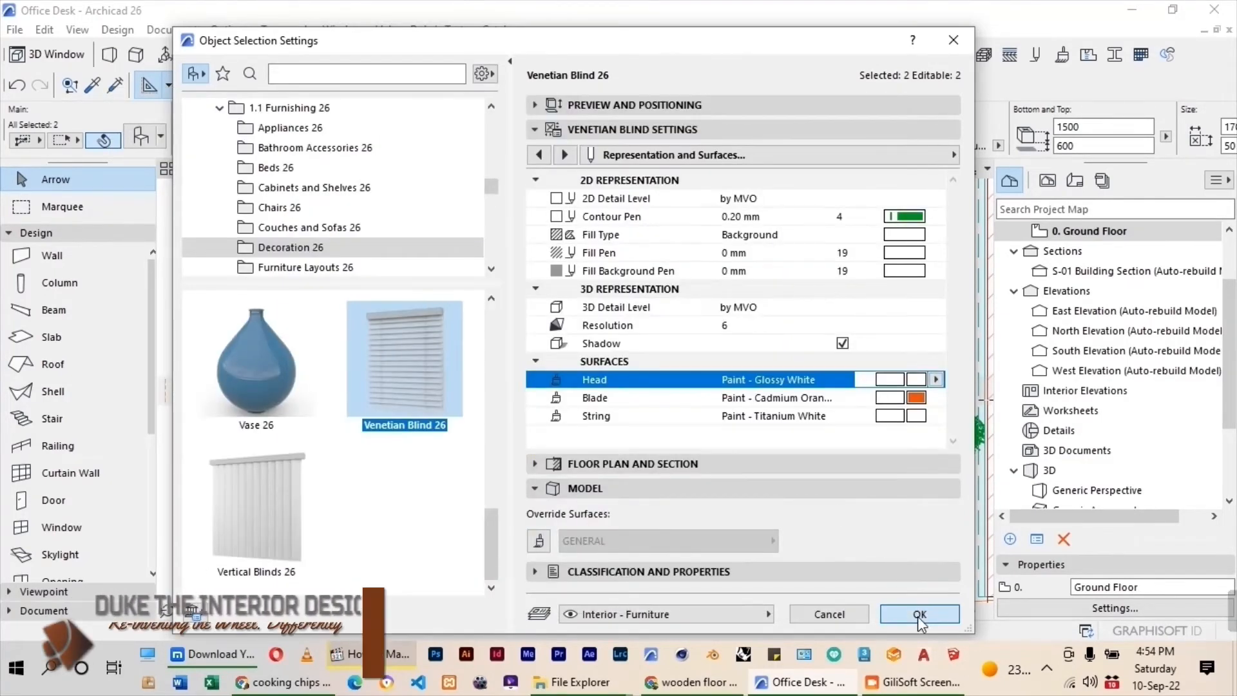
left_click(918, 614)
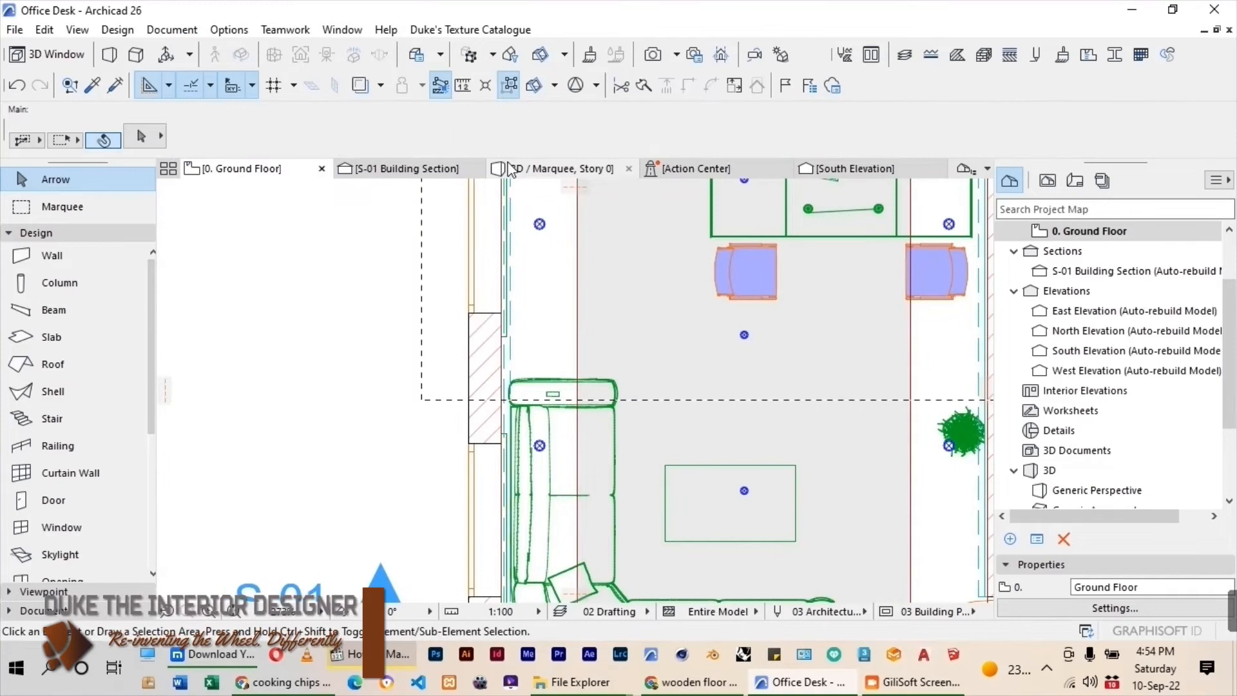
Check the blinds, coat stand and ceiling finishes in the 3D view and select the framed picture on the back wall.
left_click(511, 169)
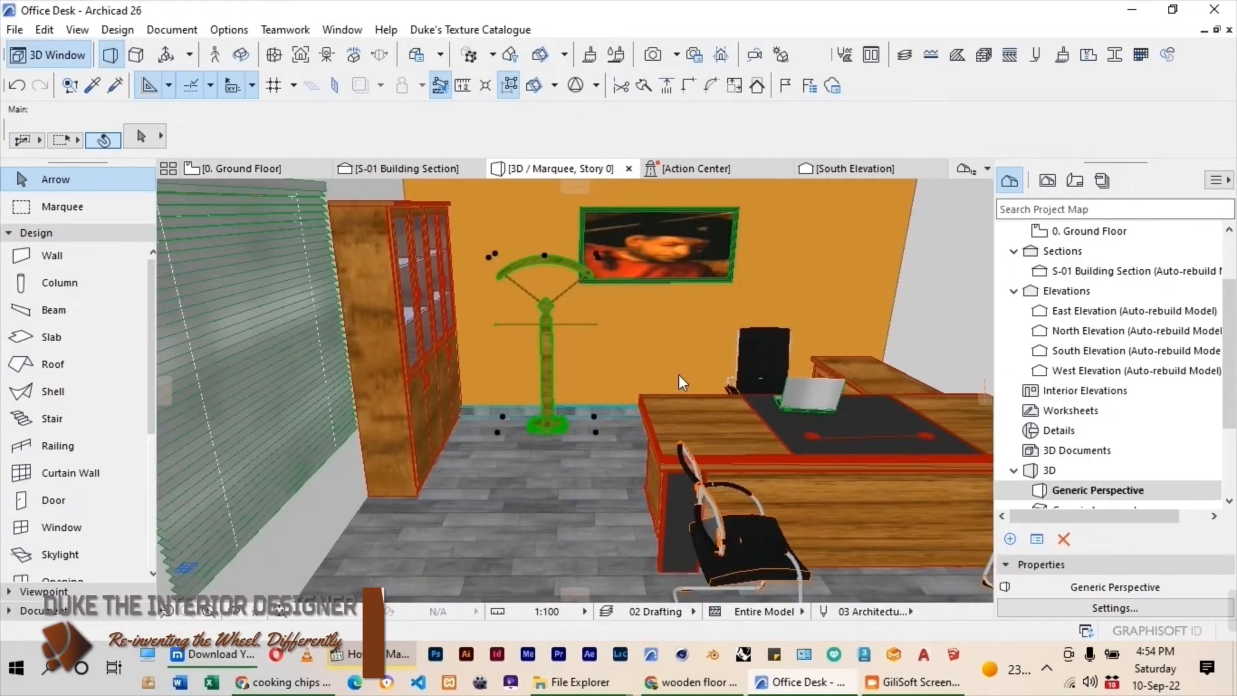
left_click_drag(679, 374, 765, 493)
left_click(551, 355)
scroll(766, 497, "up", 3)
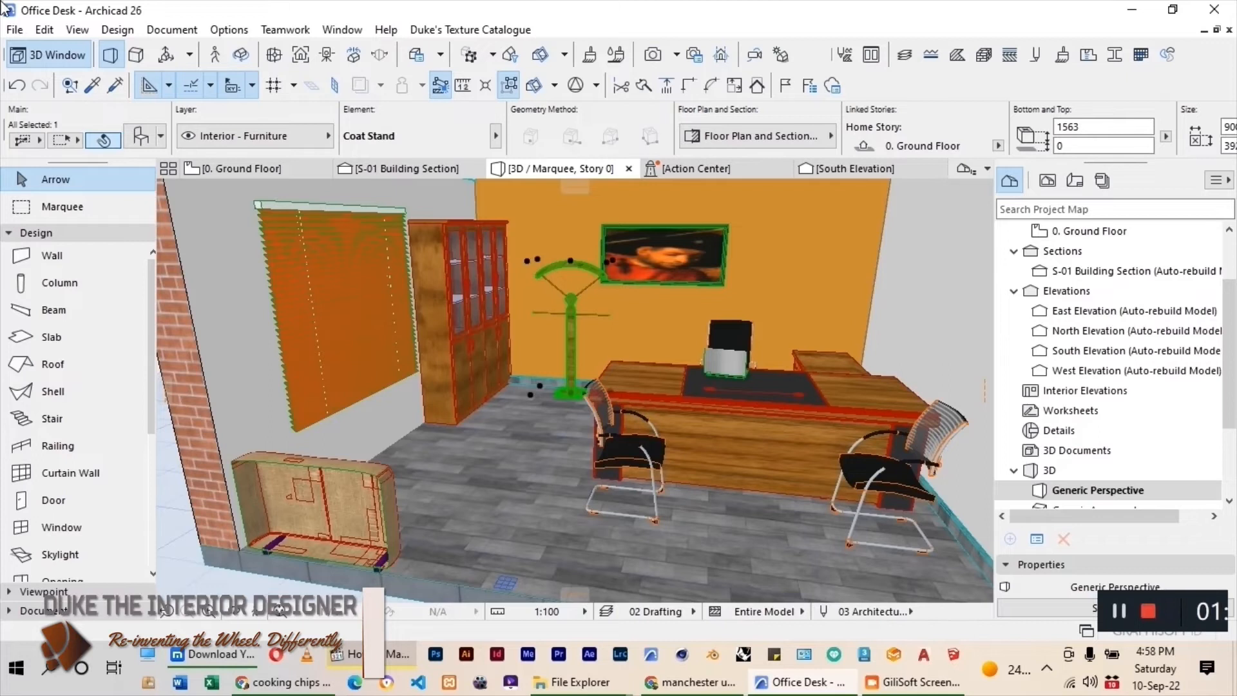
scroll(668, 346, "down", 4)
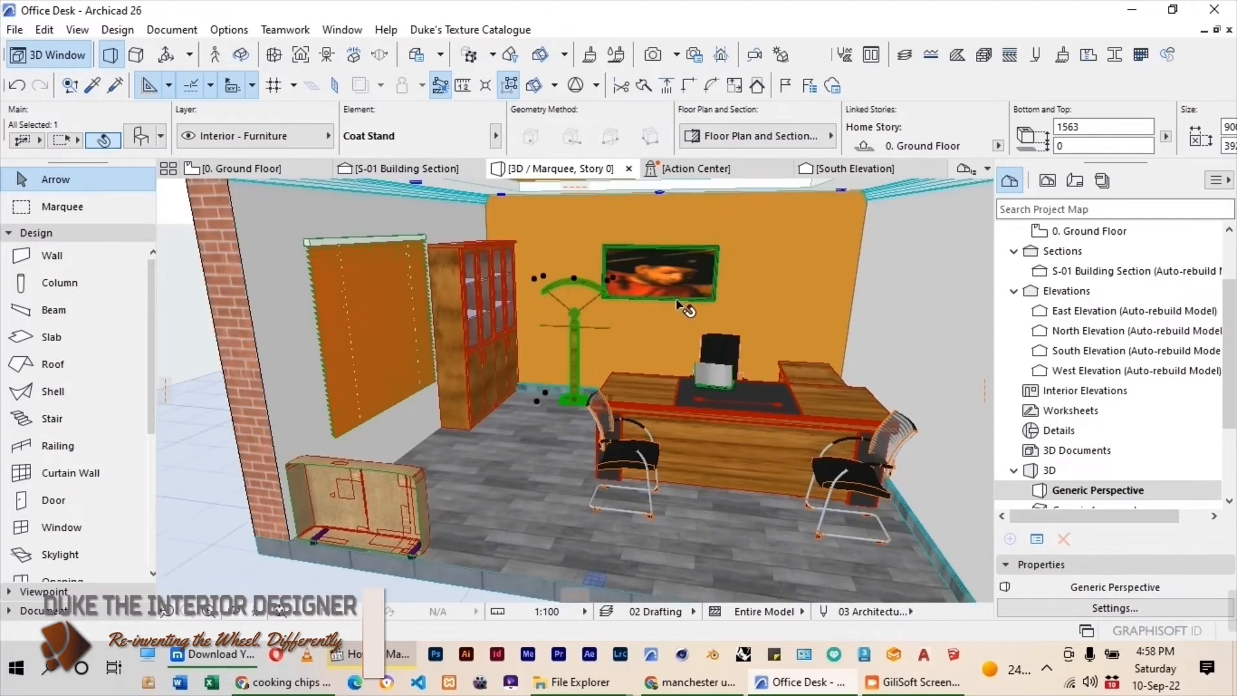
scroll(704, 211, "up", 4)
scroll(651, 333, "up", 5)
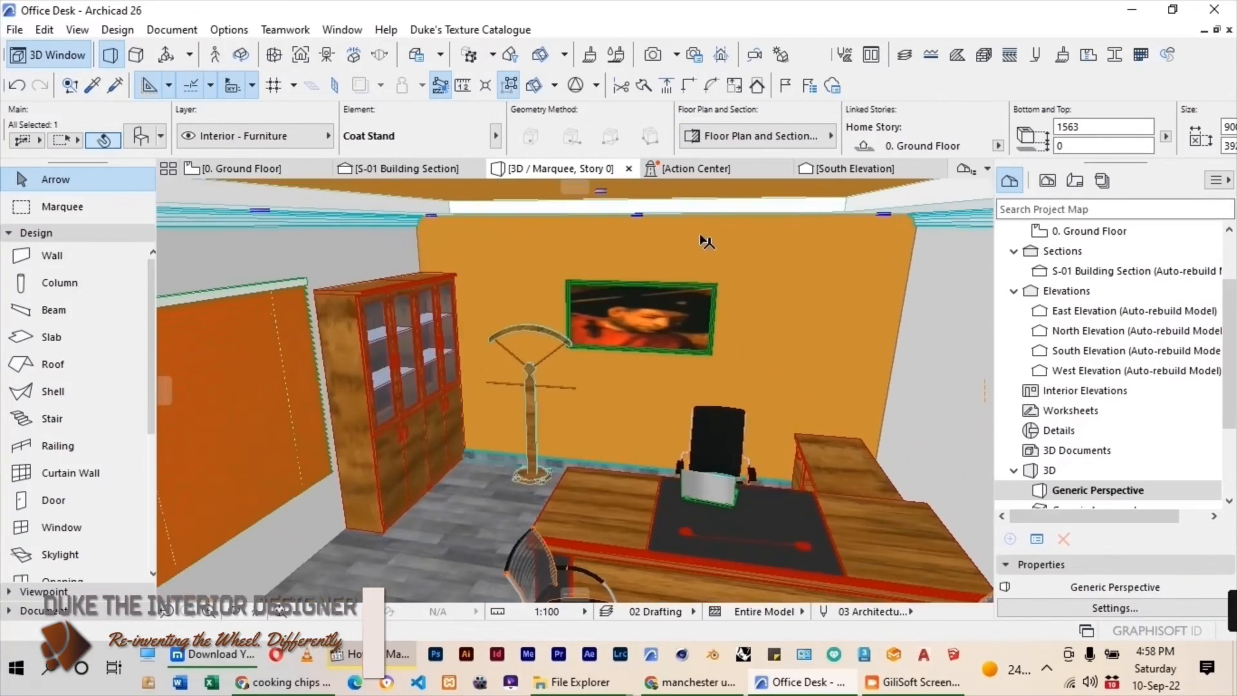
left_click(648, 396)
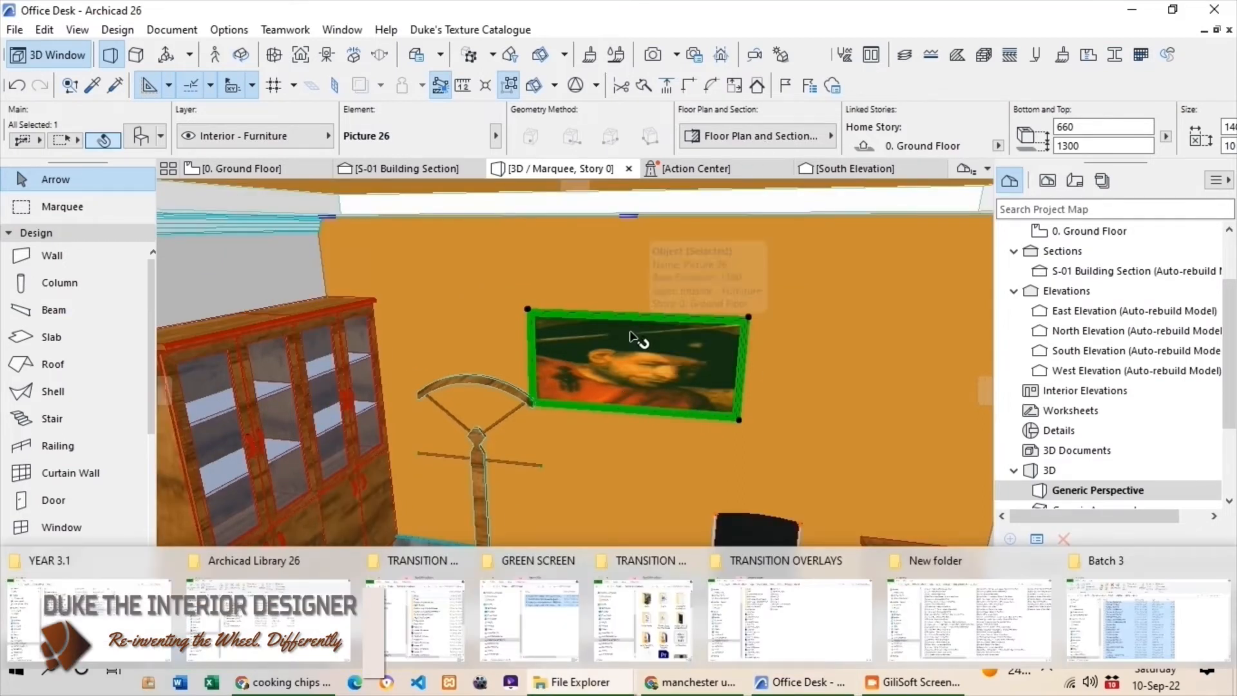
Enable a custom picture for the selected back-wall frame and assign Manu.jpg as its image.
left_click(141, 136)
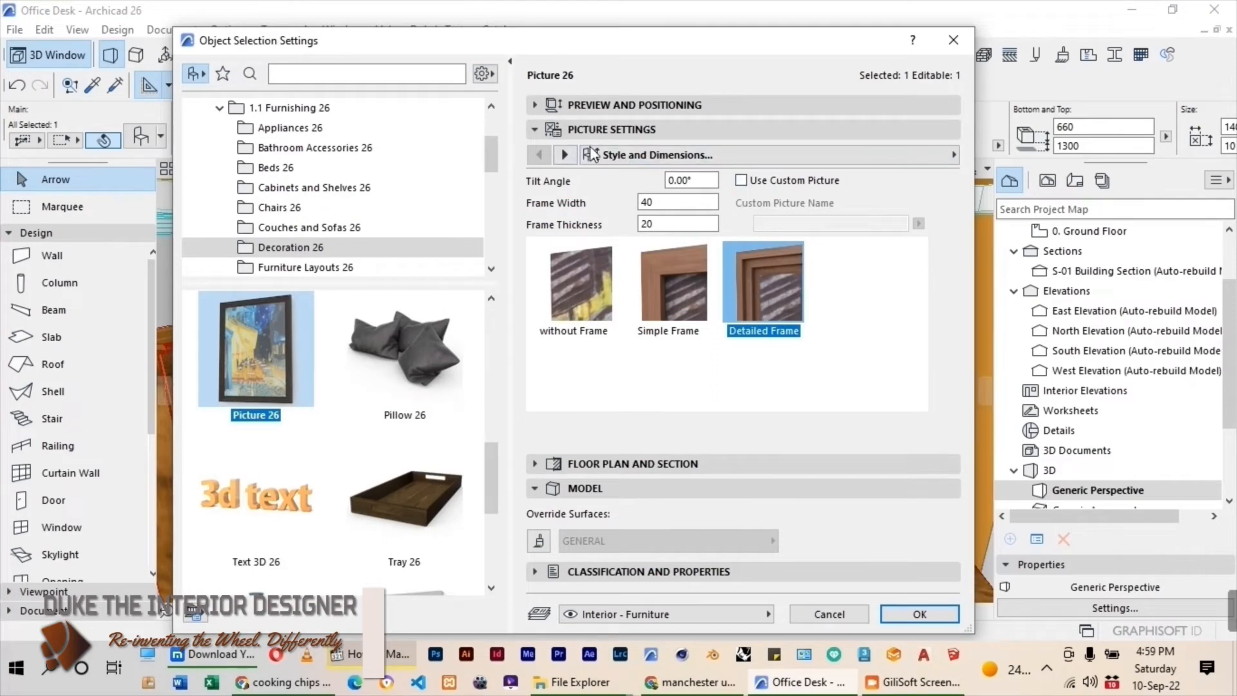
left_click(742, 180)
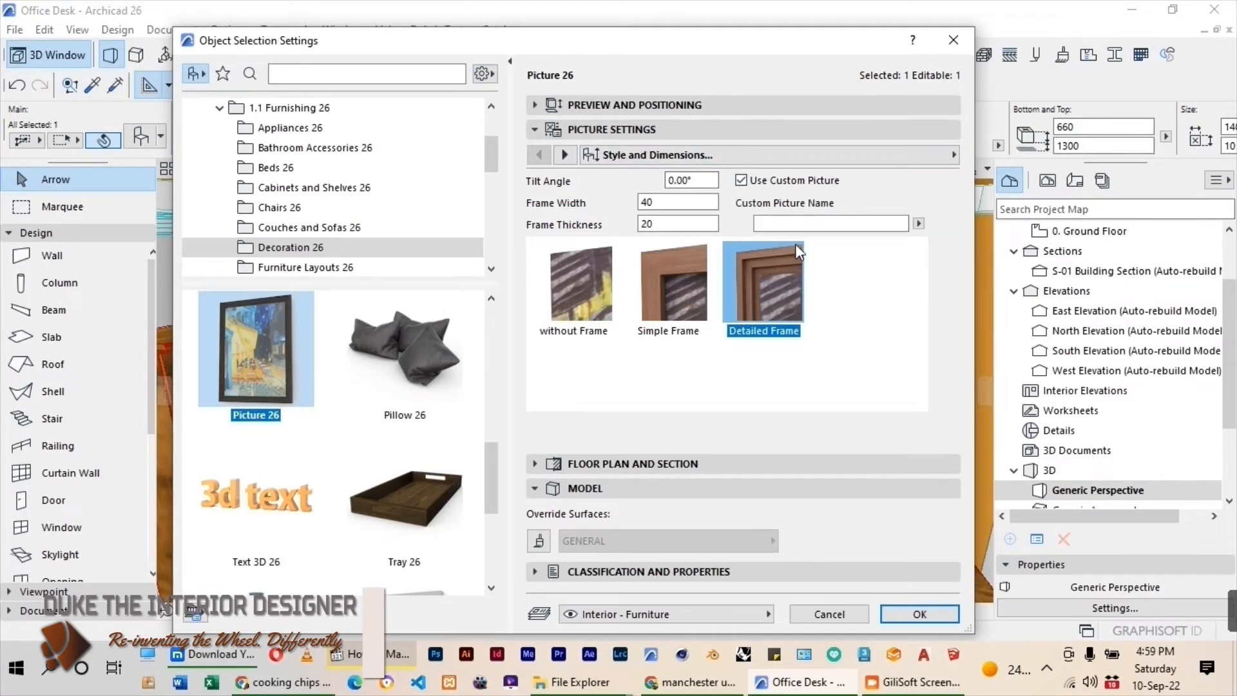
left_click(919, 224)
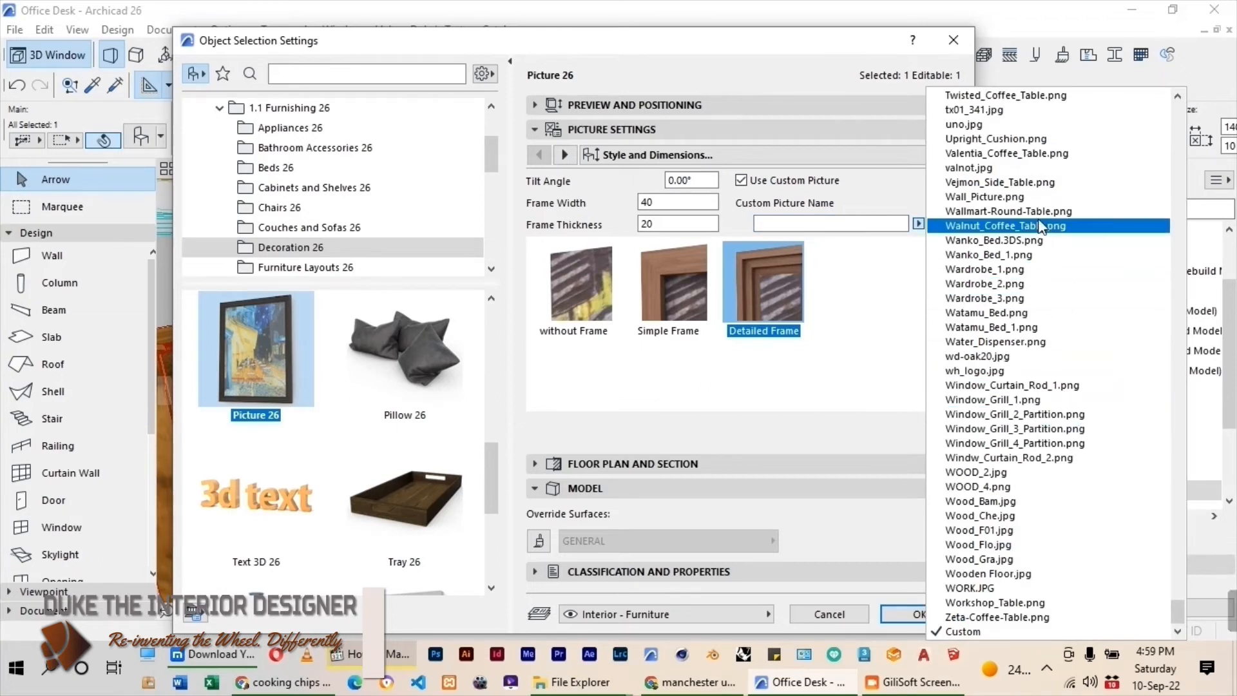
scroll(1006, 196, "up", 10)
scroll(1003, 191, "up", 7)
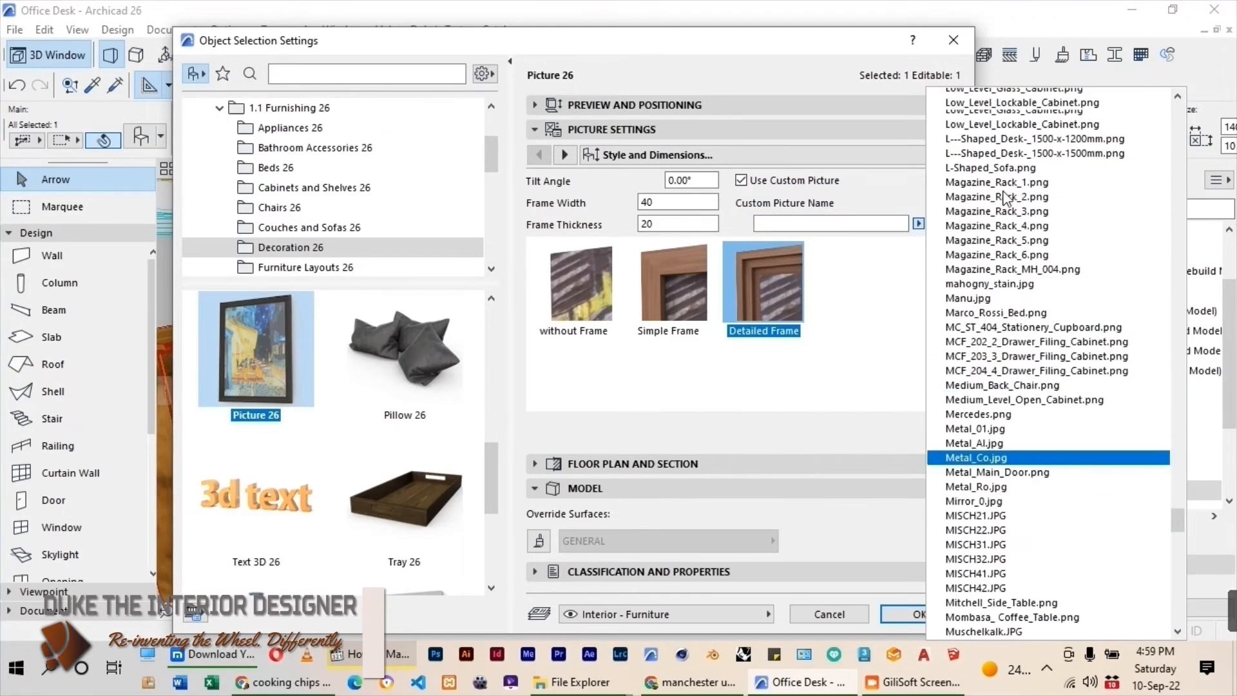
left_click(953, 385)
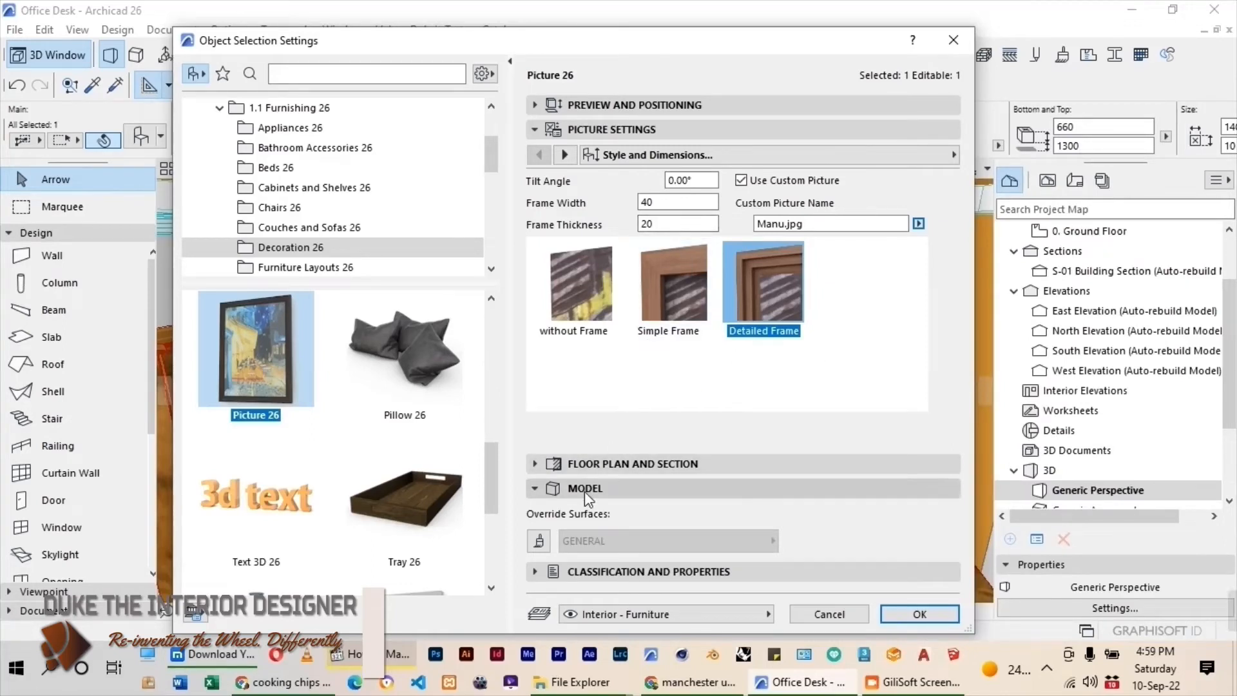
Set the picture's frame surface to Paint - Light Gray and apply the picture settings.
left_click(542, 489)
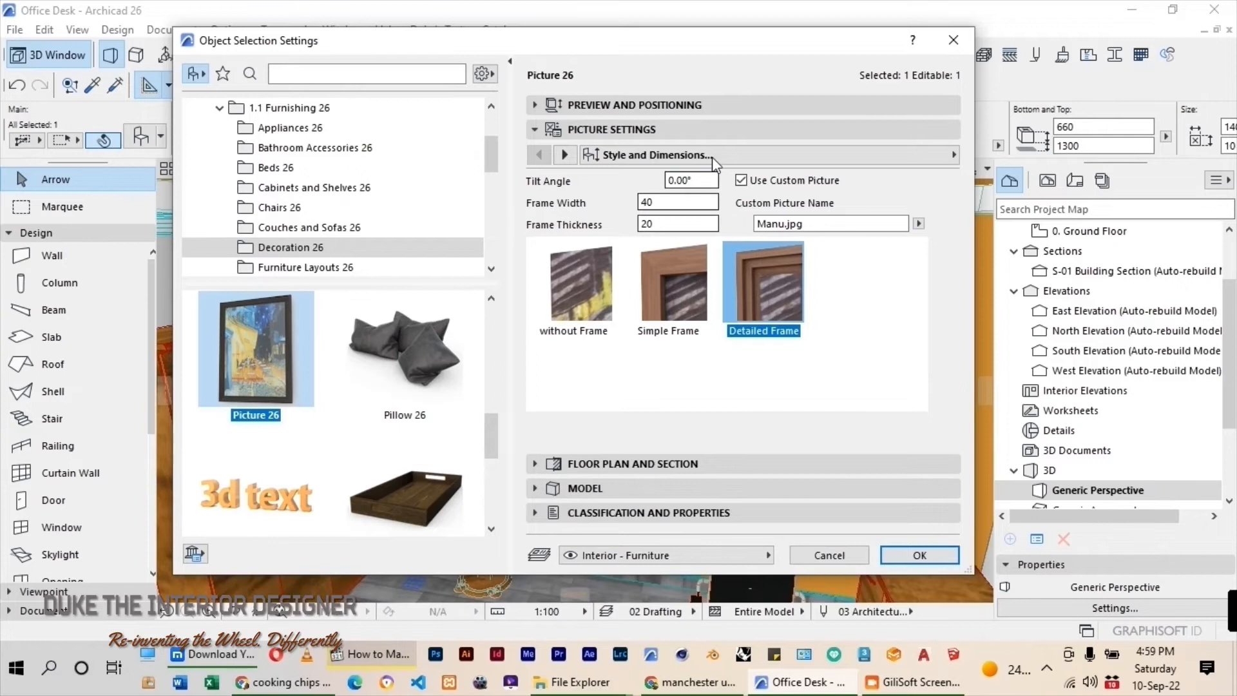
left_click(921, 156)
left_click(1056, 176)
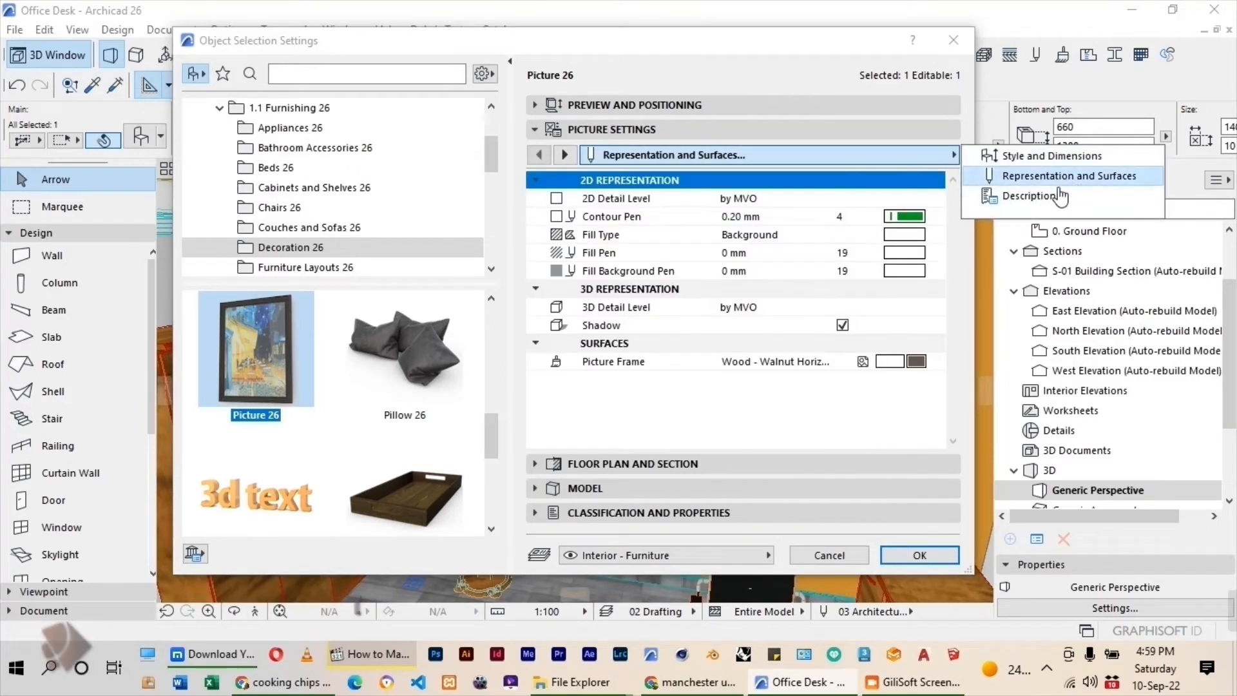
left_click(917, 362)
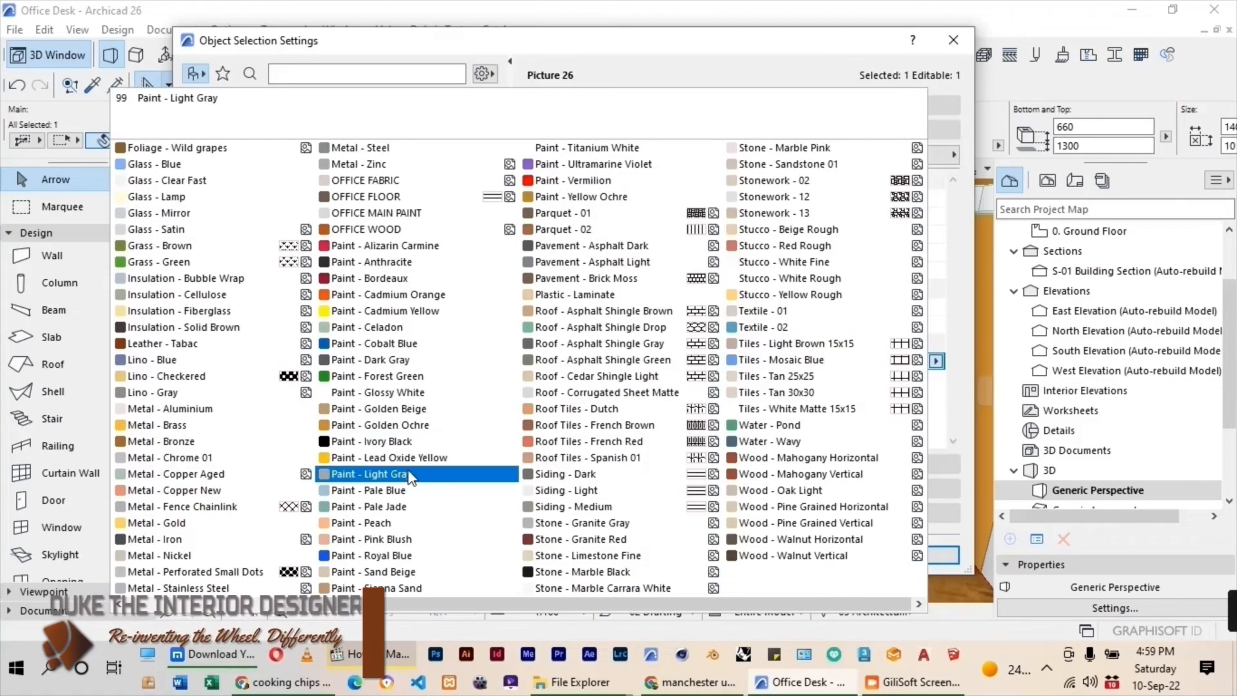
left_click(387, 474)
left_click(922, 556)
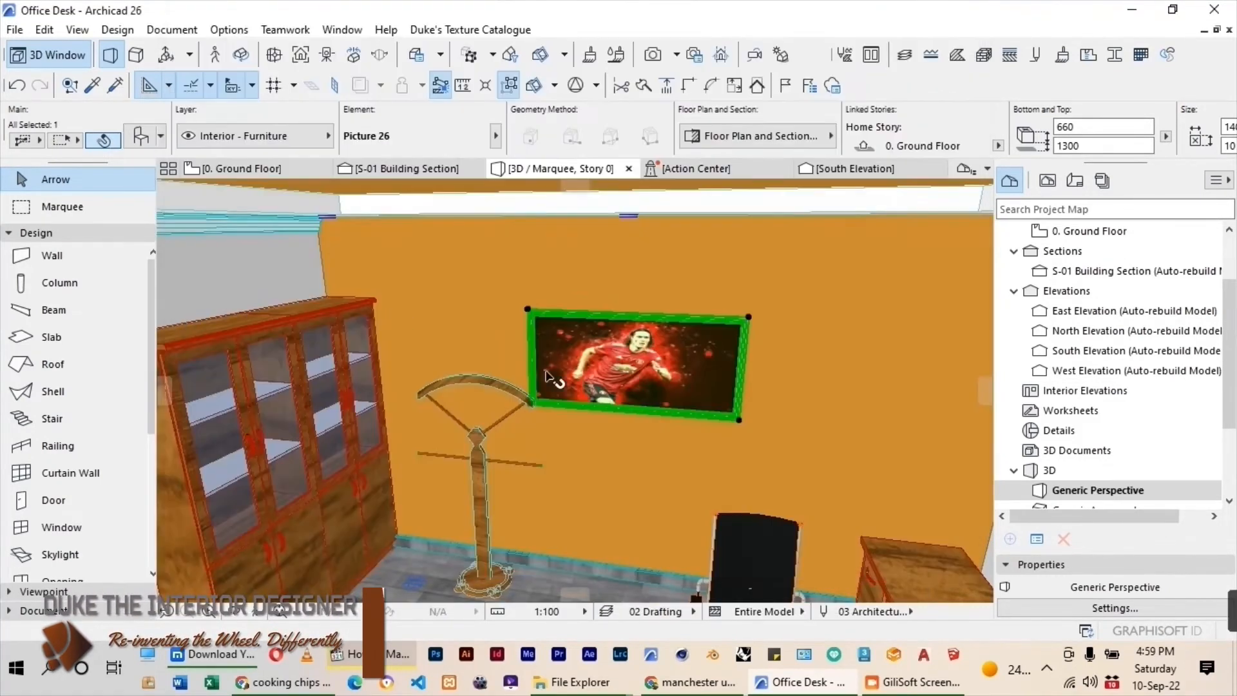
scroll(567, 328, "down", 2)
scroll(599, 354, "up", 2)
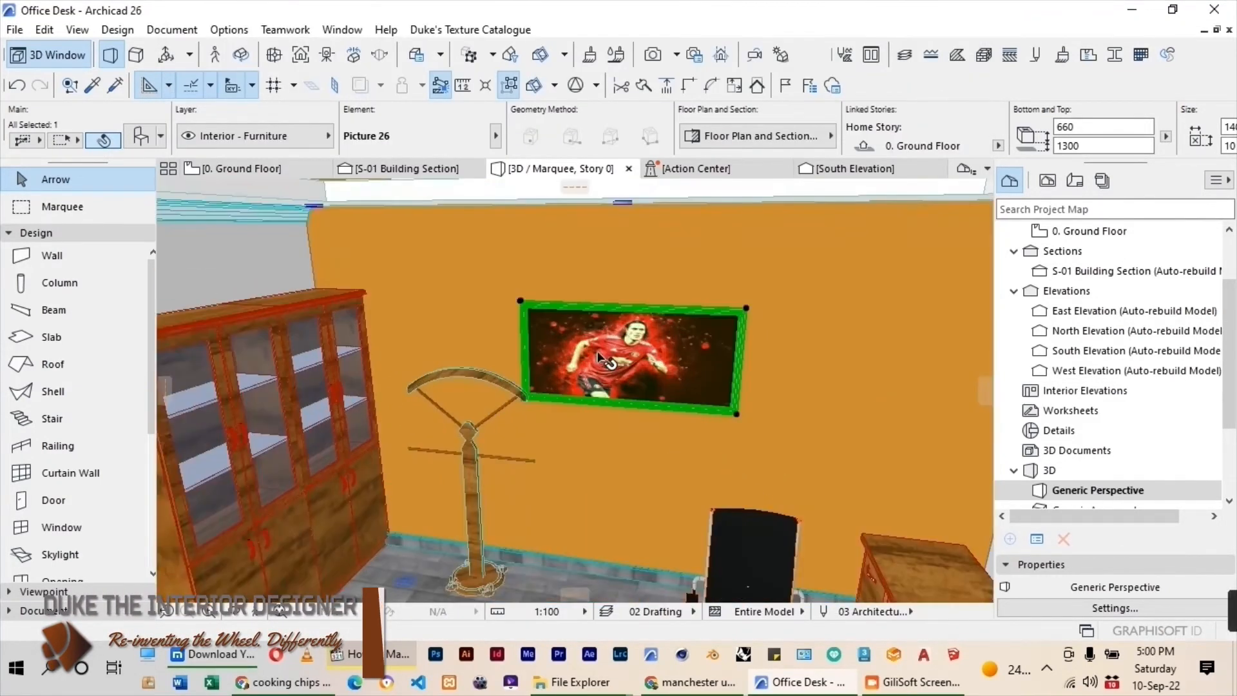
Resize the back-wall picture to 1600 mm wide and 860 mm high.
key("ctrl+t")
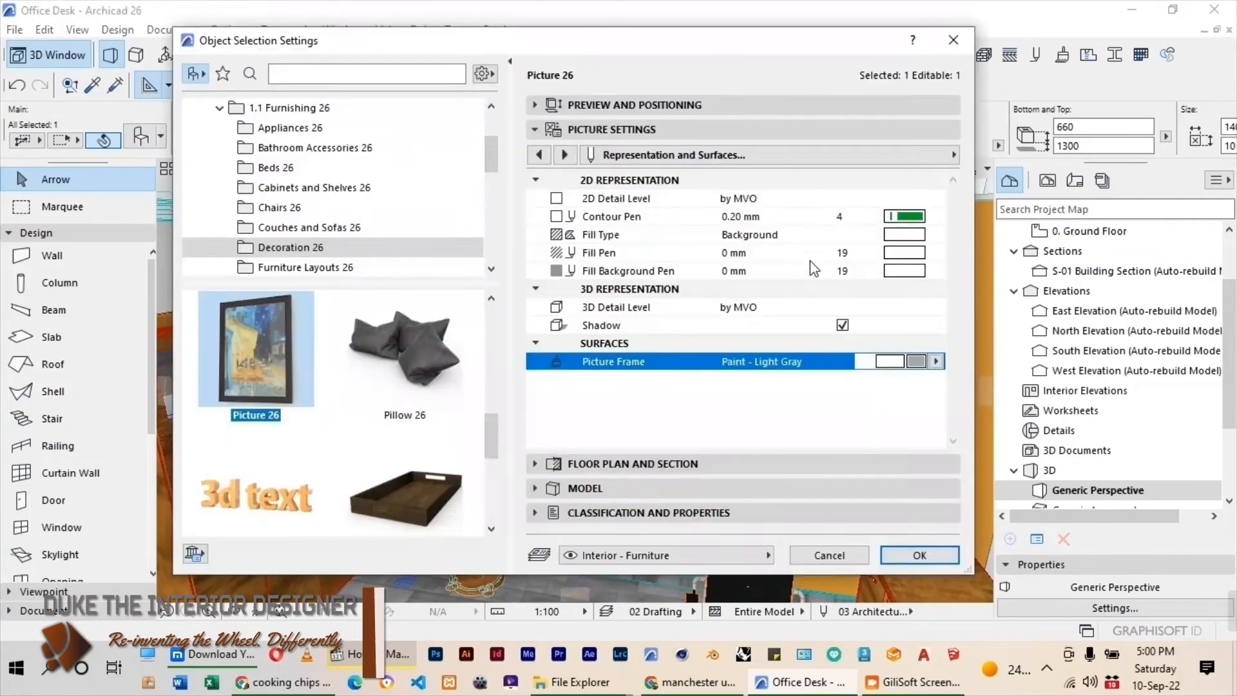
left_click(654, 106)
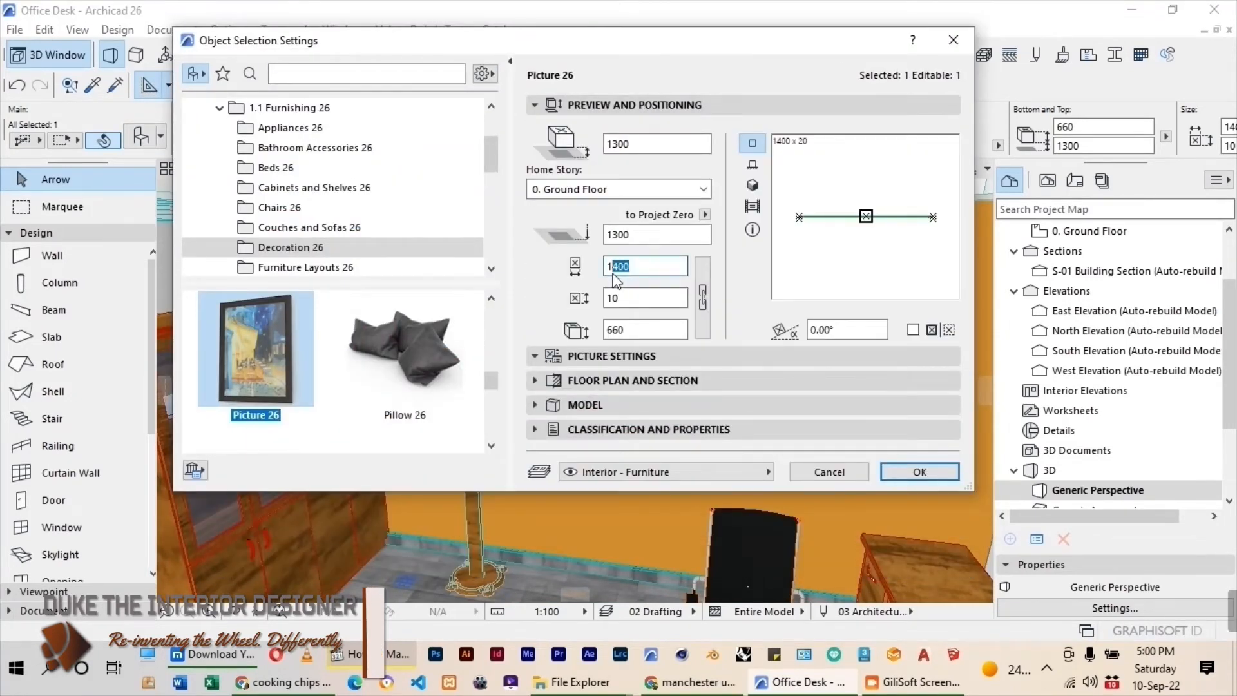
type("600")
left_click(630, 330)
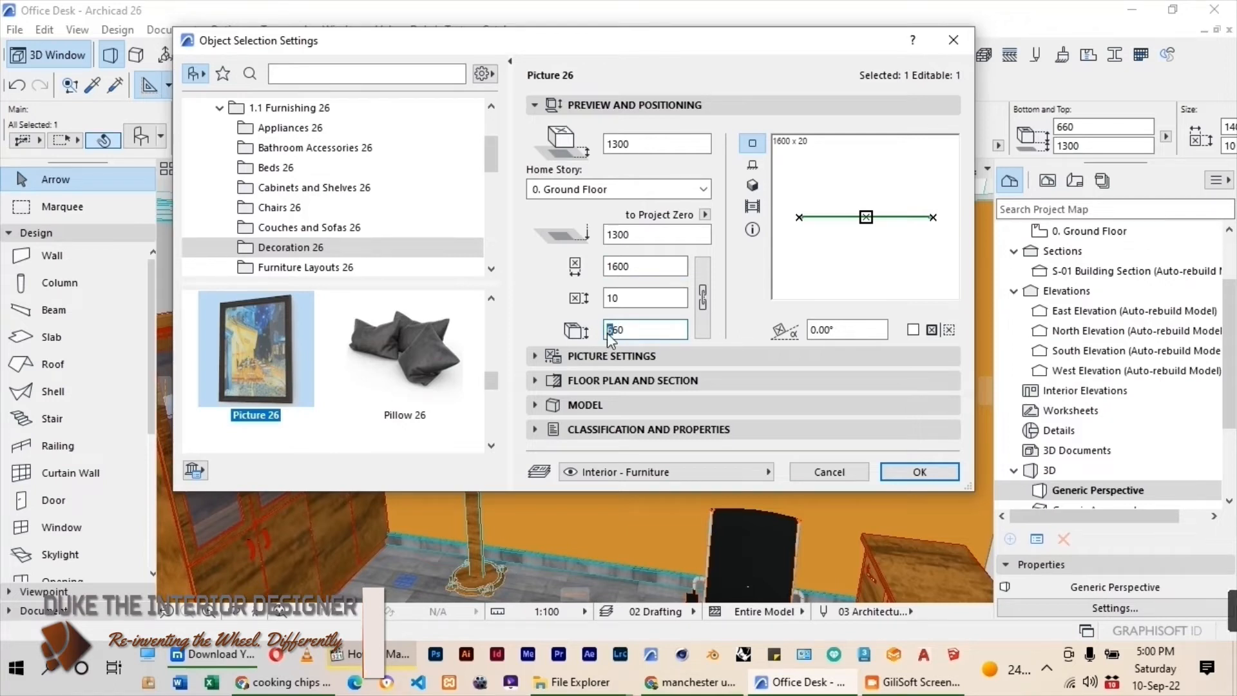
type("8")
key("Return")
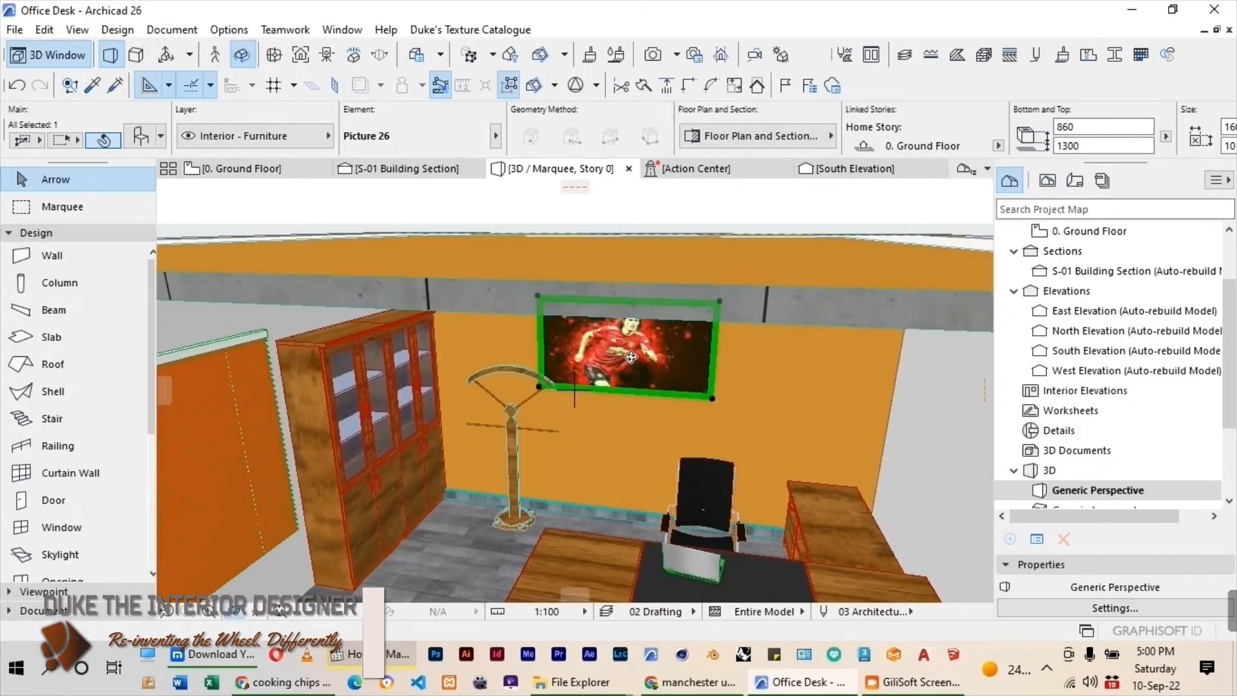
Select the office door on the ground floor plan and change its door leaf to Style 5.
key("F2")
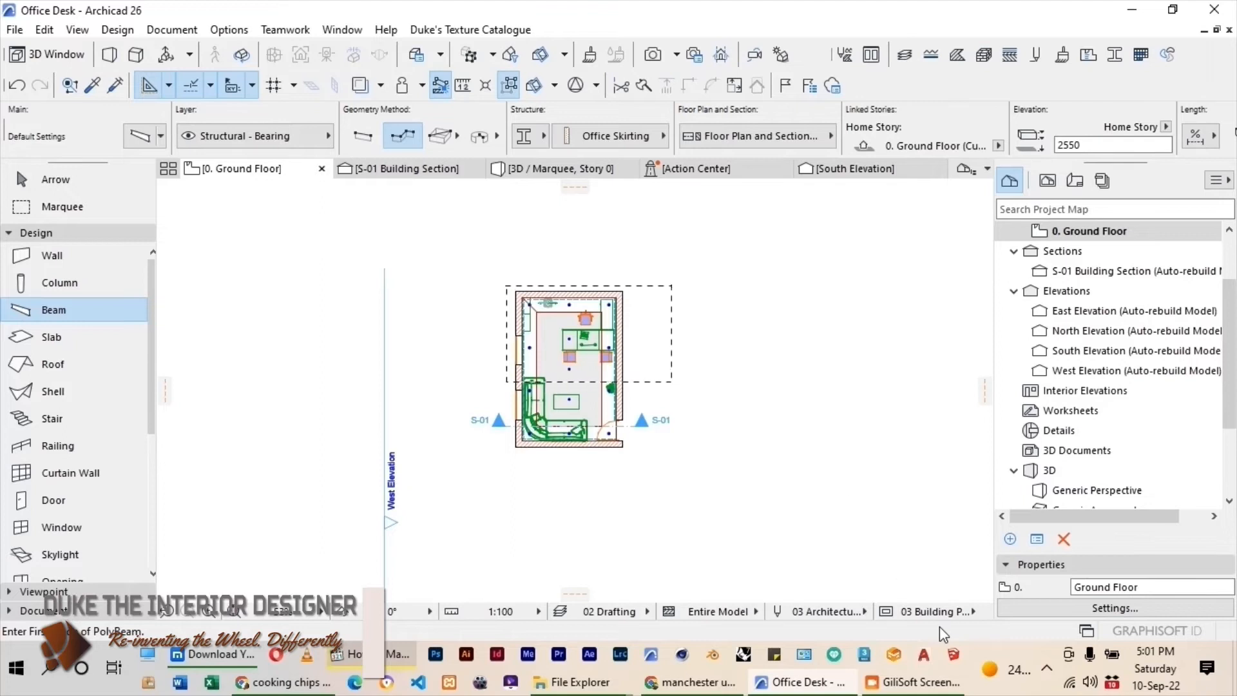
key("Escape")
scroll(644, 439, "up", 5)
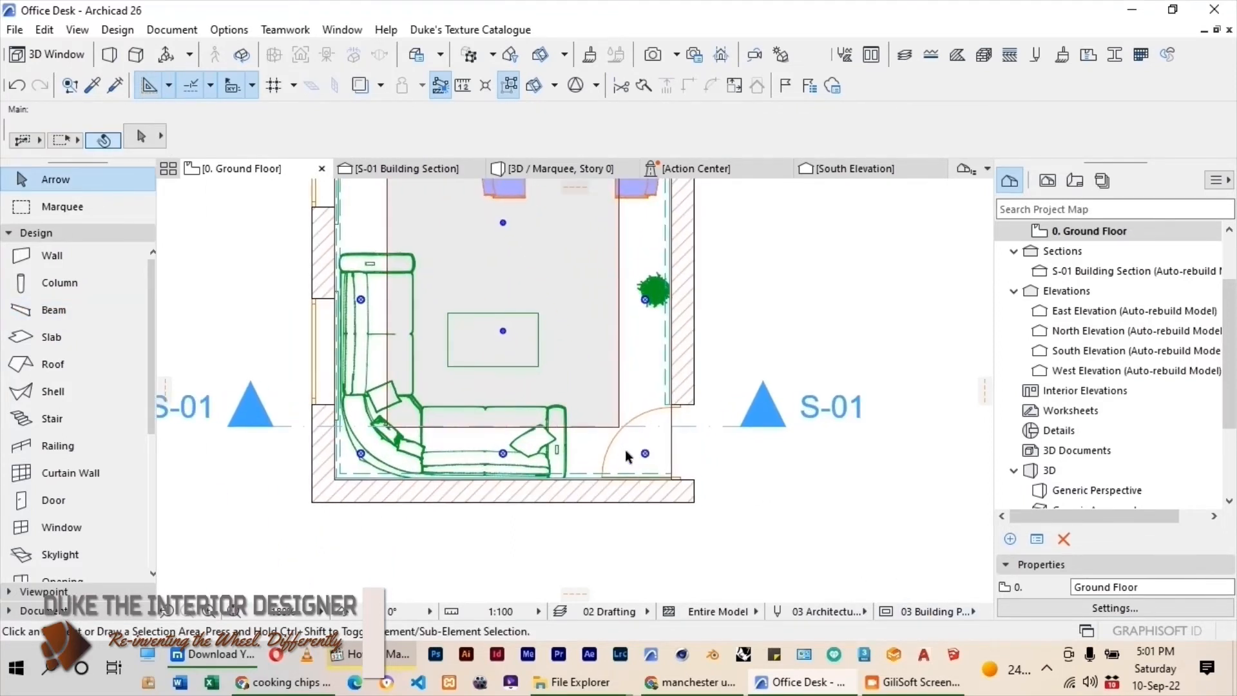
left_click(605, 474)
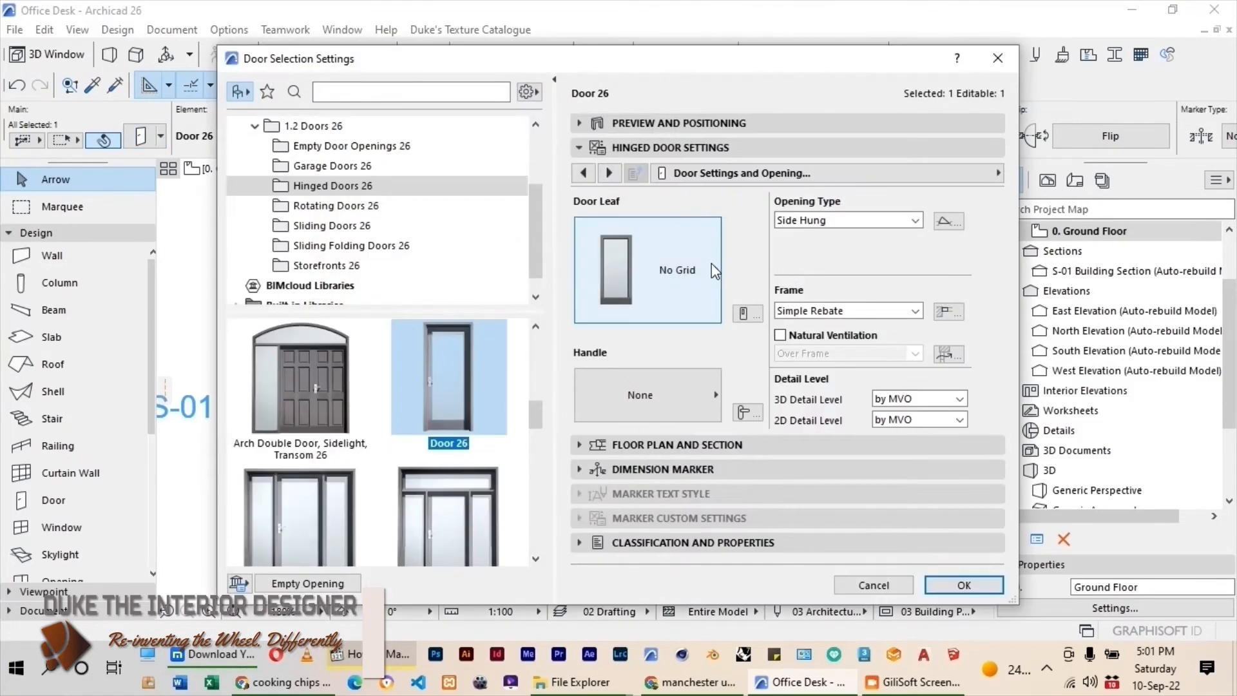
left_click(712, 264)
scroll(814, 367, "down", 3)
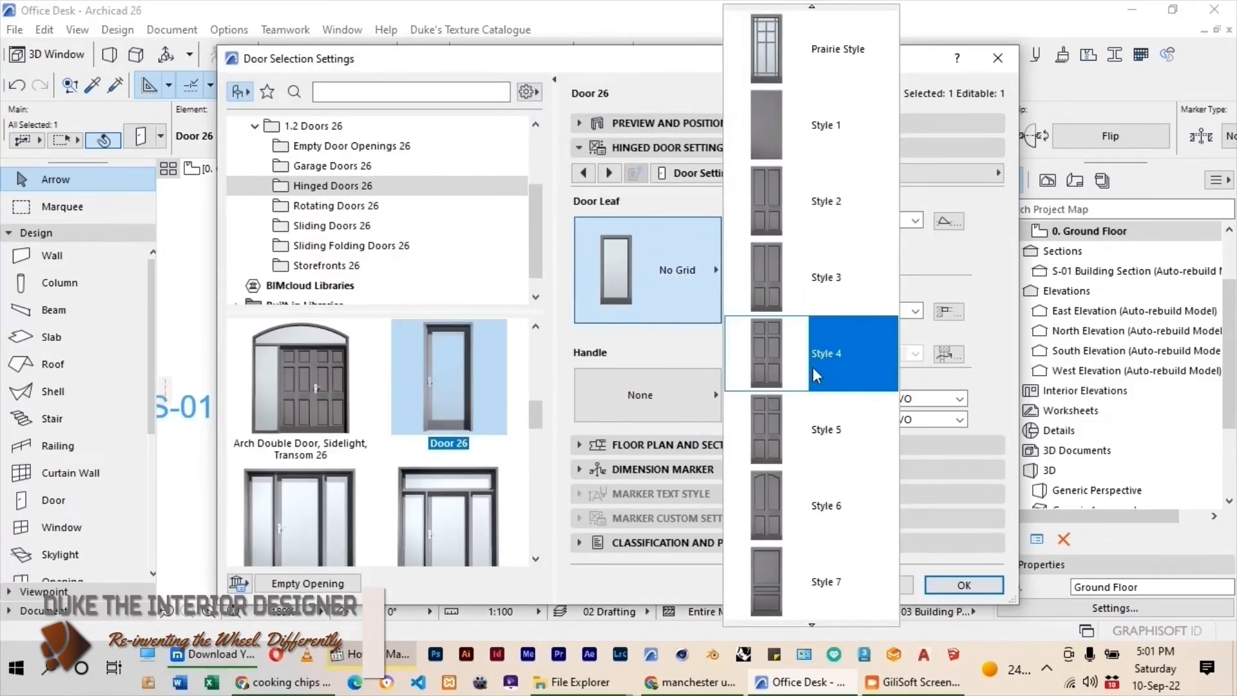
scroll(805, 360, "down", 1)
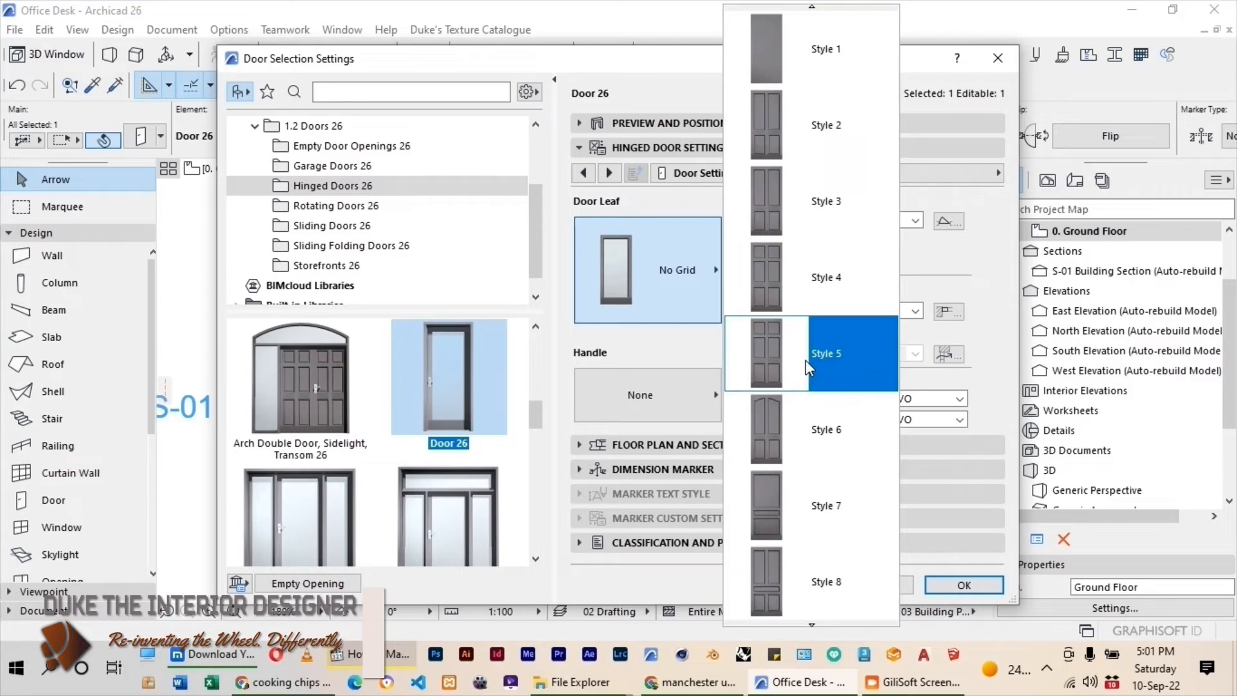
left_click(806, 360)
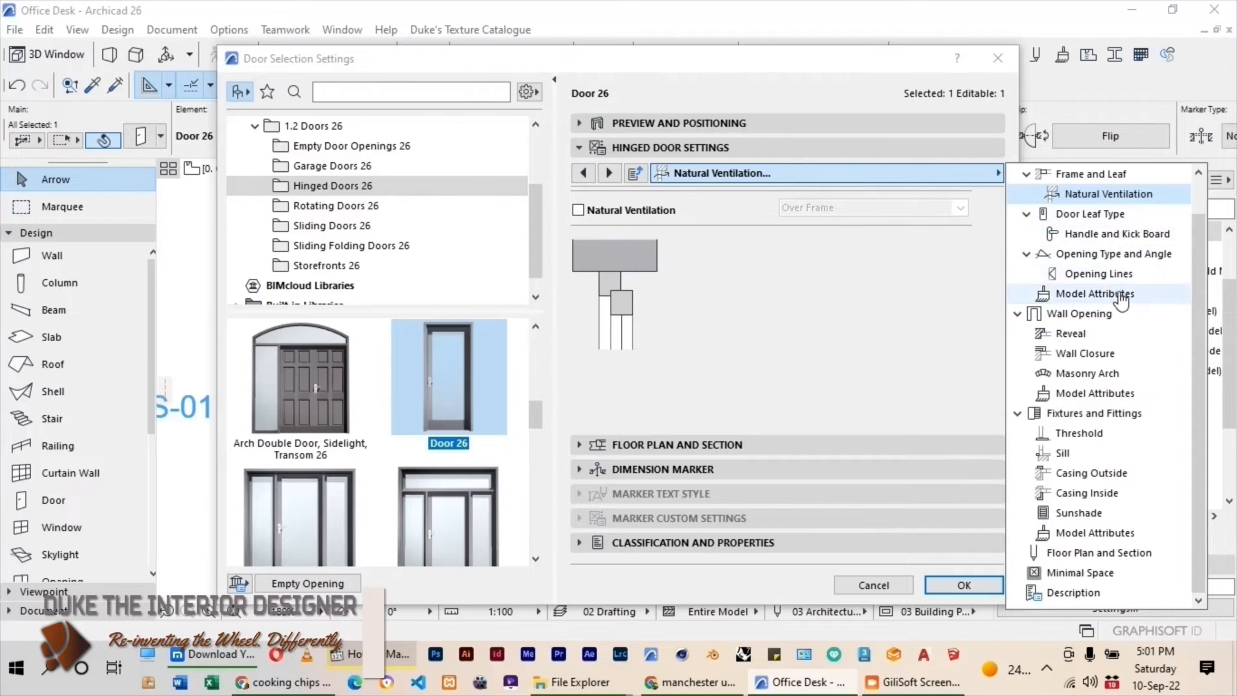
Set the door's outside and inside frame and leaf surfaces to OFFICE WOOD.
left_click(1095, 294)
left_click(961, 325)
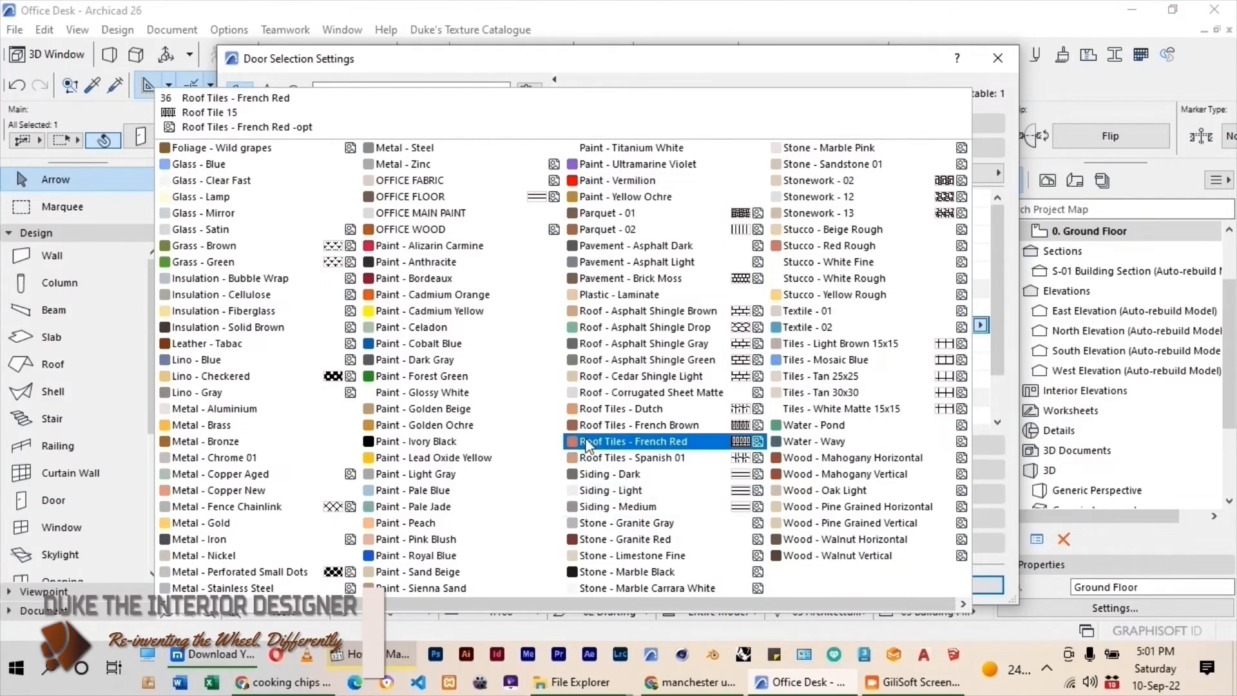
left_click(412, 230)
left_click(960, 343)
left_click(412, 230)
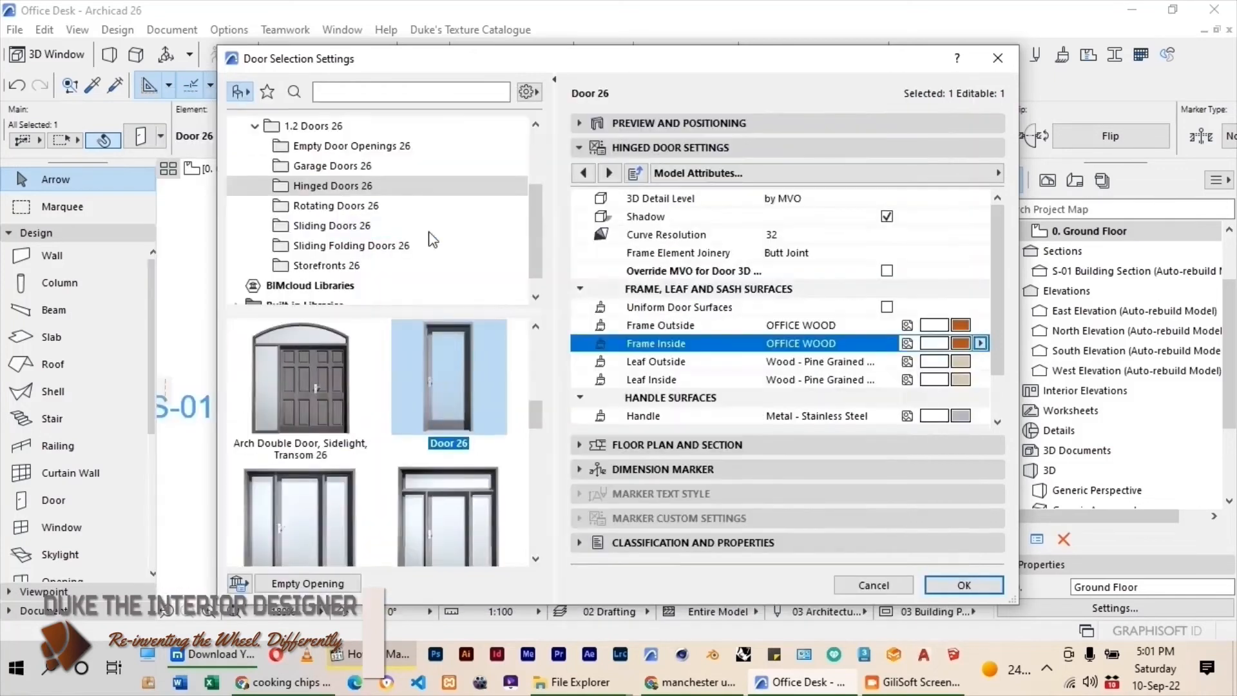
left_click(960, 361)
left_click(445, 230)
left_click(960, 379)
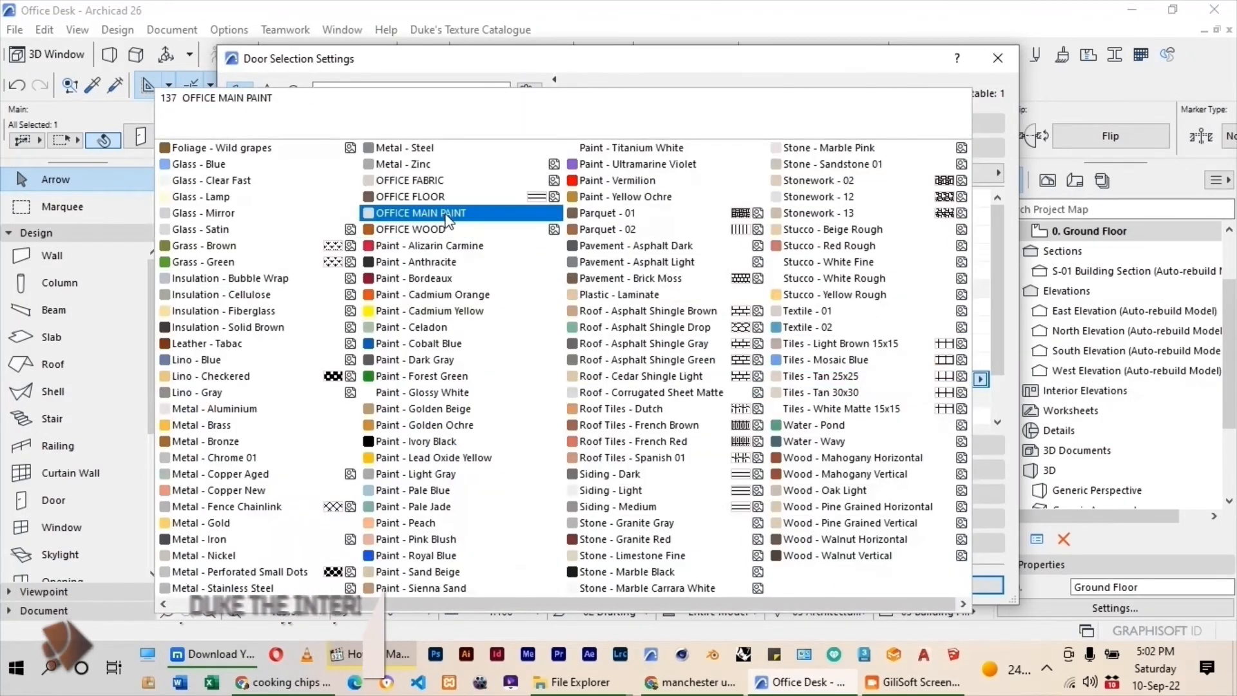
left_click(413, 229)
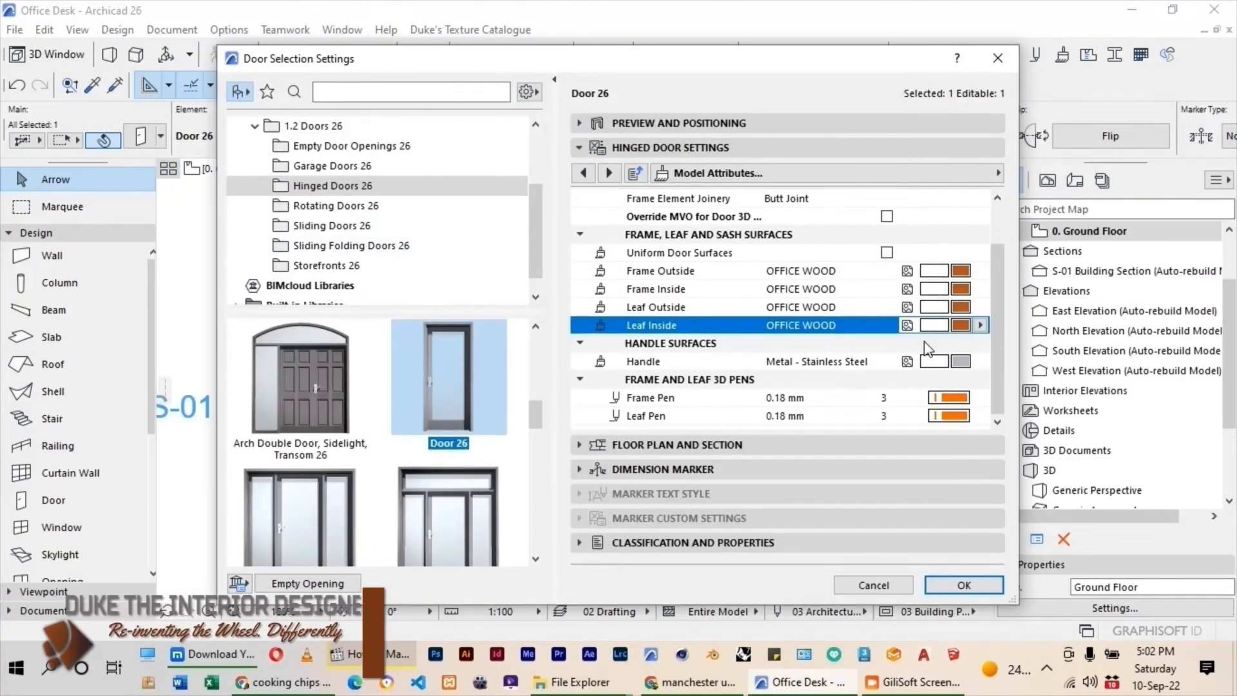
Set the door's outside and inside casing surfaces to OFFICE WOOD and apply the door settings.
left_click(1001, 174)
left_click(1096, 532)
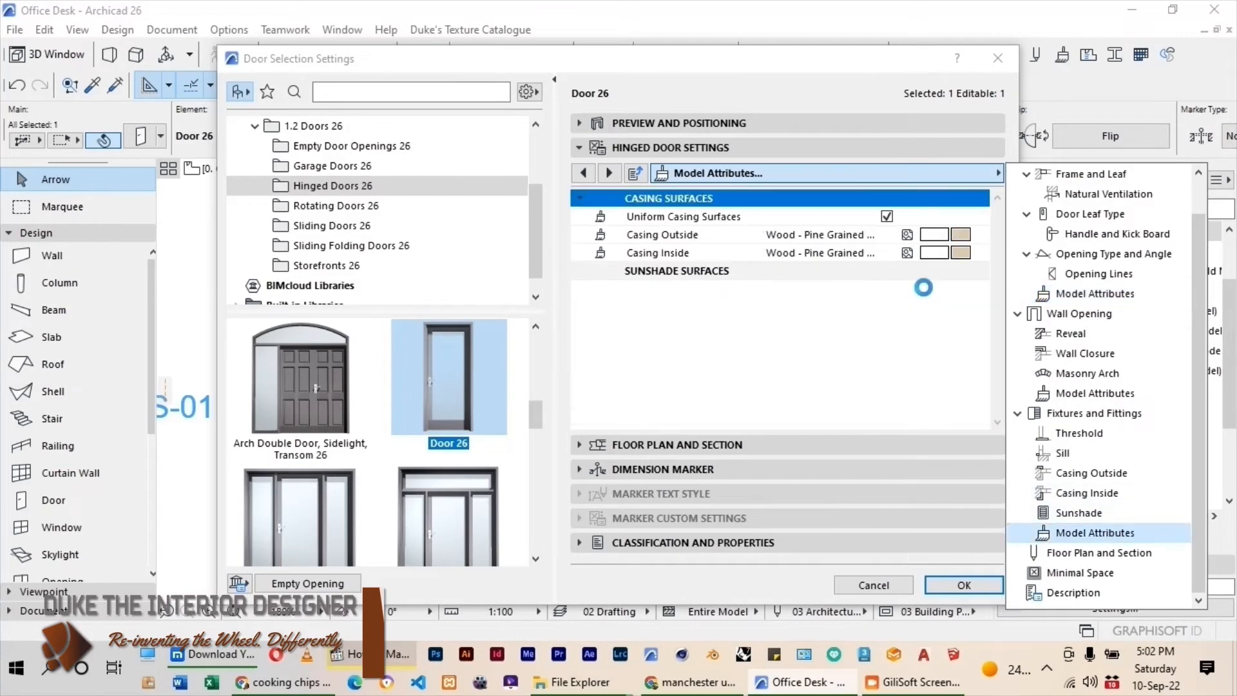
left_click(958, 236)
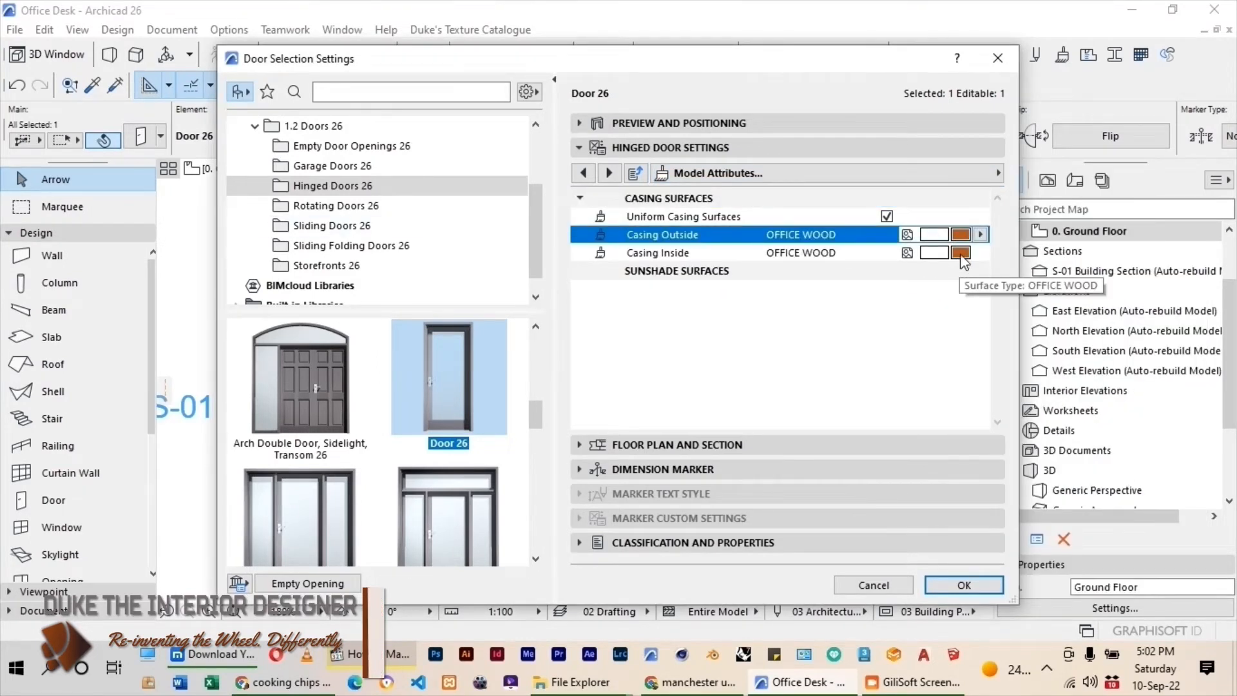
key("Return")
scroll(657, 351, "down", 5)
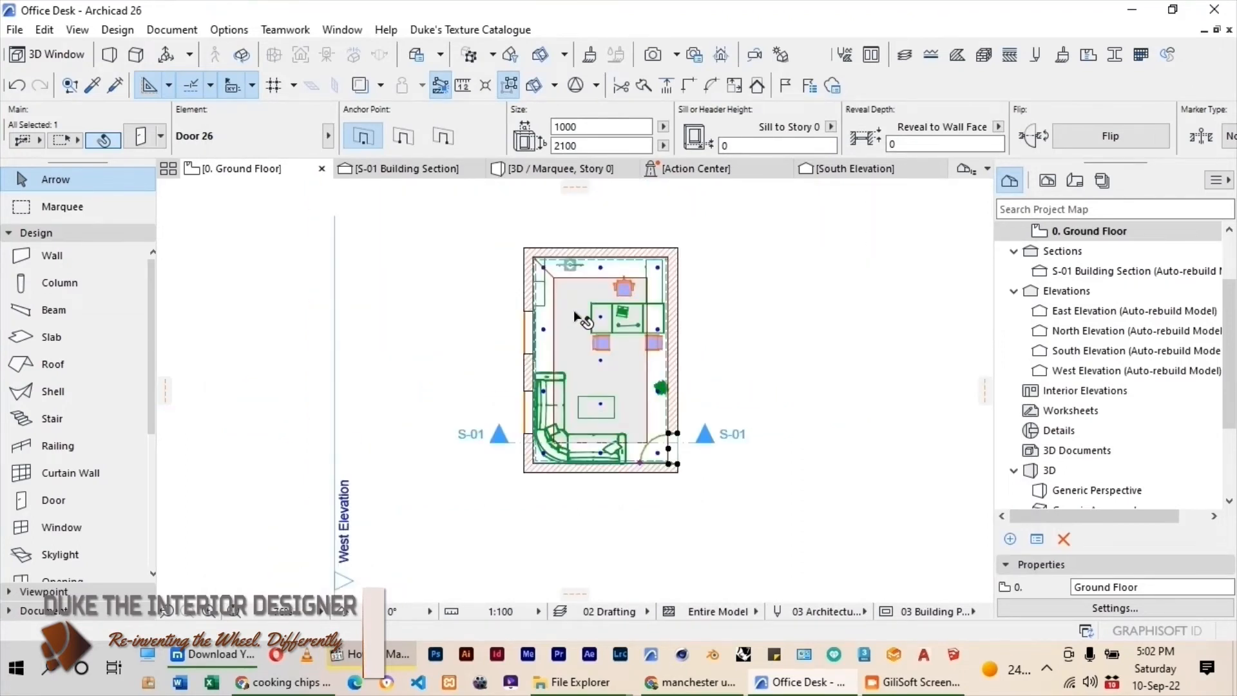
scroll(577, 314, "up", 2)
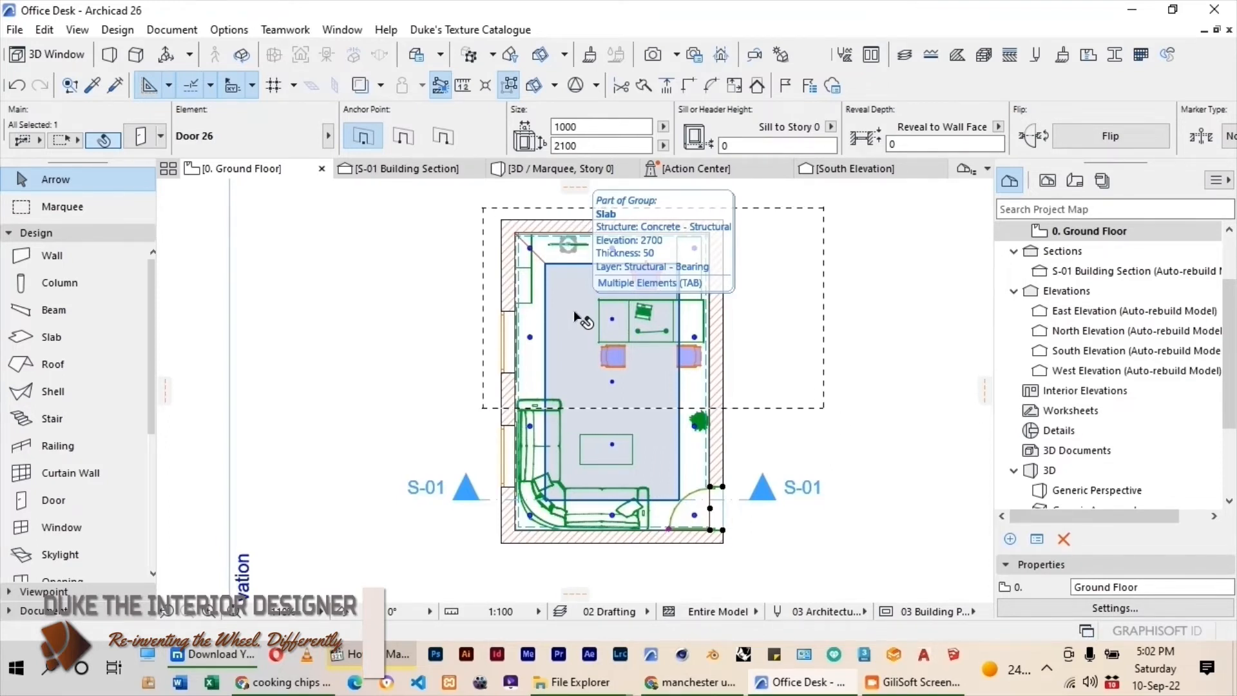
scroll(575, 311, "down", 3)
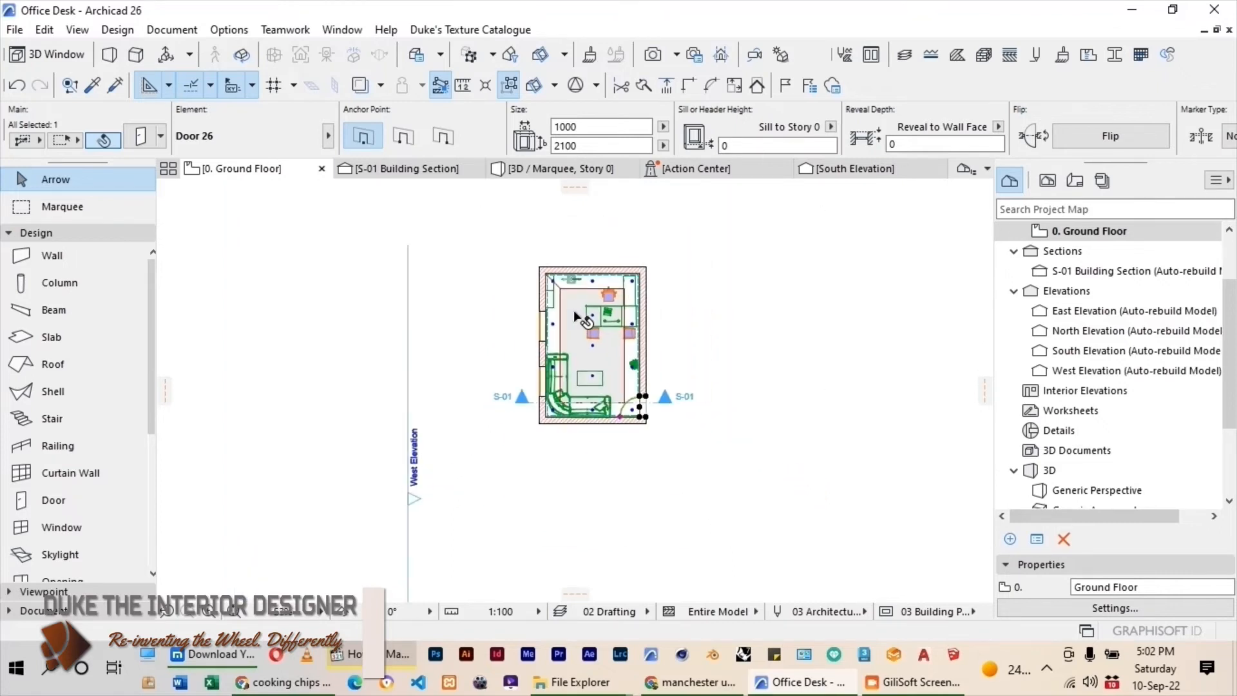
scroll(582, 315, "up", 1)
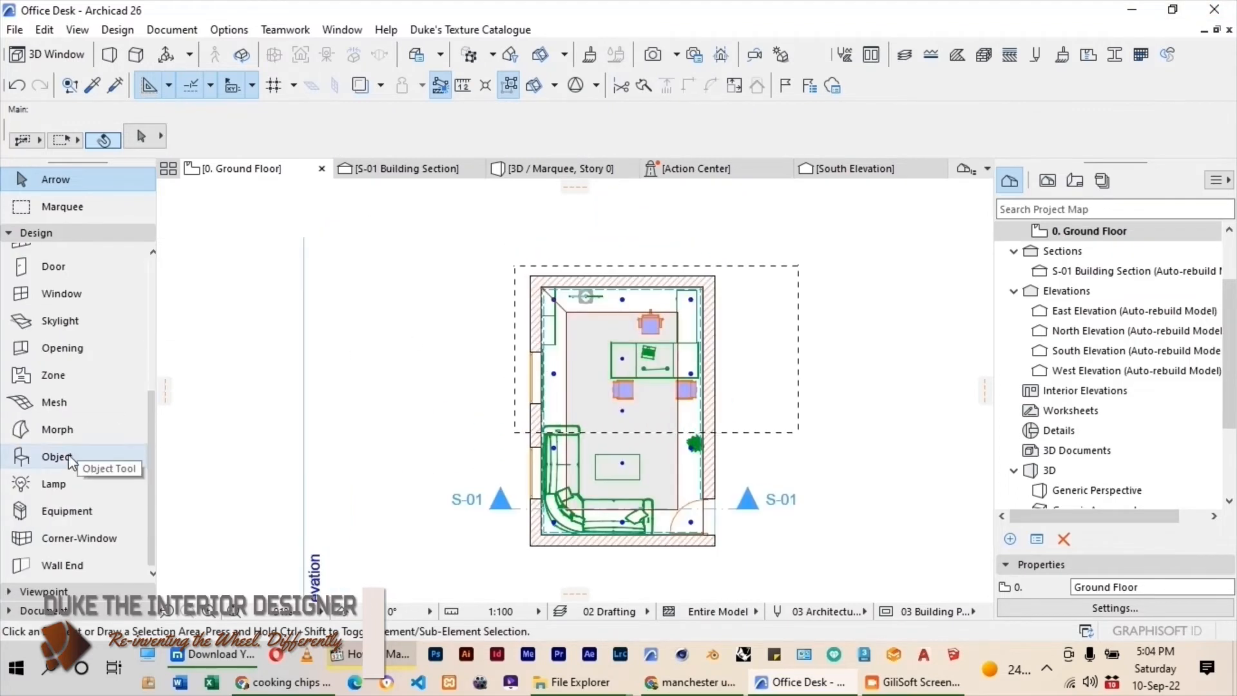
Open the default settings of the General Light 26 lamp and set its 2D and 3D illumination pen to blue.
left_click(45, 484)
left_click(139, 137)
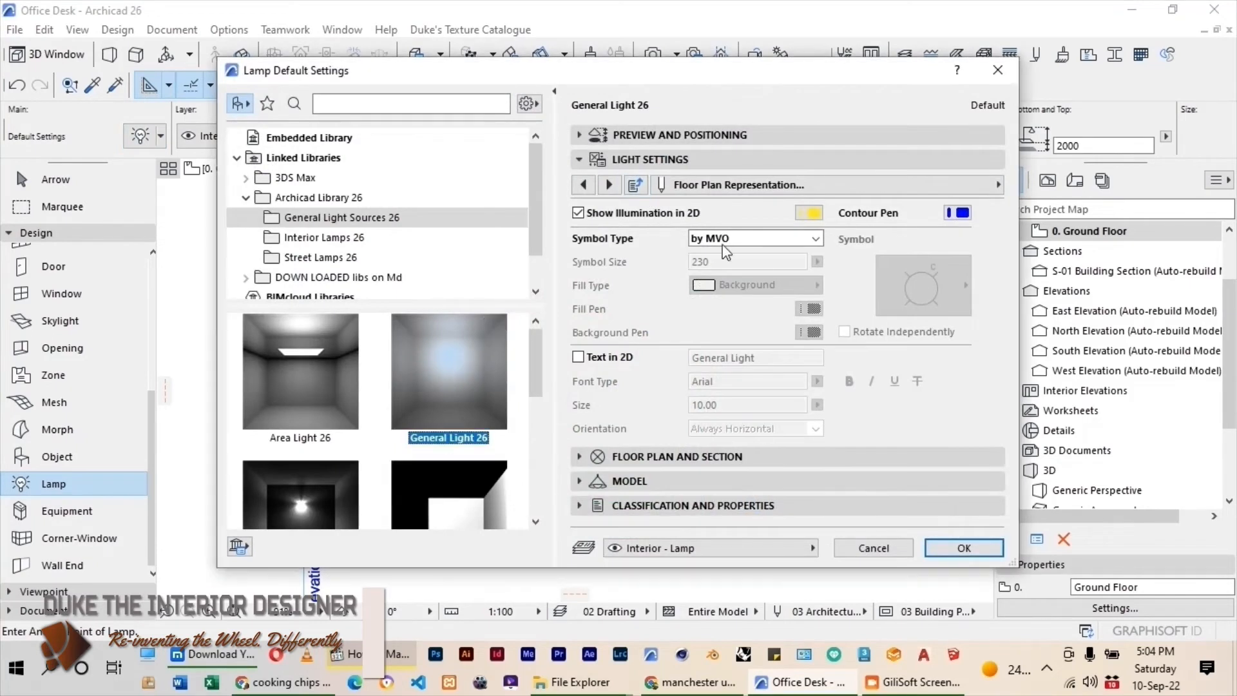
left_click(713, 129)
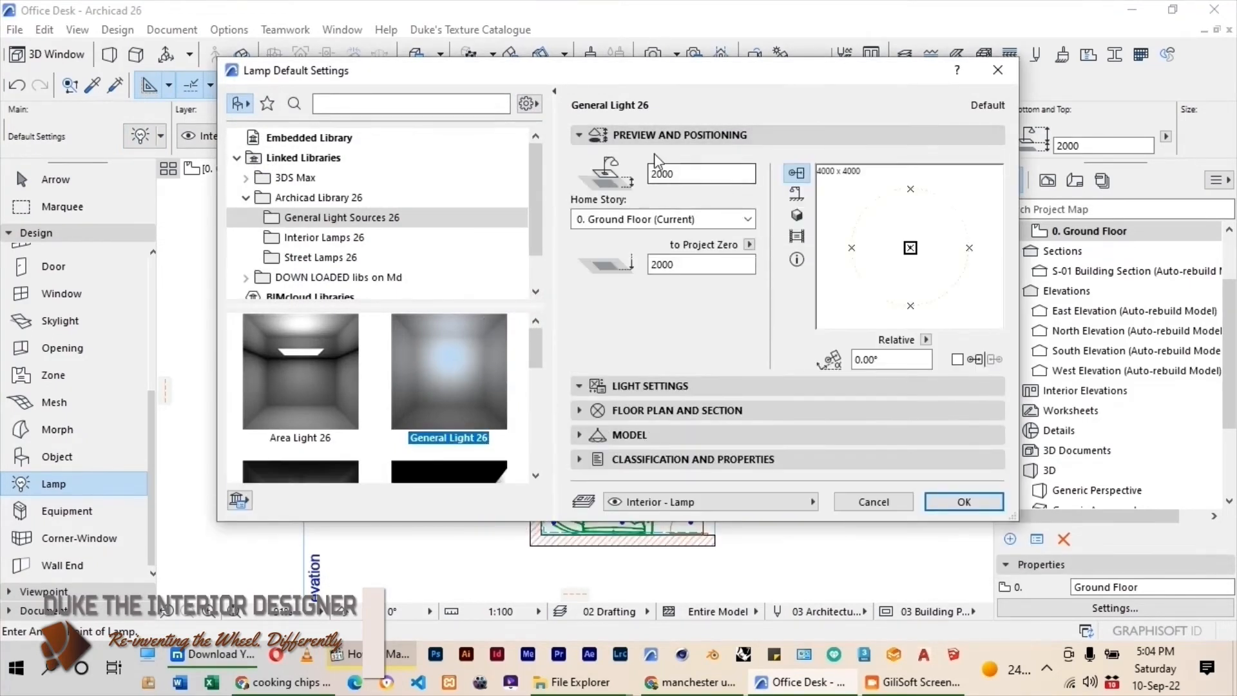
left_click(674, 386)
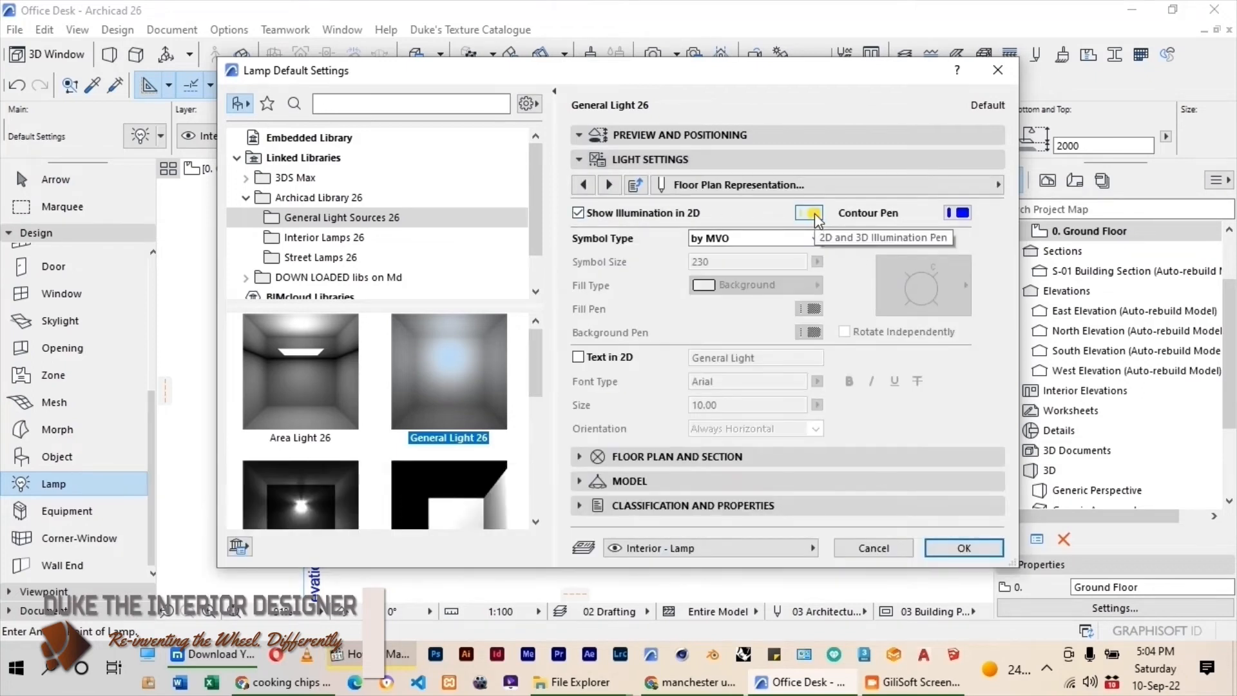
left_click(815, 214)
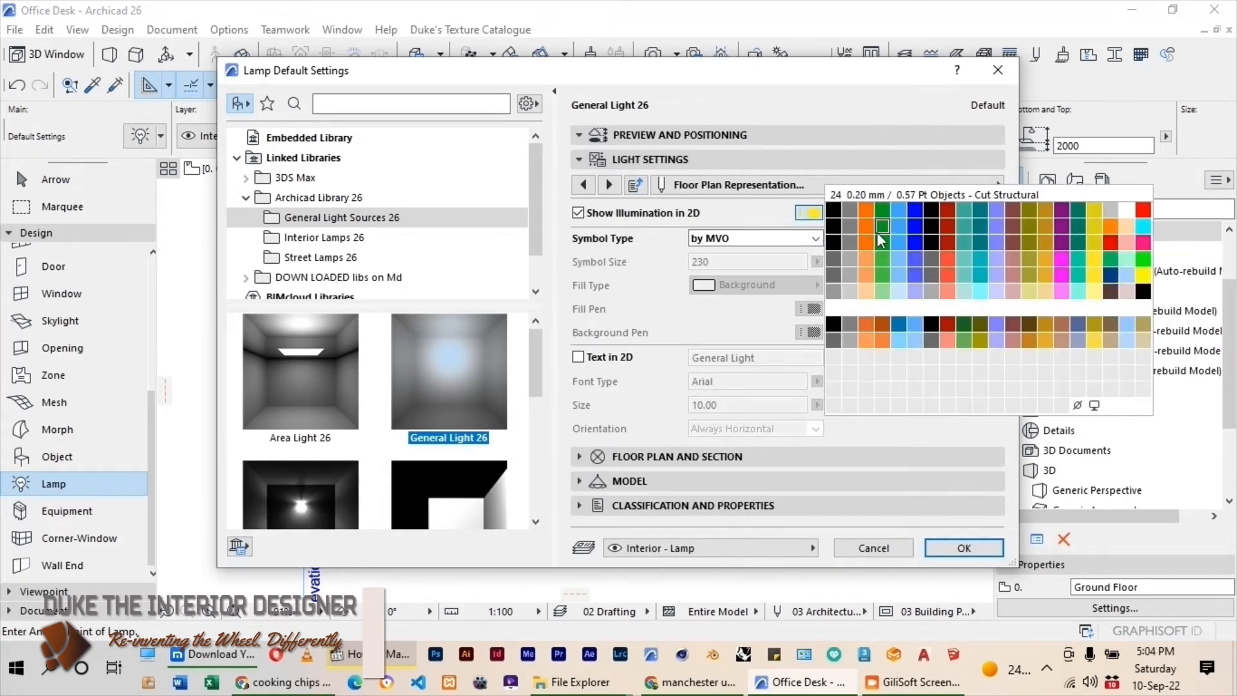
left_click(918, 211)
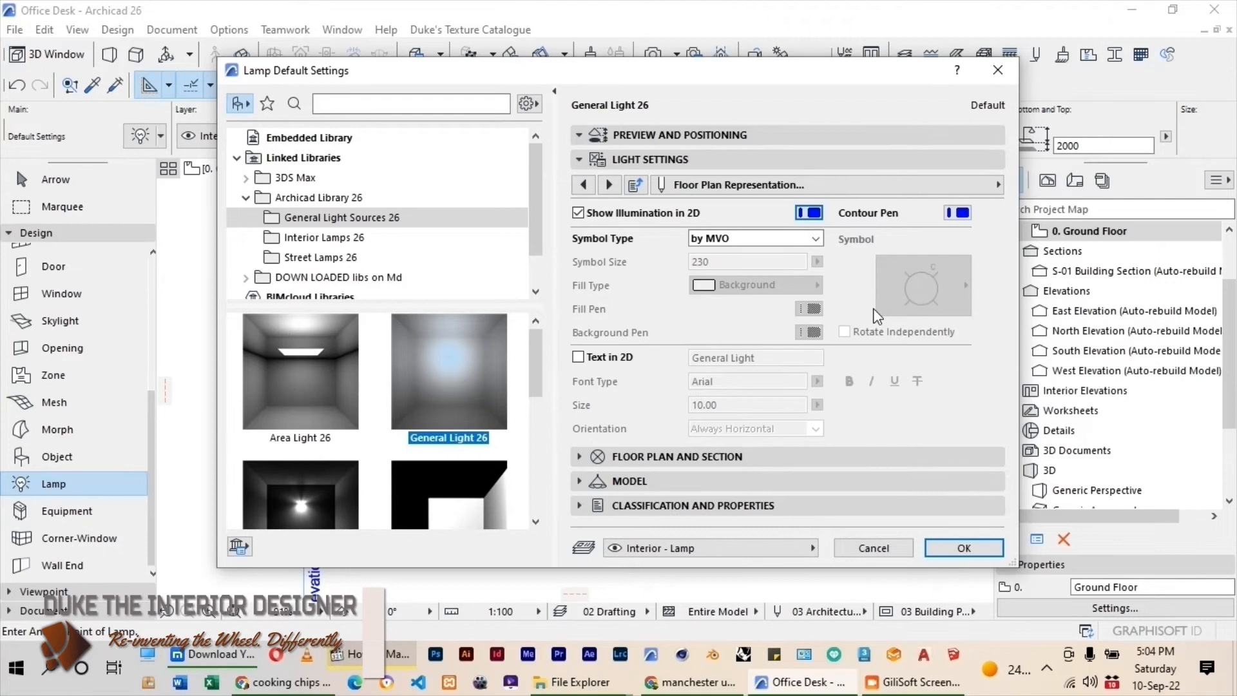
Apply the General Light 26 settings and place one light over the desk area and another over the sofa area.
left_click(660, 165)
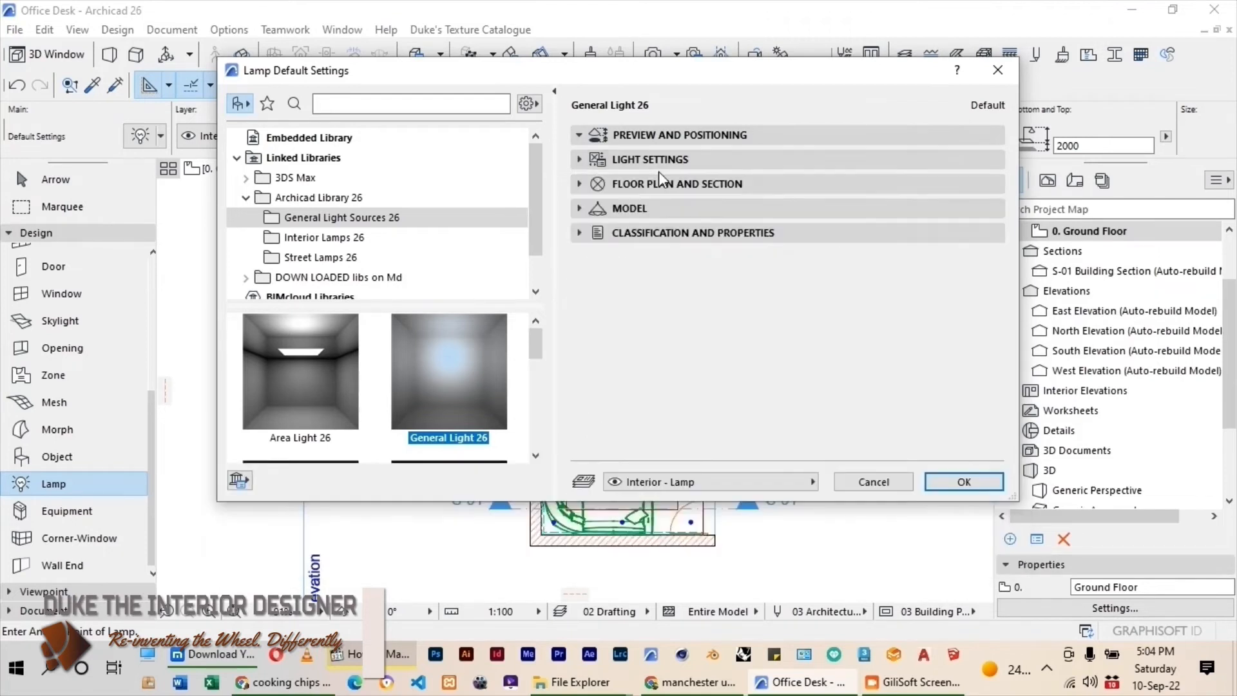
left_click(601, 162)
left_click(584, 185)
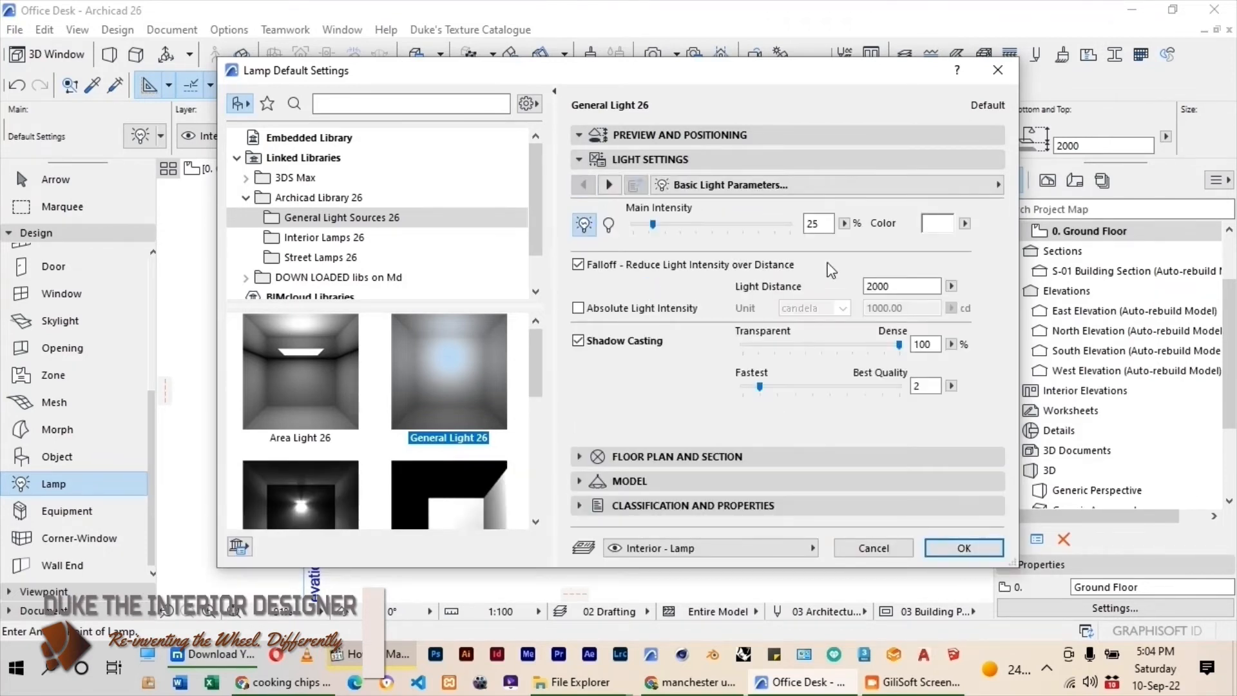
left_click(962, 548)
scroll(623, 374, "up", 2)
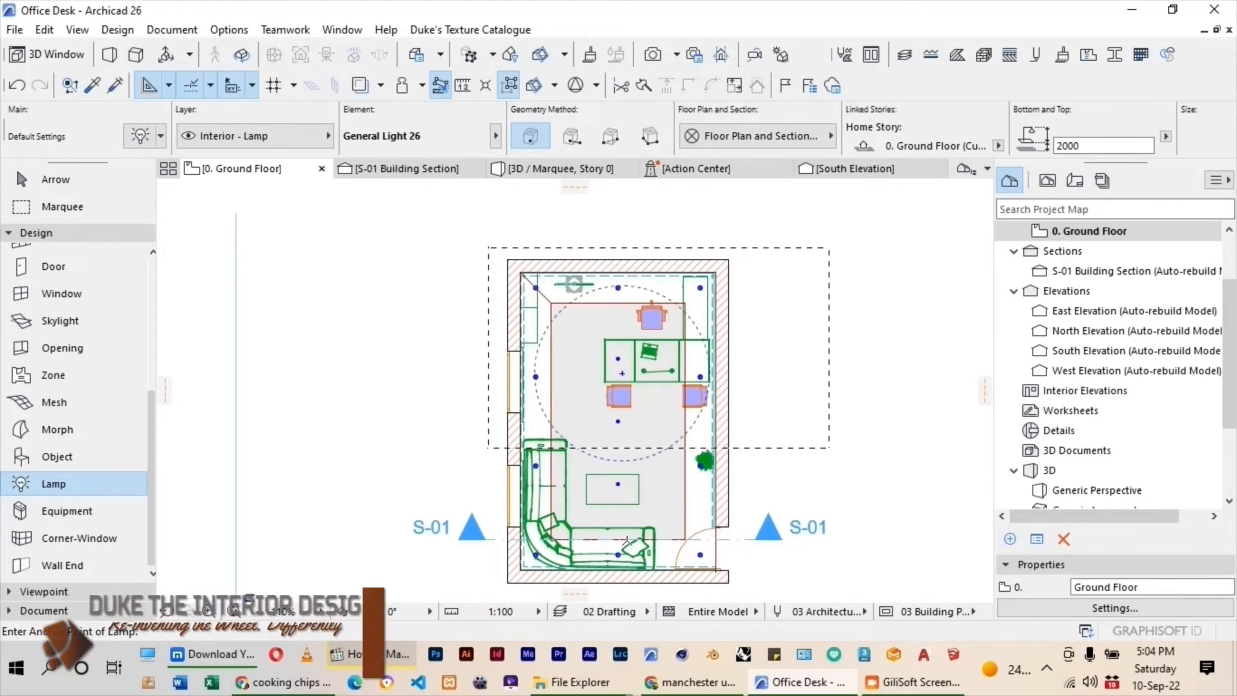
scroll(616, 266, "down", 2)
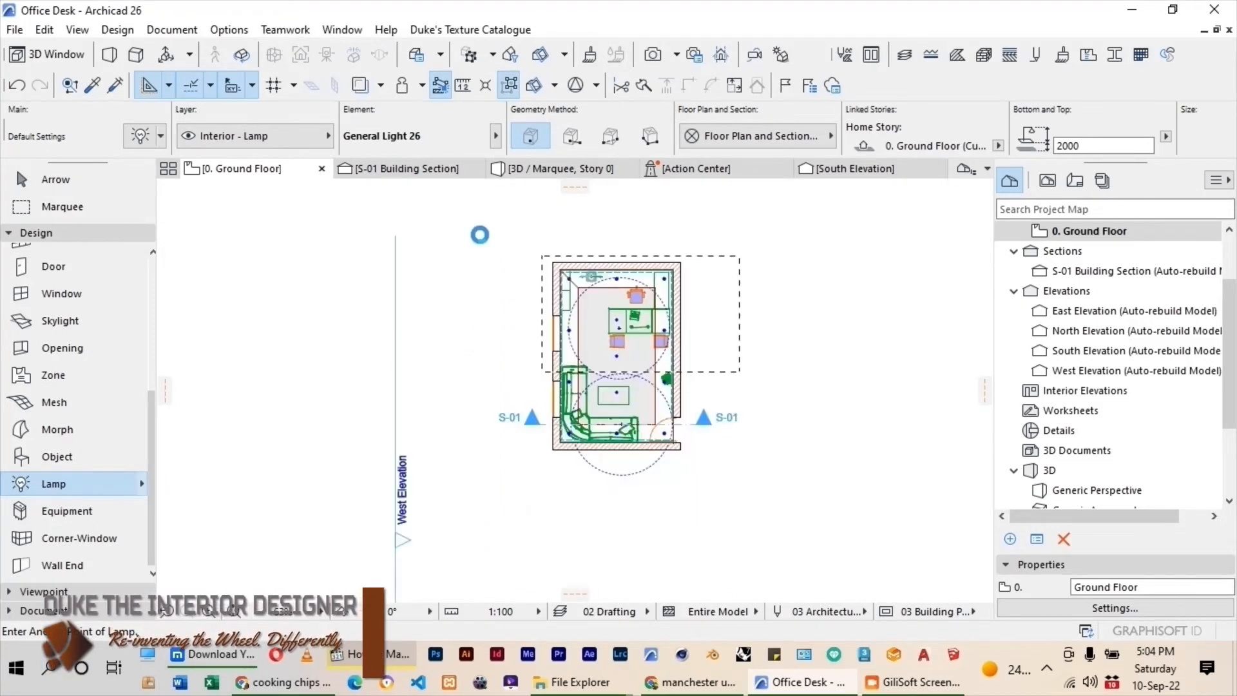
Choose Sun Object 26 from General Light Sources 26 and place it outside the room's northwest corner on the ground floor plan.
key("ctrl+t")
scroll(399, 341, "down", 2)
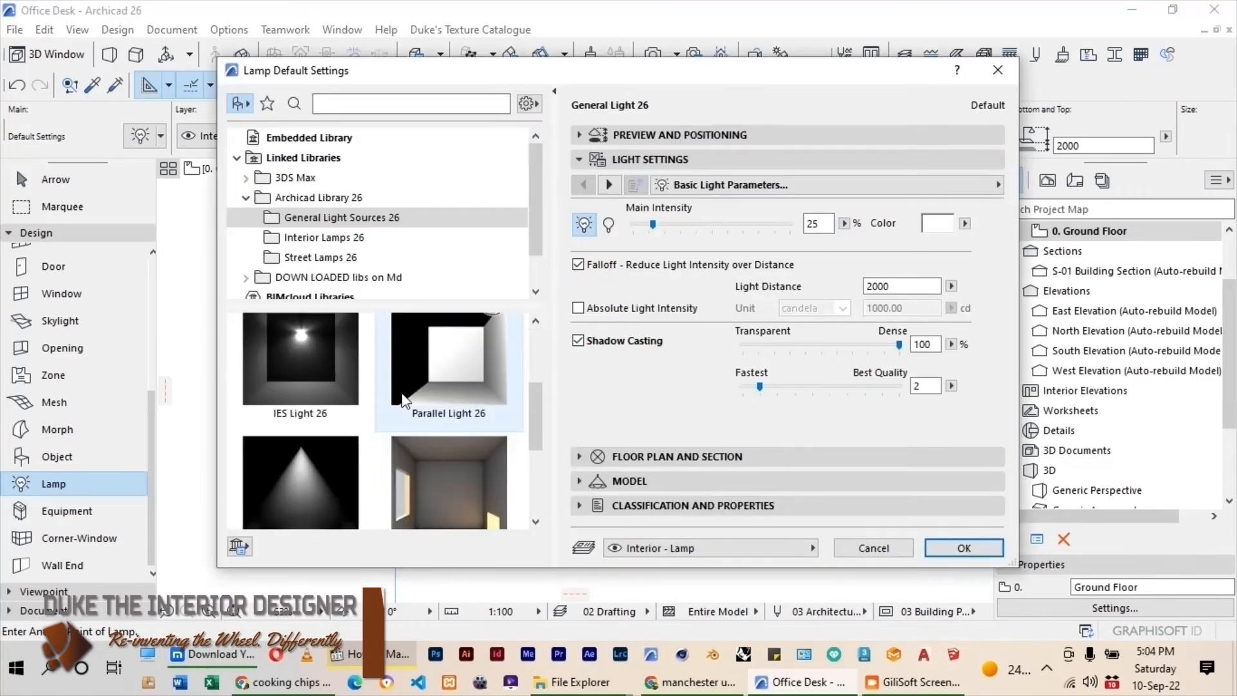
scroll(433, 365, "down", 1)
left_click(430, 443)
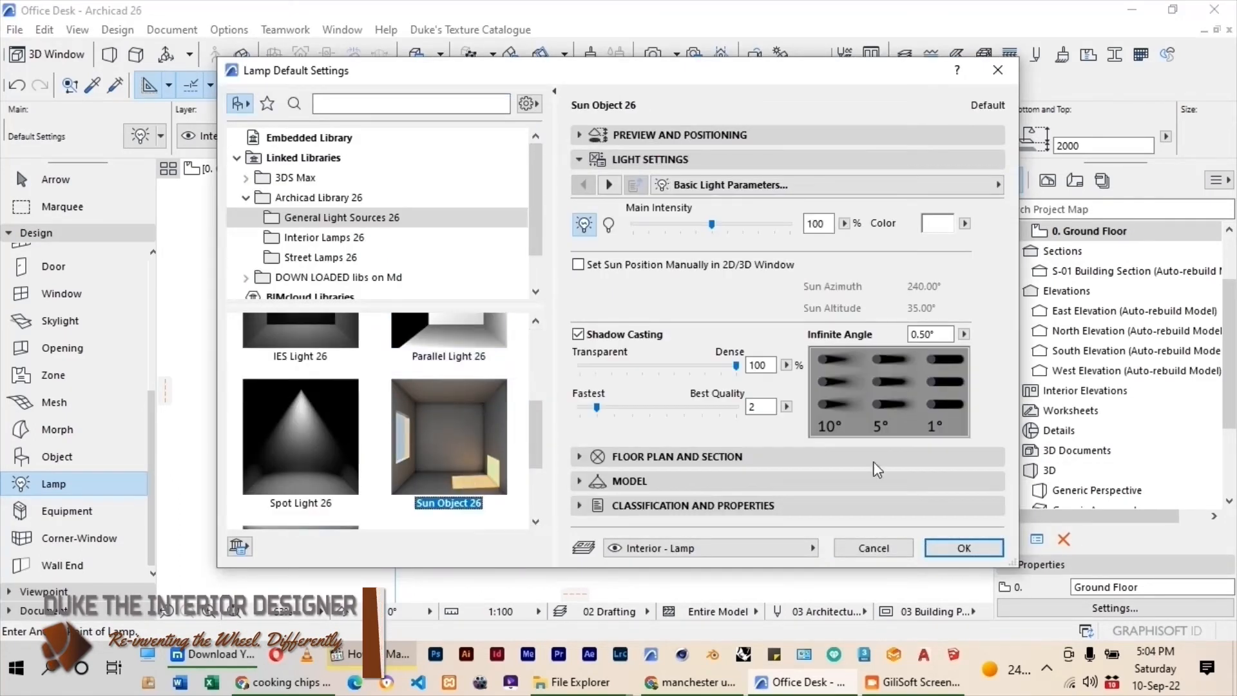
key("Return")
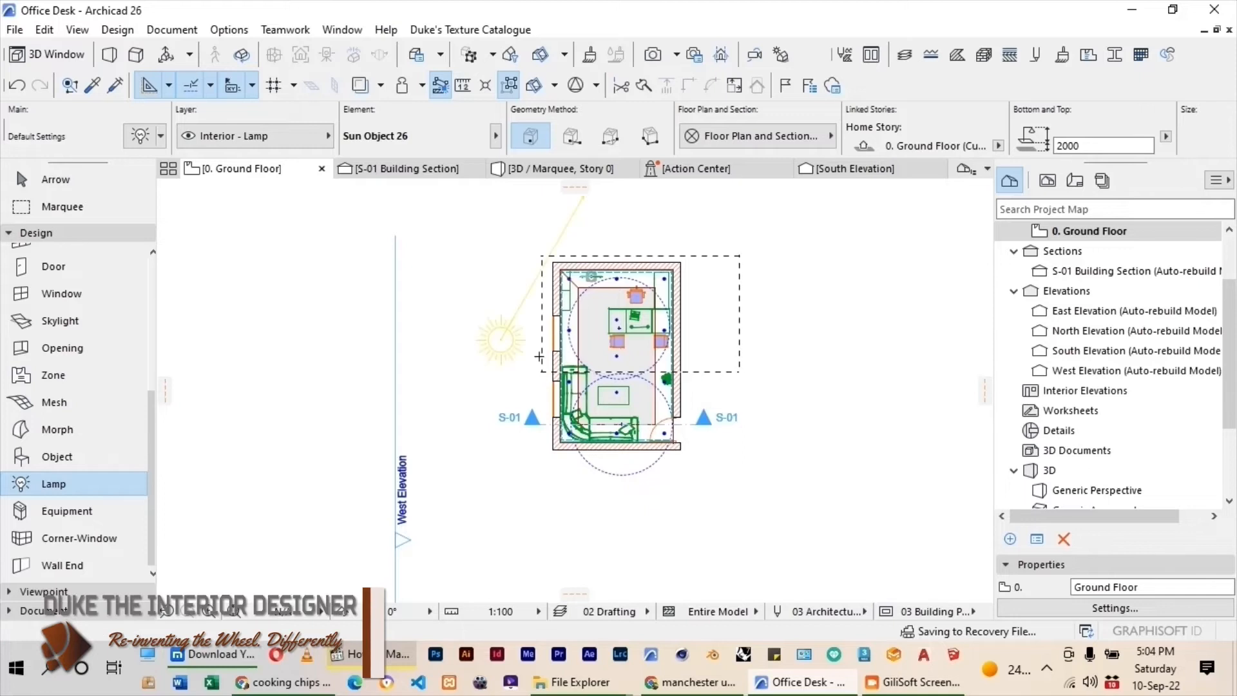
scroll(539, 357, "down", 2)
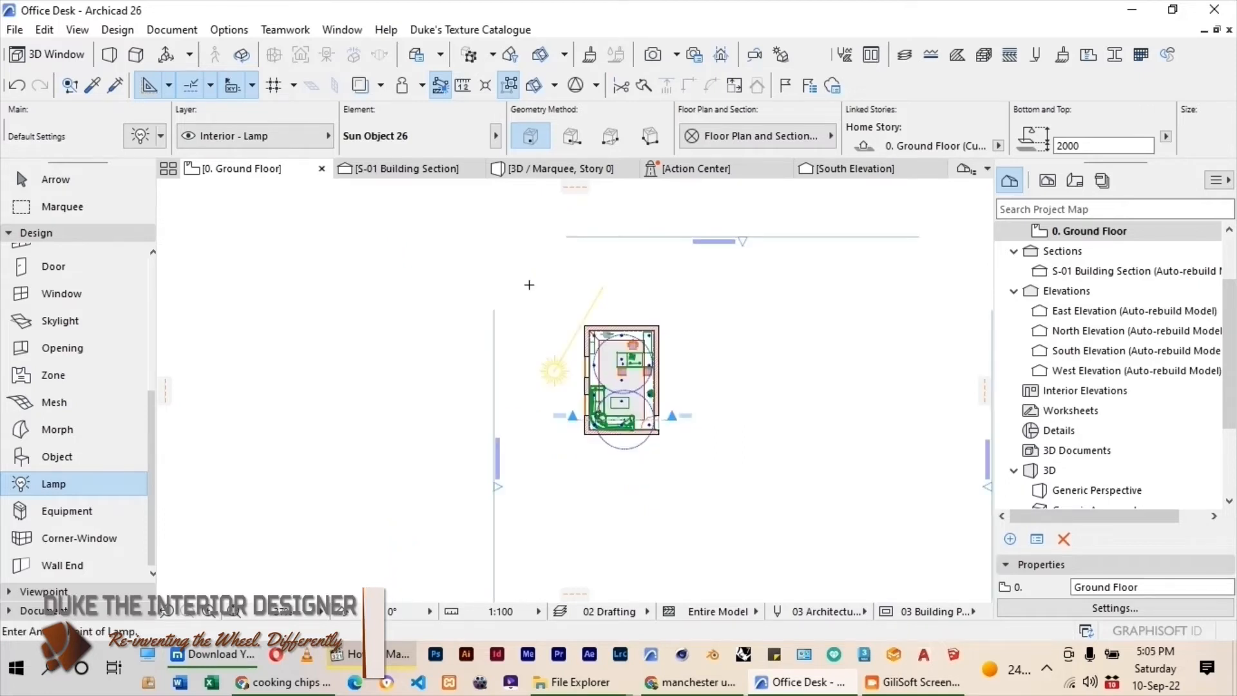
left_click(529, 285)
Enable manual sun positioning in the 2D/3D window for the placed sun object and apply its settings.
key("ctrl+t")
double_click(818, 223)
type("20")
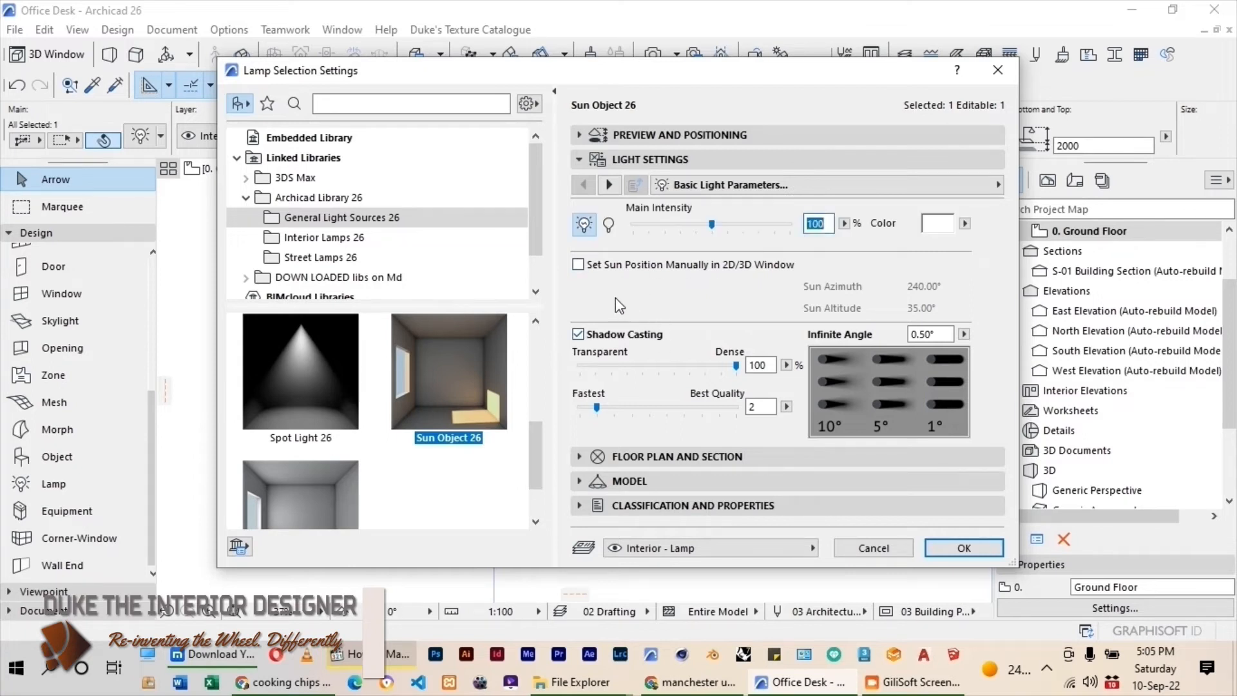
left_click(578, 265)
left_click(931, 308)
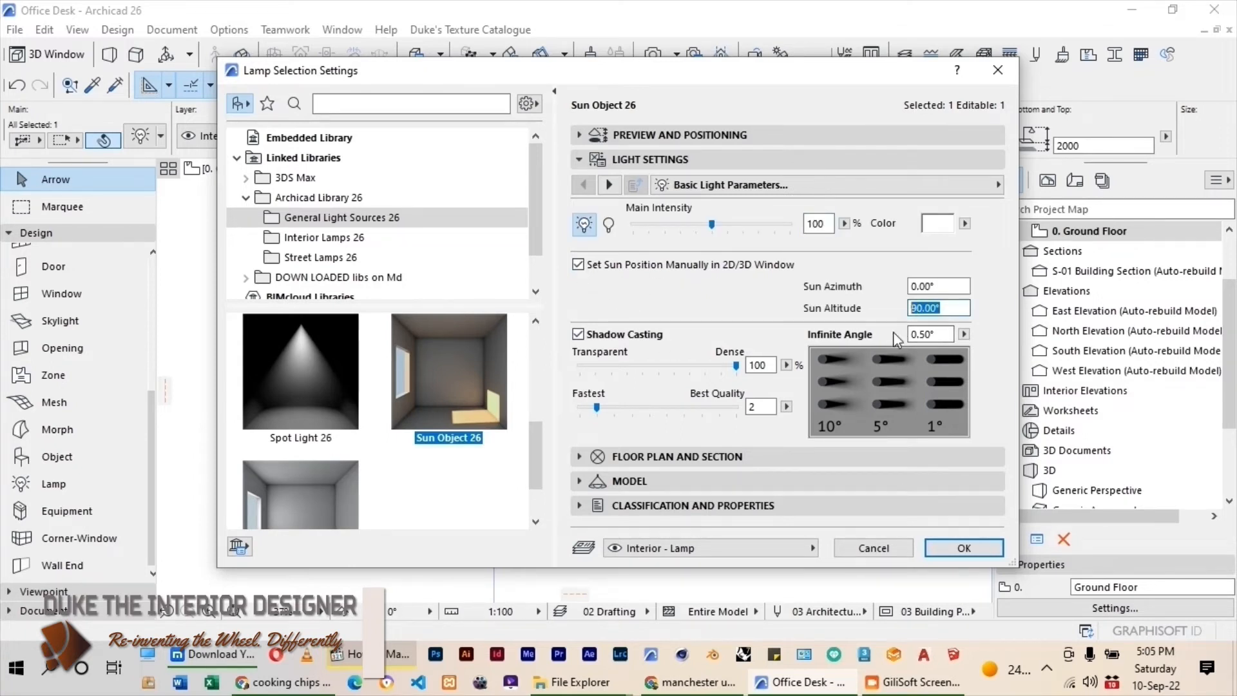
key("Return")
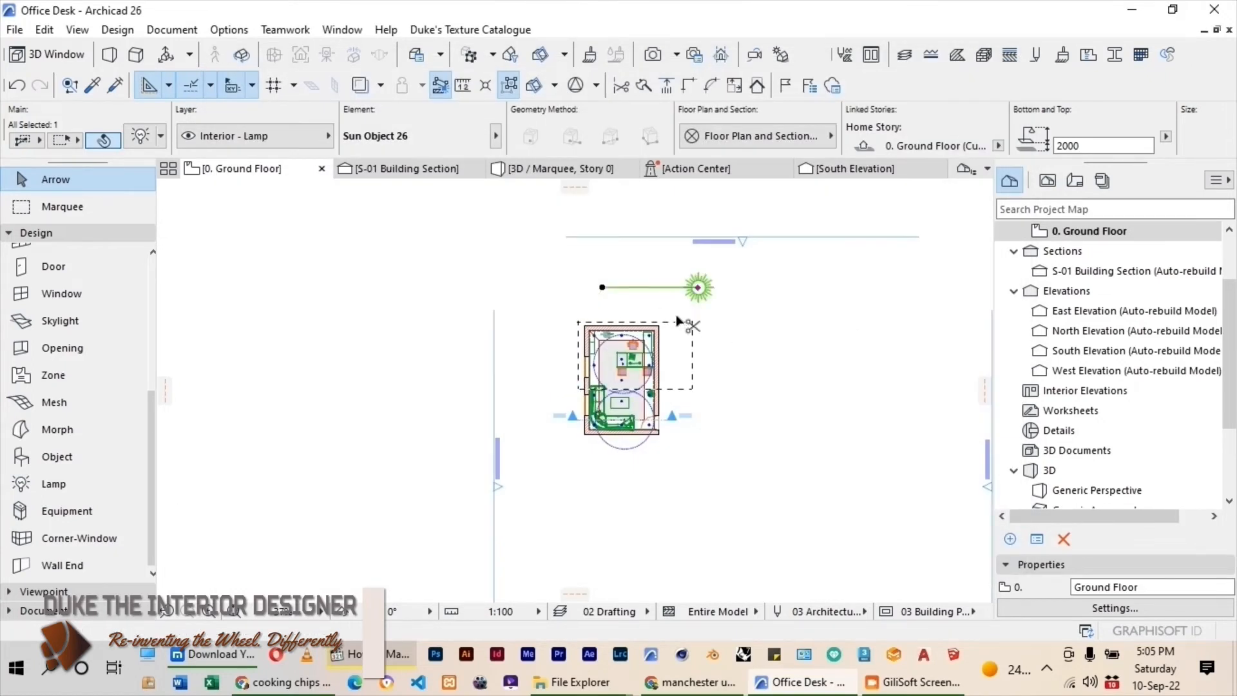
Move the sun object to the west of the building and mirror it so its ray points toward the room.
key("ctrl+d")
left_click(698, 288)
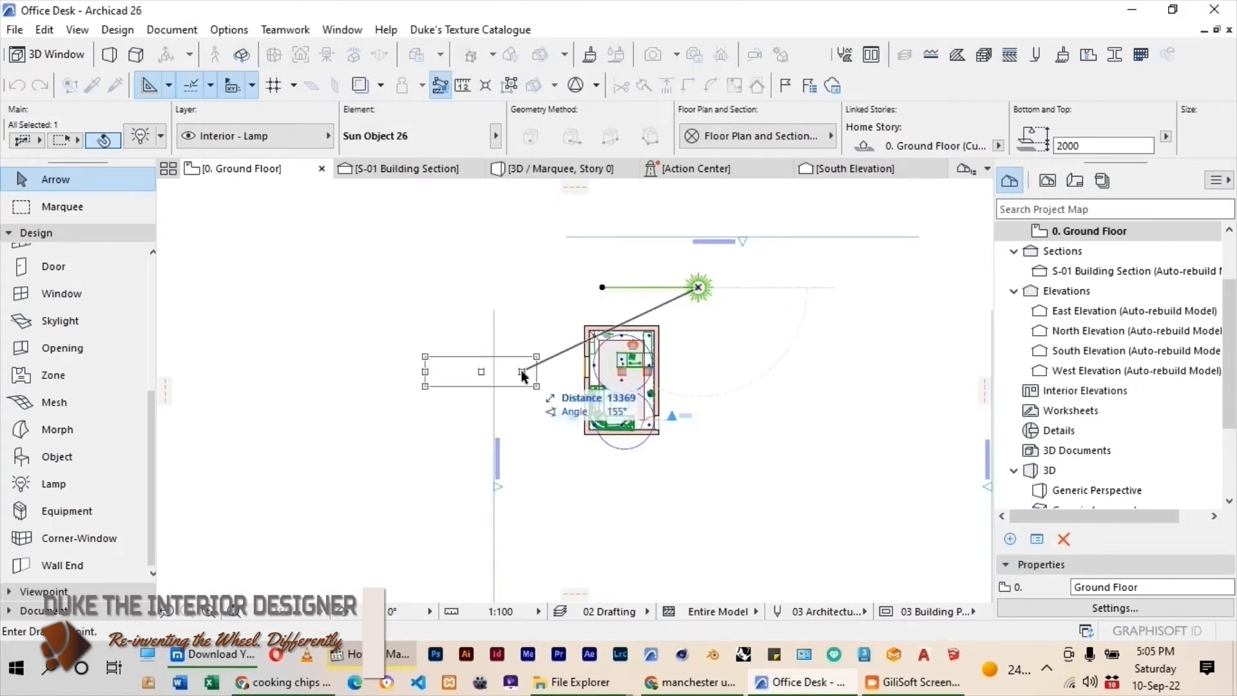
left_click(521, 371)
key("ctrl+m")
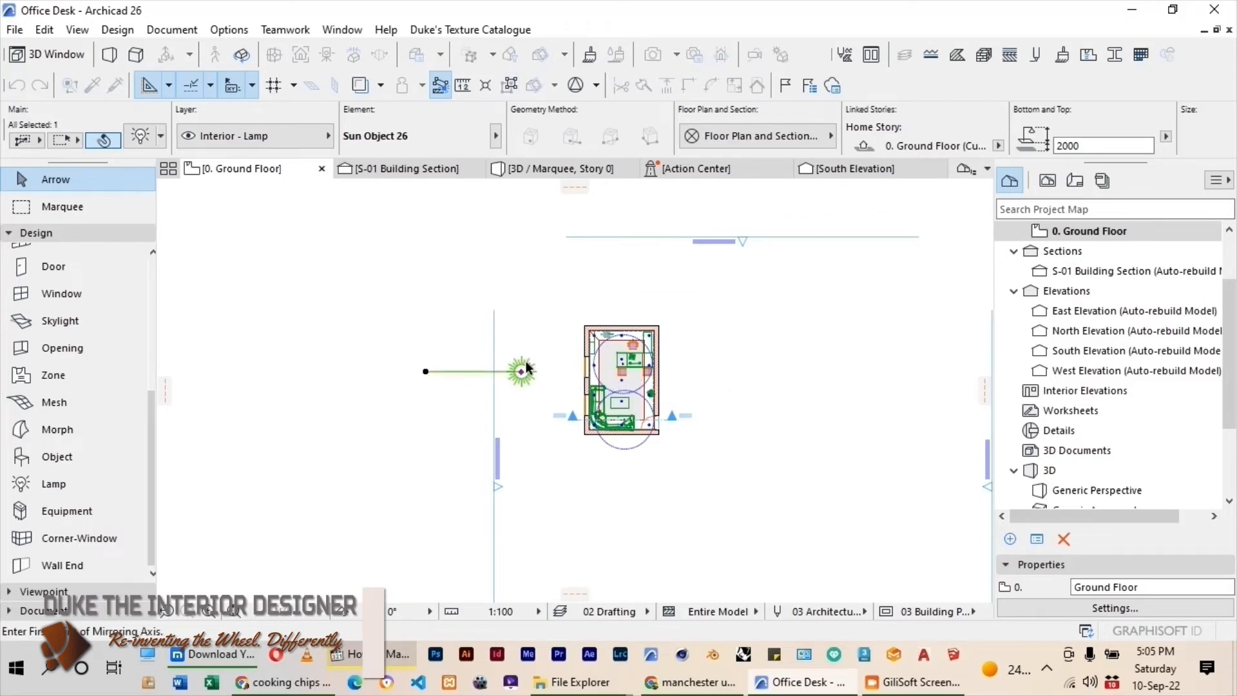
left_click(525, 365)
left_click(516, 423)
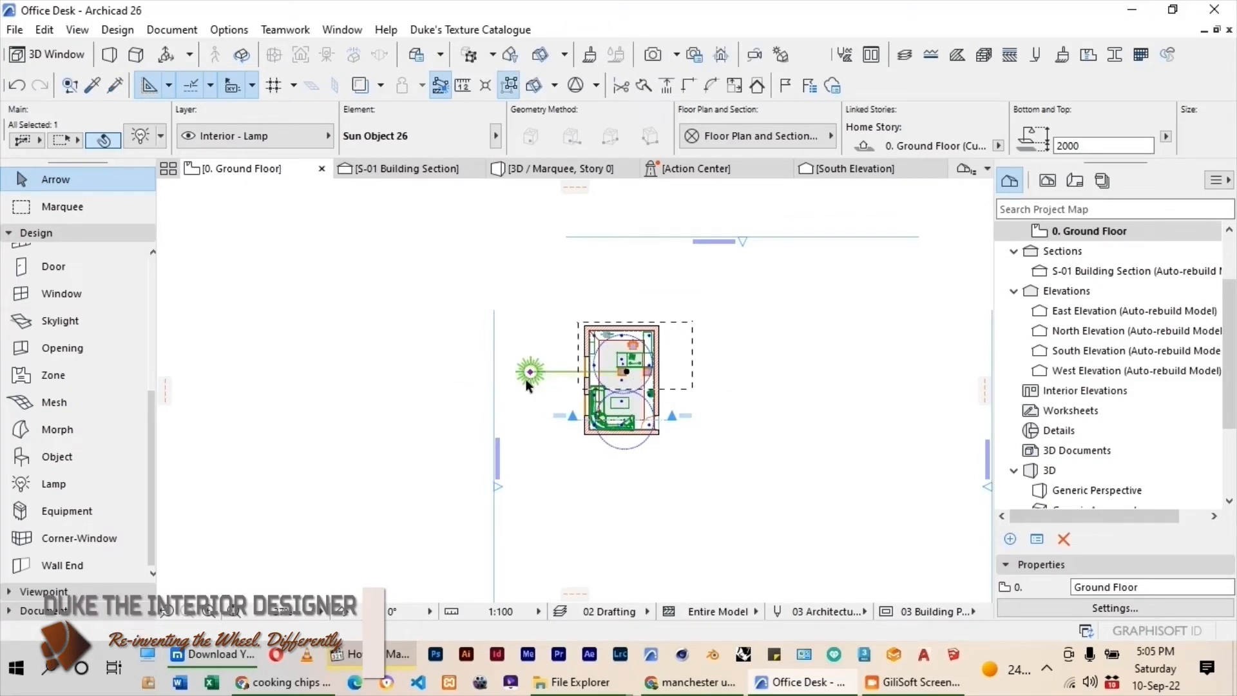
Move the sun object south so its ray passes through the window beside the sofa toward the coffee table.
scroll(530, 377, "up", 2)
key("ctrl+d")
left_click(585, 370)
left_click(589, 430)
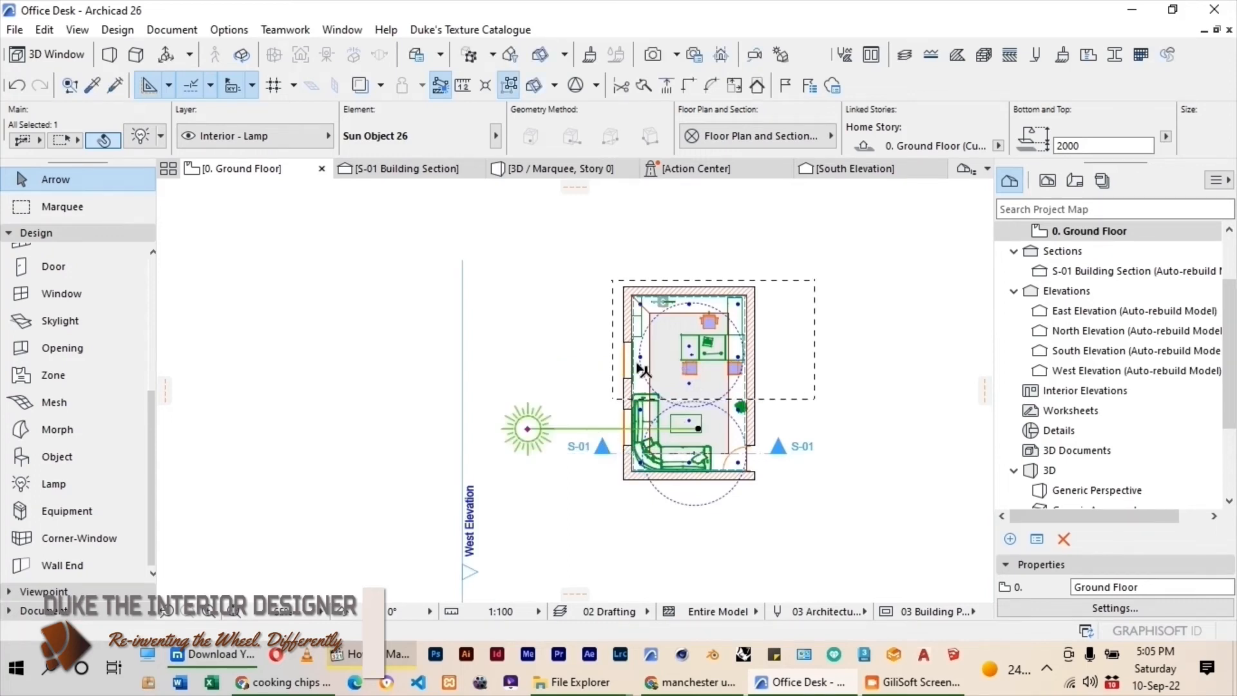
Open building section S-01 from its marker and move the sun object vertically down to an elevation of about -235 mm.
scroll(643, 370, "up", 1)
left_click(562, 346)
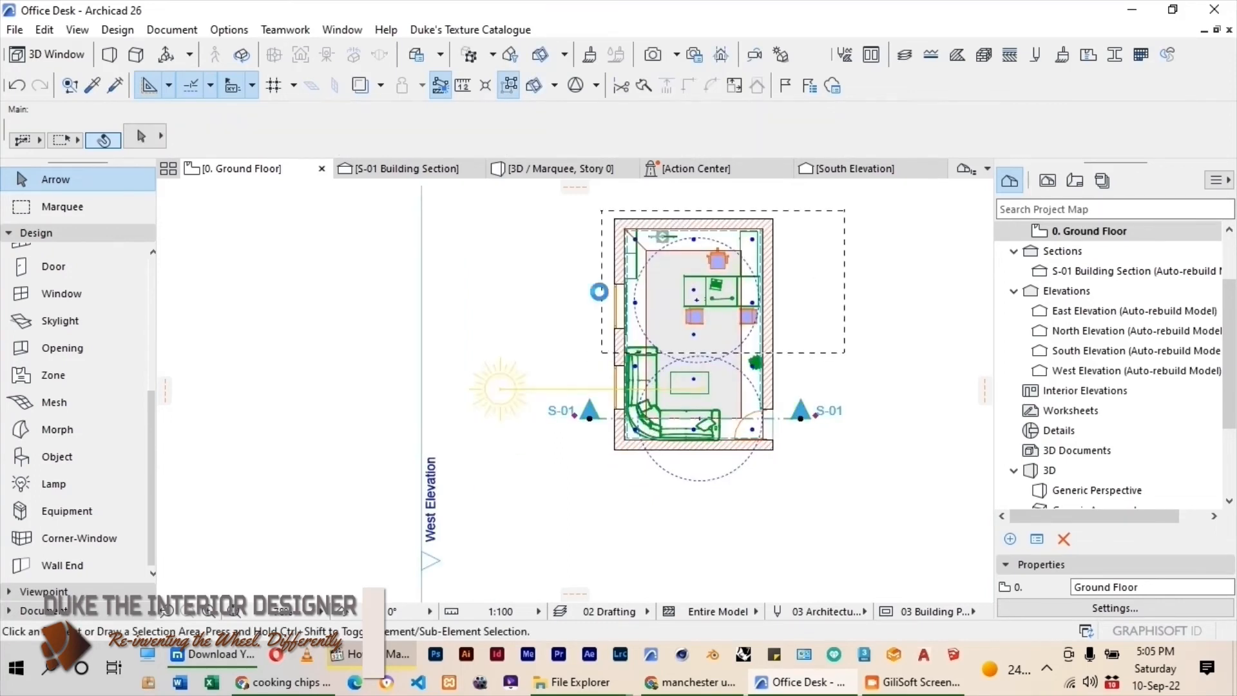
right_click(552, 413)
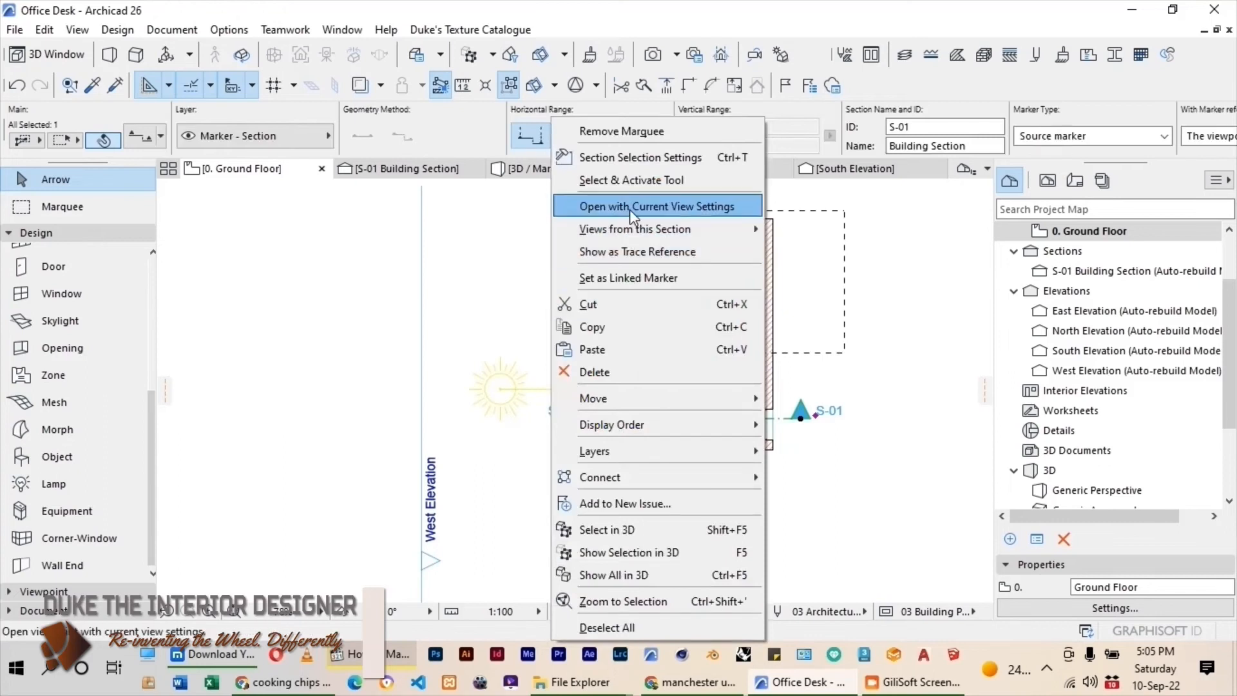
left_click(629, 210)
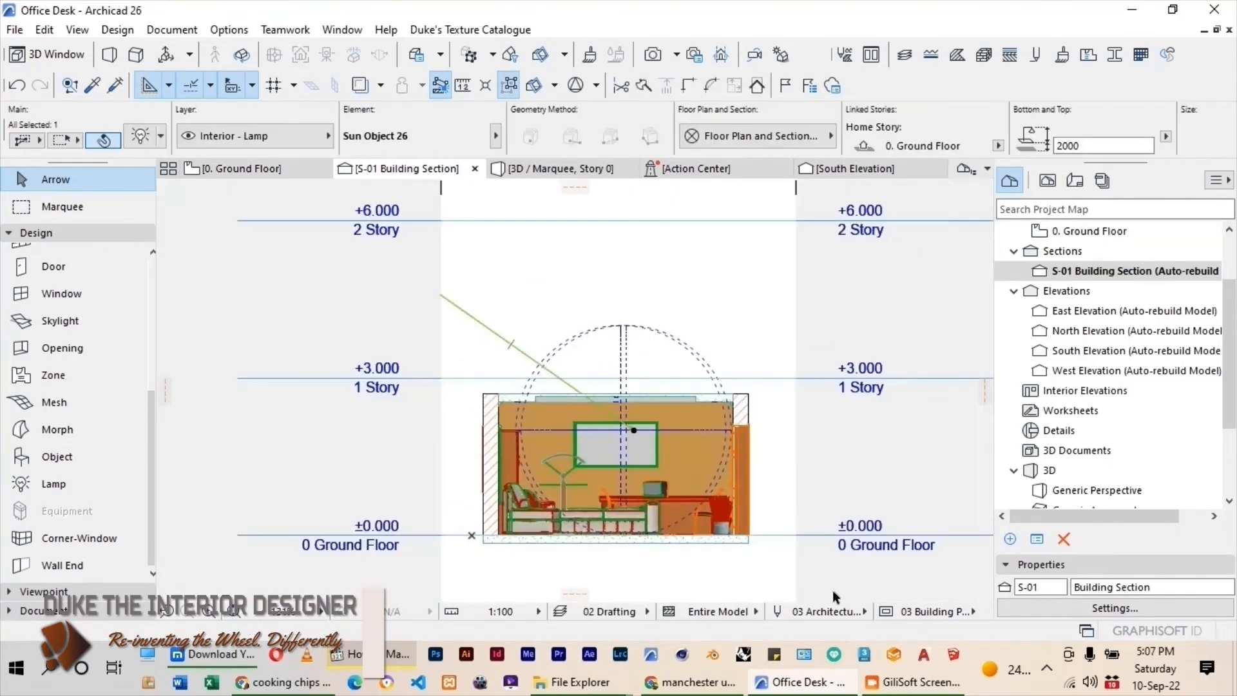
mouse_move(894, 680)
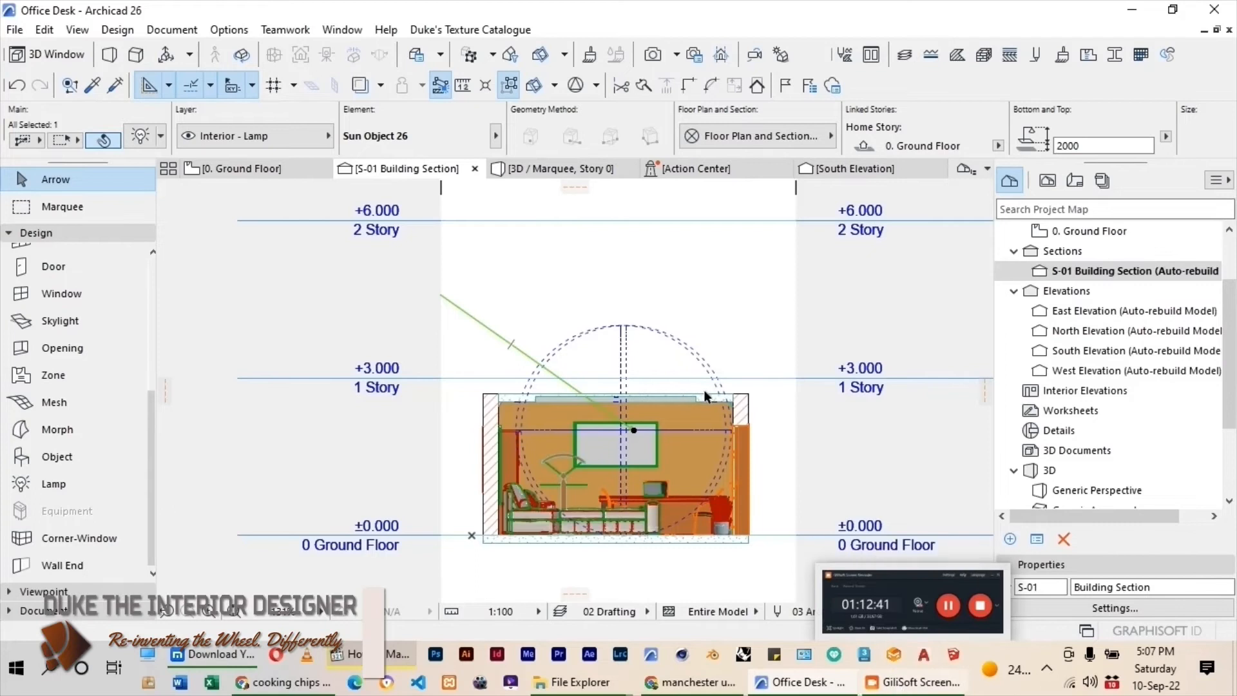
key("ctrl+d")
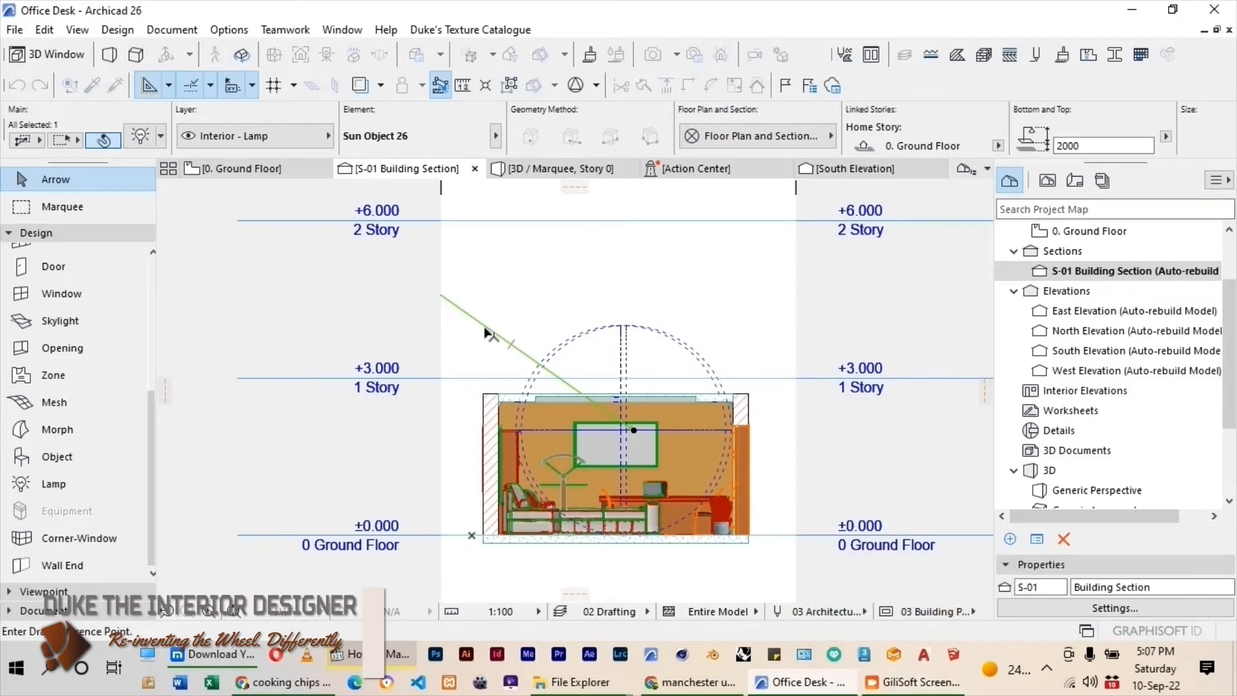
left_click(485, 328)
left_click(484, 444)
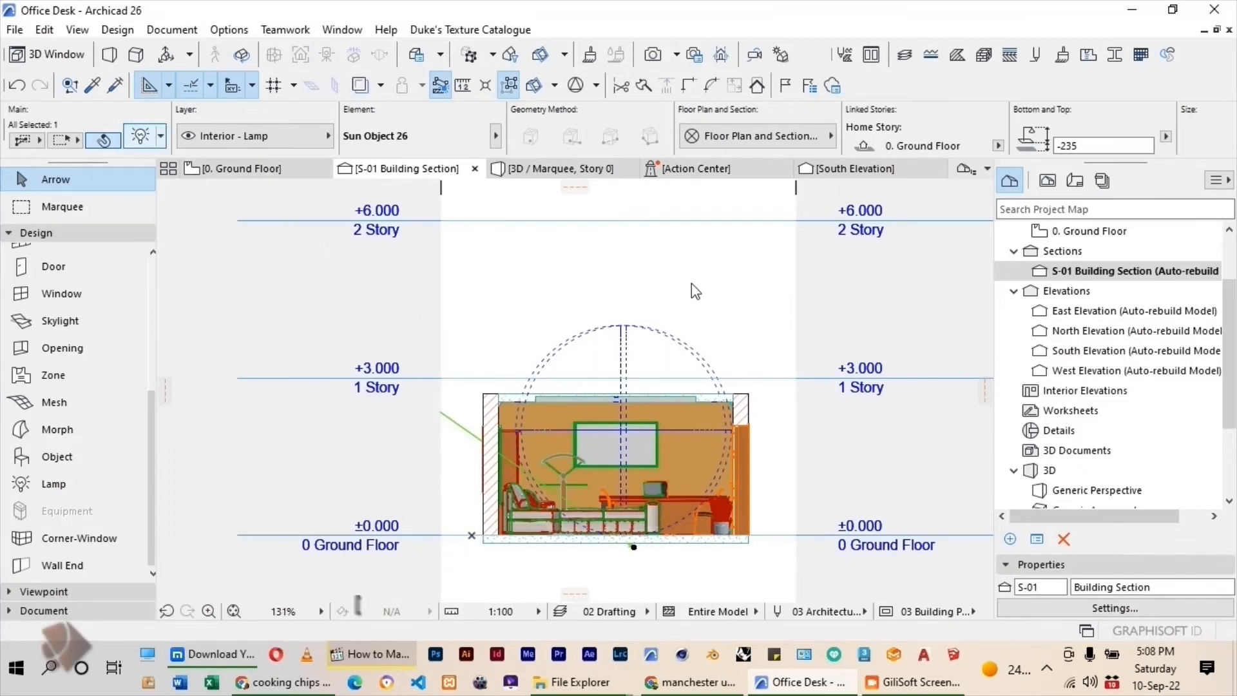
key("Return")
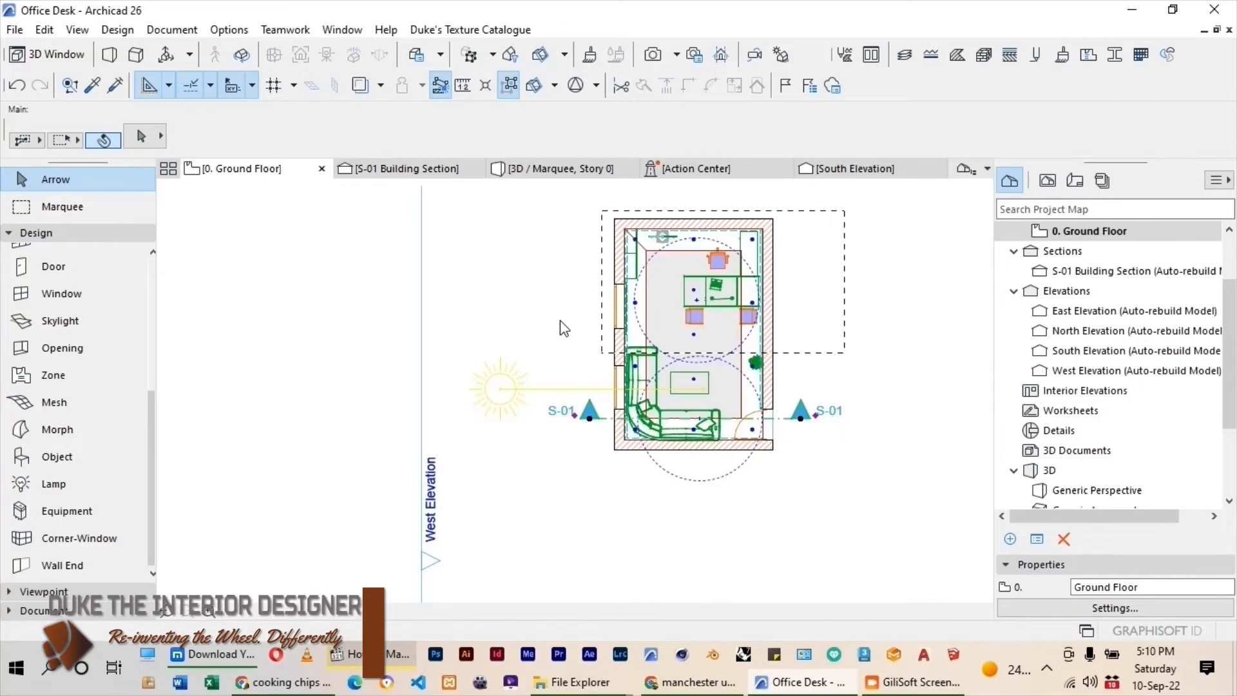
Set the default lamp to IES Light 26 and assign it the photometric file defined-diffuse.ies.
middle_click_drag(717, 259, 685, 302)
scroll(685, 301, "up", 5)
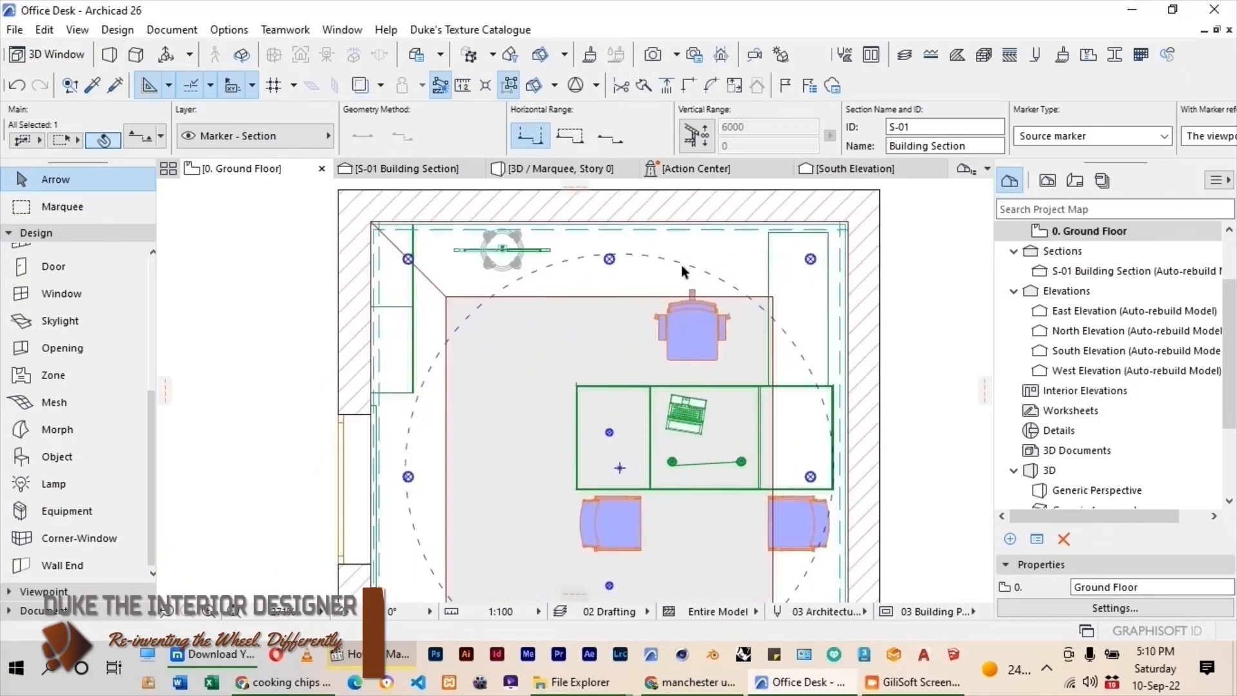
scroll(682, 268, "down", 3)
scroll(665, 304, "up", 2)
scroll(663, 297, "down", 2)
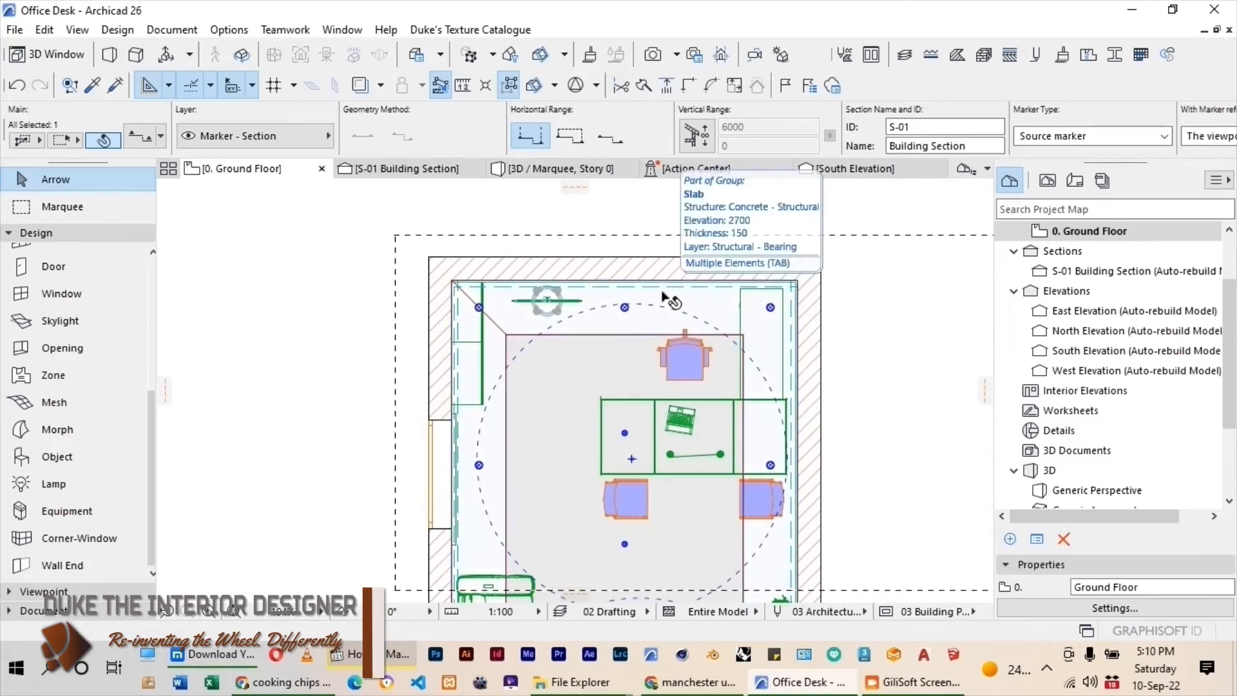
scroll(664, 298, "down", 2)
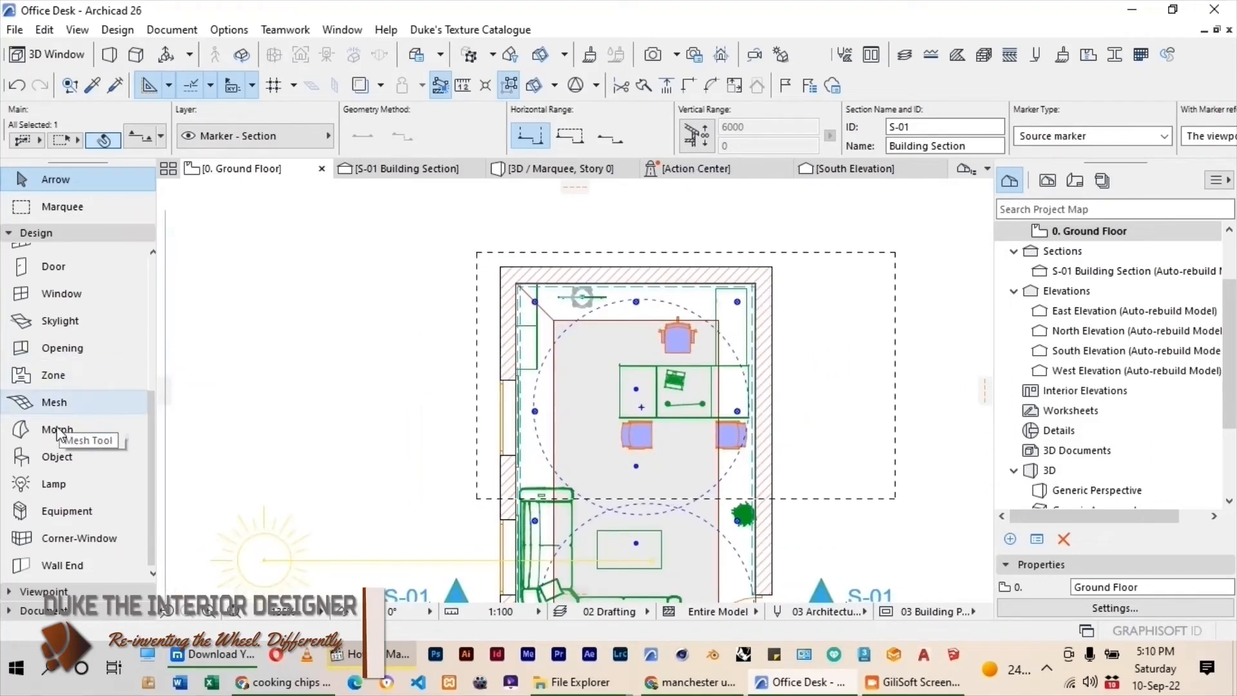
left_click(44, 486)
key("ctrl+t")
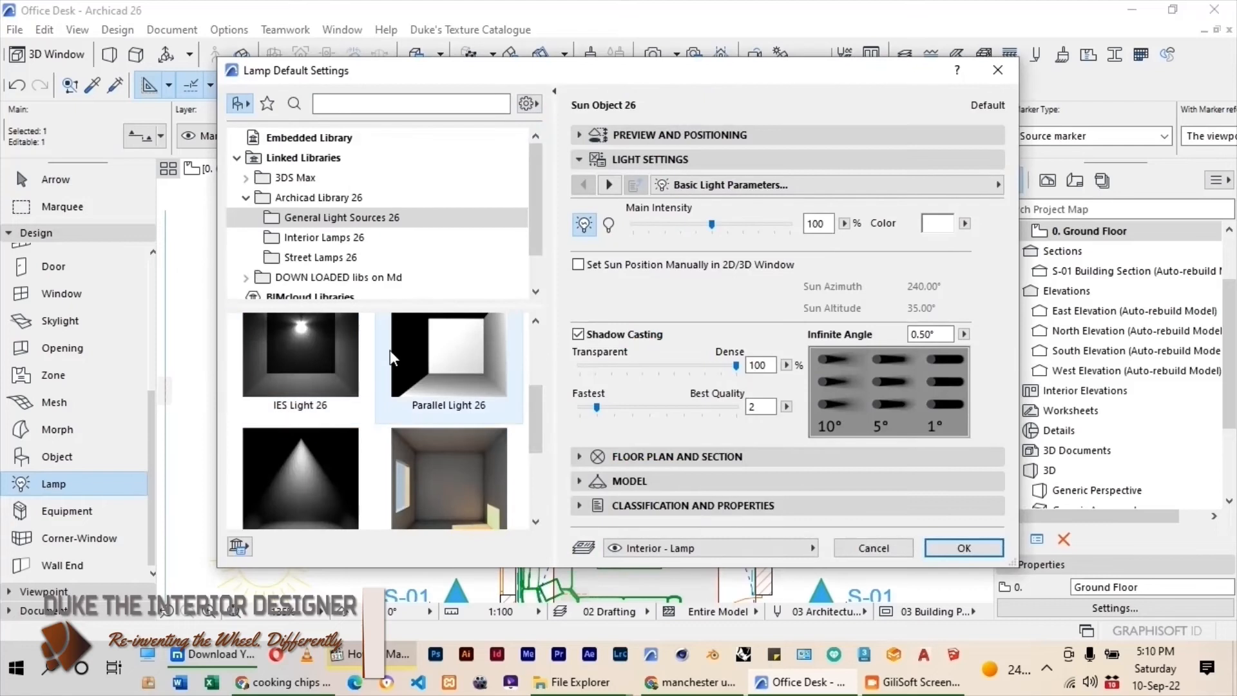
left_click(303, 364)
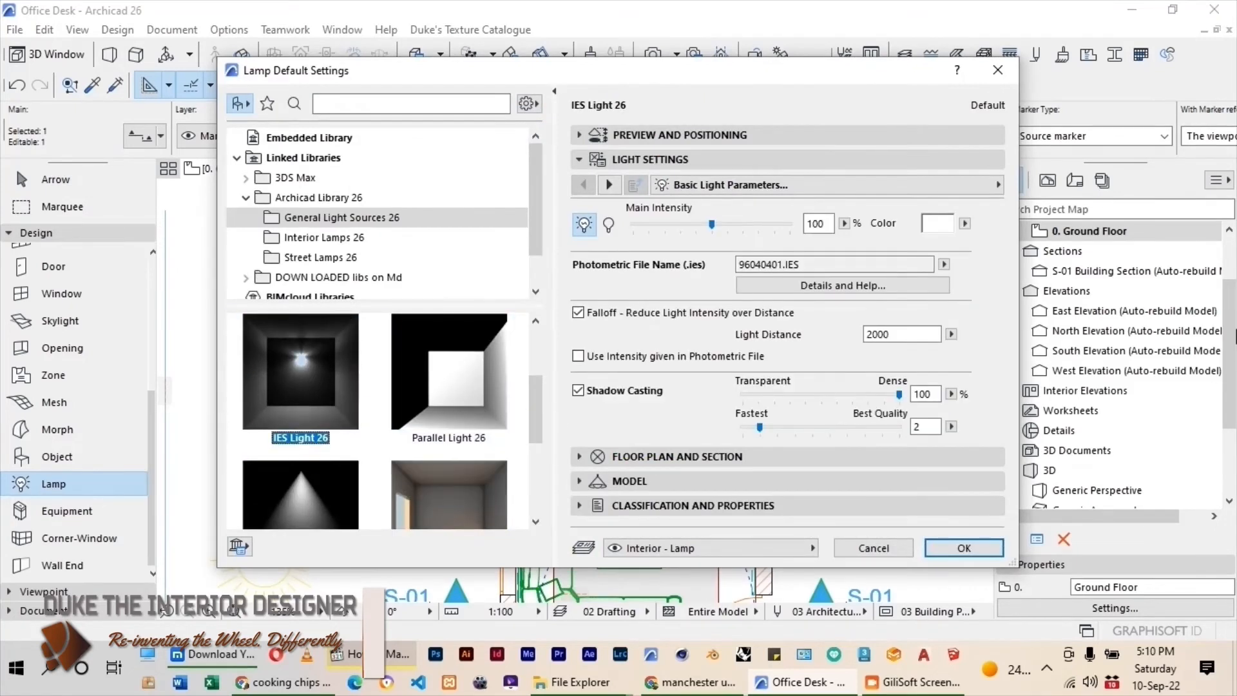
left_click(944, 266)
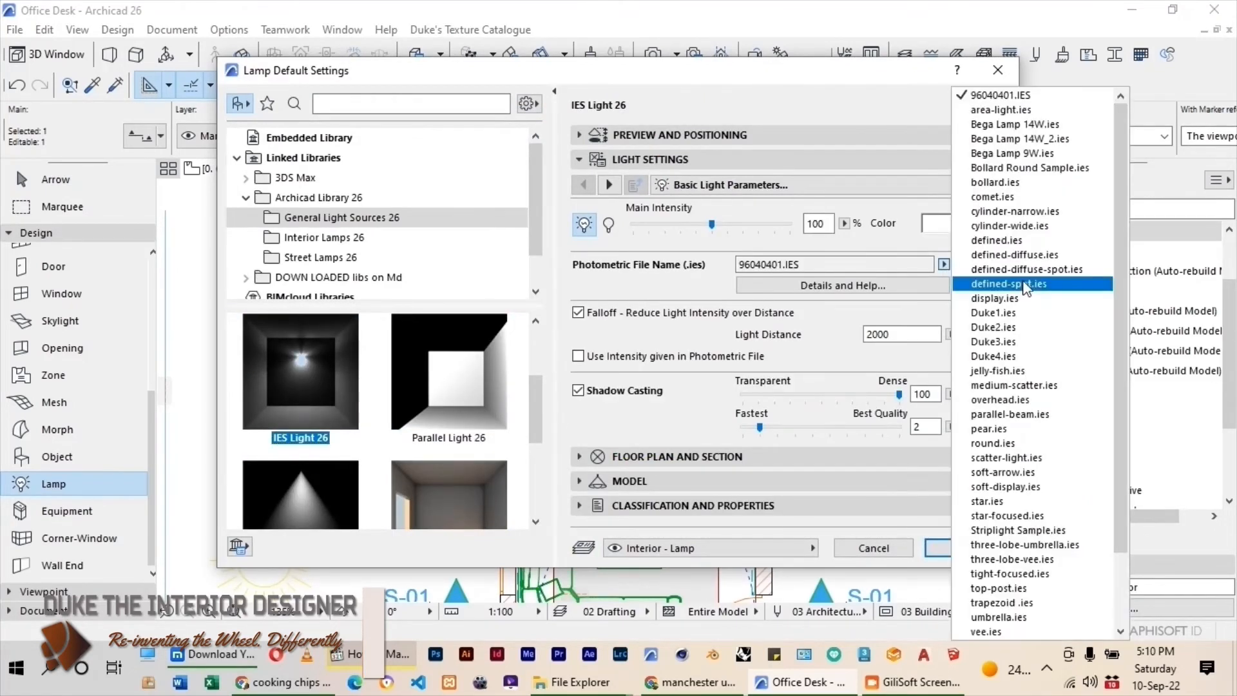
left_click(1015, 255)
Set the IES light's elevation to 1800 mm and its main intensity to 40%, and apply the defaults.
left_click(629, 137)
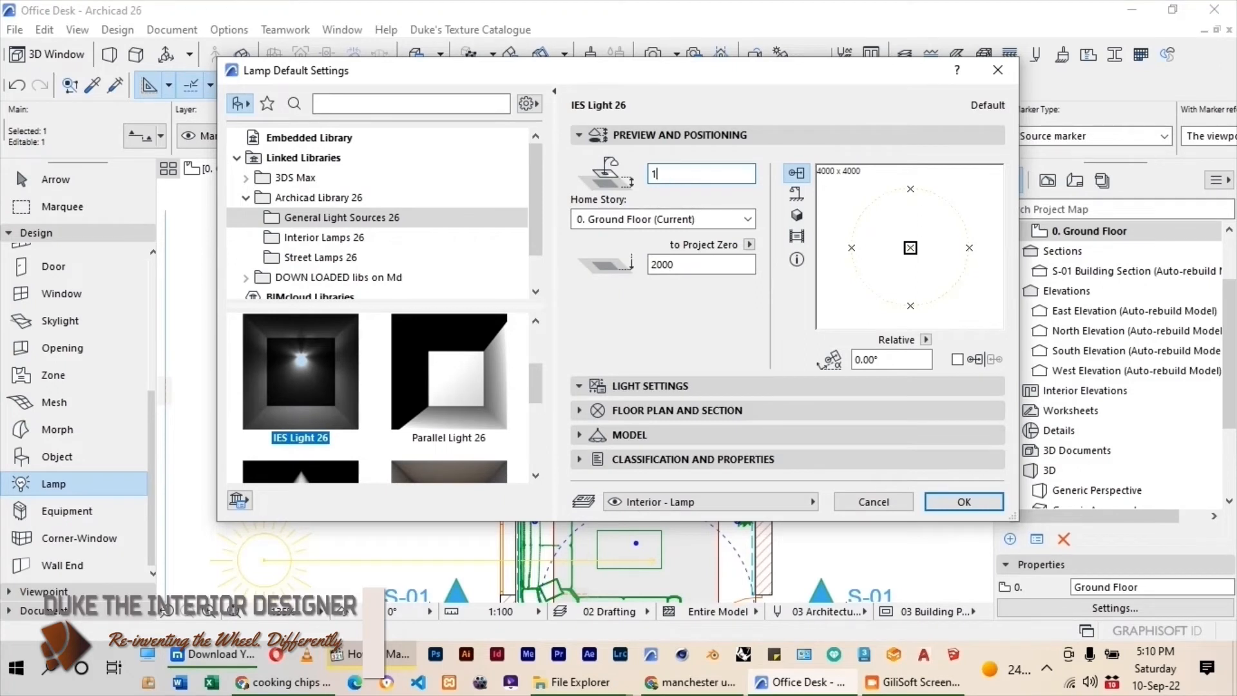
left_click(683, 385)
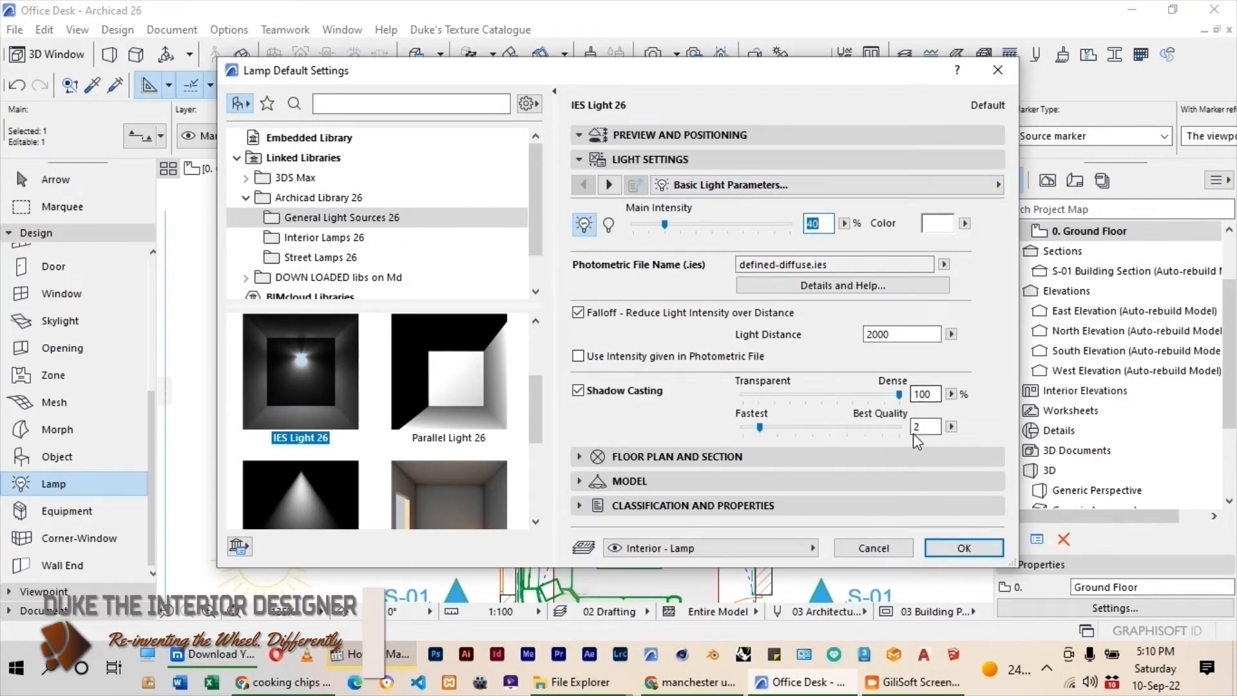
left_click(964, 547)
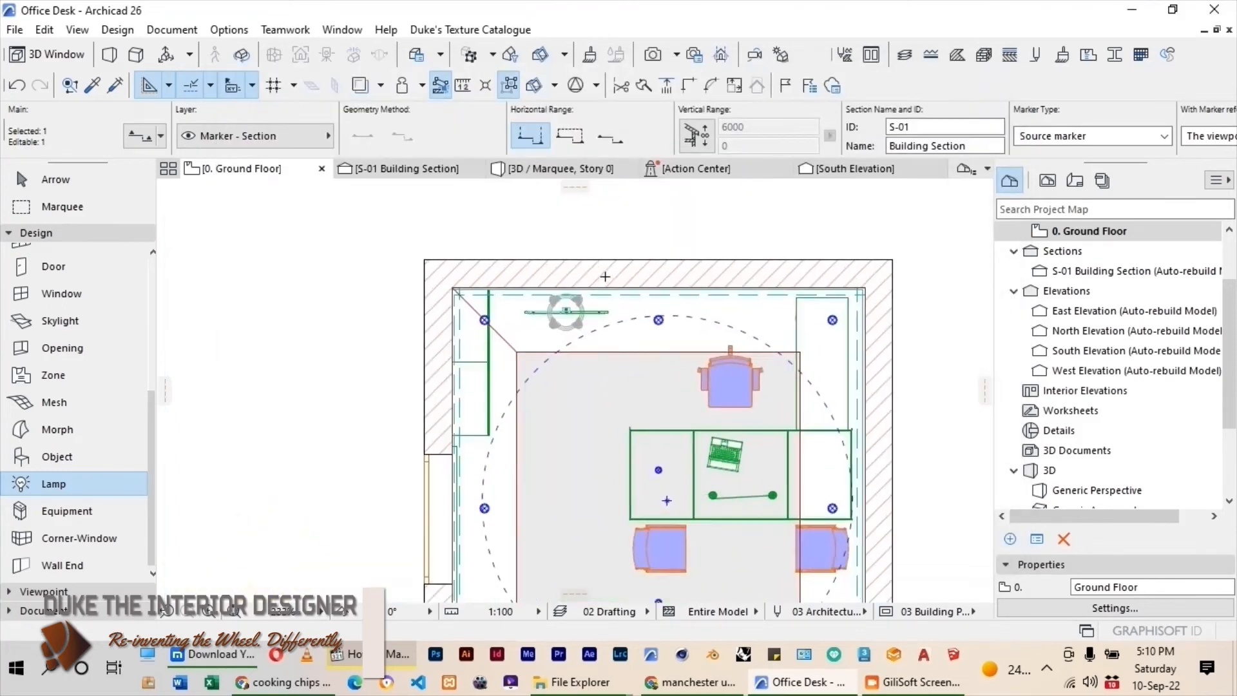
Place an IES light at the north wall and move it east along the wall to behind the desk chair.
scroll(605, 276, "up", 3)
left_click(56, 181)
scroll(567, 337, "down", 5)
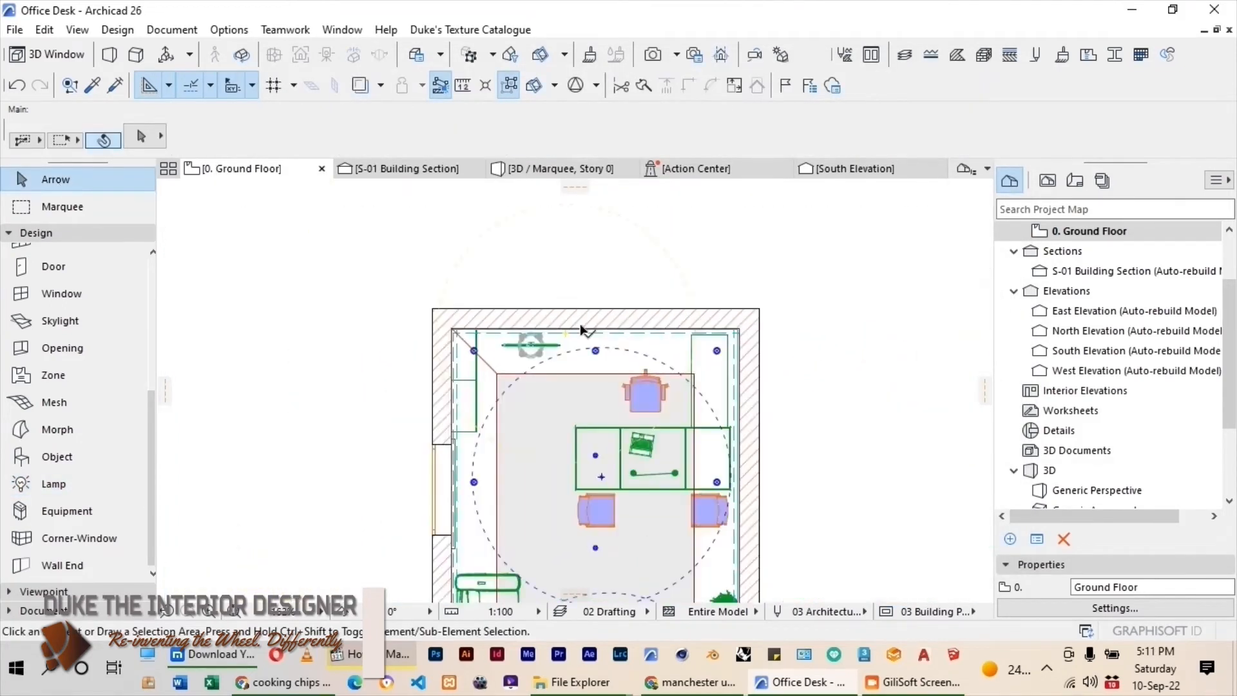
scroll(582, 330, "up", 8)
left_click(581, 328)
left_click_drag(581, 330, 551, 315)
scroll(551, 316, "down", 4)
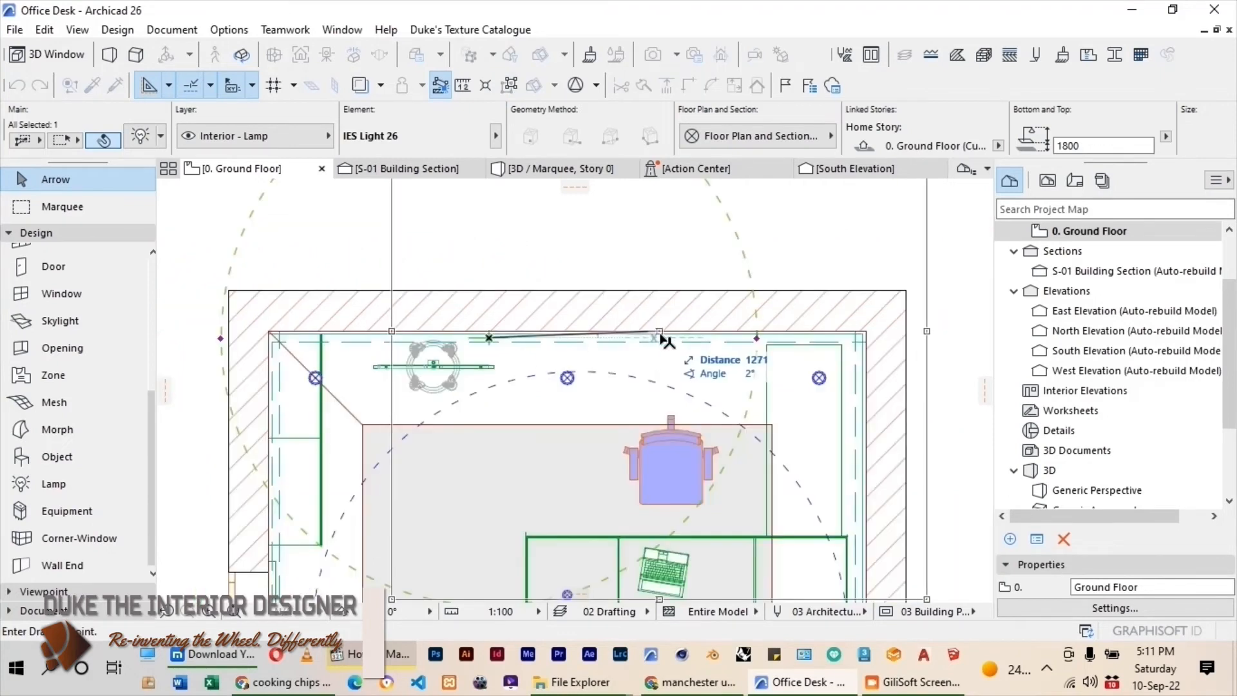
left_click(674, 335)
scroll(625, 243, "down", 4)
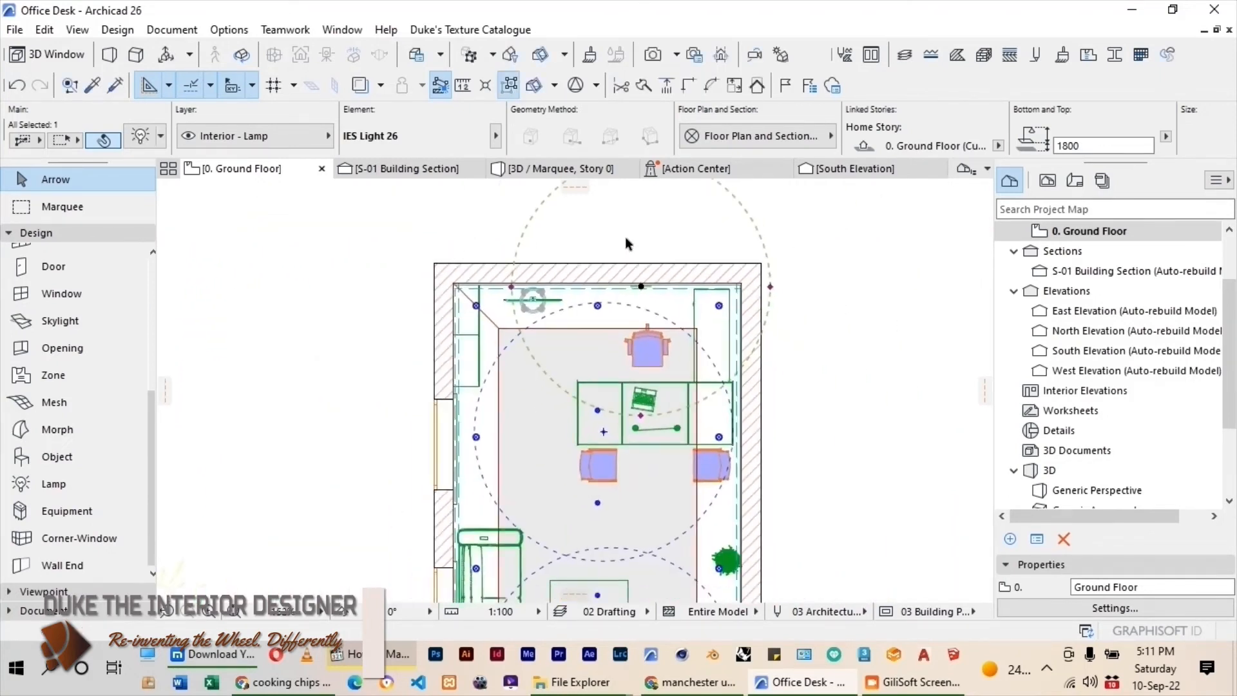
left_click(292, 278)
Enable the USE AC MLEAF 1 override on the potted plant by the east wall and set mleaf 1 to Paint - Alizarin Carmine.
scroll(637, 446, "up", 2)
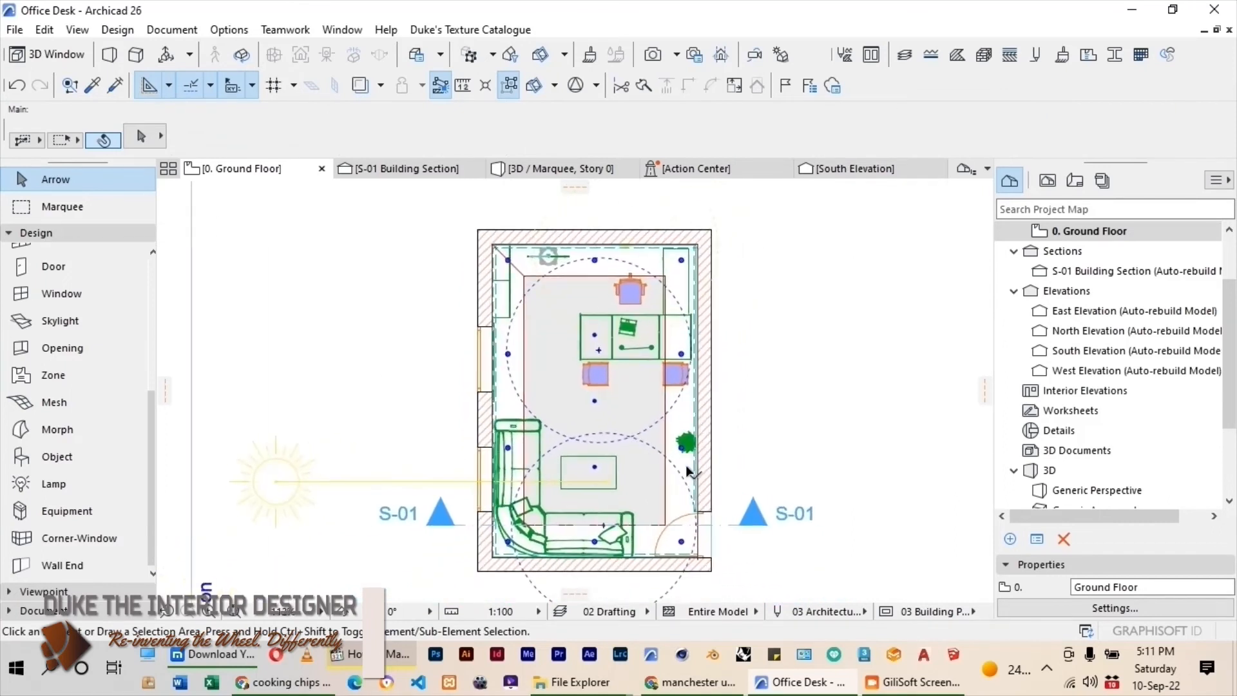
left_click(686, 456)
scroll(612, 429, "up", 2)
middle_click_drag(612, 430, 601, 368)
key("ctrl+t")
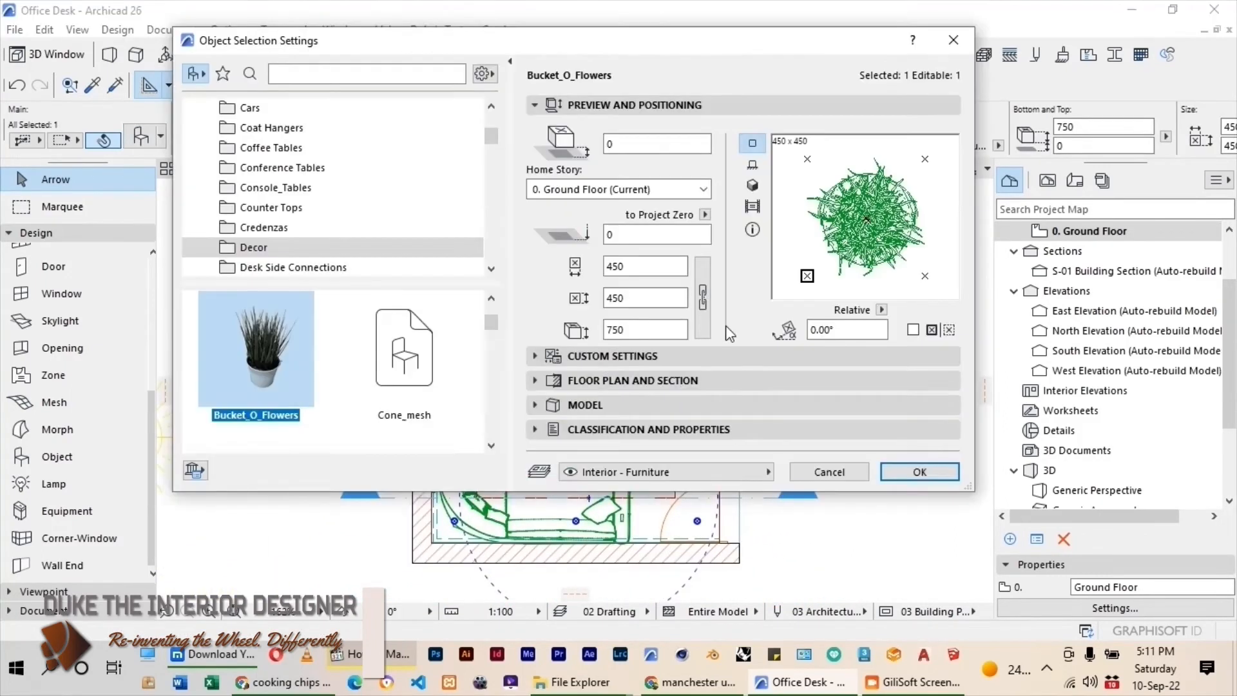
left_click(645, 358)
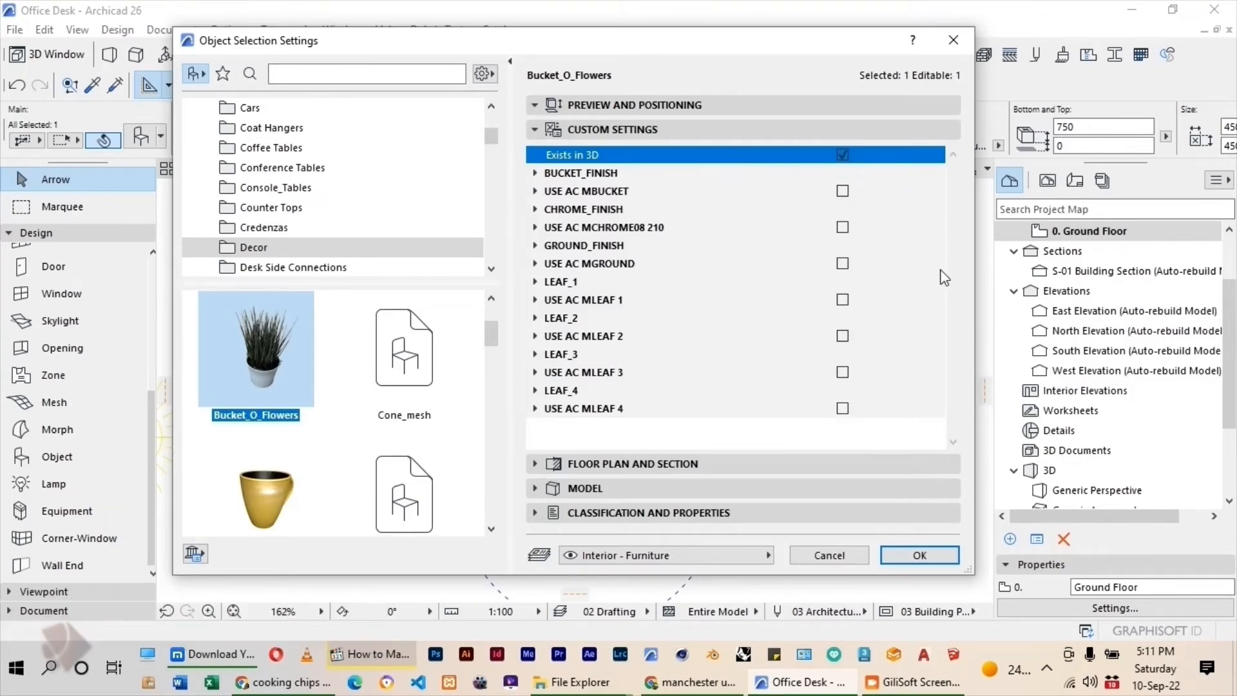
left_click(843, 300)
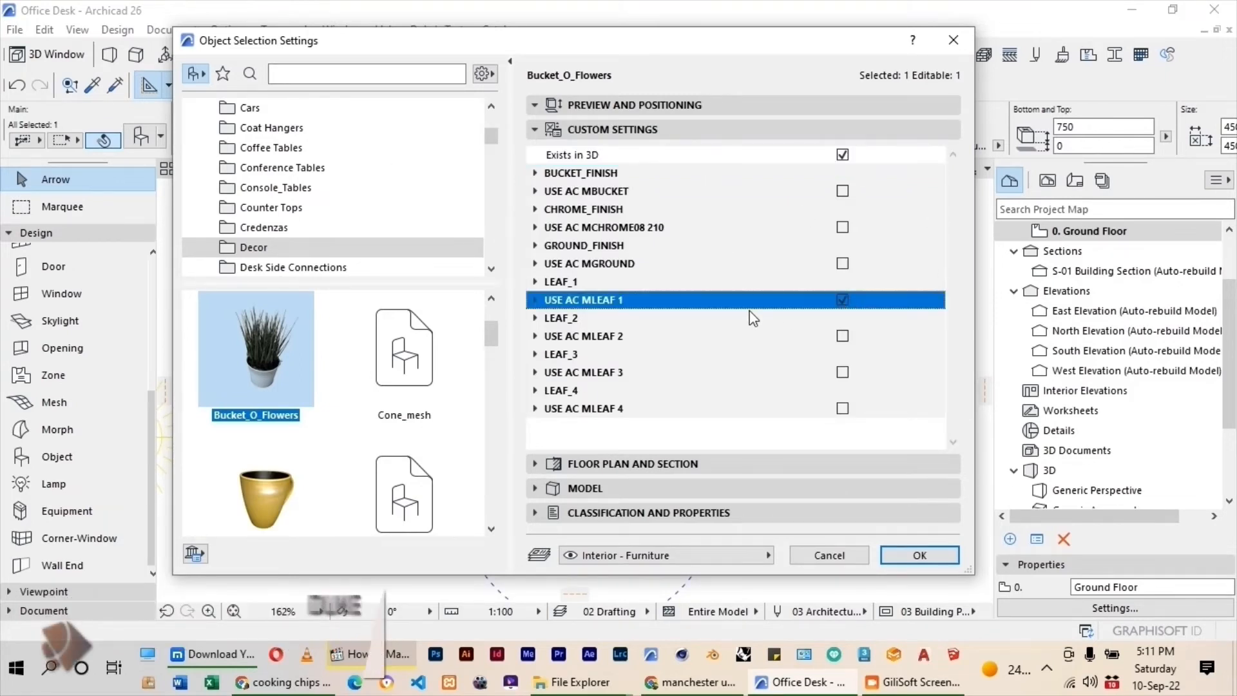
left_click(535, 300)
left_click(815, 319)
left_click(936, 318)
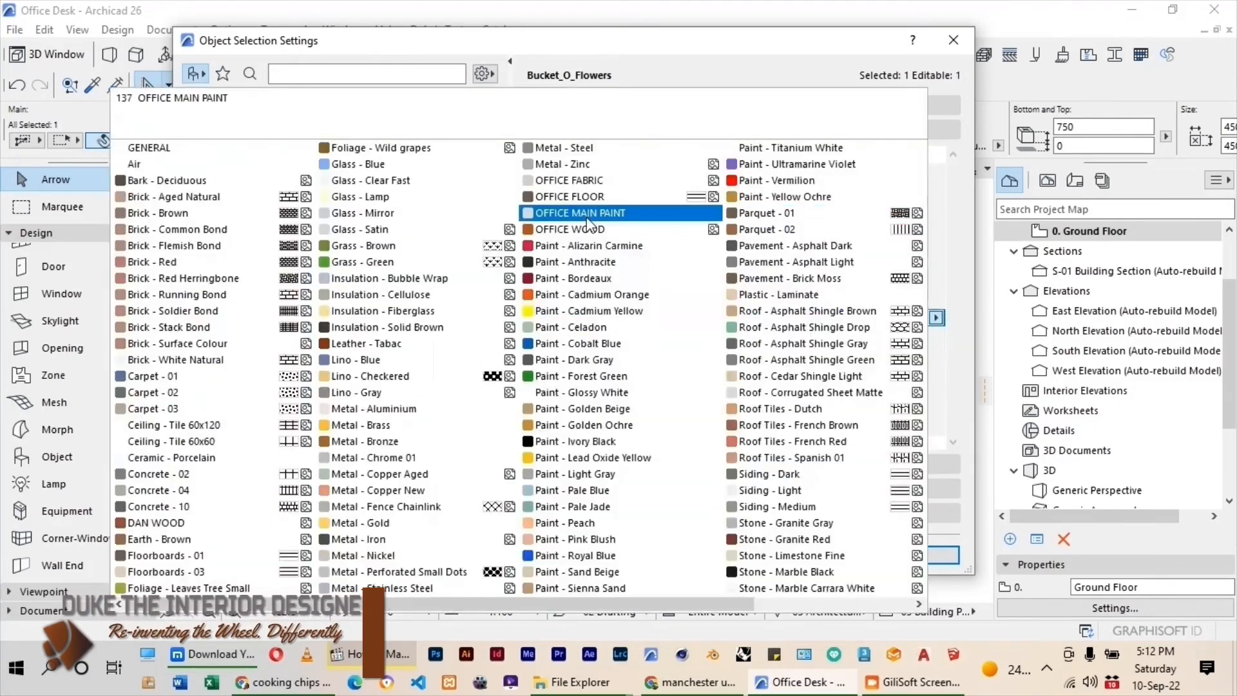
left_click(825, 320)
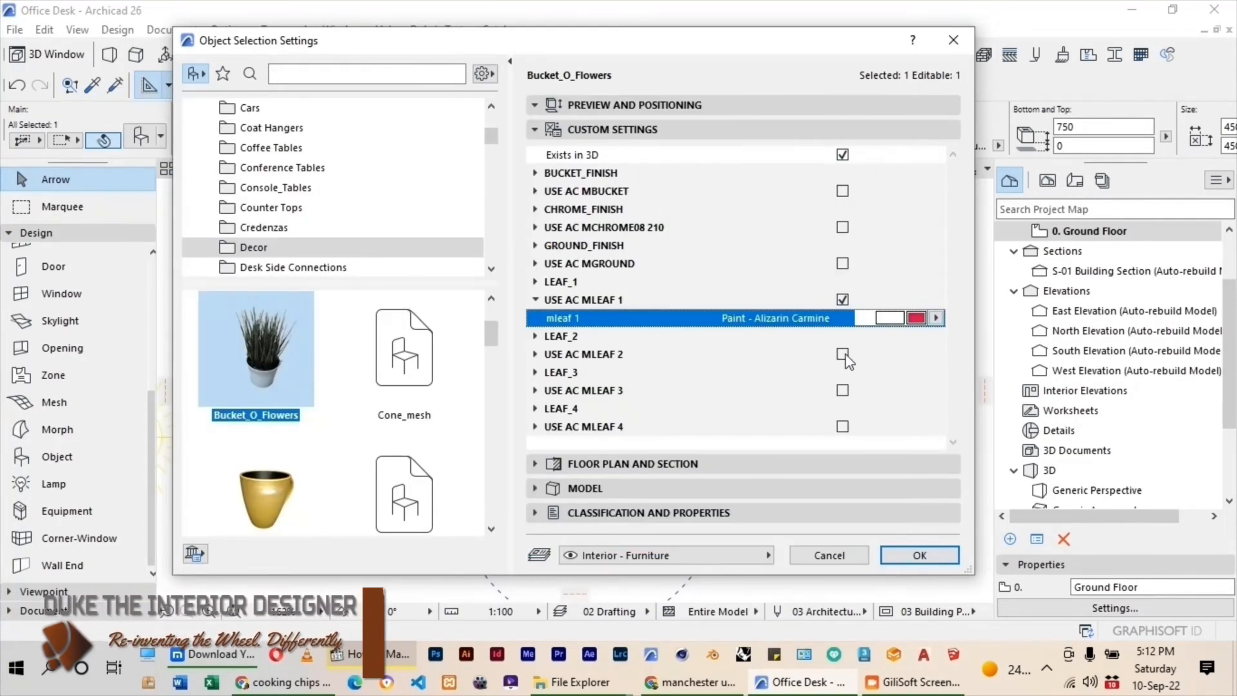
Enable the plant's USE AC MLEAF 2 override and set mleaf 2 to Paint - Cadmium Yellow.
left_click(844, 355)
left_click(759, 374)
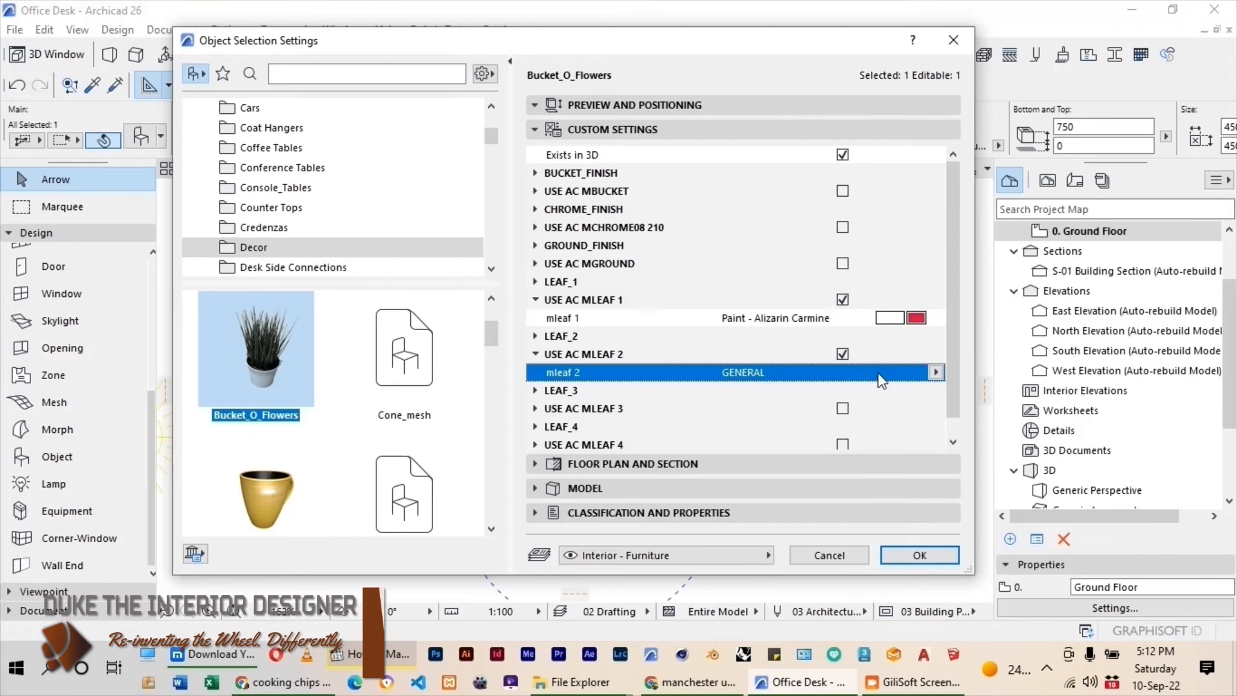
left_click(937, 374)
left_click(593, 316)
Enable the plant's USE AC MLEAF 3 override and set mleaf 3 to Metal - Brass.
left_click(585, 407)
left_click(845, 409)
scroll(601, 389, "down", 1)
left_click(600, 390)
left_click(937, 390)
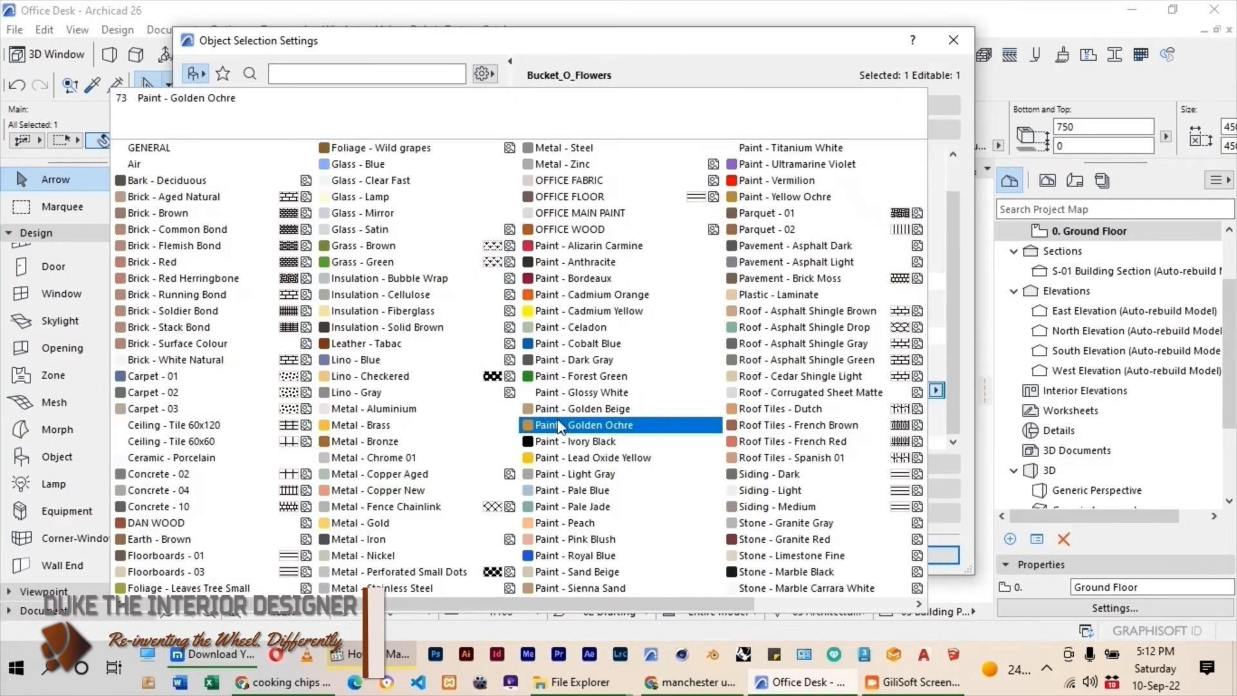
left_click(361, 425)
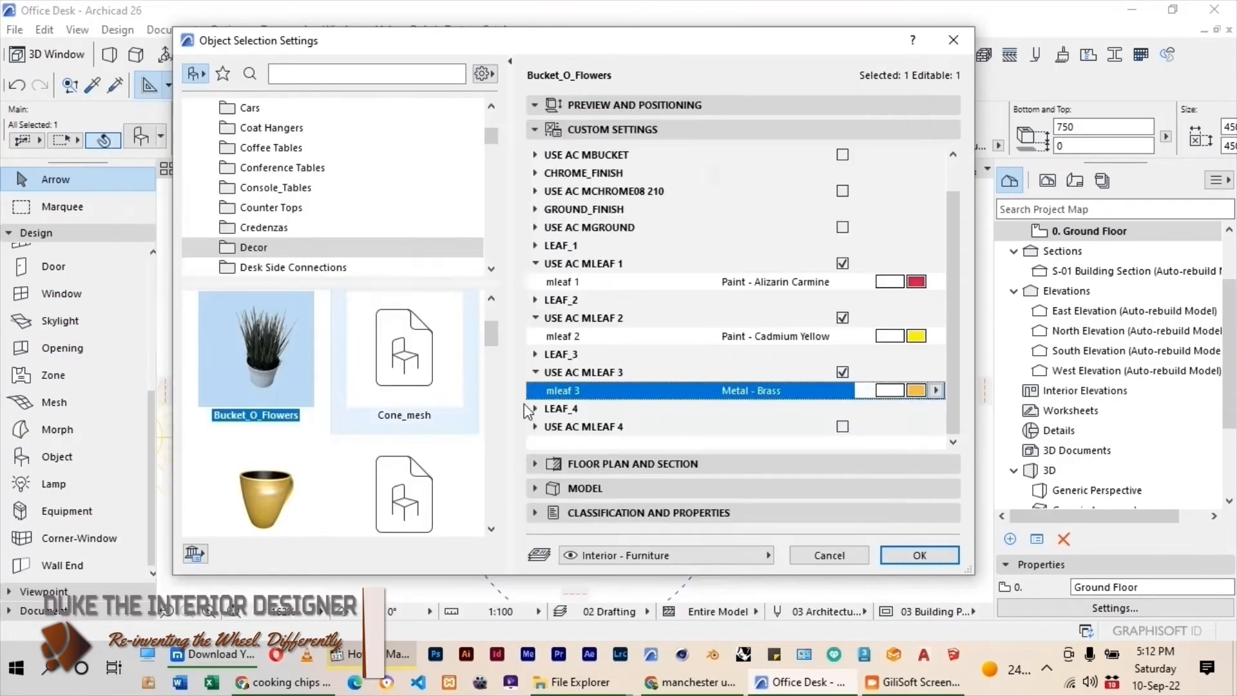
Enable the plant's USE AC MLEAF 4 override, set mleaf 4 to Paint - Ultramarine Violet, and apply the plant settings.
left_click(843, 427)
scroll(741, 445, "down", 1)
left_click(742, 427)
left_click(937, 426)
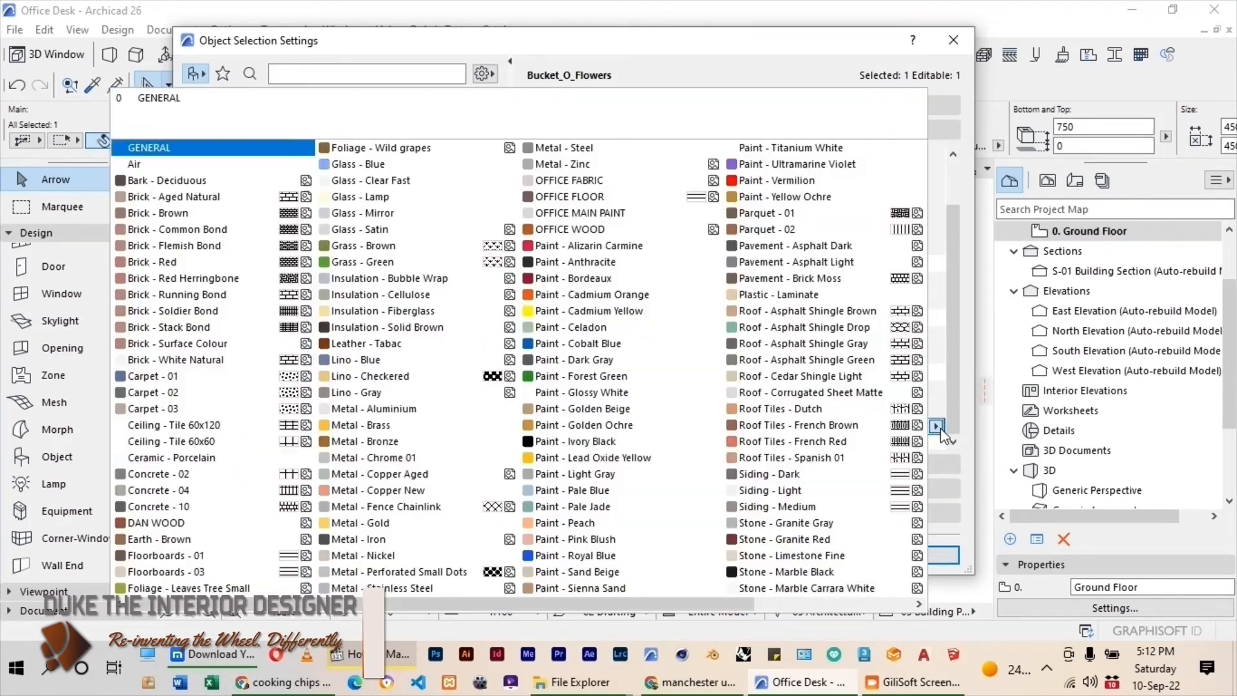
left_click(752, 165)
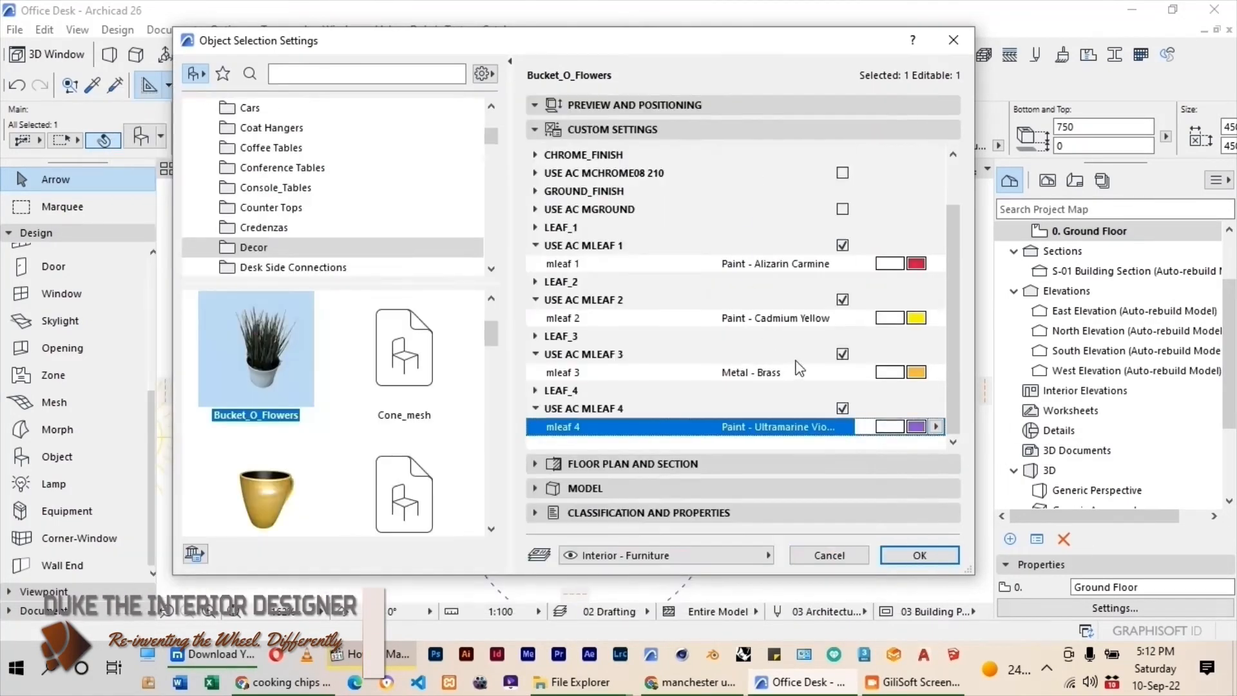
left_click(919, 556)
Choose Magazine_Rack_6 from the Magazine Racks library folder and place it outside the office's west wall.
double_click(56, 457)
scroll(319, 186, "up", 8)
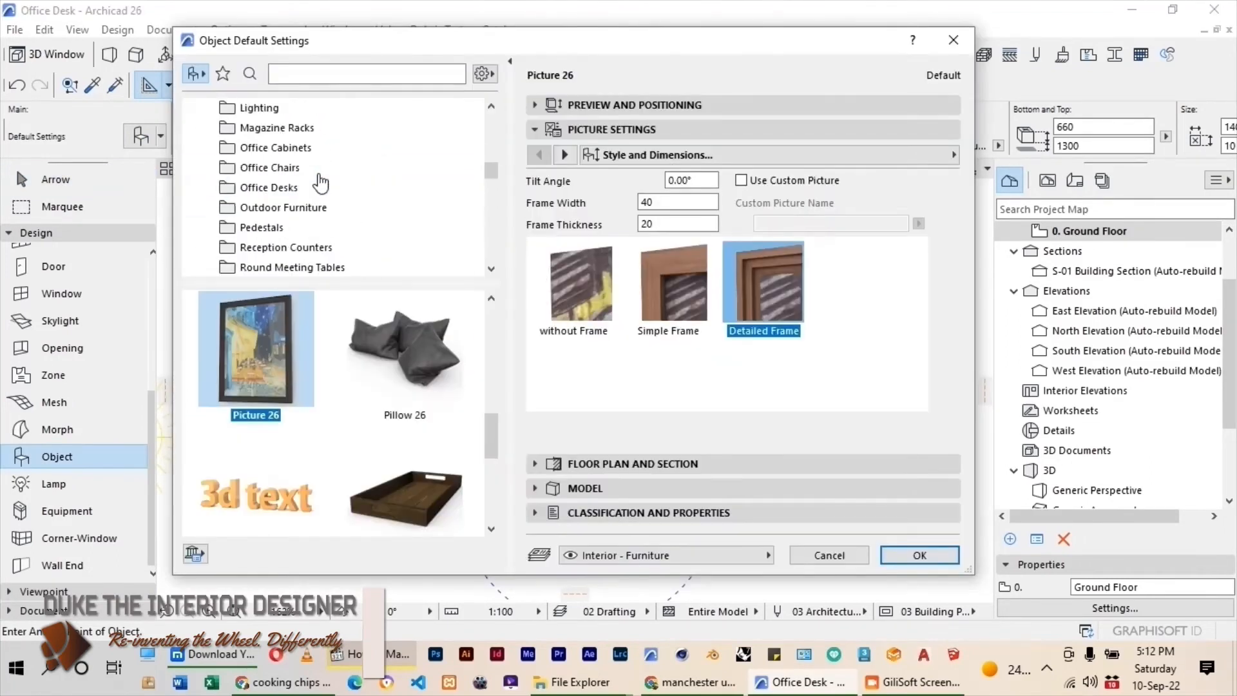
left_click(277, 127)
double_click(303, 403)
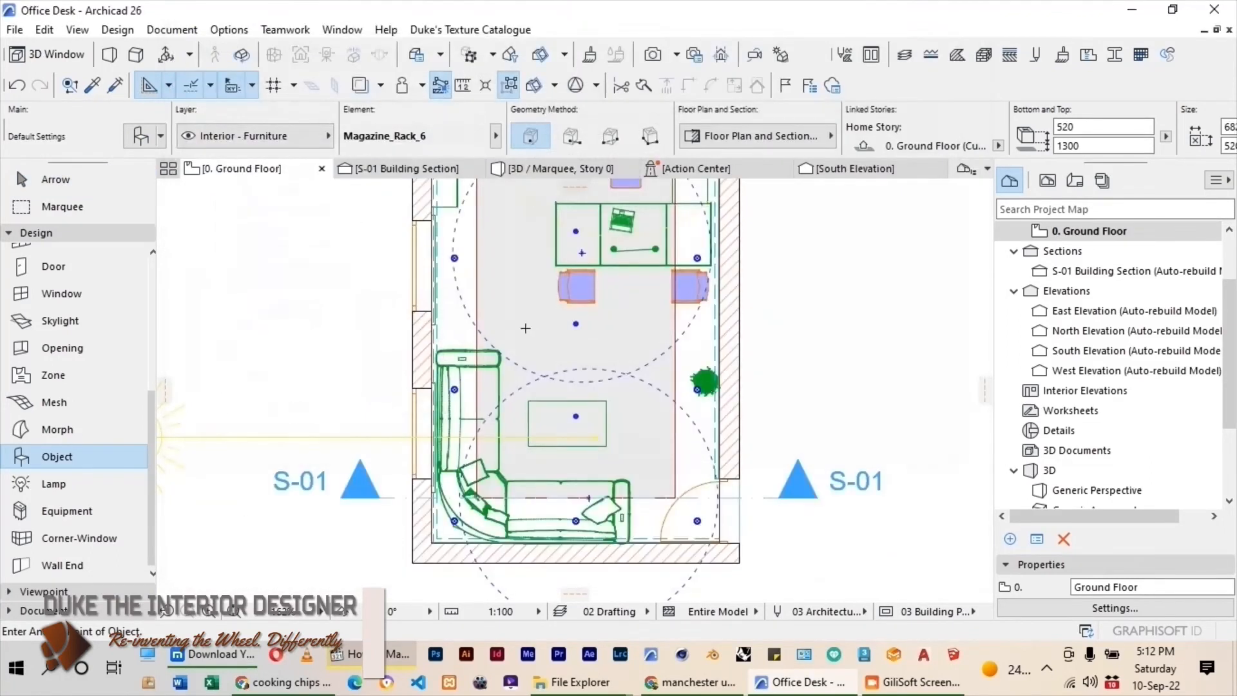
scroll(347, 326, "up", 3)
left_click(347, 326)
left_click(38, 186)
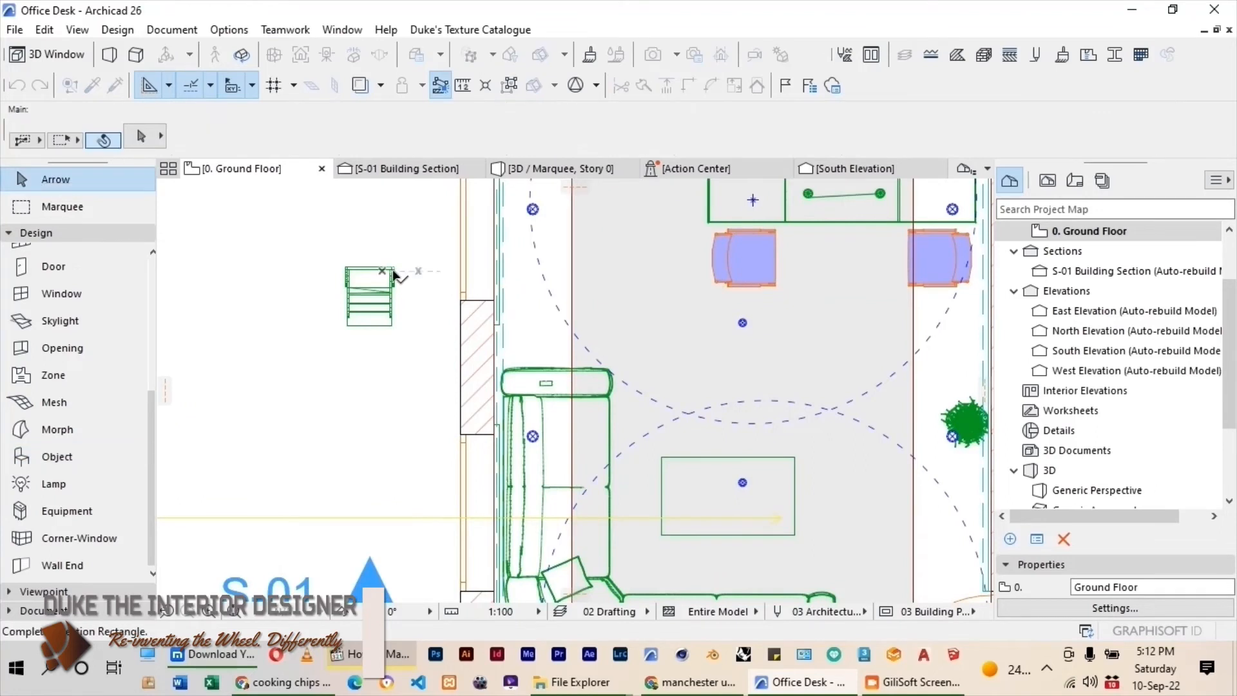
Rotate the magazine rack to 90° and move it inside against the west wall, just north of the corner sofa.
left_click(394, 276)
key("ctrl+e")
double_click(400, 281)
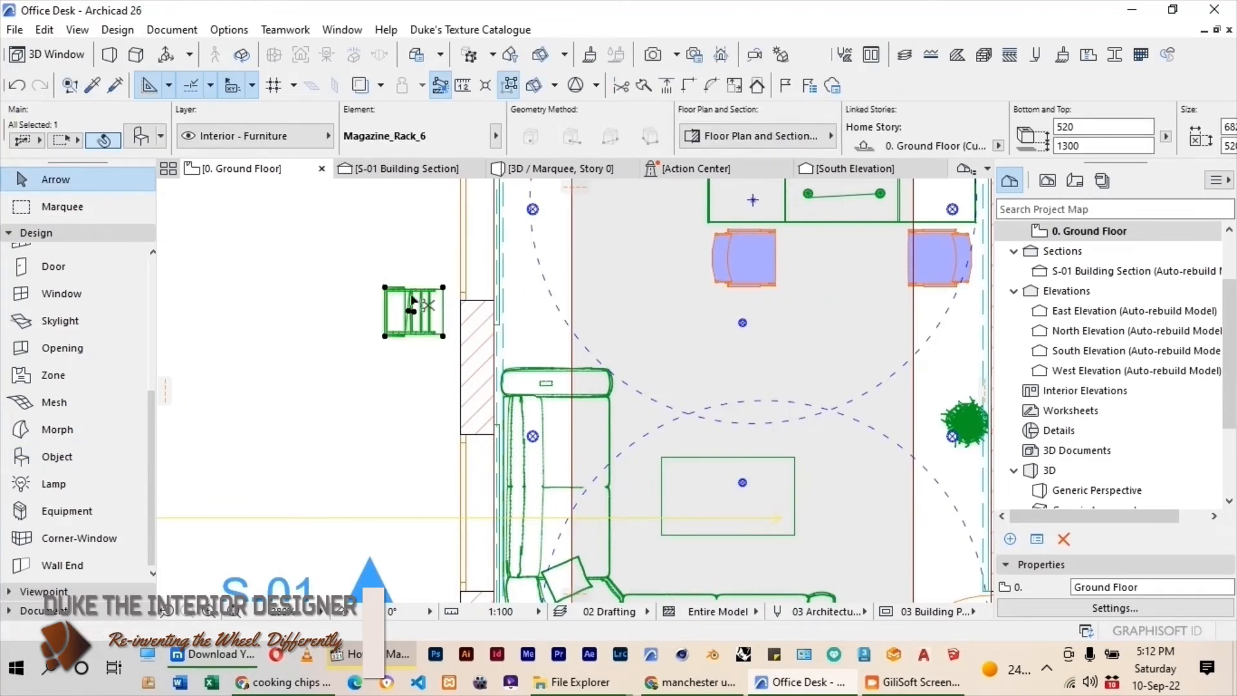
left_click_drag(414, 301, 535, 329)
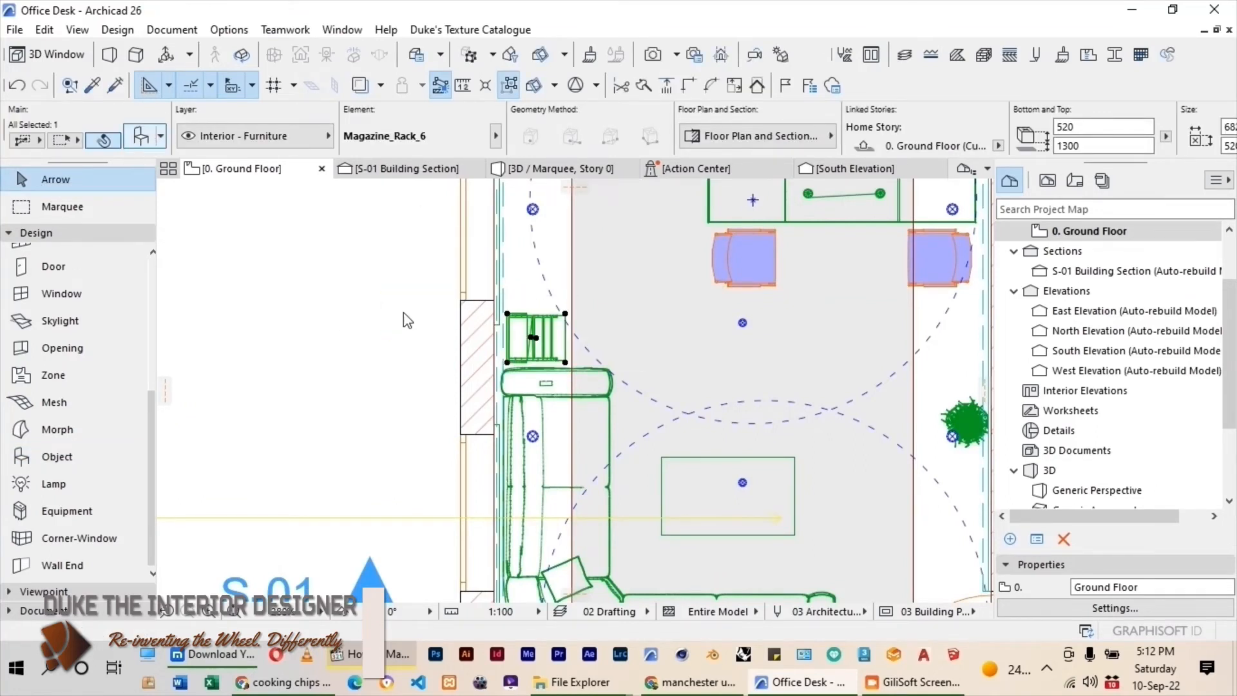
Set the magazine rack's elevation to 0 and override its mWood surface with OFFICE WOOD.
key("ctrl+t")
left_click(604, 104)
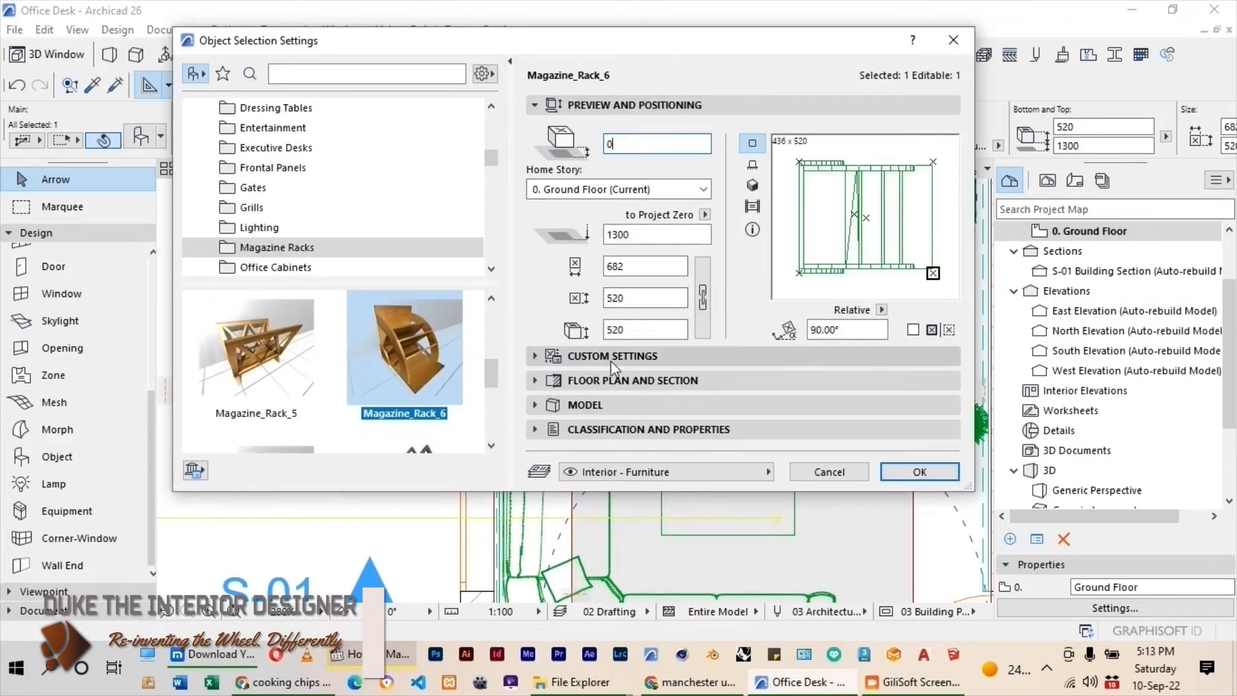
left_click(611, 359)
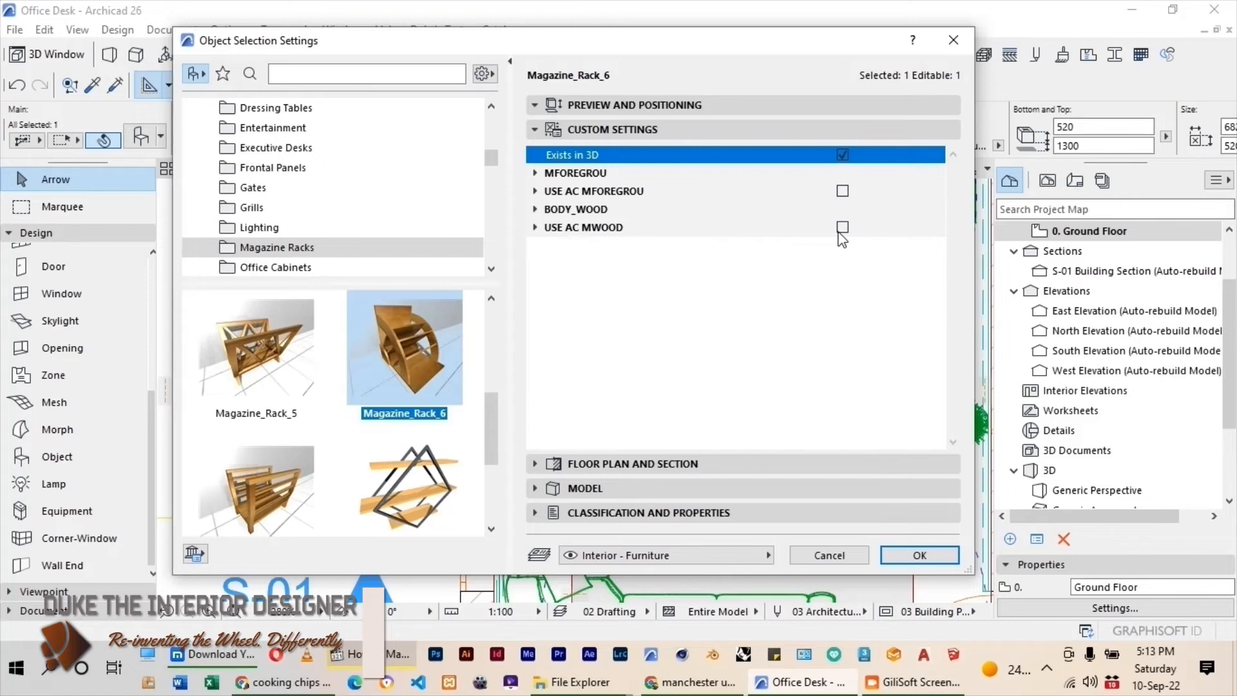
left_click(841, 231)
left_click(534, 228)
left_click(792, 250)
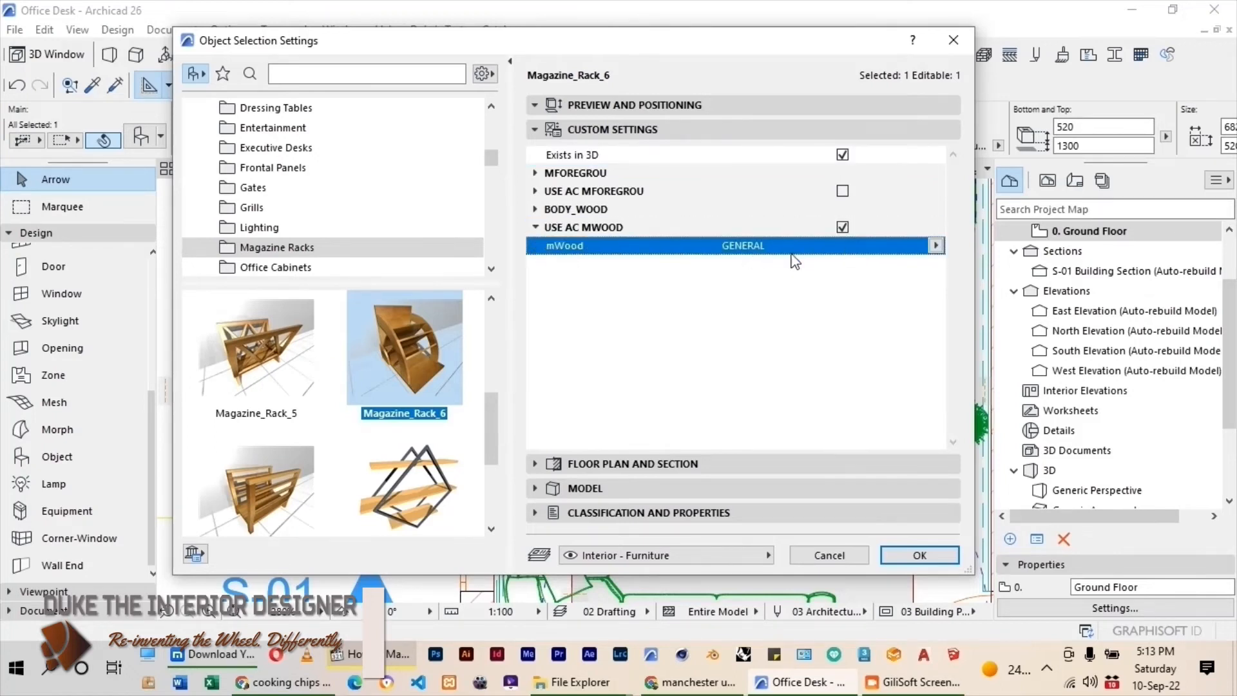
left_click(936, 245)
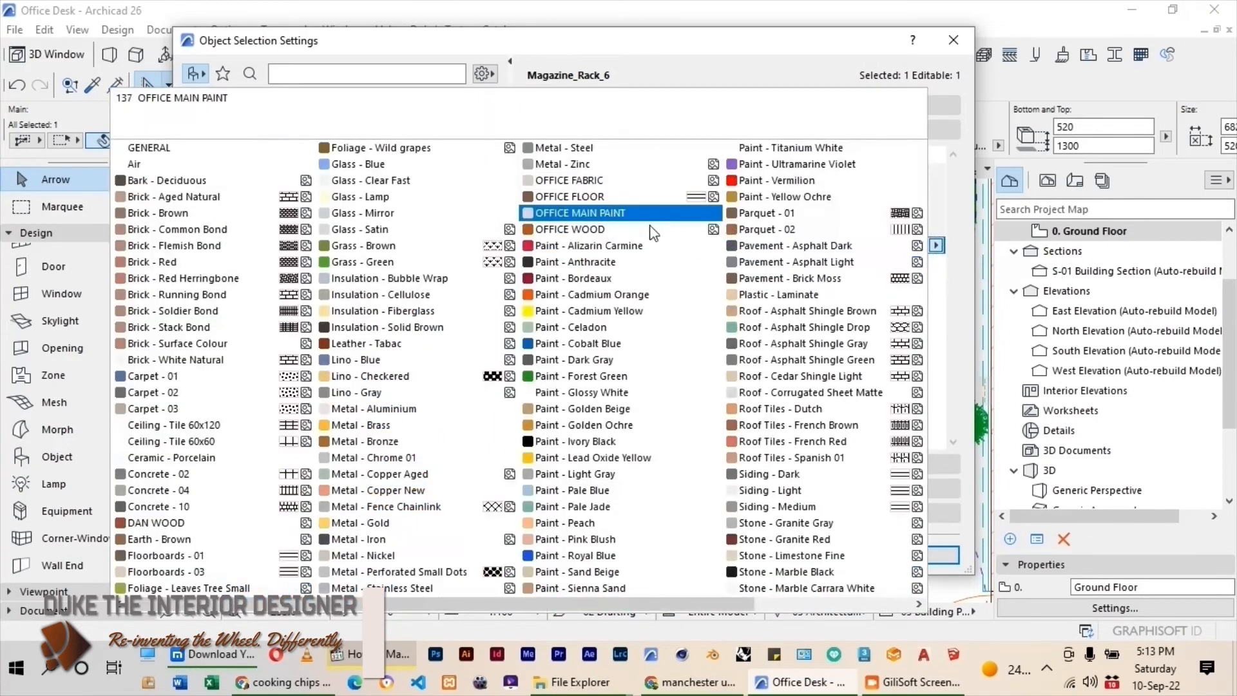
left_click(605, 233)
left_click(938, 560)
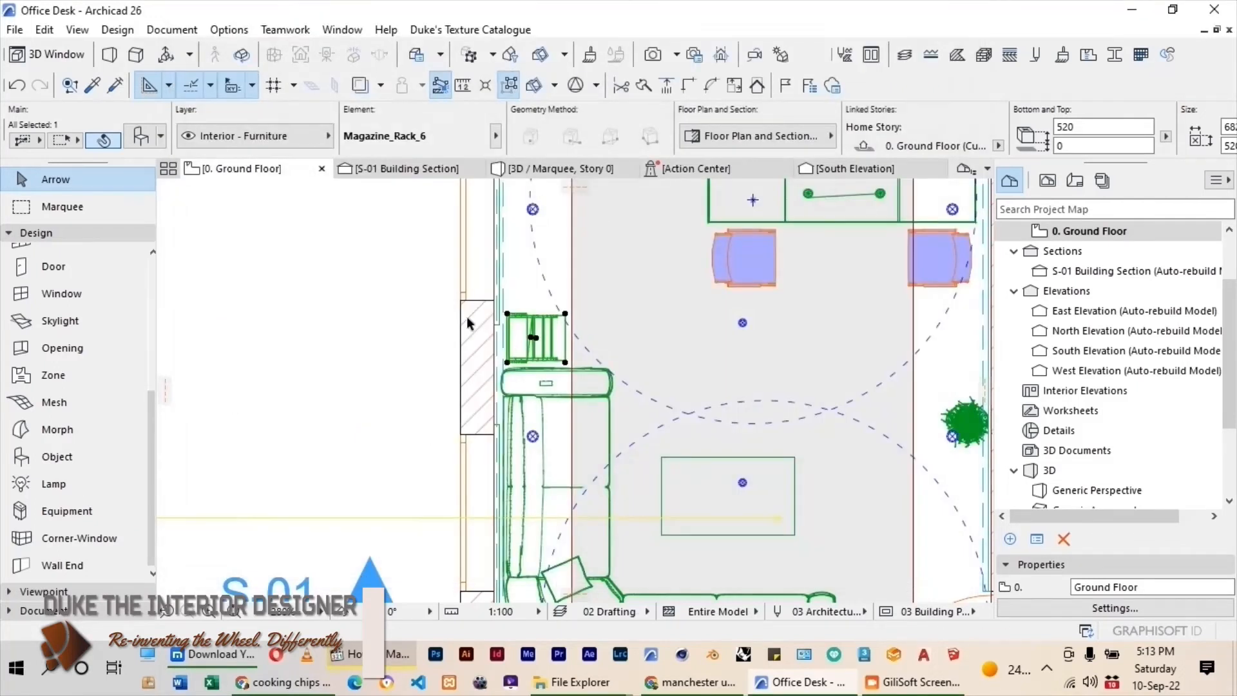
left_click(367, 299)
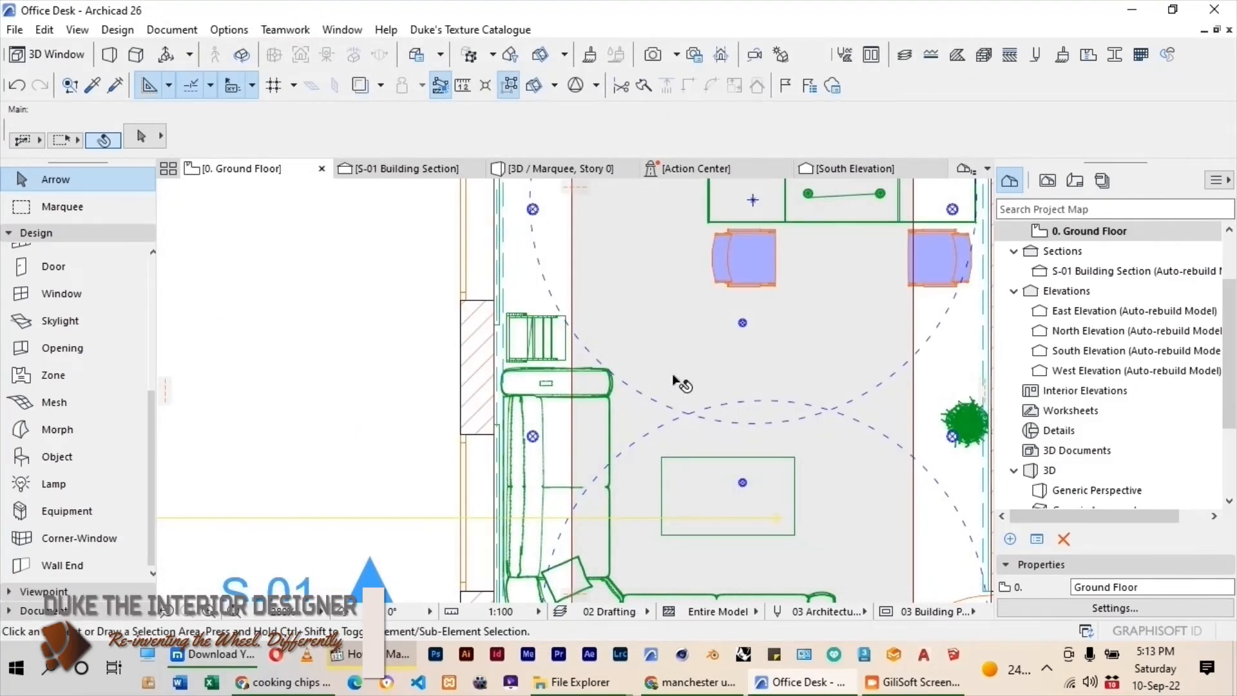
Draw a marquee around the whole office on the ground floor plan and check the enclosed area in 3D.
scroll(674, 375, "down", 3)
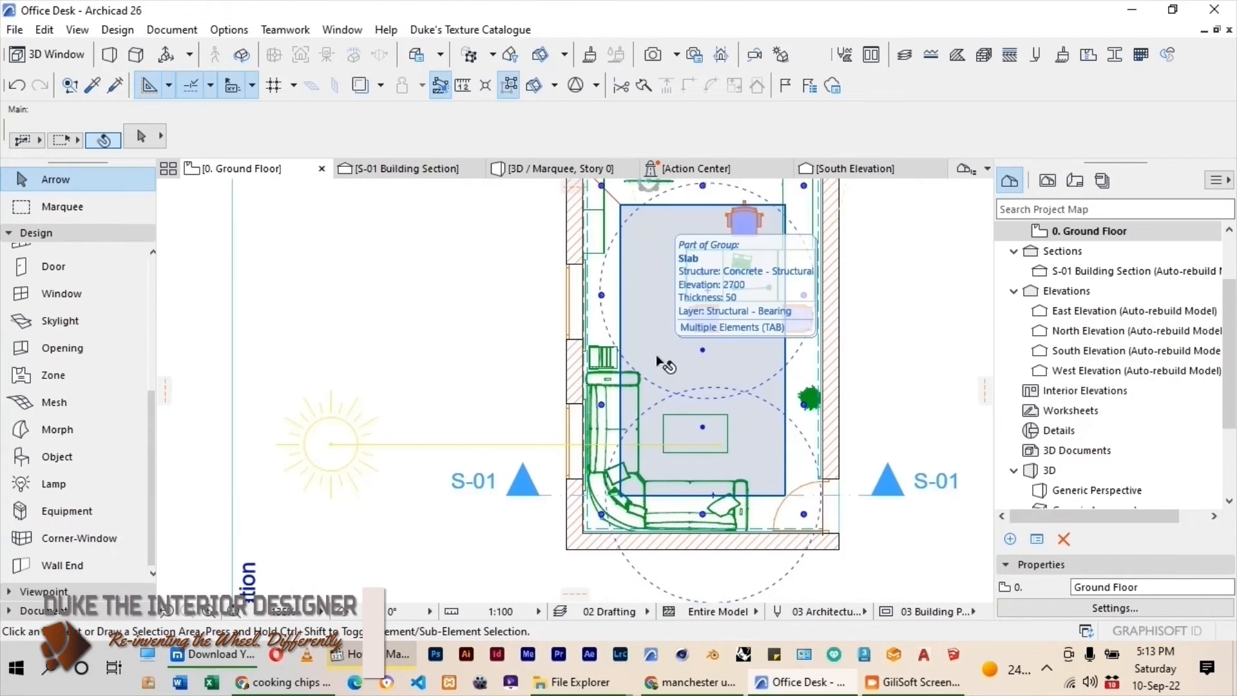
scroll(656, 354, "down", 2)
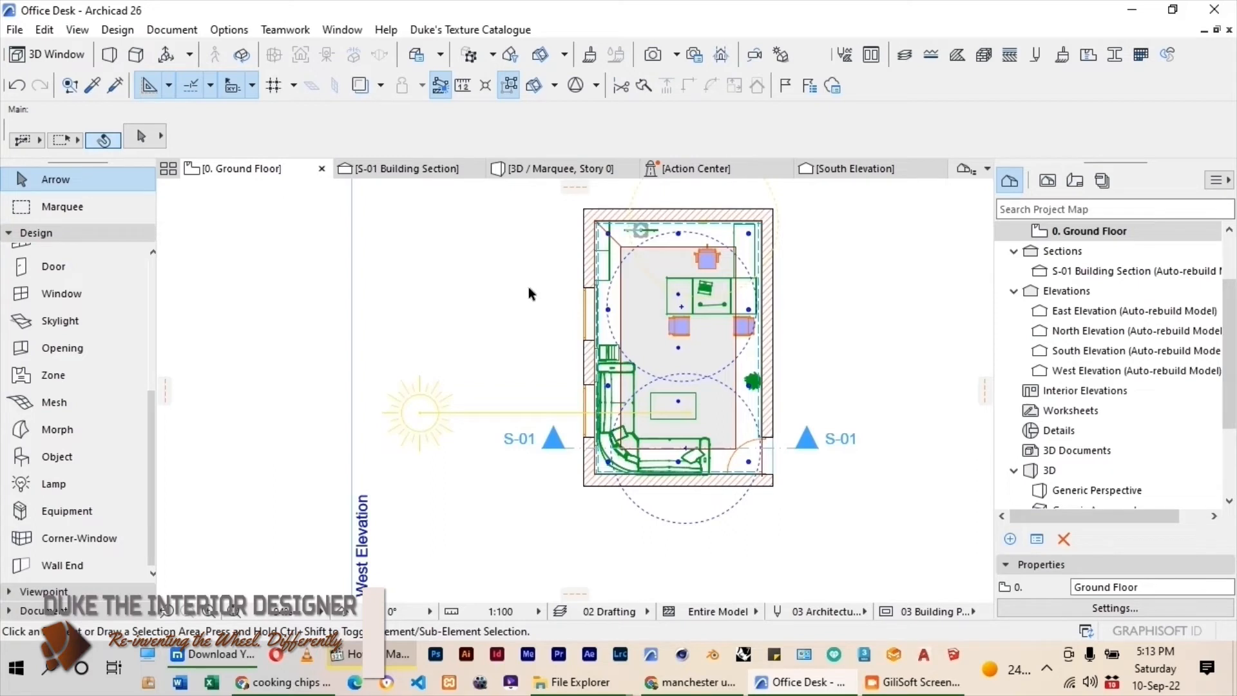
scroll(528, 288, "down", 2)
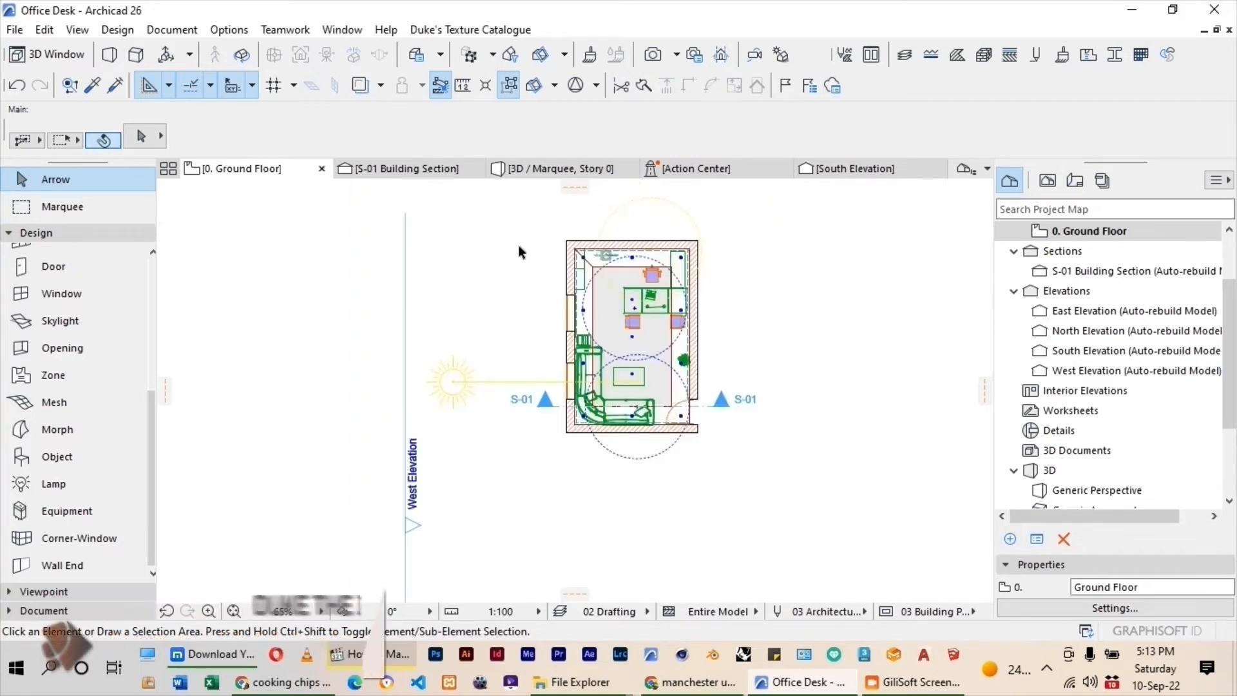
left_click(63, 208)
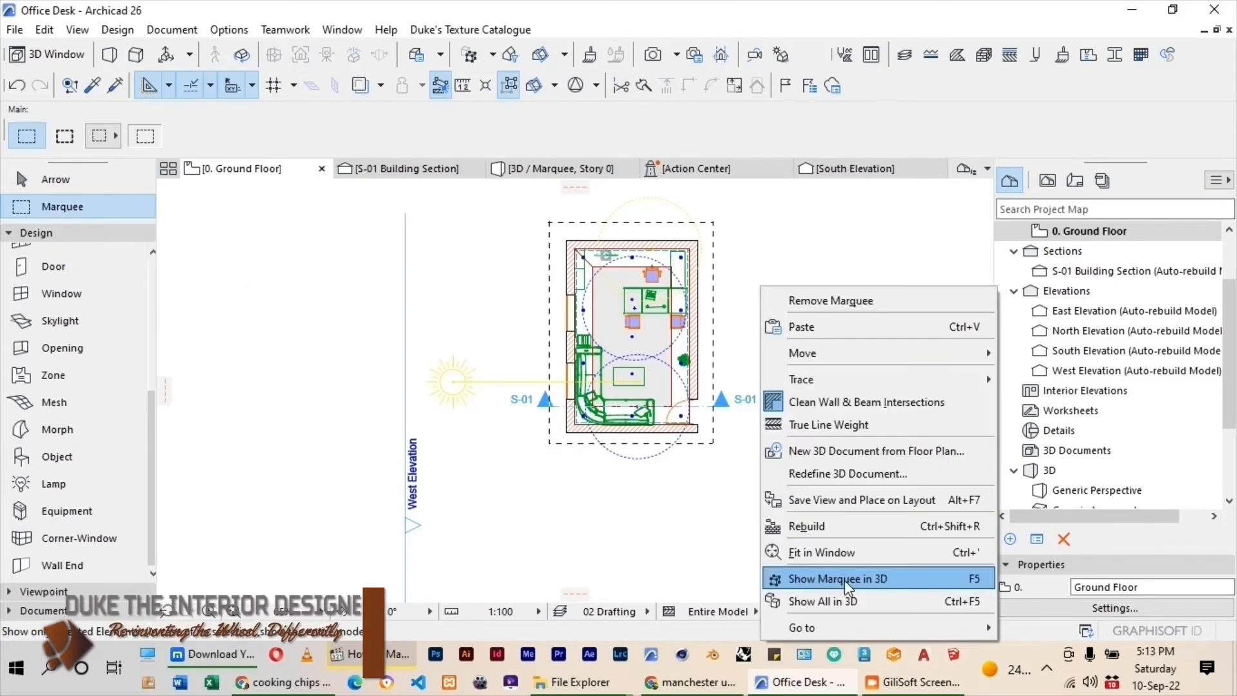
left_click(844, 580)
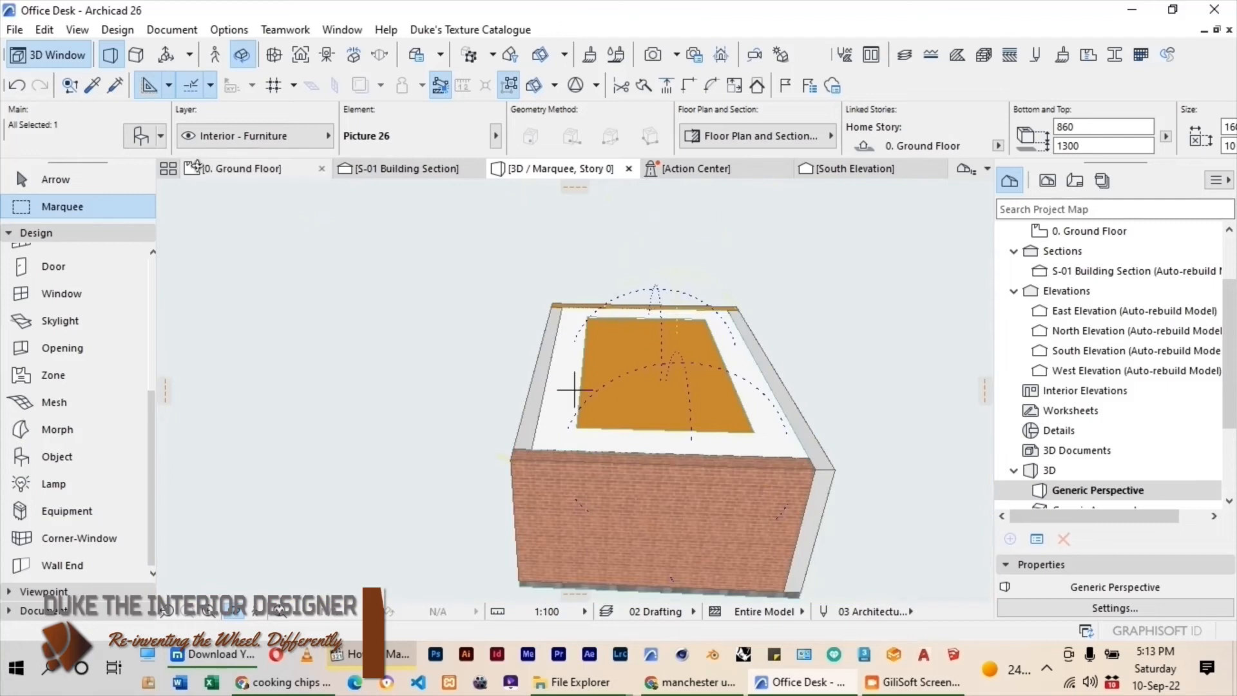
left_click(196, 171)
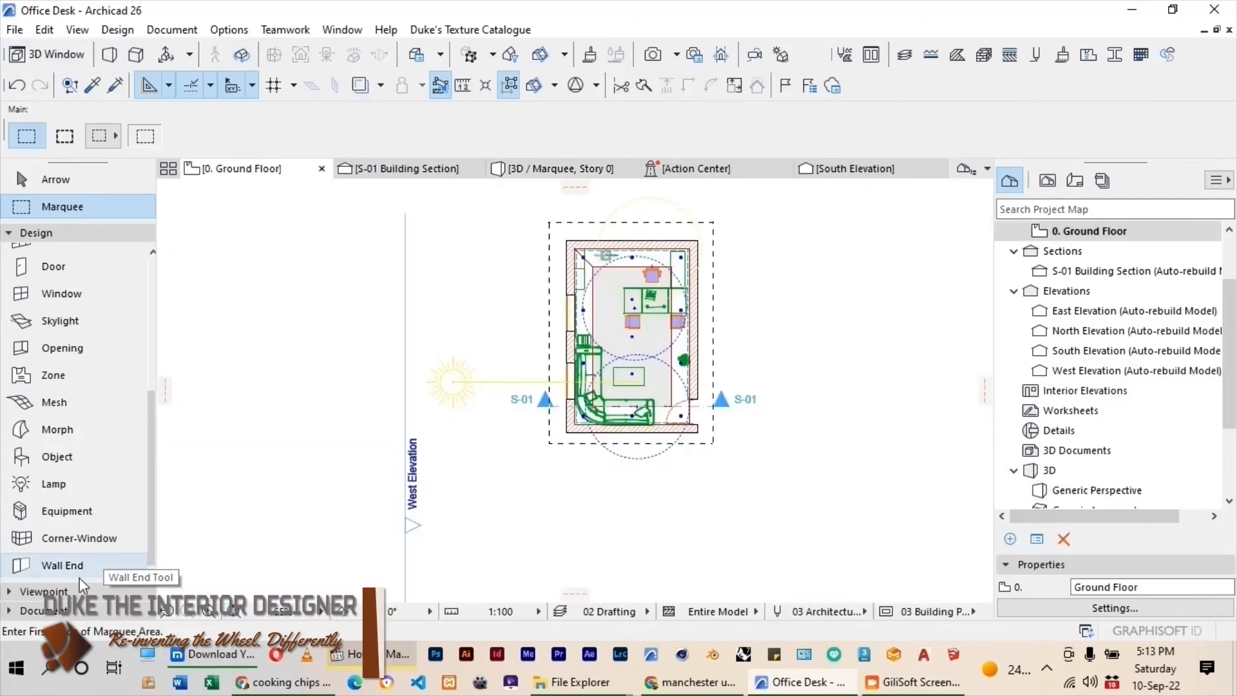
Set the default camera's Camera Z and Target Z to 1700 mm.
left_click(44, 591)
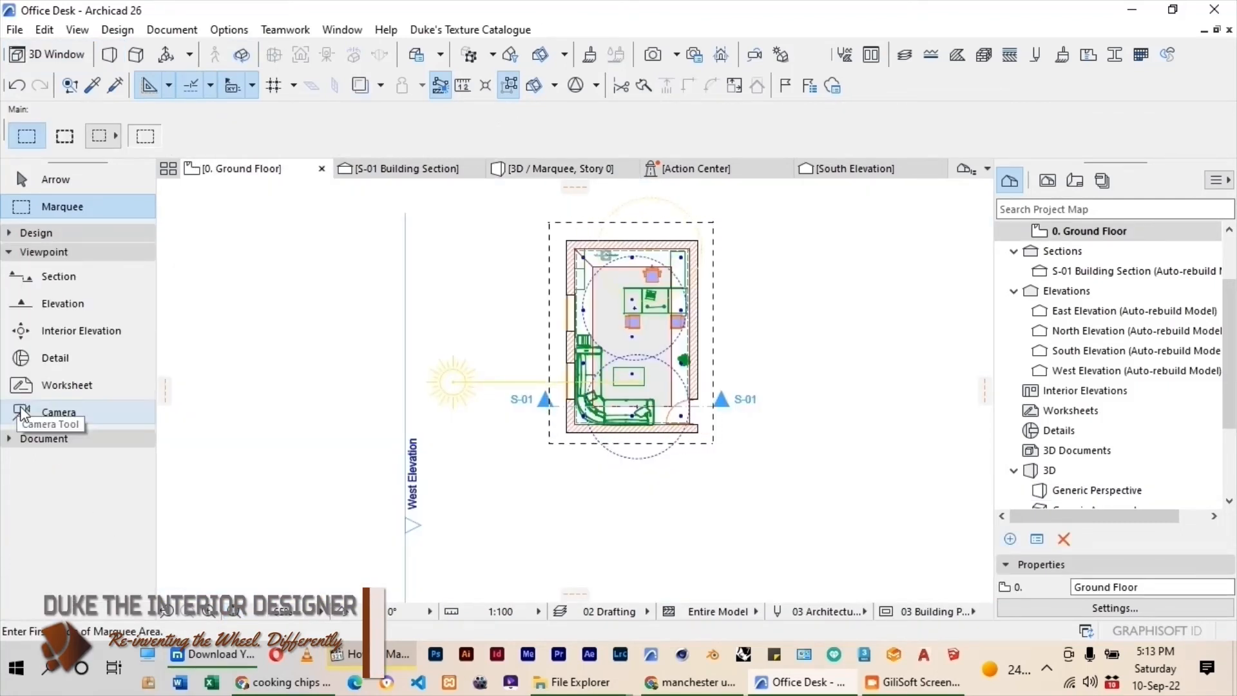
left_click(23, 412)
double_click(22, 413)
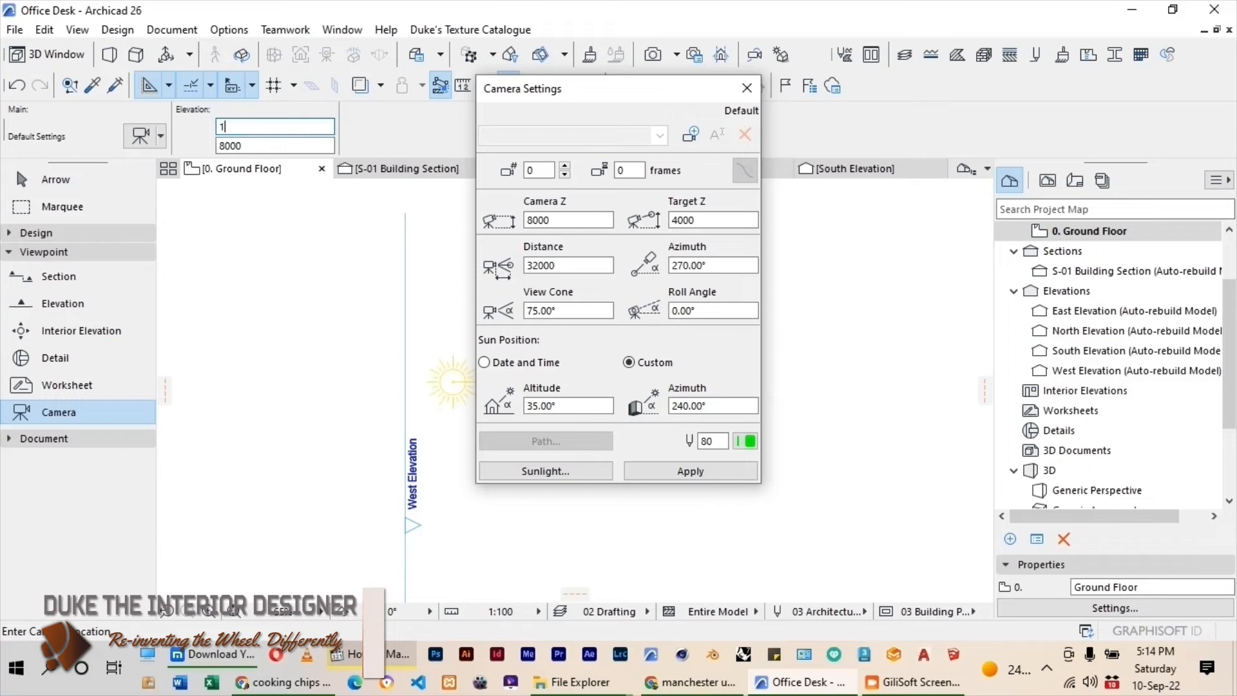
left_click(221, 146)
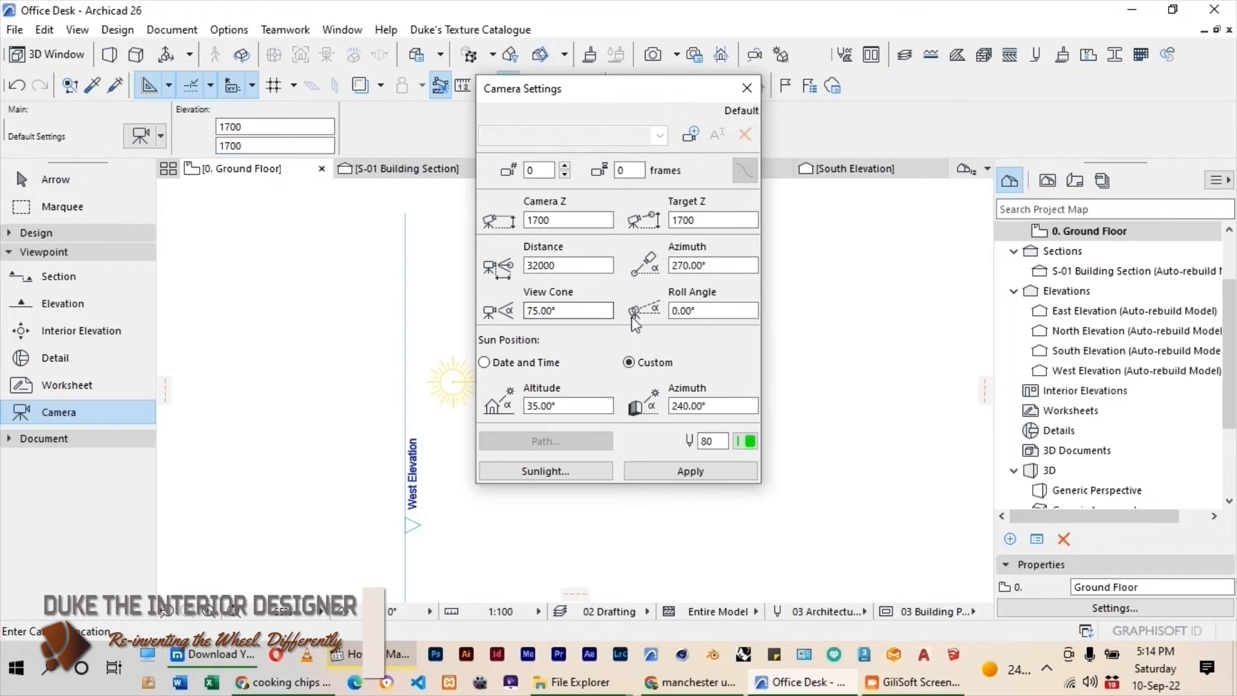
left_click(747, 92)
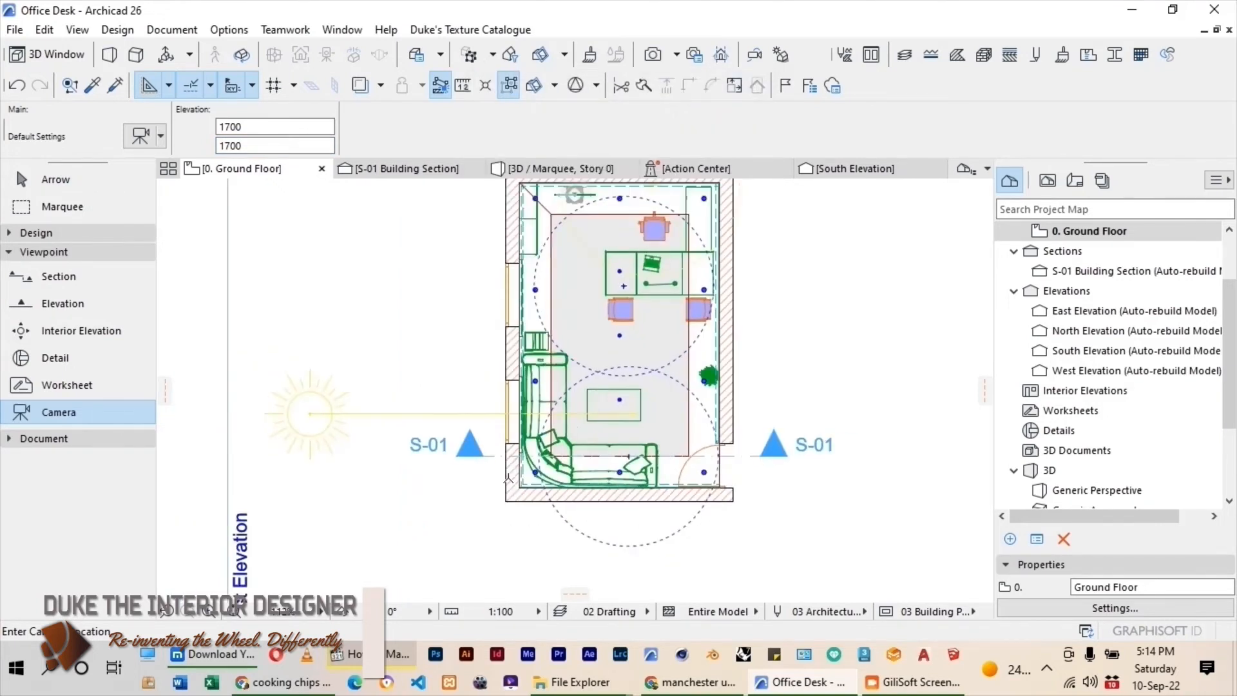
Place a camera over the sofa in the southwest corner and aim it just beyond the room's northeast corner.
scroll(507, 477, "down", 1)
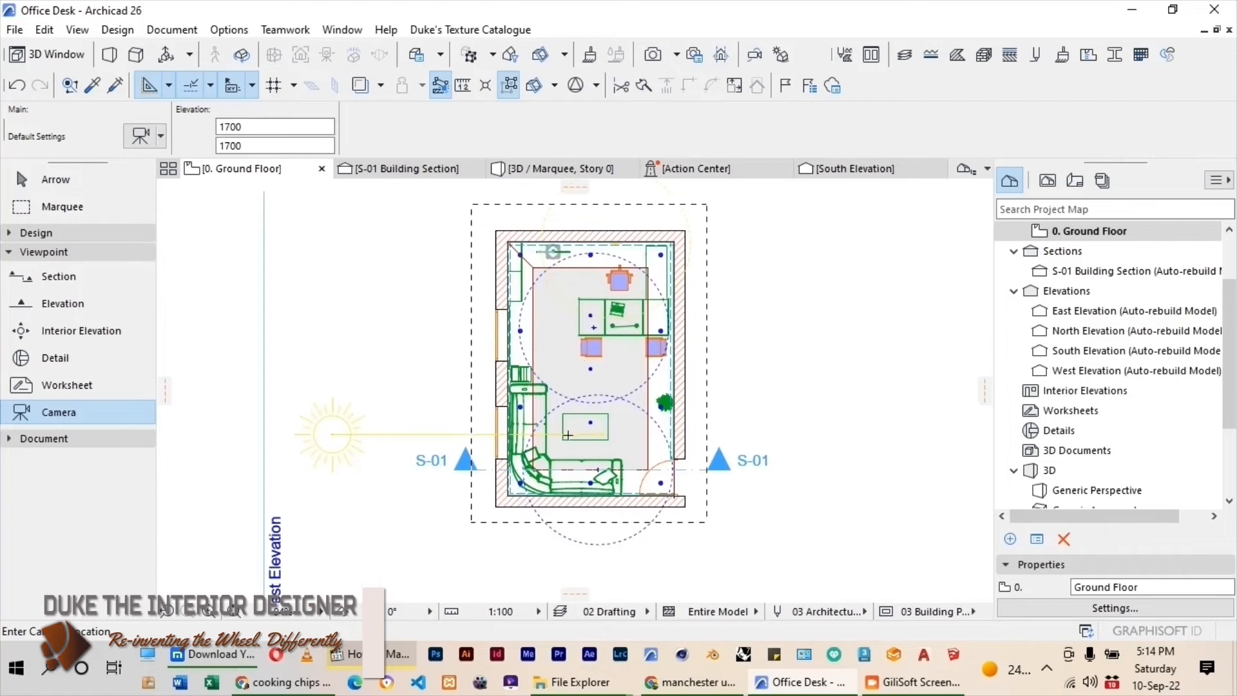
left_click(527, 464)
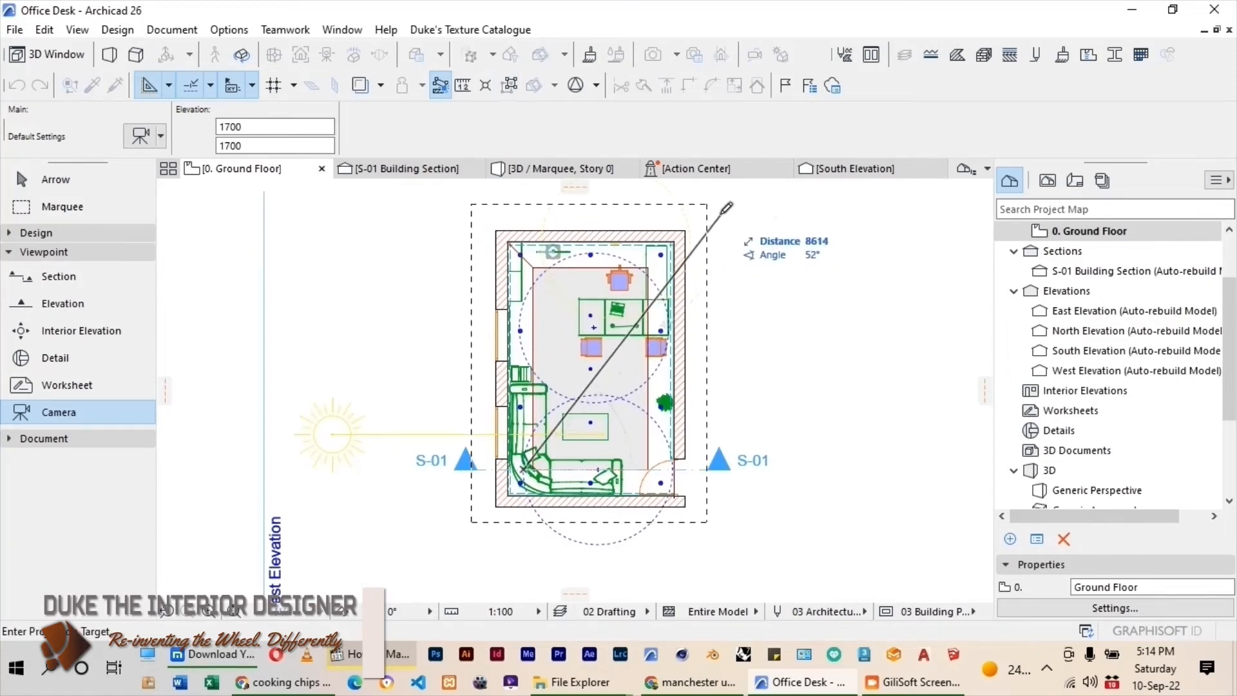
left_click(689, 214)
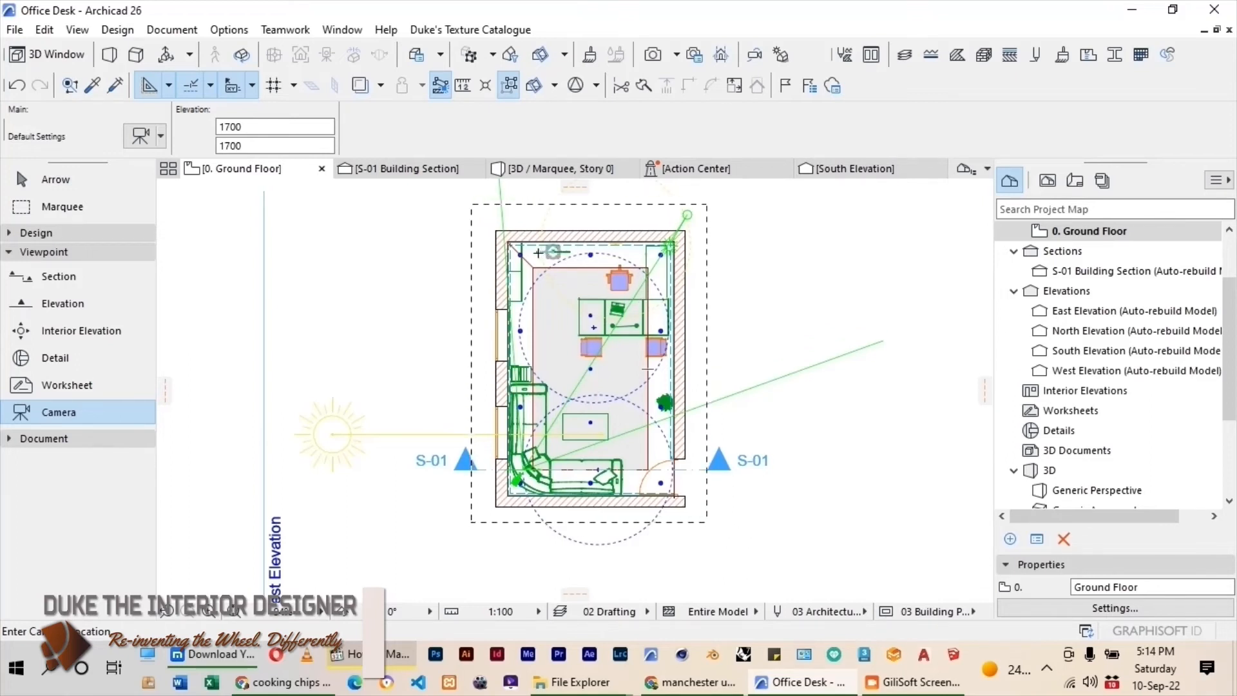
Place a second camera in the room's northeast corner and aim it at the sofa in the southwest corner.
left_click(657, 249)
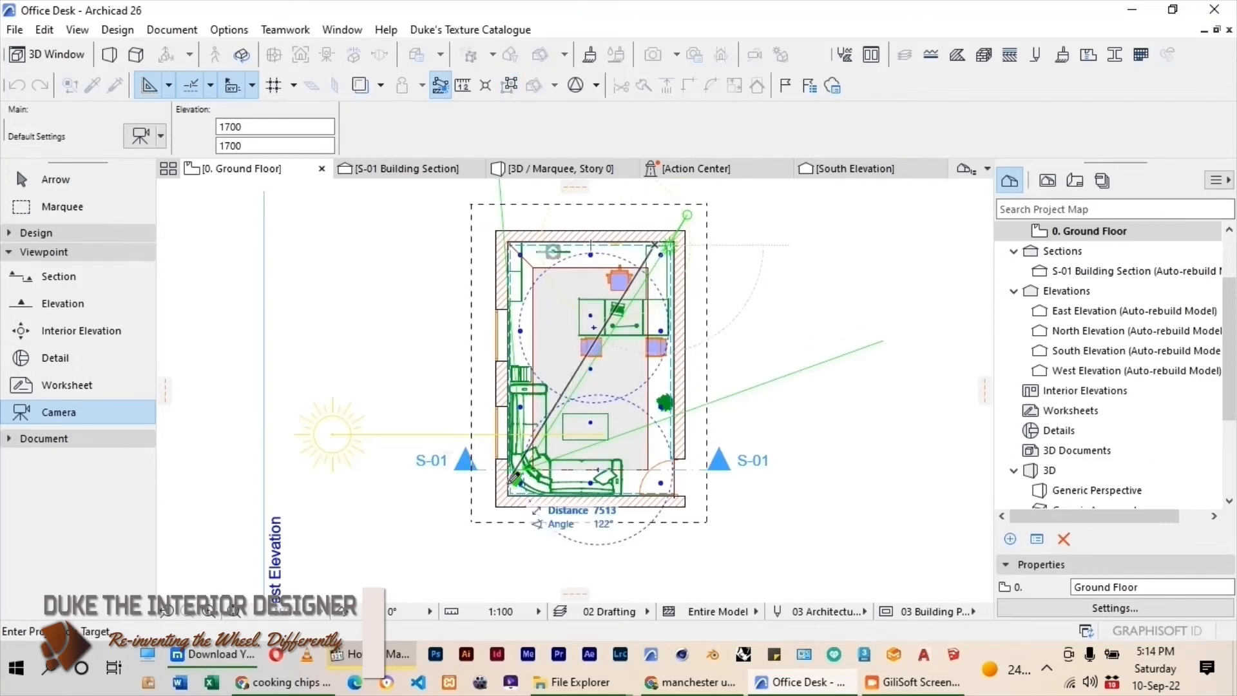
left_click(517, 484)
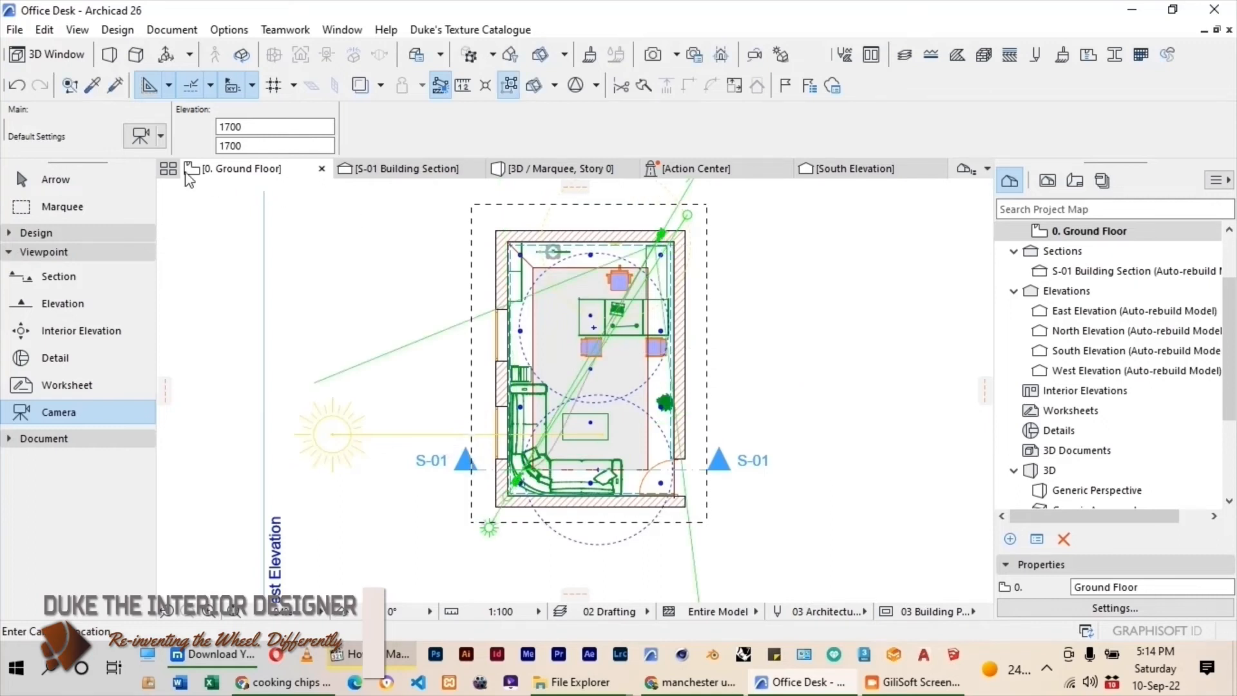
left_click(52, 207)
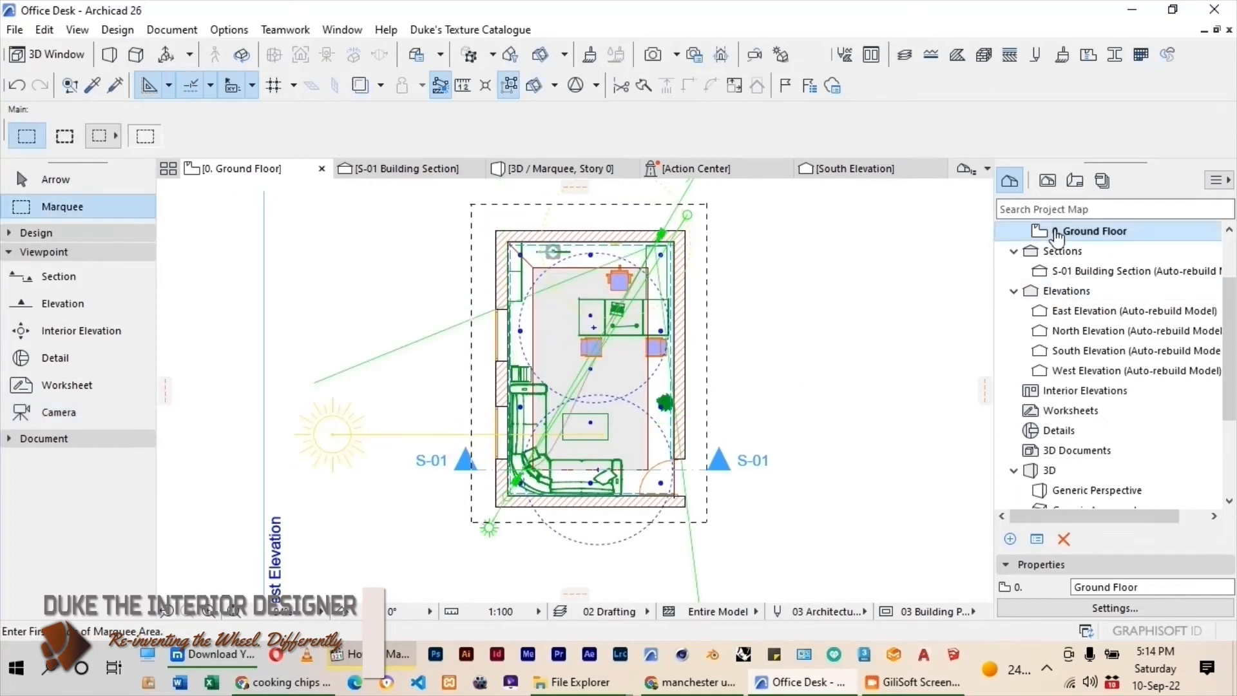
Open the view of Camera 1 from the untitled camera path in 3D.
scroll(1160, 303, "down", 1)
scroll(1160, 306, "down", 2)
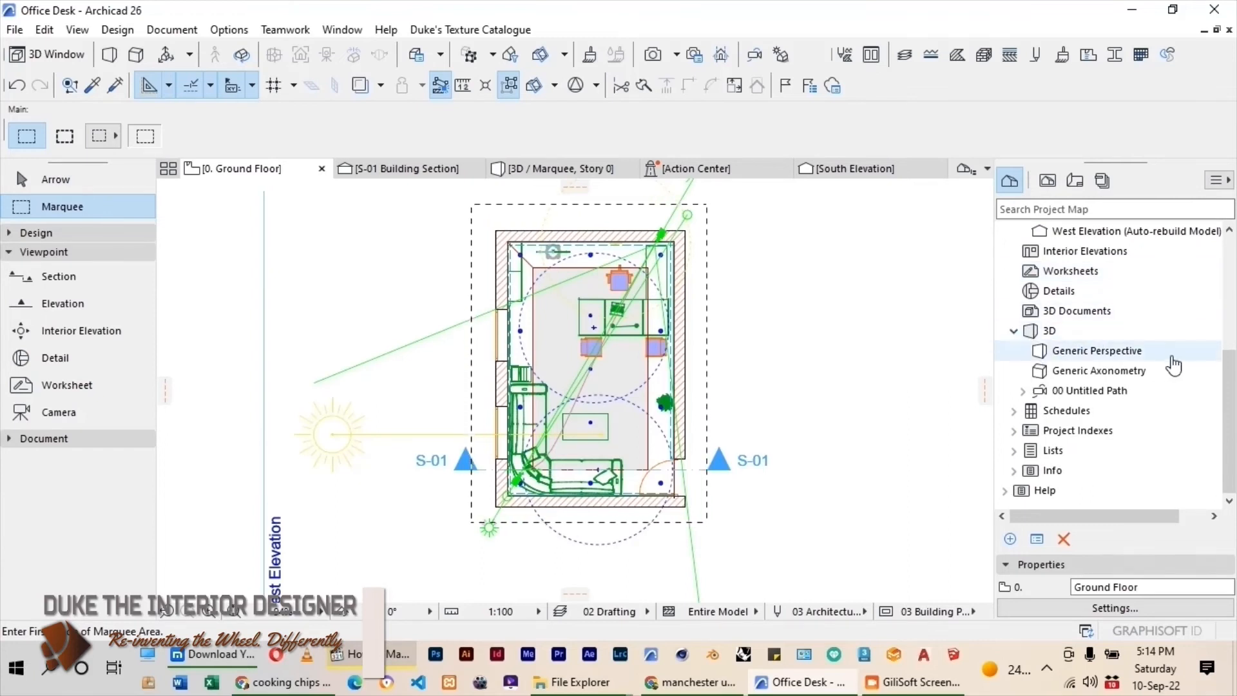
left_click(1024, 391)
left_click(1082, 412)
double_click(1081, 411)
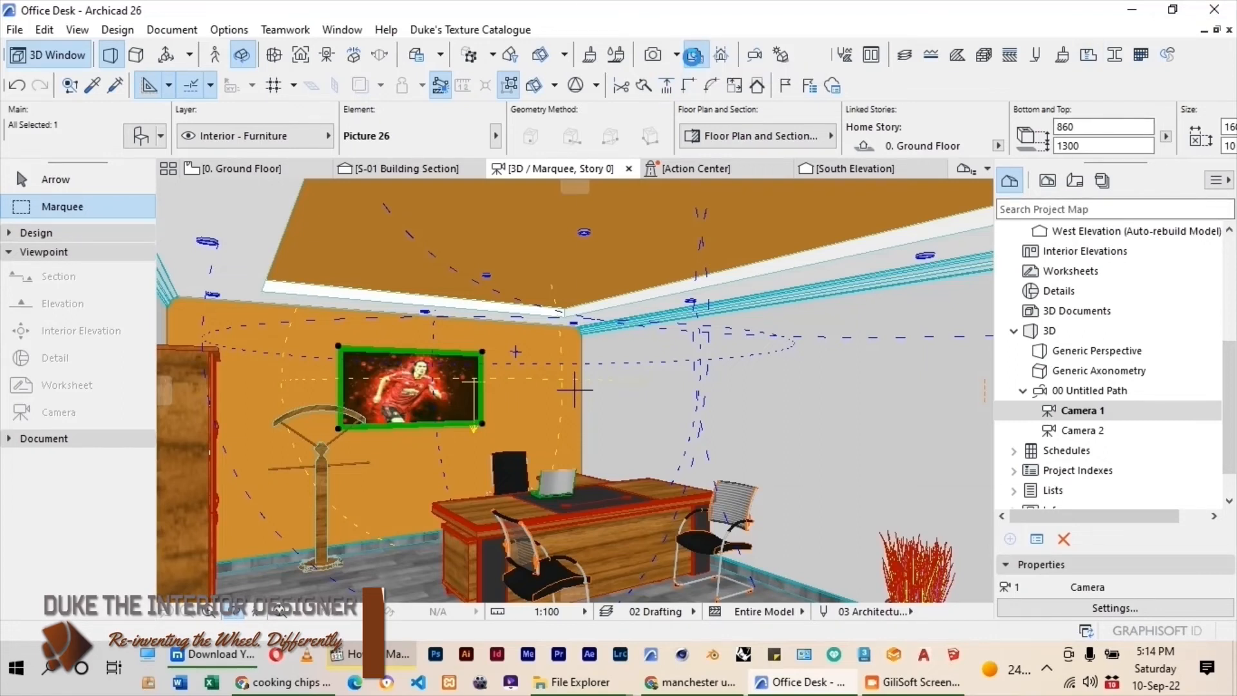
Load the Indoor Daylight Medium (Physical) scene in the PhotoRendering settings.
left_click(694, 57)
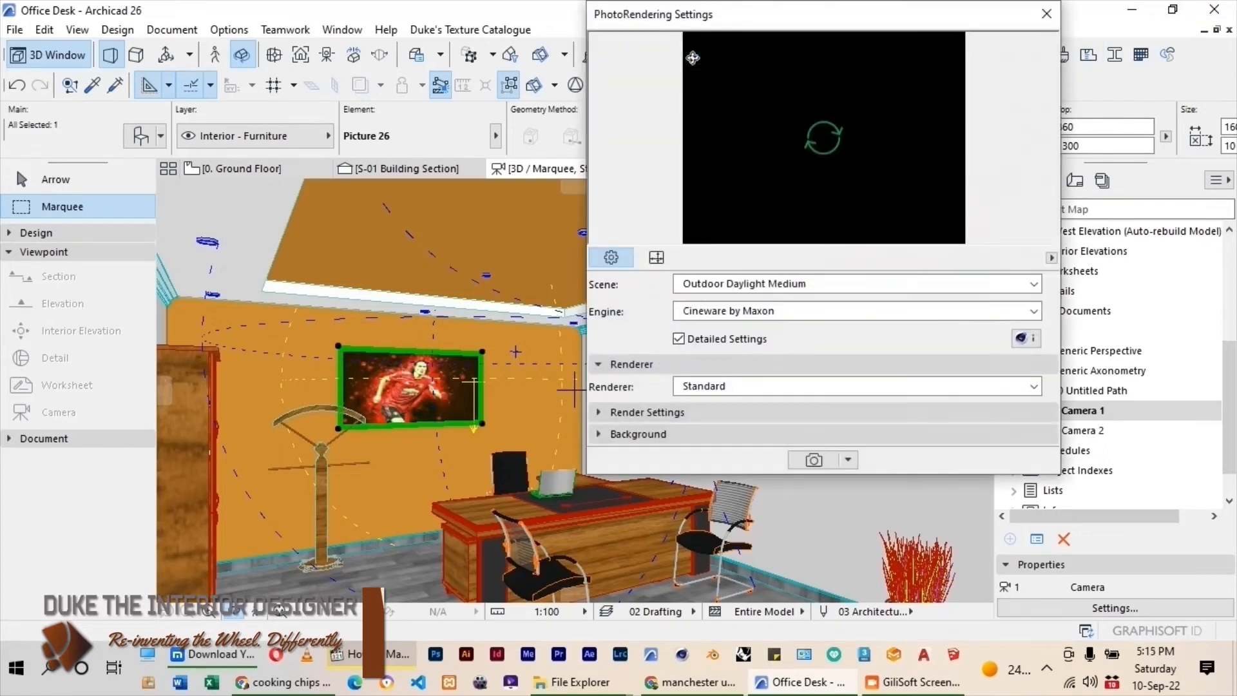
left_click(712, 284)
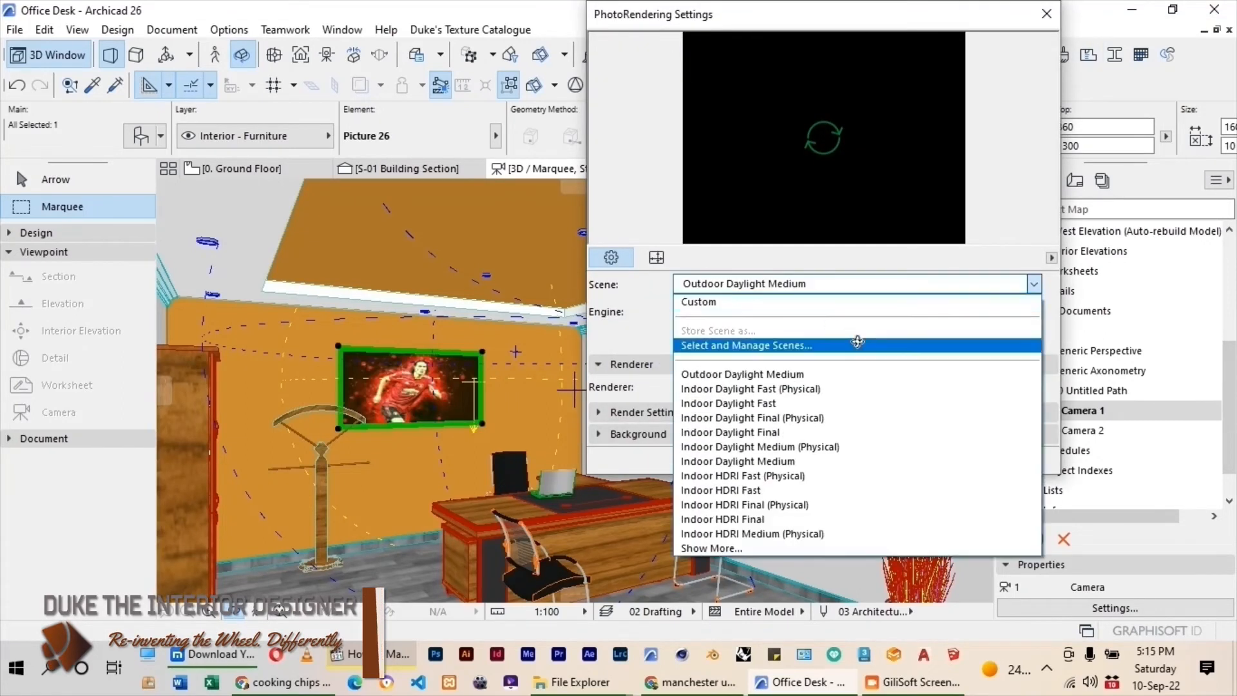
left_click(778, 446)
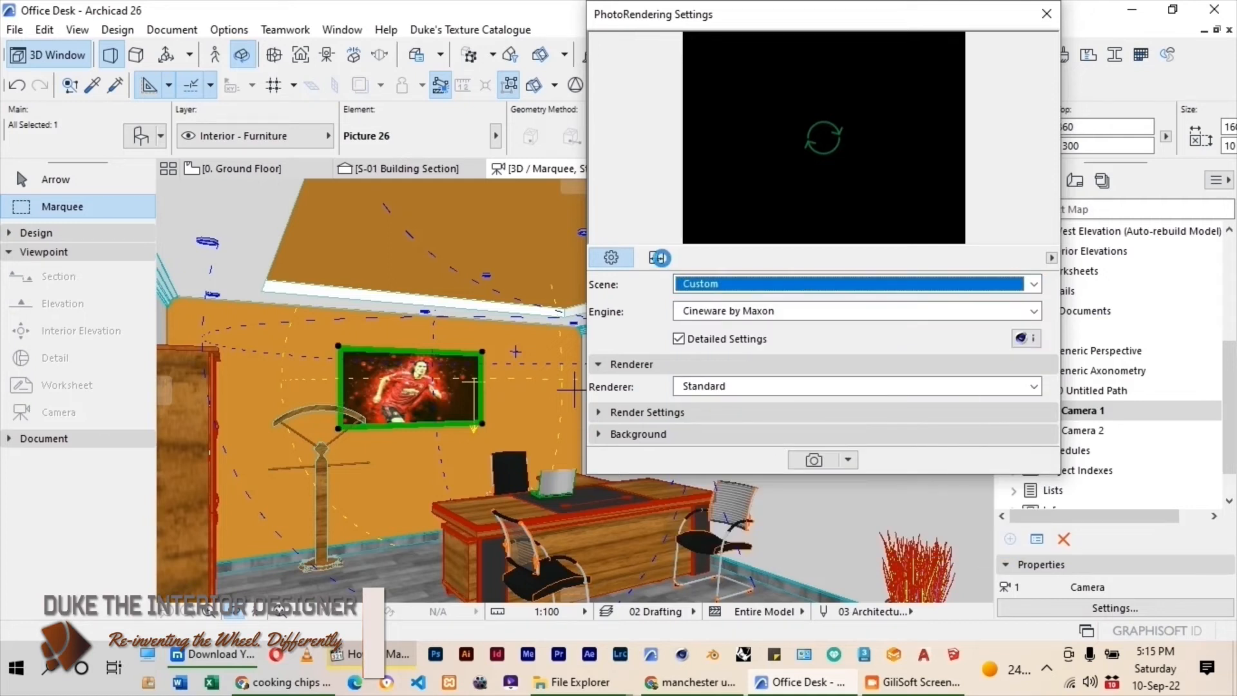
Set the rendering size to 1200 by 1000 pixels.
left_click(658, 259)
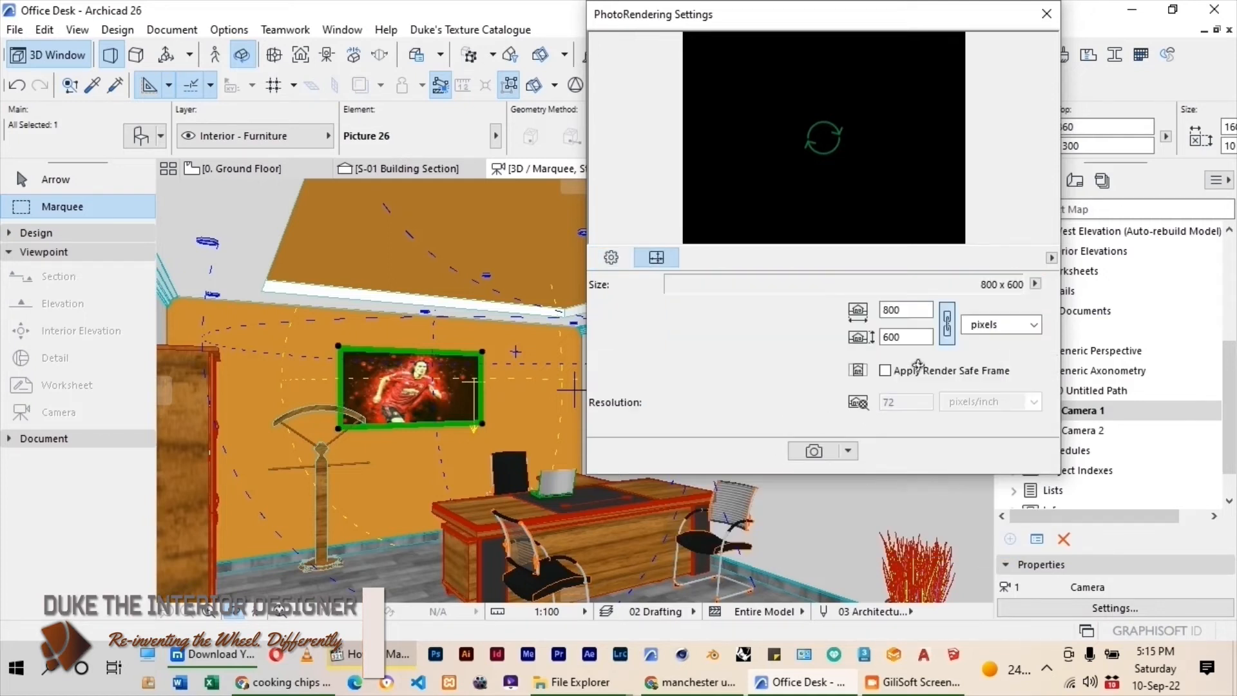
double_click(916, 310)
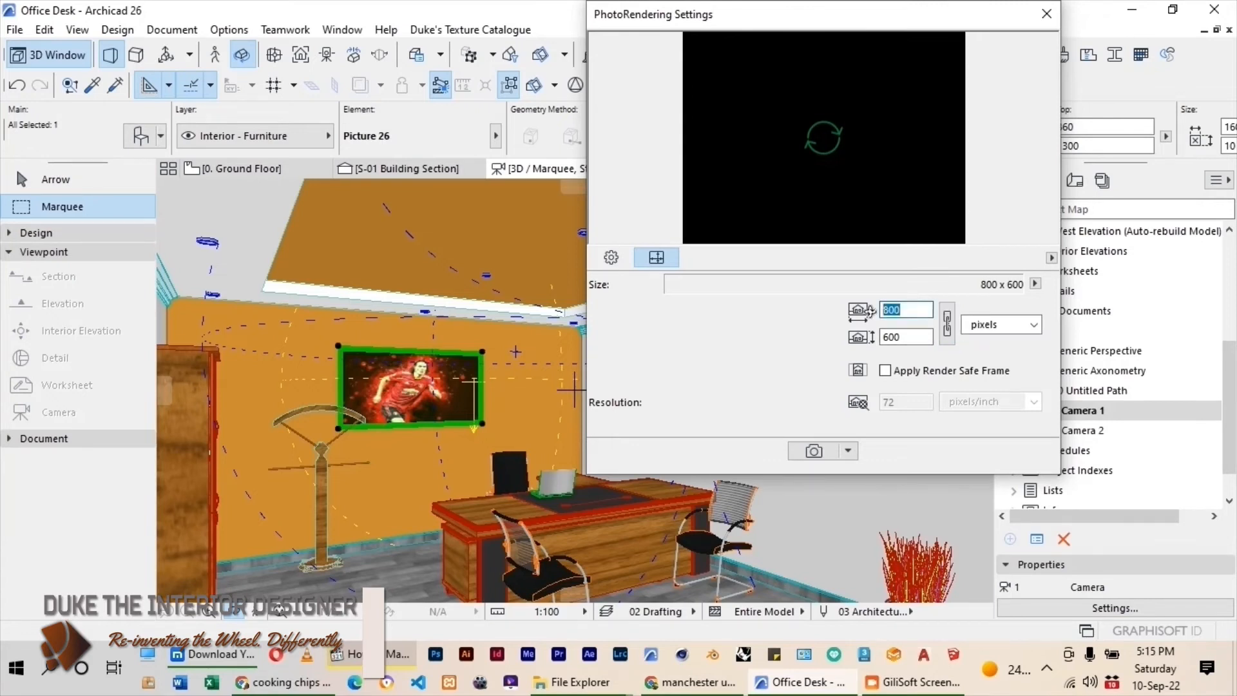
type("1200")
key("Tab")
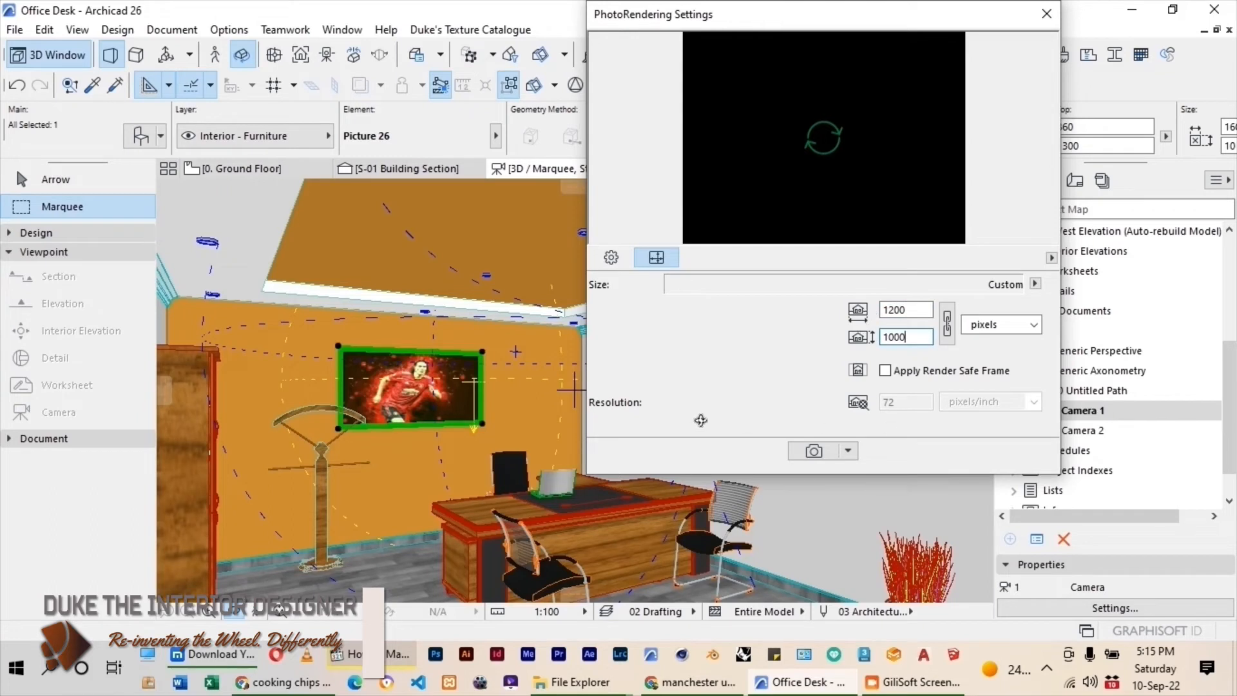
Choose the Standard renderer for the Cineware by Maxon engine.
left_click(611, 257)
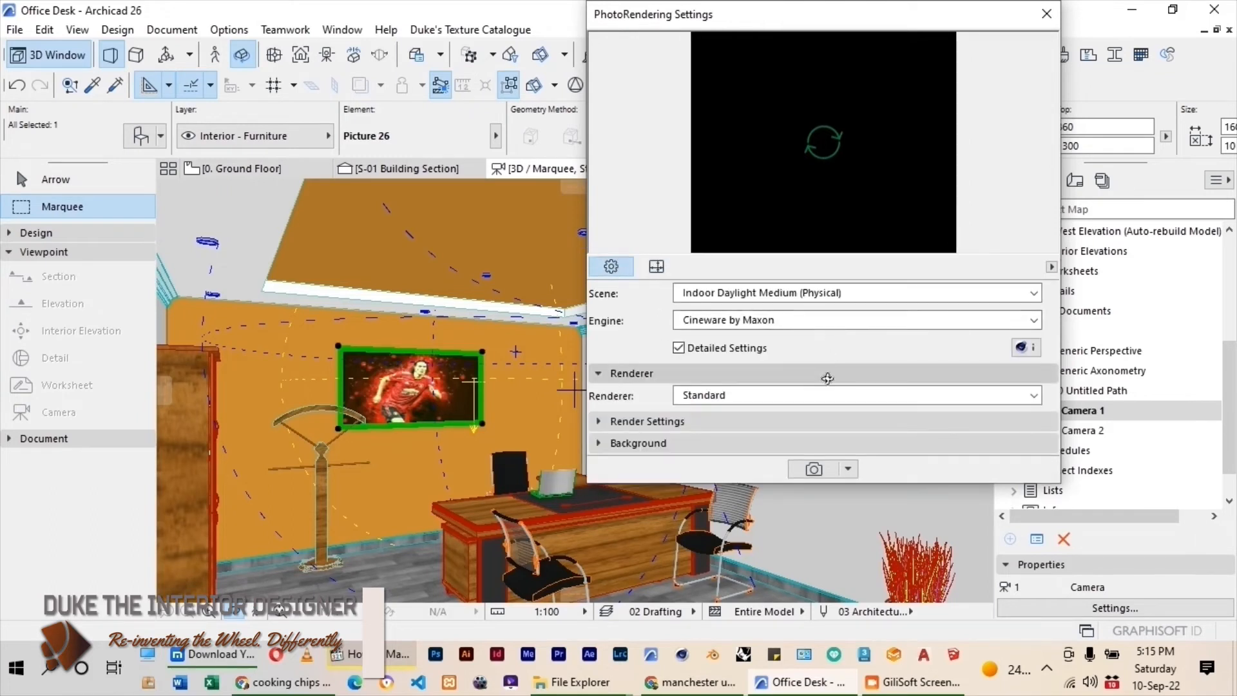
left_click(799, 396)
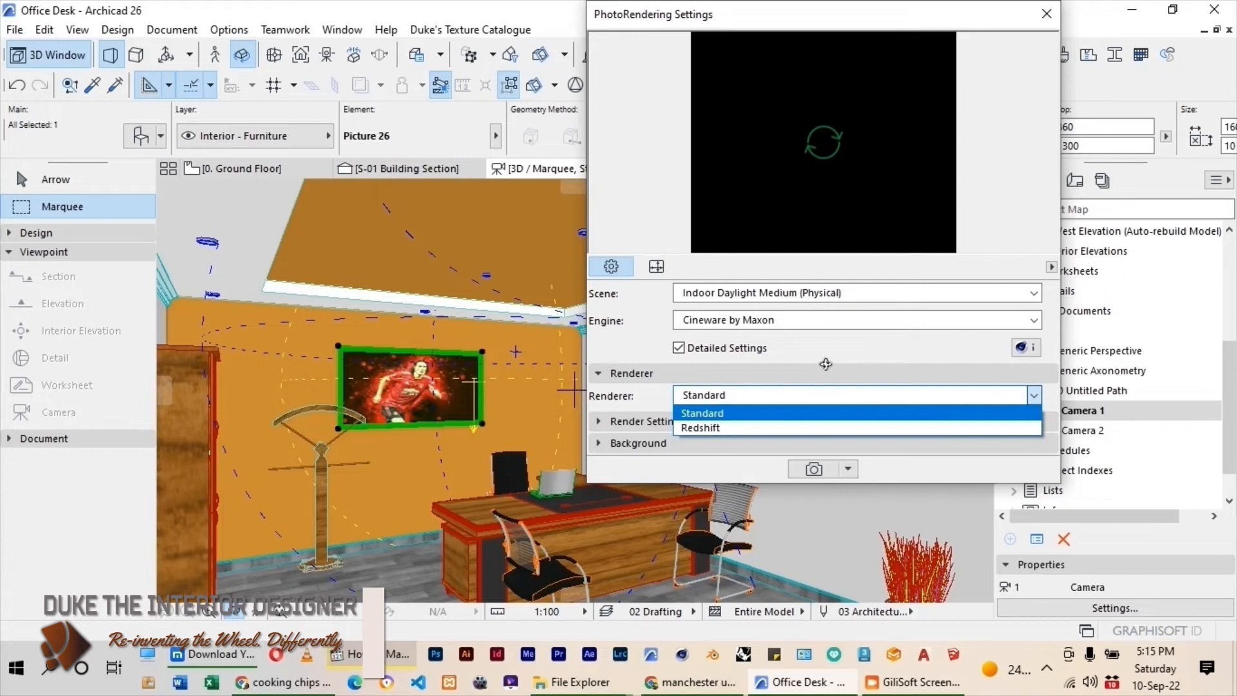
left_click(790, 413)
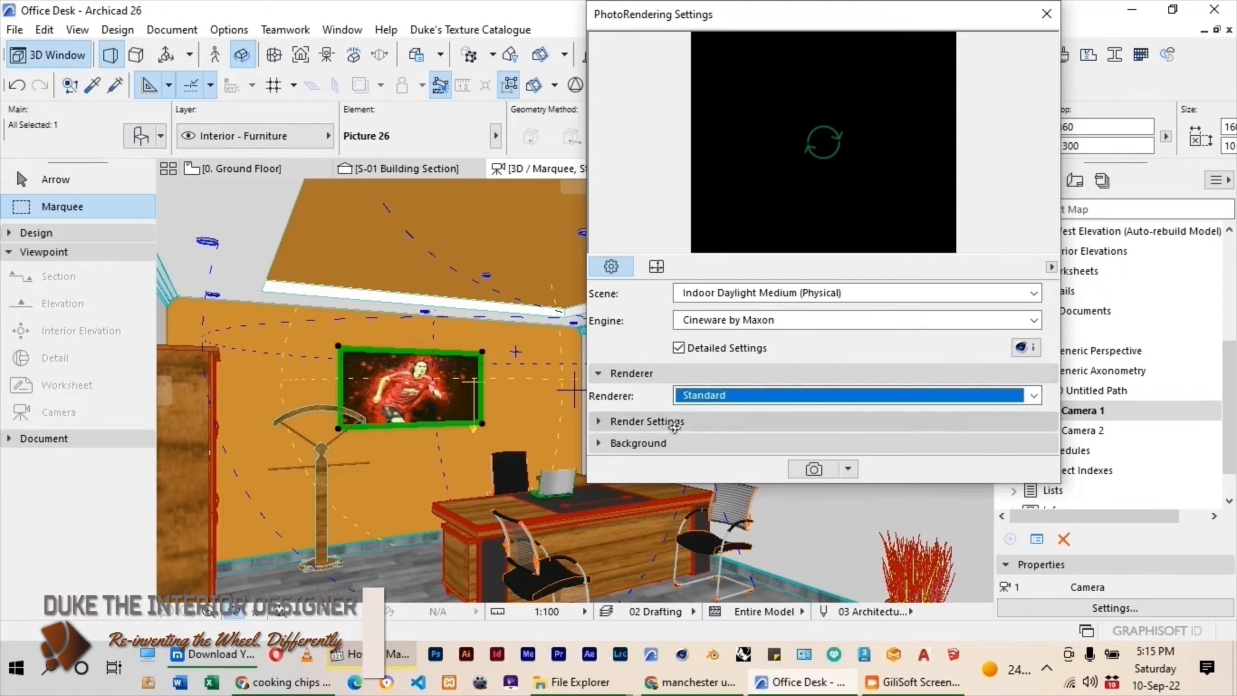
Enable Lamps at 110 and Illuminating Surfaces at 100 in the rendering's light adjustments.
left_click(783, 424)
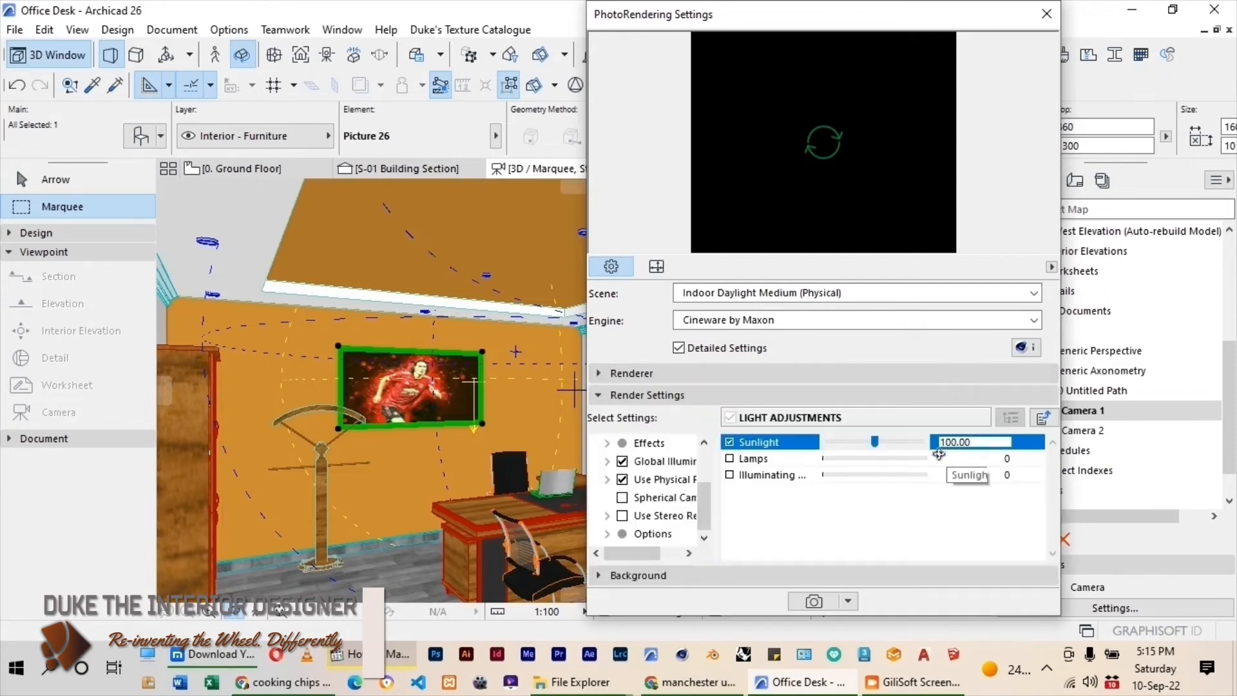
left_click(730, 459)
left_click(936, 460)
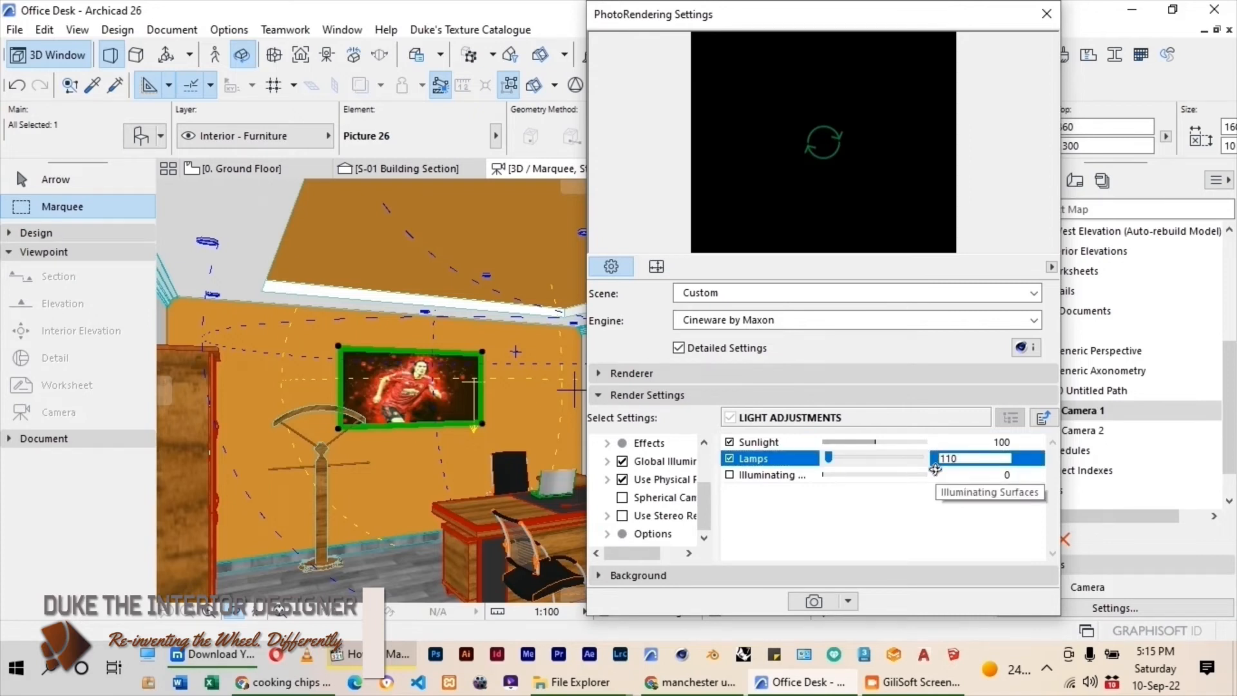
key("Return")
left_click(764, 477)
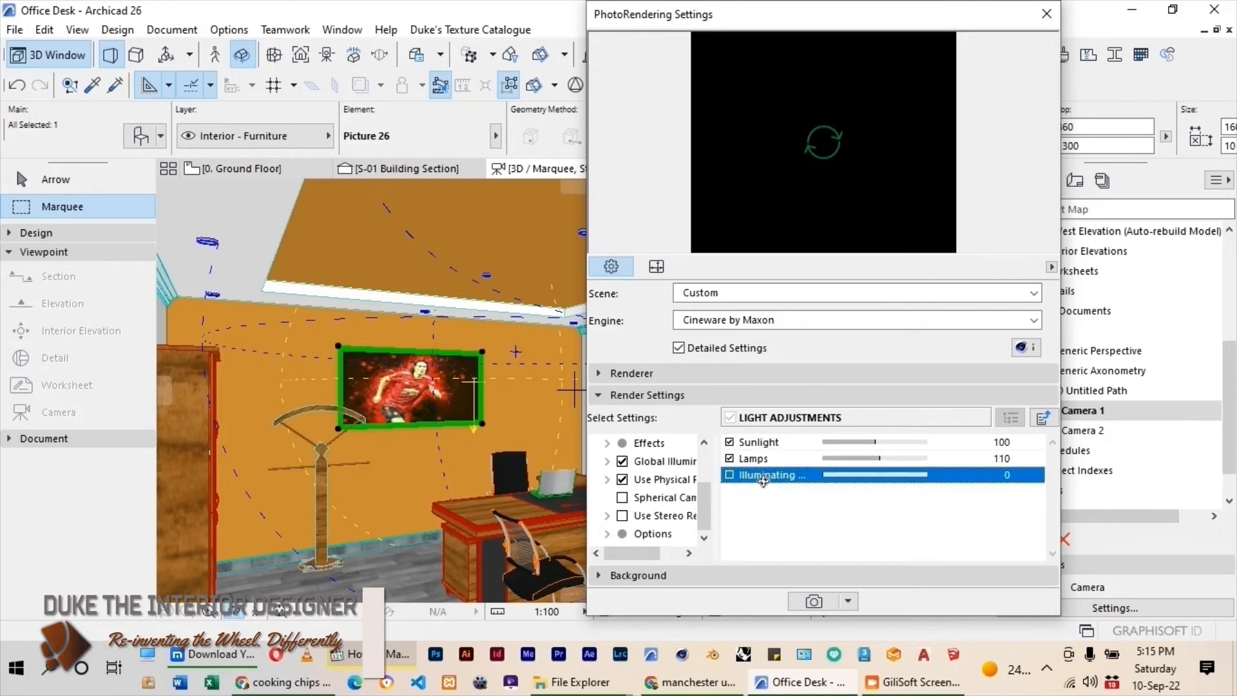
left_click(730, 475)
left_click(943, 475)
type("100")
key("Return")
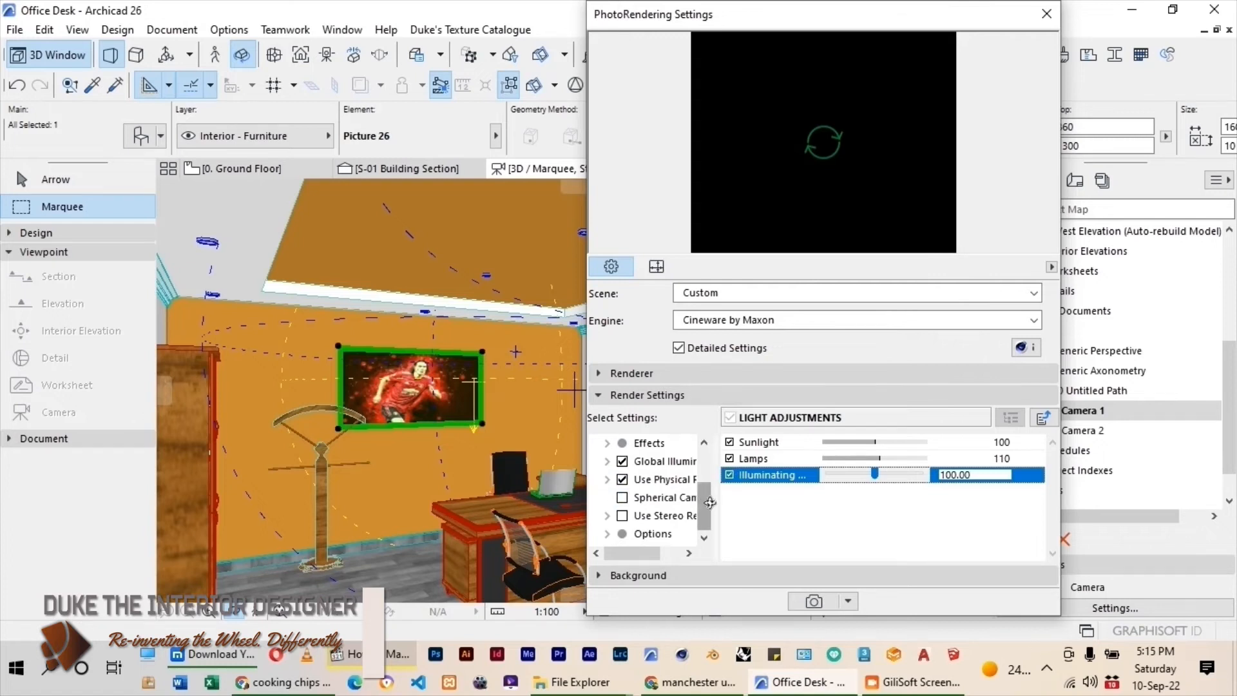
Review the detailed render settings, background, image size and antialiasing options before rendering.
left_click_drag(714, 502, 802, 503)
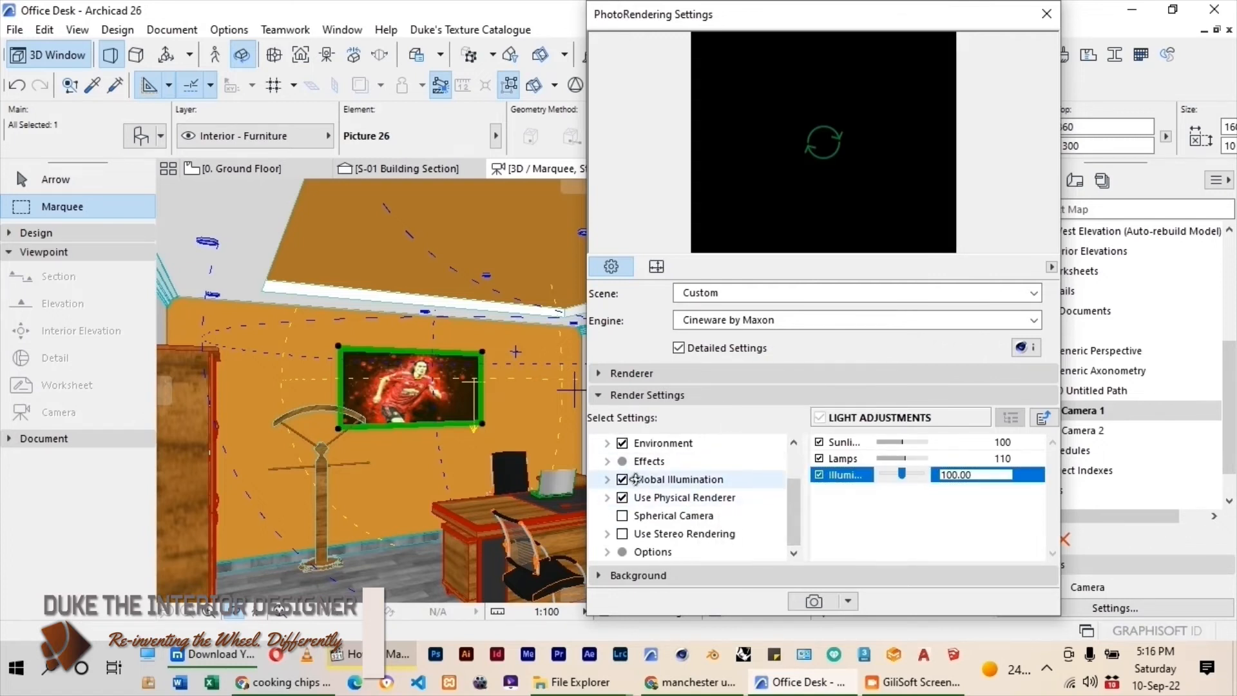
scroll(796, 461, "up", 1)
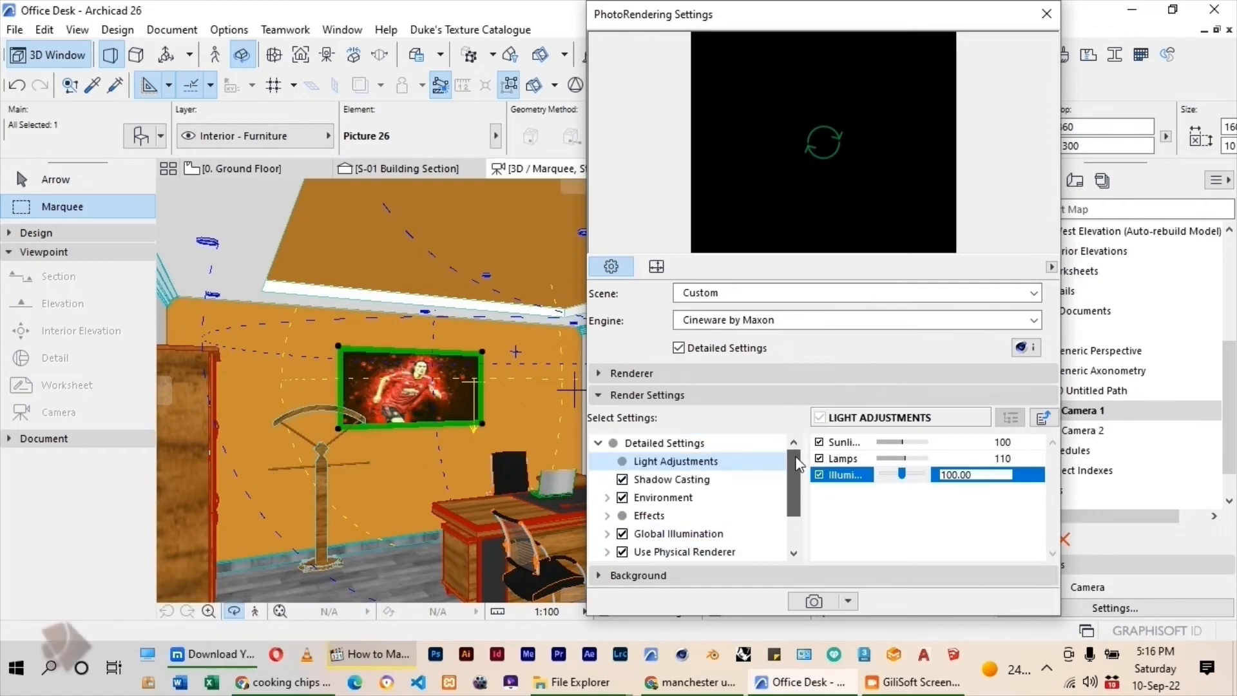
scroll(799, 459, "down", 1)
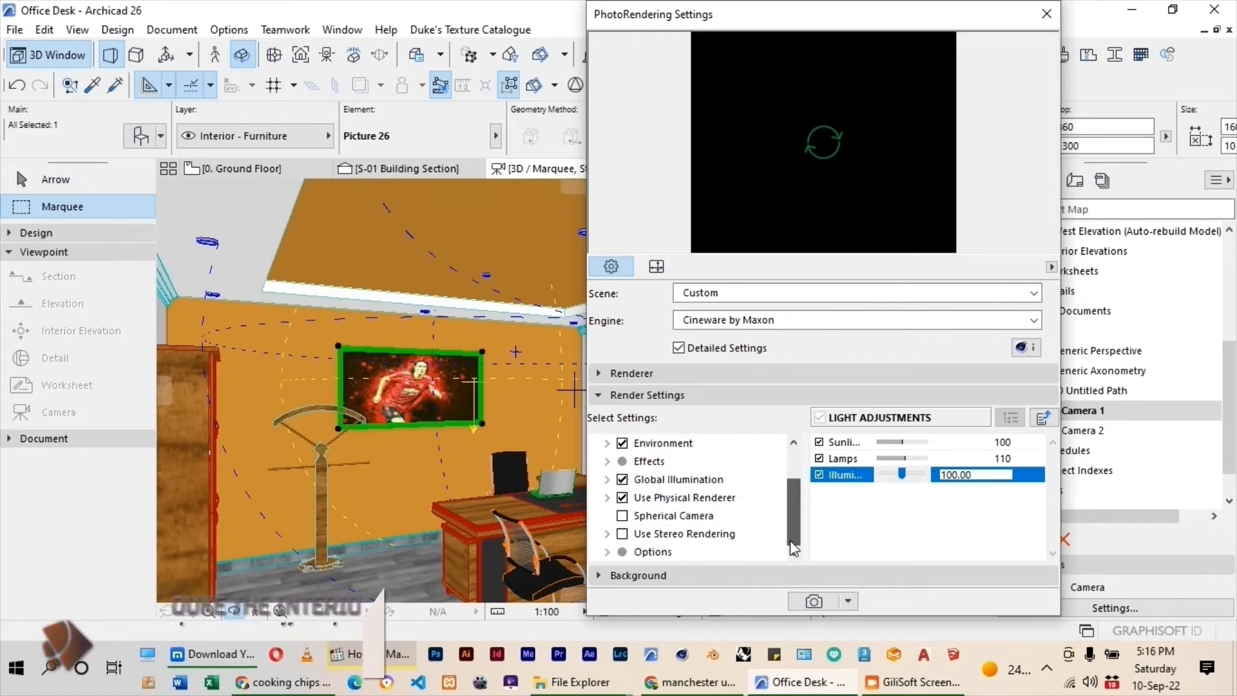
left_click(688, 572)
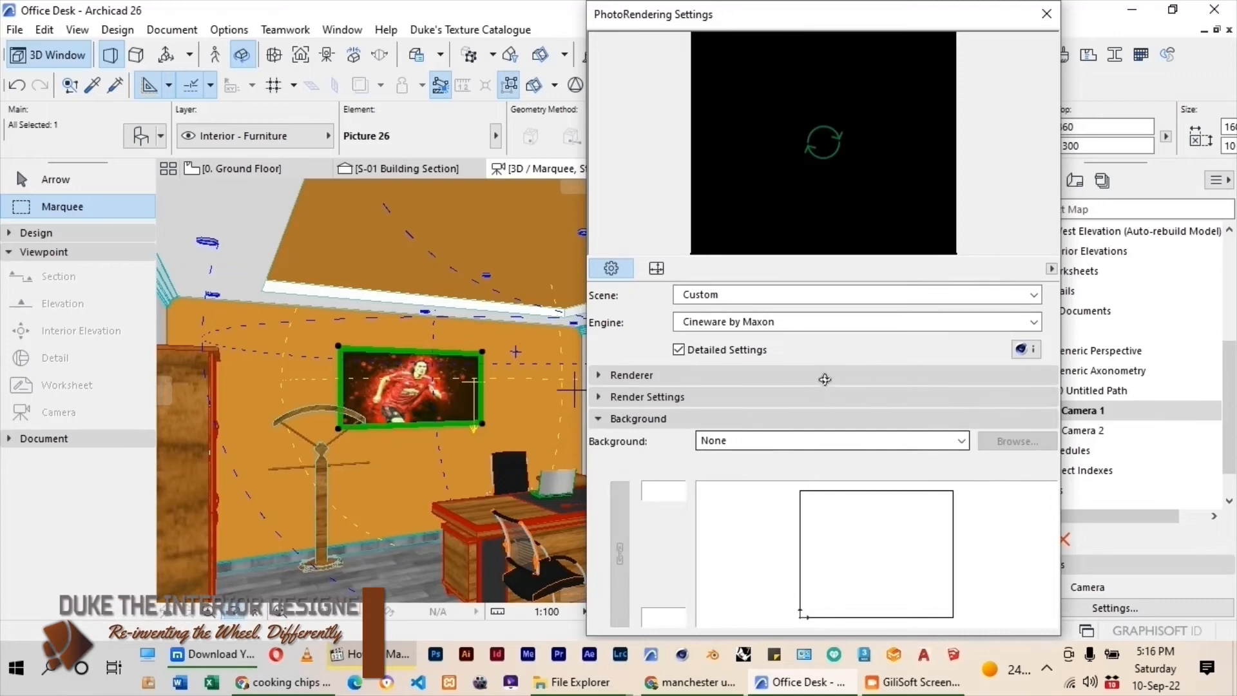
left_click(635, 419)
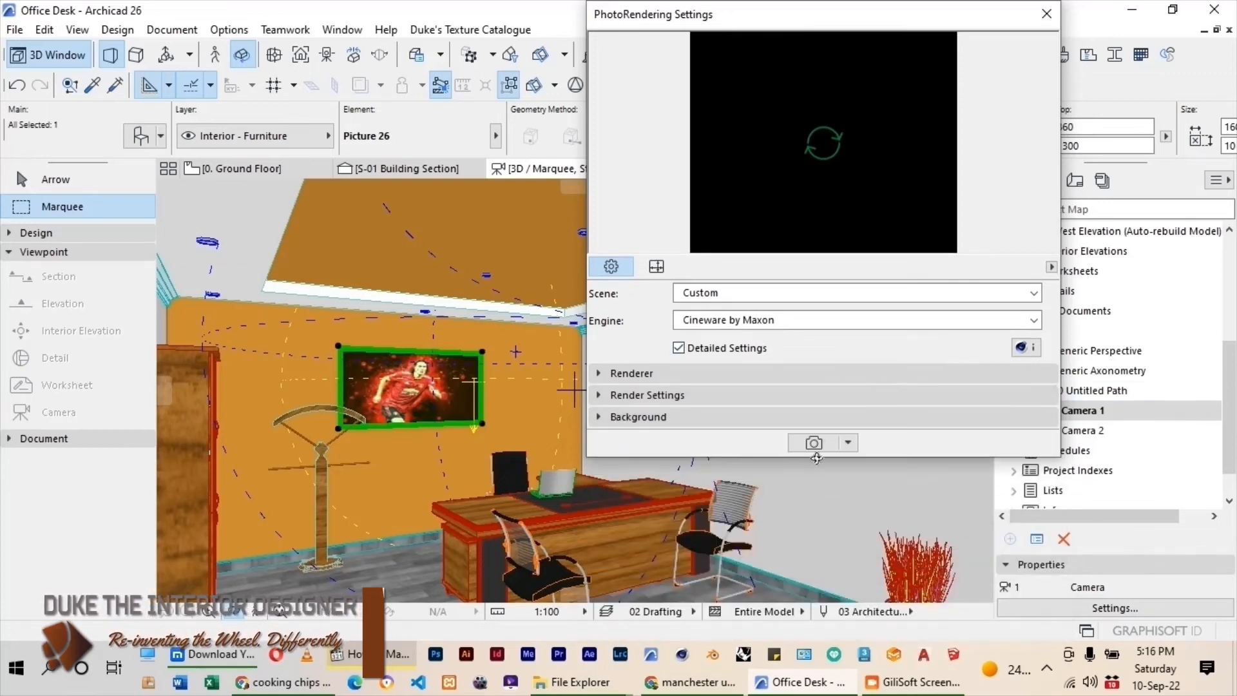
left_click(657, 266)
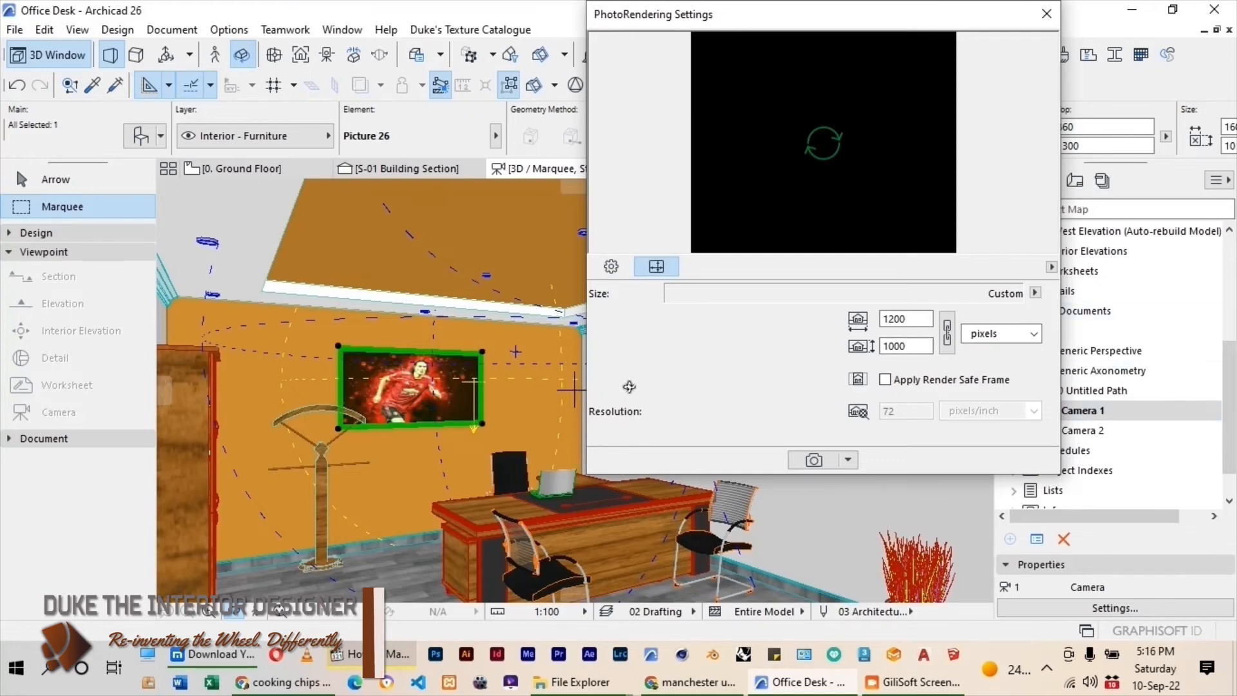
left_click(611, 266)
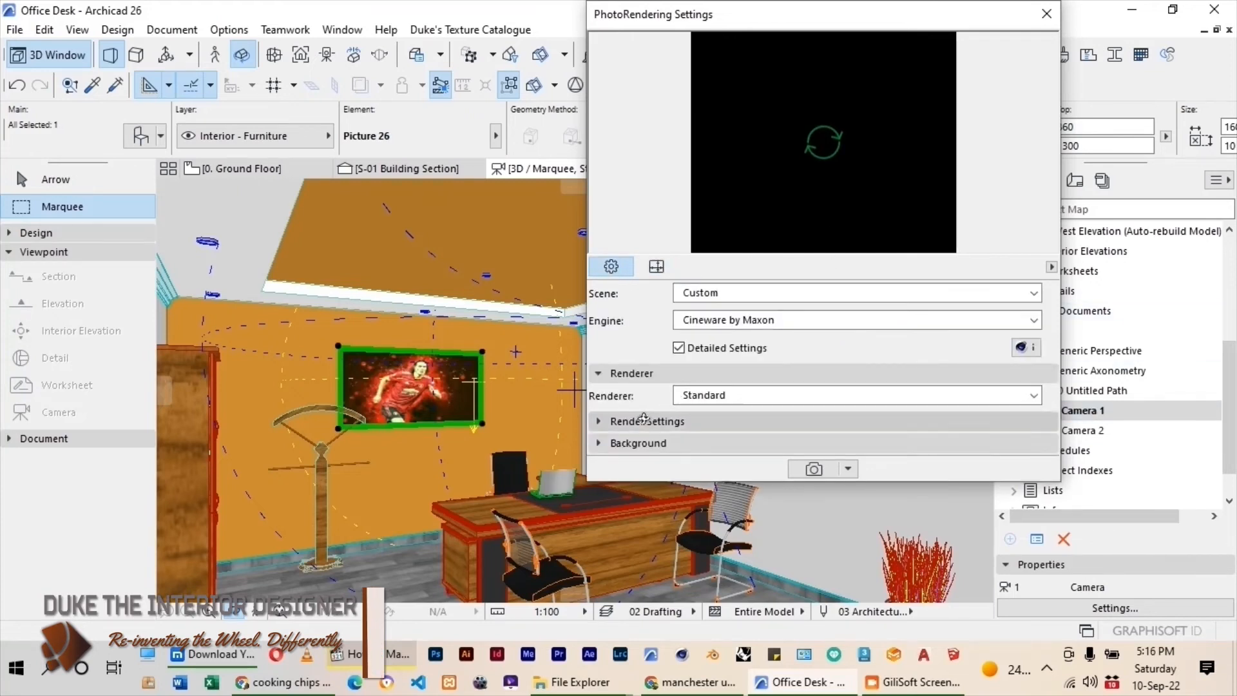
left_click(609, 420)
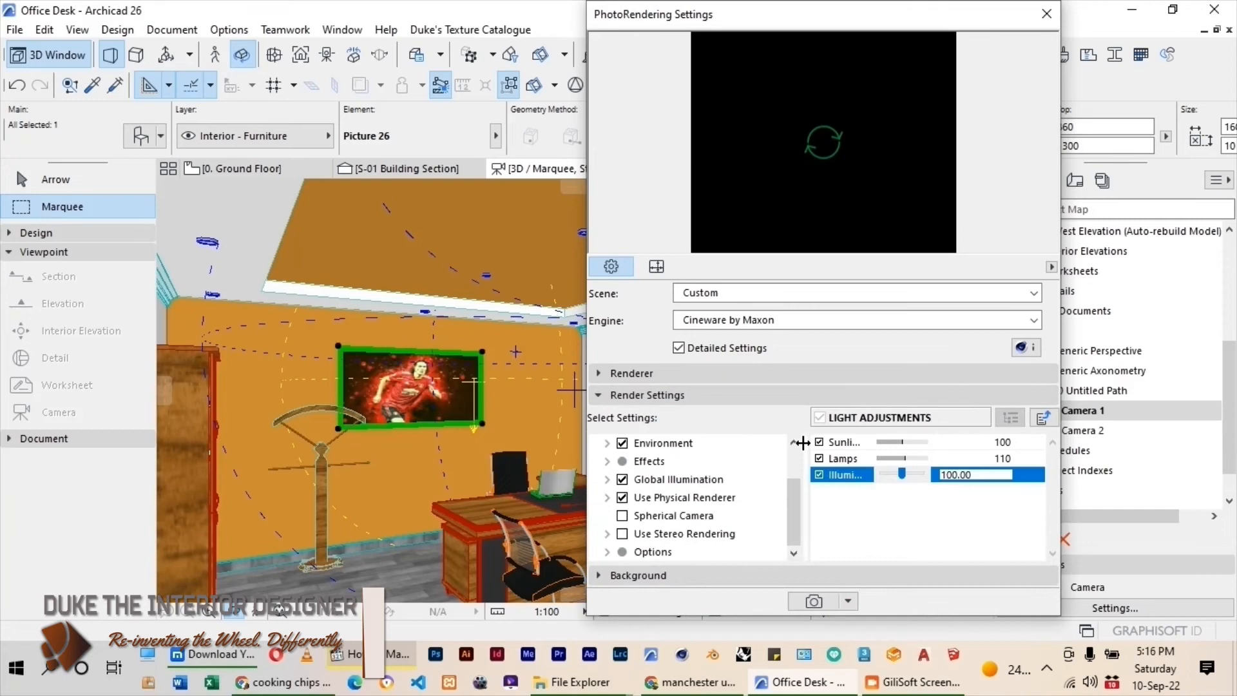
left_click(652, 551)
left_click(1005, 458)
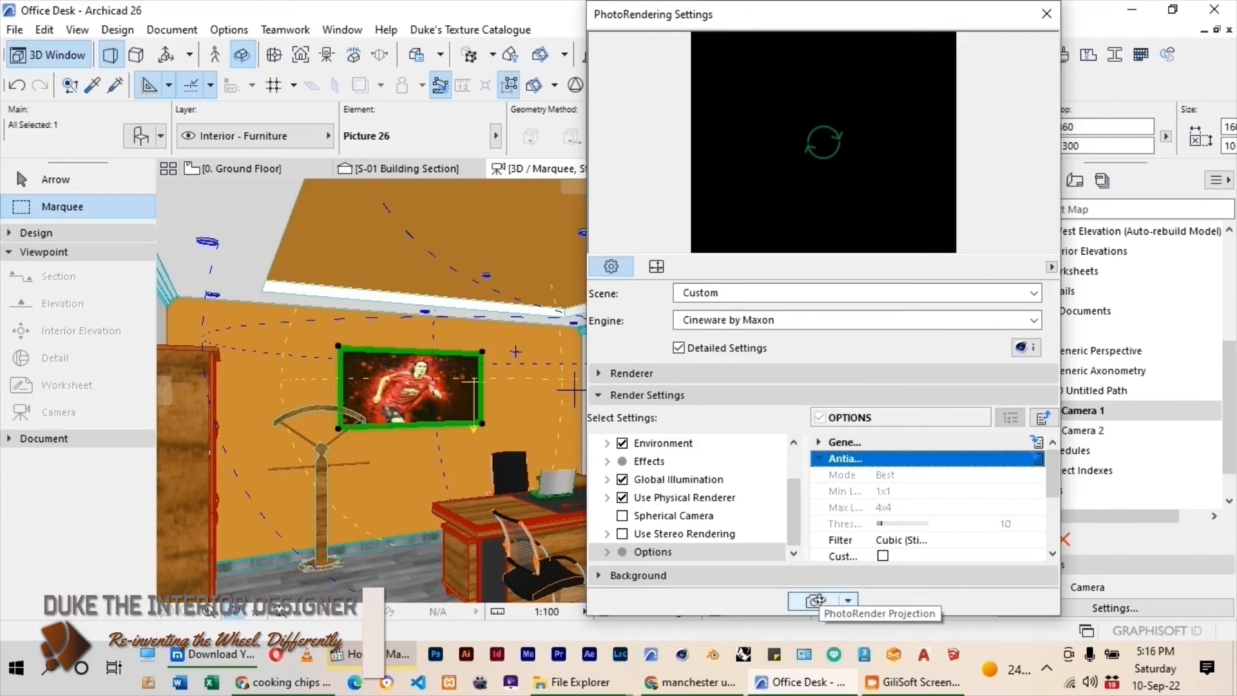
Start the photo rendering of the Camera 1 view and close the PhotoRendering settings.
left_click(814, 601)
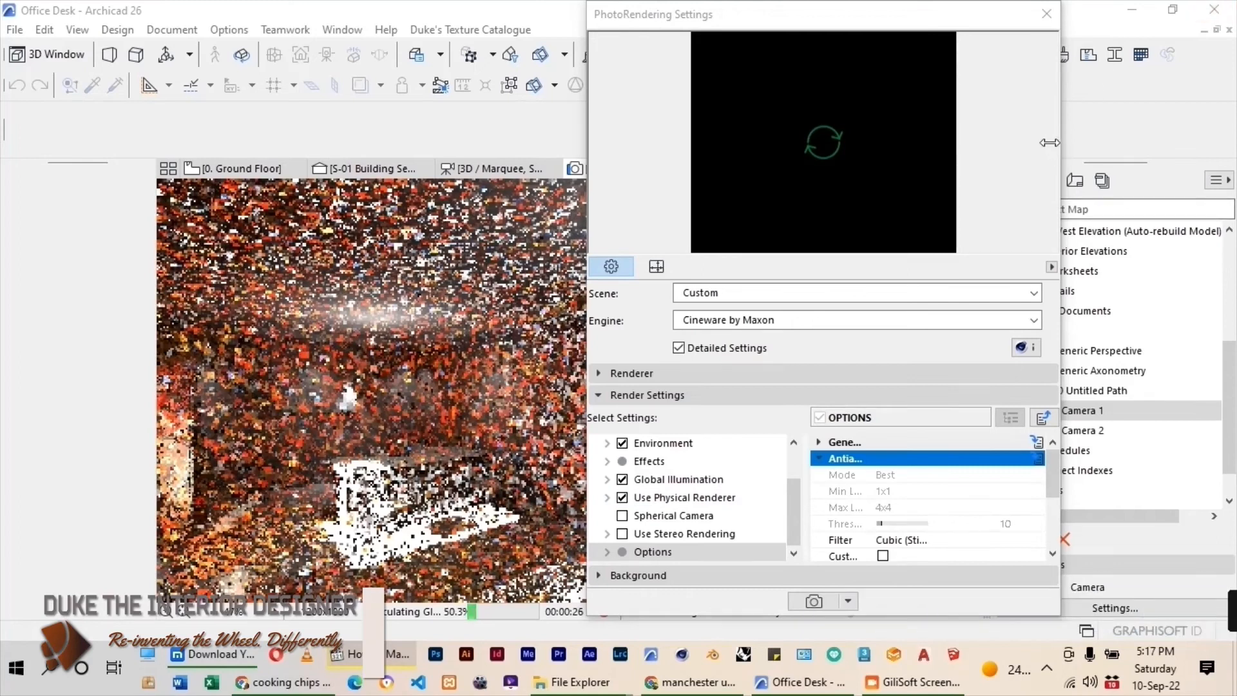
left_click(1046, 16)
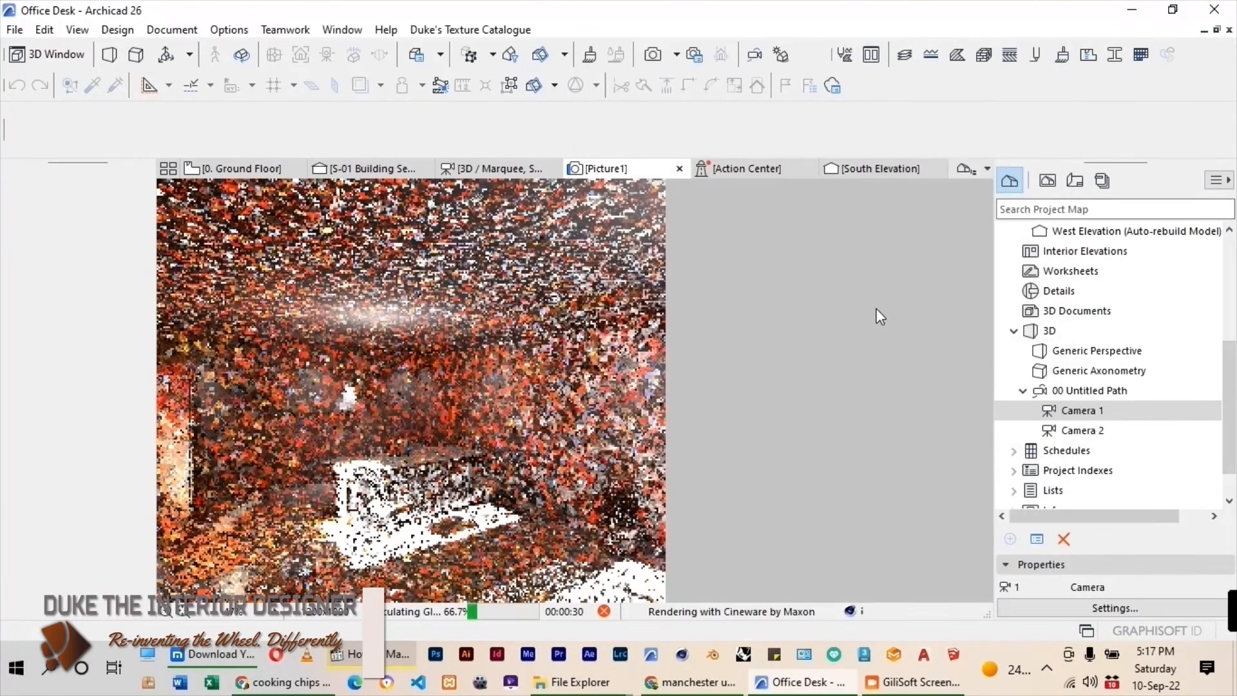
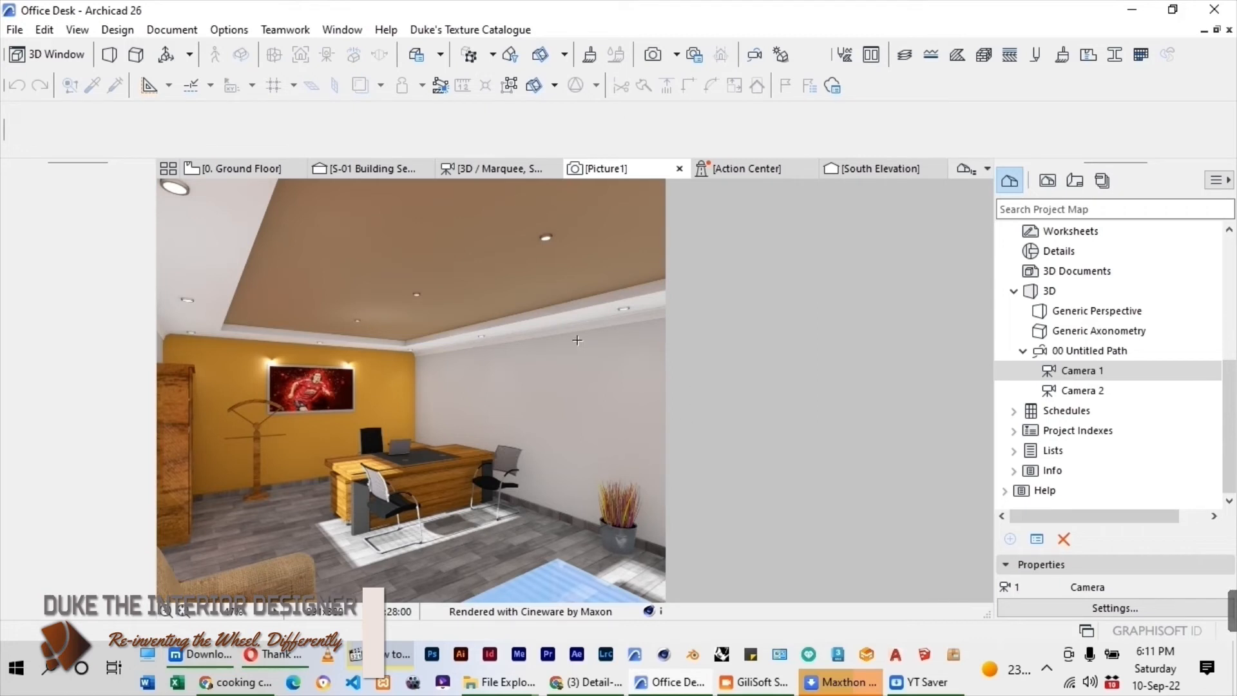
Save the rendered Camera 1 picture as a PNG named Office Interiors in the Desktop's TEXTURES folder.
left_click(13, 29)
left_click(60, 230)
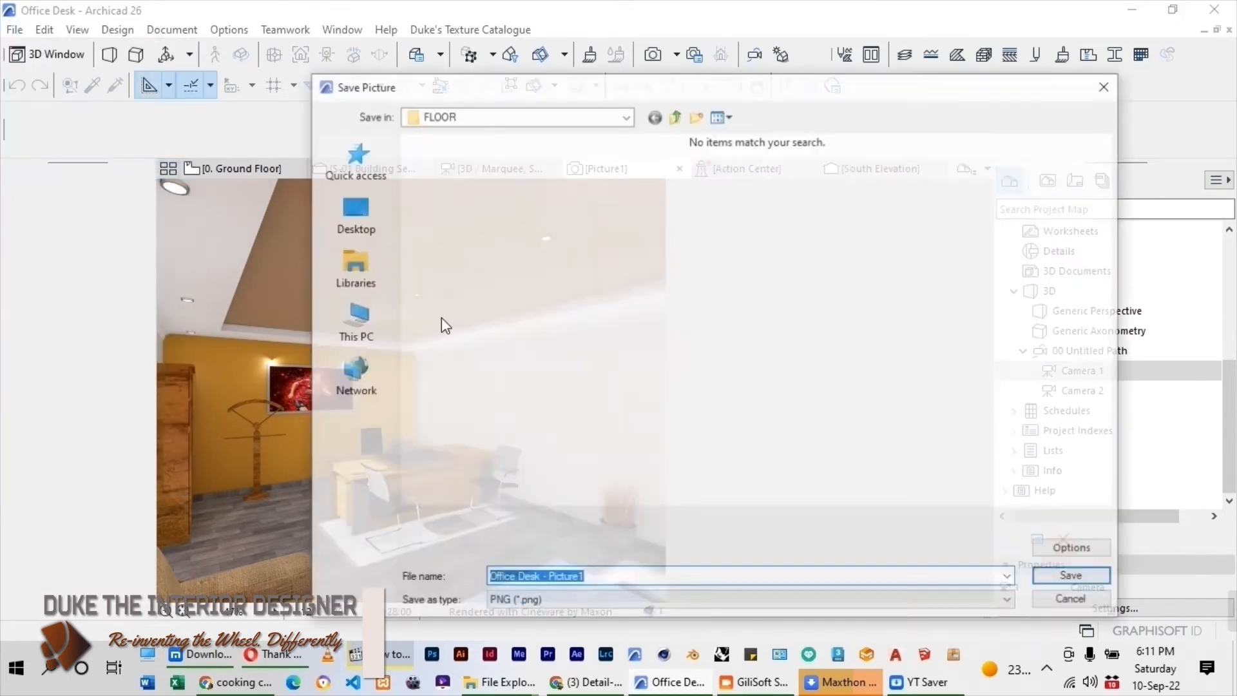
left_click(354, 216)
double_click(492, 246)
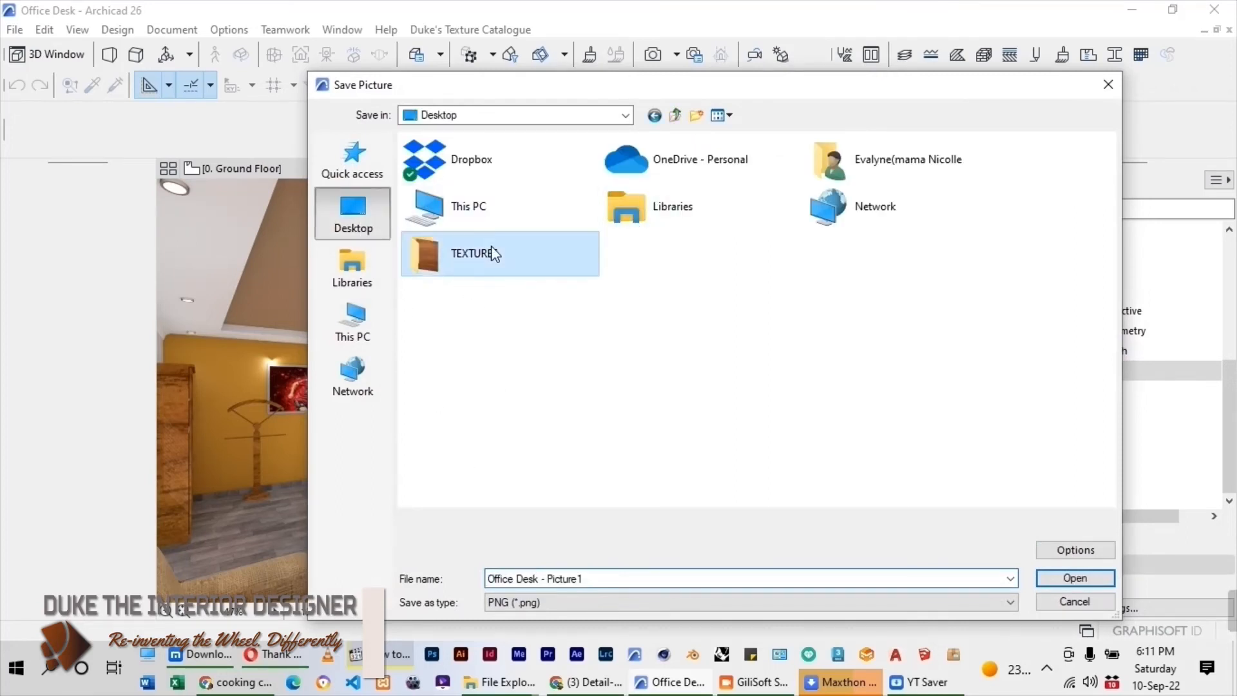
left_click(606, 573)
left_click(608, 577)
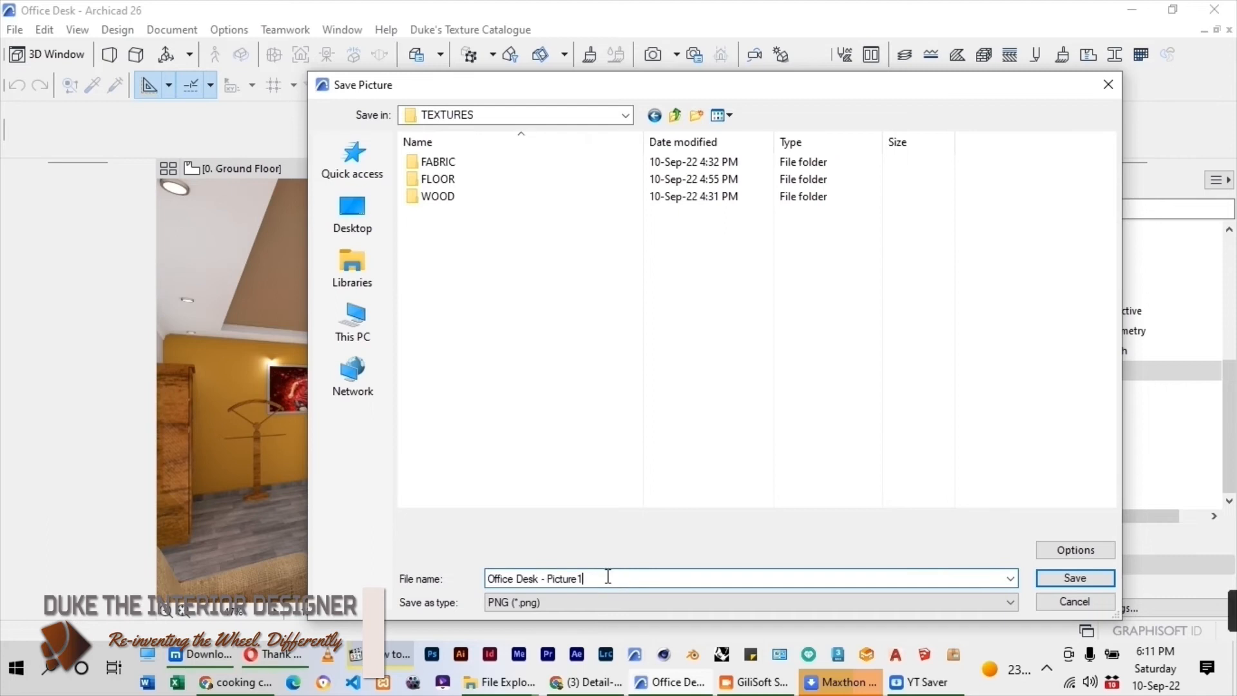
left_click_drag(580, 578, 520, 578)
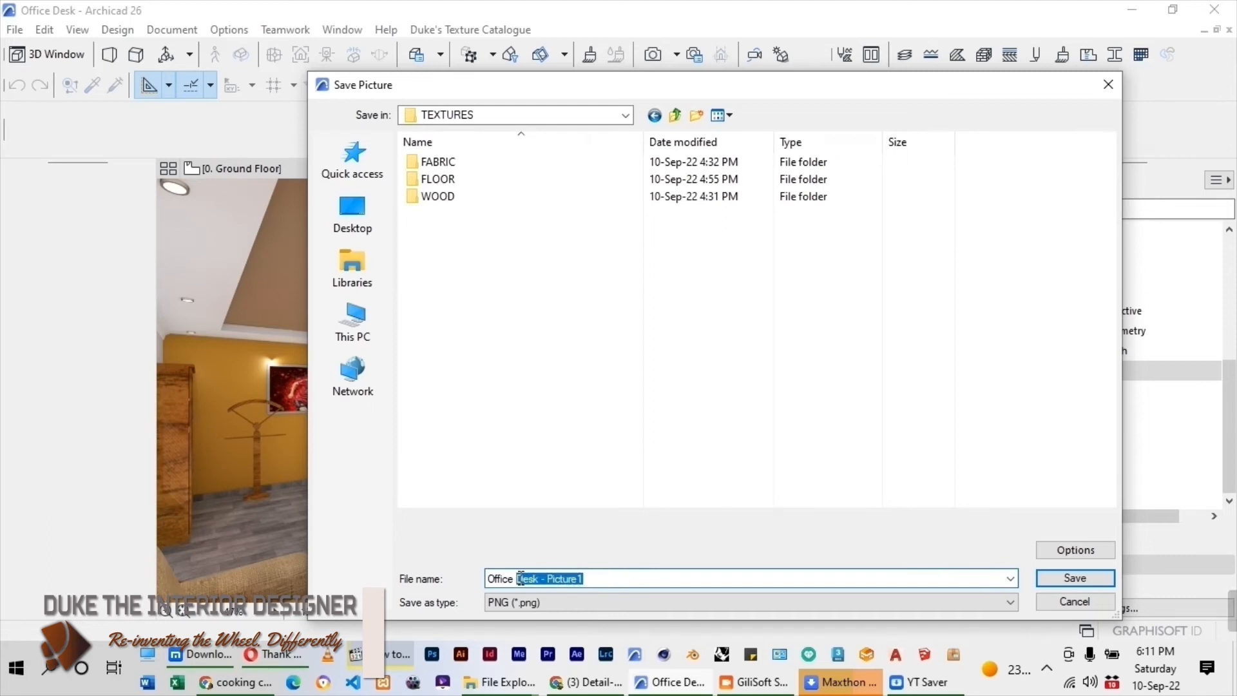
key("Return")
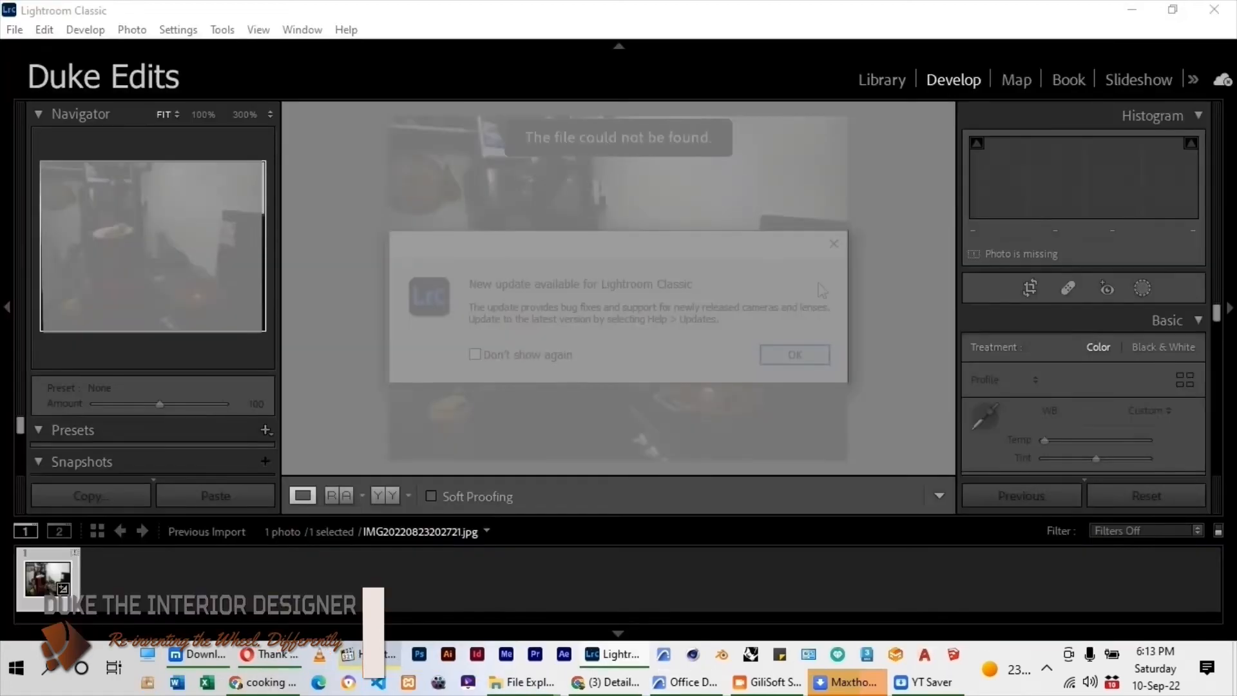
Switch to Lightroom Classic, show the Library and start importing photos.
left_click(834, 244)
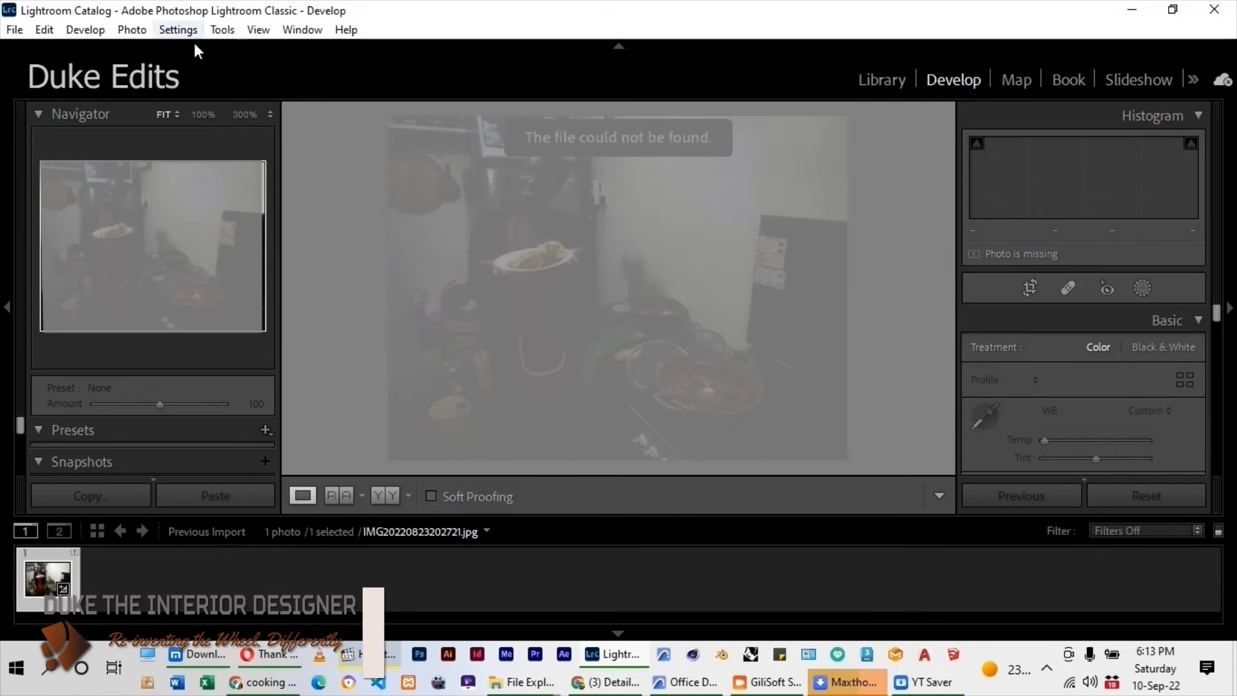
key("g")
left_click(15, 30)
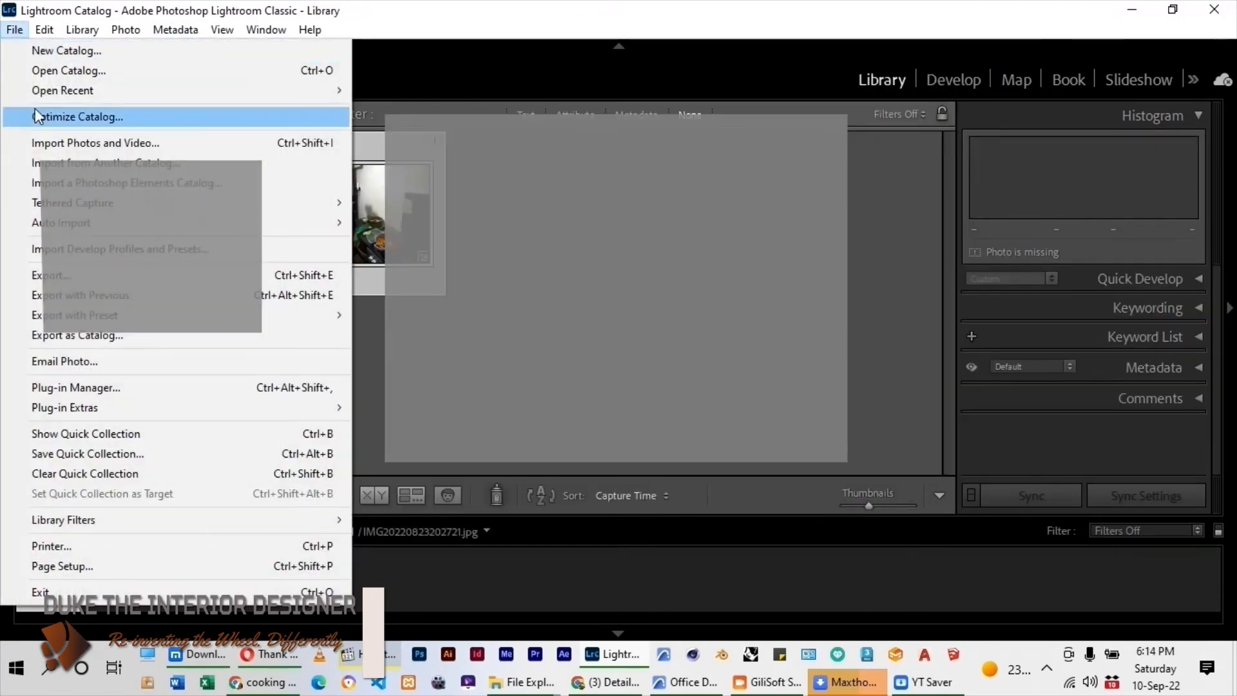
left_click(68, 143)
left_click(14, 31)
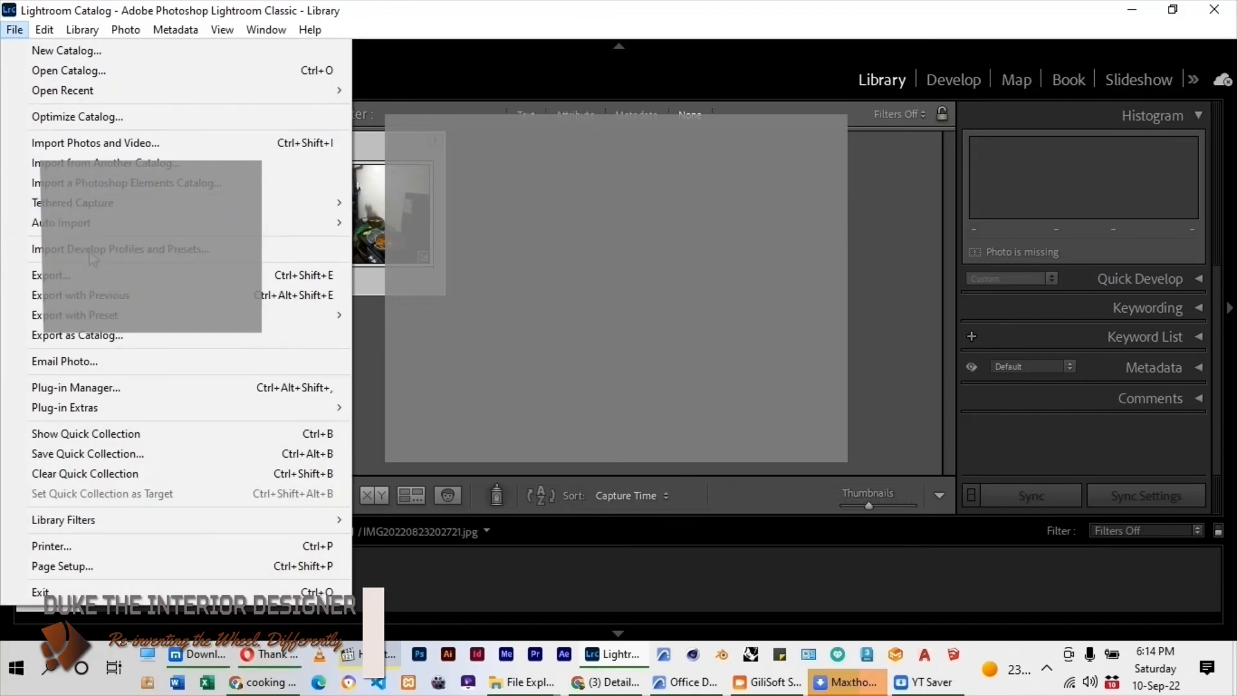
left_click(353, 293)
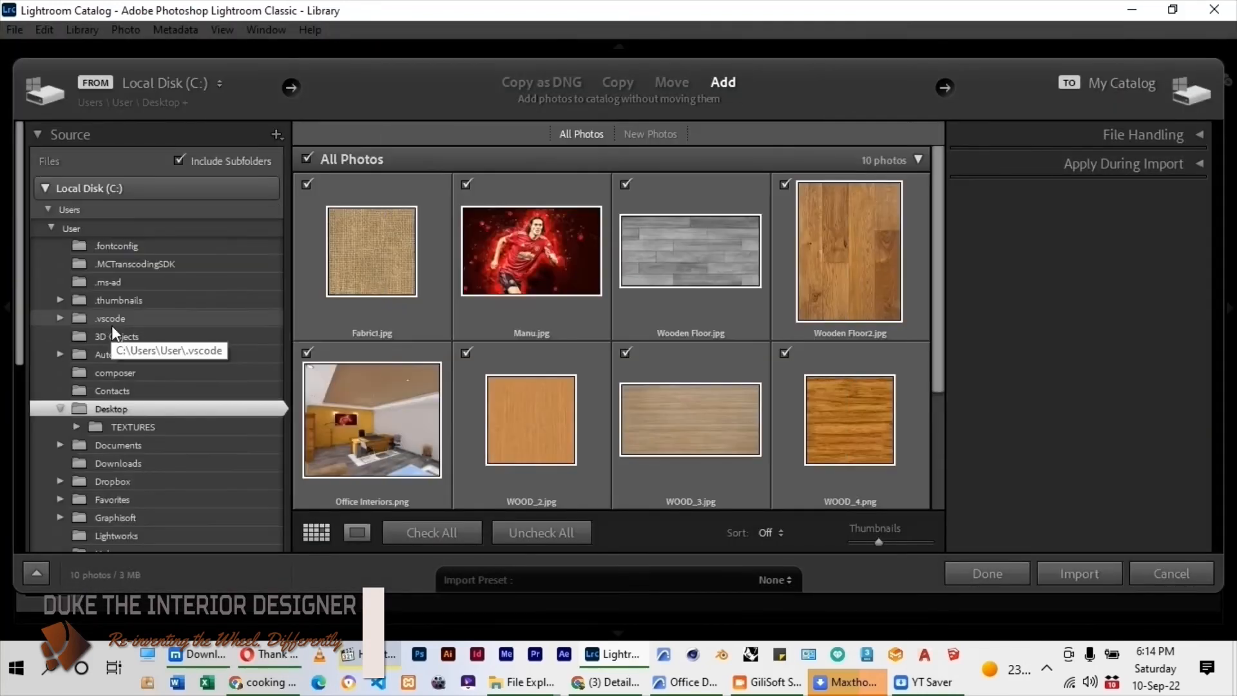
Exclude all other photos and import only Office Interiors.png into the catalog.
left_click(377, 394)
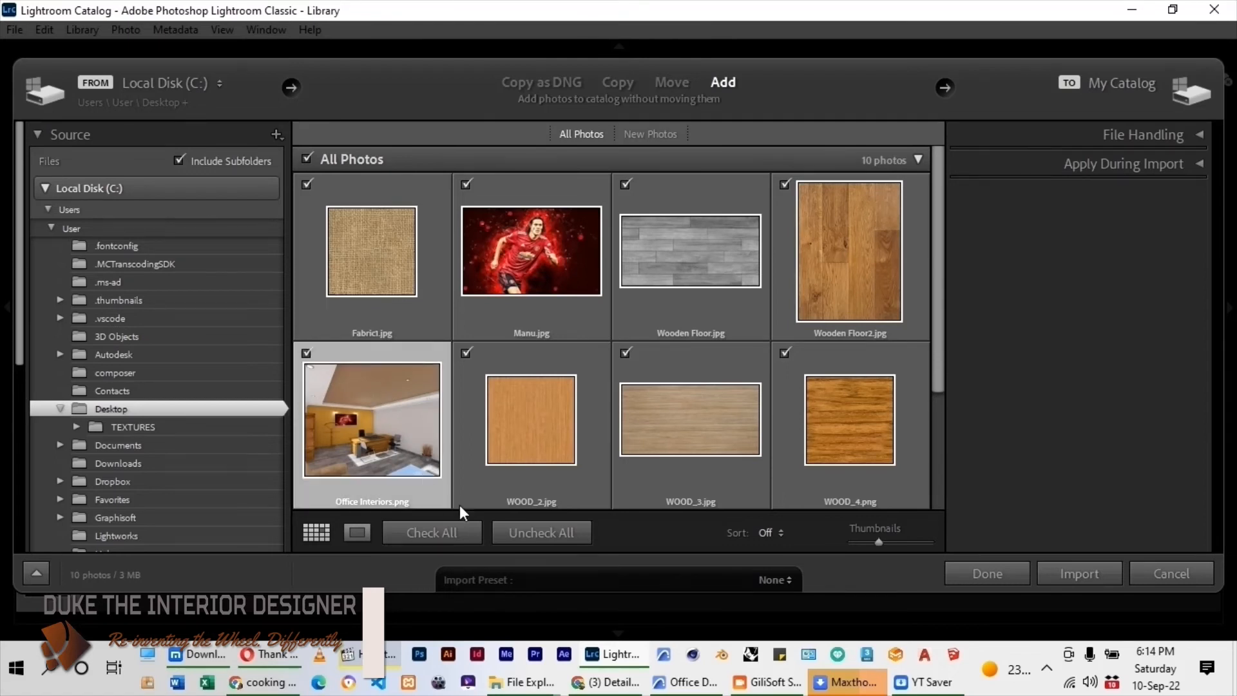
left_click(504, 531)
left_click(306, 354)
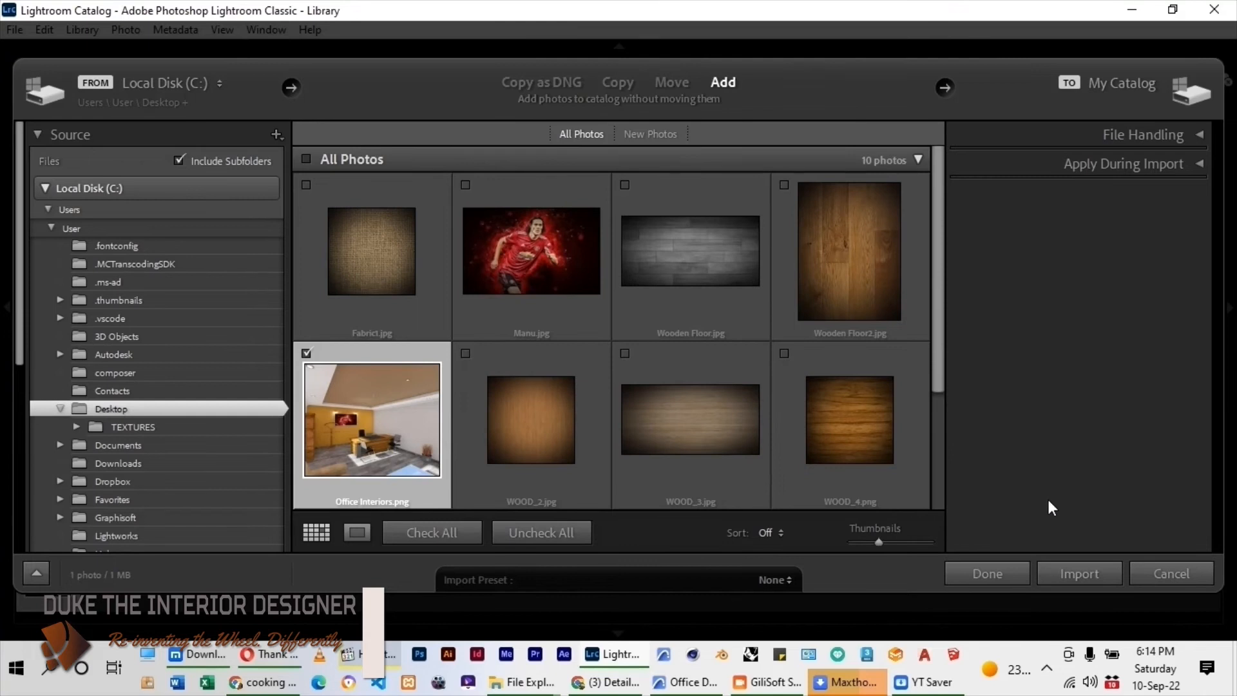
left_click(1080, 574)
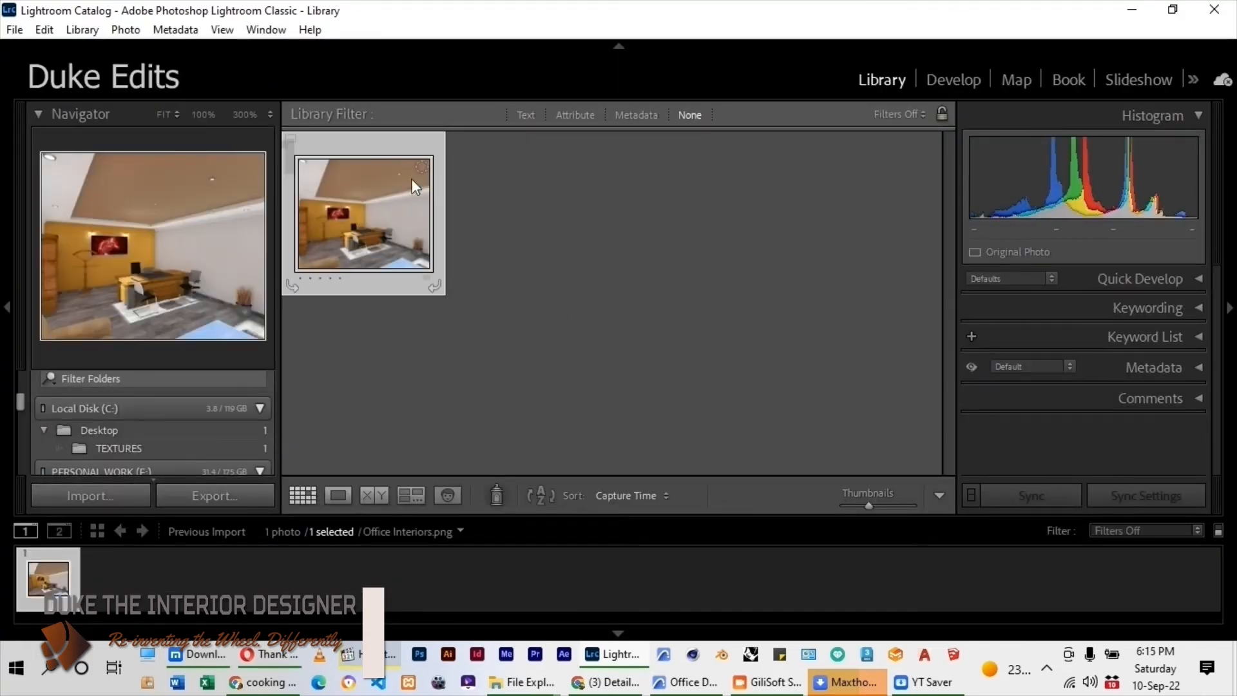
Develop the image in a side-by-side before/after view and sample the pale wall for white balance, giving Temp -5 and Tint -7.
key("d")
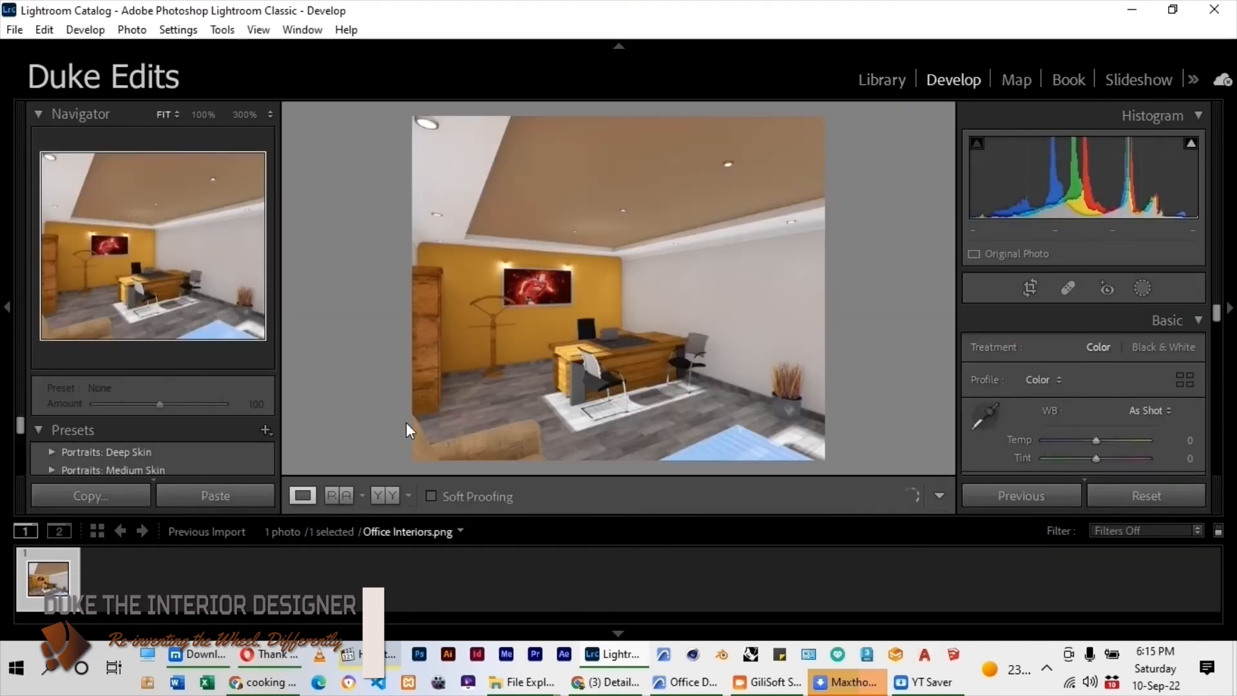
left_click(389, 493)
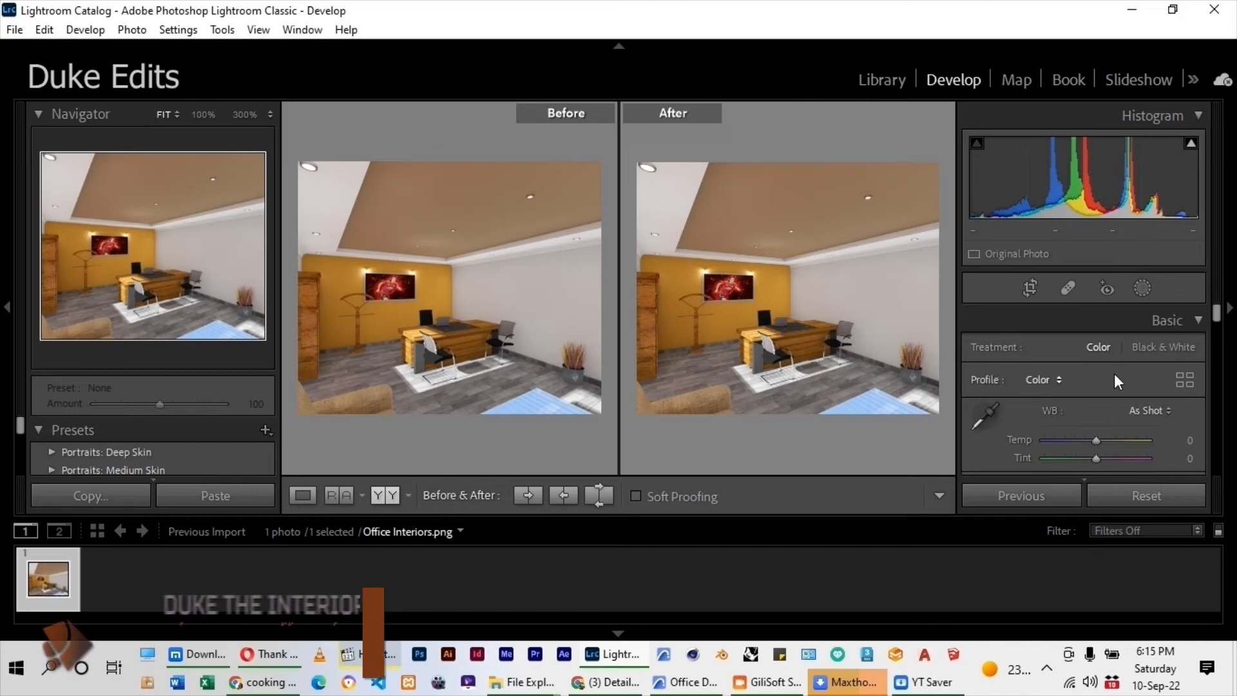
scroll(1116, 376, "down", 1)
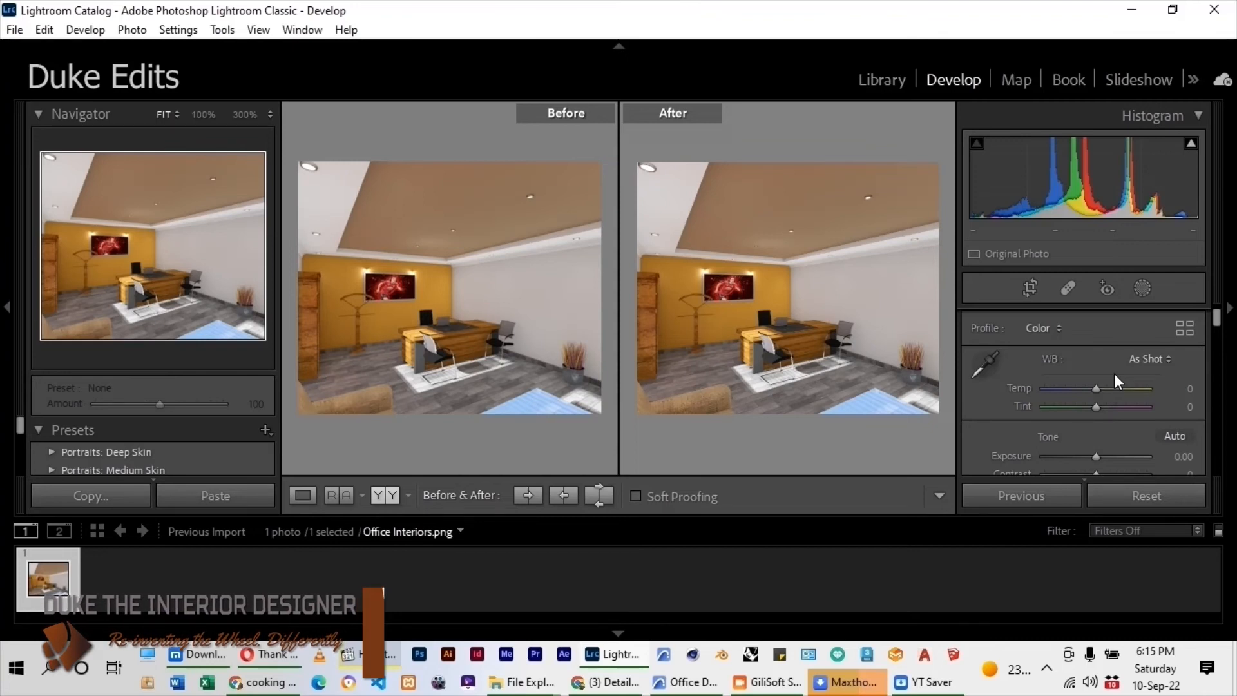
left_click(988, 356)
left_click(864, 331)
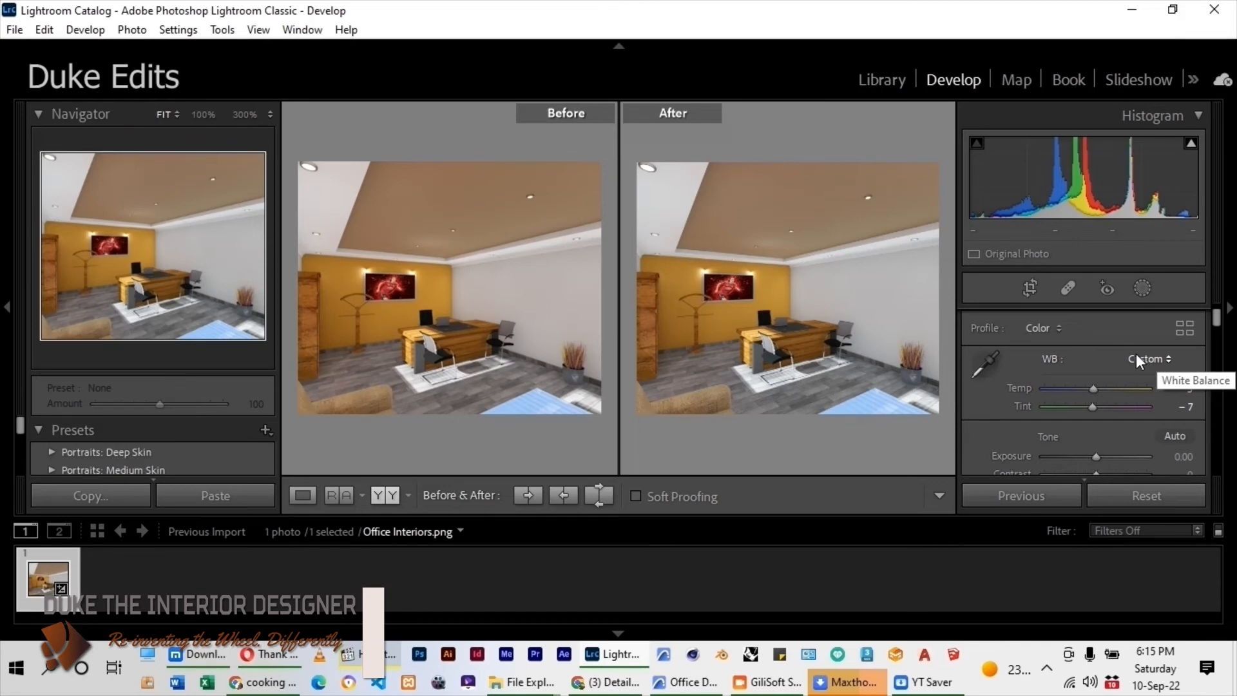
mouse_move(1096, 390)
left_mouse_down()
mouse_move(1122, 389)
mouse_move(1110, 407)
mouse_move(1101, 388)
mouse_move(1069, 391)
mouse_move(1098, 406)
mouse_move(1085, 409)
left_mouse_up()
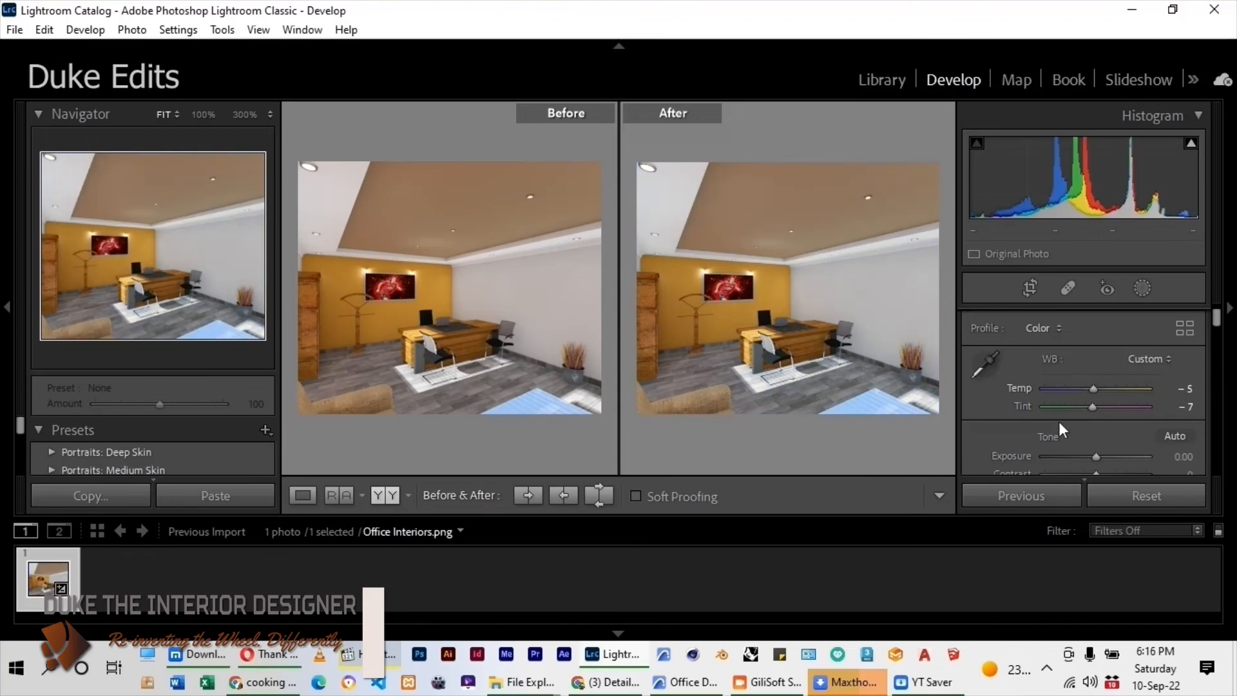
Adjust the image's tone with Highlights at -44, Shadows at -9 and Whites at +7.
scroll(982, 422, "down", 3)
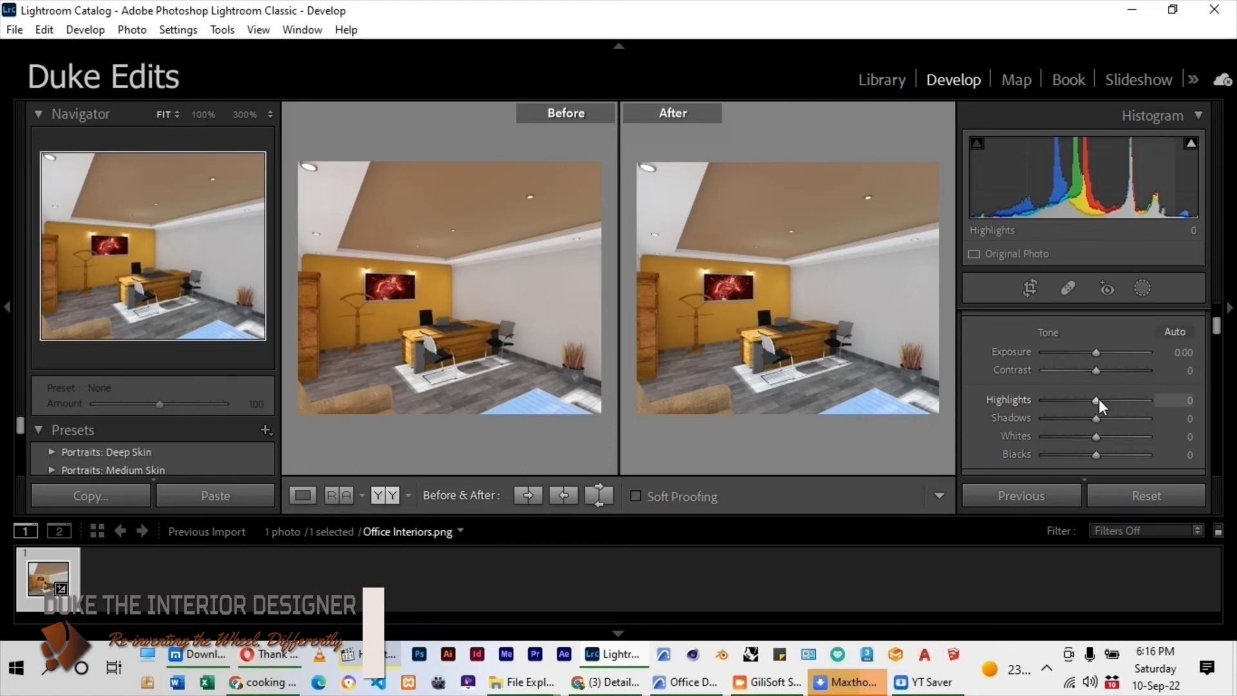
mouse_move(1098, 399)
left_mouse_down()
mouse_move(1037, 408)
mouse_move(1107, 401)
mouse_move(1063, 405)
mouse_move(1077, 400)
left_mouse_up()
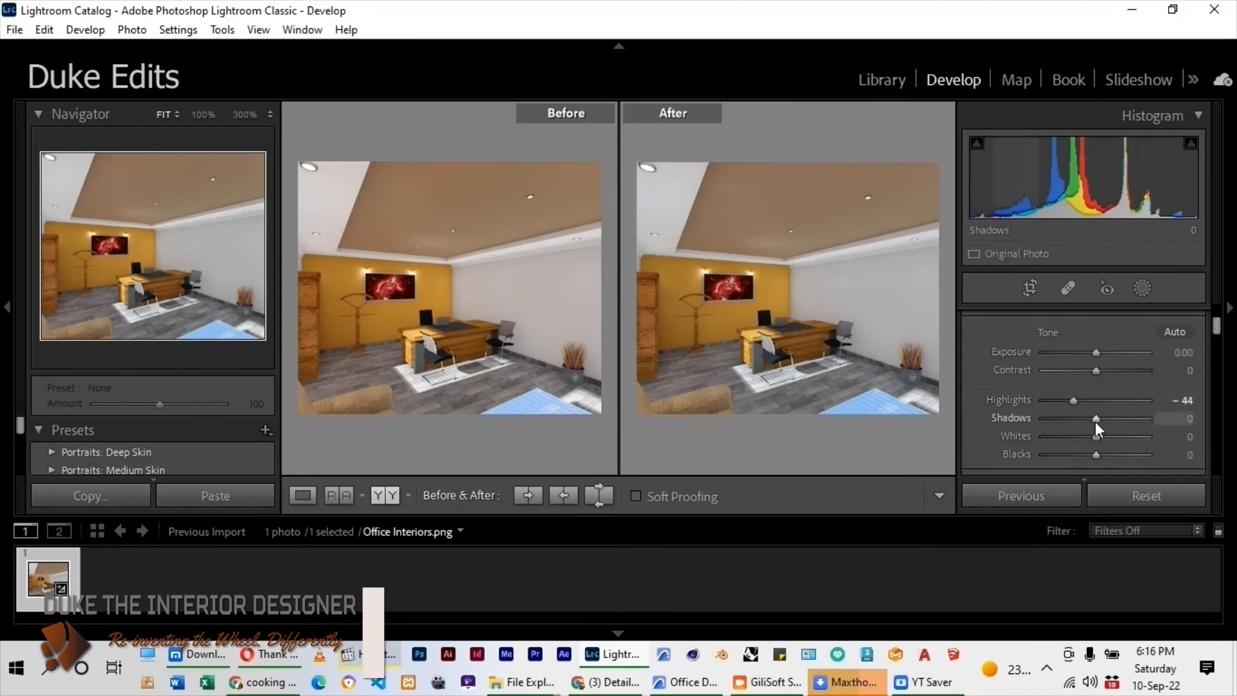
left_click_drag(1096, 420, 1092, 421)
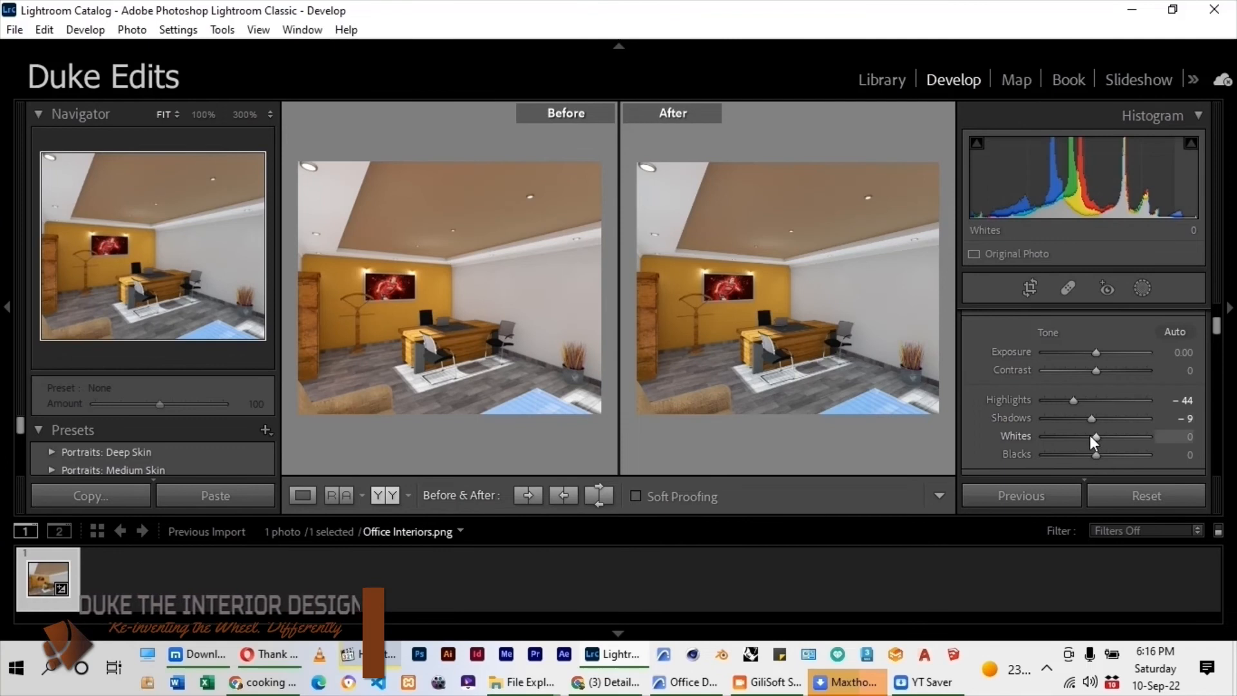
key("alt")
mouse_move(1096, 433)
left_mouse_down("alt")
mouse_move(1127, 435)
mouse_move(1076, 458)
mouse_move(1096, 453)
left_mouse_up("alt")
Set the image's presence to Texture +2, Clarity +28 and Dehaze +18.
scroll(1041, 380, "down", 3)
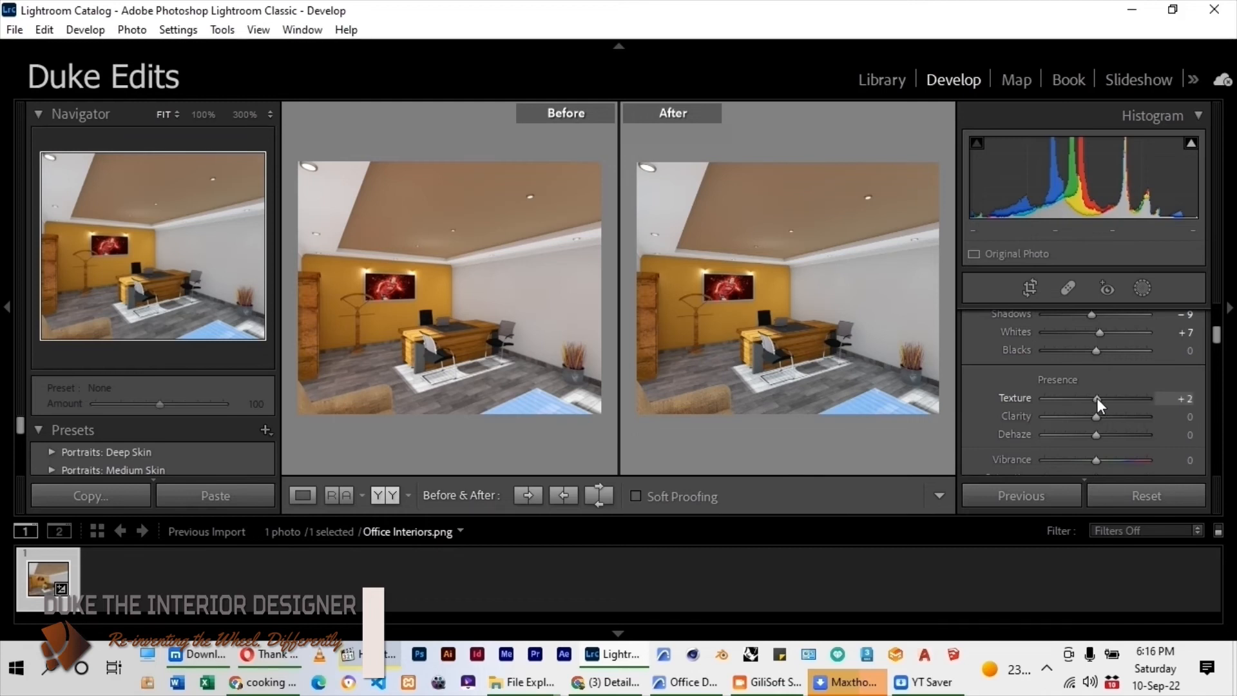
left_click_drag(1096, 417, 1112, 420)
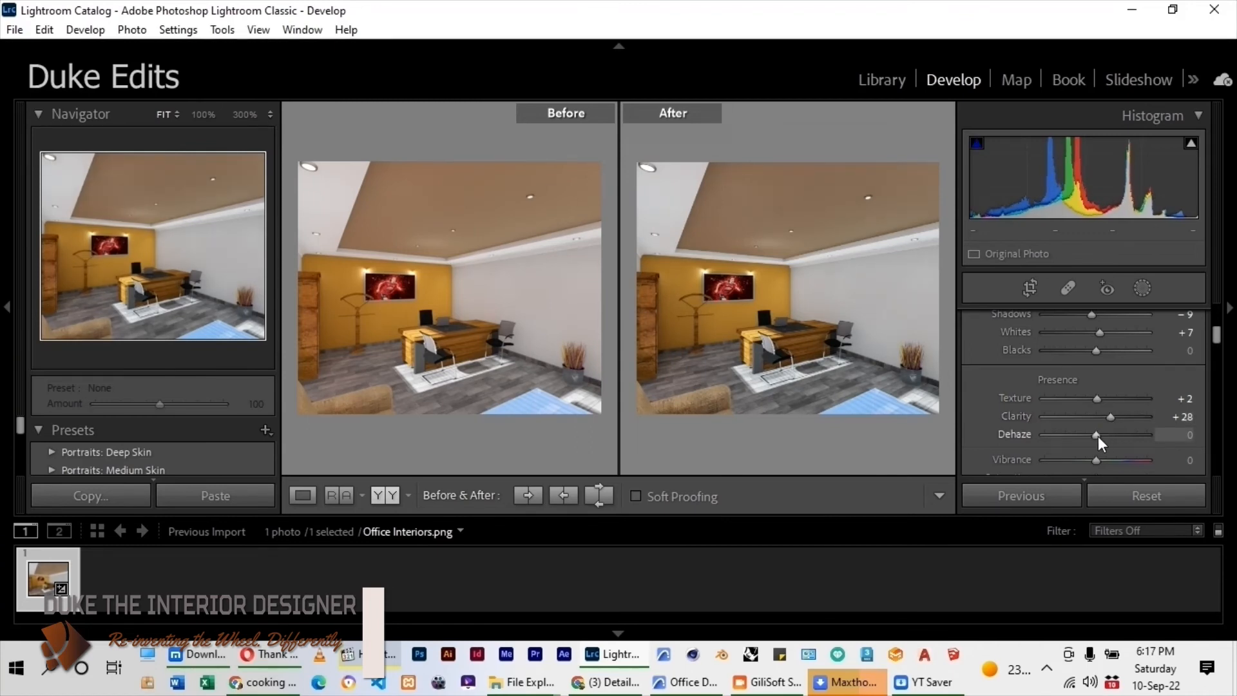
left_click_drag(1098, 436, 1107, 435)
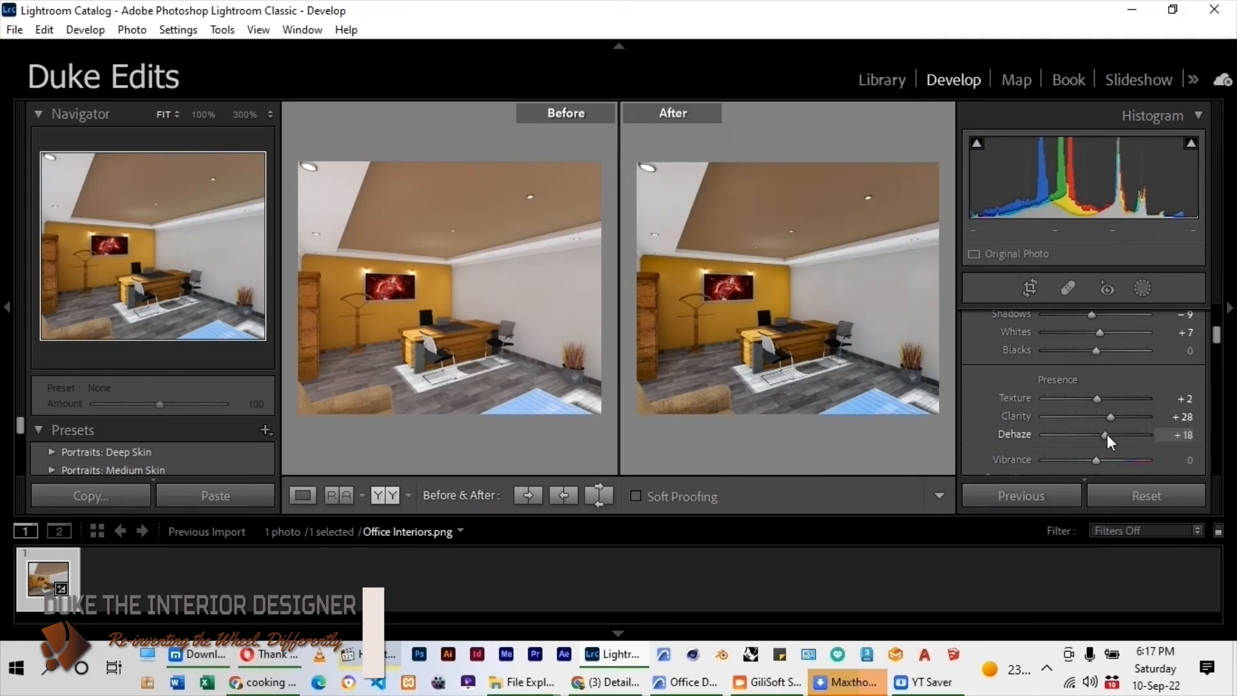
scroll(980, 412, "down", 2)
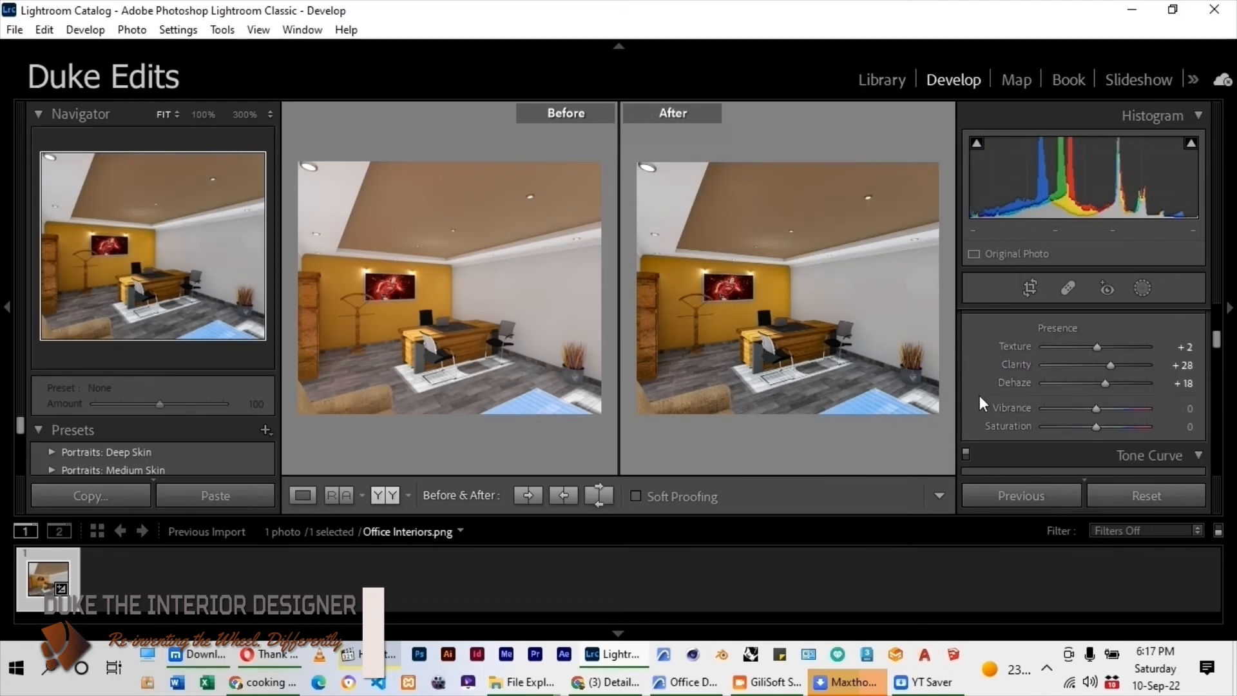
Shape the tone curve by setting Lights to +6 and Darks to -9.
scroll(979, 388, "down", 6)
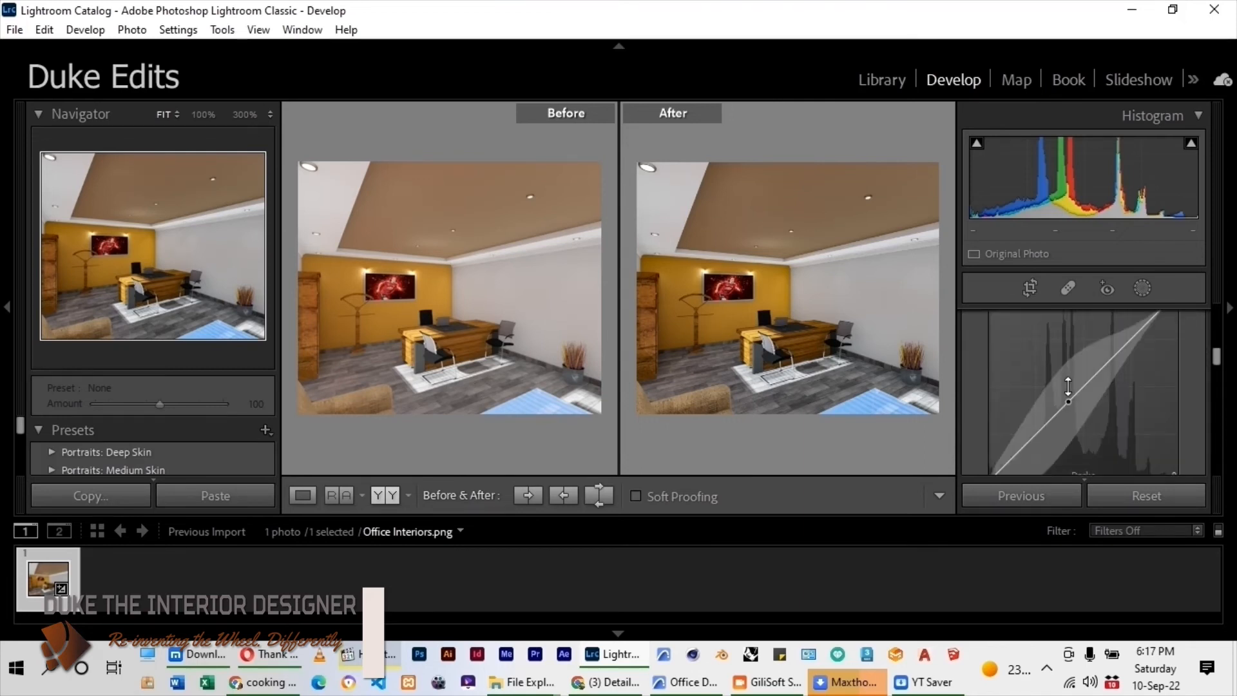
scroll(1051, 390, "down", 2)
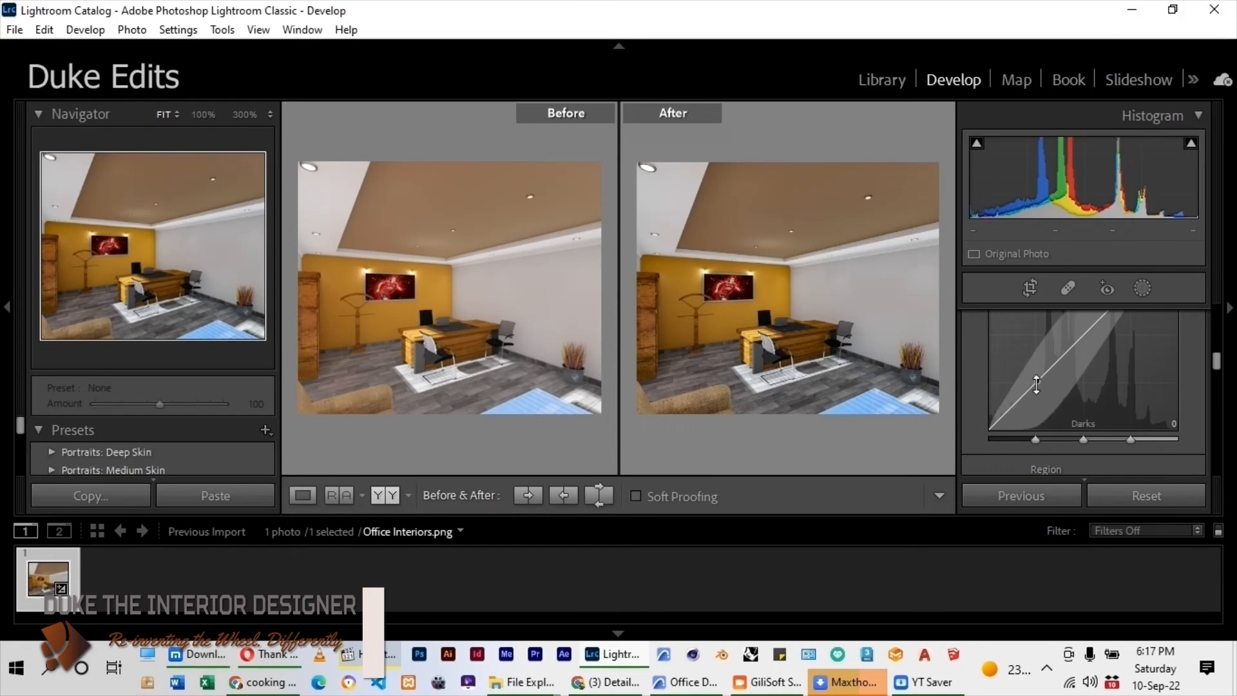
left_click_drag(1036, 385, 1037, 379)
scroll(1057, 370, "up", 2)
left_click_drag(1130, 341, 1125, 343)
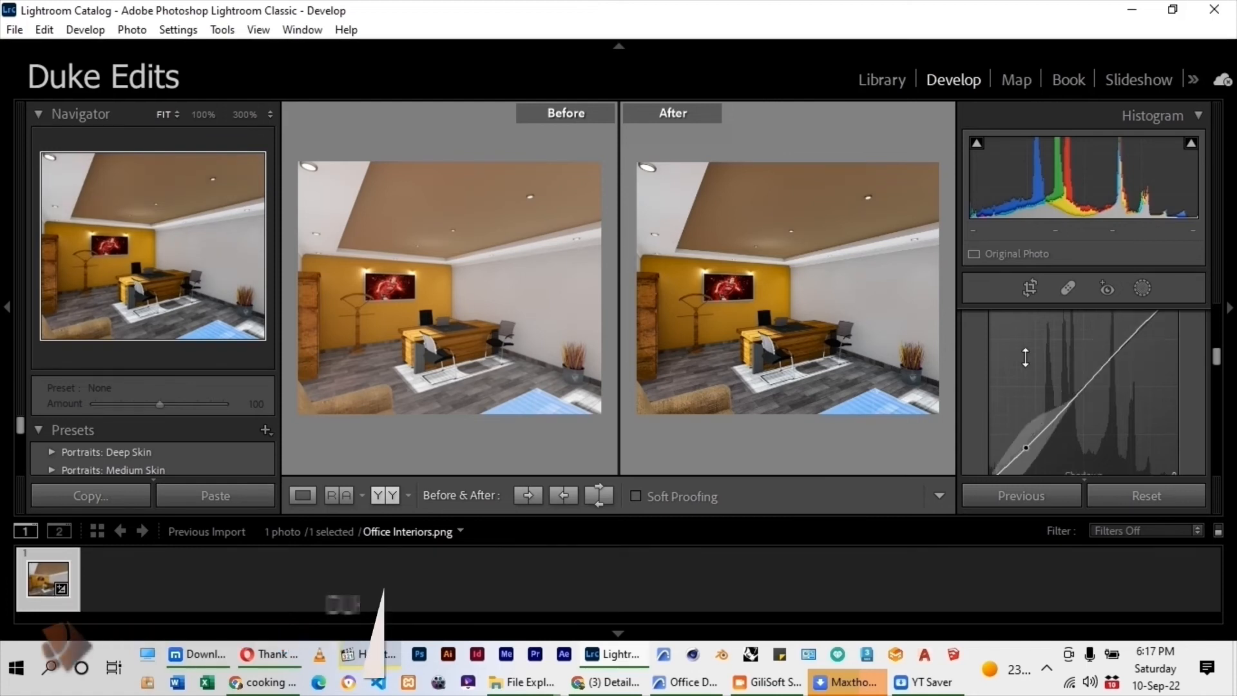
scroll(1026, 358, "down", 3)
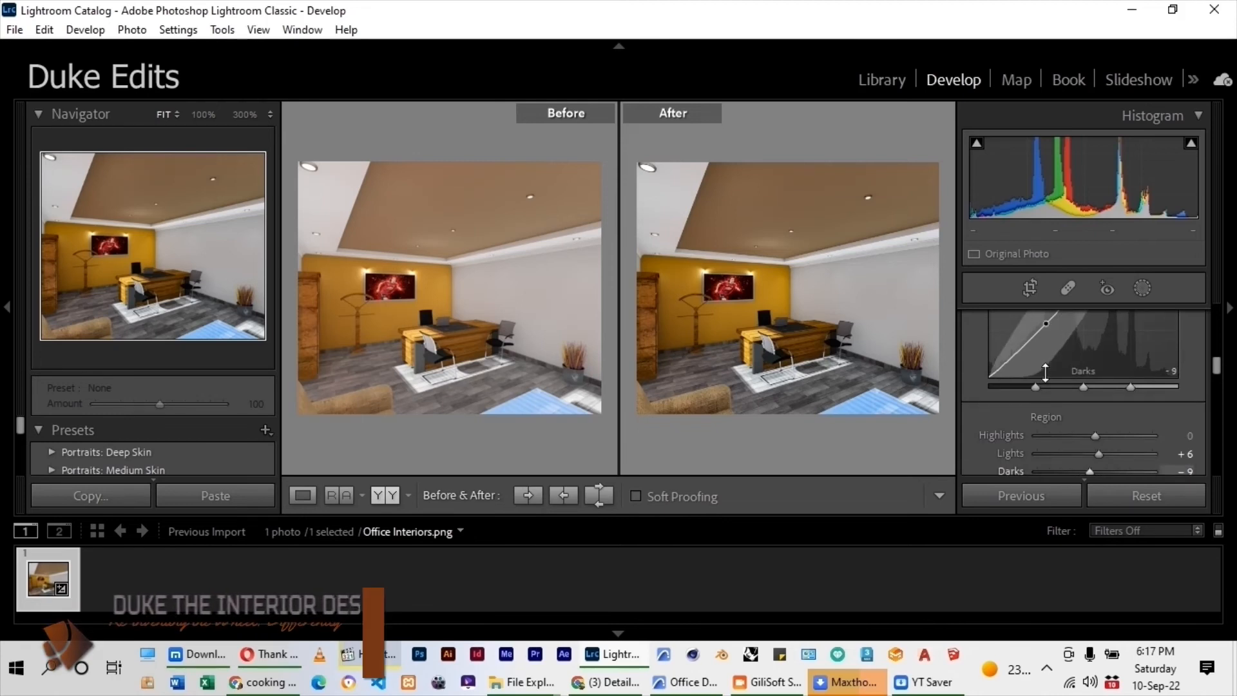
Sharpen the image with an Amount of 71 and Masking of 70.
scroll(1046, 381, "down", 10)
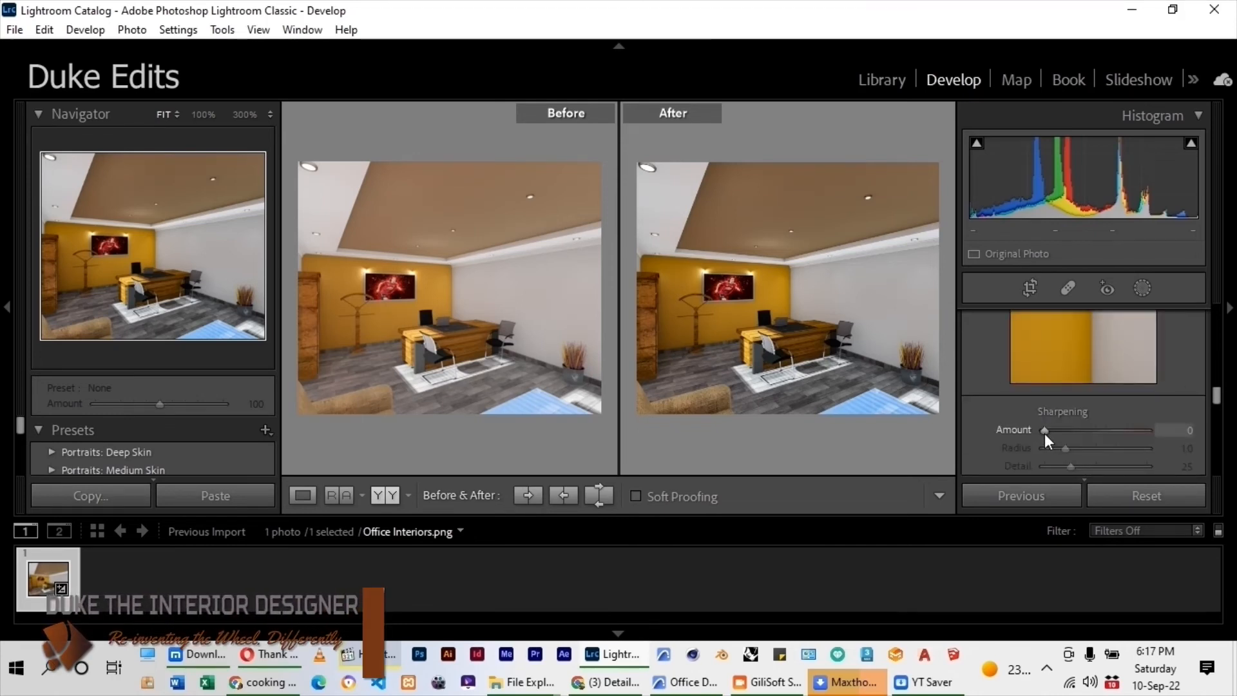
left_click_drag(1045, 430, 1093, 438)
scroll(1021, 405, "down", 2)
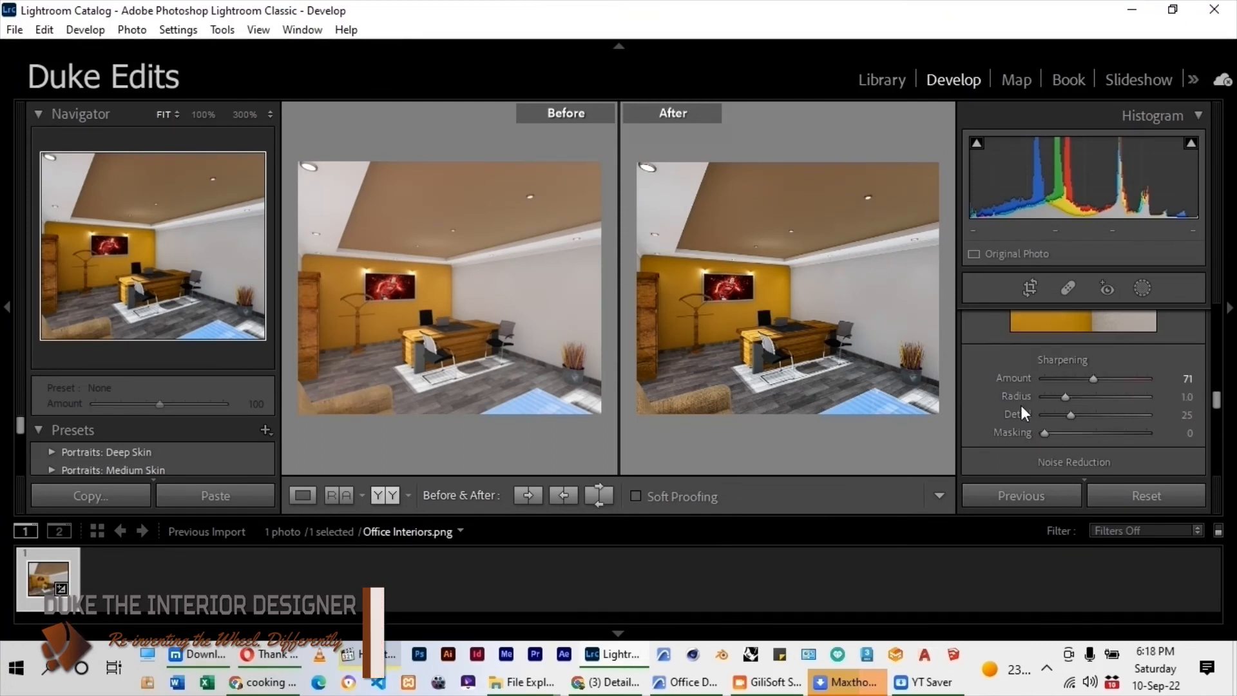
key("alt")
left_click_drag(1046, 432, 1119, 432, "alt")
Apply a small amount of luminance noise reduction to the image.
scroll(994, 406, "down", 2)
scroll(993, 400, "down", 2)
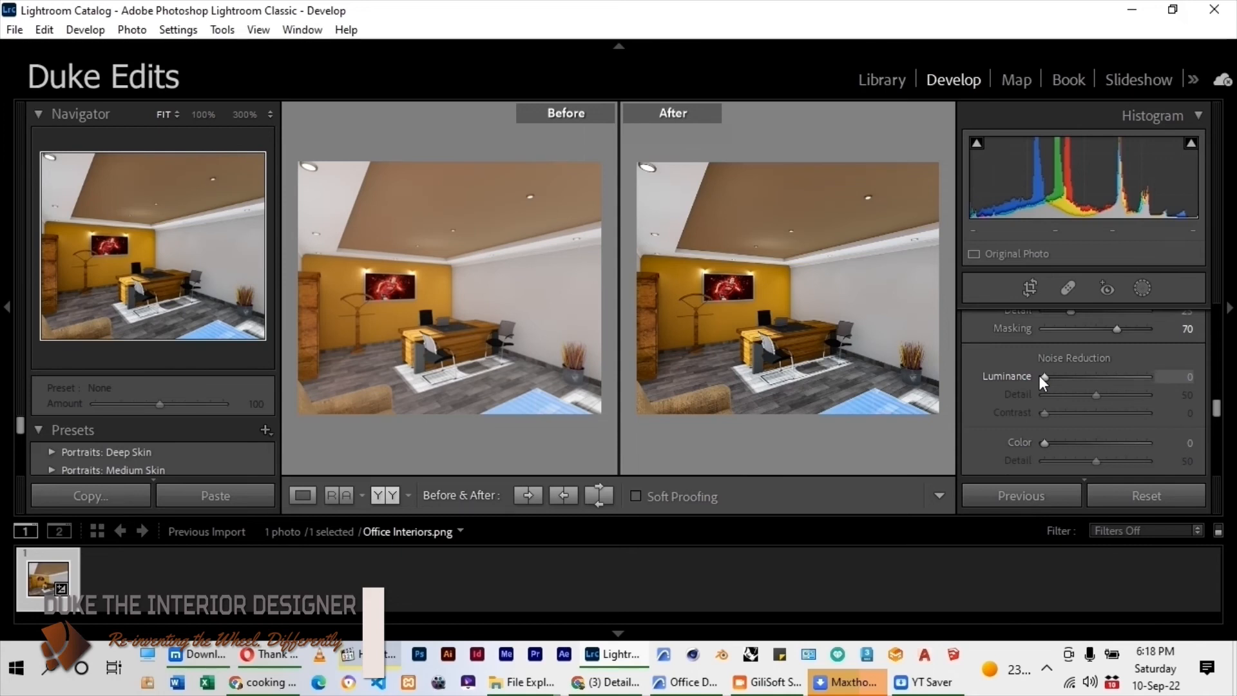
left_click_drag(1040, 376, 1064, 381)
Turn on Remove Chromatic Aberration and Enable Profile Corrections in the lens corrections.
scroll(1018, 354, "down", 3)
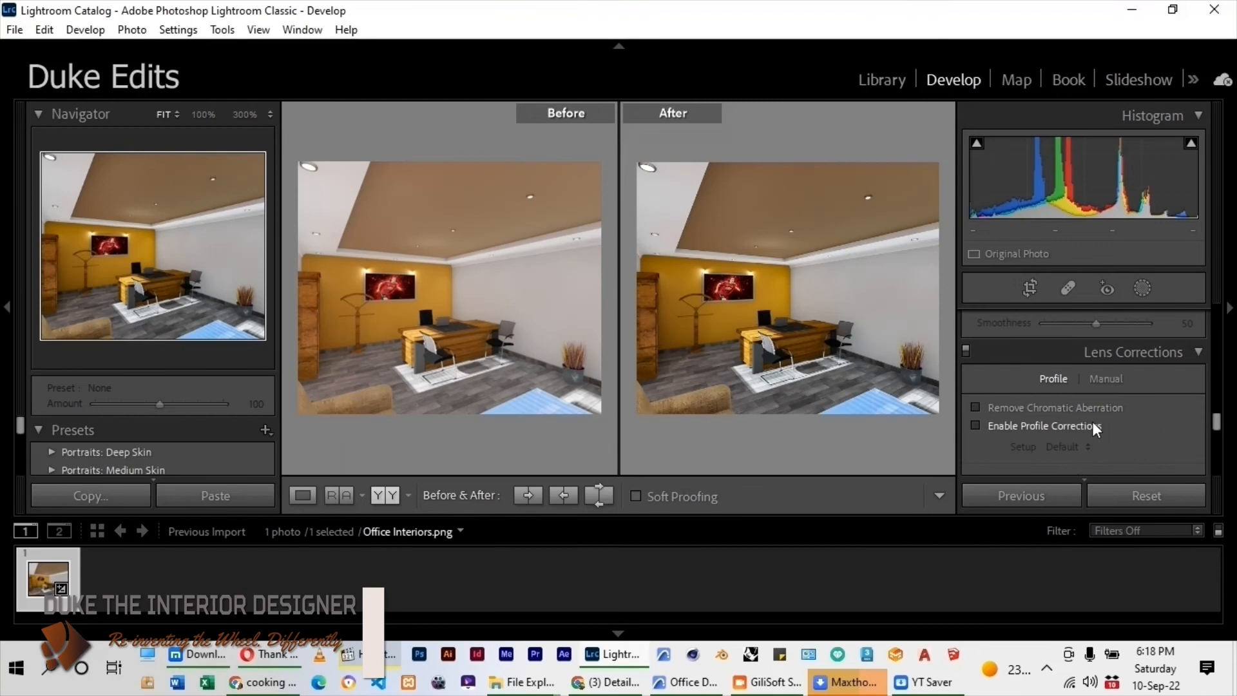
left_click(974, 407)
left_click(976, 425)
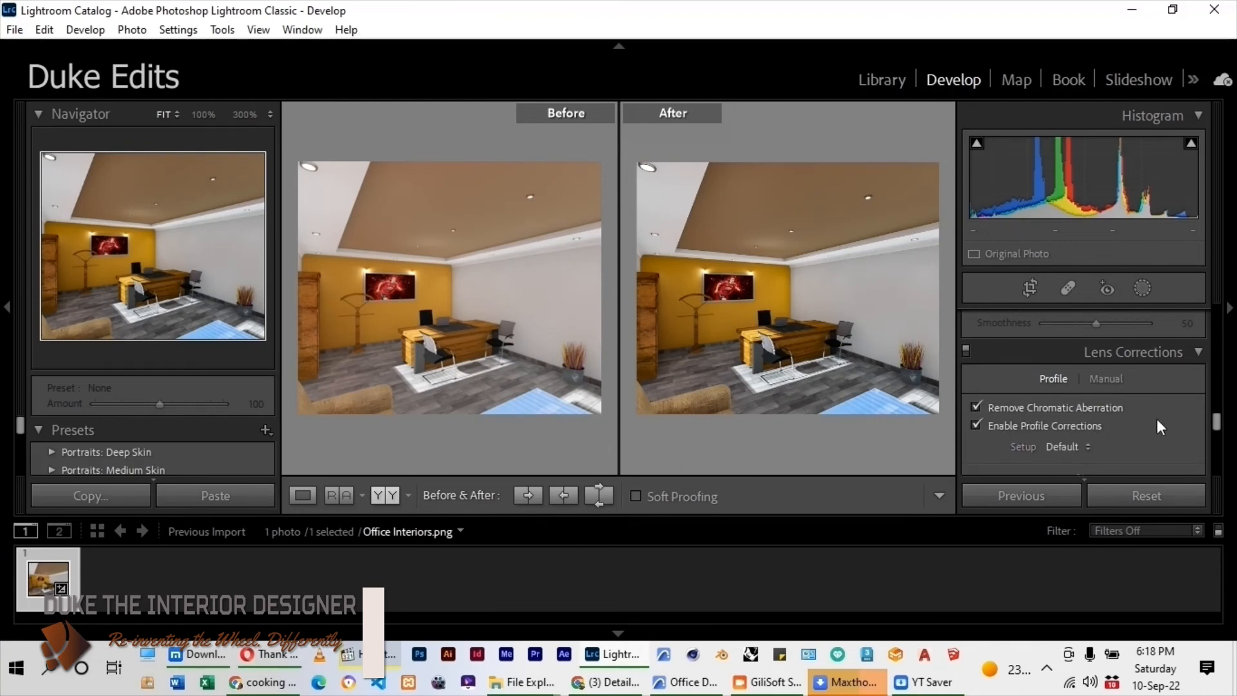
Darken the image's edges with a post-crop vignette Amount of -18.
scroll(1157, 419, "down", 3)
scroll(1018, 418, "down", 5)
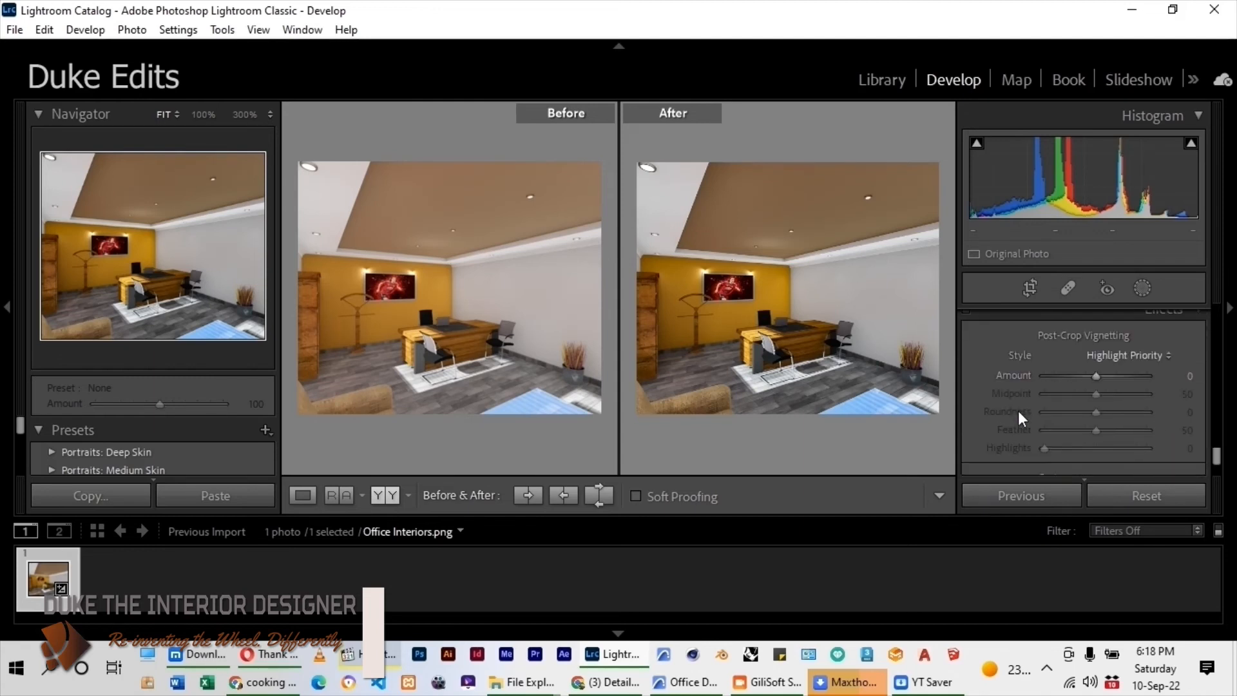
left_click_drag(1095, 376, 1088, 379)
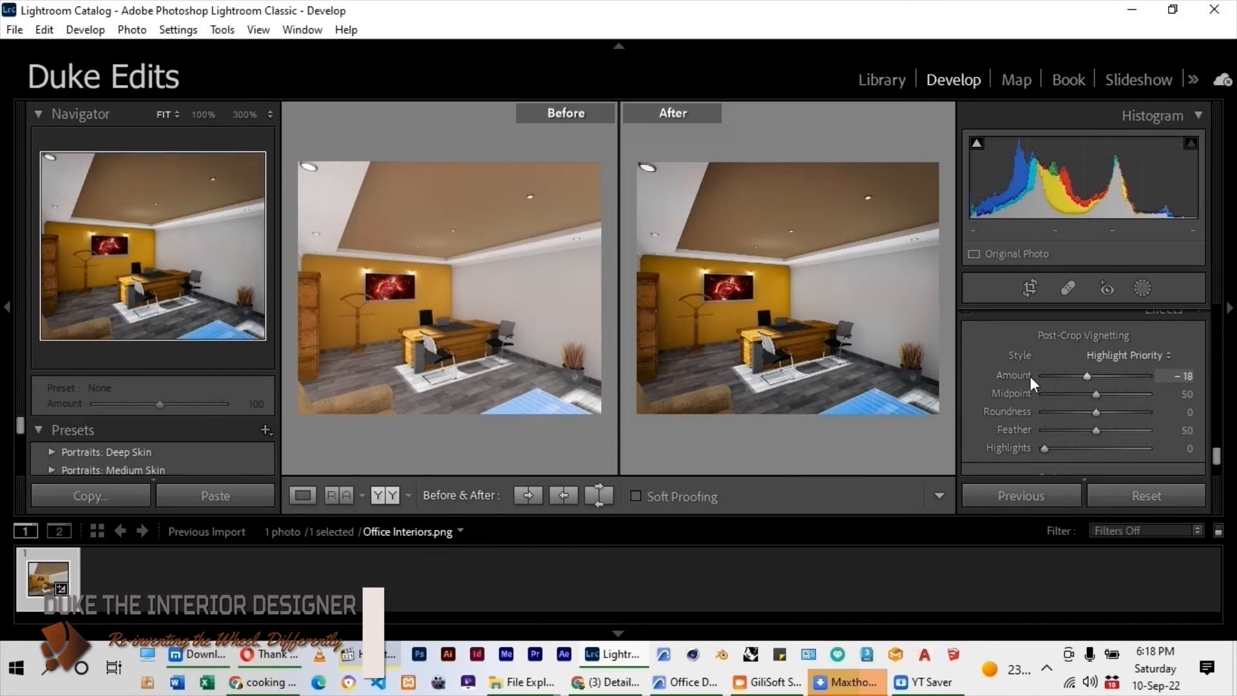
Fine-tune the image's tone by setting Exposure to -0.09 and Contrast to +5.
scroll(1008, 348, "down", 3)
scroll(1070, 389, "up", 15)
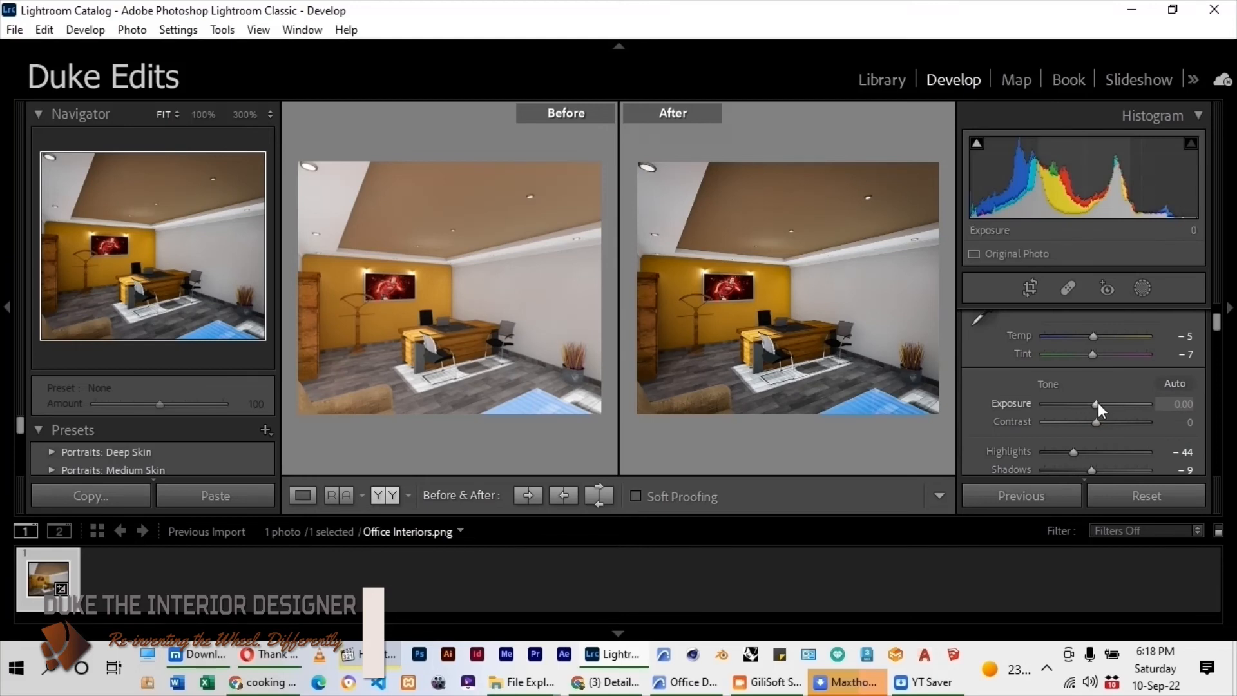
left_click_drag(1098, 402, 1096, 402)
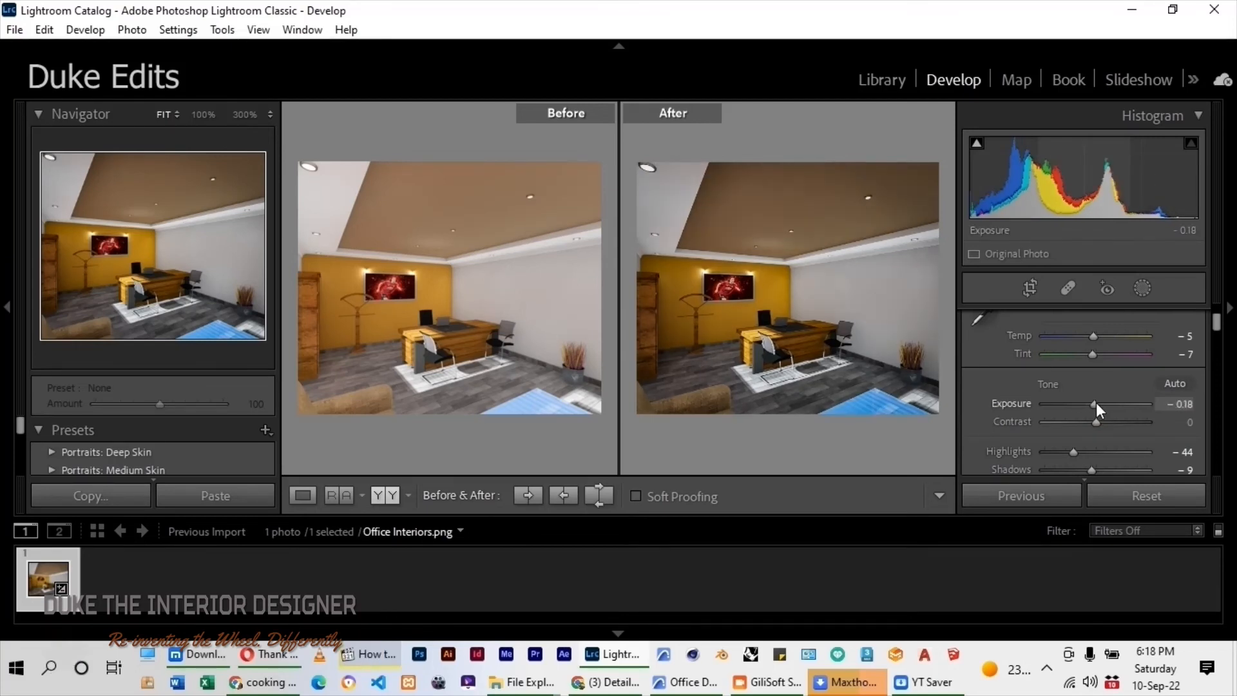
left_click_drag(1099, 423, 1105, 423)
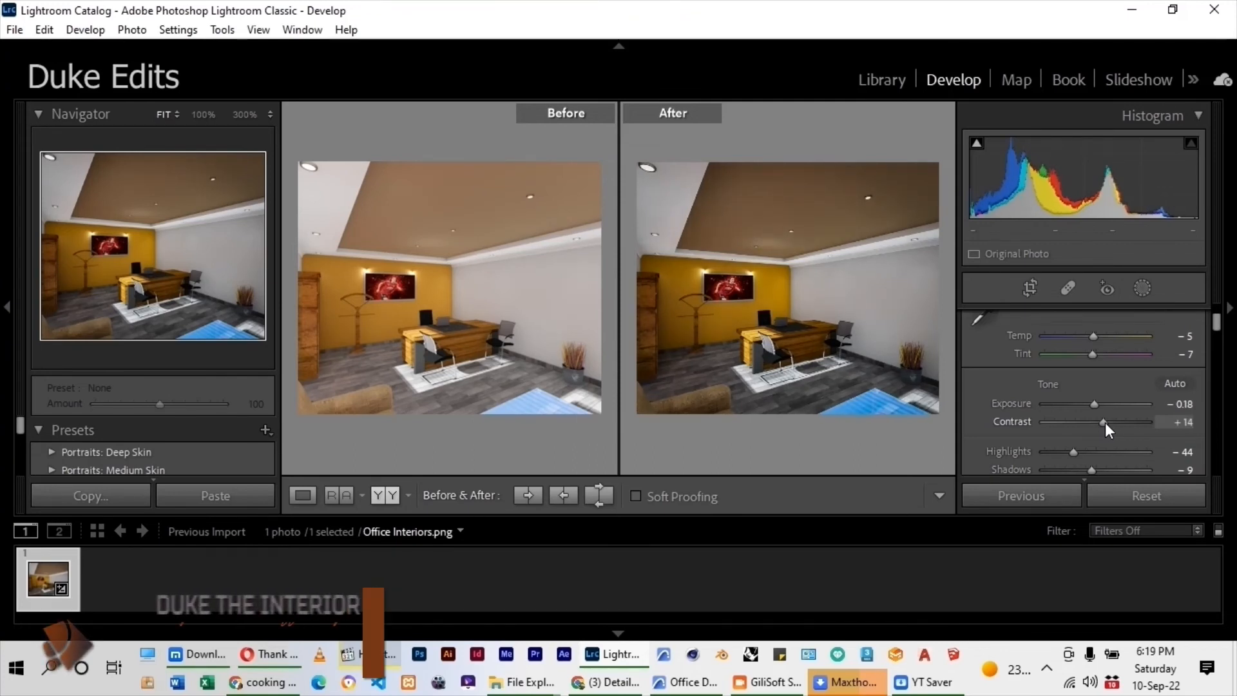
double_click(1099, 423)
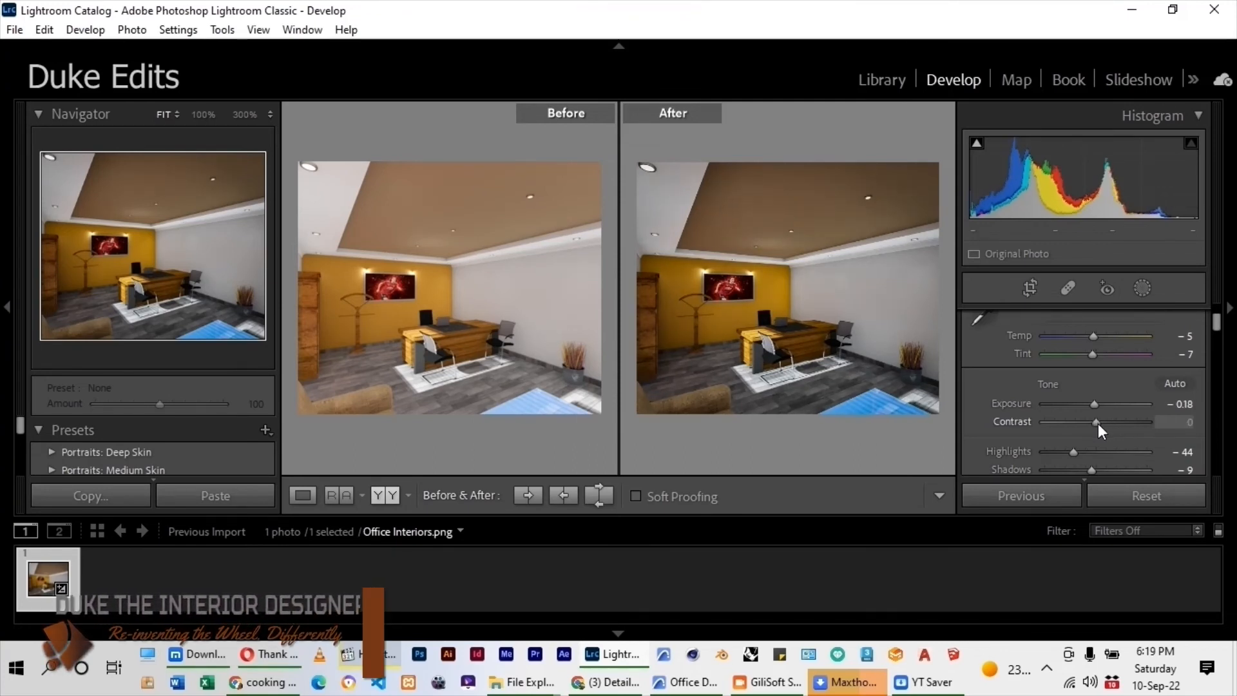
left_click_drag(1096, 422, 1099, 423)
left_click_drag(1095, 406, 1094, 407)
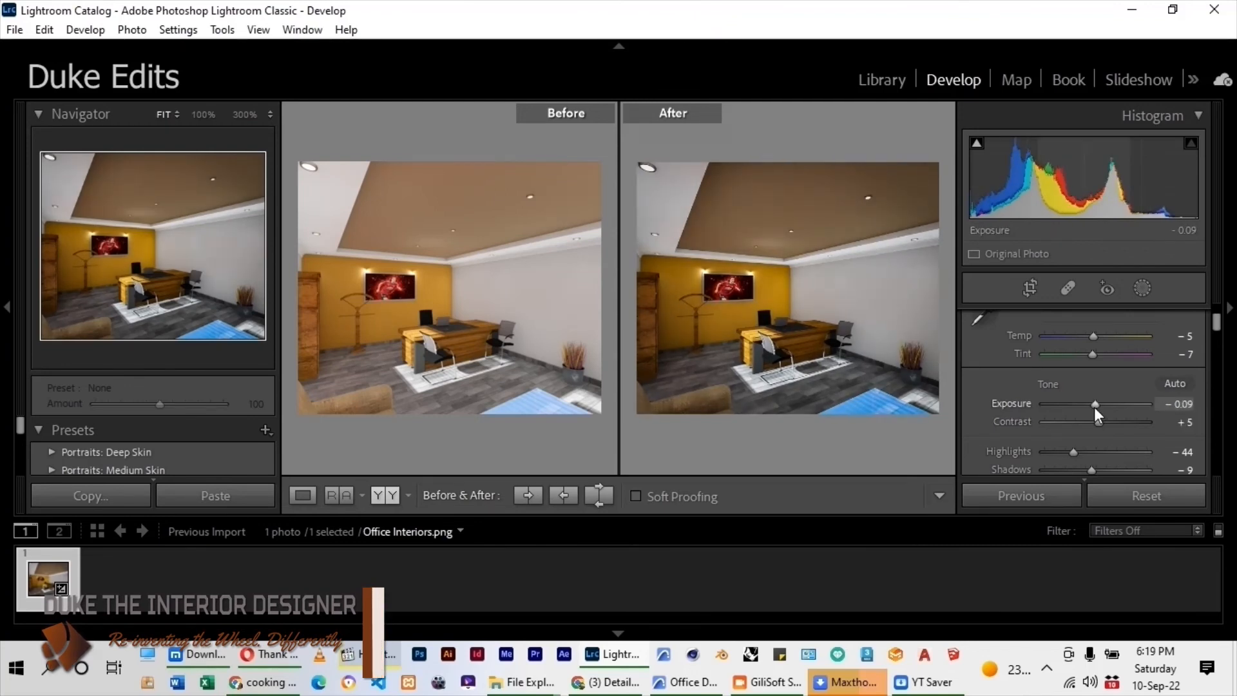
Export the enhanced image to the Final subfolder of the Desktop's TEXTURES folder with the custom name Office Interiors.
key("ctrl+shift+e")
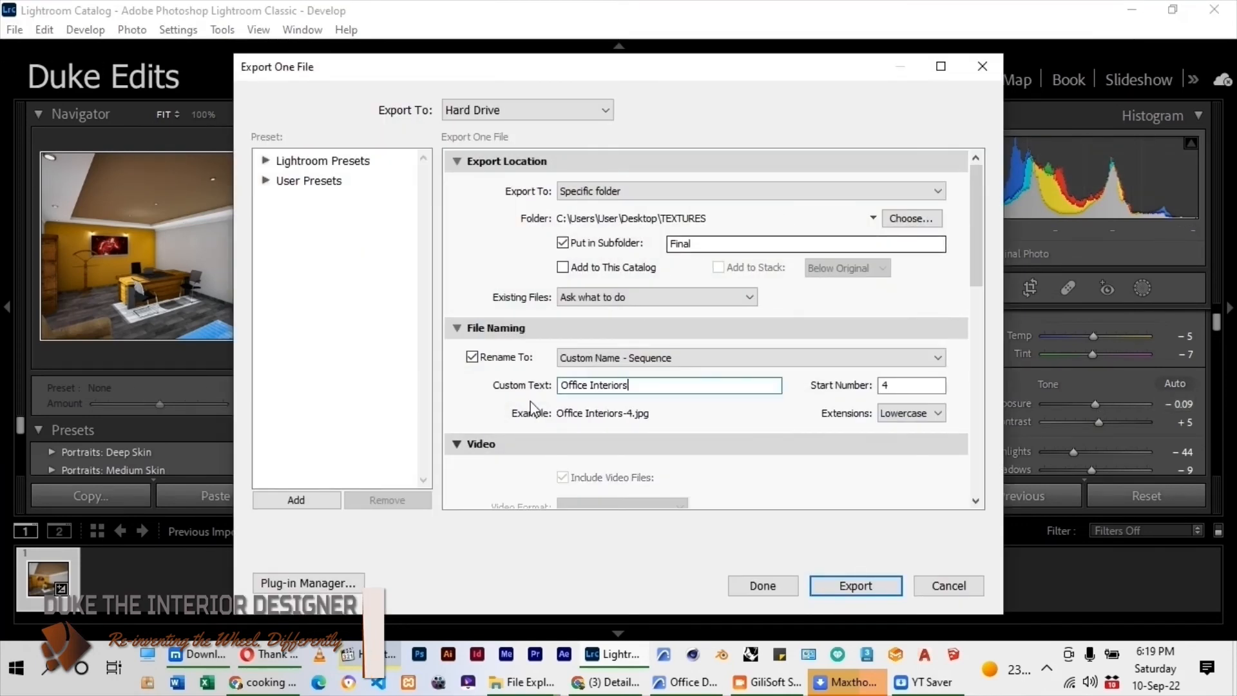
key("Return")
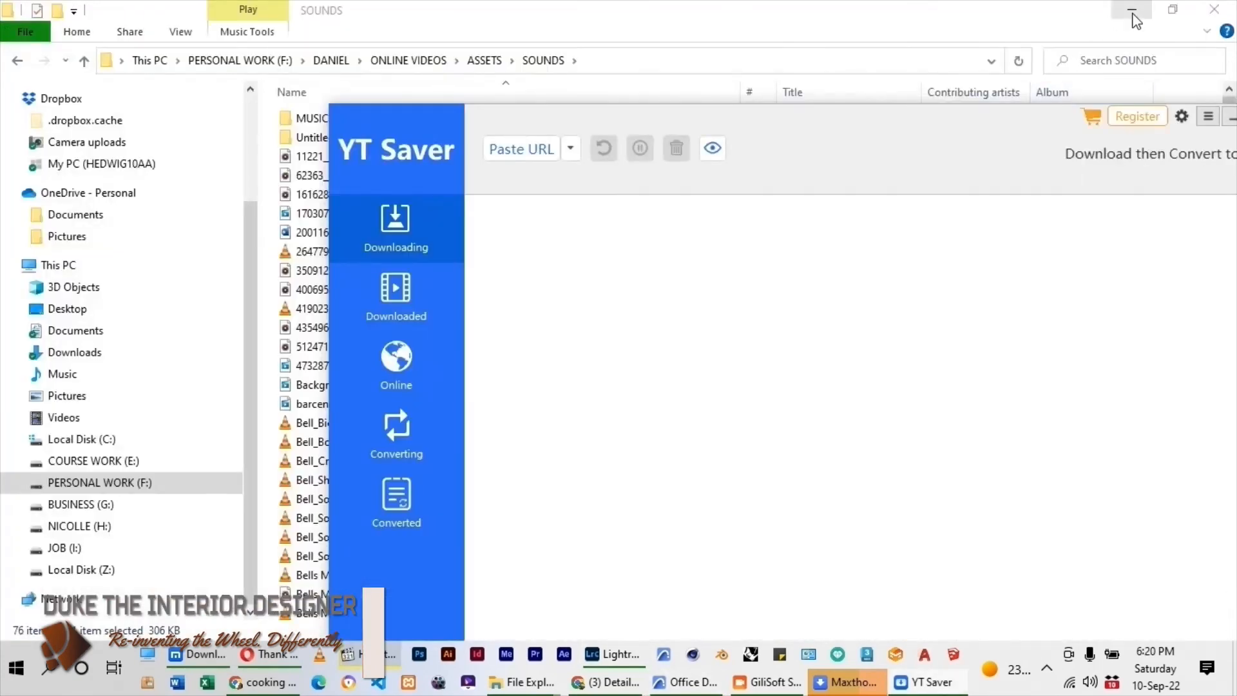
Clear the other open windows to get back to Archicad and bring up the Ground Floor plan.
left_click(1133, 11)
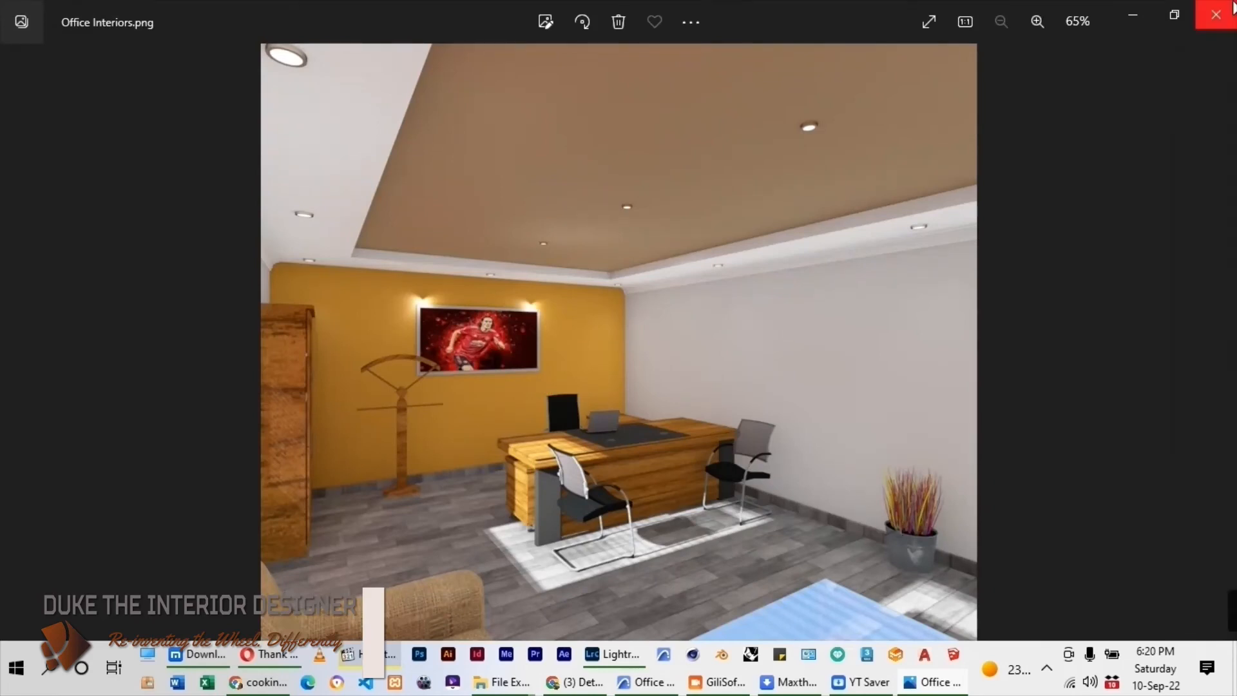
left_click(1216, 14)
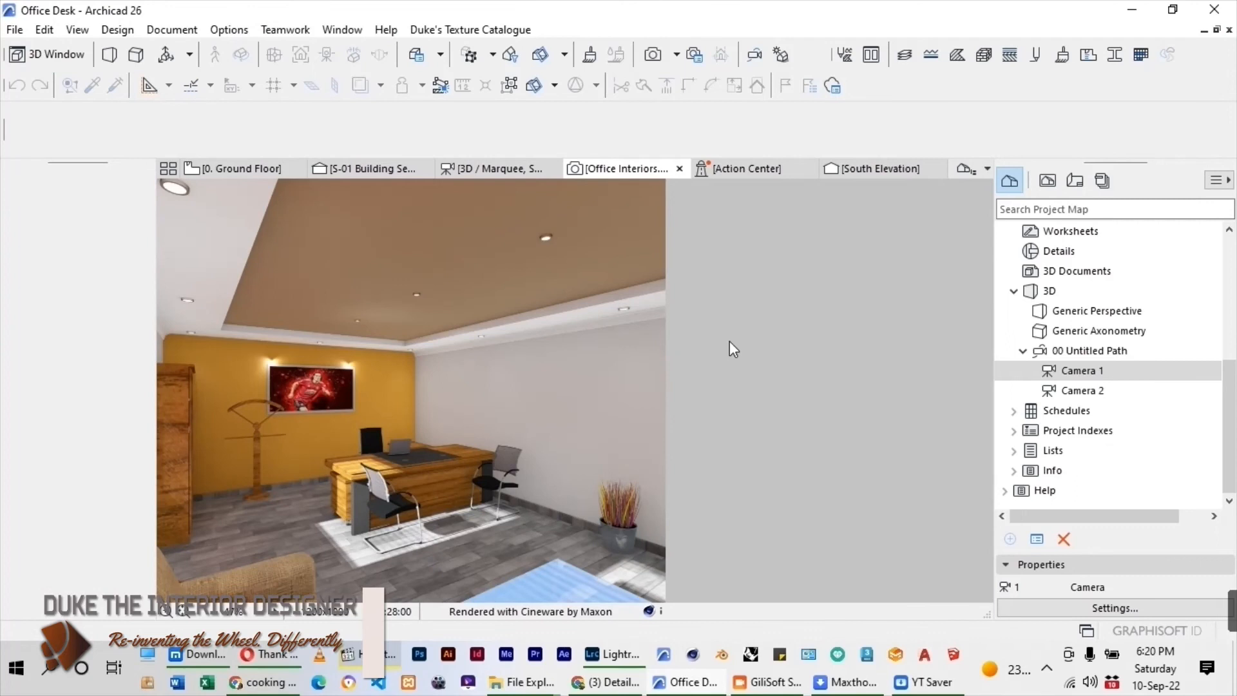
left_click(264, 173)
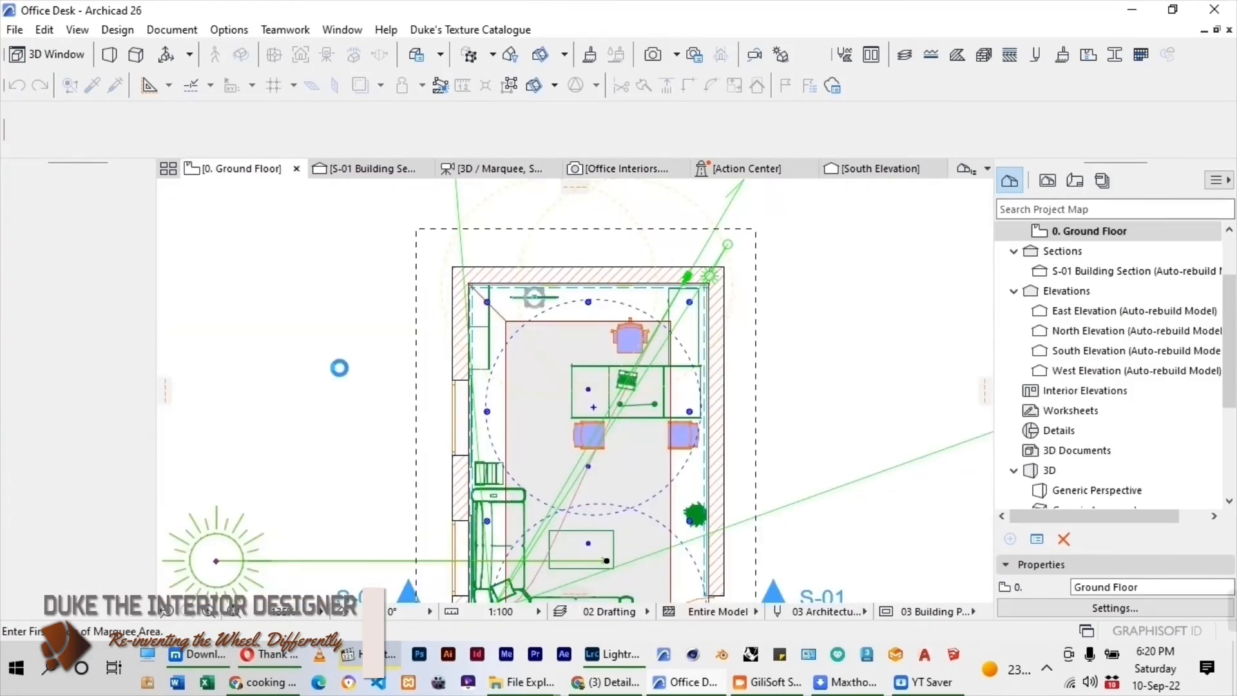
scroll(428, 354, "down", 3)
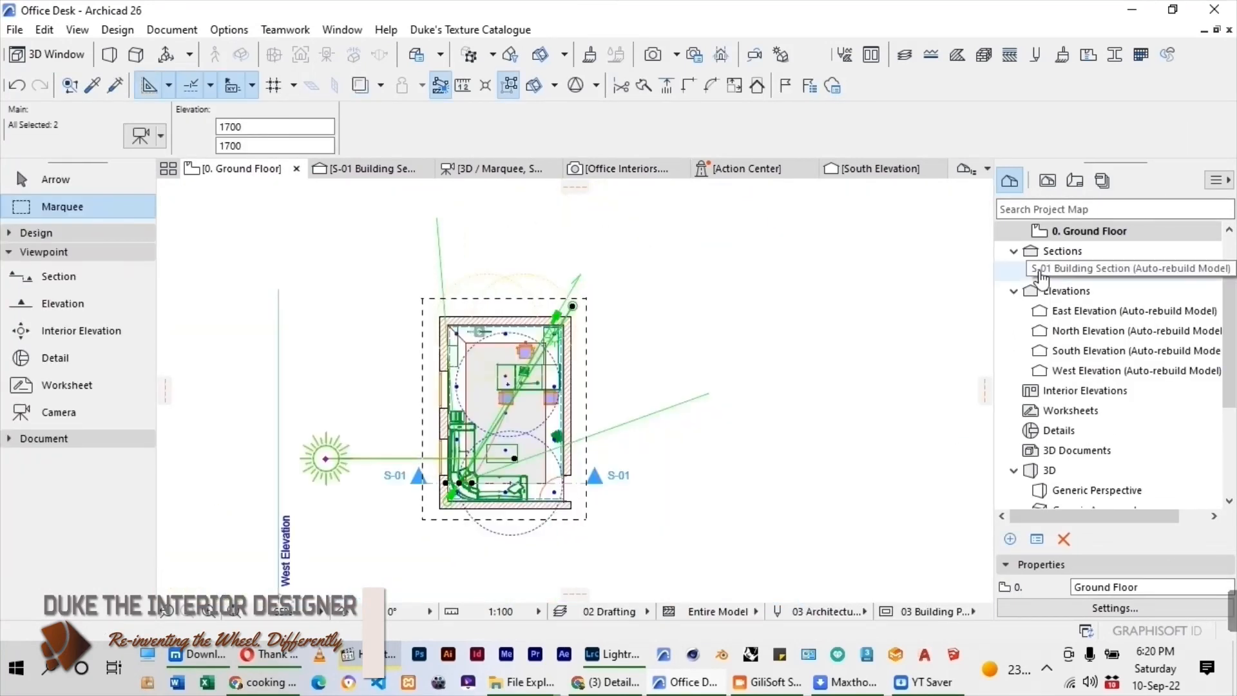
Open the A3 Landscape master in the layout book and examine its frame and title block.
left_click(1075, 182)
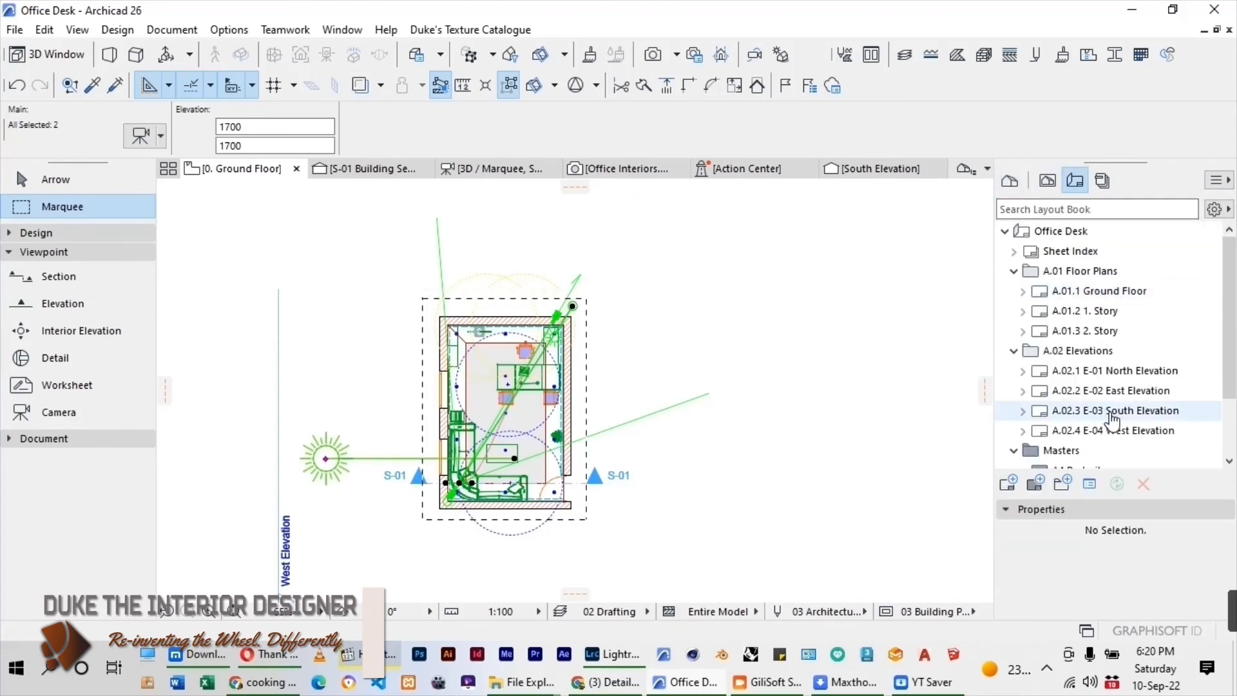
scroll(1144, 406, "down", 2)
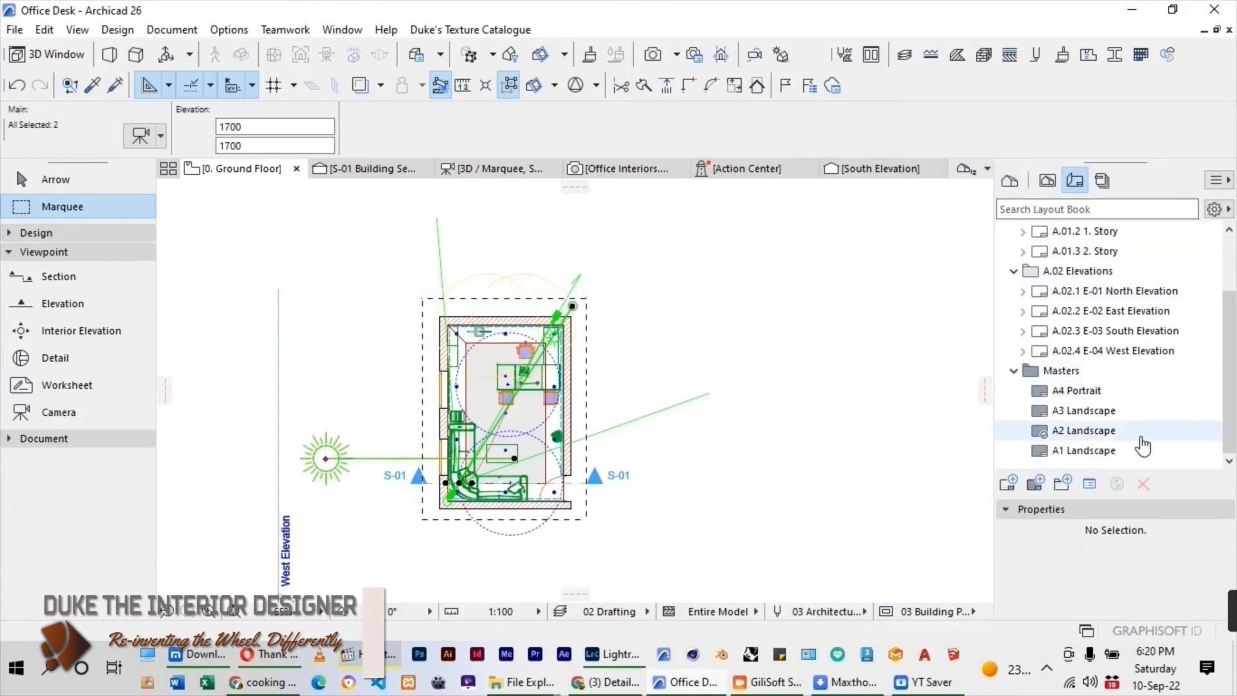
double_click(1071, 413)
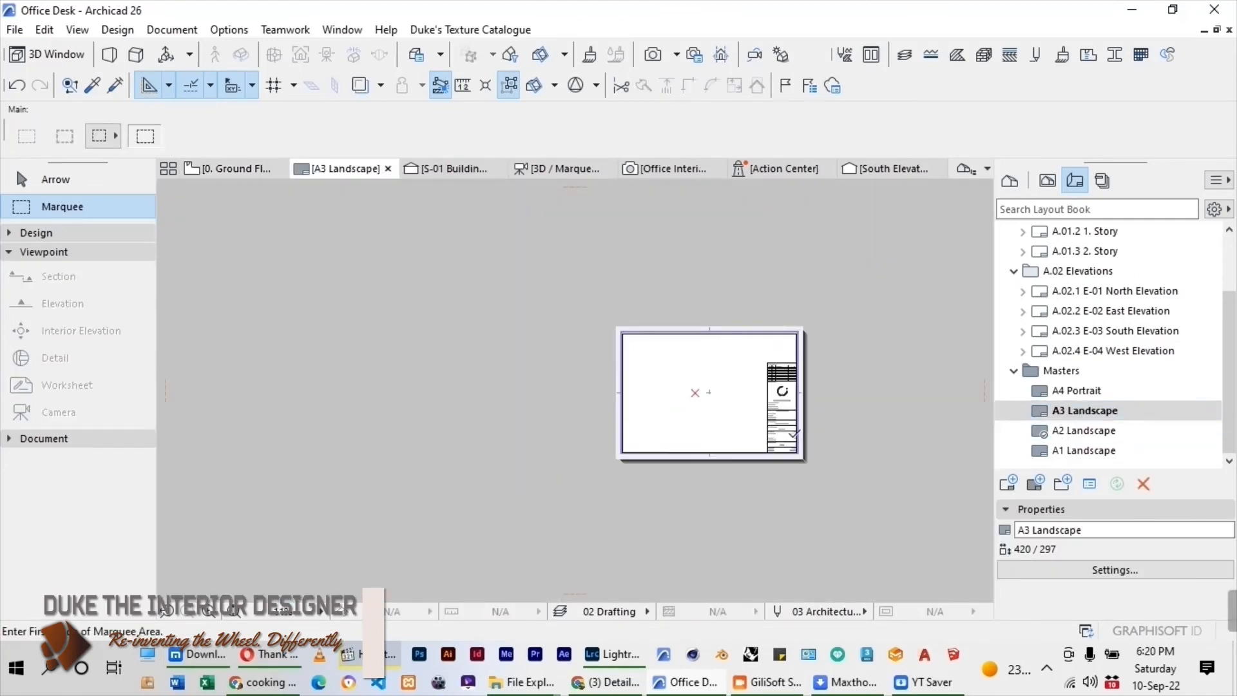
scroll(790, 430, "up", 5)
scroll(772, 271, "up", 5)
scroll(809, 259, "down", 3)
scroll(849, 307, "down", 2)
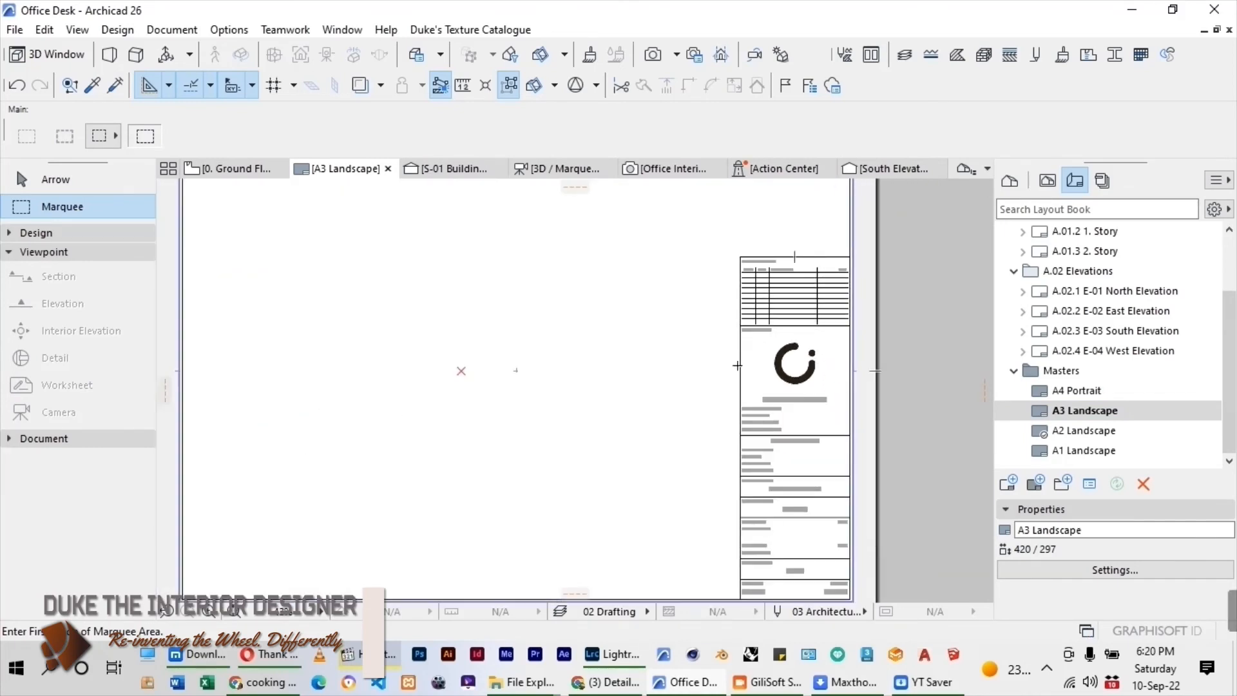
scroll(925, 325, "down", 2)
Create a landscape A3 (ISO) - Metric master layout named Office Layout with all four margins at 0 mm.
left_click_drag(1232, 323, 1231, 261)
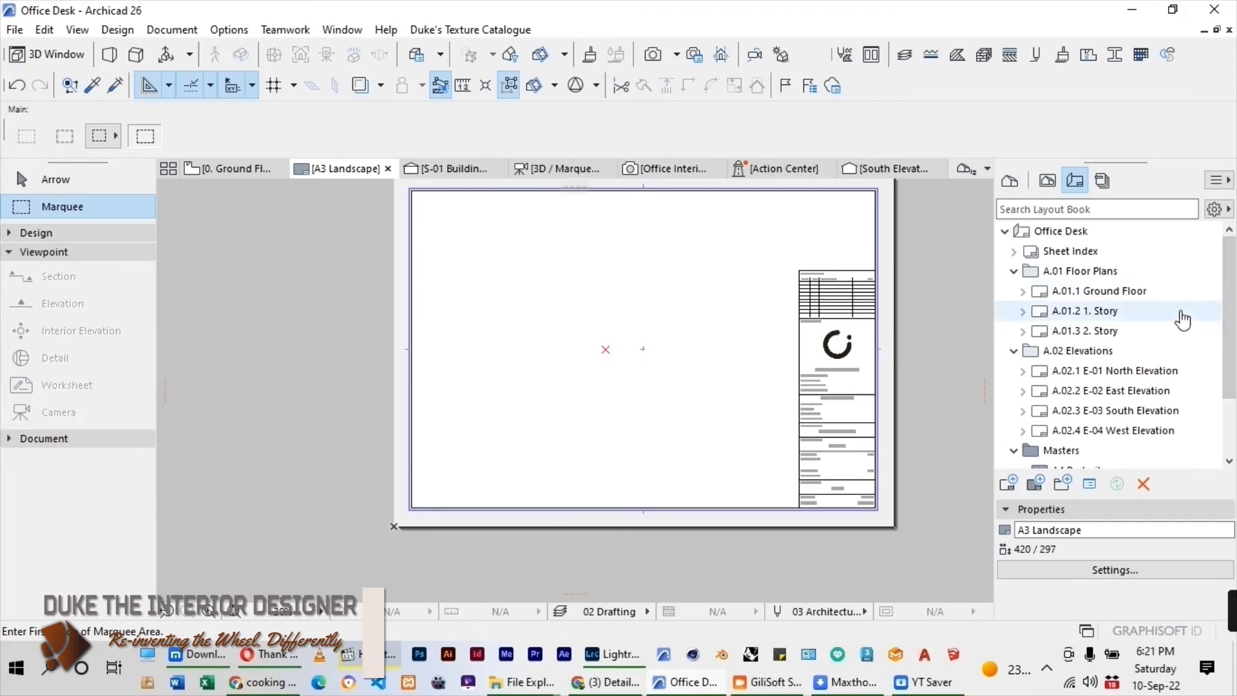
scroll(1128, 400, "down", 2)
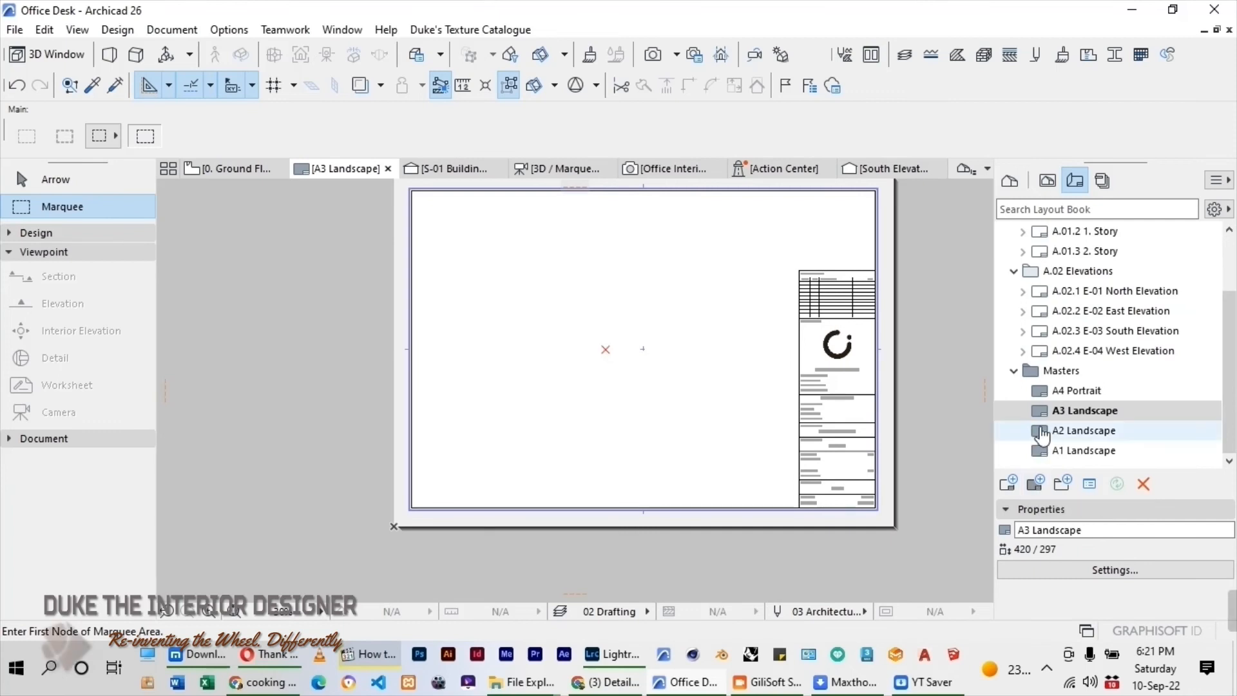
left_click(1039, 485)
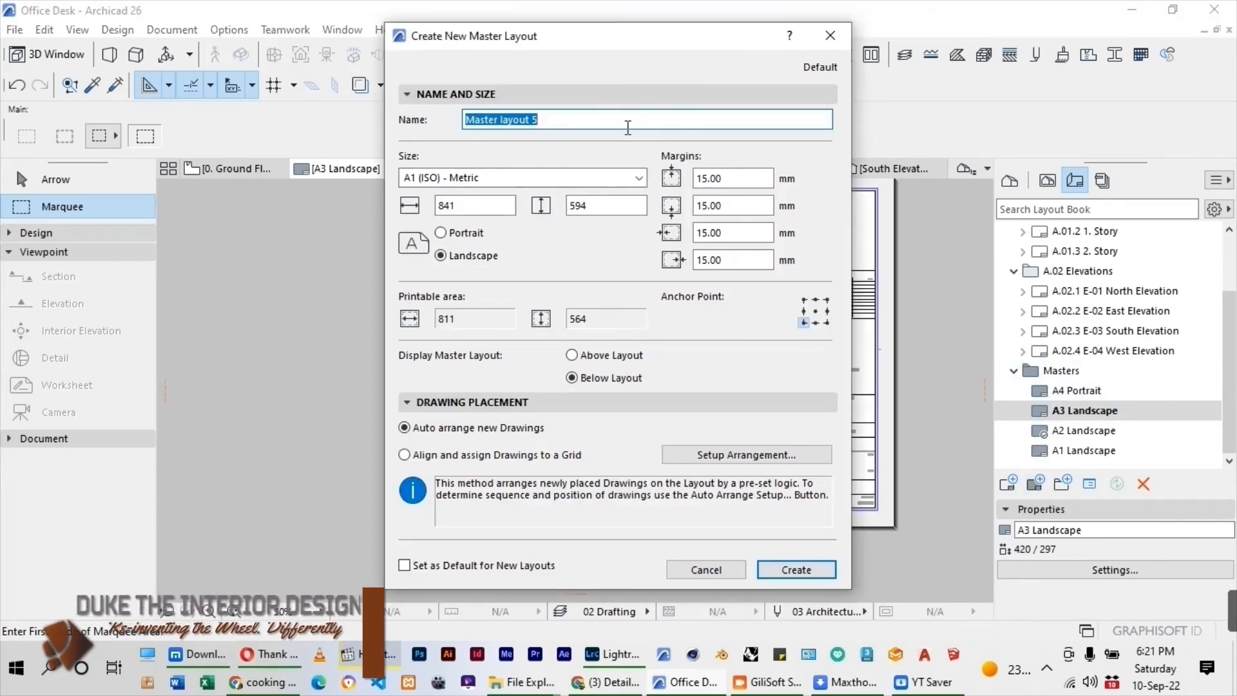
type("Office Layout")
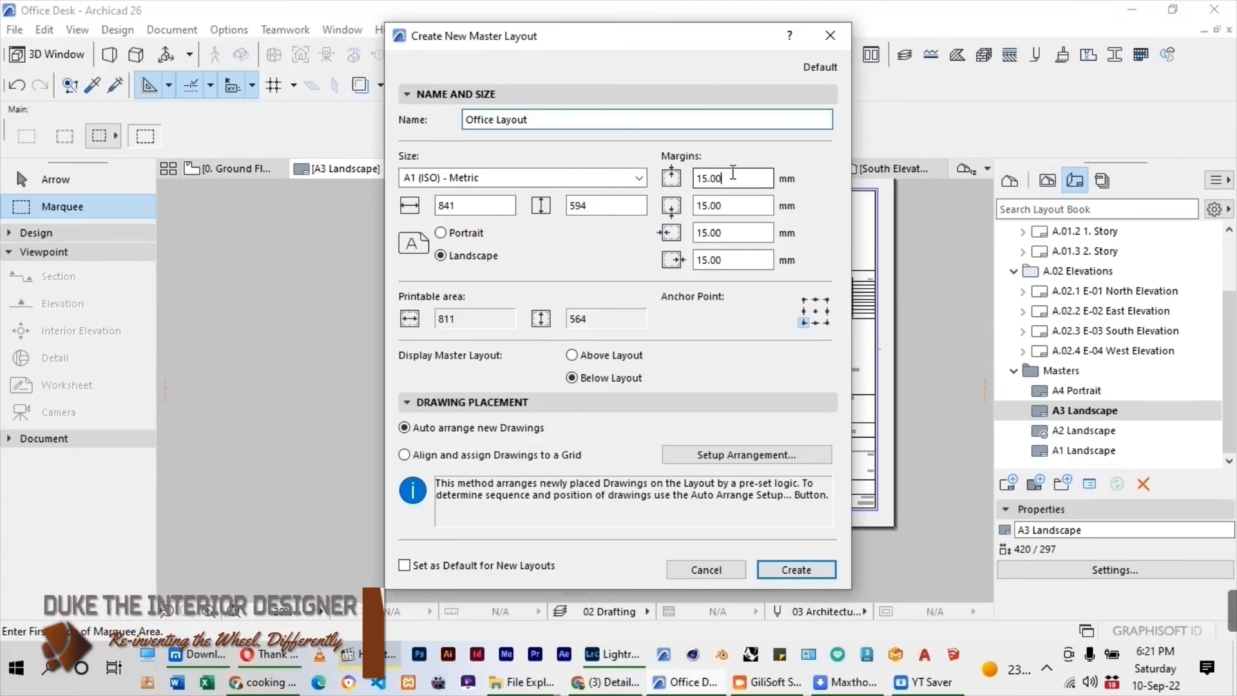
double_click(733, 176)
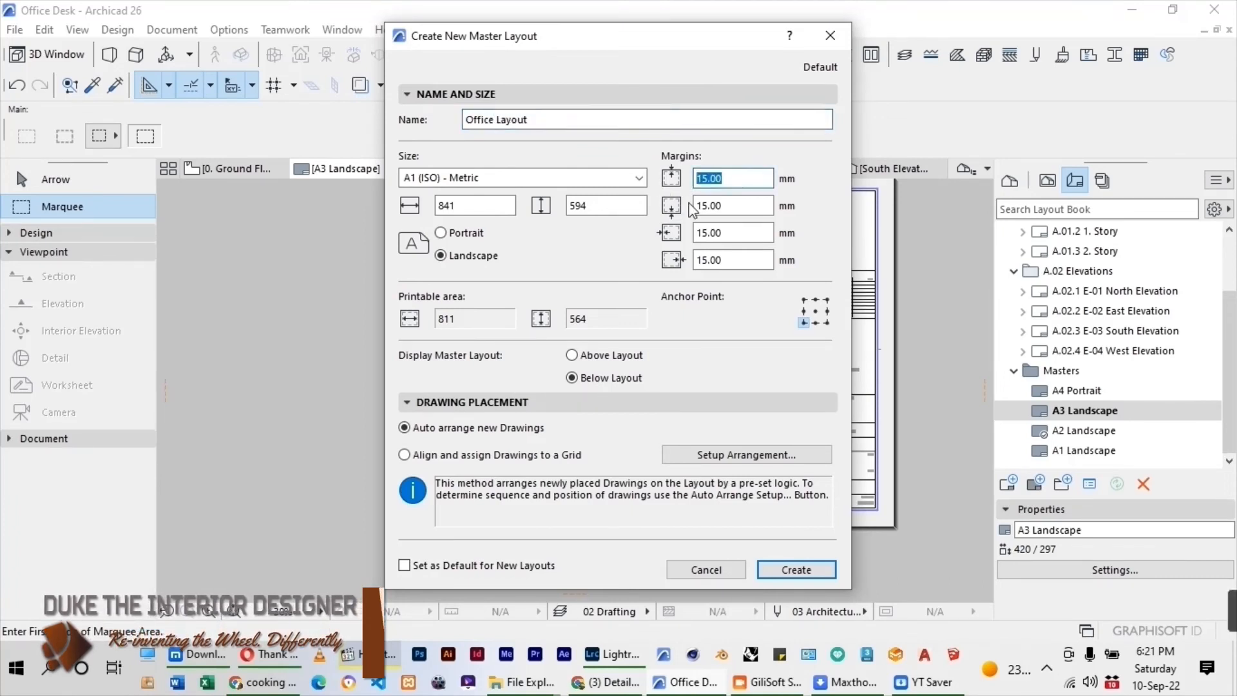
type("0")
key("Tab")
type("0")
key("Tab")
type("0")
key("Tab")
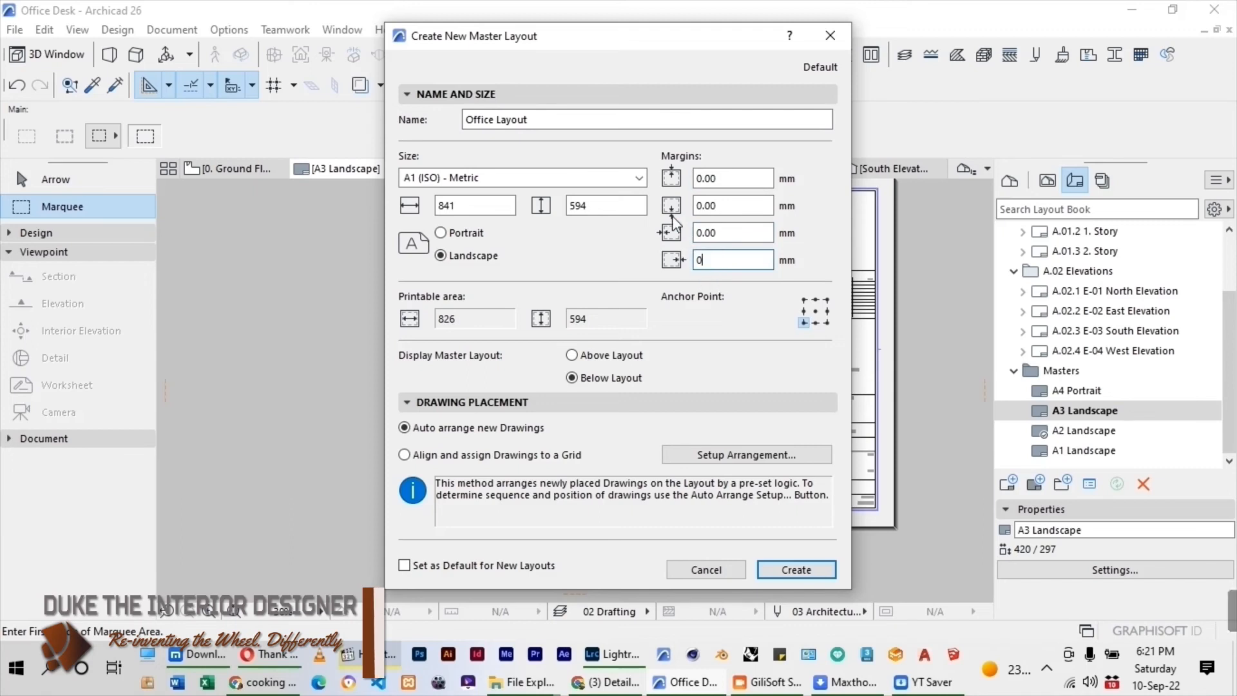
left_click(644, 179)
left_click(419, 290)
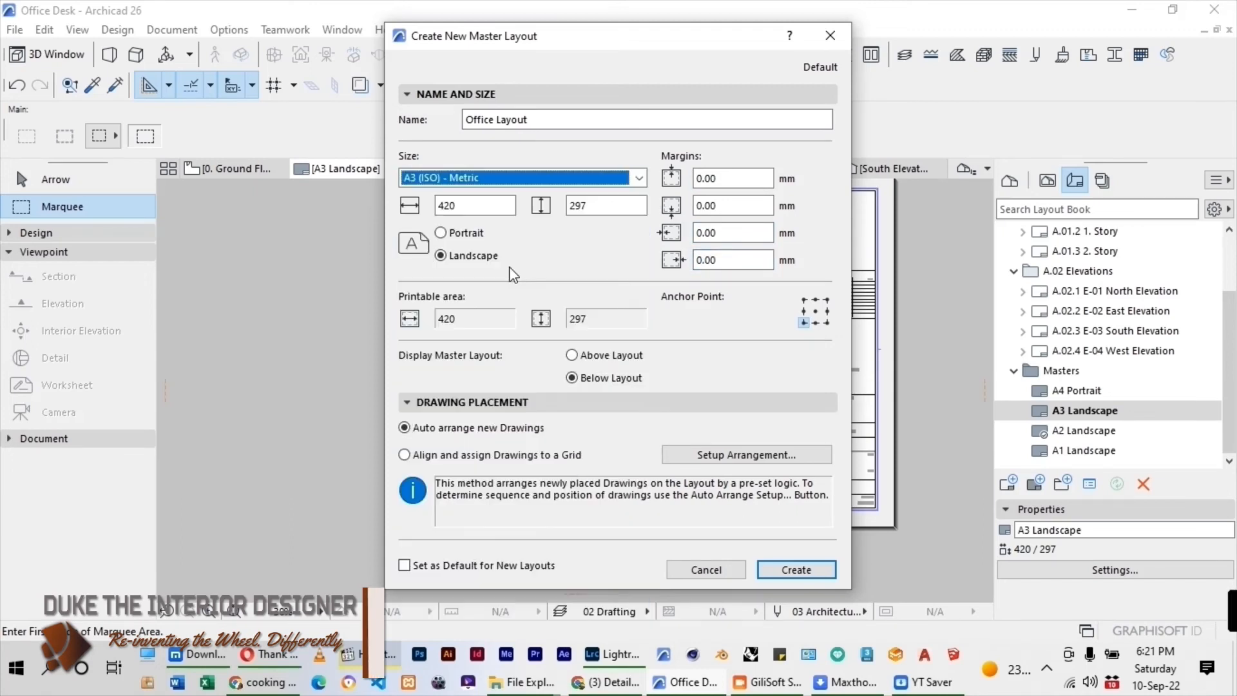
left_click(767, 567)
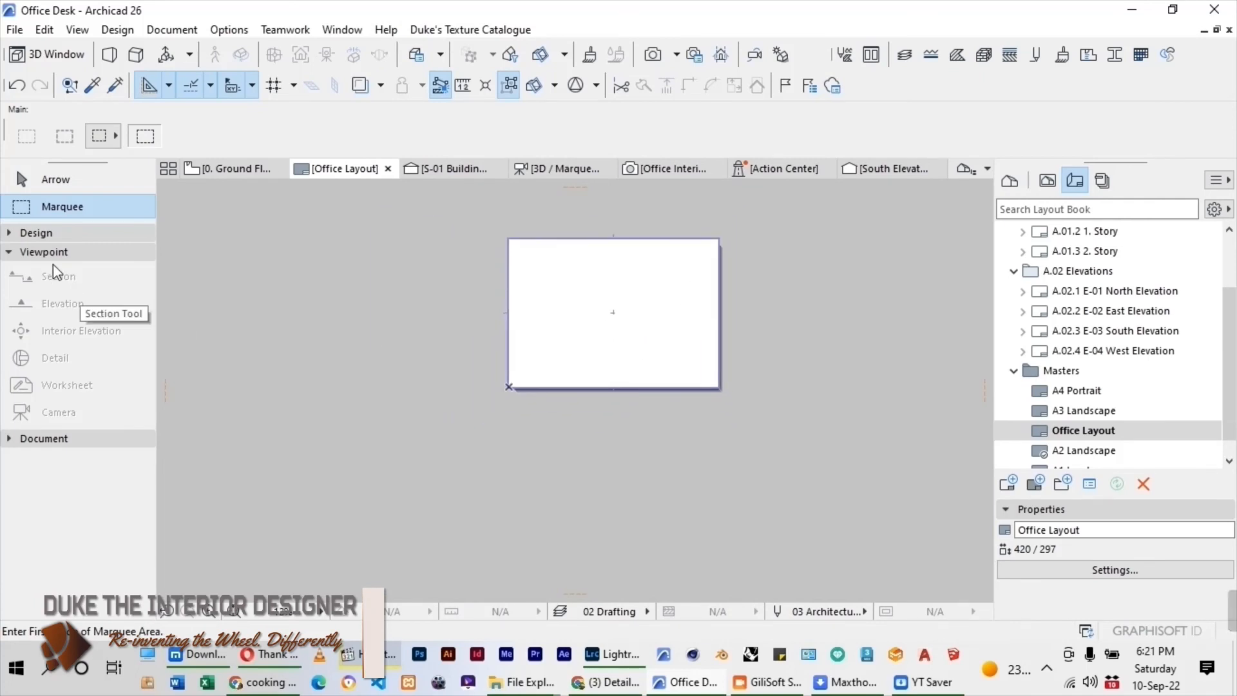
Draw a rectangular border with solid pen 2 lines just inside the edges of the Office Layout page.
left_click(44, 233)
left_click(49, 611)
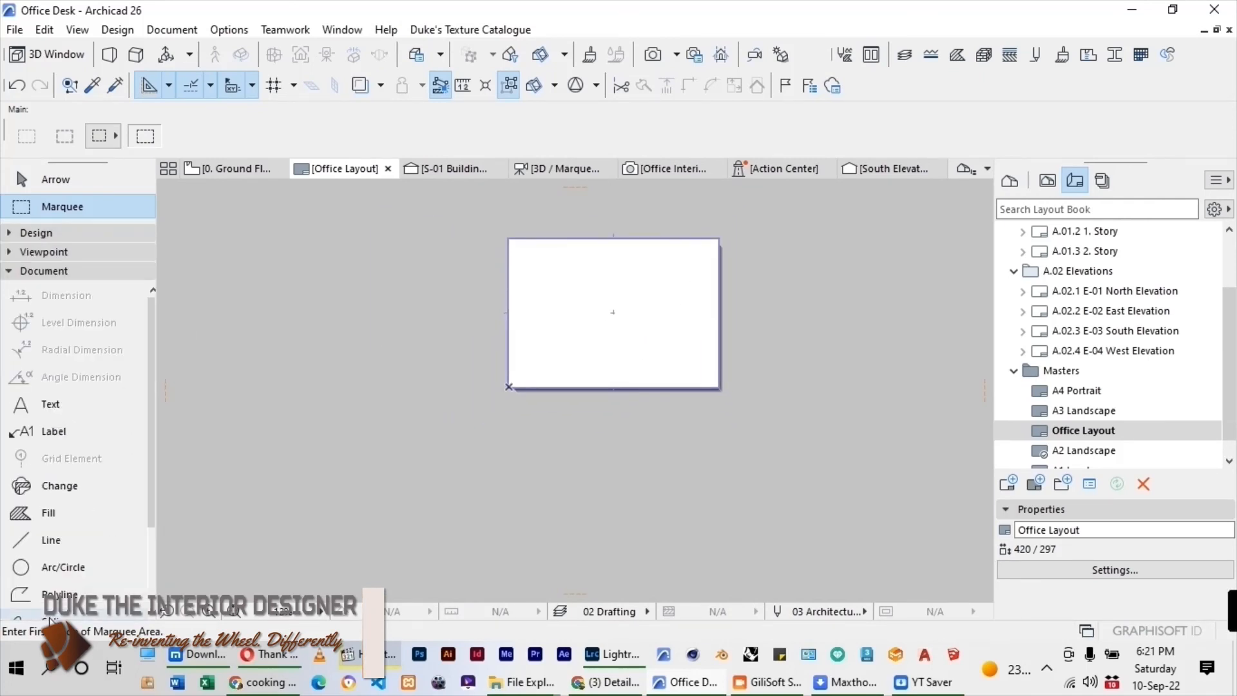
left_click(50, 540)
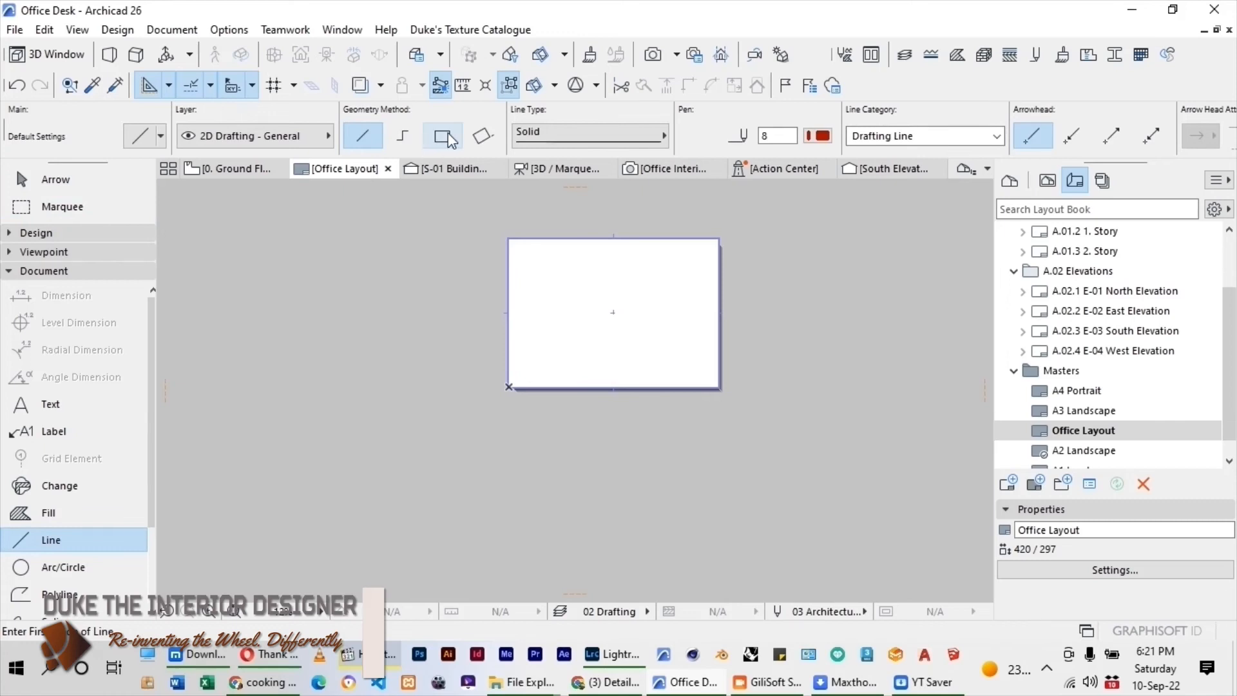
left_click(449, 140)
scroll(392, 288, "up", 5)
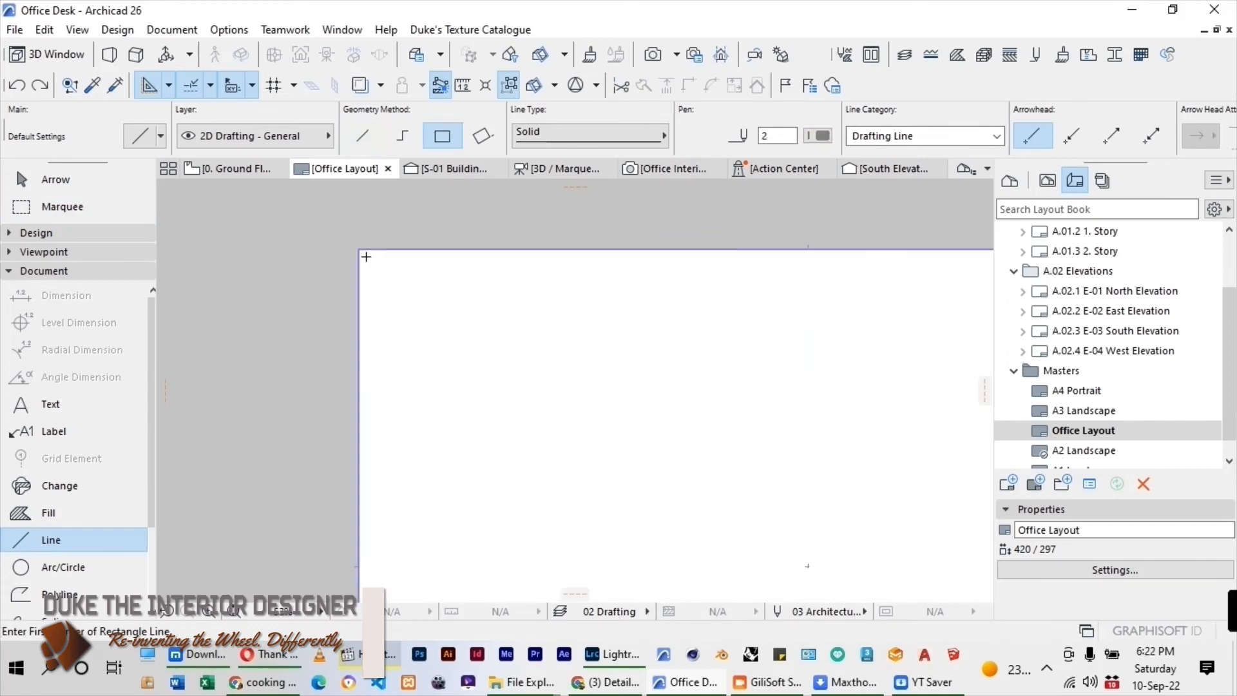
left_click(366, 257)
scroll(463, 303, "down", 8)
scroll(554, 351, "up", 4)
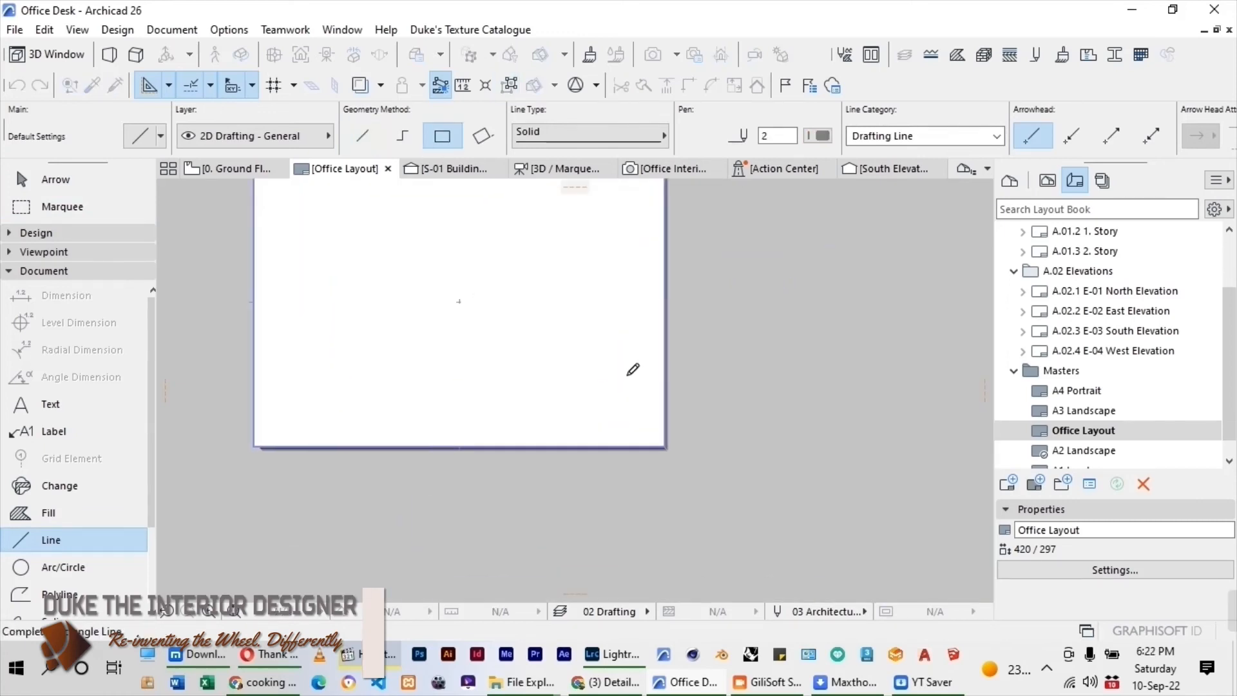
scroll(638, 387, "up", 4)
left_click(696, 515)
scroll(715, 515, "down", 5)
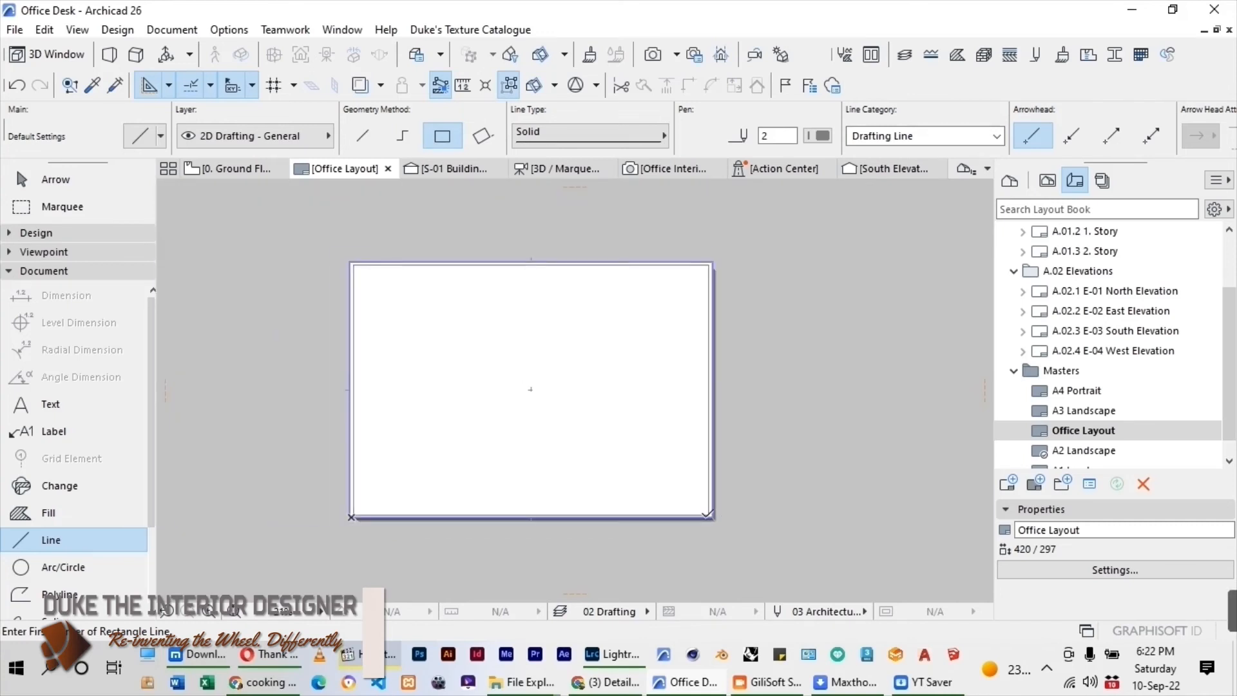
Draw a title block rectangle about 85 by 292 mm inside the border, along the page's right edge.
left_click(708, 515)
scroll(675, 348, "up", 2)
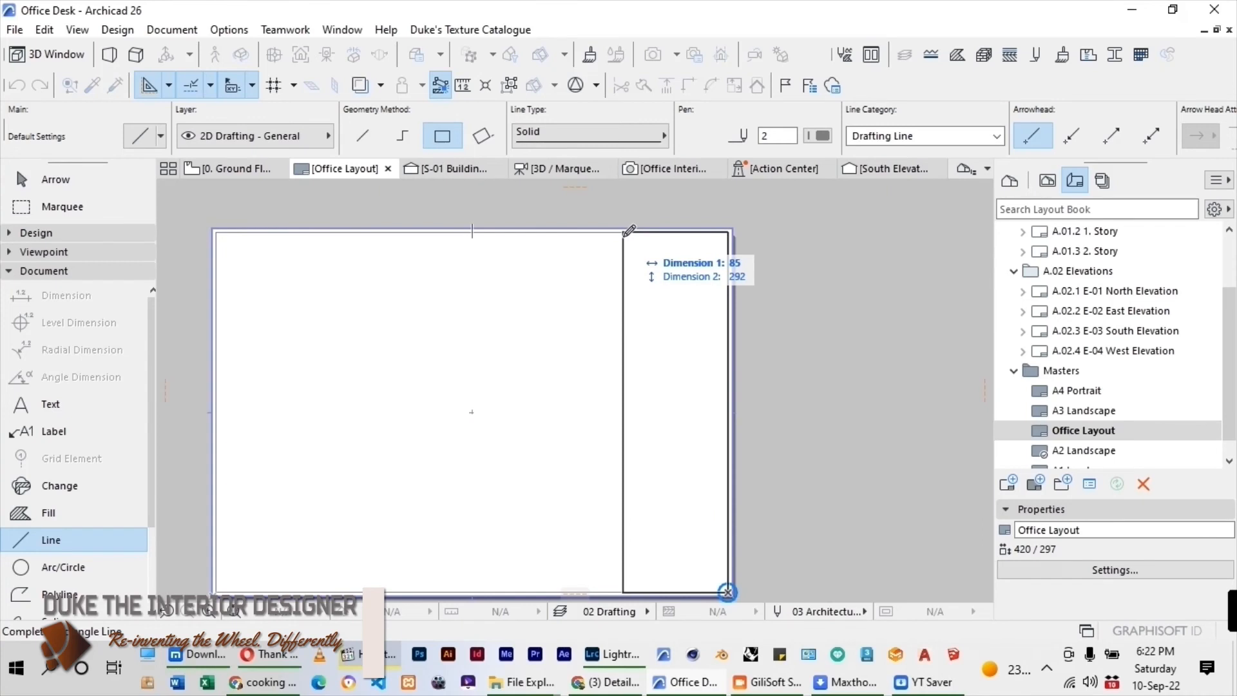
left_click(625, 230)
scroll(806, 318, "down", 1)
scroll(806, 318, "down", 2)
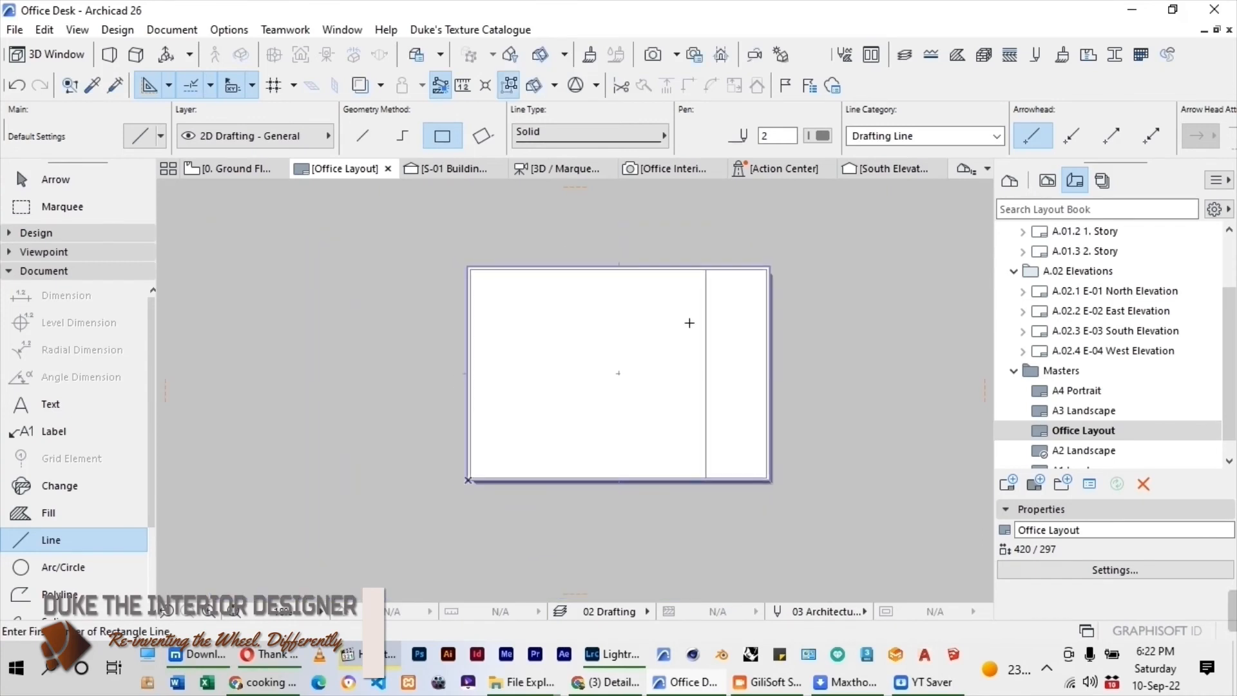
key("Escape")
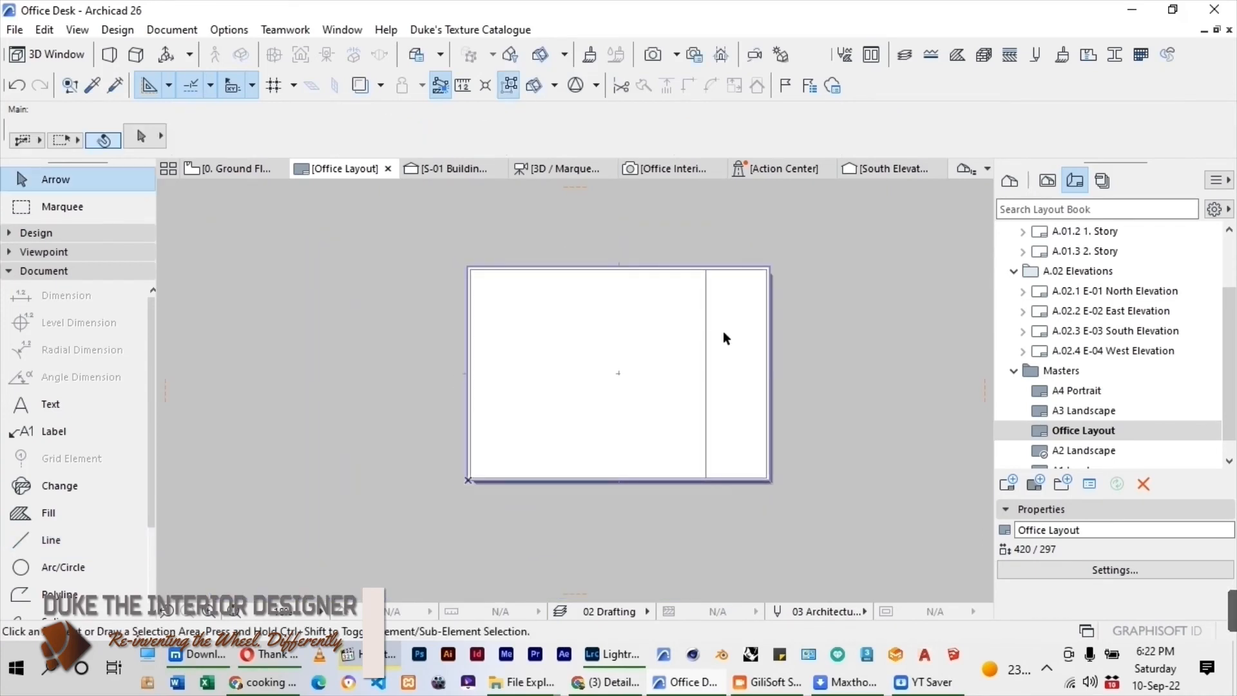
Open the A.01.1 Ground Floor layout and set its master layout to Office Layout.
left_click_drag(1234, 335, 1233, 270)
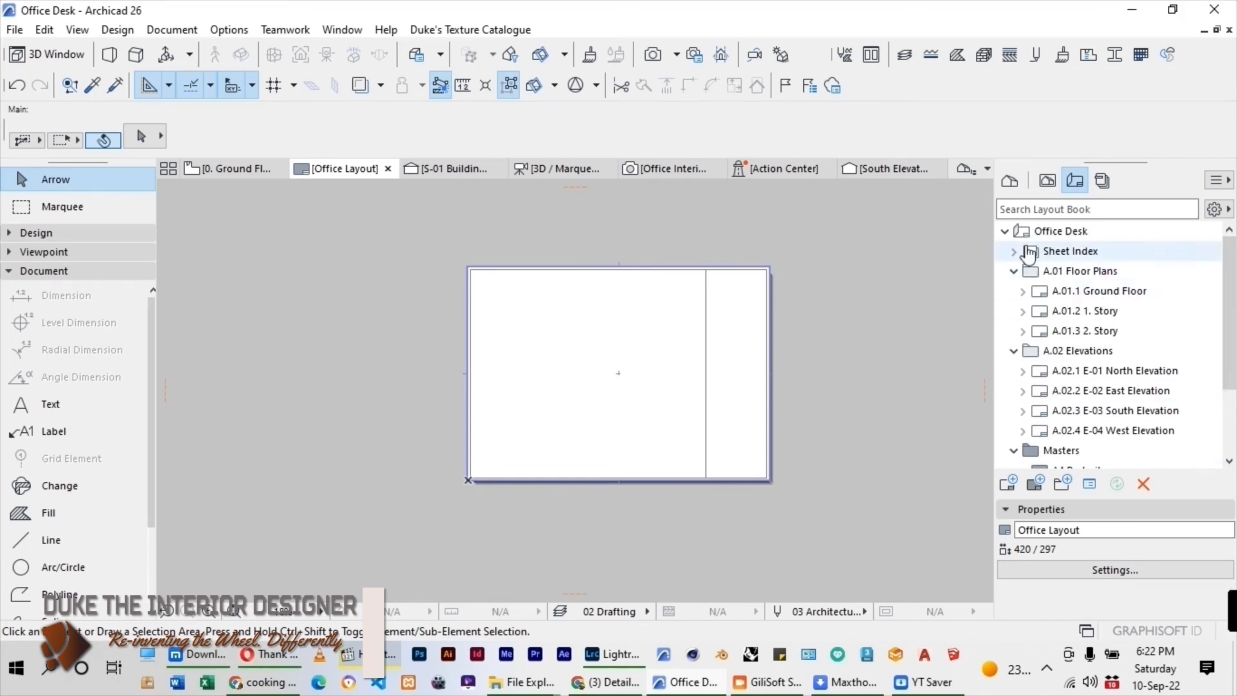
double_click(1088, 291)
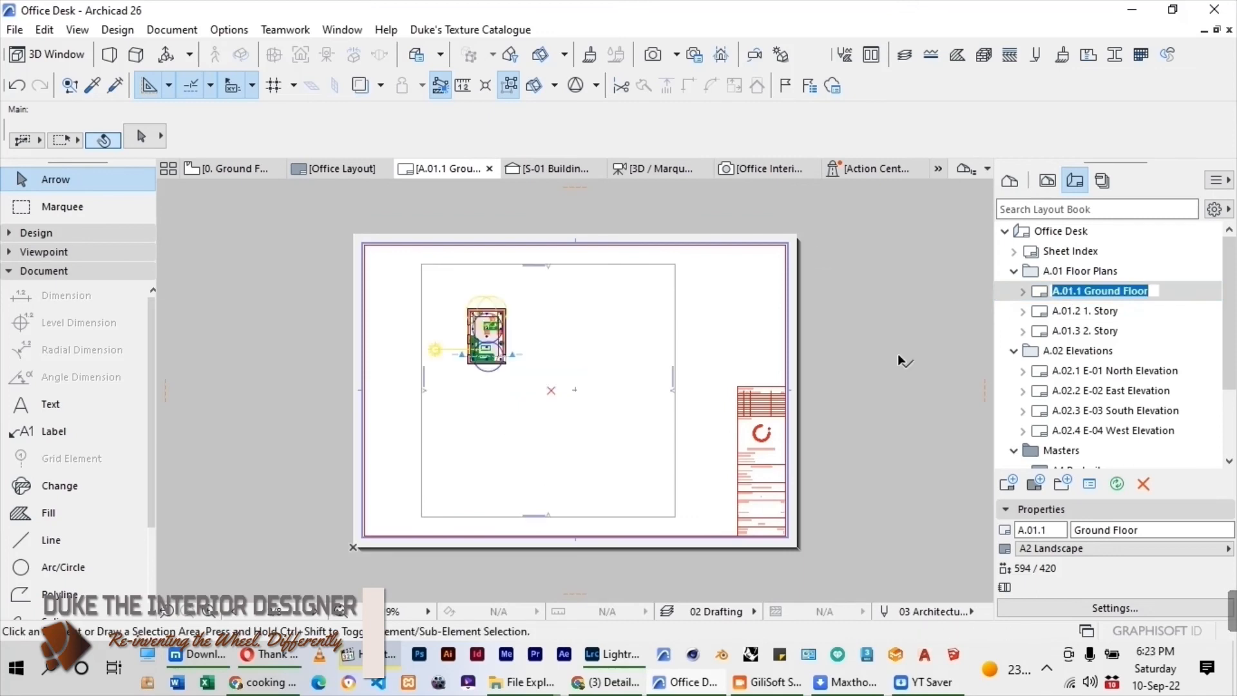
right_click(1044, 299)
left_click(1099, 496)
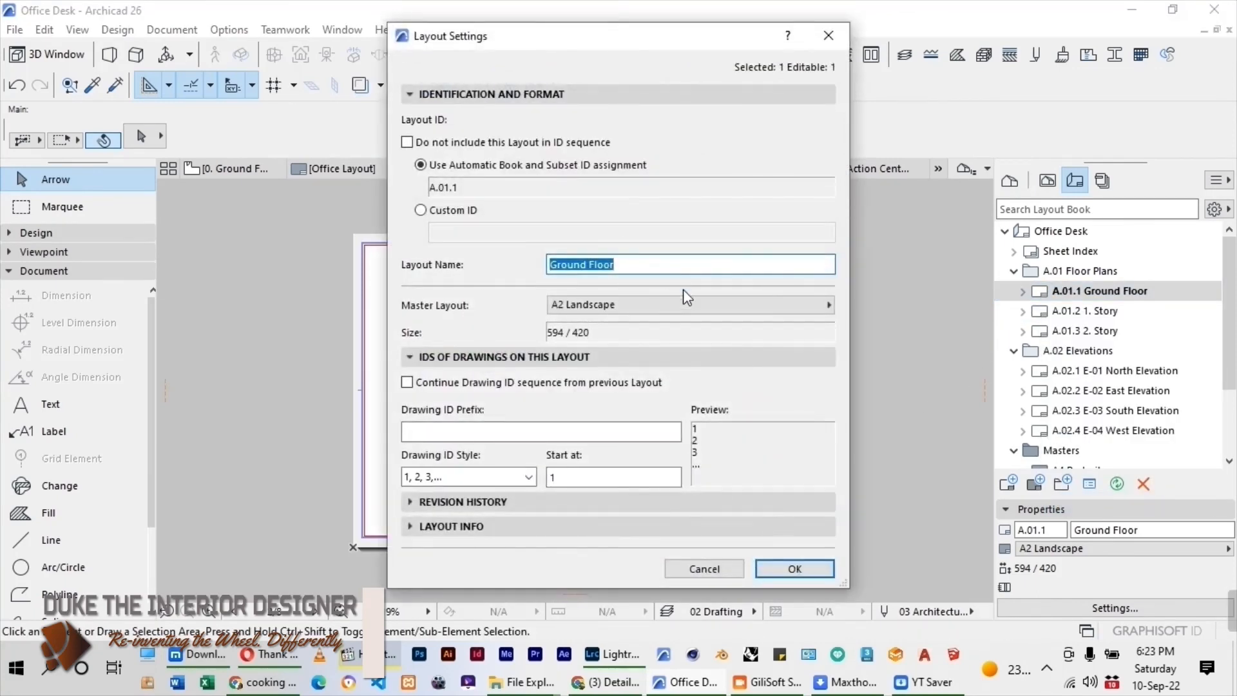
left_click(687, 304)
left_click(887, 362)
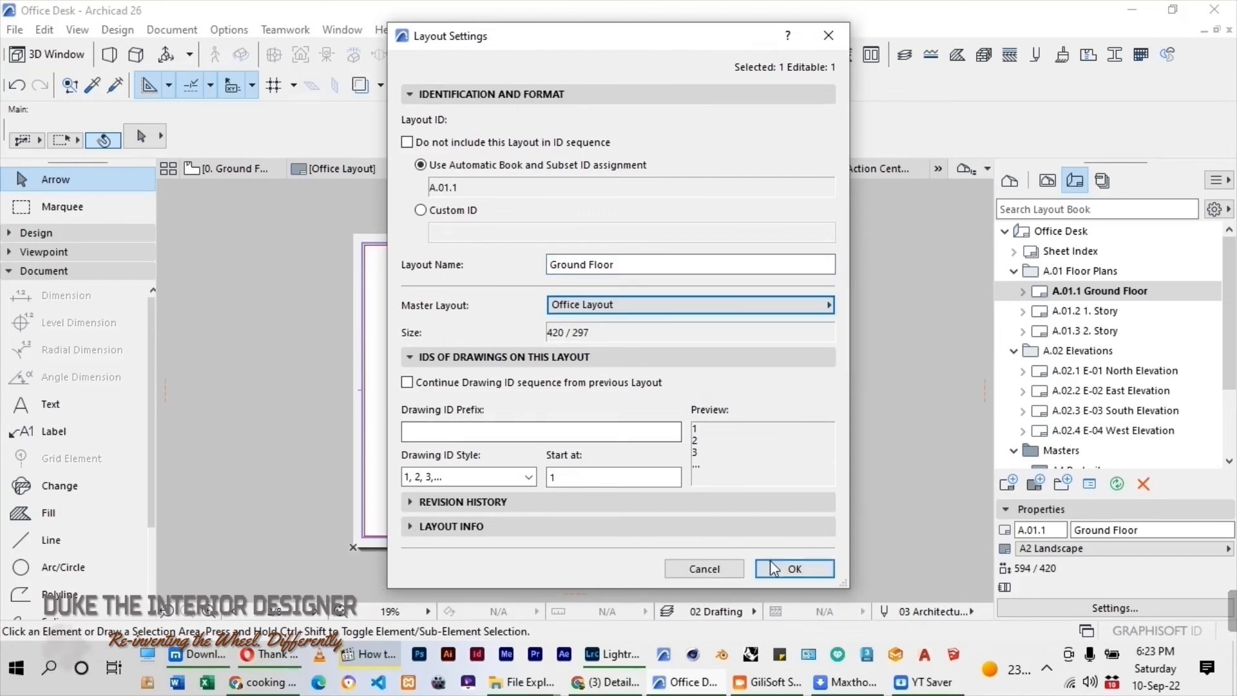
left_click(775, 561)
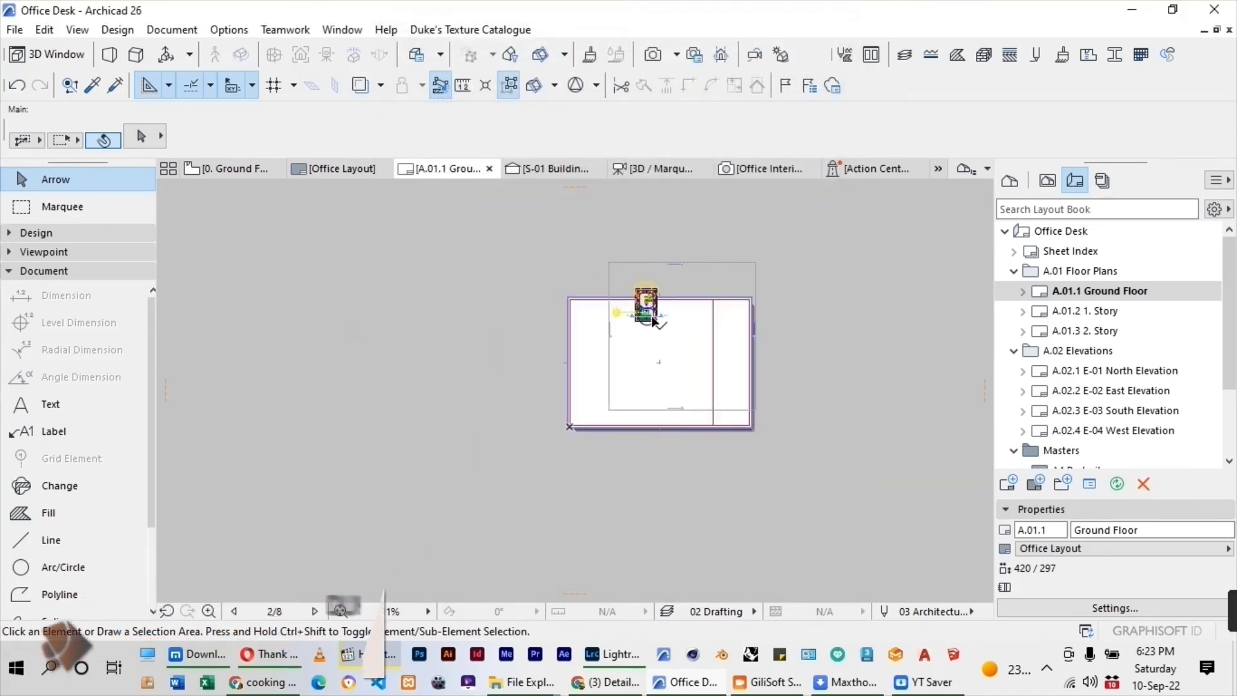
Delete the existing ground floor plan drawing from the A.01.1 layout.
left_click(634, 320)
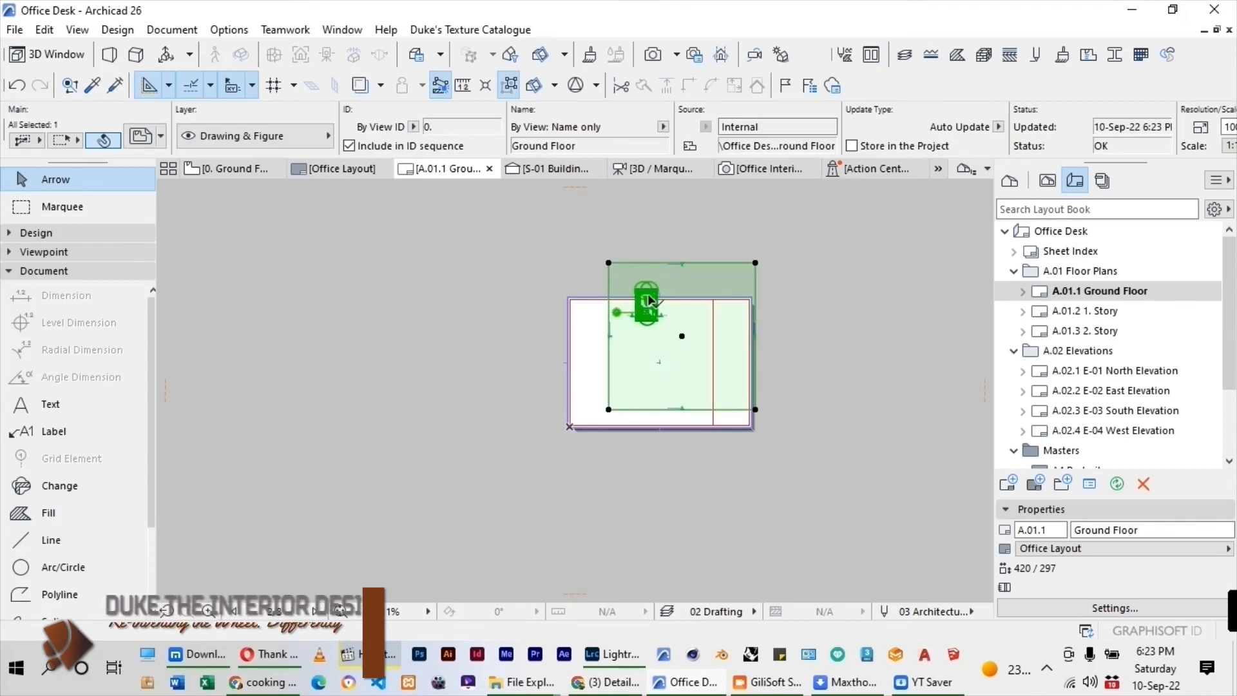
left_click_drag(632, 354, 639, 350)
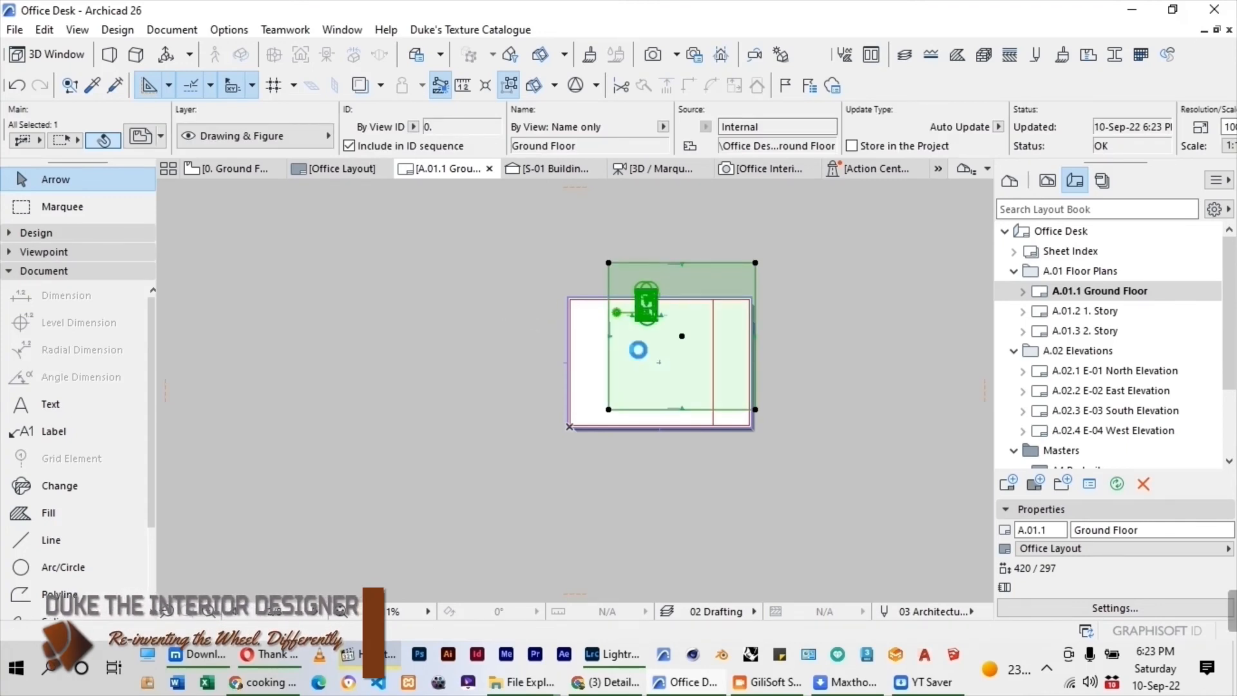
key("Delete")
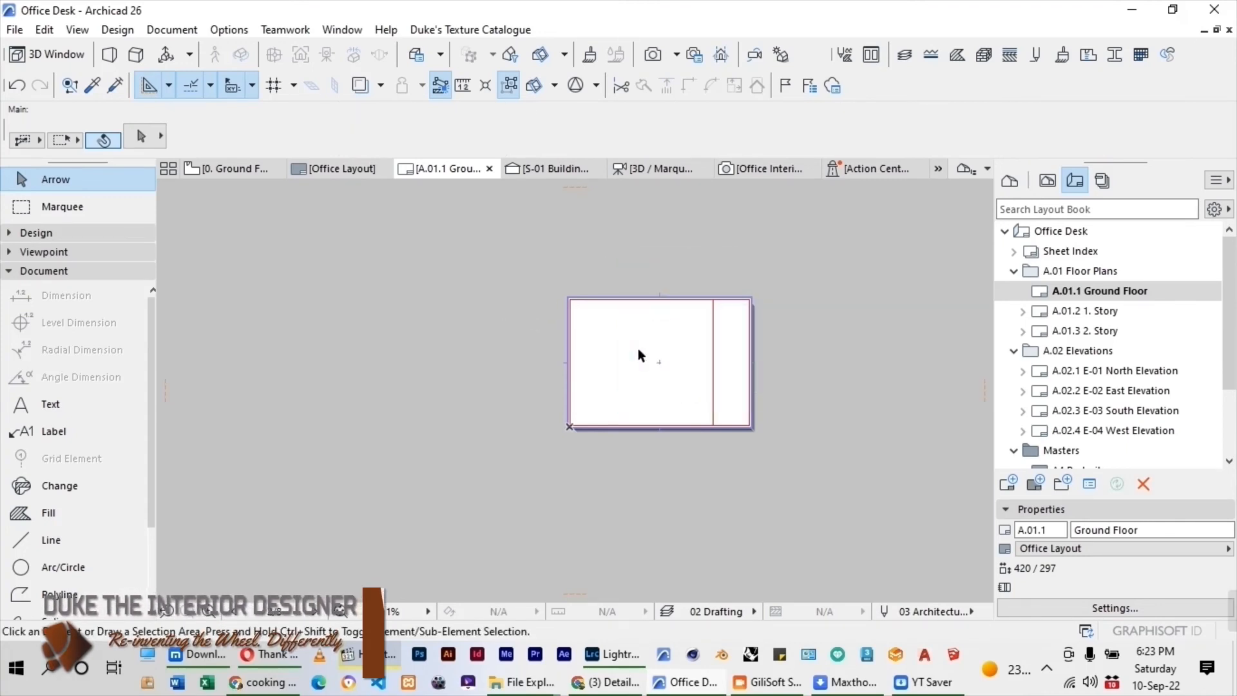
Place the external image Office Interiors from the TEXTURES folder as a drawing on the A.01.1 layout.
left_click(14, 29)
mouse_move(64, 340)
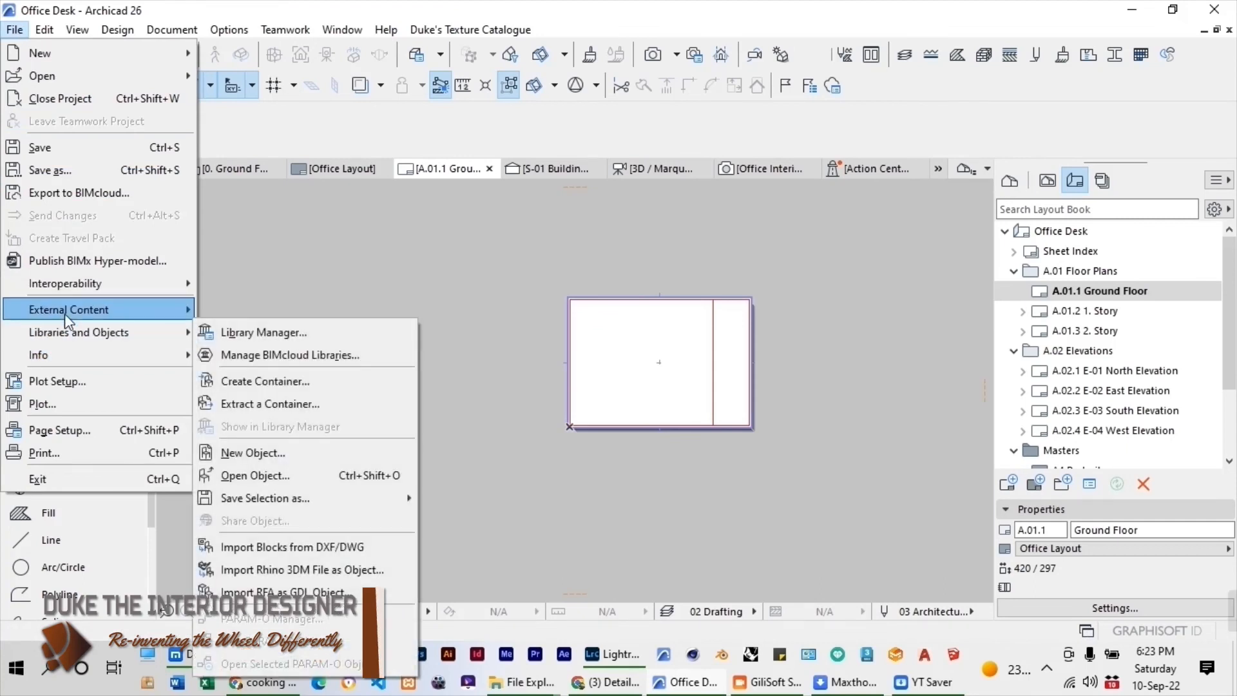
mouse_move(75, 311)
left_click(306, 432)
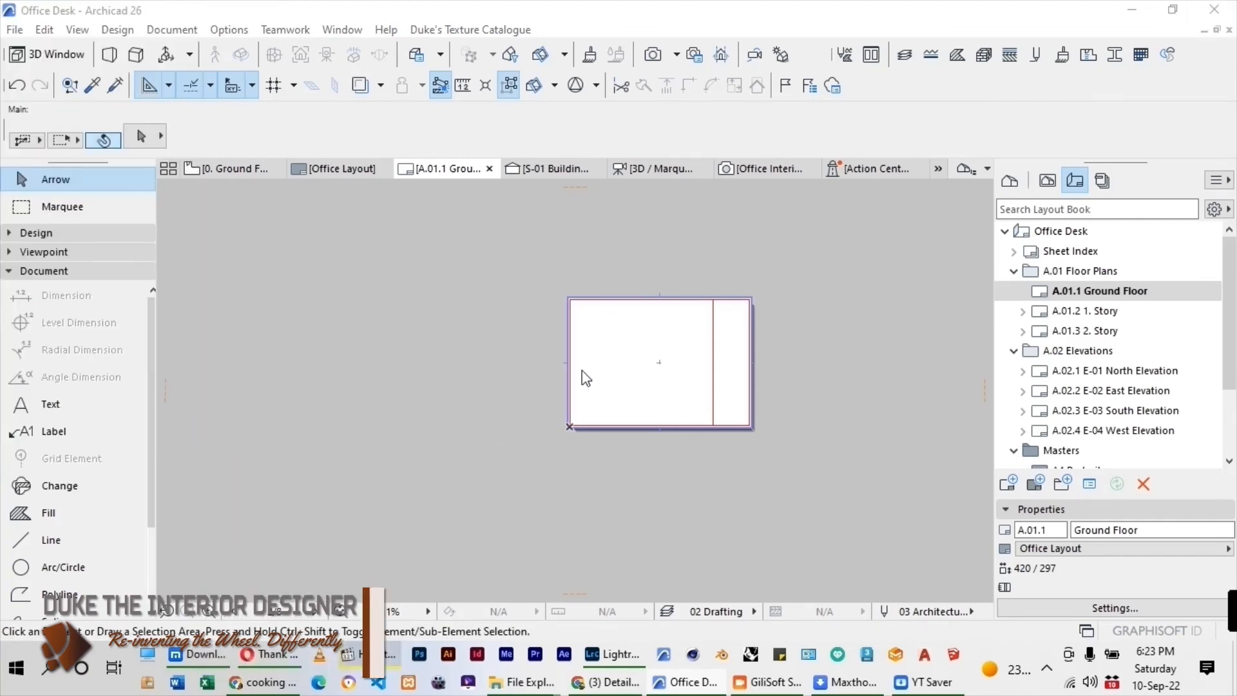
left_click(480, 231)
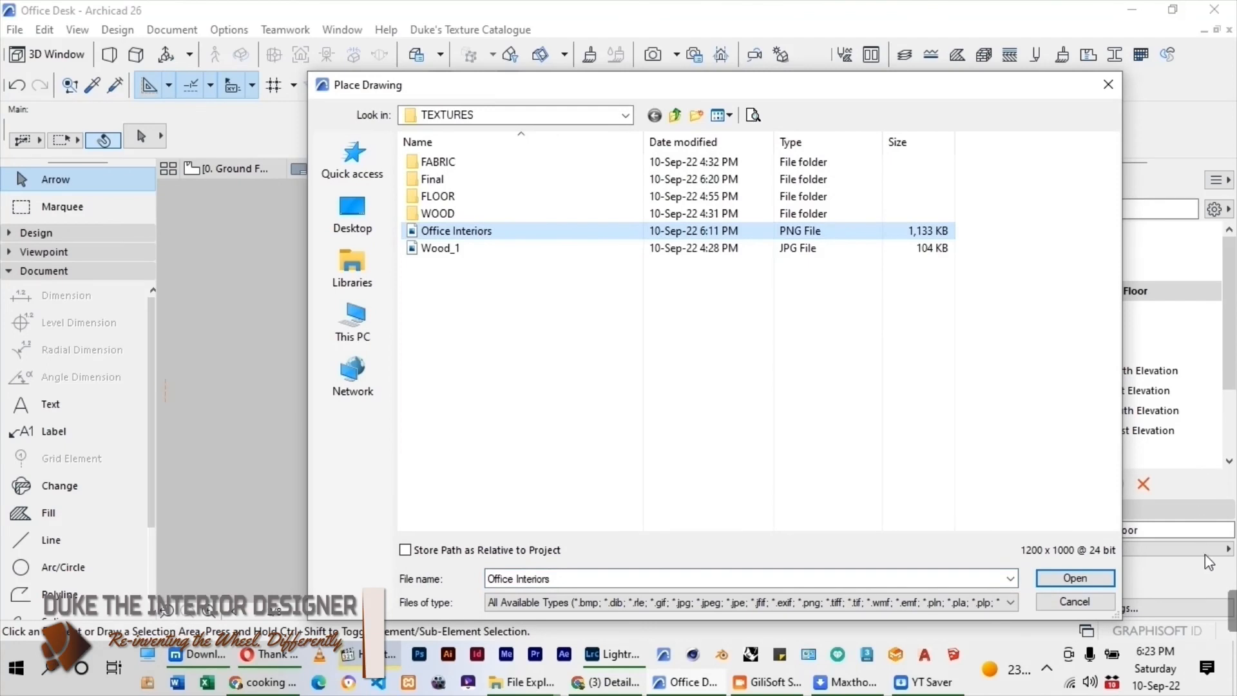
left_click(1075, 578)
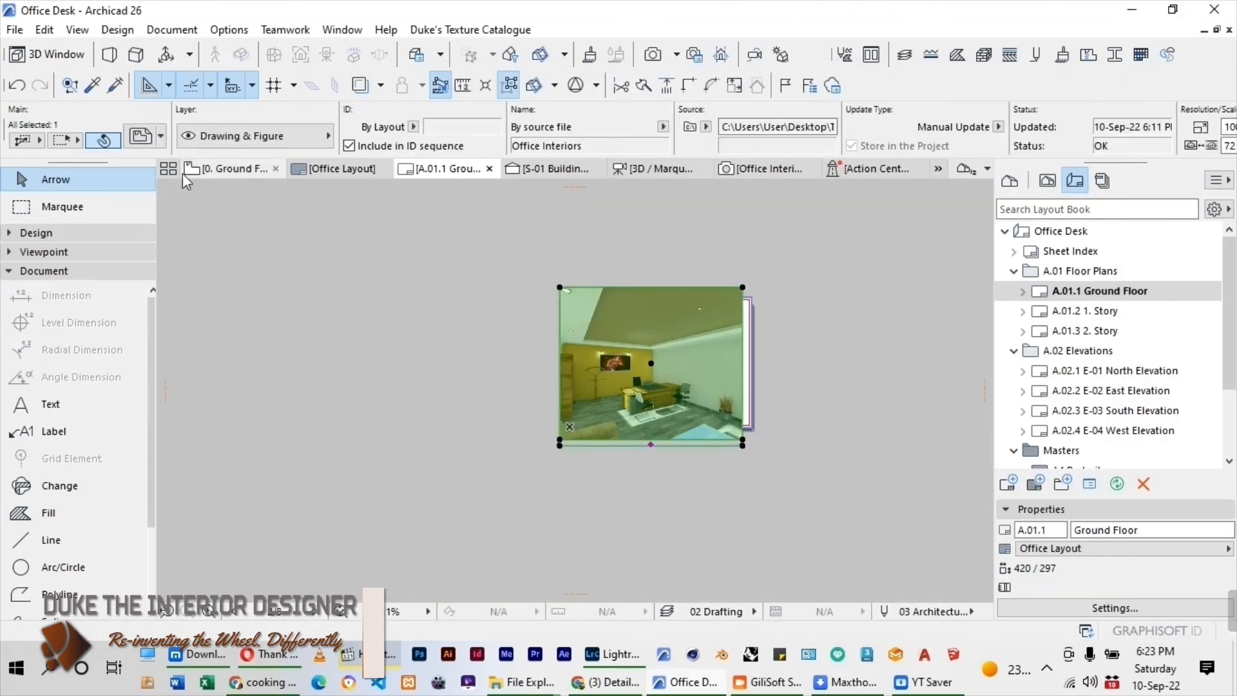
Resize the placed Office Interiors image proportionally to 300 by 250 mm.
key("ctrl+t")
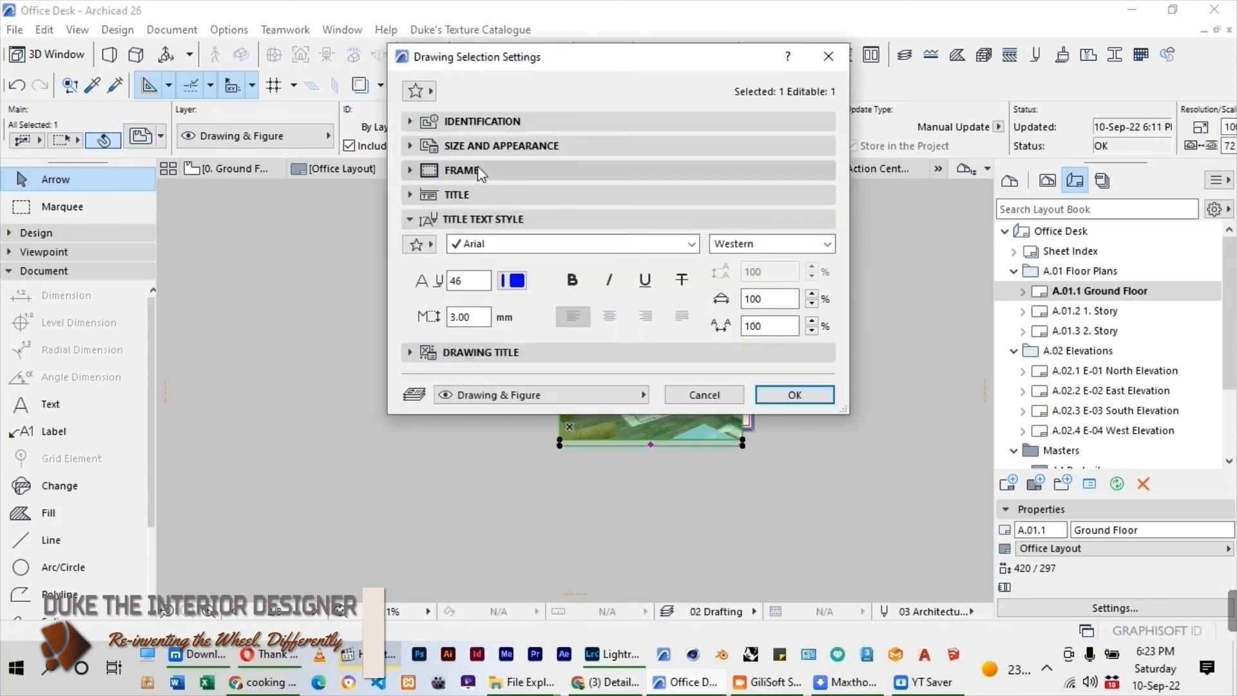
left_click(487, 147)
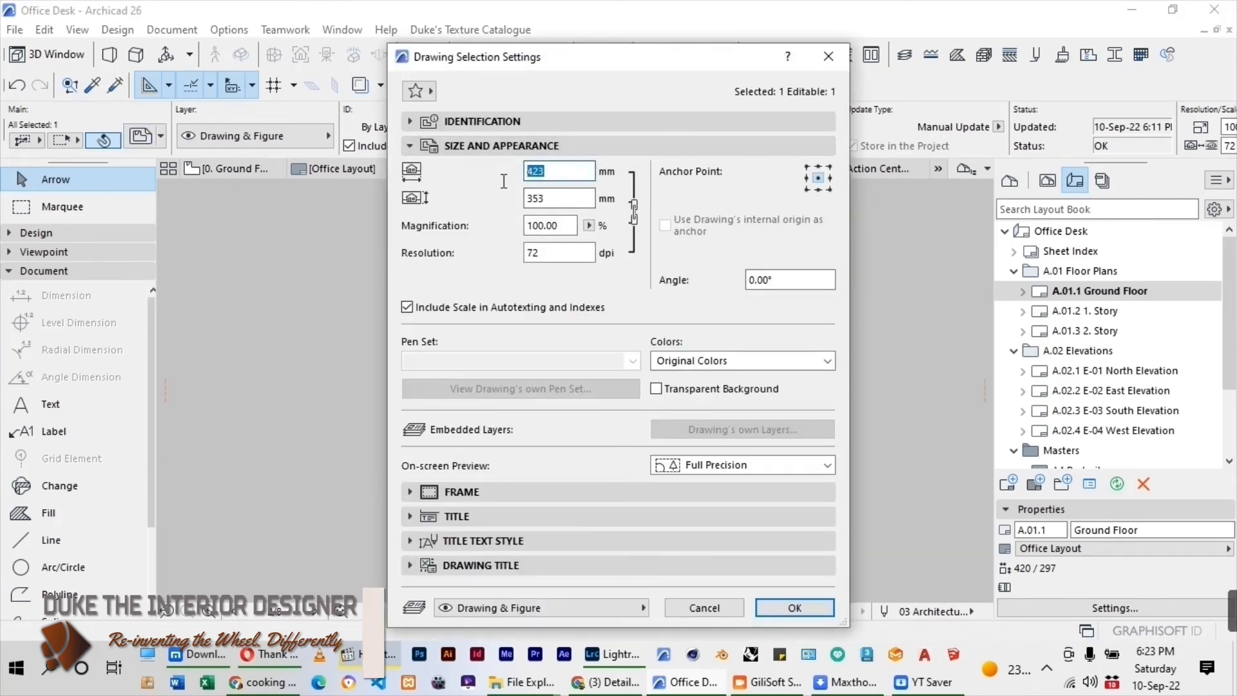
key("Return")
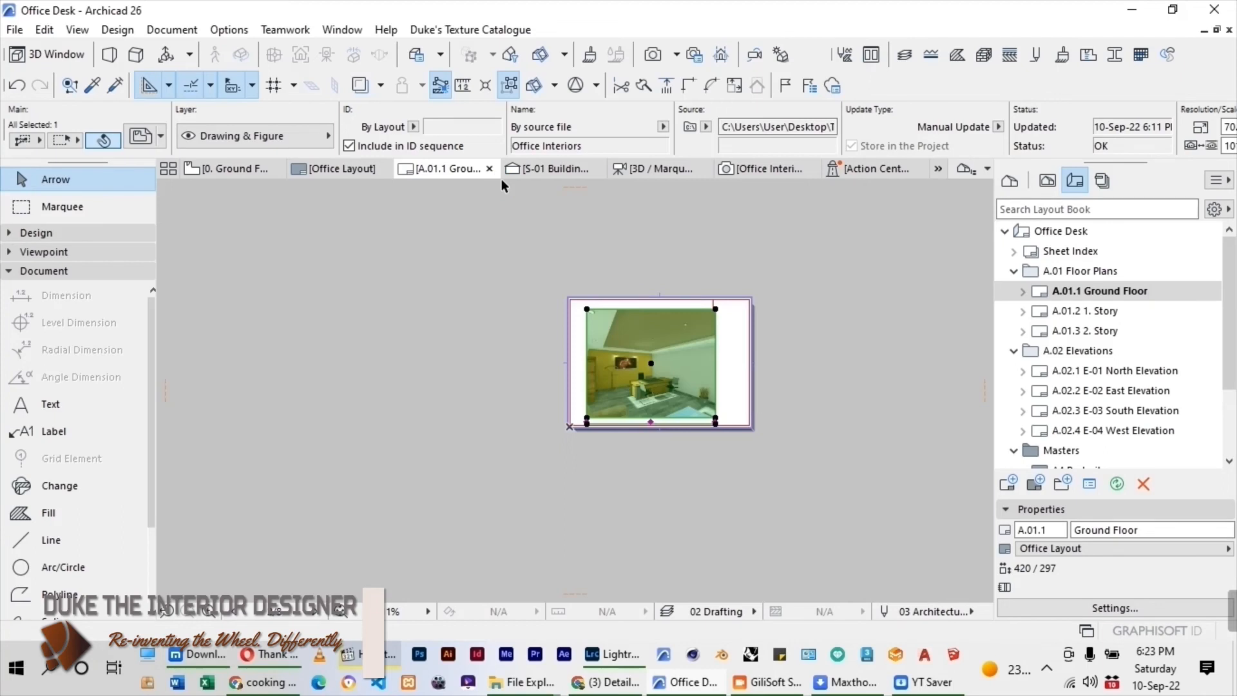
Move the Office Interiors image slightly left so it sits inside the border, clear of the title block.
scroll(663, 372, "up", 2)
left_click(639, 355)
left_click(621, 356)
key("Escape")
scroll(639, 489, "up", 2)
scroll(638, 487, "down", 1)
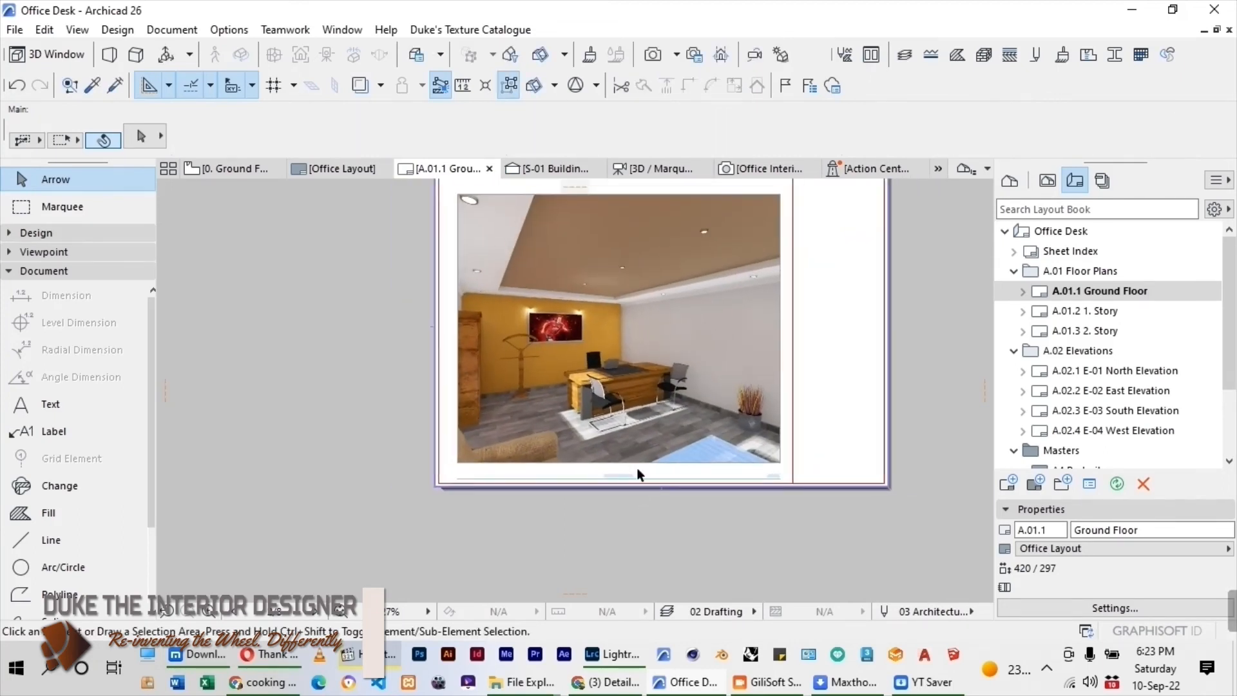
Remove the drawing title from the Office Interiors image in its drawing settings.
left_click(611, 361)
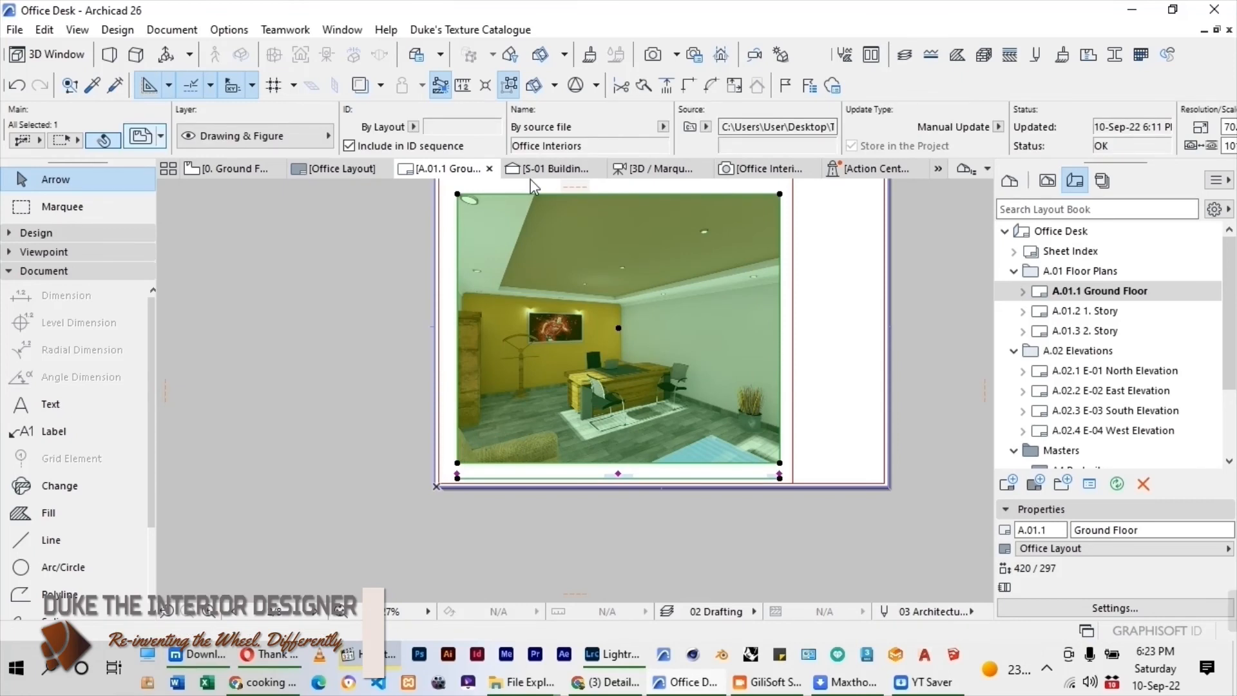
key("ctrl+t")
left_click(486, 519)
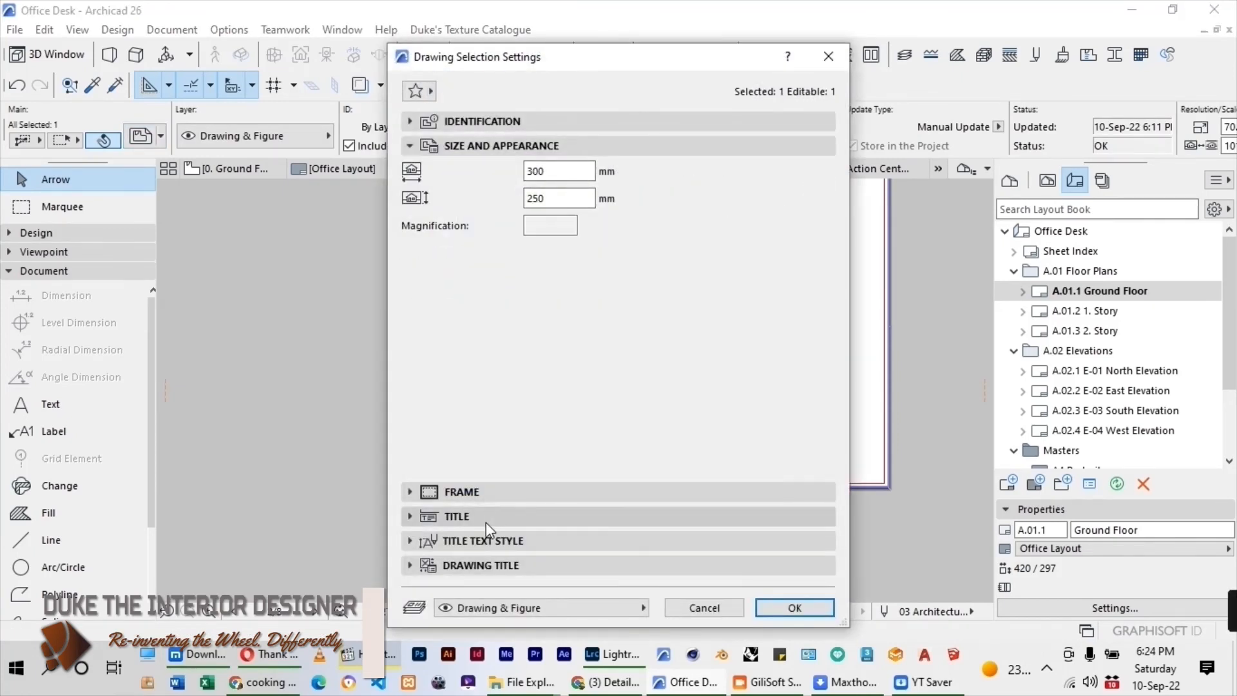
left_click(598, 223)
left_click(699, 216)
left_click(772, 416)
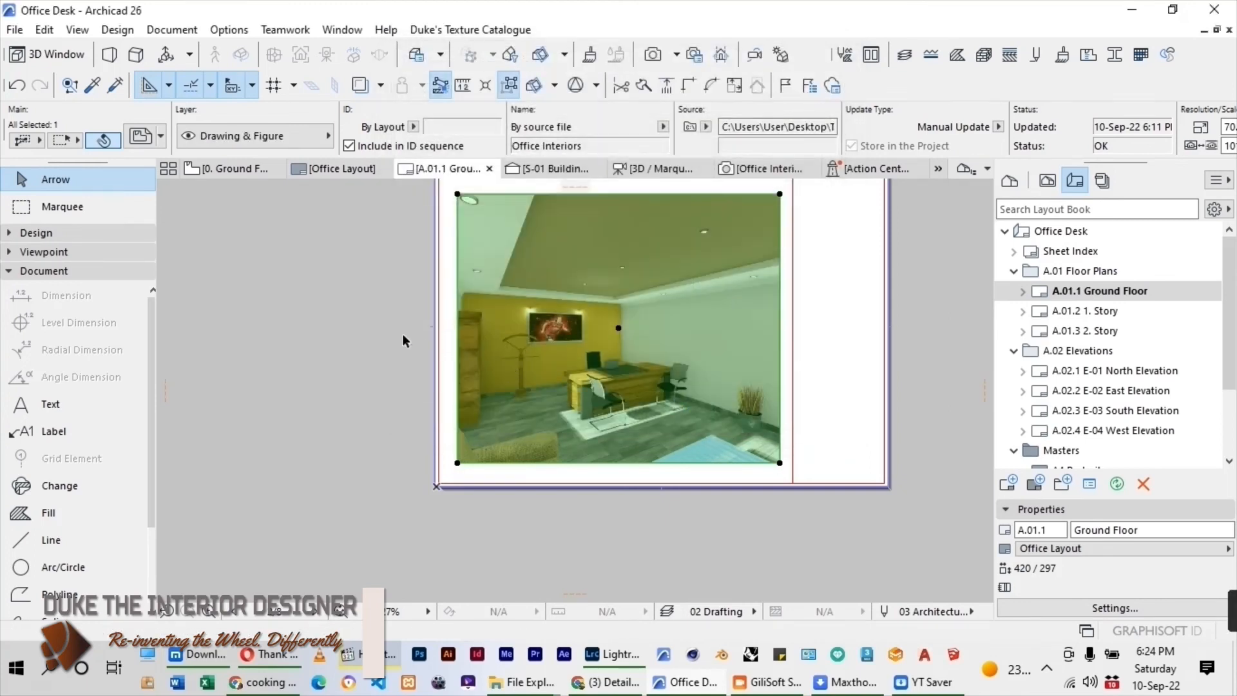
left_click(404, 340)
scroll(606, 423, "down", 2)
Save the layout to the Desktop as a PDF file named Office Interiors - 3D.
left_click(14, 30)
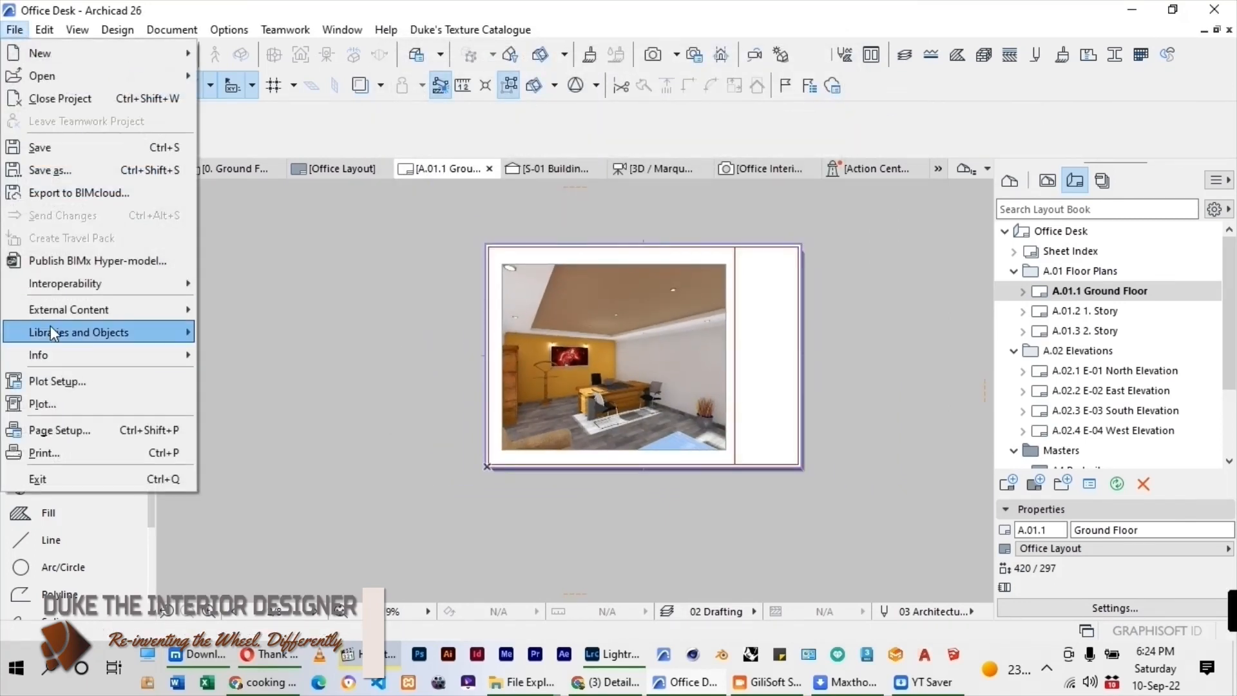
left_click(50, 171)
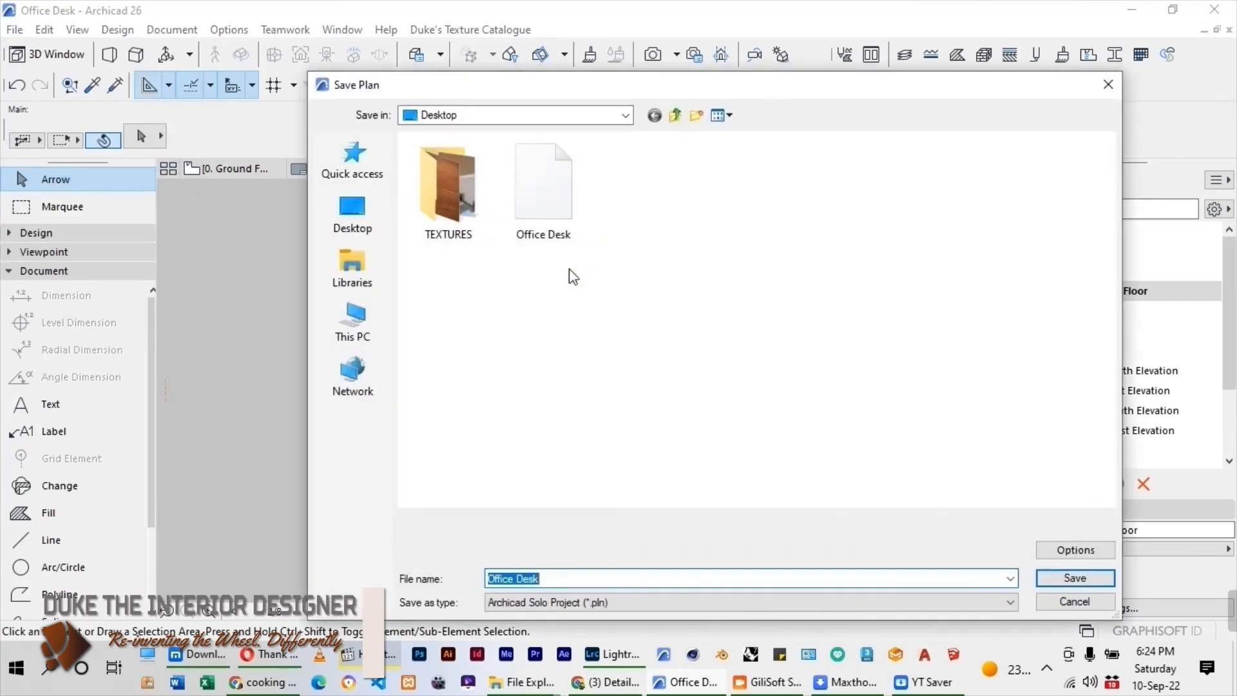
left_click(574, 602)
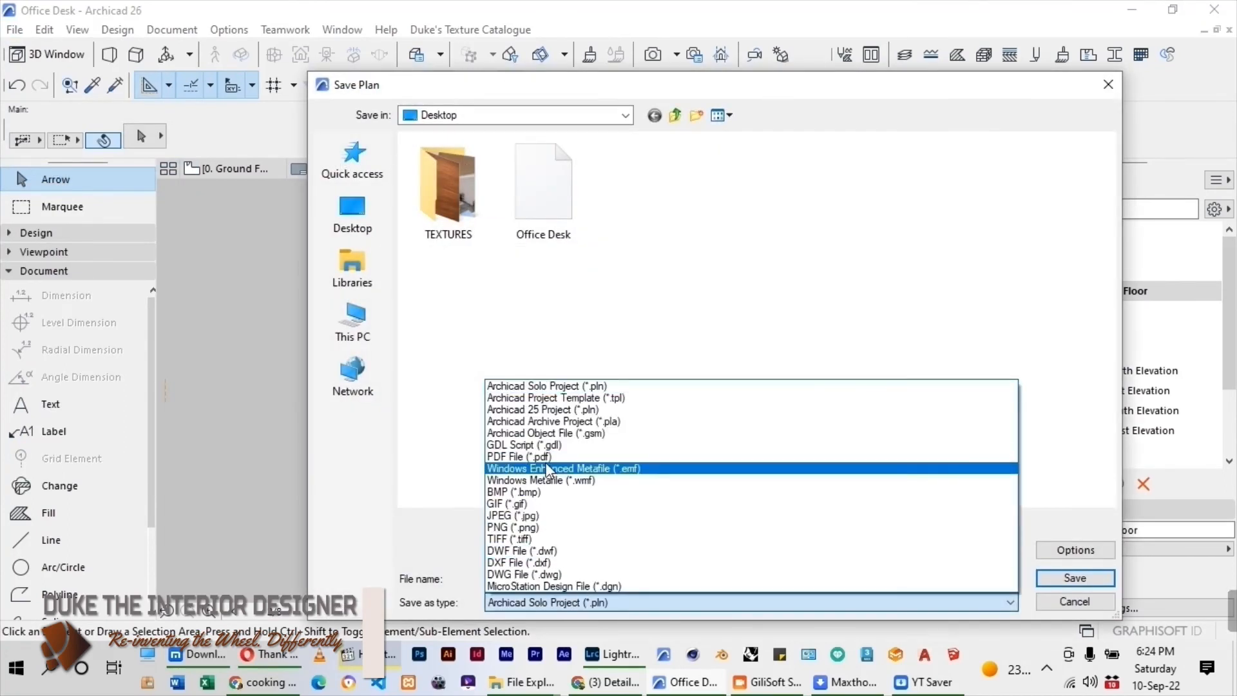
left_click(546, 462)
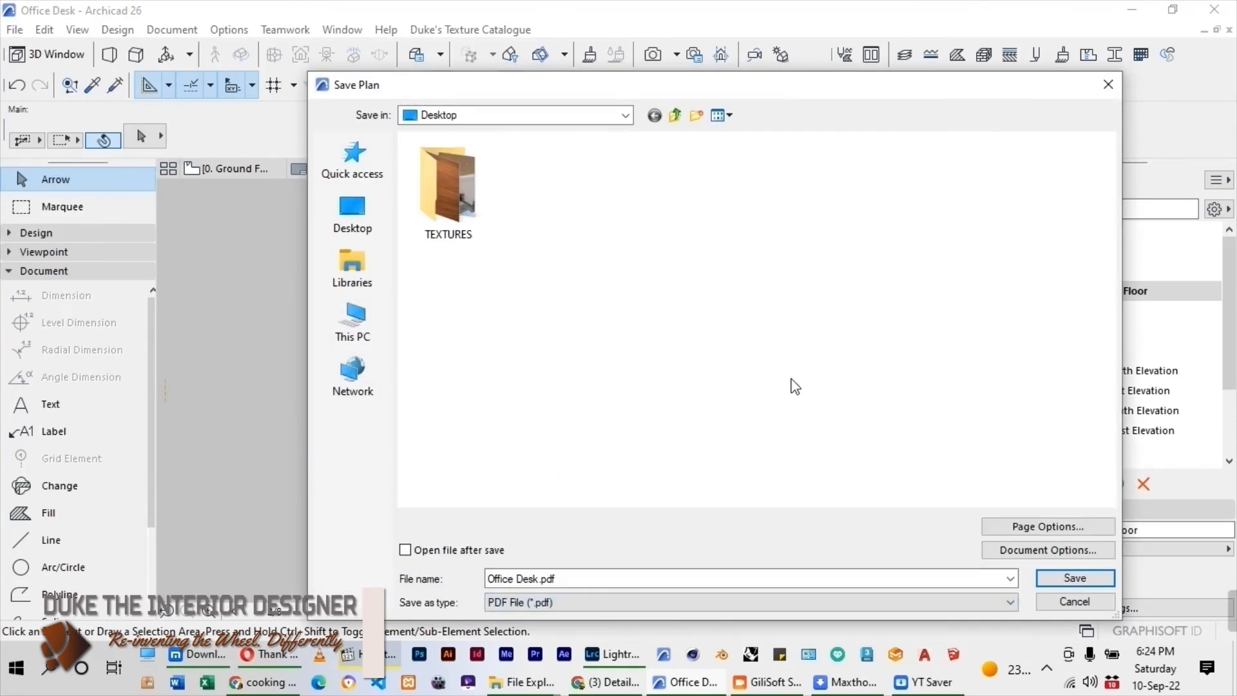
left_click(568, 577)
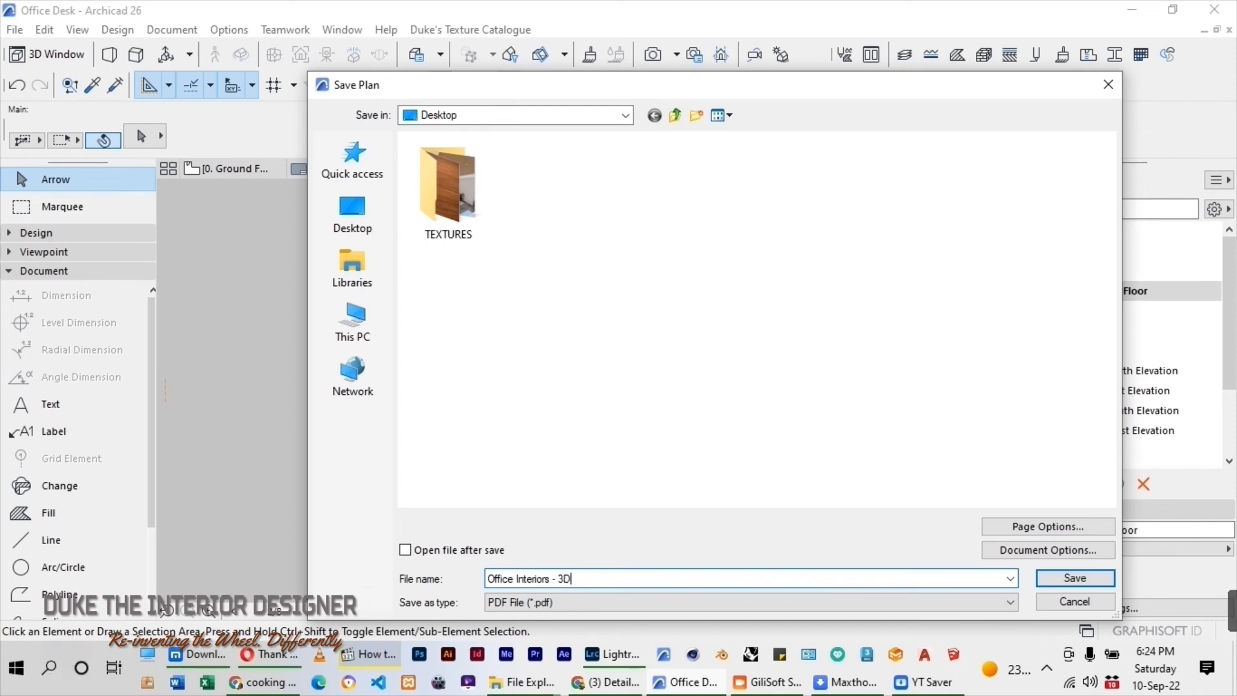
key("Return")
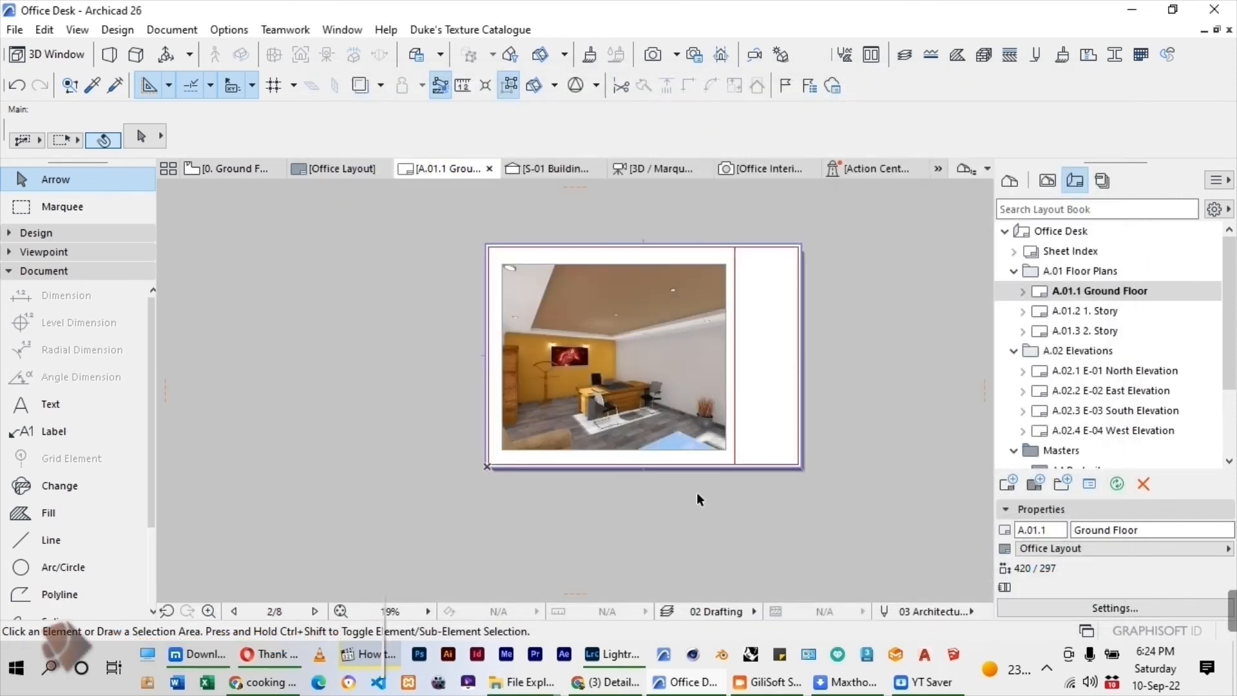
Move the Office Interiors image off the page, to the left of the layout sheet.
left_click(598, 376)
scroll(643, 377, "down", 2)
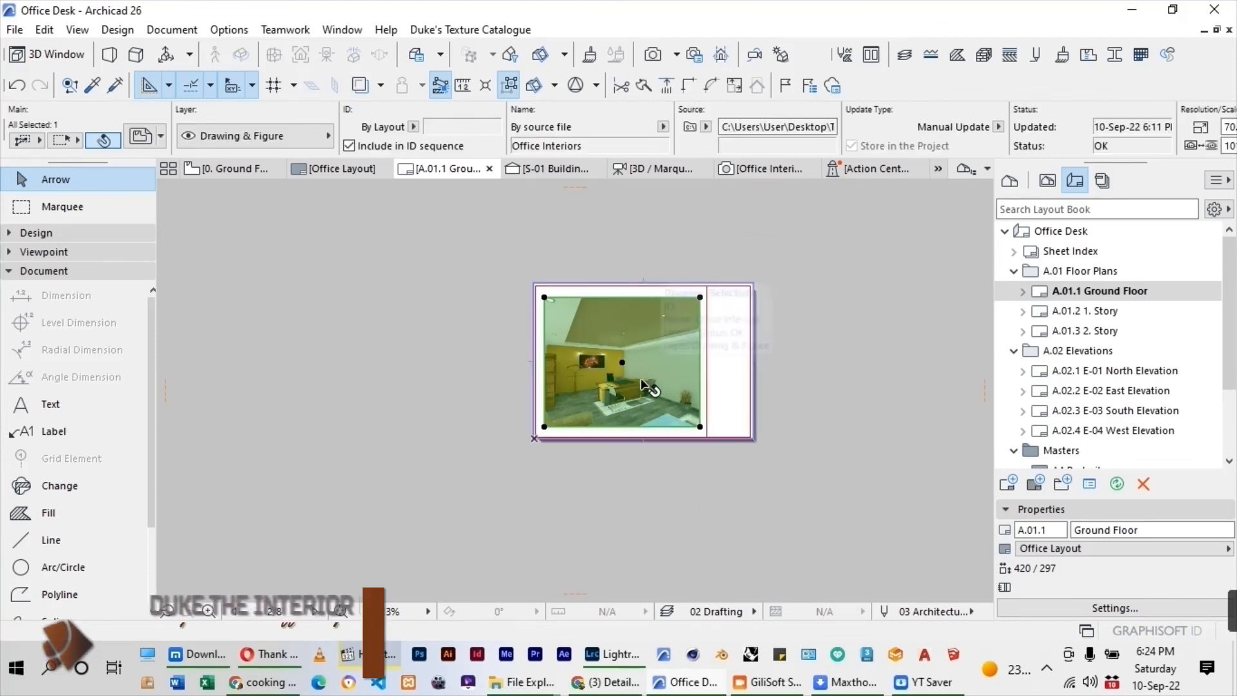
left_click_drag(643, 381, 359, 387)
Copy the whole office plan on the ground floor to the empty area to the right, beyond the elevation marker.
left_click(235, 169)
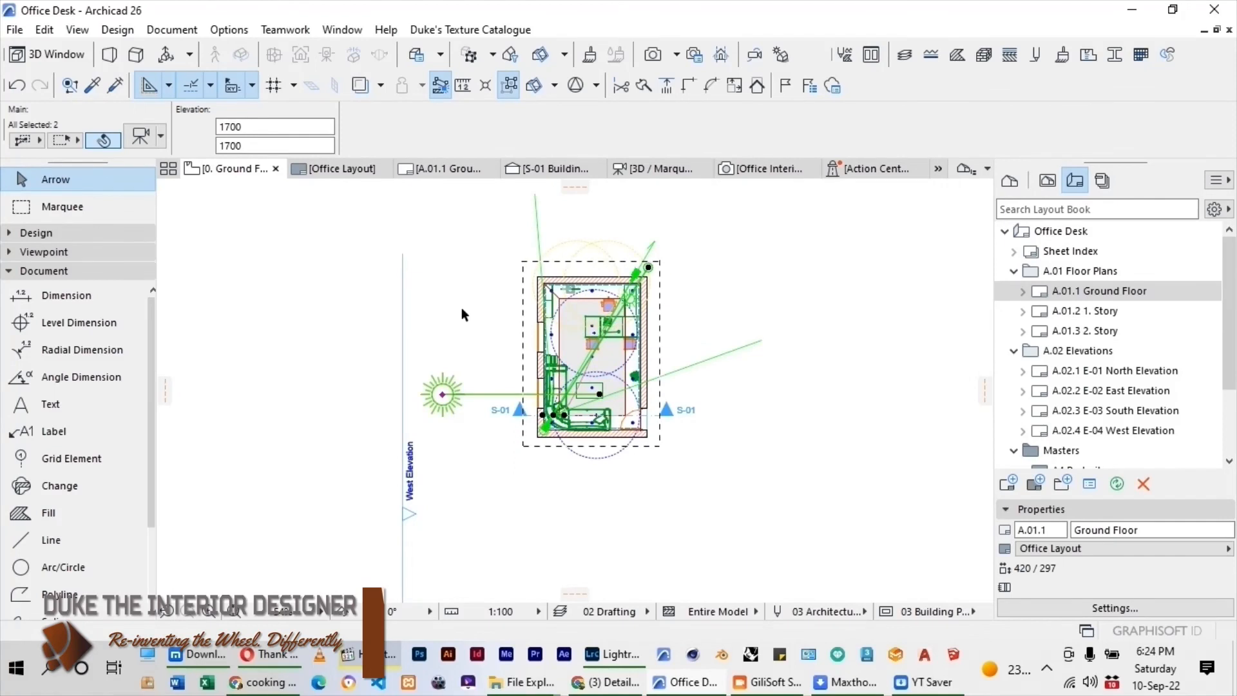
key("Escape")
scroll(462, 307, "down", 2)
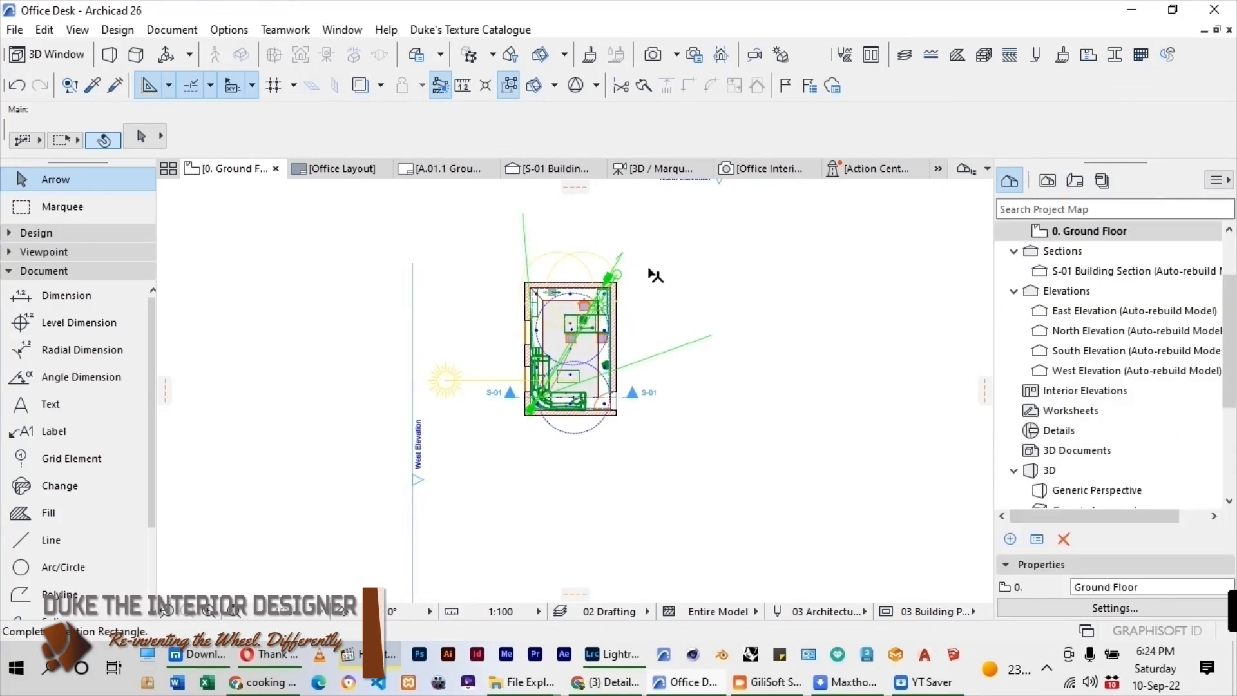
key("ctrl+z")
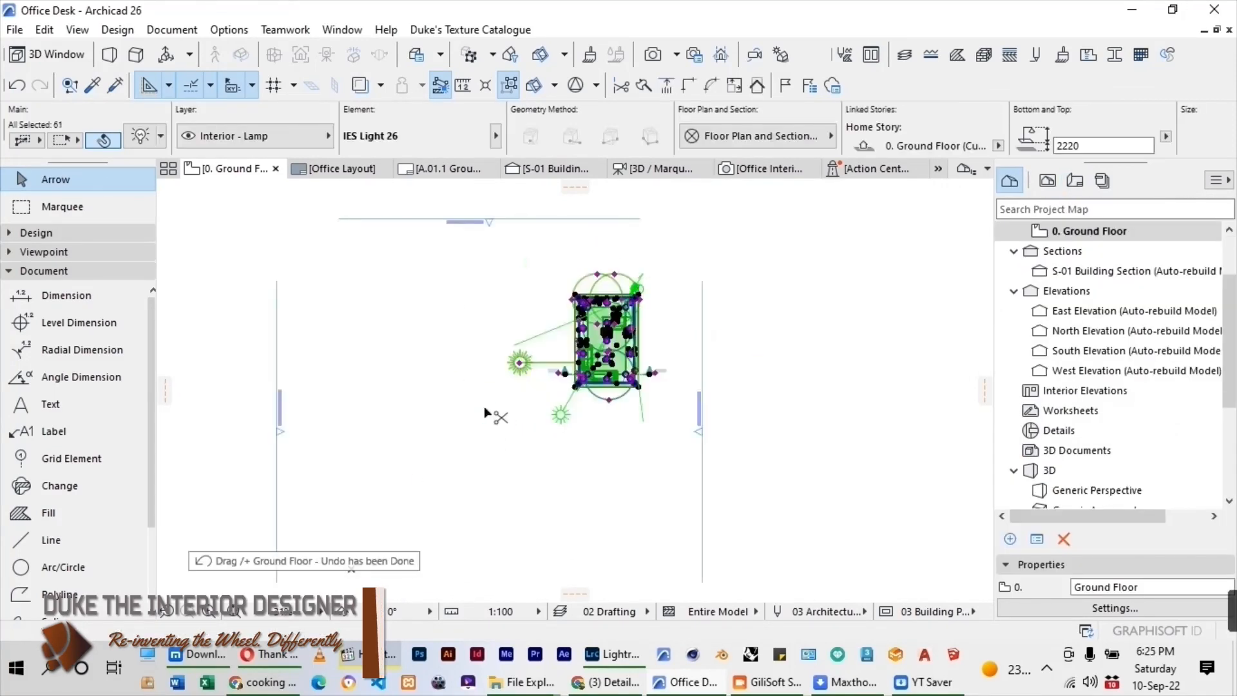
key("ctrl+shift+d")
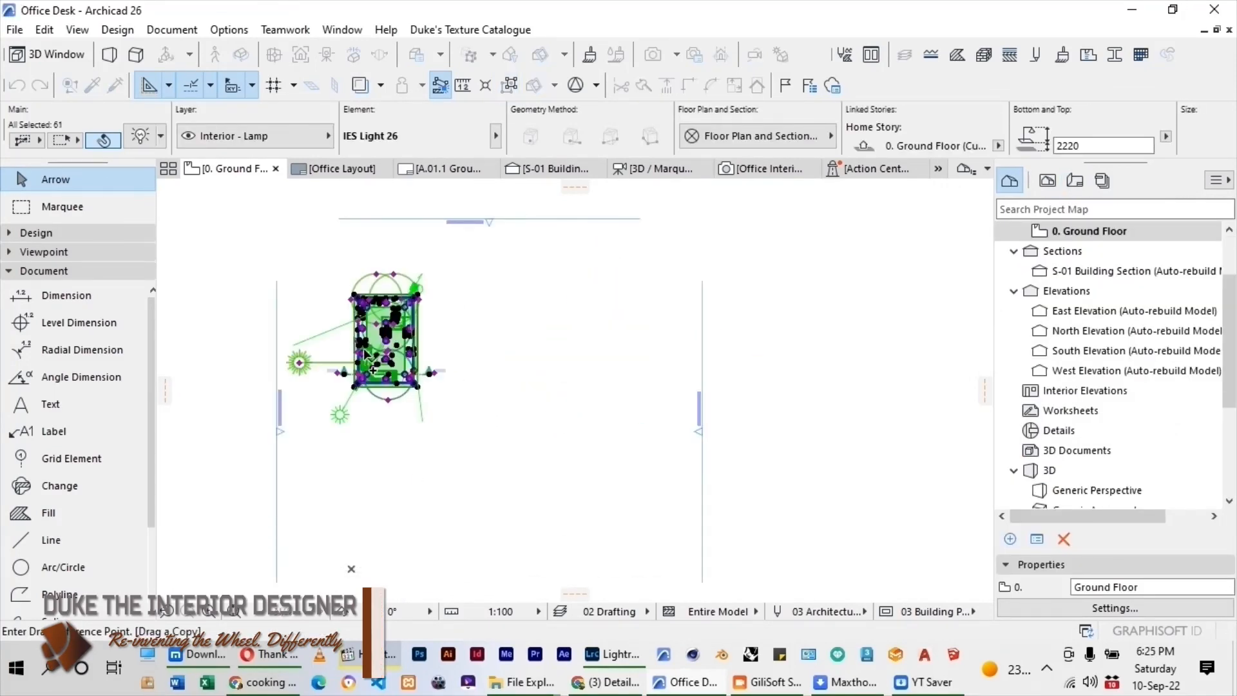
left_click(373, 350)
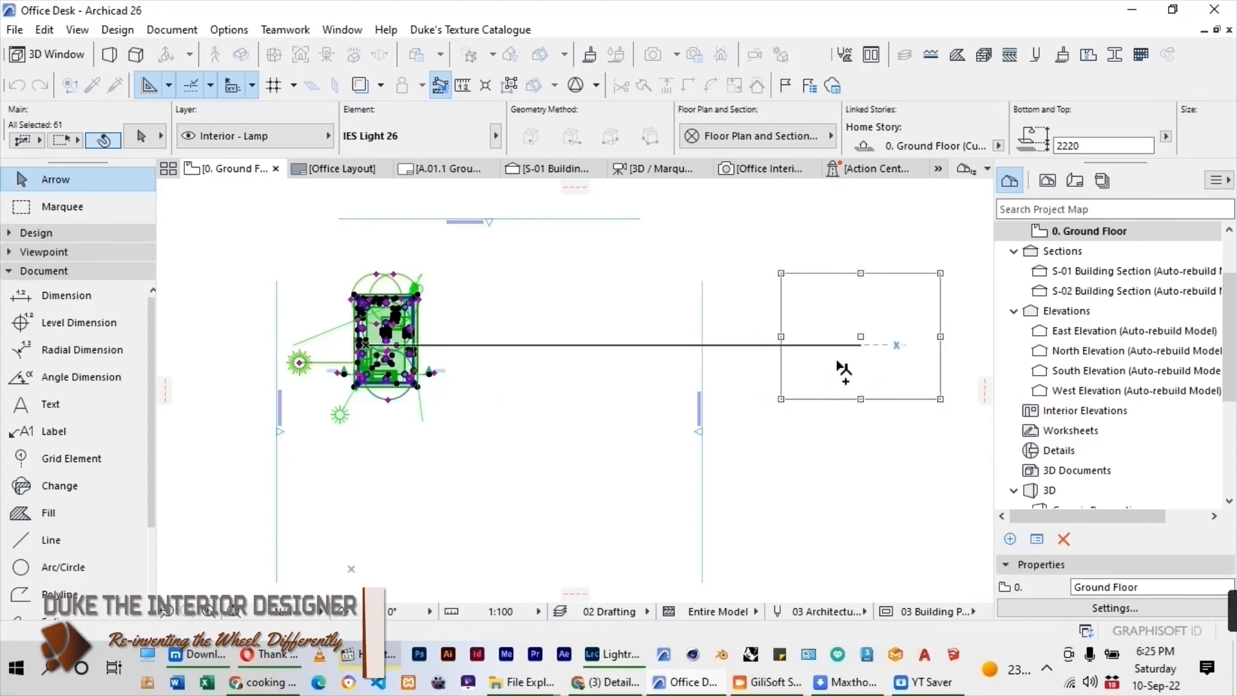
left_click(845, 364)
key("Escape")
scroll(475, 409, "down", 1)
scroll(820, 375, "up", 6)
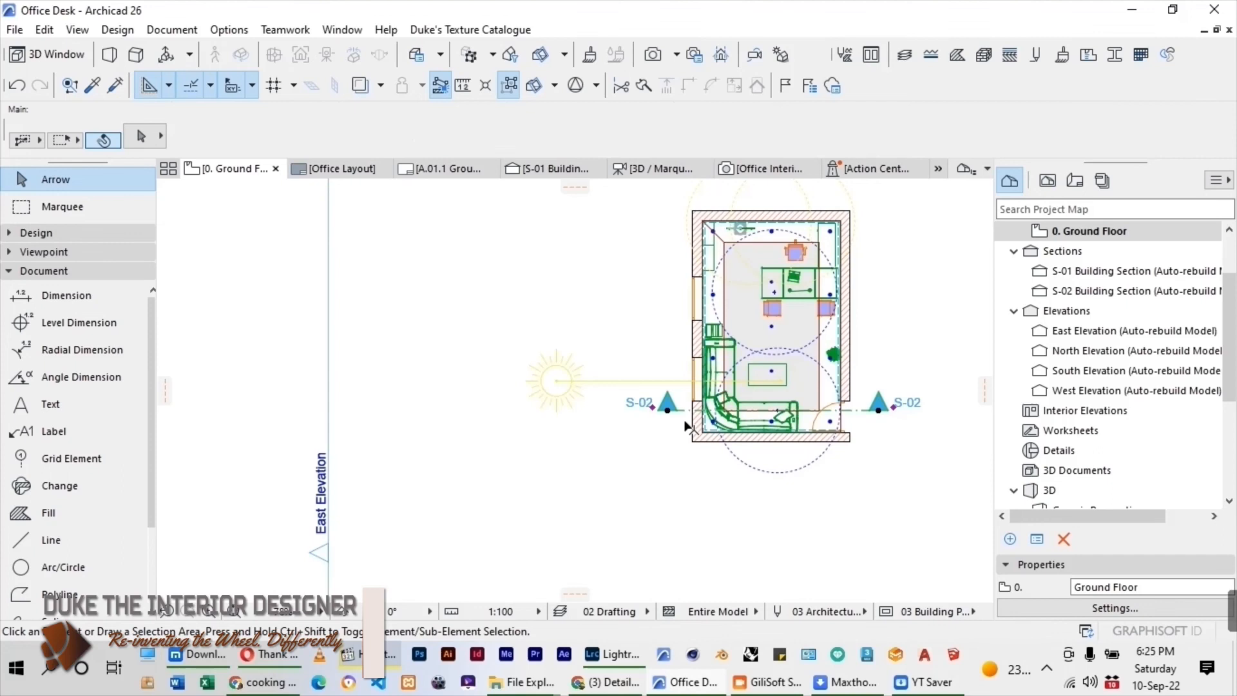
Delete the section marker, the large dashed light circles and the sun object from the copied office plan.
left_click(668, 405)
key("Delete")
left_click(817, 238)
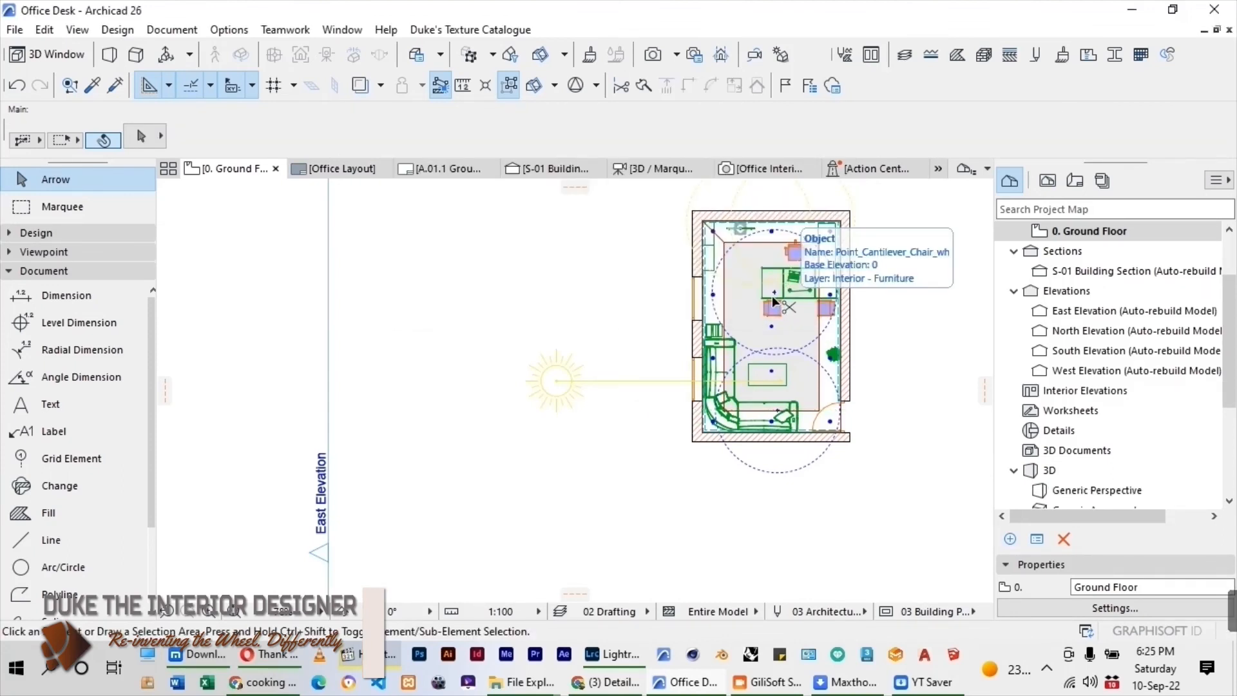
key("ctrl+z")
left_click(774, 294)
key("Delete")
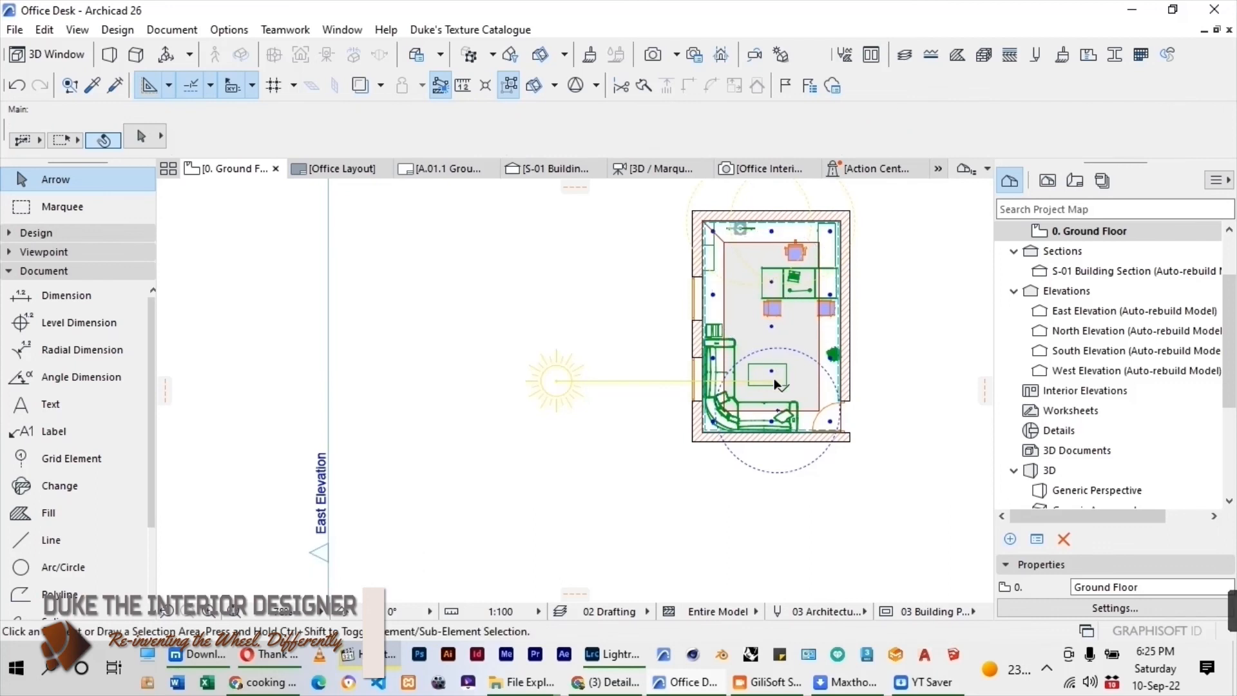
scroll(766, 429, "up", 5)
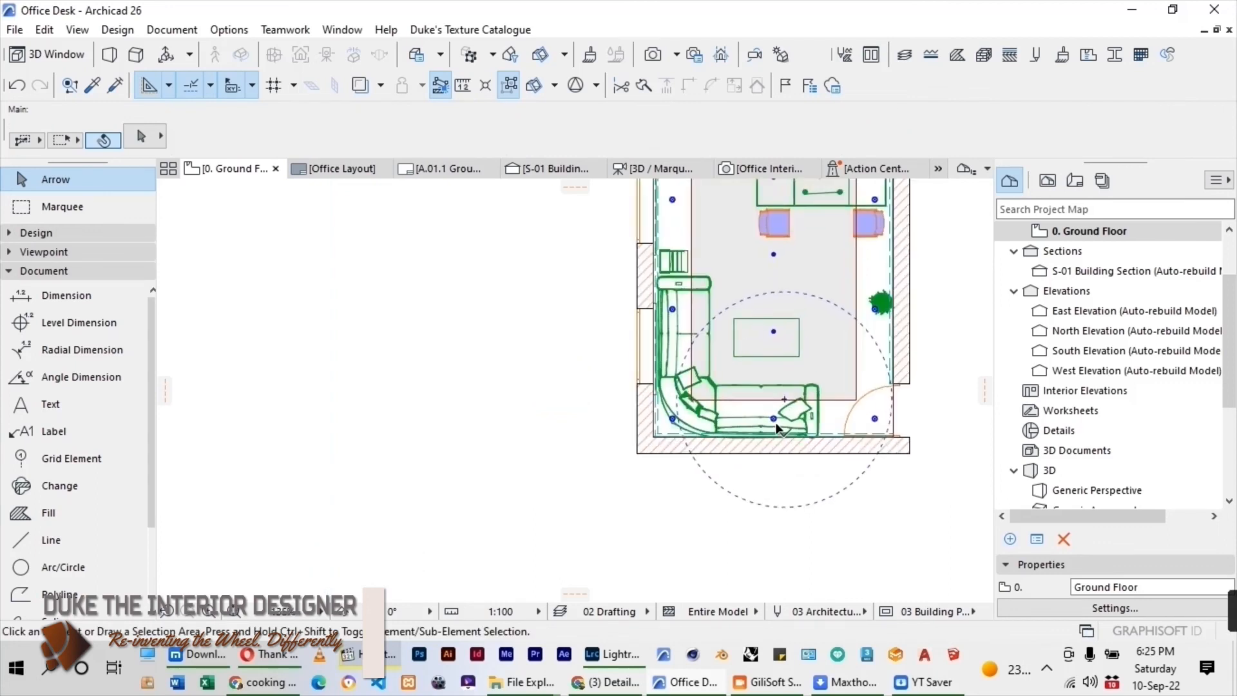
scroll(730, 459, "down", 6)
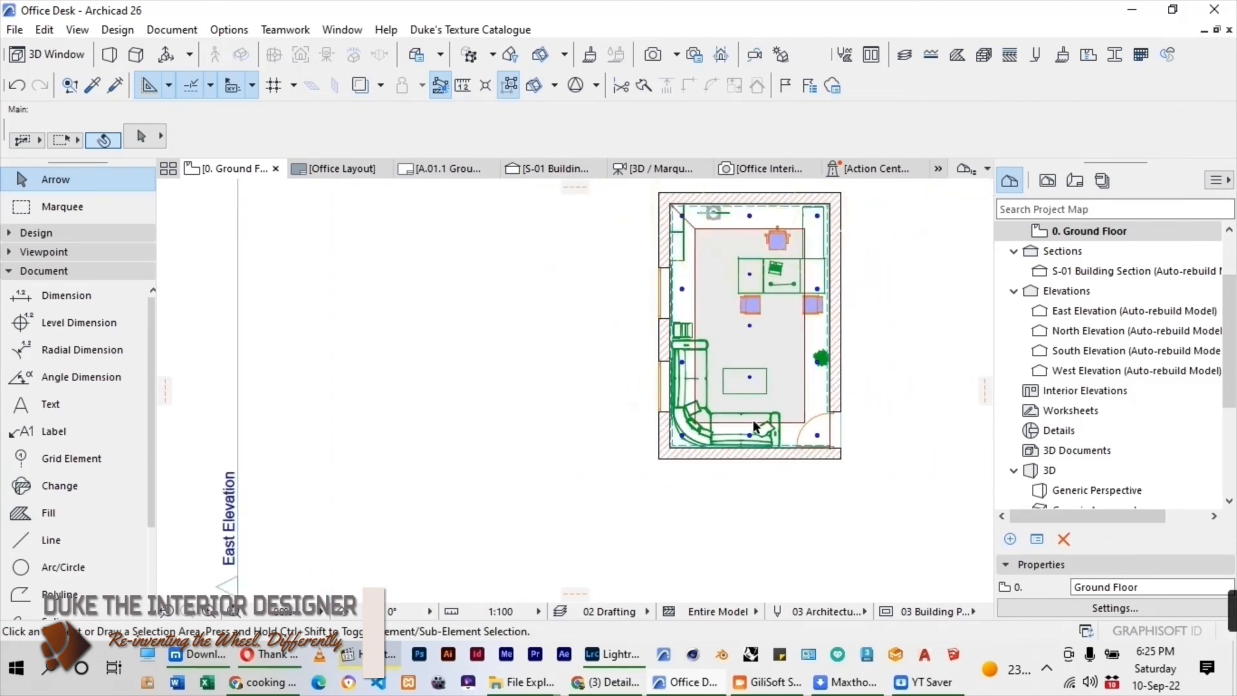
Delete the remaining dashed light circles above the copied office plan.
scroll(764, 217, "up", 5)
left_click_drag(881, 201, 538, 279)
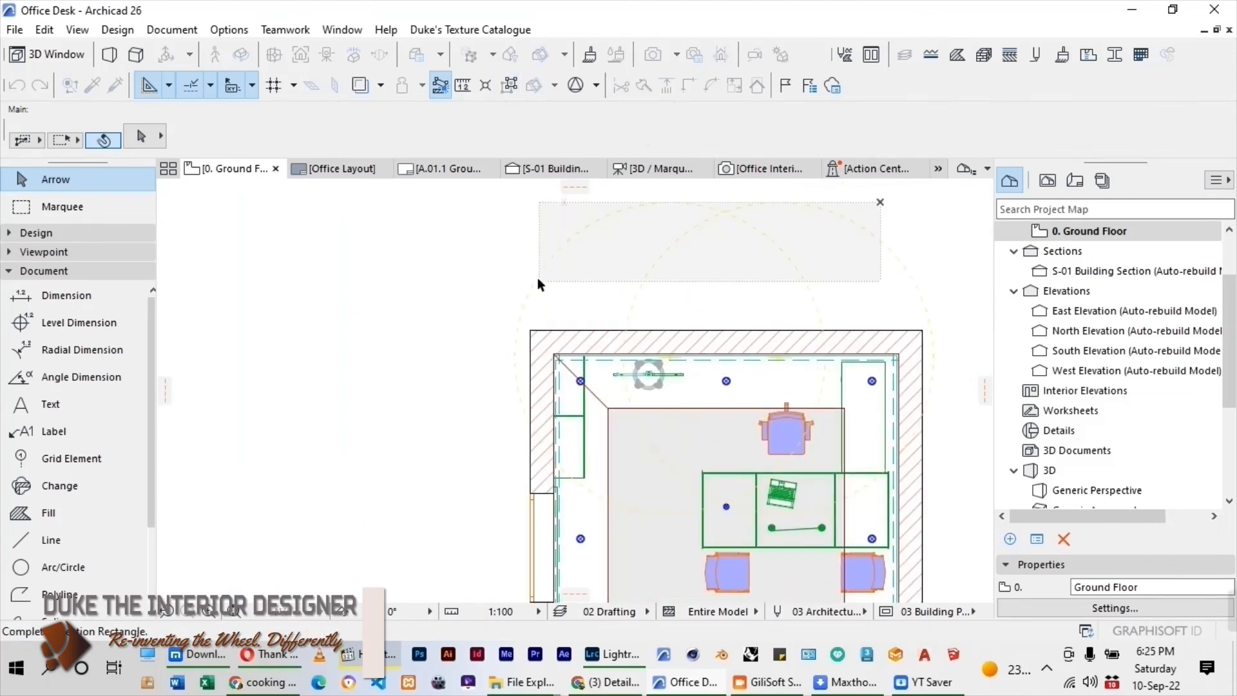
key("Delete")
scroll(538, 278, "down", 2)
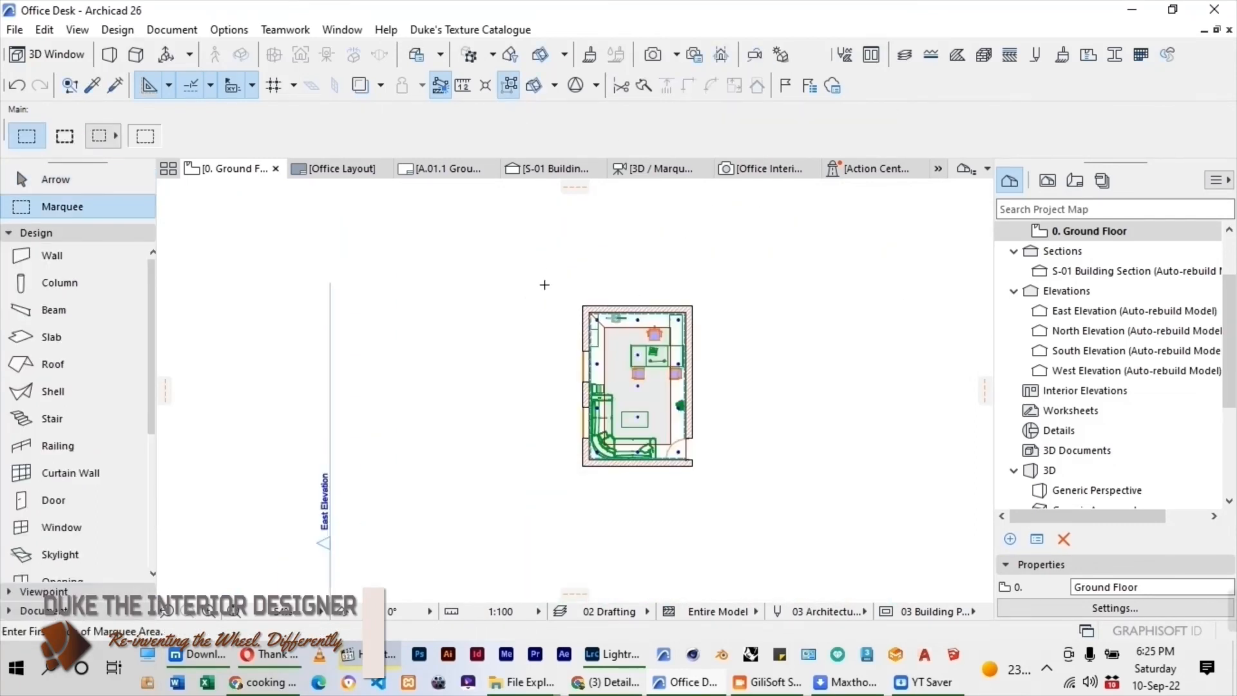
Automatically dimension the copied plan's four walls on all sides by outer faces and opening endpoints, with a line spacing of 500.
left_click(39, 182)
scroll(682, 347, "up", 1)
left_click(693, 352)
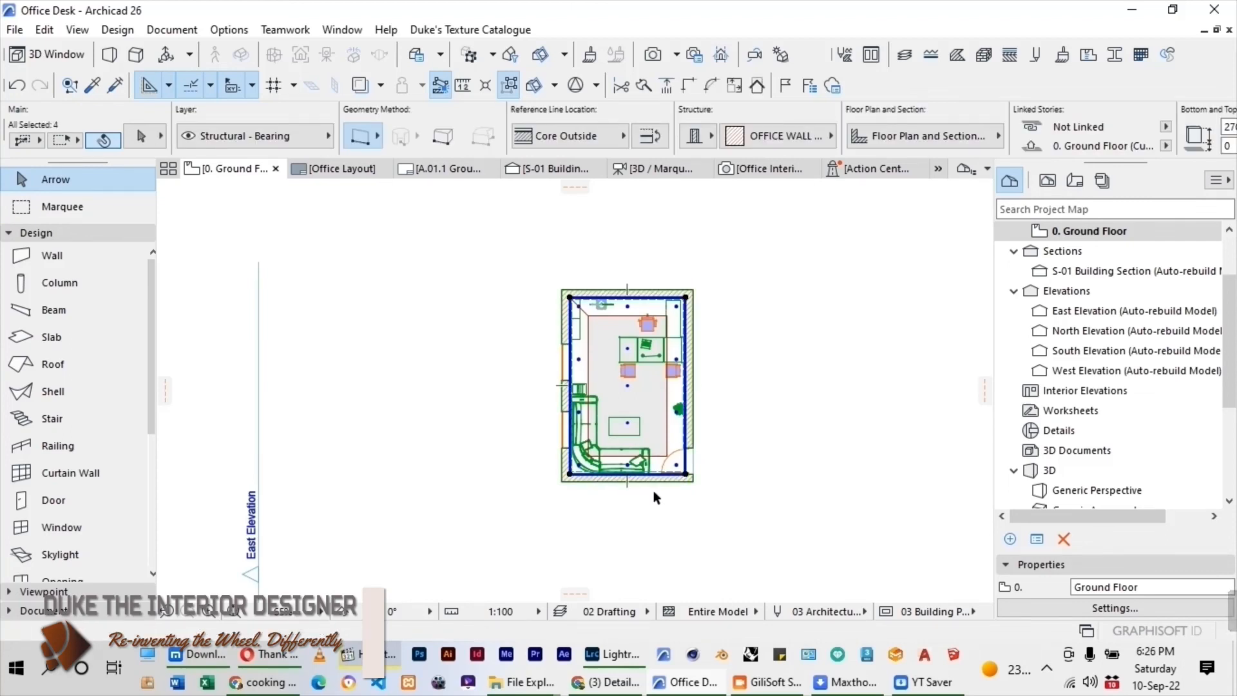
left_click(176, 30)
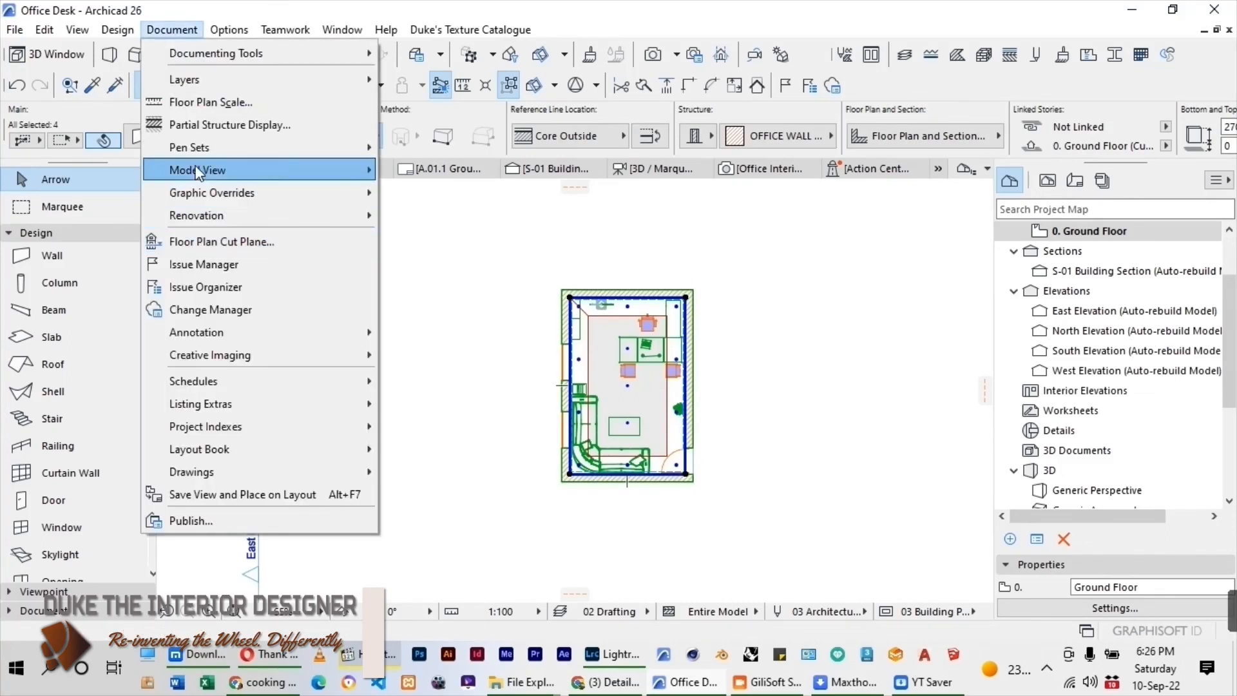
mouse_move(233, 333)
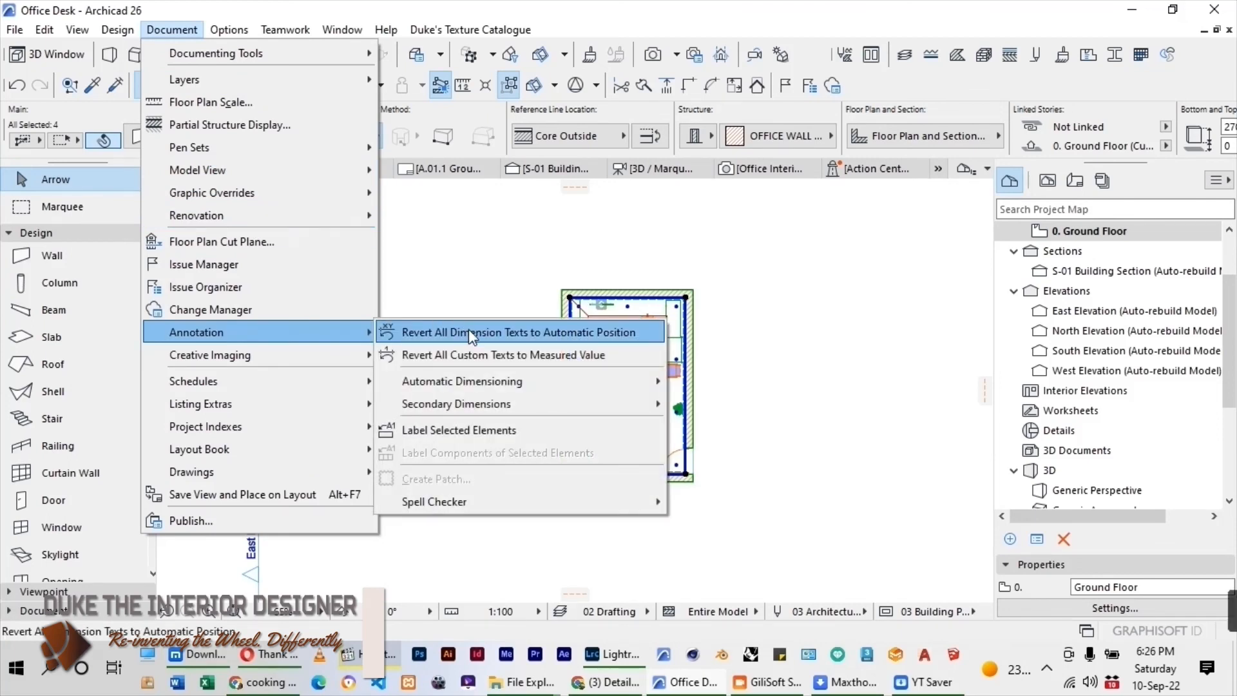
mouse_move(466, 379)
left_click(716, 380)
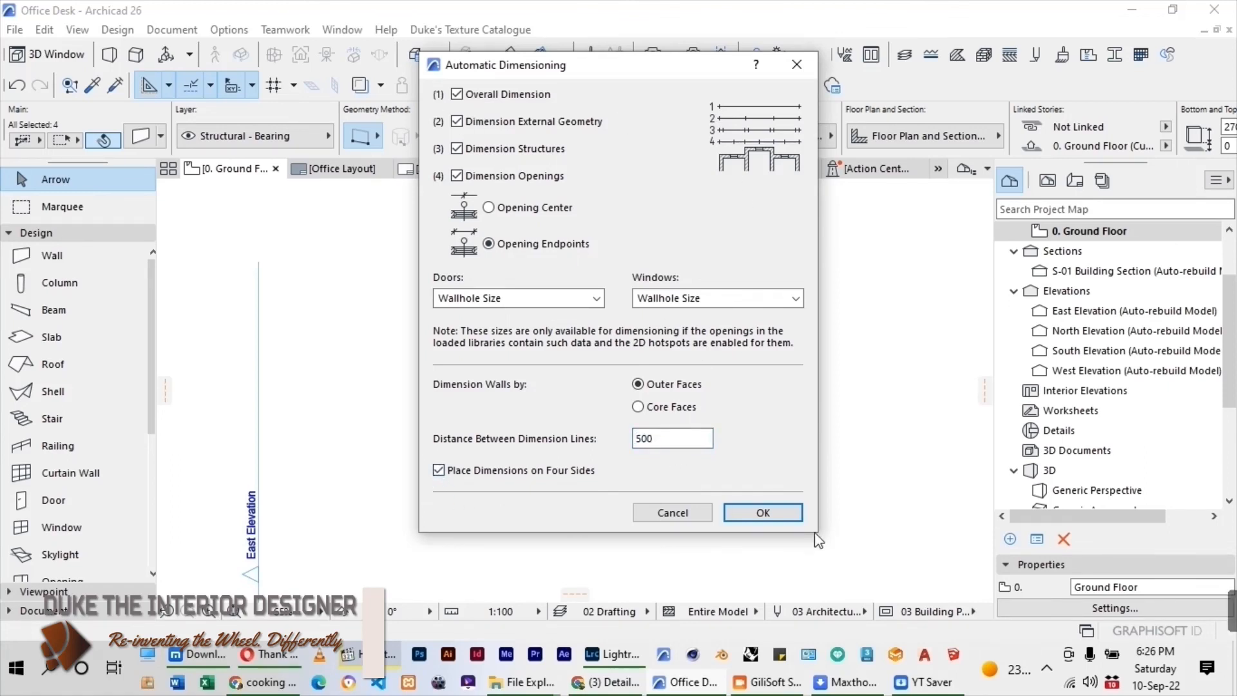
left_click(763, 512)
scroll(712, 372, "up", 1)
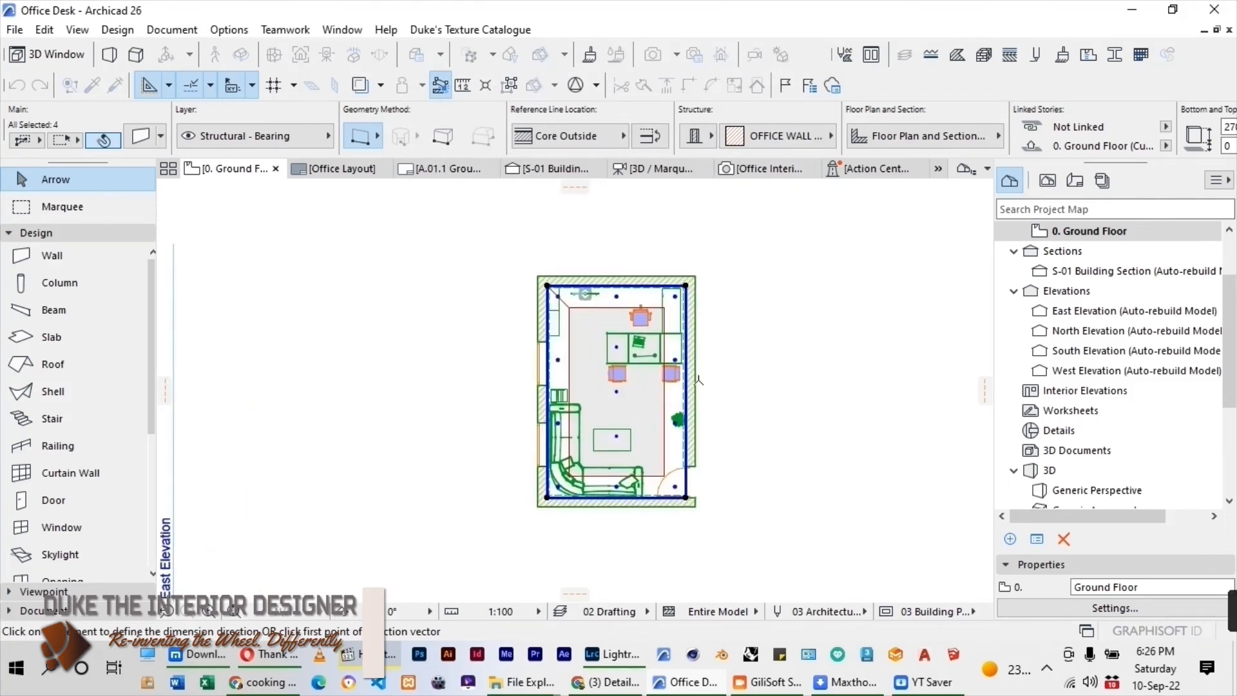
left_click(697, 381)
left_click(721, 377)
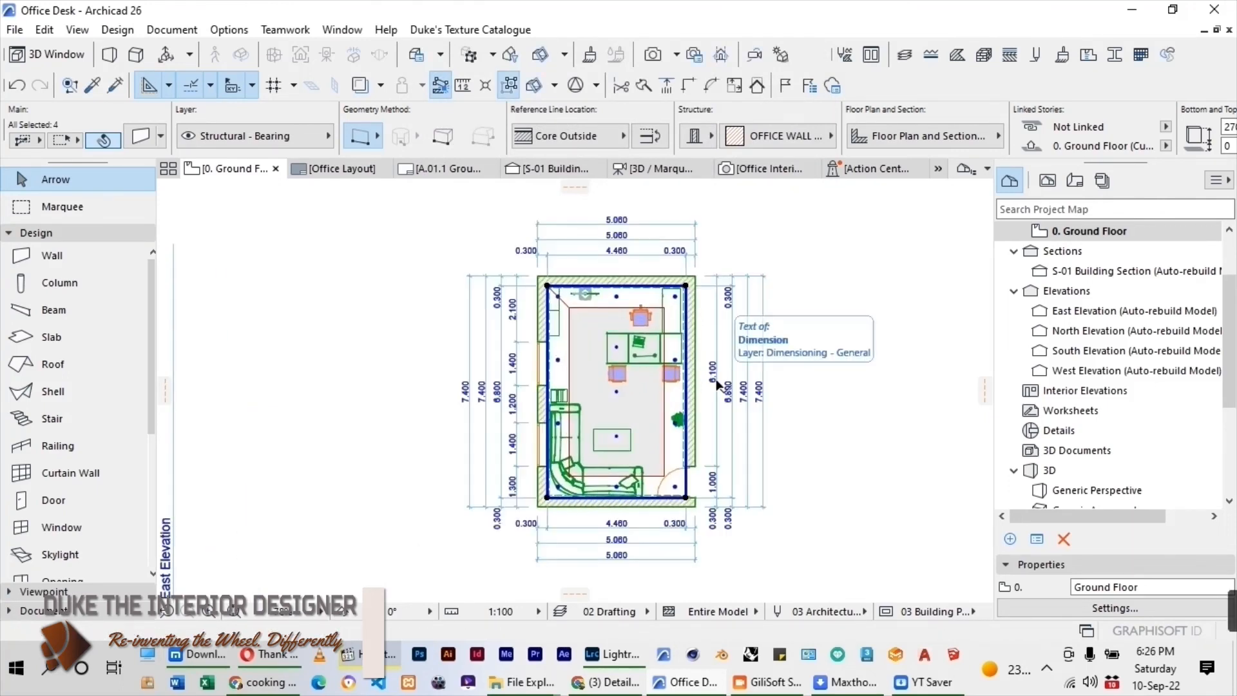
key("Escape")
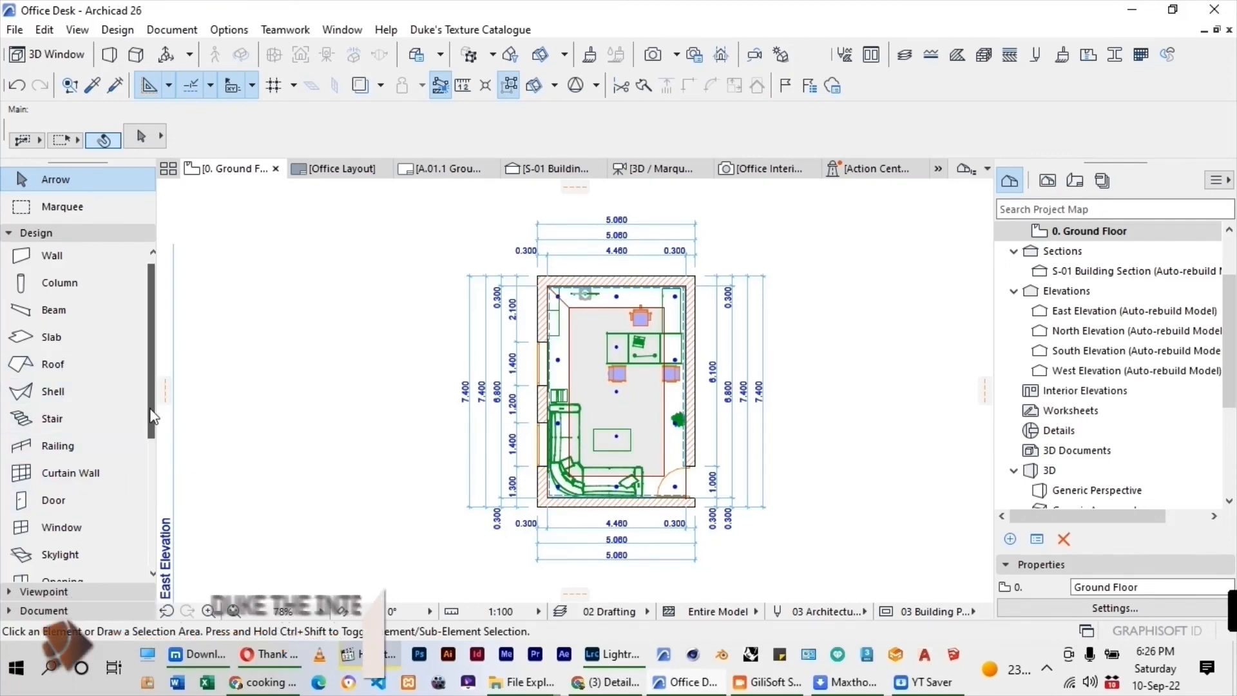
Give all the plan's dimensions short witness lines and set their marker and dimension line pens to black pen 1.
scroll(153, 407, "down", 3)
left_click(51, 605)
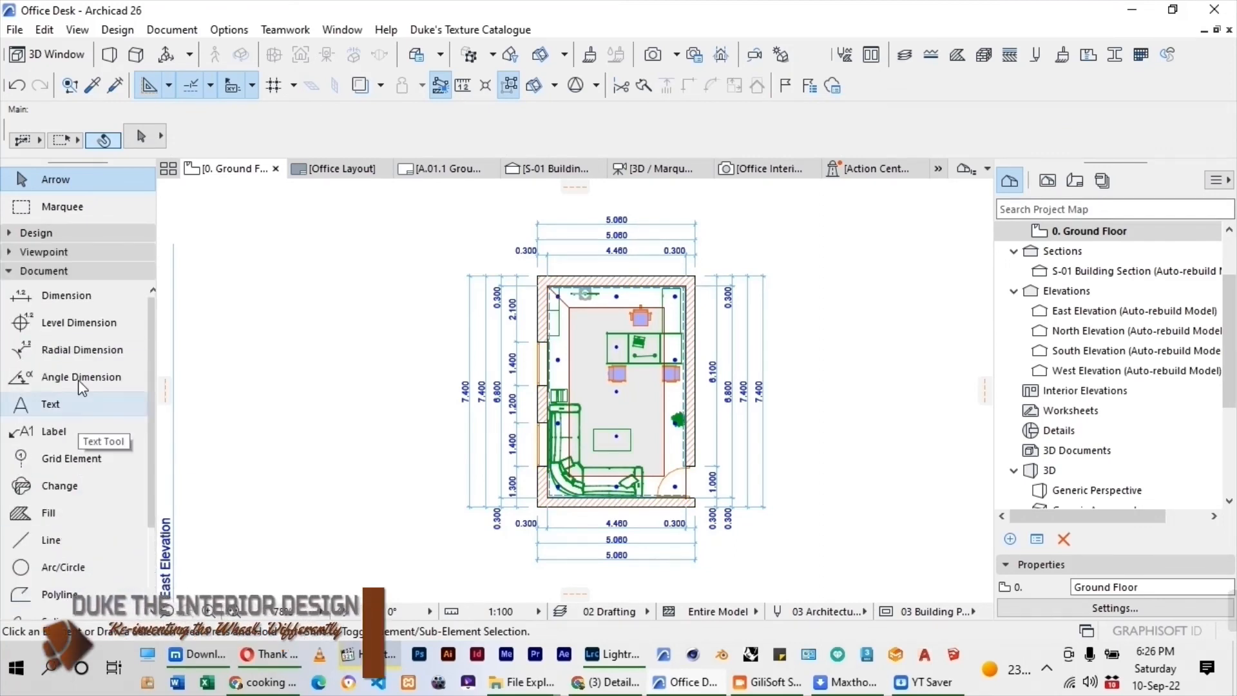
left_click(67, 303)
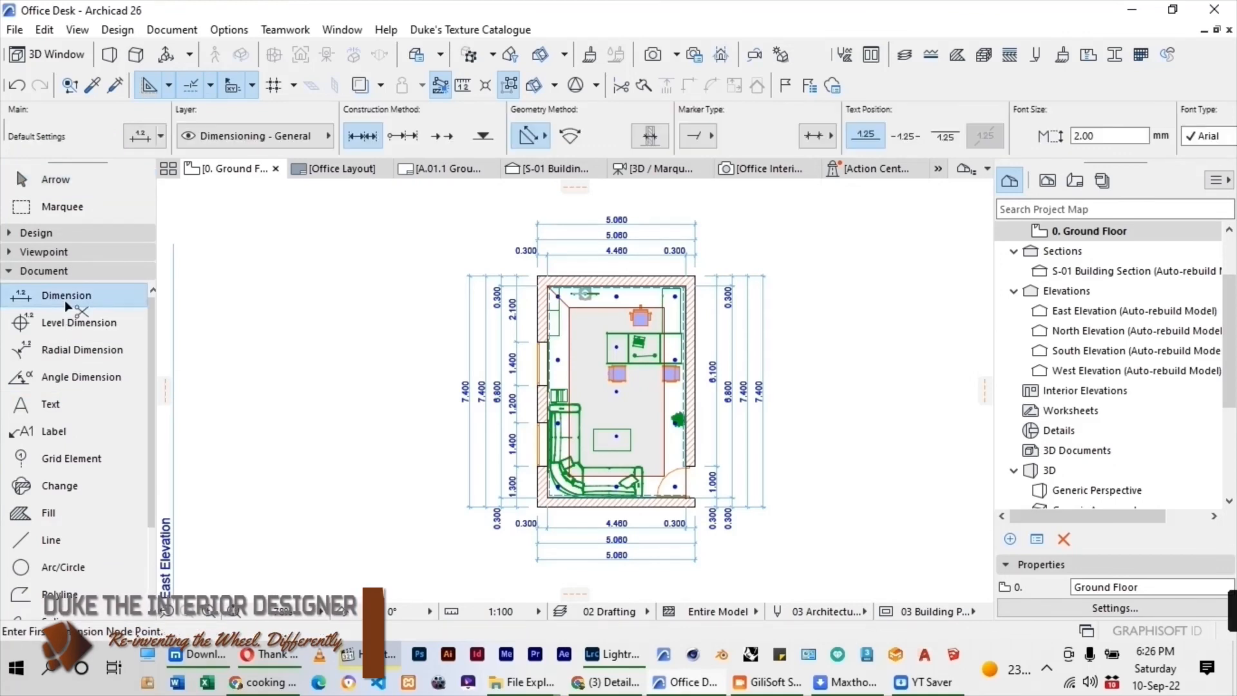
key("ctrl+a")
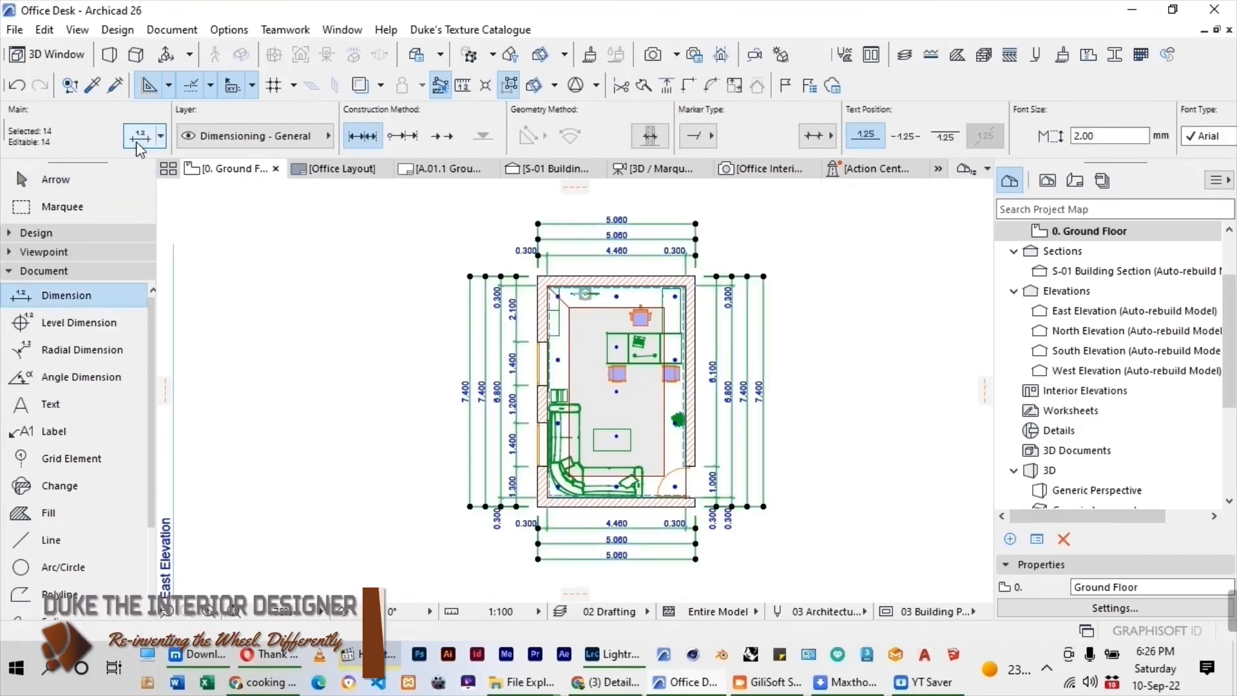
key("ctrl+t")
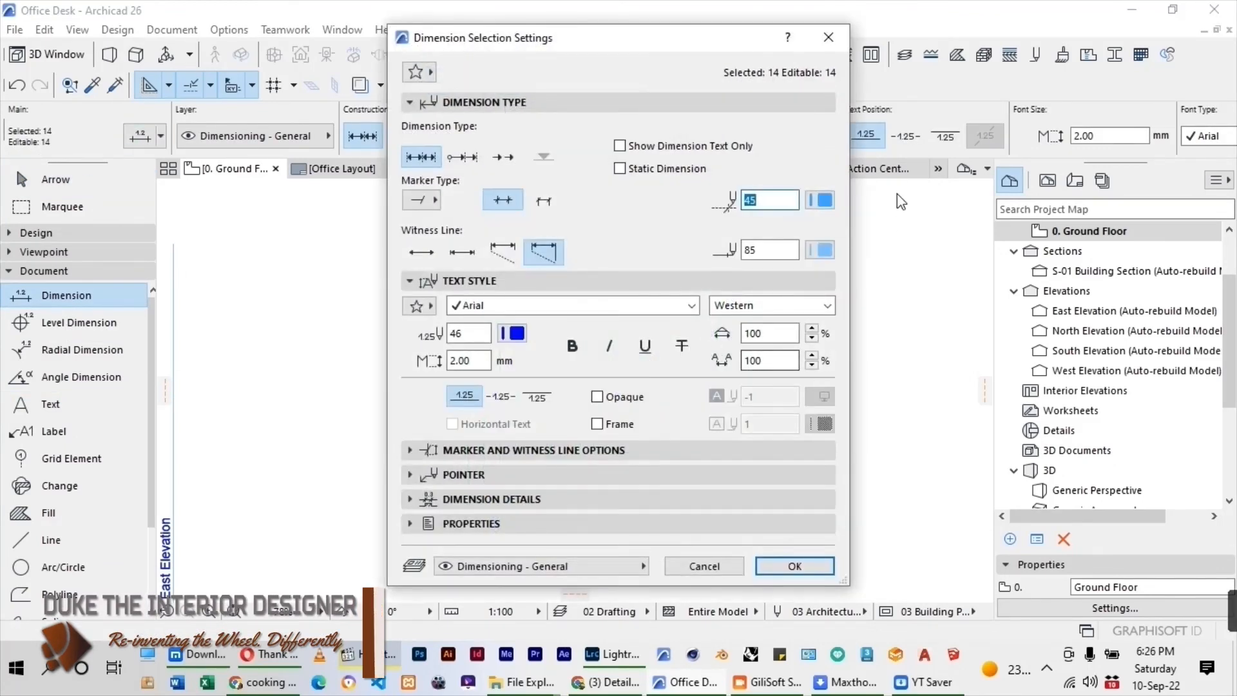
left_click(466, 256)
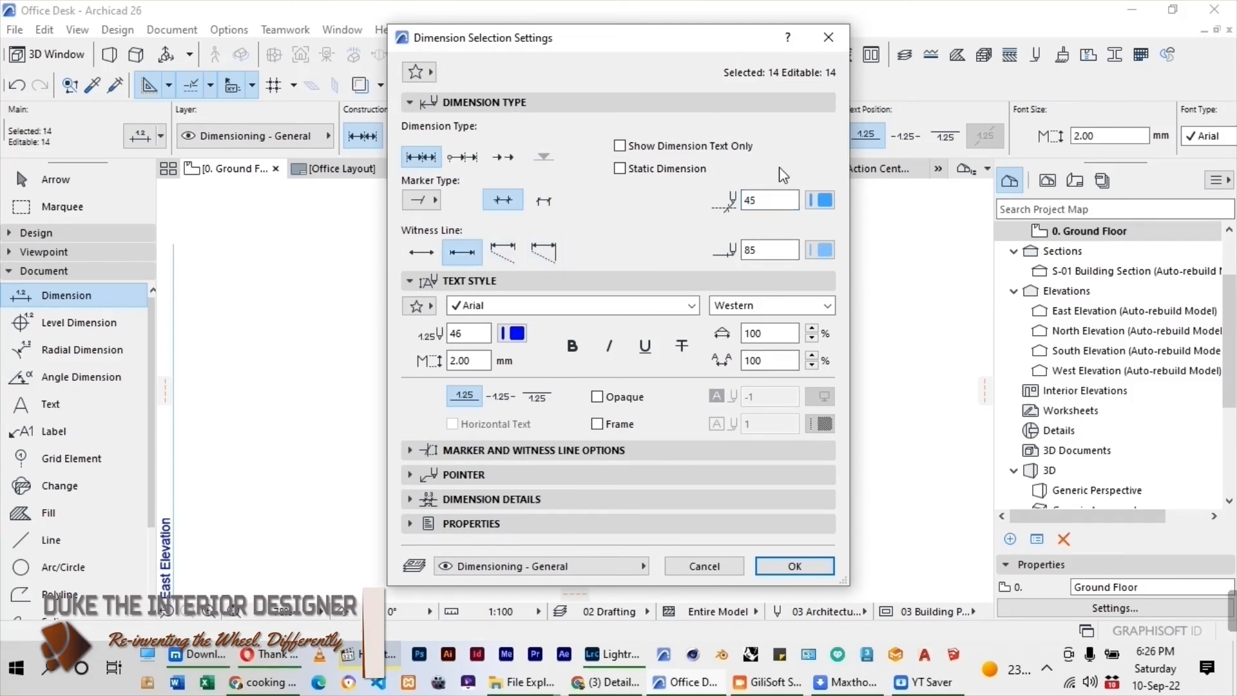
left_click(822, 202)
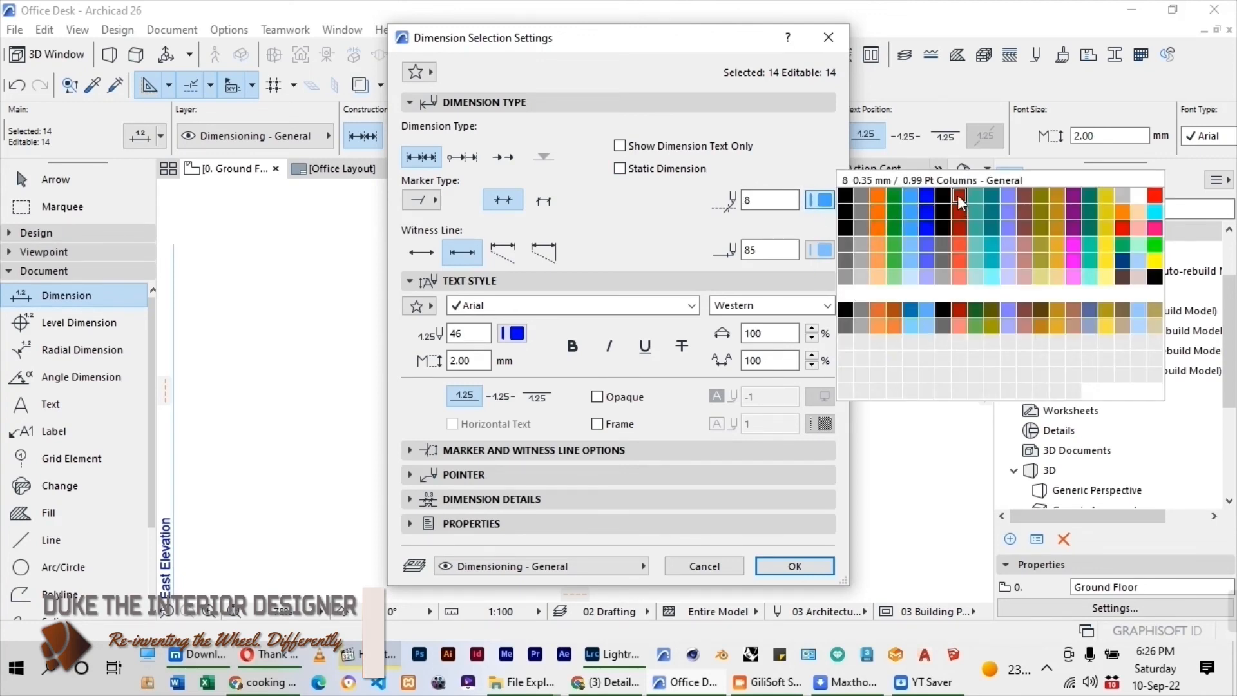
left_click(845, 194)
left_click(820, 250)
left_click(846, 247)
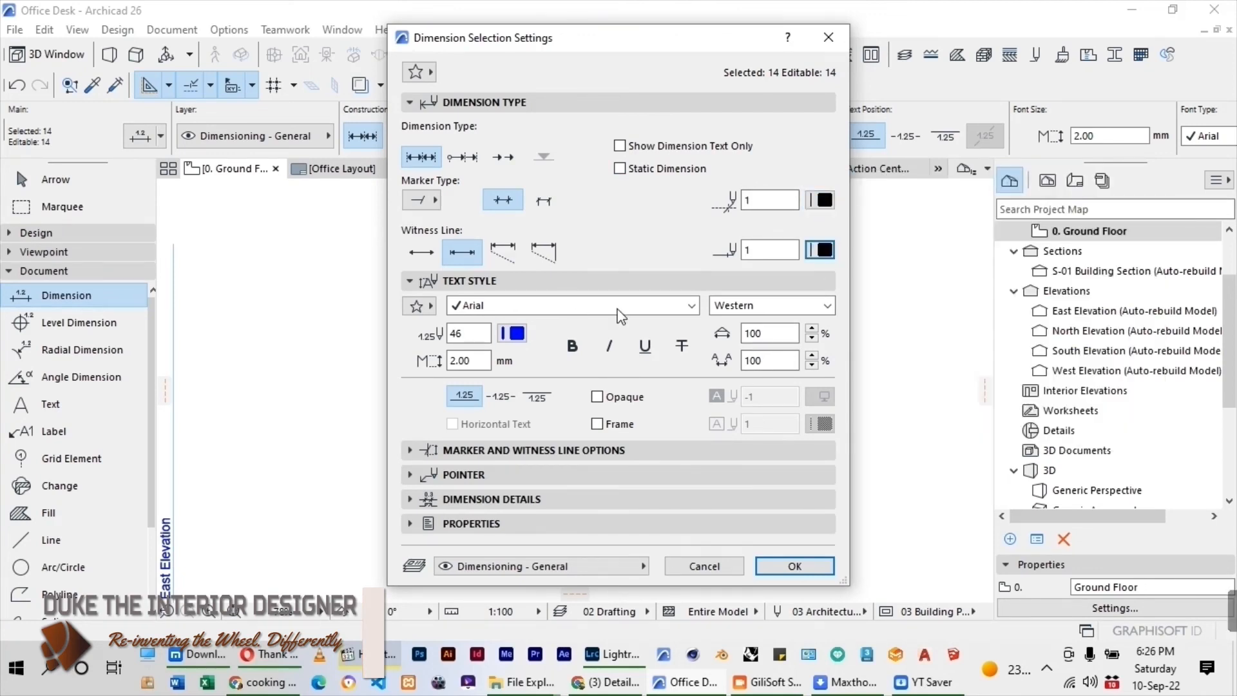
Set the dimension text to the Stylus BT font with red pen 8, placed in line with the dimension line.
left_click(691, 307)
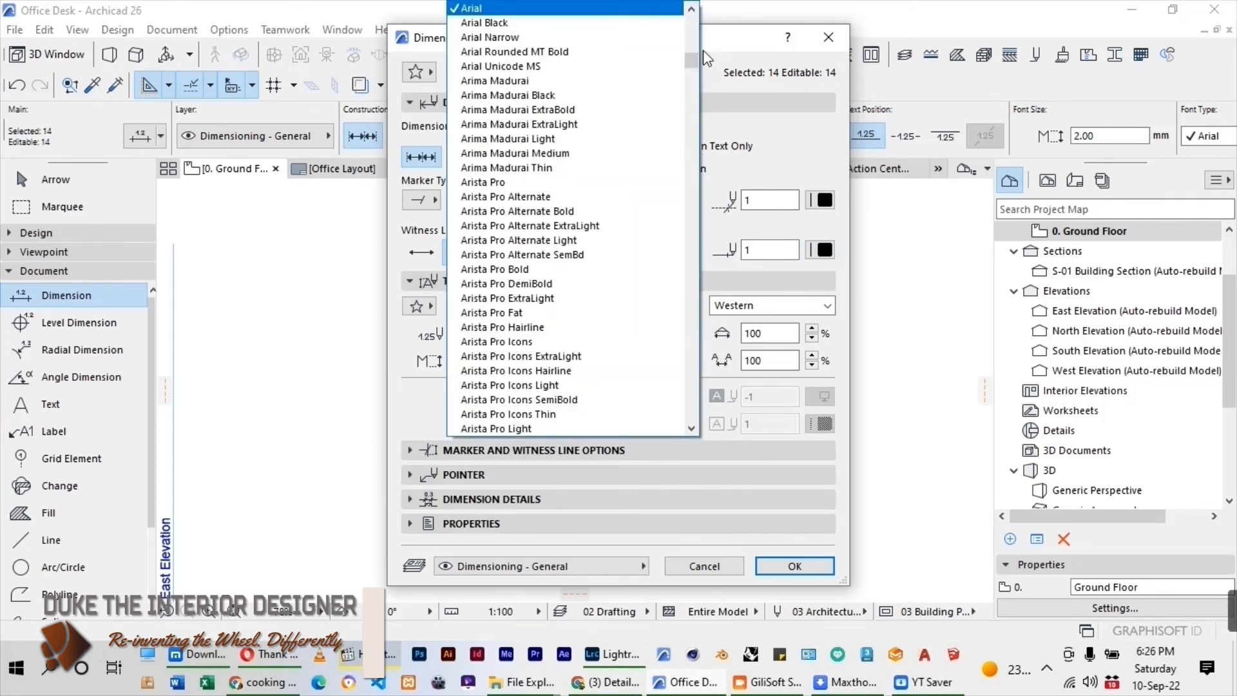
scroll(571, 104, "up", 10)
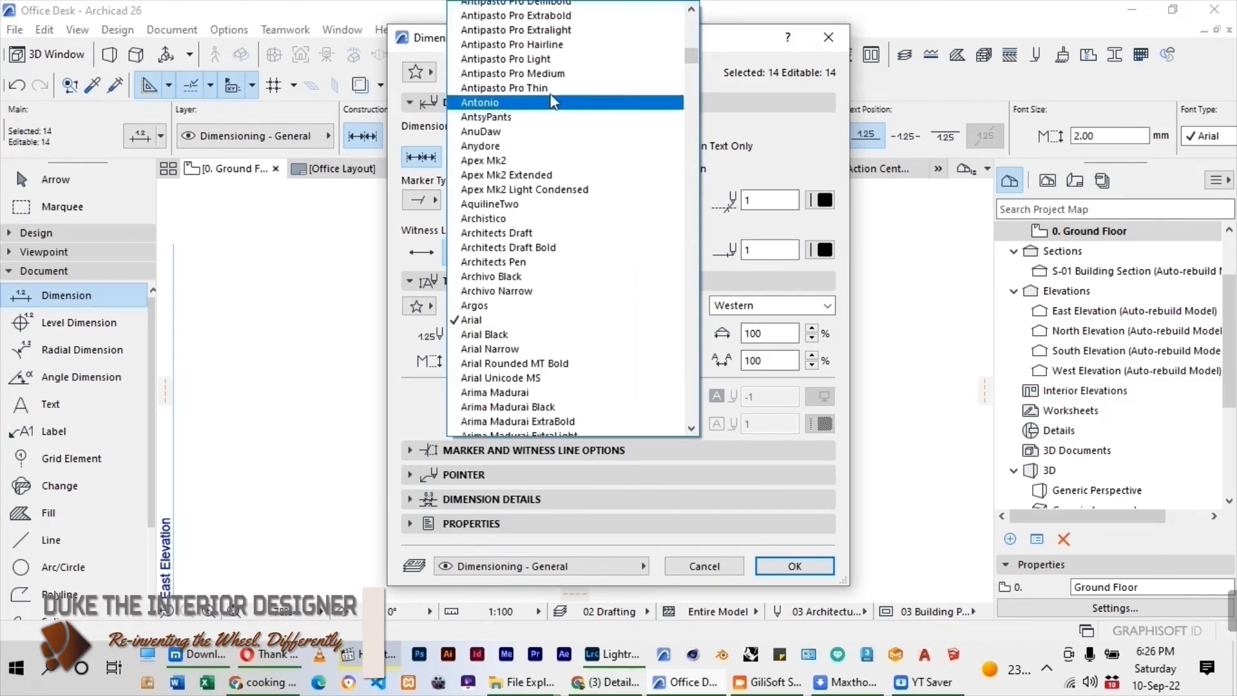
left_click_drag(691, 56, 691, 13)
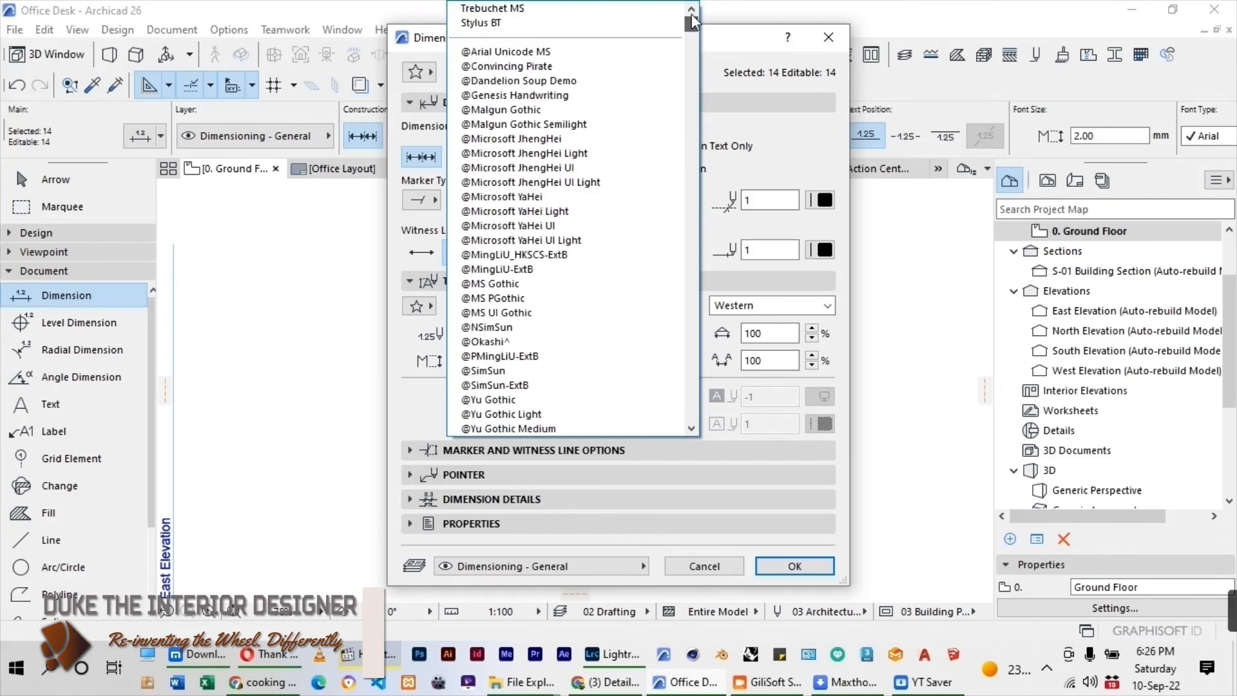
left_click(490, 23)
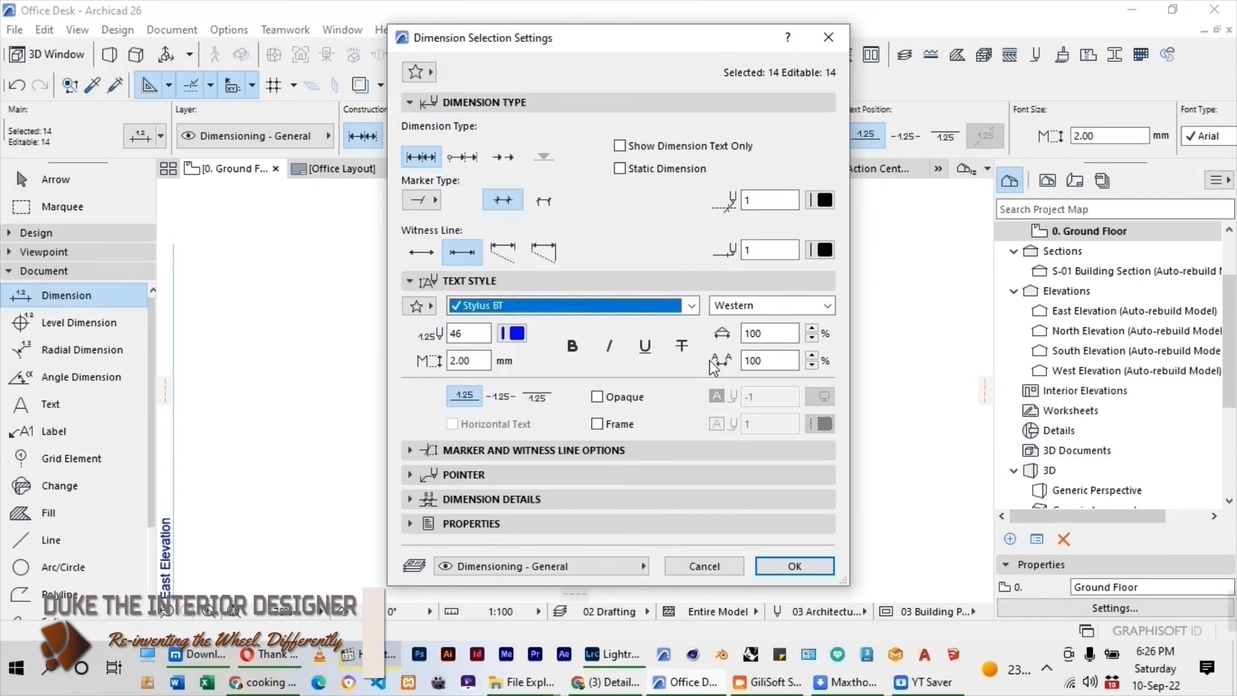
left_click(514, 334)
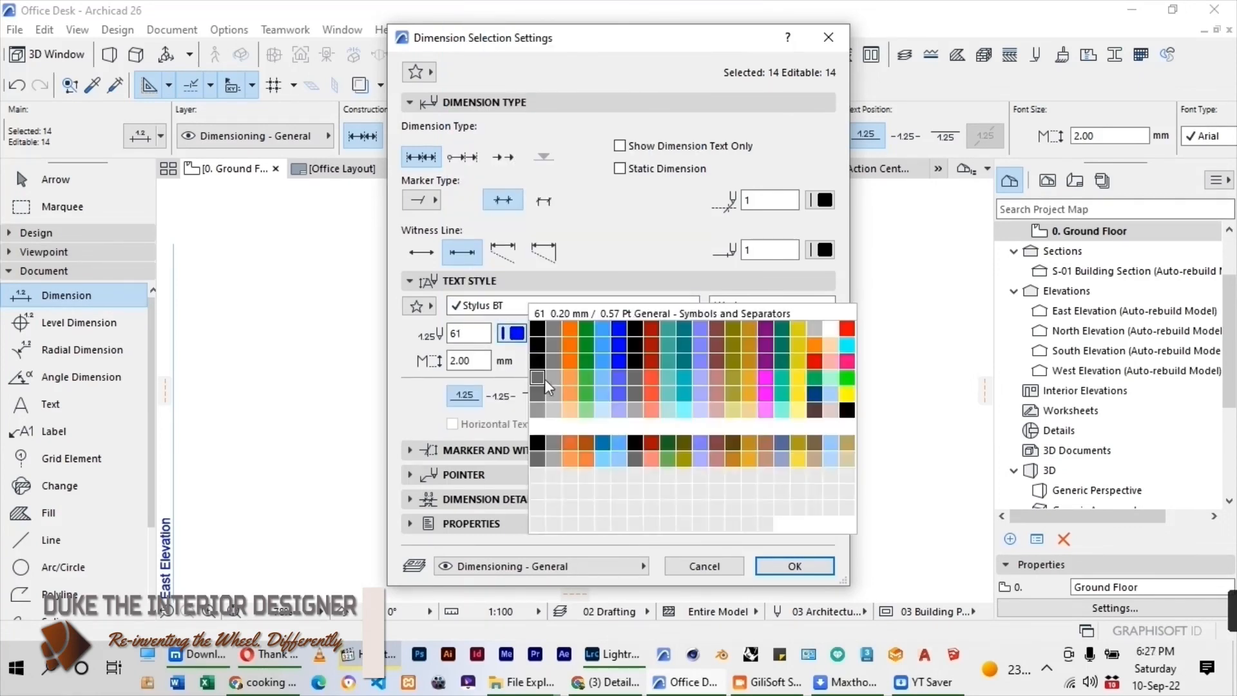
left_click(654, 330)
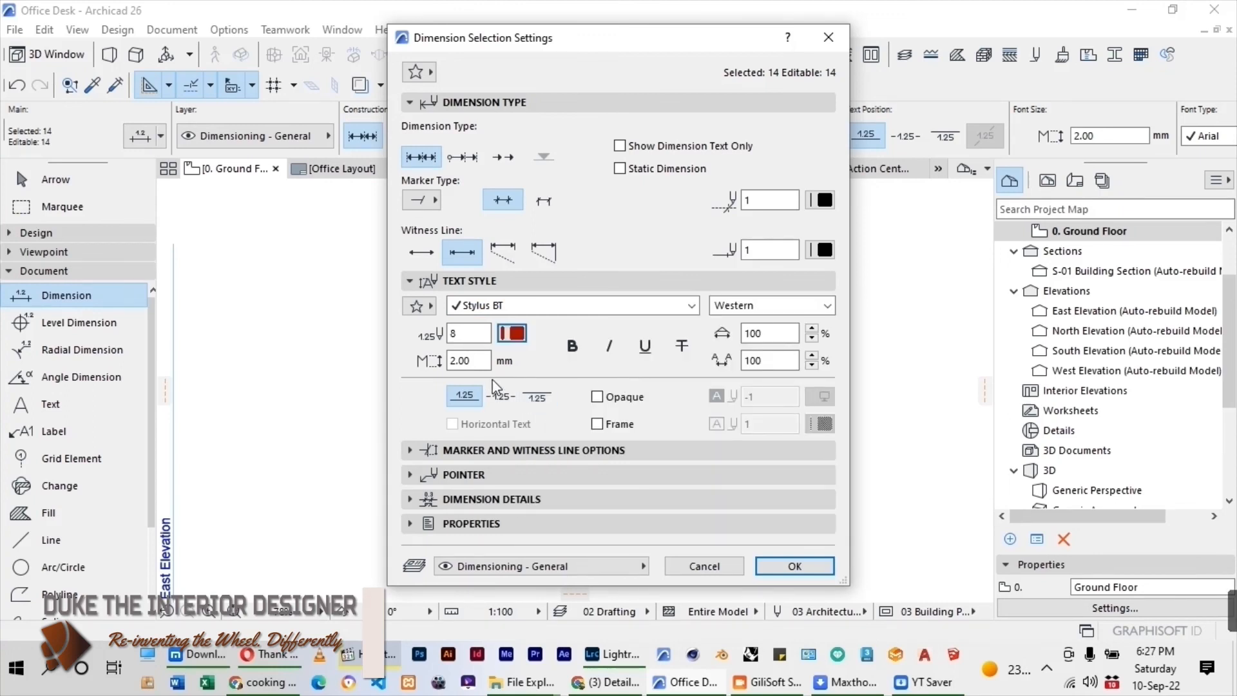
left_click(504, 405)
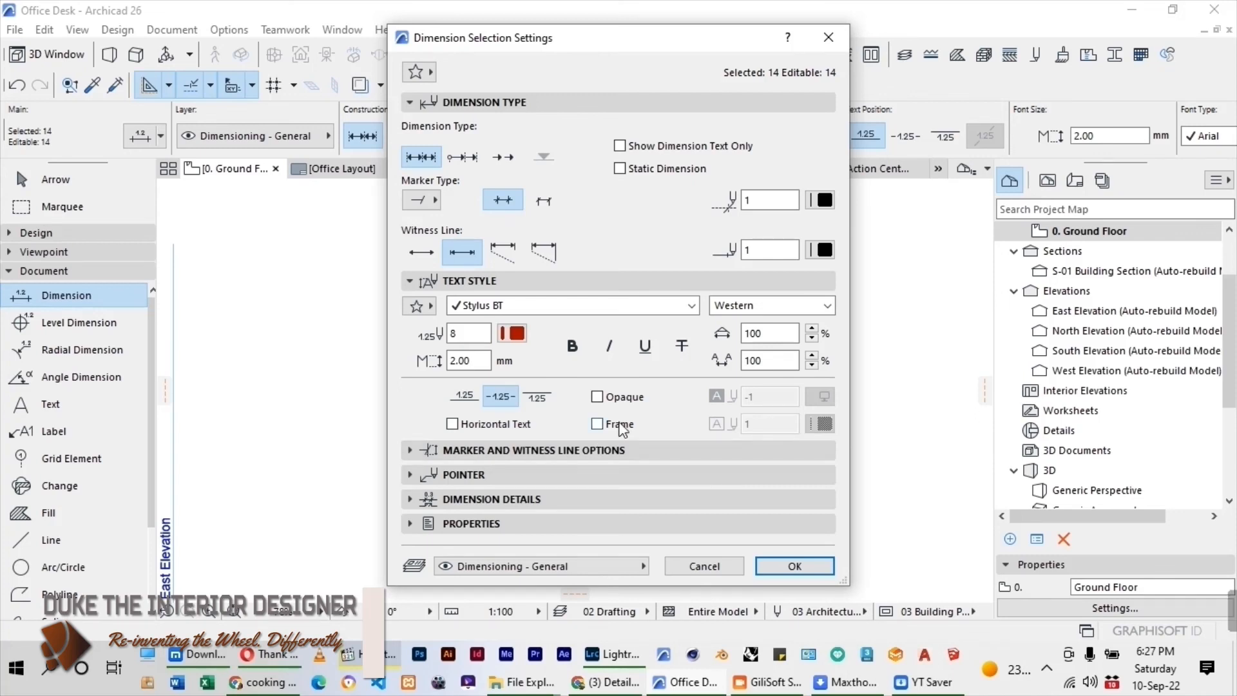
Set the dimension pointer's arrowhead to a filled dot, use pen 1 for the arrowhead and pointer line, and apply the settings.
left_click(536, 449)
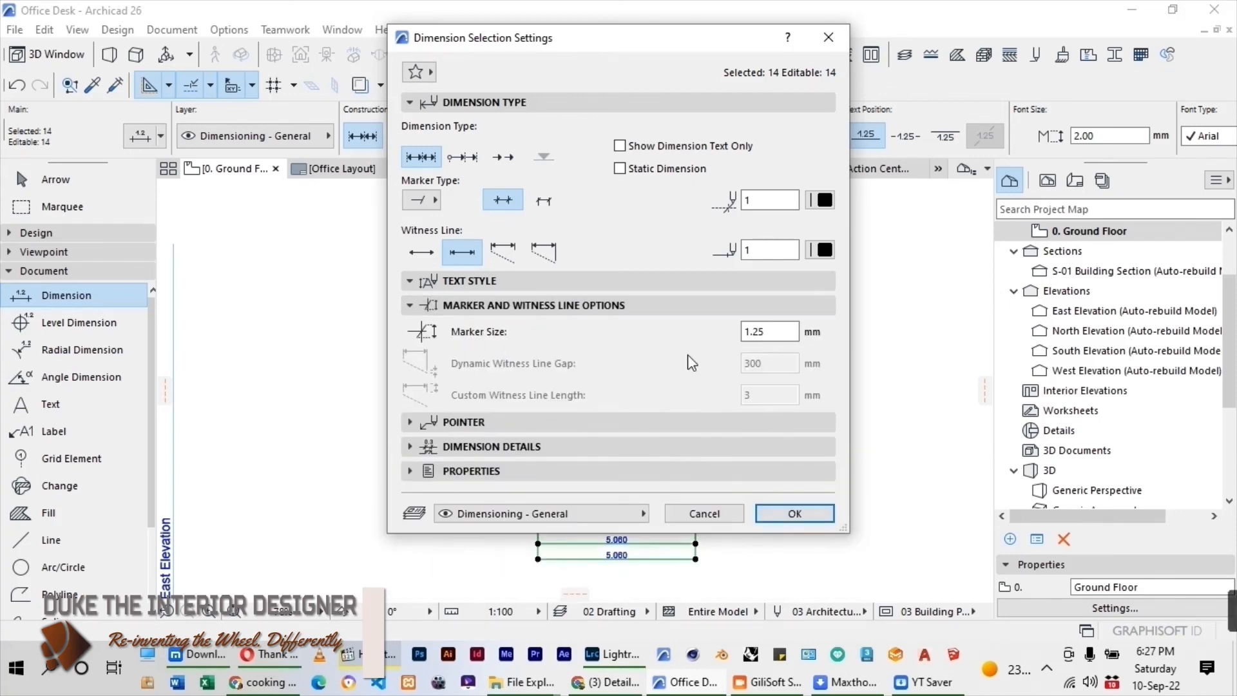
left_click(497, 419)
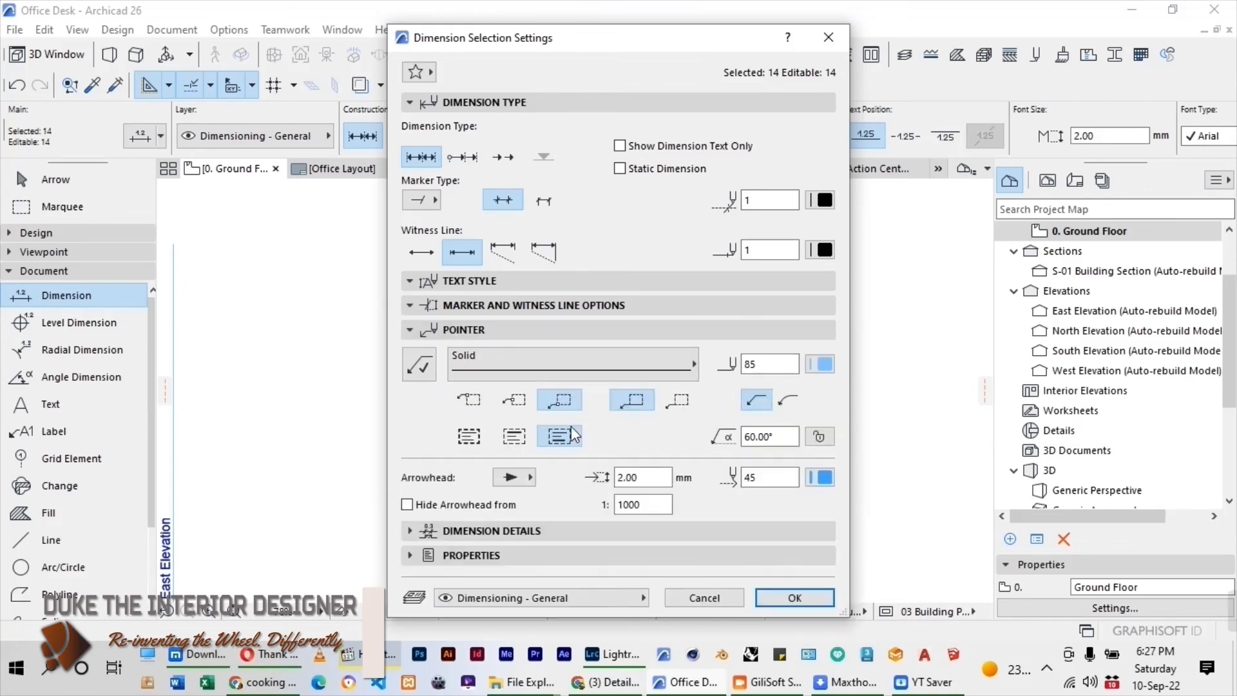
left_click(523, 477)
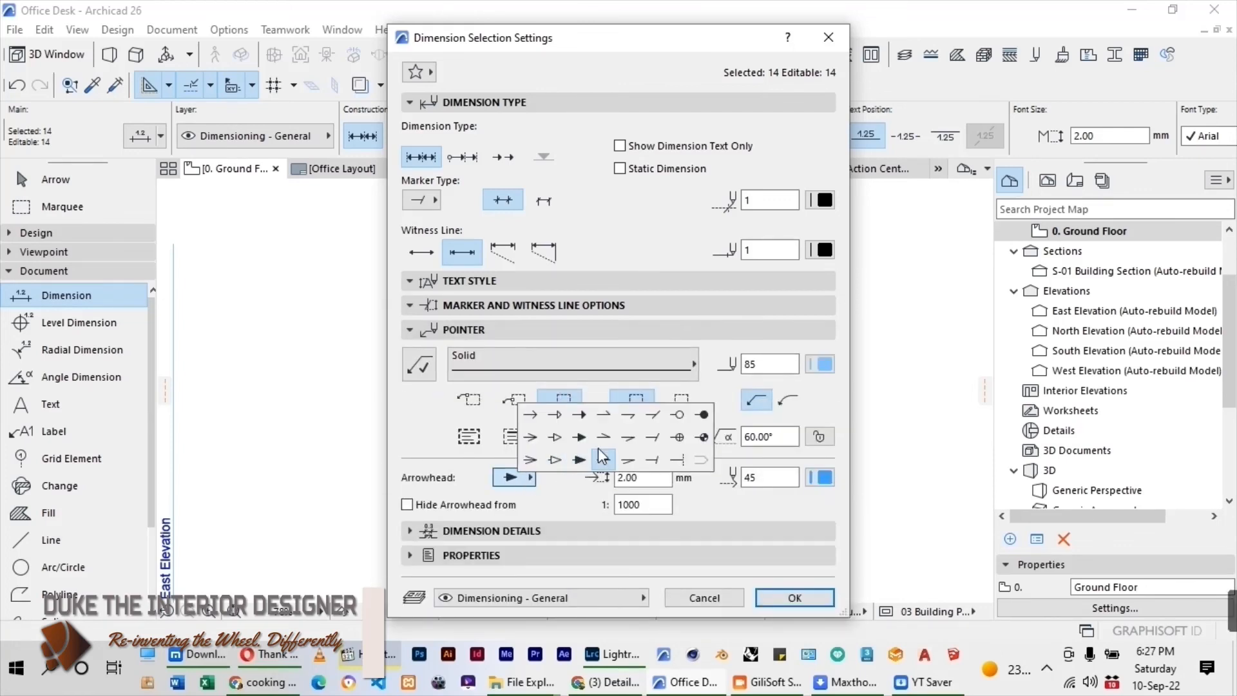
left_click(703, 414)
left_click(820, 482)
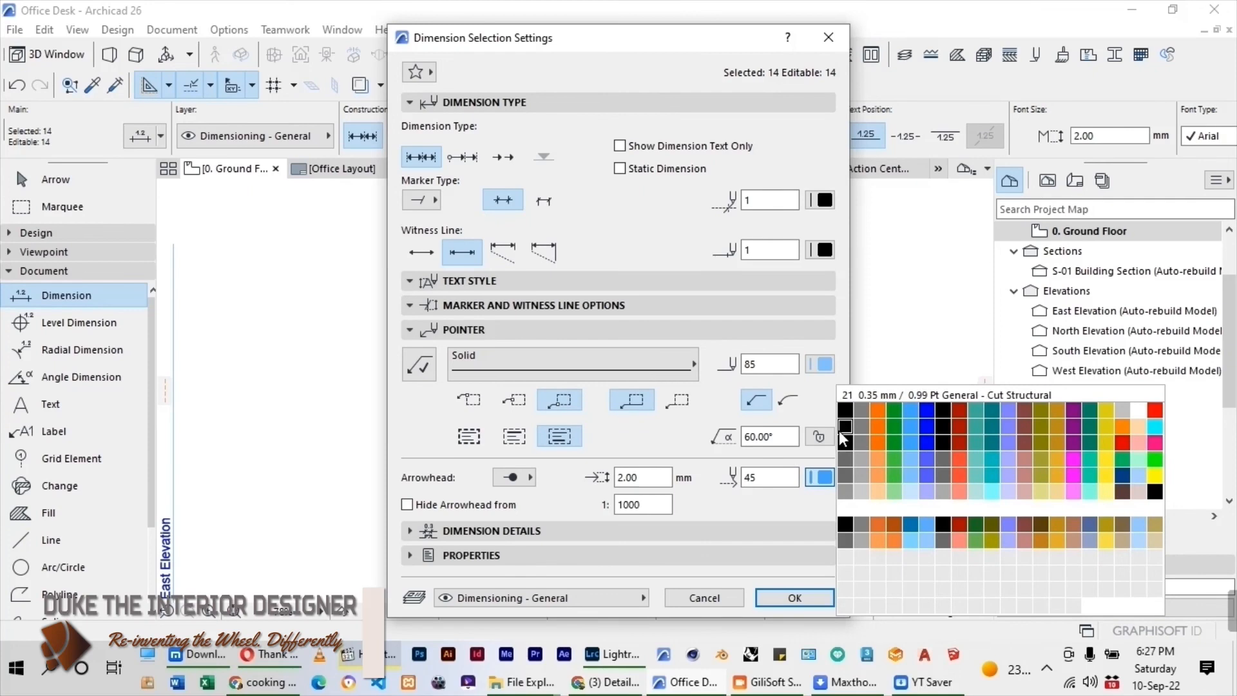
left_click(848, 415)
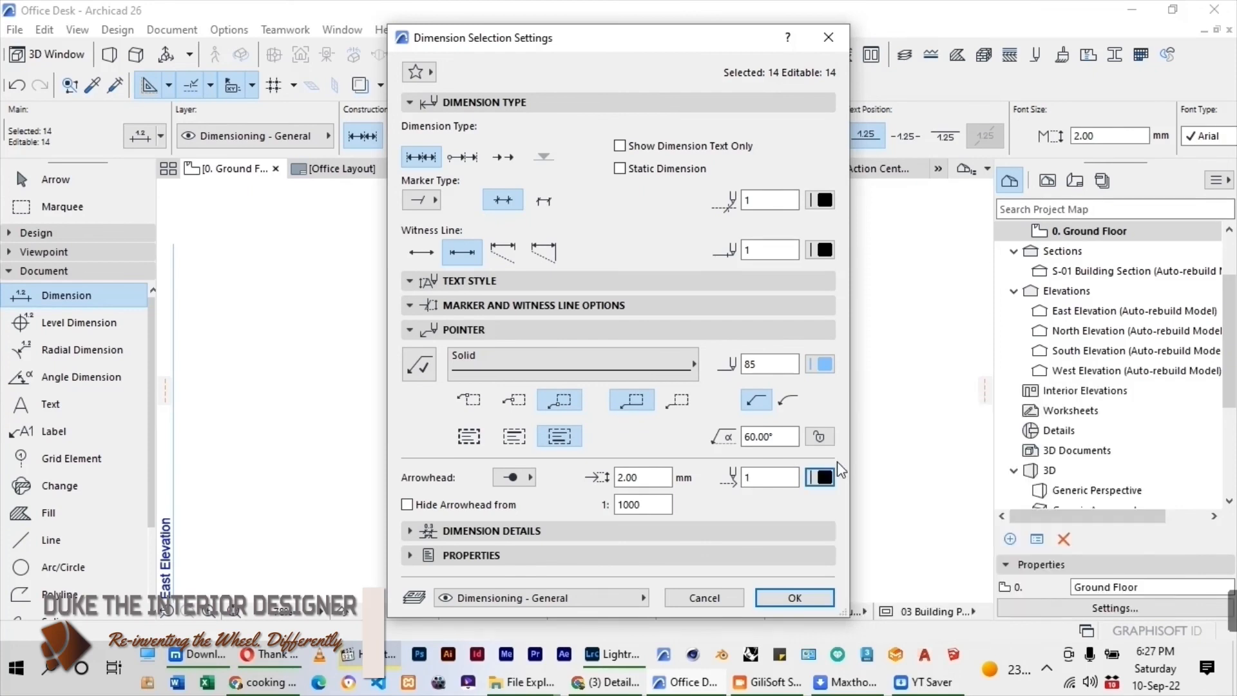
left_click(832, 369)
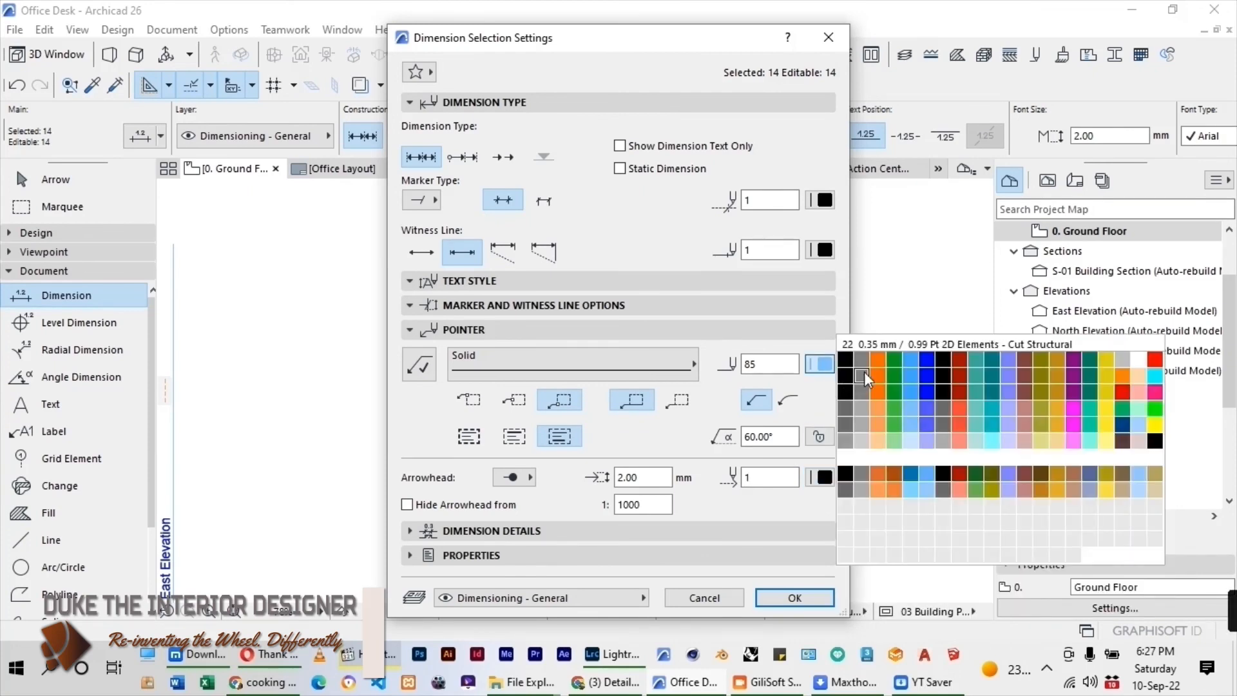
left_click(849, 368)
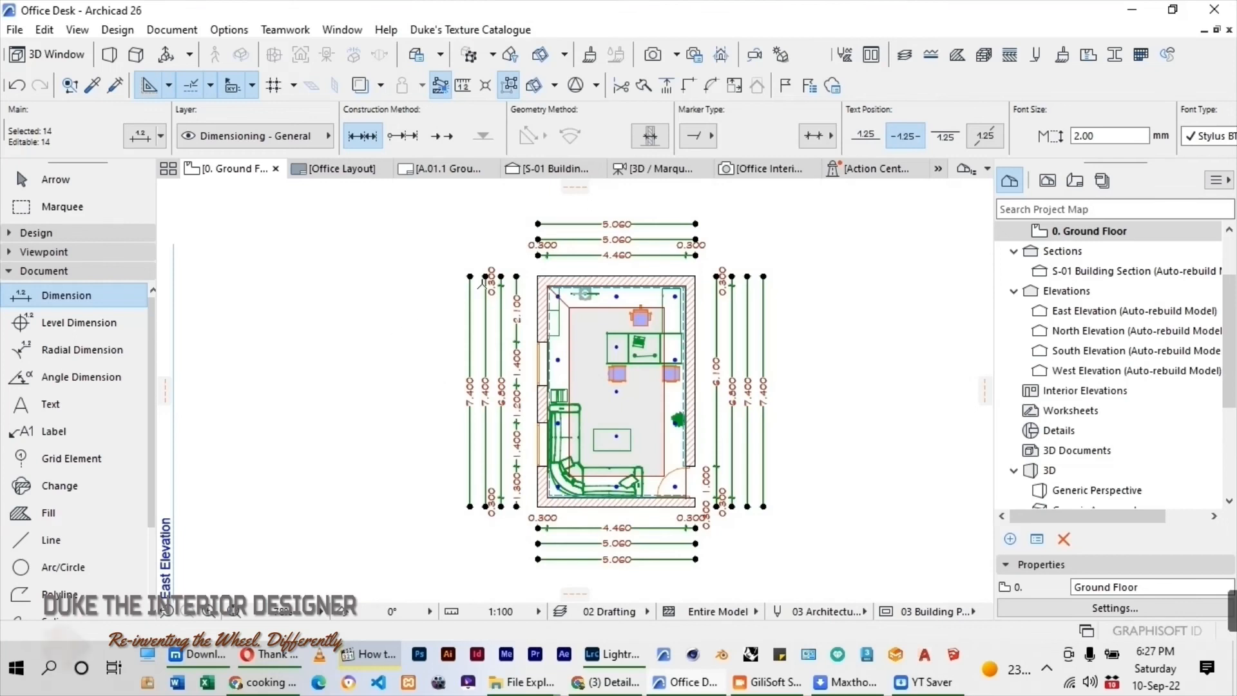
Switch the project's dimension preferences to the Plain Millimeter standard and deselect the plan's dimensions.
scroll(534, 240, "up", 7)
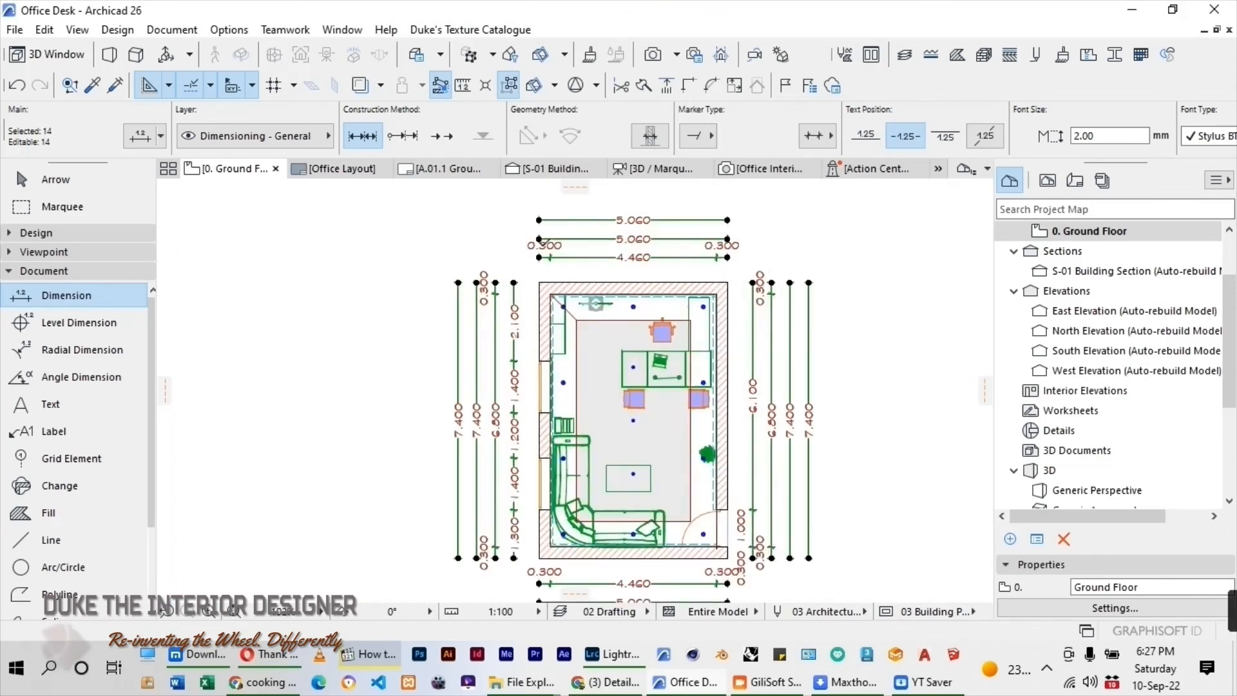
scroll(633, 273, "down", 6)
scroll(632, 280, "down", 3)
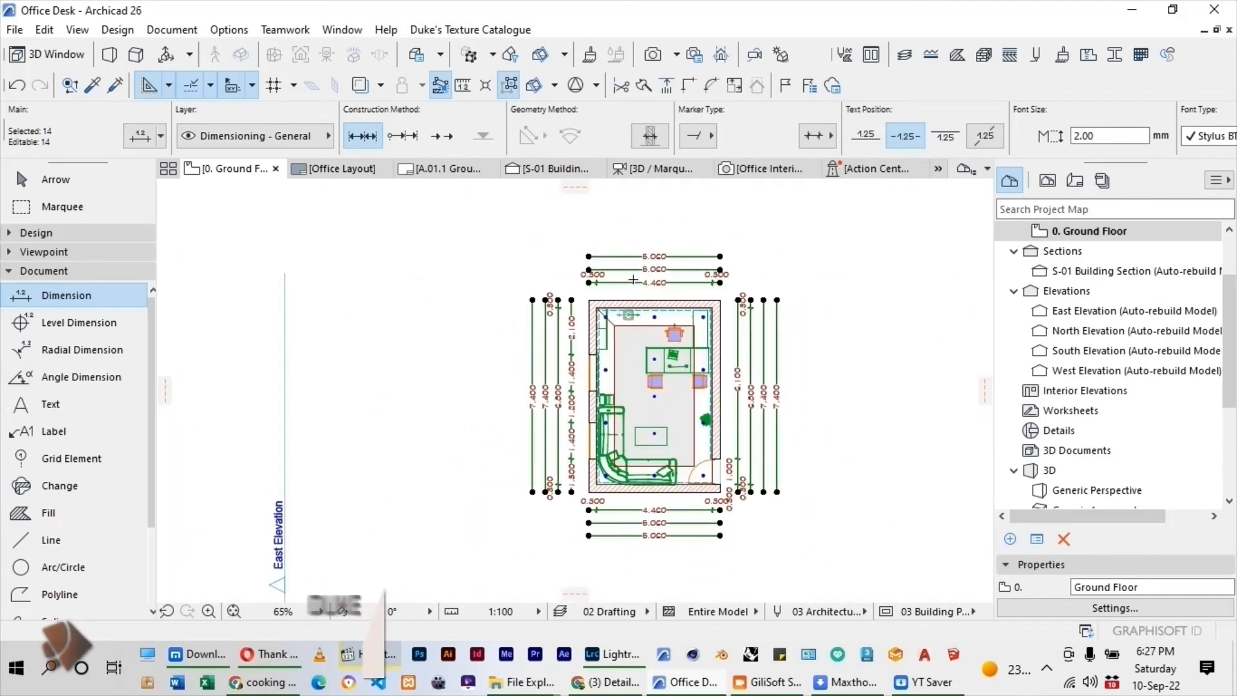
scroll(739, 287, "up", 3)
scroll(735, 286, "up", 4)
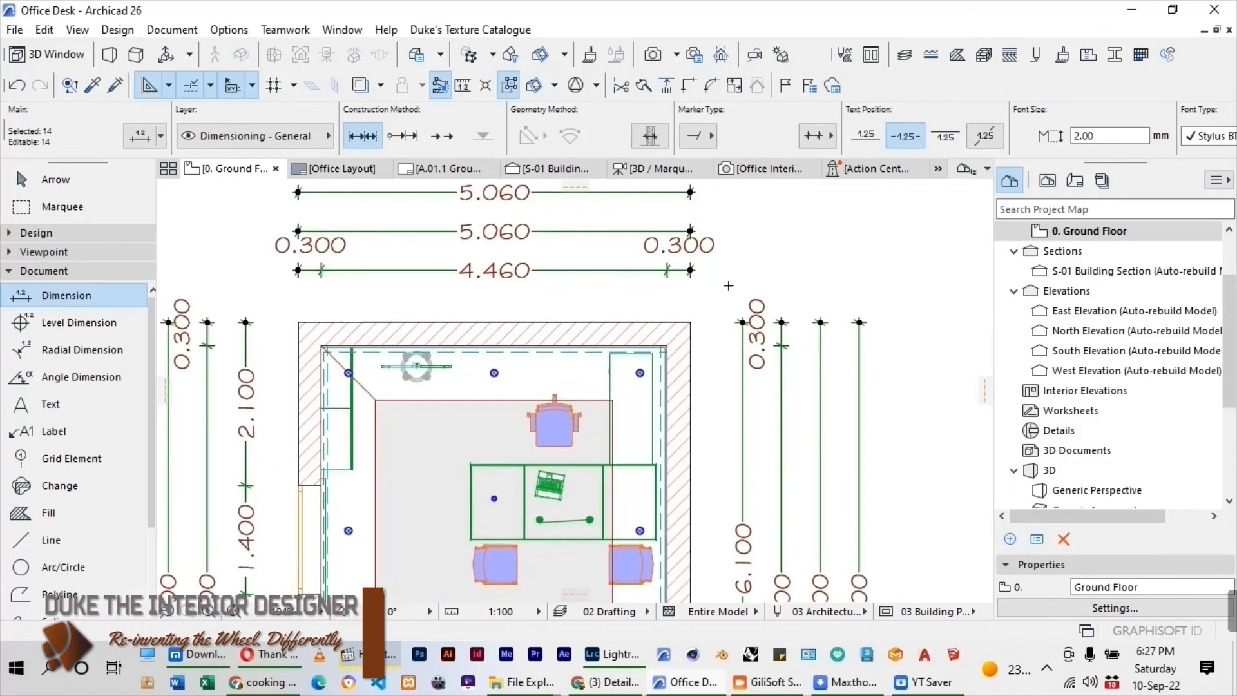
scroll(690, 294, "down", 7)
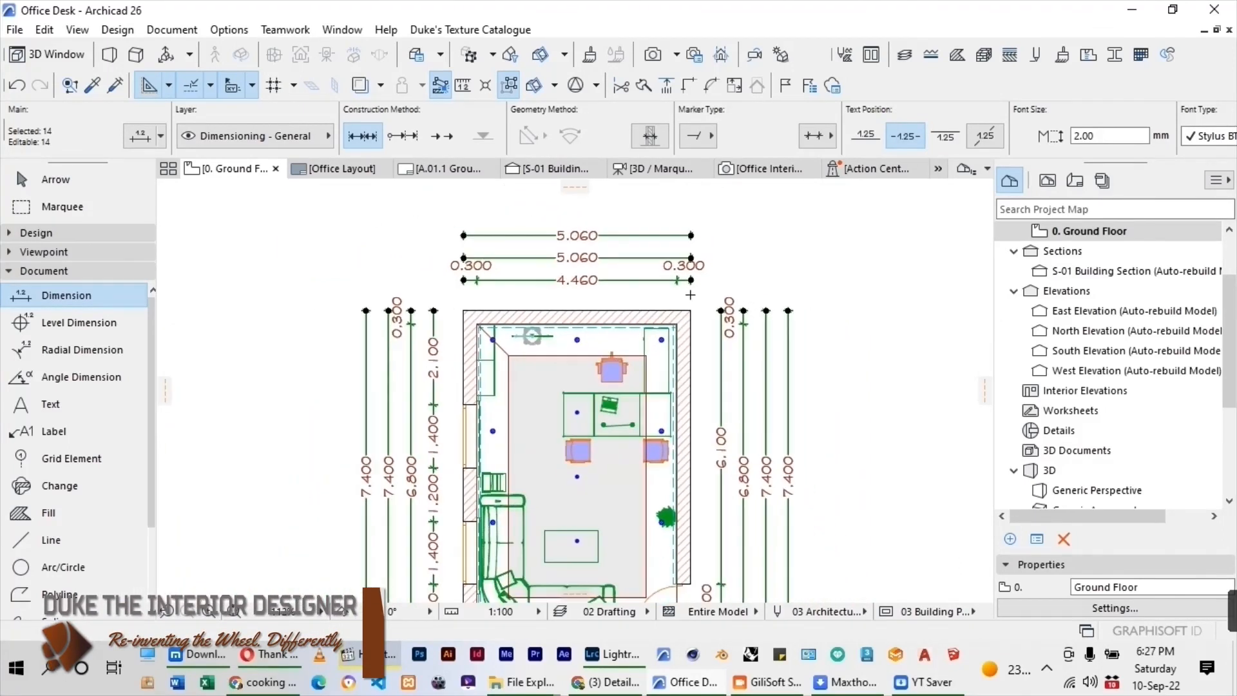
left_click(231, 30)
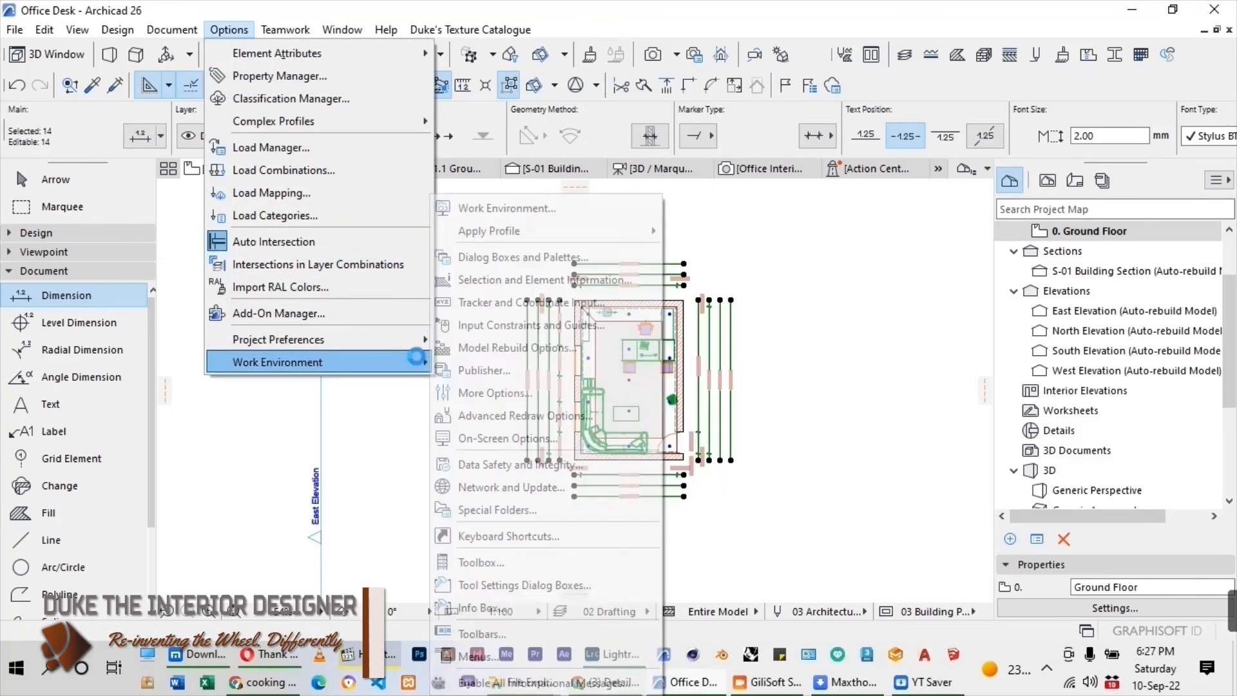
left_click(366, 335)
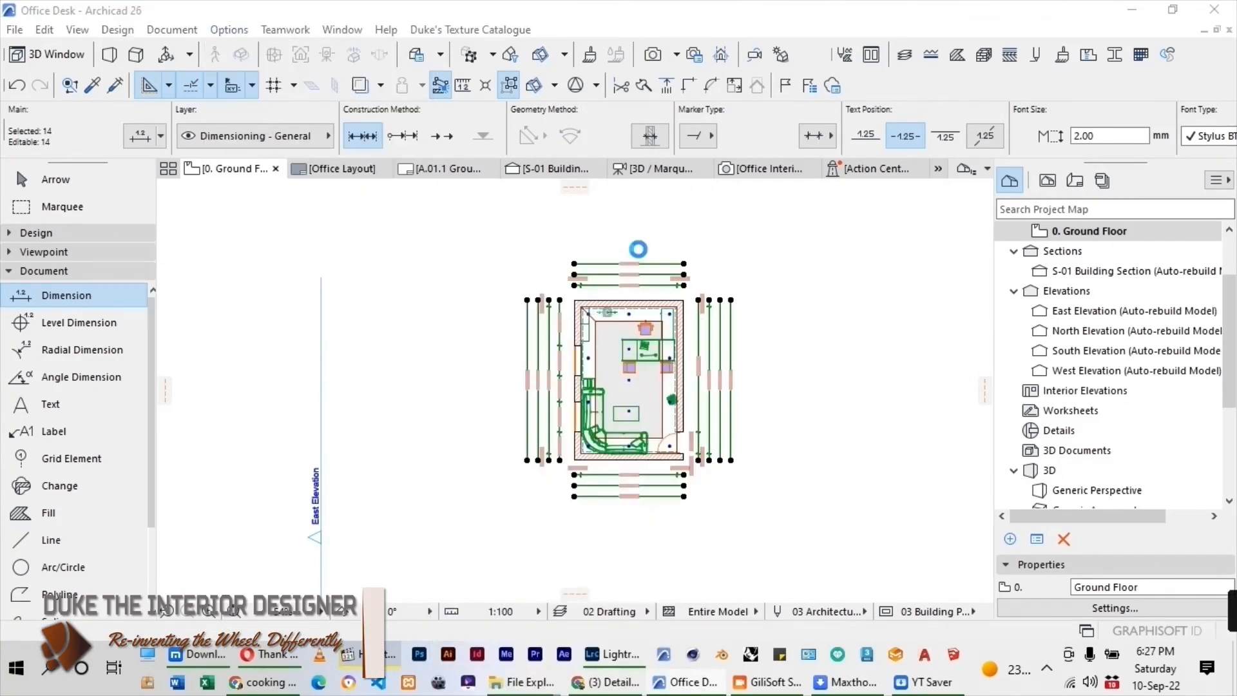
left_click(481, 142)
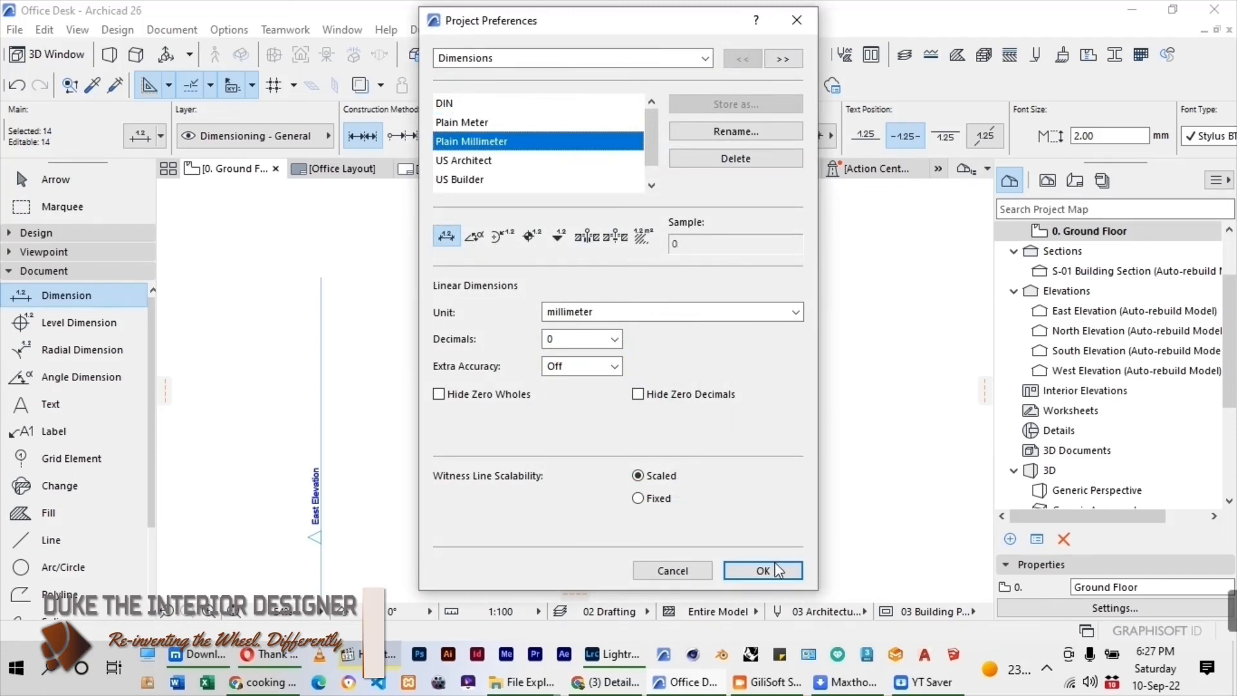
left_click(773, 571)
key("Escape")
scroll(664, 376, "up", 6)
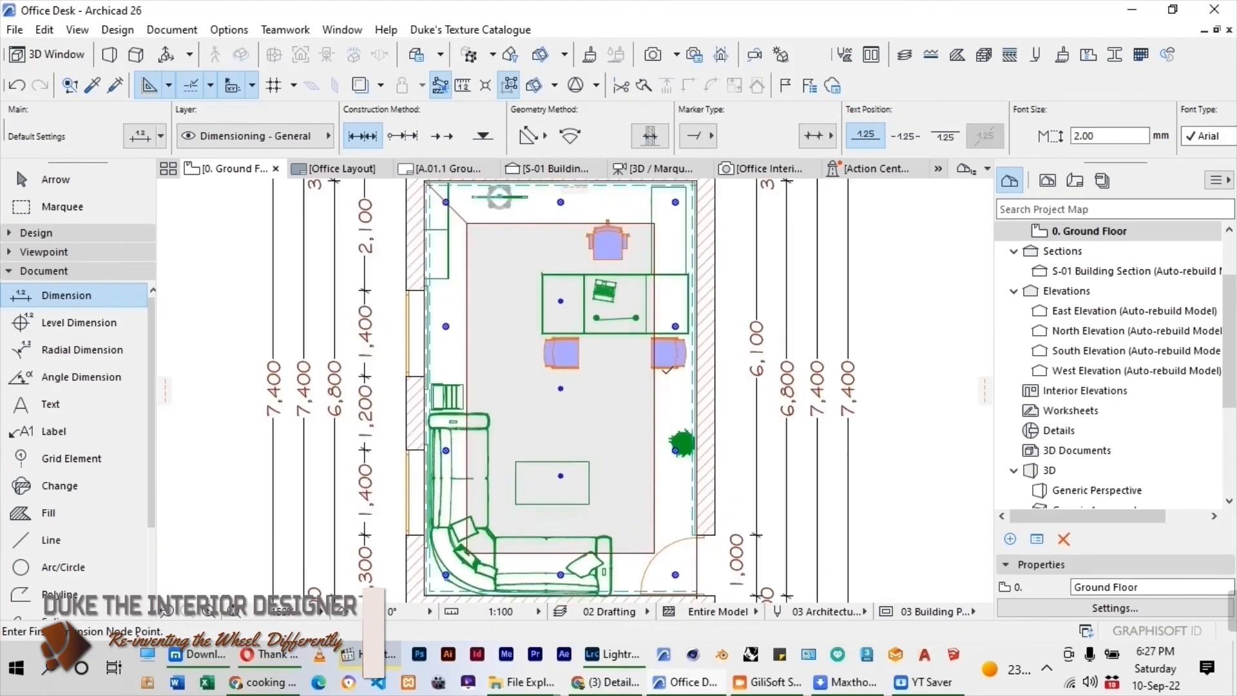
scroll(579, 334, "down", 5)
scroll(579, 334, "down", 3)
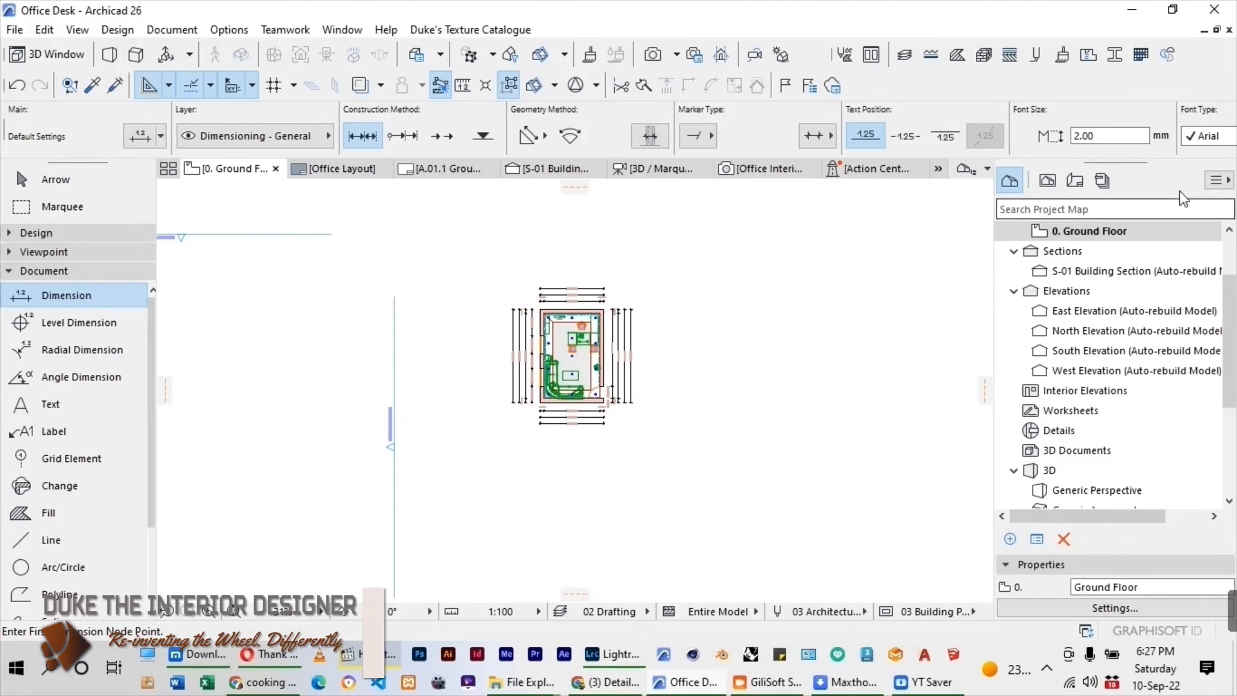
Open the A.01.1 Ground Floor layout and place the 0. Ground Floor story on the sheet as a drawing.
scroll(1199, 270, "up", 3)
left_click(1075, 180)
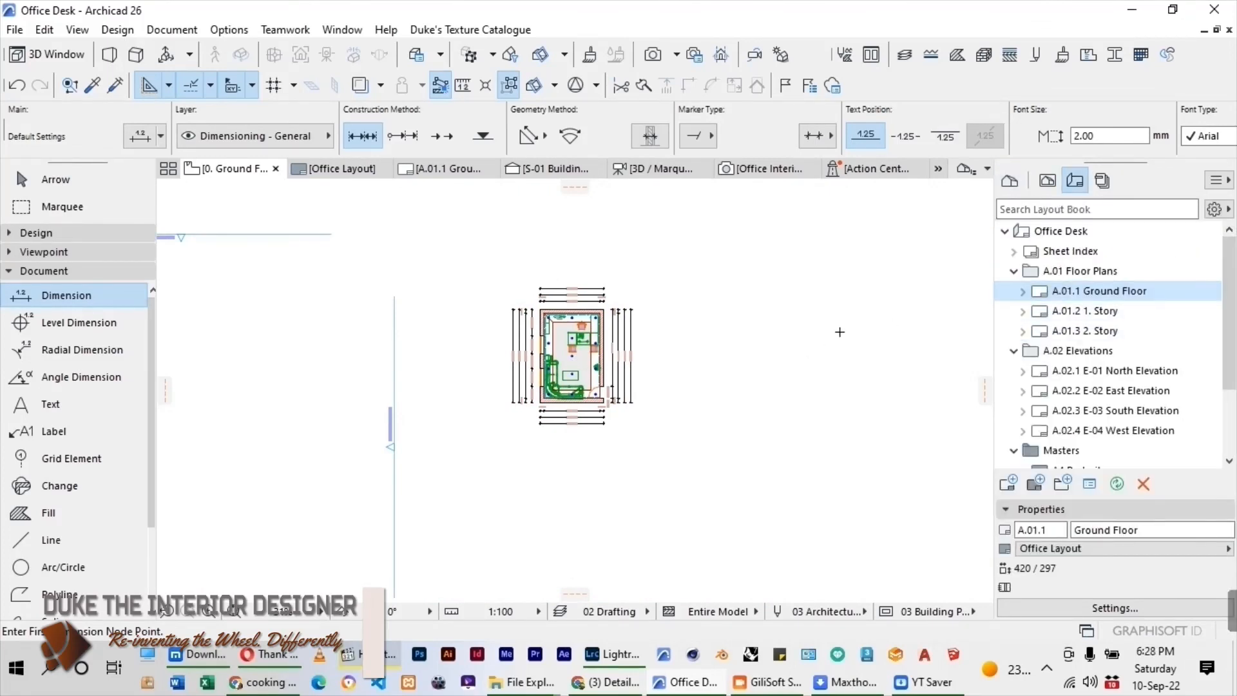
double_click(1057, 291)
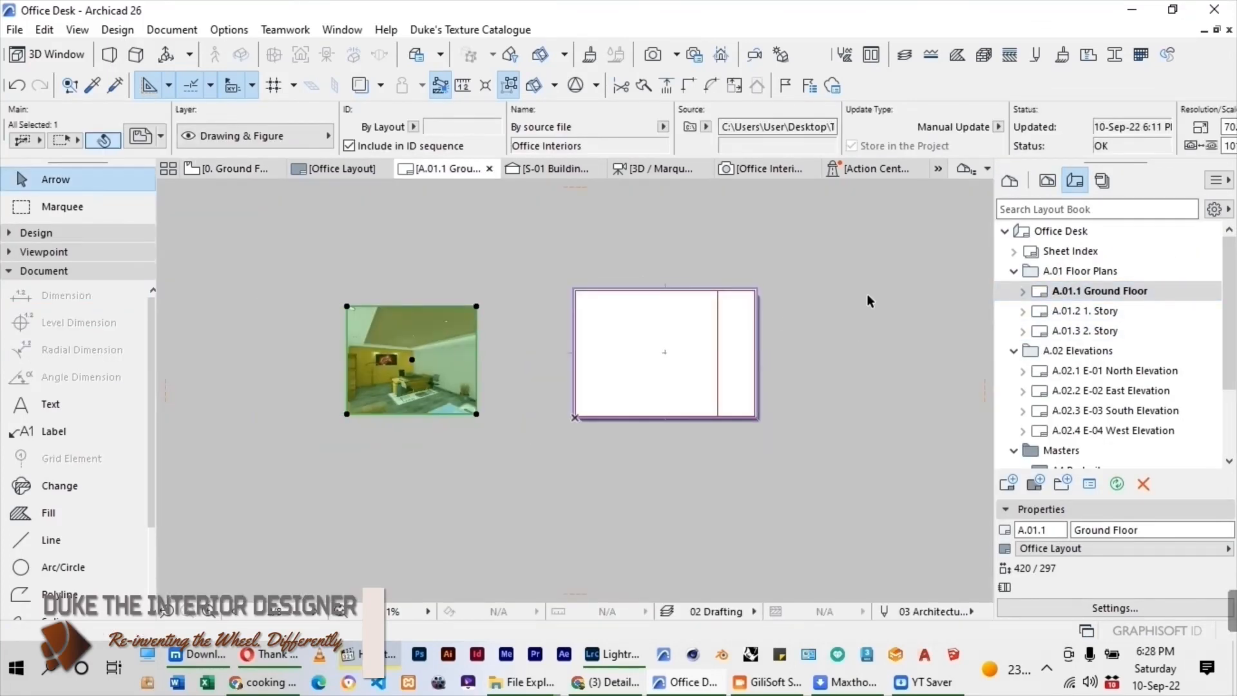
left_click(1048, 180)
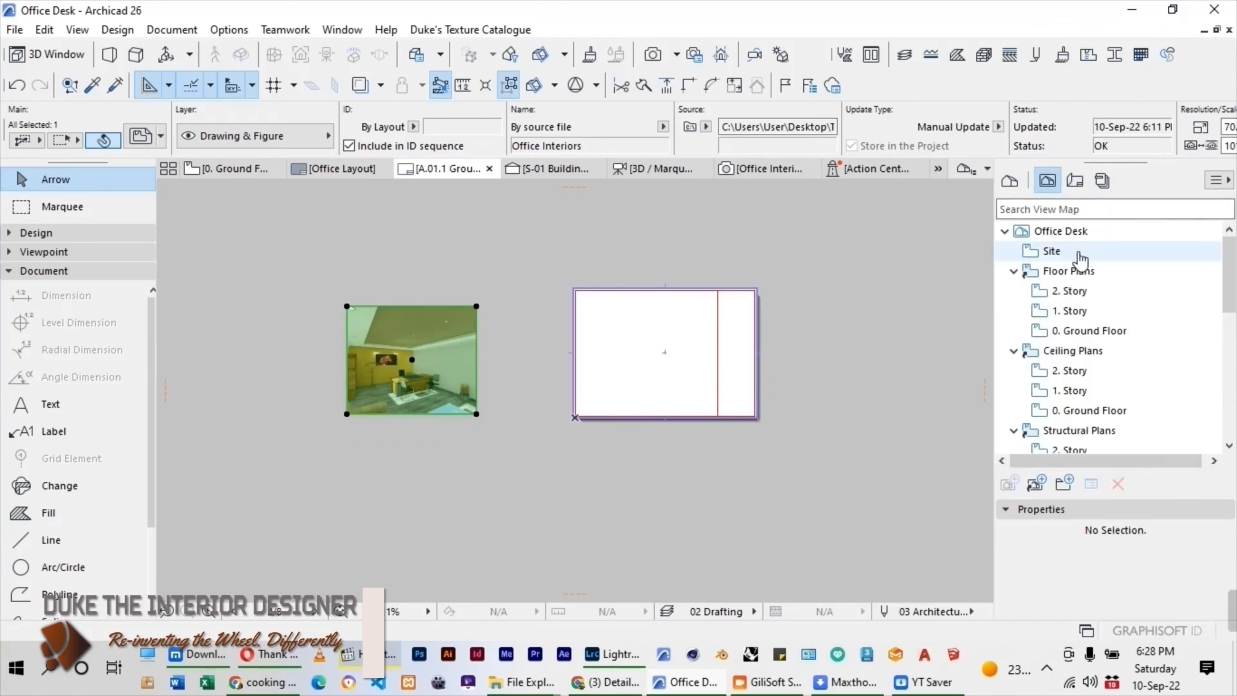
left_click(1010, 180)
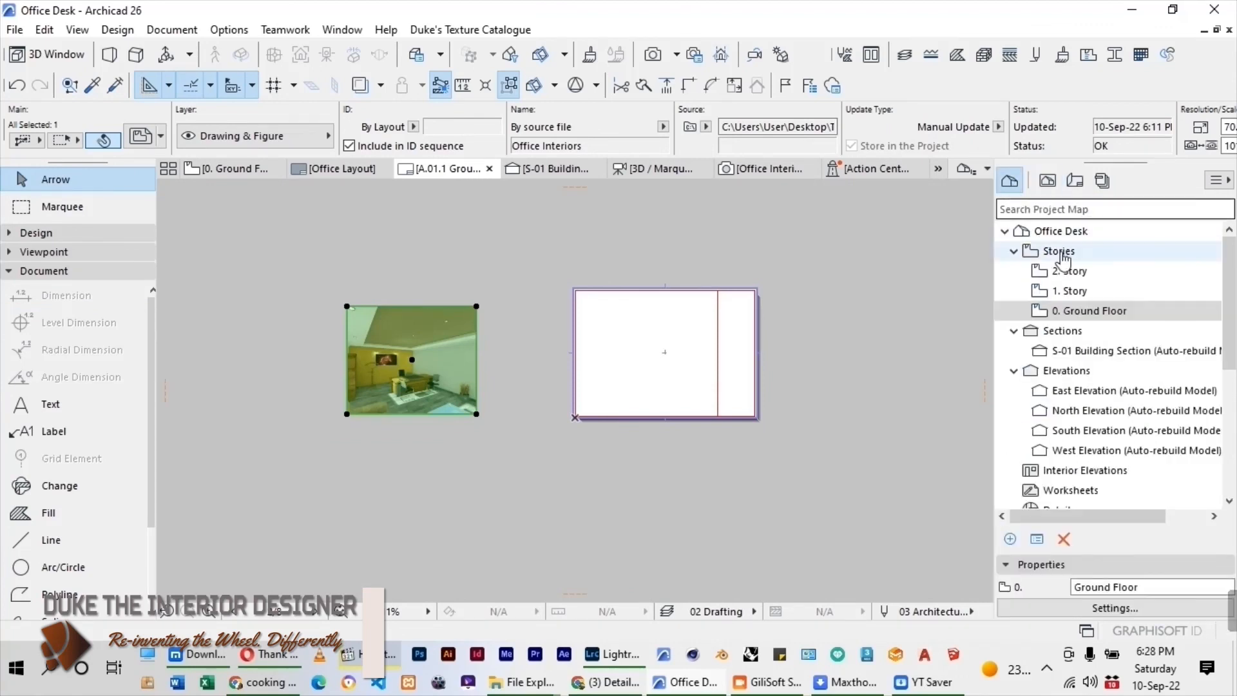
left_click_drag(1088, 316, 663, 348)
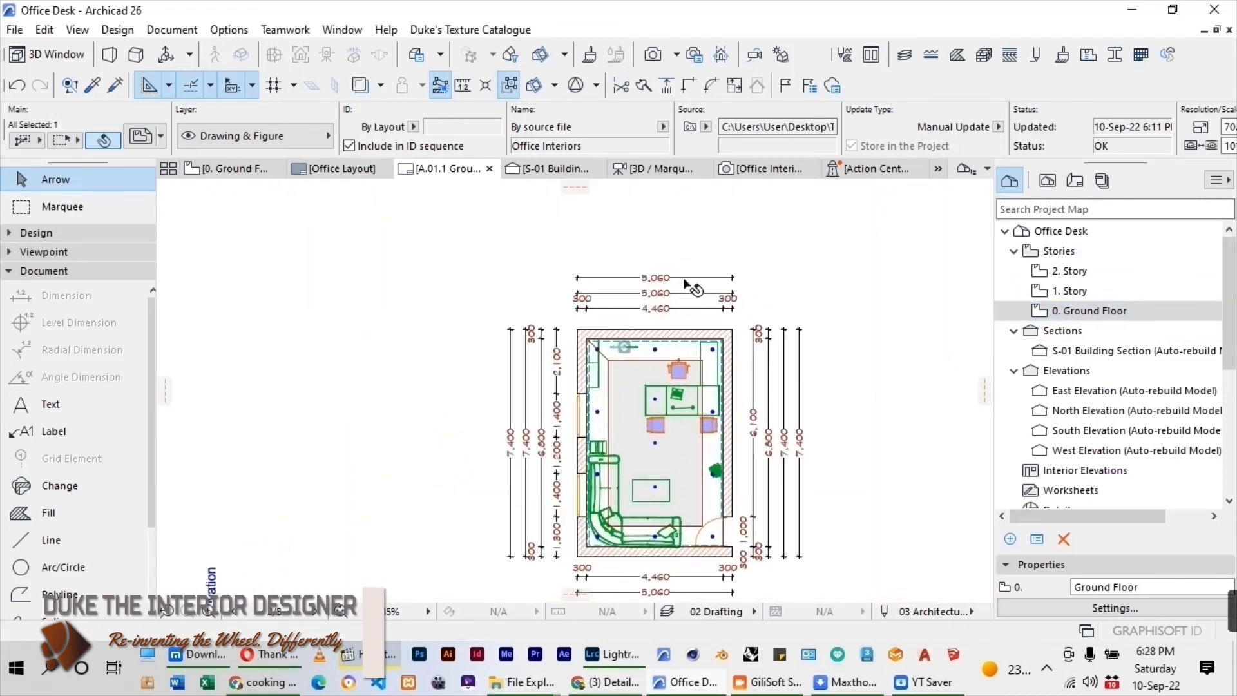
scroll(681, 298, "down", 4)
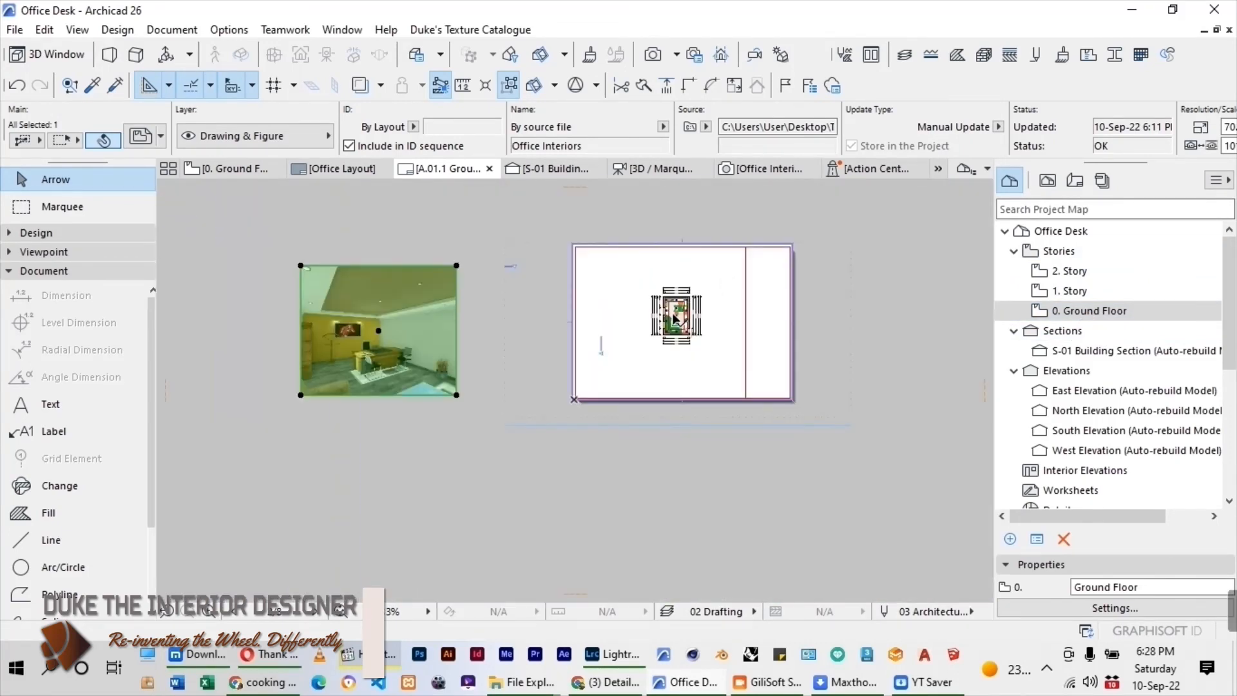
Crop the placed Ground Floor drawing's frame from two opposite corners so it tightly encloses the plan and its dimensions.
left_click(693, 371)
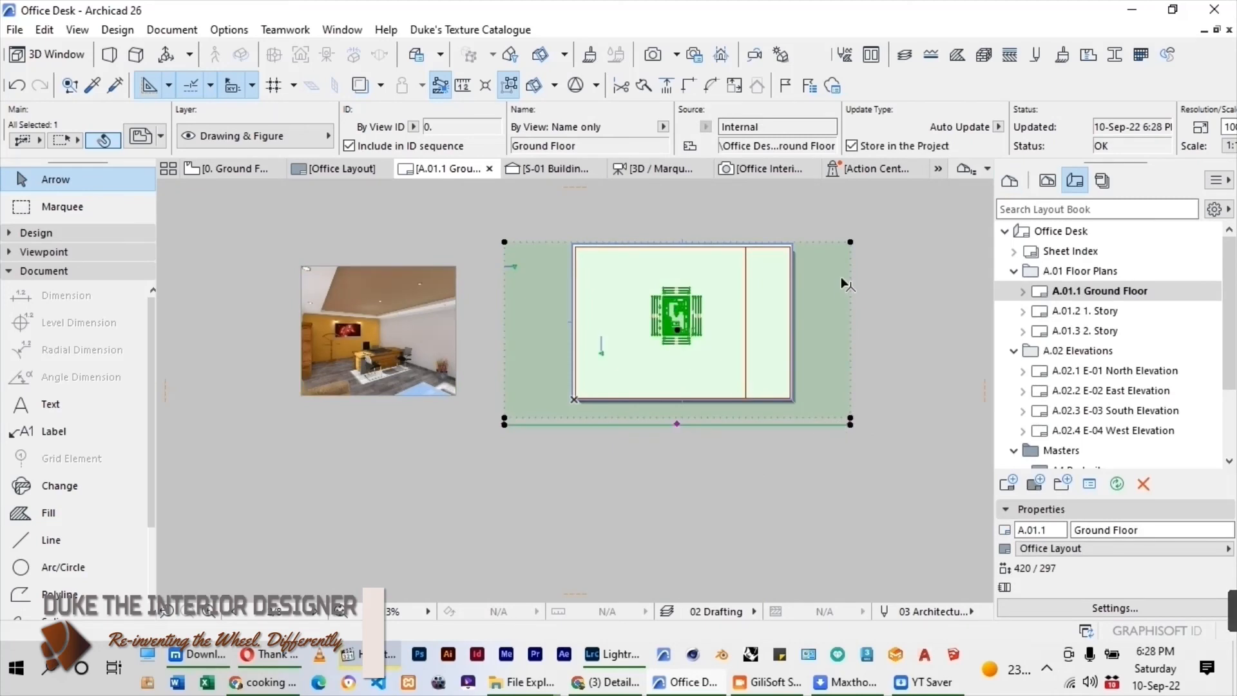
left_click(850, 242)
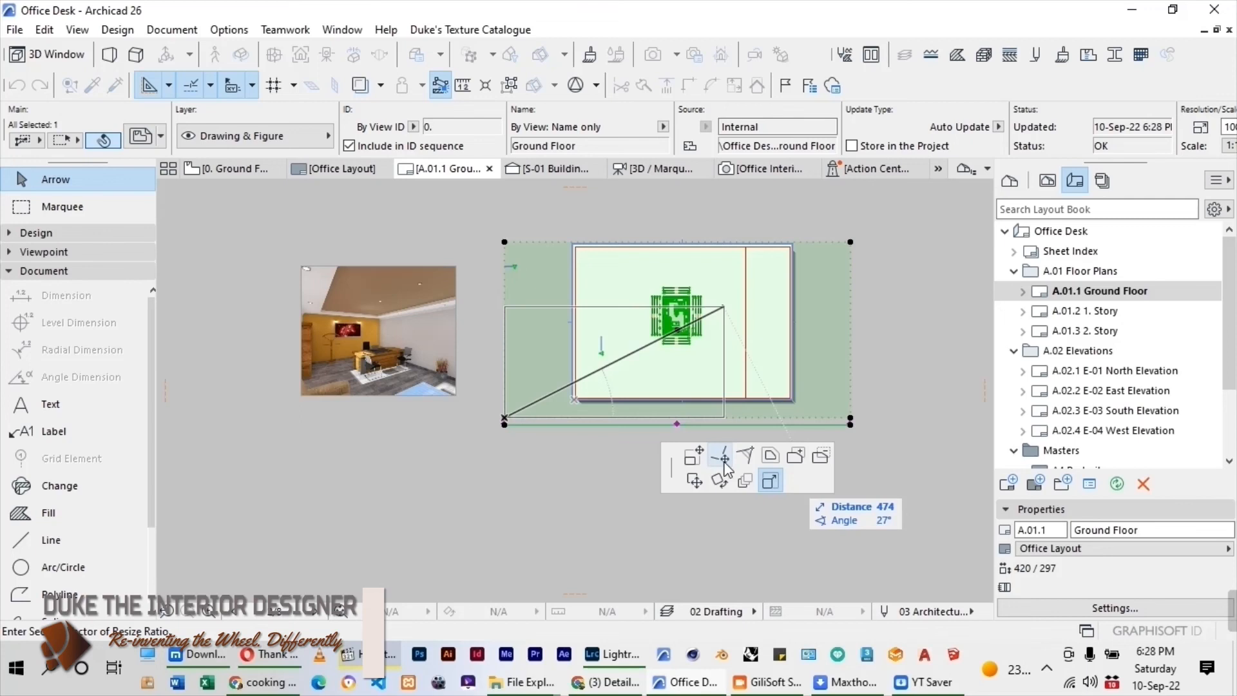
left_click(693, 455)
scroll(717, 281, "up", 3)
scroll(717, 281, "up", 2)
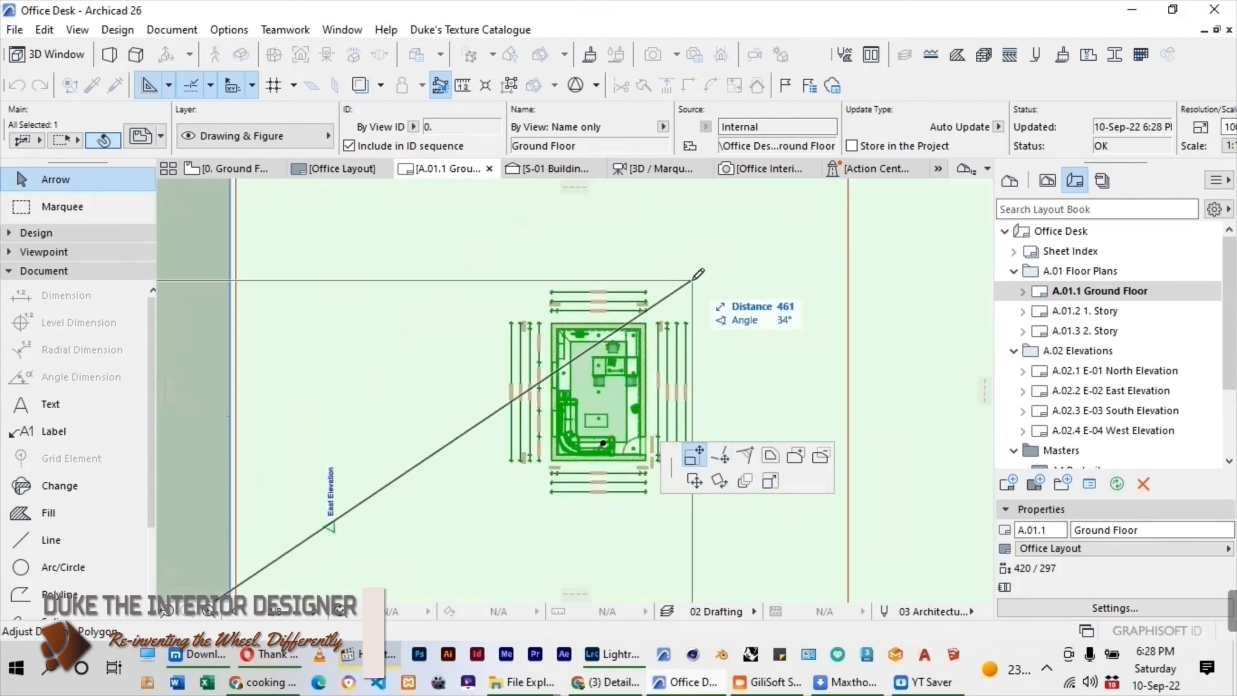
left_click(693, 280)
scroll(744, 287, "down", 4)
left_click(381, 519)
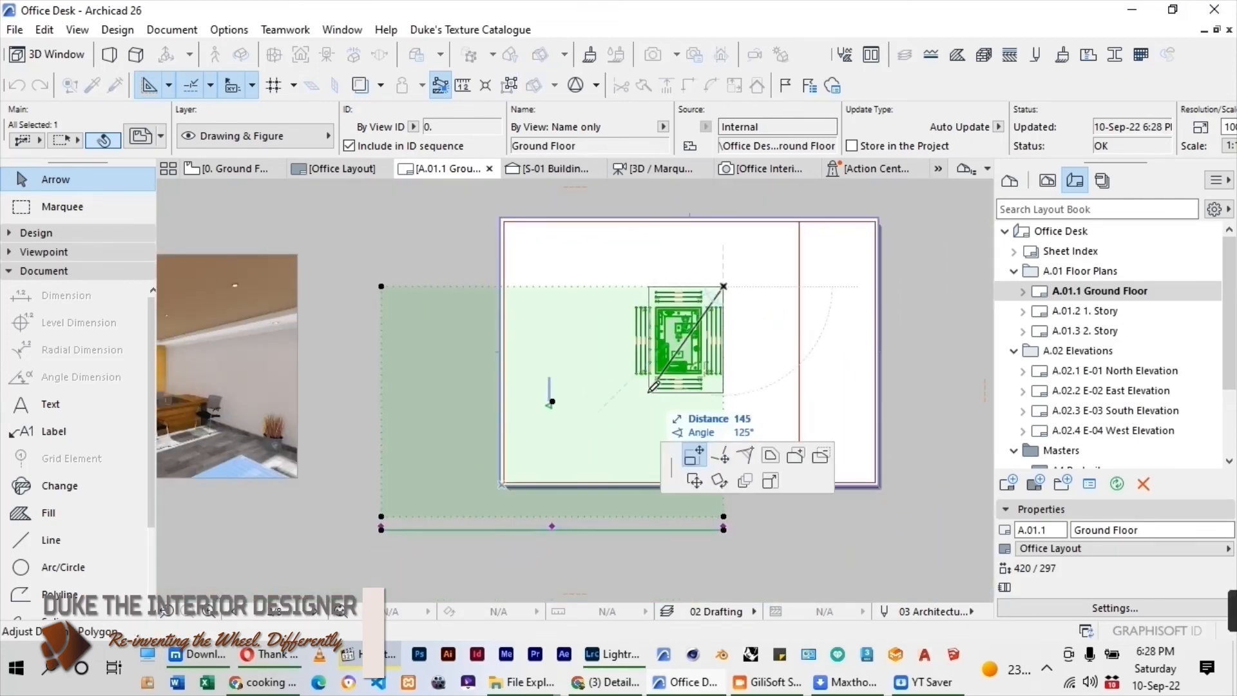
scroll(634, 393, "up", 2)
left_click(621, 420)
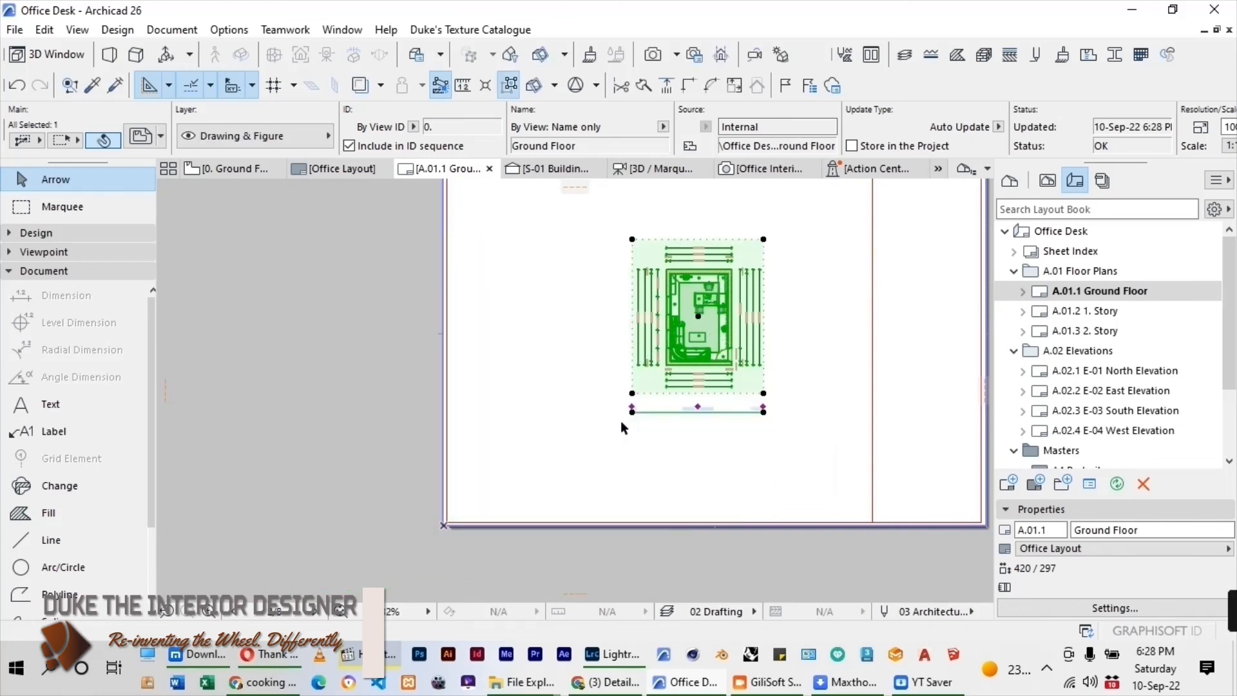
Remove the built-in title from the Ground Floor drawing in its selection settings.
scroll(621, 420, "down", 2)
key("ctrl+t")
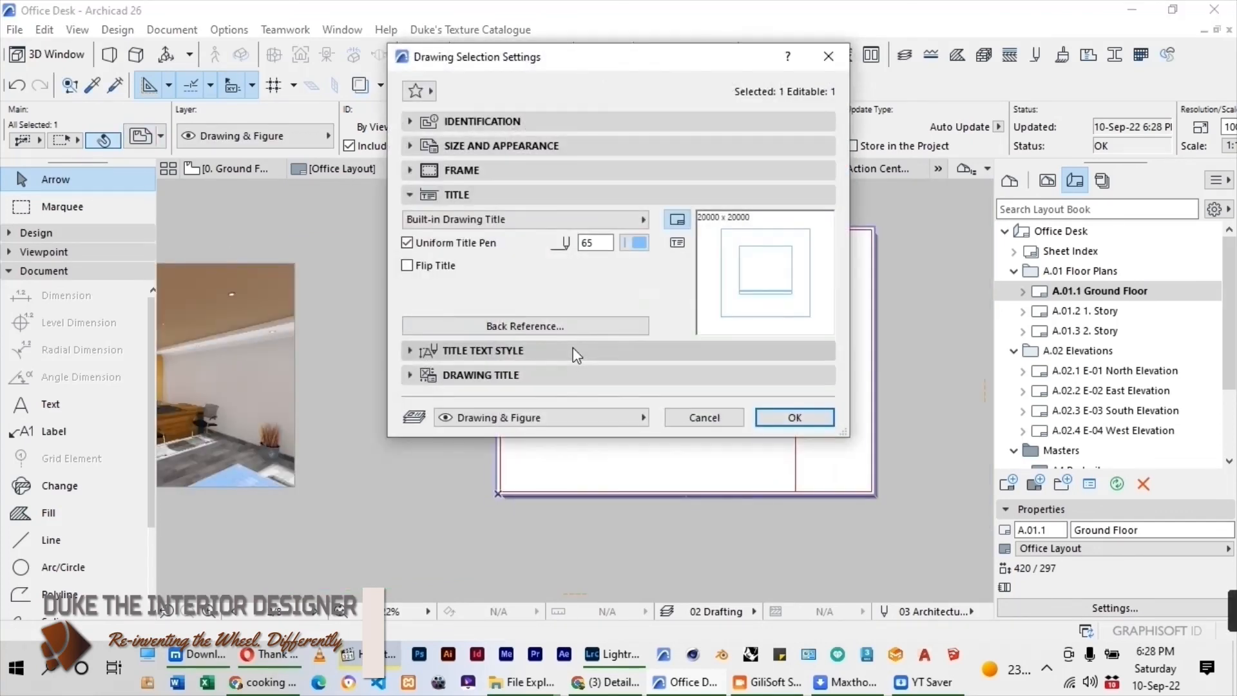
left_click(643, 220)
left_click(688, 220)
left_click(790, 417)
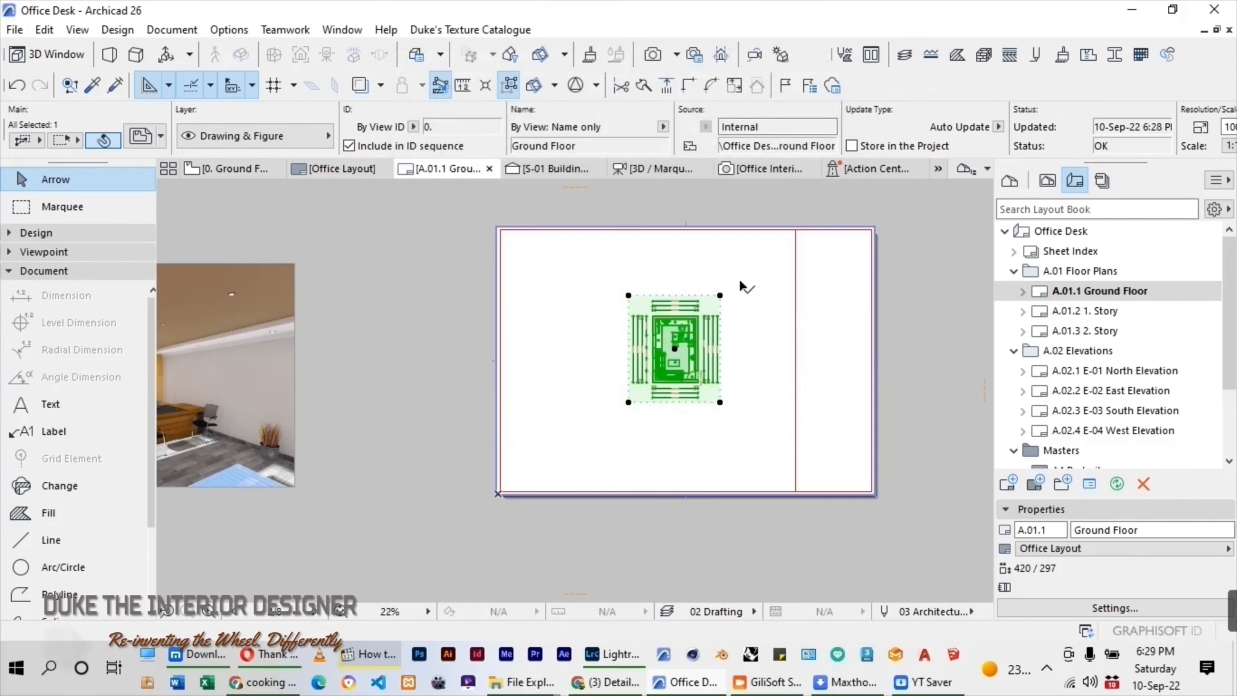
Enlarge the Ground Floor drawing proportionally to nearly the sheet's height and centre it in the area beside the title column.
left_click(720, 296)
left_click(770, 481)
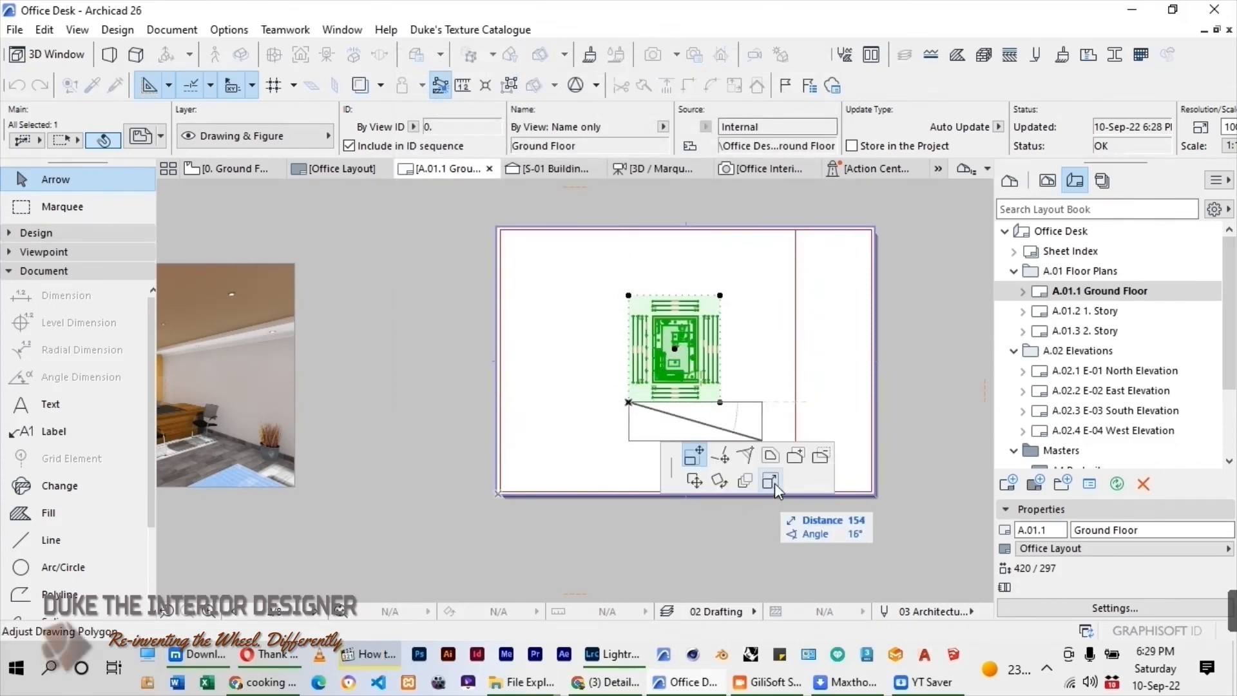
left_click(773, 254)
left_click(629, 402)
left_click(566, 475)
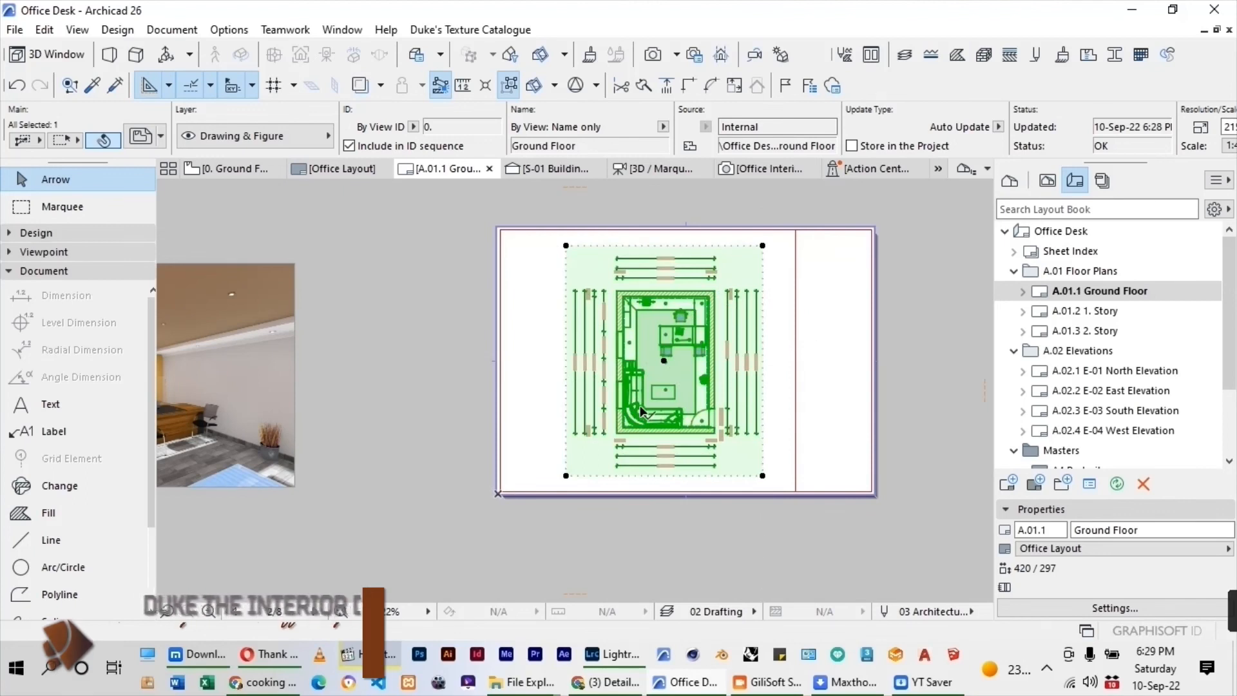
left_click_drag(664, 361, 650, 361)
key("Escape")
scroll(464, 368, "up", 3)
scroll(551, 375, "down", 5)
scroll(829, 359, "up", 3)
scroll(590, 383, "up", 1)
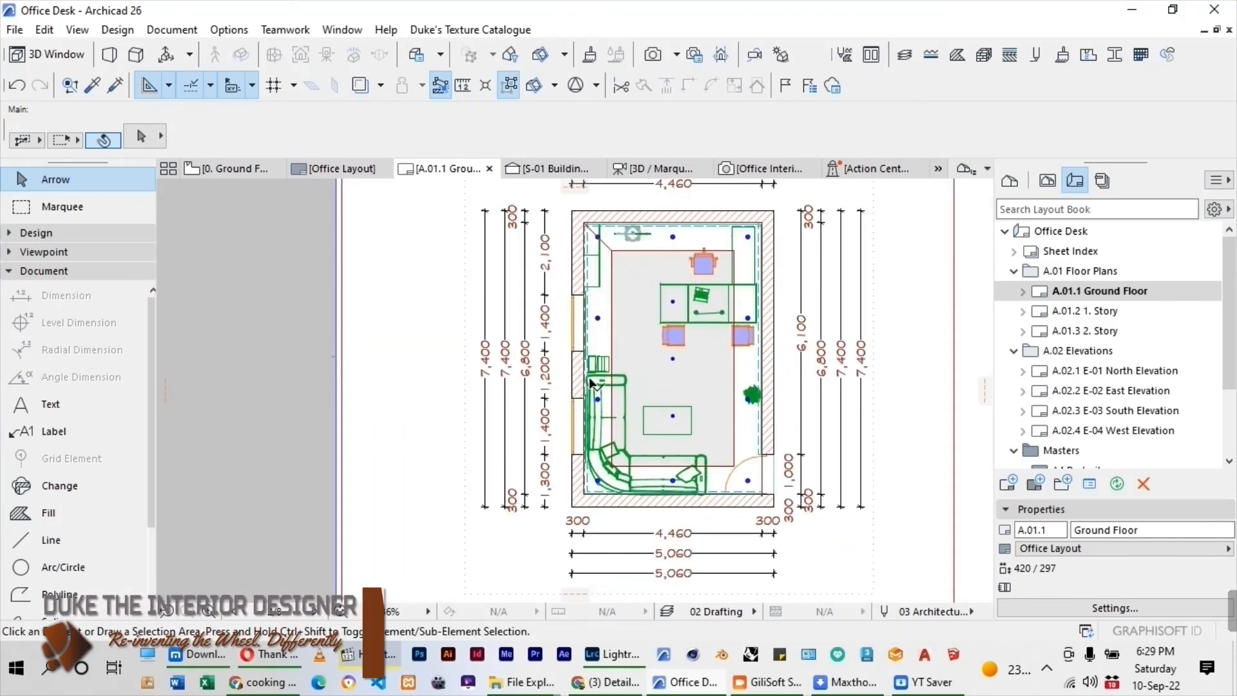
scroll(558, 358, "down", 2)
Save the floor plan layout as a PDF file on the Desktop, replacing the suggested file name with a new one.
left_click(15, 30)
left_click(55, 172)
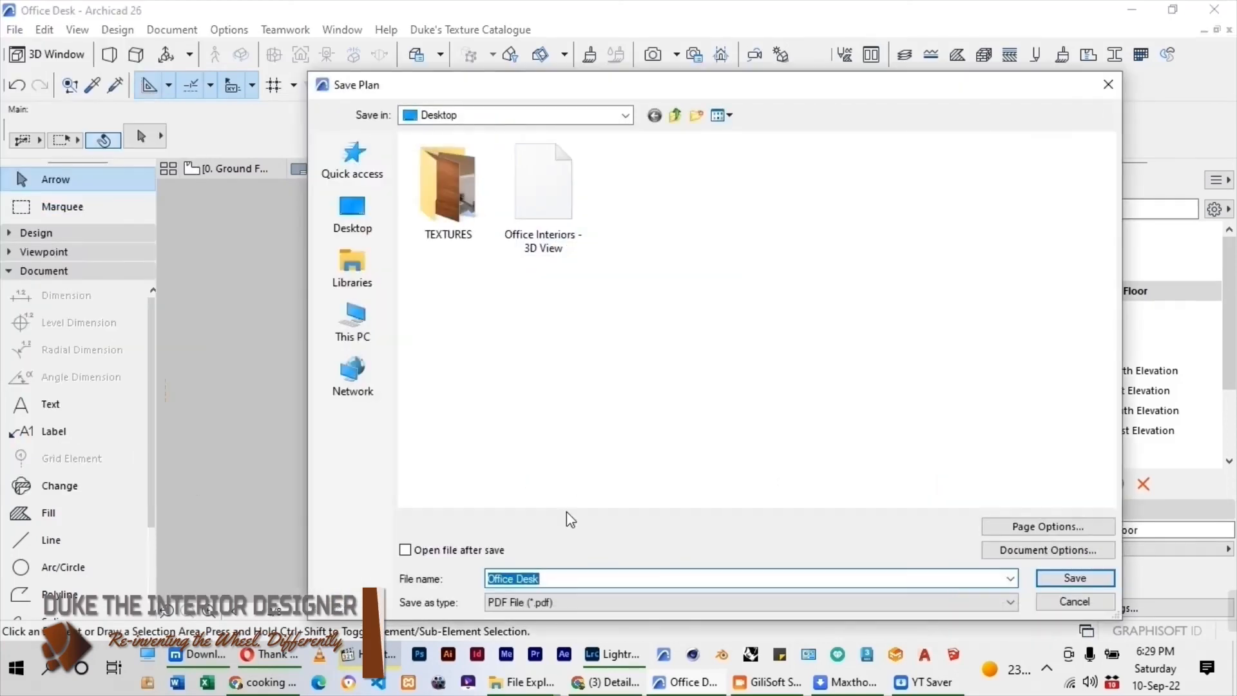
left_click(543, 193)
left_click(616, 578)
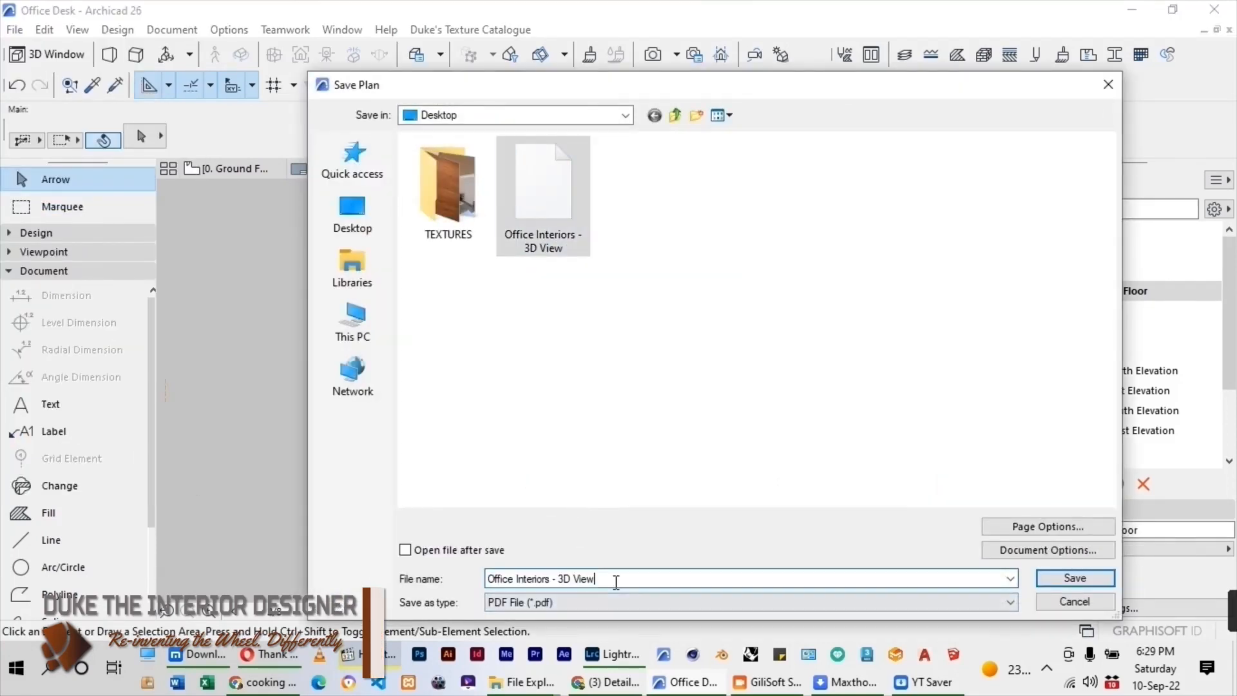
key("BackSpace")
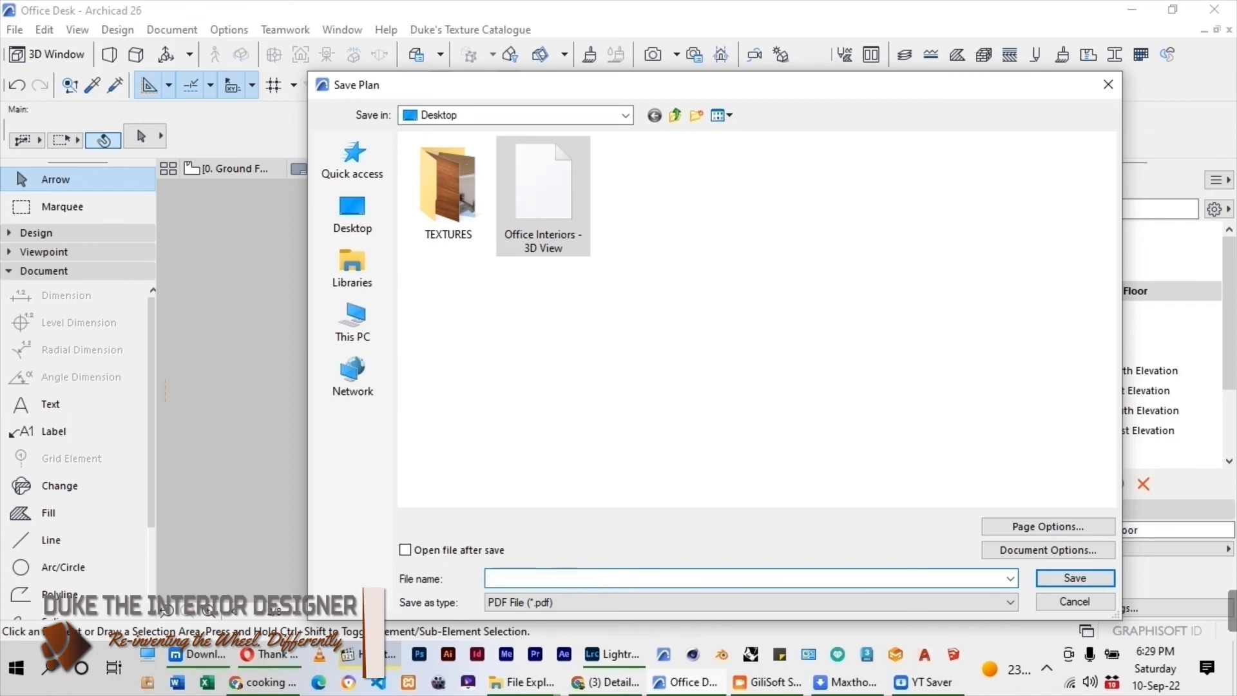
key("Return")
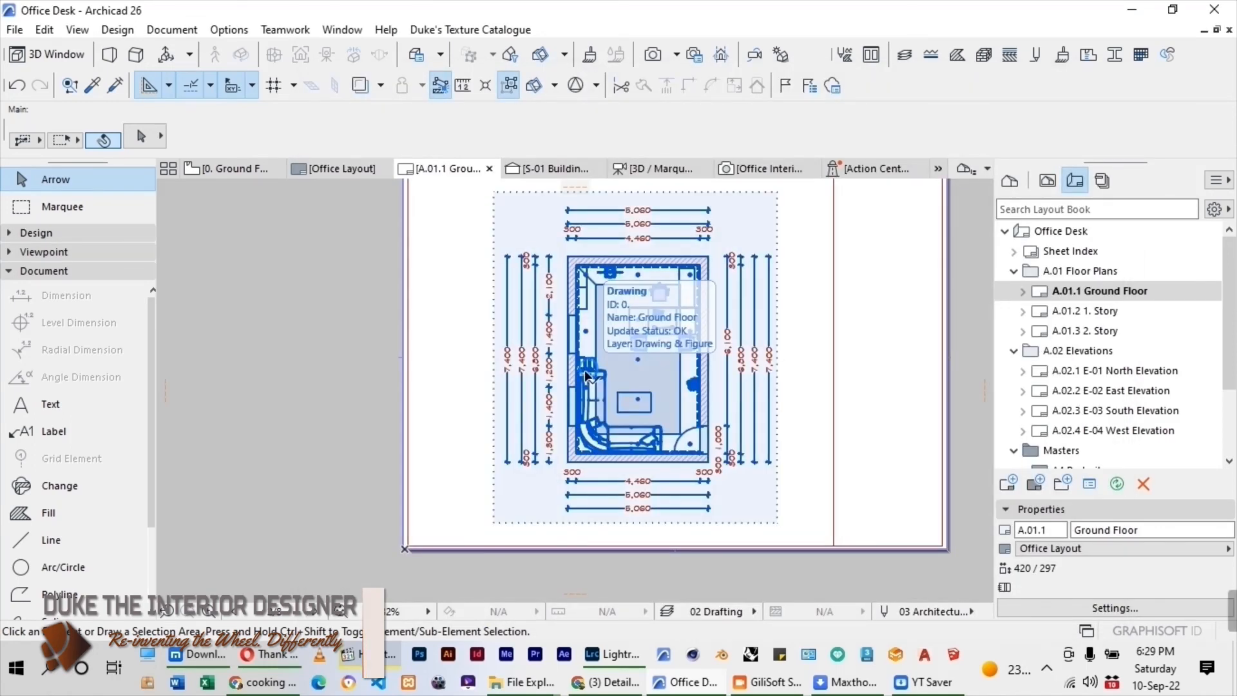
scroll(573, 410, "down", 2)
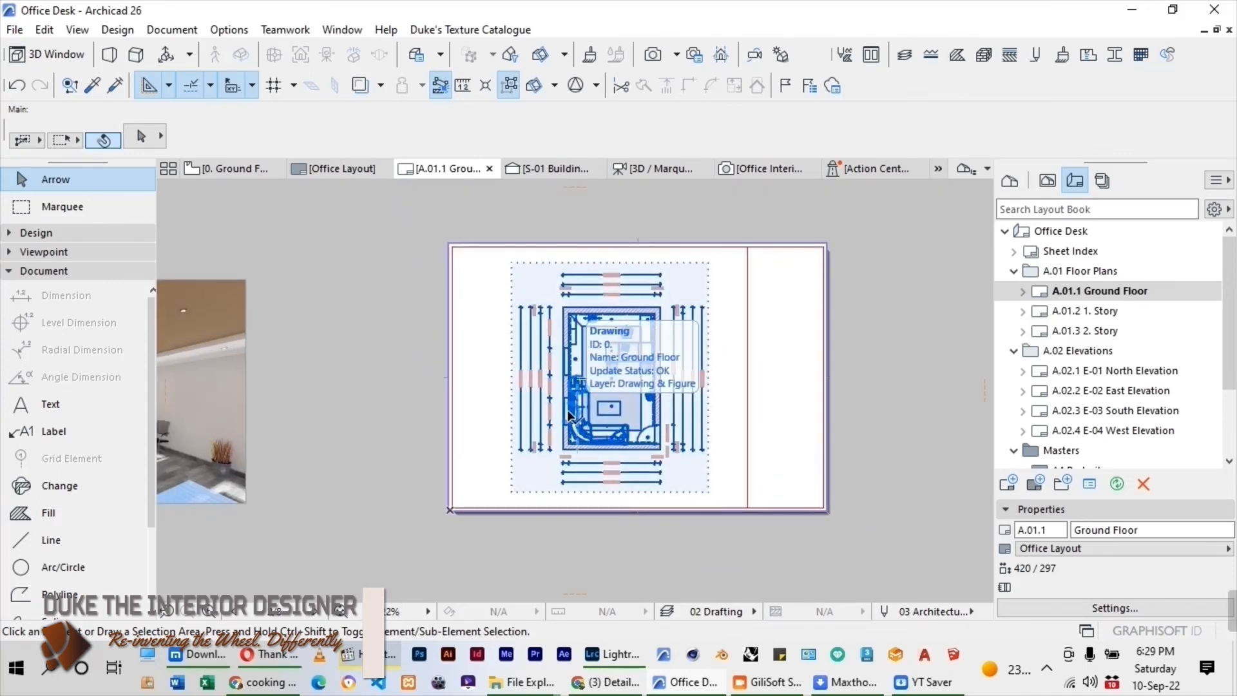
scroll(761, 317, "down", 1)
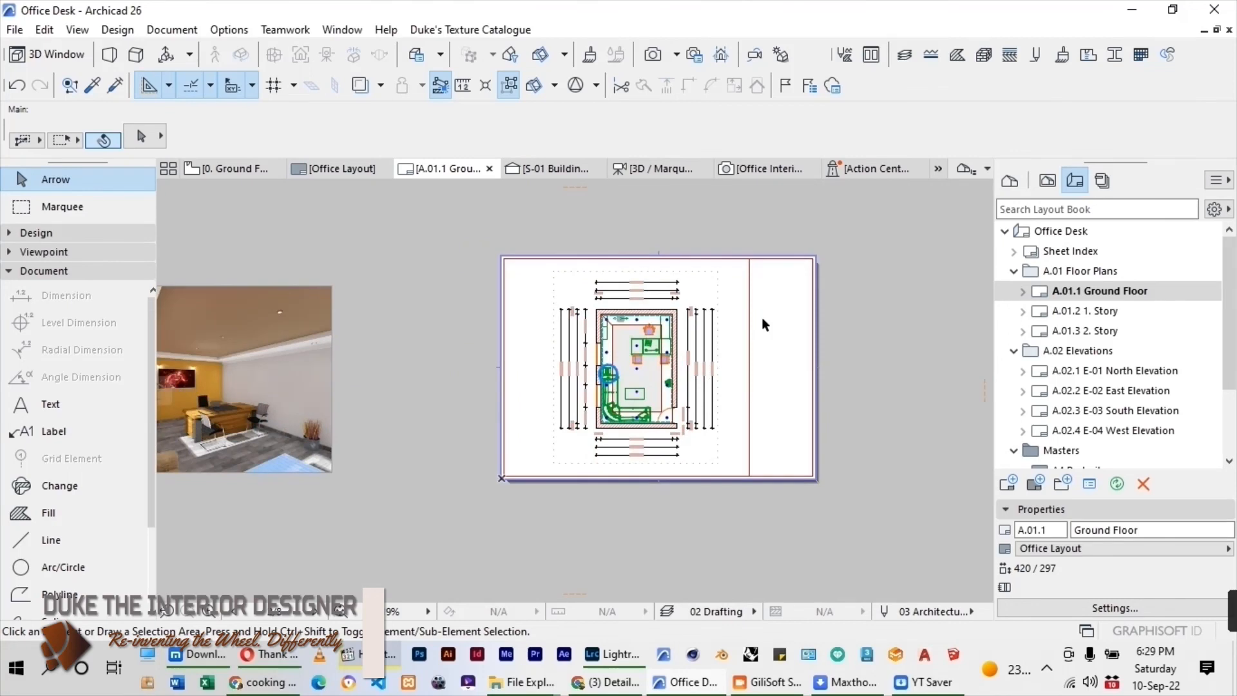